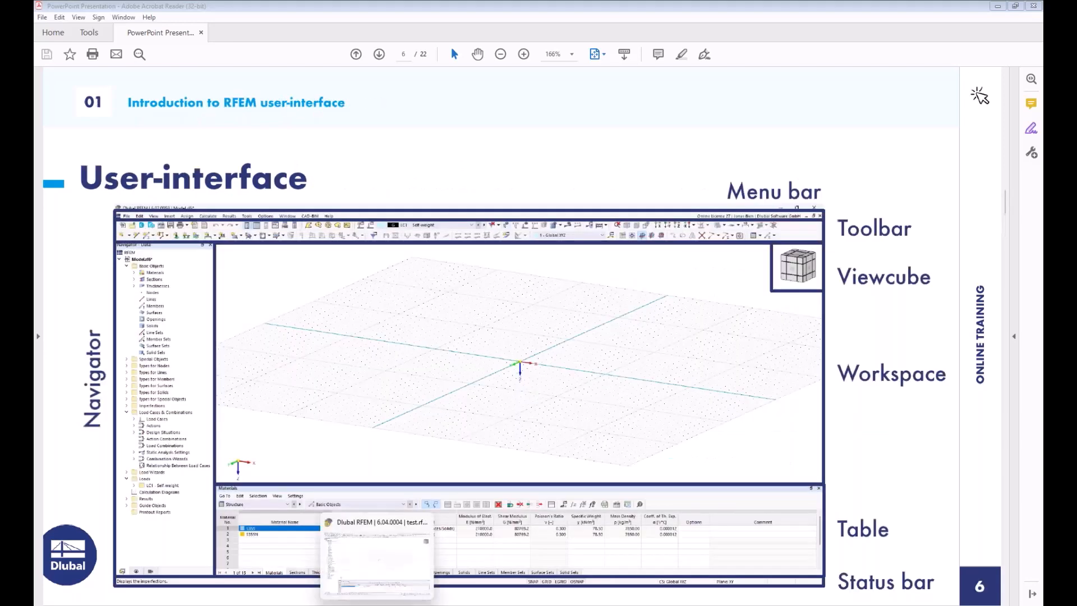
# Step: Review the presentation slide on the single-span beam with concentrated load and return to the model in RFEM
pyautogui.click(377, 605)
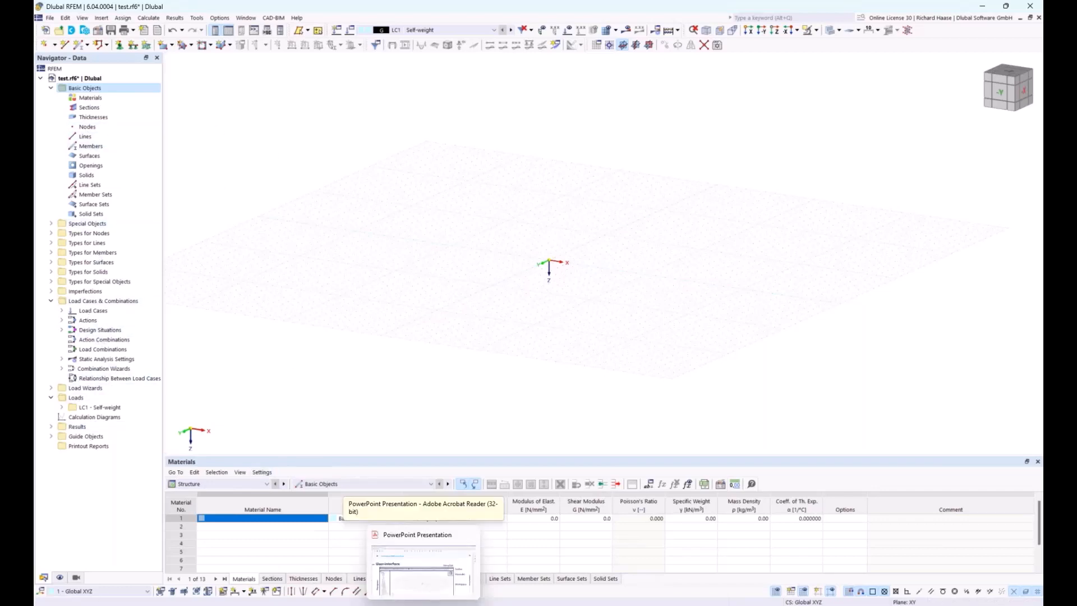
pyautogui.click(422, 603)
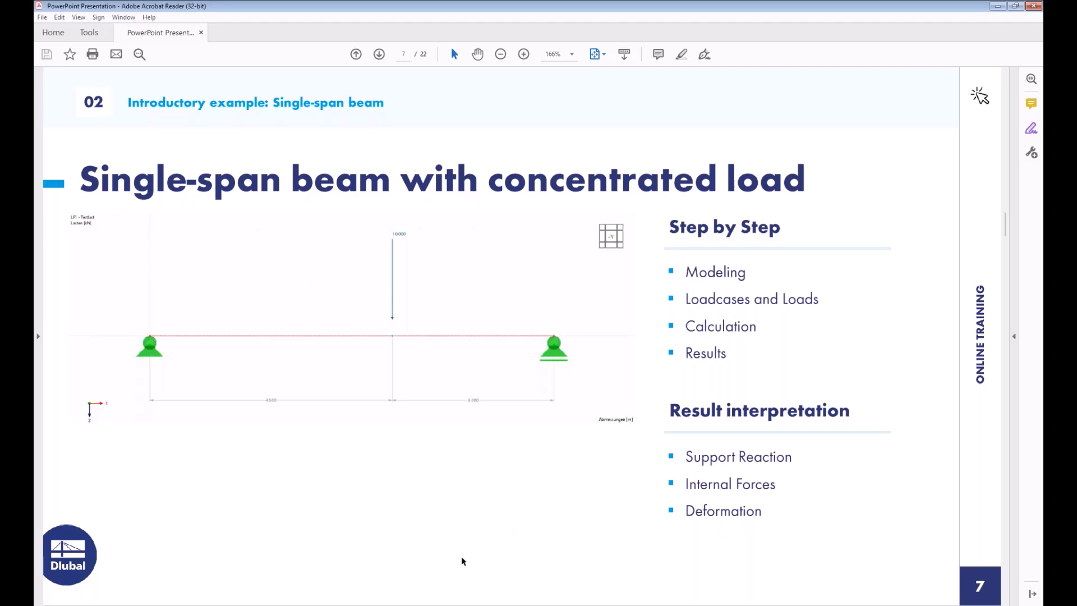
pyautogui.click(410, 604)
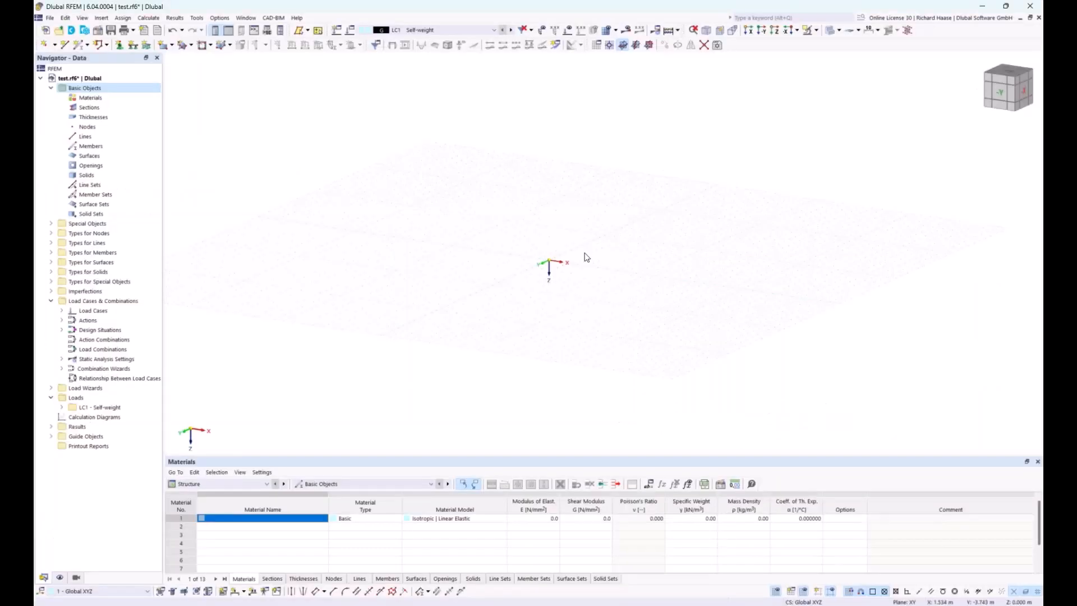
# Step: Turn off the display of the global coordinate system's axes at the workspace origin
pyautogui.scroll(5, 570, 262)
pyautogui.keyDown('ctrl'); pyautogui.moveTo(570, 262); pyautogui.dragTo(595, 277, button='middle'); pyautogui.keyUp('ctrl')
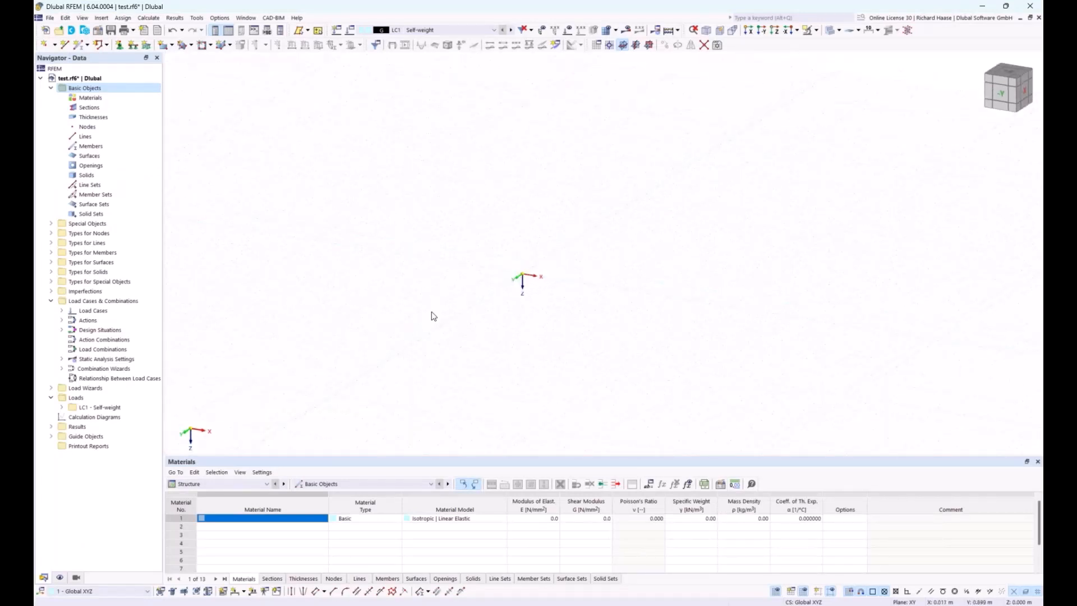
pyautogui.click(59, 578)
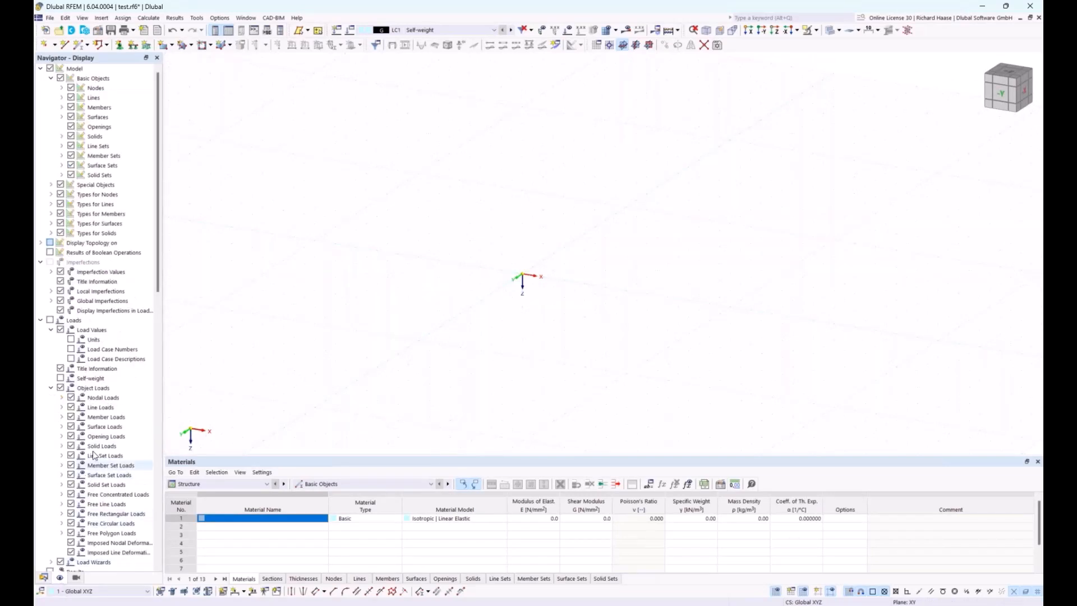
pyautogui.scroll(-5, 99, 435)
pyautogui.scroll(-3, 99, 435)
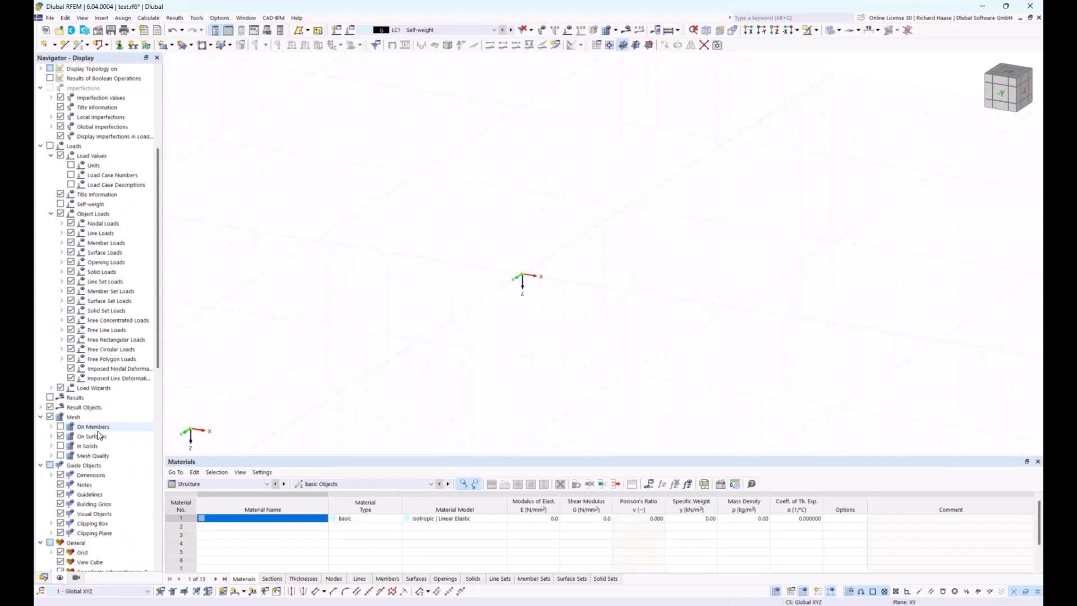
pyautogui.scroll(-4, 98, 436)
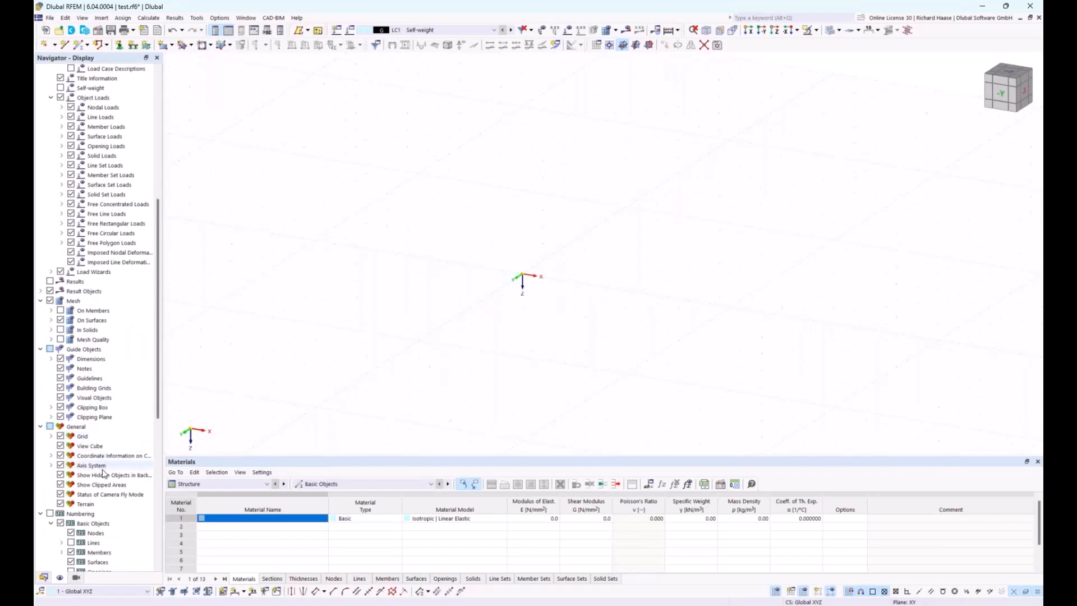
pyautogui.click(51, 465)
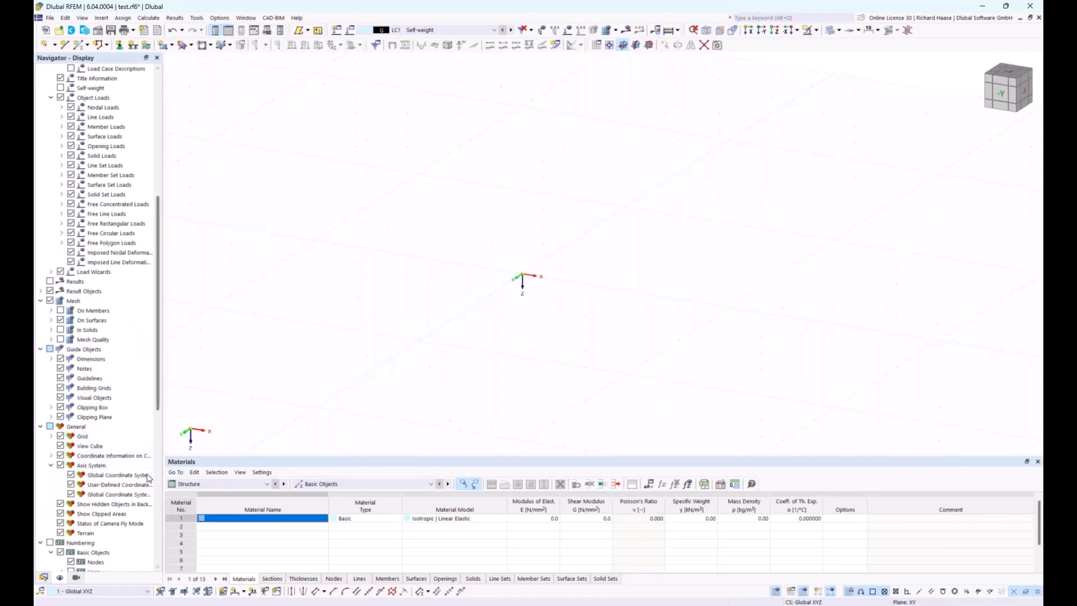
pyautogui.click(71, 475)
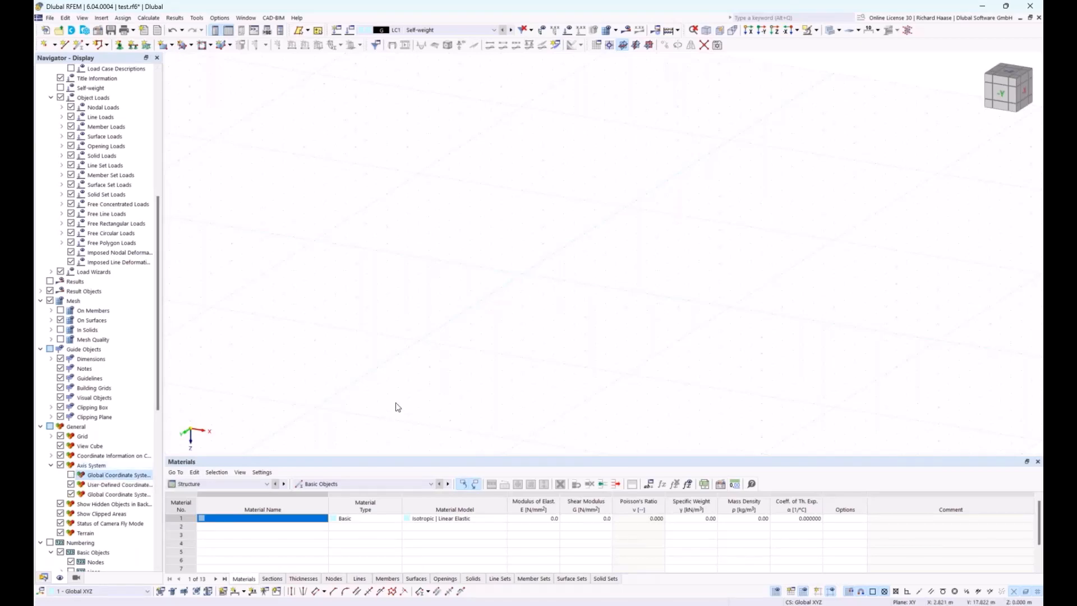
# Step: Examine the display options for model, loads, mesh and guide objects, toggling the origin's global coordinate system on and off
pyautogui.click(44, 578)
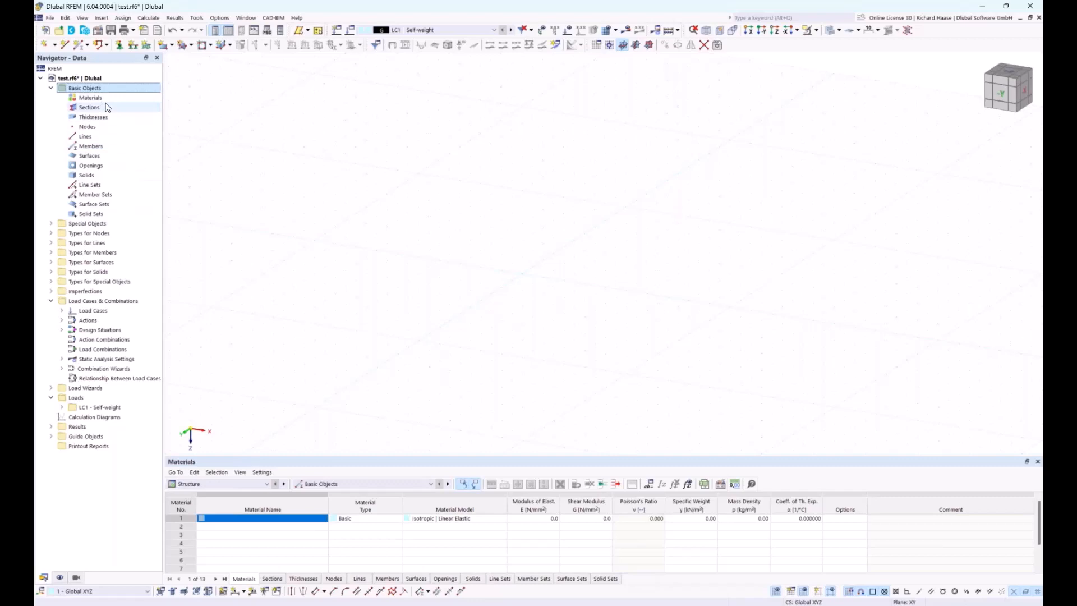
pyautogui.click(60, 578)
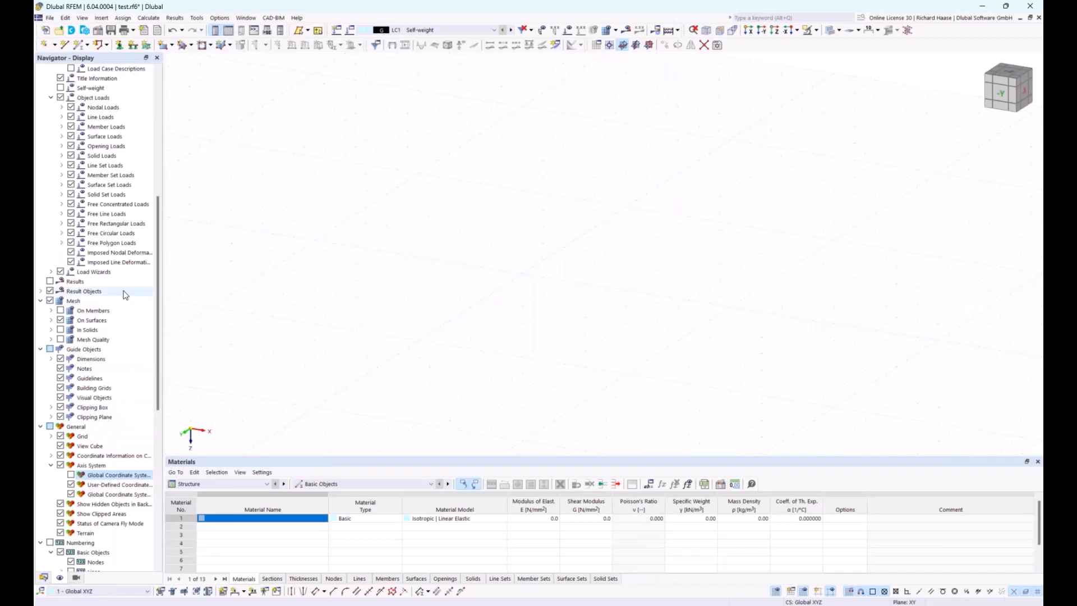
pyautogui.scroll(5, 122, 297)
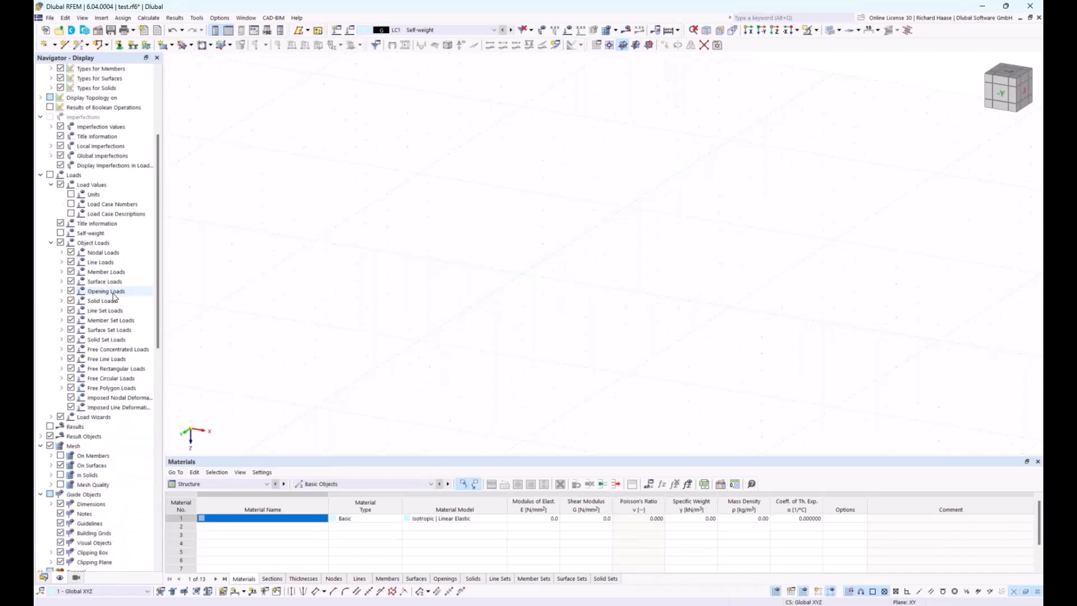
pyautogui.scroll(5, 104, 296)
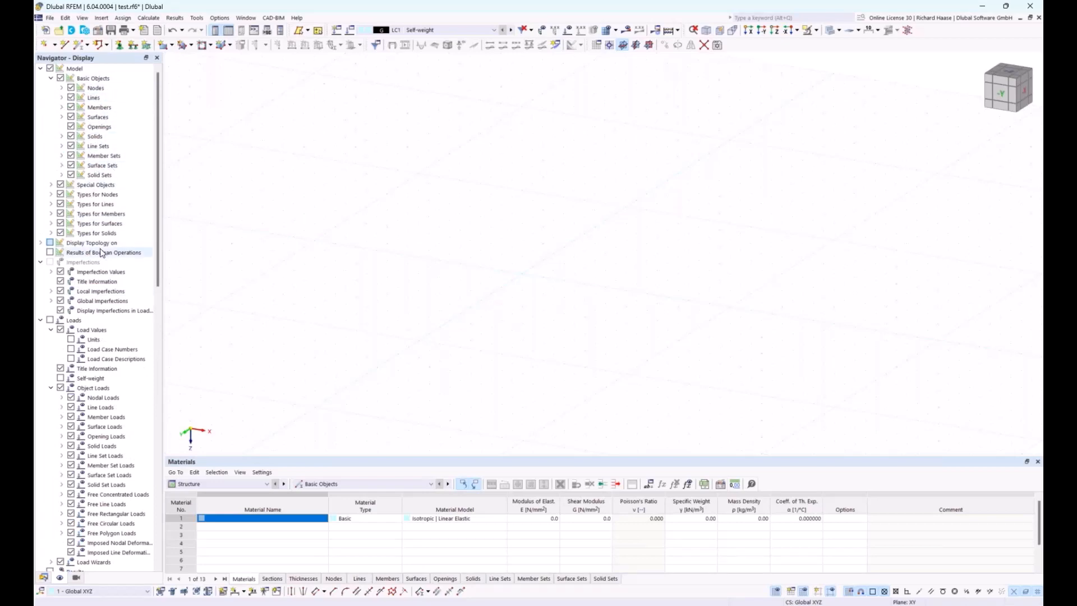
pyautogui.scroll(-4, 106, 254)
pyautogui.scroll(-4, 105, 254)
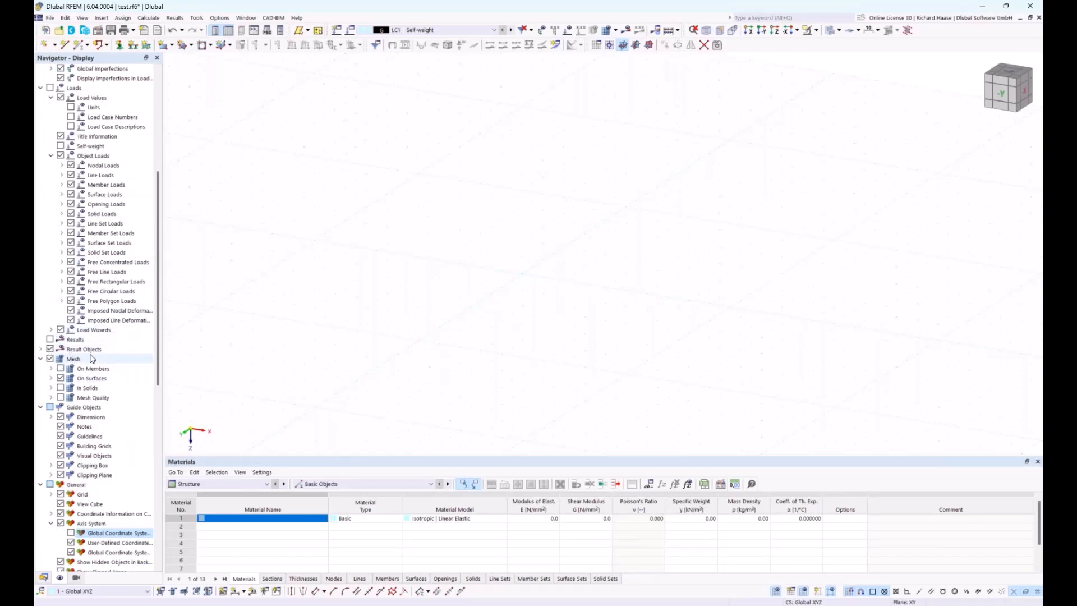
pyautogui.scroll(-4, 126, 351)
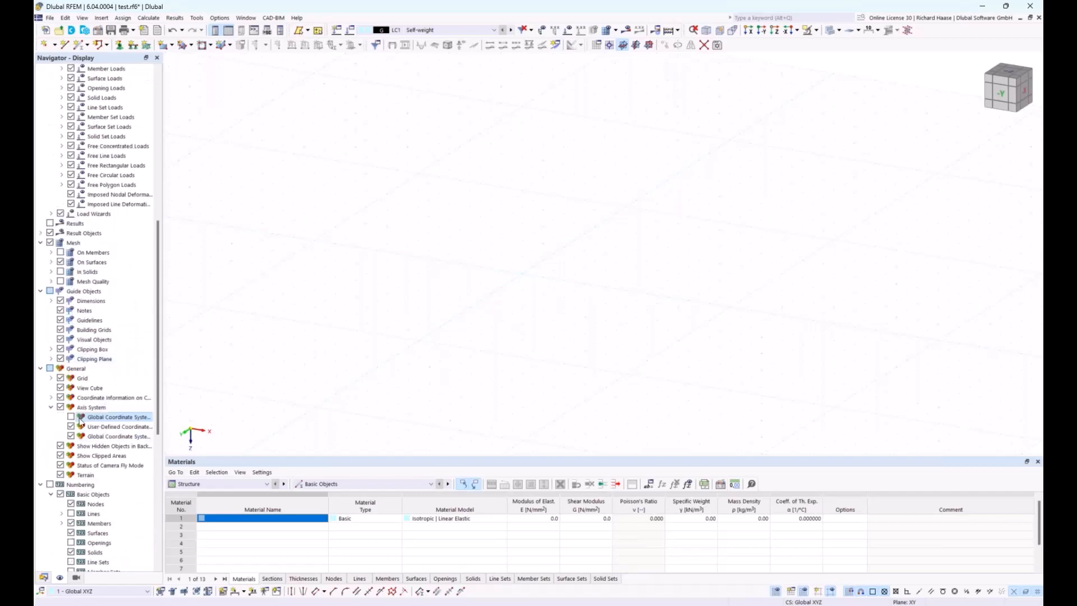
pyautogui.click(71, 418)
pyautogui.click(71, 417)
# Step: Examine the numbering and rendering display options and the user-defined views, and return to the model data tree
pyautogui.scroll(-3, 73, 444)
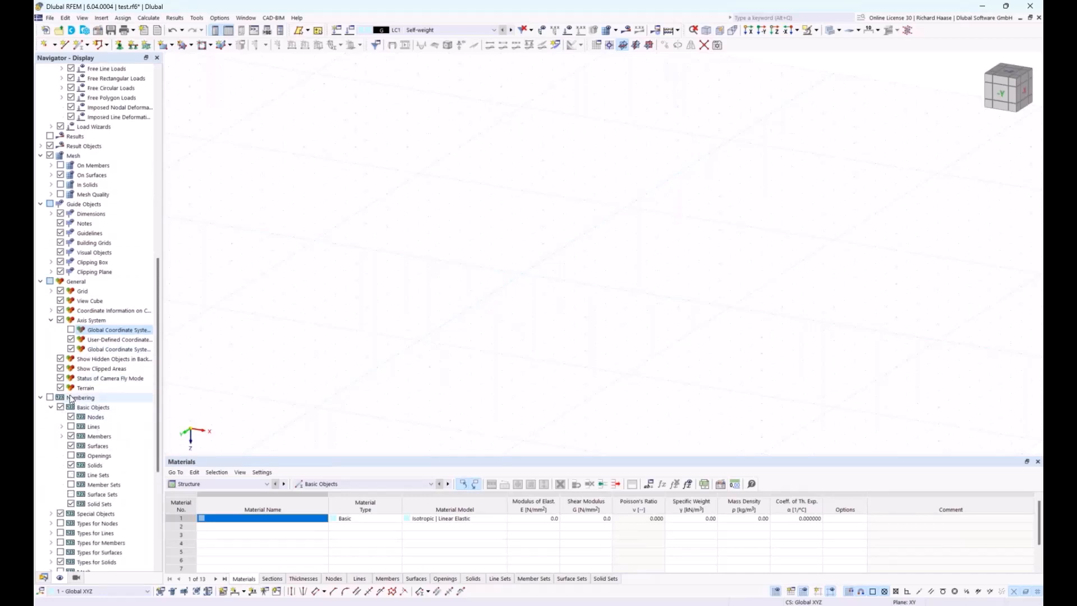
pyautogui.click(71, 427)
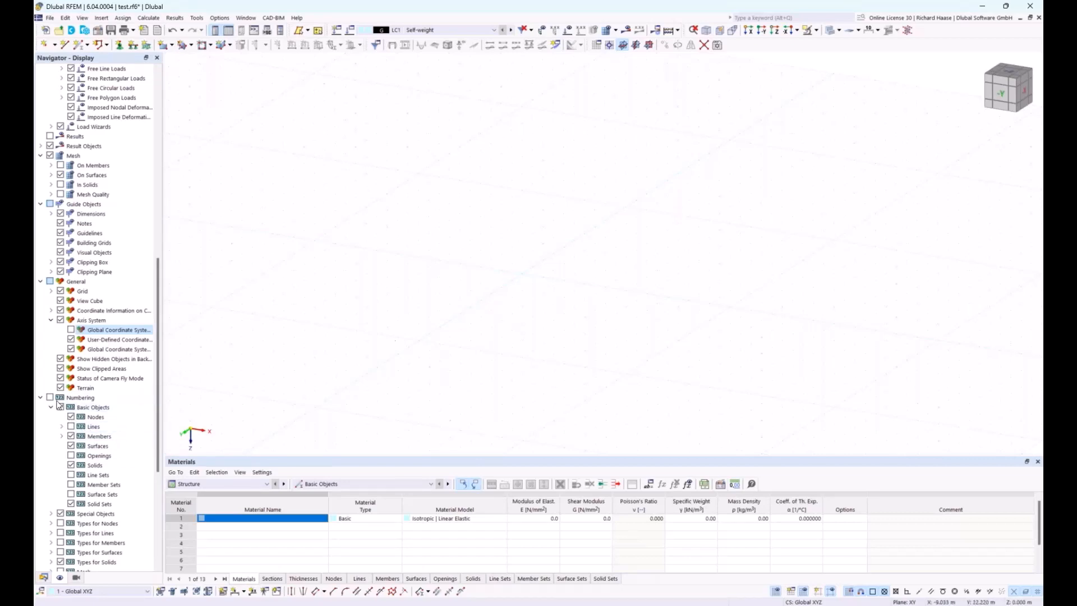
pyautogui.scroll(-4, 111, 463)
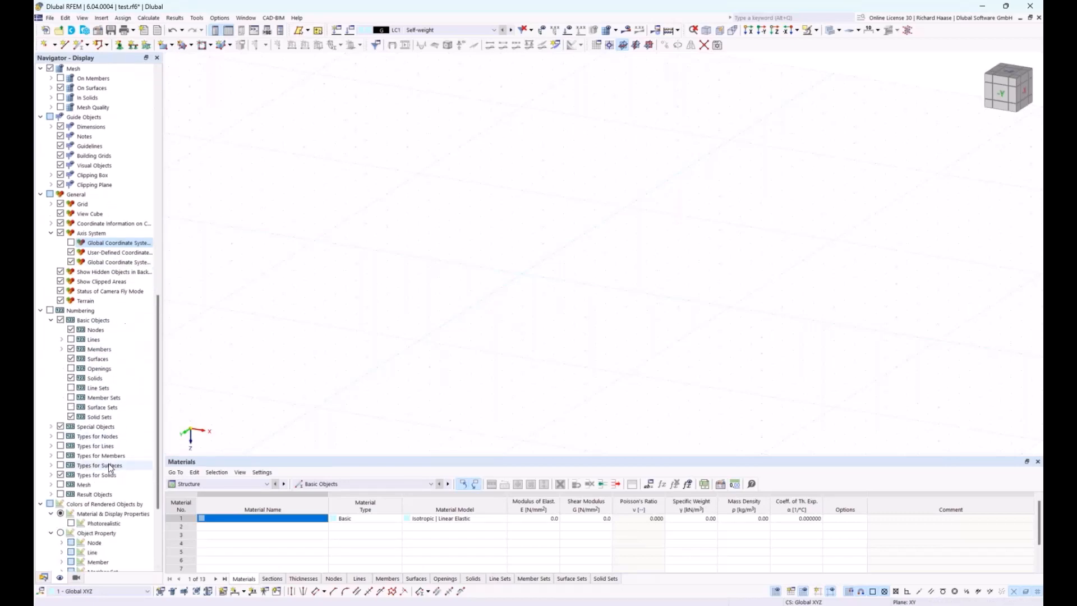
pyautogui.scroll(-3, 111, 463)
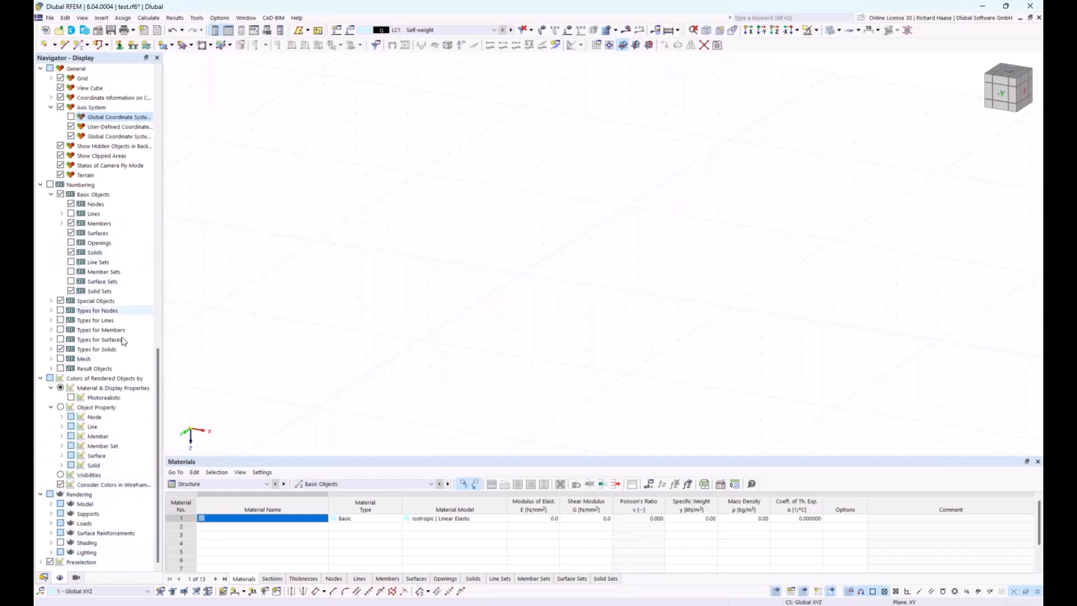
pyautogui.click(77, 578)
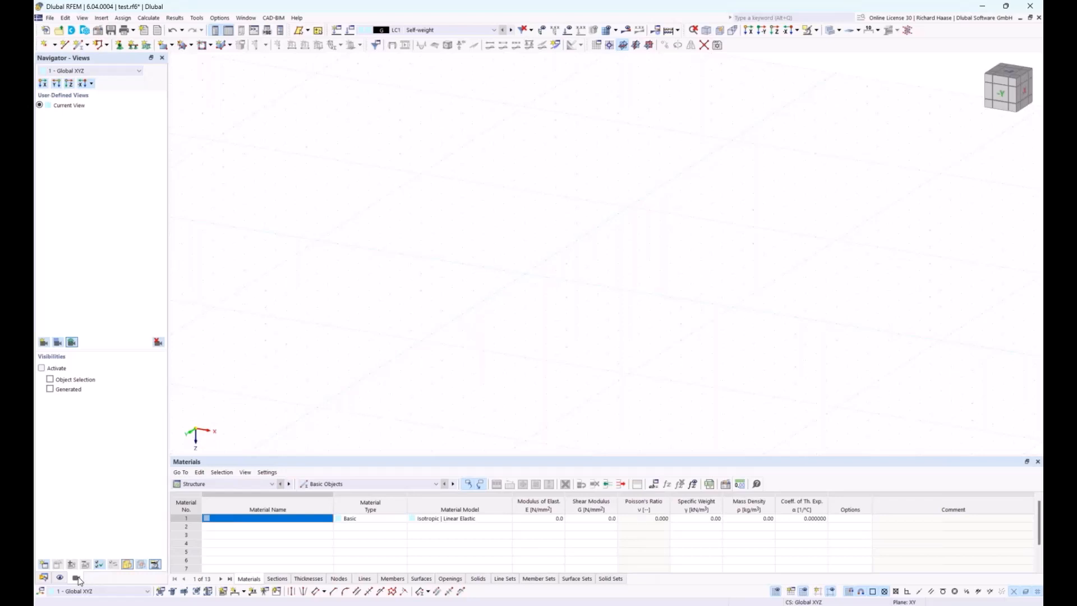
pyautogui.click(44, 578)
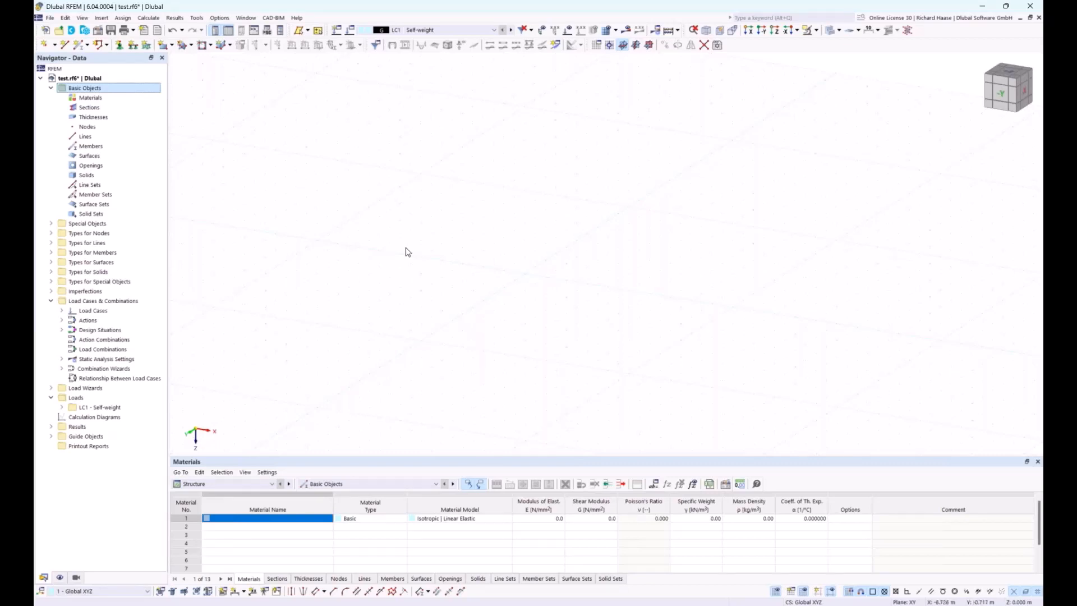
# Step: Create the first node at the coordinate origin (X 0, Y 0, Z 0)
pyautogui.click(44, 46)
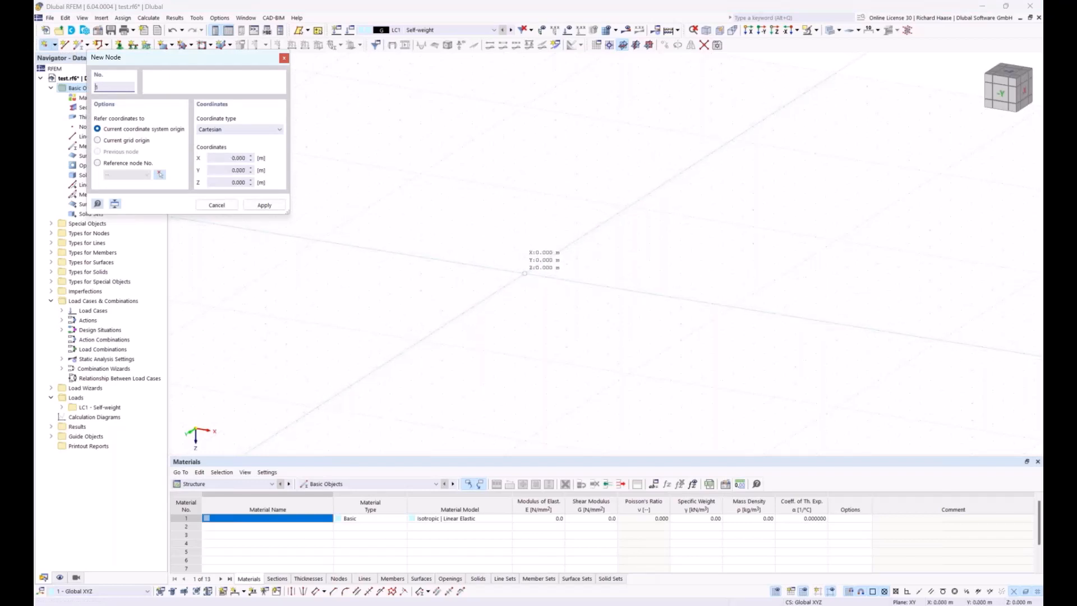
pyautogui.click(525, 273)
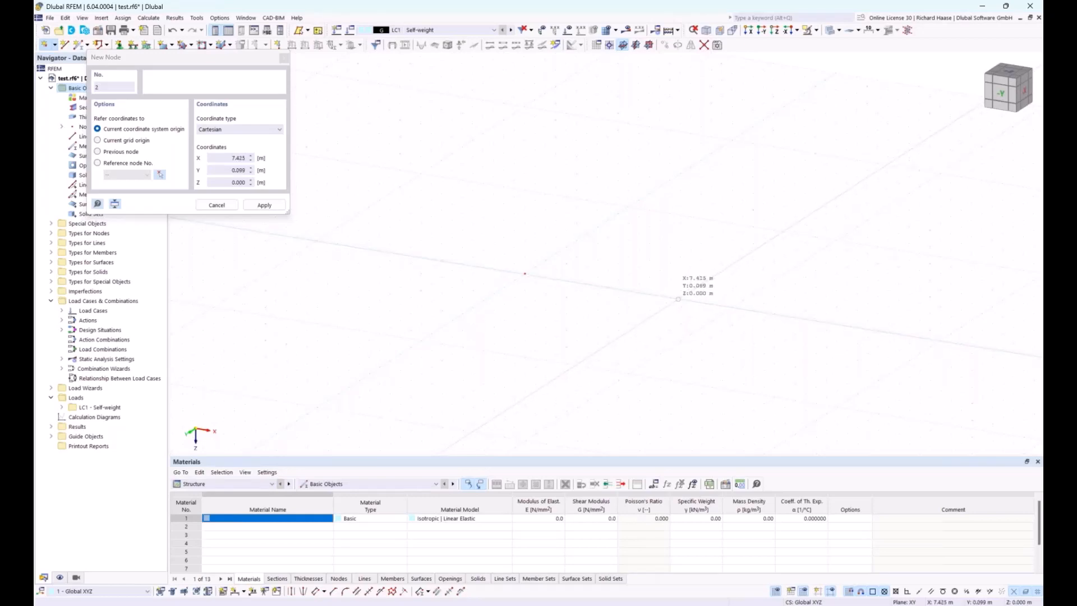
pyautogui.press('Escape')
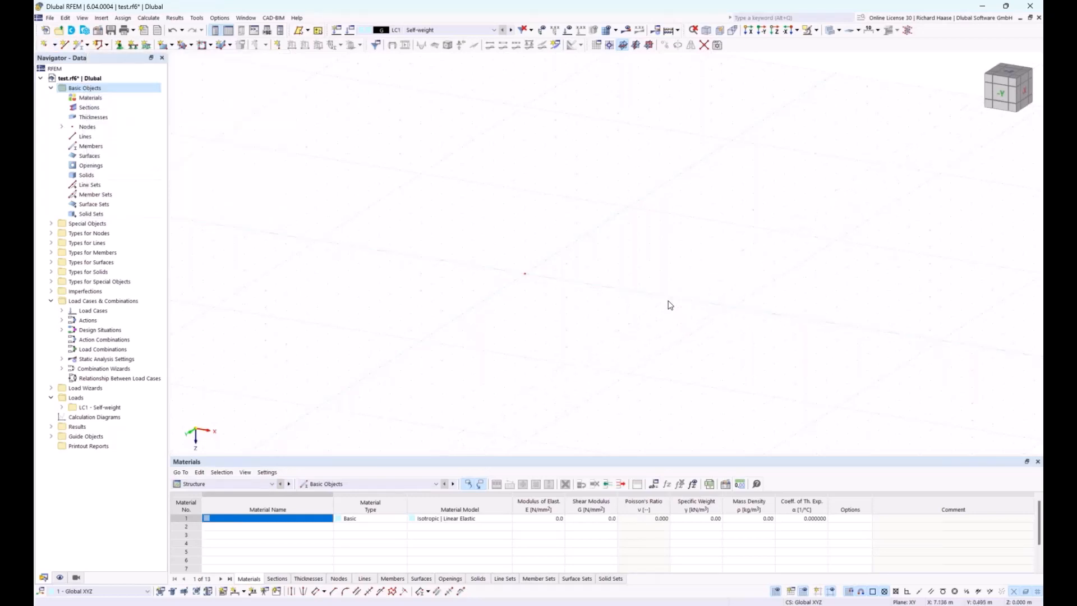
# Step: Try a finer grid point spacing b for the work plane and check how a new node snaps to it
pyautogui.click(598, 49)
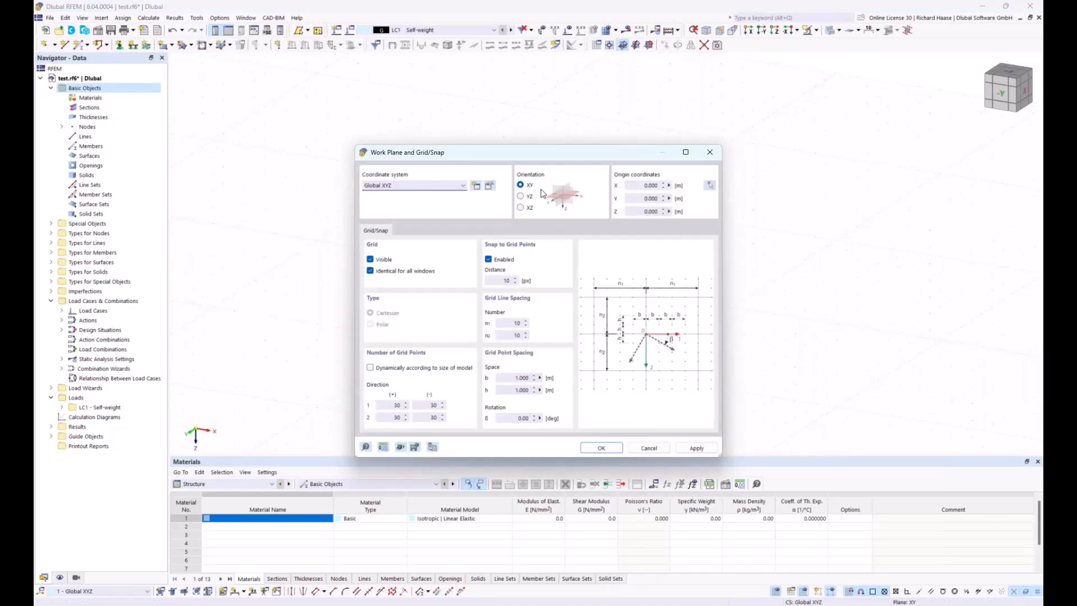
pyautogui.moveTo(540, 159); pyautogui.dragTo(522, 118)
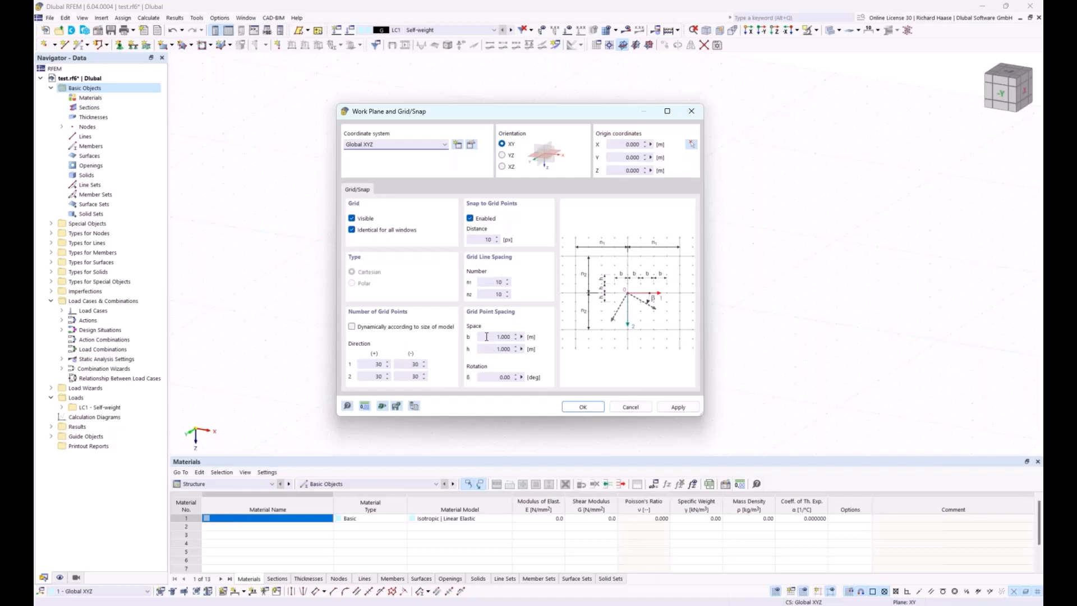
pyautogui.moveTo(492, 336); pyautogui.dragTo(533, 342)
pyautogui.press('BackSpace')
pyautogui.click(574, 406)
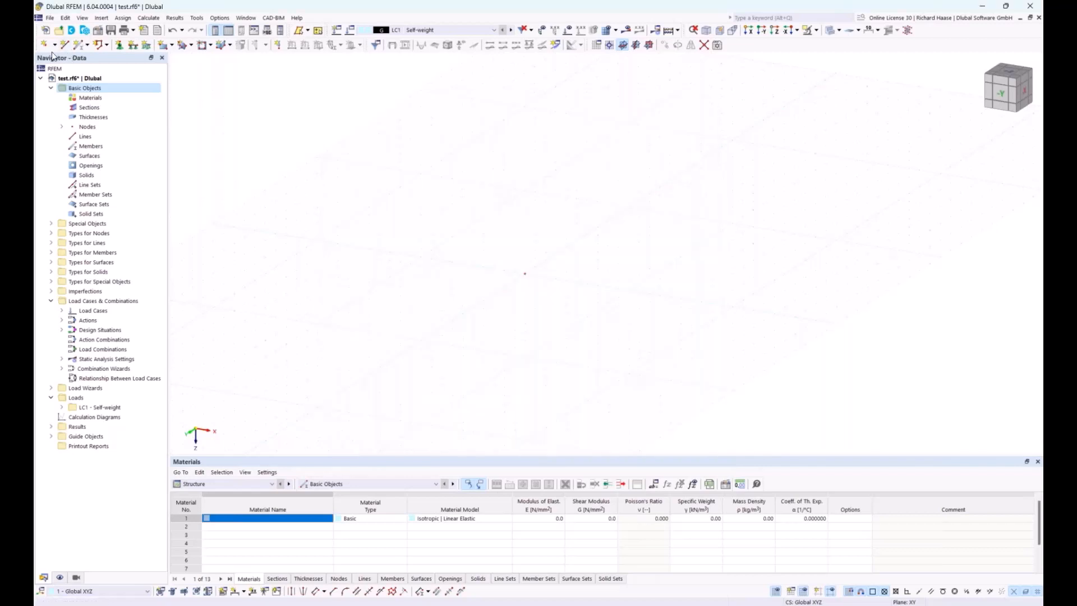
pyautogui.click(44, 44)
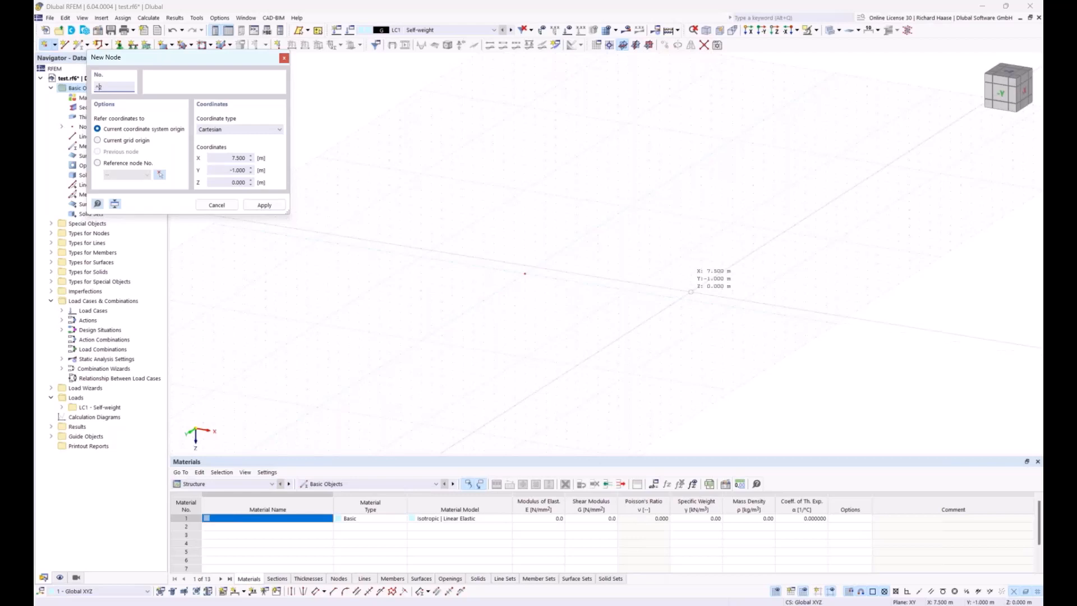
pyautogui.press('Escape')
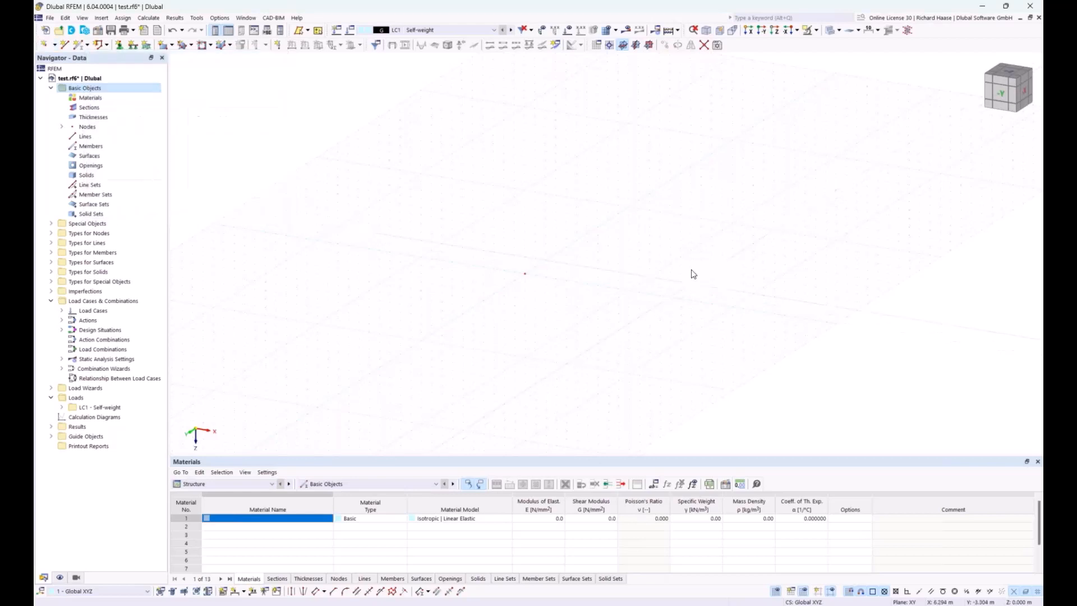
# Step: Set the work plane's grid point spacing b back to 1 m
pyautogui.click(598, 46)
pyautogui.doubleClick(524, 377)
pyautogui.write('1')
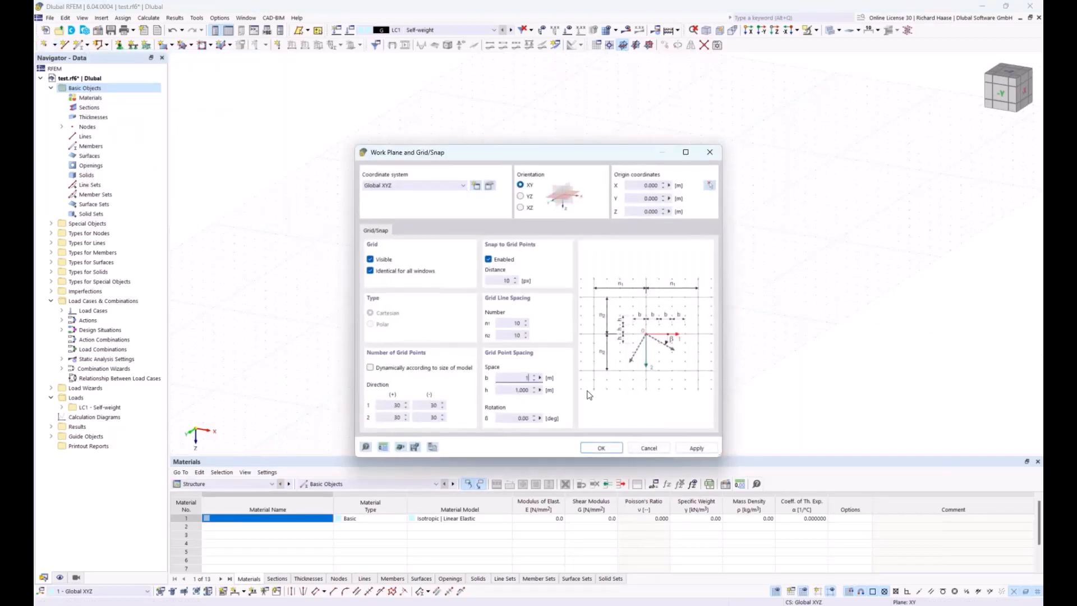
pyautogui.click(700, 449)
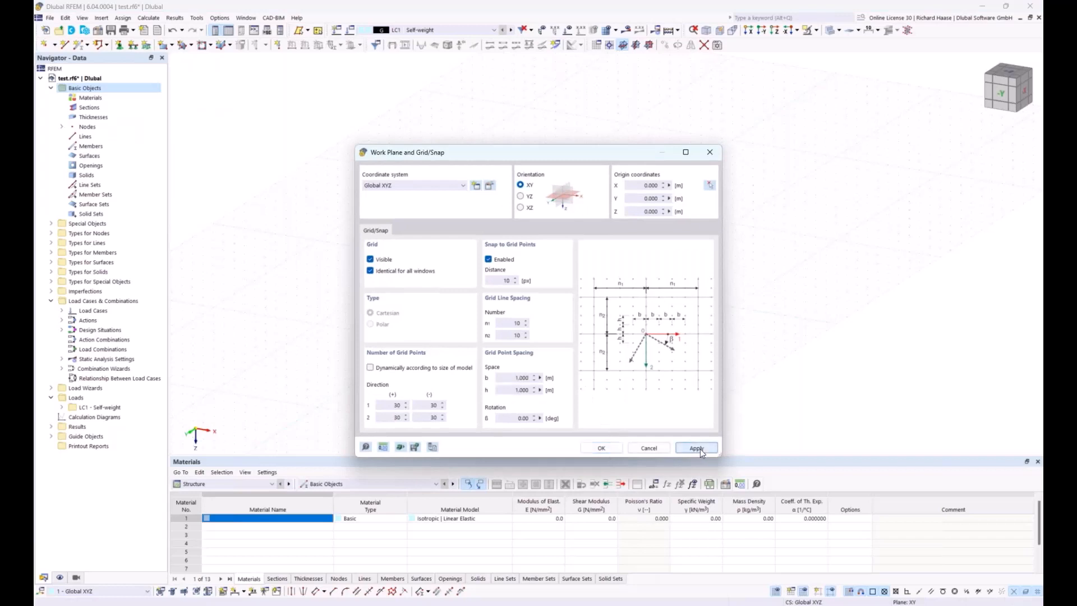
pyautogui.click(603, 449)
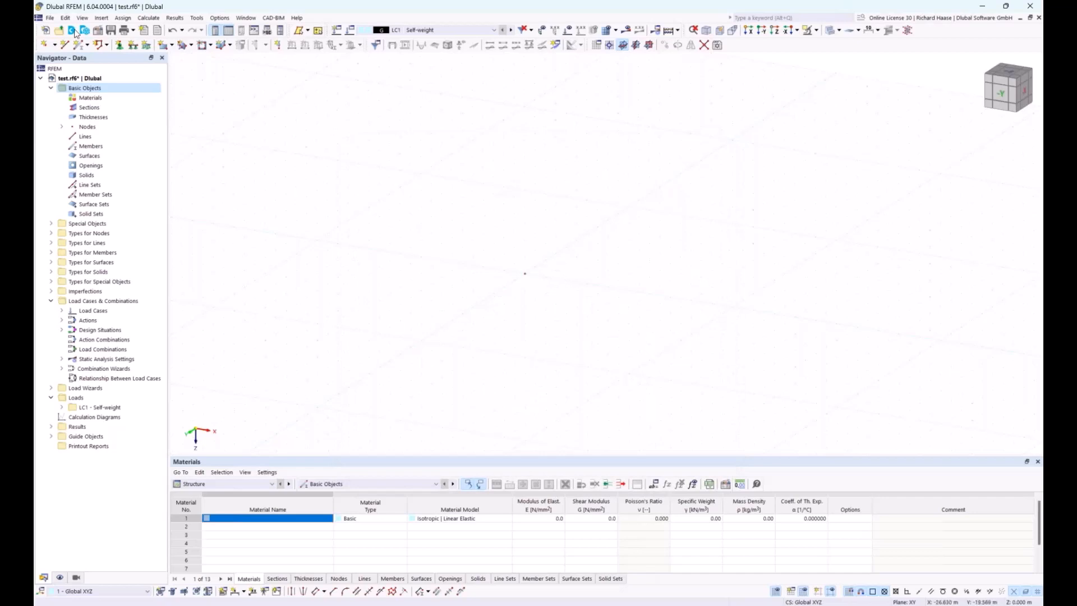
# Step: Create a second node on the X axis at X 7 m, Y 0, Z 0
pyautogui.click(51, 46)
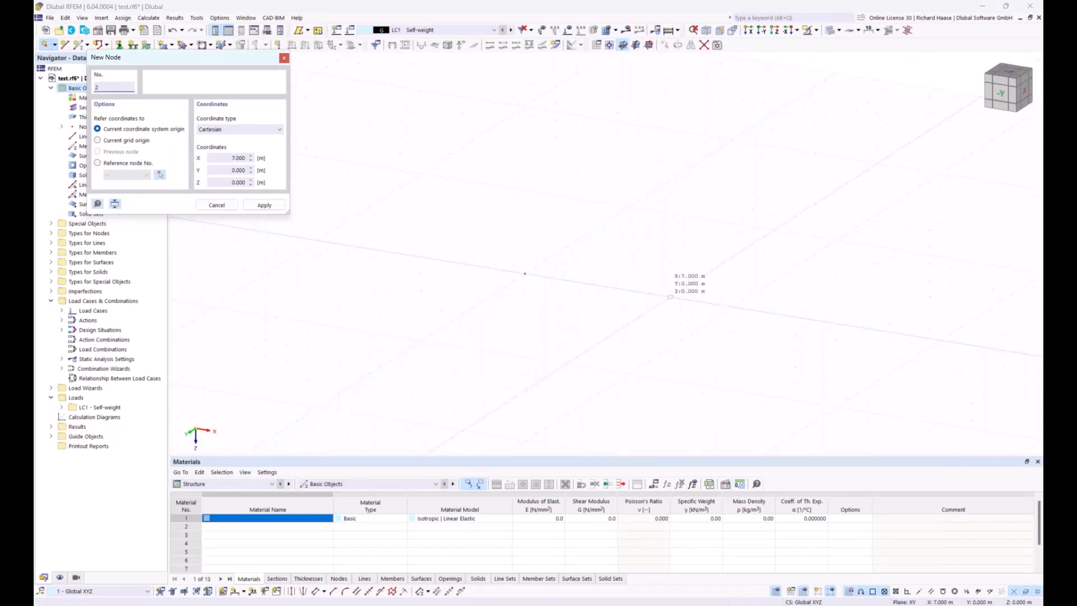
pyautogui.click(669, 297)
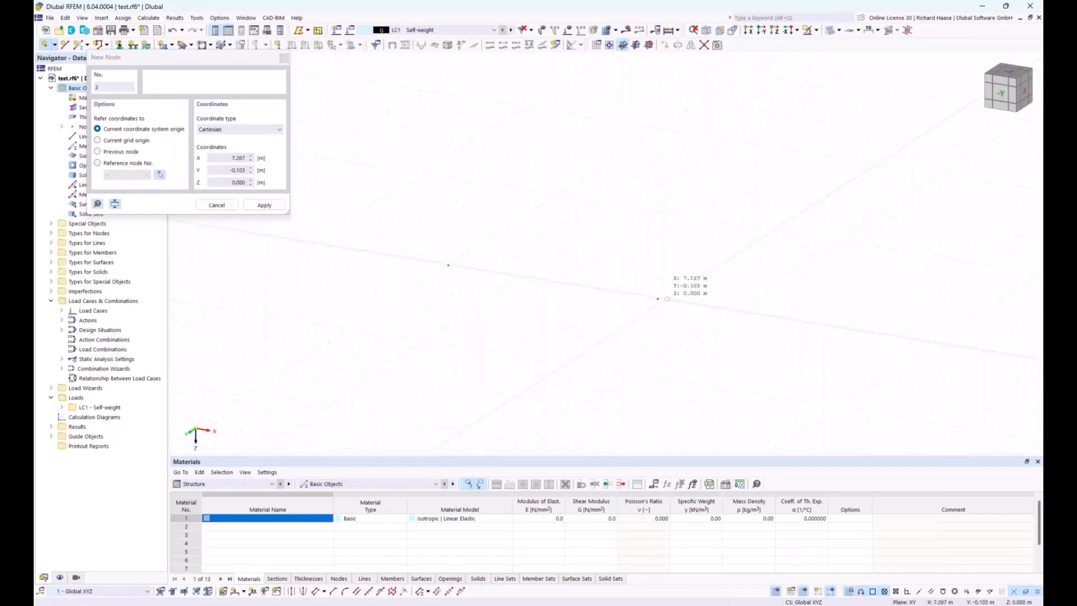
pyautogui.press('Escape')
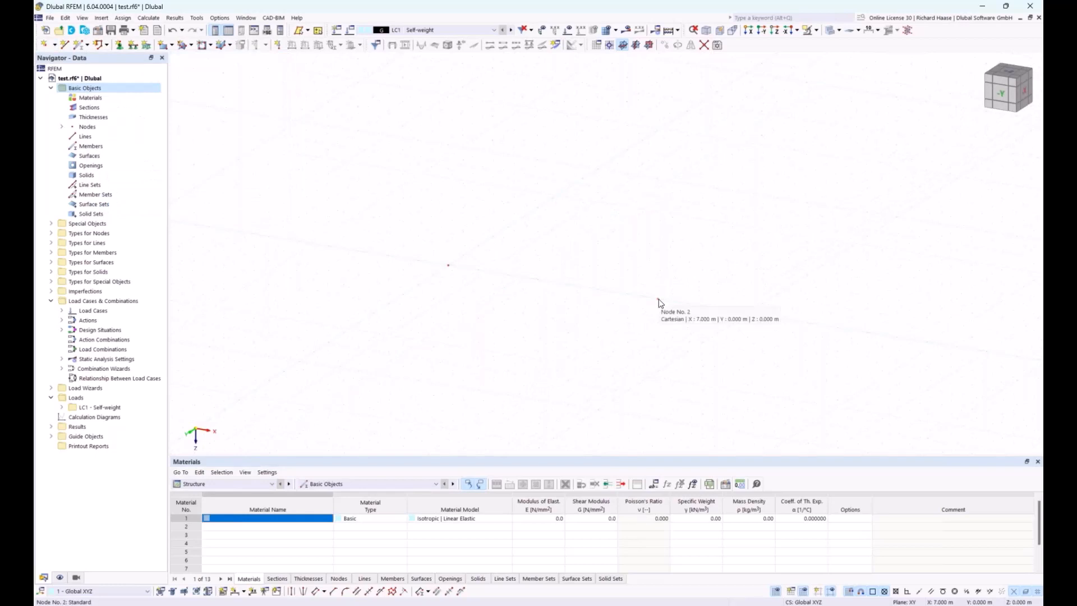
# Step: Change the X coordinate of the second node to 7.5 m
pyautogui.doubleClick(660, 303)
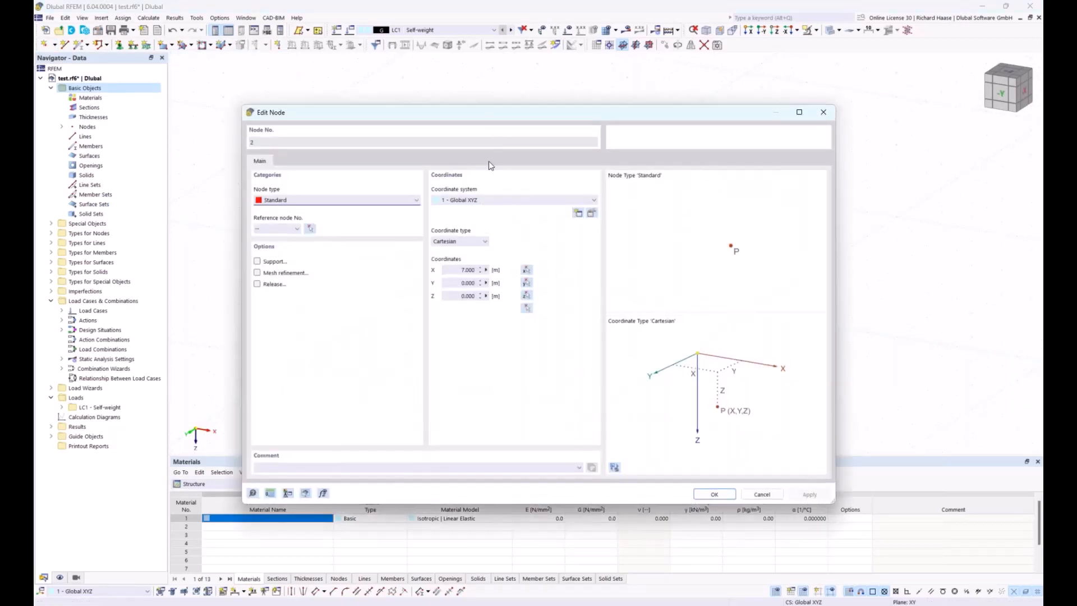
pyautogui.moveTo(490, 112); pyautogui.dragTo(494, 328)
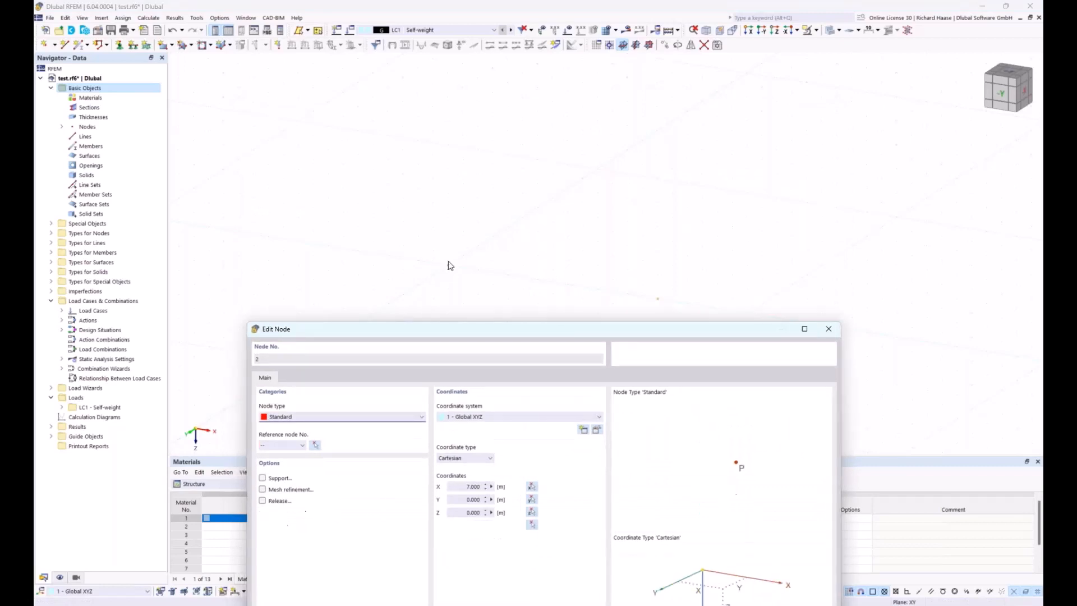
pyautogui.click(454, 486)
pyautogui.write('7.5')
pyautogui.moveTo(601, 328); pyautogui.dragTo(542, 191)
pyautogui.click(661, 575)
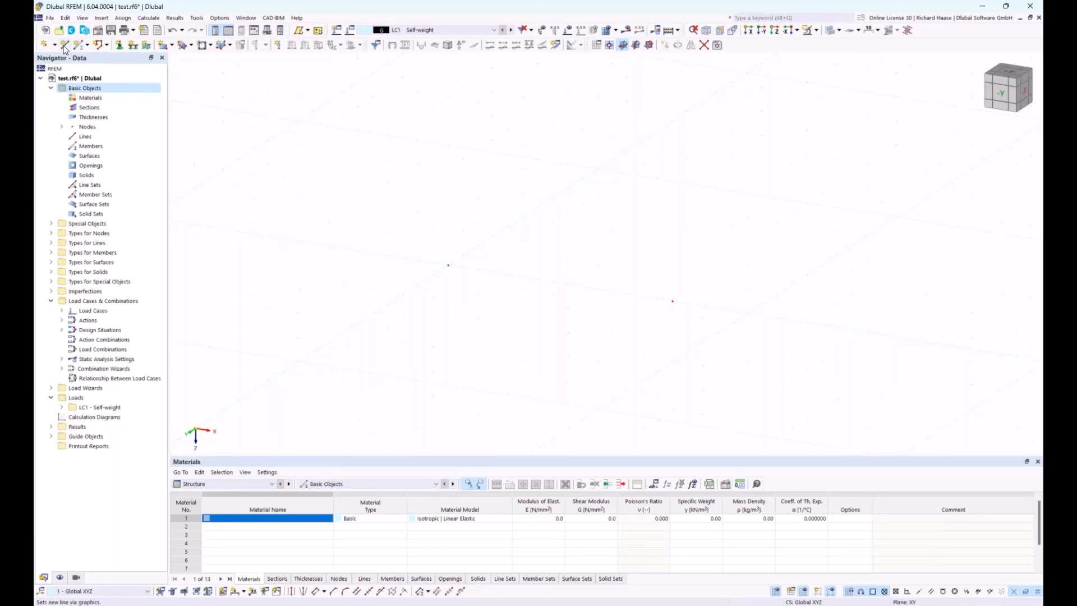
# Step: Draw a single line from the node at the origin to the second node on the X axis
pyautogui.click(65, 48)
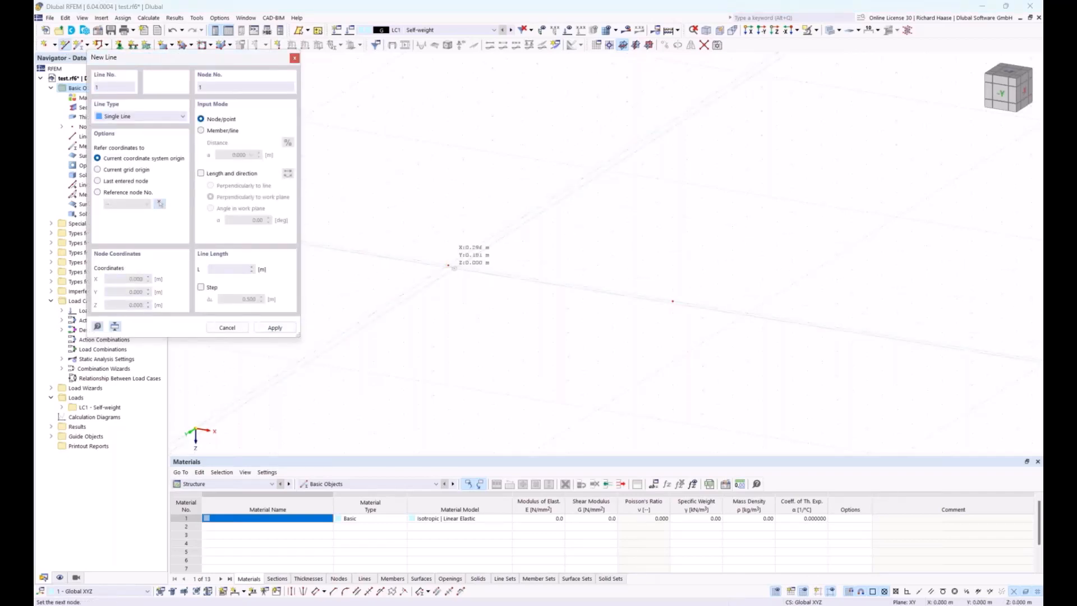
pyautogui.click(448, 265)
pyautogui.click(673, 302)
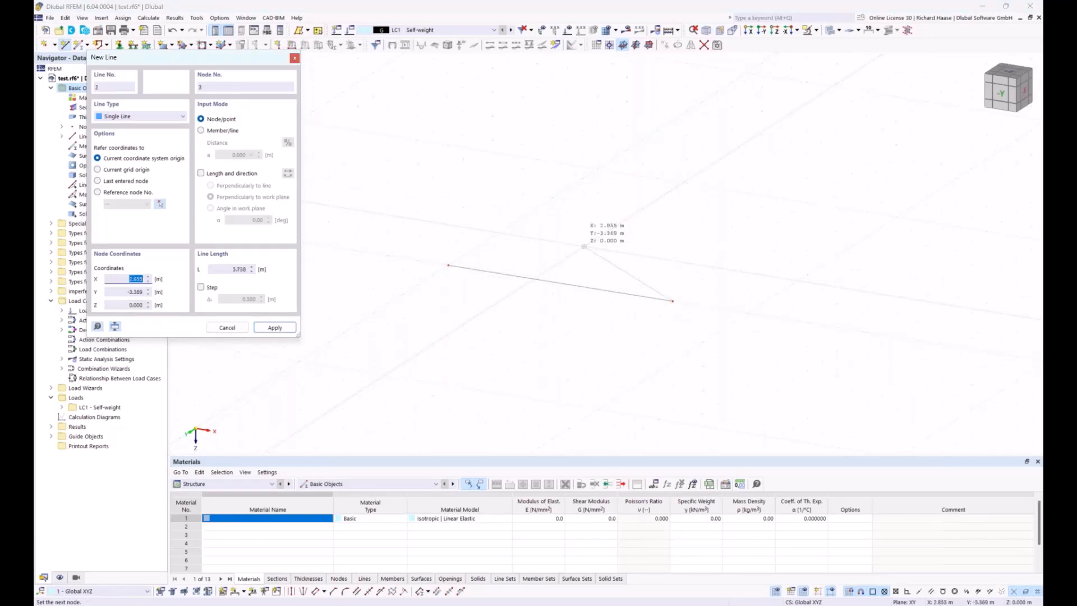
pyautogui.press('Escape')
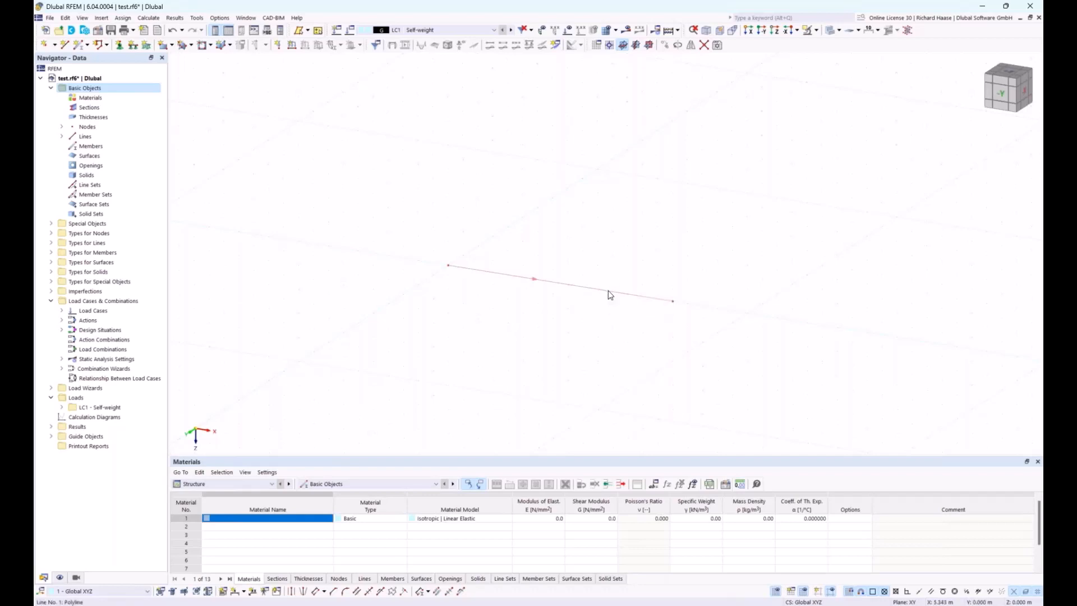
# Step: Open the line between the two nodes for editing
pyautogui.doubleClick(610, 296)
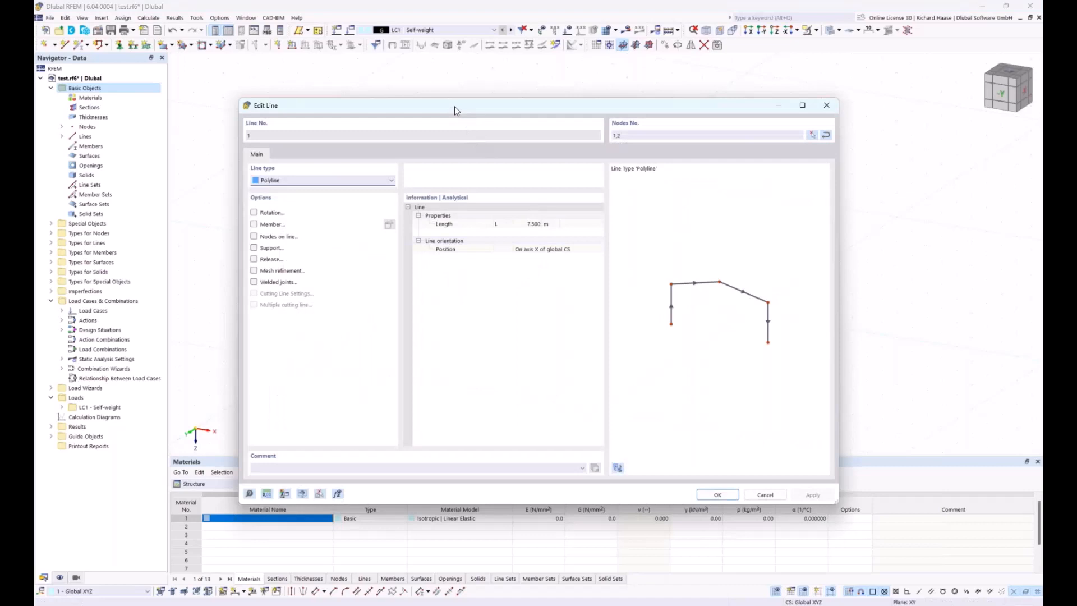
pyautogui.moveTo(454, 110); pyautogui.dragTo(465, 119)
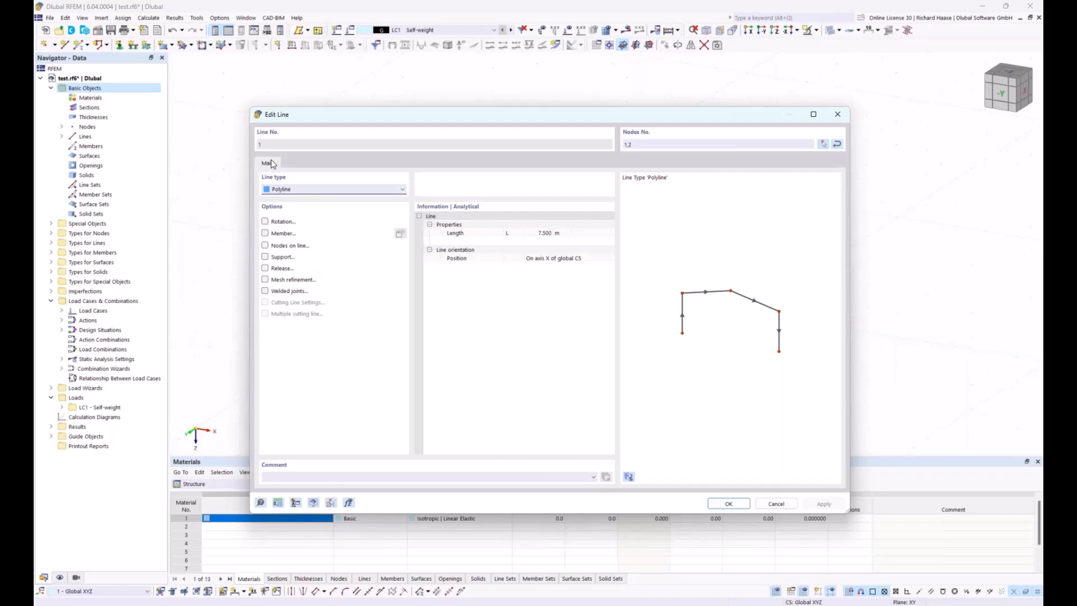
# Step: Try the line's mesh refinement and welded joints options, view their settings, and switch both options off again
pyautogui.click(265, 291)
pyautogui.click(265, 279)
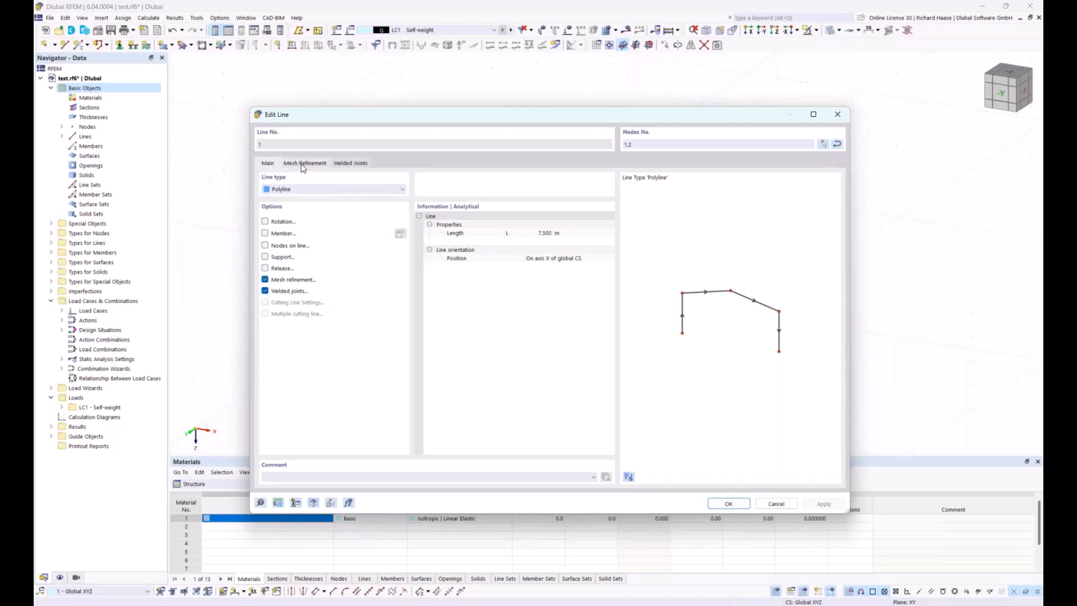
pyautogui.click(303, 163)
pyautogui.click(345, 163)
pyautogui.click(304, 164)
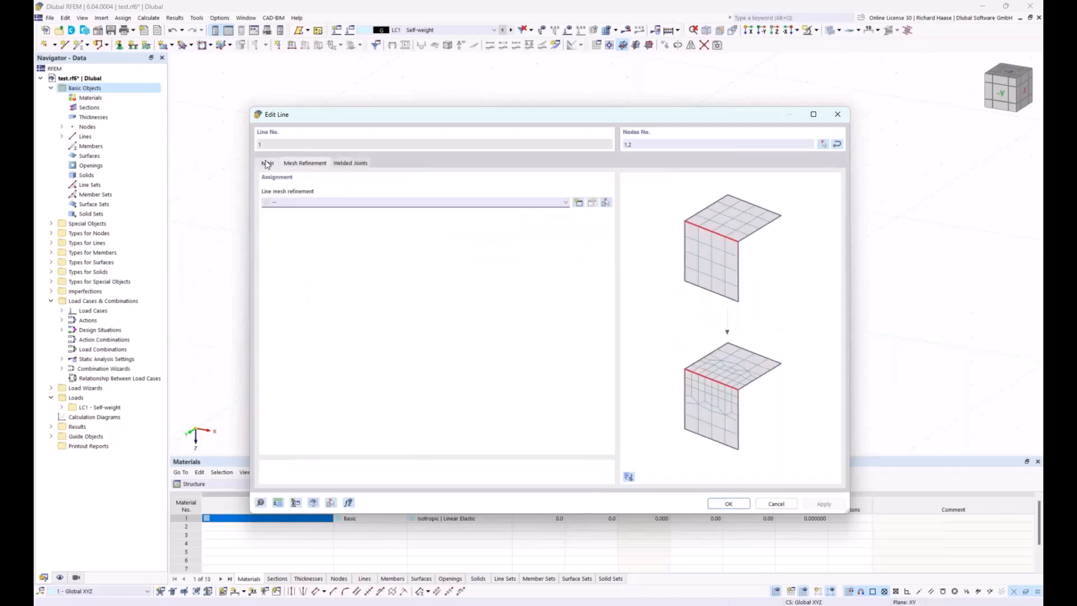
pyautogui.click(268, 163)
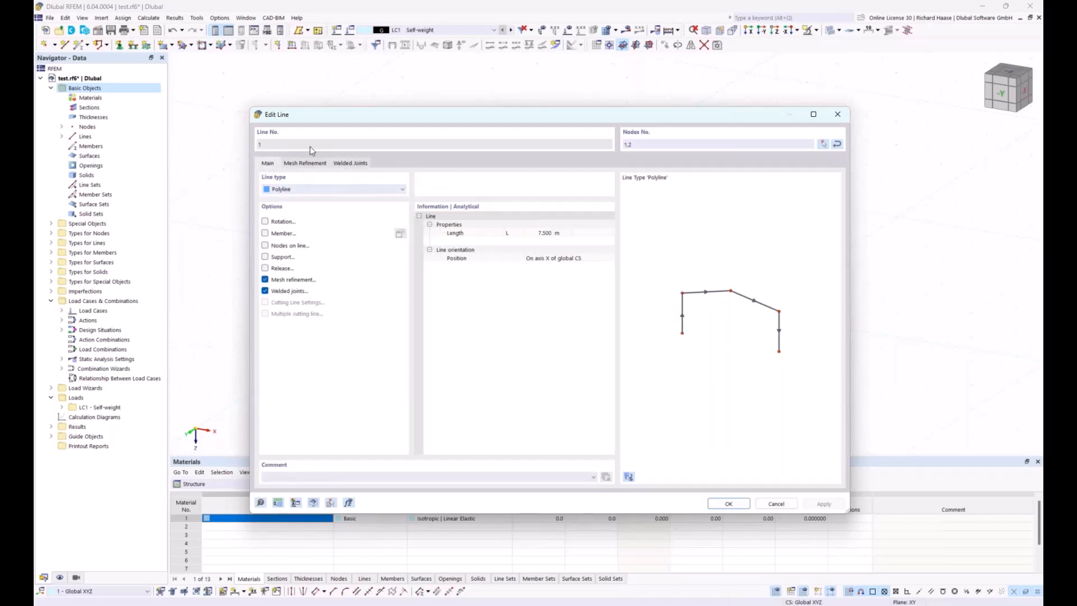
pyautogui.click(265, 279)
pyautogui.click(265, 291)
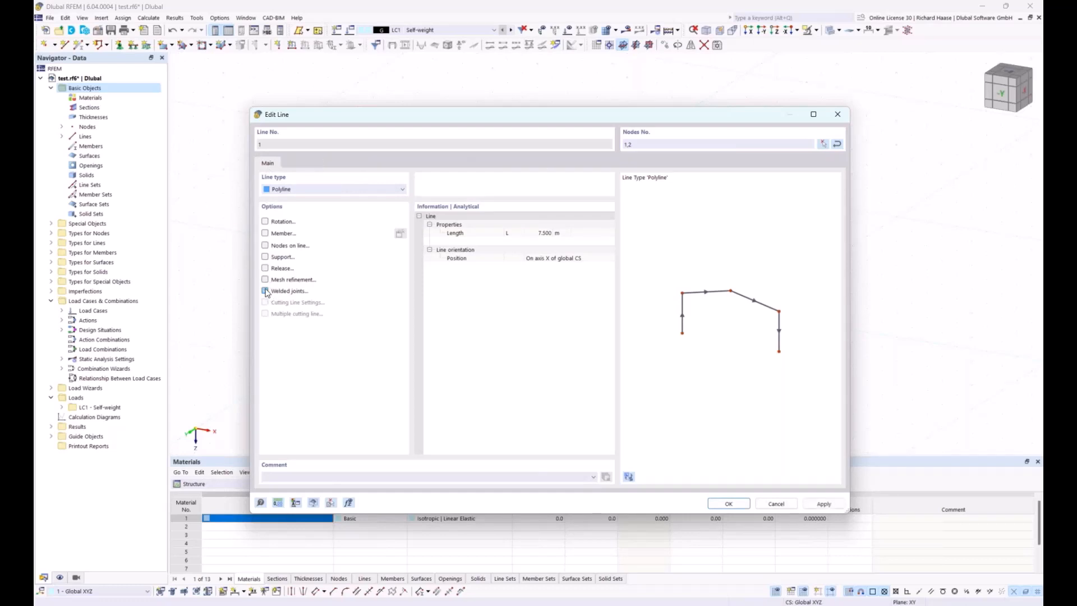
# Step: Add a new member to the line, keeping the member type Beam
pyautogui.click(265, 233)
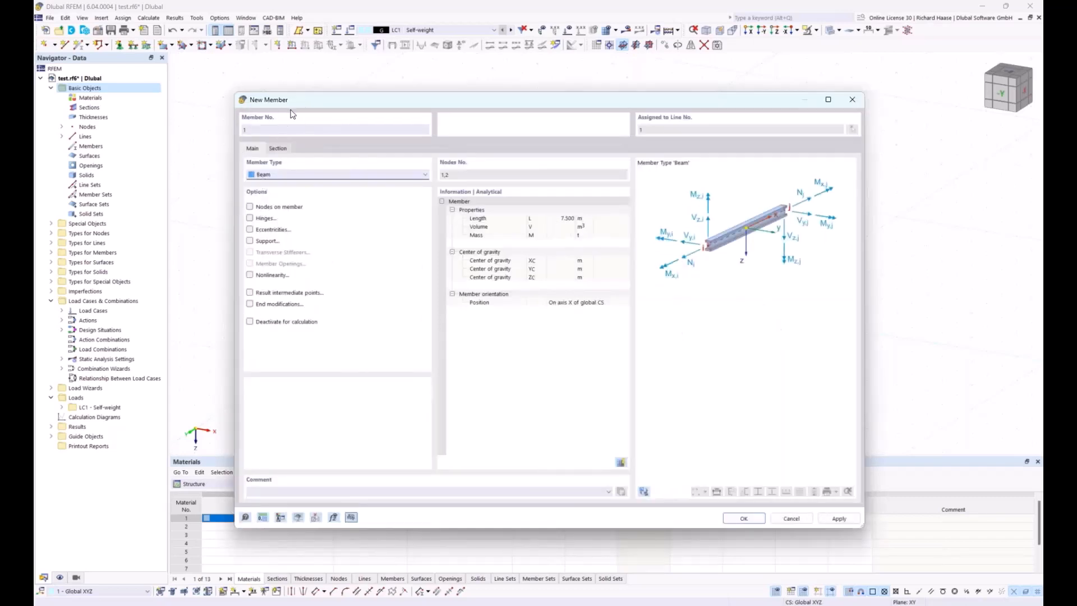
pyautogui.click(321, 174)
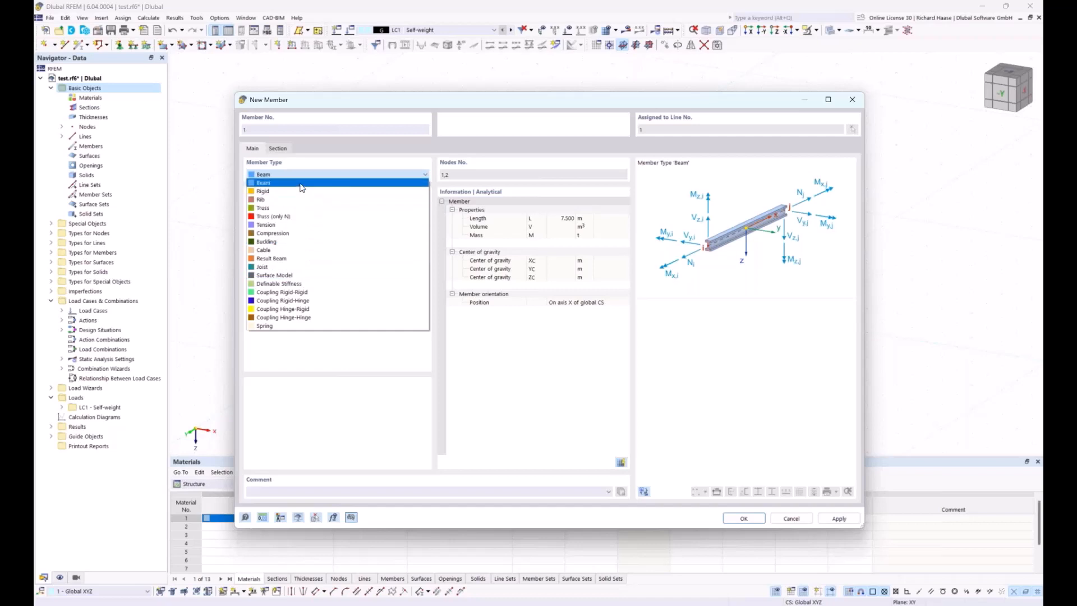
pyautogui.click(308, 163)
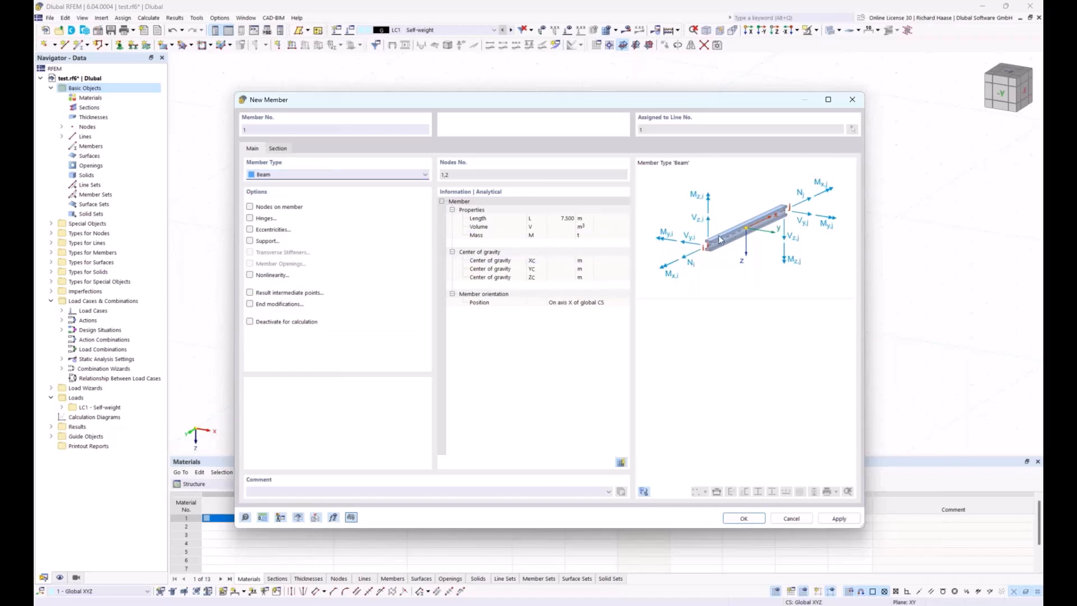
# Step: Try the Tension and Definable Stiffness member types and view the parameters of a new member definable stiffness
pyautogui.click(299, 175)
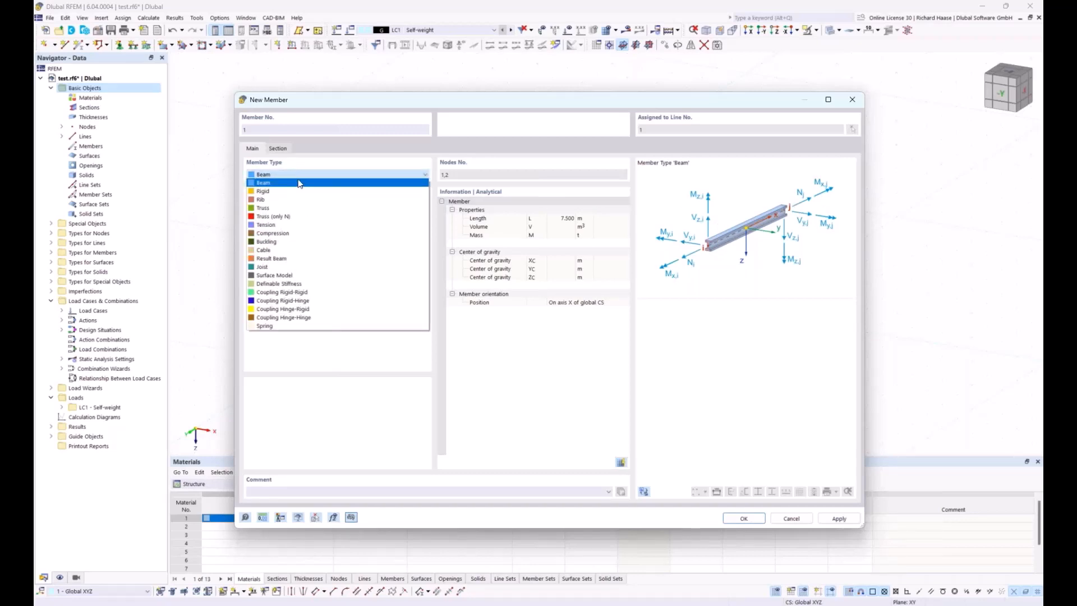
pyautogui.click(272, 225)
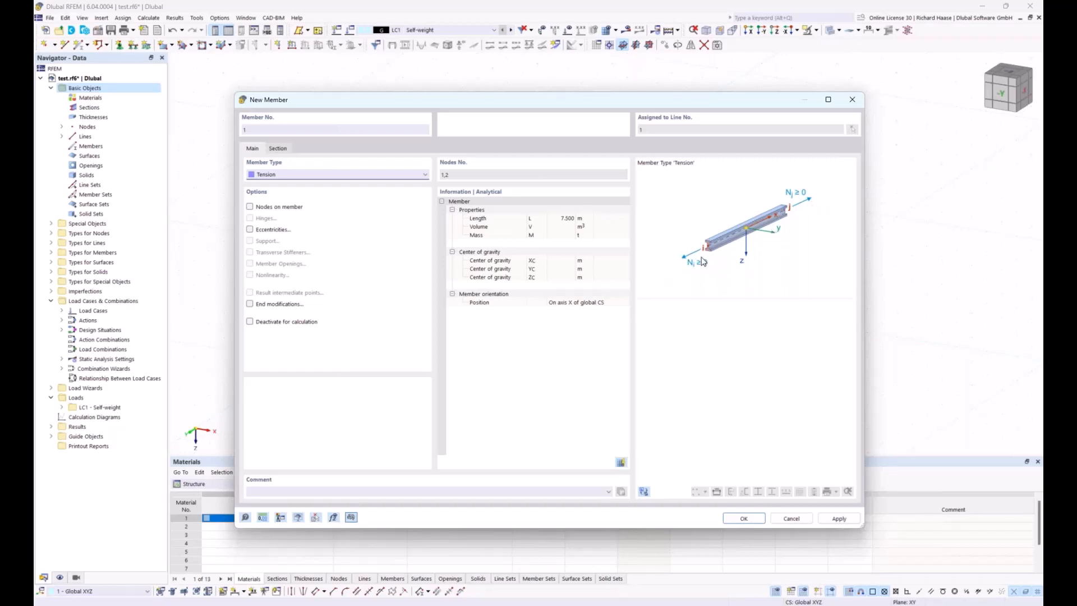
pyautogui.click(292, 178)
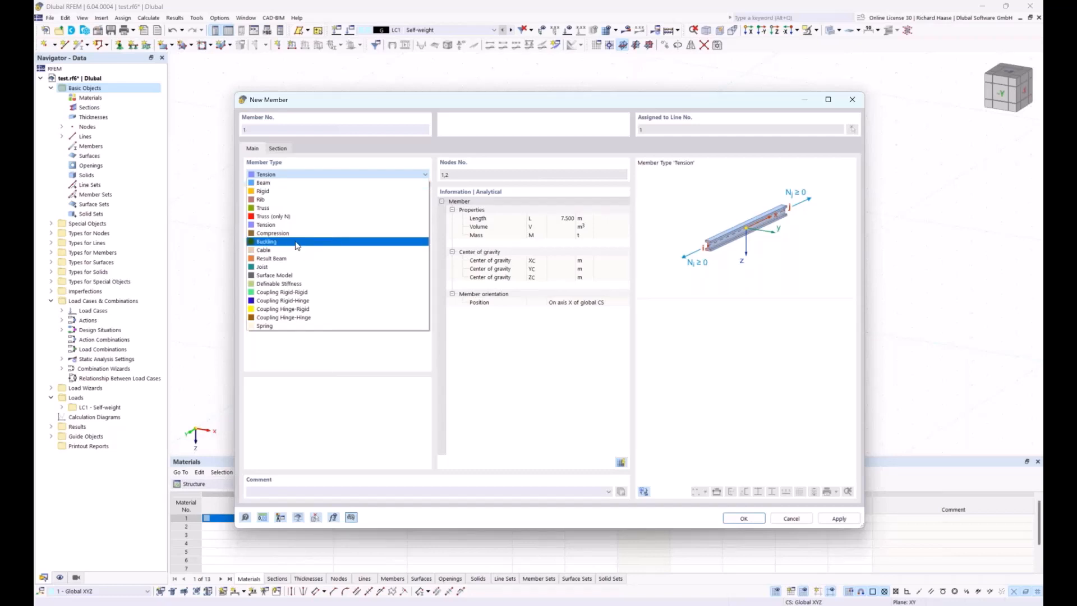
pyautogui.click(288, 282)
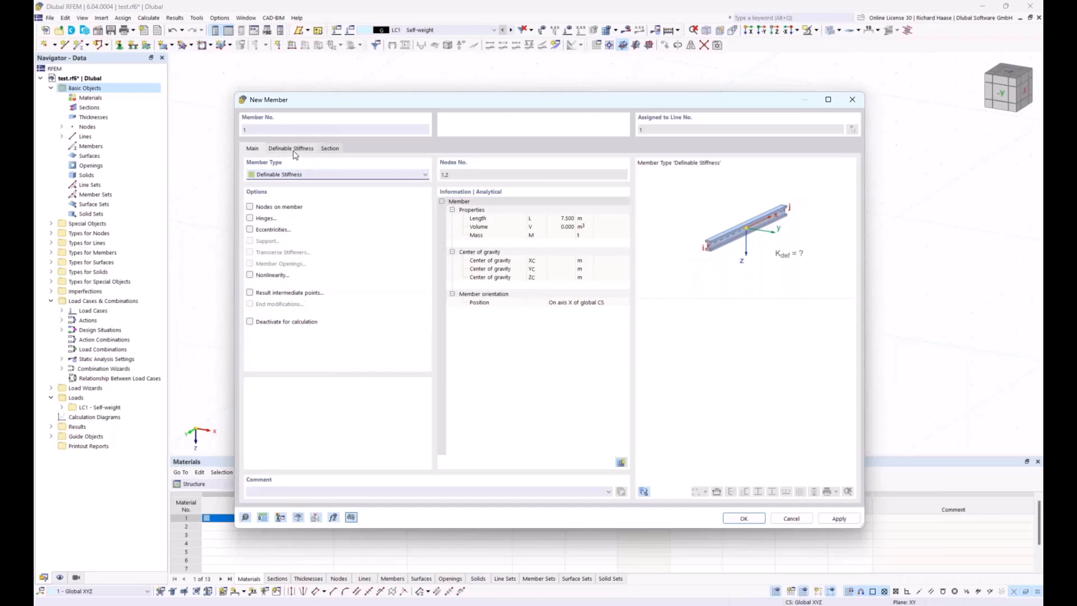
pyautogui.click(293, 150)
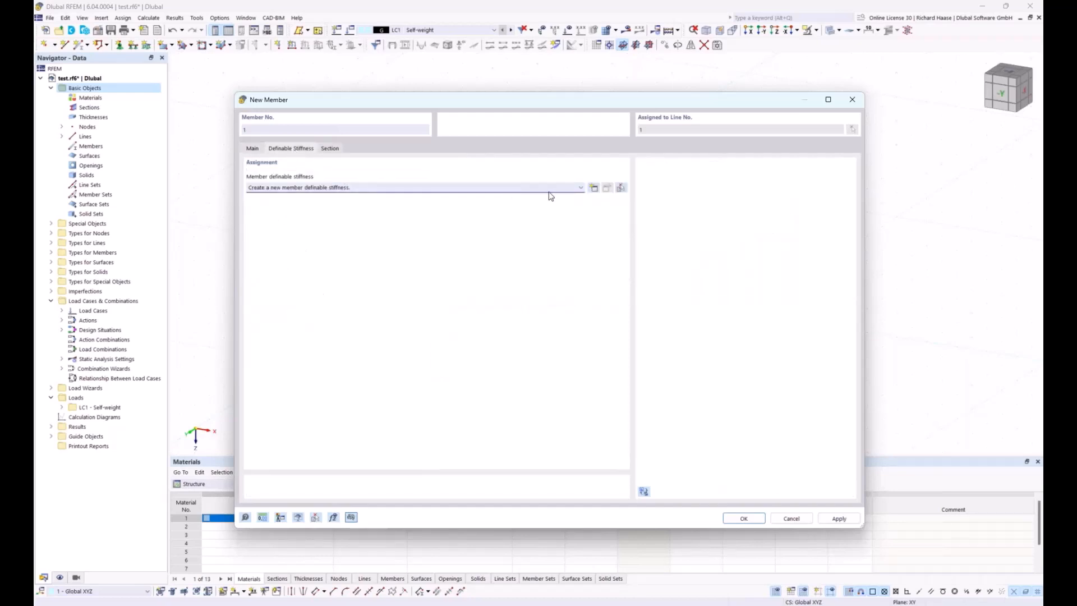
pyautogui.click(594, 189)
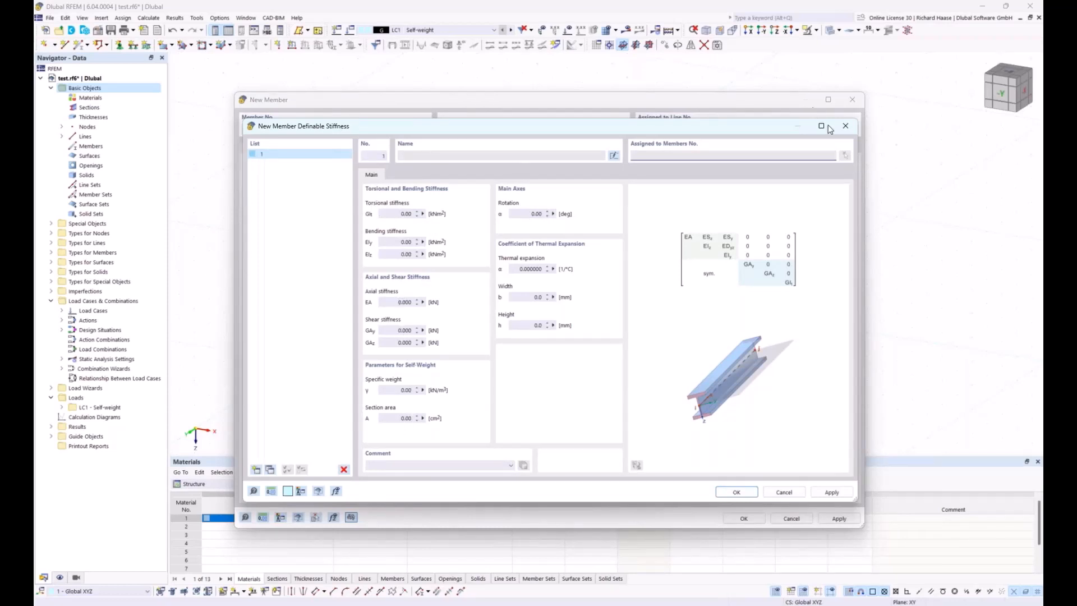
pyautogui.click(846, 128)
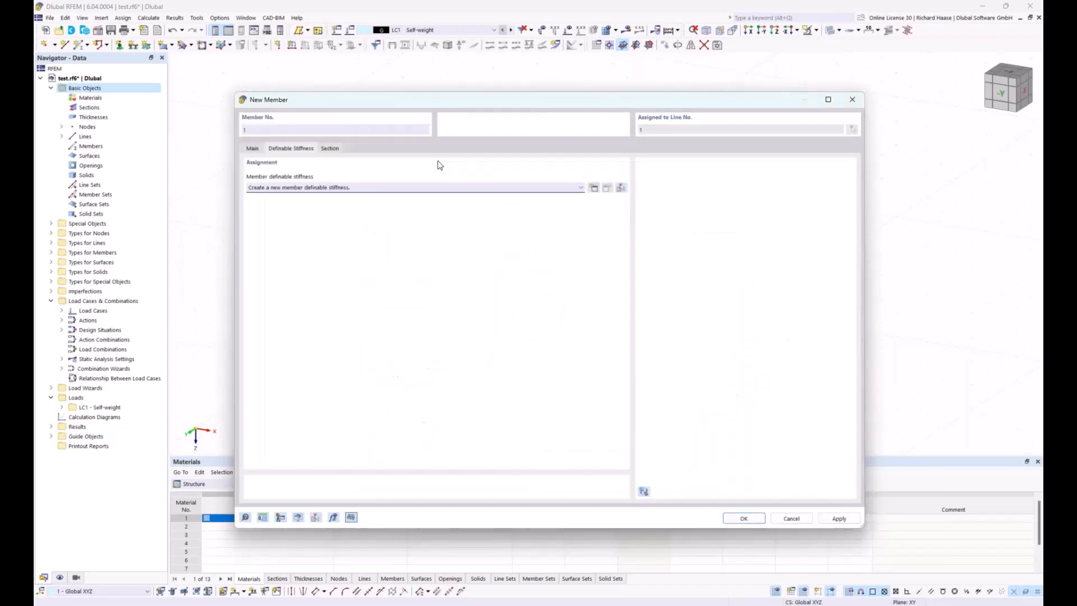
# Step: Set the member type back to Beam
pyautogui.click(253, 154)
pyautogui.click(286, 175)
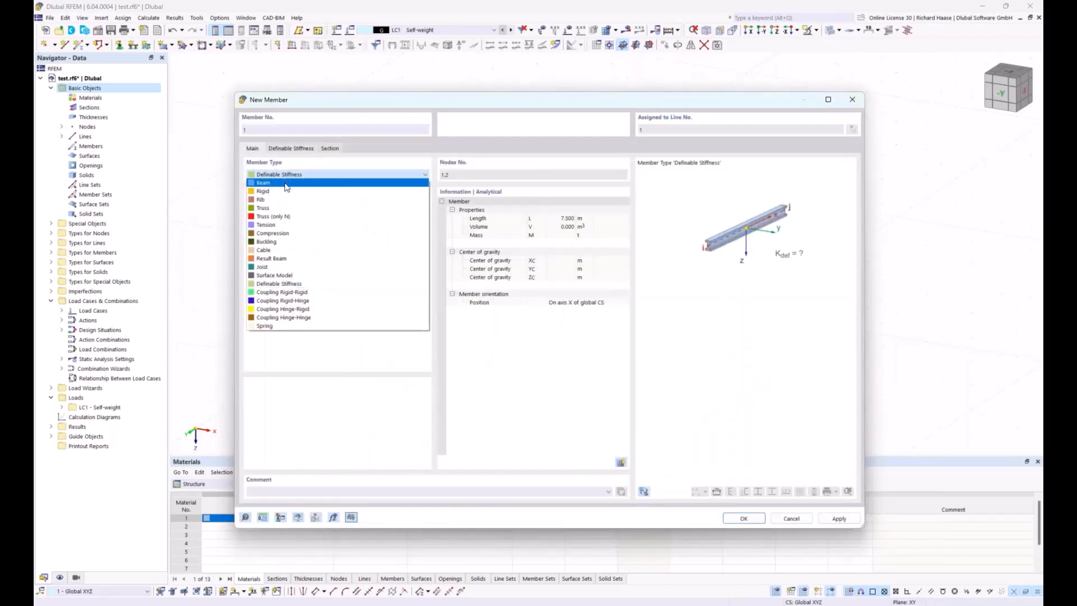
pyautogui.click(286, 184)
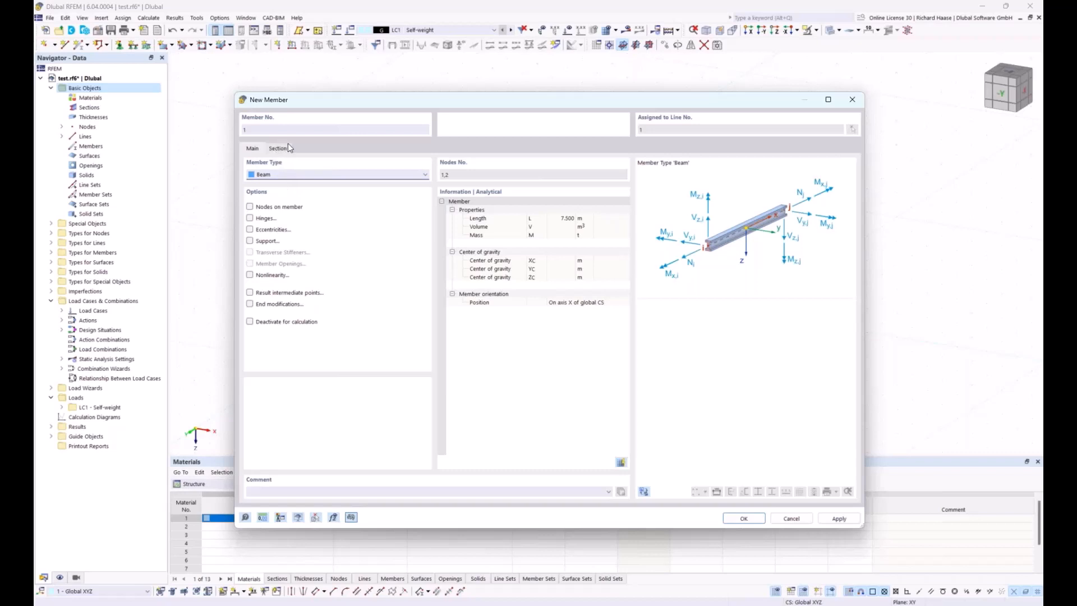
# Step: Select the standardized steel I-section HE 200 B (EN 10365:2017, ArcelorMittal) for the member start, with the region filter set to All
pyautogui.click(281, 150)
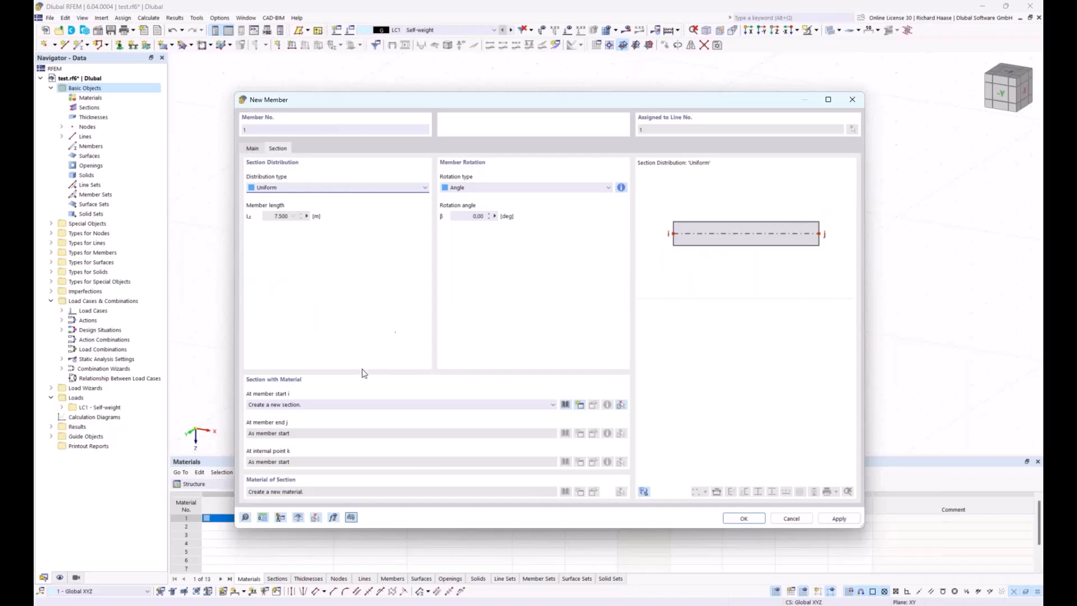
pyautogui.click(566, 404)
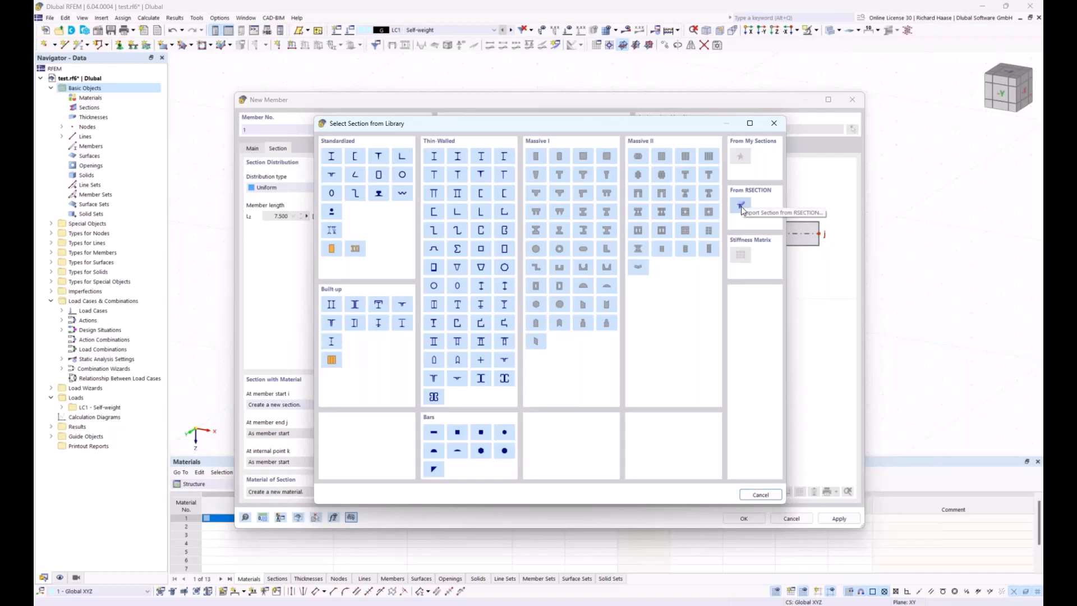
pyautogui.click(331, 157)
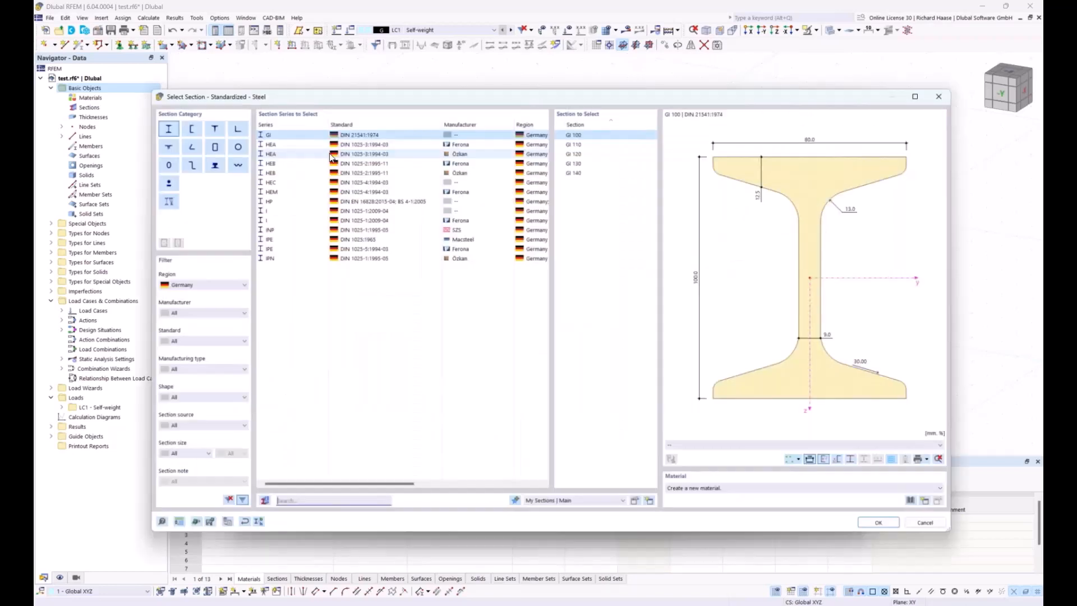
pyautogui.click(193, 284)
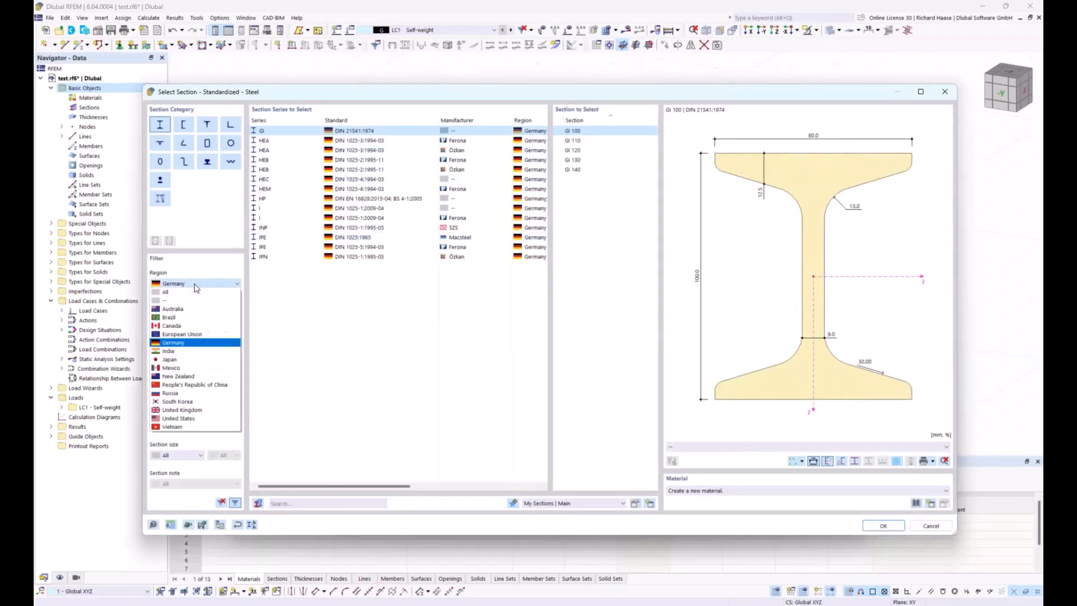
pyautogui.click(194, 298)
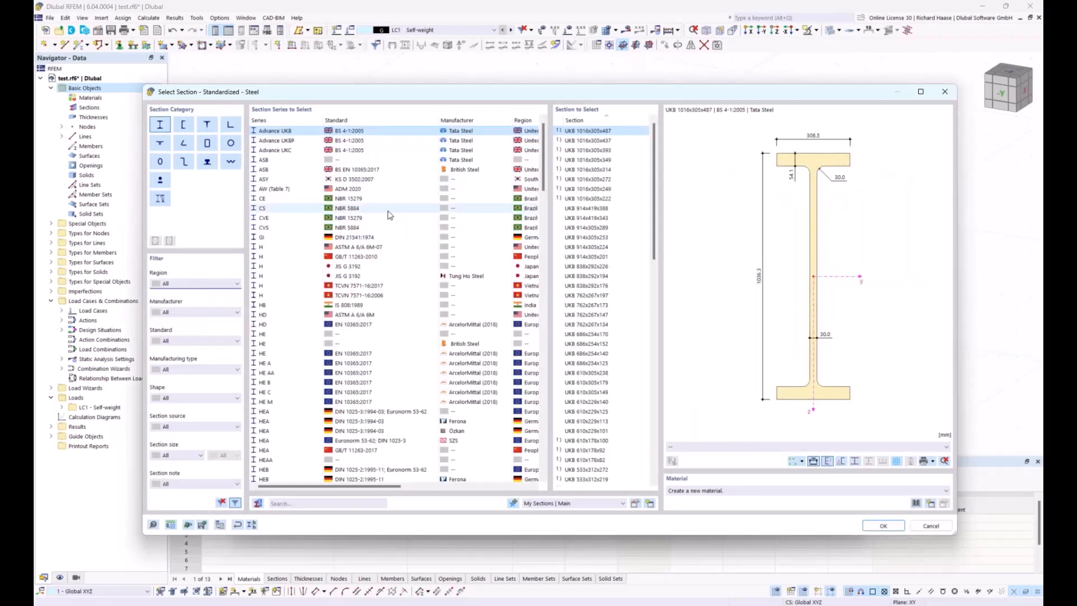
pyautogui.click(284, 385)
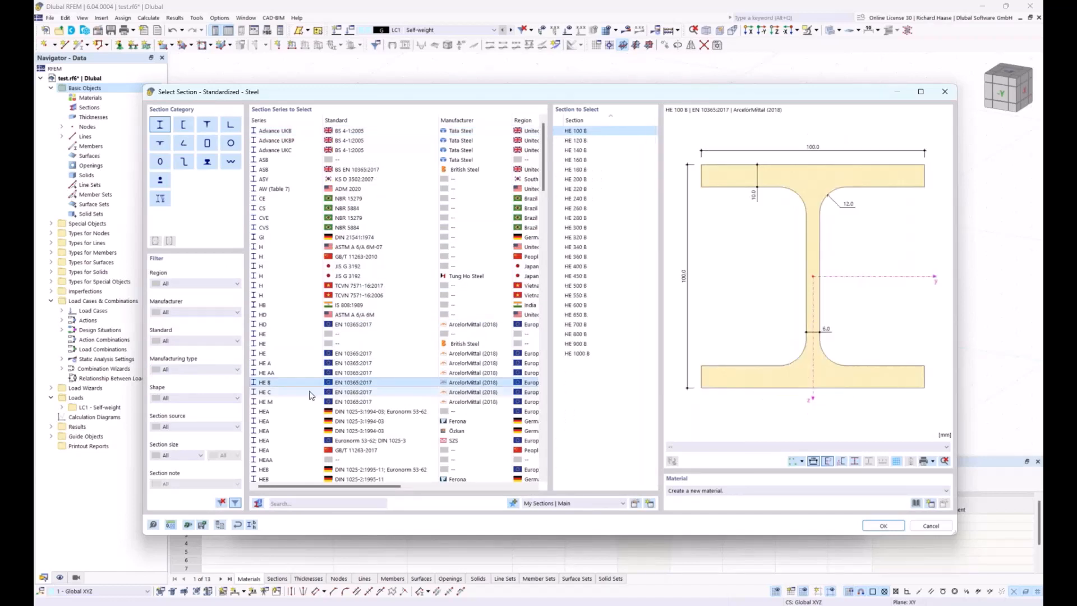
pyautogui.click(594, 182)
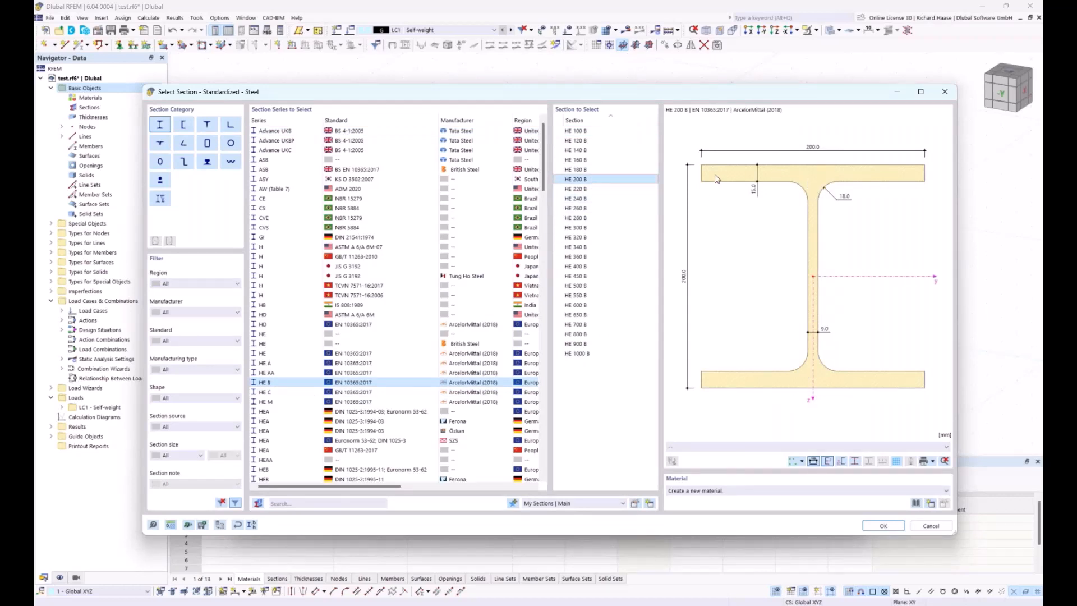
# Step: Create the steel material S355N from the library series Steel S (EN 10025-3:2004-11) for the HE 200 B section
pyautogui.click(707, 494)
pyautogui.click(707, 493)
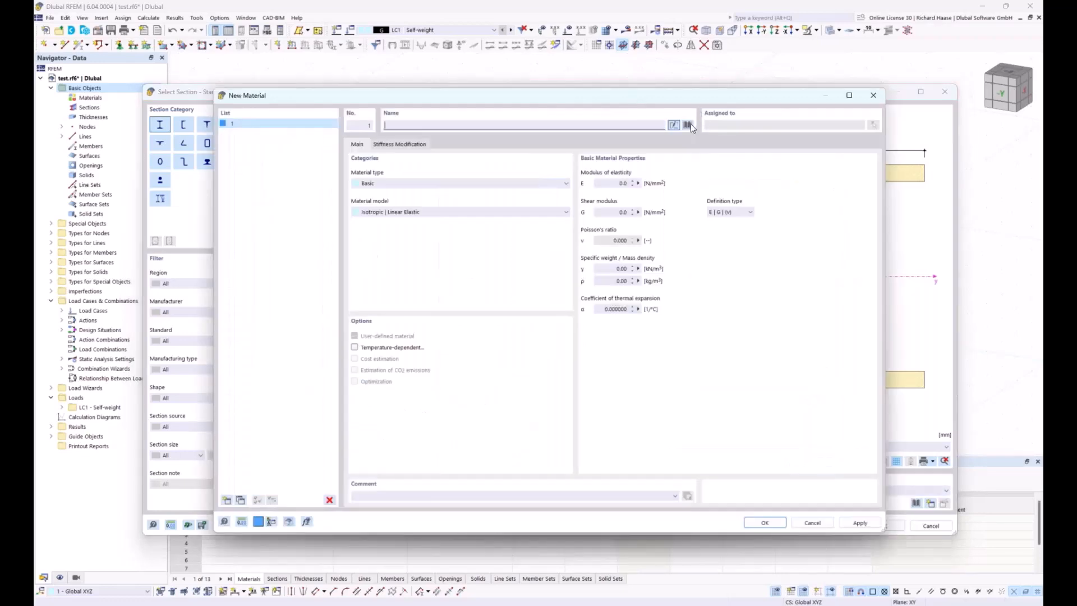
pyautogui.click(688, 125)
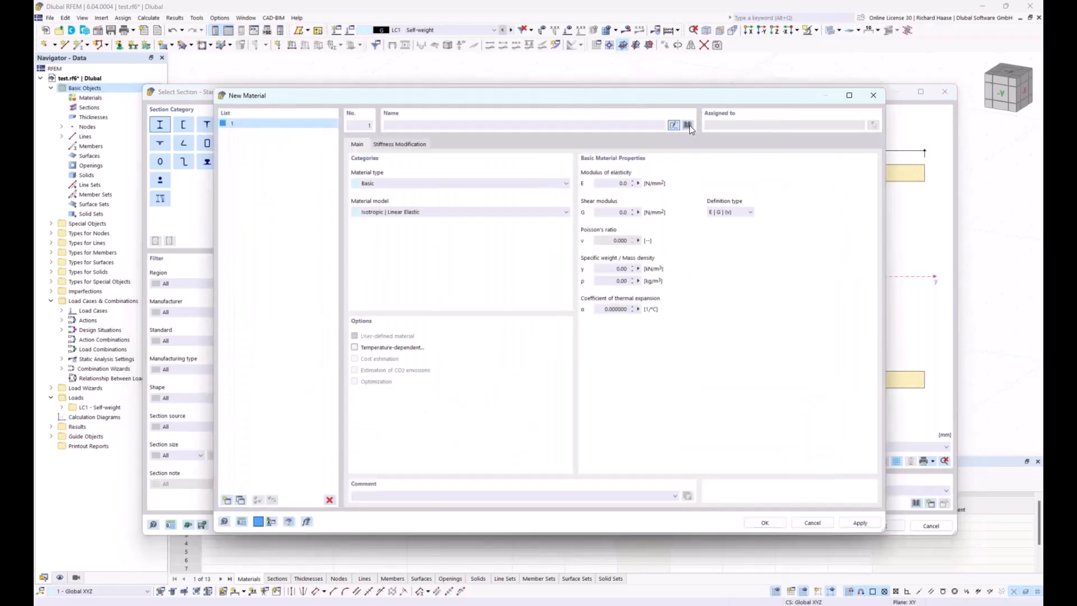
pyautogui.click(246, 162)
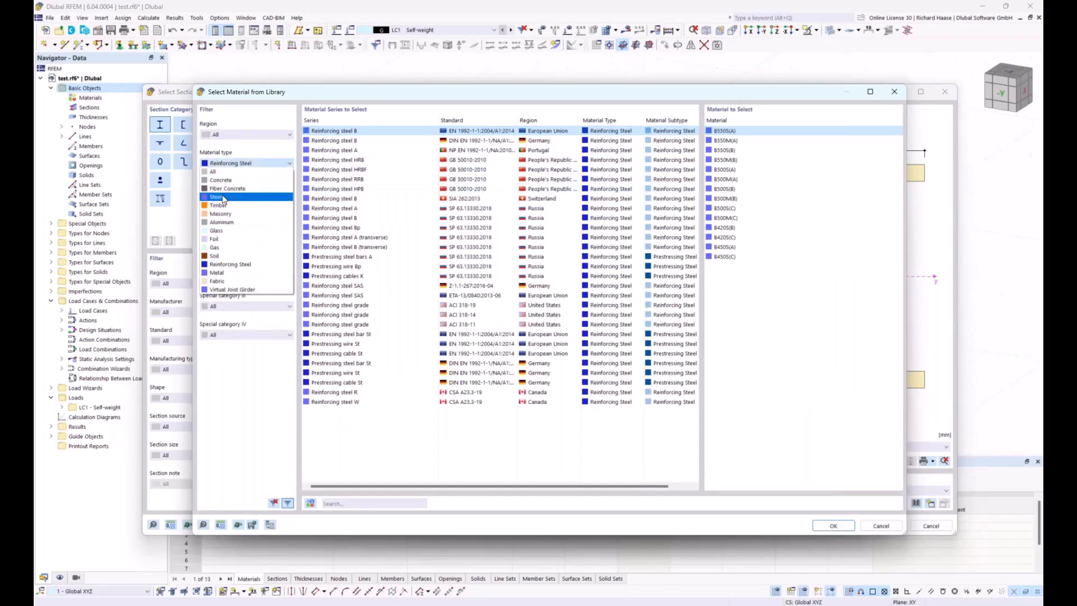
pyautogui.click(223, 198)
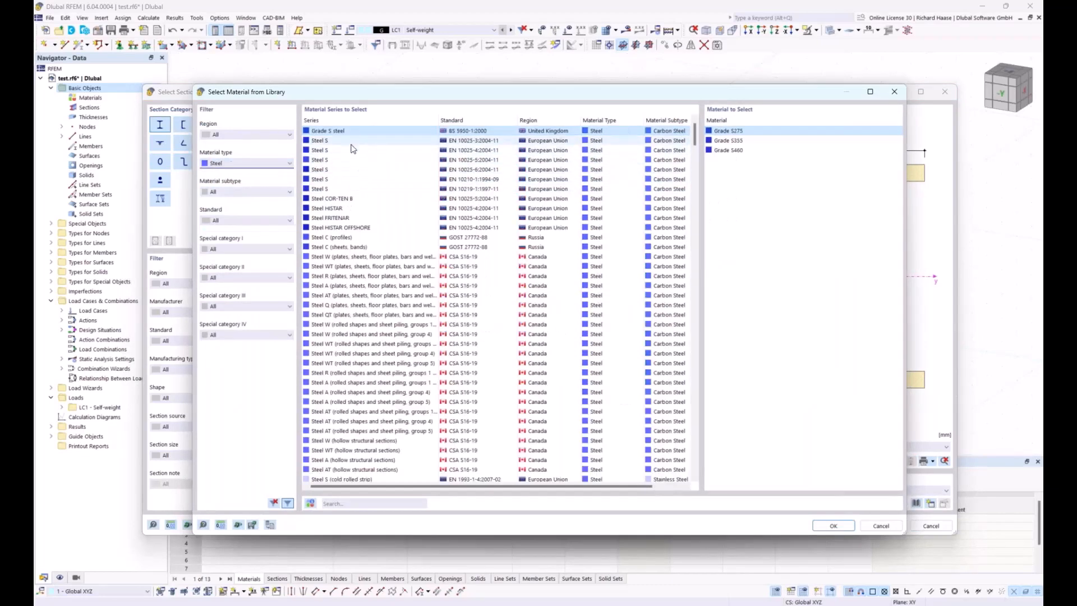
pyautogui.click(351, 144)
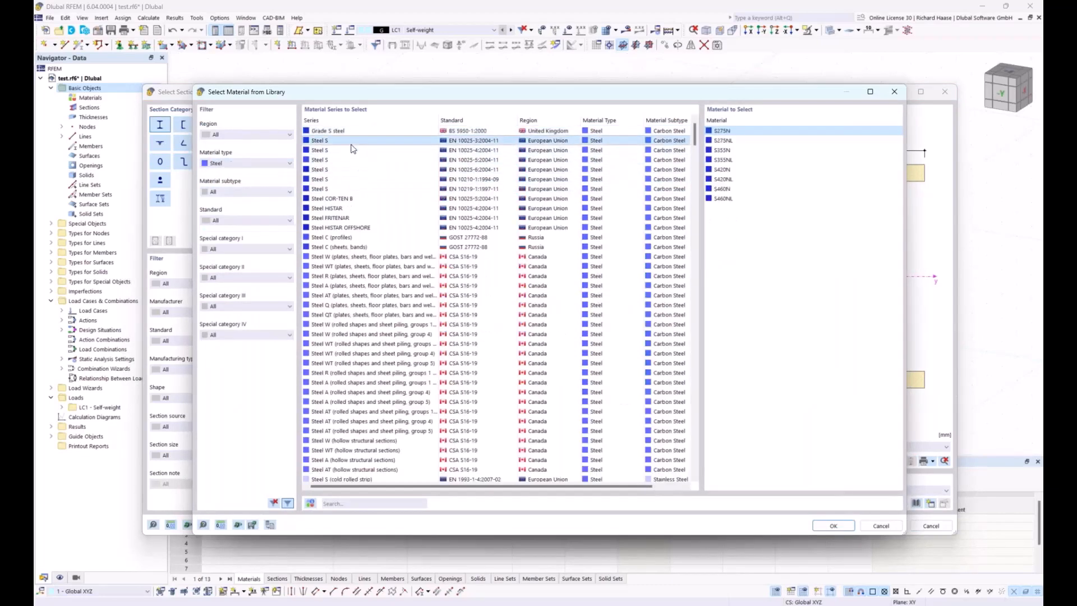
pyautogui.click(747, 150)
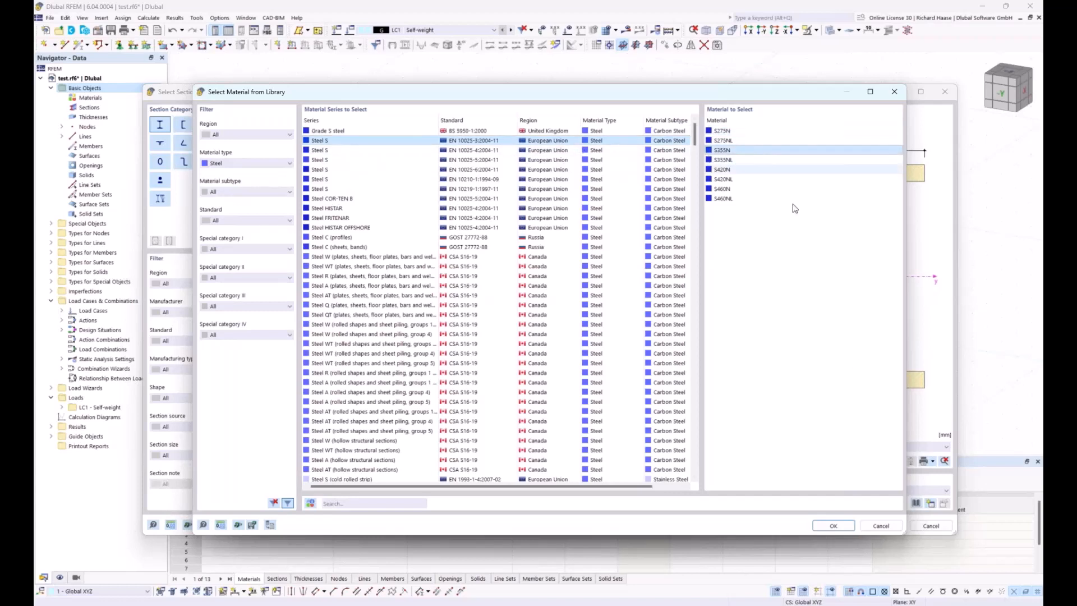
pyautogui.click(827, 525)
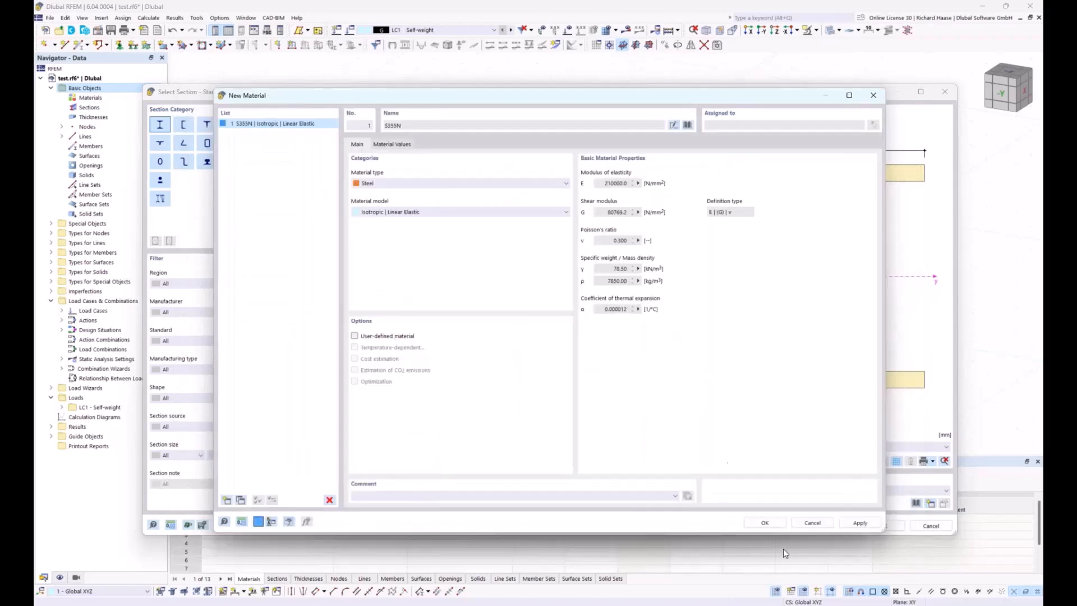
pyautogui.click(765, 522)
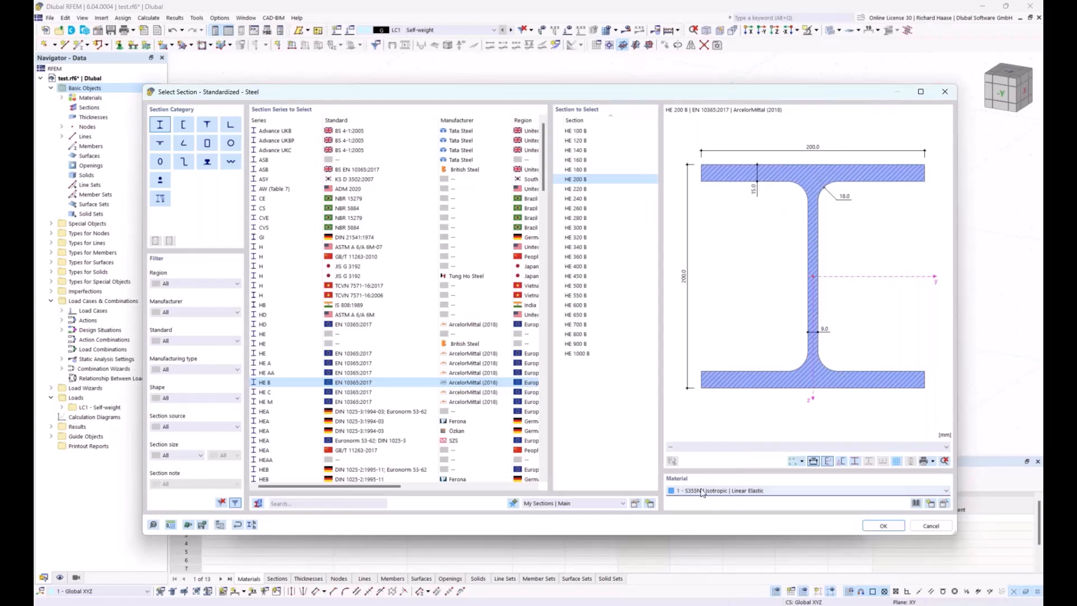
# Step: Accept the section, the new member and the line edit to place the beam in the model
pyautogui.click(882, 526)
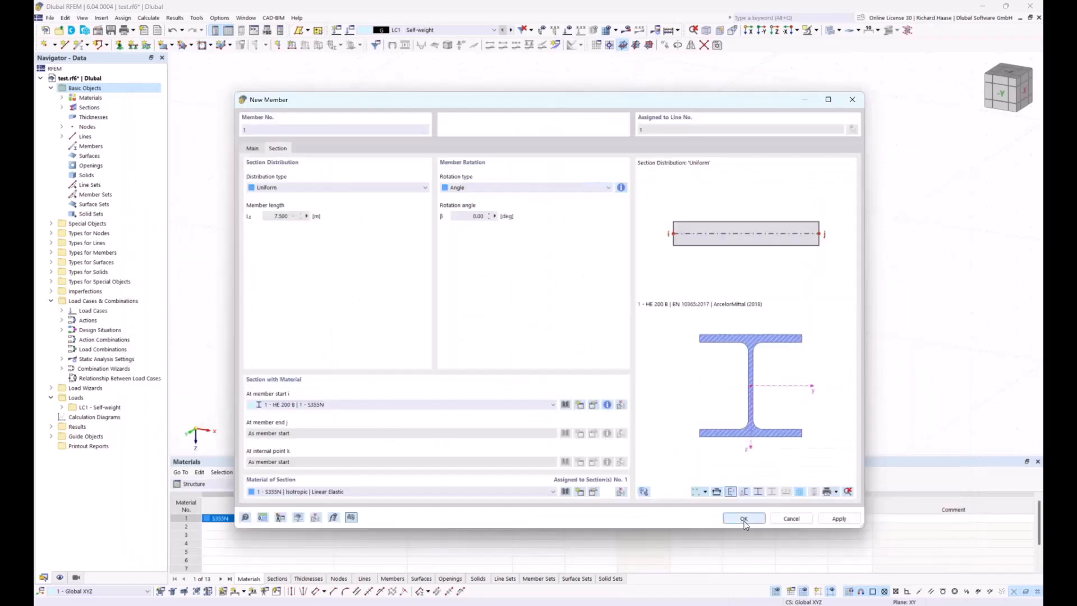
pyautogui.click(744, 520)
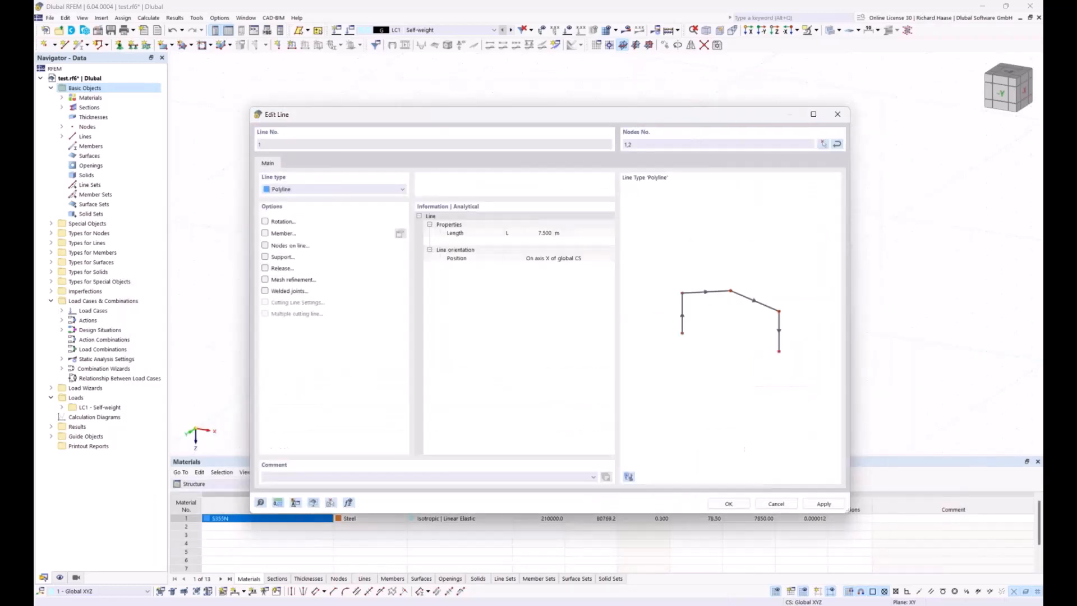
pyautogui.click(725, 504)
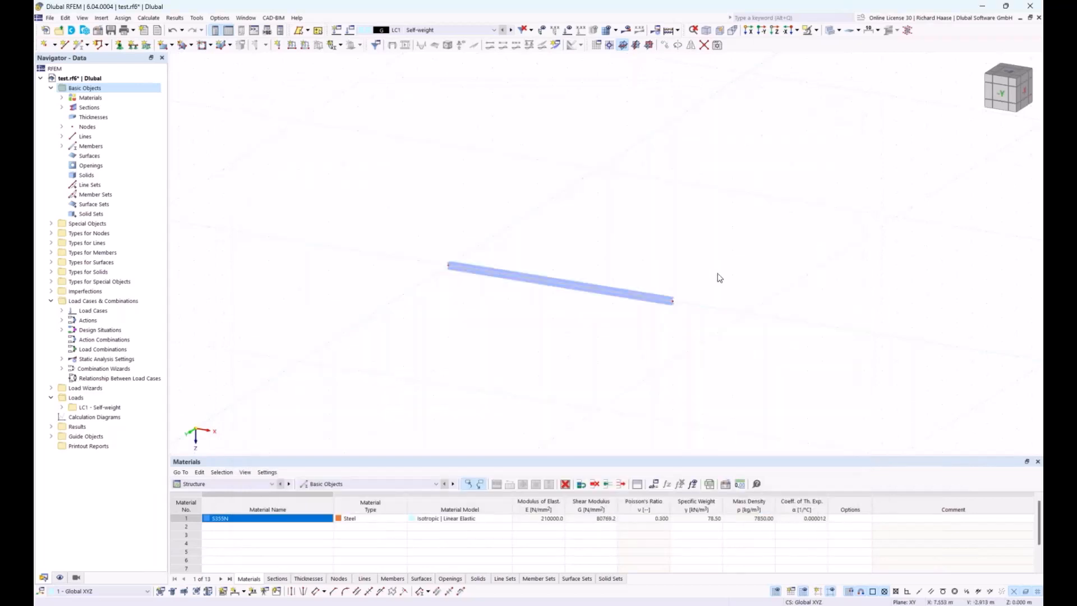
pyautogui.scroll(5, 648, 281)
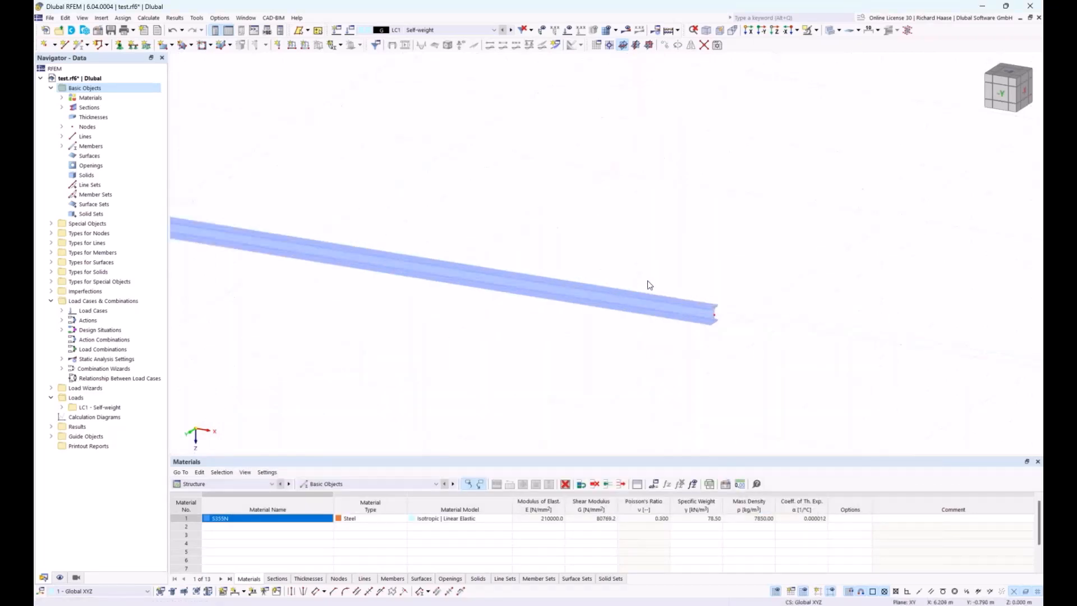
pyautogui.keyDown('ctrl'); pyautogui.moveTo(649, 280); pyautogui.dragTo(565, 237, button='middle'); pyautogui.keyUp('ctrl')
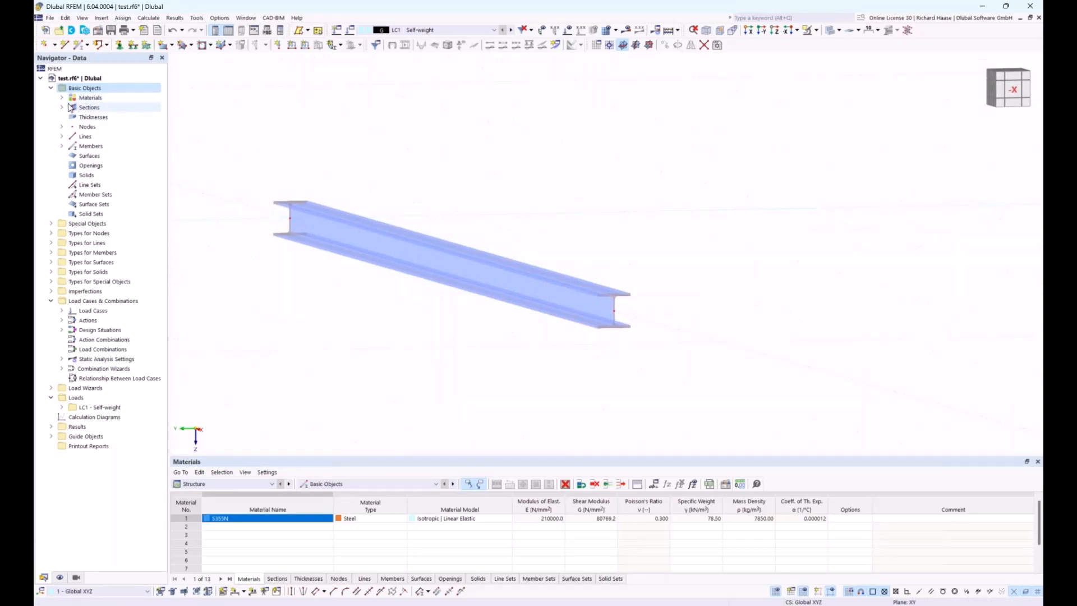
# Step: Expand the materials in the project data tree and look at the commands available for them
pyautogui.doubleClick(83, 97)
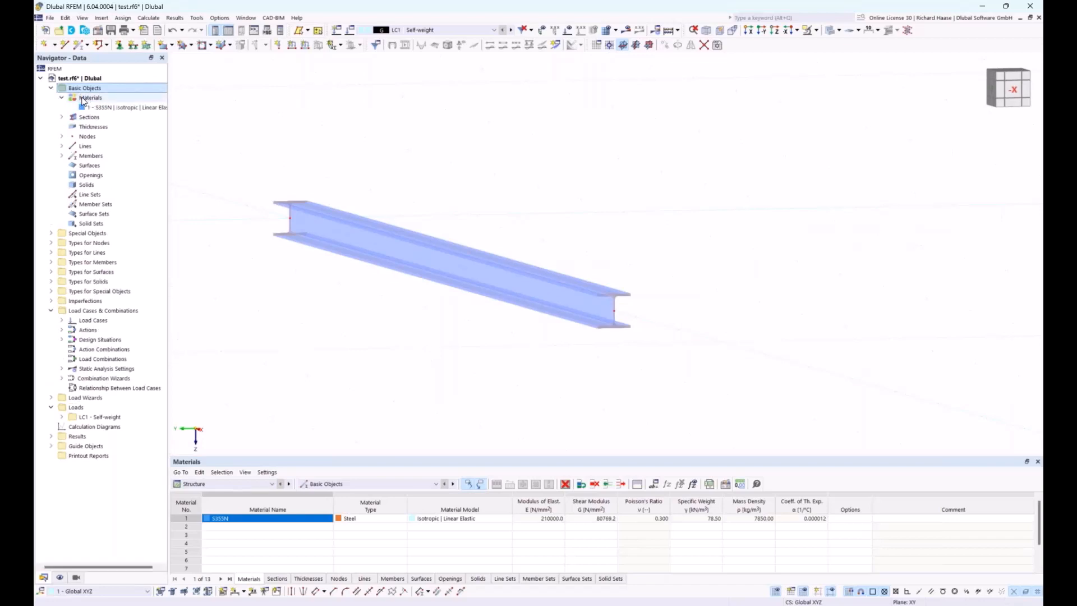
pyautogui.rightClick(91, 99)
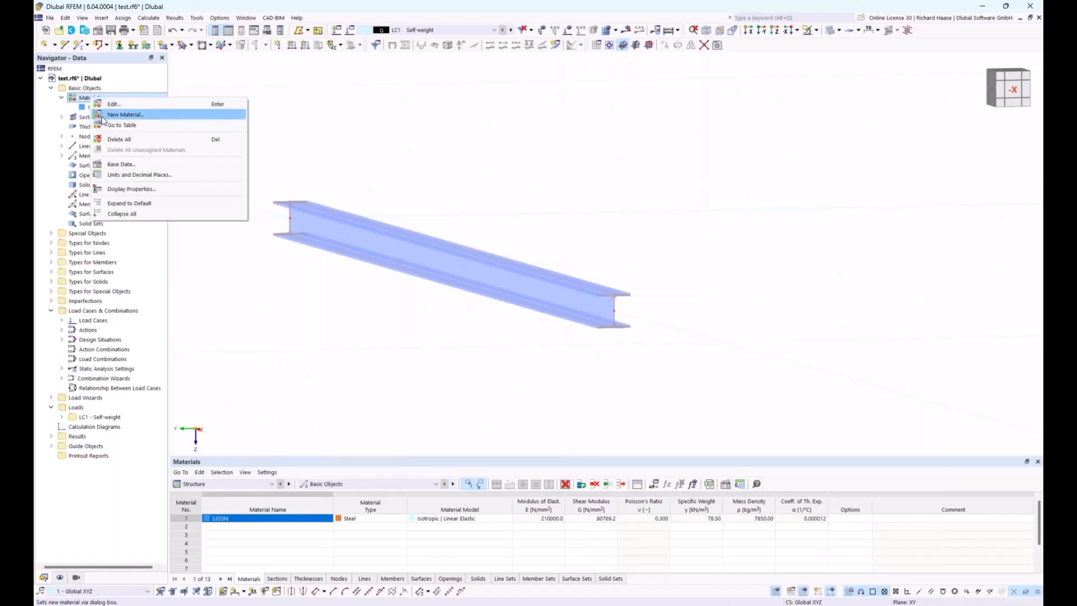
pyautogui.click(74, 97)
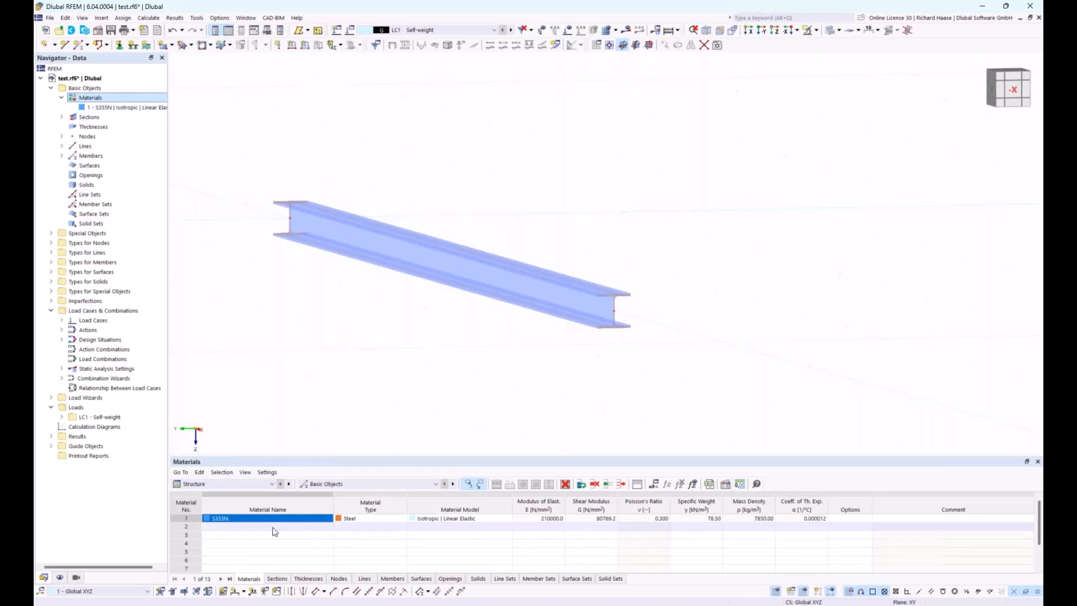
# Step: Inspect the beam and its available commands, and expand the load types under LC1 - Self-weight
pyautogui.scroll(3, 620, 243)
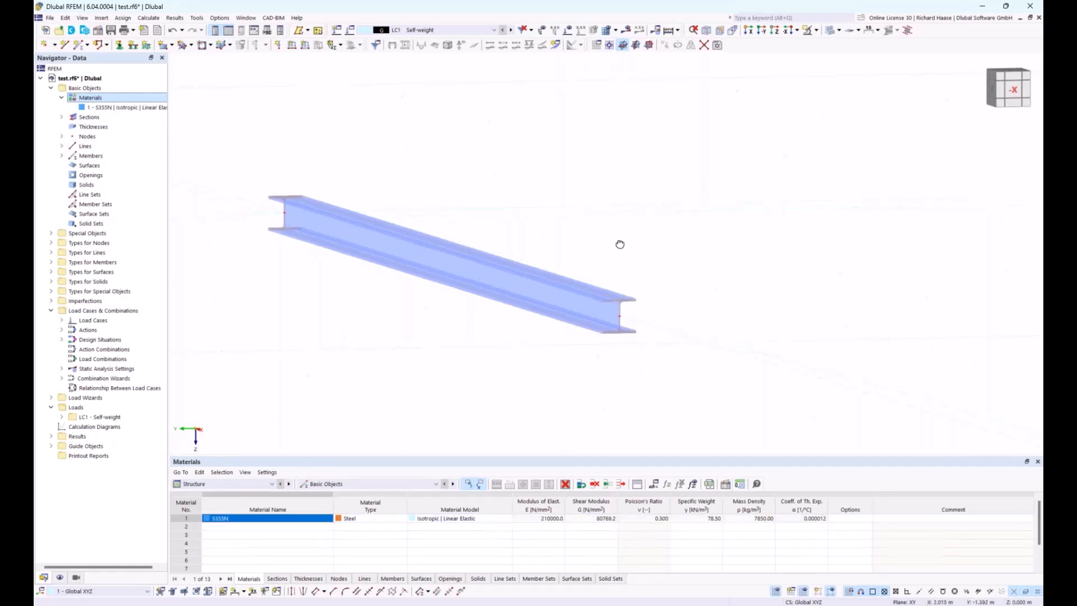
pyautogui.scroll(-3, 627, 241)
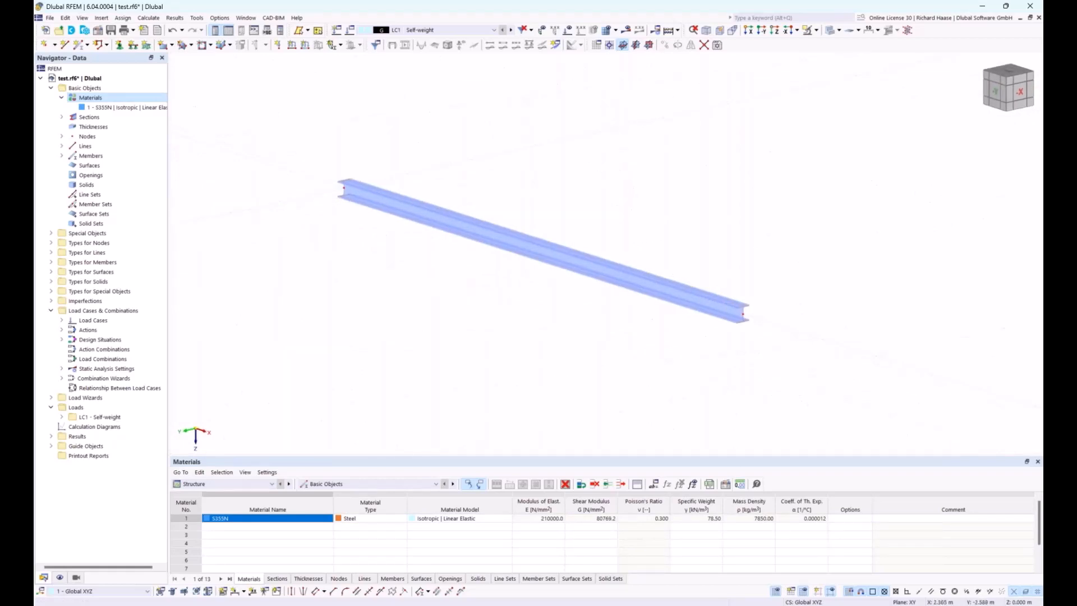
pyautogui.keyDown('ctrl'); pyautogui.moveTo(623, 225); pyautogui.dragTo(664, 229, button='middle'); pyautogui.keyUp('ctrl')
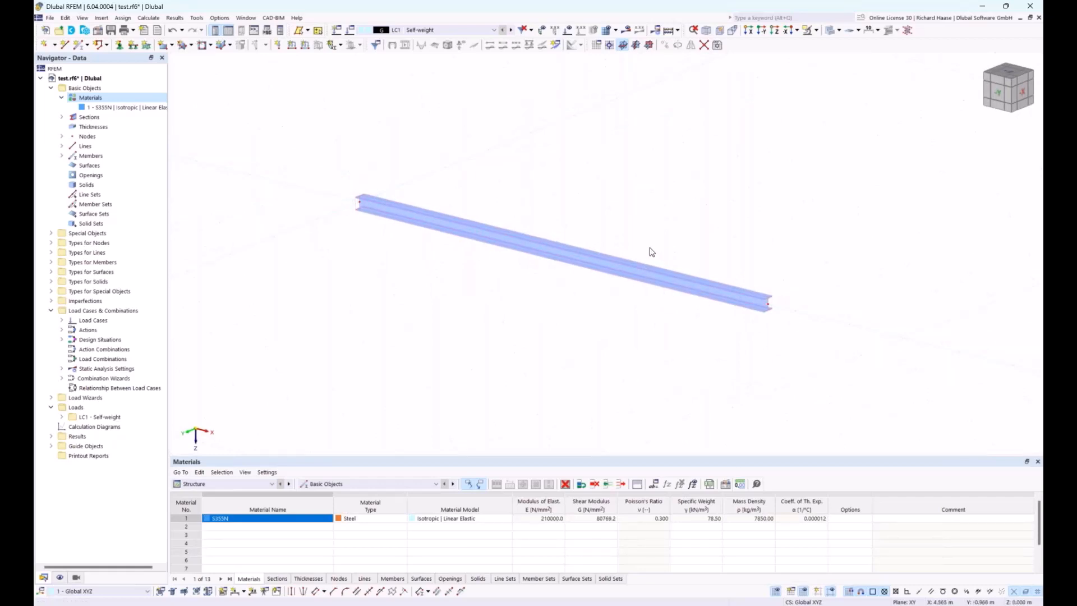
pyautogui.keyDown('ctrl'); pyautogui.moveTo(666, 208); pyautogui.dragTo(675, 214, button='middle'); pyautogui.keyUp('ctrl')
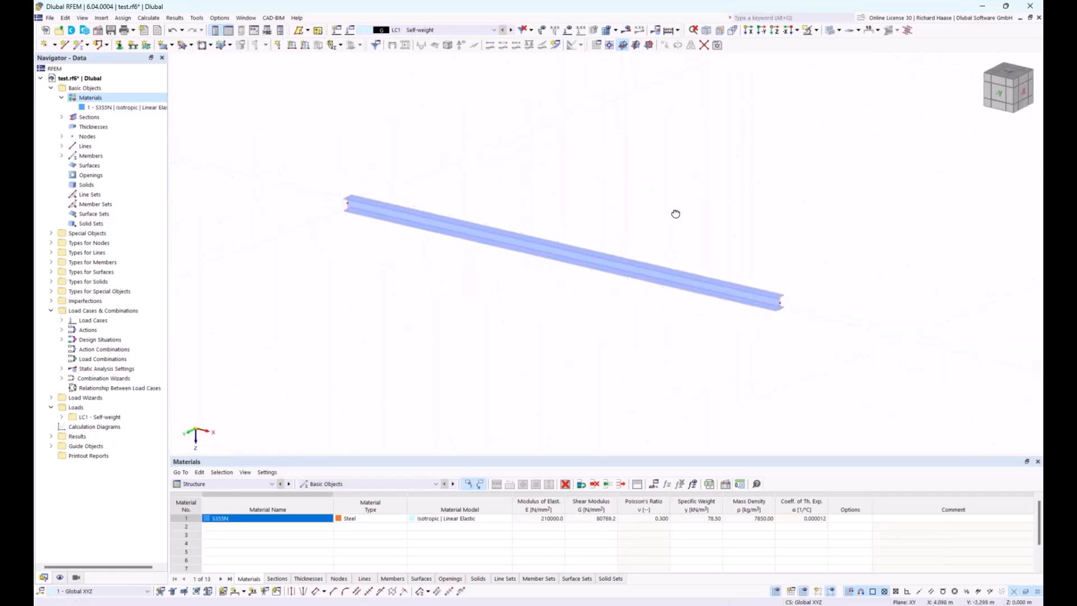
pyautogui.rightClick(617, 271)
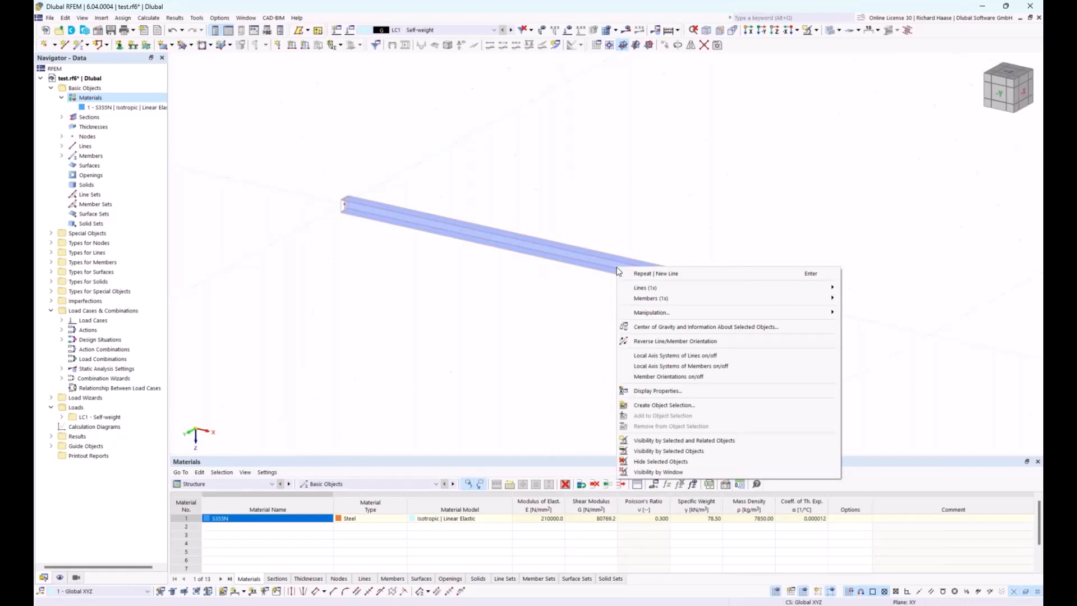
pyautogui.click(62, 417)
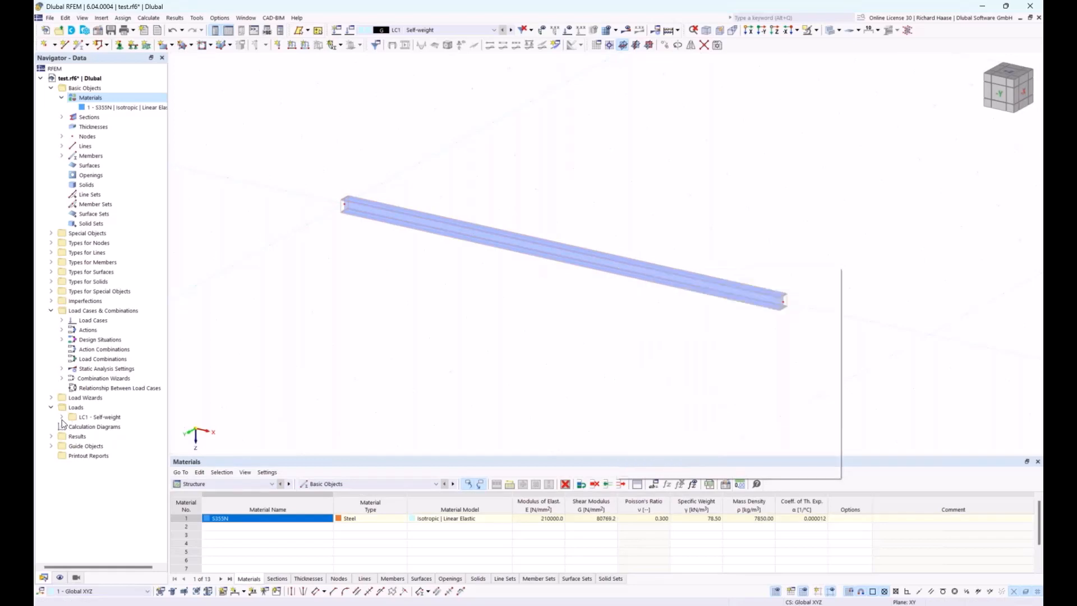
pyautogui.click(61, 417)
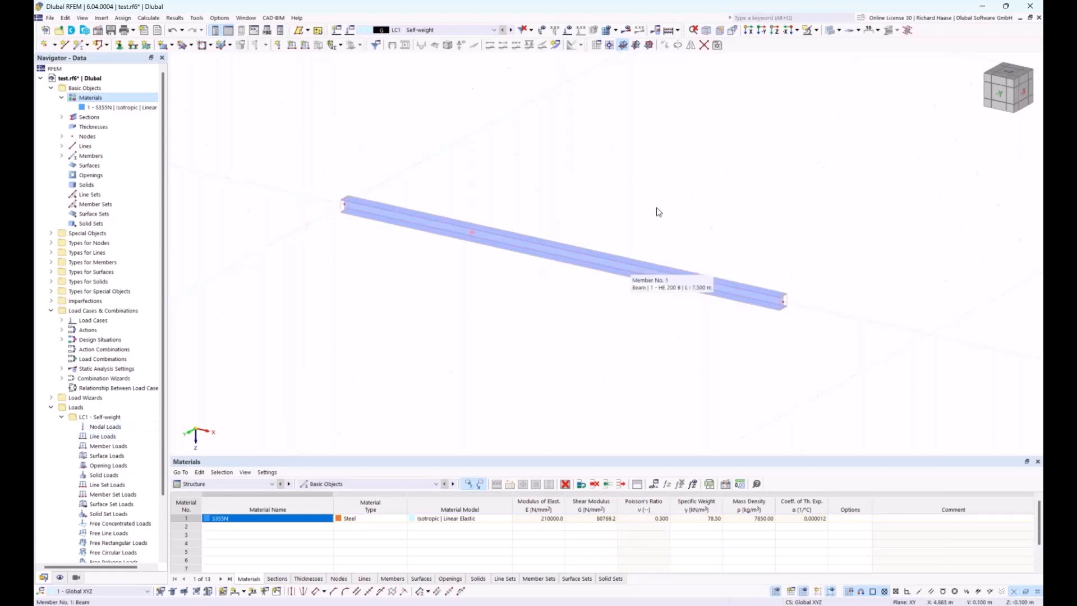
# Step: Try the solid and transparent display modes on the beam, finishing with the model in wireframe mode
pyautogui.click(830, 35)
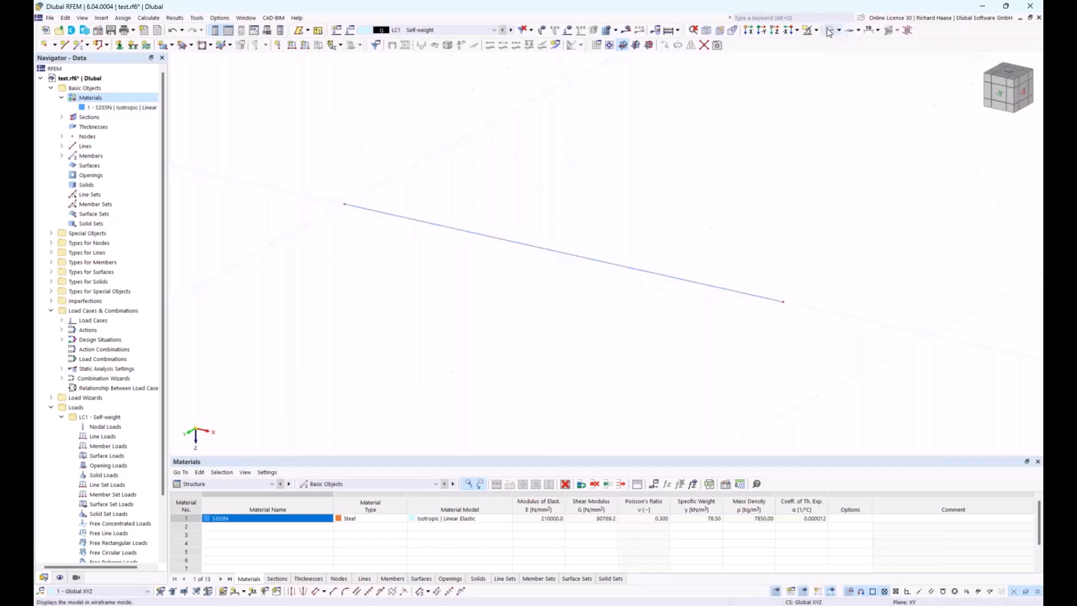
pyautogui.click(840, 32)
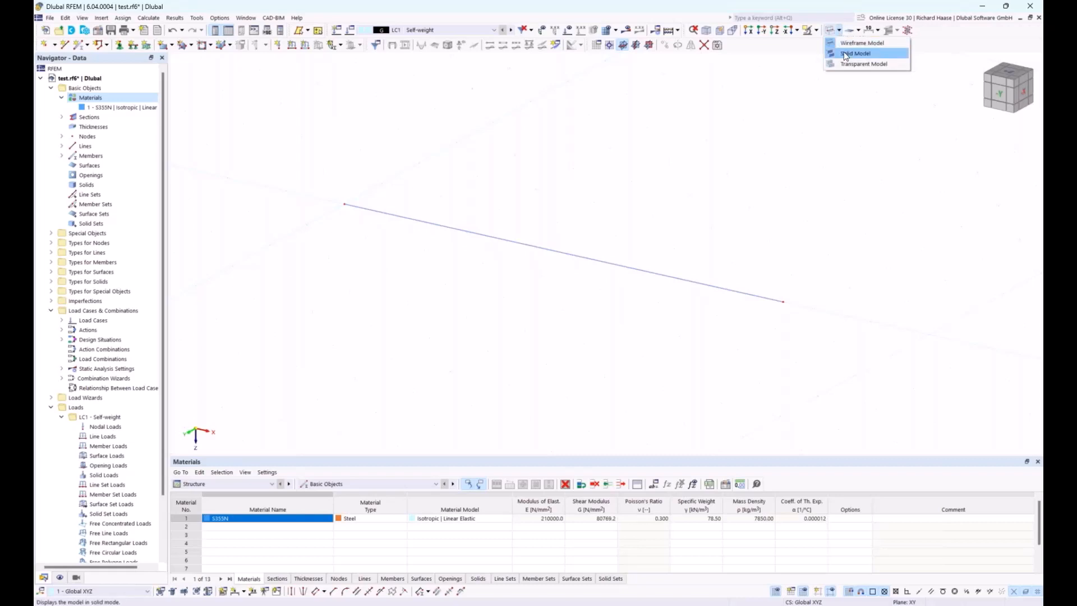
pyautogui.click(844, 52)
pyautogui.scroll(1, 774, 293)
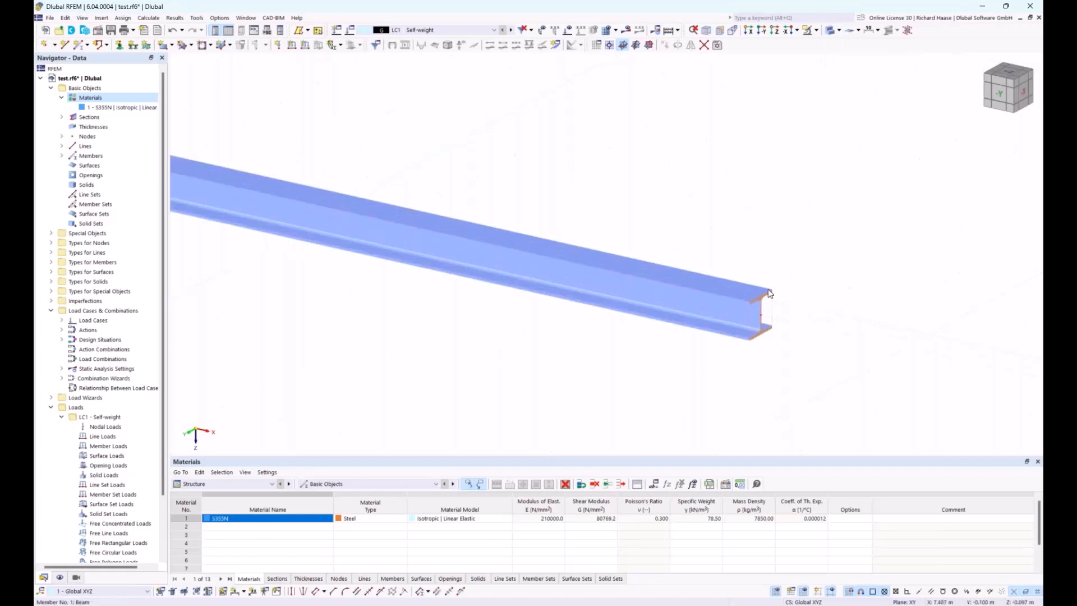
pyautogui.keyDown('ctrl'); pyautogui.moveTo(774, 293); pyautogui.dragTo(810, 341, button='middle'); pyautogui.keyUp('ctrl')
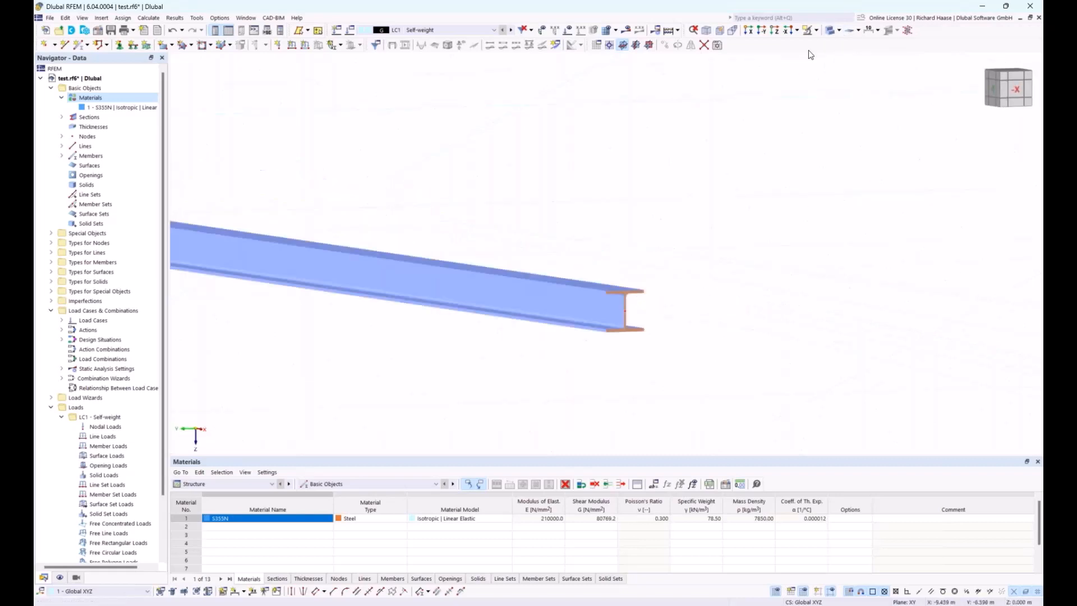
pyautogui.click(841, 34)
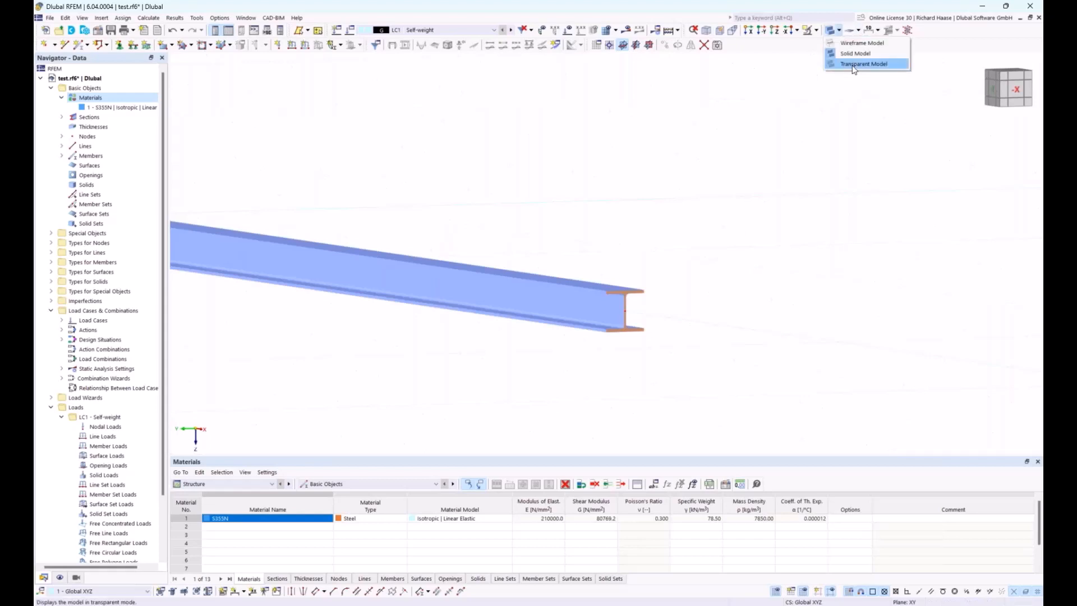
pyautogui.click(848, 63)
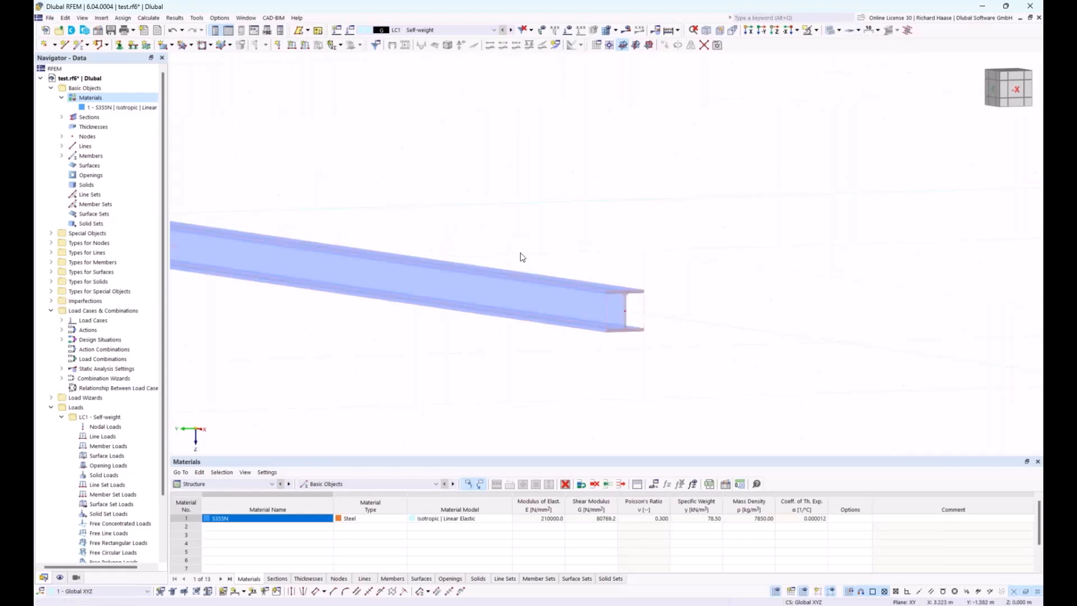
pyautogui.click(839, 30)
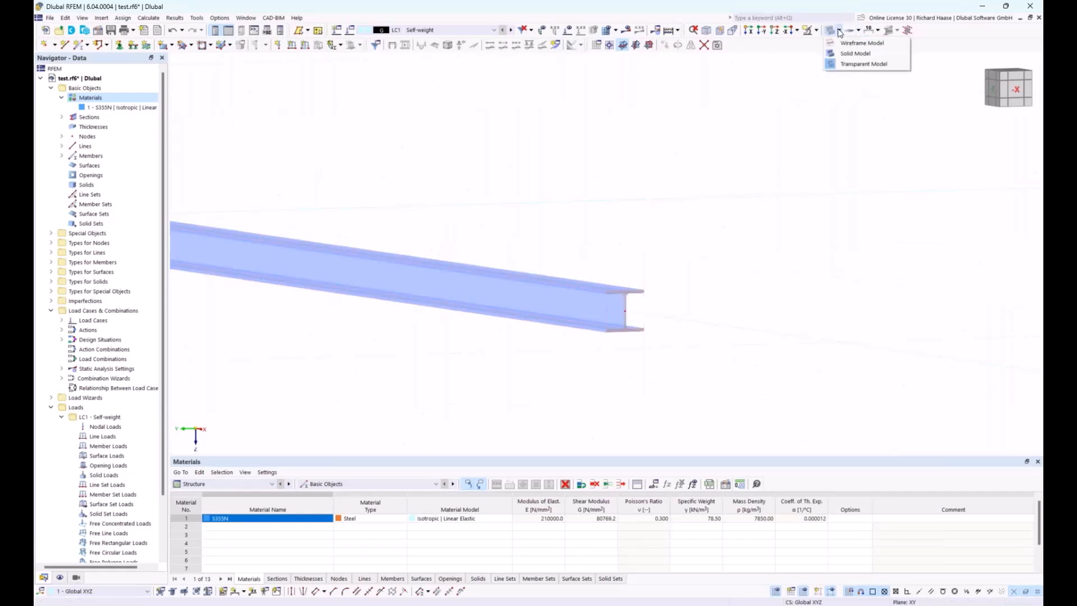
pyautogui.click(843, 43)
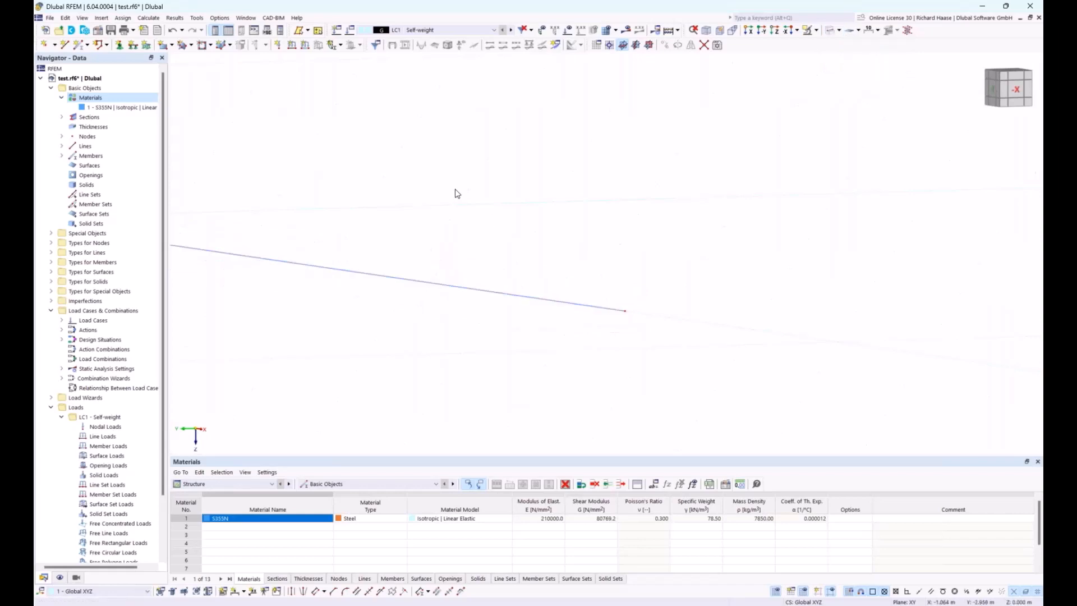
# Step: Divide the beam member by distance, with the new node 4.5 m from the member start
pyautogui.moveTo(454, 193); pyautogui.dragTo(611, 276, button='middle')
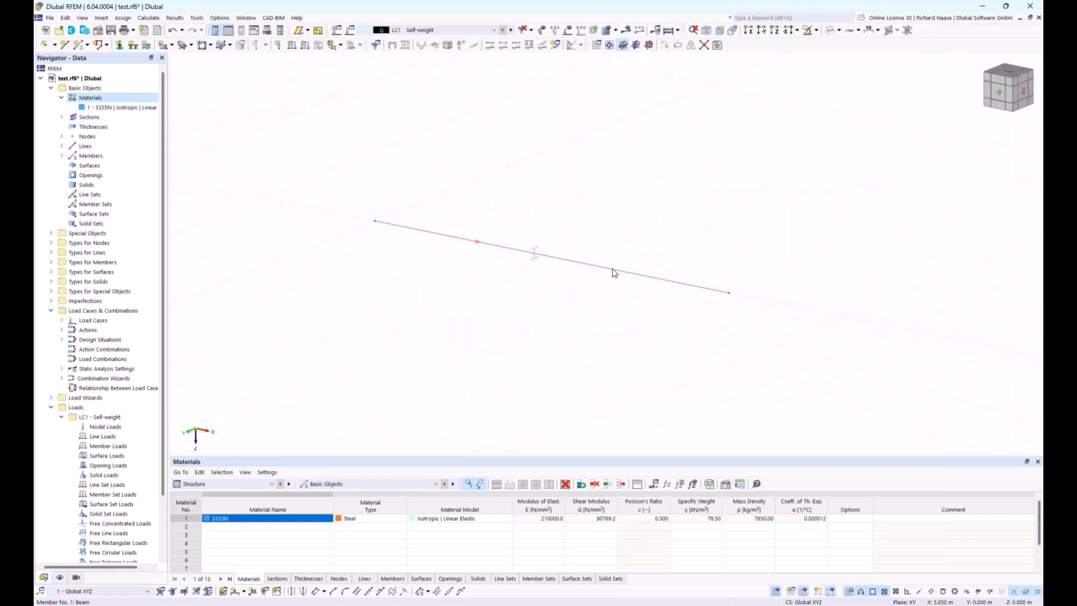
pyautogui.rightClick(612, 273)
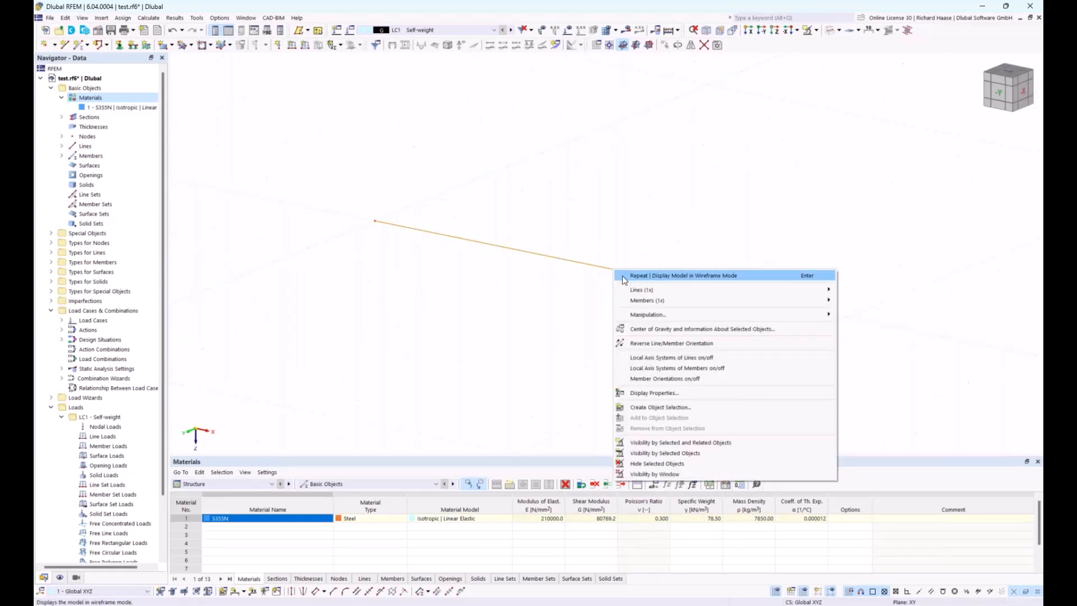
pyautogui.moveTo(657, 304)
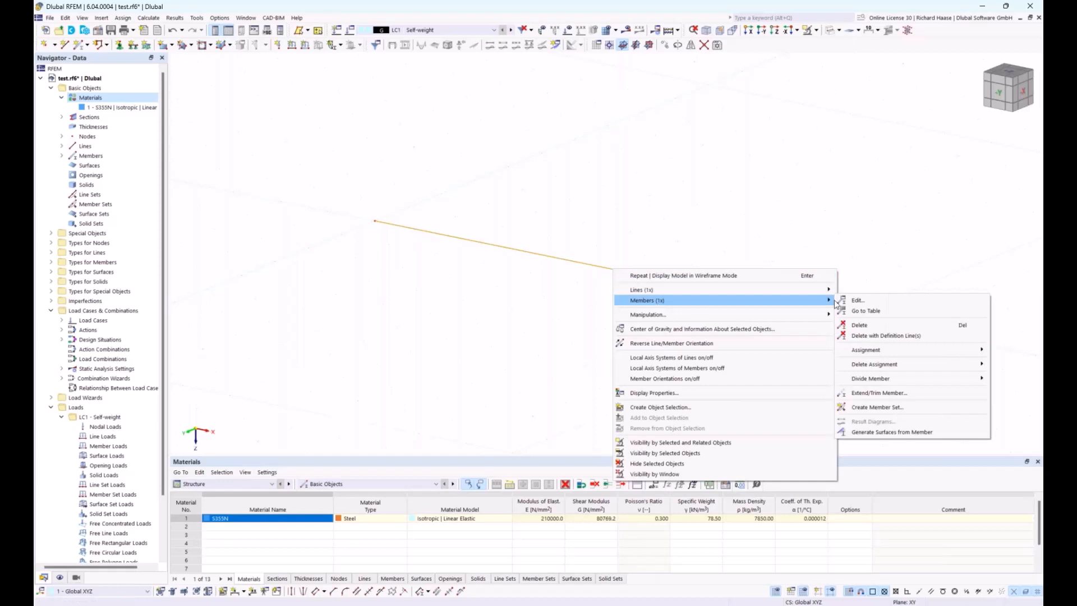
pyautogui.moveTo(934, 385)
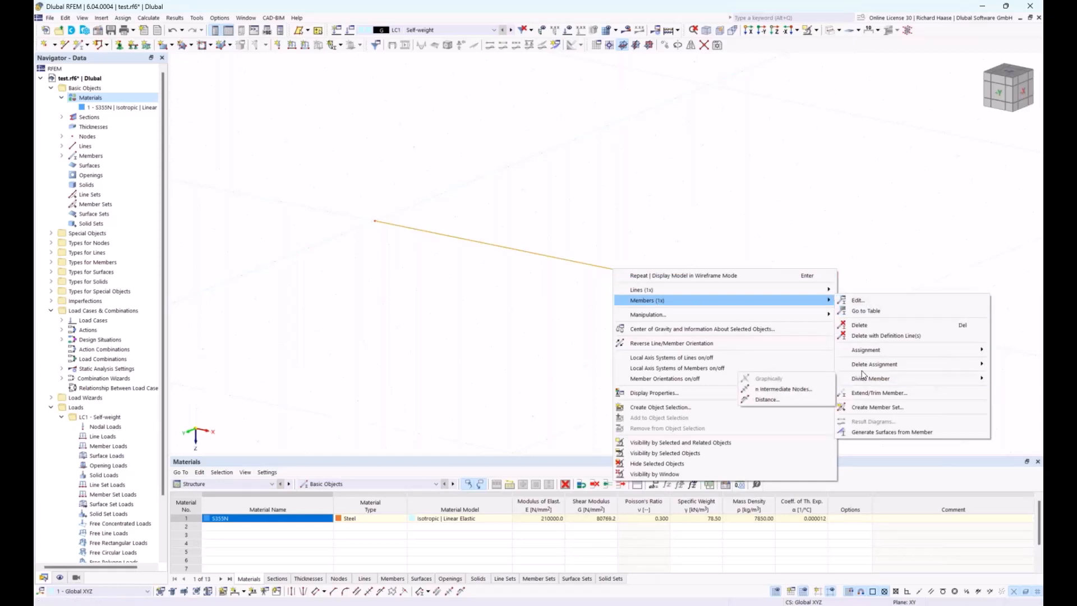
pyautogui.click(768, 400)
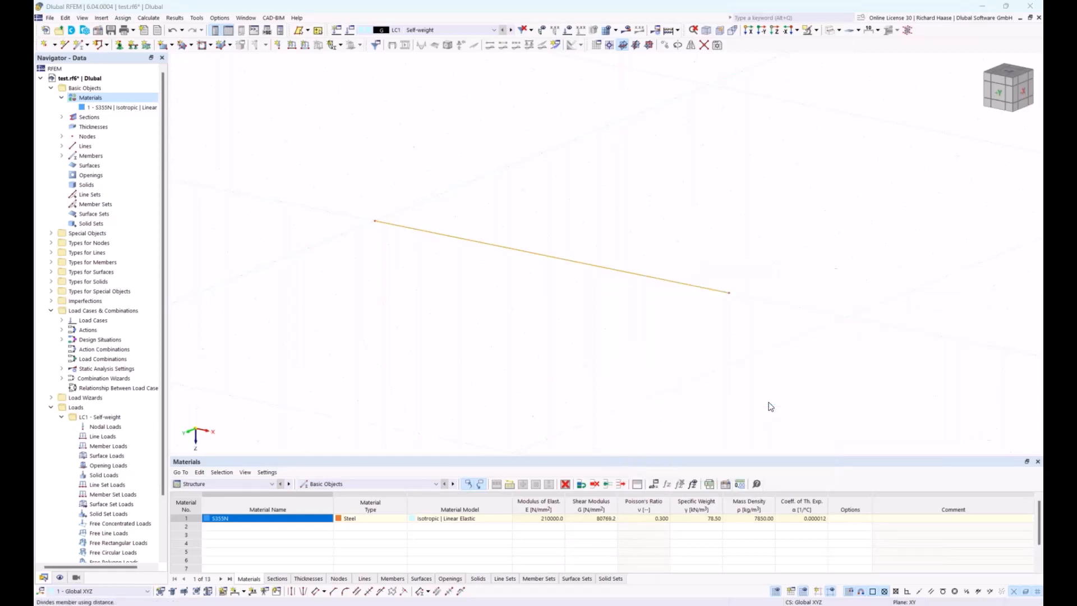
pyautogui.moveTo(466, 130); pyautogui.dragTo(507, 173)
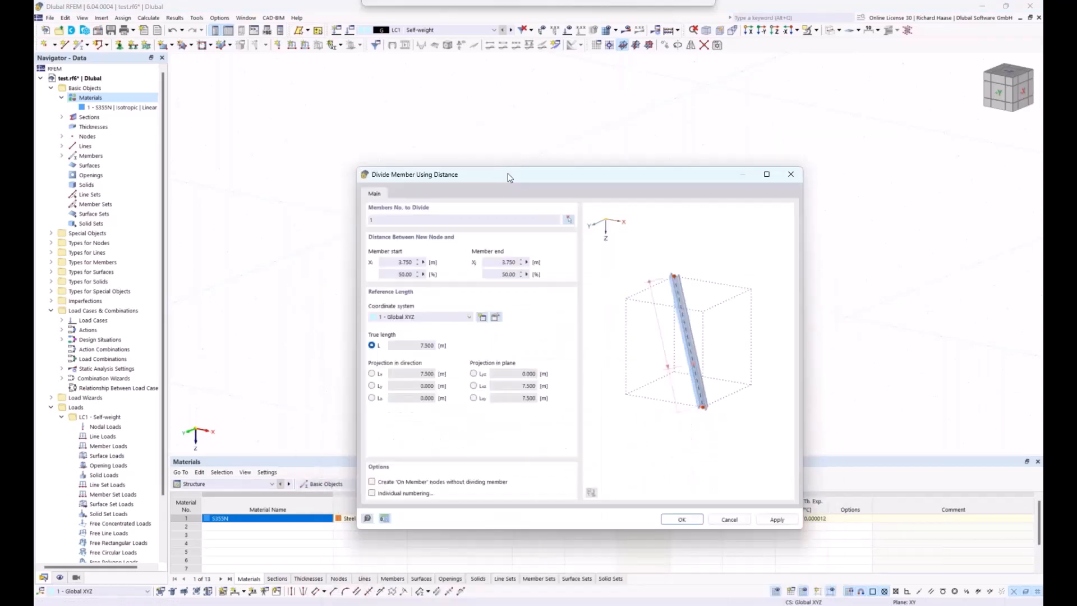
pyautogui.click(392, 263)
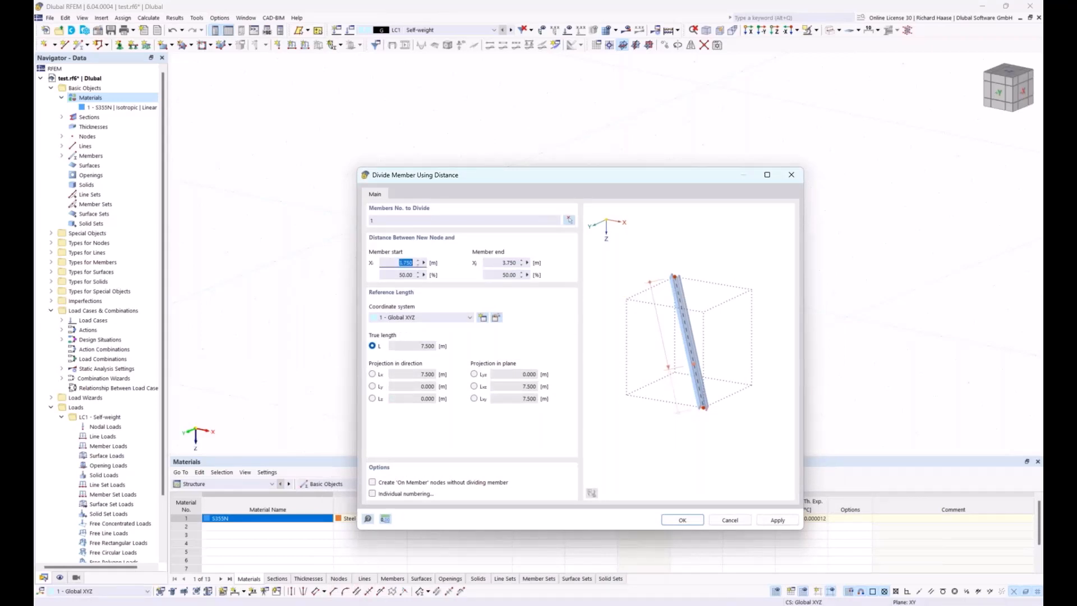
pyautogui.write('4.5')
pyautogui.click(683, 520)
pyautogui.click(683, 521)
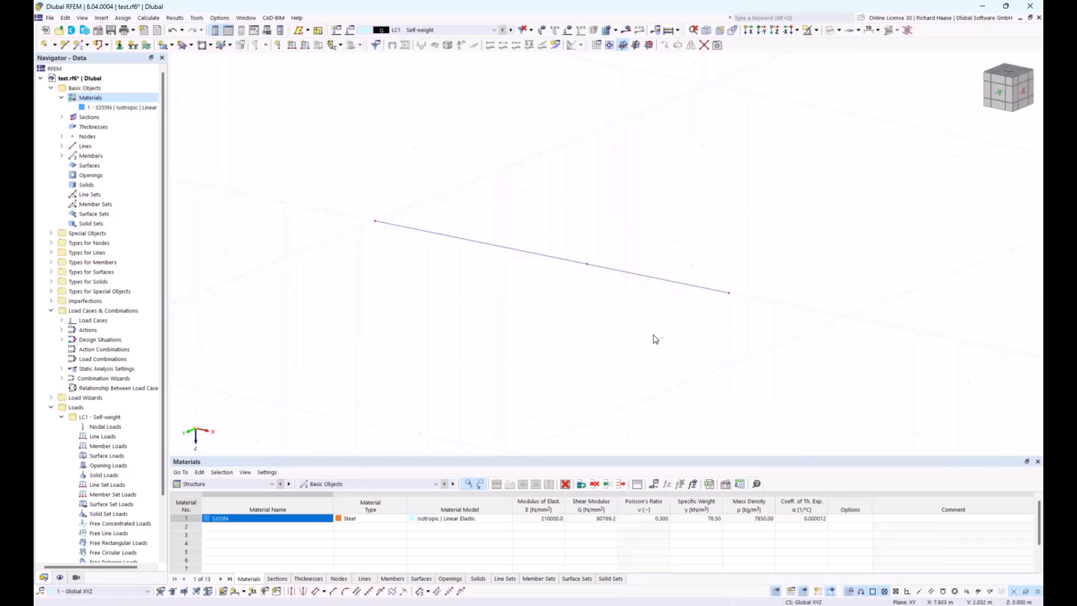
# Step: Enable nodes on member for the beam and add a node at an absolute distance of 4.50 m from its start
pyautogui.doubleClick(599, 272)
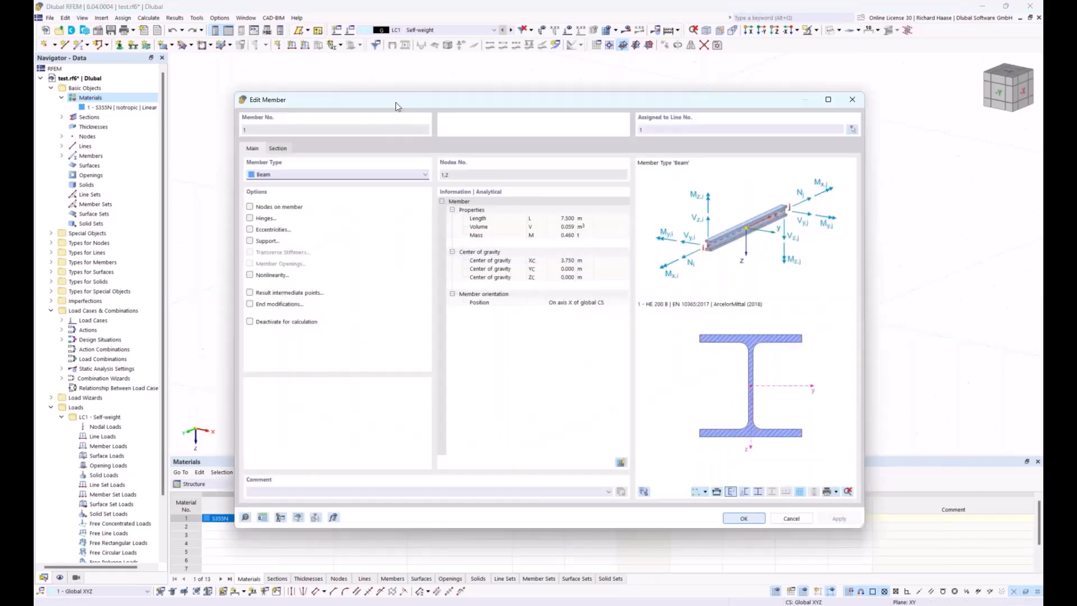
pyautogui.moveTo(395, 102); pyautogui.dragTo(418, 145)
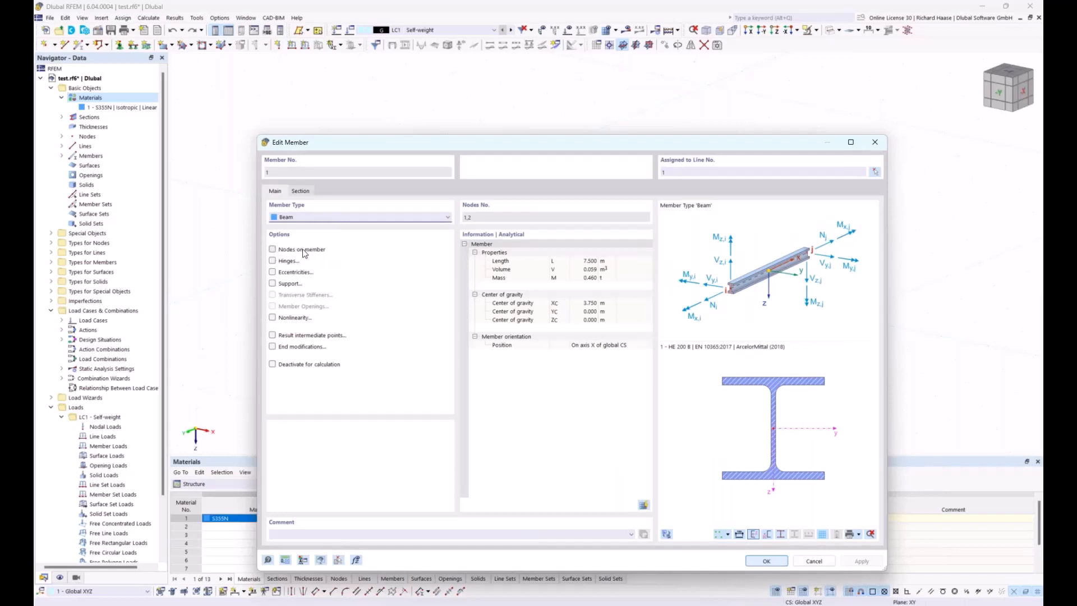
pyautogui.click(273, 249)
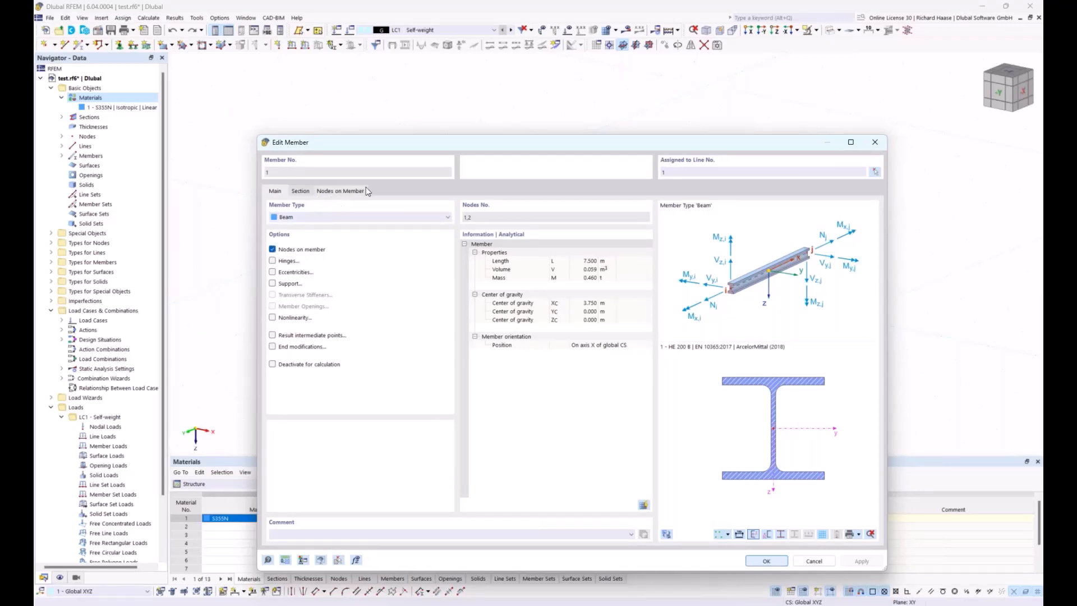
pyautogui.click(339, 192)
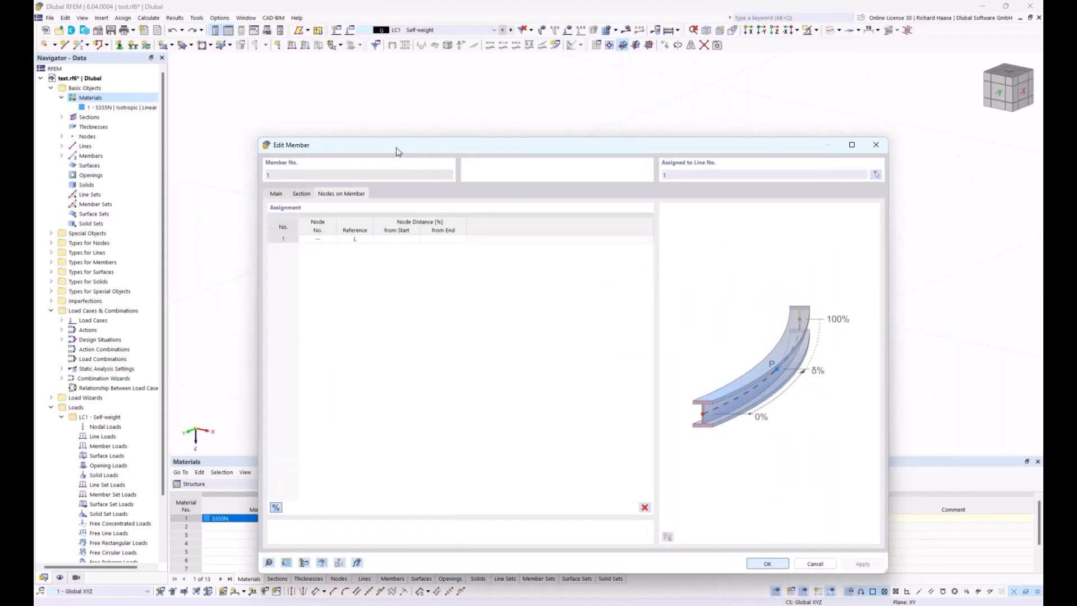
pyautogui.moveTo(396, 149); pyautogui.dragTo(407, 169)
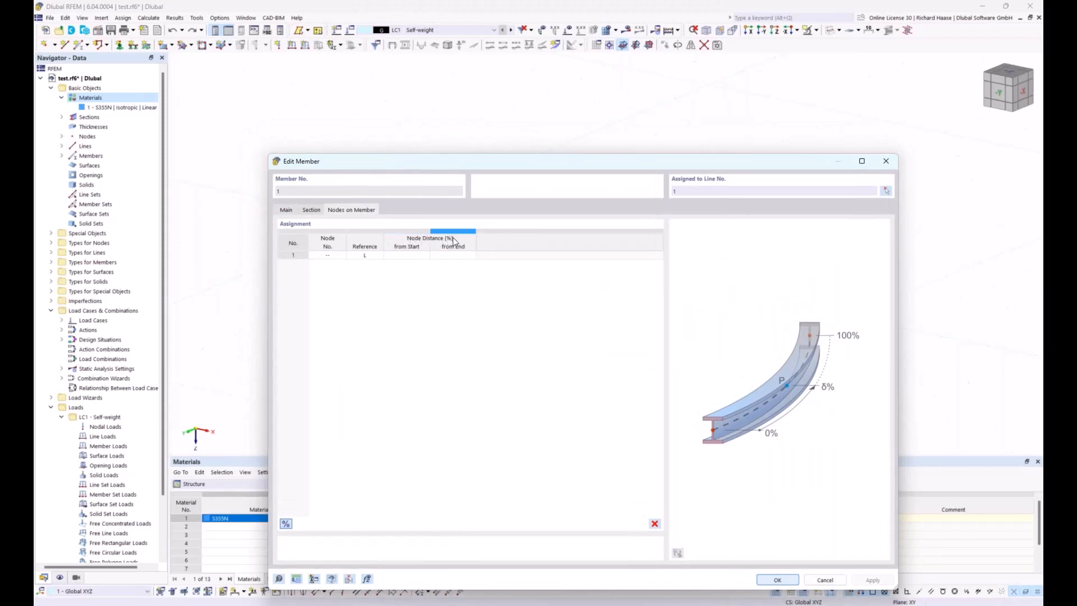
pyautogui.click(286, 525)
pyautogui.moveTo(514, 161); pyautogui.dragTo(552, 375)
pyautogui.click(442, 457)
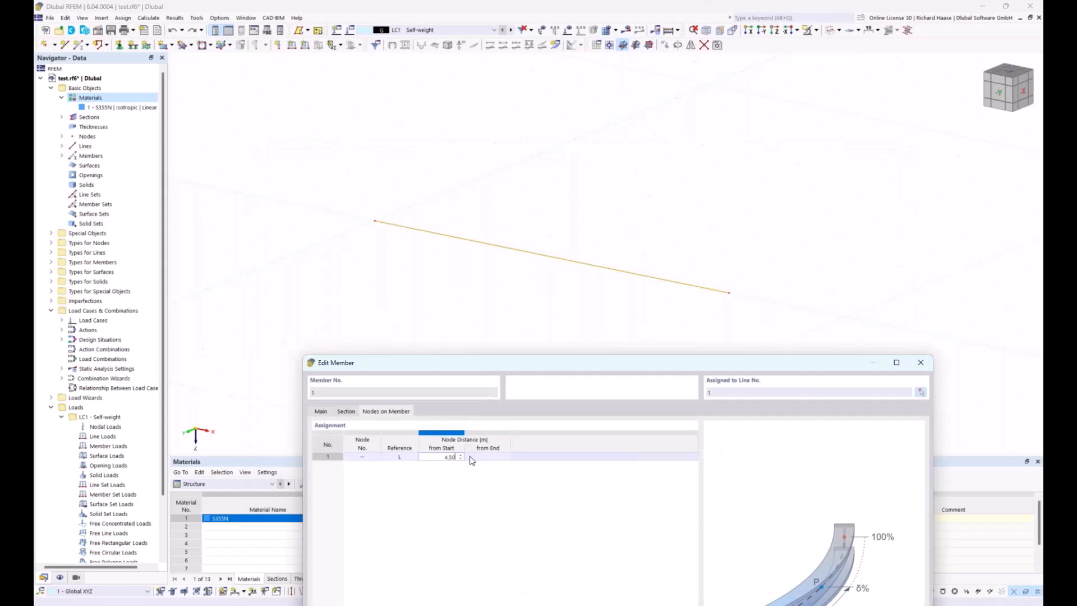
pyautogui.moveTo(511, 363); pyautogui.dragTo(461, 142)
pyautogui.click(764, 563)
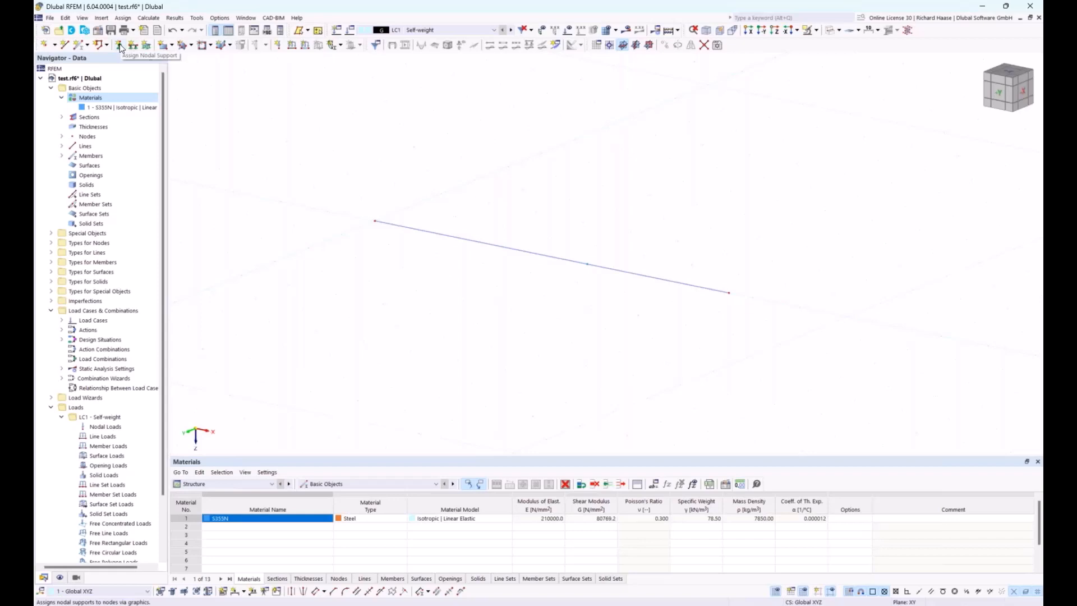
# Step: Look at the predefined nodal support types in the project data tree and collapse them again
pyautogui.click(51, 244)
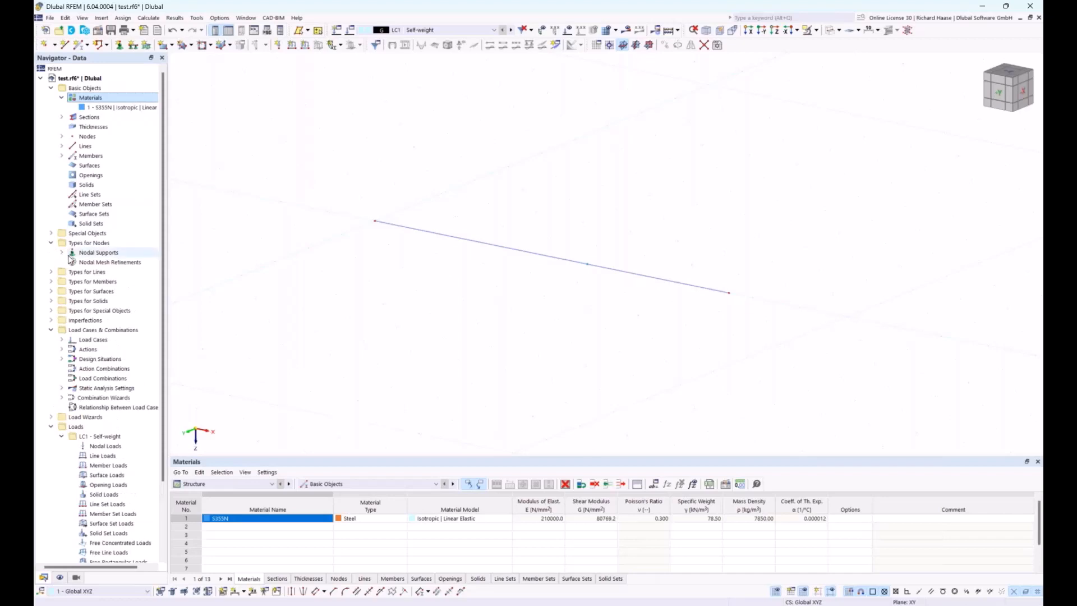
pyautogui.click(62, 252)
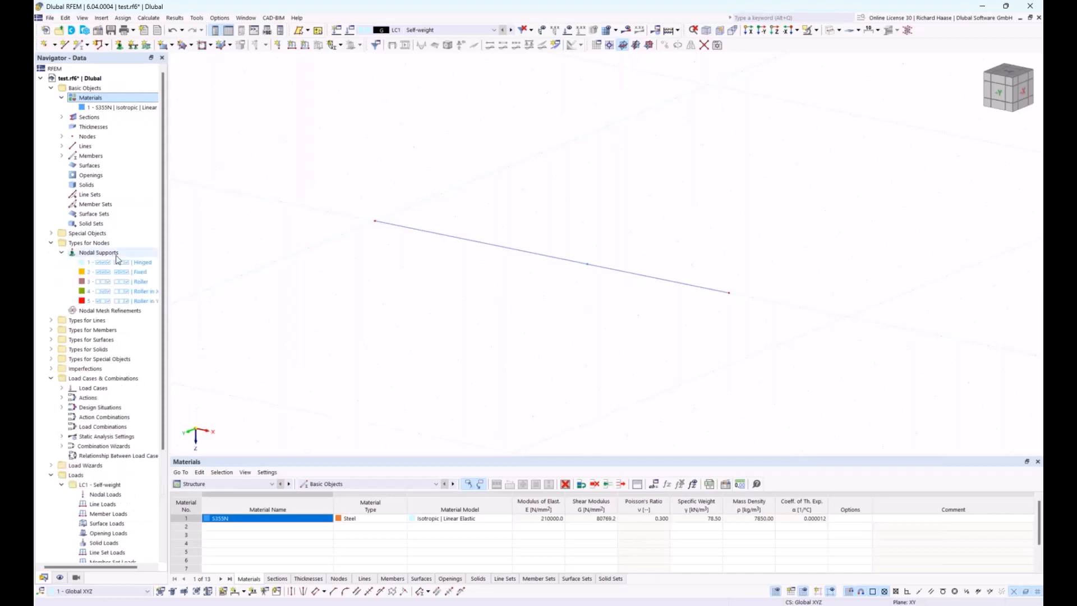
pyautogui.click(61, 253)
pyautogui.click(52, 243)
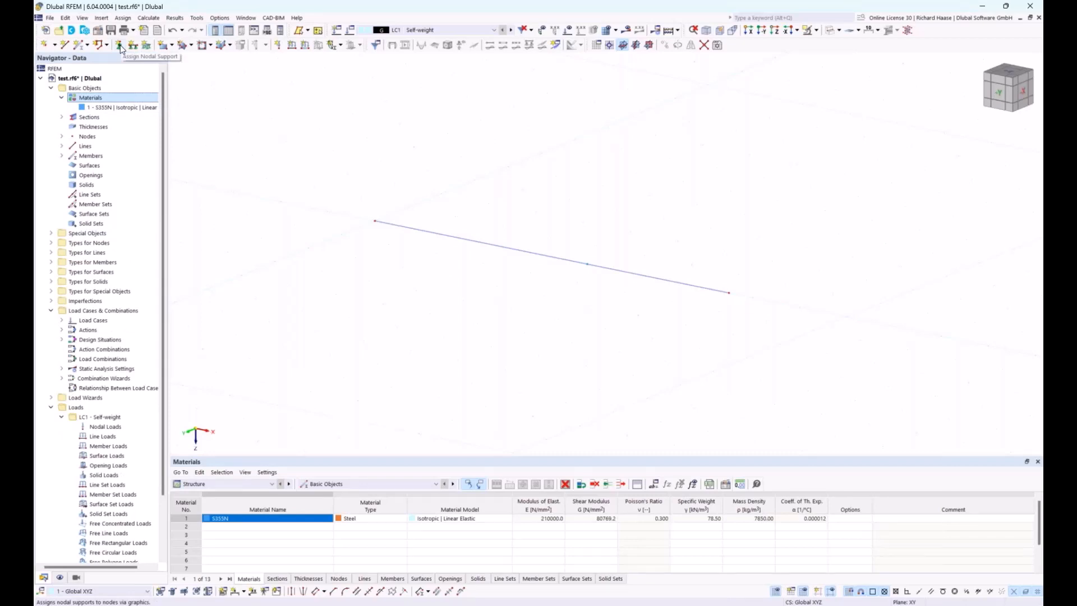
# Step: Change the model type in the base data to 2D | XZ | Plane Stress and accept the dimension change
pyautogui.rightClick(93, 78)
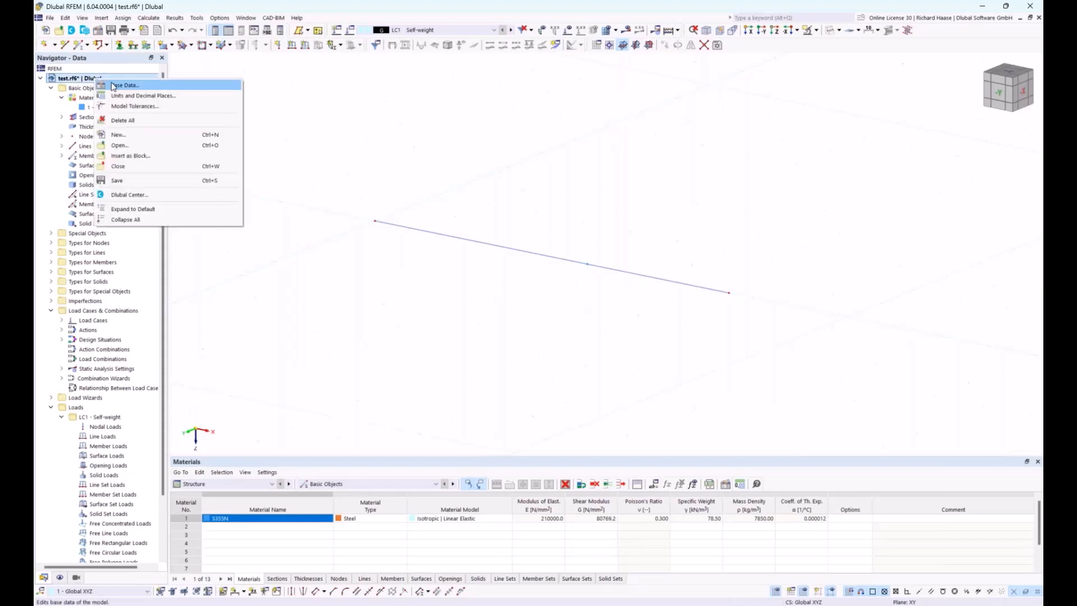
pyautogui.click(72, 80)
pyautogui.rightClick(72, 80)
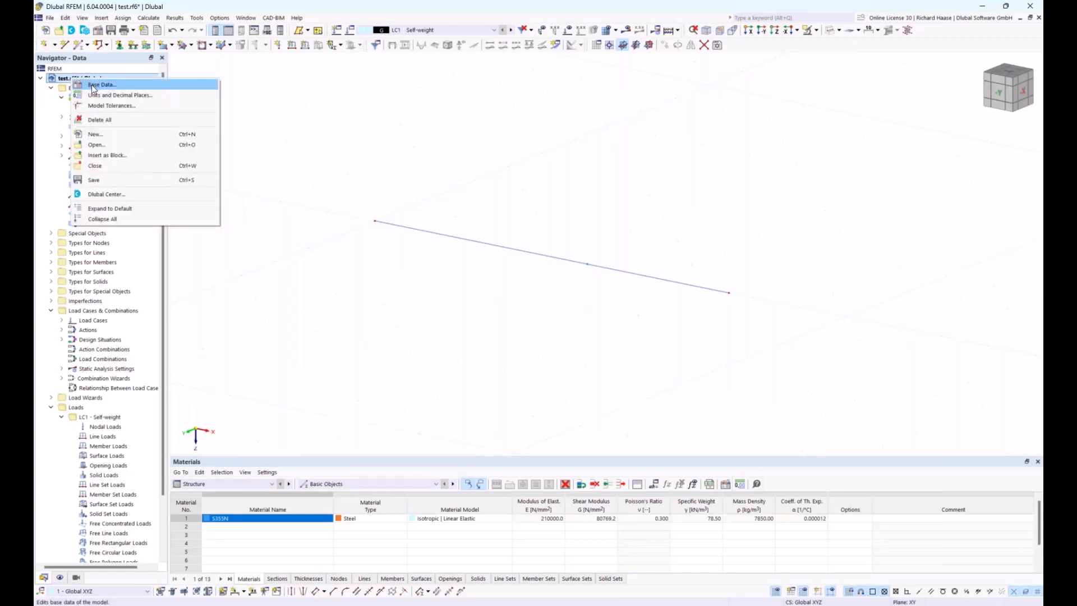
pyautogui.click(93, 86)
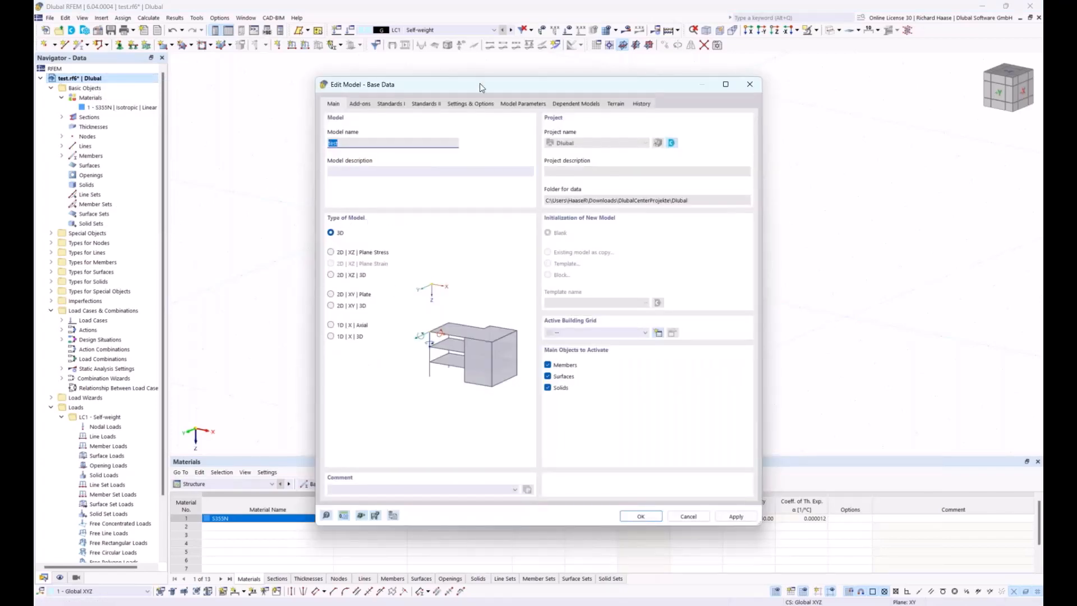
pyautogui.moveTo(480, 83); pyautogui.dragTo(668, 98)
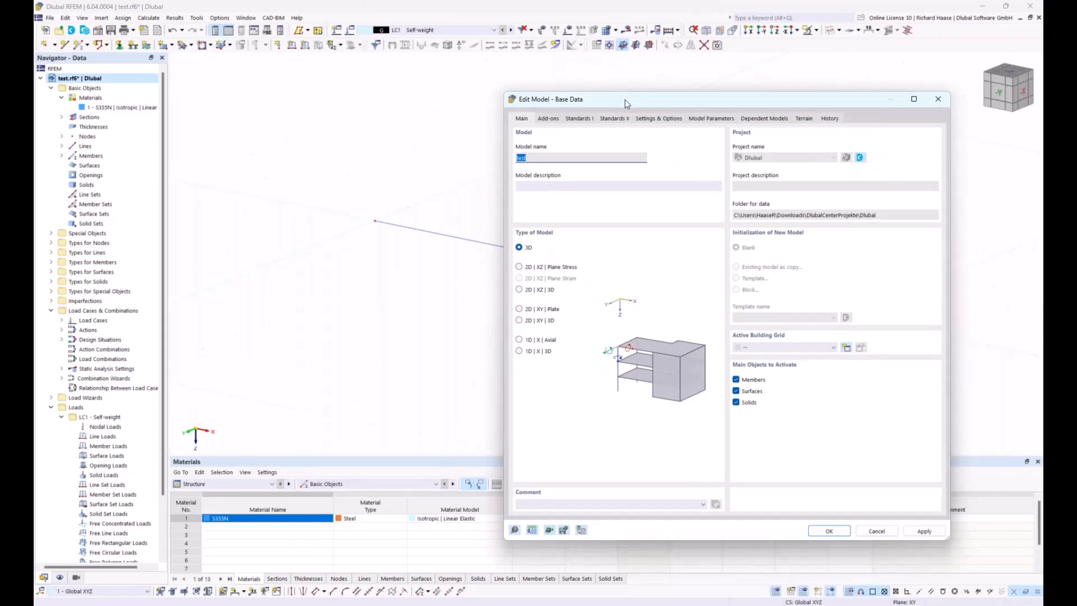
pyautogui.moveTo(625, 99); pyautogui.dragTo(421, 325)
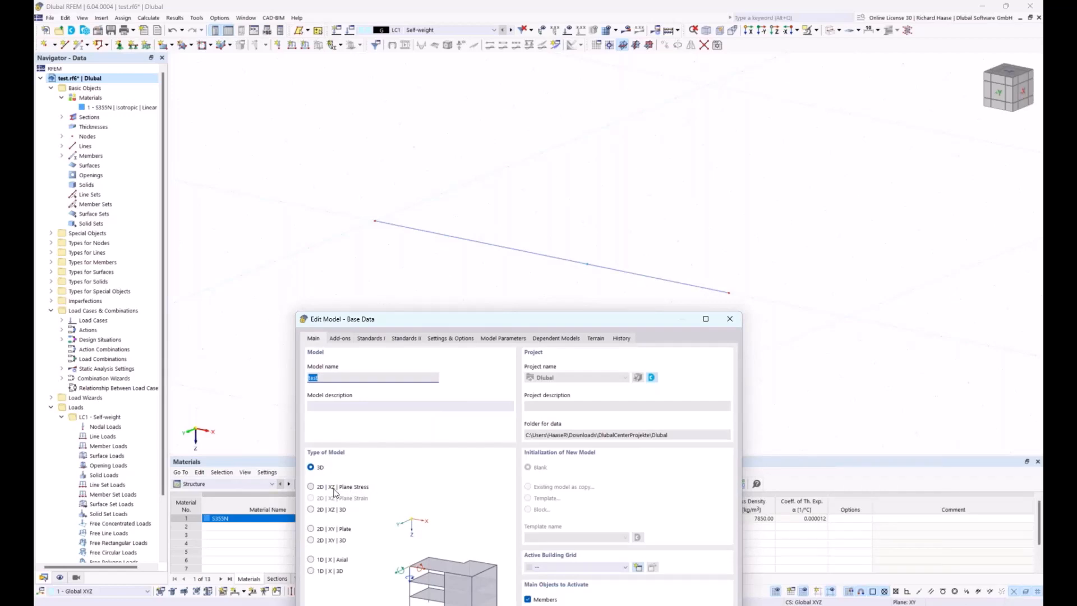
pyautogui.click(311, 488)
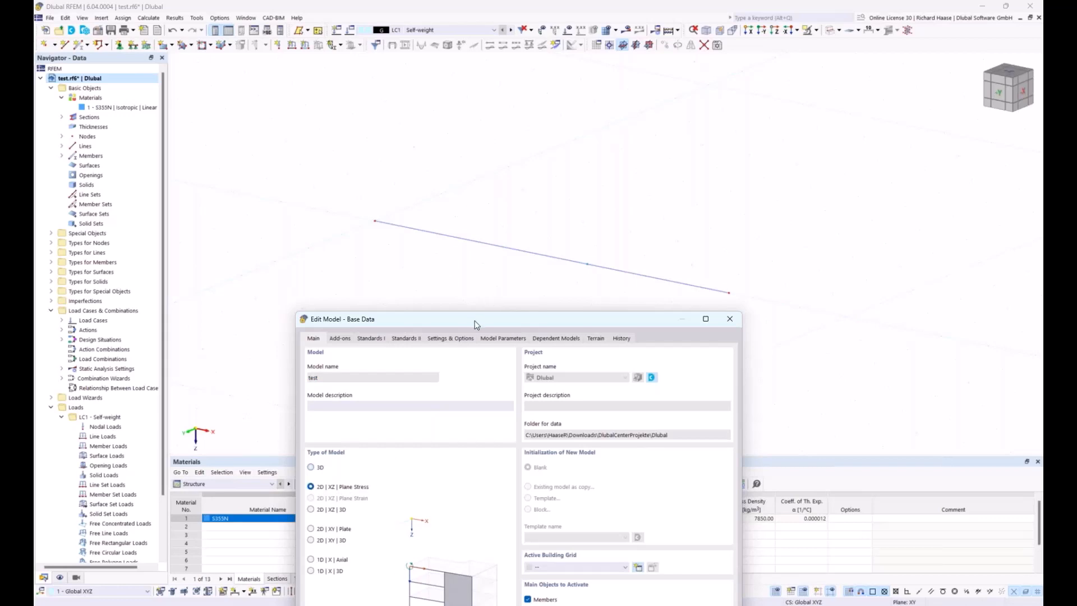
pyautogui.moveTo(474, 321); pyautogui.dragTo(459, 115)
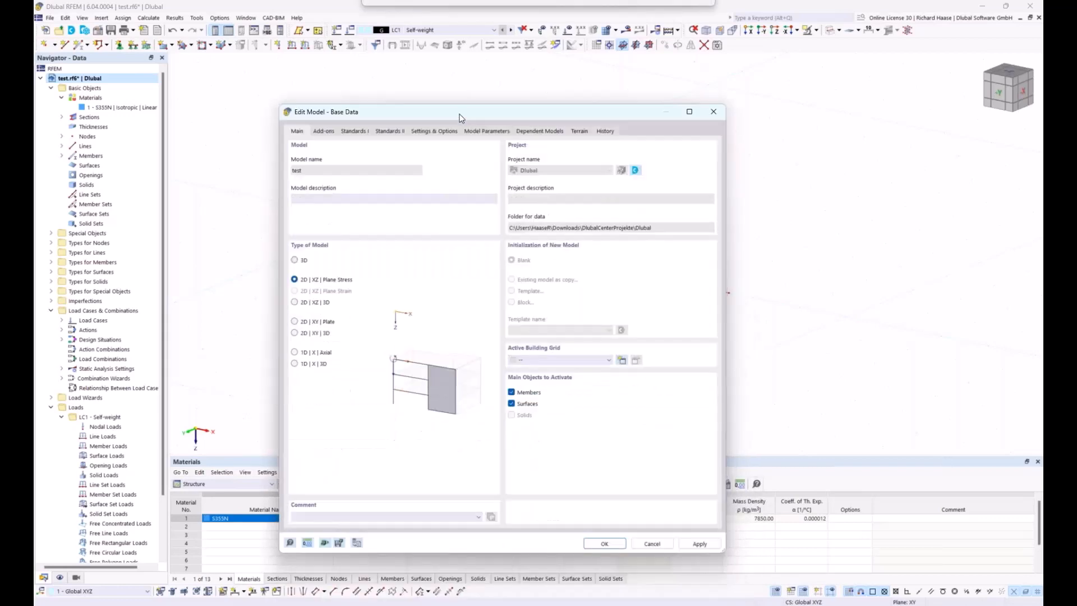
pyautogui.click(603, 544)
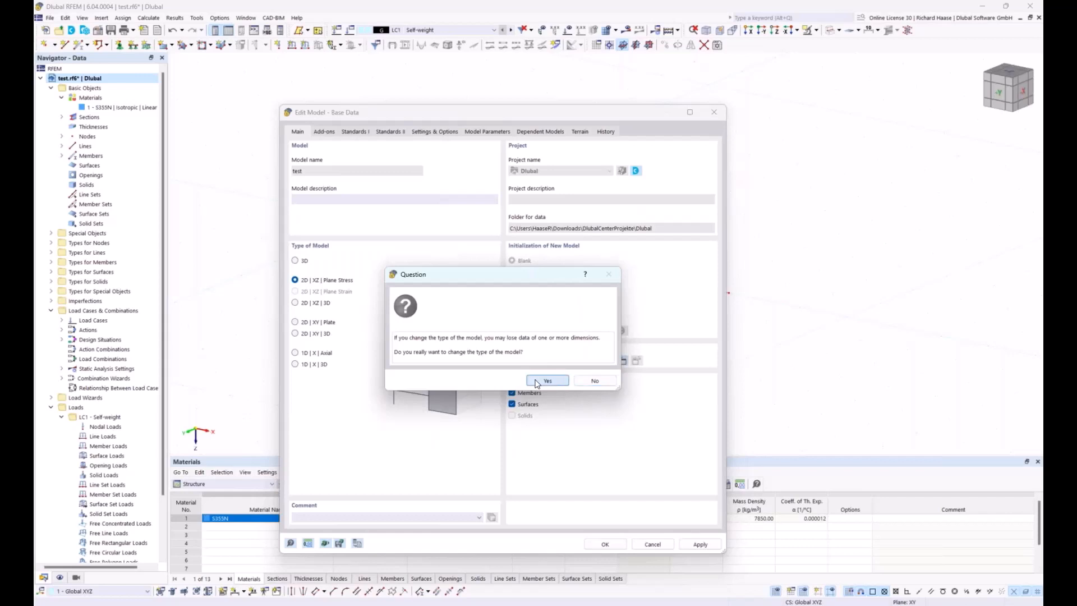
pyautogui.click(538, 381)
pyautogui.click(548, 389)
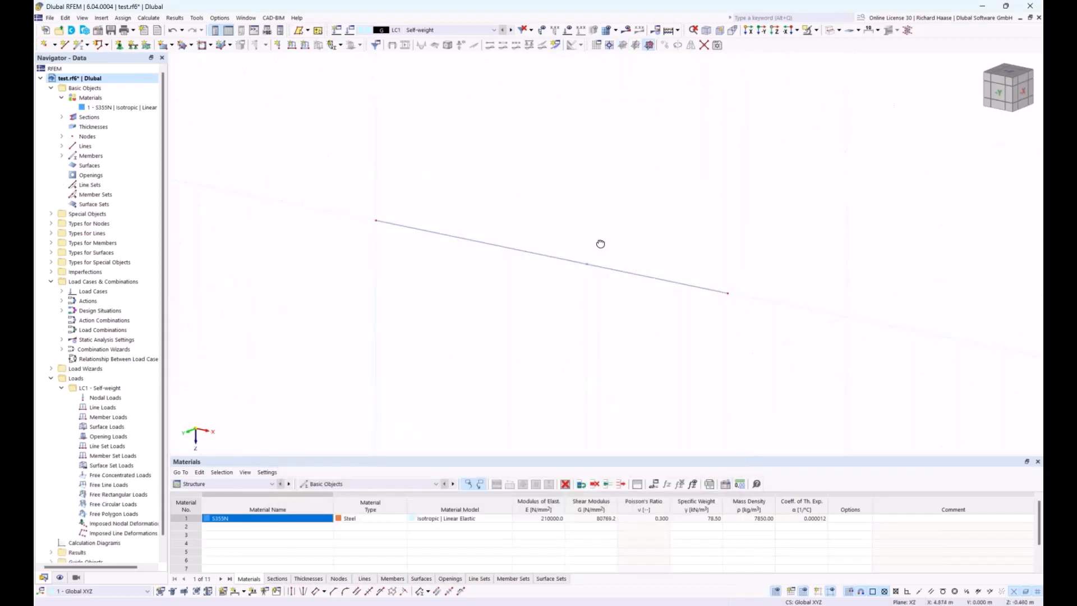
# Step: Create a new nodal support restrained in uX and uZ with free rotation about Y, and assign it to the beam's start node
pyautogui.moveTo(524, 222); pyautogui.dragTo(642, 231, button='middle')
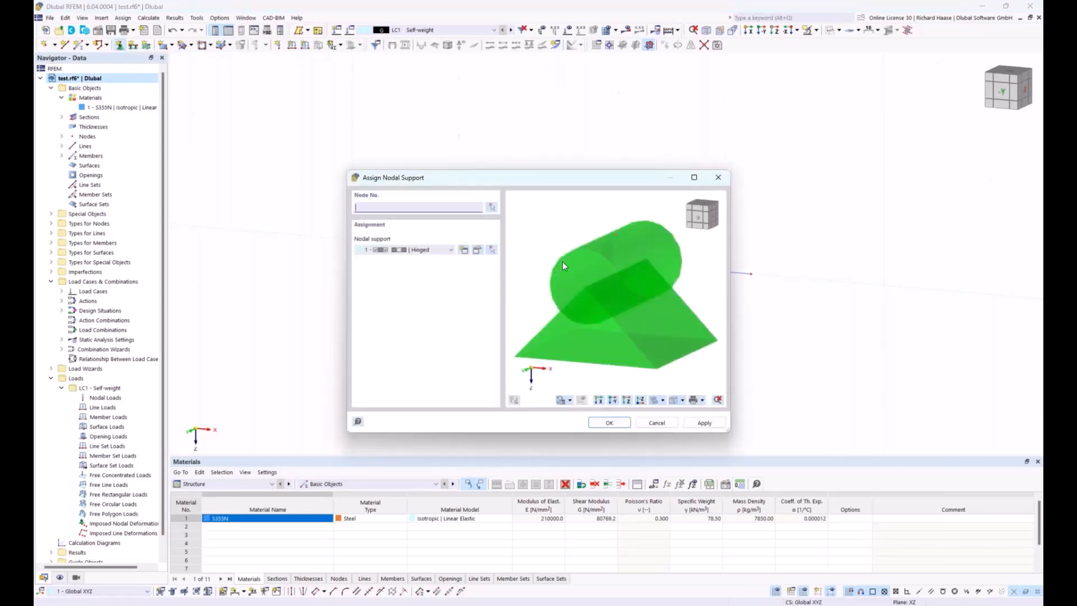
pyautogui.click(464, 251)
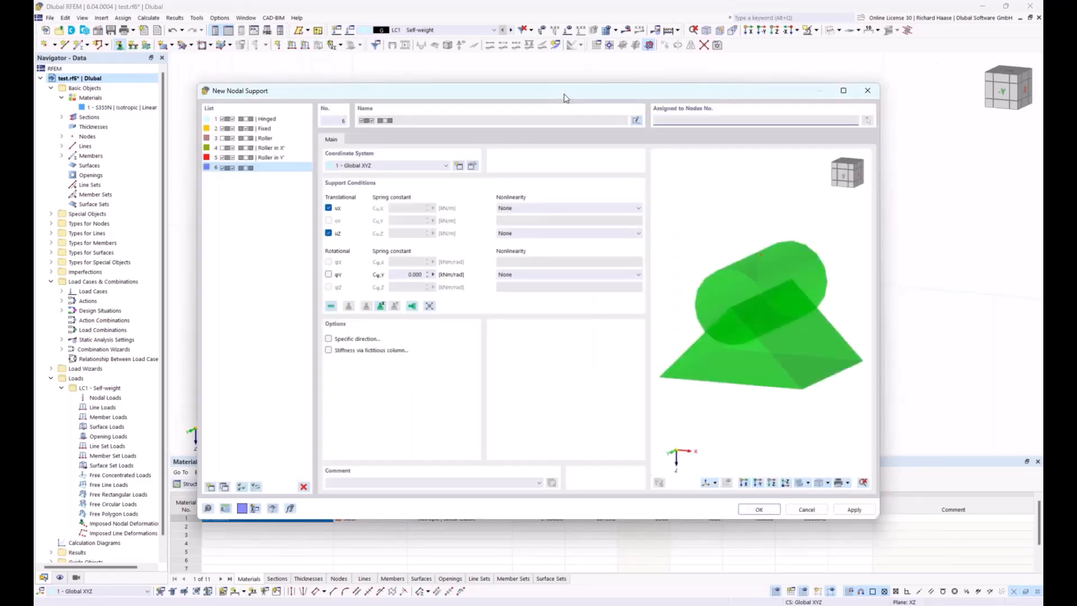
pyautogui.moveTo(564, 93); pyautogui.dragTo(584, 124)
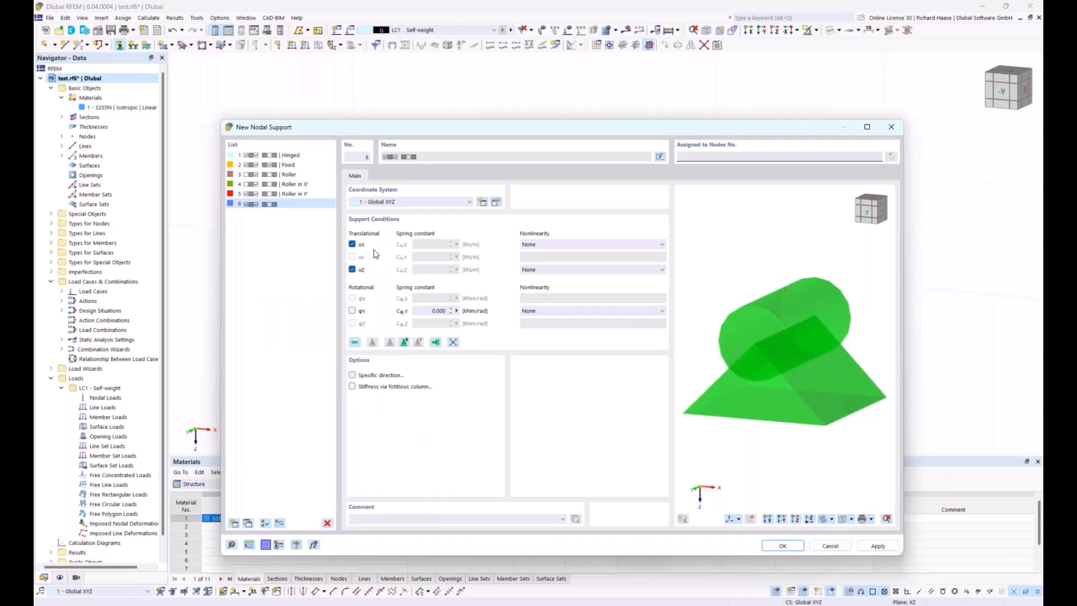
pyautogui.click(773, 549)
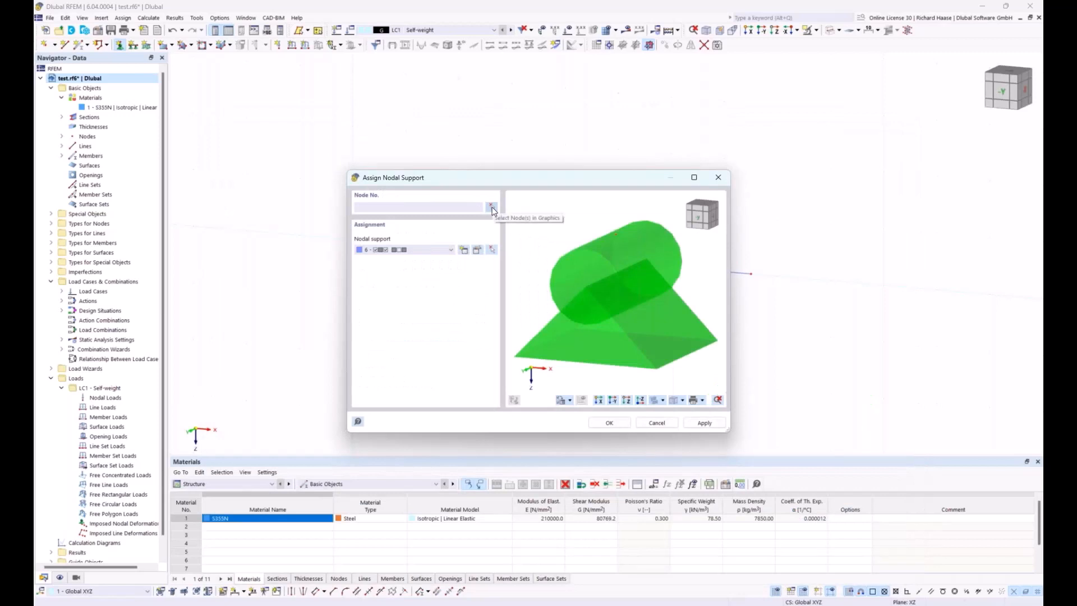
pyautogui.click(492, 208)
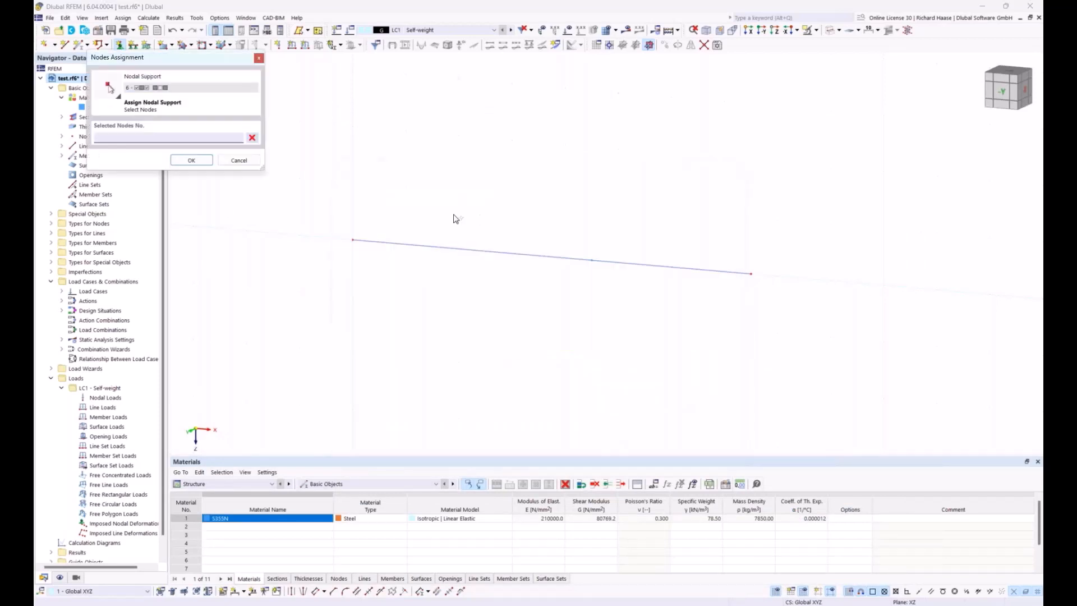
pyautogui.click(353, 240)
pyautogui.click(191, 161)
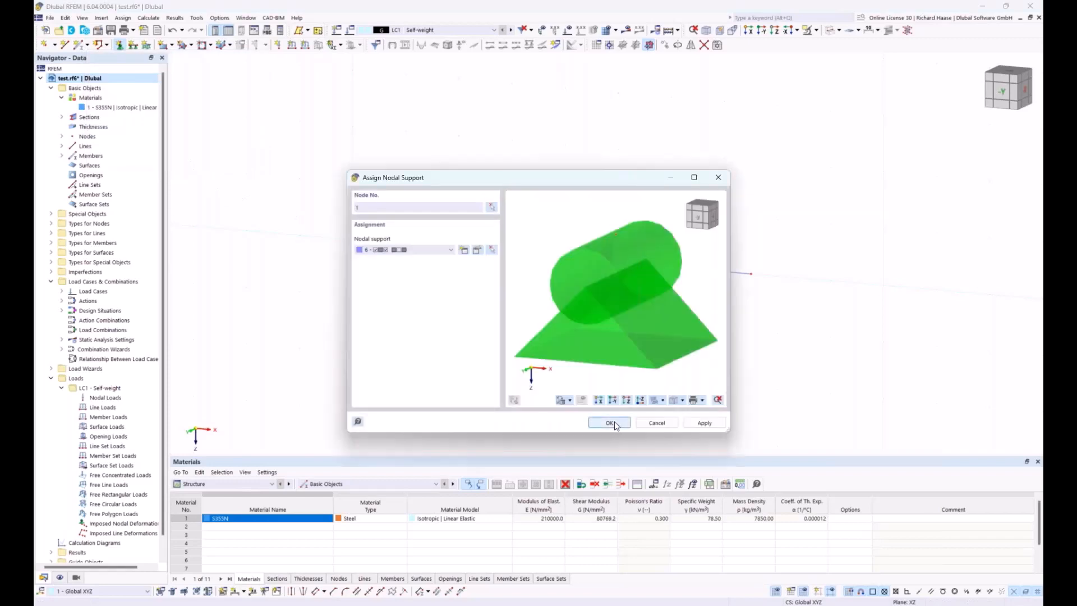
pyautogui.click(610, 423)
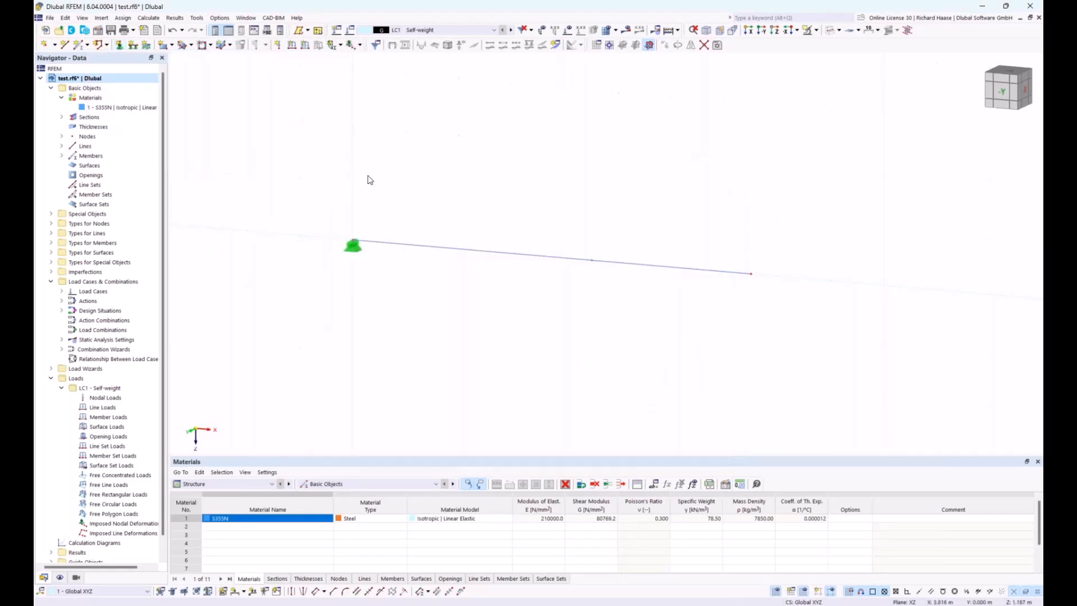
# Step: Create a new nodal support restrained only in uZ, with uX and the rotation about Y left free
pyautogui.click(121, 45)
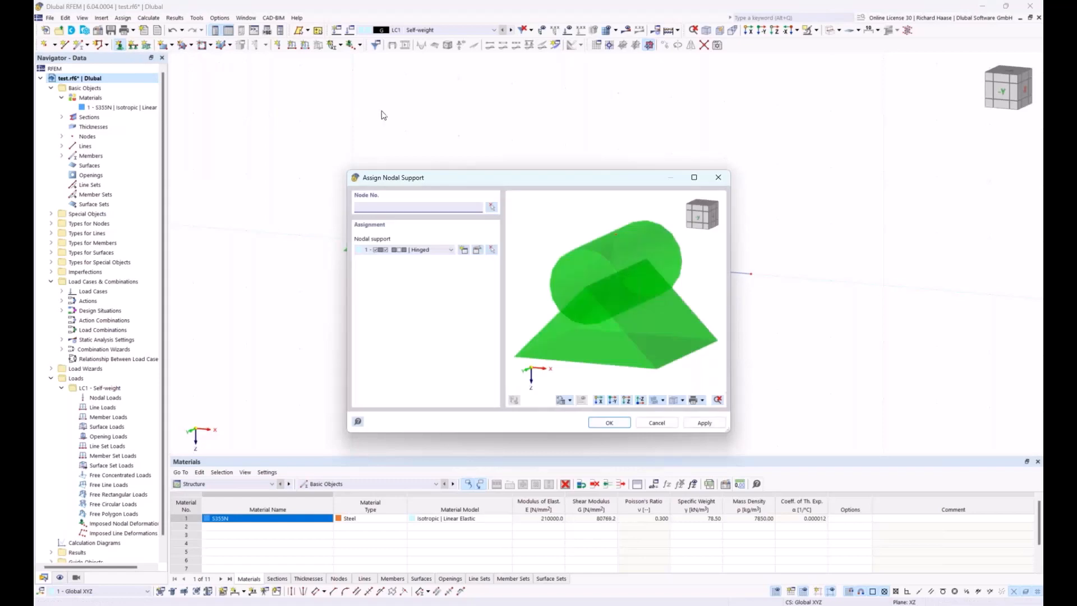
pyautogui.click(464, 251)
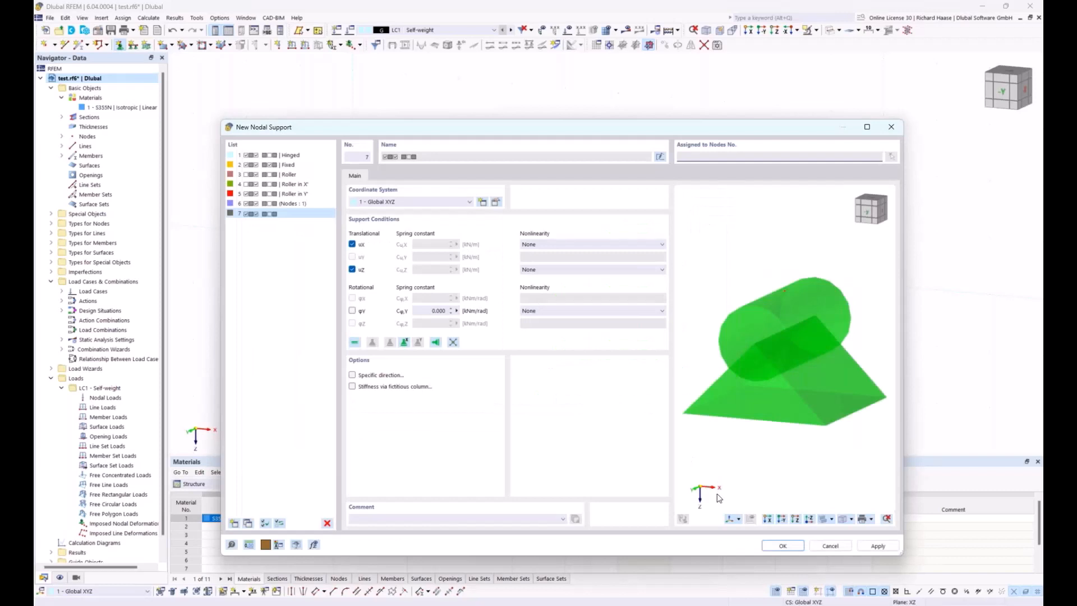
pyautogui.click(352, 245)
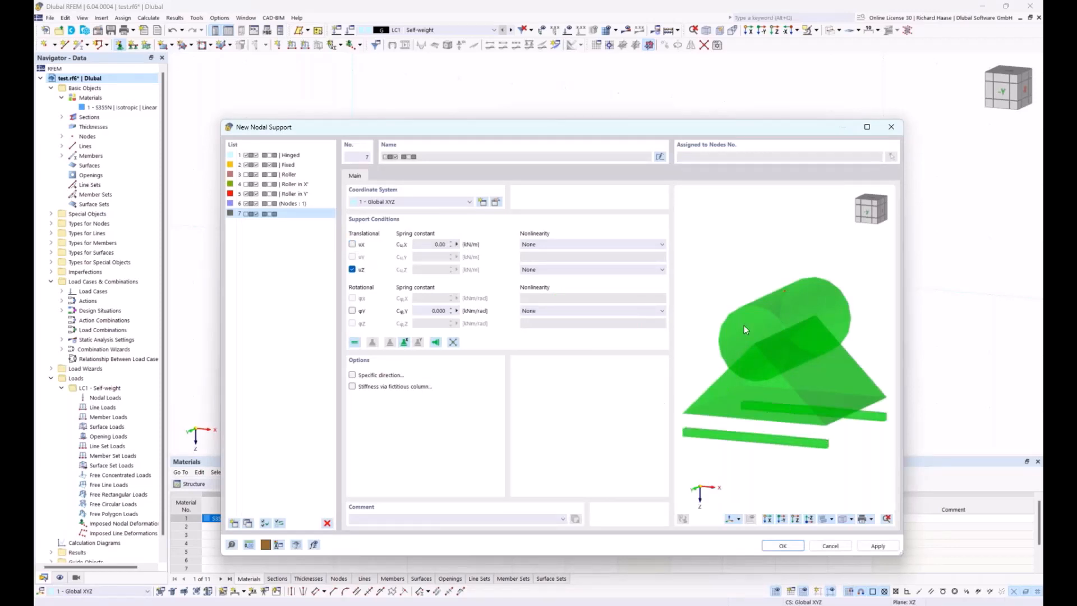
pyautogui.click(353, 245)
pyautogui.click(352, 310)
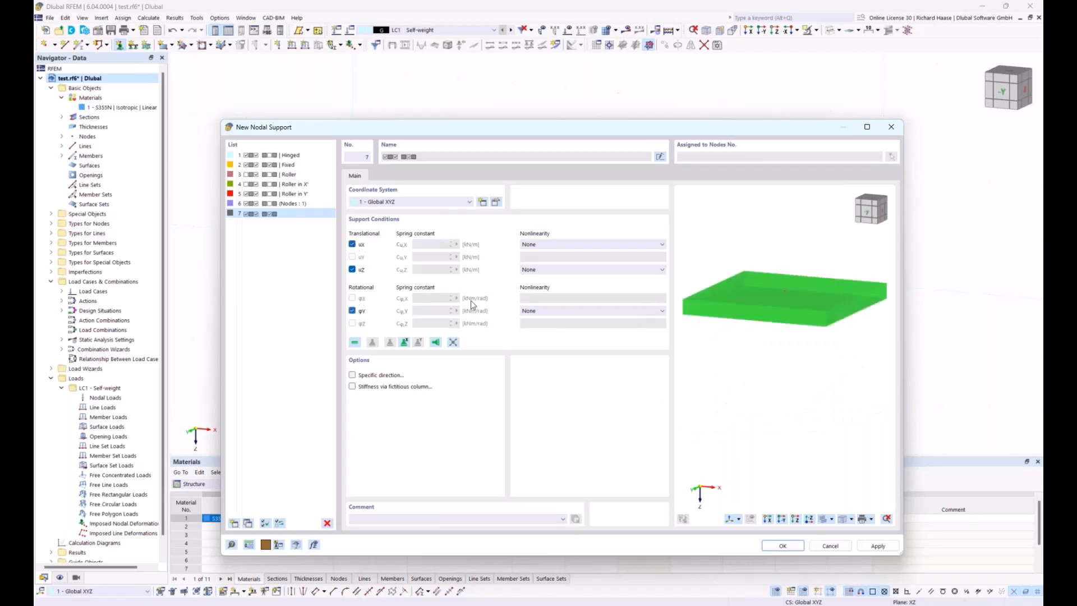
pyautogui.click(352, 310)
pyautogui.click(352, 245)
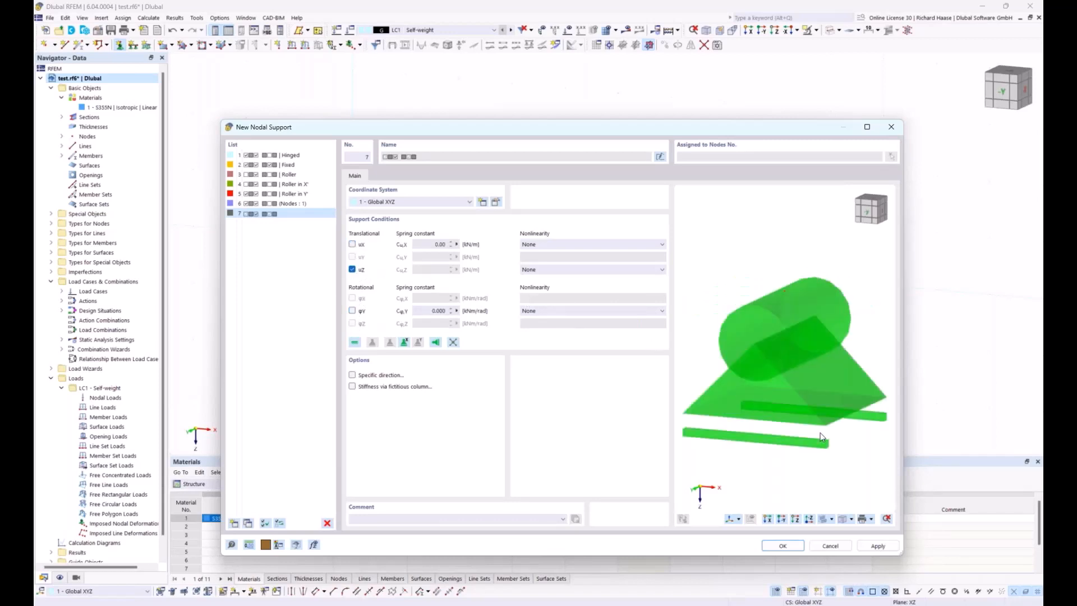
pyautogui.click(783, 545)
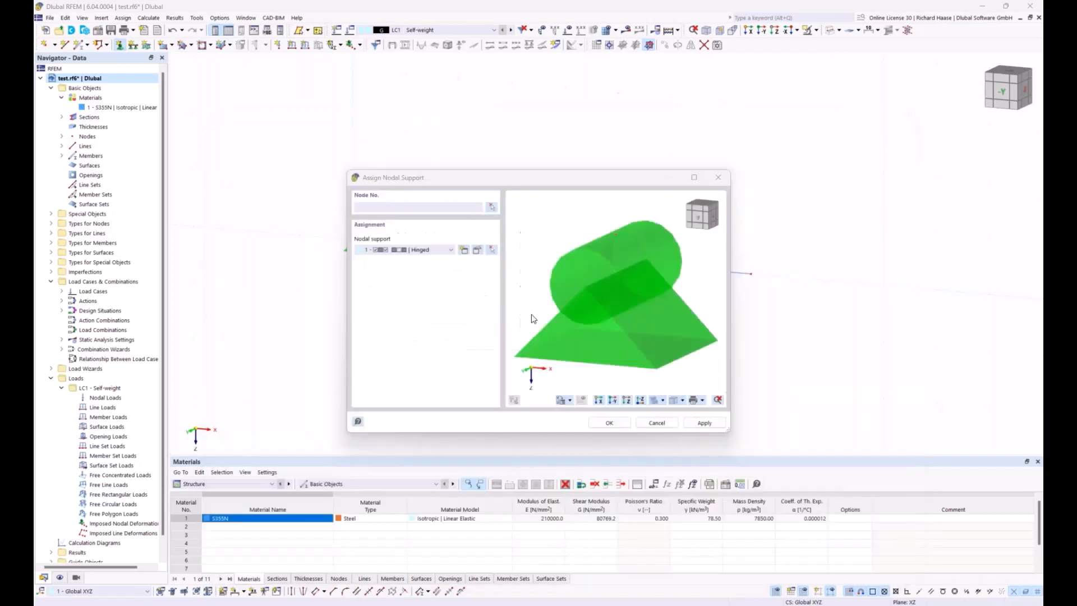
# Step: Assign the new sliding support to the beam's end node, node 2
pyautogui.click(491, 206)
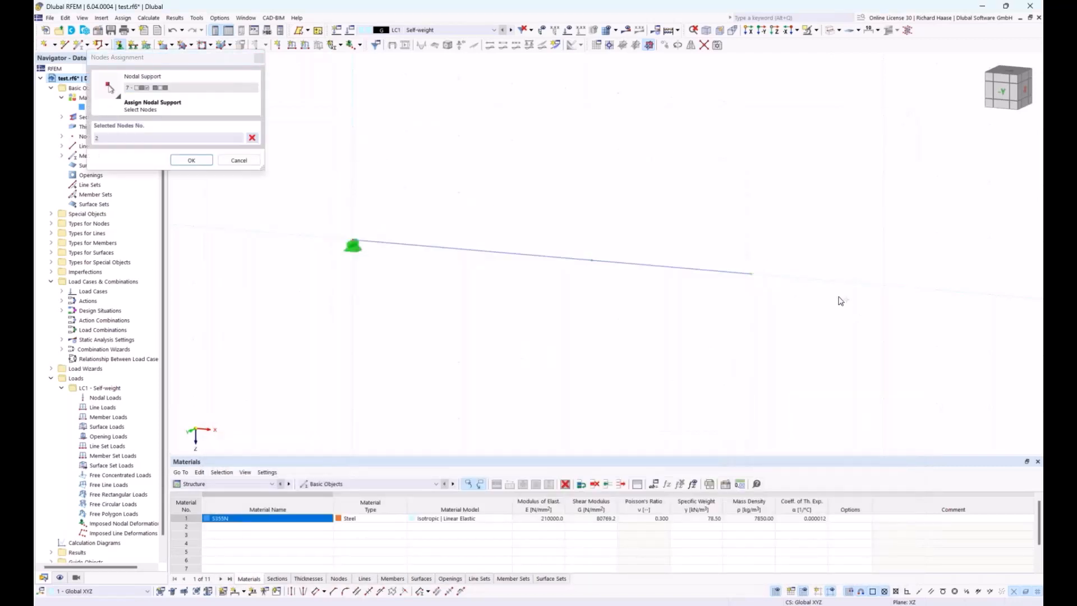
pyautogui.click(189, 161)
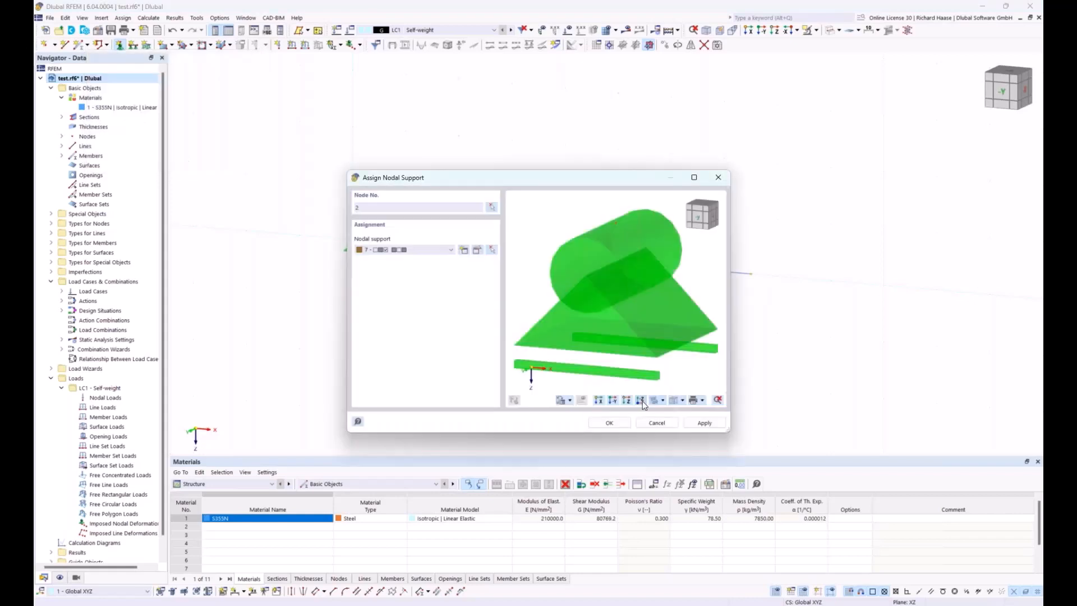
pyautogui.click(609, 423)
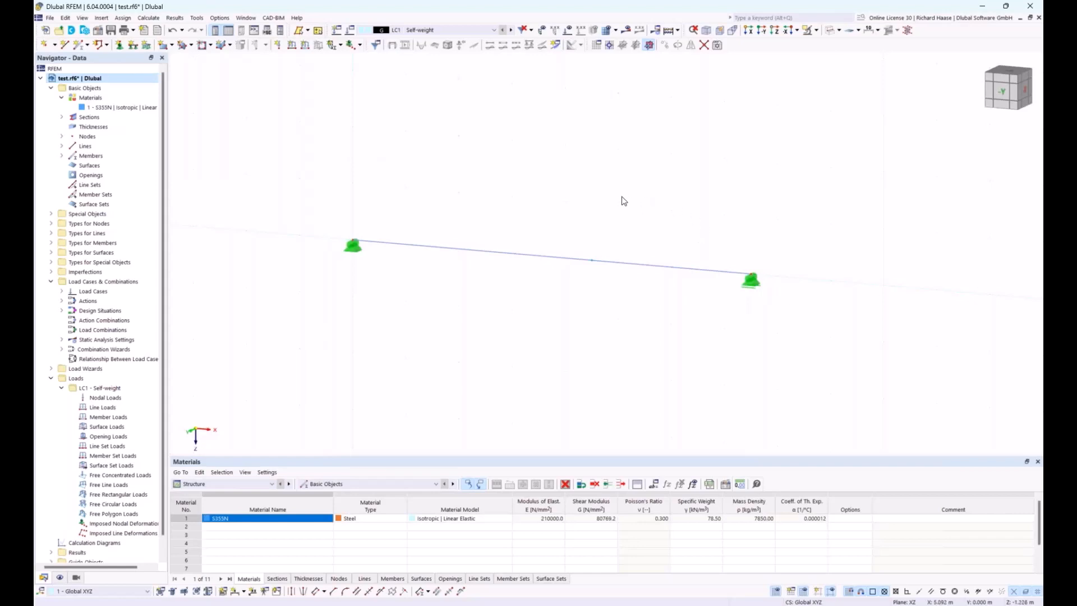
pyautogui.keyDown('ctrl'); pyautogui.moveTo(632, 207); pyautogui.dragTo(647, 206, button='middle'); pyautogui.keyUp('ctrl')
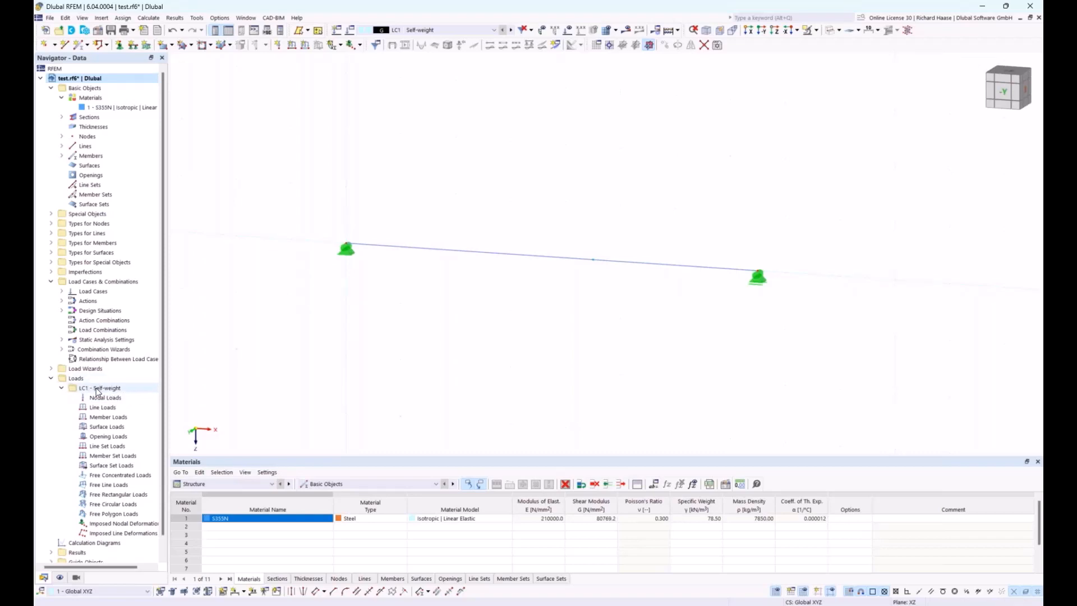
# Step: Review the settings of load case LC1 - Self-weight, including the active self-weight and its direction factors, and close them
pyautogui.click(62, 388)
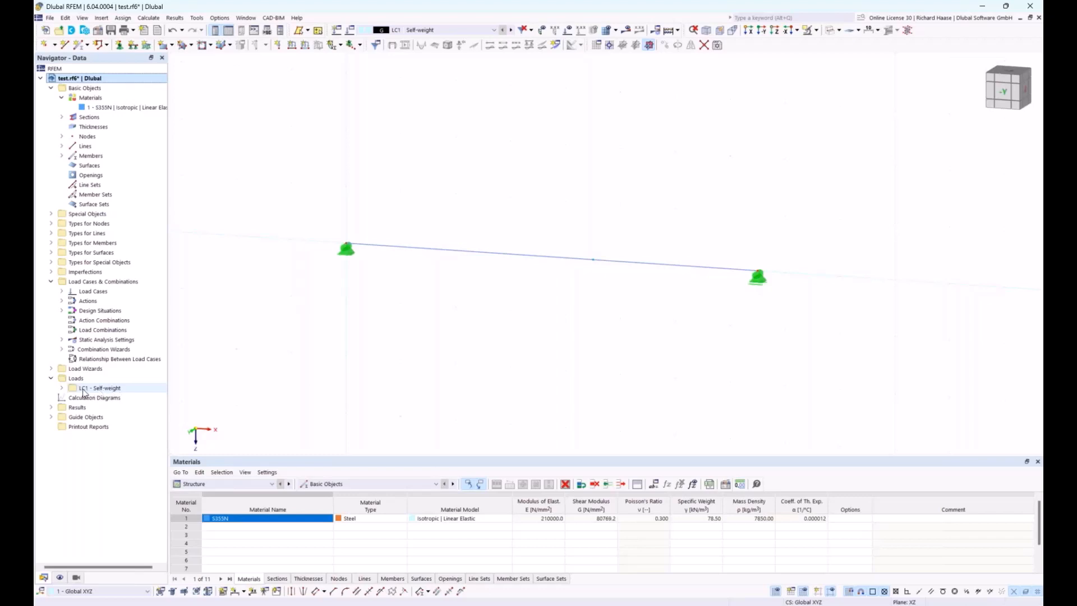
pyautogui.rightClick(106, 389)
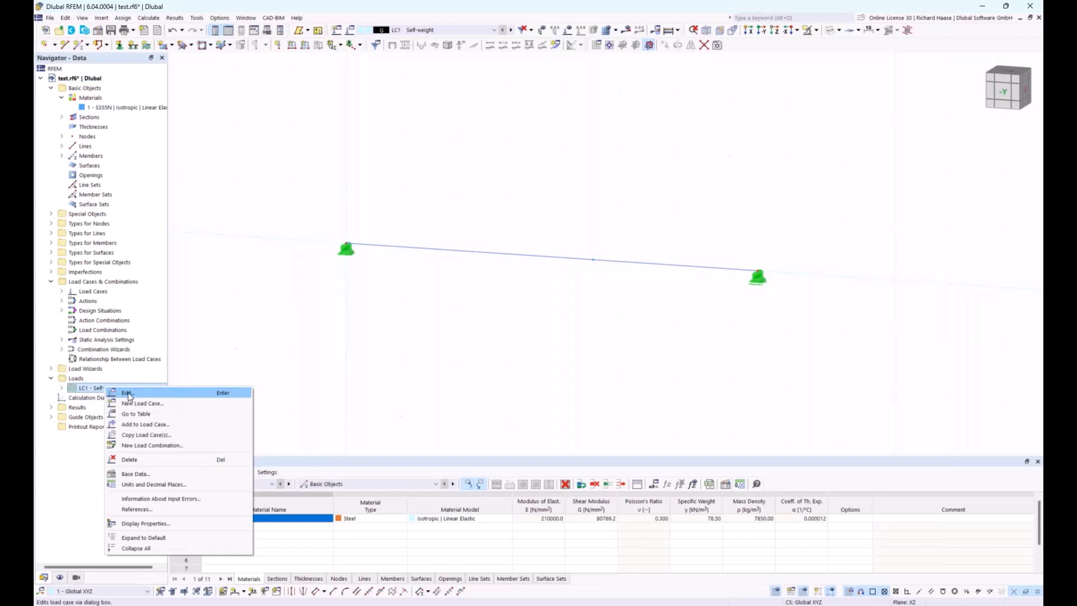
pyautogui.click(129, 394)
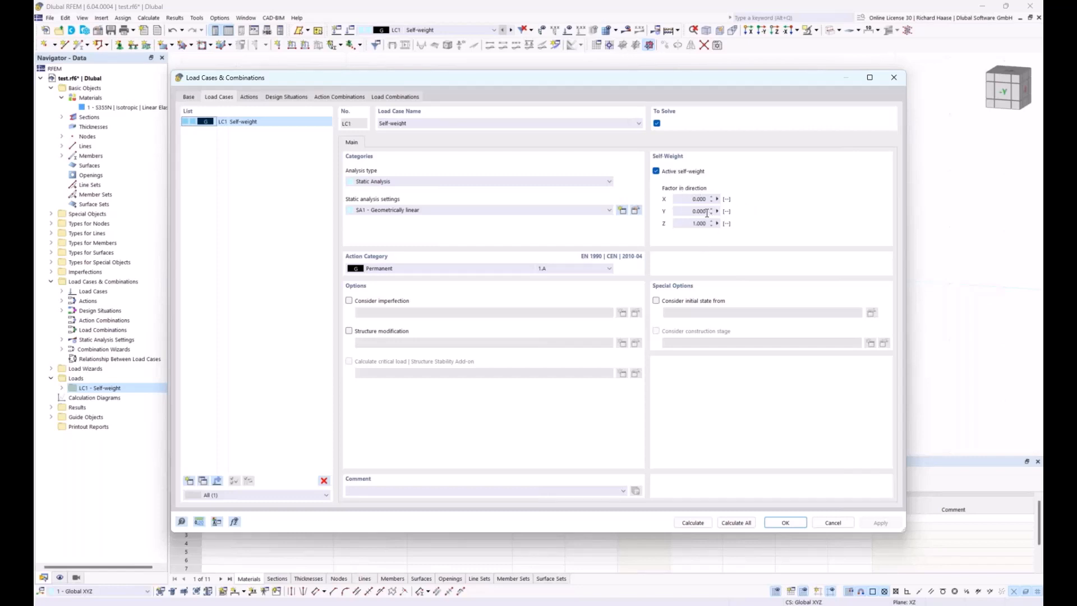
pyautogui.click(784, 523)
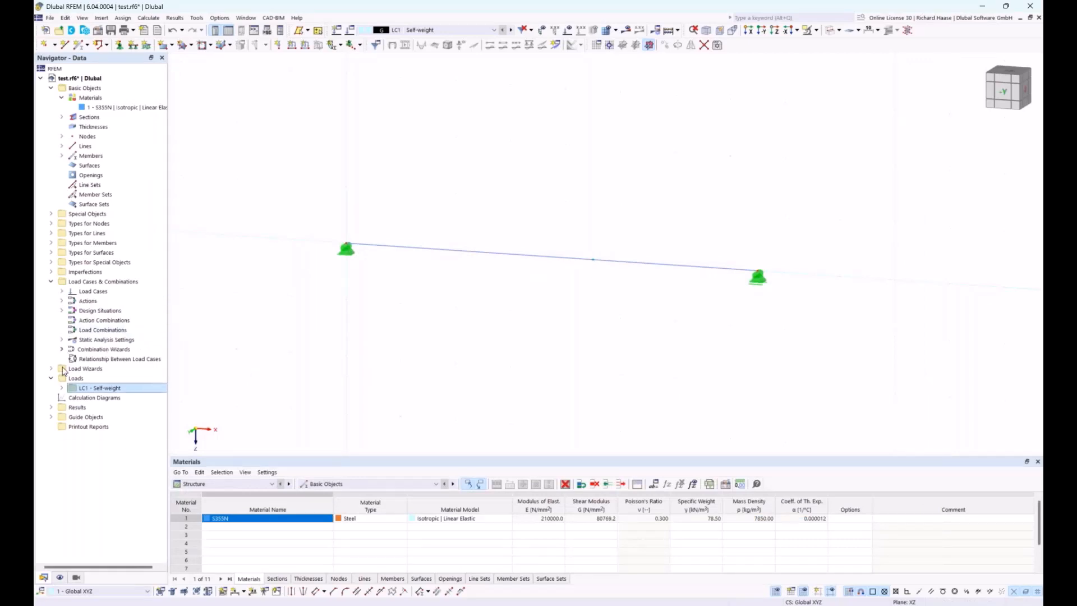
# Step: Create a new nodal load in LC1 - Self-weight with a force of 10 kN in global Z
pyautogui.click(62, 387)
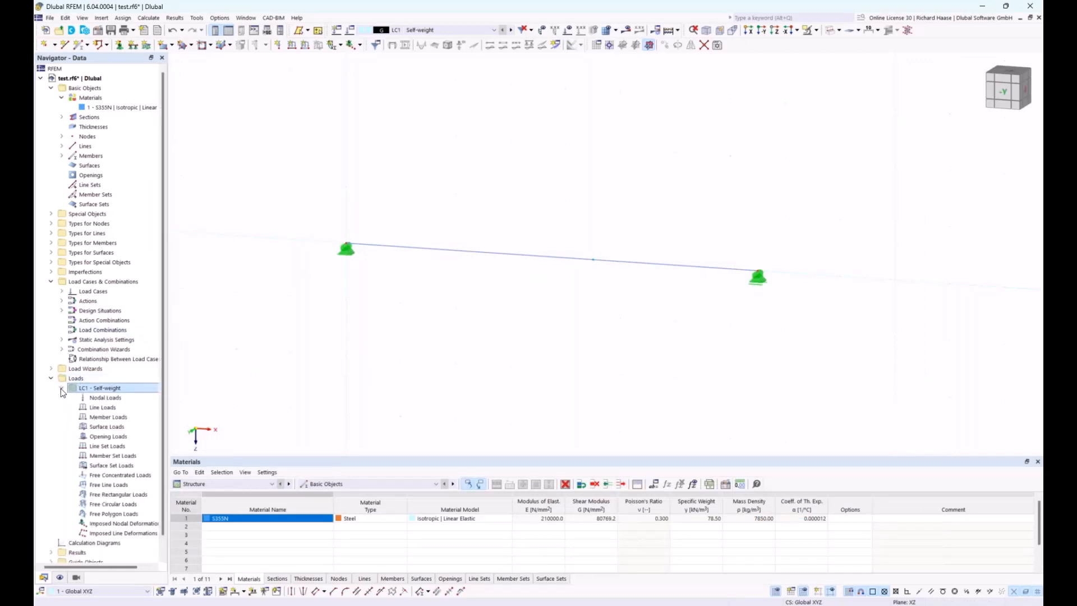
pyautogui.click(99, 399)
pyautogui.rightClick(100, 399)
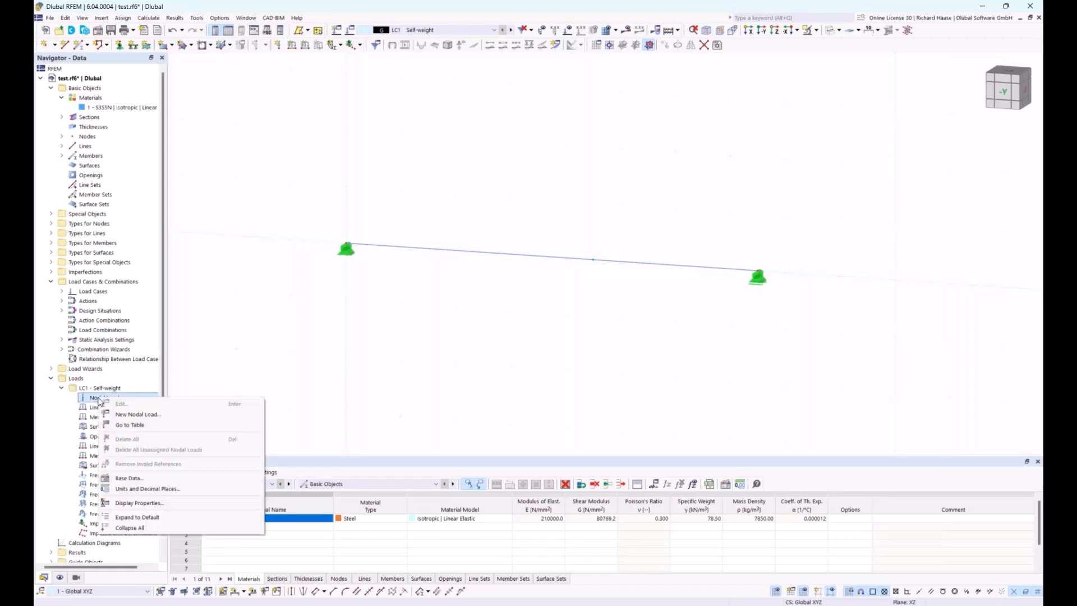
pyautogui.click(130, 414)
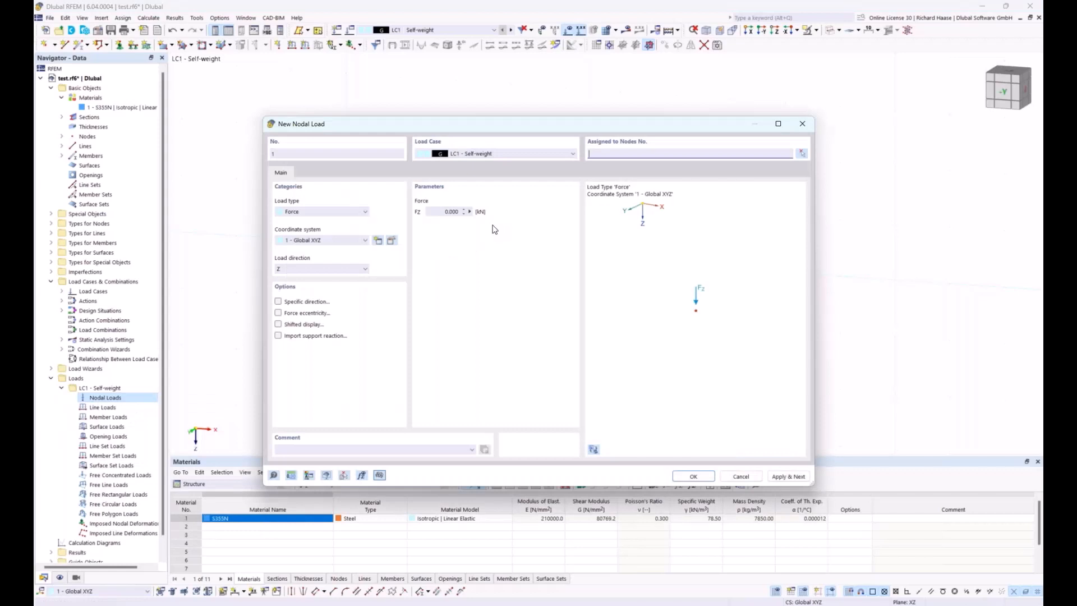
pyautogui.moveTo(440, 214); pyautogui.dragTo(550, 214)
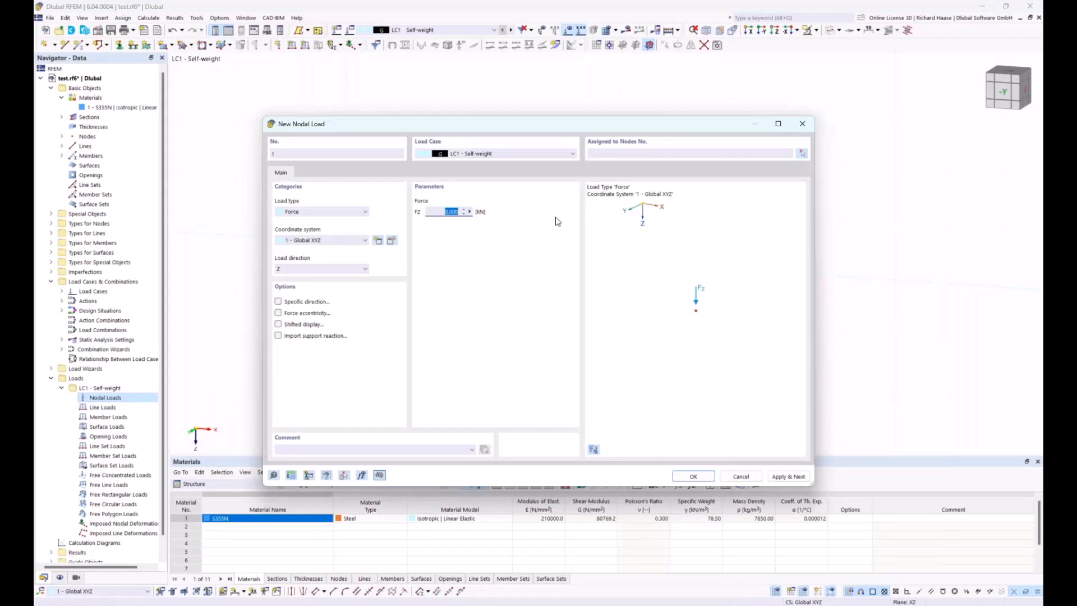
pyautogui.write('10')
# Step: Assign the nodal load to the intermediate node on the beam, node 3, and accept it
pyautogui.click(802, 155)
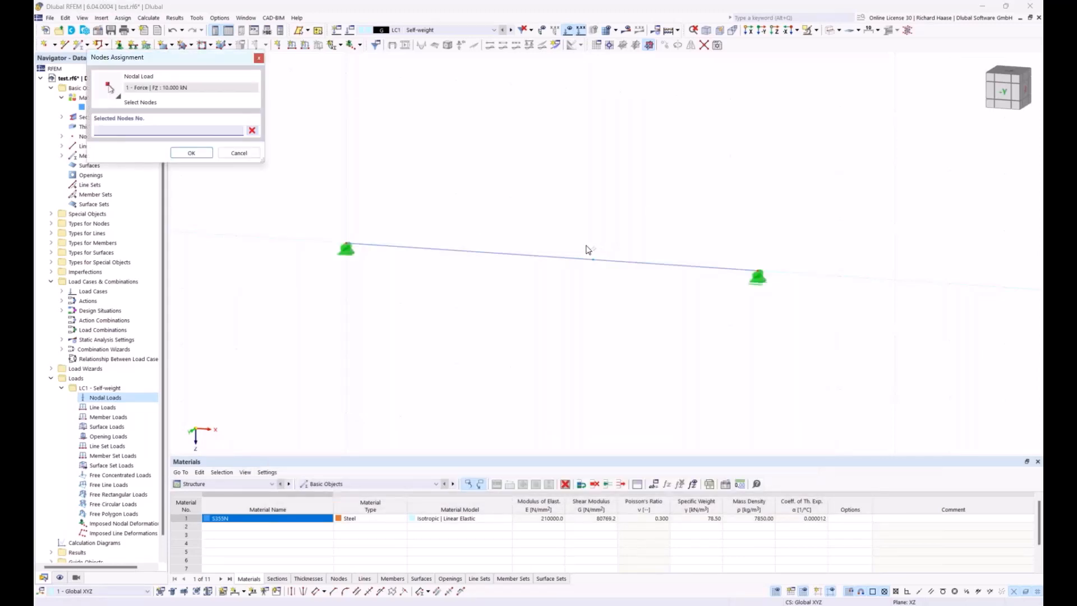
pyautogui.moveTo(576, 241); pyautogui.dragTo(620, 277)
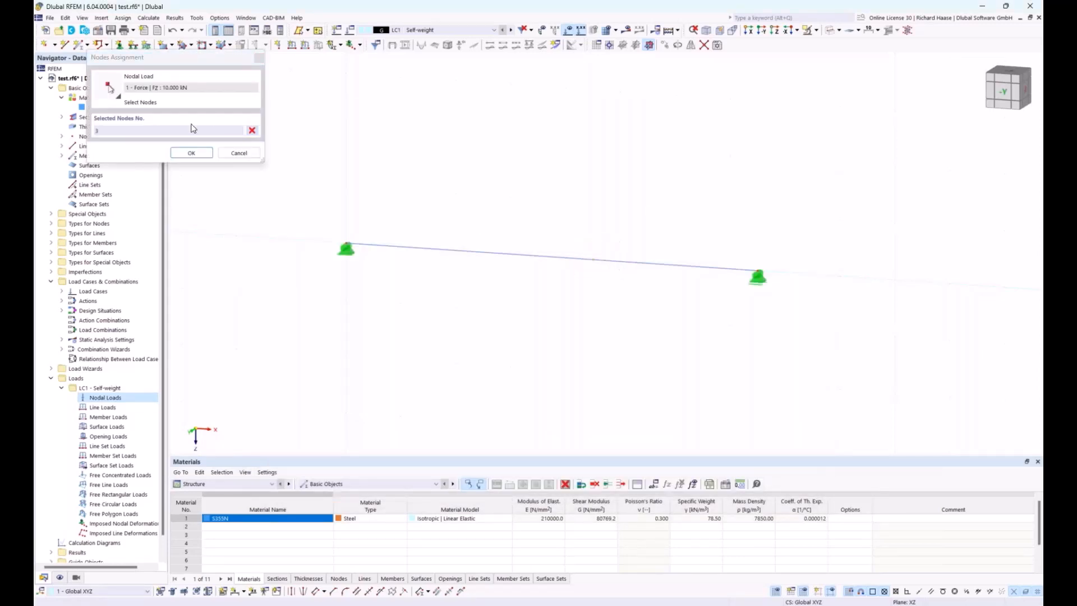
pyautogui.click(188, 152)
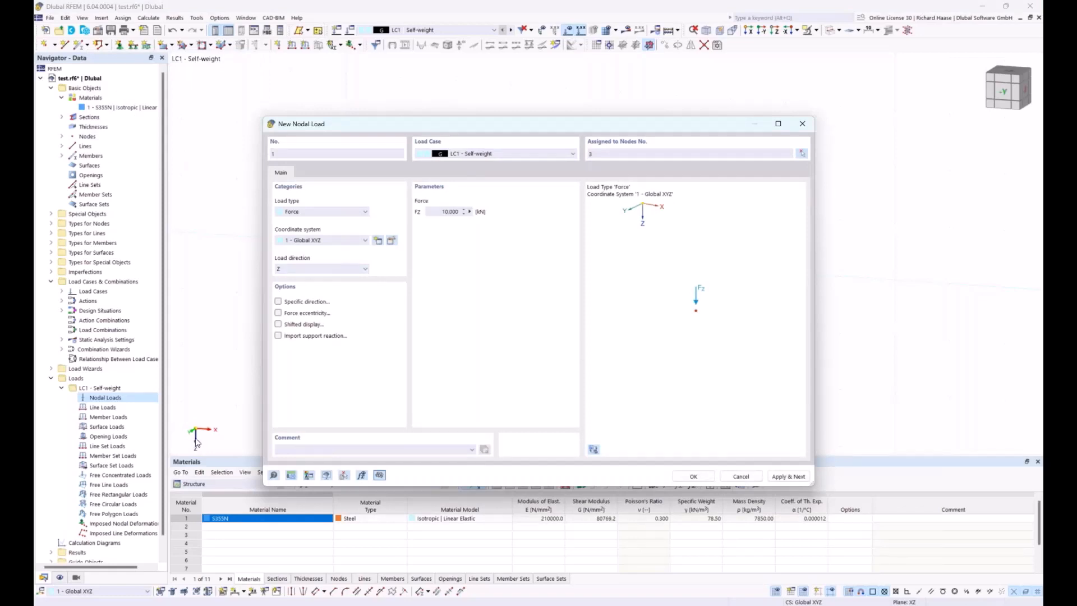
pyautogui.click(687, 477)
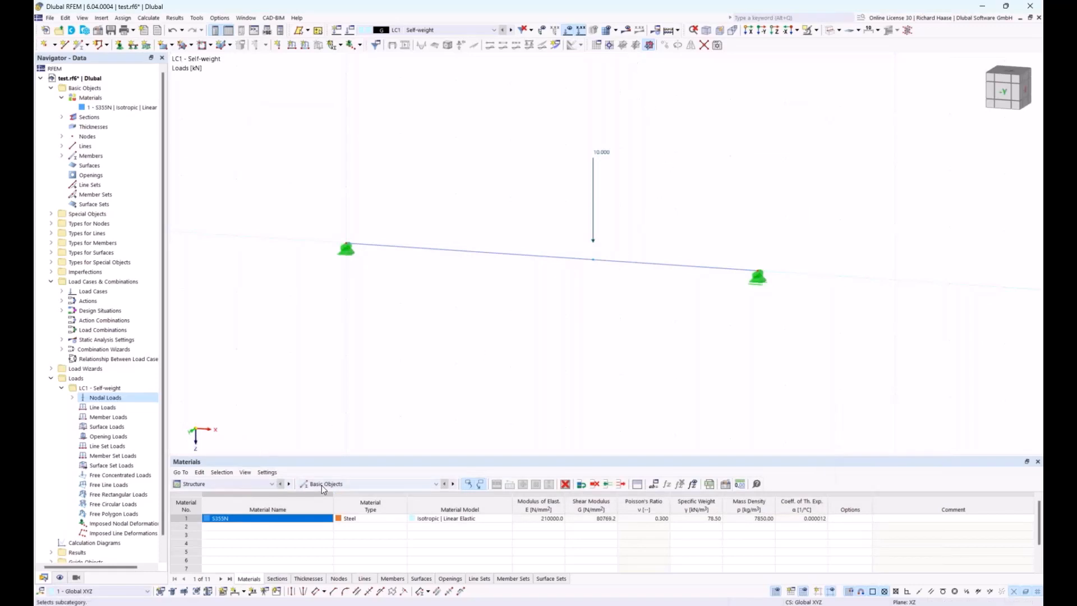
pyautogui.click(259, 486)
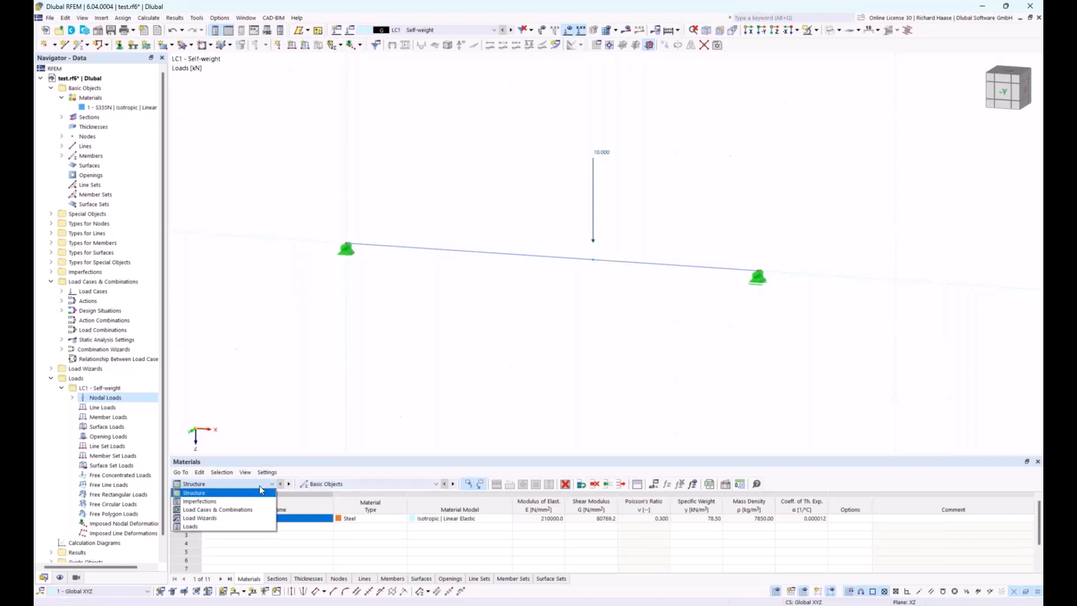
pyautogui.click(260, 486)
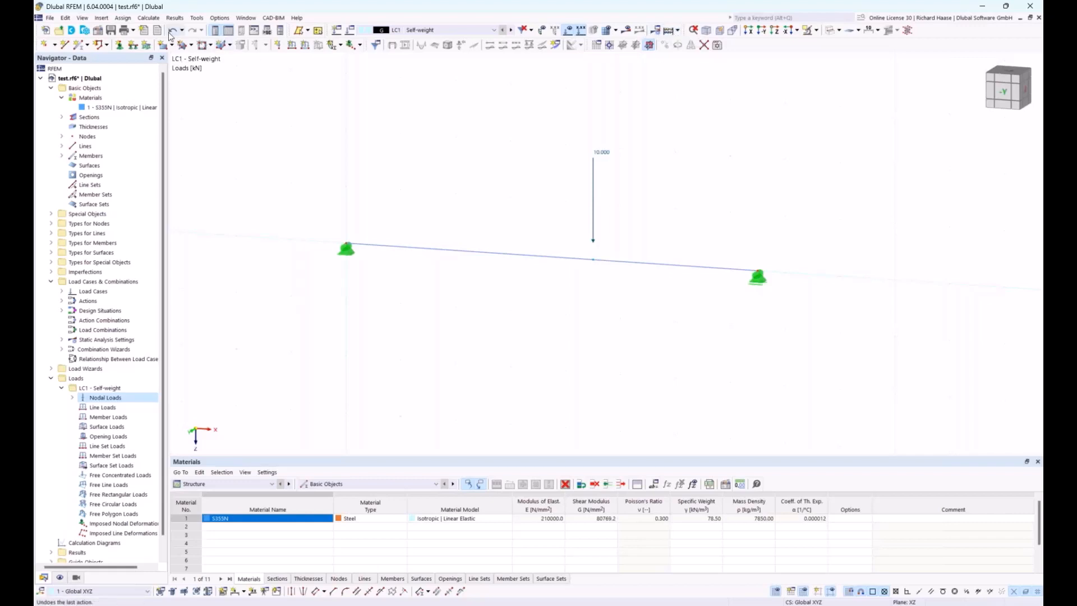
# Step: Run the calculation for all load cases
pyautogui.click(149, 18)
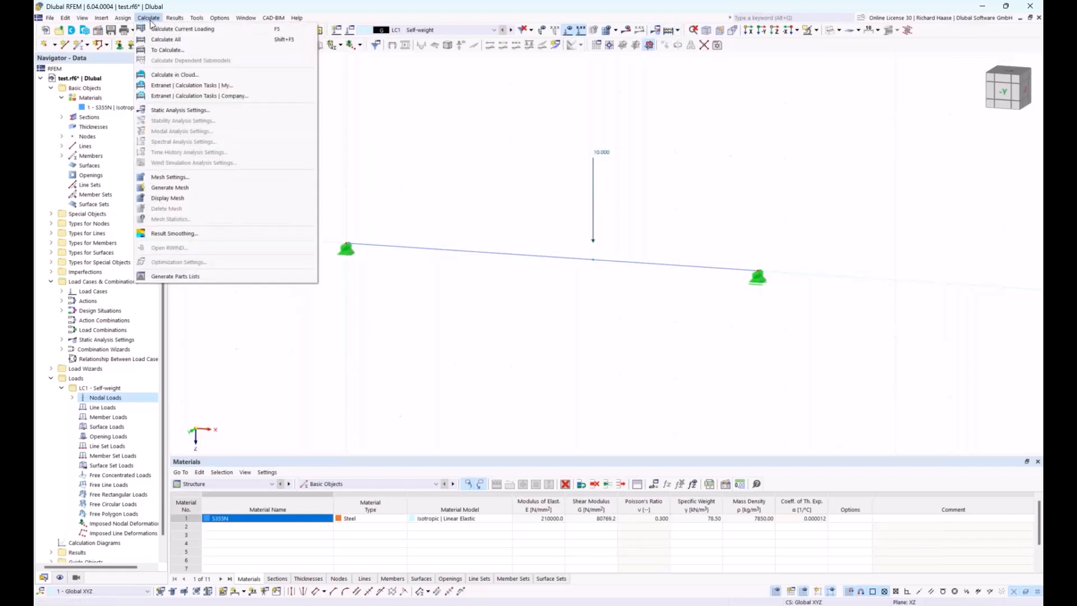
pyautogui.click(175, 41)
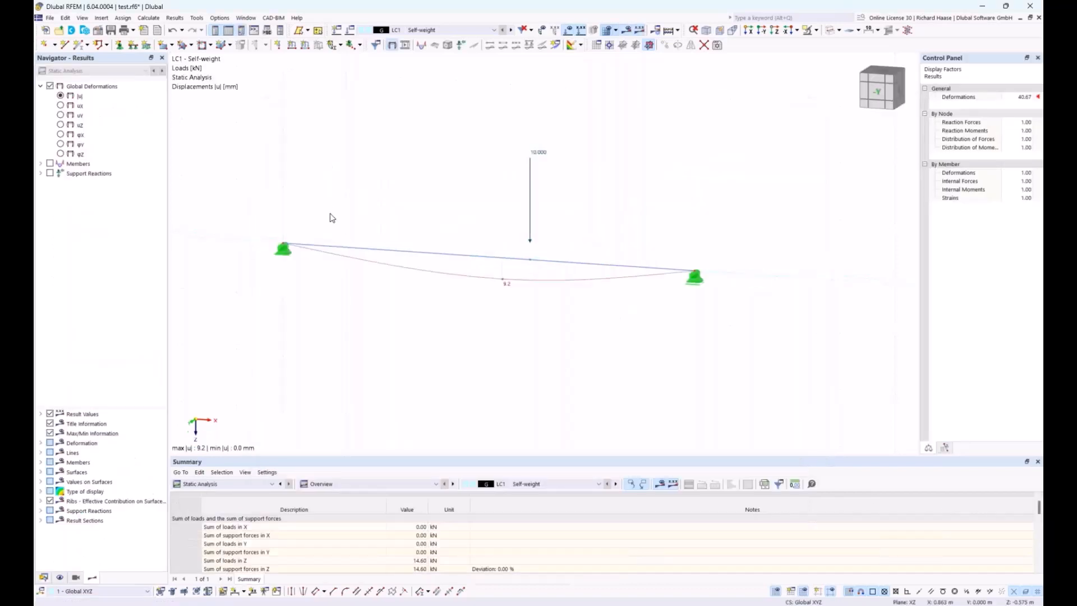
# Step: Switch to the -Y view of the beam and display the support reactions alongside the deformation
pyautogui.click(878, 95)
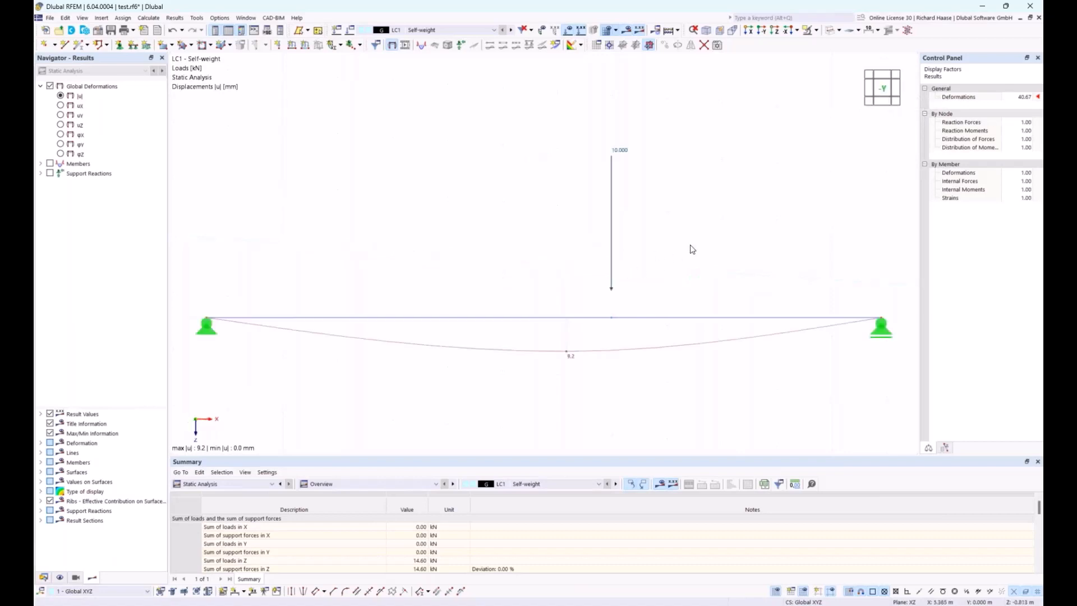
pyautogui.scroll(-2, 729, 245)
pyautogui.moveTo(724, 242); pyautogui.dragTo(708, 244, button='middle')
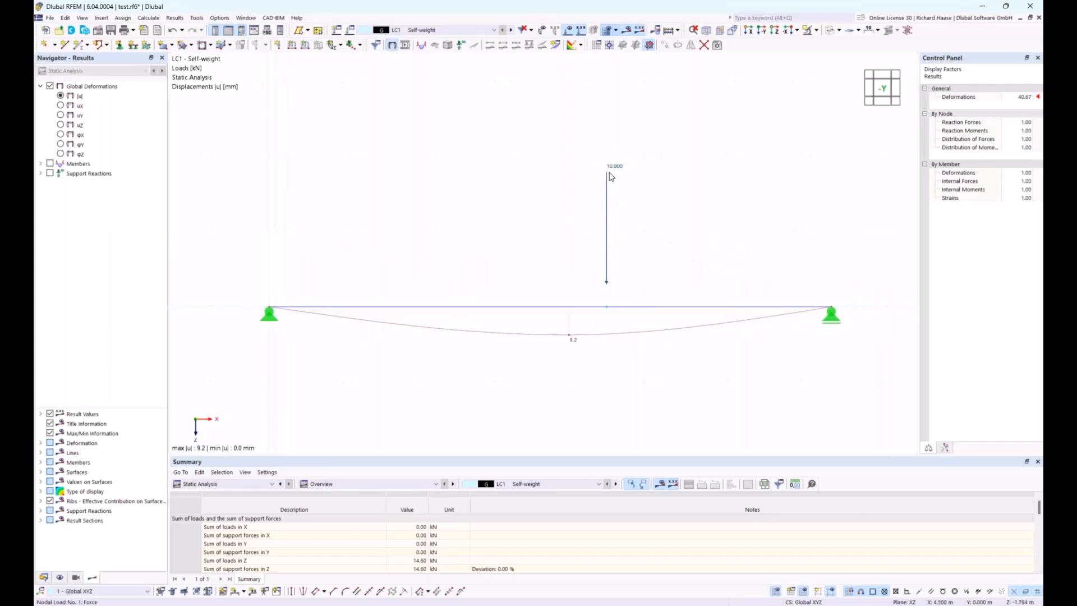
pyautogui.click(462, 46)
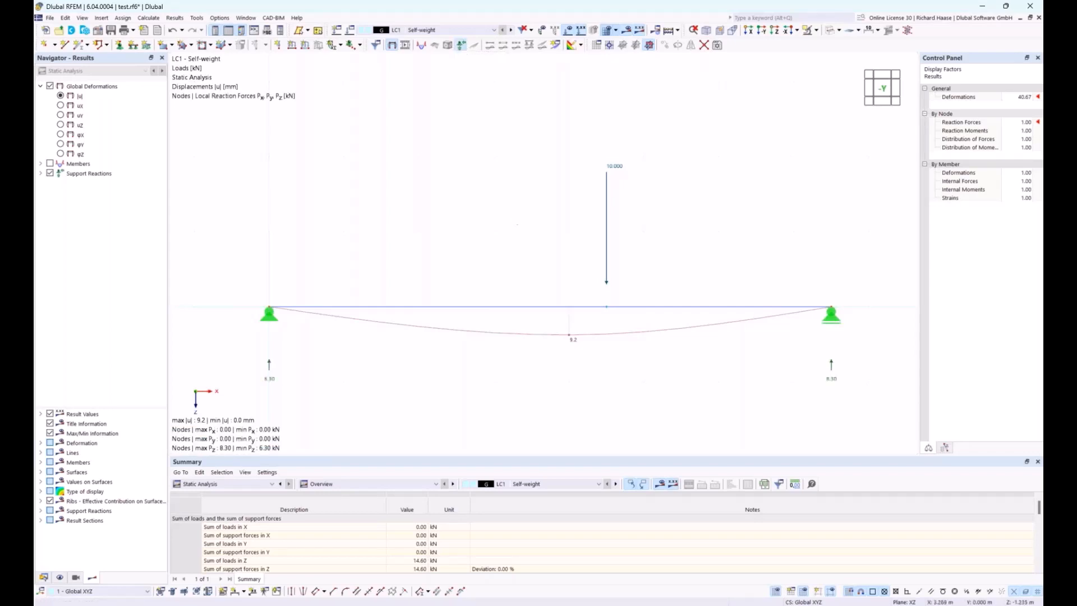
pyautogui.moveTo(512, 213); pyautogui.dragTo(510, 189, button='middle')
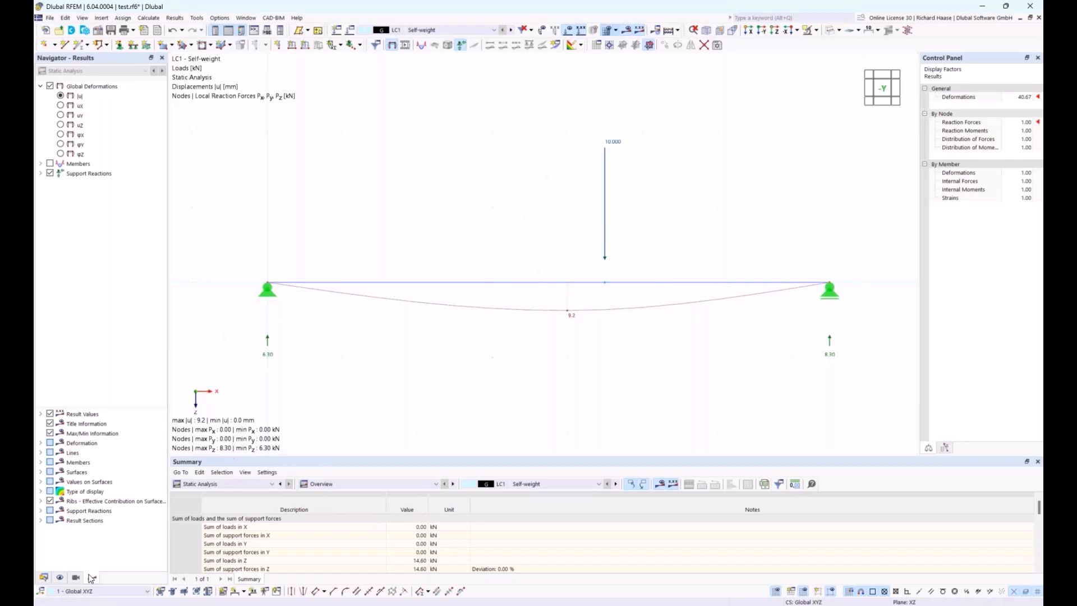
# Step: Turn on the display of the self-weight load in the model's graphical load settings
pyautogui.click(43, 578)
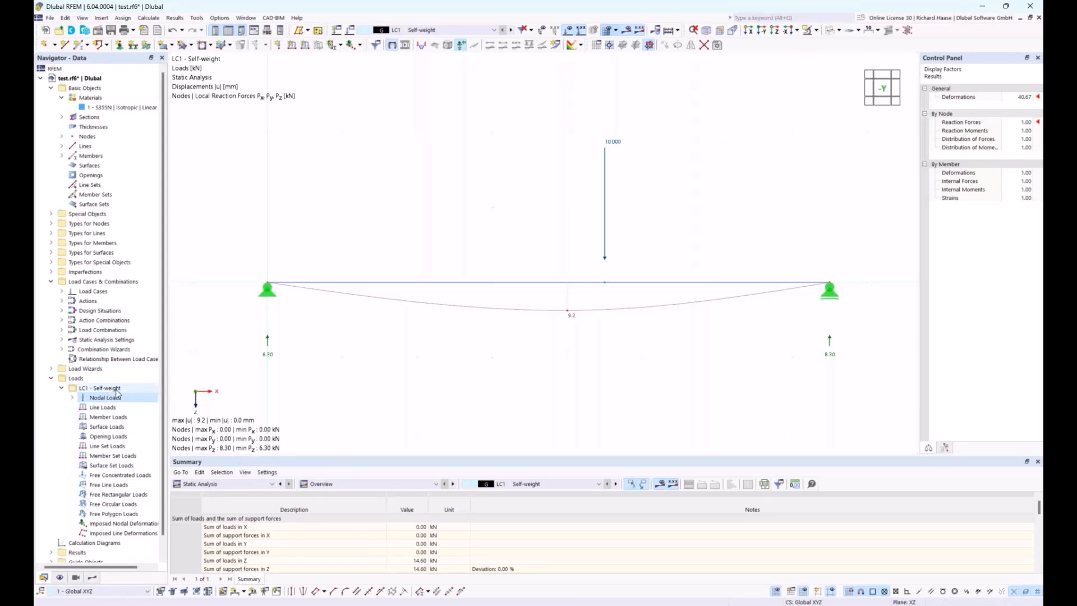
pyautogui.click(60, 580)
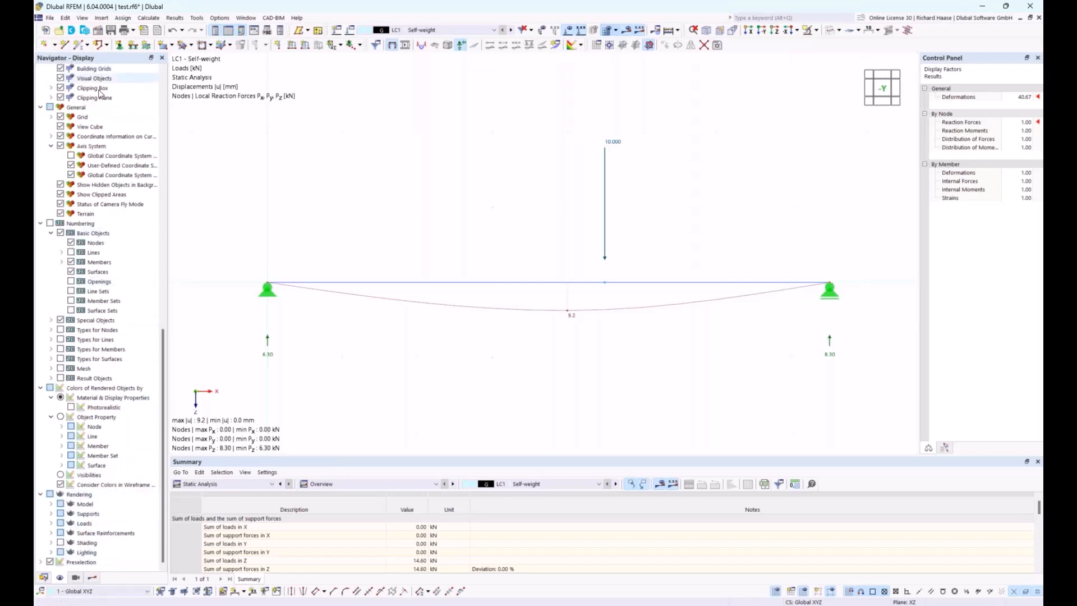
pyautogui.scroll(8, 114, 313)
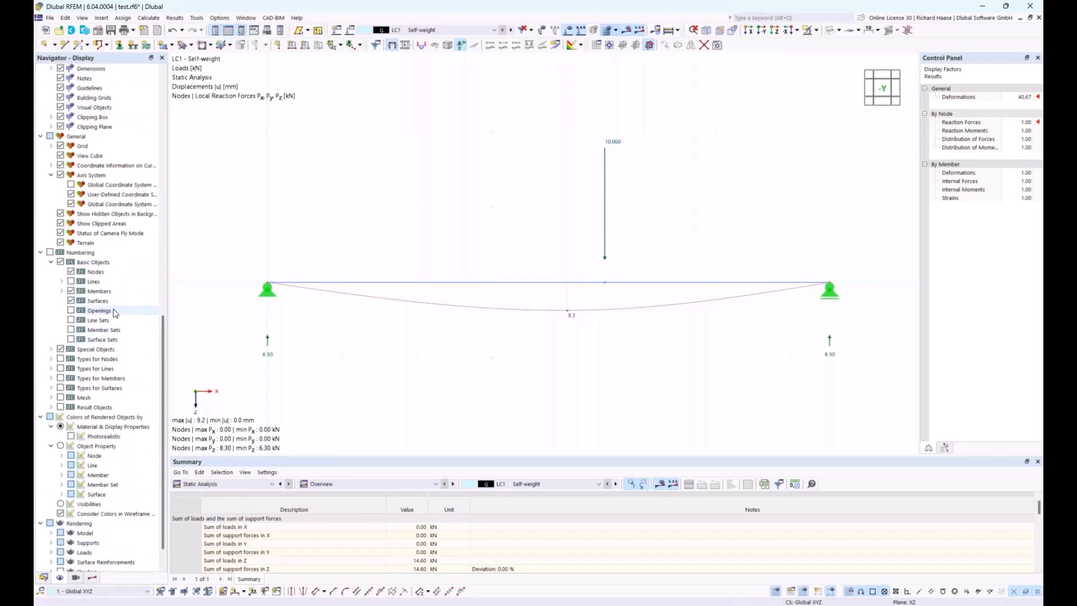
pyautogui.scroll(10, 114, 312)
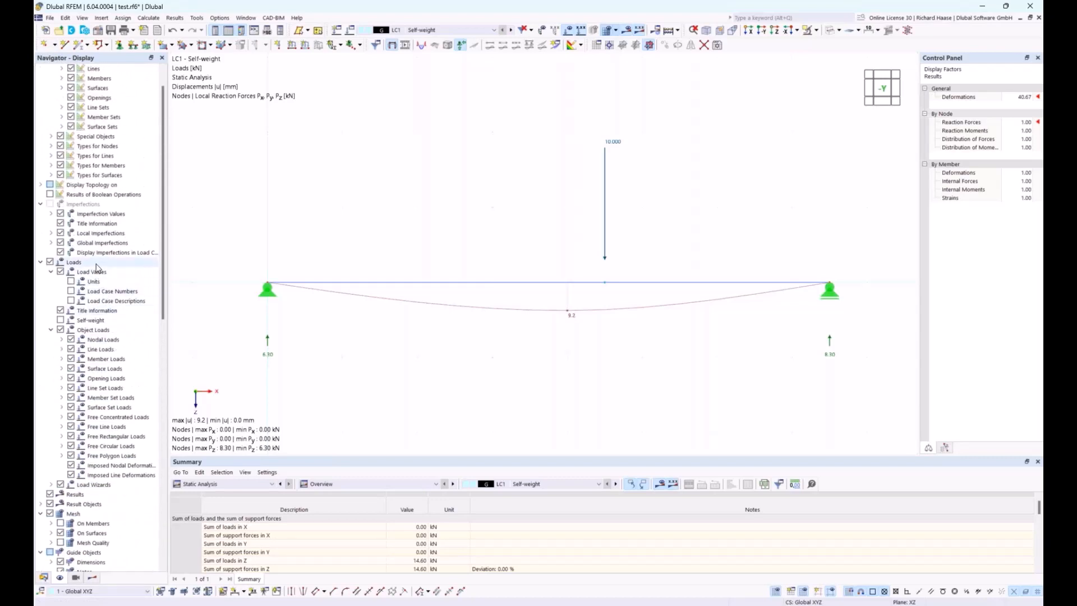
pyautogui.click(61, 321)
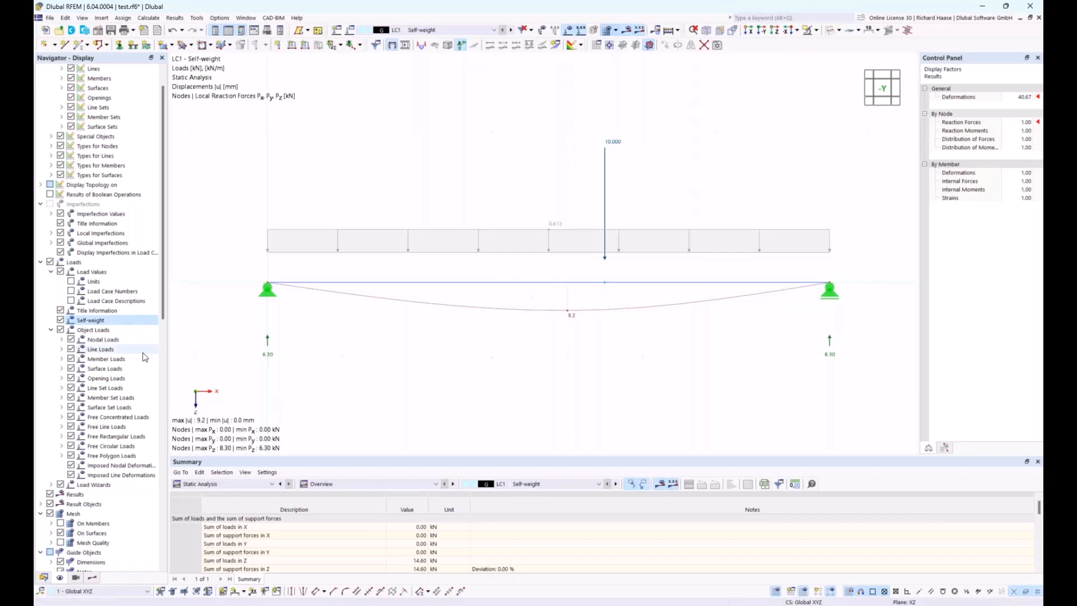
# Step: Deactivate the self-weight in load case LC1 and recalculate it
pyautogui.click(44, 578)
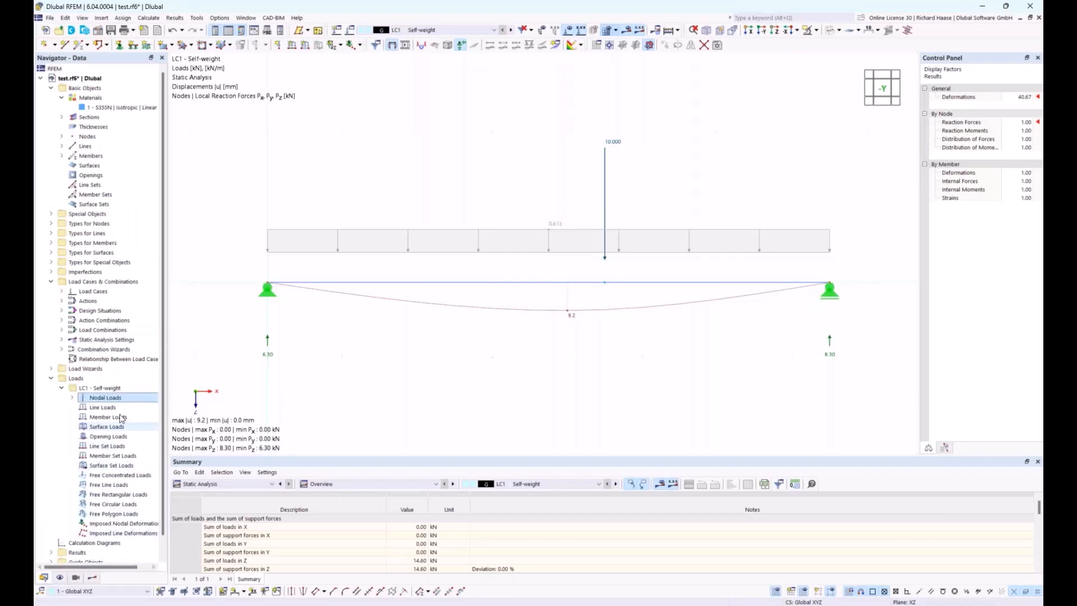
pyautogui.rightClick(120, 388)
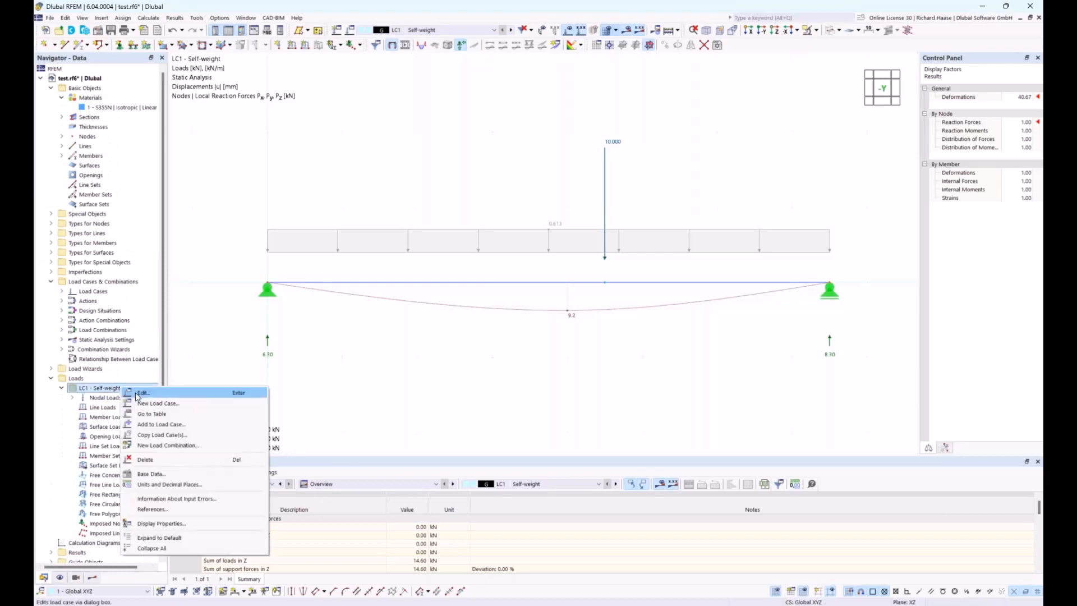
pyautogui.click(141, 393)
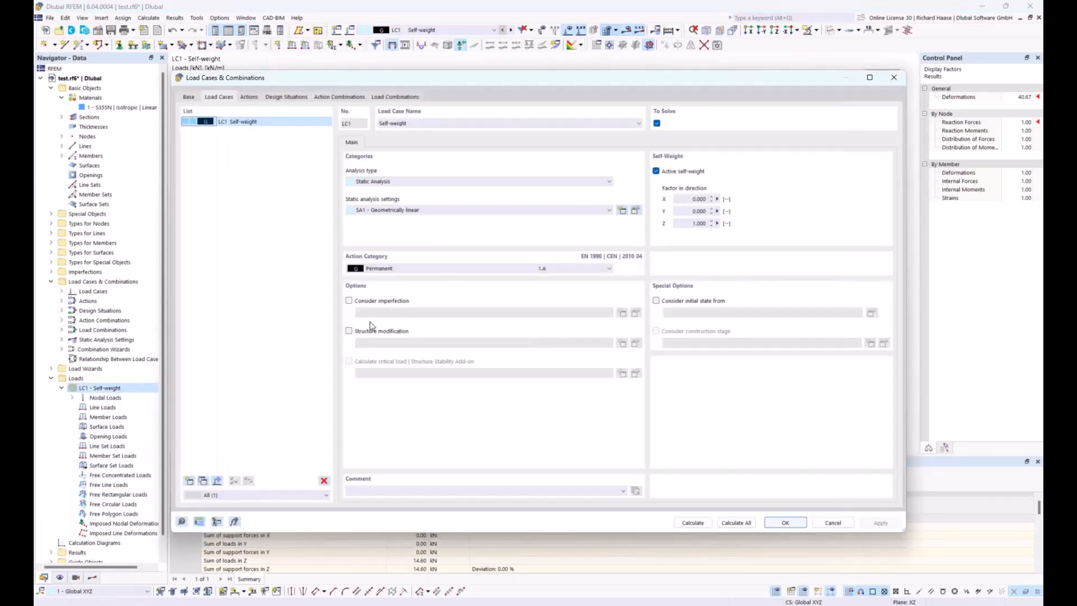
pyautogui.click(667, 174)
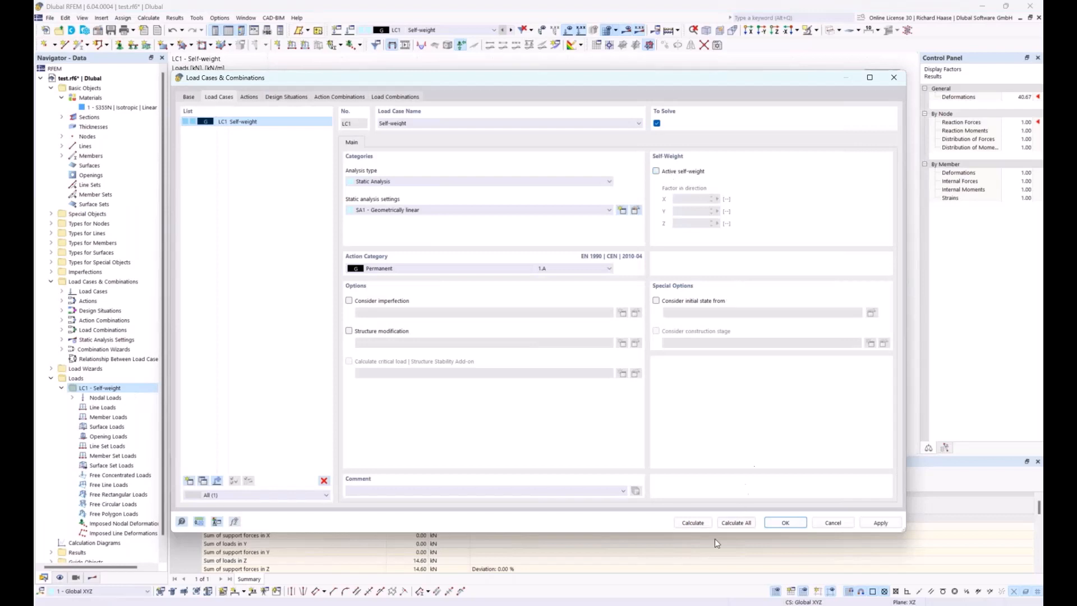
pyautogui.click(706, 524)
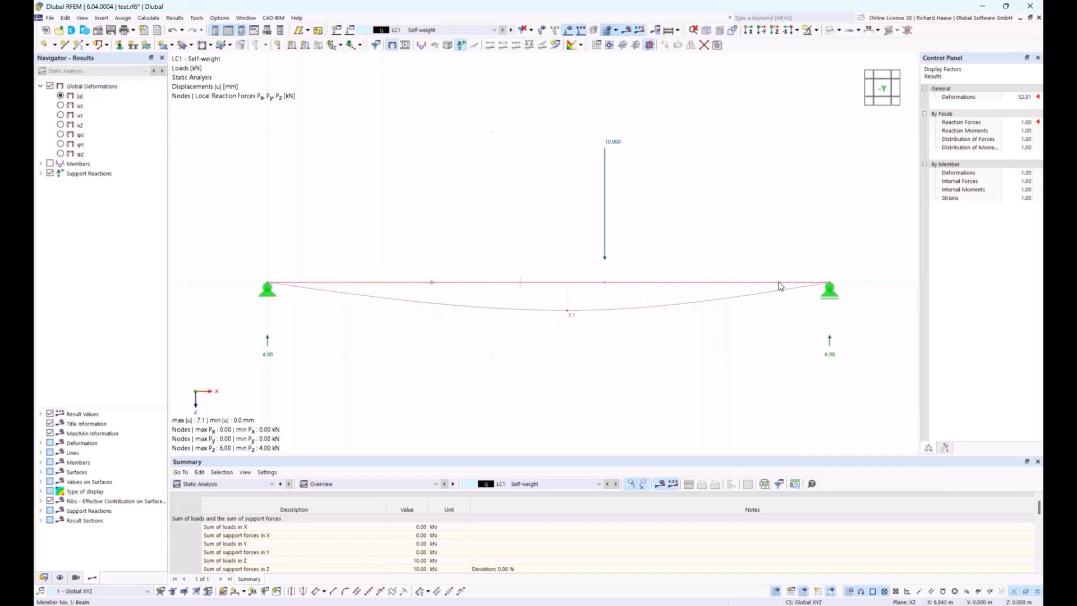
# Step: Look through the deformation display options and turn on All Values for the member results
pyautogui.click(42, 443)
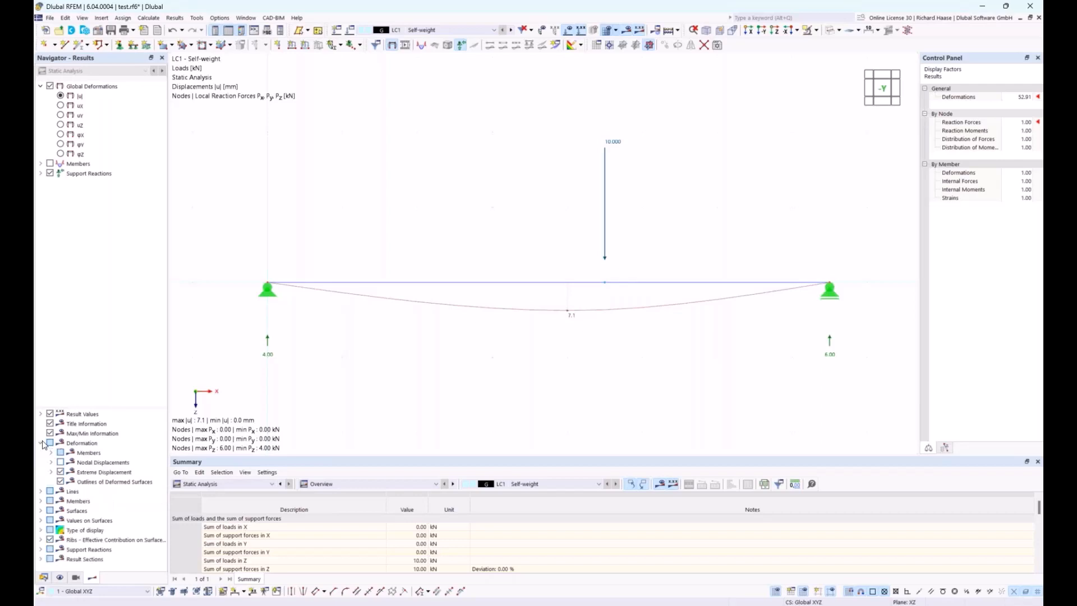
pyautogui.click(51, 453)
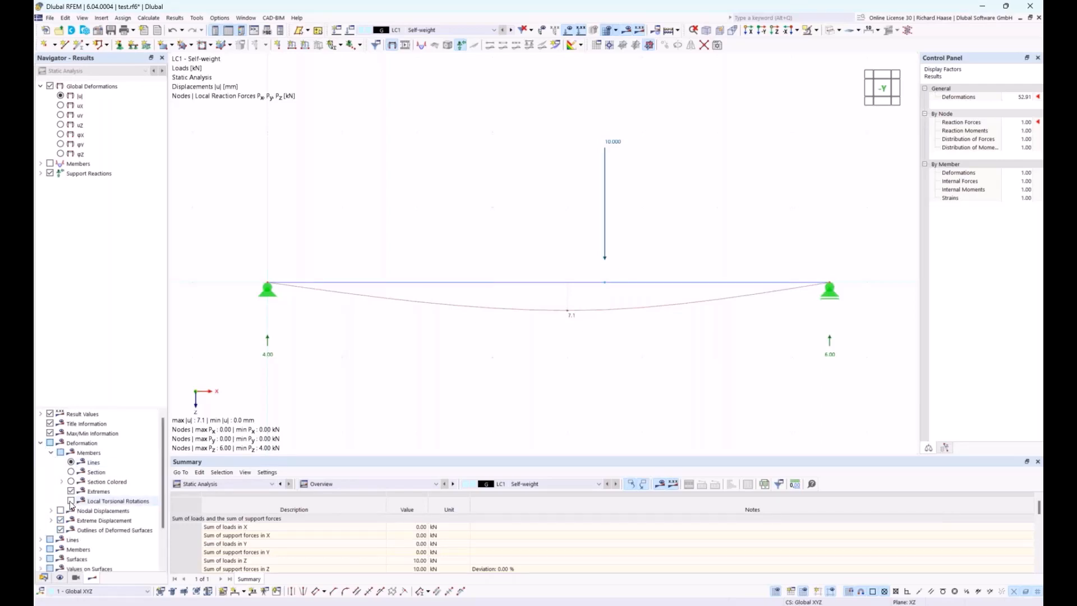
pyautogui.click(51, 453)
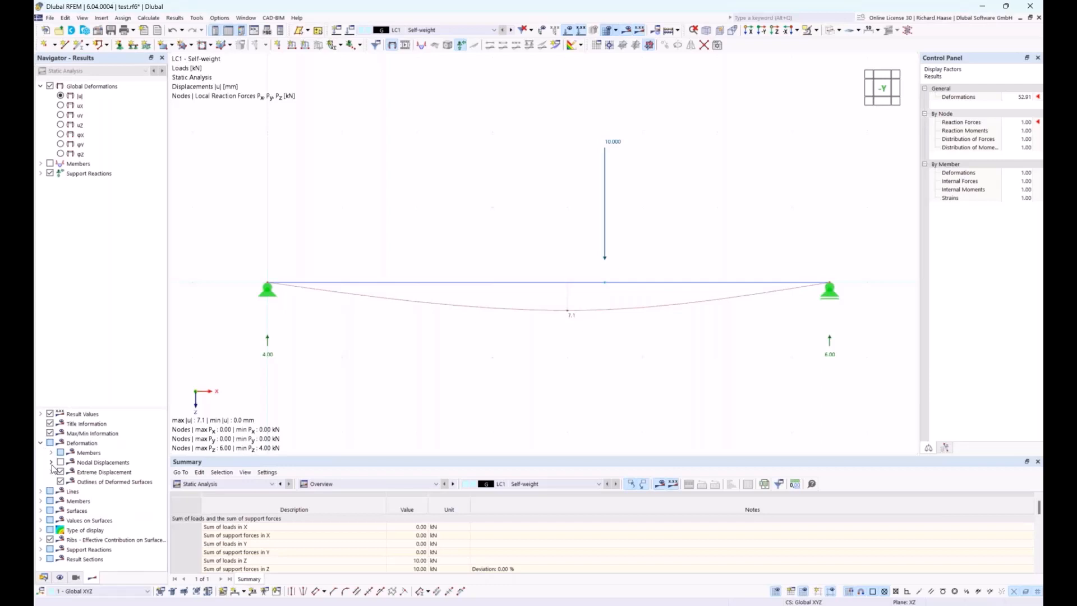
pyautogui.click(40, 501)
pyautogui.scroll(-1, 90, 487)
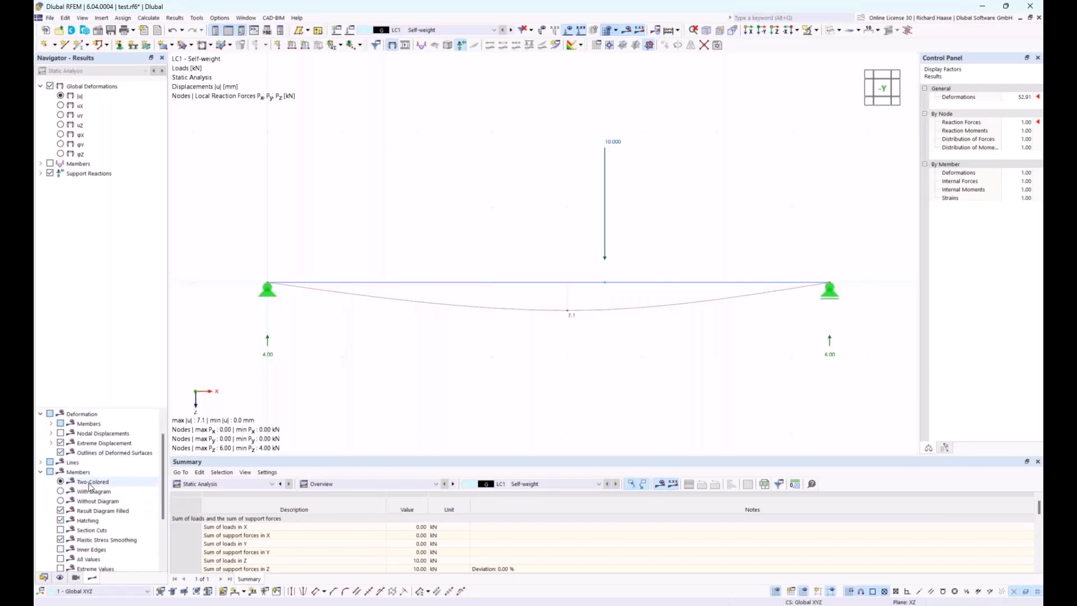
pyautogui.scroll(-1, 90, 486)
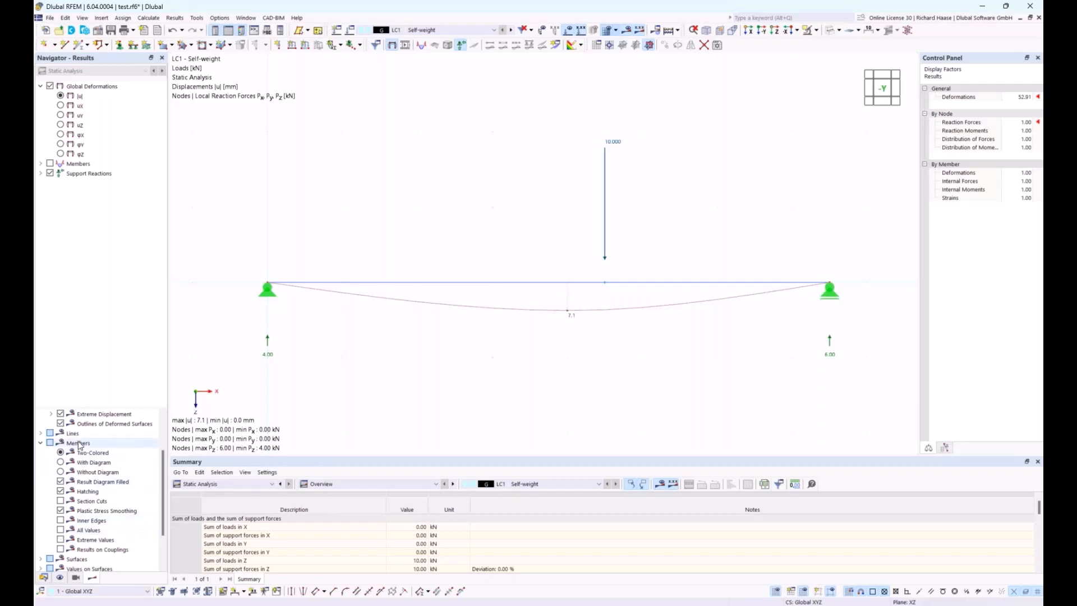
pyautogui.click(61, 531)
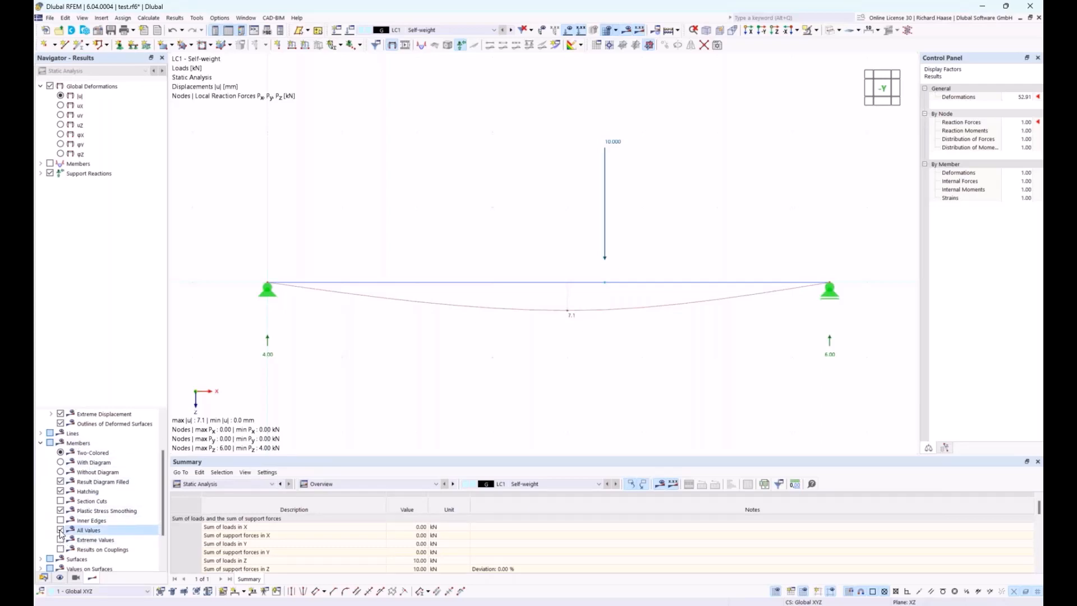
pyautogui.scroll(2, 90, 492)
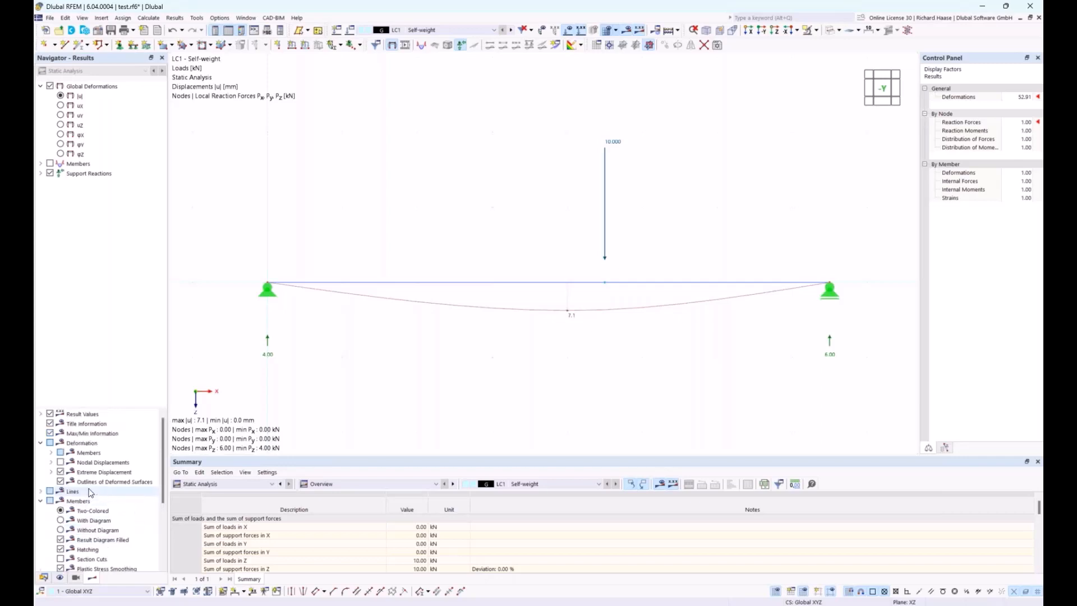
# Step: Display the bending moment My as the members' internal force
pyautogui.click(41, 163)
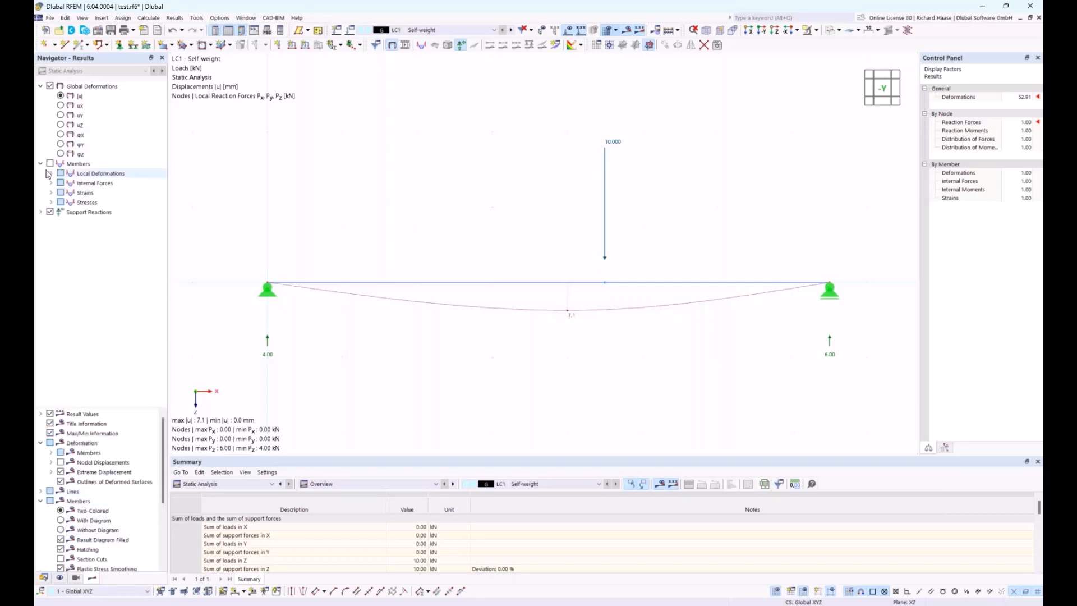
pyautogui.click(51, 183)
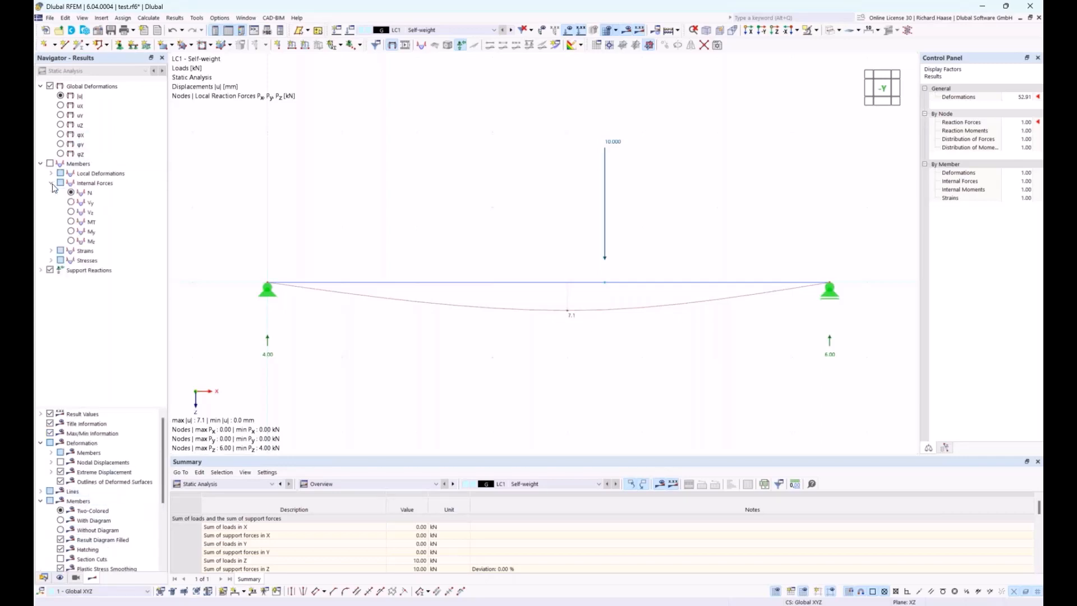
pyautogui.click(71, 231)
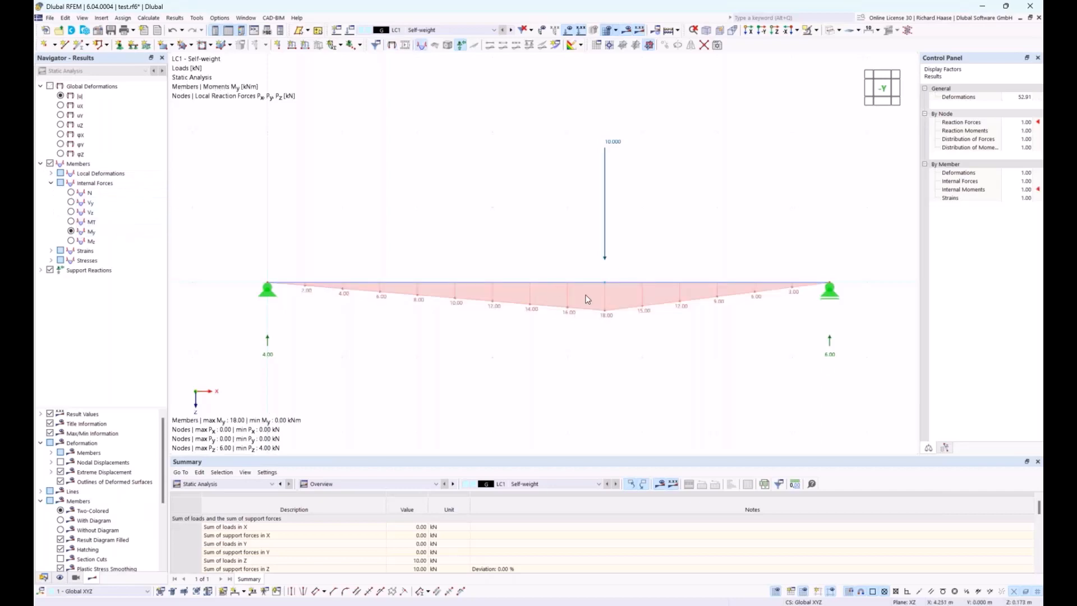
# Step: Compare the moment diagram with and without All Values, leaving that option off for members
pyautogui.scroll(-2, 107, 494)
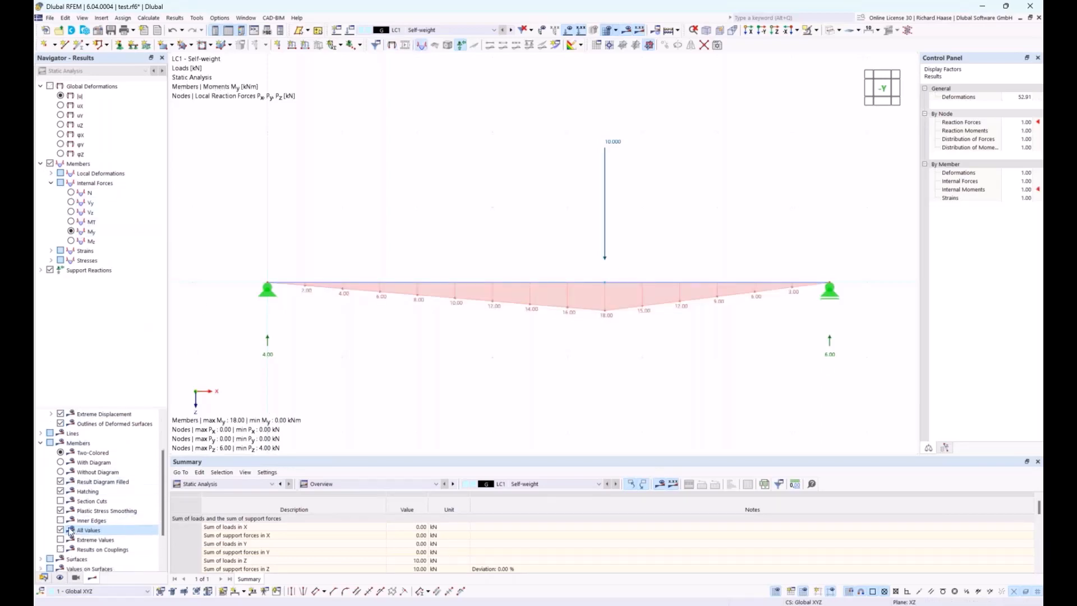
pyautogui.click(60, 531)
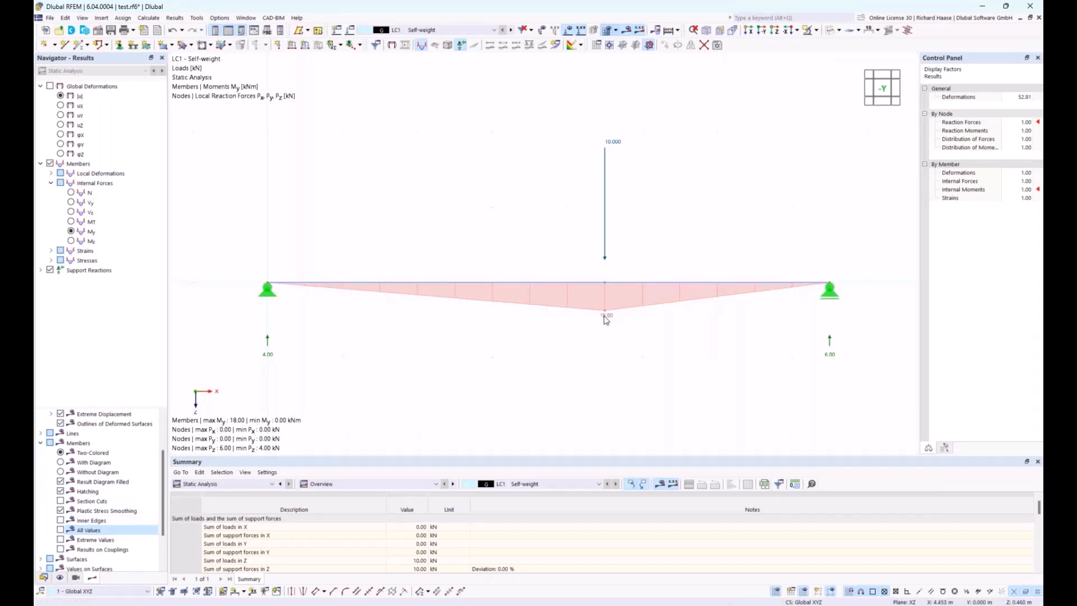
pyautogui.click(61, 530)
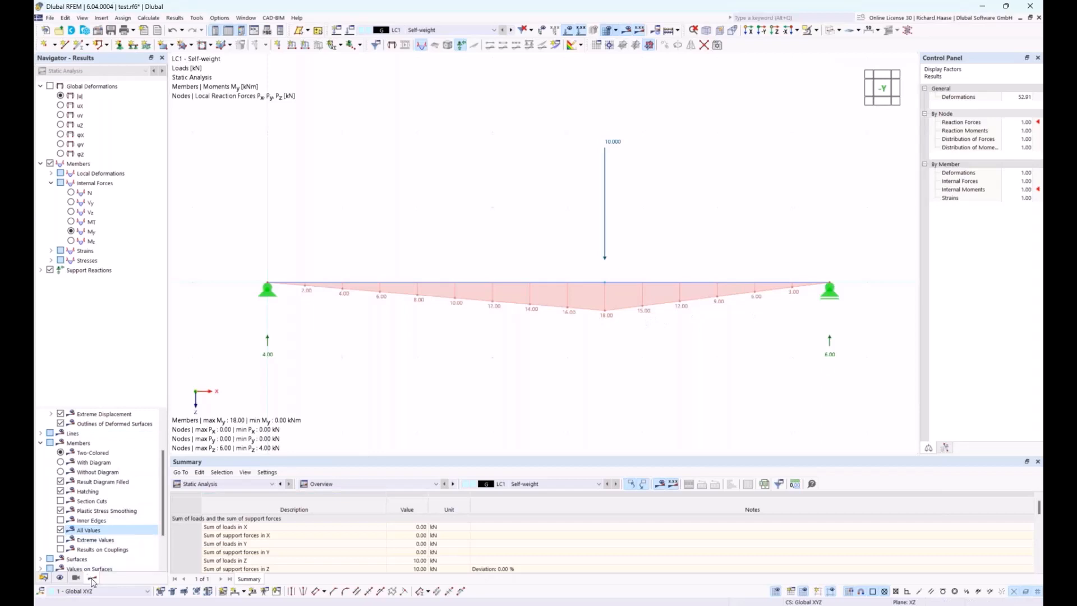
pyautogui.click(61, 530)
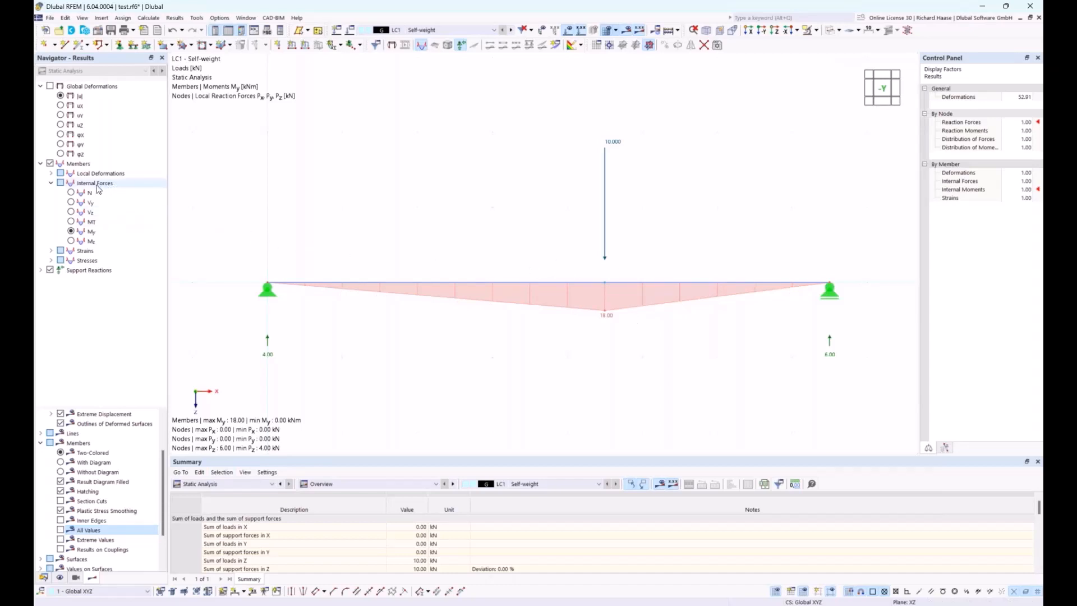
# Step: Display the shear force Vz on the members and briefly show the resultant of the support reactions
pyautogui.click(72, 212)
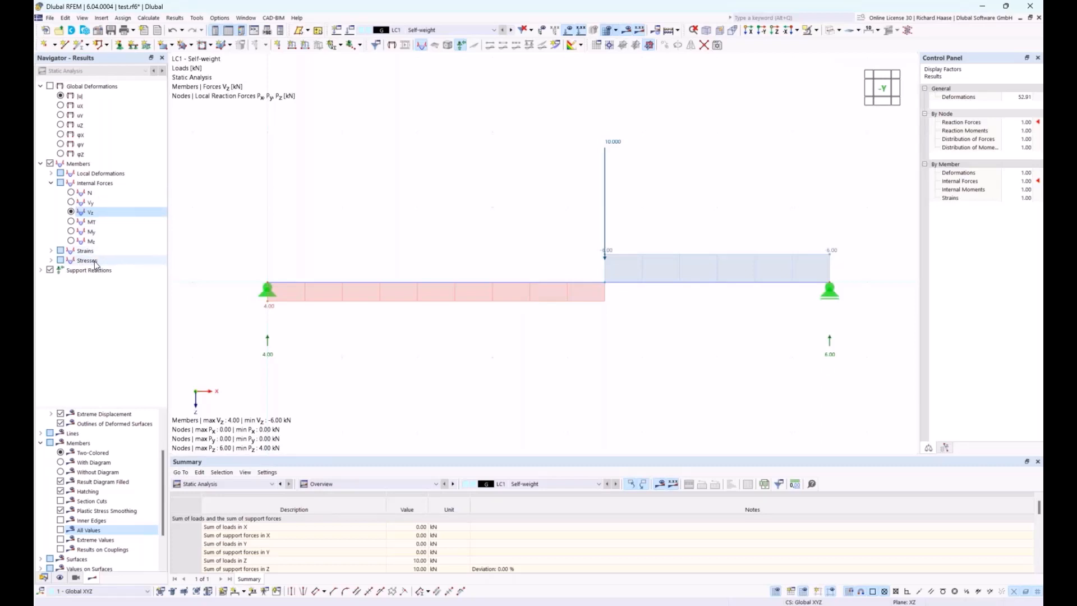
pyautogui.click(41, 270)
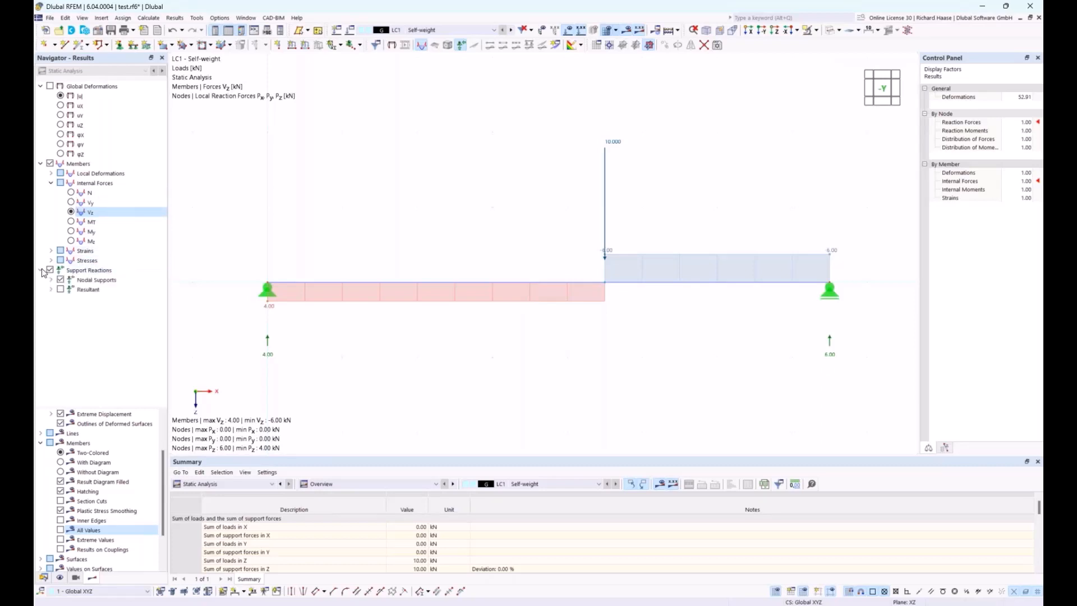
pyautogui.click(62, 293)
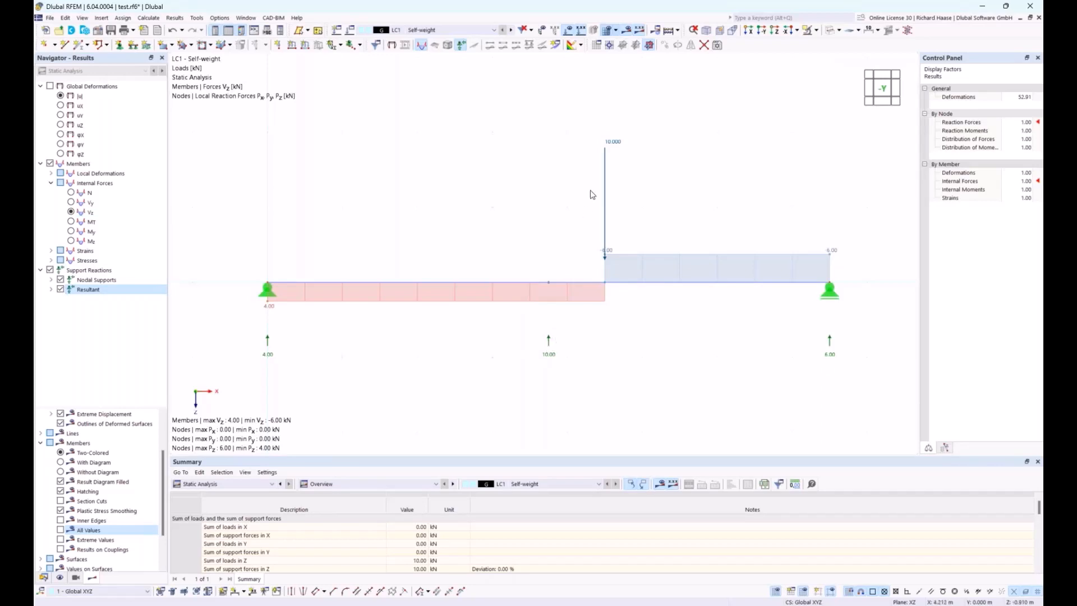
pyautogui.click(60, 289)
pyautogui.click(50, 18)
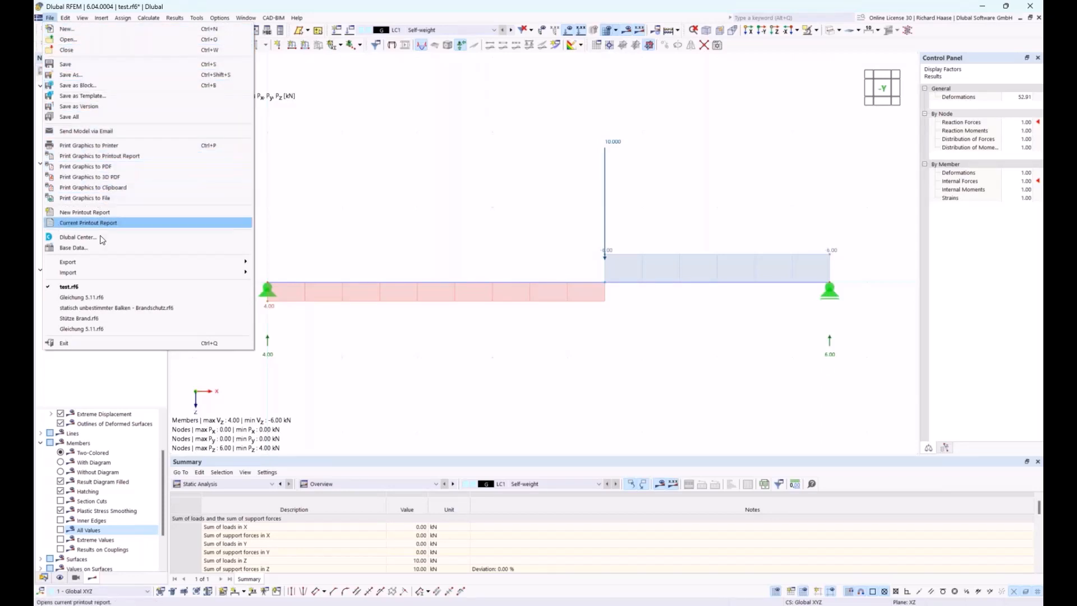
pyautogui.moveTo(97, 273)
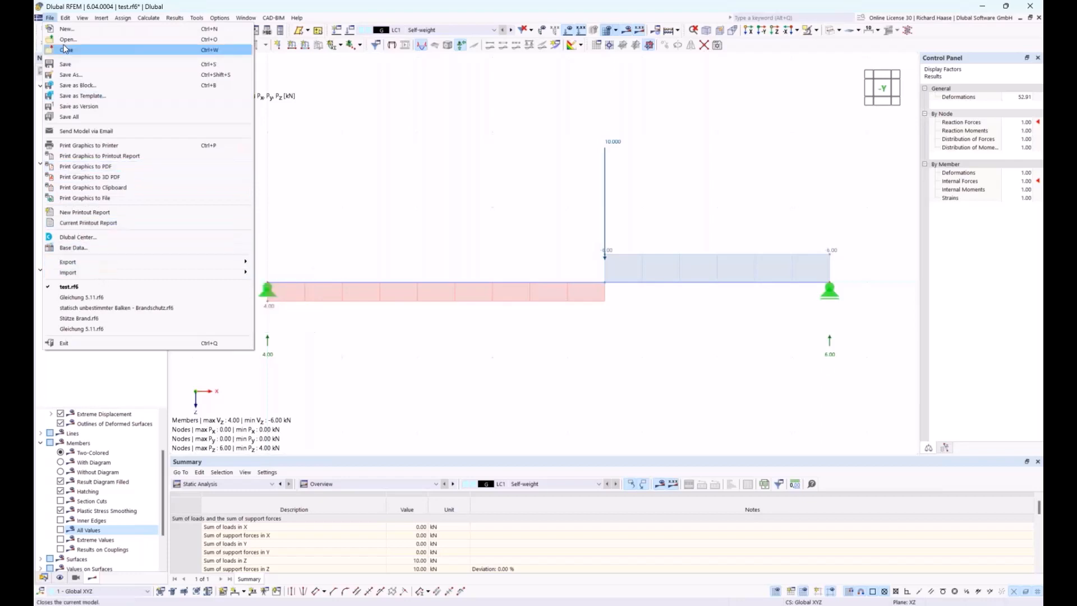
pyautogui.moveTo(66, 20)
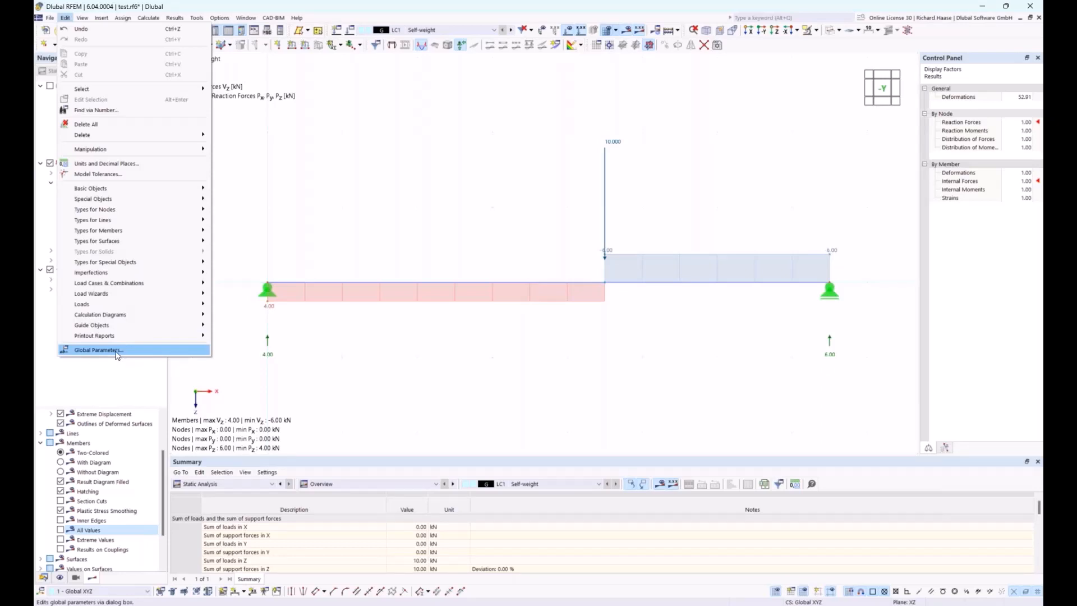
pyautogui.click(65, 18)
# Step: Hide the results table and show it again
pyautogui.click(82, 17)
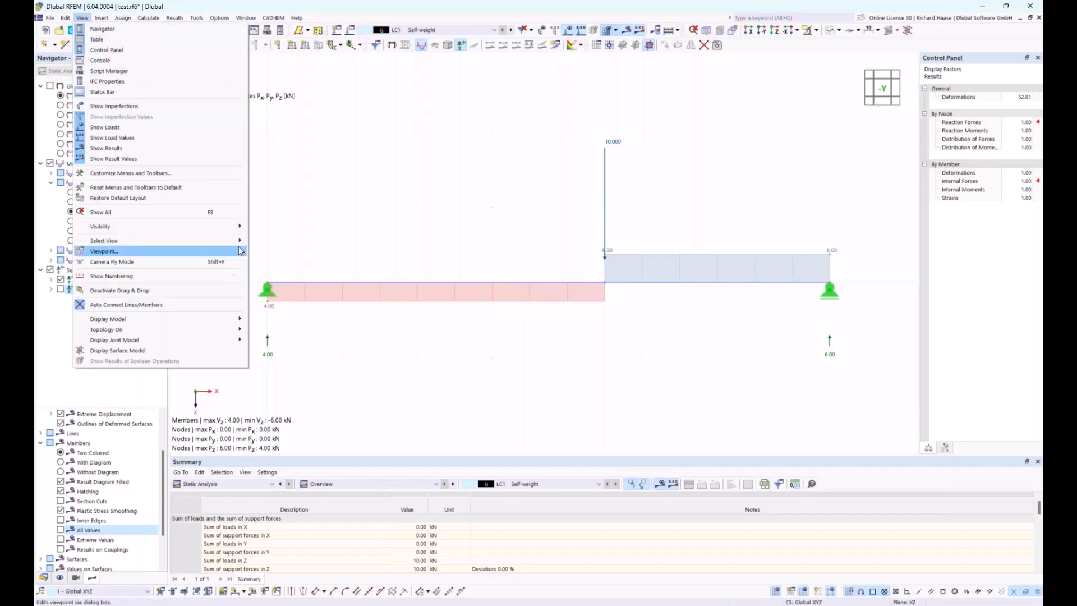
pyautogui.click(94, 40)
pyautogui.click(82, 17)
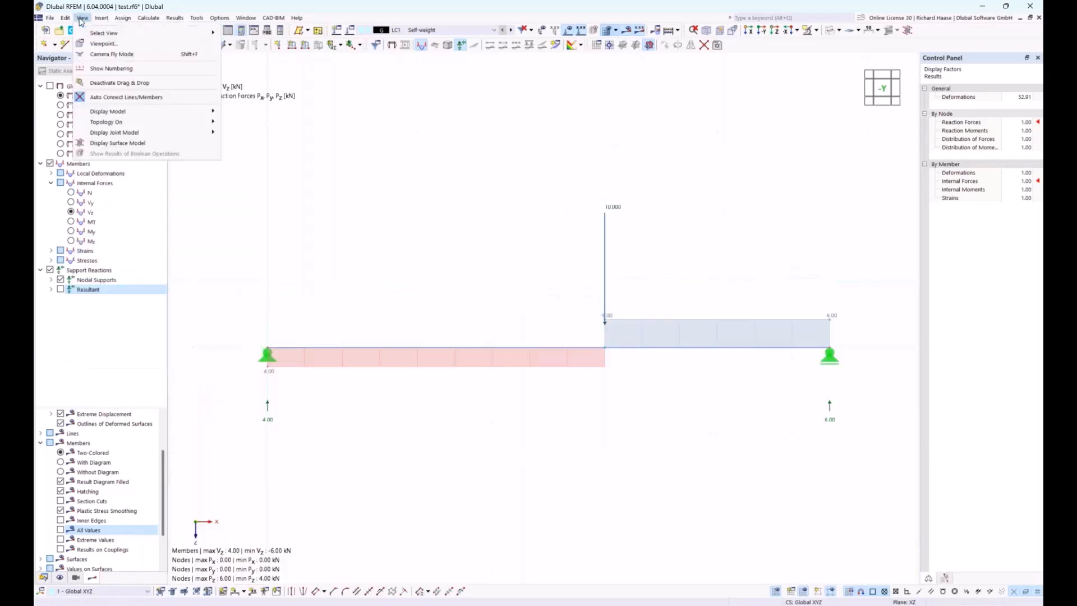
pyautogui.click(94, 41)
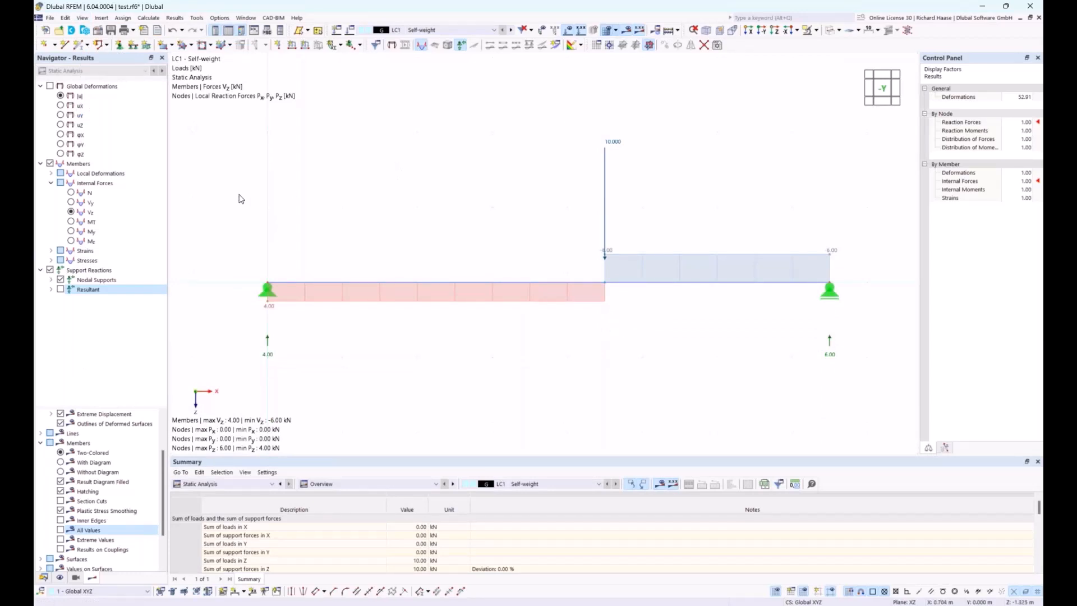
# Step: Close the navigator and bring it back by restoring the default layout
pyautogui.click(162, 58)
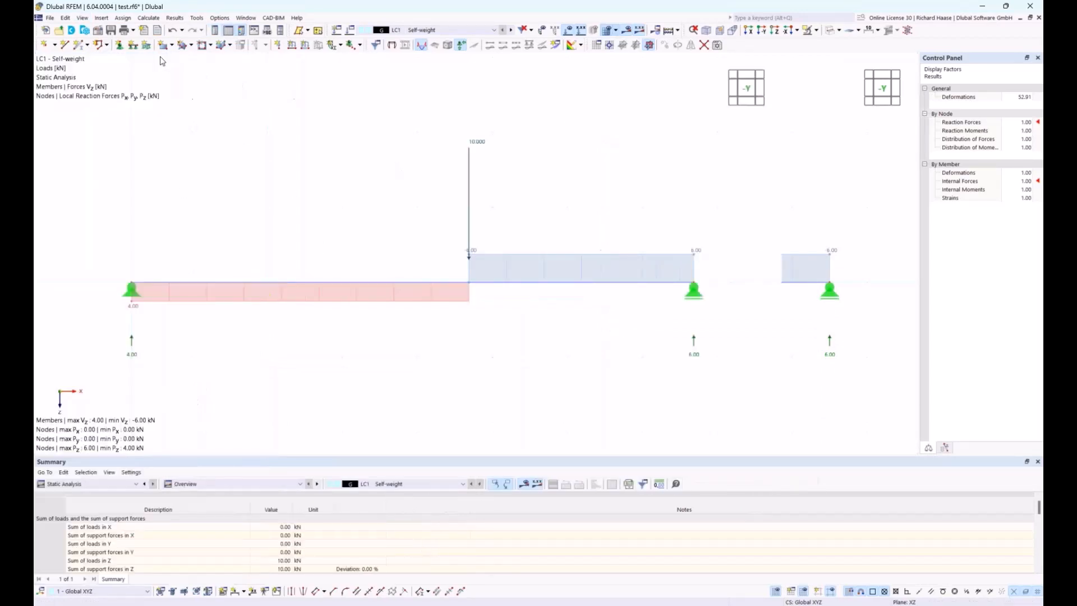
pyautogui.click(83, 18)
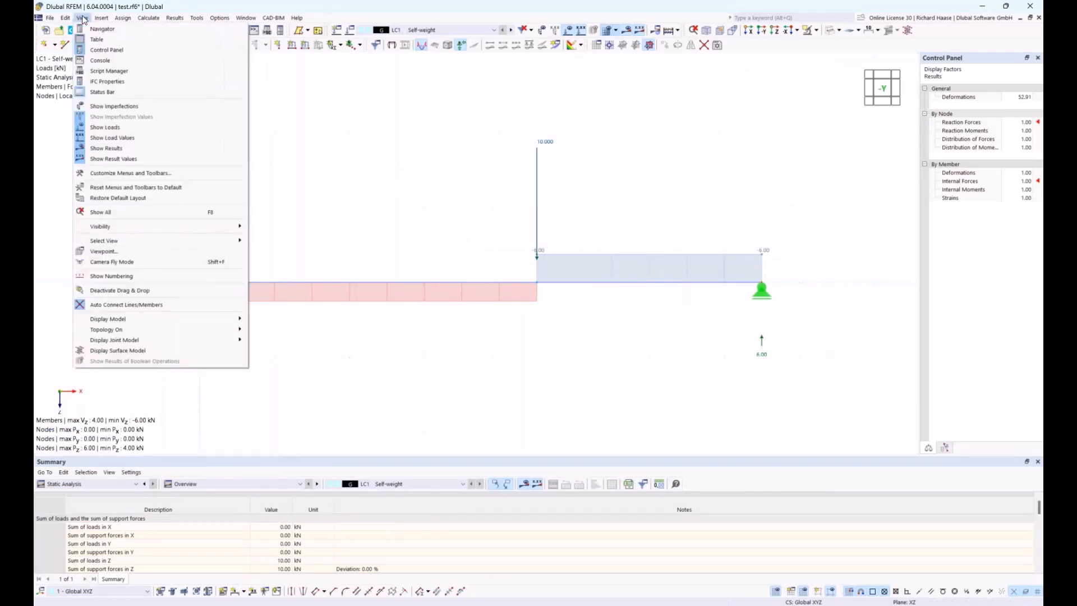
pyautogui.click(119, 192)
pyautogui.click(581, 354)
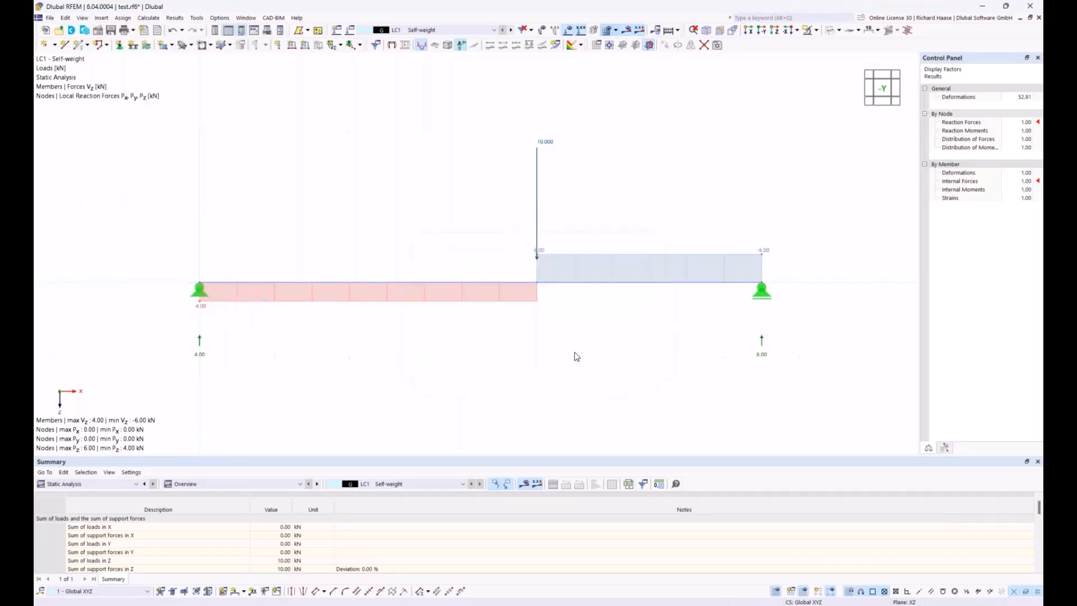
pyautogui.click(82, 17)
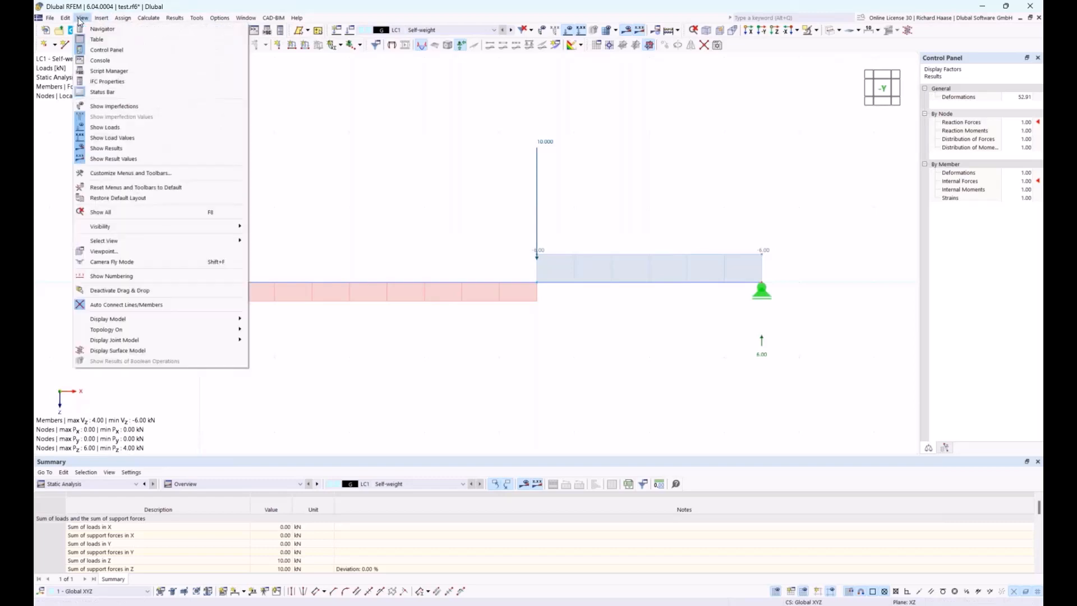
pyautogui.click(150, 199)
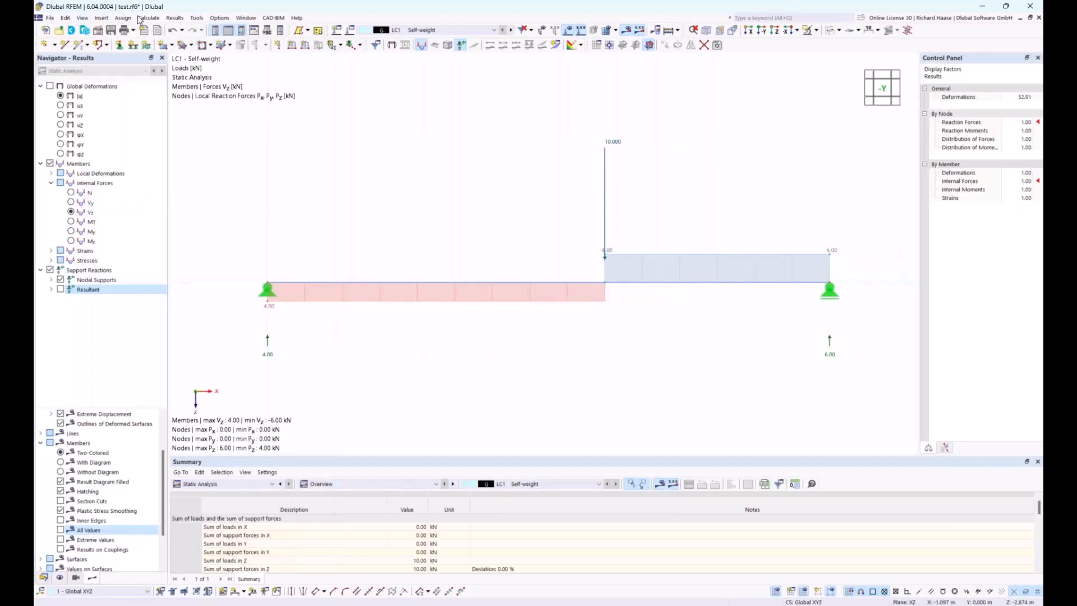
pyautogui.click(87, 20)
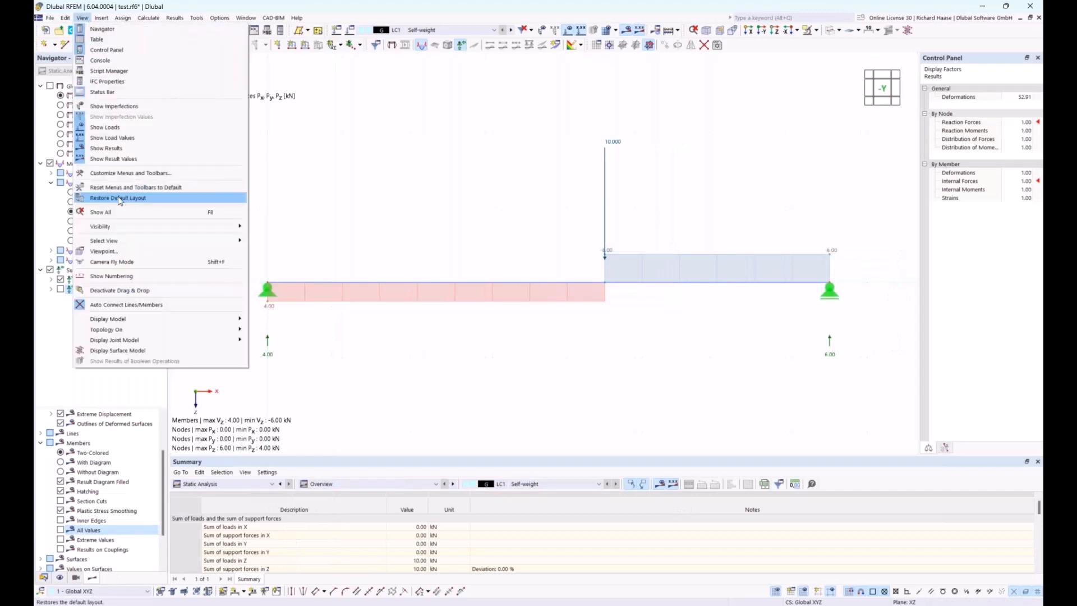
pyautogui.click(345, 184)
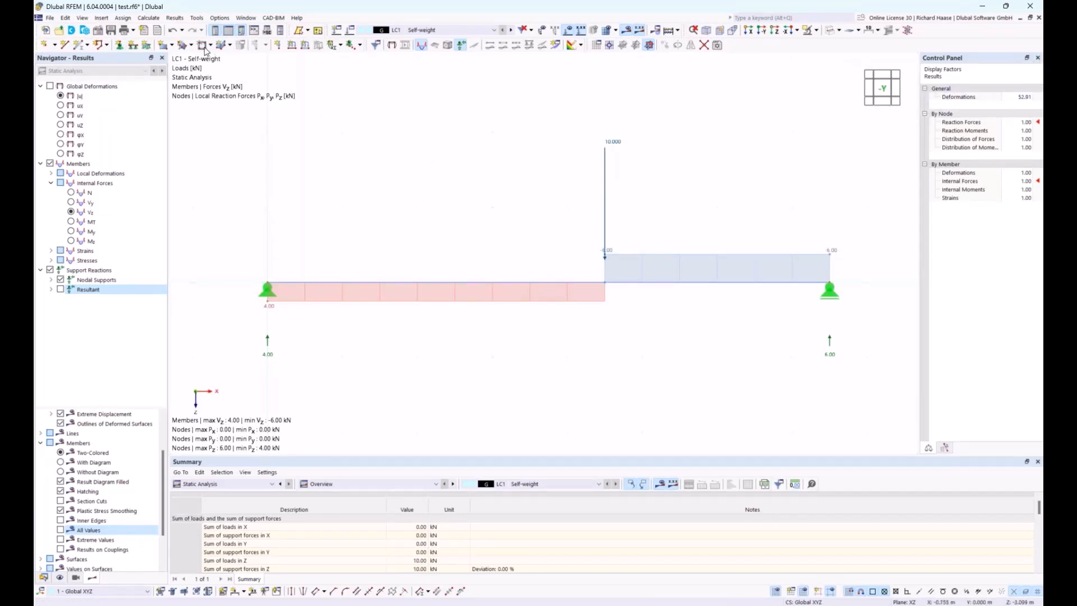
pyautogui.click(122, 18)
pyautogui.moveTo(103, 21)
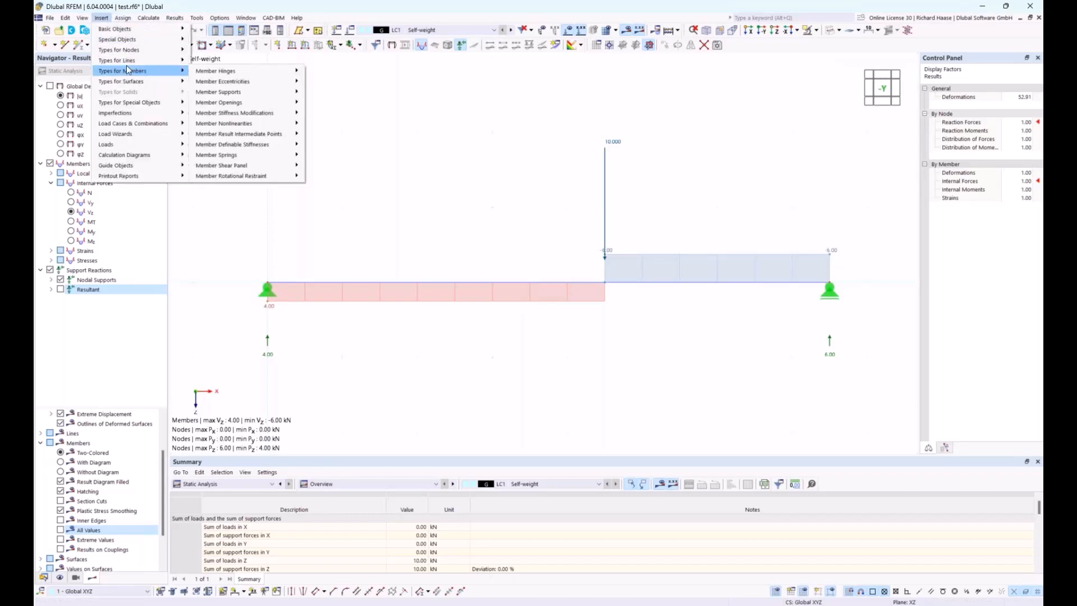
pyautogui.moveTo(129, 62)
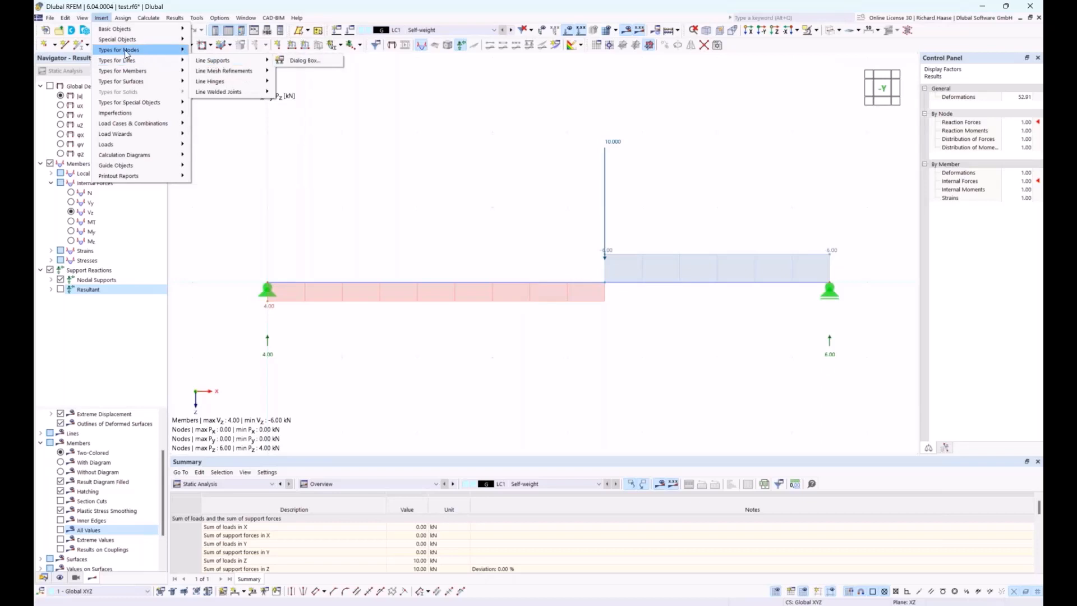
pyautogui.moveTo(213, 52)
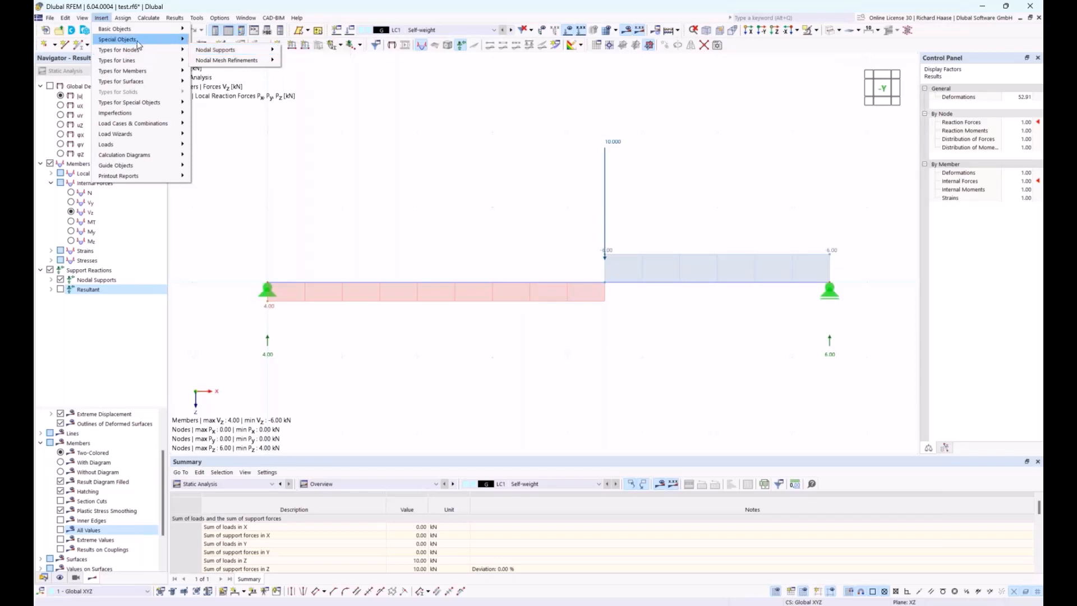
pyautogui.click(102, 18)
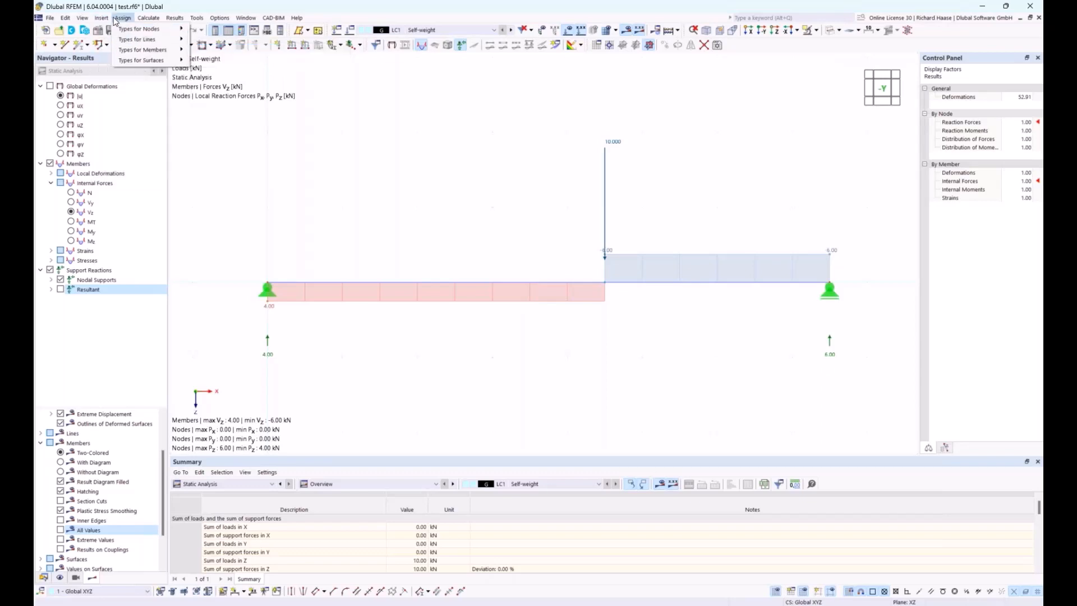
pyautogui.click(121, 18)
pyautogui.click(149, 19)
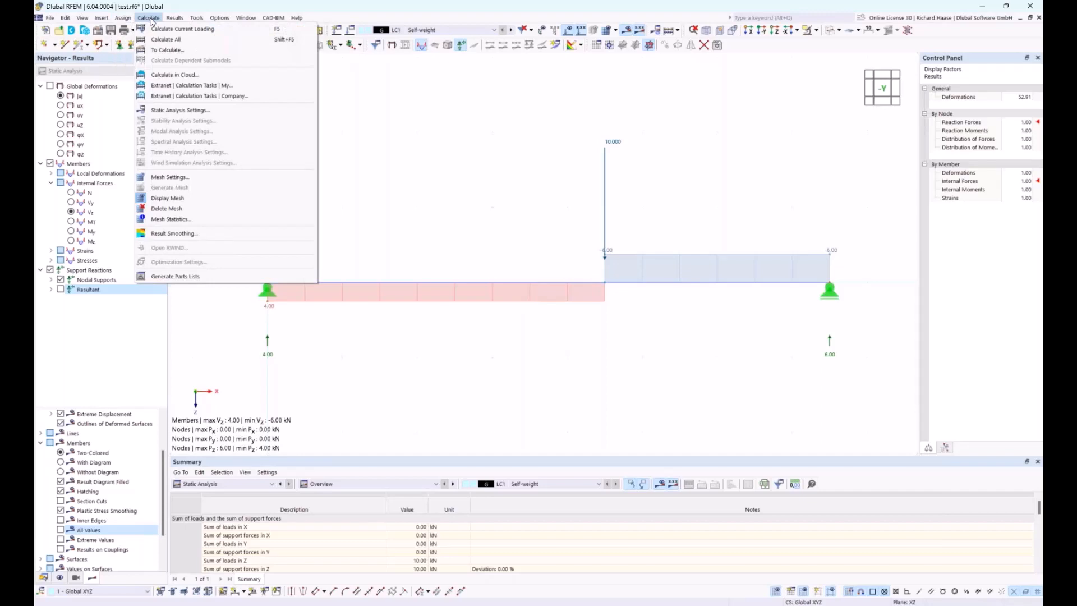
pyautogui.click(151, 18)
pyautogui.click(175, 18)
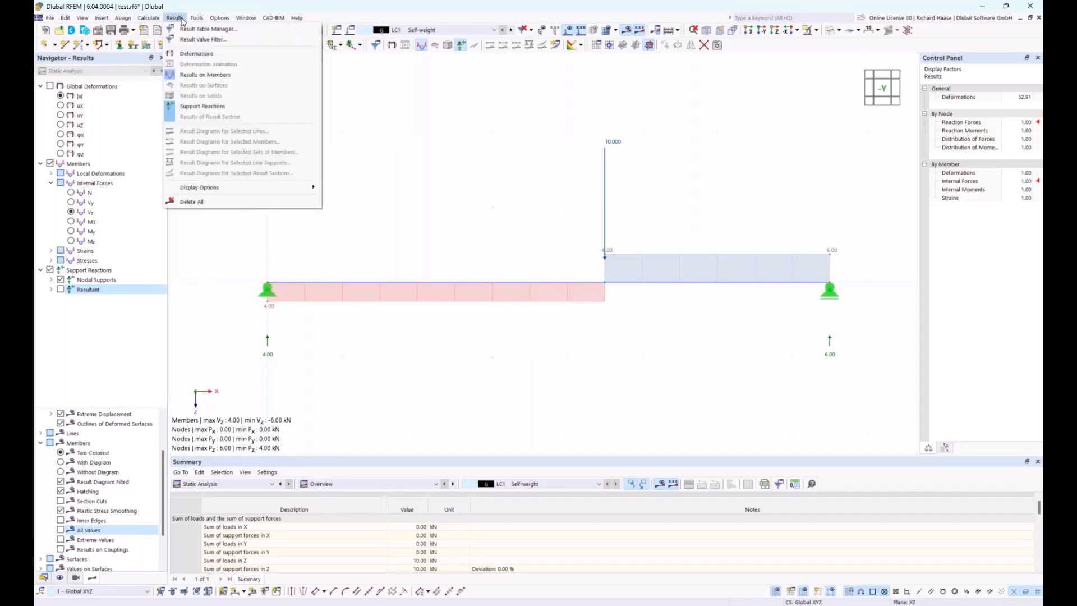
pyautogui.click(182, 20)
pyautogui.click(198, 19)
# Step: Load the dark background scheme in the display properties and apply it to the model view
pyautogui.moveTo(212, 20)
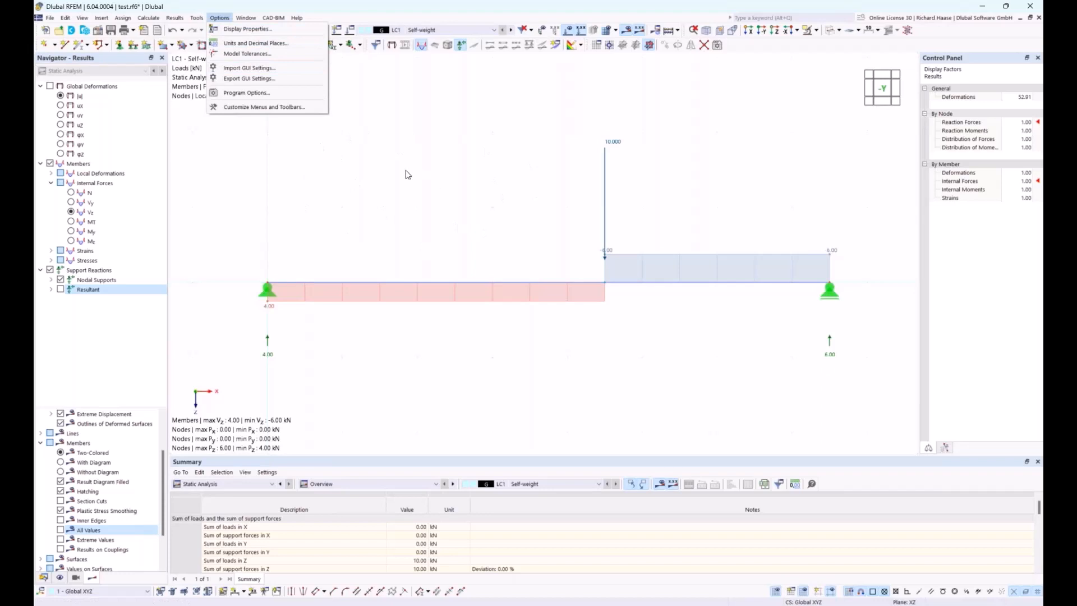
pyautogui.click(232, 29)
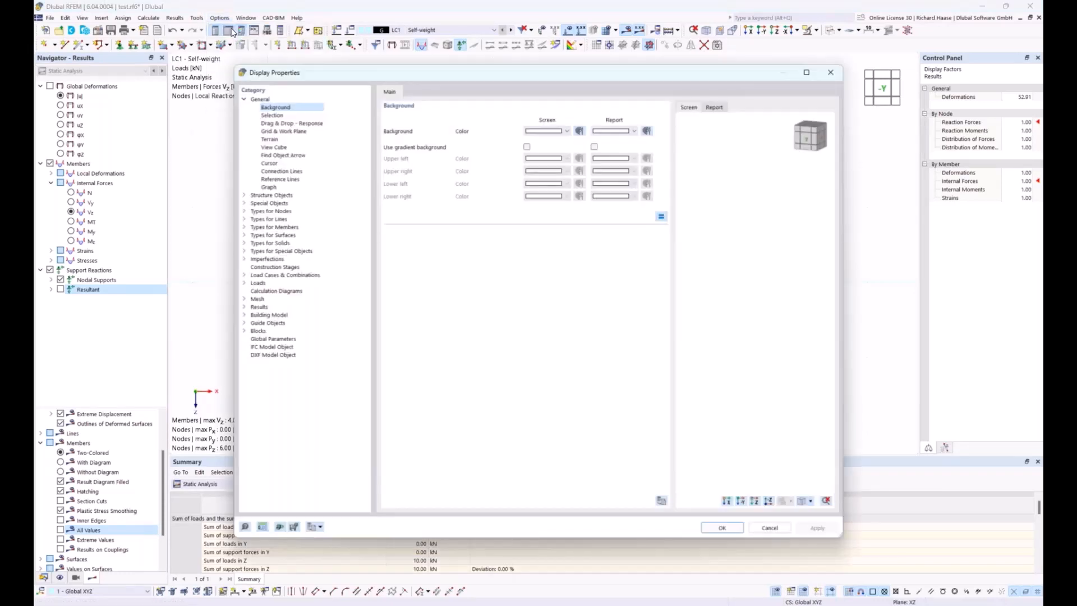
pyautogui.click(313, 527)
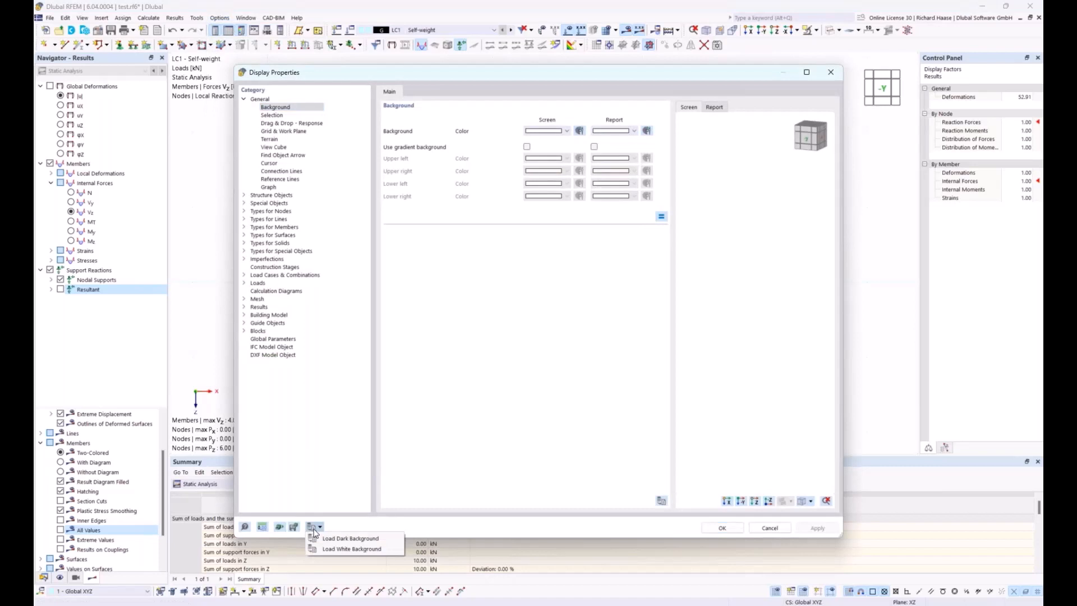
pyautogui.click(349, 539)
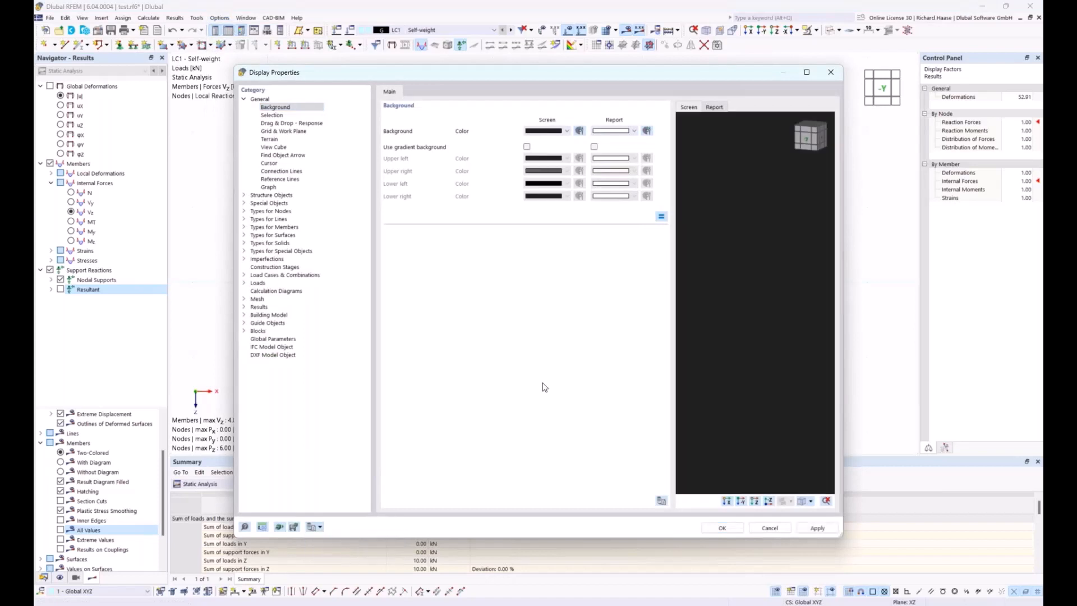
pyautogui.click(722, 529)
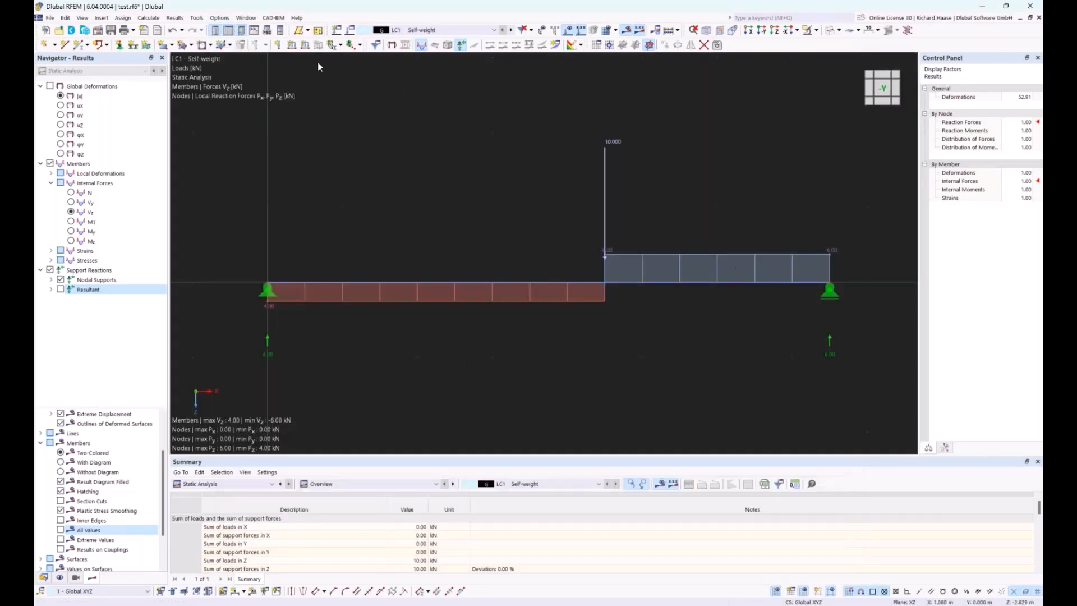
# Step: Restore the model view to the white background scheme through the display properties
pyautogui.click(220, 17)
pyautogui.press('Escape')
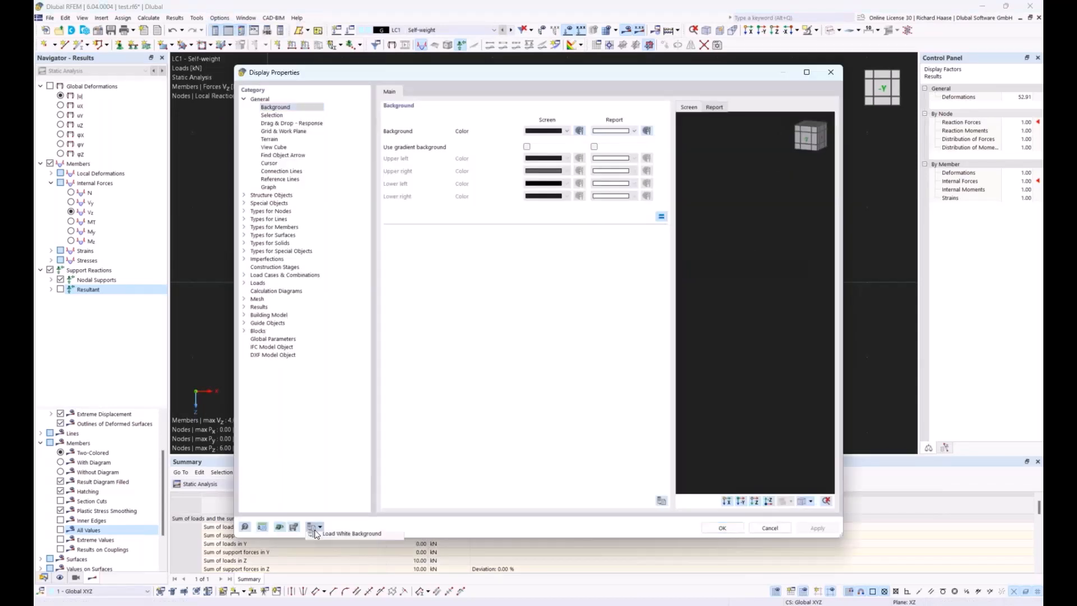
pyautogui.click(313, 528)
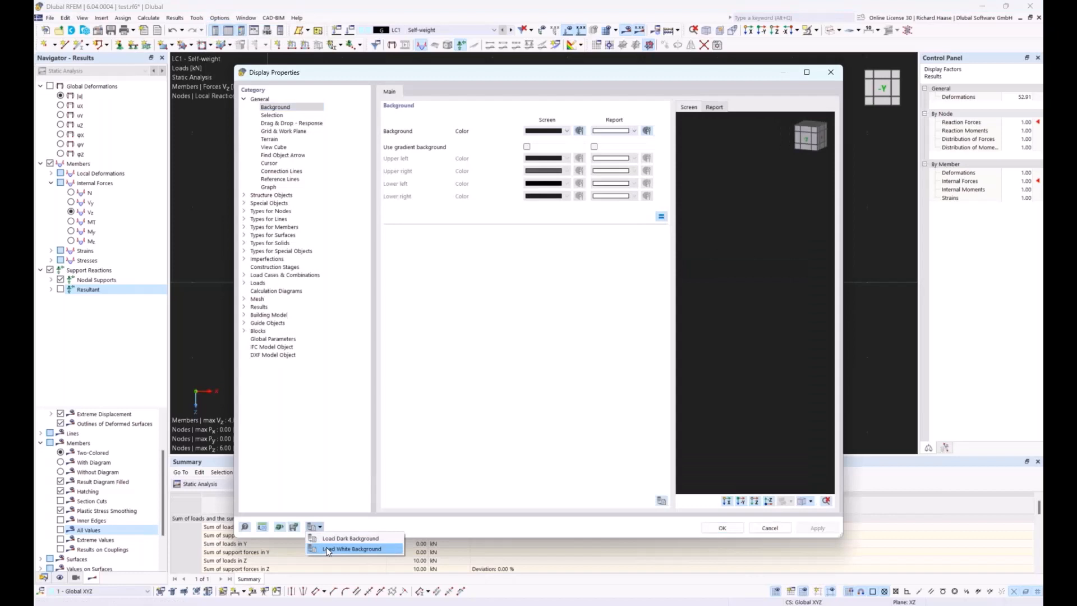
pyautogui.click(325, 549)
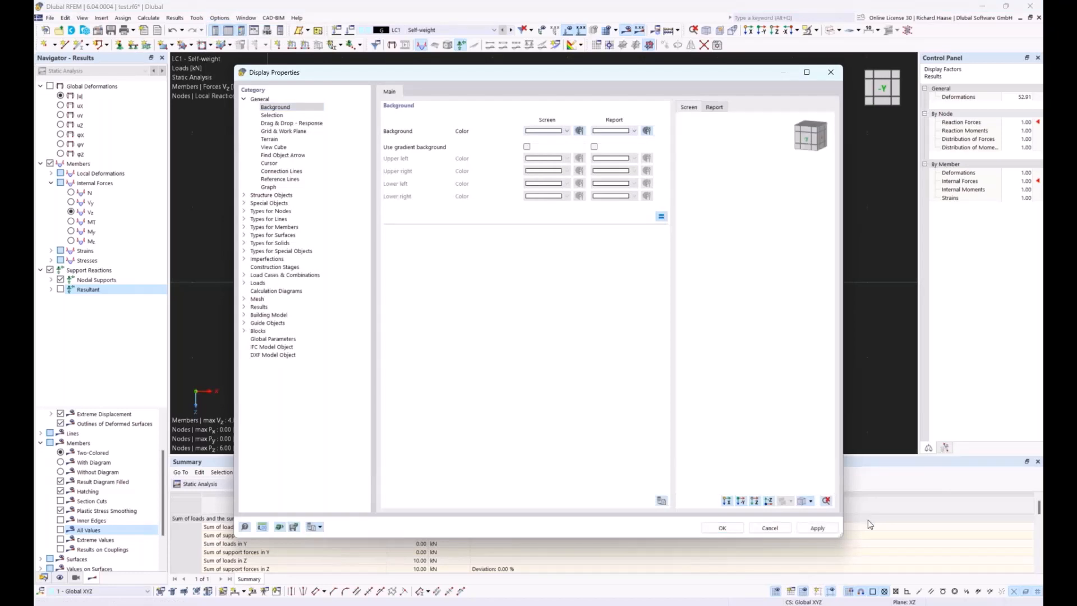
pyautogui.click(728, 530)
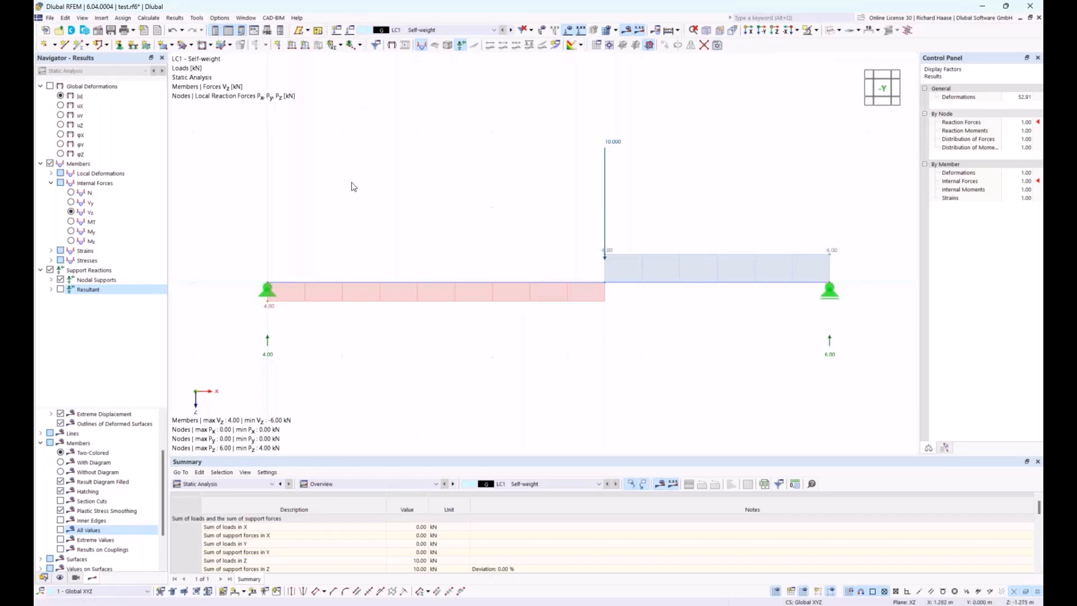
# Step: Search the customizable commands for "global" and add Edit Global Parameters to the toolbar ahead of the result diagram commands
pyautogui.click(83, 18)
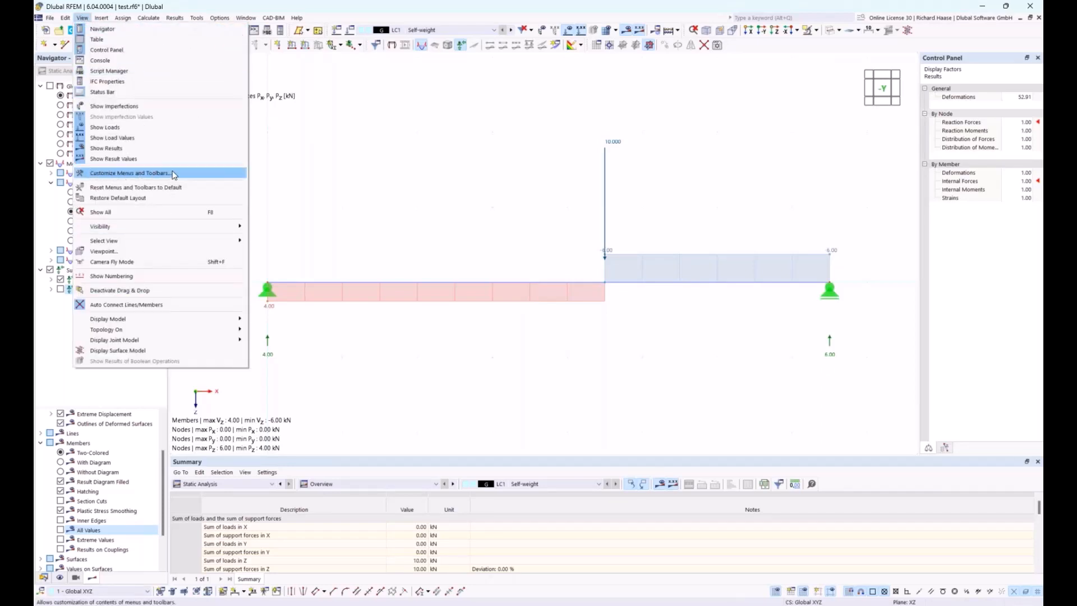
pyautogui.click(136, 175)
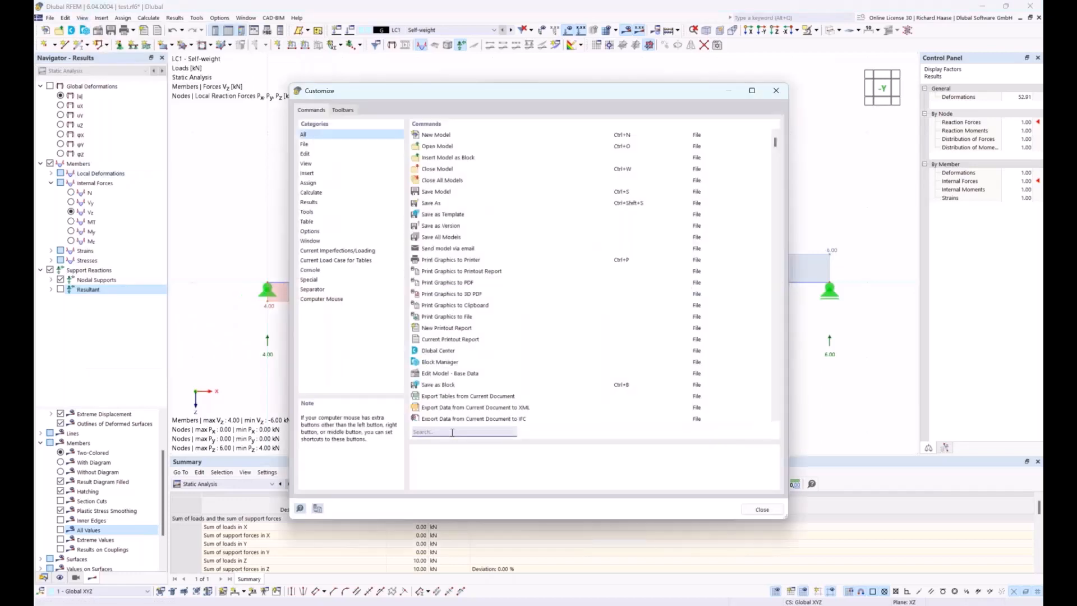
pyautogui.click(452, 433)
pyautogui.write('global')
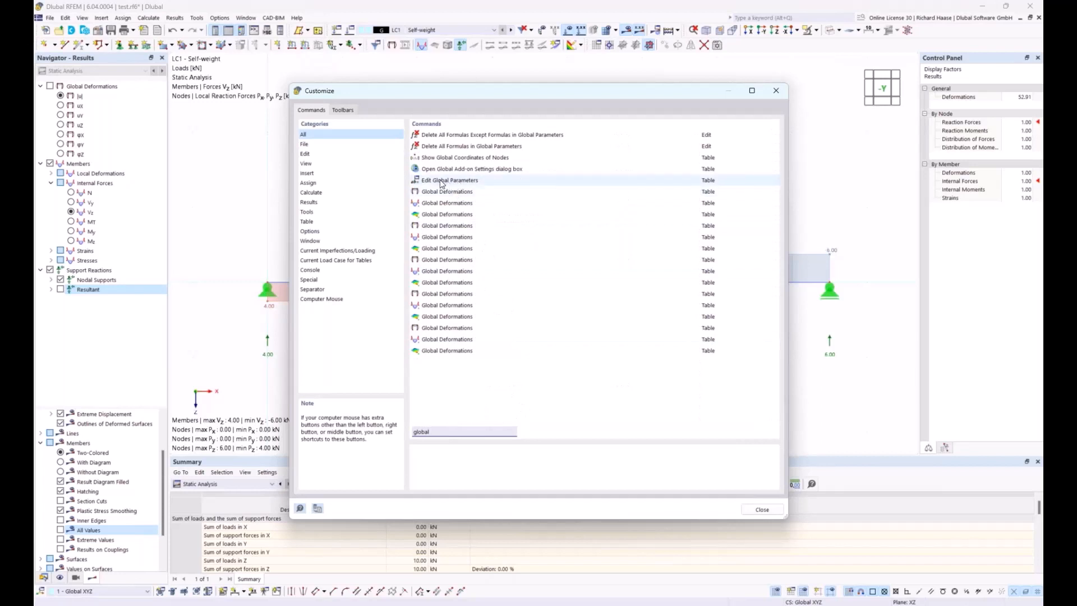
pyautogui.moveTo(437, 179)
pyautogui.mouseDown()
pyautogui.moveTo(481, 190)
pyautogui.moveTo(512, 170)
pyautogui.moveTo(496, 46)
pyautogui.moveTo(487, 46)
pyautogui.mouseUp()
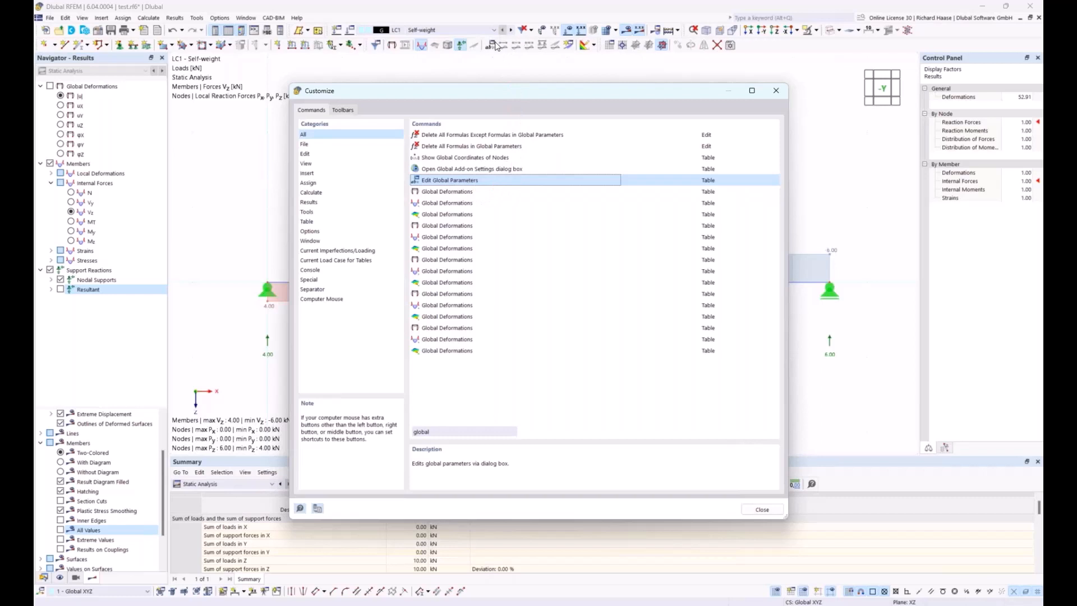
pyautogui.moveTo(448, 431); pyautogui.dragTo(395, 432)
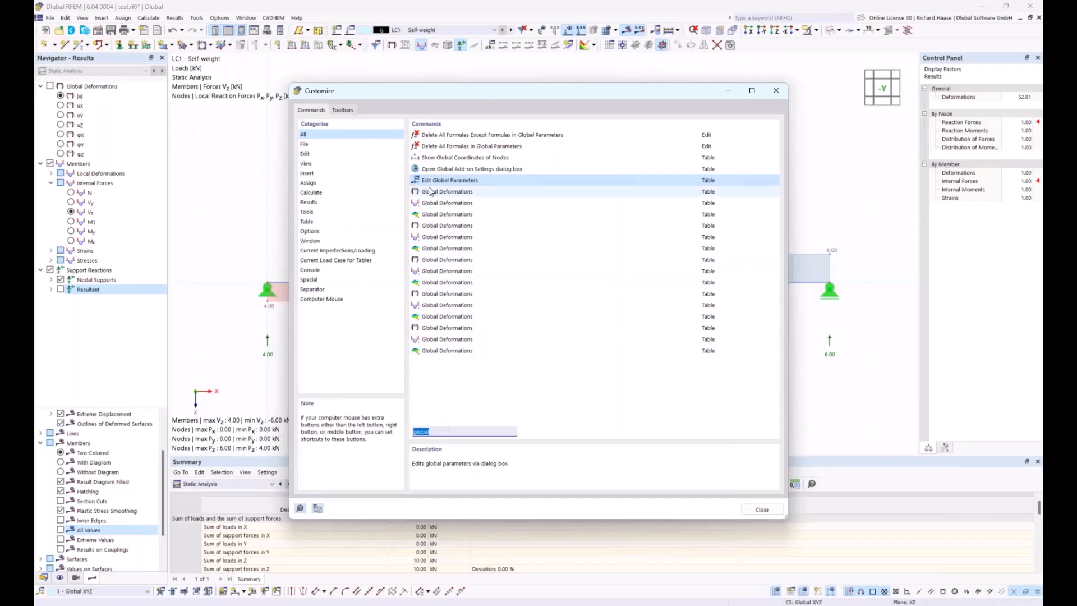
pyautogui.press('BackSpace')
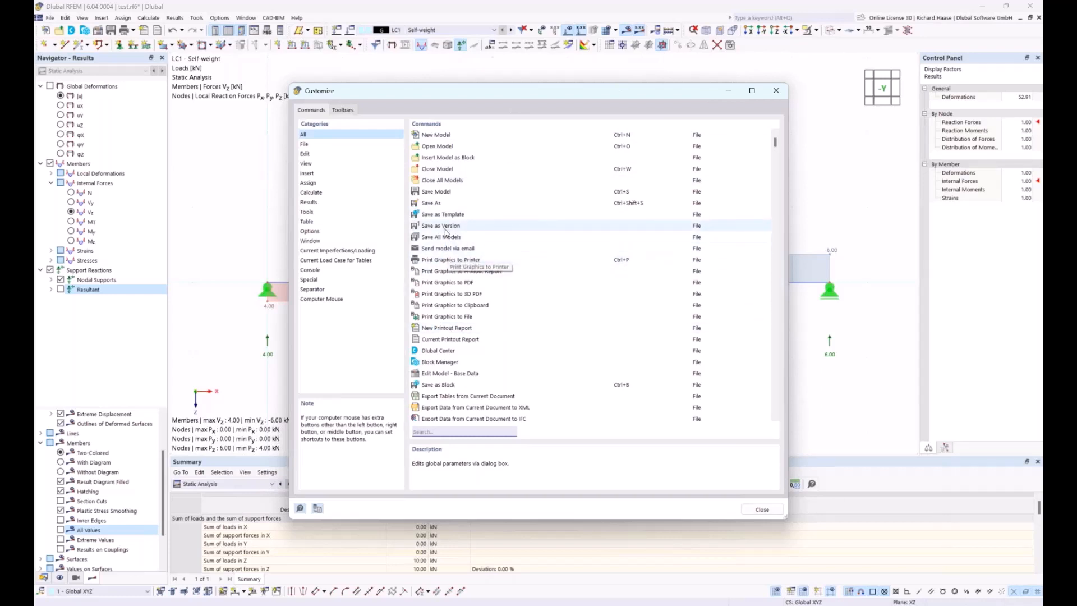
pyautogui.click(776, 91)
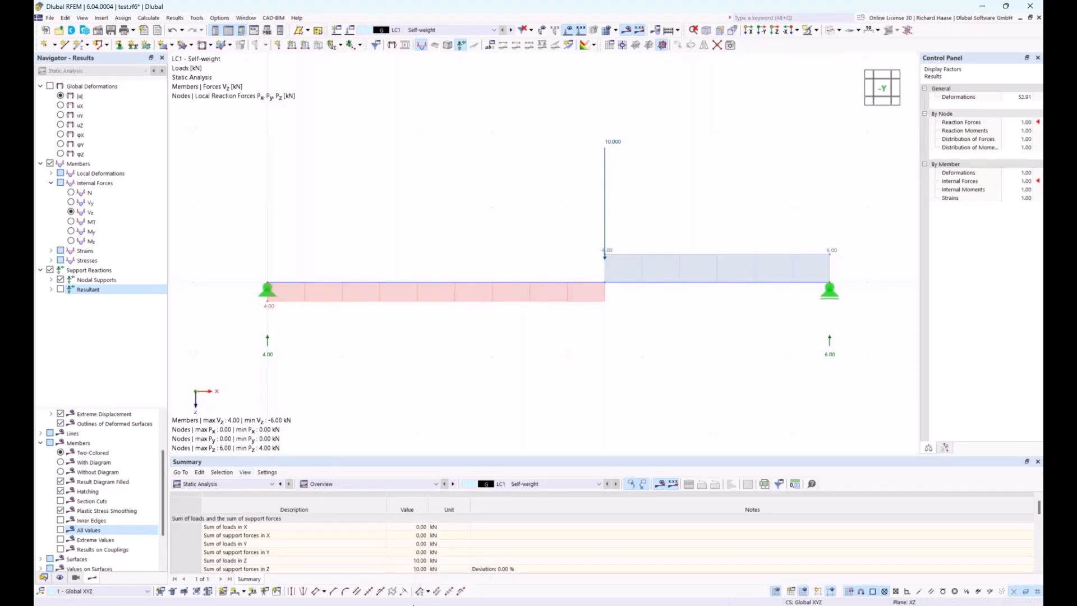
# Step: Switch to the training presentation in Adobe Acrobat Reader, at the slide on the single-span beam with concentrated load
pyautogui.moveTo(424, 603)
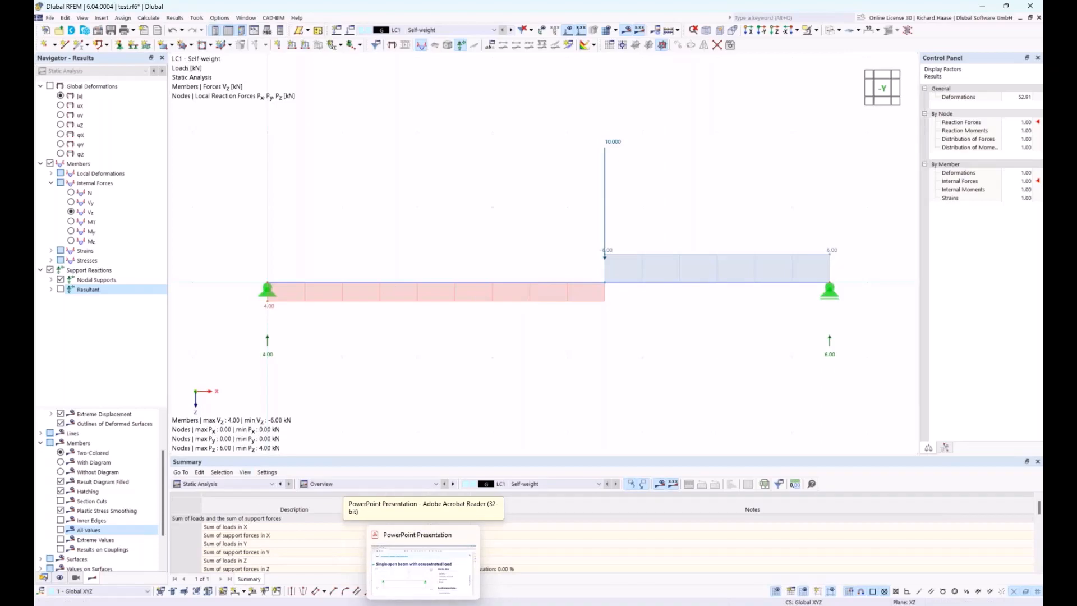
pyautogui.click(423, 567)
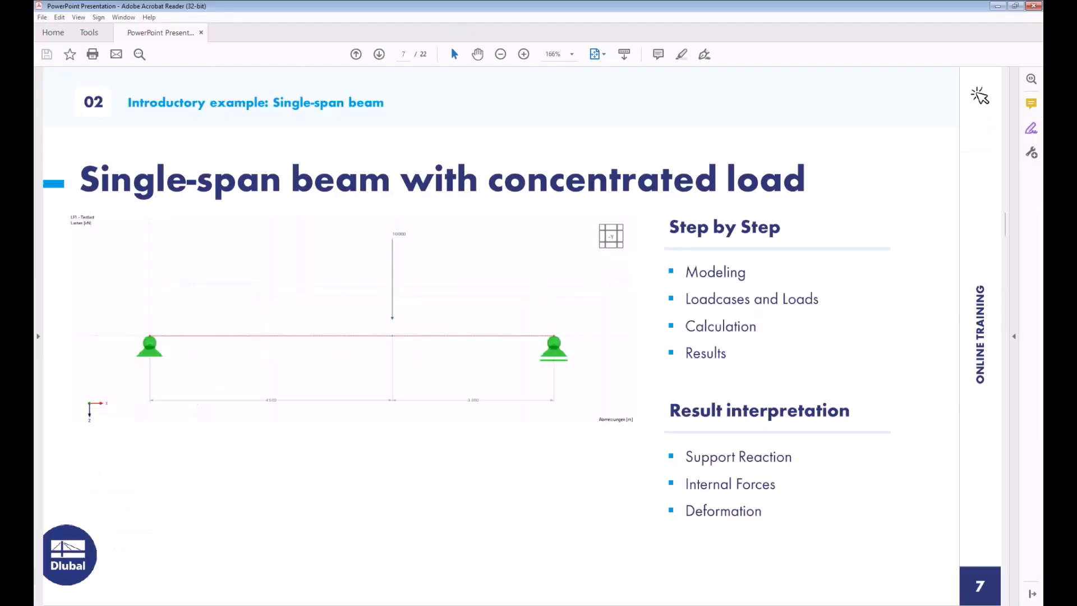
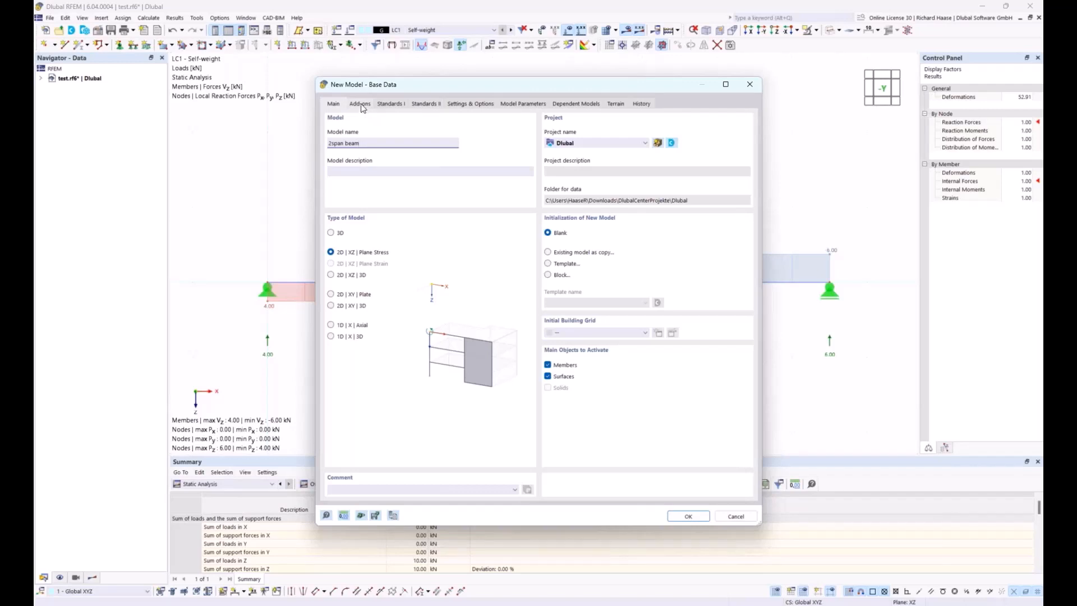
# Step: Review the add-ons and standards of the new 2span beam model and activate the Concrete Design add-on
pyautogui.click(361, 104)
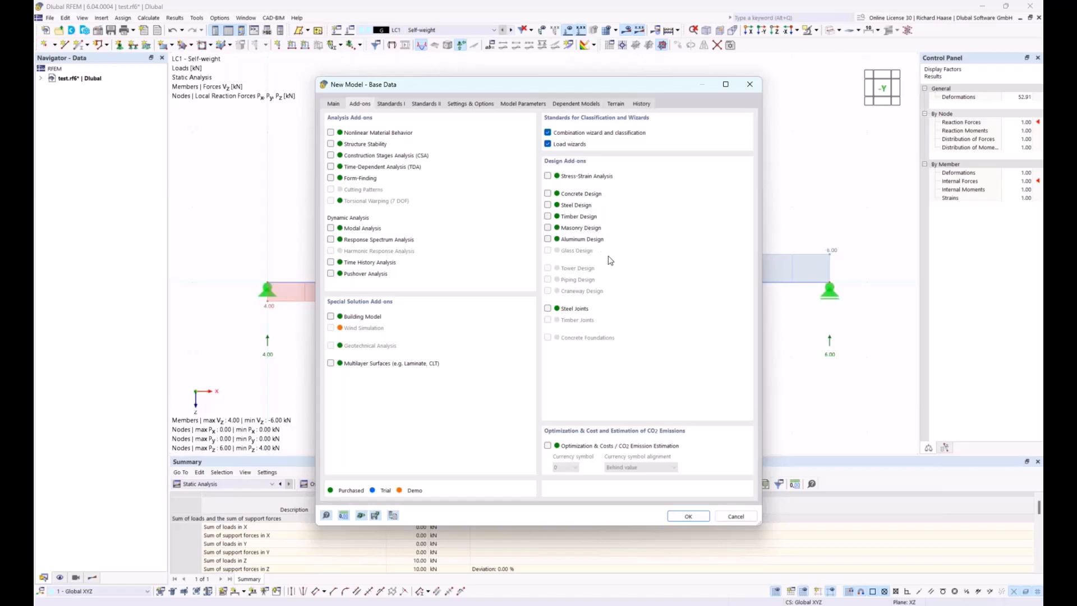
pyautogui.click(391, 104)
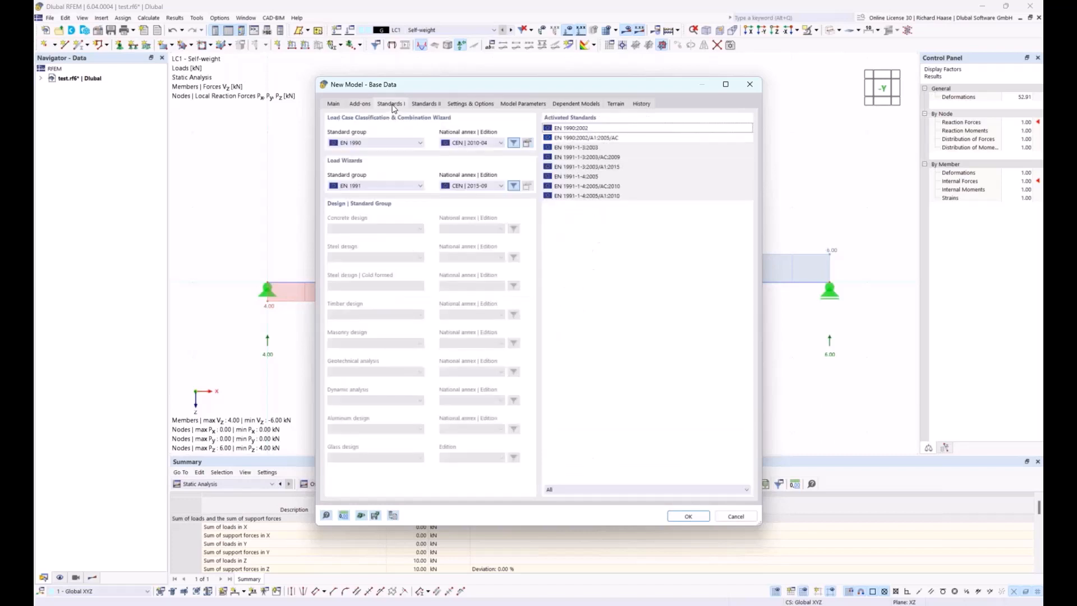
pyautogui.click(360, 104)
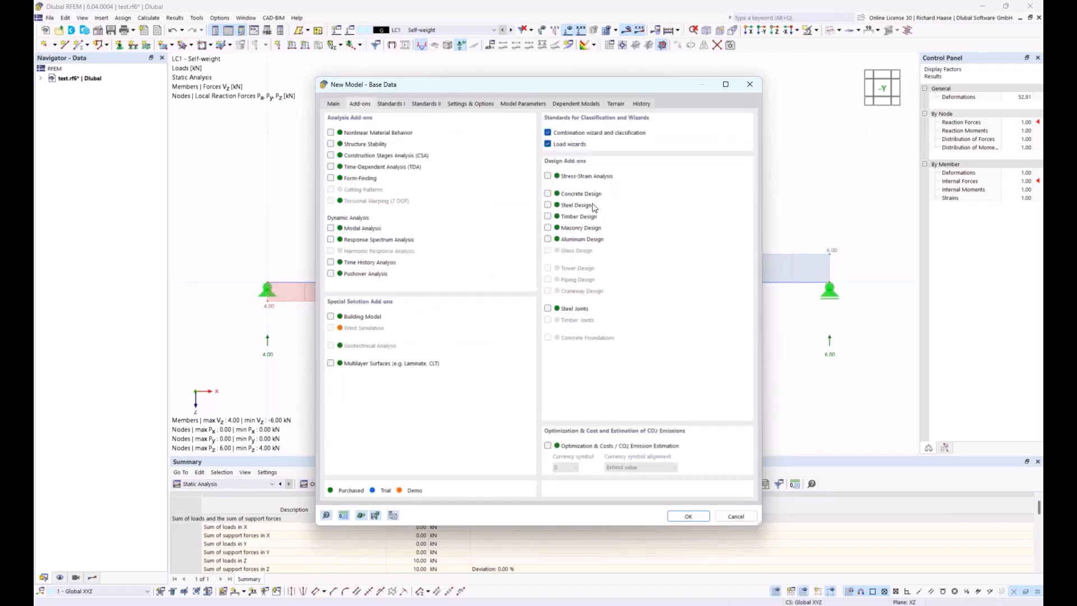
pyautogui.click(548, 194)
# Step: Examine the concrete design standards and the national annexes available for EN 1992, keeping EN 1992 with the CEN 2014-11 edition
pyautogui.click(387, 106)
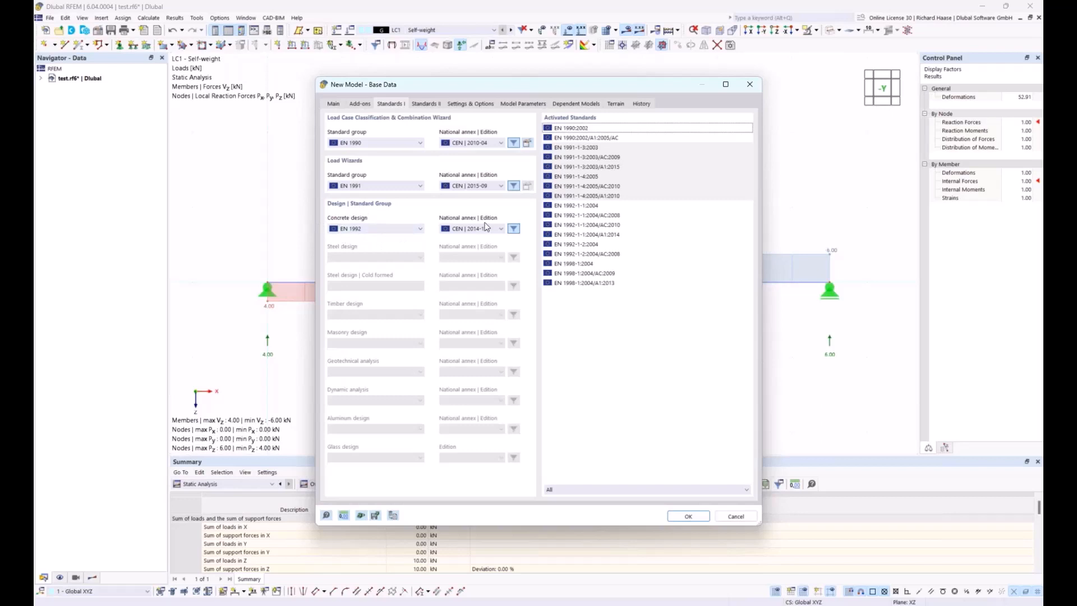
pyautogui.click(392, 230)
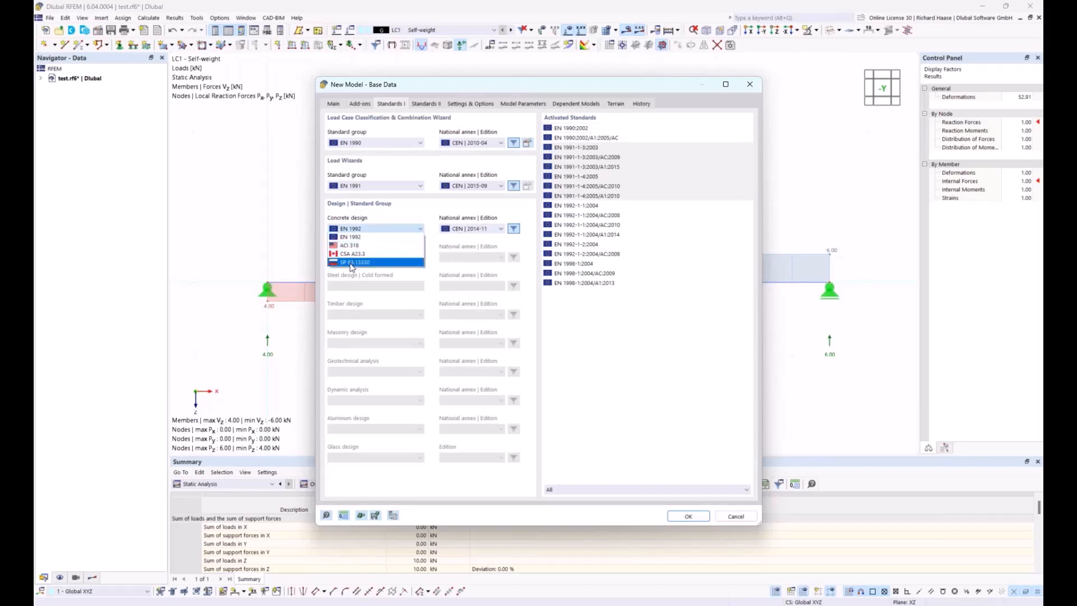
pyautogui.click(349, 236)
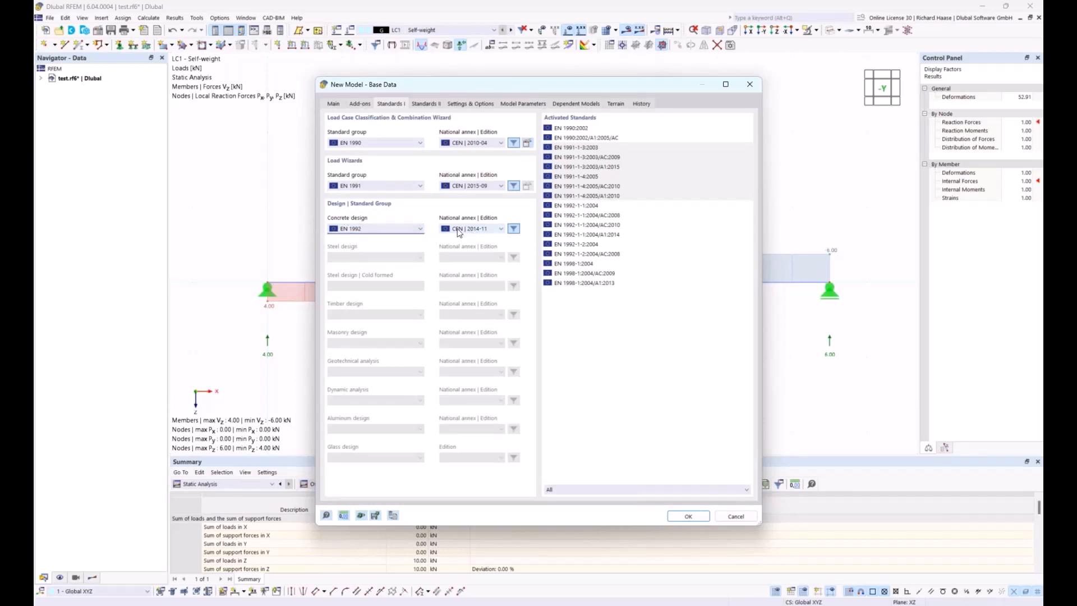
pyautogui.click(459, 232)
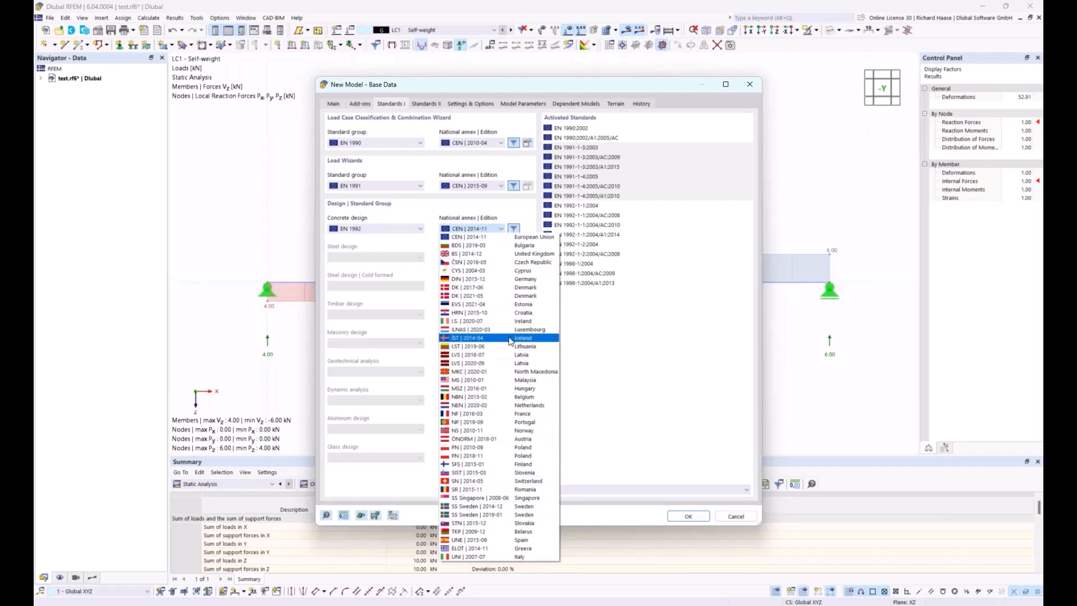
pyautogui.click(473, 210)
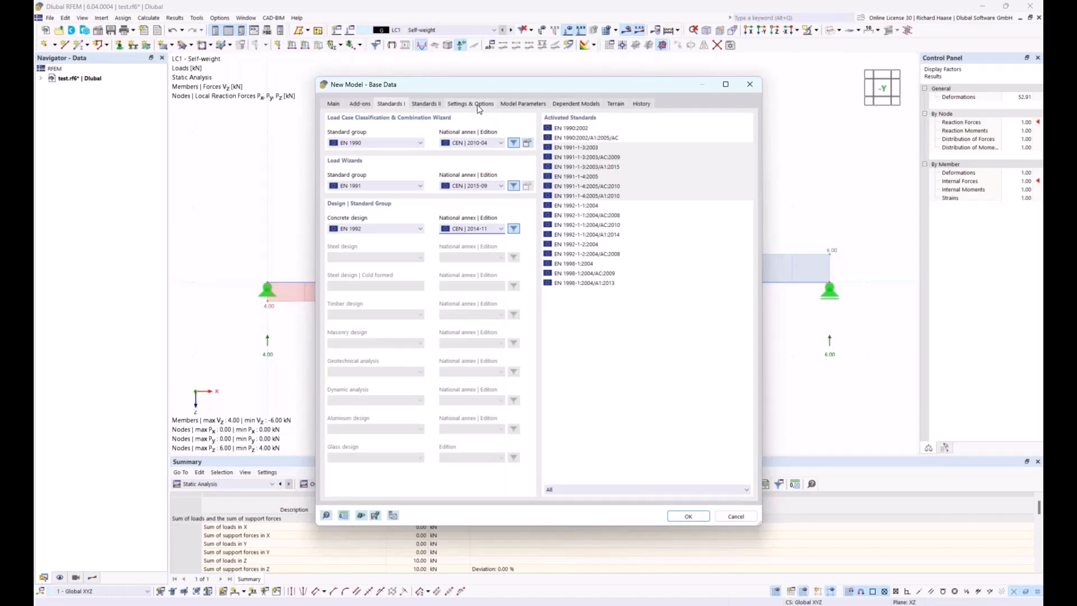
# Step: Toggle the Concrete Design add-on off and on again, and return to the new model's main base data
pyautogui.click(338, 104)
pyautogui.click(355, 104)
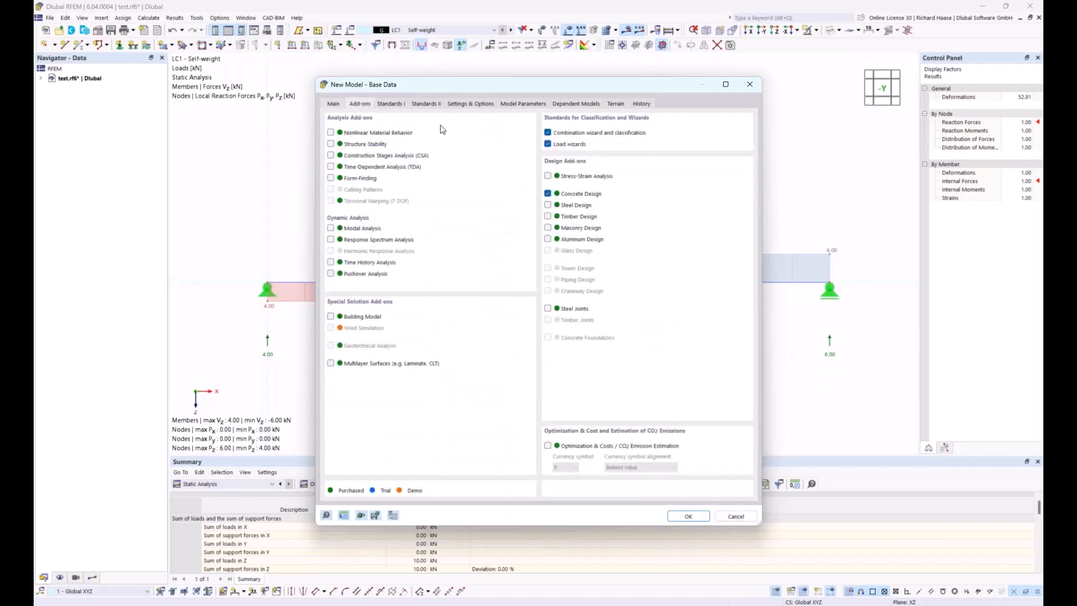
pyautogui.click(549, 194)
pyautogui.click(548, 193)
pyautogui.click(333, 105)
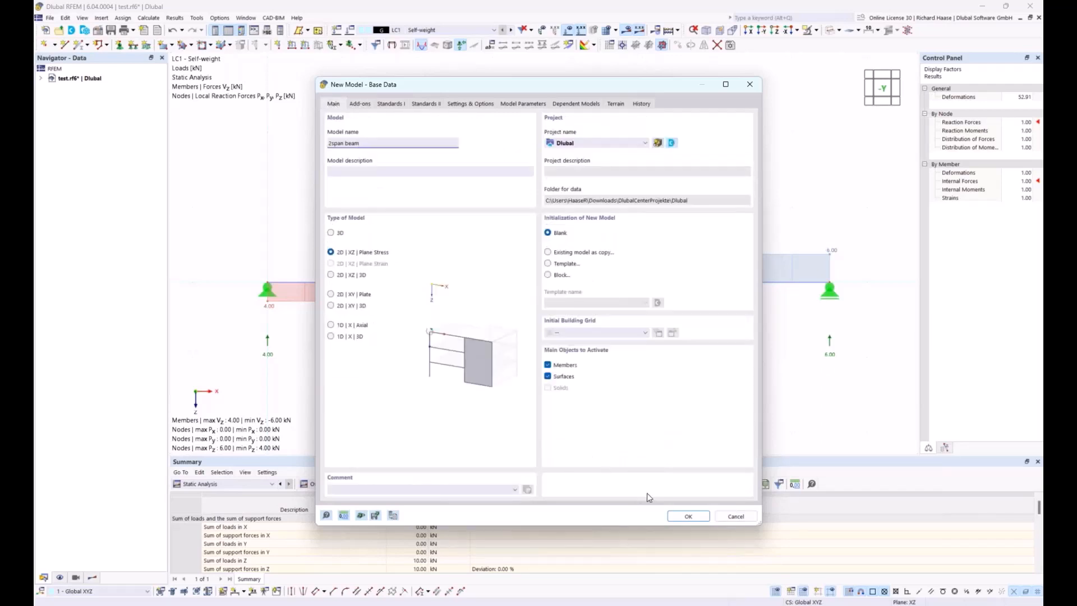
# Step: Create the 2span beam model from its base data and open the definition of a new material
pyautogui.click(687, 516)
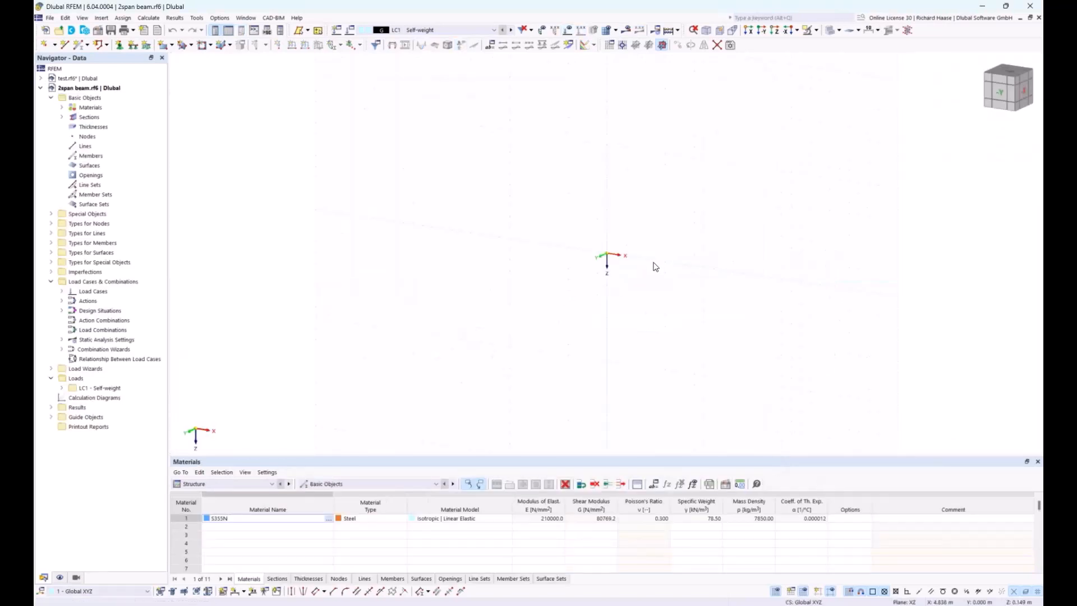
pyautogui.moveTo(652, 264); pyautogui.dragTo(535, 263, button='middle')
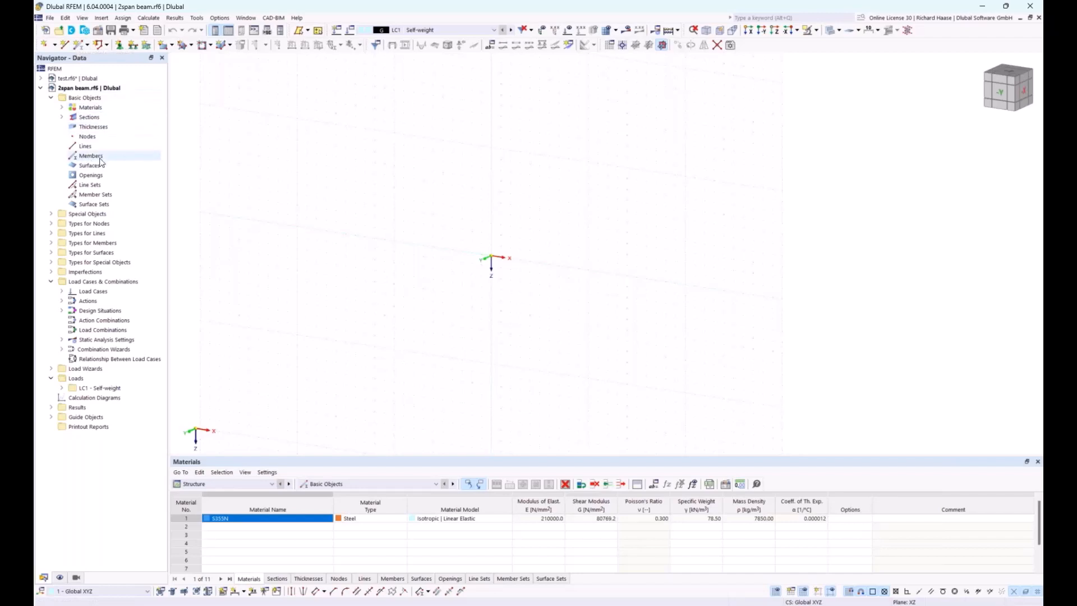
pyautogui.click(62, 108)
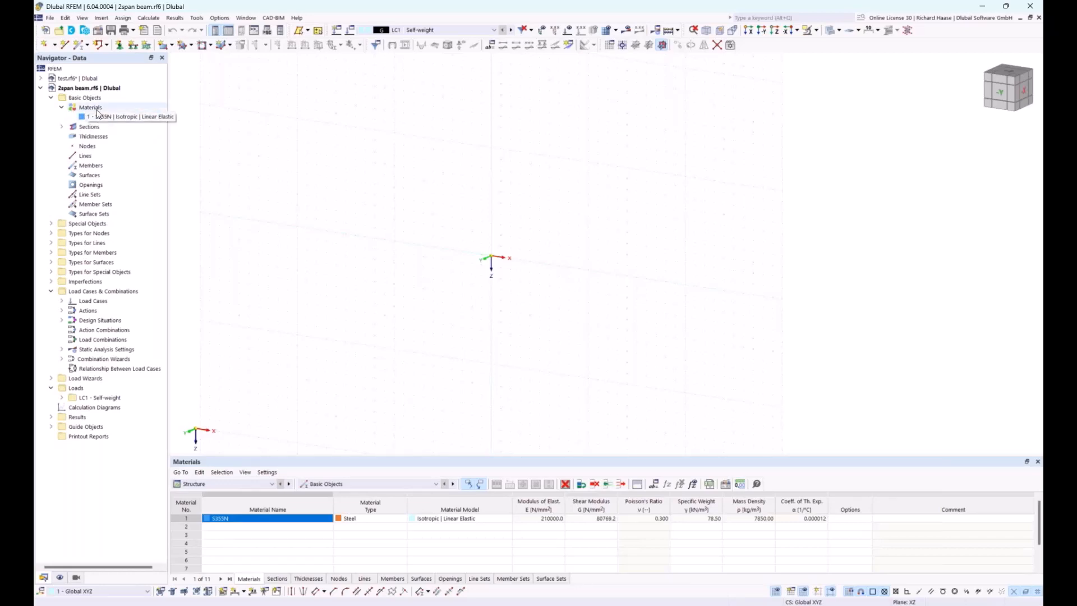
pyautogui.rightClick(92, 107)
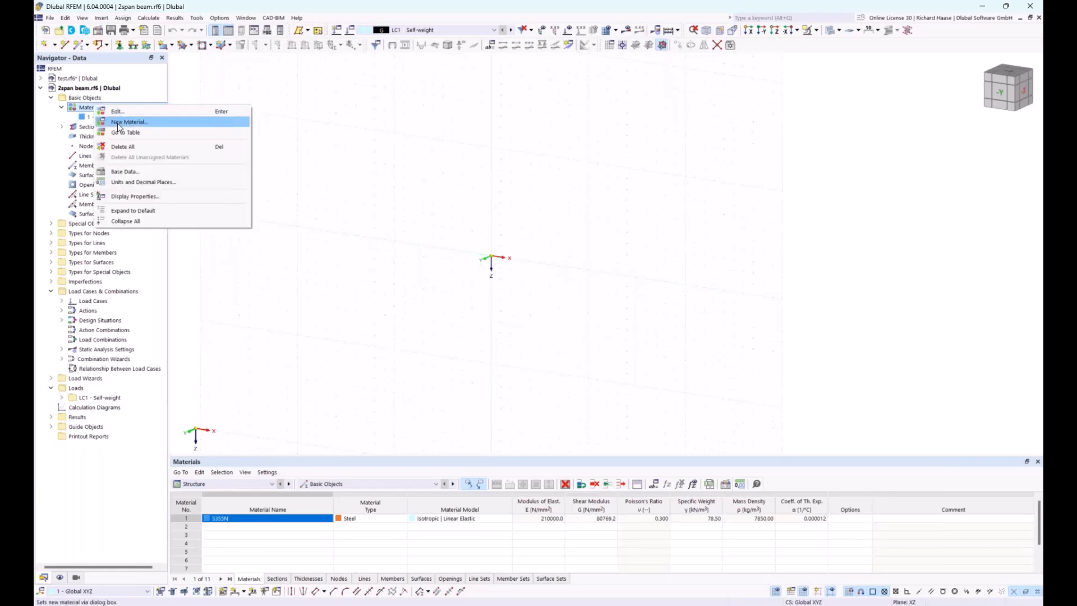
pyautogui.click(118, 123)
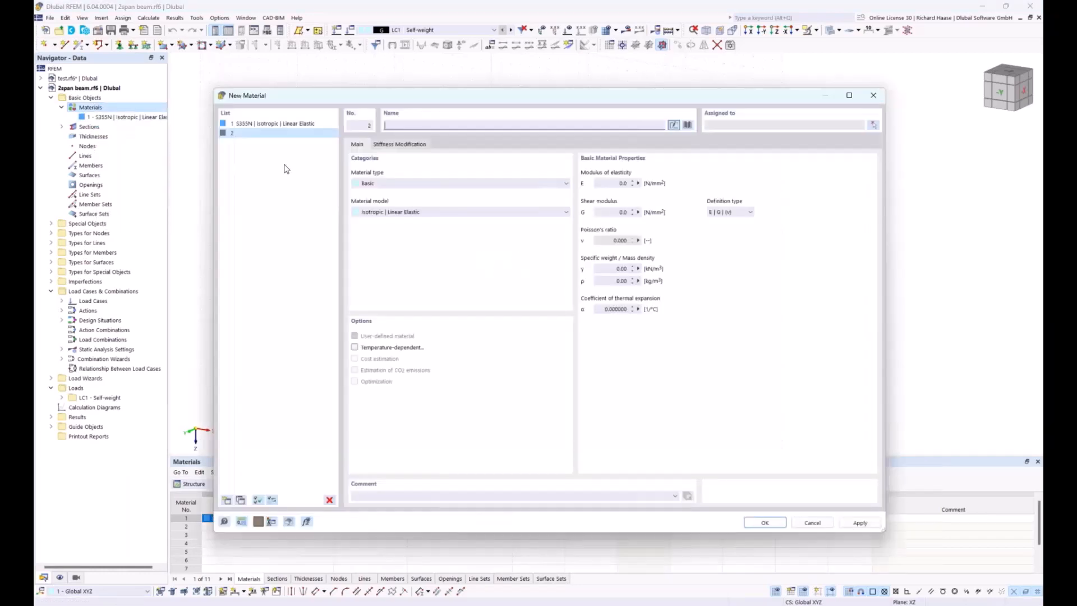
# Step: Look through the material library's steel series and region filter options without picking a material
pyautogui.click(687, 125)
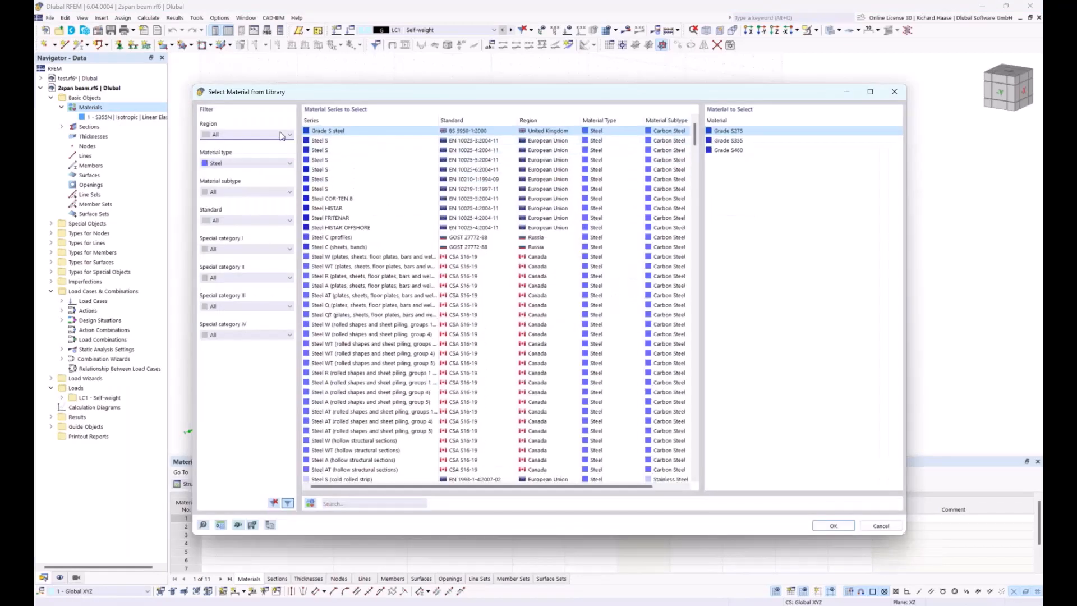
pyautogui.click(224, 134)
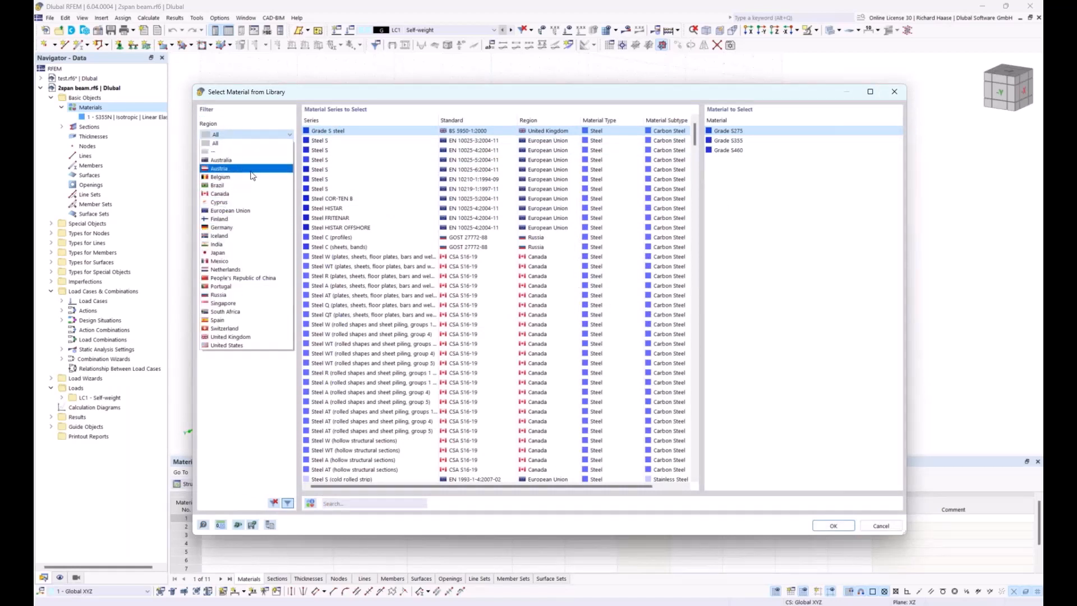
pyautogui.click(234, 119)
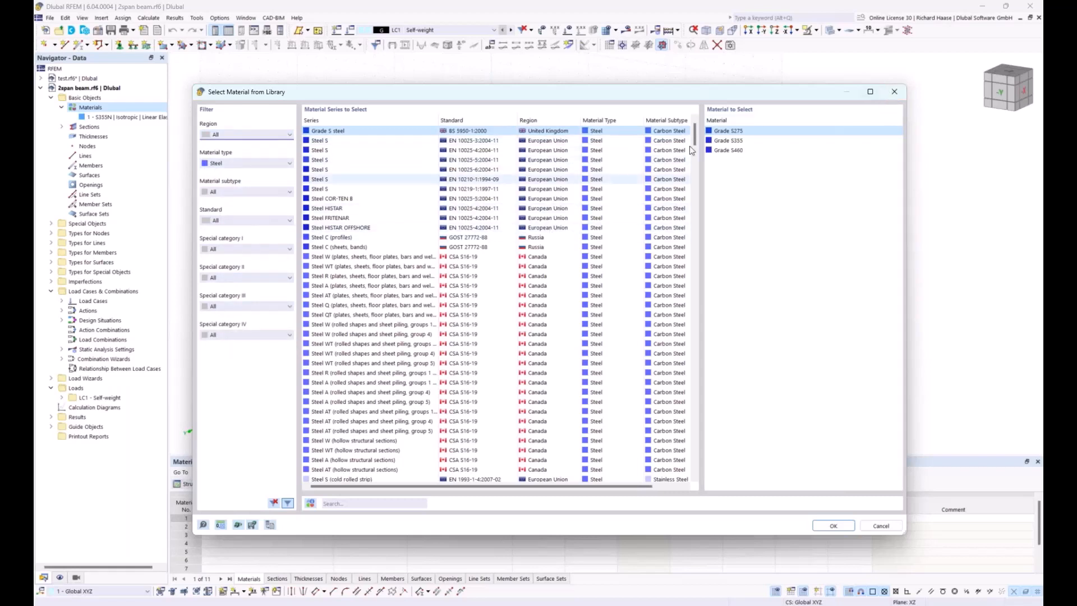
pyautogui.click(888, 97)
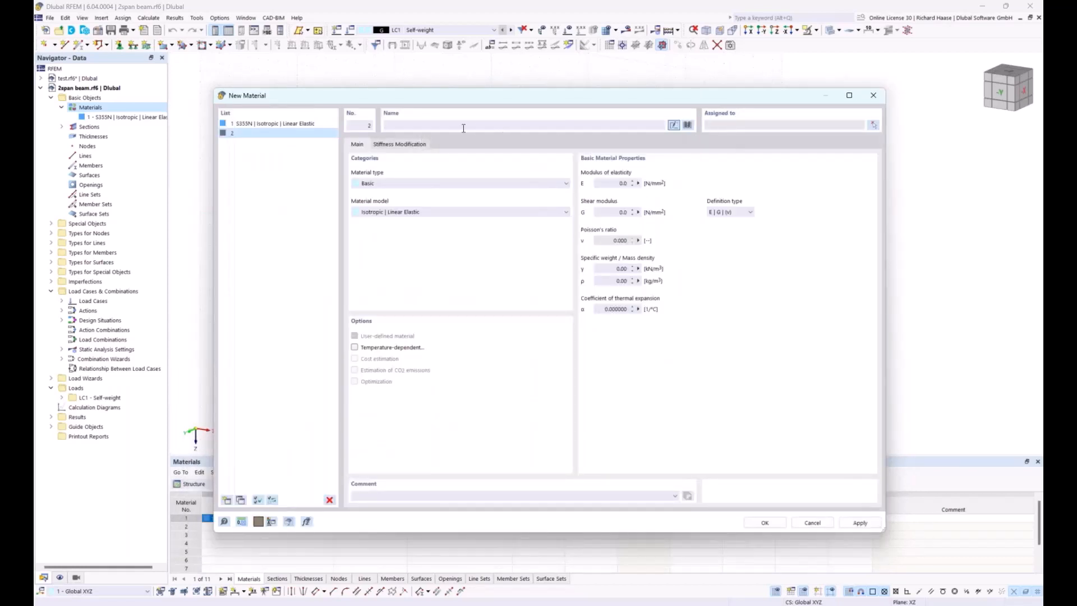
# Step: Search the material names for S235 and create the new material as S235 | EN 1993-1-1:2005-05
pyautogui.click(437, 127)
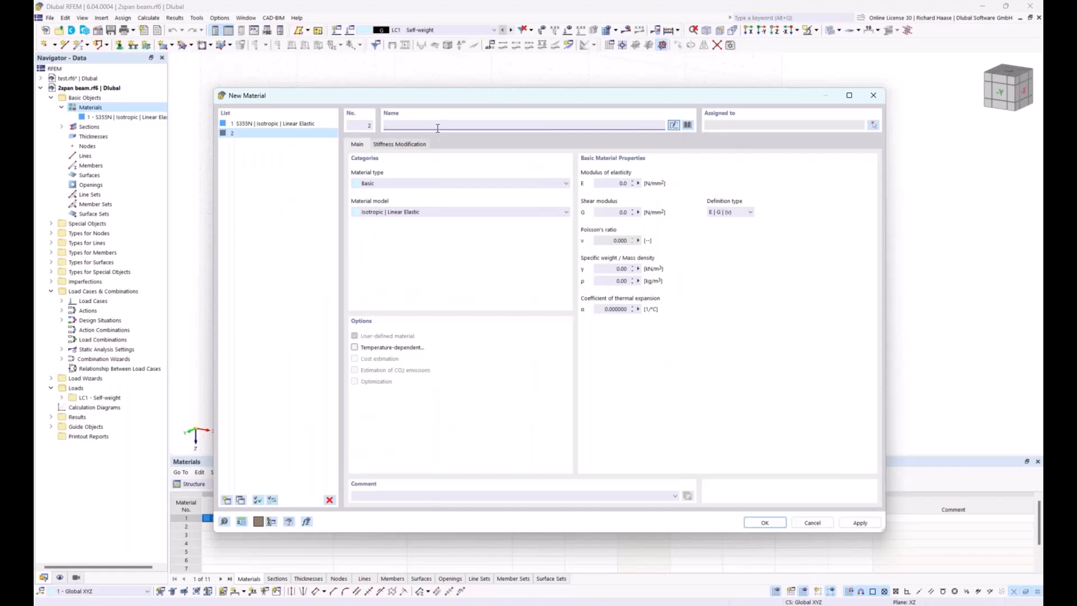
pyautogui.write('*')
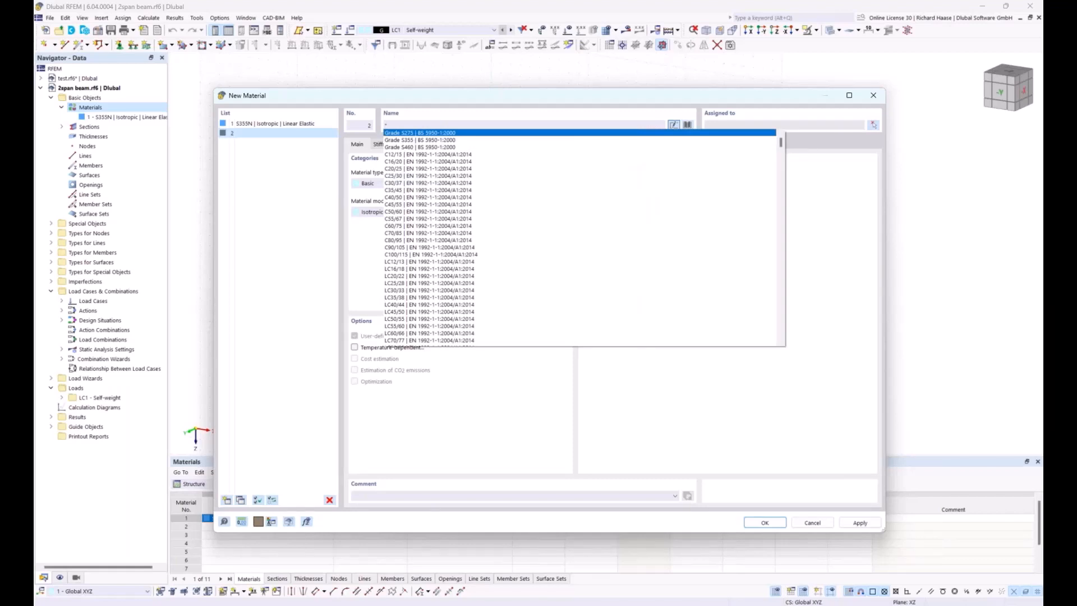
pyautogui.write('s23')
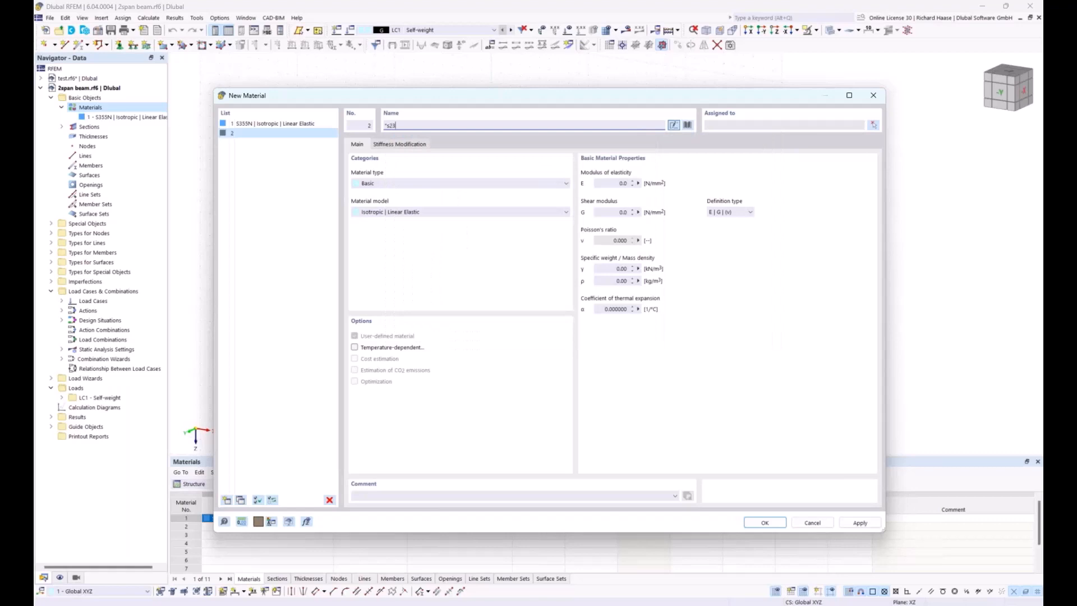
pyautogui.write('5*')
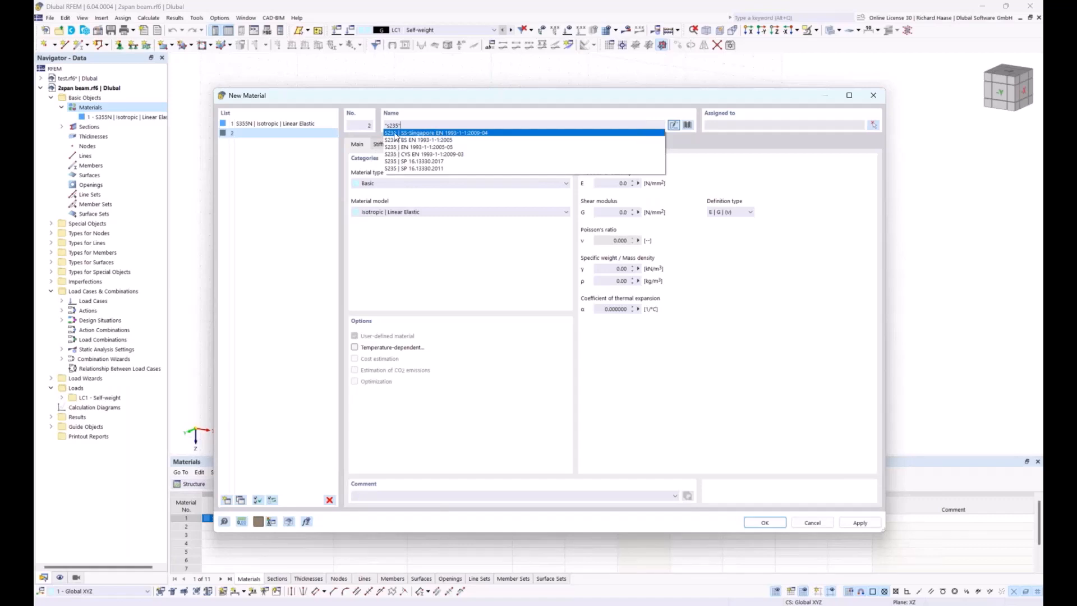
pyautogui.click(412, 147)
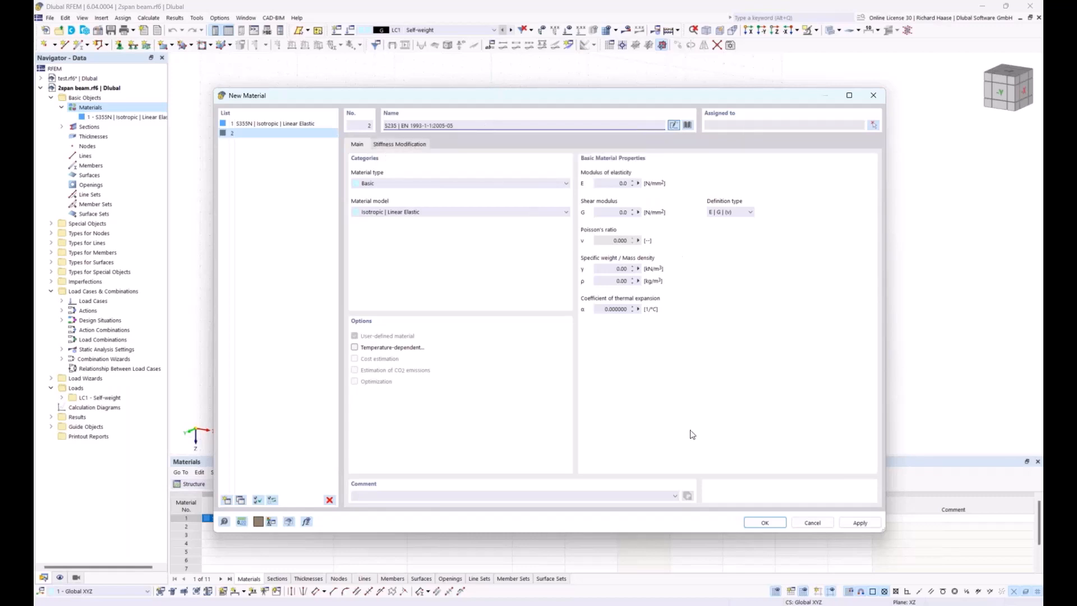
pyautogui.click(760, 521)
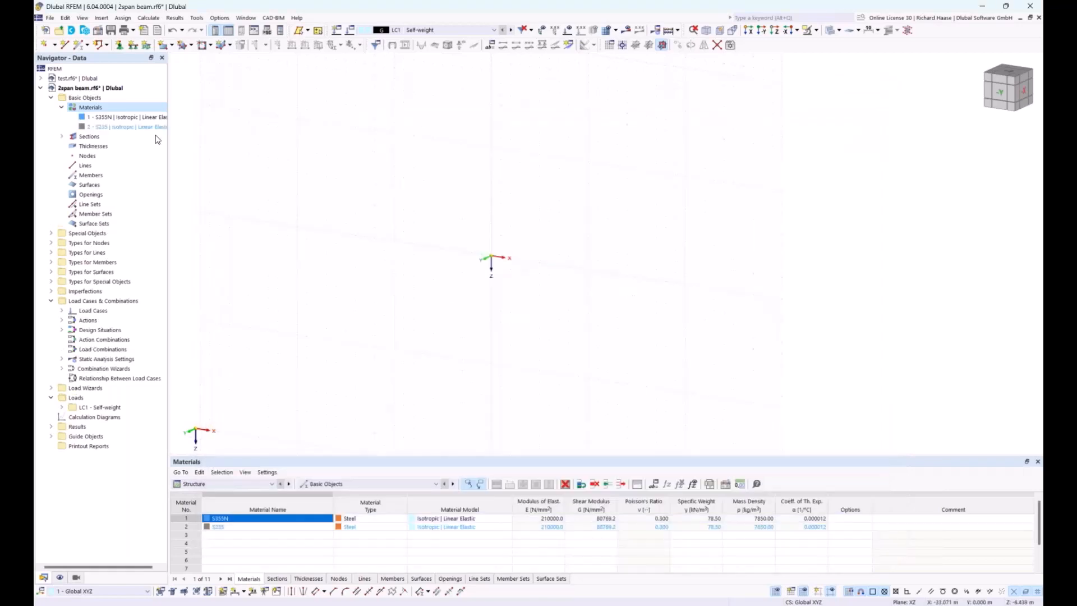
# Step: Create a new HEB 300 section from the Euronorm 53-62; DIN 1025-2 | SZS series
pyautogui.click(62, 136)
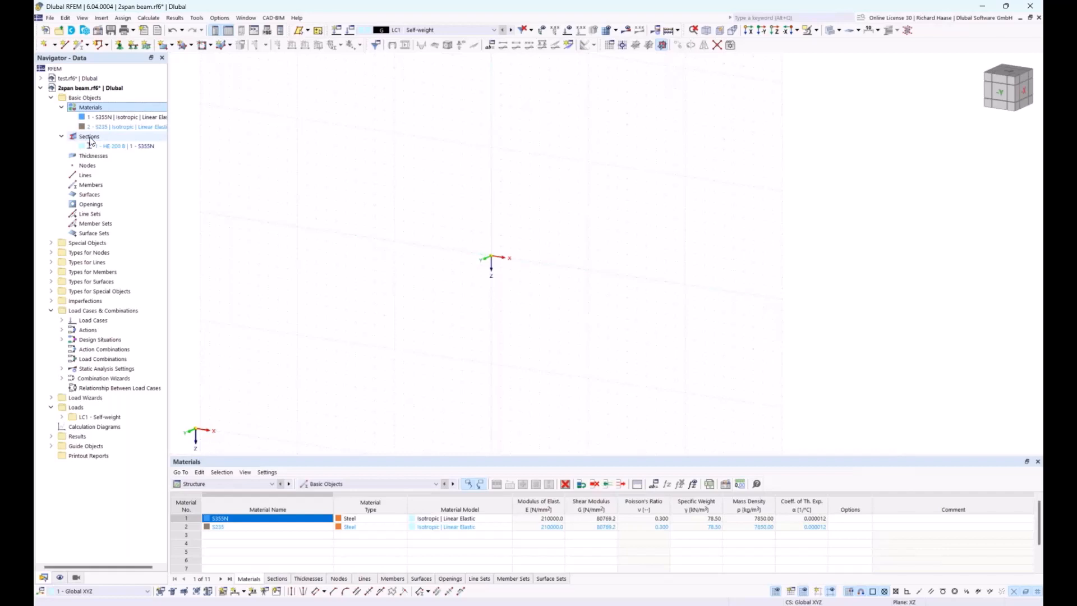
pyautogui.rightClick(89, 138)
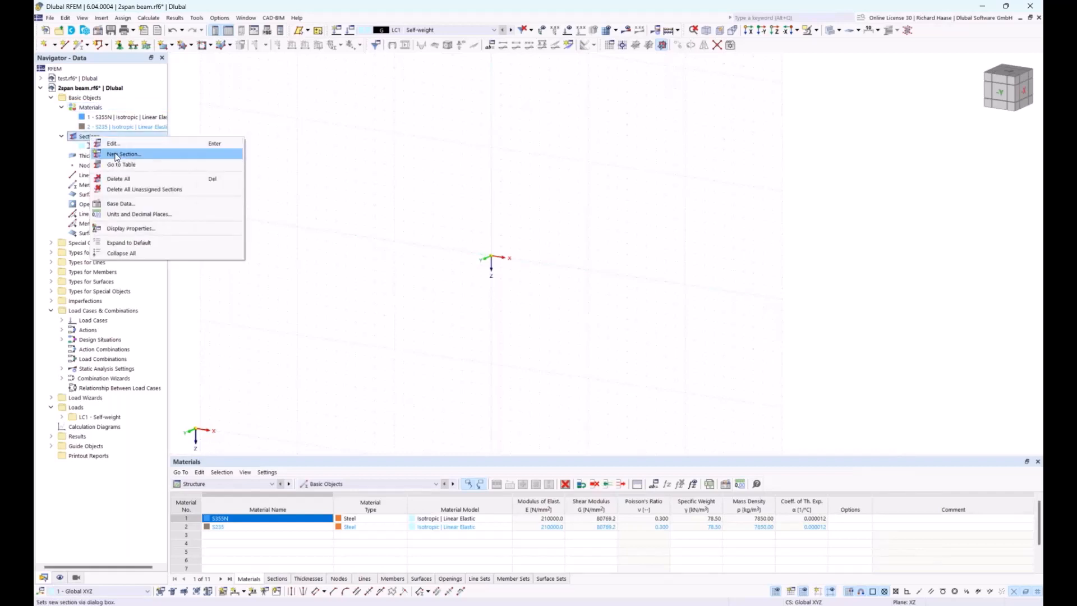
pyautogui.click(117, 155)
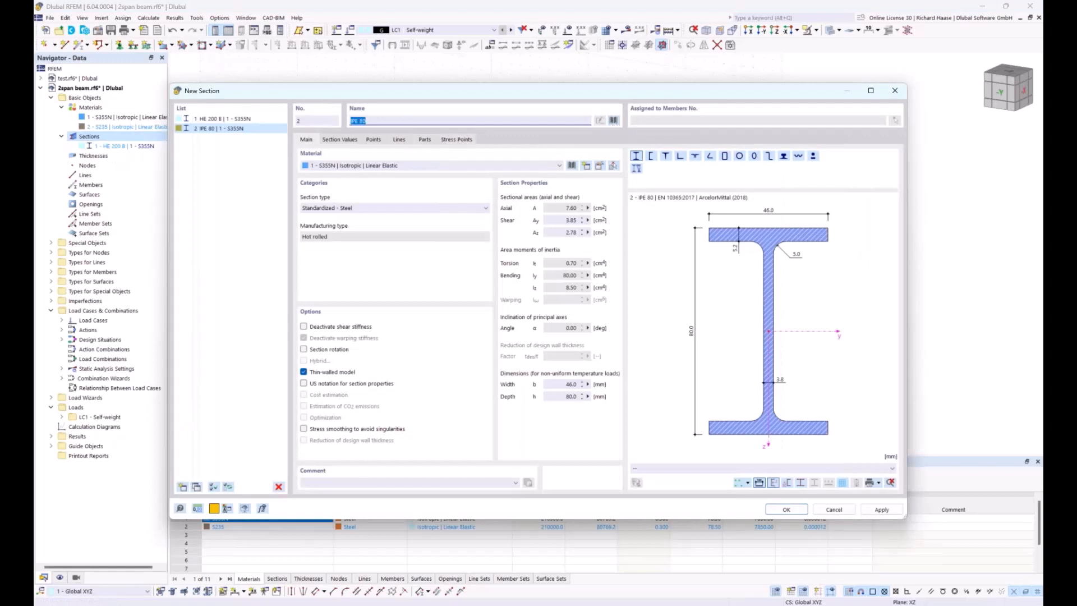
pyautogui.write('*')
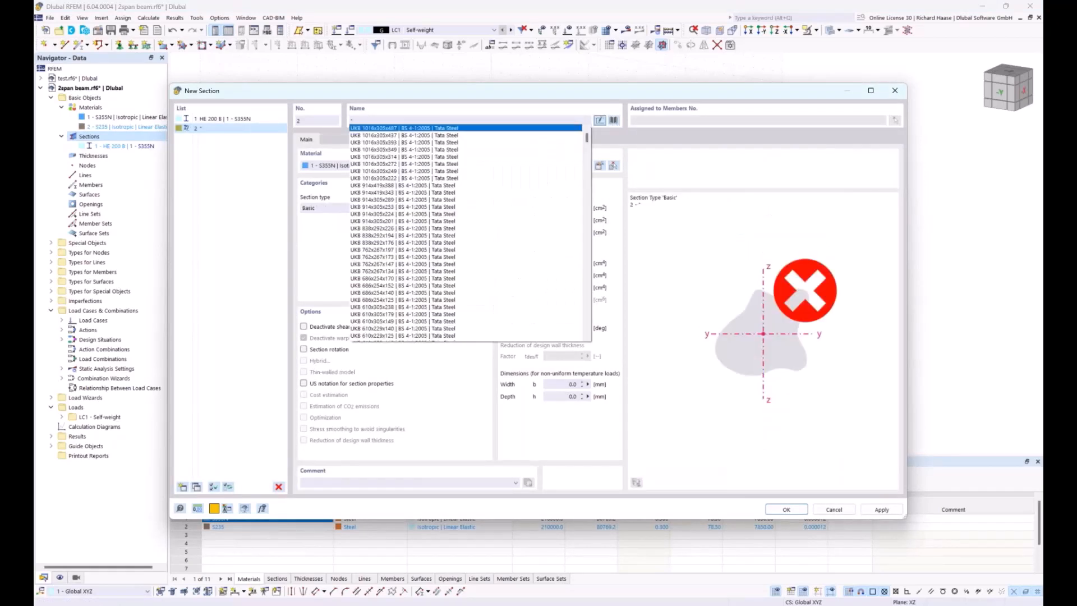
pyautogui.write('HE')
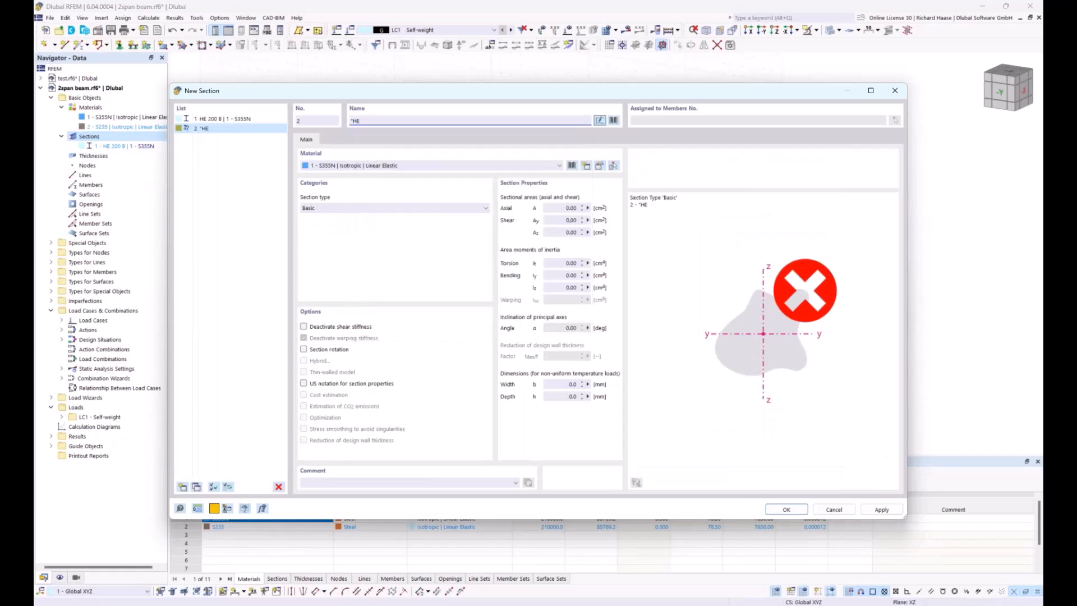
pyautogui.write(' 300')
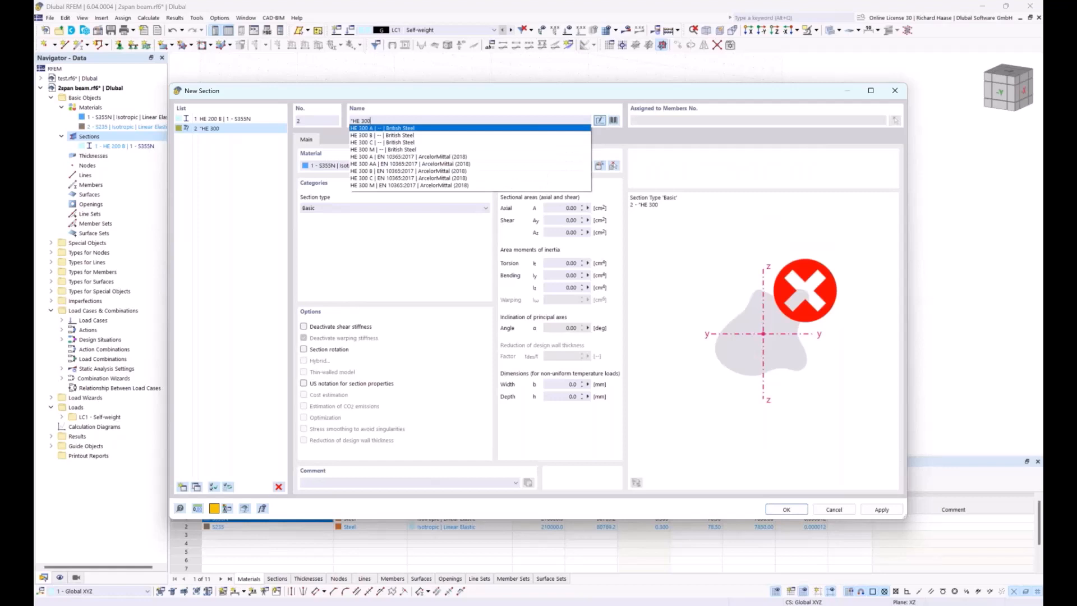
pyautogui.write('B')
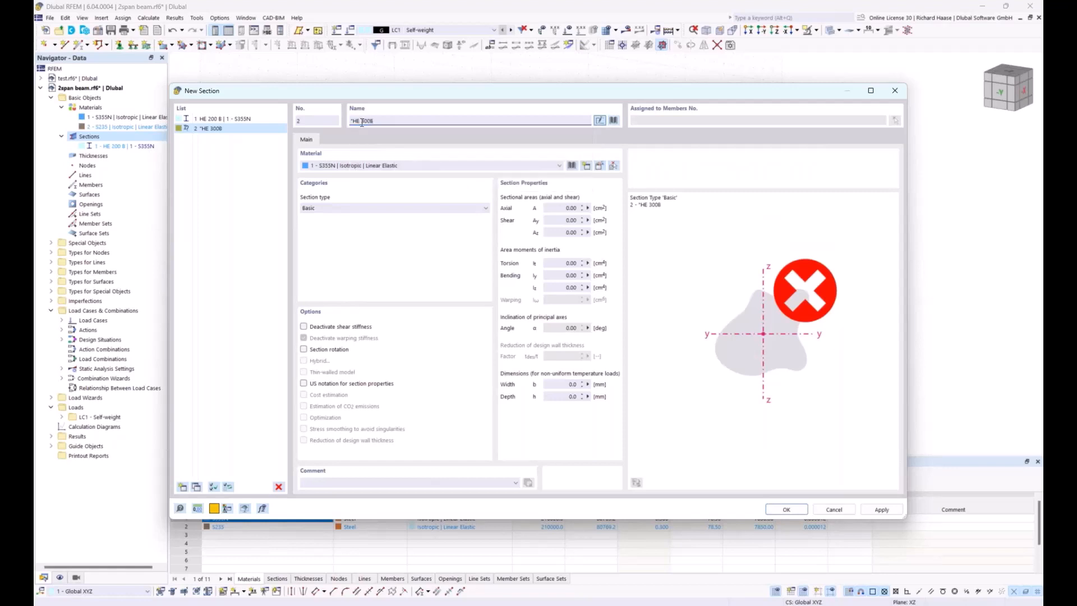
pyautogui.write('B')
pyautogui.press('End')
pyautogui.press('BackSpace')
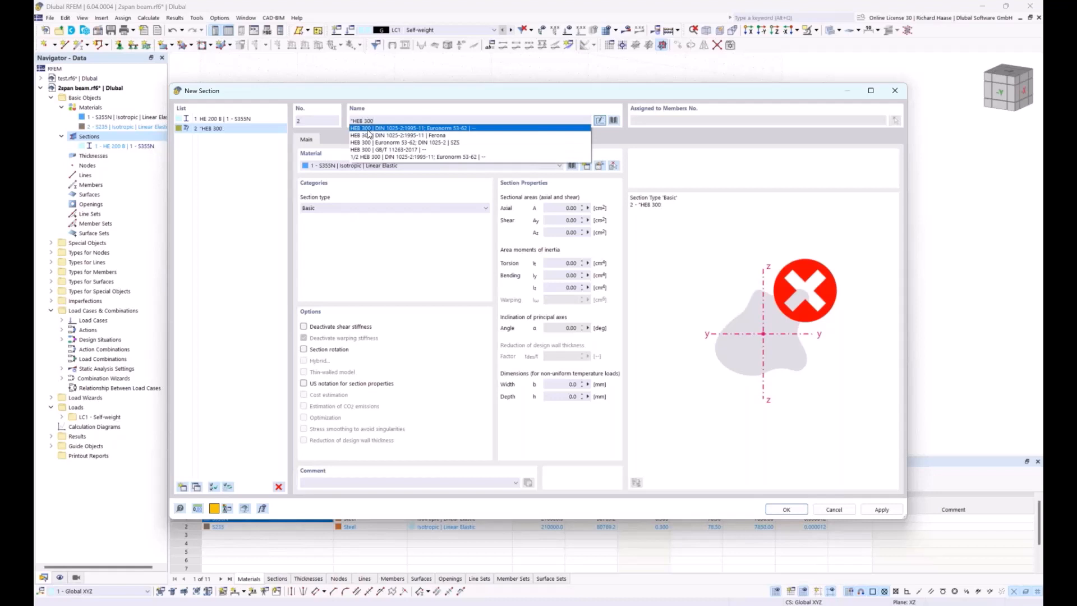
pyautogui.click(400, 142)
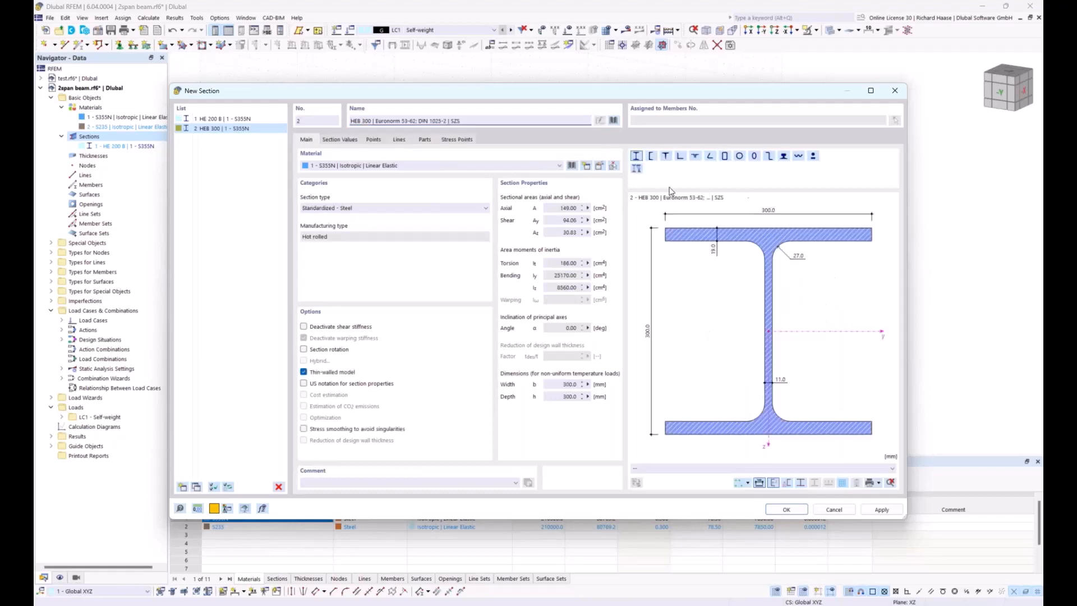
pyautogui.click(782, 509)
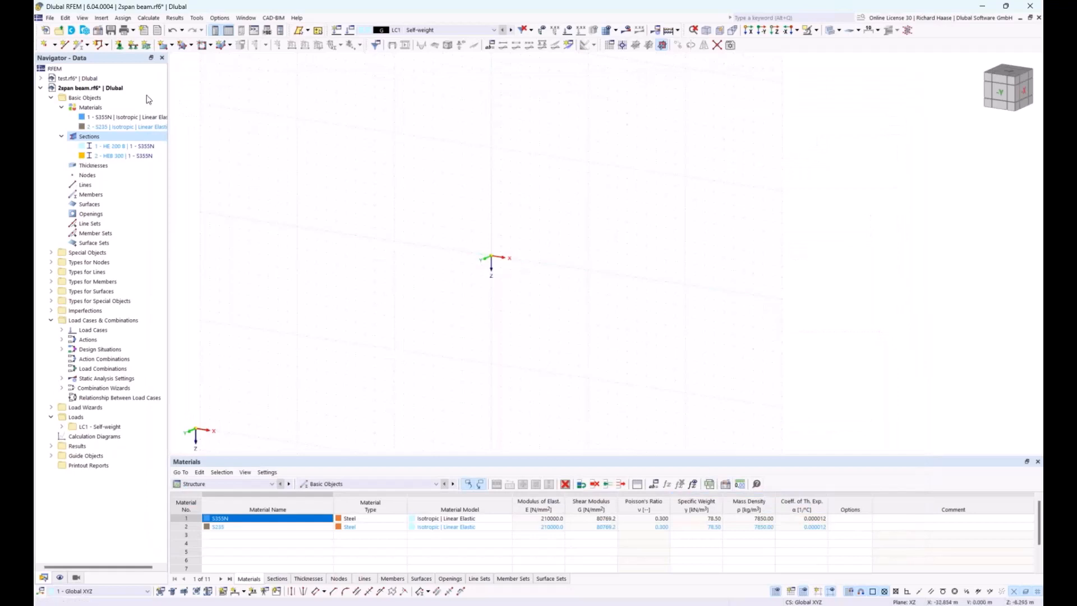
pyautogui.click(78, 46)
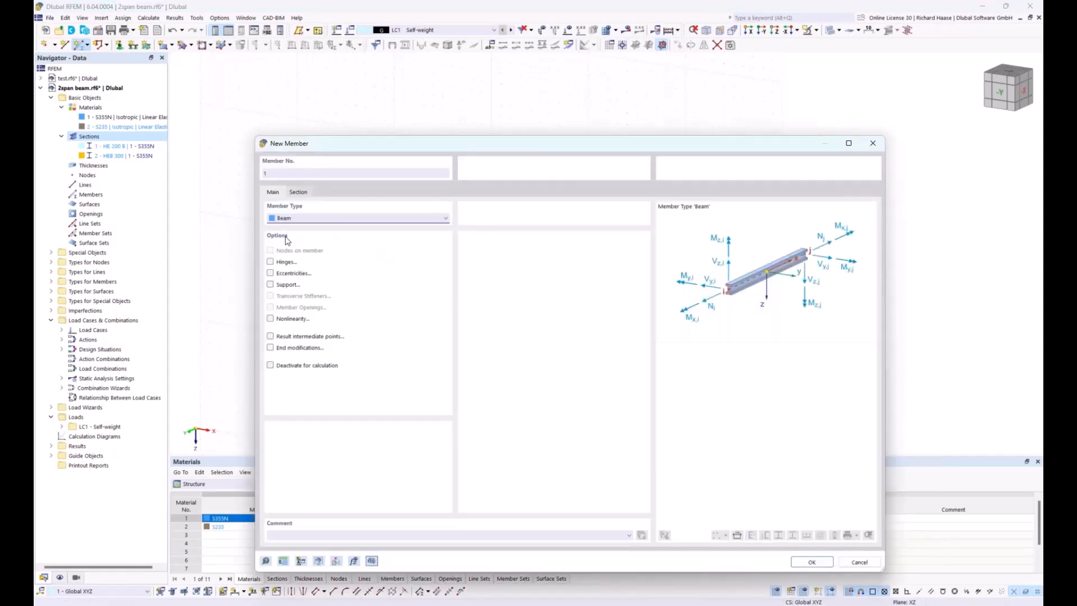
pyautogui.click(300, 193)
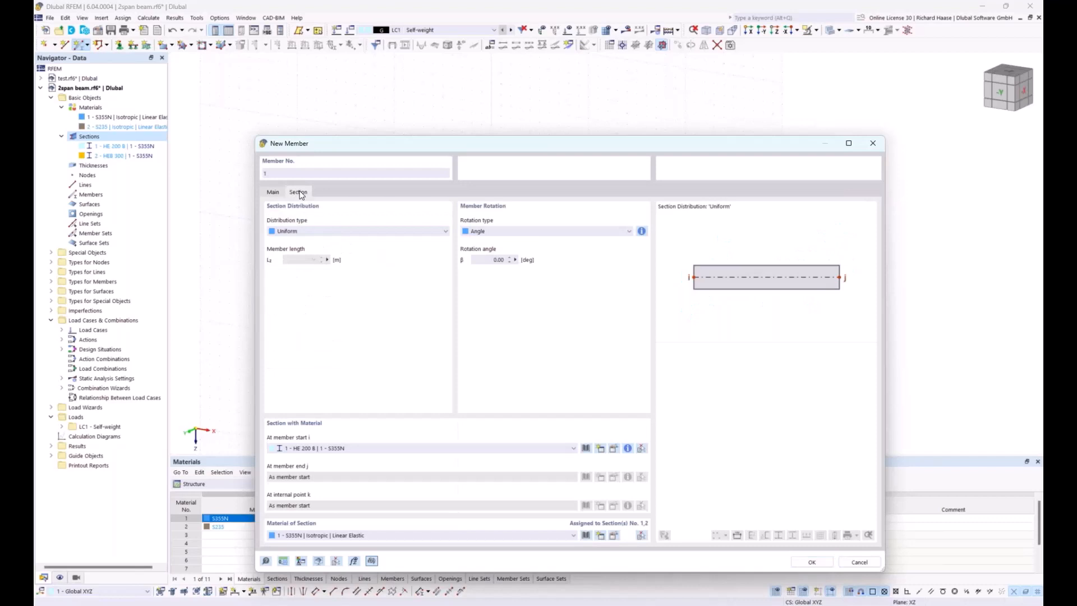
pyautogui.click(340, 448)
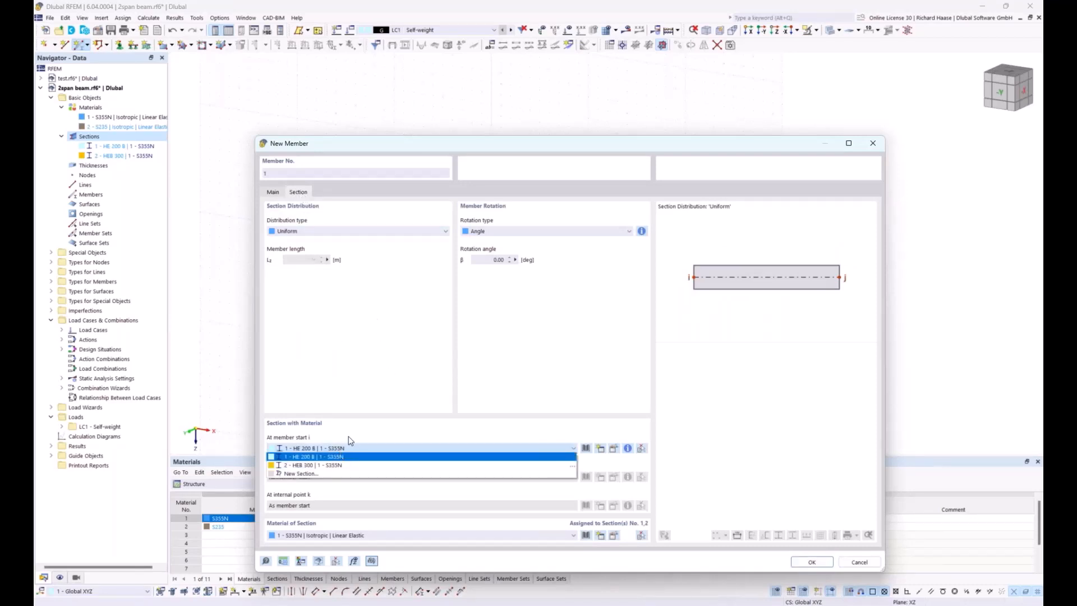
pyautogui.click(350, 442)
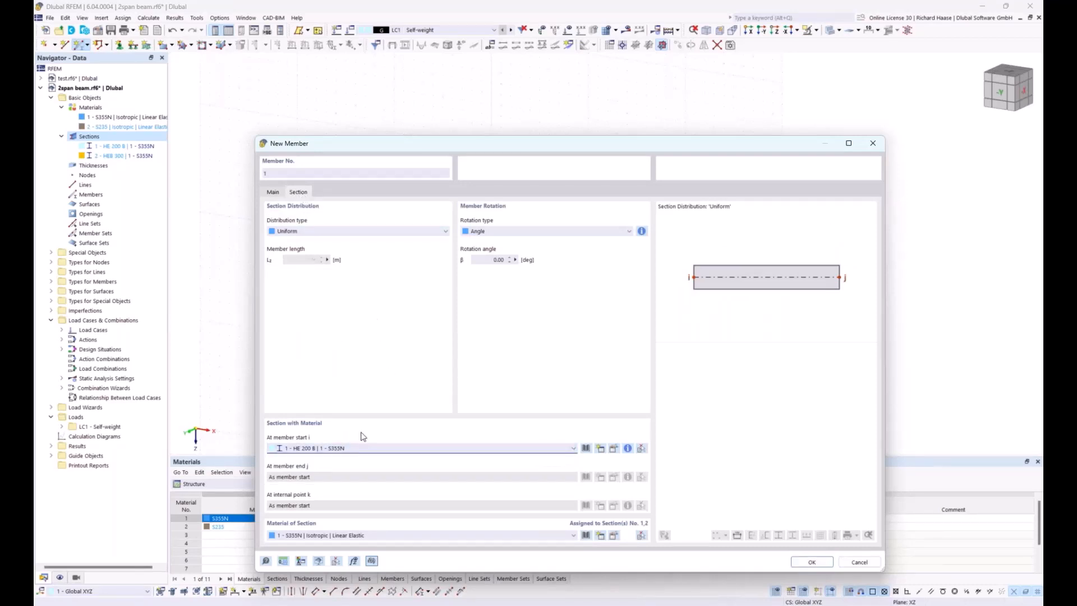
pyautogui.click(872, 144)
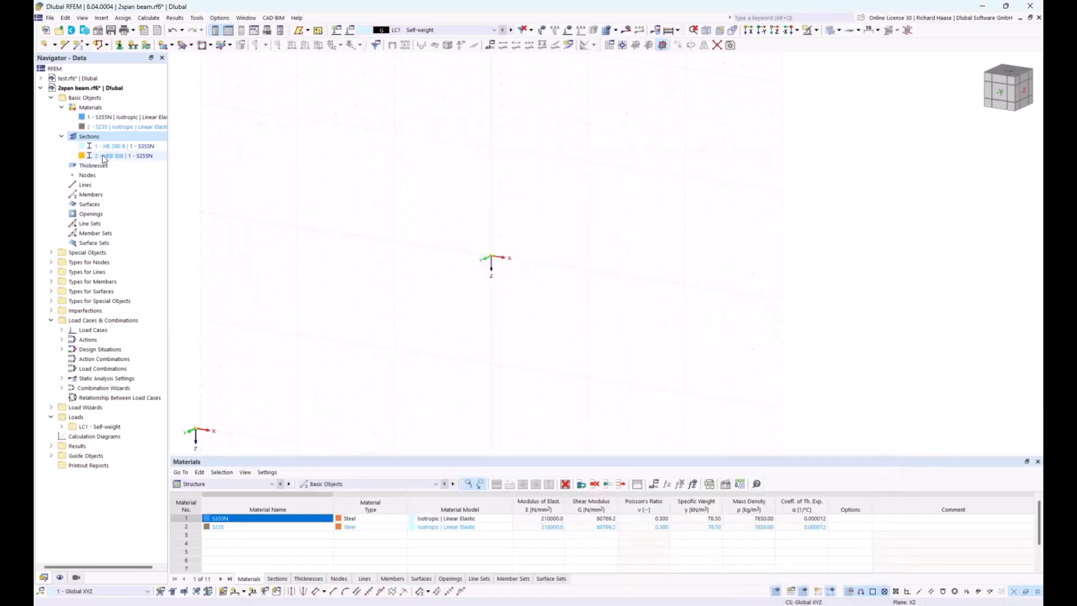
# Step: Assign the S235 material to the HEB 300 section
pyautogui.click(157, 157)
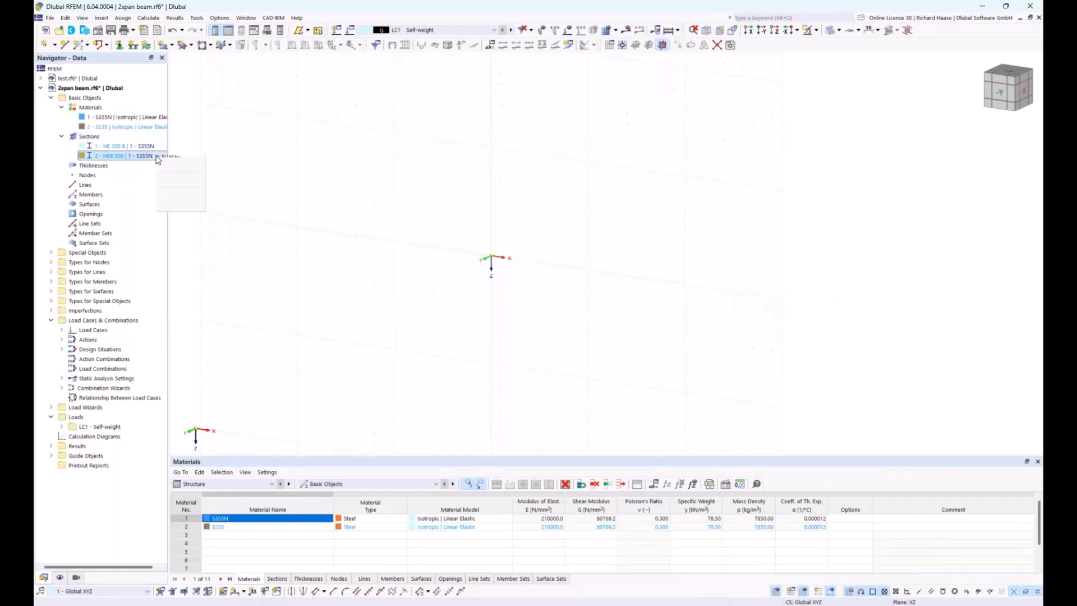
pyautogui.click(183, 163)
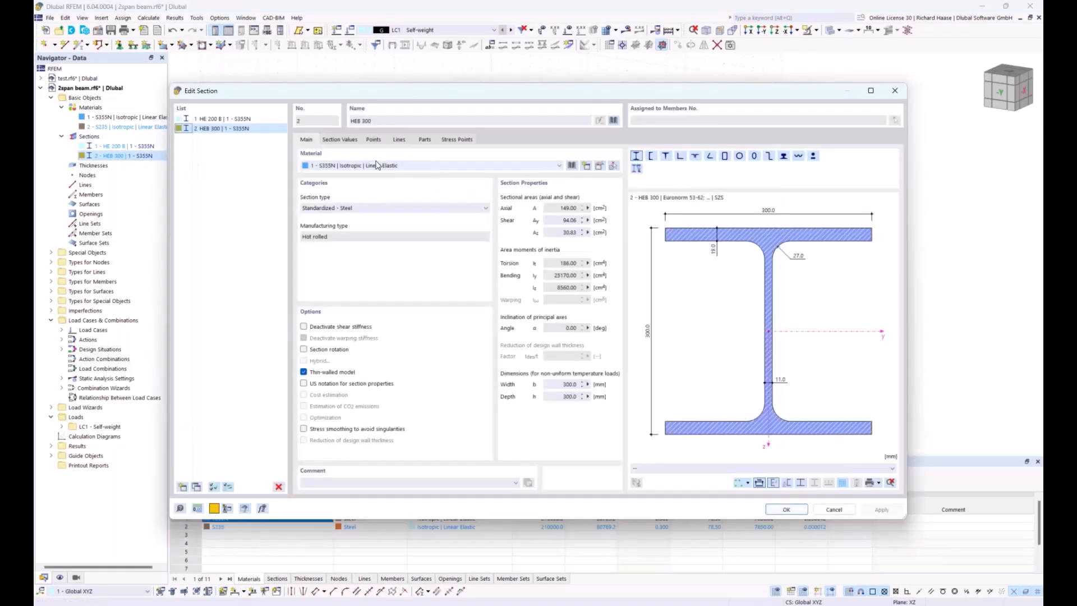
pyautogui.click(327, 165)
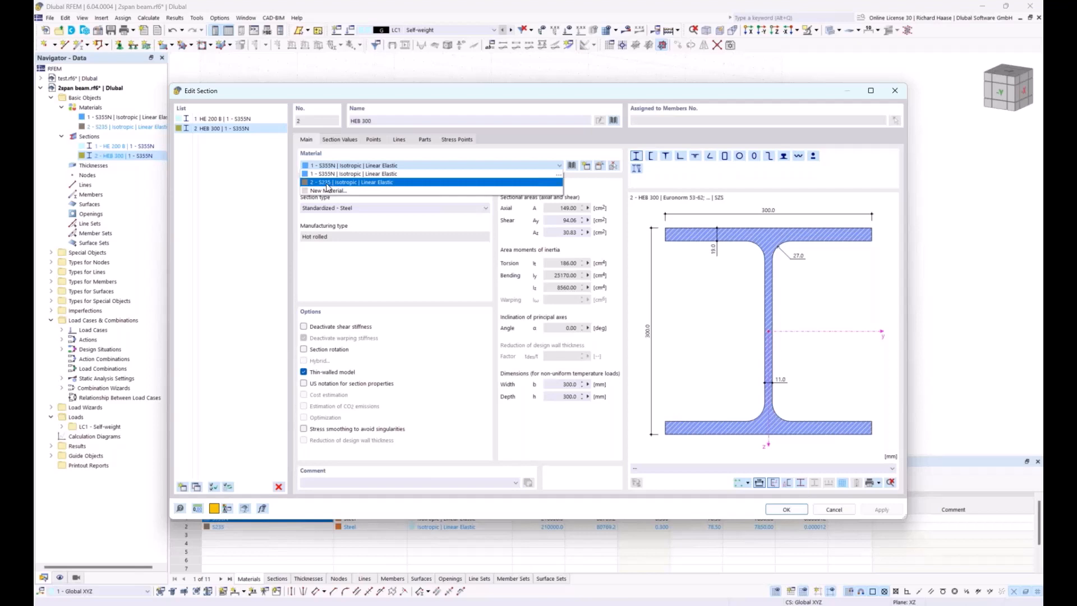
pyautogui.click(329, 183)
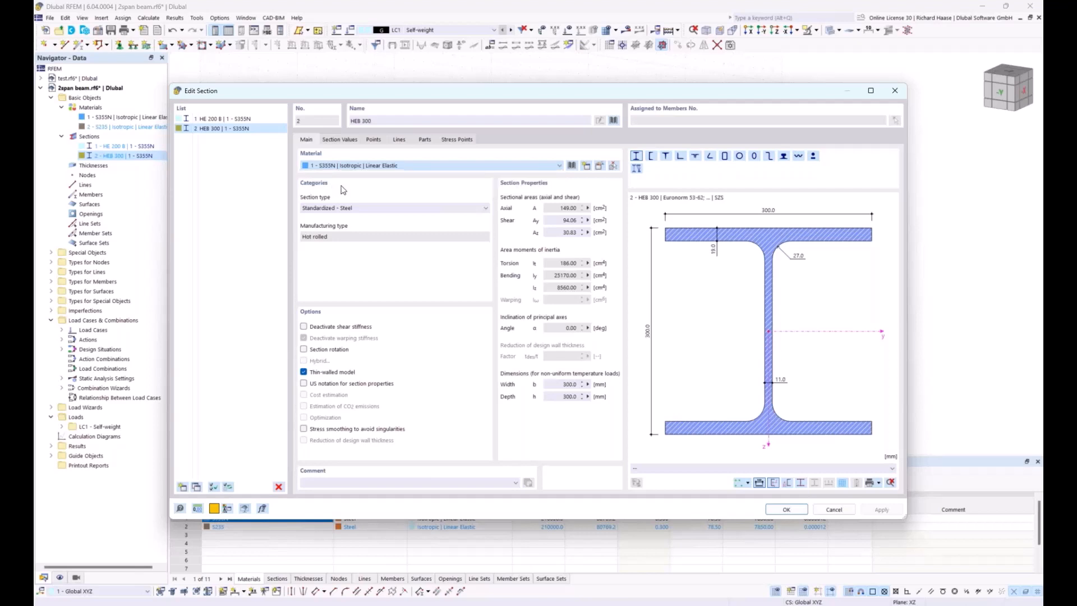
pyautogui.click(786, 510)
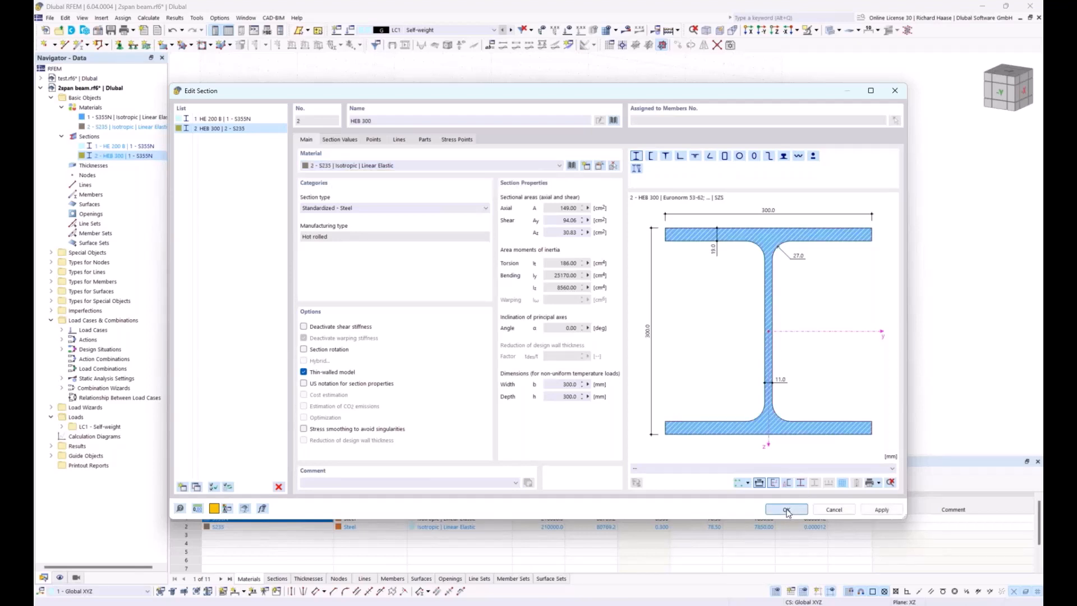
# Step: Set up a new single beam member using the HEB 300 section with S235 material
pyautogui.click(79, 45)
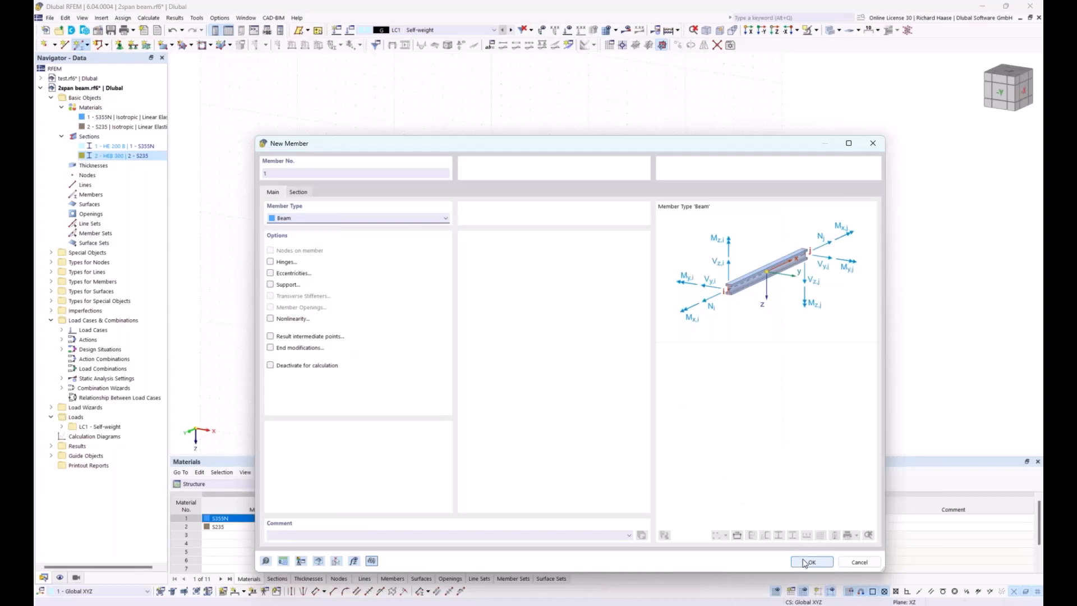
pyautogui.click(303, 194)
pyautogui.click(312, 449)
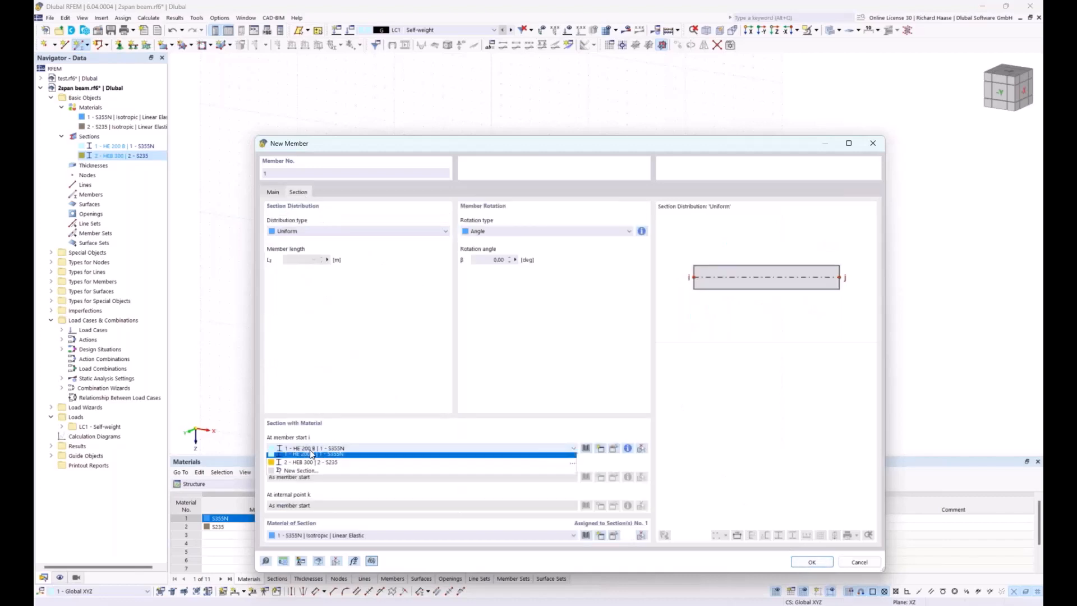
pyautogui.click(324, 463)
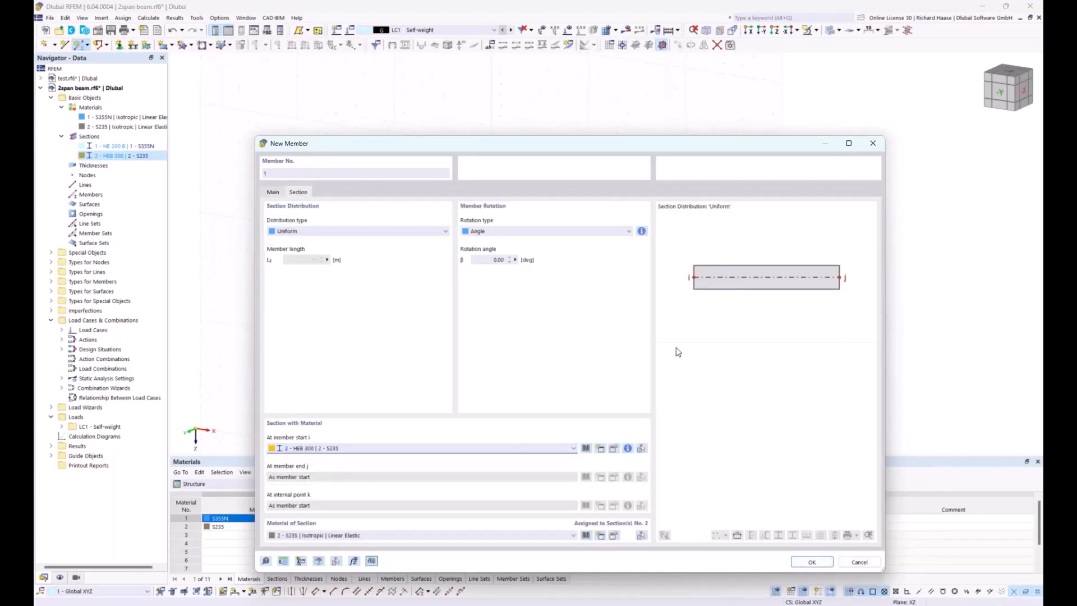
pyautogui.click(812, 562)
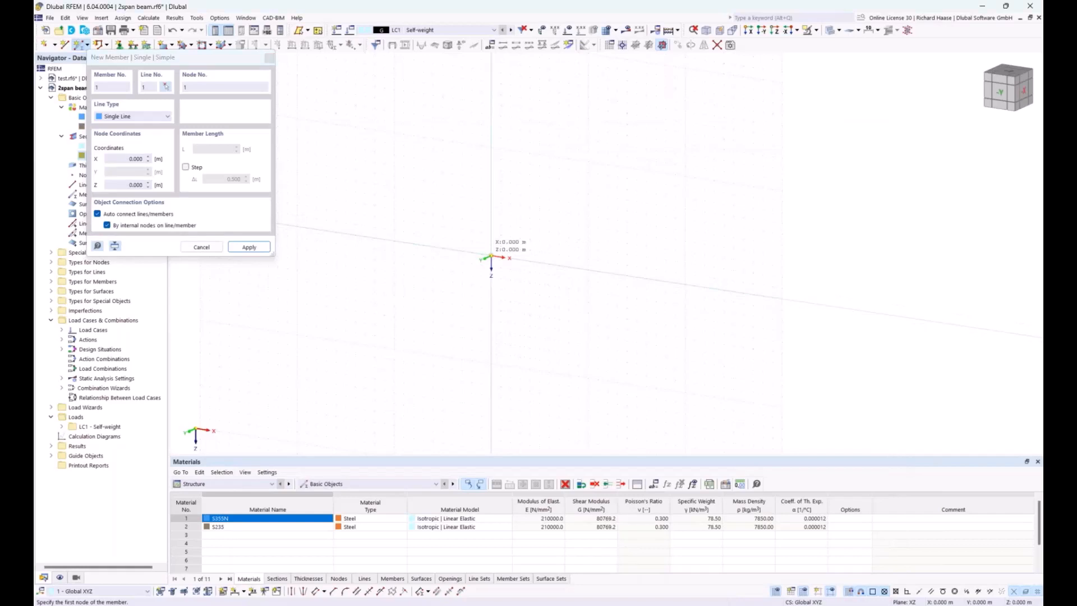
# Step: Place the beam member from the origin to X = 10.000 m, Z = 0.000 m
pyautogui.click(490, 257)
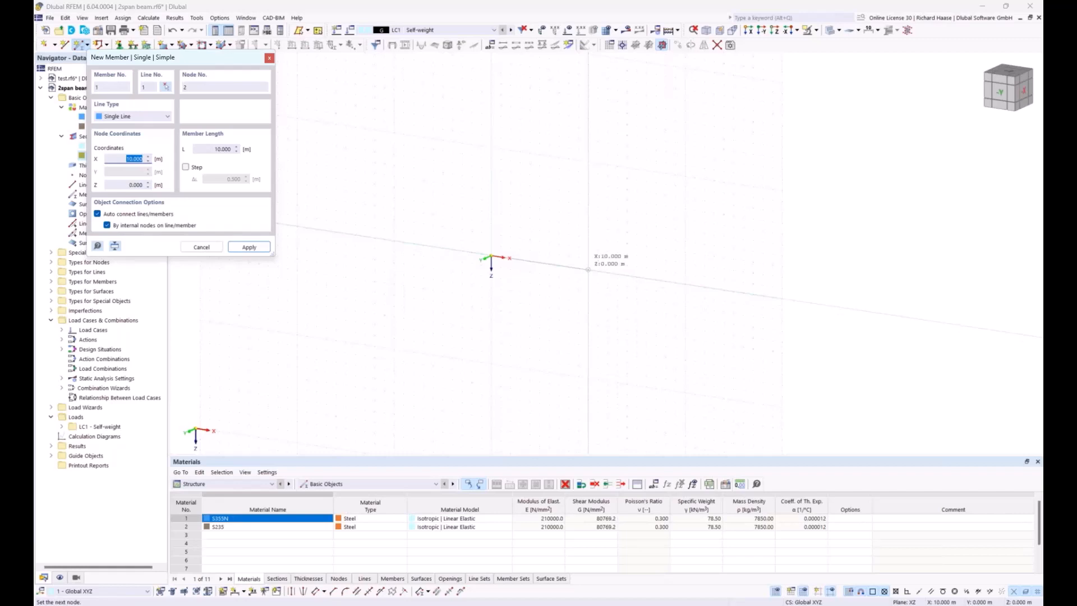
pyautogui.click(588, 269)
pyautogui.scroll(1, 536, 264)
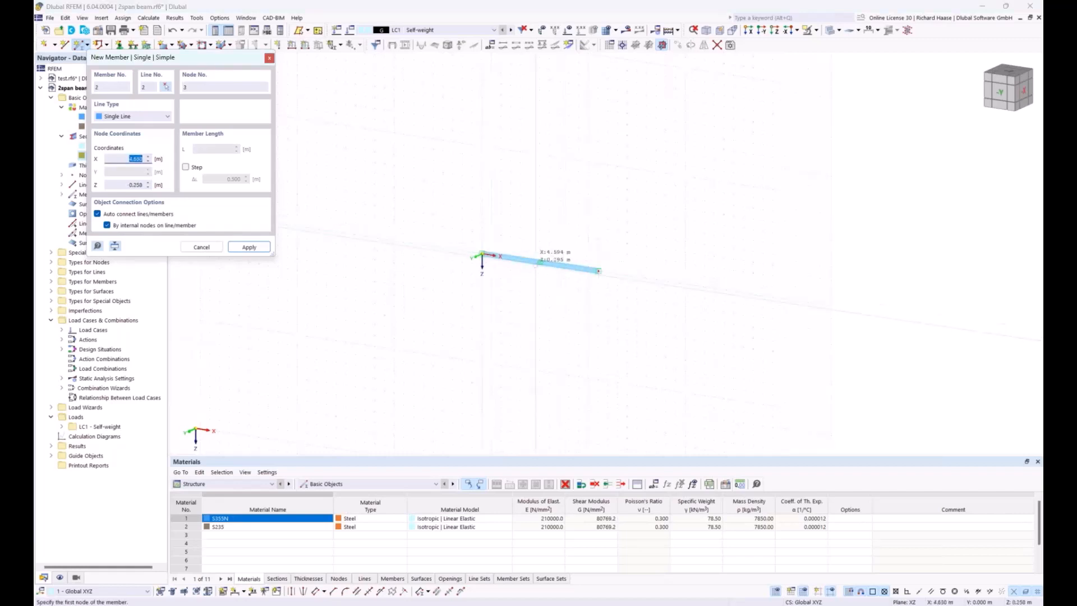
pyautogui.scroll(3, 533, 269)
pyautogui.press('Escape')
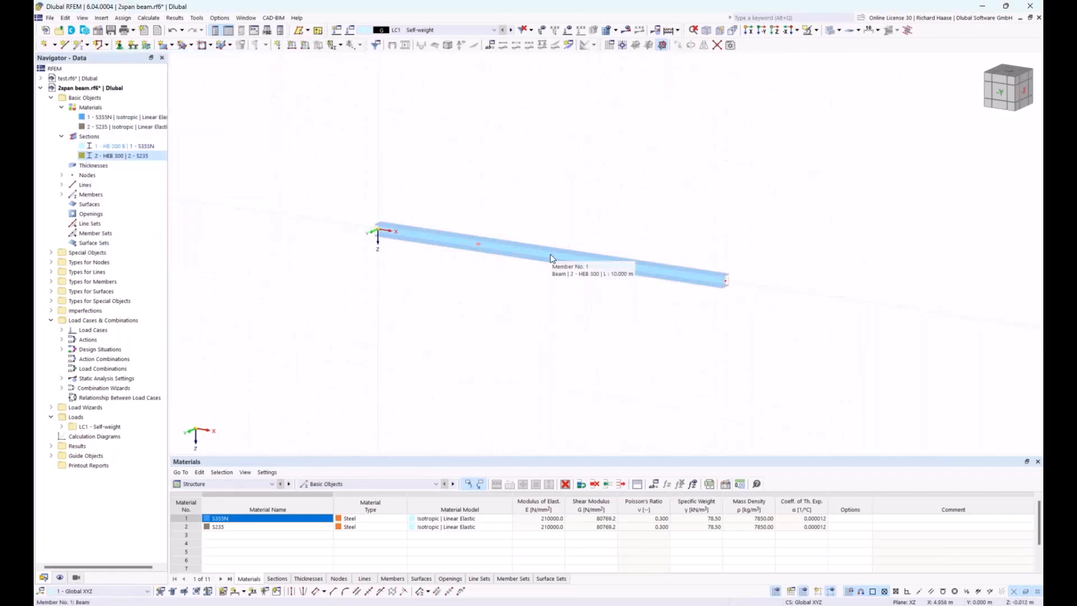
# Step: Divide the beam by distance at 5.000 m from its start, creating an on-member node without splitting the member
pyautogui.rightClick(551, 256)
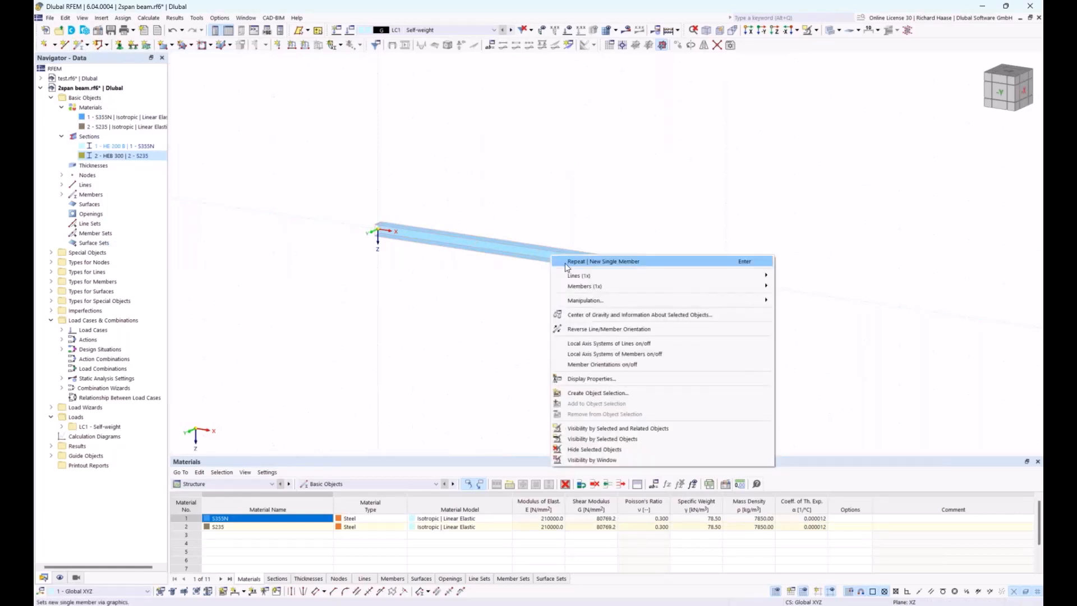
pyautogui.moveTo(728, 287)
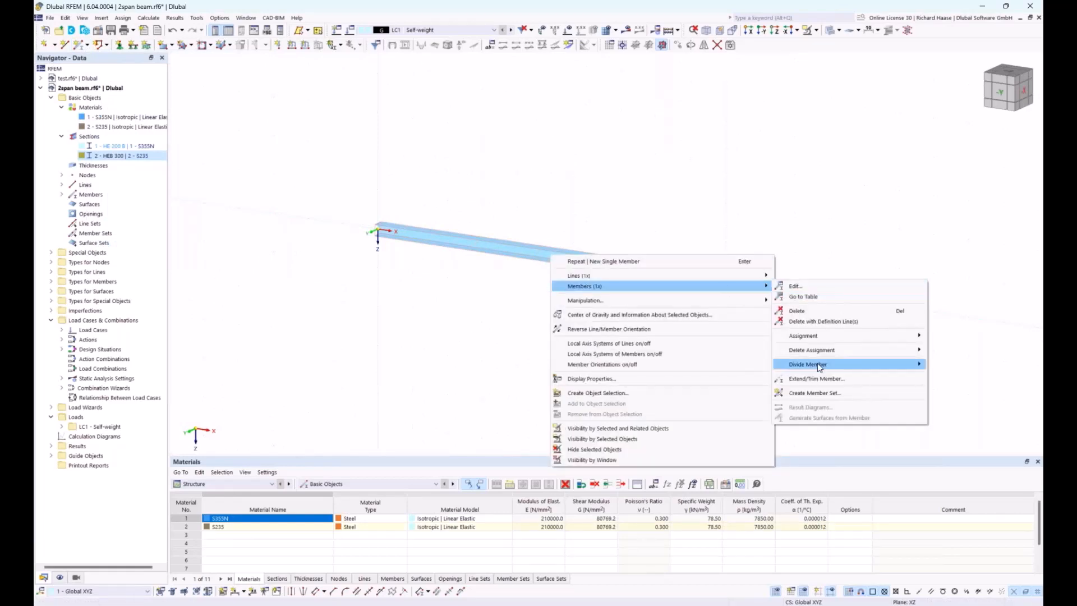
pyautogui.moveTo(817, 363)
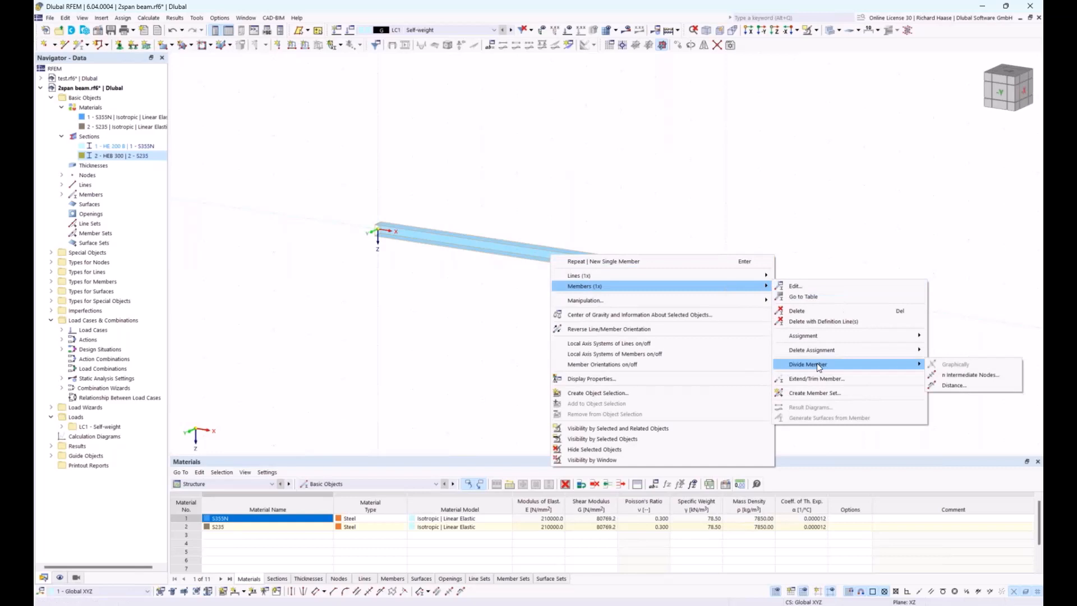
pyautogui.click(956, 386)
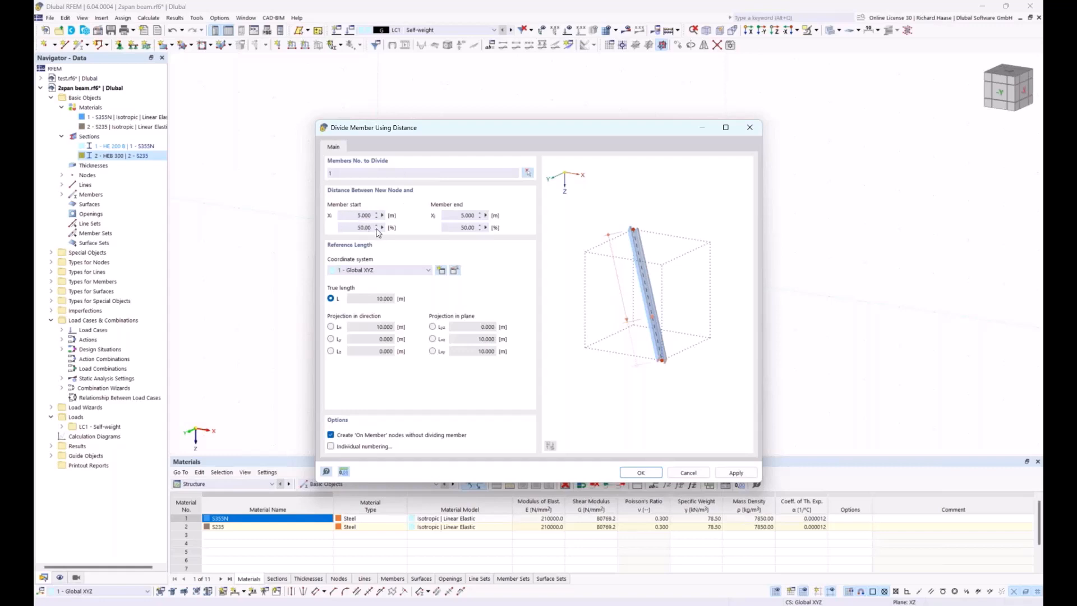
pyautogui.click(641, 473)
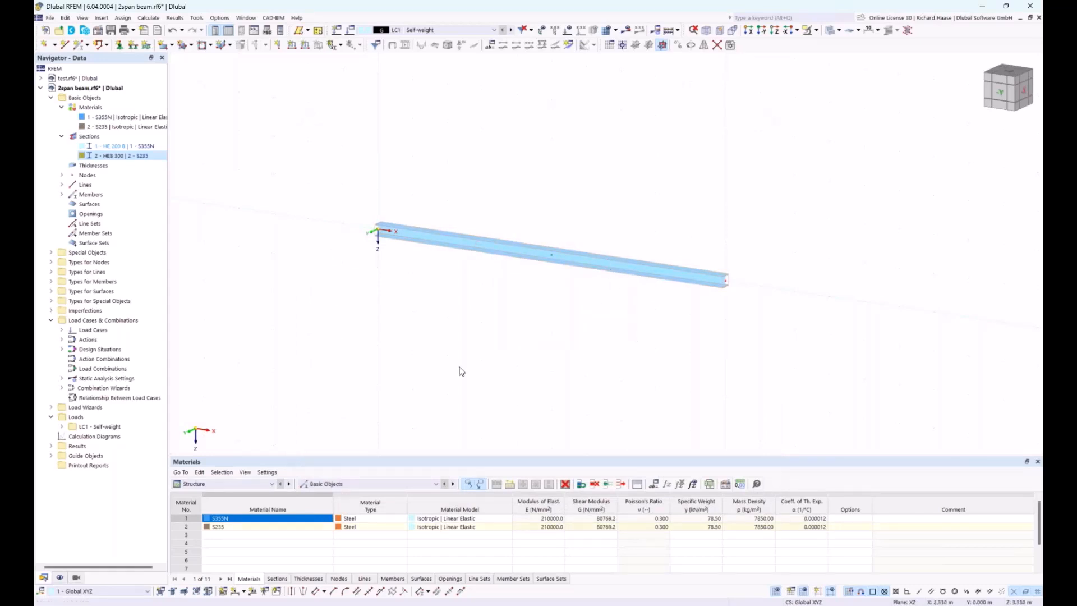
pyautogui.click(119, 46)
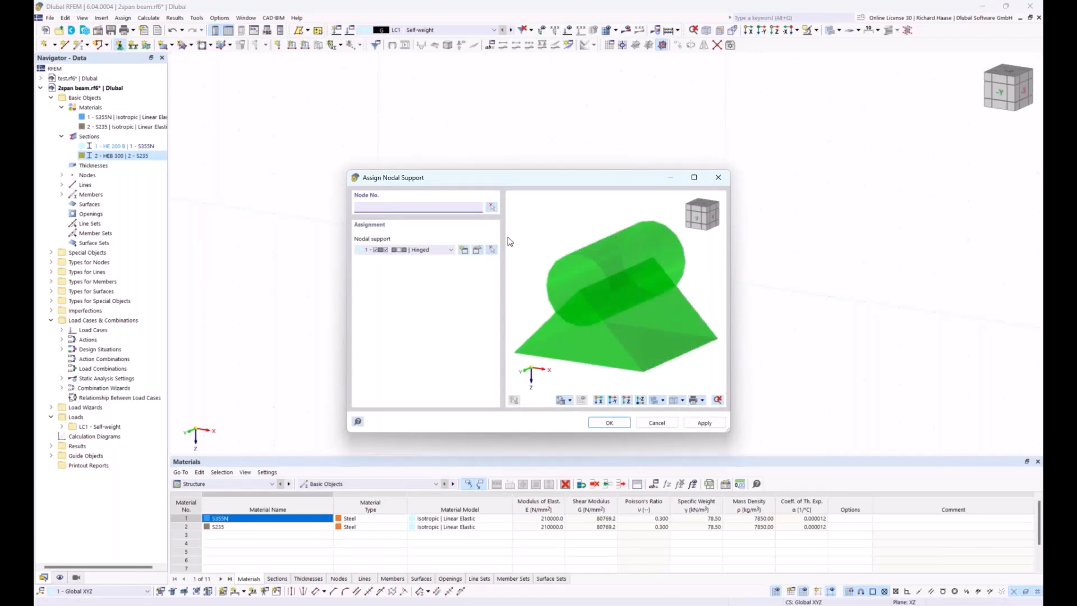
pyautogui.click(492, 207)
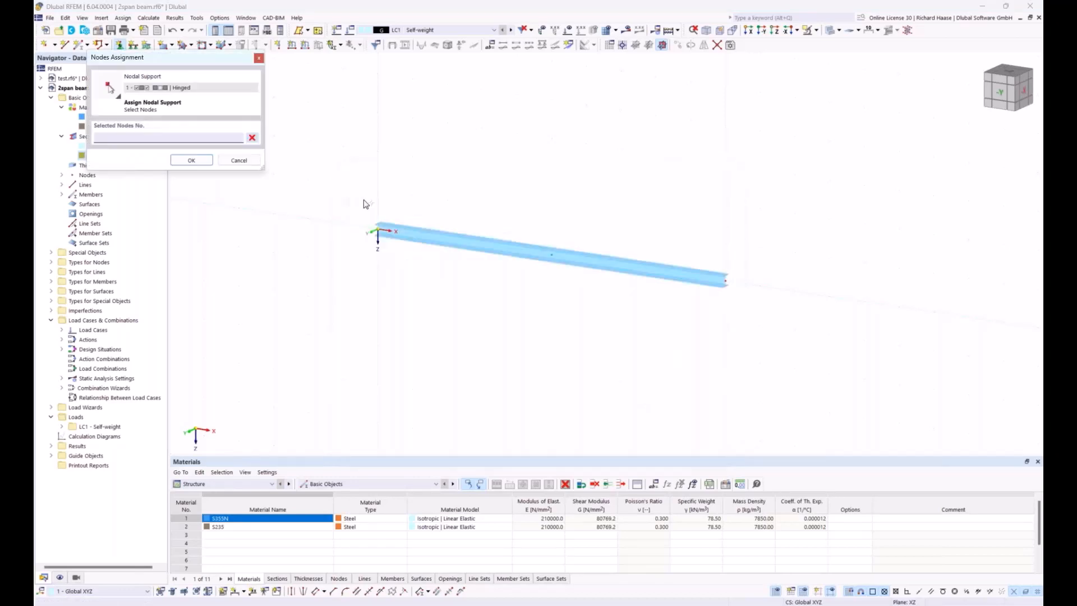
pyautogui.moveTo(369, 202); pyautogui.dragTo(418, 267)
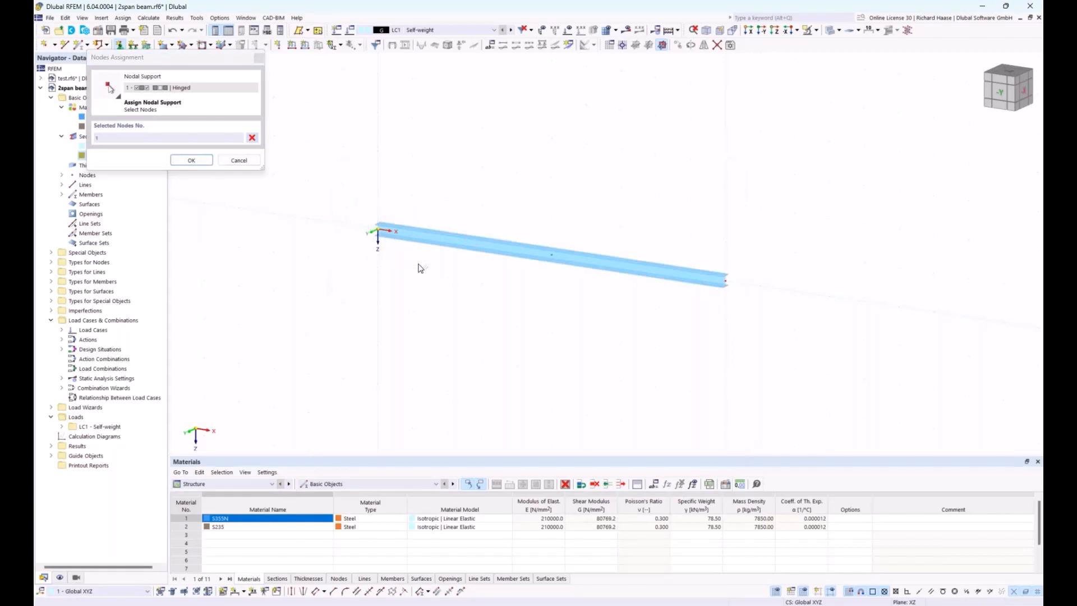
pyautogui.click(191, 161)
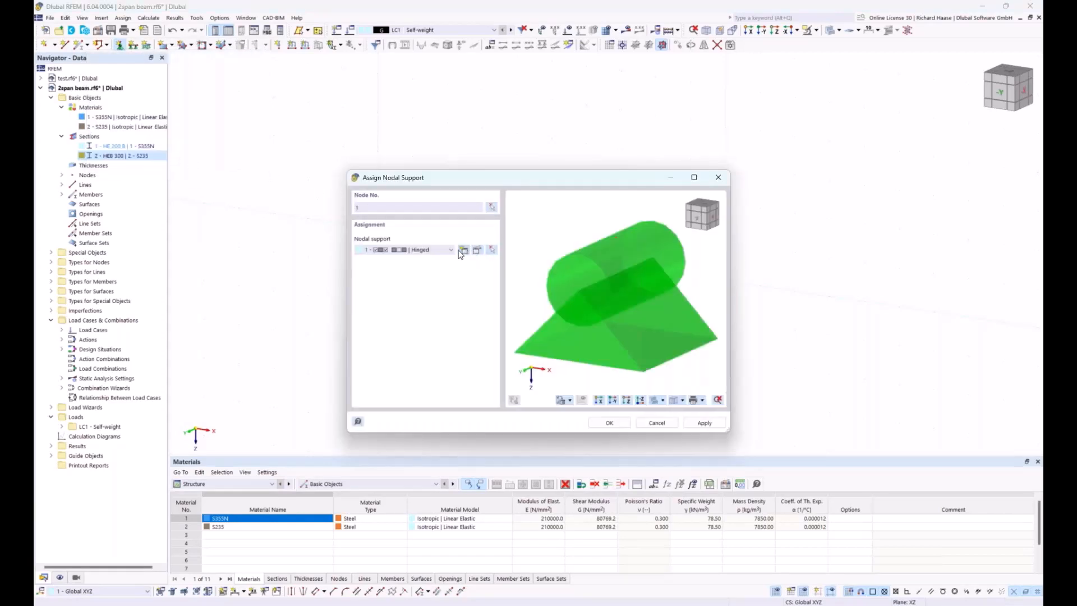
pyautogui.click(431, 251)
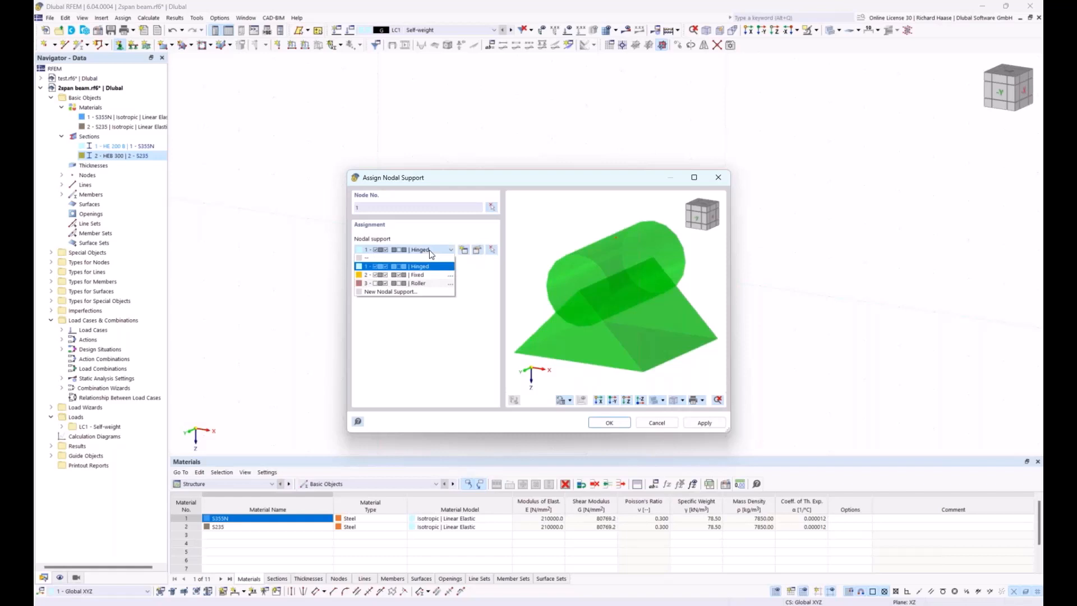
pyautogui.click(417, 284)
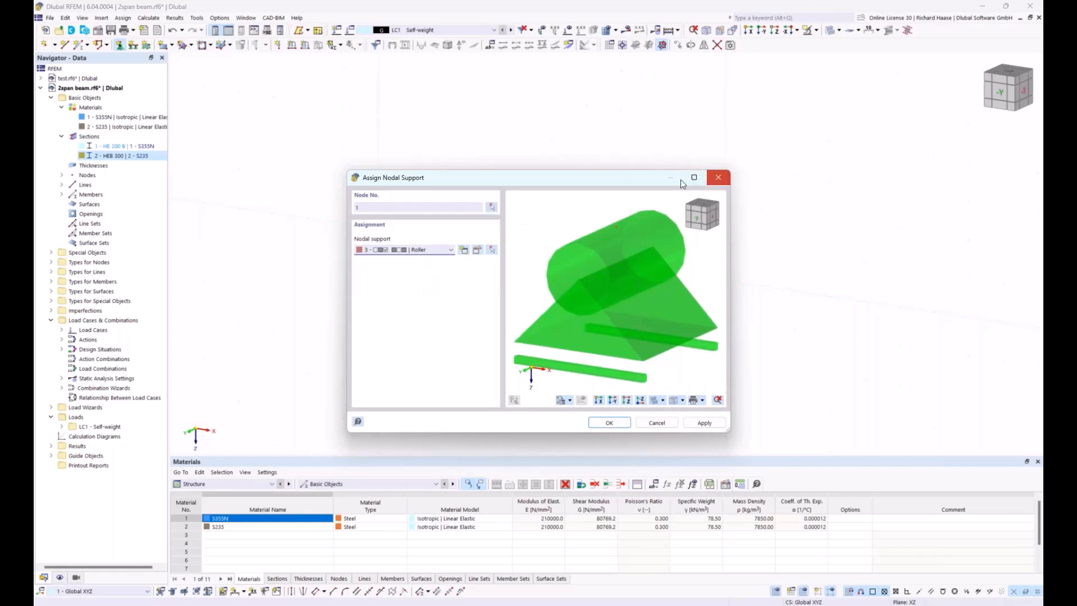
pyautogui.click(718, 177)
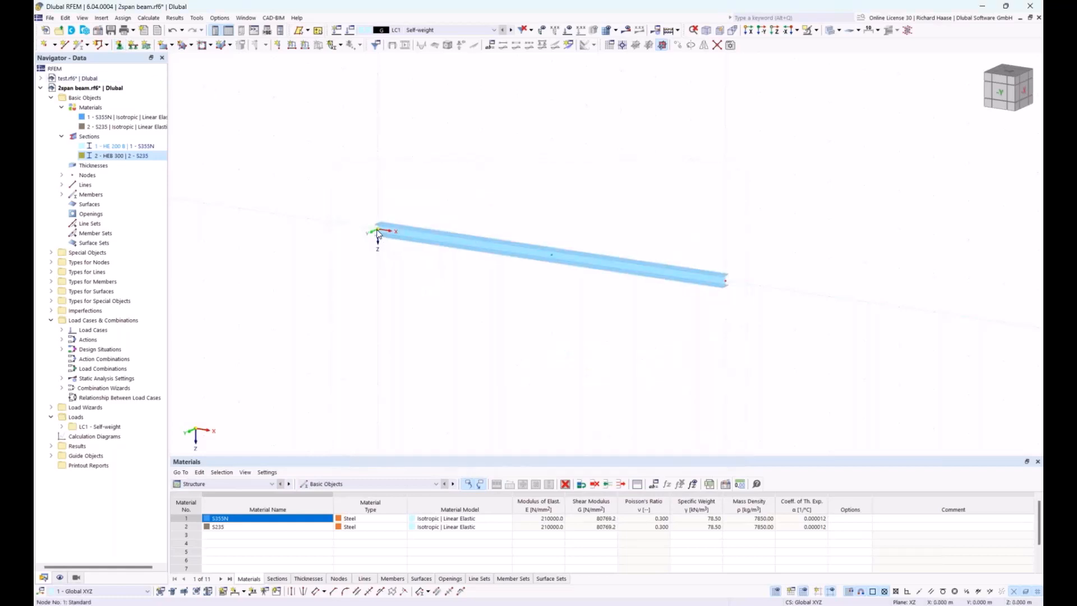
# Step: Assign a Hinged nodal support to the beam's start node at the origin
pyautogui.scroll(3, 377, 233)
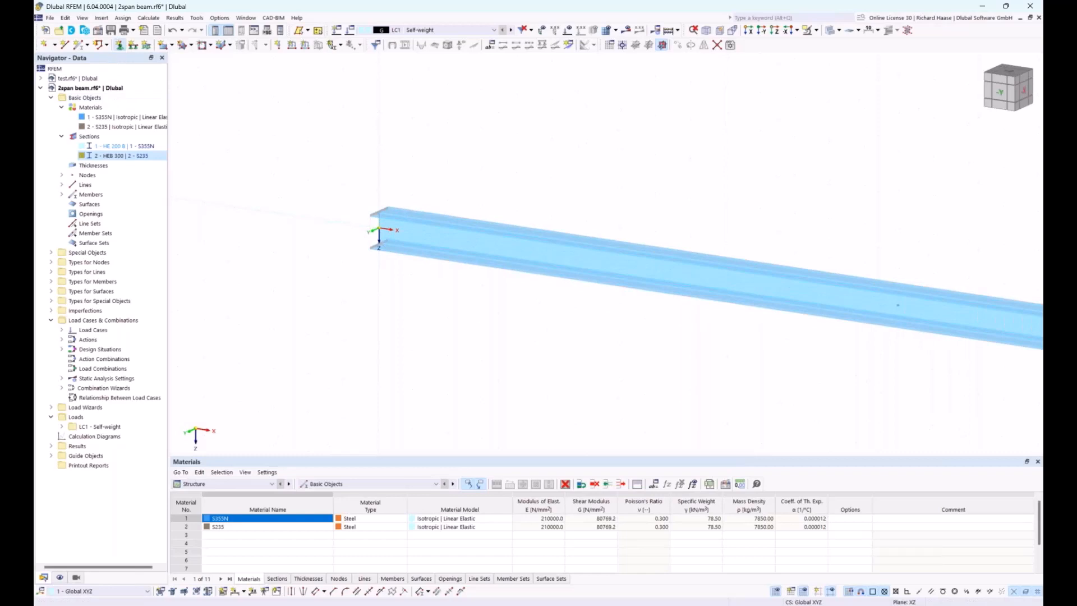
pyautogui.click(376, 233)
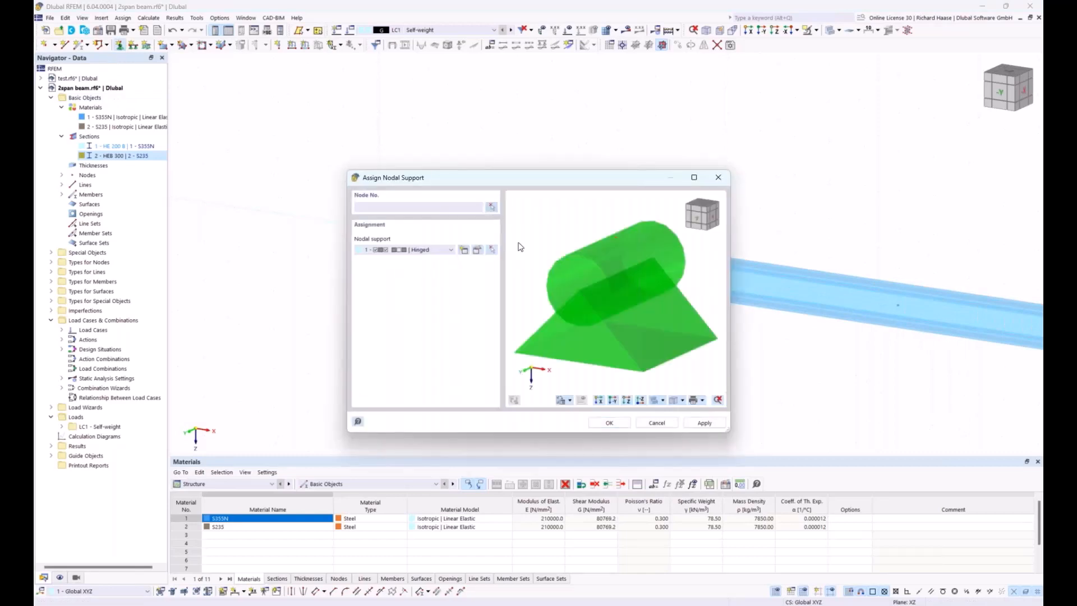
pyautogui.click(492, 207)
pyautogui.moveTo(366, 177); pyautogui.dragTo(438, 286)
pyautogui.click(190, 160)
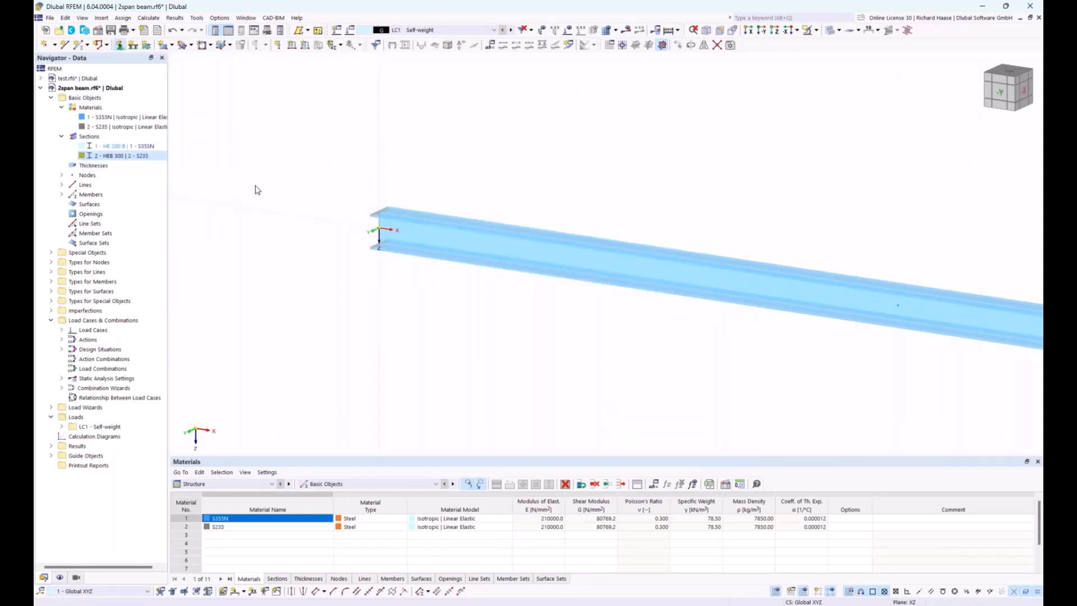
pyautogui.click(610, 422)
pyautogui.scroll(-3, 411, 284)
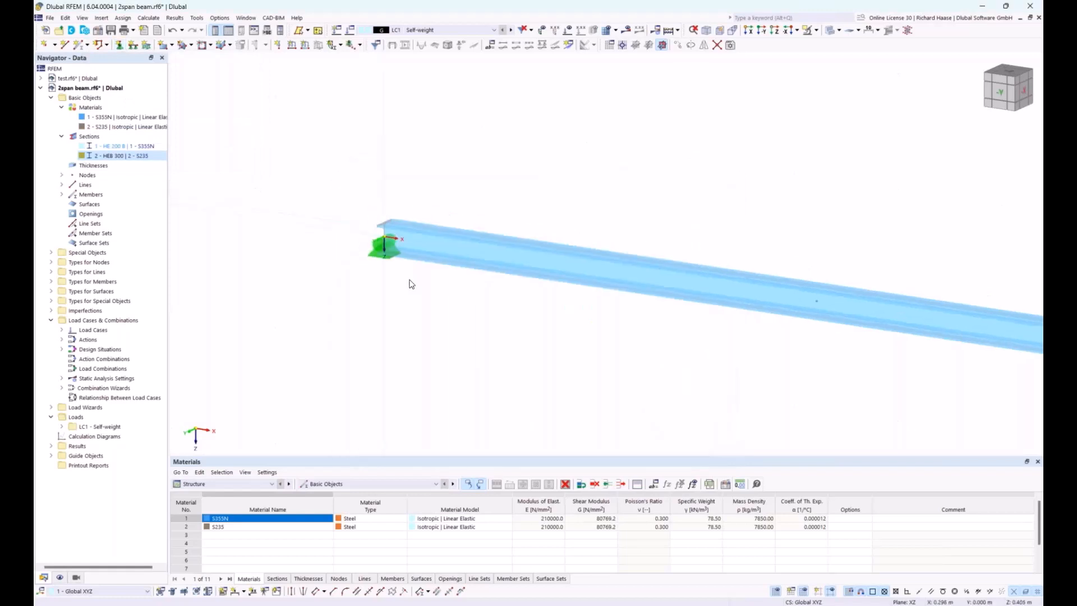
# Step: Enlarge the display size of the nodal support graphics
pyautogui.scroll(2, 412, 284)
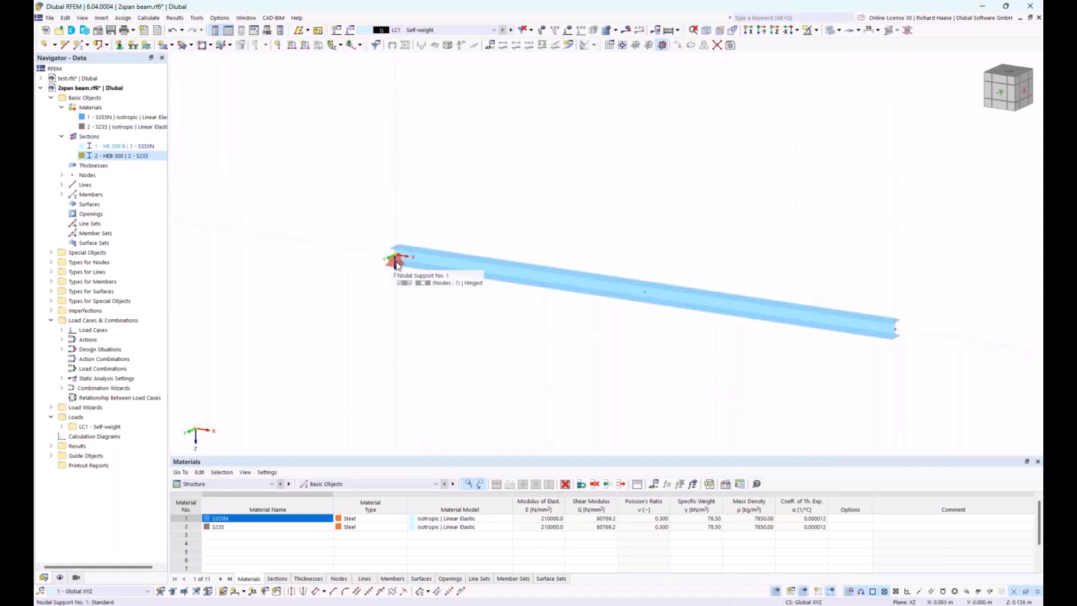
pyautogui.rightClick(396, 265)
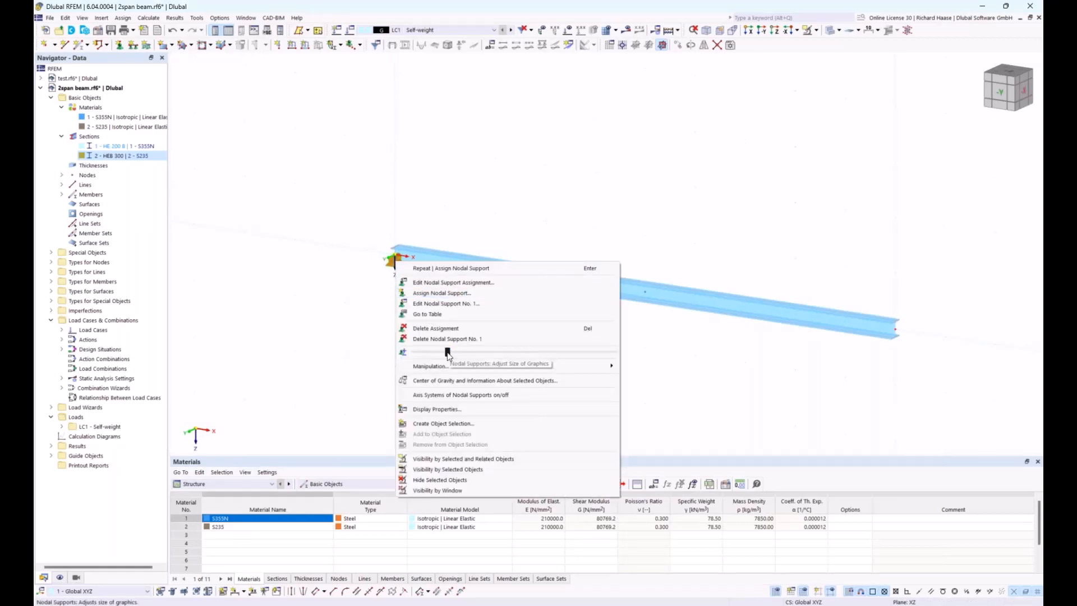
pyautogui.moveTo(448, 353); pyautogui.dragTo(474, 347)
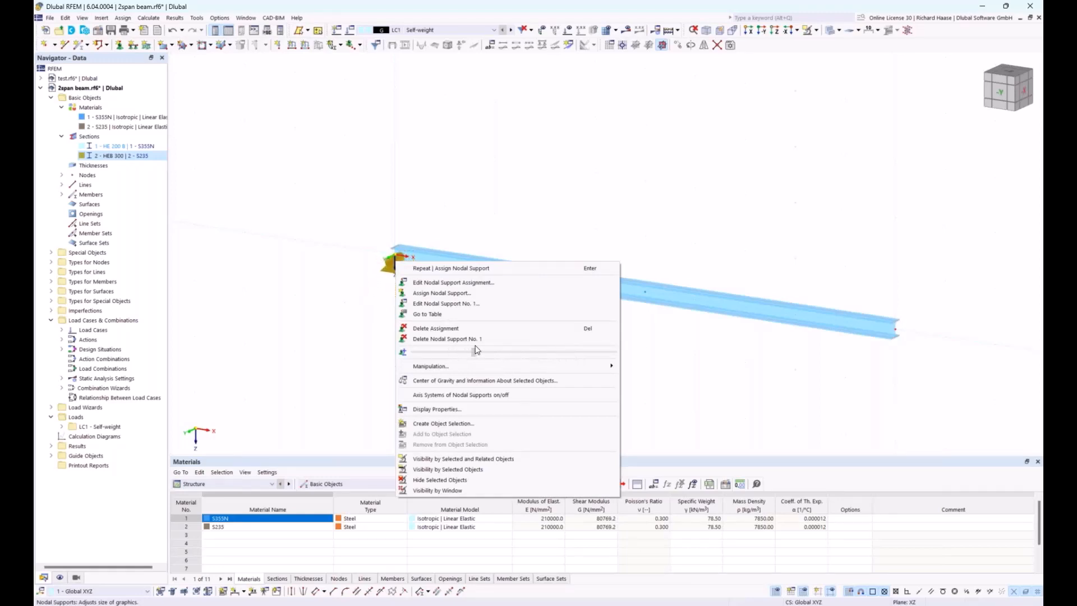
pyautogui.click(644, 346)
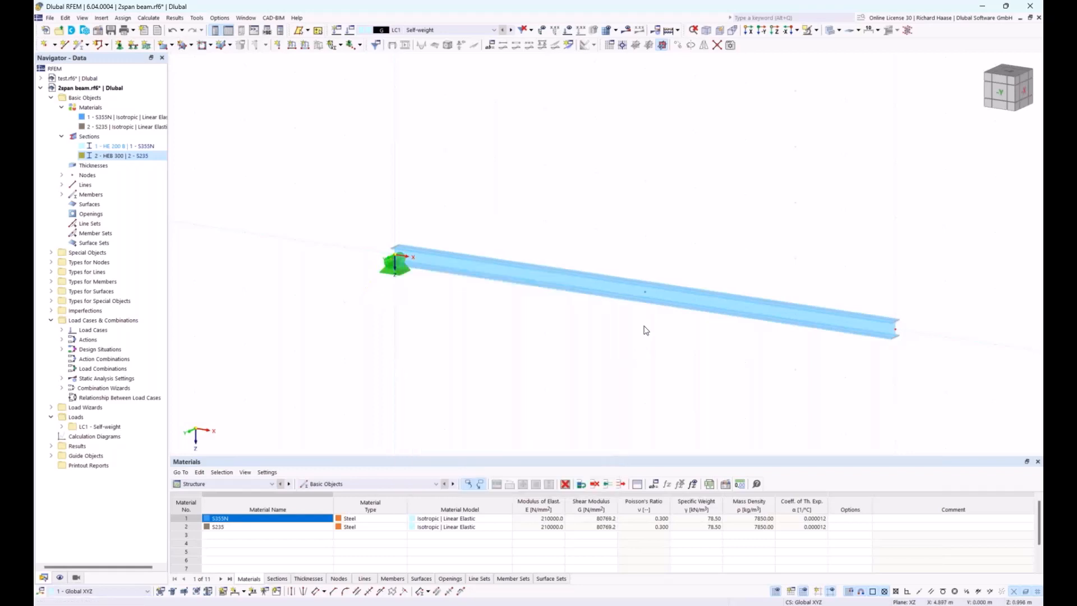
# Step: Assign Roller nodal supports to the beam's midpoint node and its far end node
pyautogui.moveTo(589, 235); pyautogui.dragTo(544, 234, button='middle')
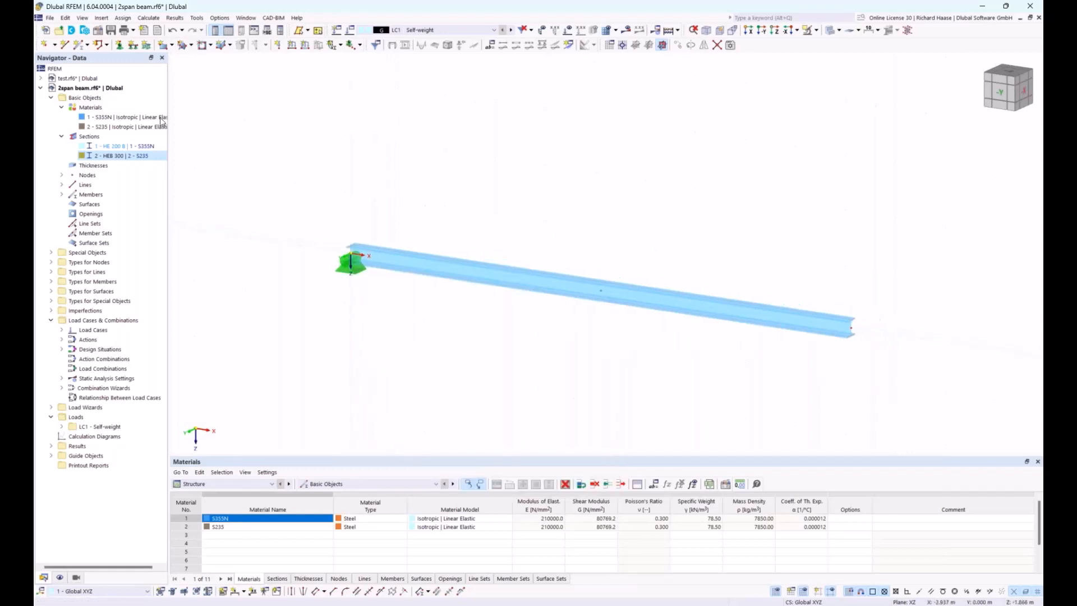
pyautogui.click(119, 46)
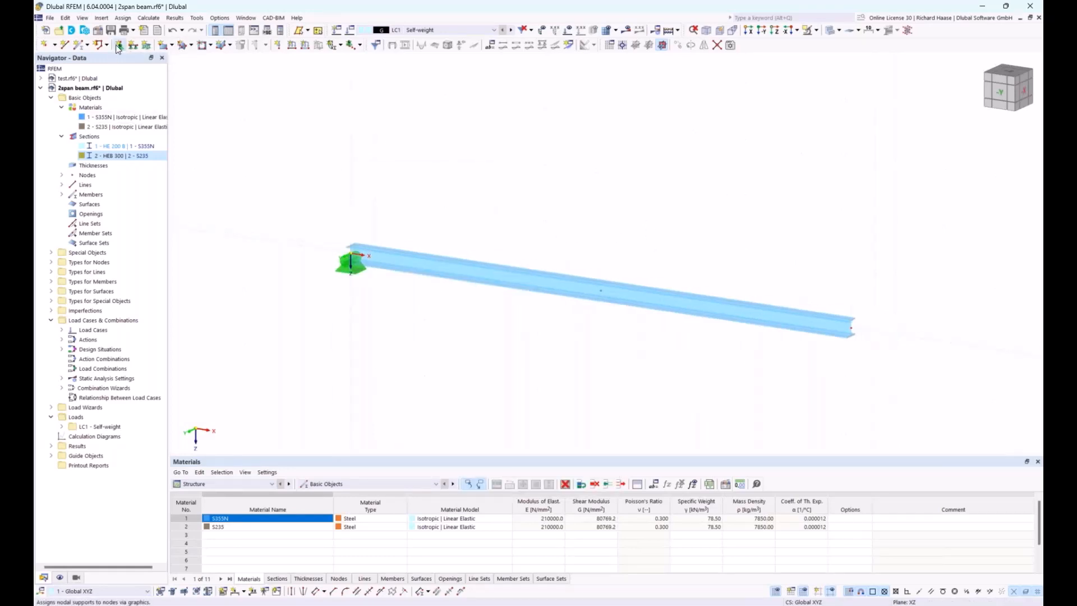
pyautogui.click(438, 253)
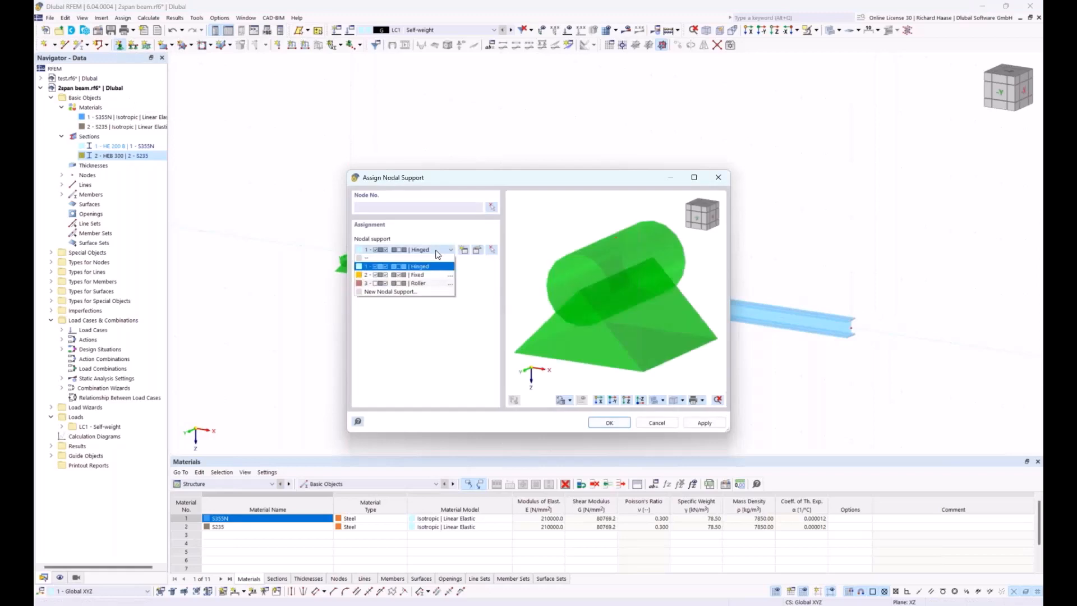
pyautogui.click(427, 284)
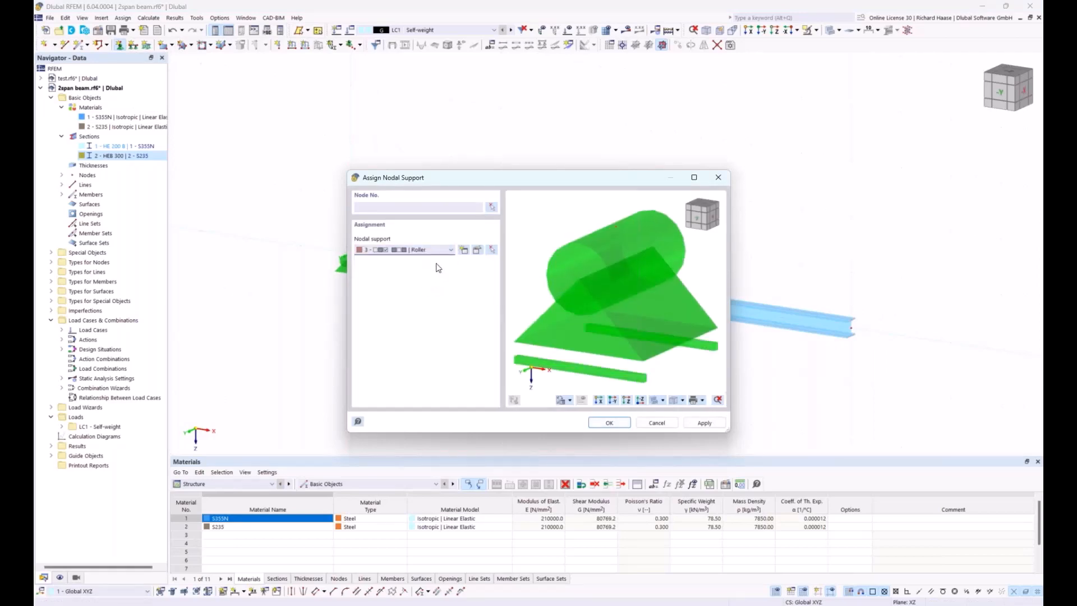
pyautogui.click(491, 206)
pyautogui.moveTo(573, 259); pyautogui.dragTo(631, 325)
pyautogui.moveTo(824, 302); pyautogui.dragTo(884, 357)
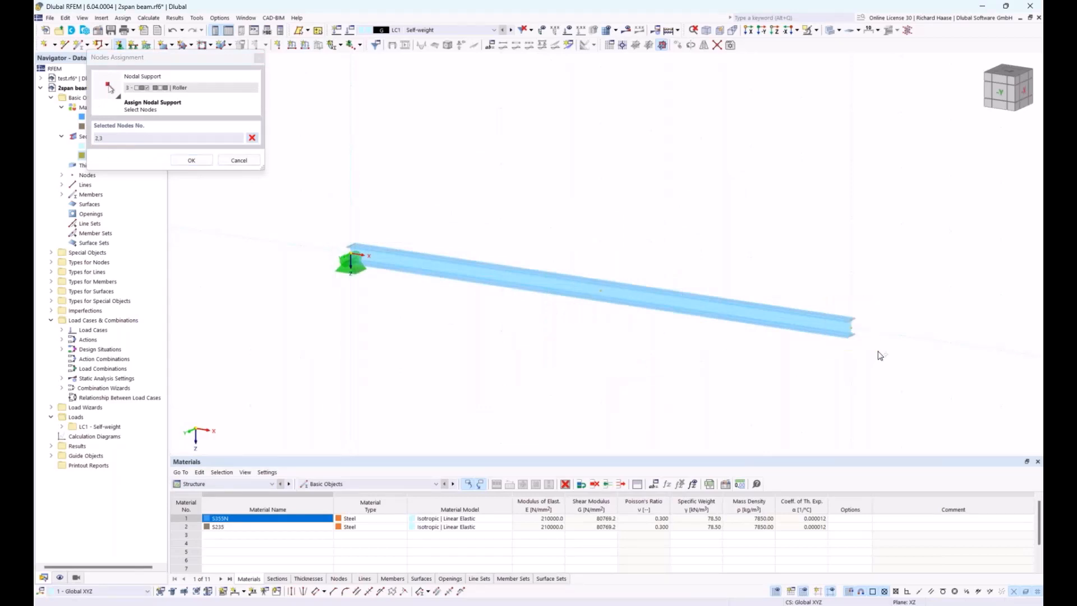
pyautogui.click(190, 161)
pyautogui.click(610, 423)
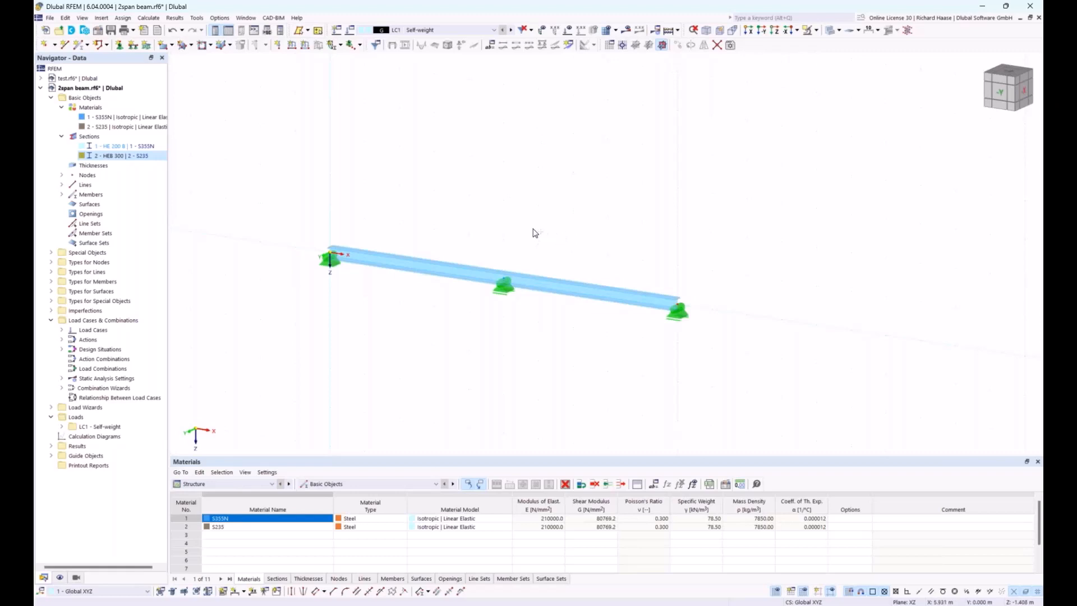
# Step: Show the supported beam from the front in the -Y view direction
pyautogui.moveTo(539, 230)
pyautogui.keyDown('ctrl'); pyautogui.mouseDown(button='middle')
pyautogui.moveTo(421, 215)
pyautogui.moveTo(428, 200)
pyautogui.moveTo(483, 199)
pyautogui.moveTo(557, 243)
pyautogui.moveTo(625, 238)
pyautogui.moveTo(474, 243)
pyautogui.moveTo(503, 224)
pyautogui.moveTo(584, 236)
pyautogui.moveTo(514, 233)
pyautogui.moveTo(521, 240)
pyautogui.mouseUp(button='middle'); pyautogui.keyUp('ctrl')
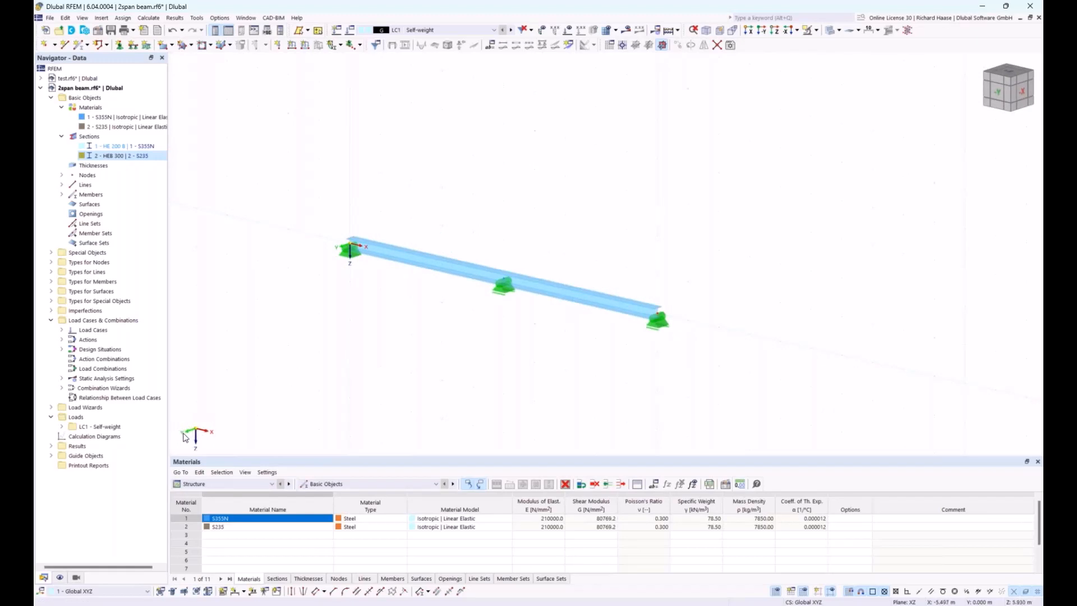
pyautogui.click(762, 32)
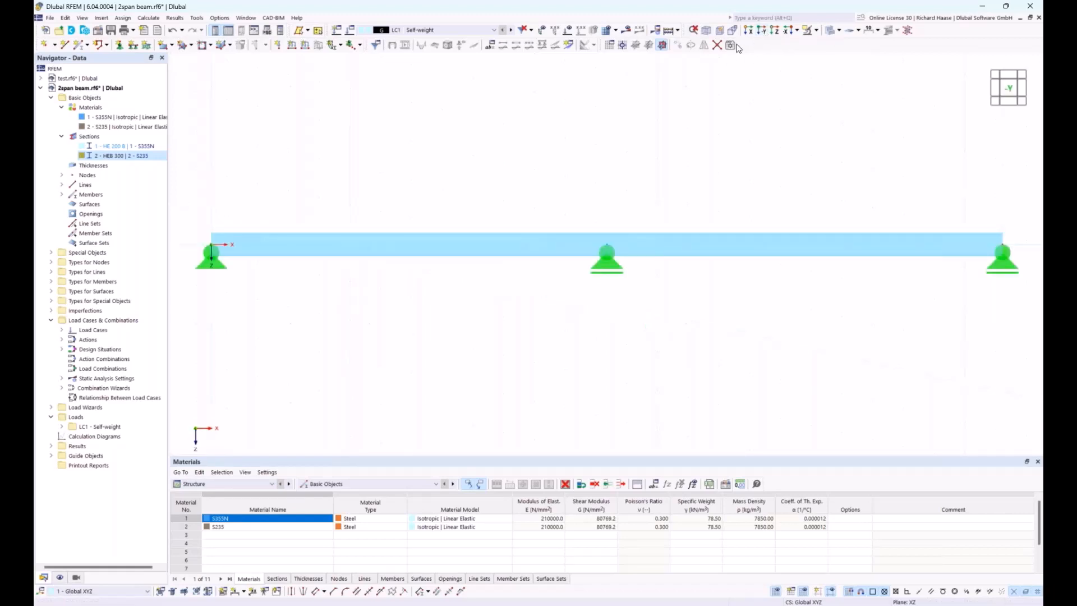
pyautogui.keyDown('ctrl'); pyautogui.moveTo(642, 168); pyautogui.dragTo(725, 148, button='middle'); pyautogui.keyUp('ctrl')
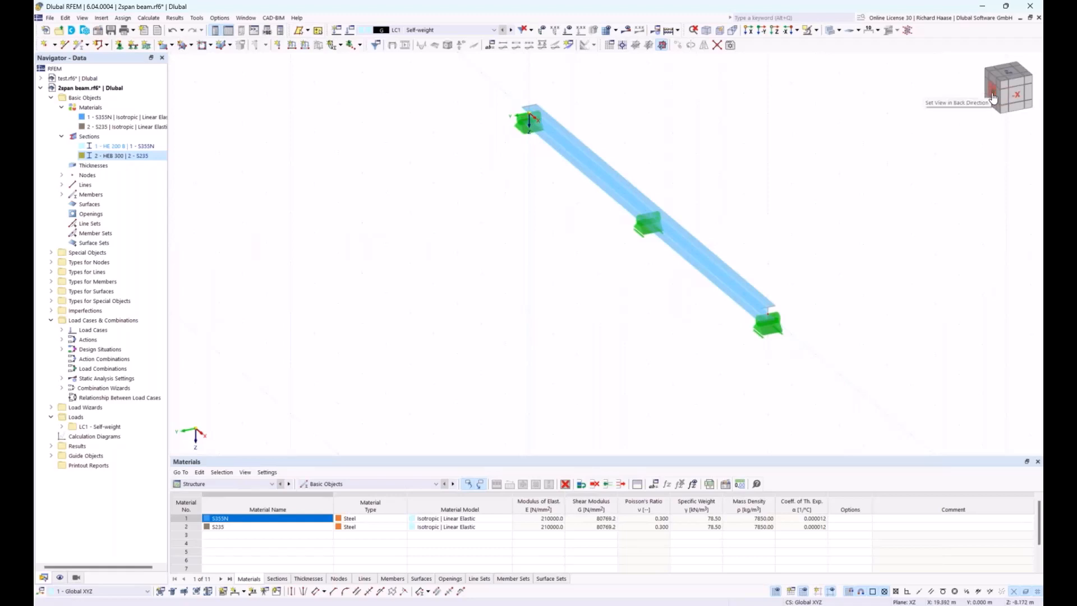
pyautogui.click(992, 97)
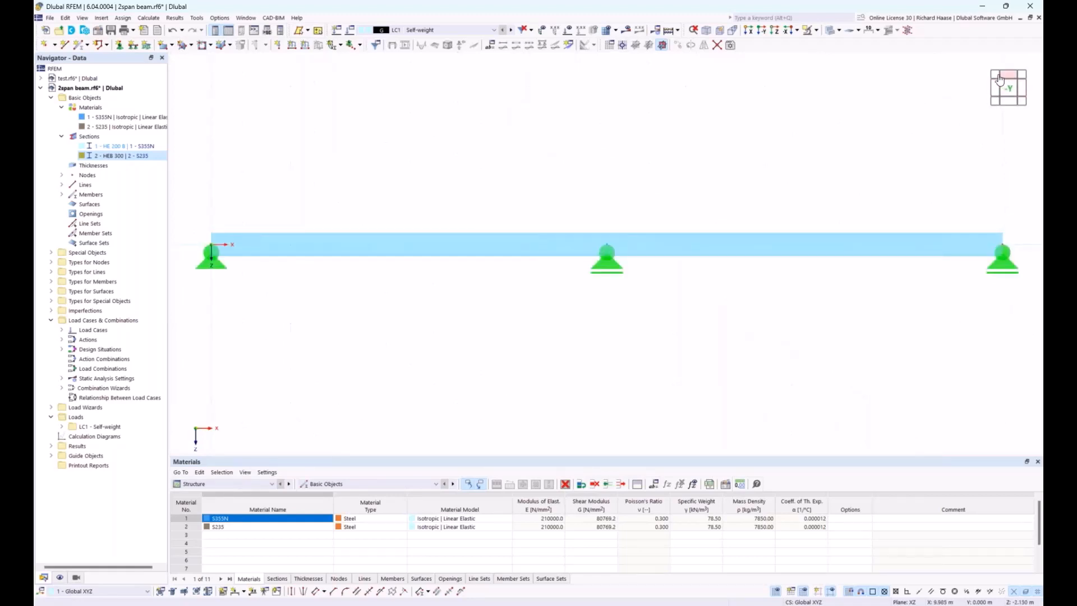
pyautogui.click(996, 82)
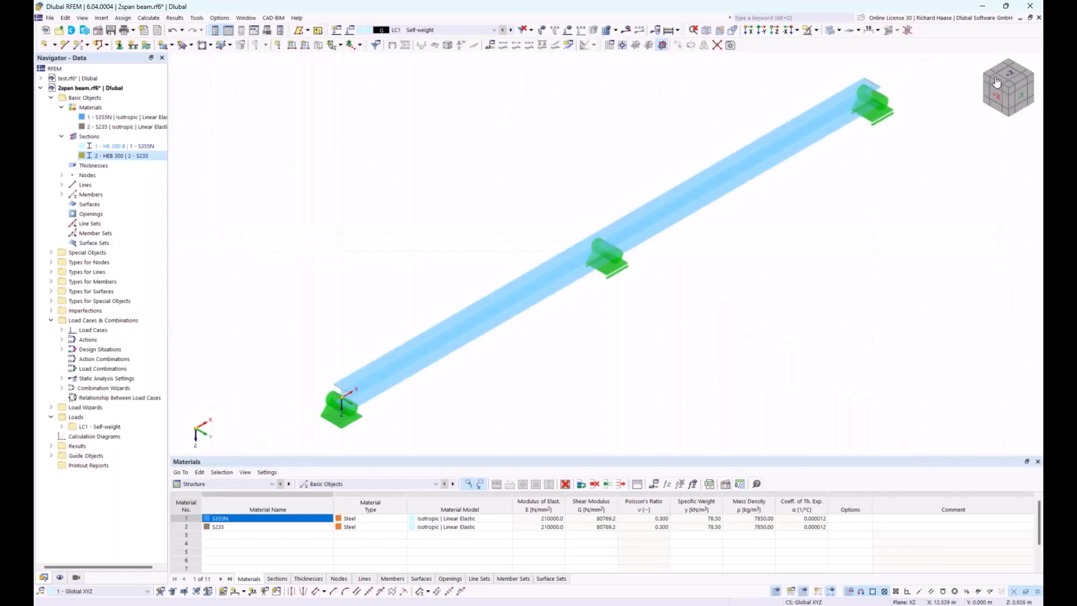
pyautogui.click(1021, 100)
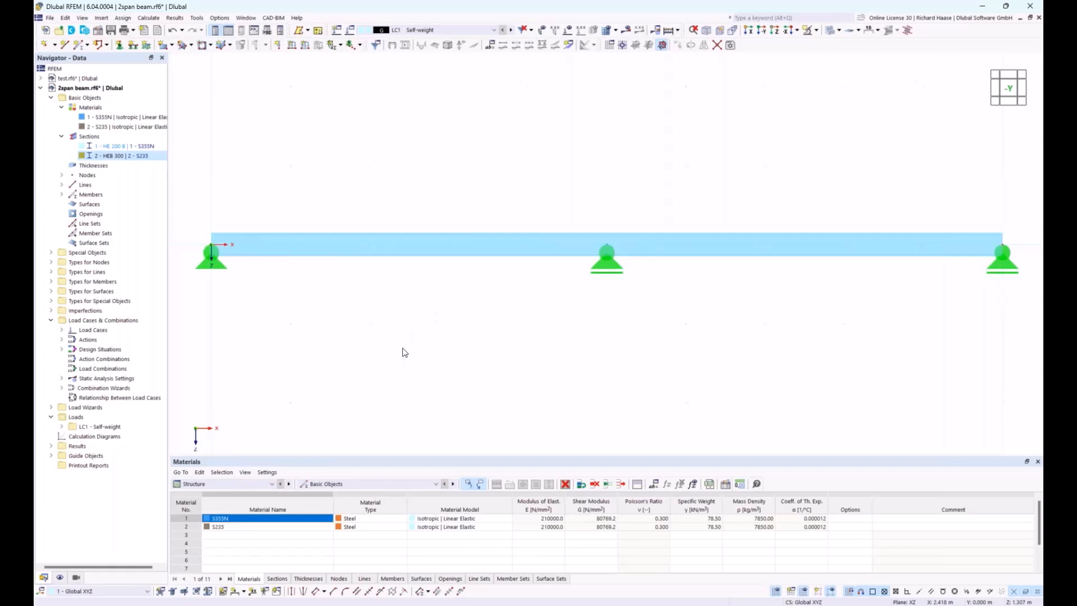
# Step: Create load case LC2 named "Load left side" with the action category Imposed loads - category A: domestic, residential areas
pyautogui.doubleClick(93, 331)
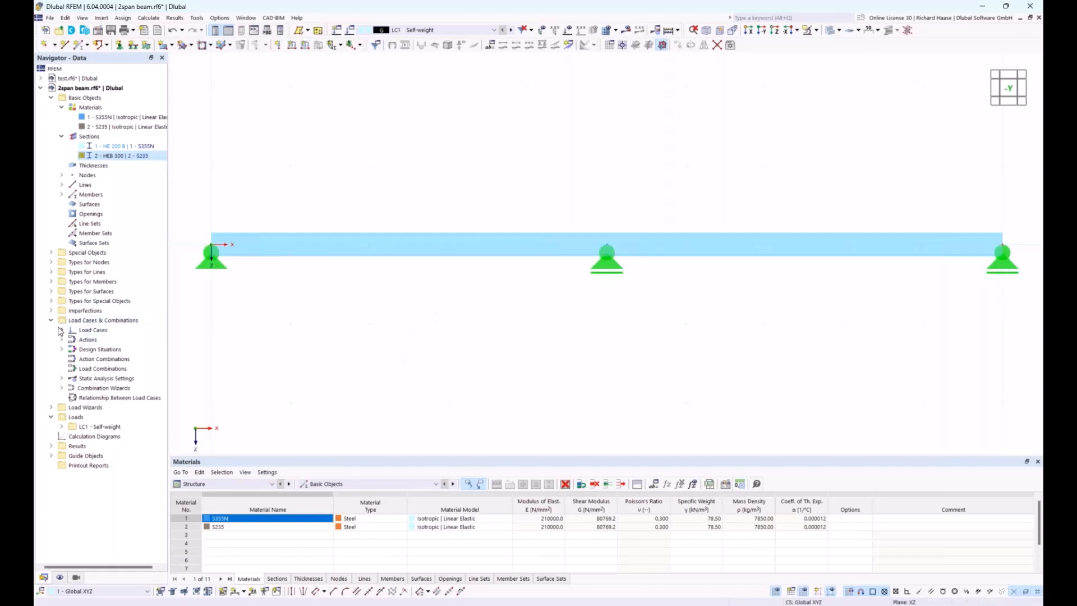
pyautogui.rightClick(94, 331)
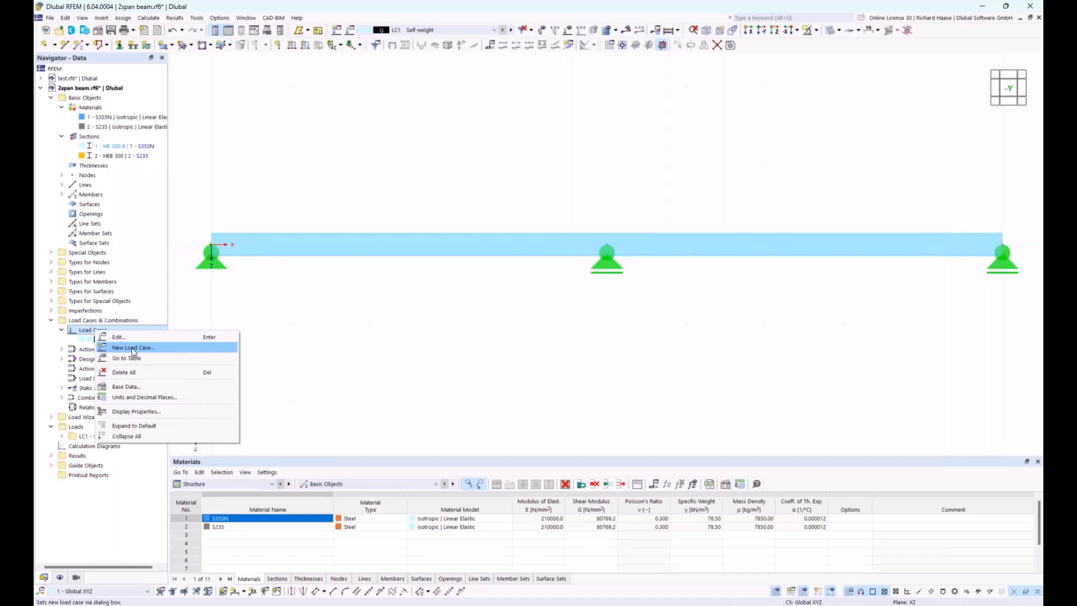
pyautogui.click(133, 348)
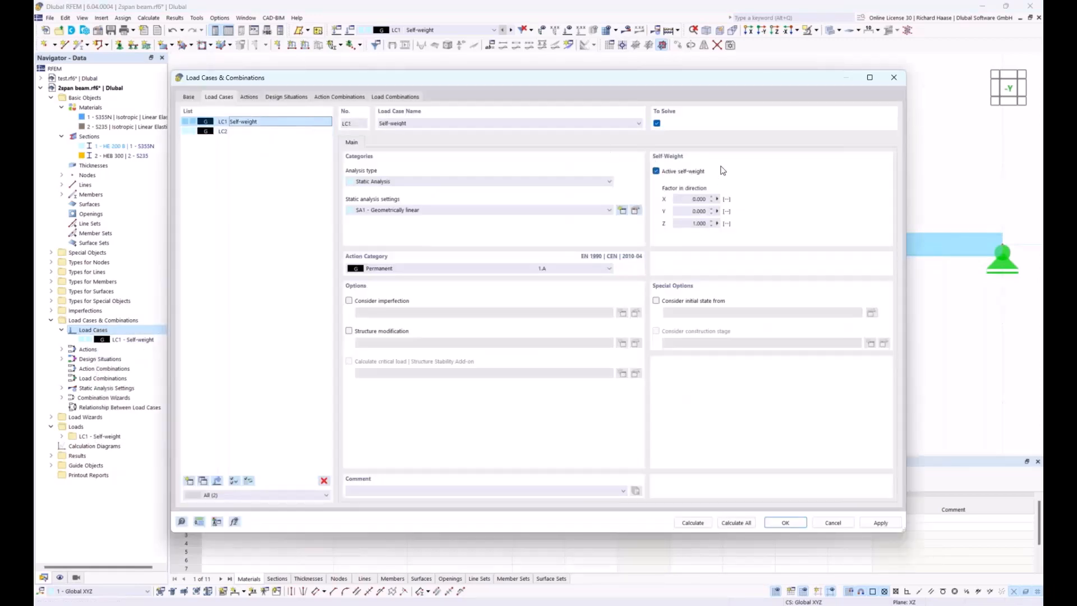
pyautogui.click(247, 131)
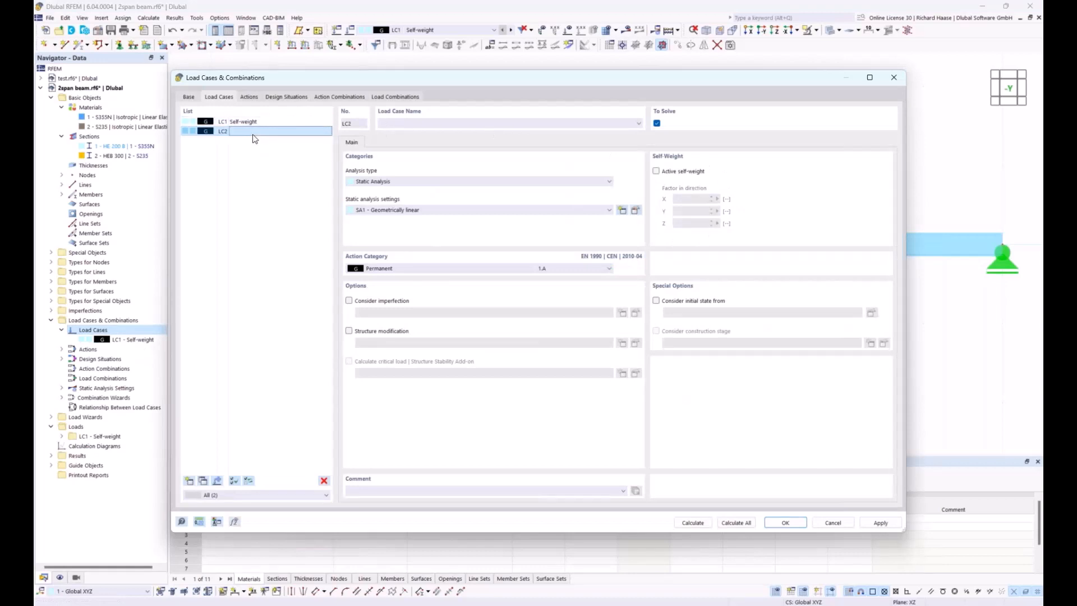
pyautogui.click(386, 268)
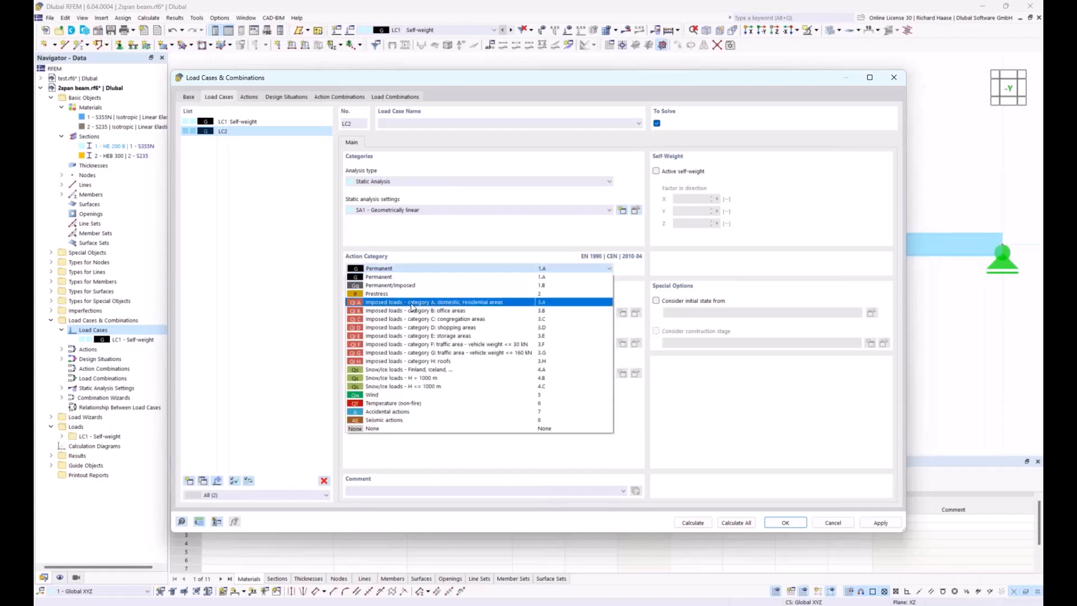
pyautogui.click(440, 303)
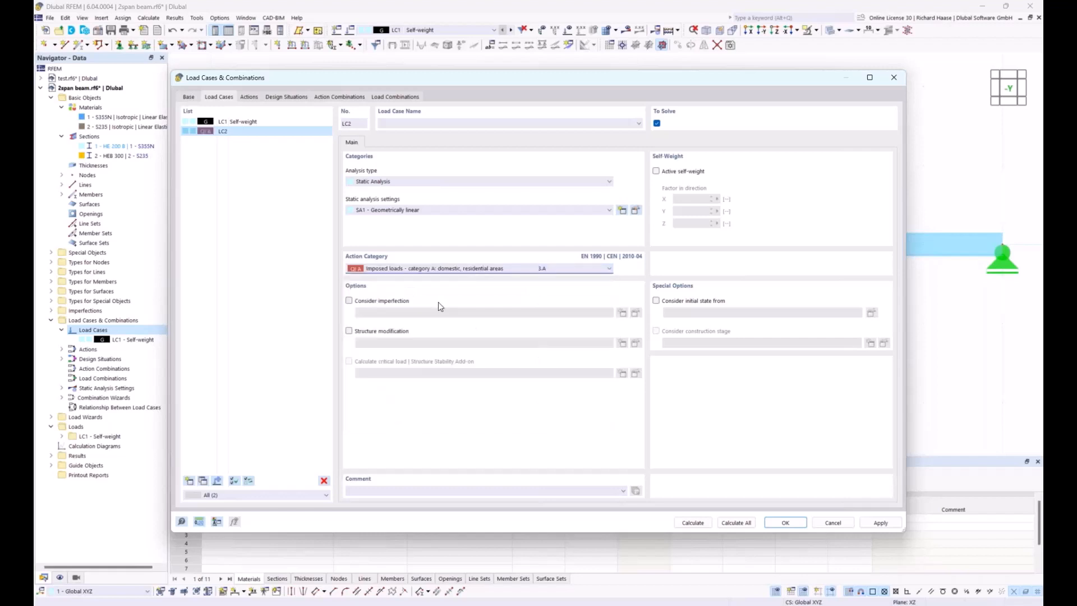
pyautogui.click(390, 124)
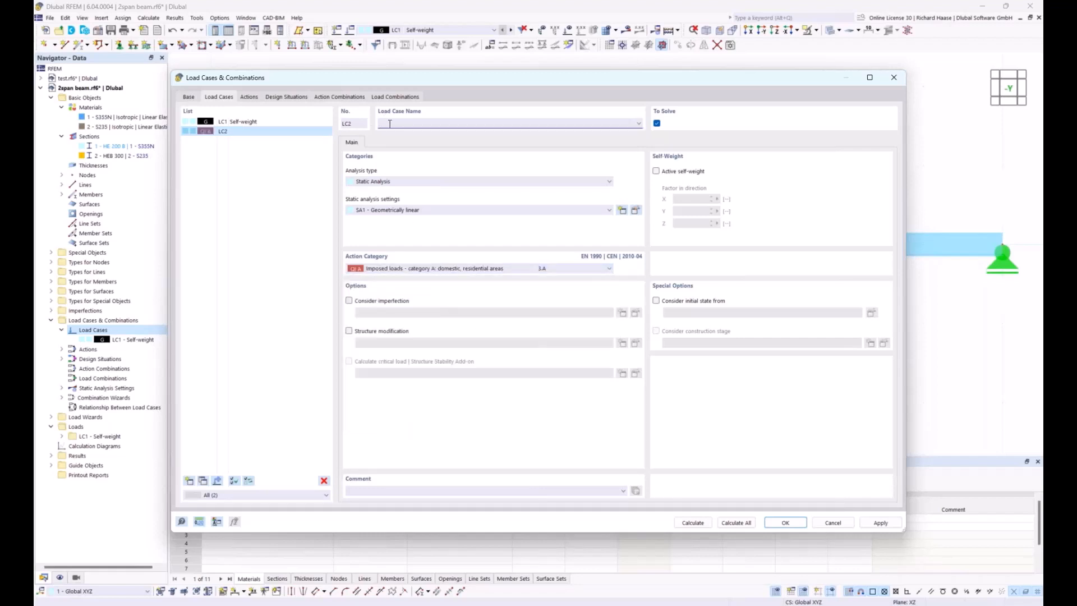
pyautogui.write('Load left side')
# Step: Copy load case LC2 and rename the copy, LC3, "Load right side"
pyautogui.click(203, 481)
pyautogui.moveTo(393, 123); pyautogui.dragTo(401, 123)
pyautogui.write('righ')
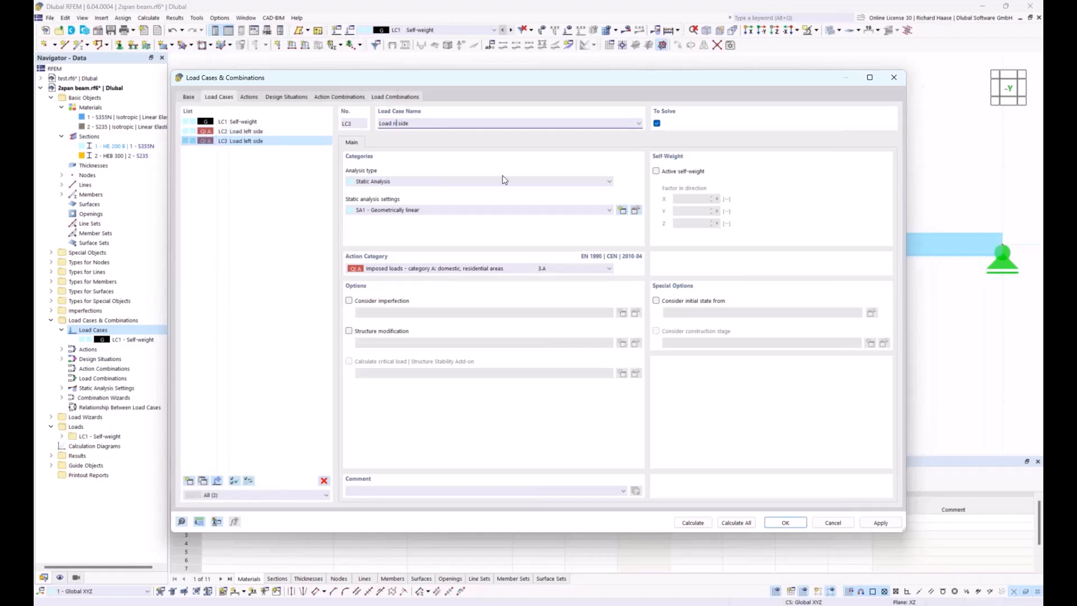
pyautogui.write('t')
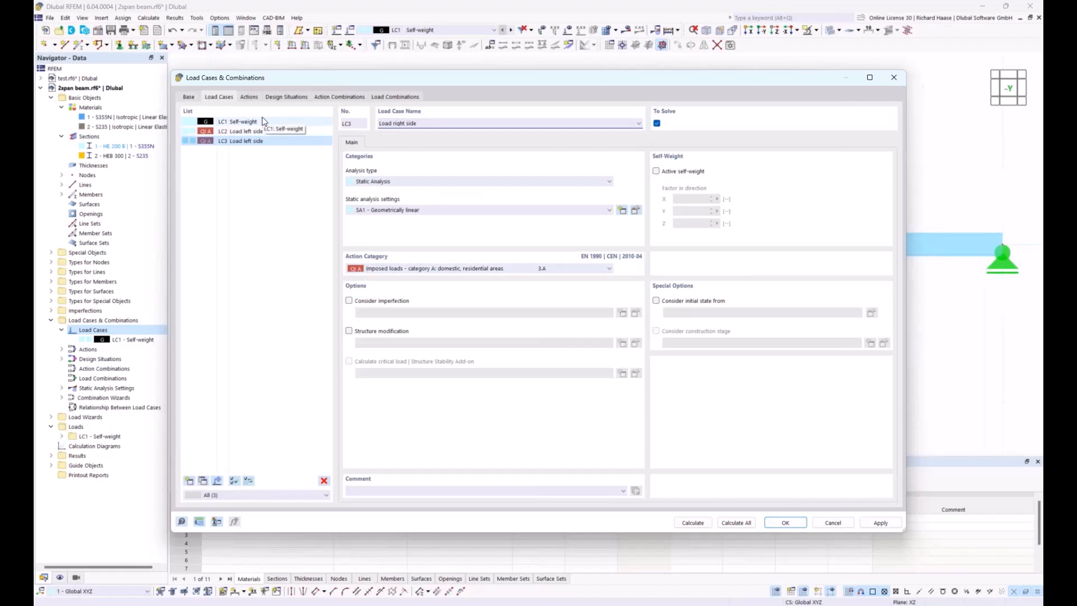
# Step: Review the self-weight and imposed load case settings and the base settings for the combination standard
pyautogui.click(284, 124)
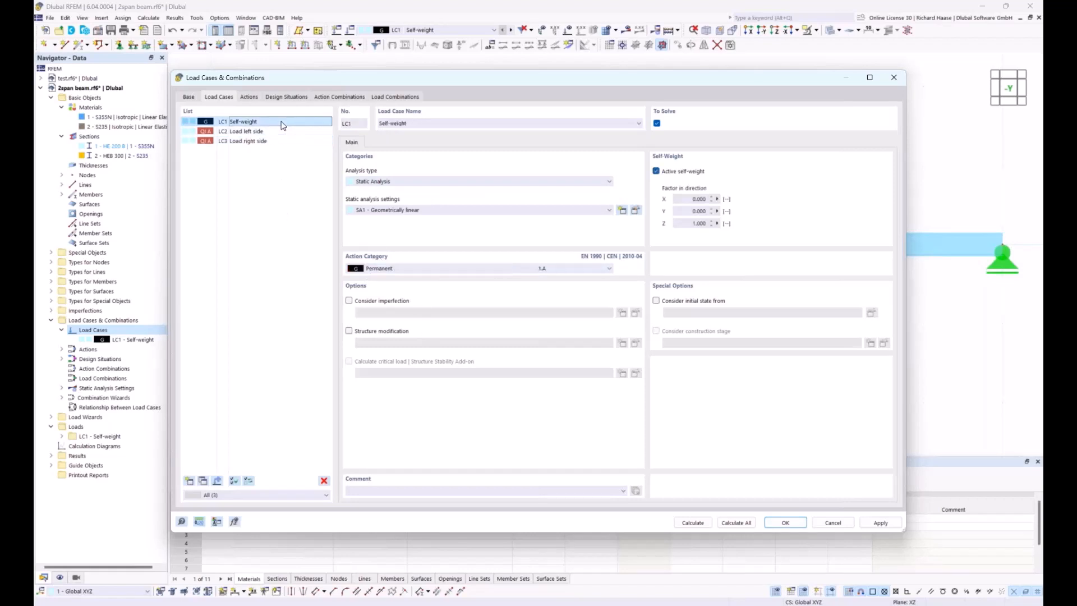
pyautogui.click(277, 133)
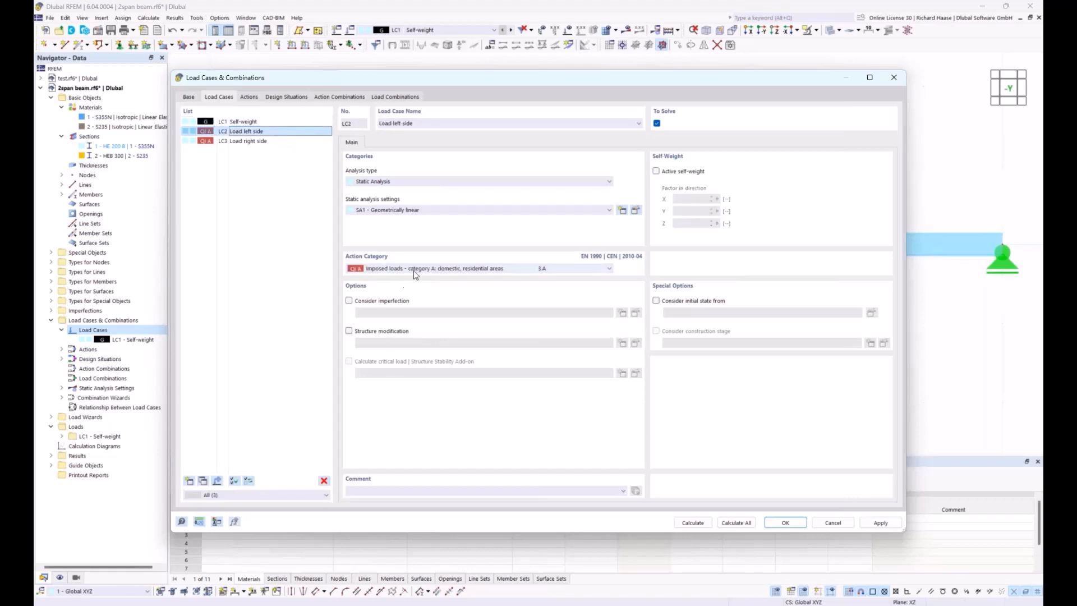
pyautogui.click(189, 98)
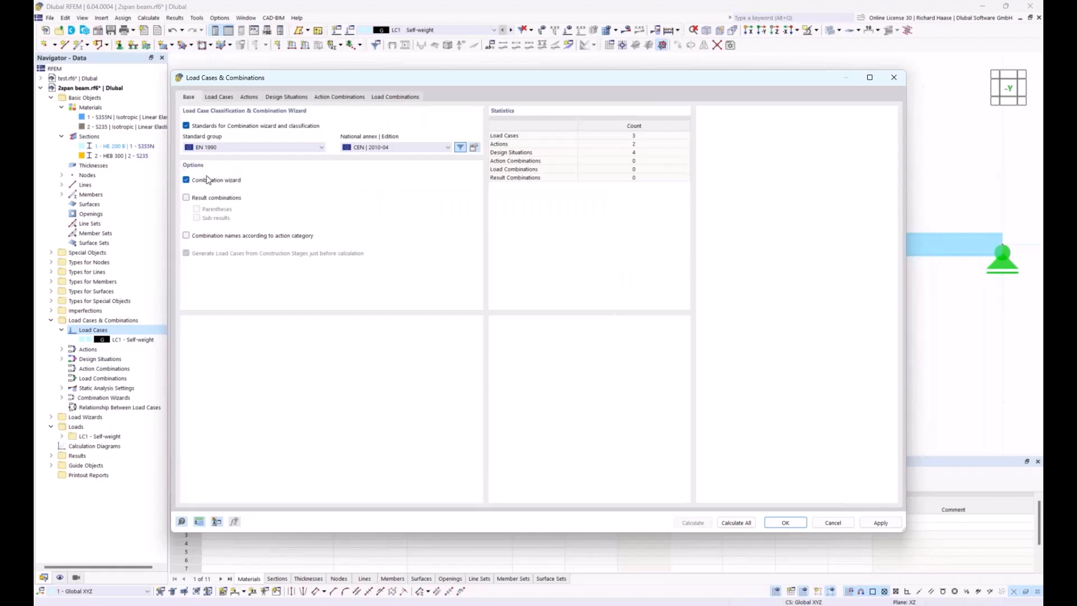
pyautogui.click(219, 98)
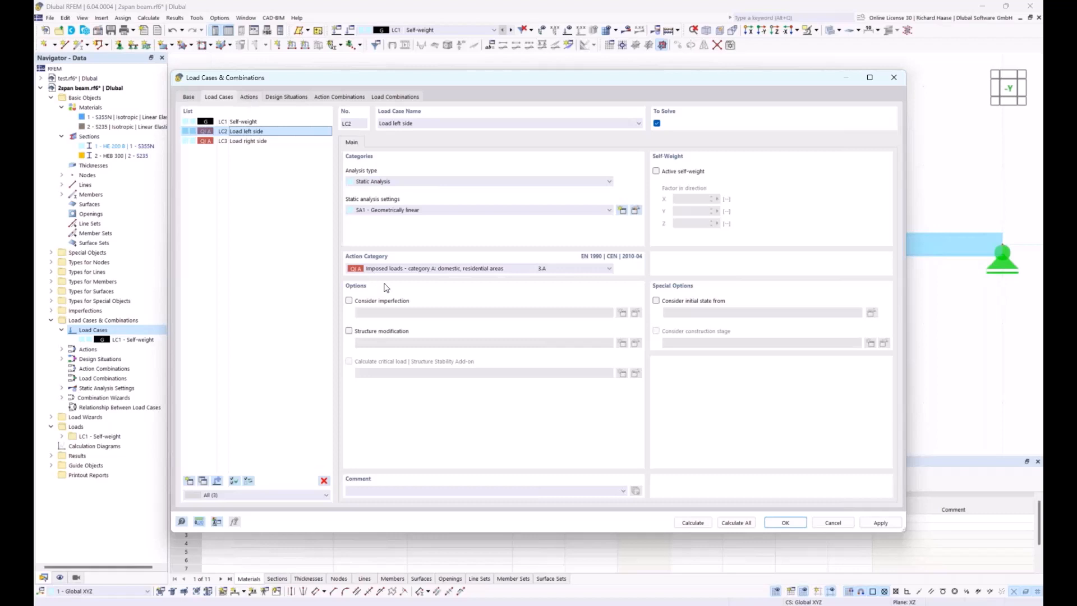
pyautogui.click(253, 121)
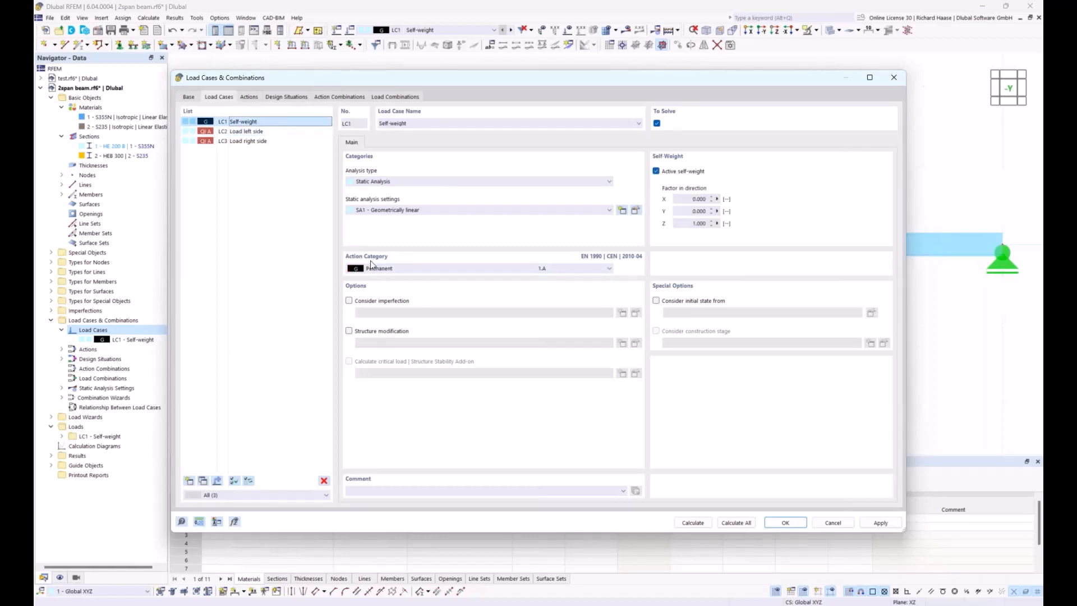
# Step: Examine the permanent and imposed load actions and the action type options available for the permanent action
pyautogui.click(250, 98)
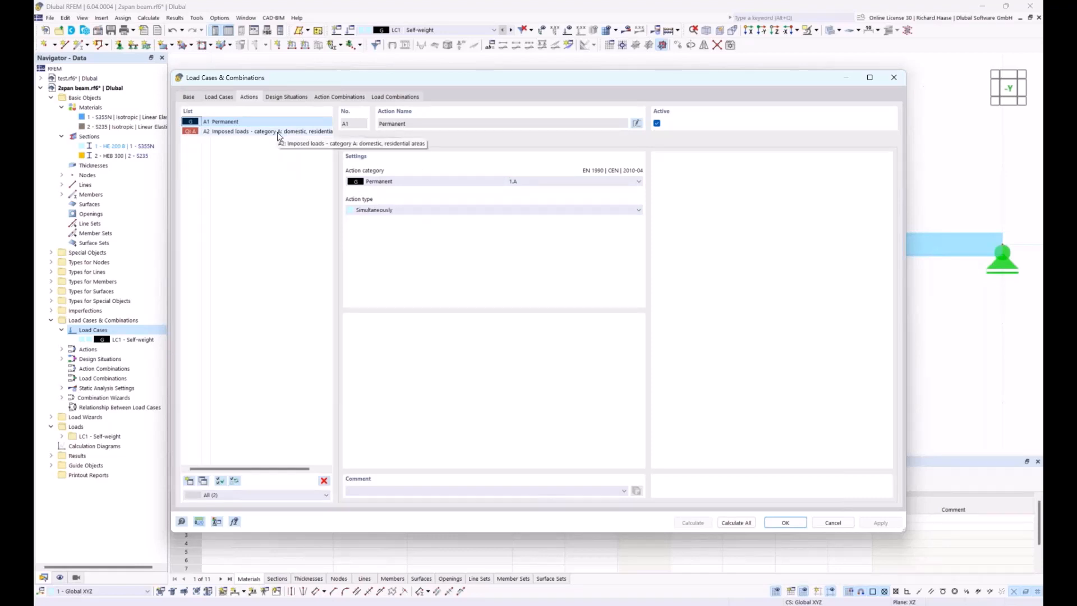
pyautogui.click(377, 211)
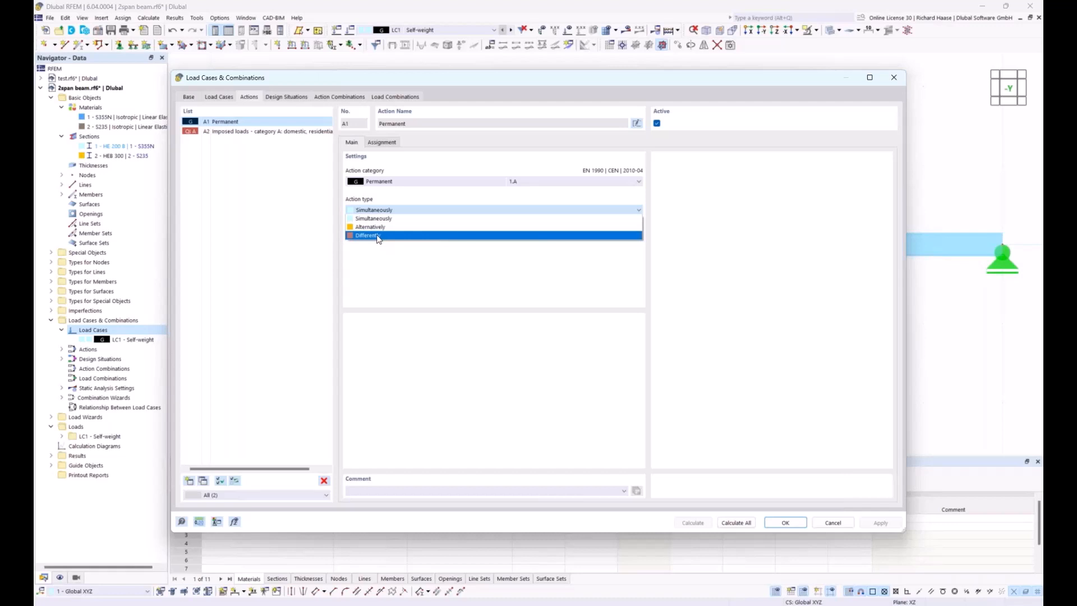
pyautogui.click(296, 189)
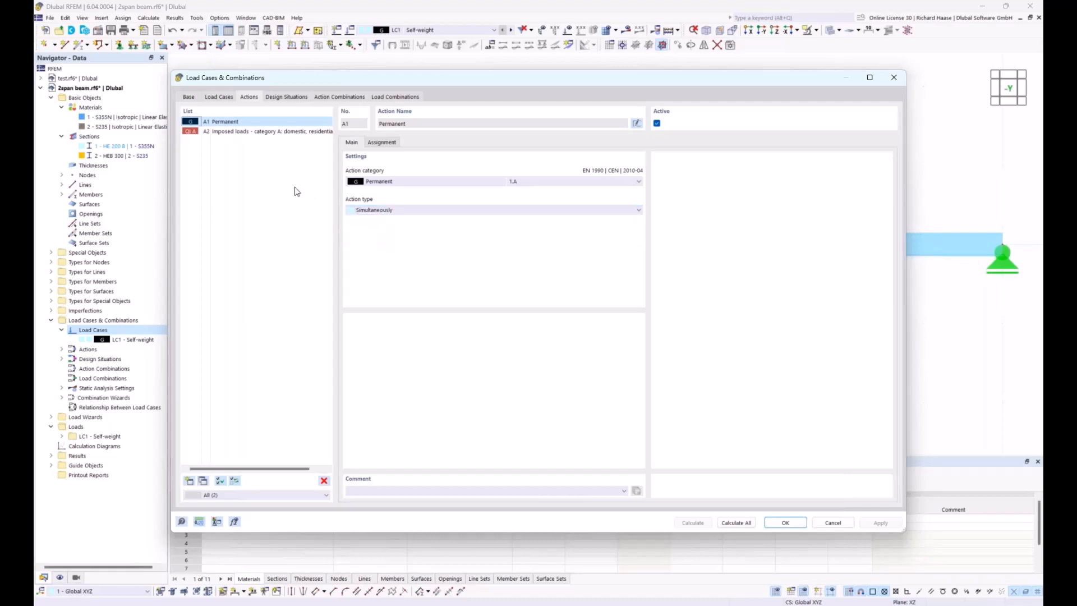
pyautogui.click(260, 132)
pyautogui.click(261, 122)
# Step: Examine the combination rule information for the ULS (STR/GEO) permanent and transient design situation, Eq. 6.10
pyautogui.click(278, 99)
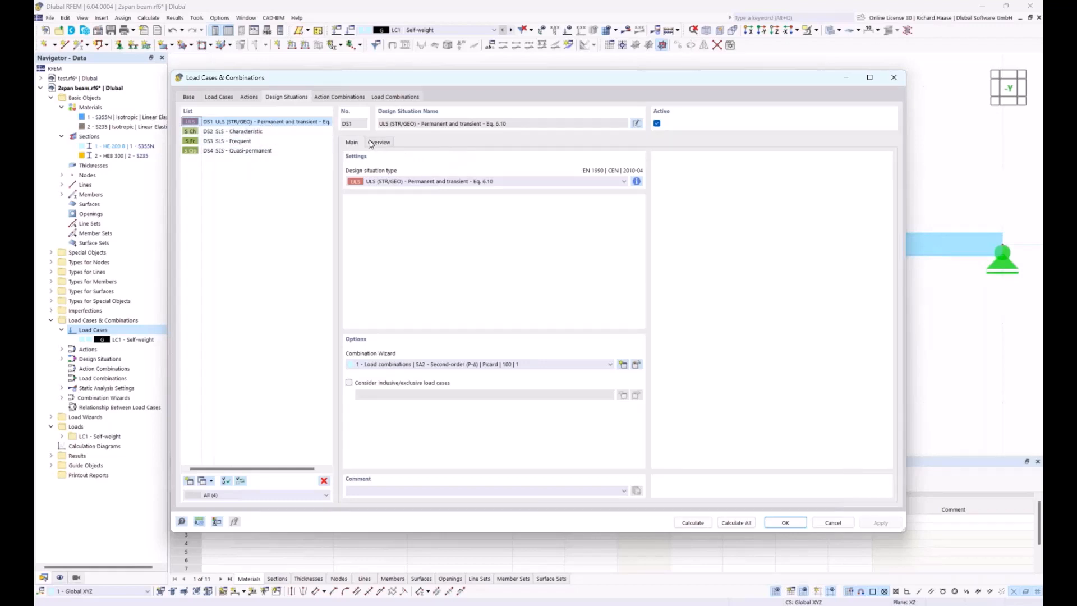
pyautogui.click(637, 182)
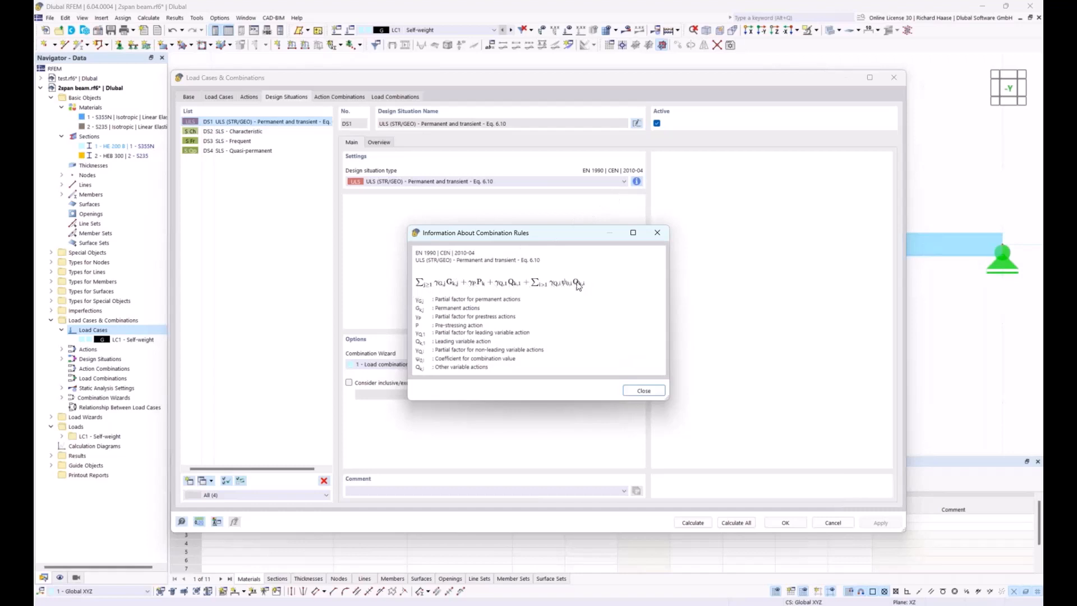
pyautogui.click(658, 233)
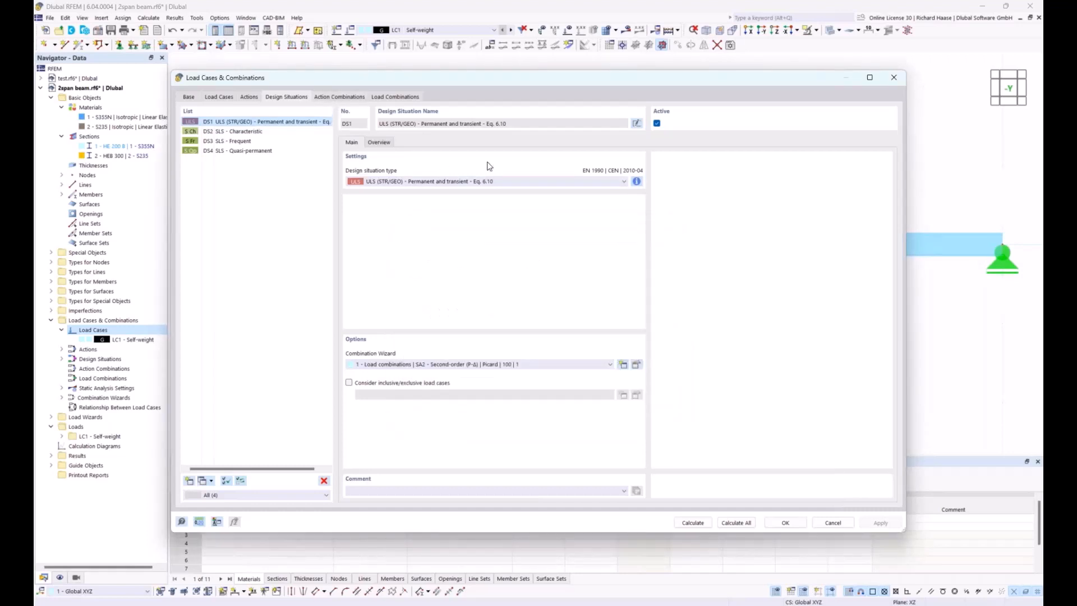
# Step: Check the generated action combinations and load combinations, and accept the load case definitions
pyautogui.click(330, 99)
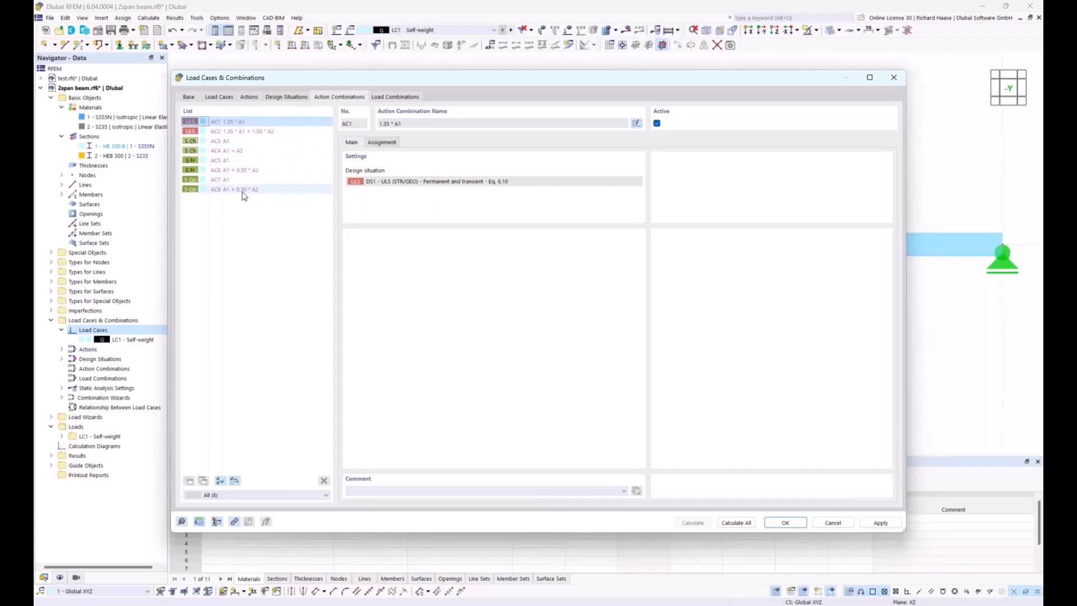
pyautogui.click(401, 99)
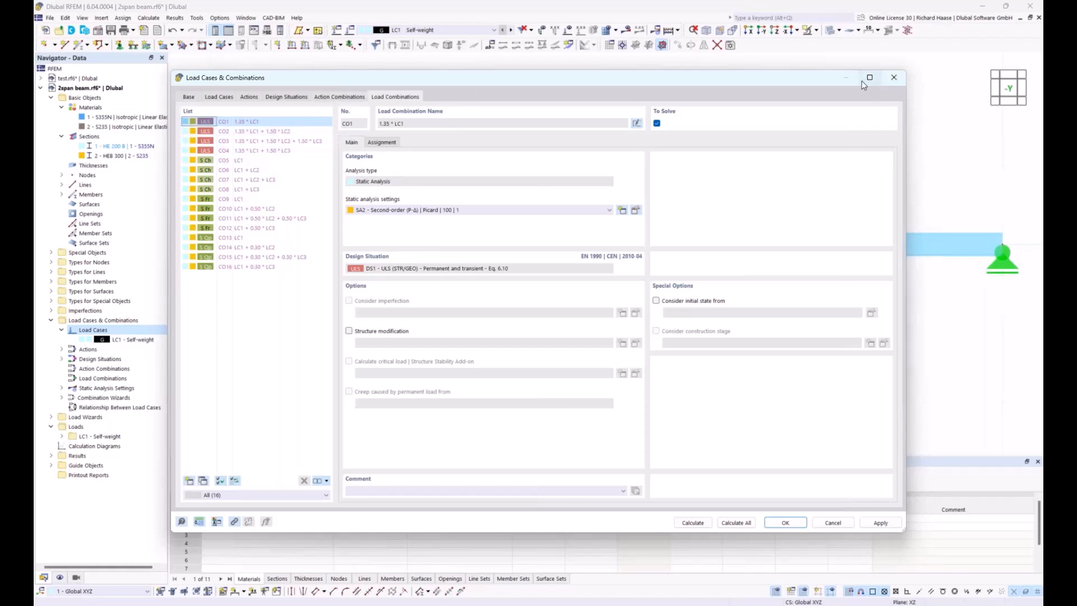
pyautogui.click(220, 97)
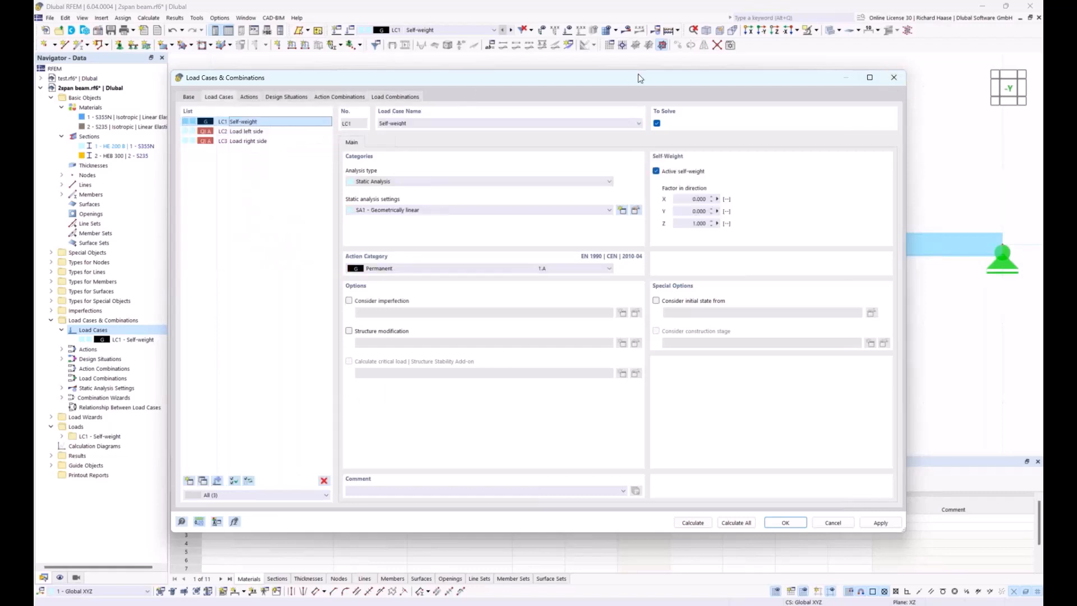
pyautogui.click(786, 523)
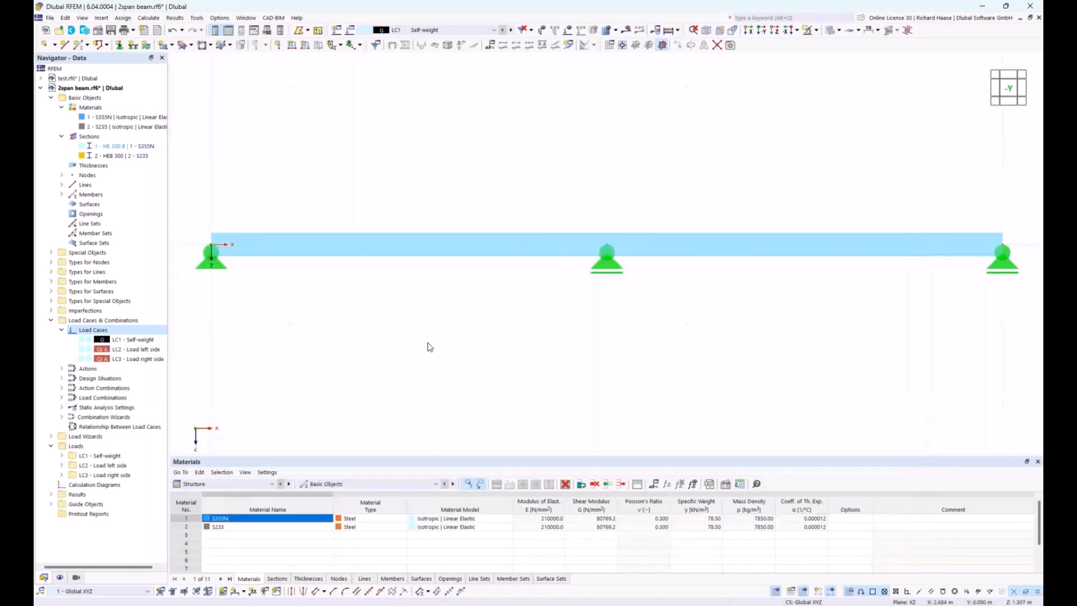
# Step: Start a new member load in load case LC1 Self-weight and open its load magnitude for editing
pyautogui.click(62, 457)
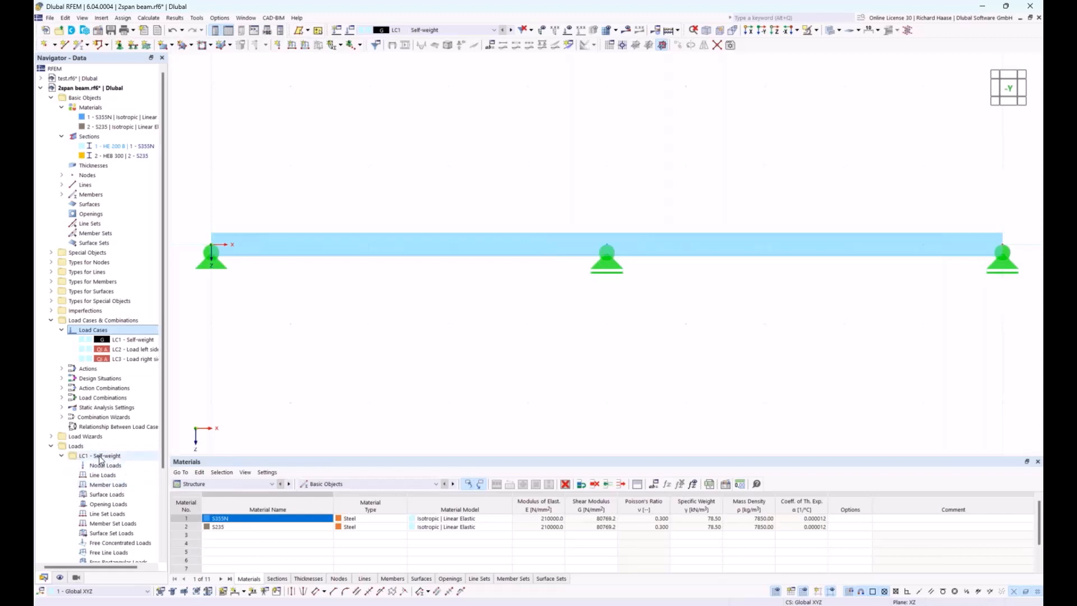
pyautogui.scroll(-2, 100, 459)
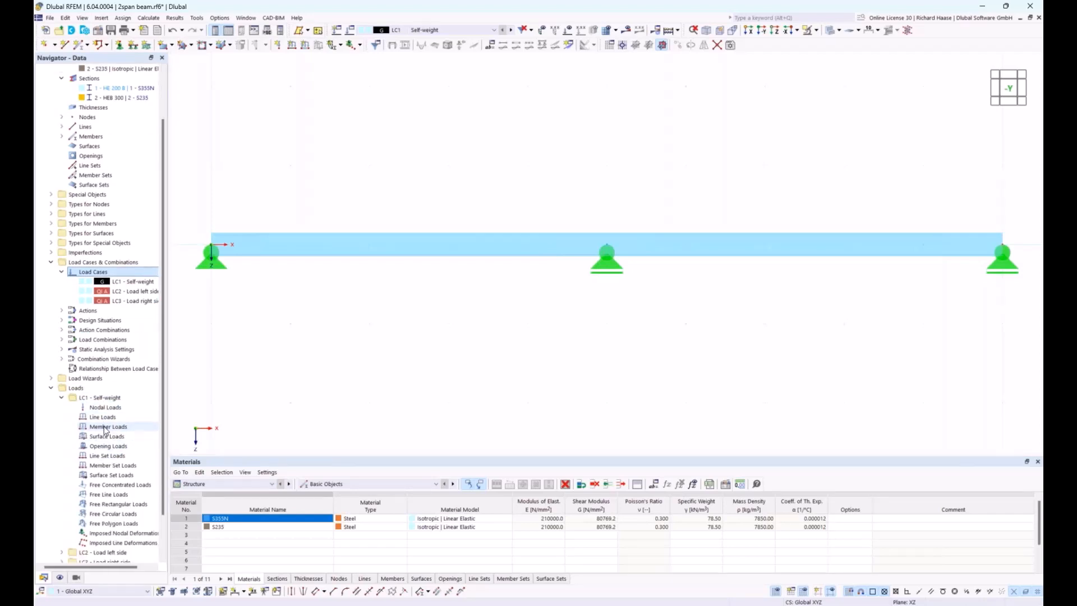
pyautogui.click(108, 427)
pyautogui.rightClick(108, 430)
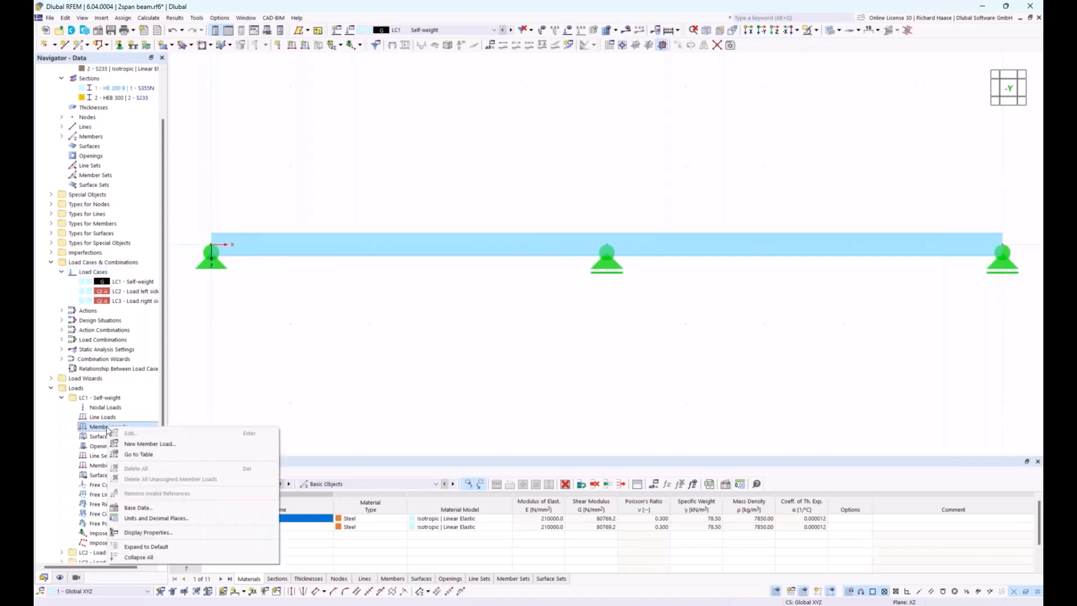
pyautogui.click(145, 444)
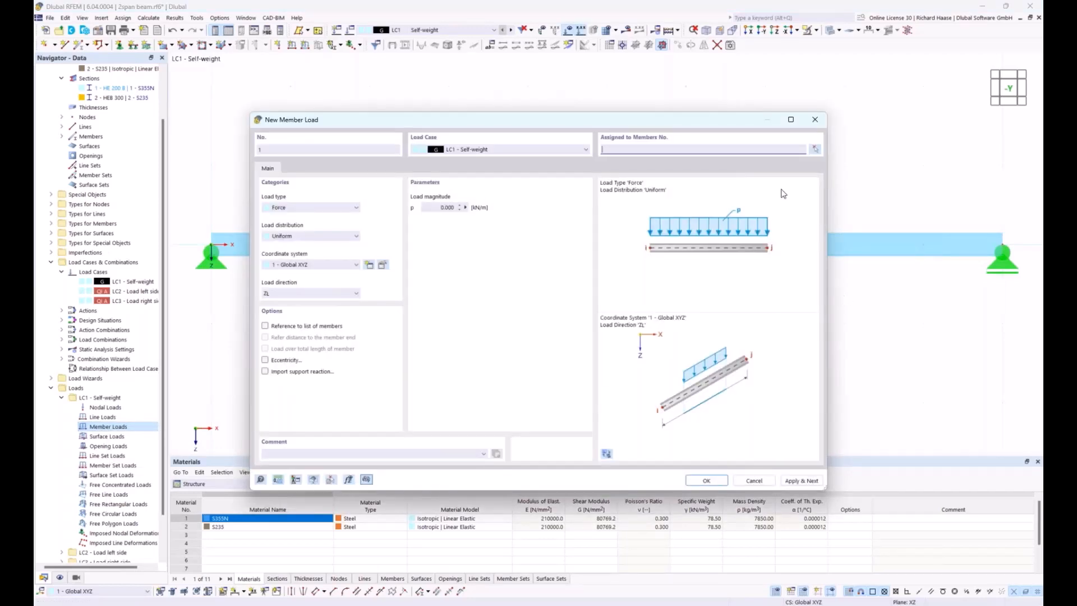
pyautogui.click(445, 207)
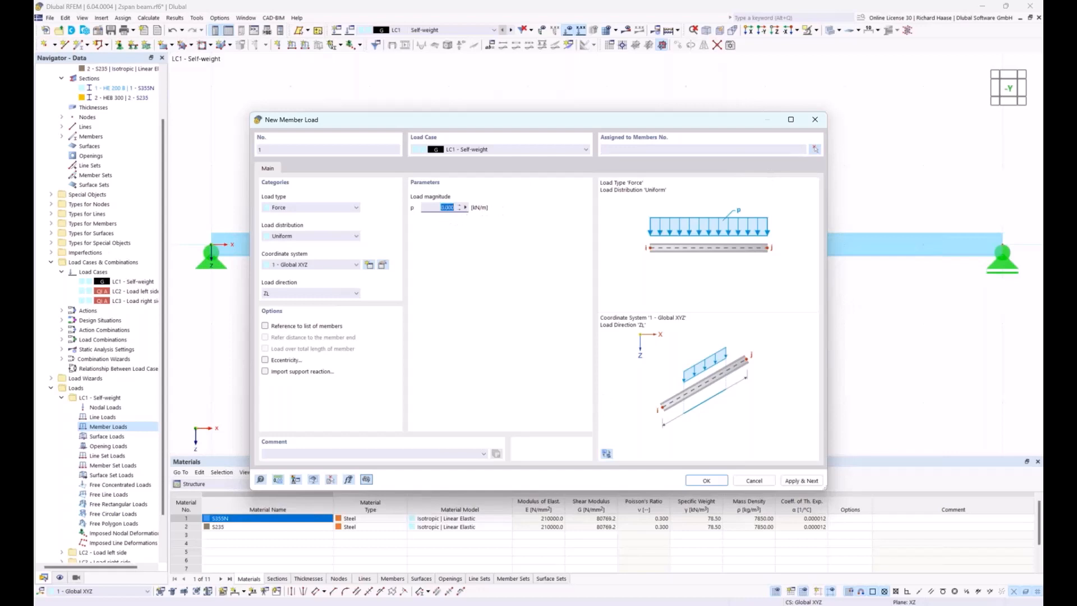
# Step: Create a uniform member load of 2.5 kN/m on member 1 in load case LC1 - Self-weight
pyautogui.write('2')
pyautogui.click(816, 150)
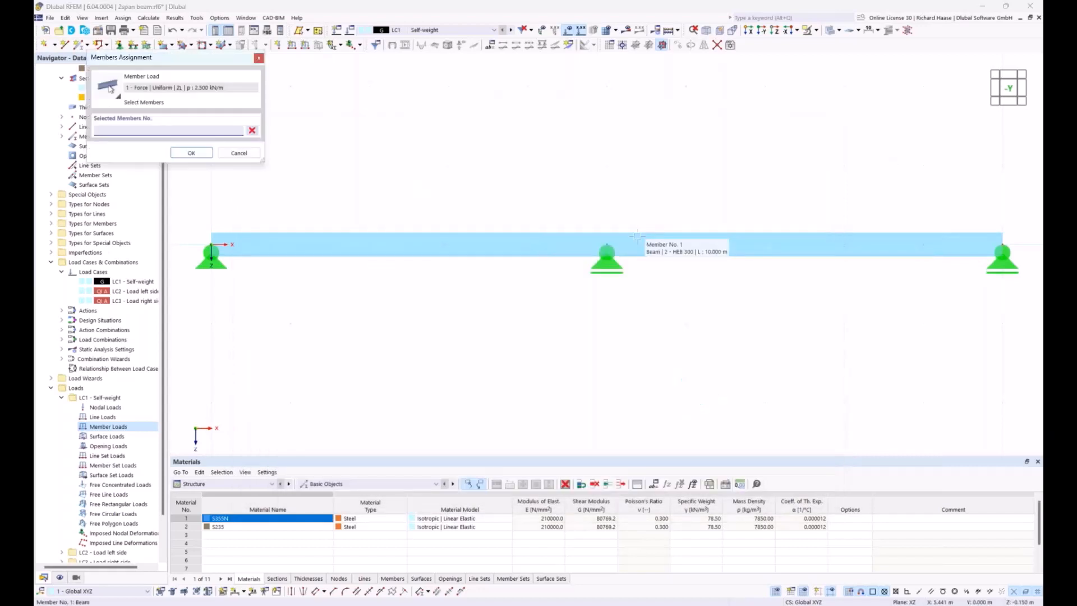
pyautogui.click(637, 237)
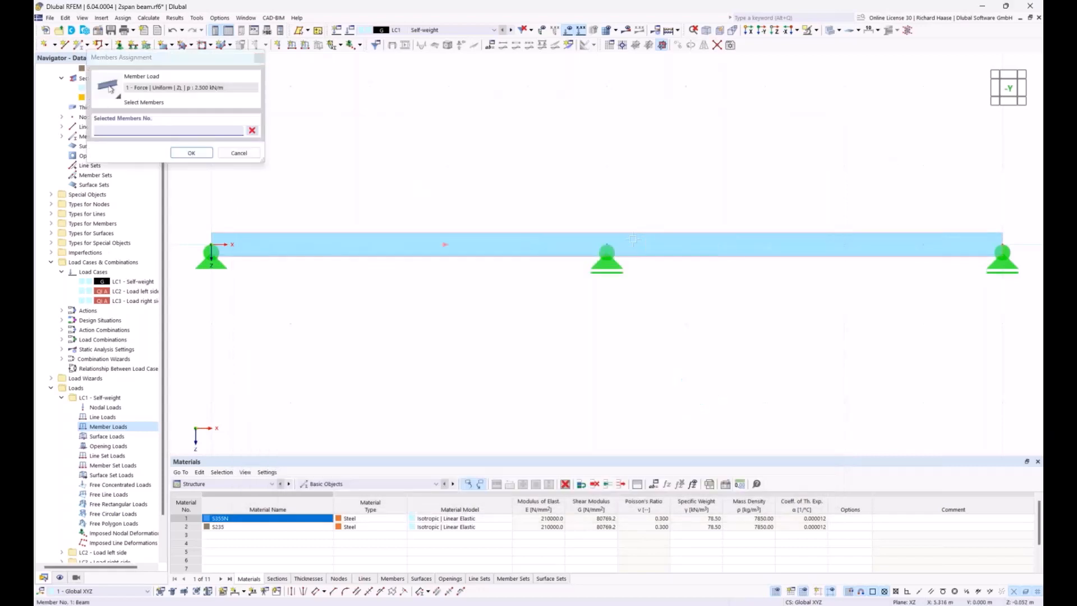
pyautogui.click(192, 154)
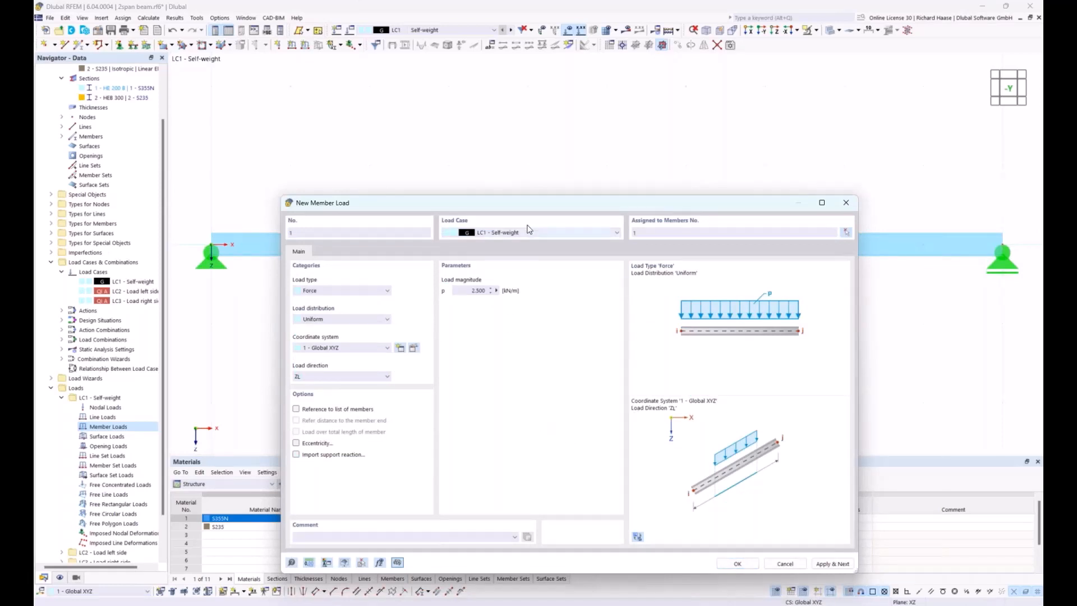
pyautogui.moveTo(535, 205); pyautogui.dragTo(531, 254)
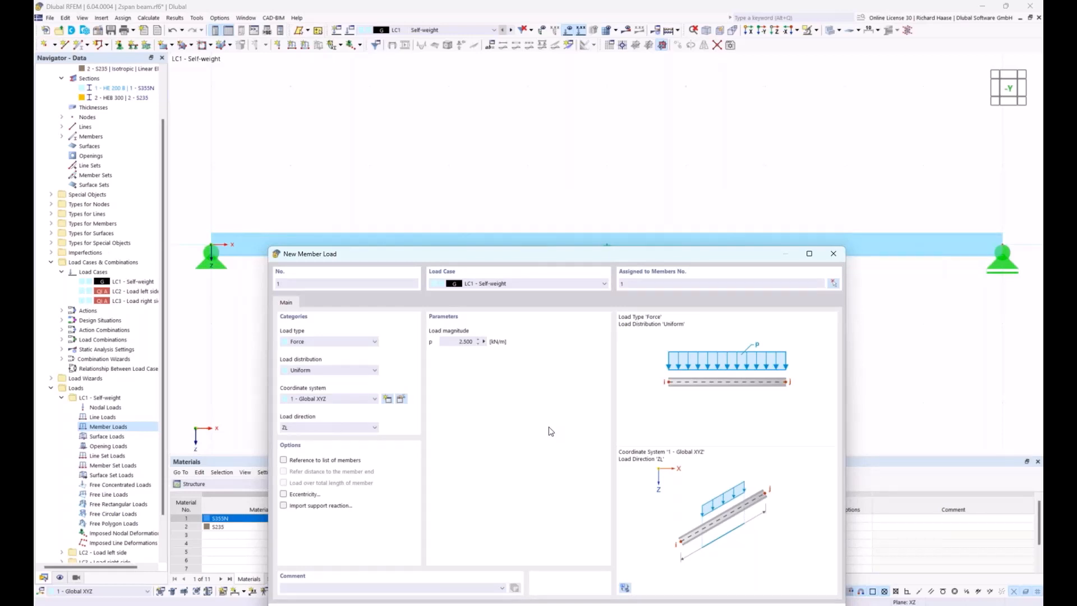
pyautogui.moveTo(580, 254); pyautogui.dragTo(557, 171)
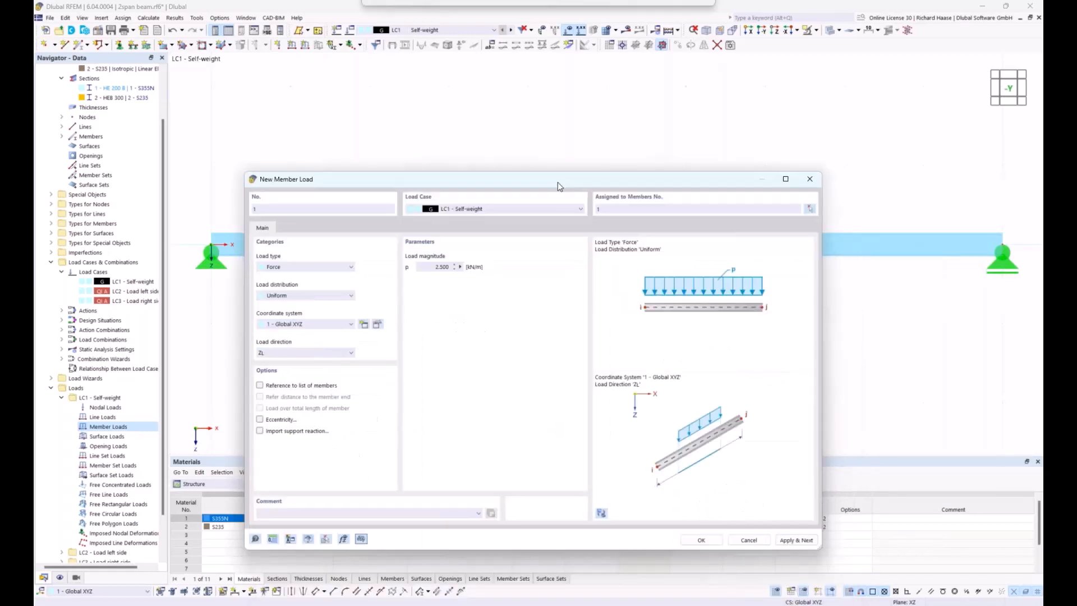
pyautogui.click(799, 541)
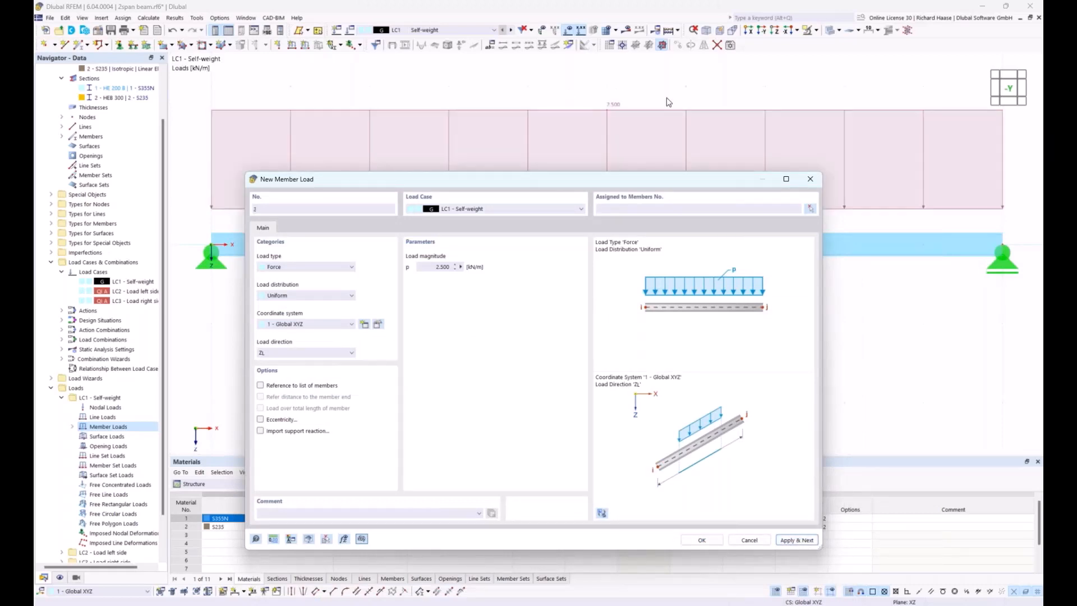
# Step: Set the next member load to load case LC2 - Load left side with a trapezoidal distribution
pyautogui.moveTo(611, 187); pyautogui.dragTo(639, 217)
pyautogui.click(517, 247)
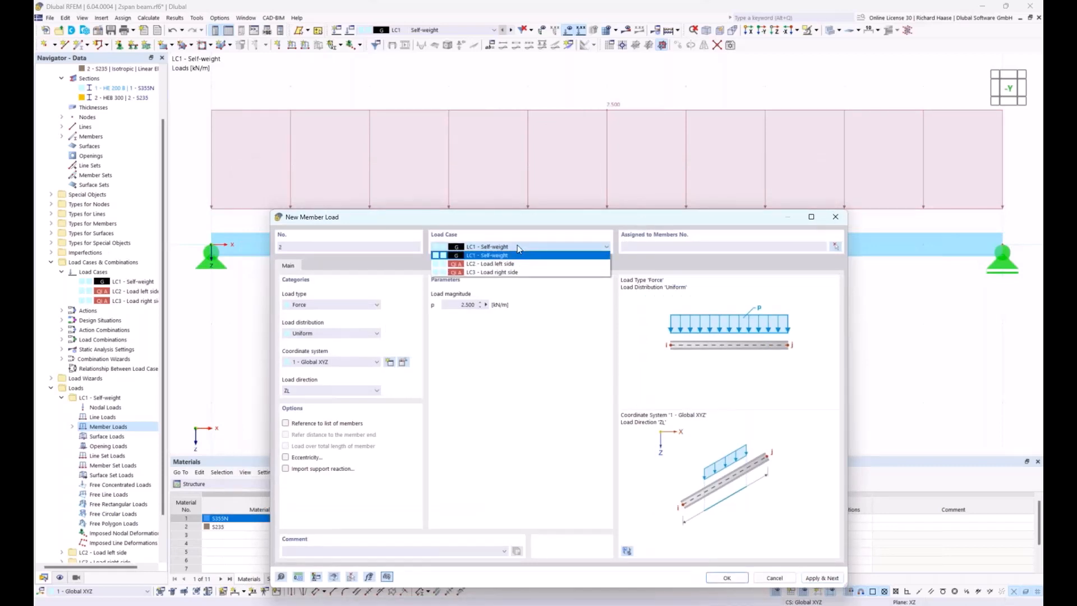
pyautogui.click(488, 265)
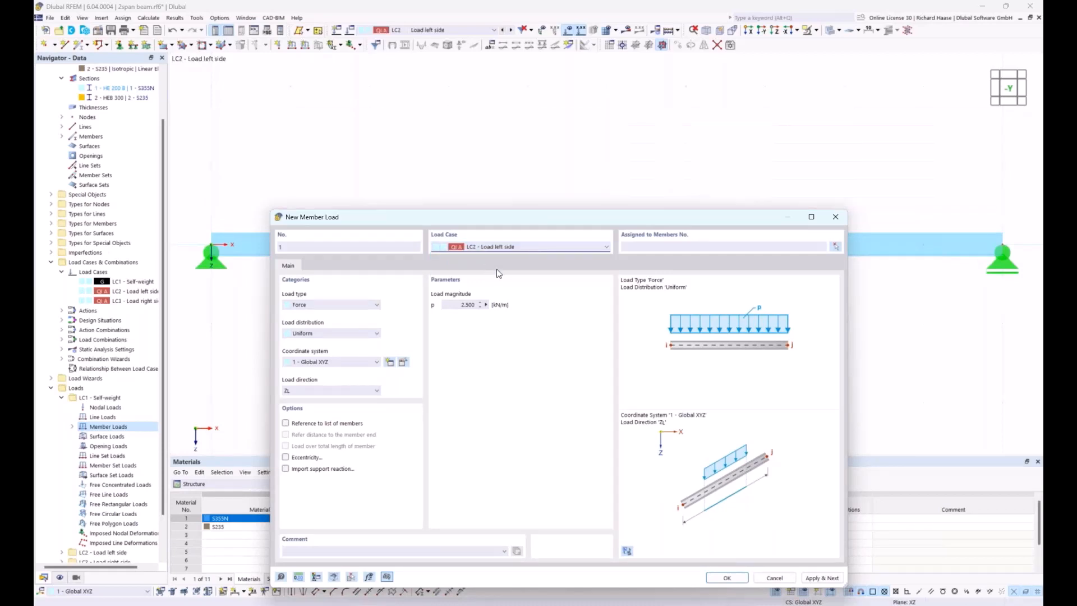
pyautogui.moveTo(508, 223); pyautogui.dragTo(493, 280)
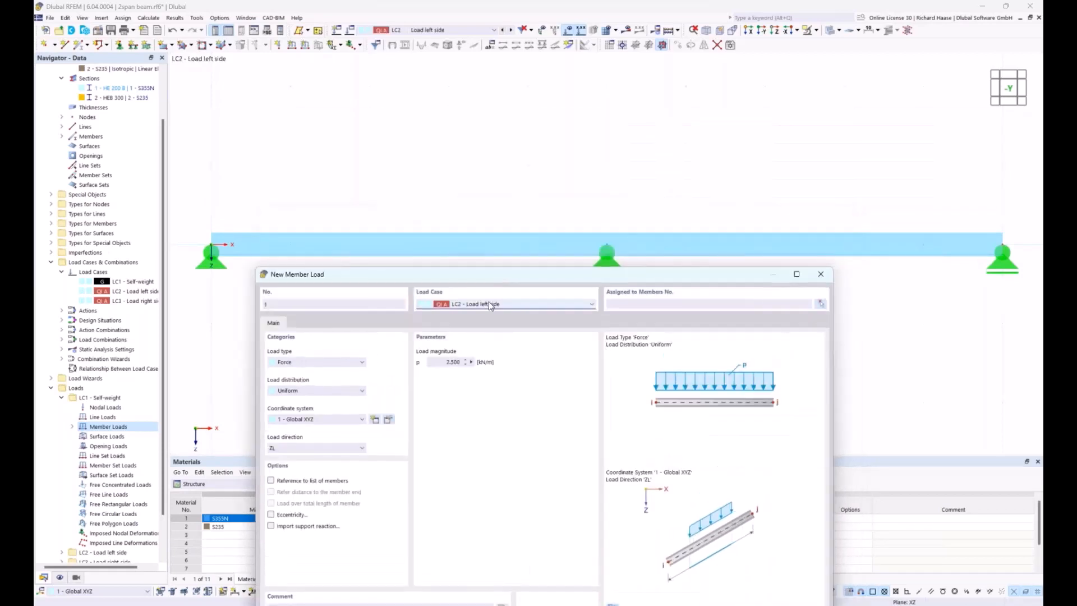
pyautogui.click(298, 391)
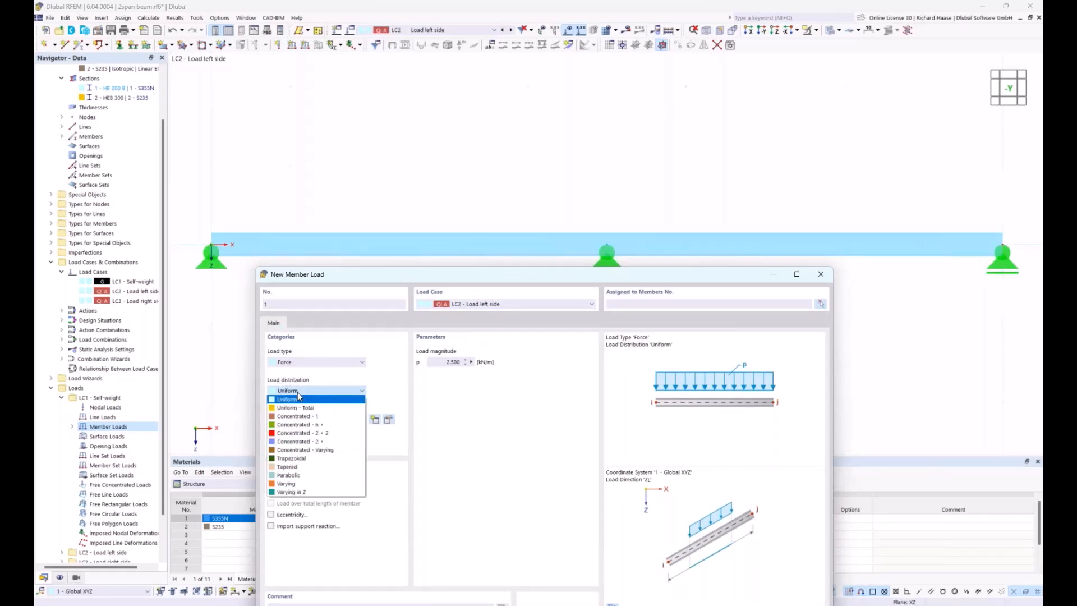
pyautogui.click(294, 458)
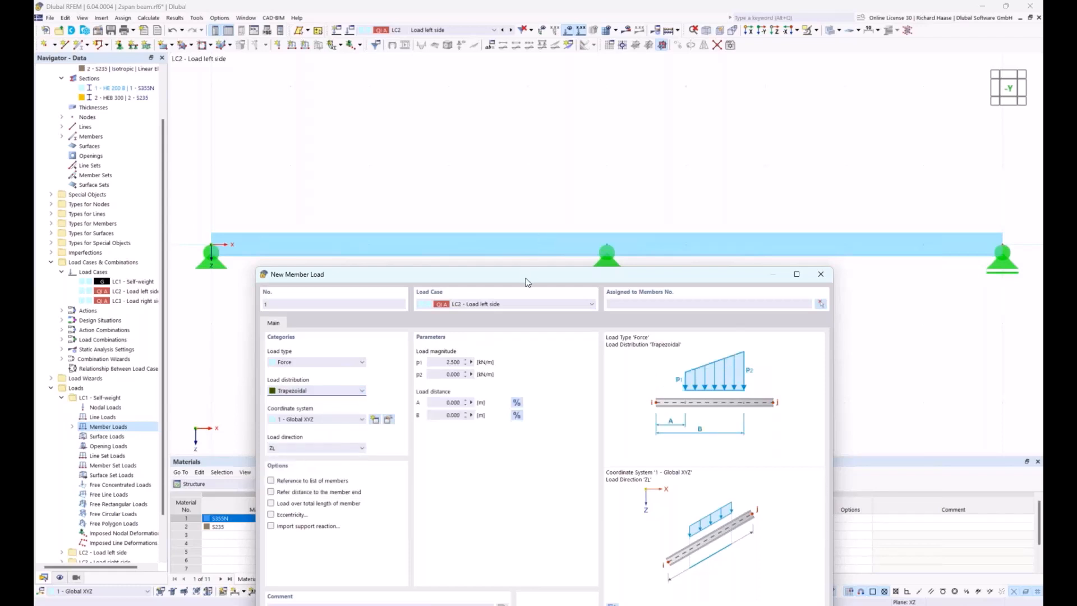
pyautogui.moveTo(526, 278); pyautogui.dragTo(522, 298)
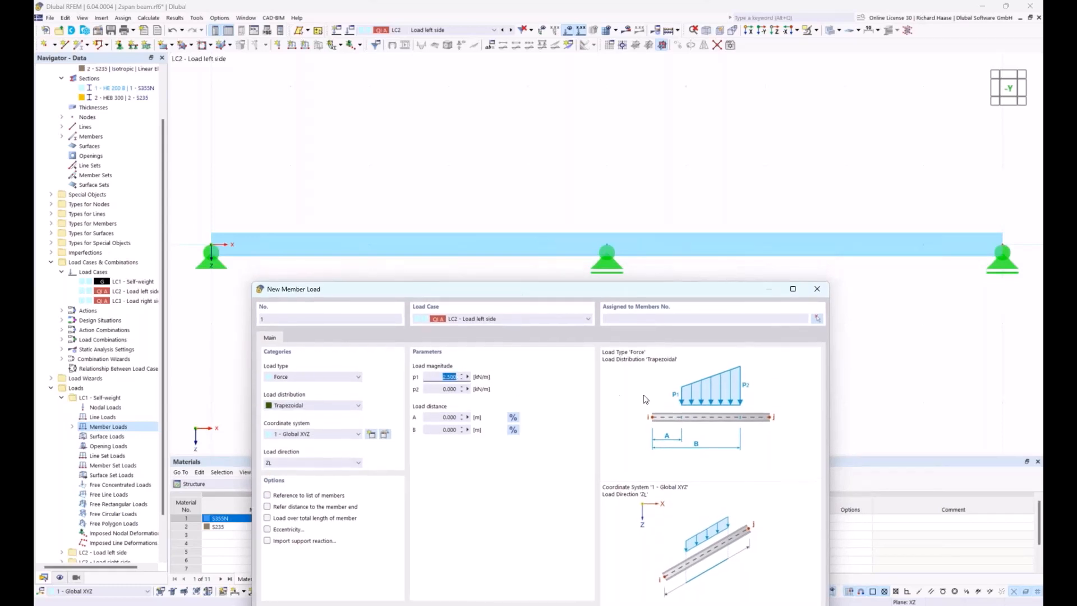
pyautogui.moveTo(690, 293); pyautogui.dragTo(657, 204)
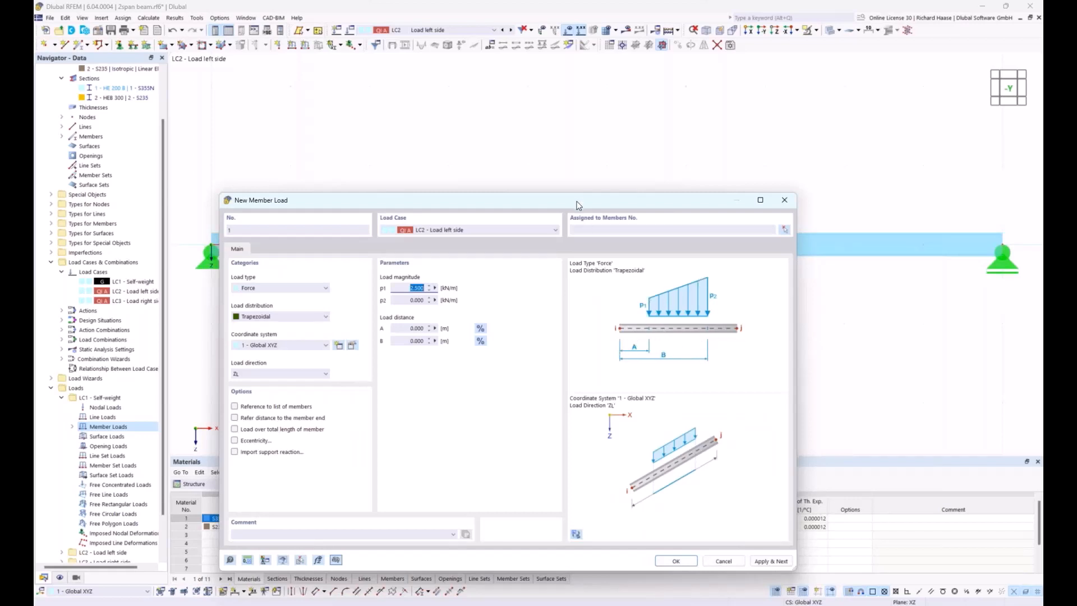
pyautogui.moveTo(580, 201); pyautogui.dragTo(610, 277)
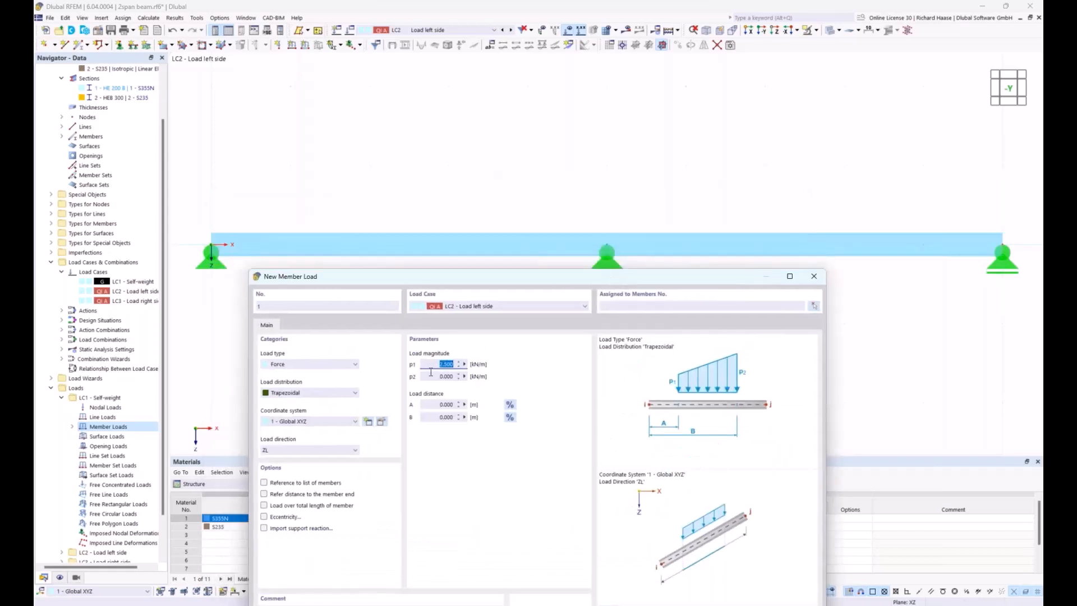
# Step: Set p1 and p2 to 5 kN/m and load distance B to 5 m, and apply the load to member 1
pyautogui.write('5')
pyautogui.click(430, 375)
pyautogui.write('5')
pyautogui.moveTo(521, 284); pyautogui.dragTo(522, 310)
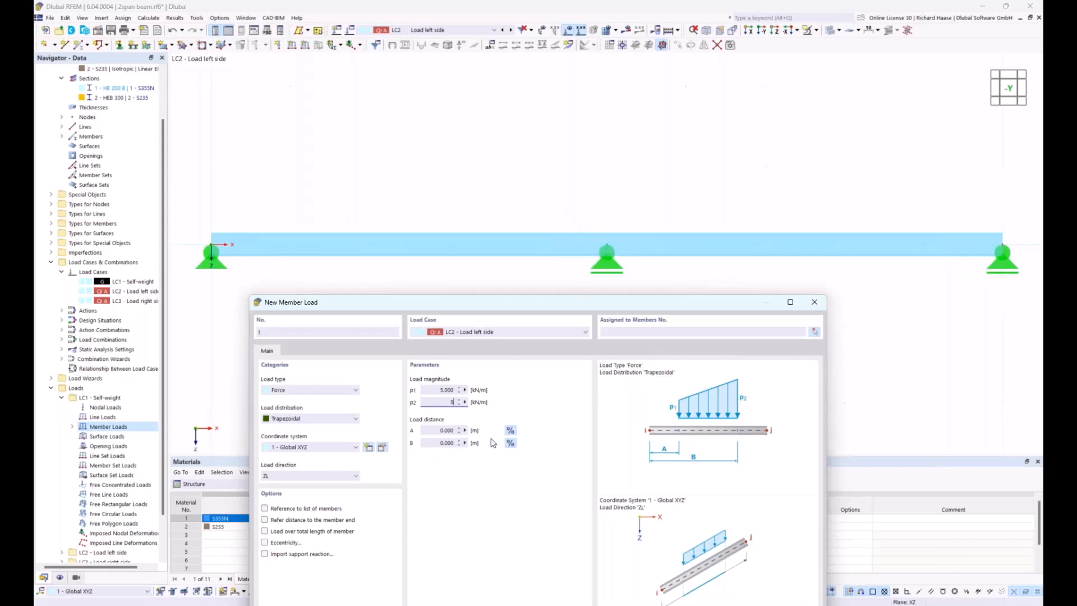
pyautogui.press('Tab')
pyautogui.press('Tab')
pyautogui.write('5')
pyautogui.click(644, 331)
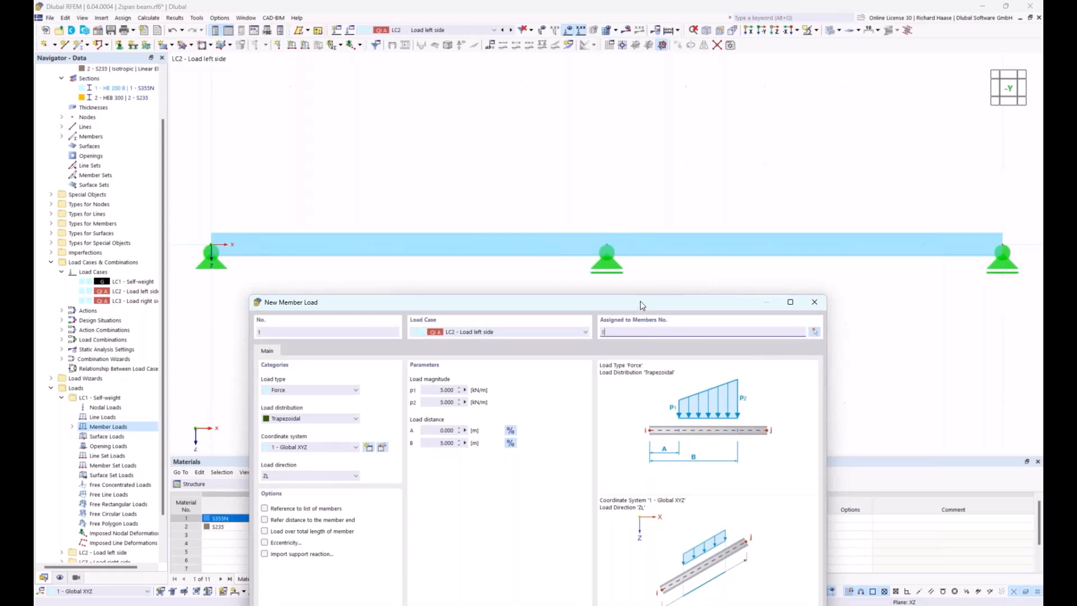
pyautogui.moveTo(640, 300); pyautogui.dragTo(600, 166)
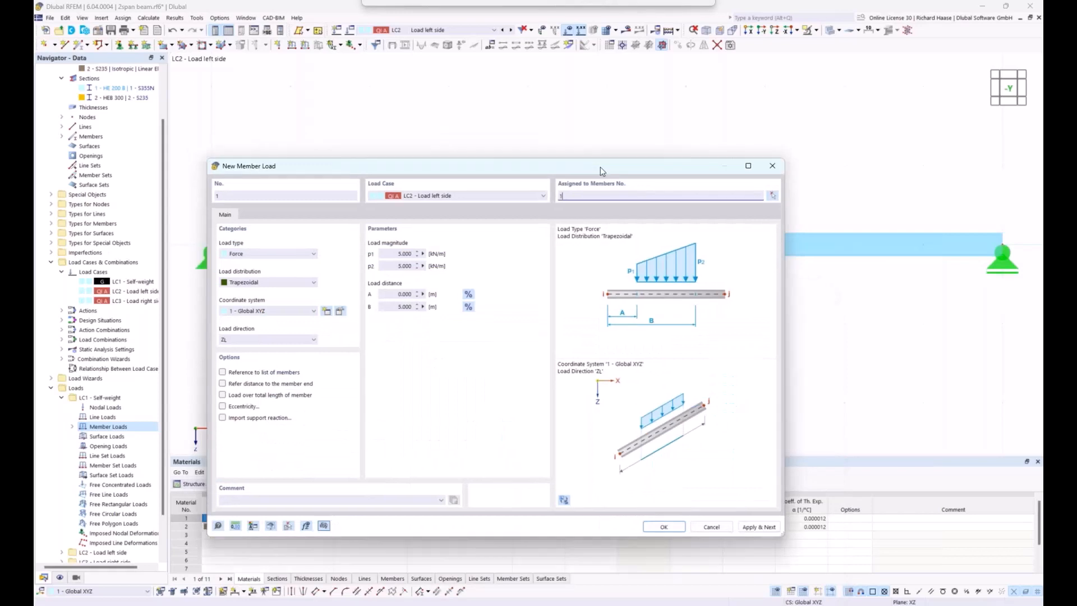
pyautogui.click(768, 531)
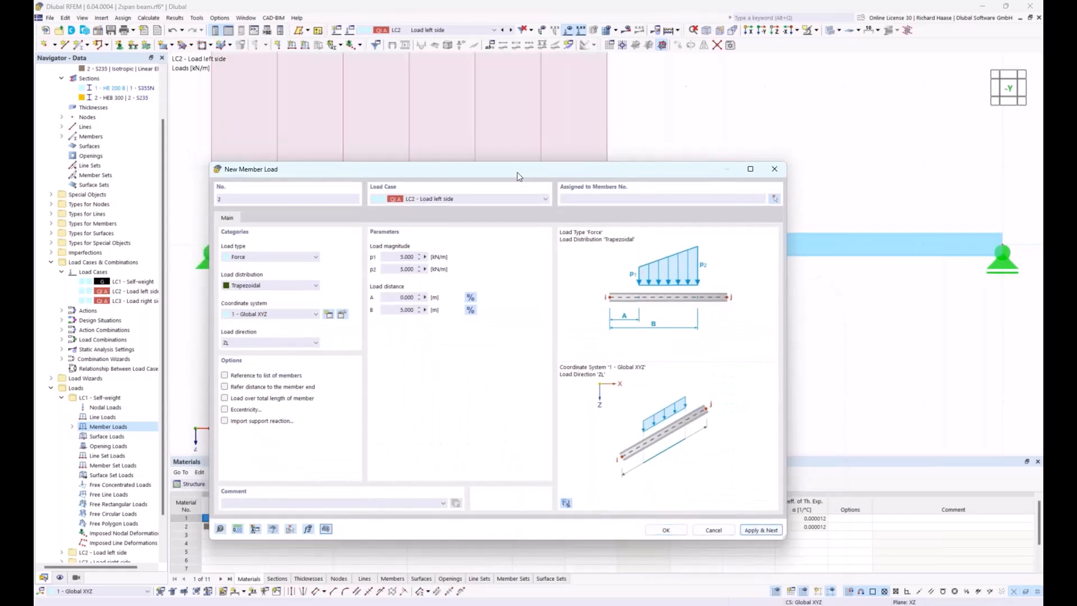
# Step: Set the next member load to load case LC3 - Load right side and assign it to member 1
pyautogui.moveTo(519, 177); pyautogui.dragTo(540, 234)
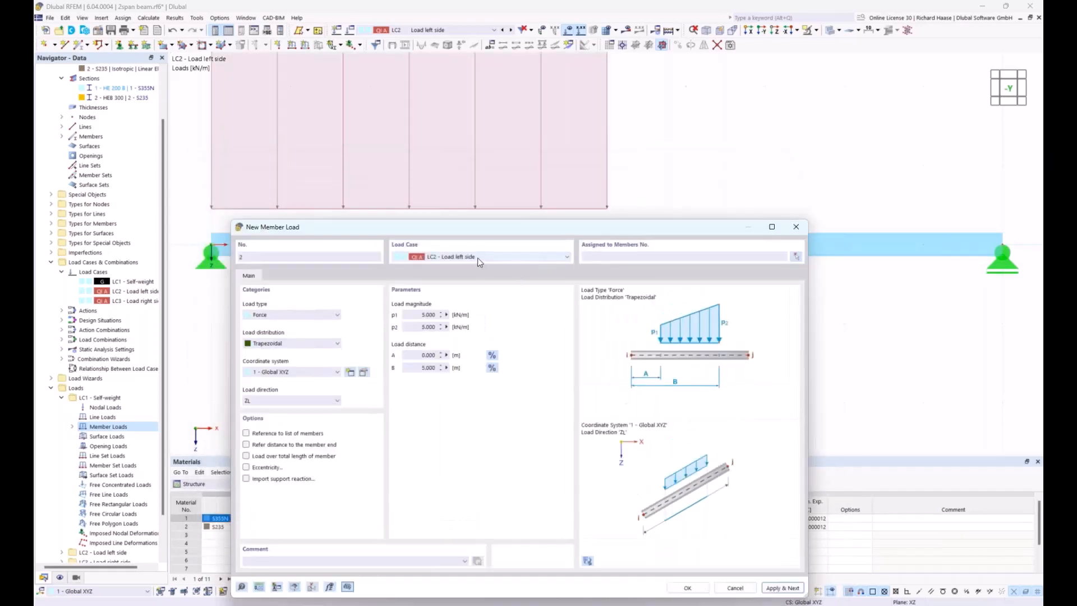
pyautogui.click(480, 261)
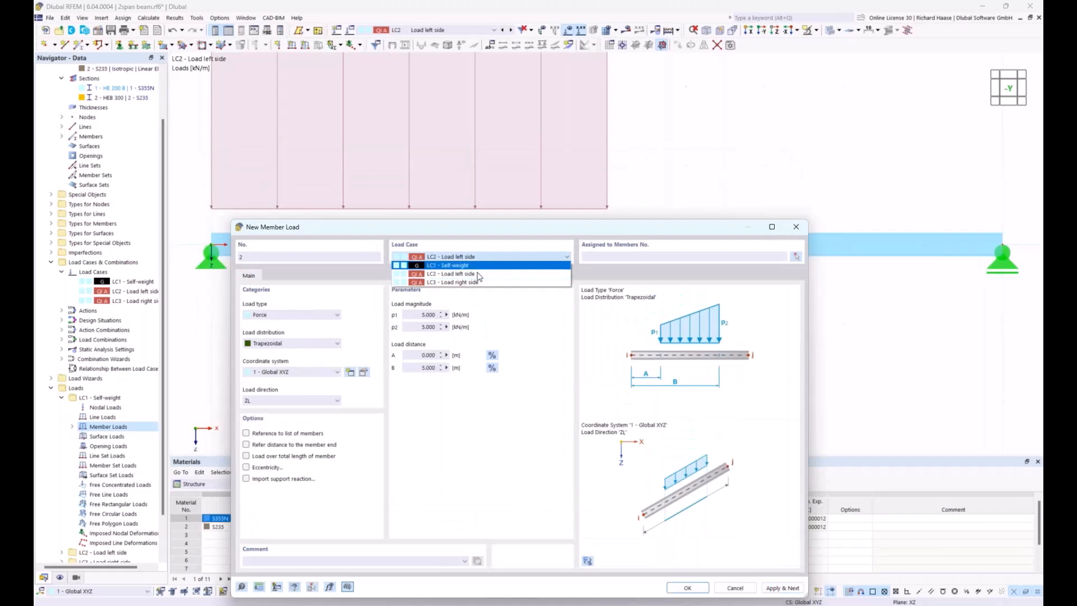
pyautogui.click(477, 283)
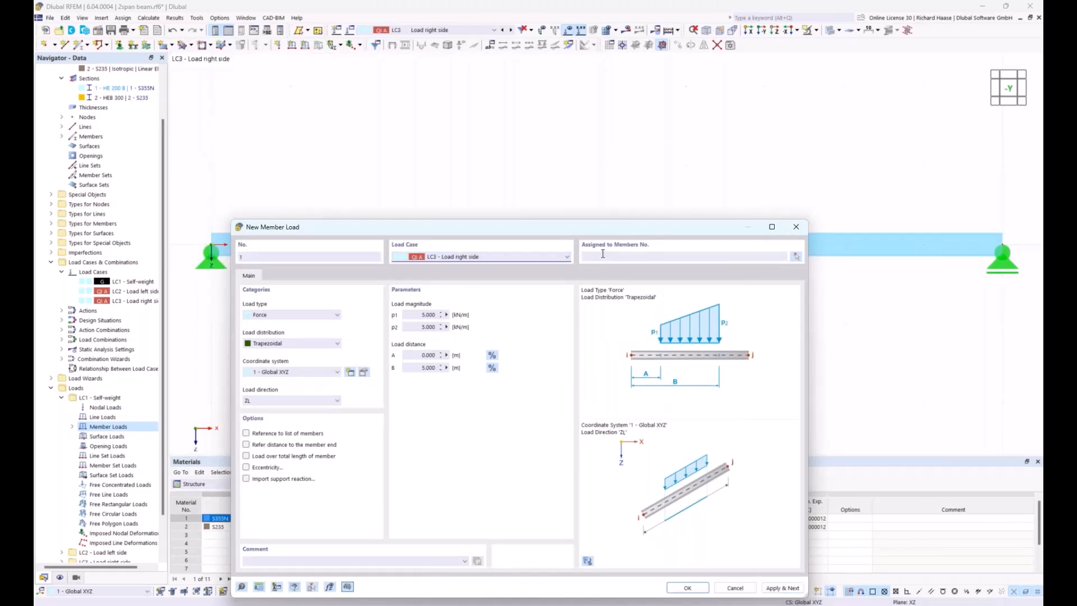
pyautogui.click(604, 255)
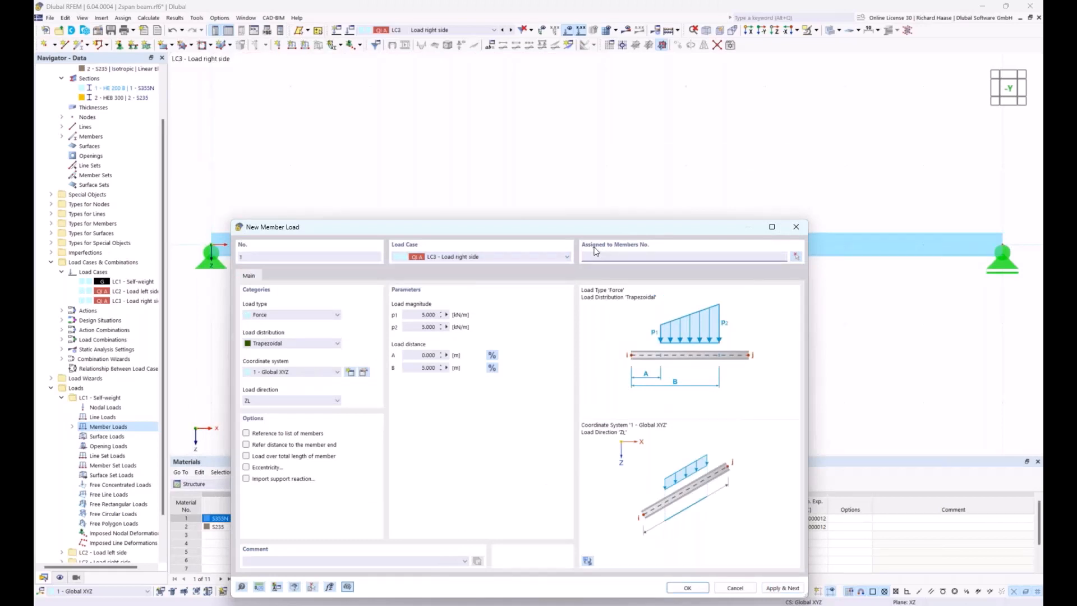
pyautogui.write('1')
# Step: Set the load distances A to 5 m and B to 10 m and create the LC3 member load
pyautogui.moveTo(517, 227); pyautogui.dragTo(538, 262)
pyautogui.doubleClick(452, 390)
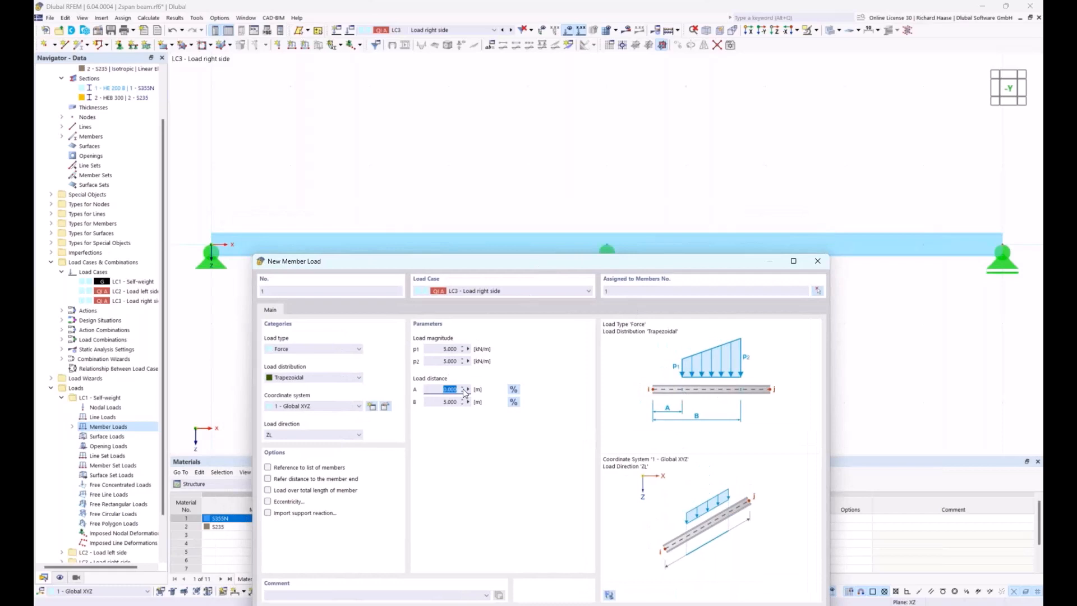
pyautogui.write('5')
pyautogui.press('Tab')
pyautogui.write('1')
pyautogui.moveTo(604, 262); pyautogui.dragTo(568, 146)
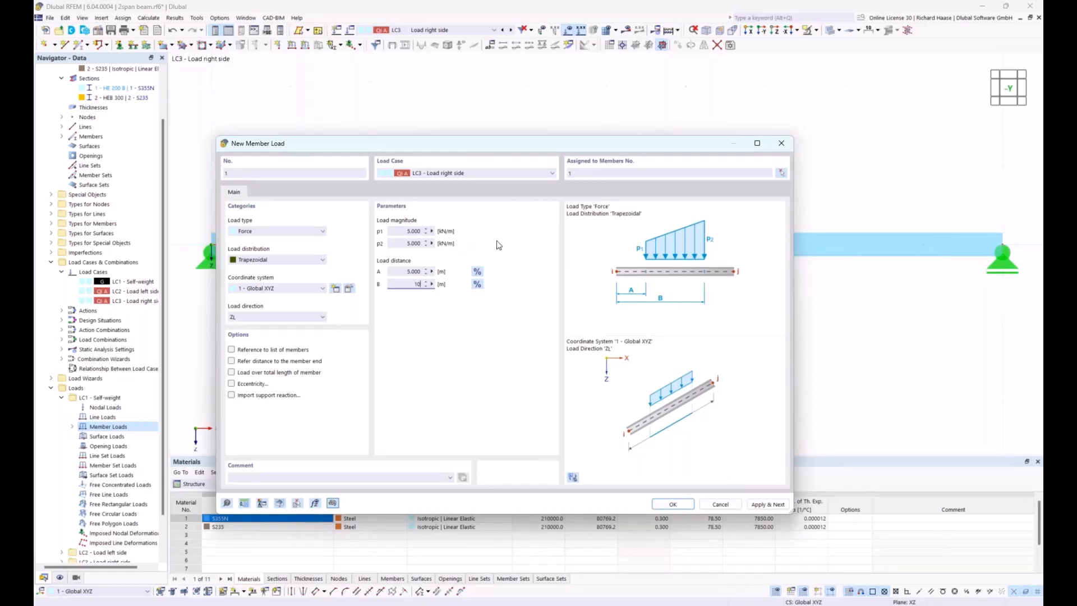
pyautogui.click(676, 504)
# Step: Review the member loads of LC1, LC2 and LC3 in the model, temporarily showing the self-weight load for LC1
pyautogui.scroll(-1, 666, 376)
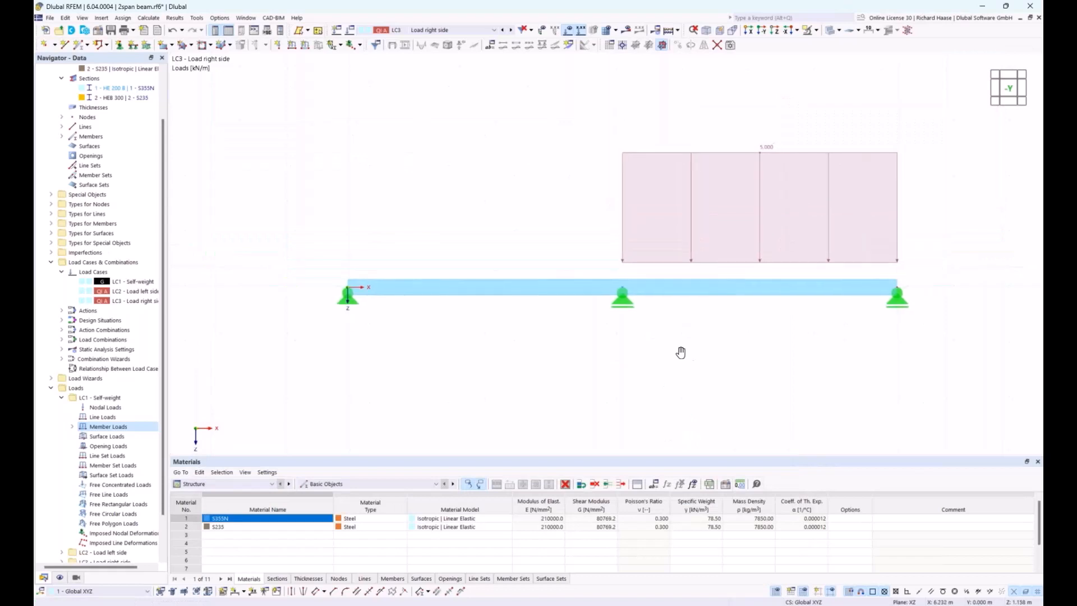
pyautogui.moveTo(666, 353); pyautogui.dragTo(603, 367, button='middle')
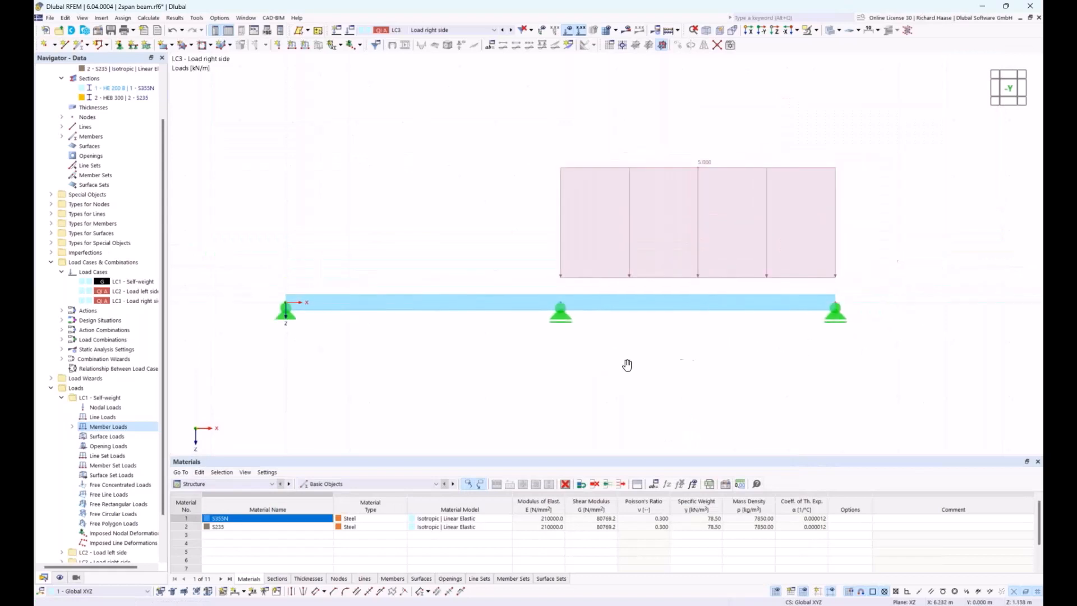
pyautogui.click(440, 34)
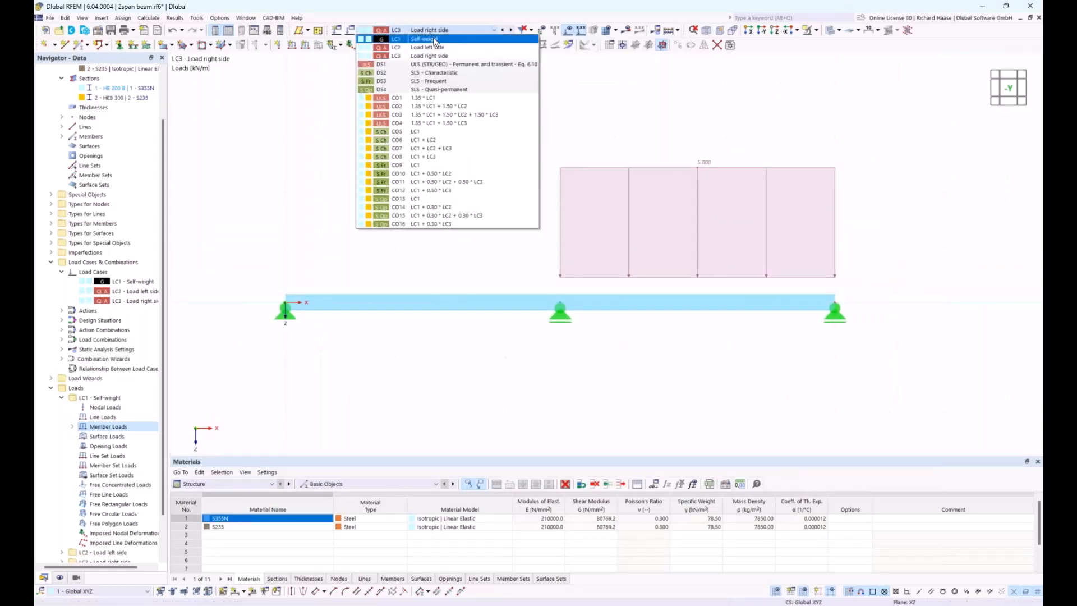
pyautogui.click(436, 39)
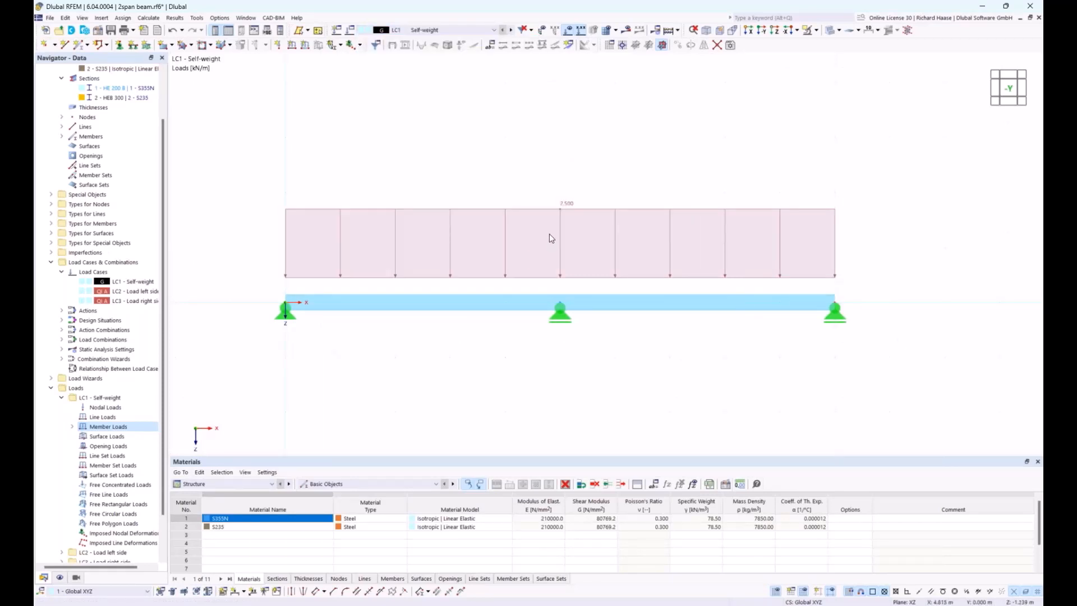
pyautogui.click(59, 578)
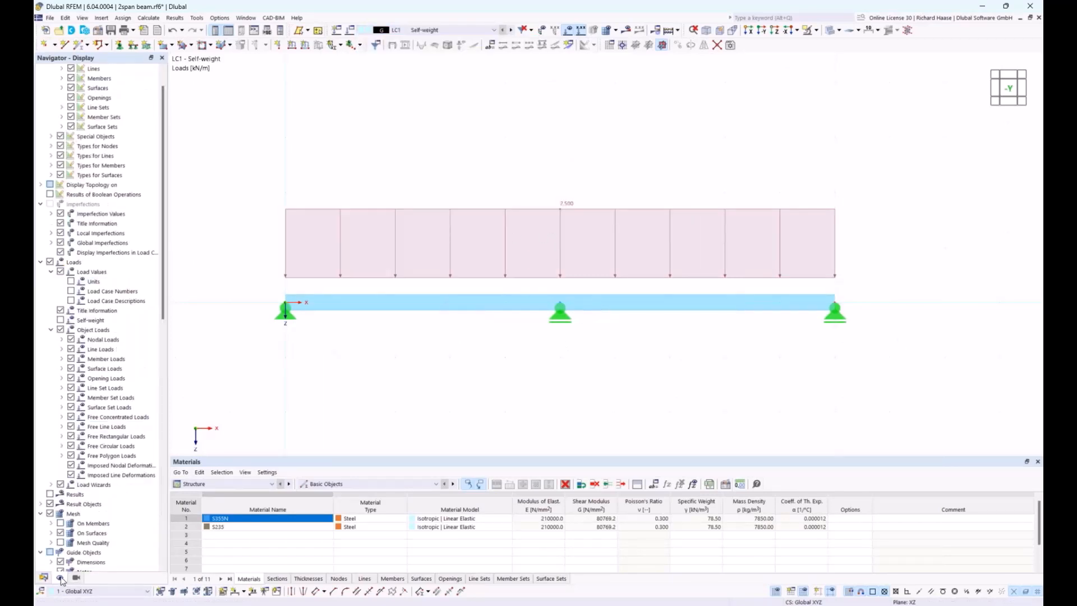
pyautogui.click(60, 320)
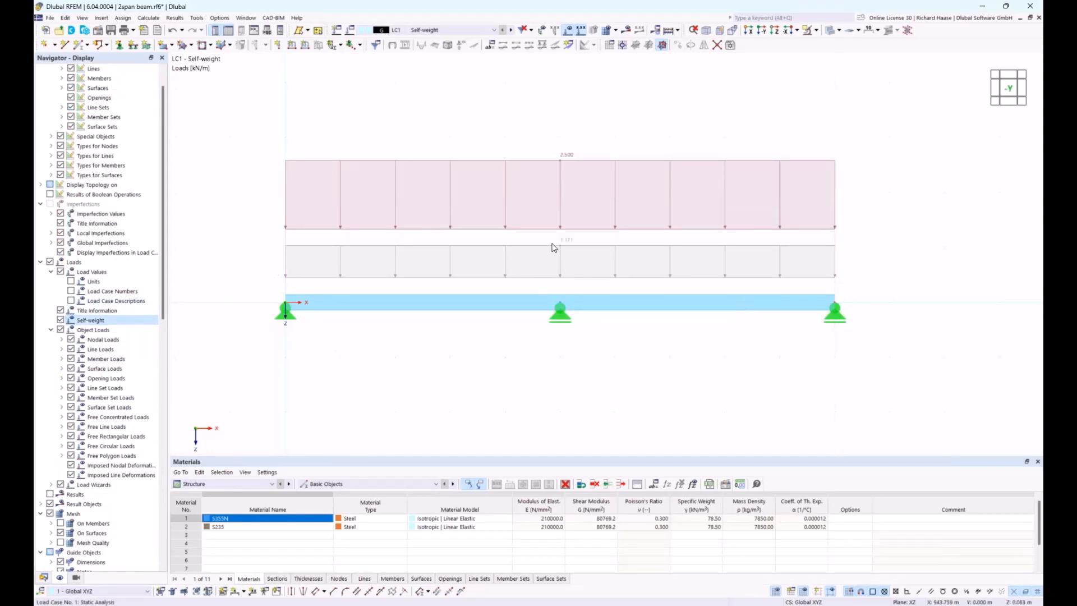
pyautogui.click(60, 320)
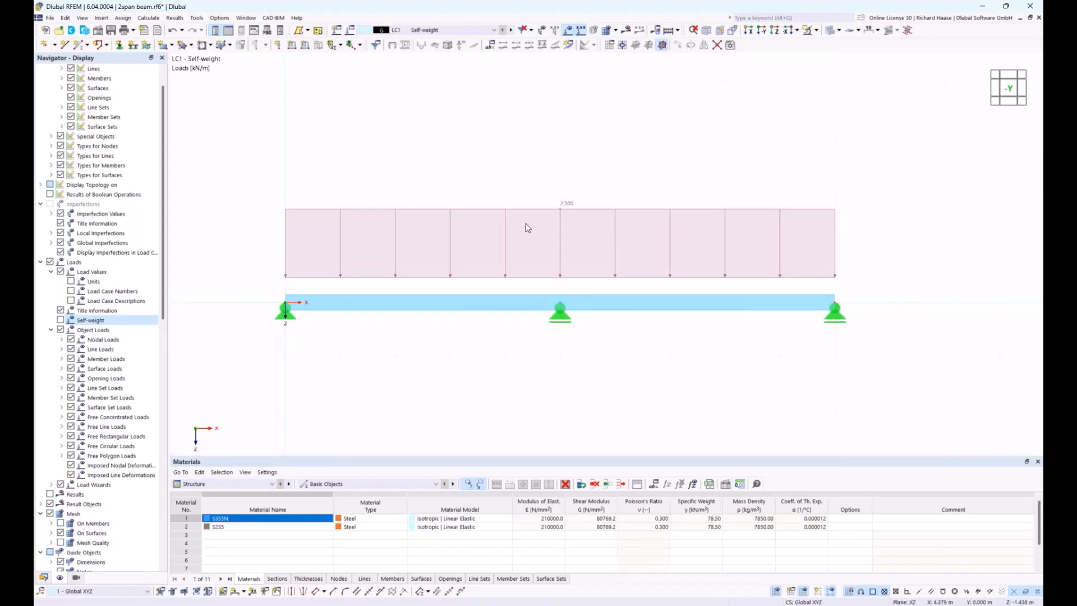
pyautogui.click(512, 33)
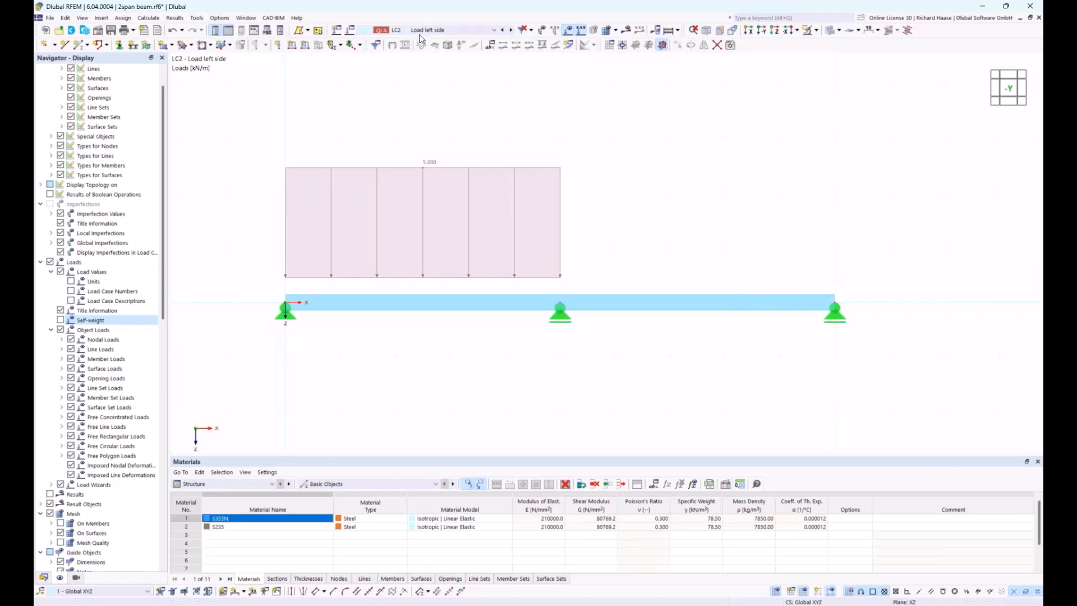
pyautogui.click(511, 31)
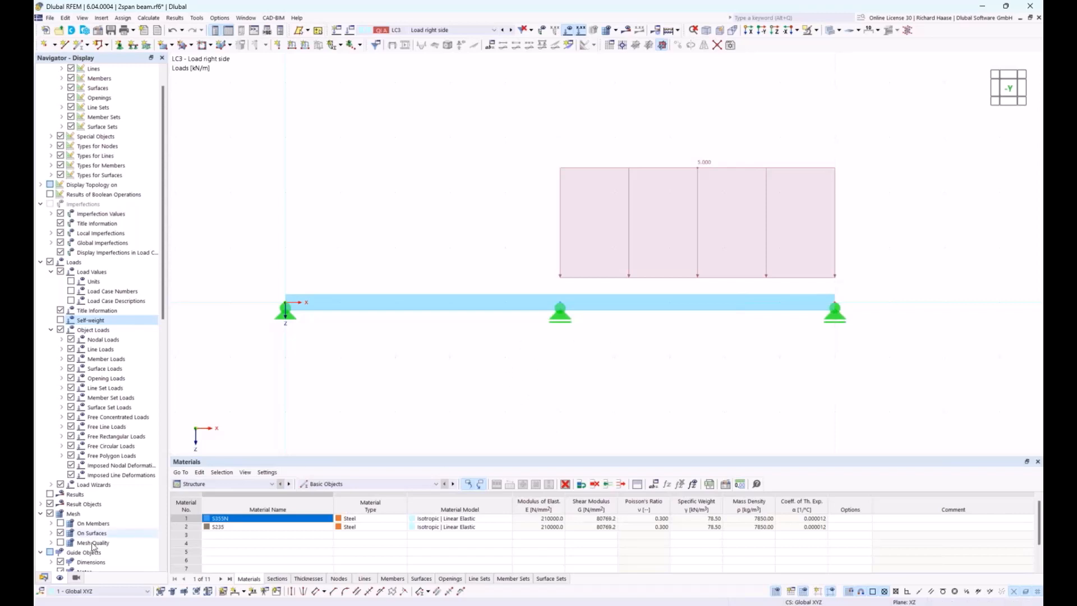
# Step: Deactivate the shear stiffness of section 2 - HEB 300 and apply the section change
pyautogui.click(43, 578)
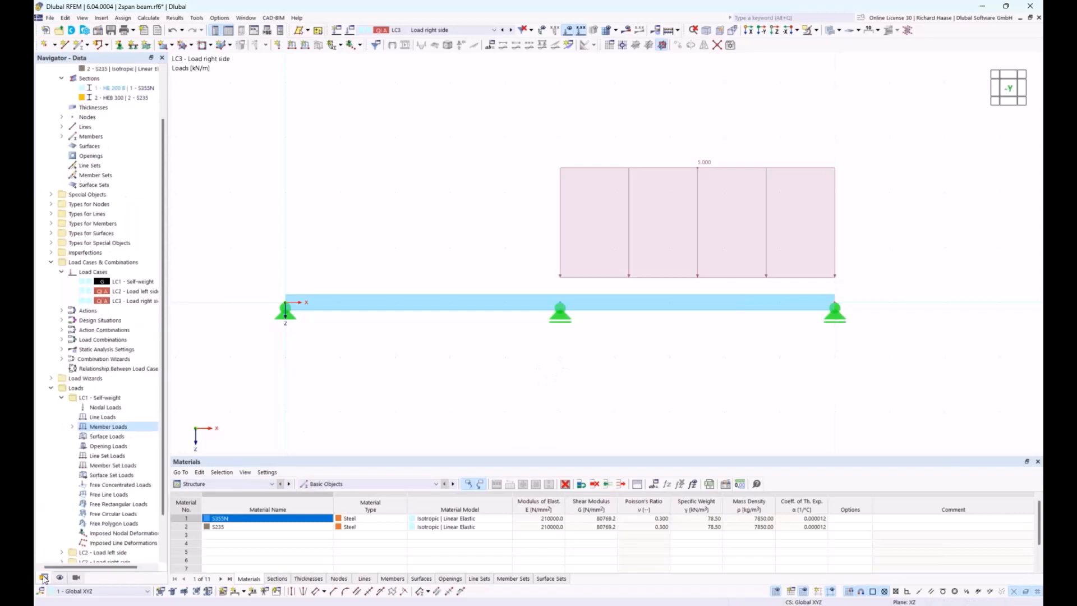
pyautogui.scroll(2, 118, 160)
pyautogui.click(116, 157)
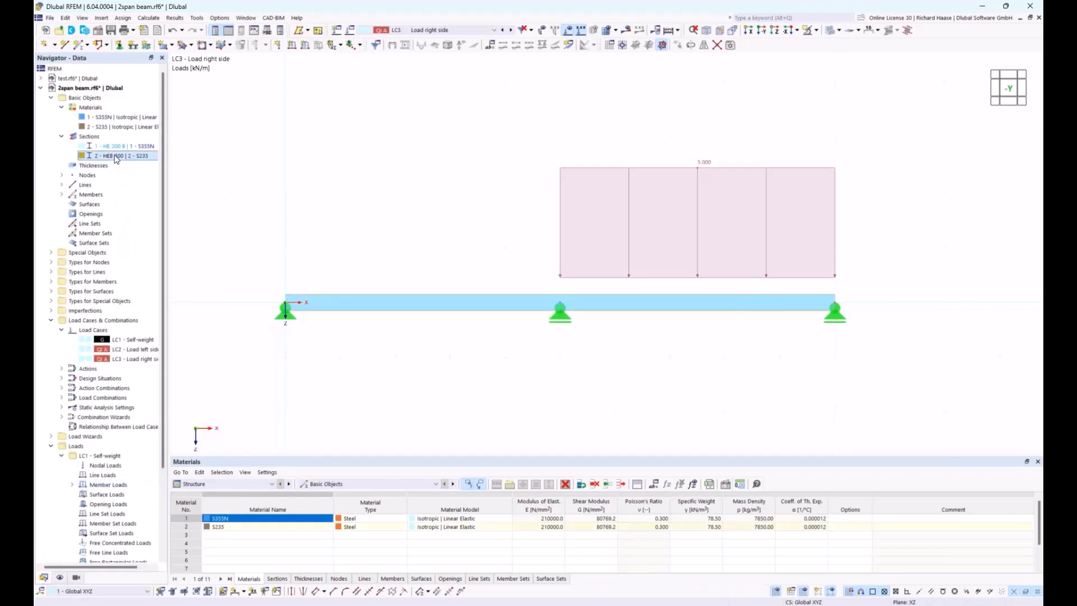
pyautogui.rightClick(116, 157)
pyautogui.click(139, 162)
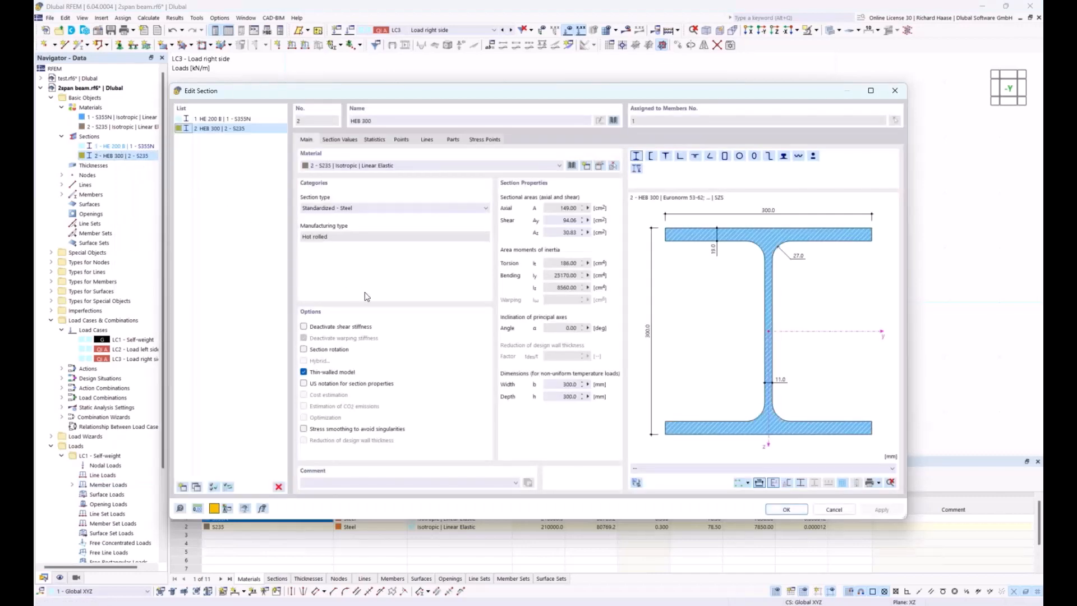
pyautogui.moveTo(456, 92); pyautogui.dragTo(502, 102)
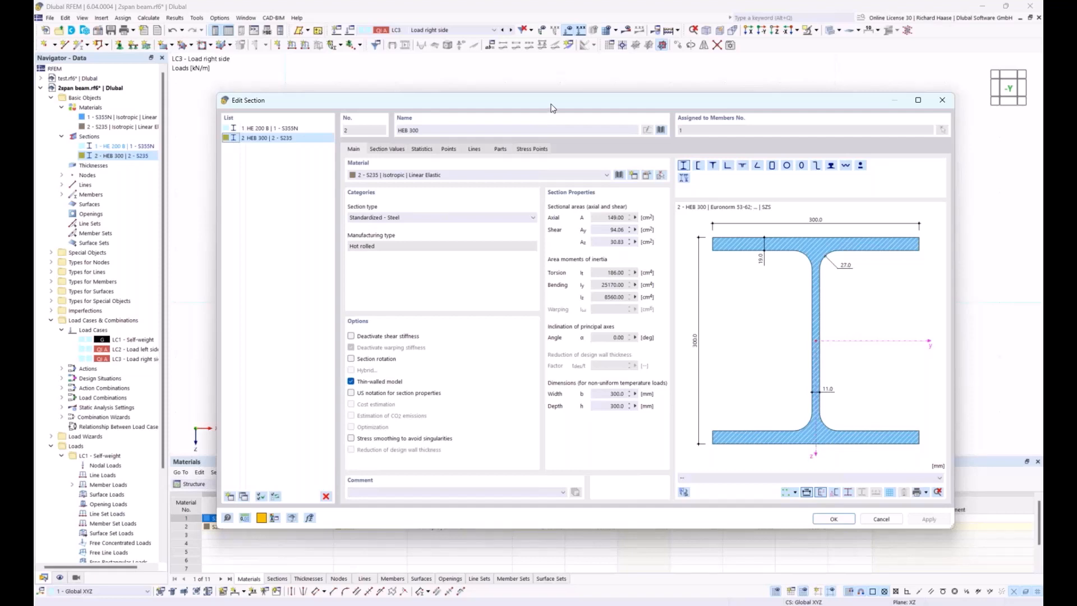
pyautogui.moveTo(552, 107)
pyautogui.mouseDown()
pyautogui.moveTo(551, 146)
pyautogui.moveTo(551, 121)
pyautogui.mouseUp()
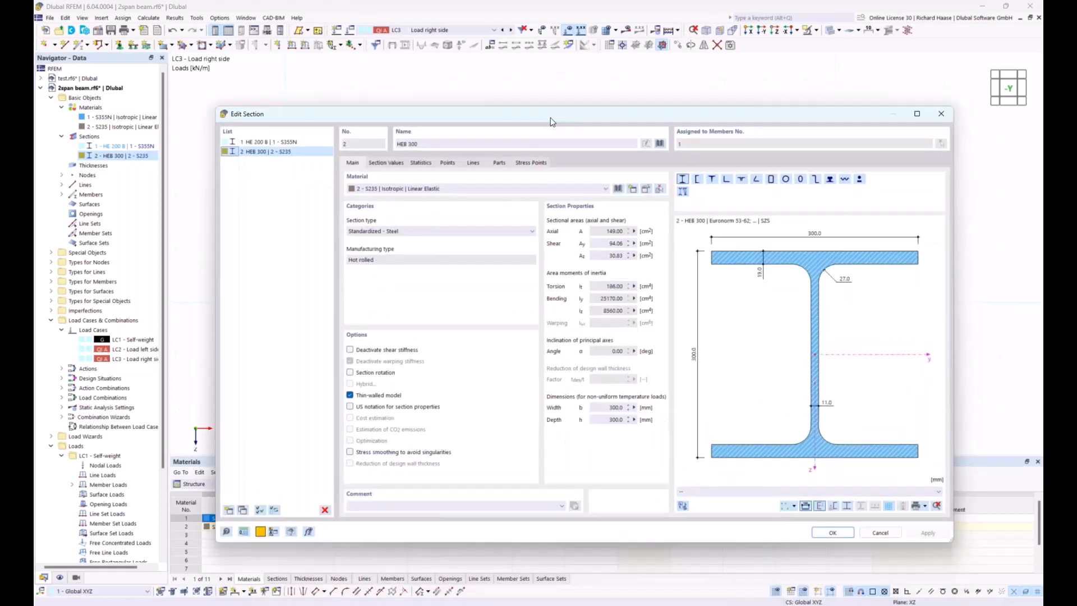
pyautogui.click(350, 350)
pyautogui.click(829, 532)
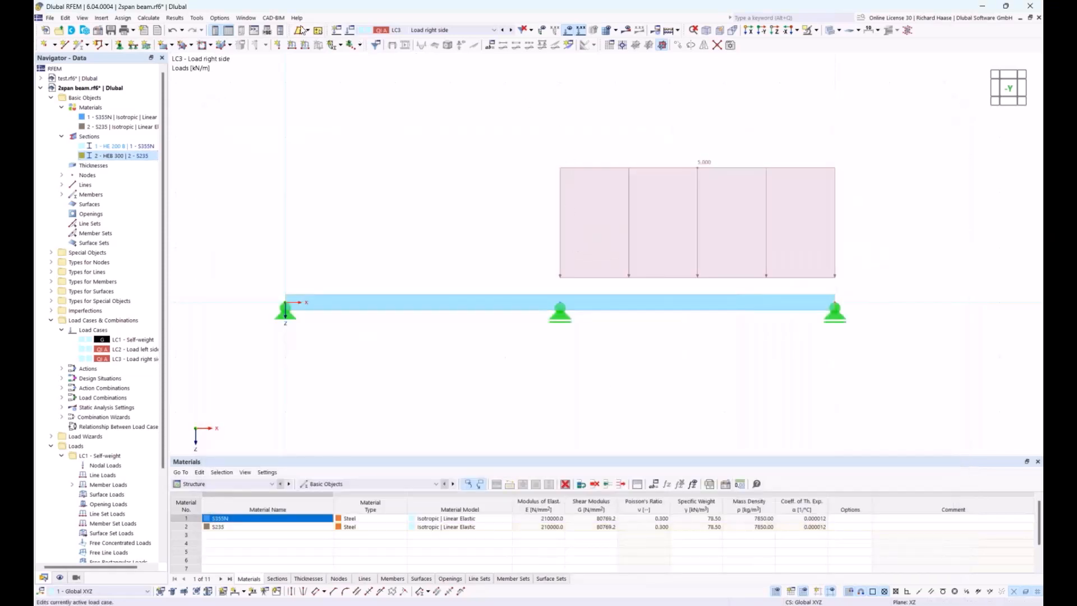
# Step: Calculate load case LC1 - Self-weight, display its global deformations and hide the loads in the model
pyautogui.click(148, 19)
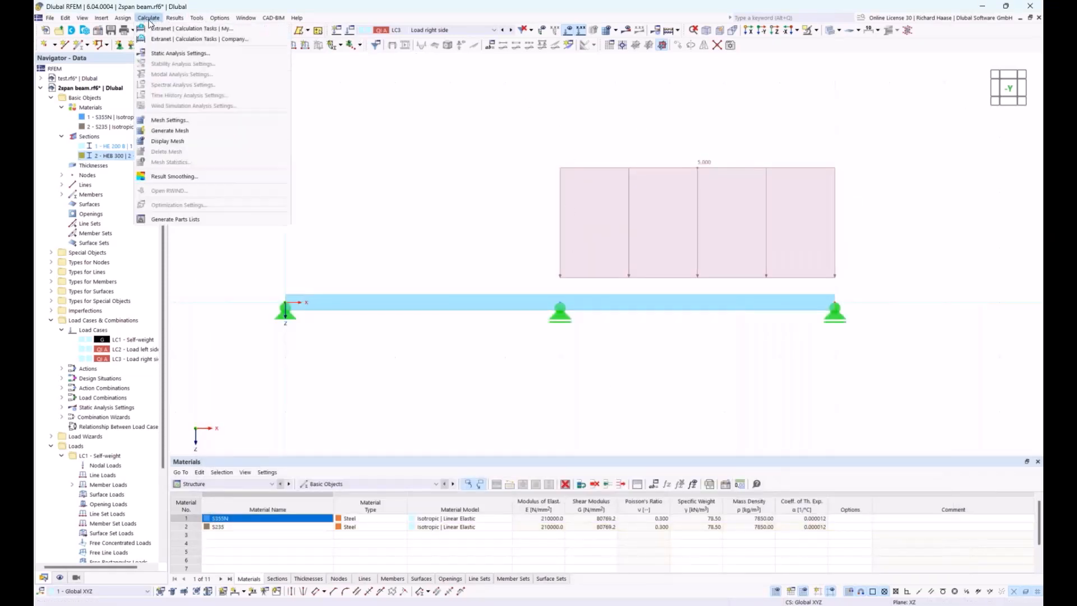
pyautogui.moveTo(219, 17)
pyautogui.click(446, 30)
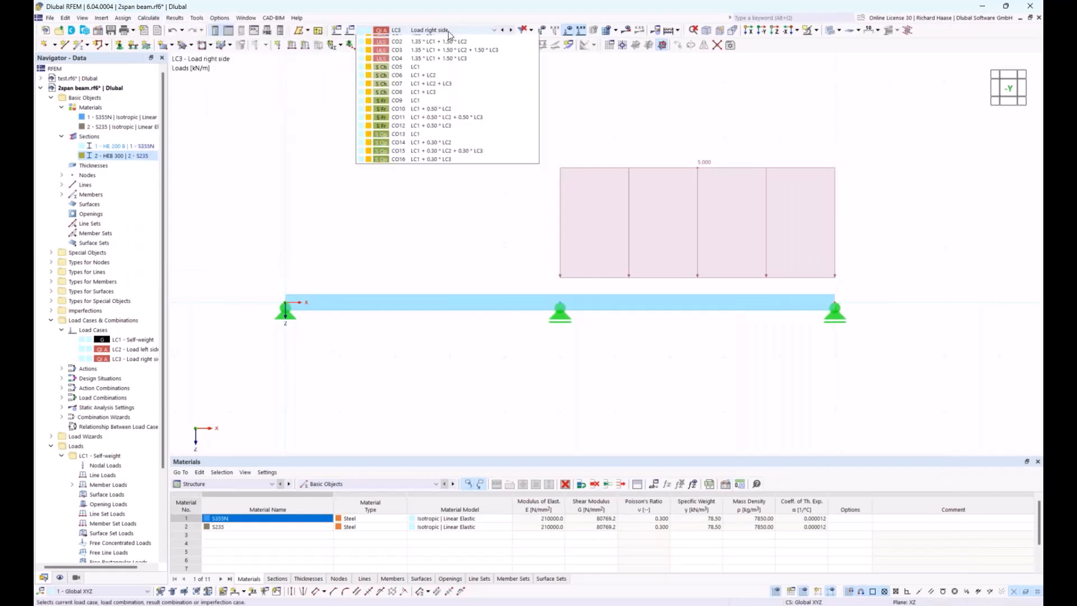
pyautogui.click(449, 40)
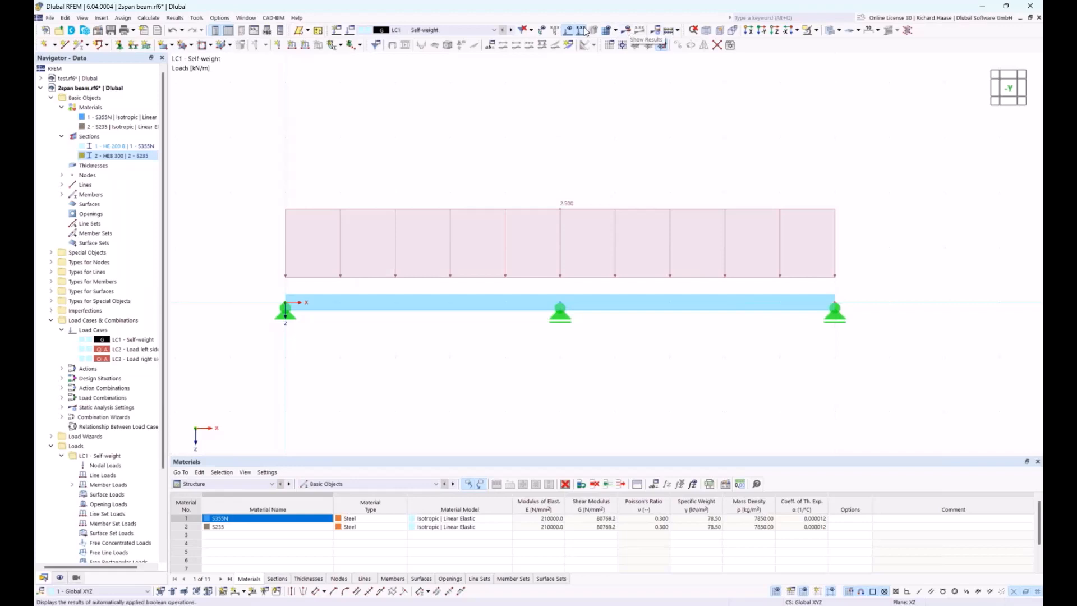
pyautogui.click(627, 31)
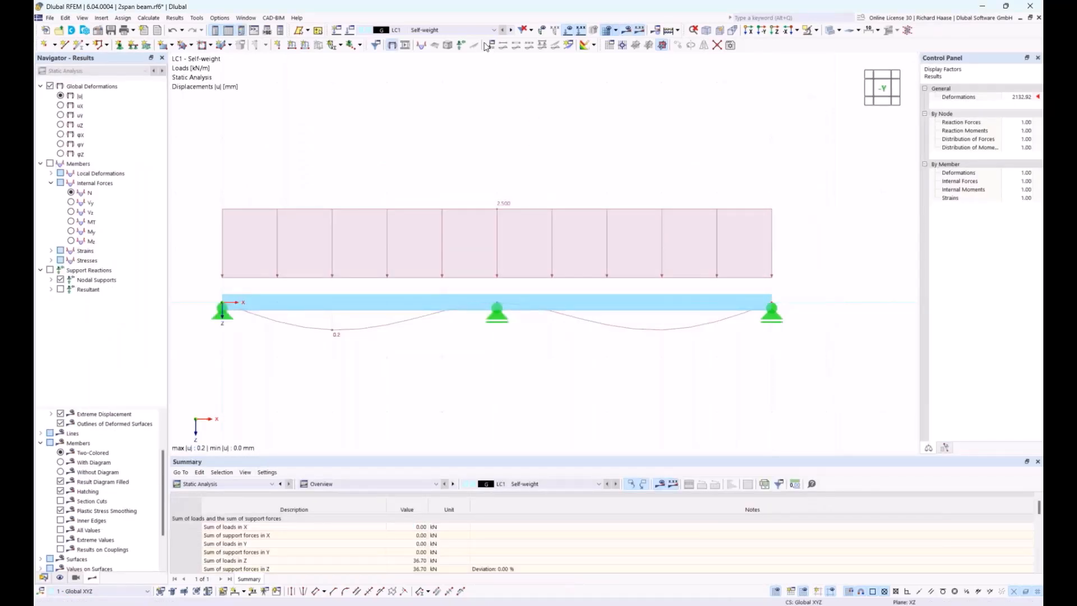
pyautogui.click(568, 33)
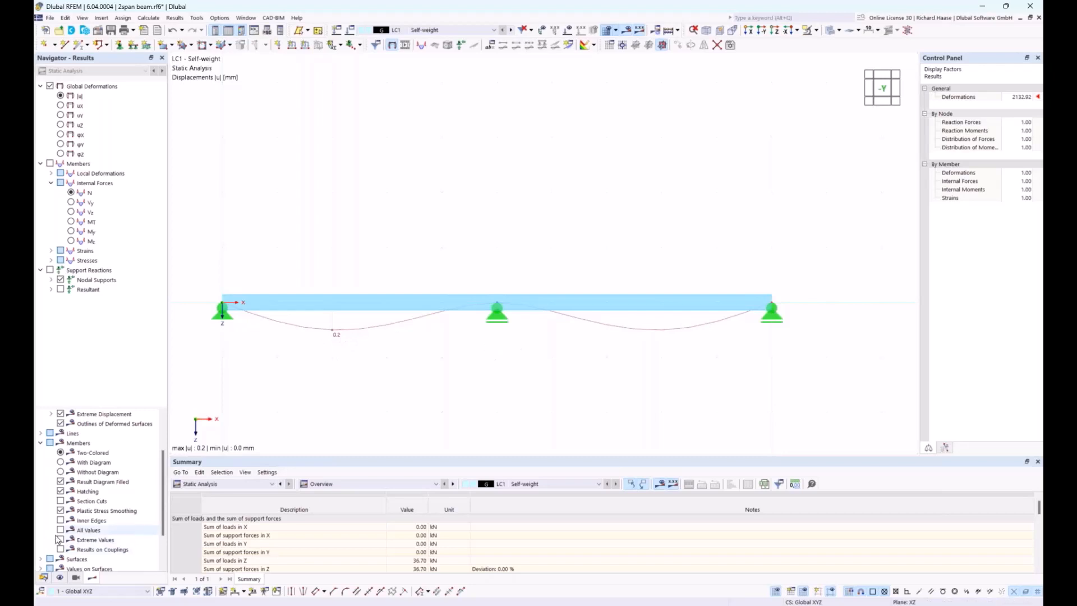
# Step: Reactivate the shear stiffness of section 2 - HEB 300 and recalculate the LC1 - Self-weight deformations
pyautogui.click(43, 578)
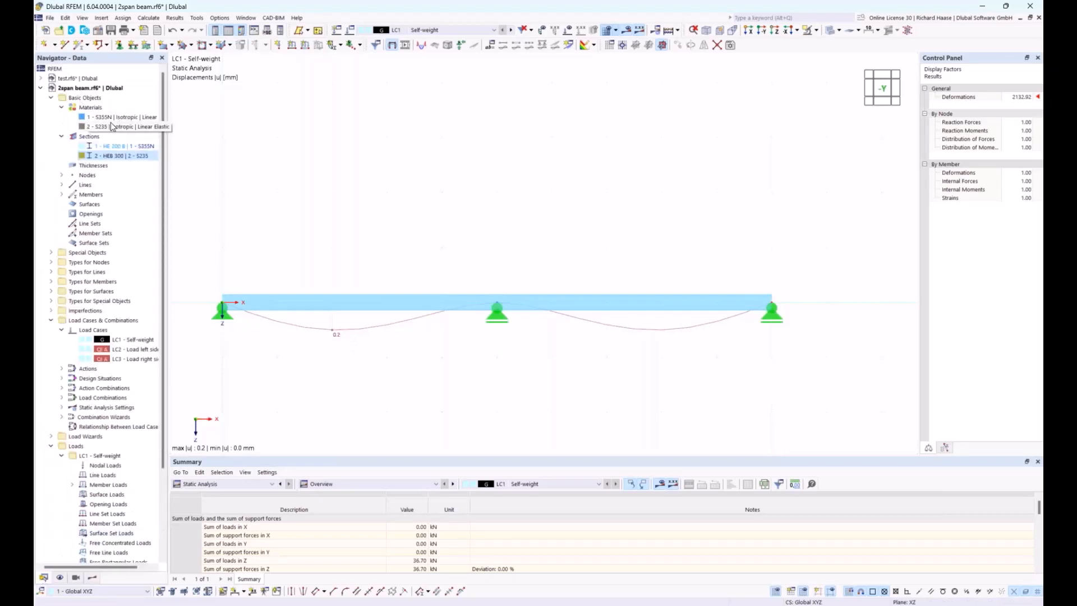
pyautogui.rightClick(111, 160)
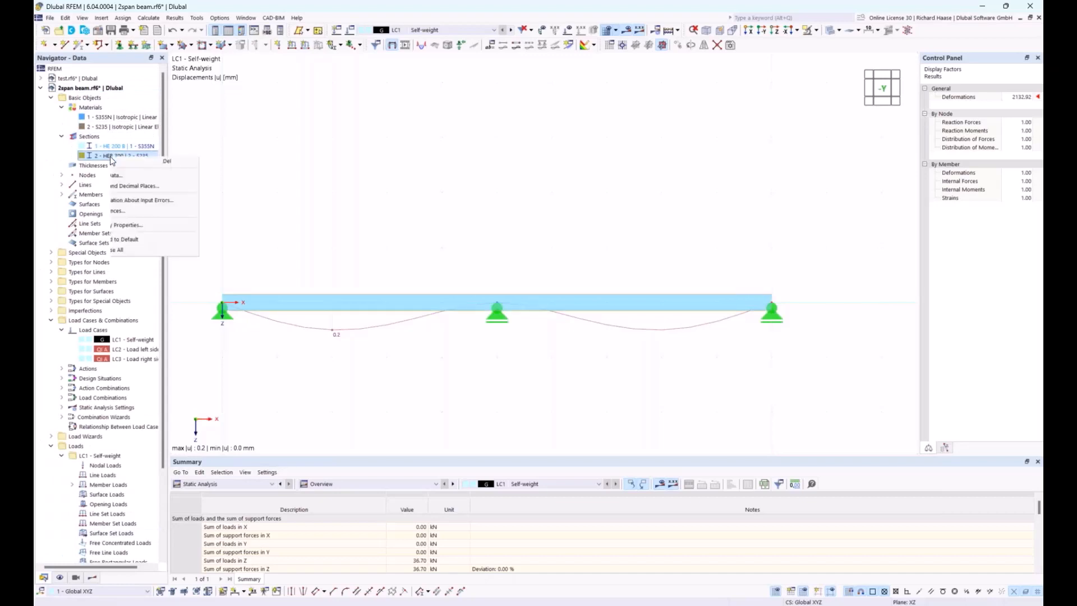
pyautogui.click(145, 162)
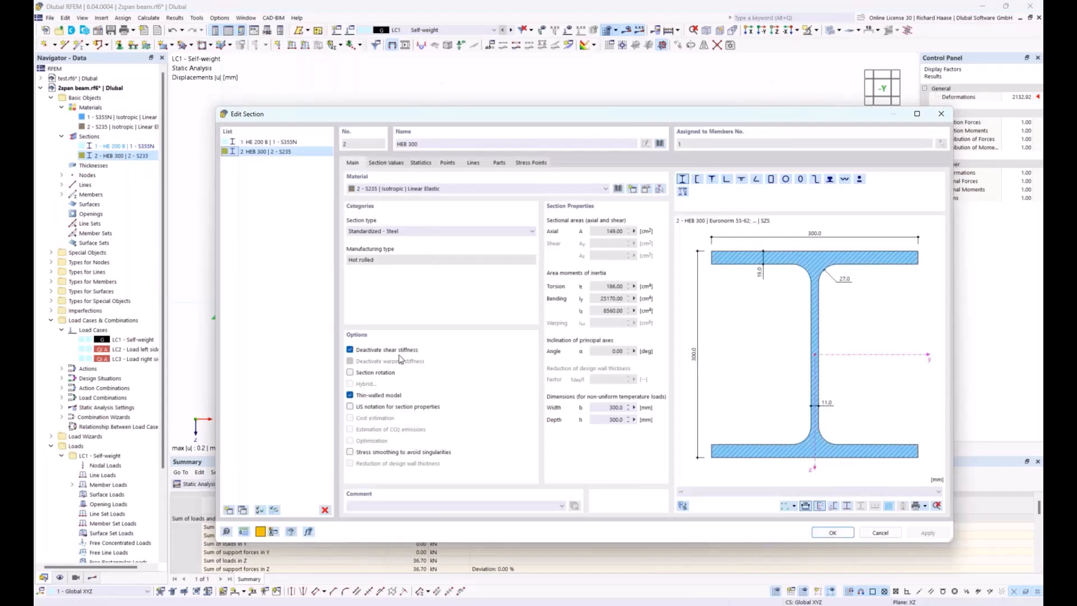
pyautogui.moveTo(489, 119); pyautogui.dragTo(607, 109)
pyautogui.click(491, 336)
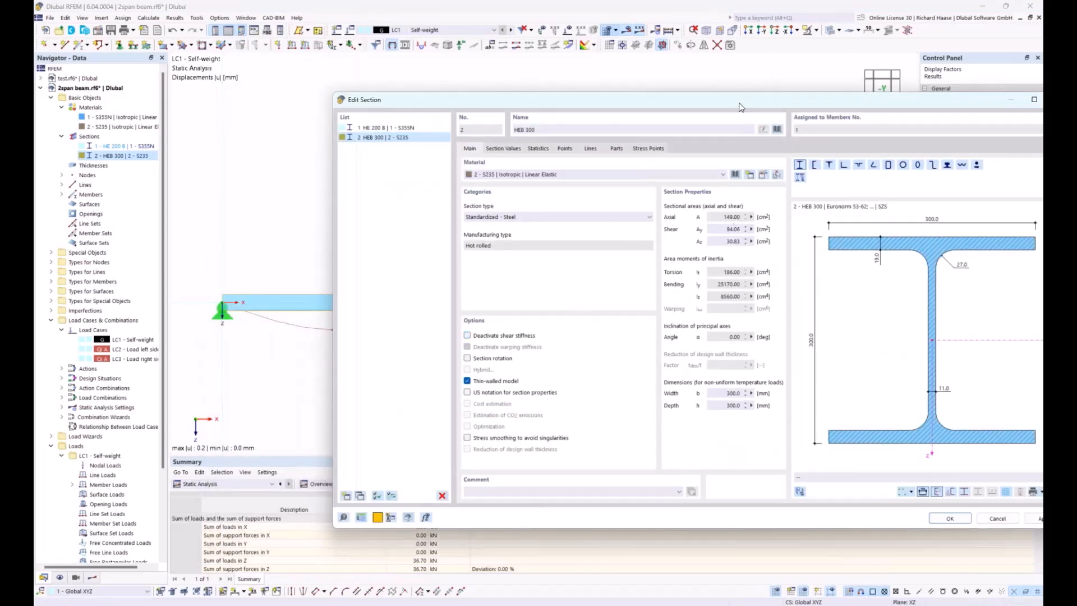
pyautogui.moveTo(740, 106)
pyautogui.mouseDown()
pyautogui.moveTo(723, 159)
pyautogui.moveTo(744, 100)
pyautogui.mouseUp()
pyautogui.press('Return')
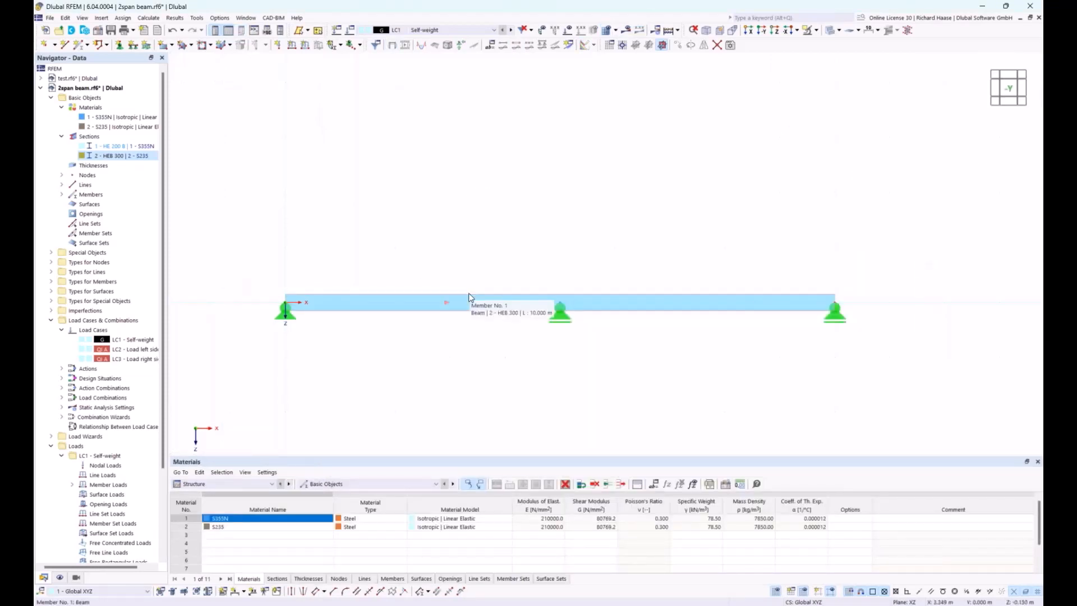
pyautogui.click(626, 31)
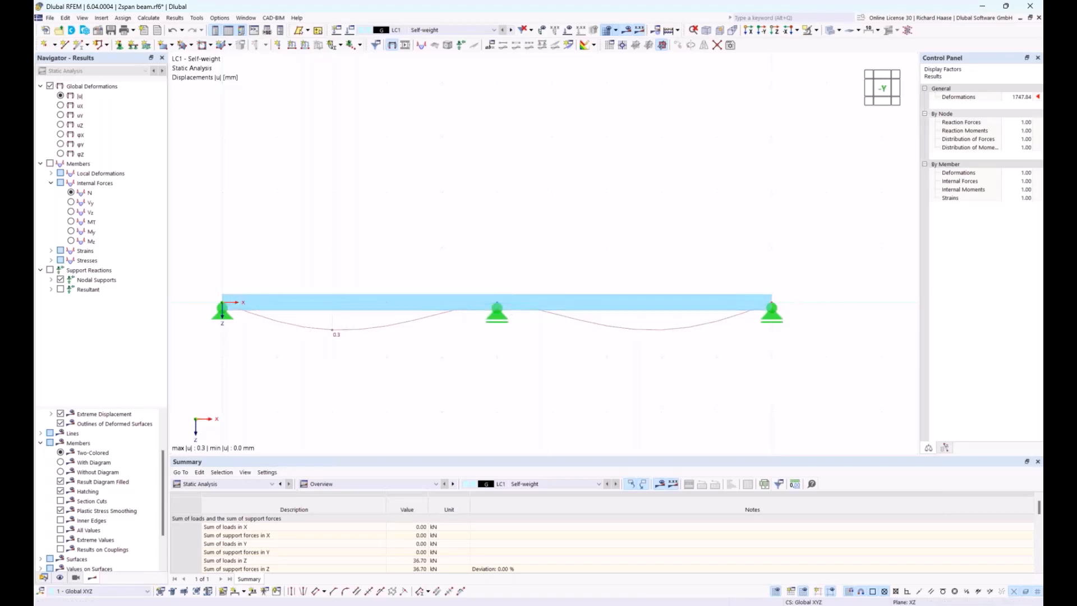
# Step: Review the shear areas and shear stiffness option of section 2 - HEB 300 in its section properties
pyautogui.click(44, 578)
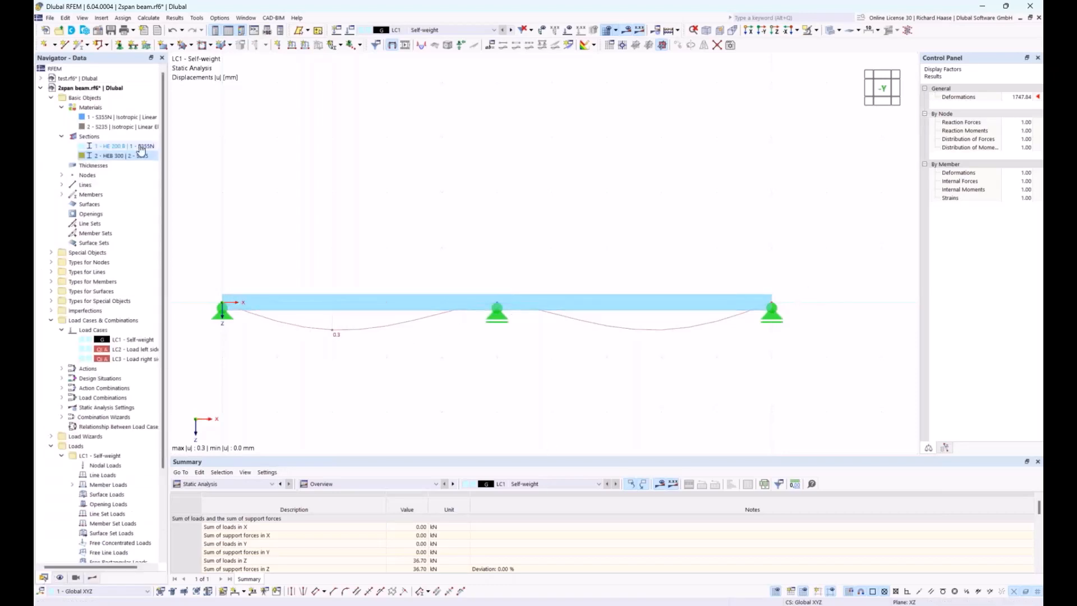
pyautogui.rightClick(113, 156)
pyautogui.click(125, 163)
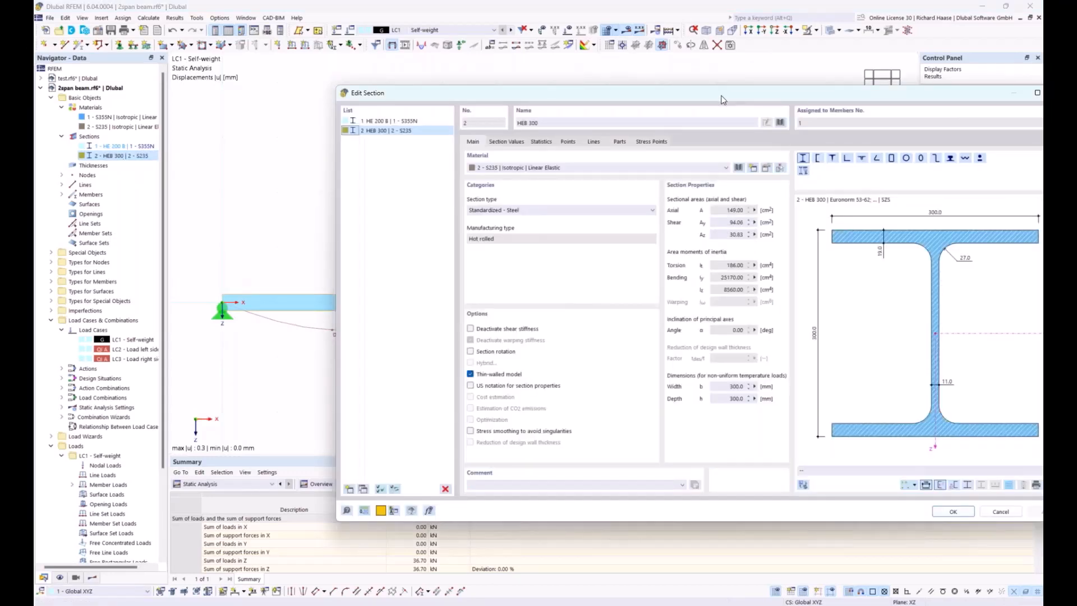
pyautogui.moveTo(722, 99); pyautogui.dragTo(688, 99)
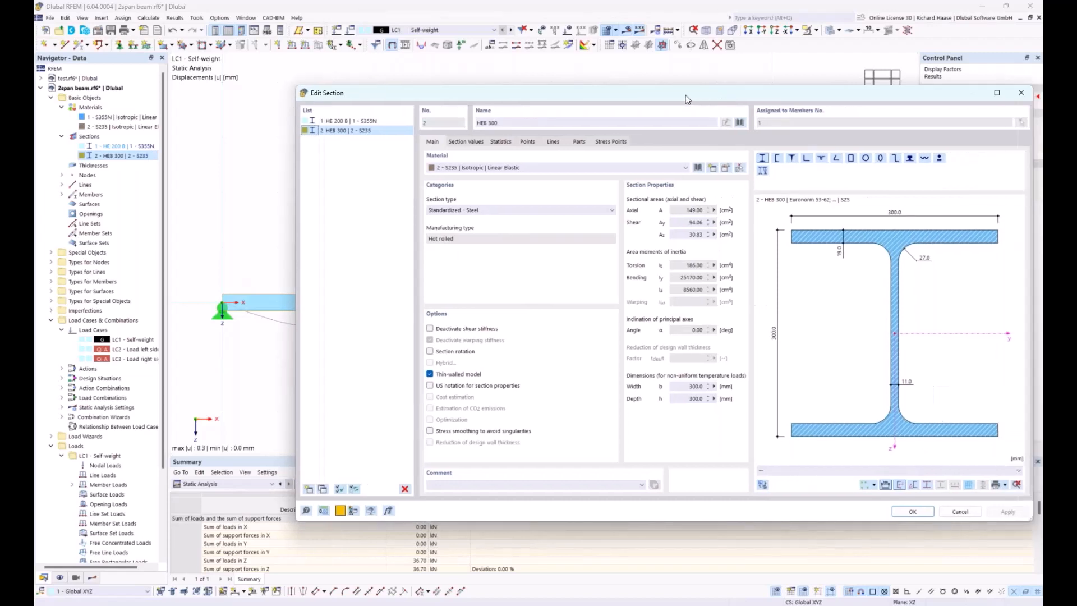
pyautogui.moveTo(683, 96)
pyautogui.mouseDown()
pyautogui.moveTo(620, 93)
pyautogui.moveTo(673, 92)
pyautogui.mouseUp()
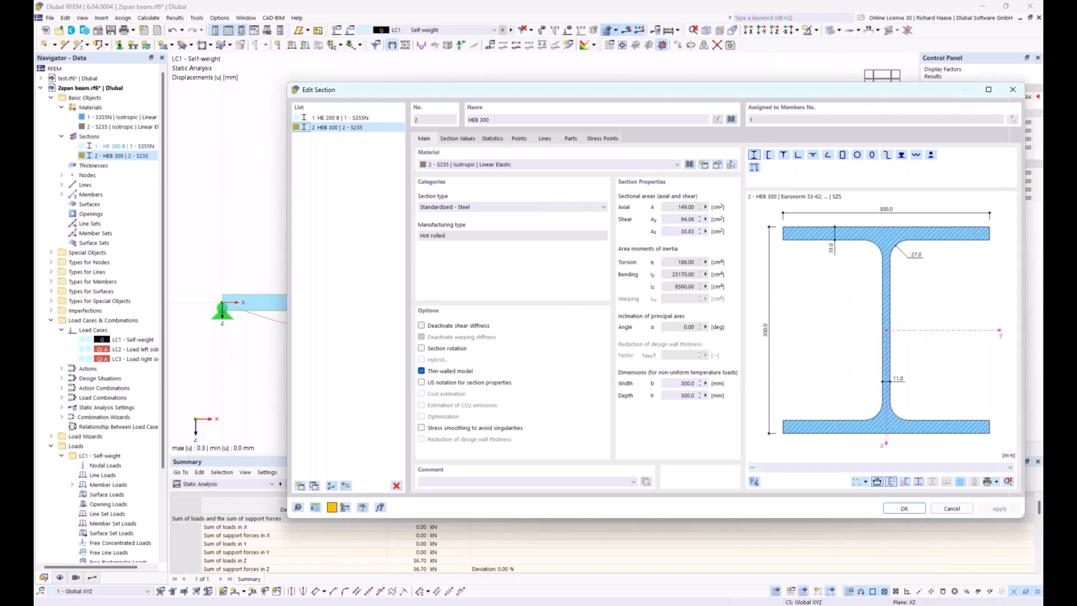
pyautogui.click(905, 509)
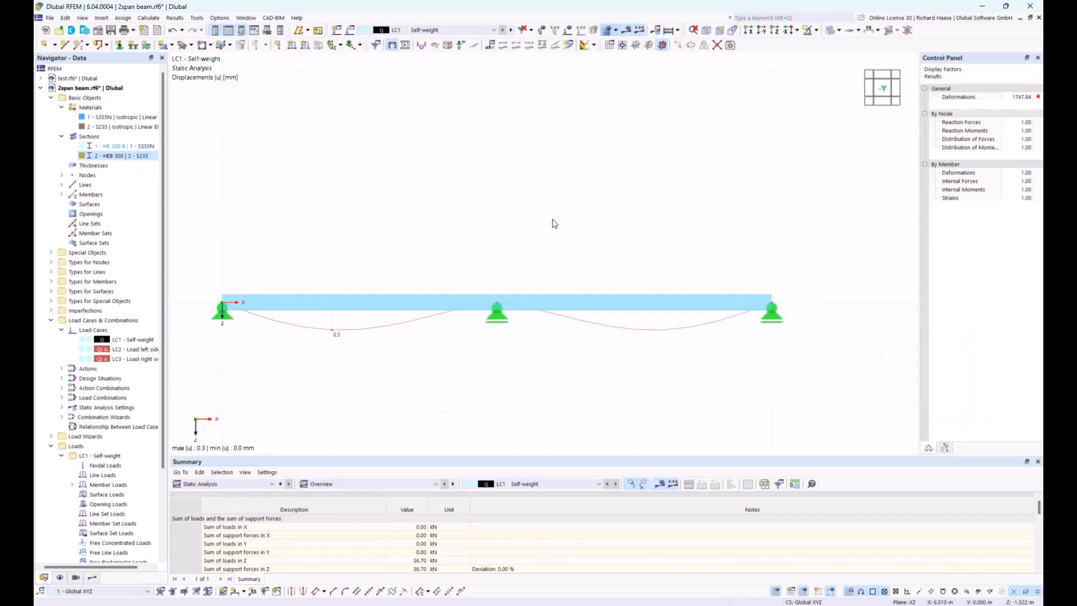
# Step: Select design situation DS1 - ULS (STR/GEO) and calculate and display its results
pyautogui.click(149, 18)
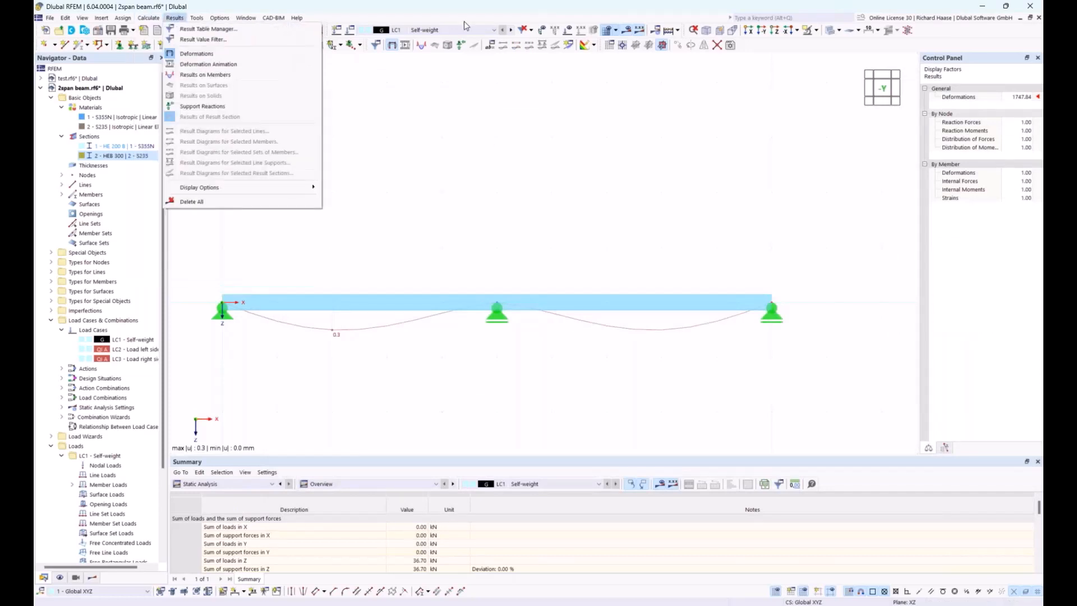
pyautogui.click(453, 35)
pyautogui.click(452, 31)
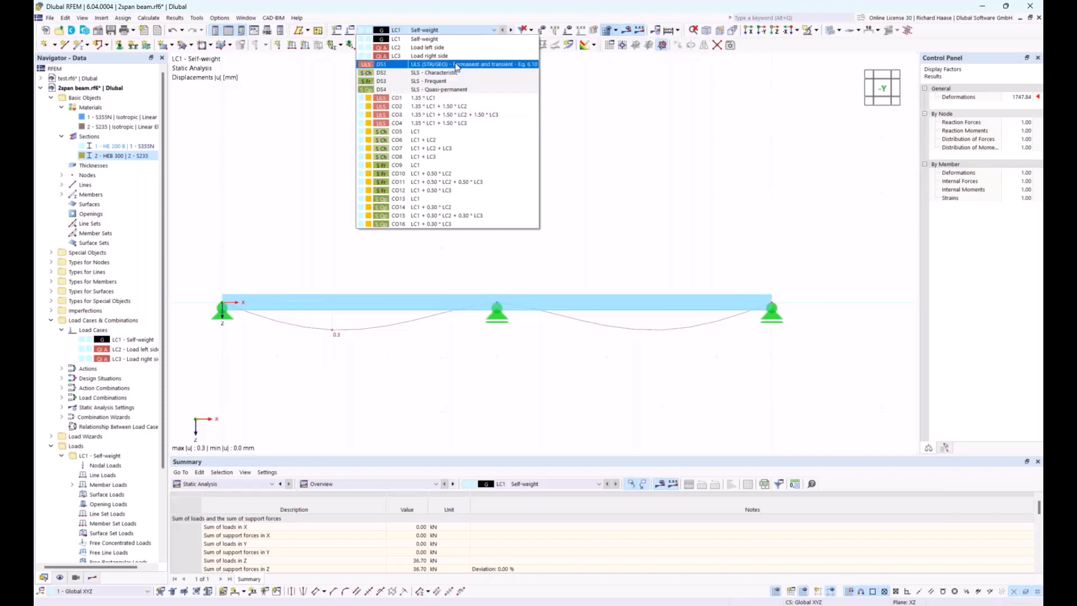
pyautogui.click(425, 65)
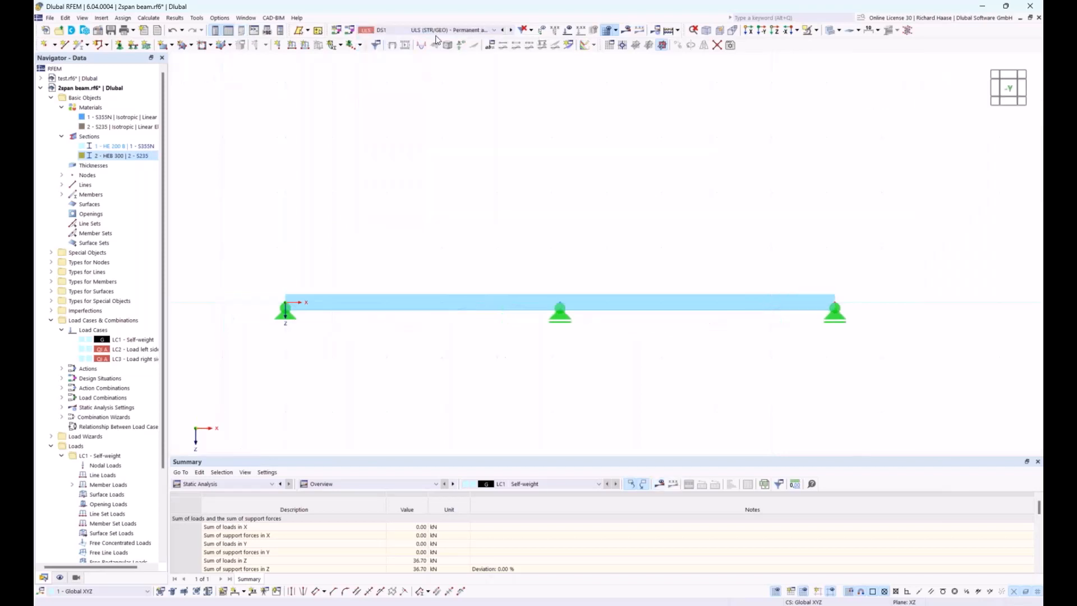
pyautogui.click(628, 31)
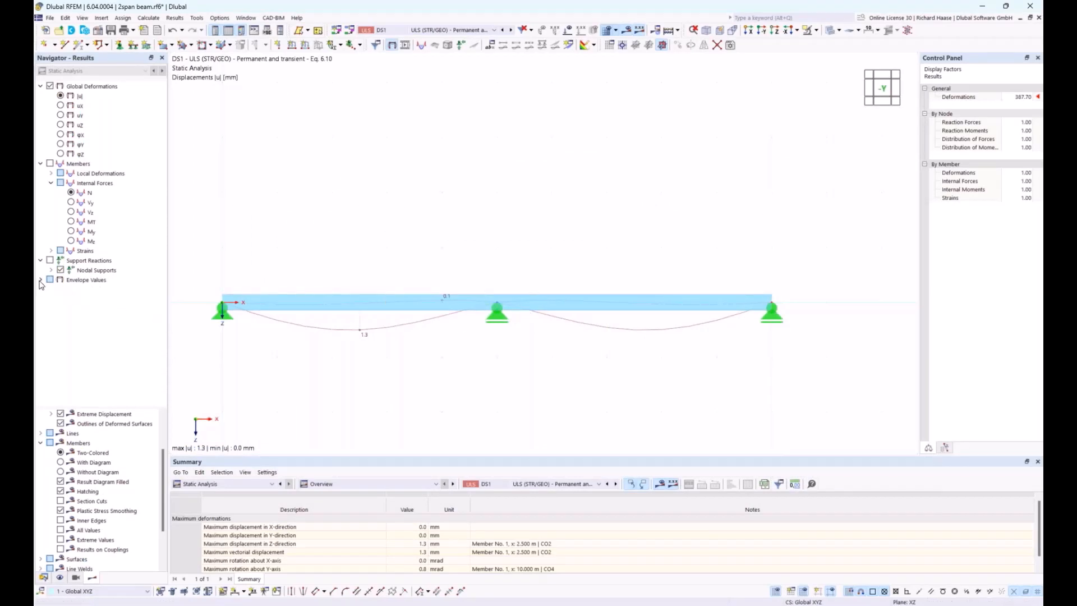
# Step: Reveal the envelope value options, switch the model to wireframe display and show the member moments My for DS1
pyautogui.click(41, 281)
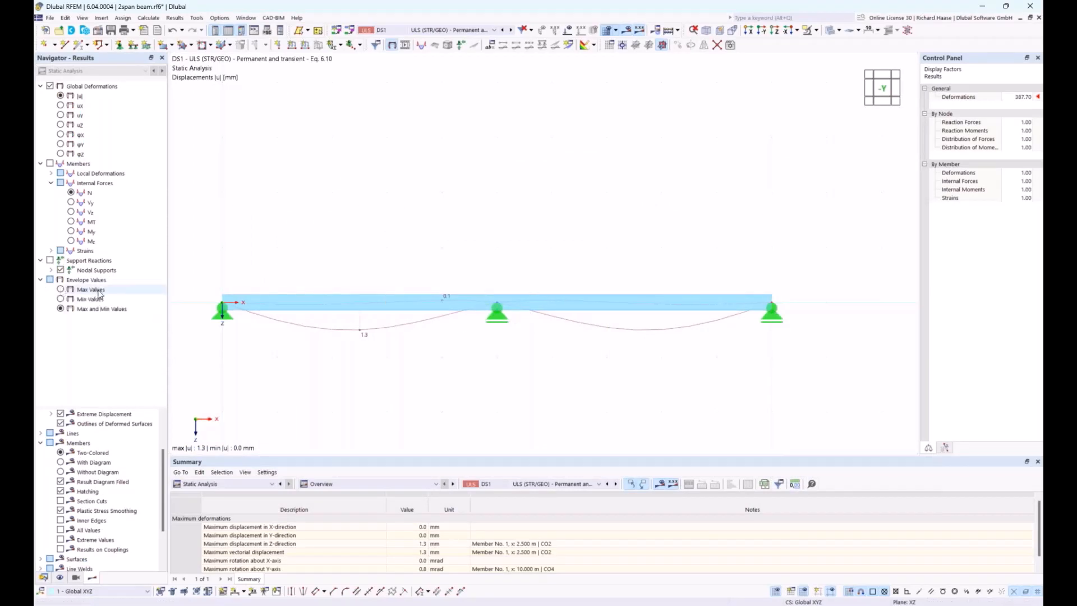
pyautogui.click(840, 31)
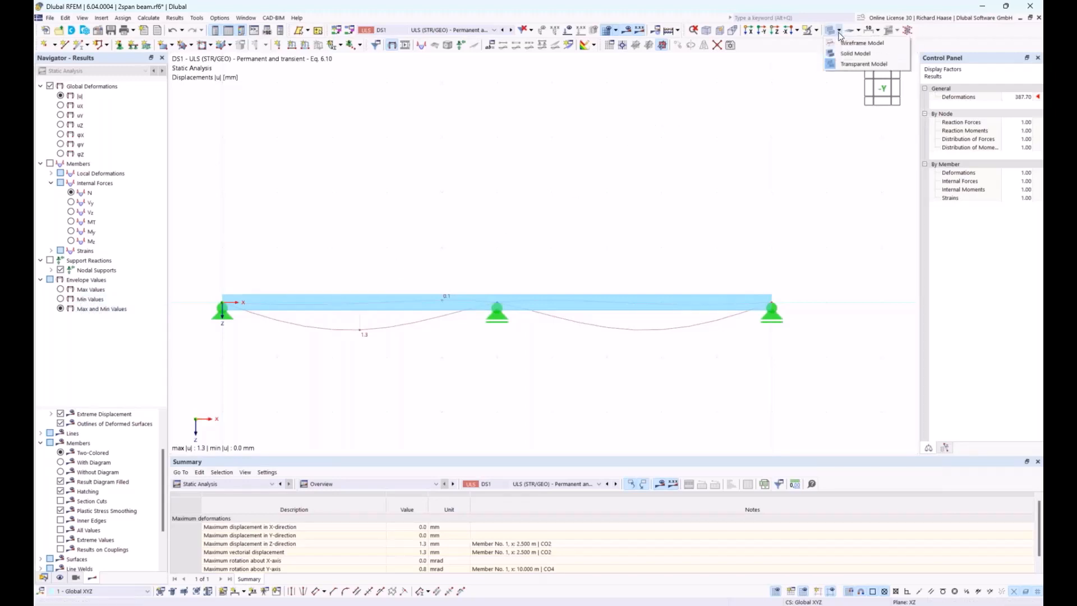
pyautogui.click(849, 46)
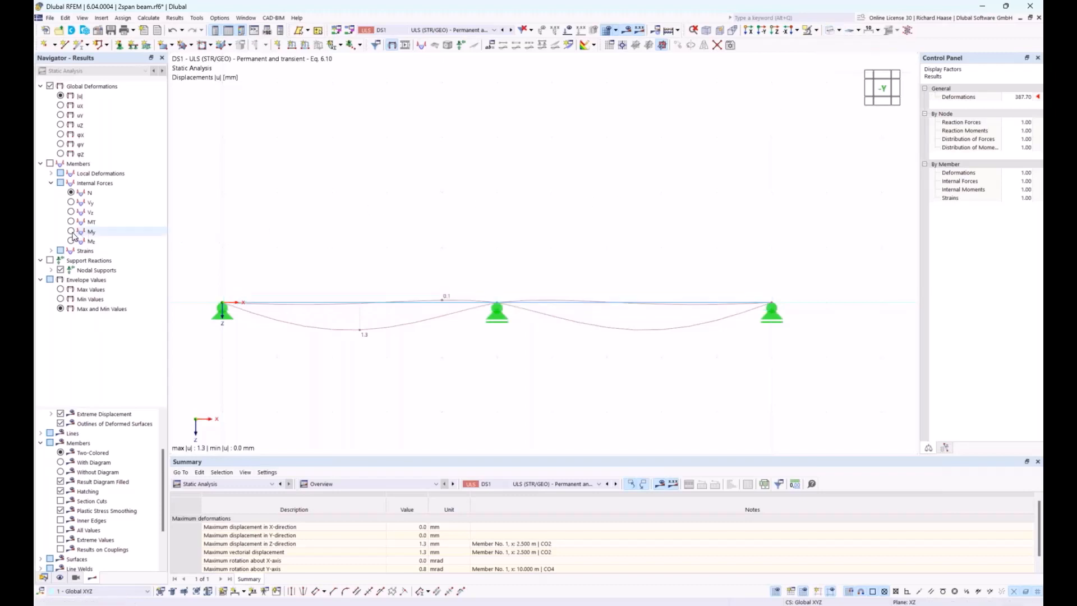
pyautogui.click(72, 231)
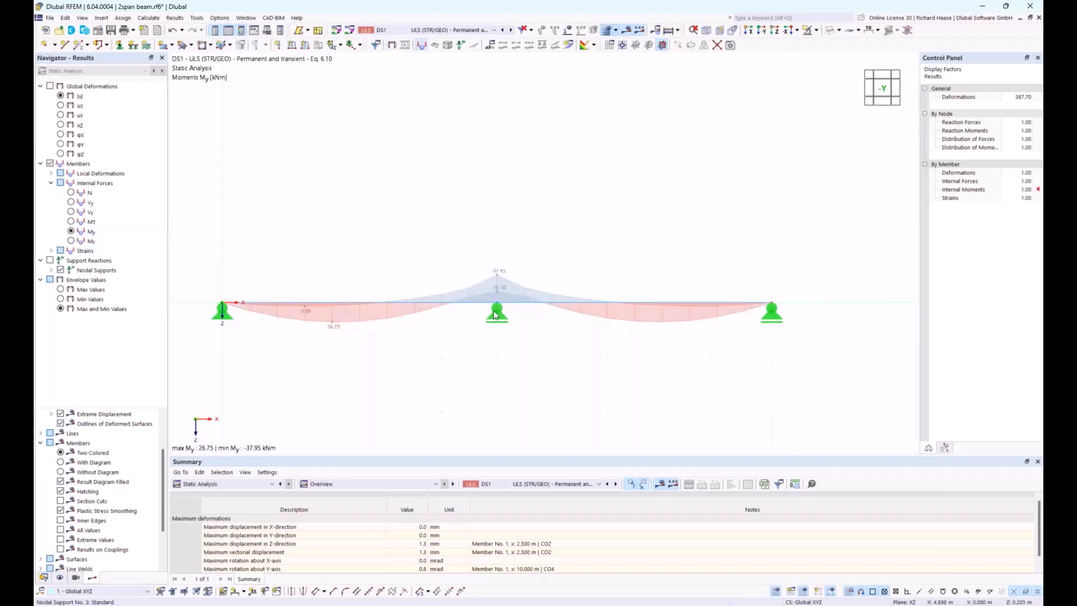
pyautogui.scroll(2, 383, 349)
pyautogui.scroll(-2, 383, 349)
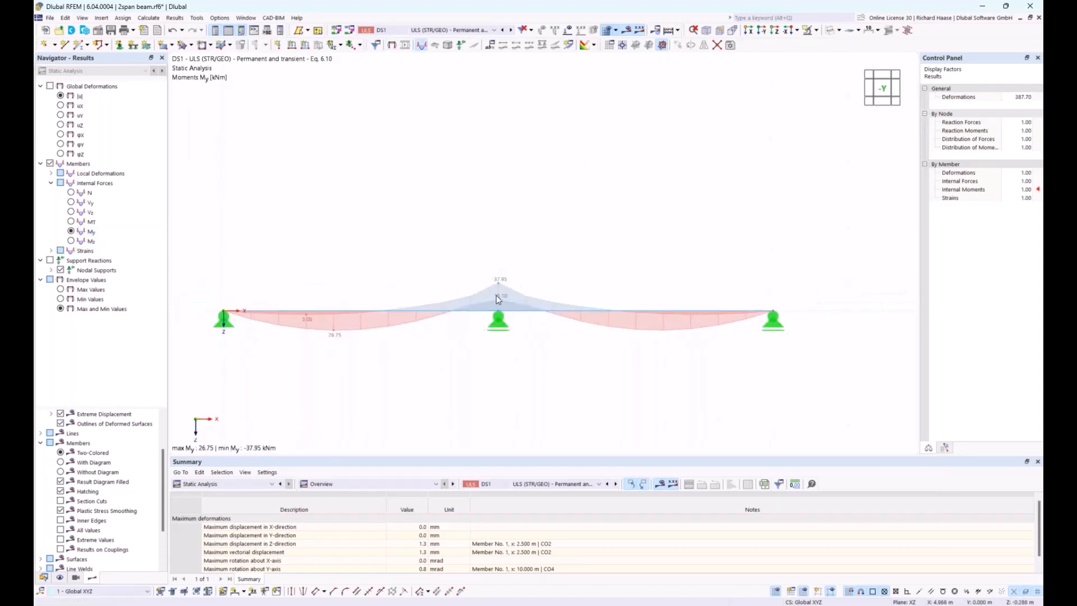
# Step: Compare the maximum and minimum My envelopes of DS1 separately, ending with the combined Max and Min Values display
pyautogui.click(61, 290)
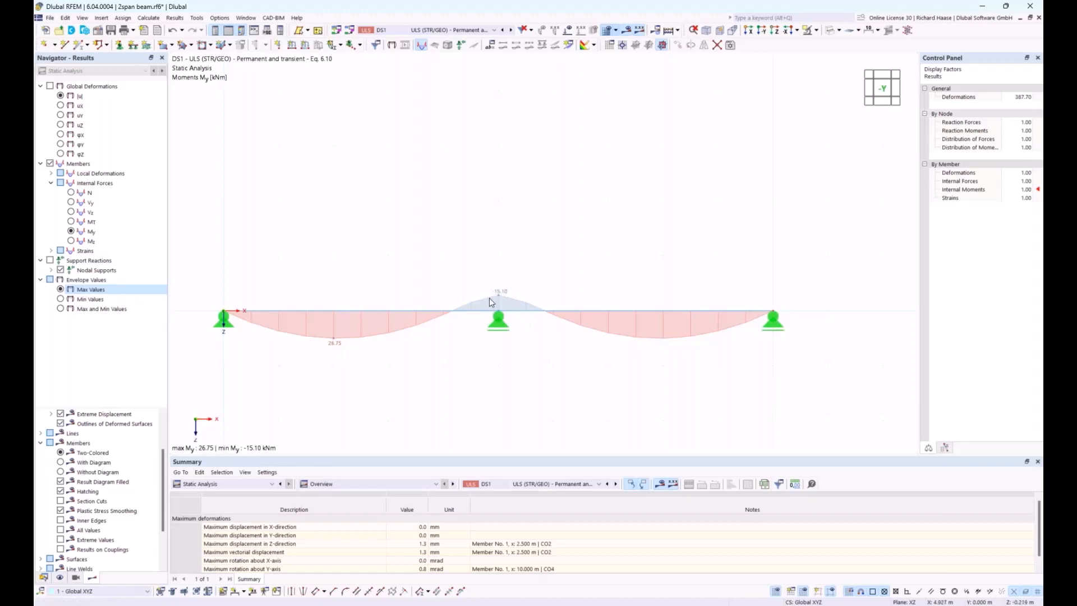
pyautogui.click(60, 299)
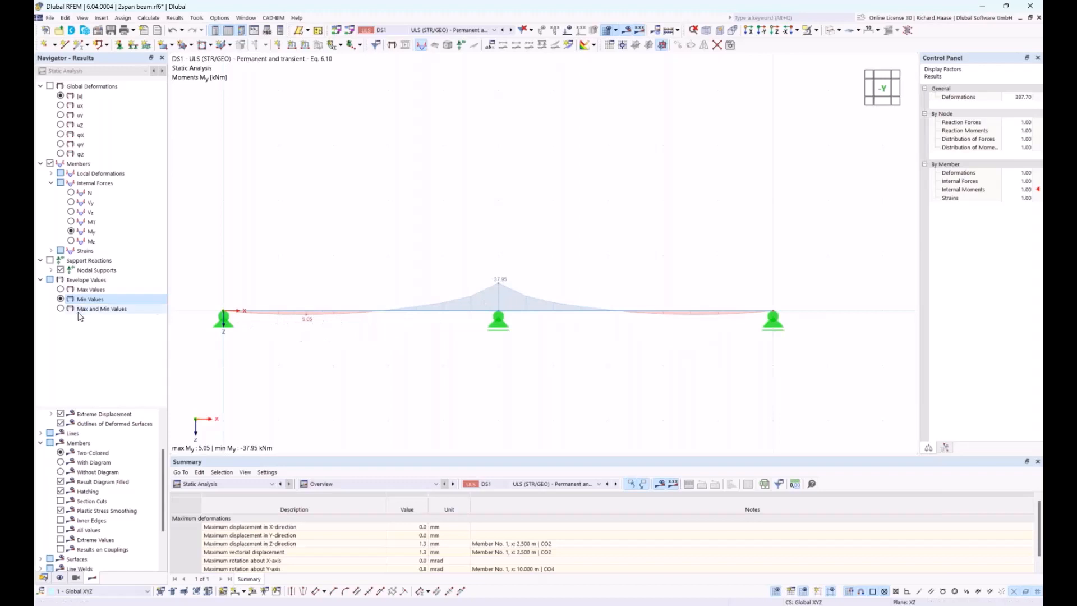
pyautogui.click(60, 309)
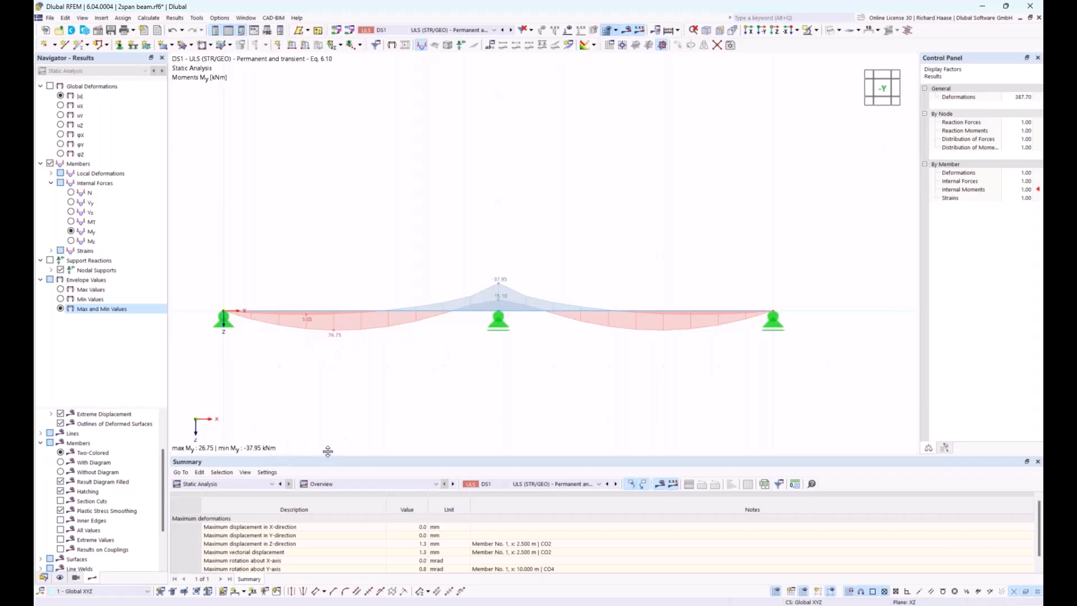
# Step: Enlarge the results table and list the DS1 static analysis results by member, showing the internal forces
pyautogui.moveTo(328, 451); pyautogui.dragTo(328, 401)
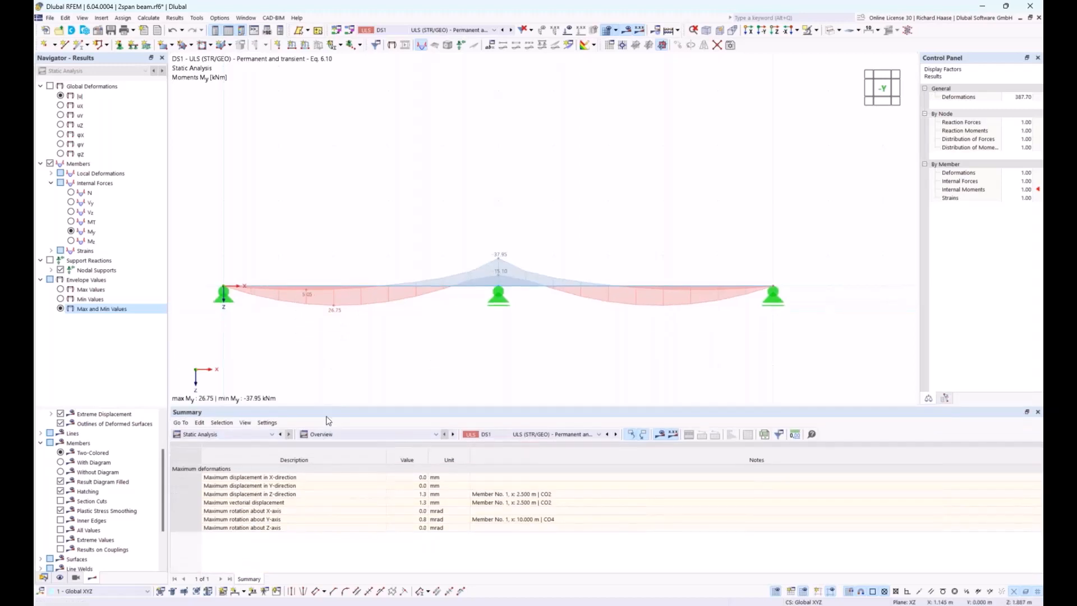
pyautogui.click(246, 435)
pyautogui.click(306, 436)
pyautogui.click(305, 437)
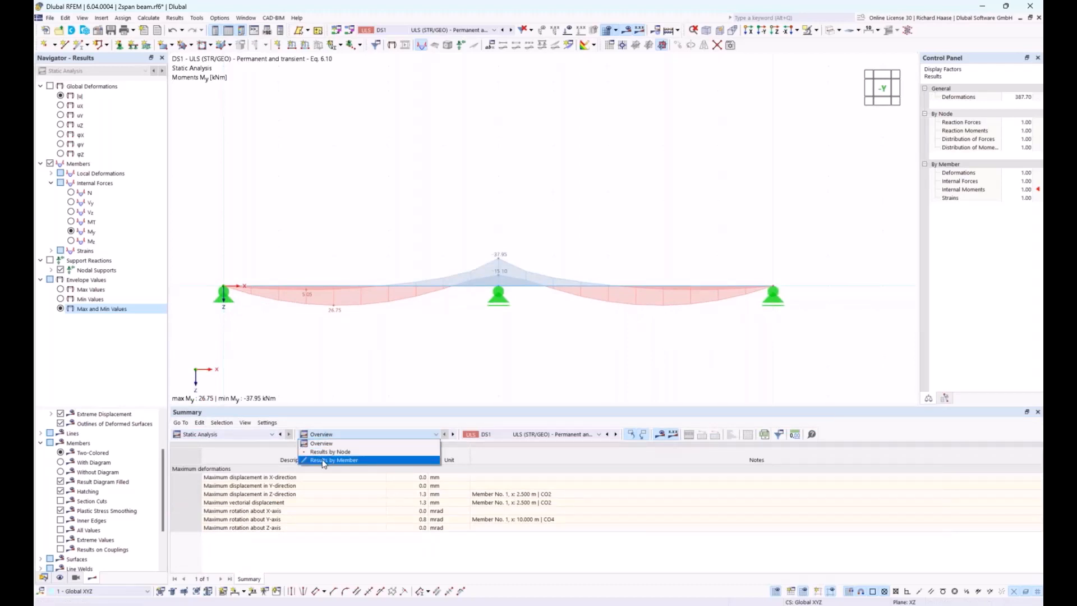
pyautogui.click(348, 461)
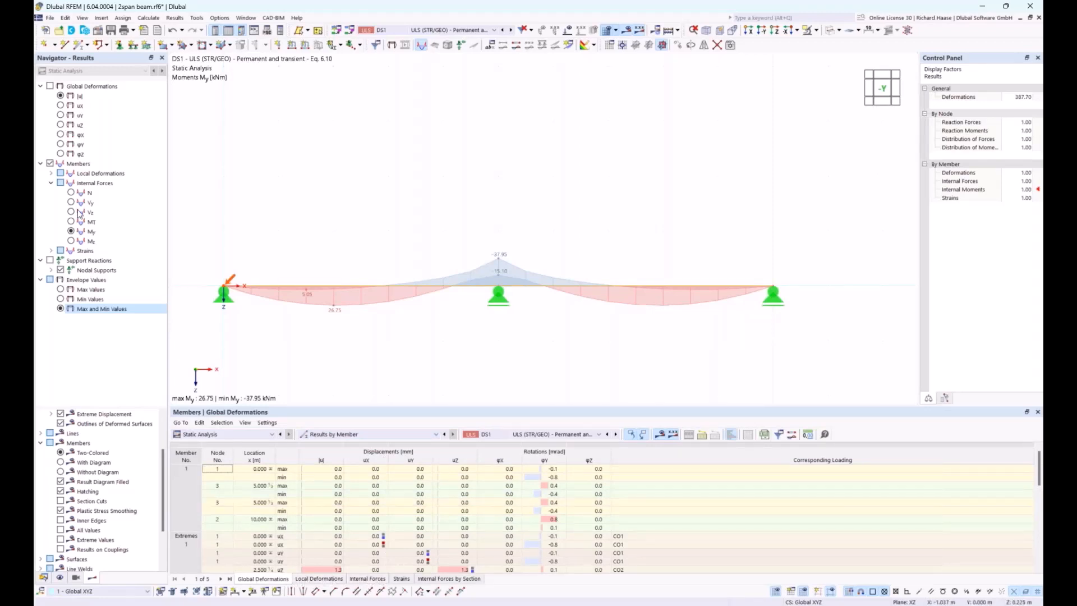
pyautogui.click(368, 578)
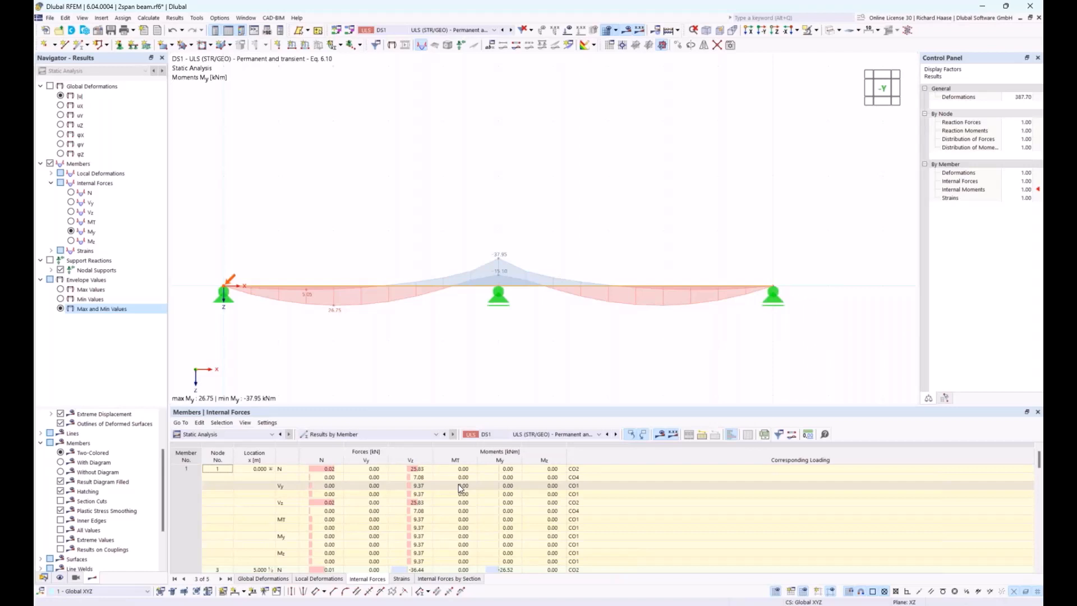
# Step: Locate the maximum My among member 1's extremes and look up the load factors of its corresponding load combination
pyautogui.scroll(-4, 460, 488)
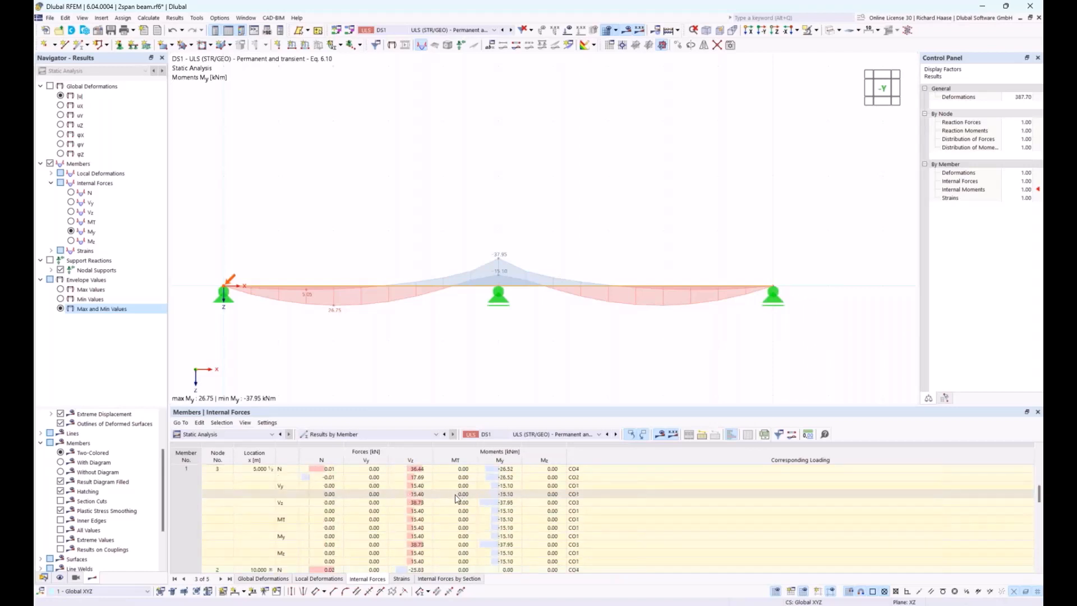
pyautogui.scroll(-5, 456, 500)
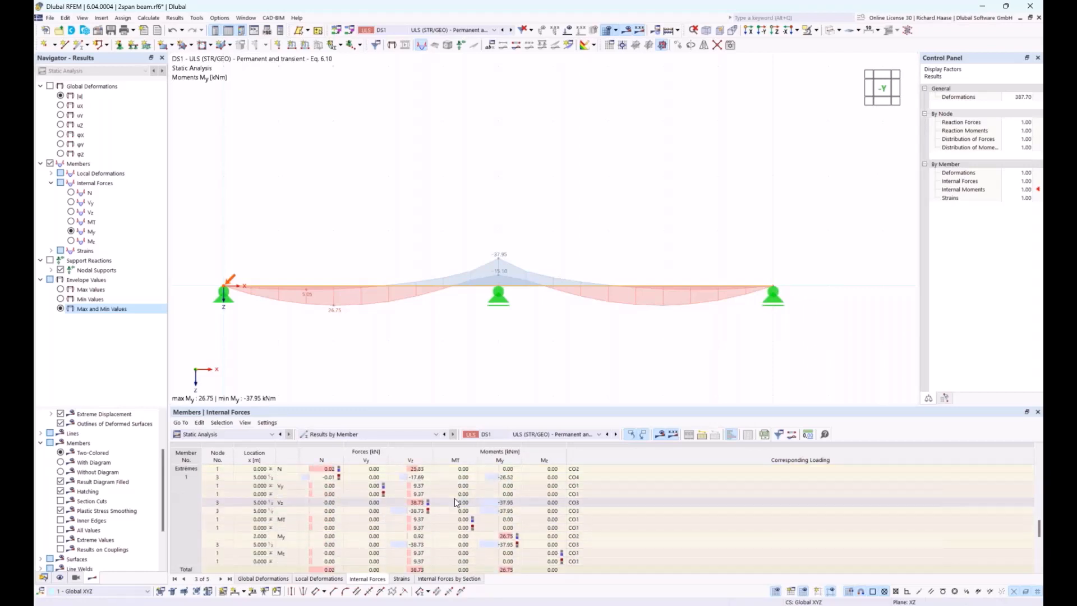
pyautogui.scroll(-1, 454, 503)
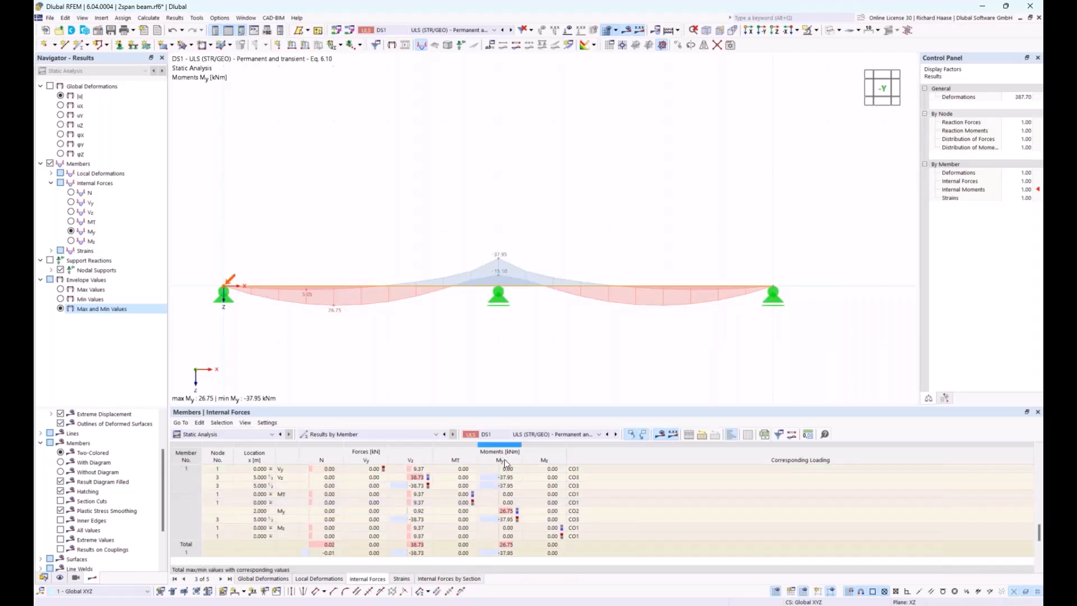
pyautogui.click(506, 511)
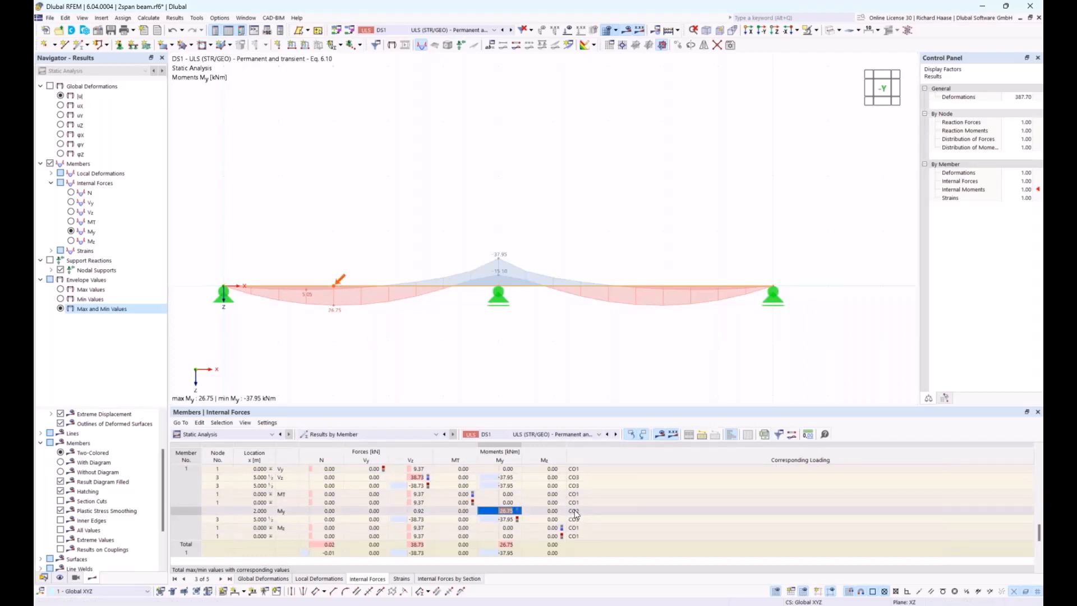
pyautogui.click(458, 31)
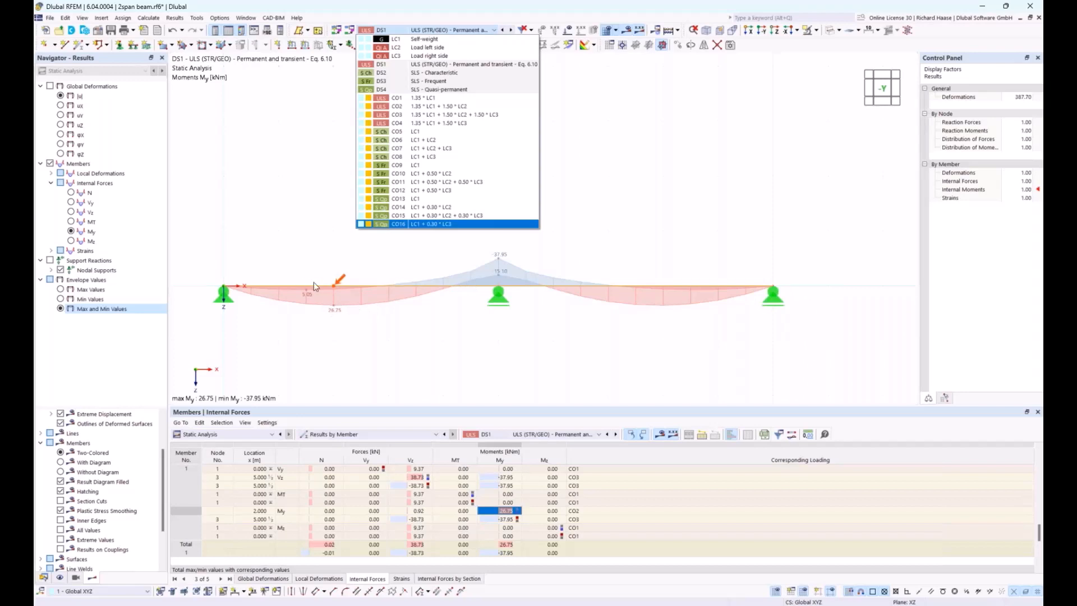
pyautogui.click(514, 340)
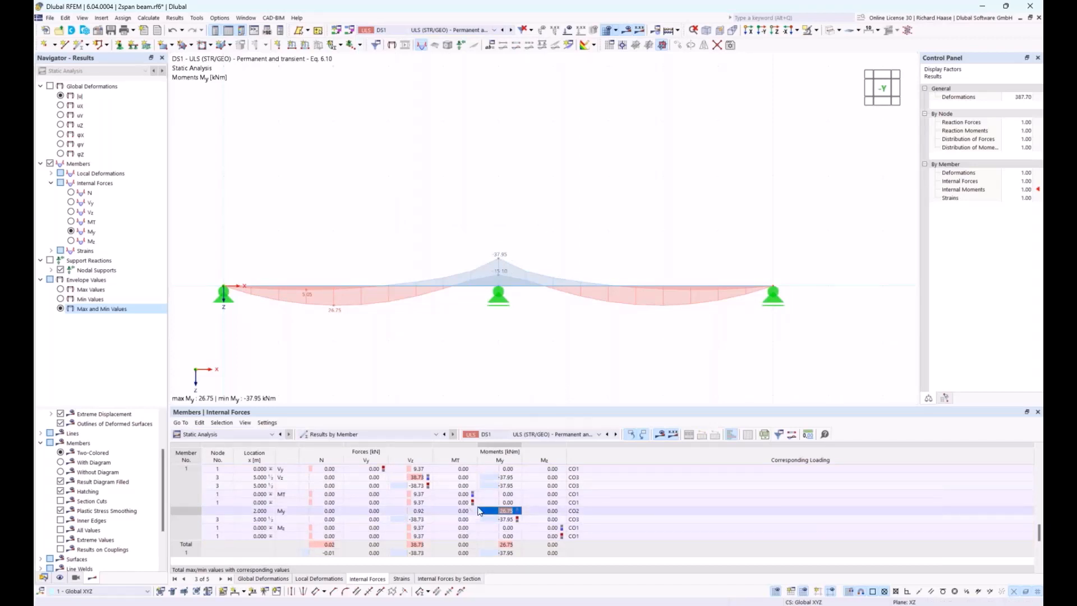
# Step: Locate the extreme hogging moment My at node 3 and look up the load factors of its corresponding load combination
pyautogui.scroll(1, 513, 511)
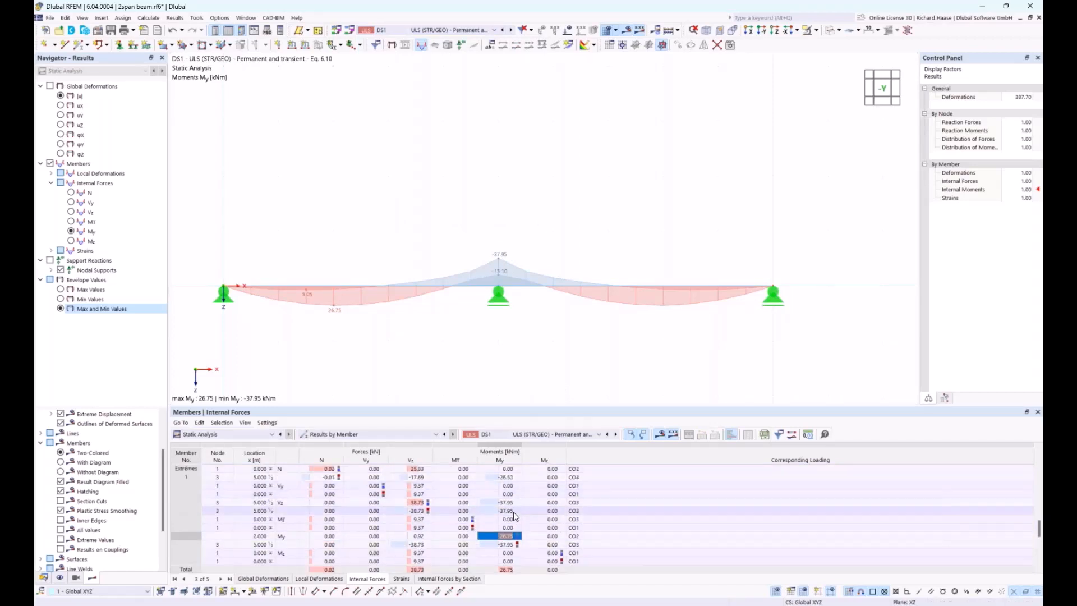
pyautogui.click(513, 503)
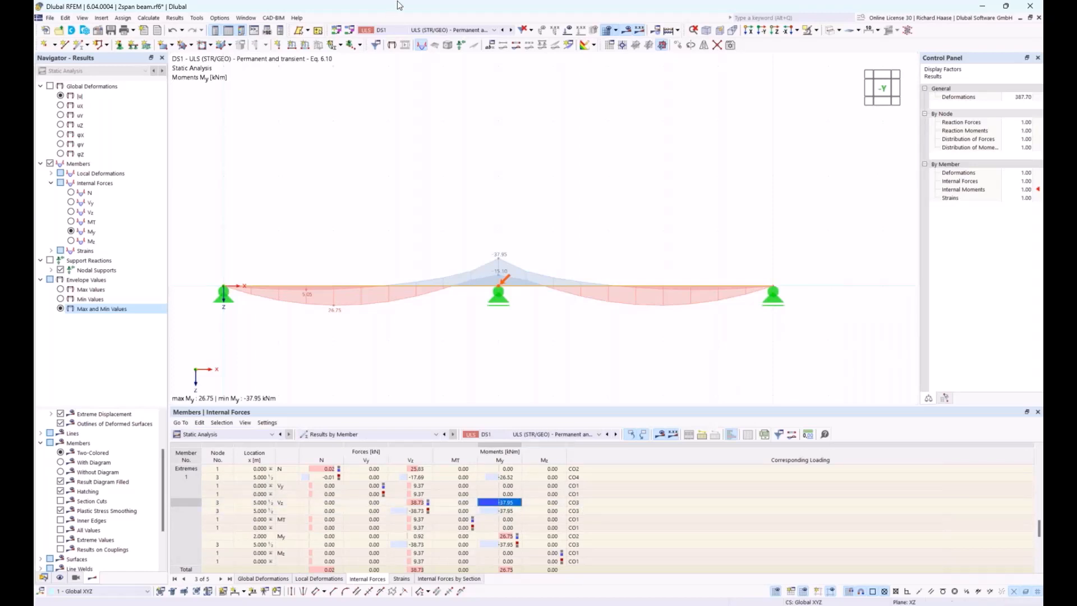
pyautogui.click(451, 29)
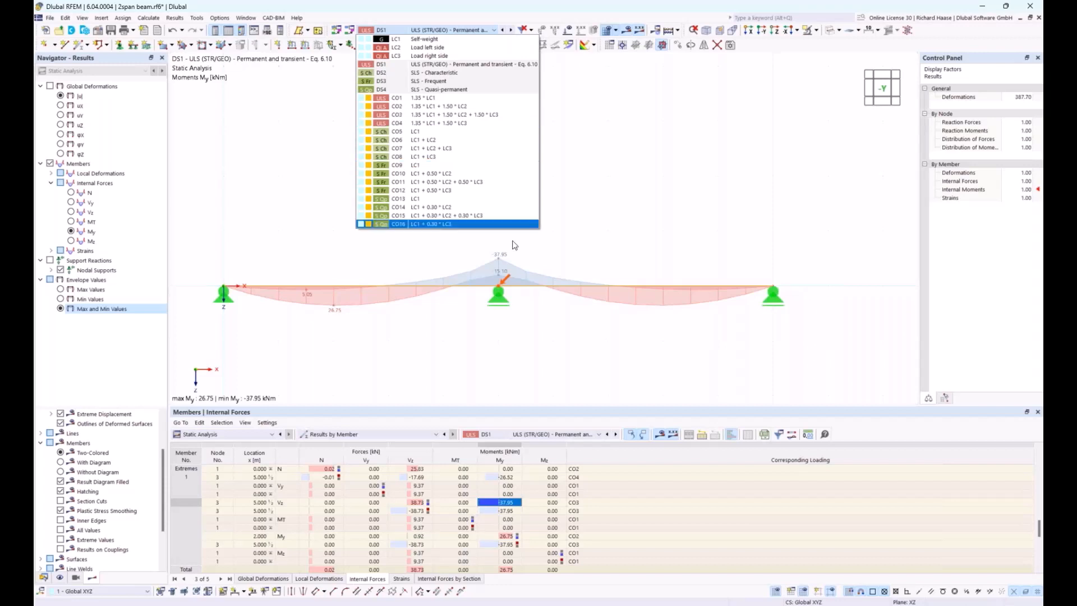
pyautogui.click(547, 338)
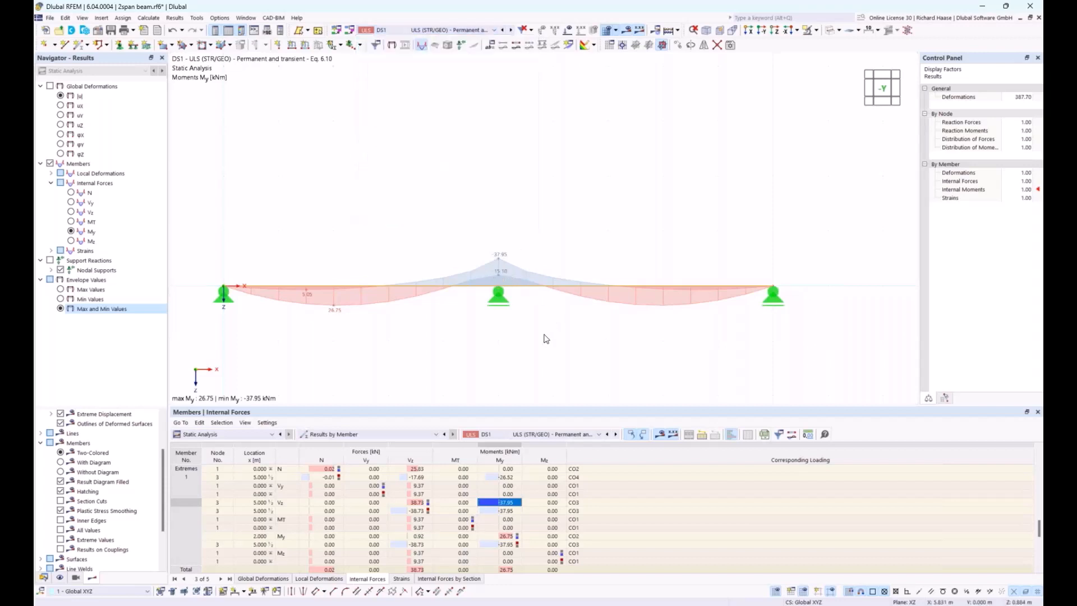
# Step: Display the support reactions on the beam and list the DS1 results by node, showing the support forces
pyautogui.click(461, 46)
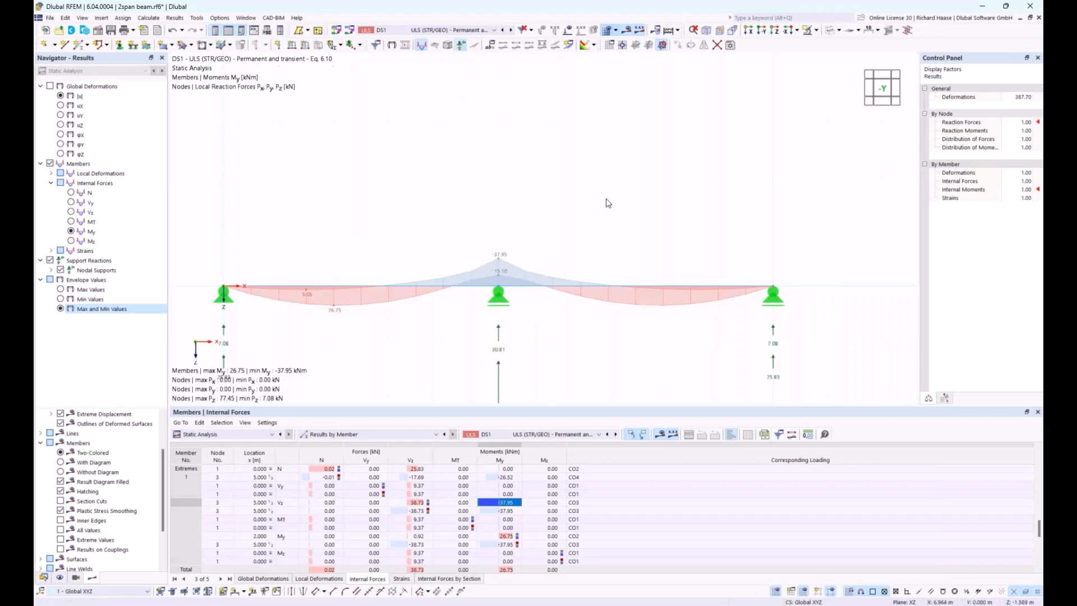
pyautogui.scroll(-1, 608, 201)
pyautogui.moveTo(596, 192); pyautogui.dragTo(587, 124, button='middle')
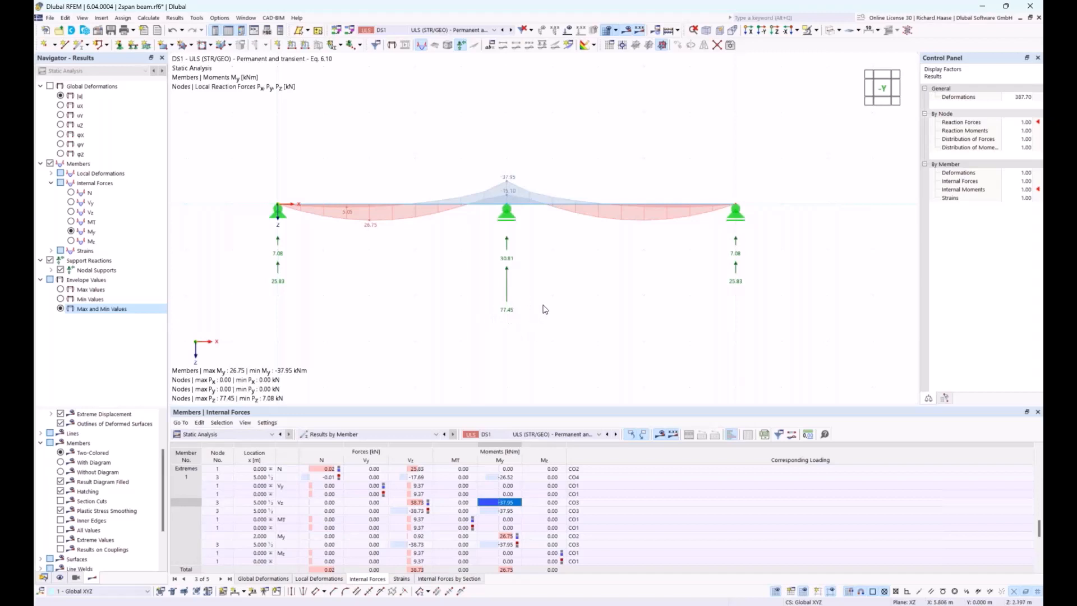
pyautogui.click(317, 435)
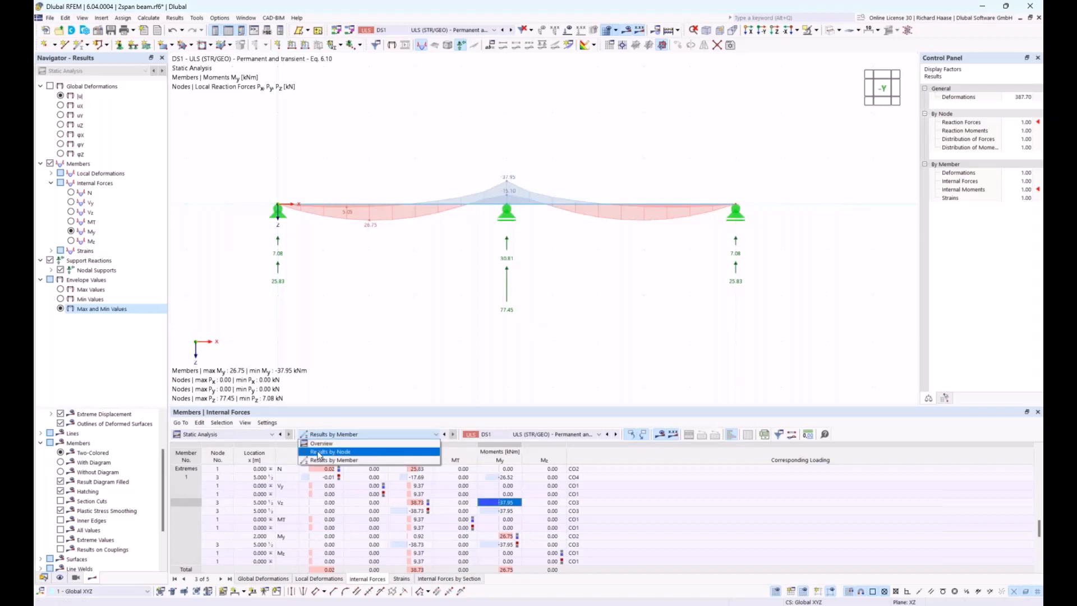
pyautogui.click(319, 453)
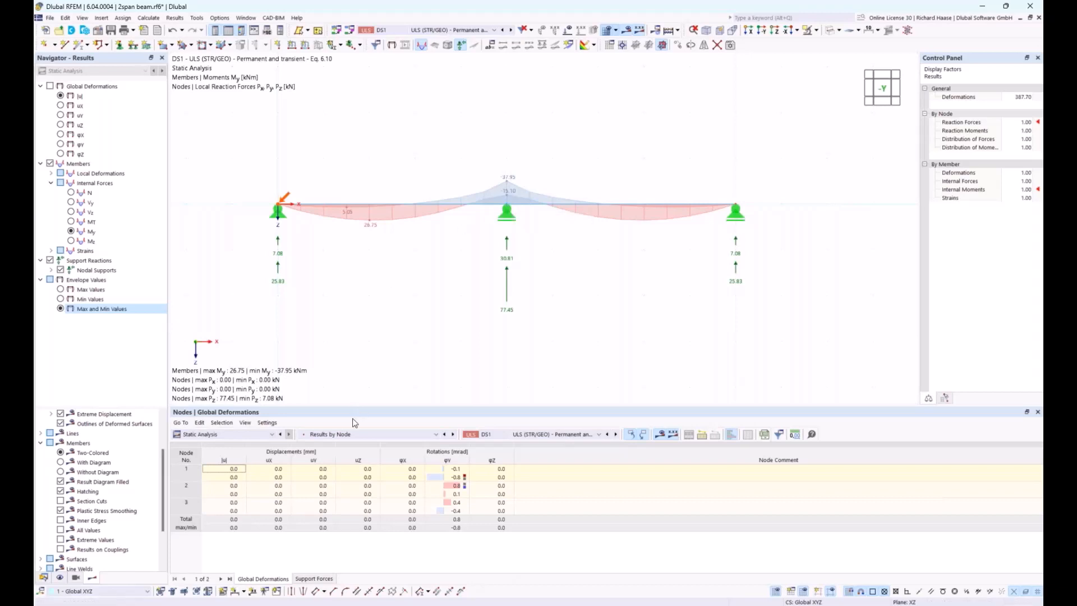
pyautogui.click(314, 579)
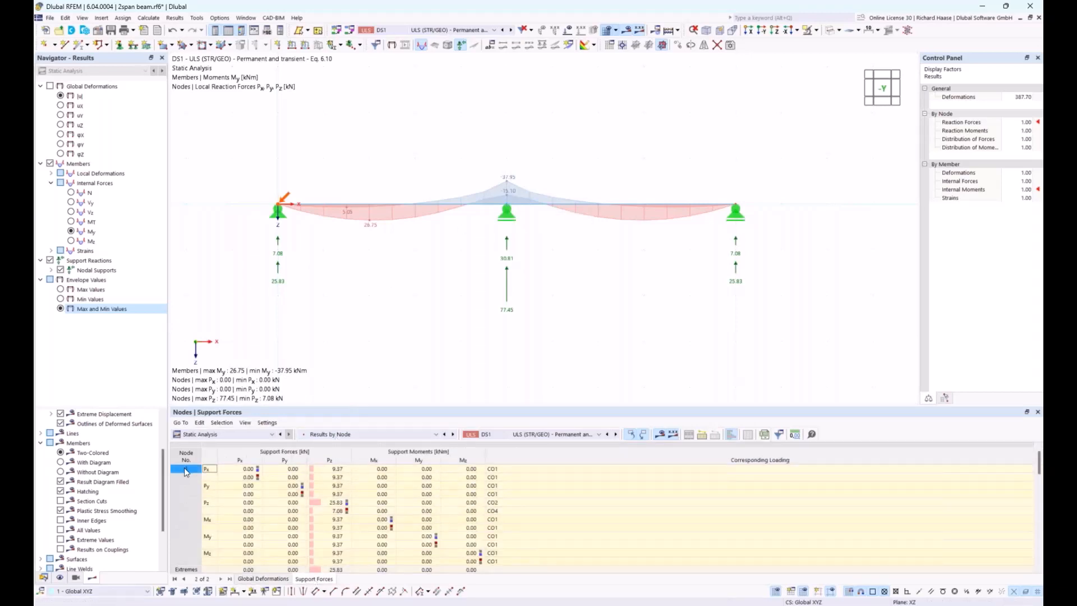
# Step: Locate the maximum vertical support force Pz at node 3 and look up the load factors of its corresponding load combination
pyautogui.scroll(-7, 193, 491)
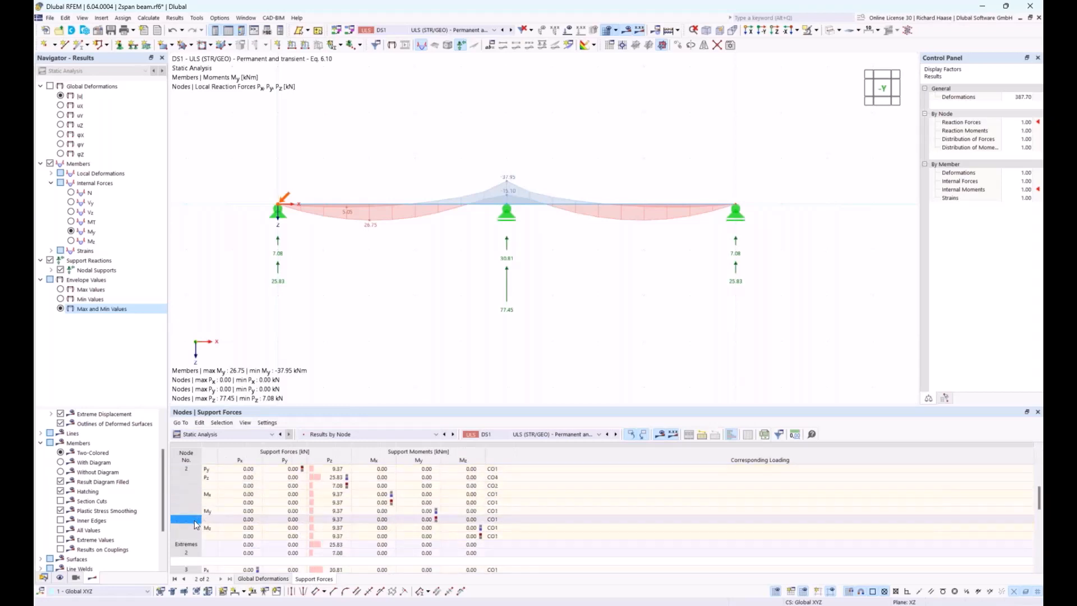
pyautogui.scroll(-3, 195, 523)
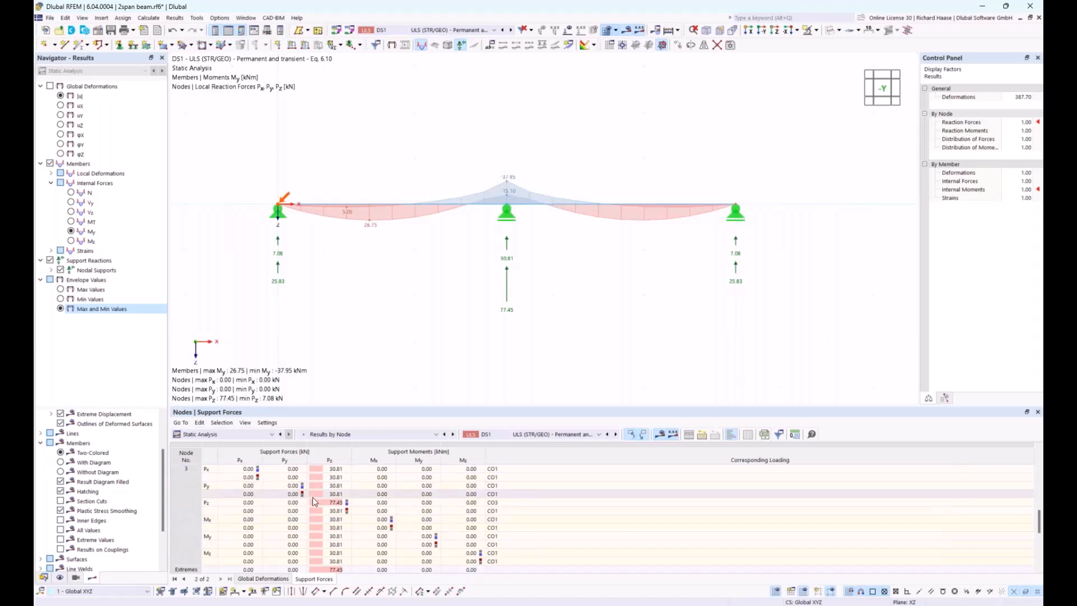
pyautogui.click(332, 504)
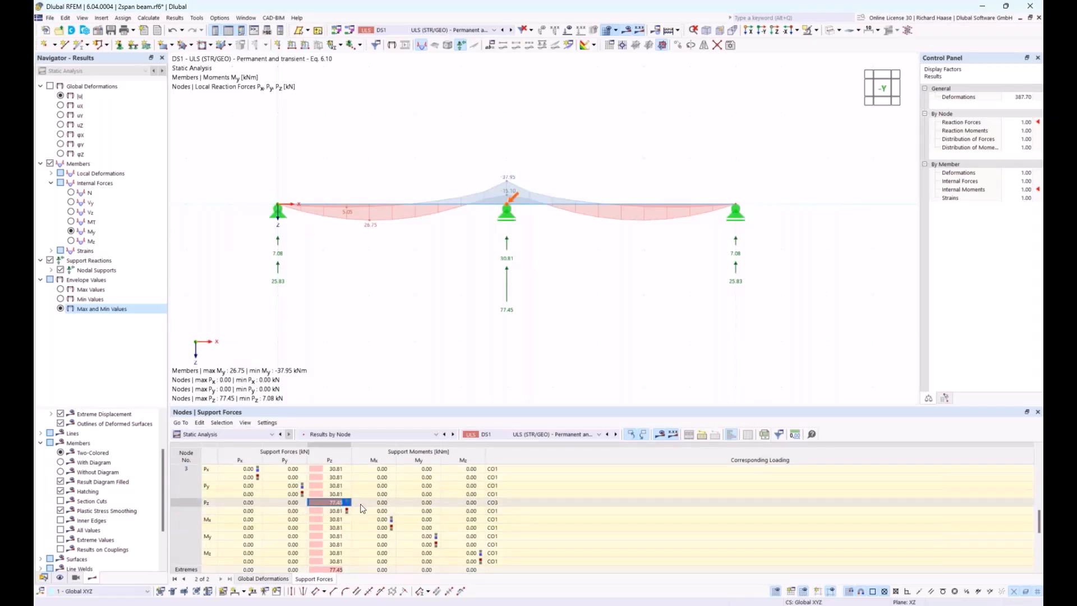
pyautogui.click(501, 503)
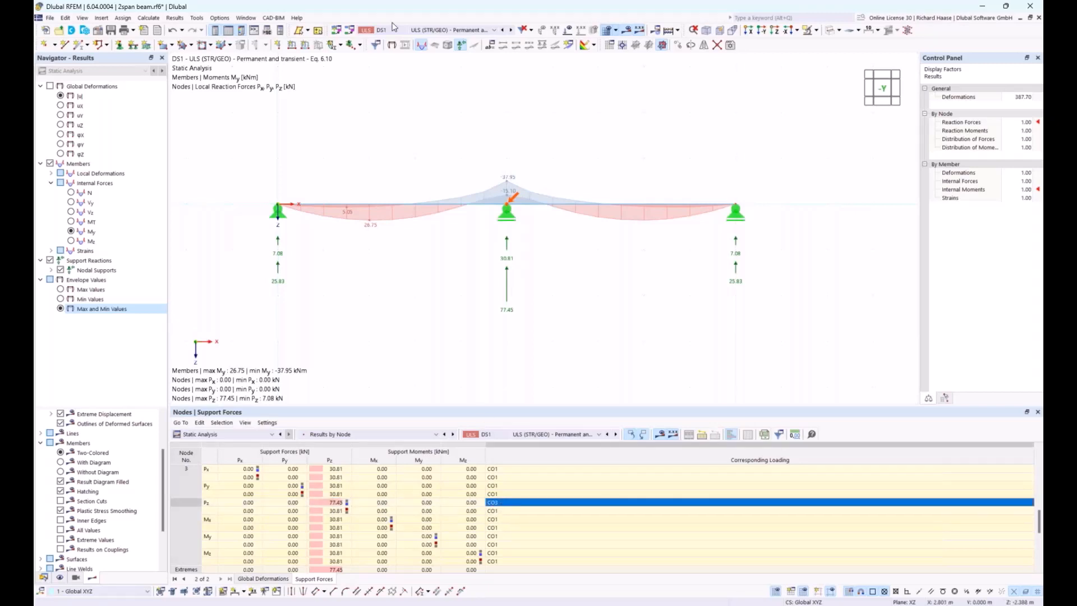
pyautogui.click(443, 31)
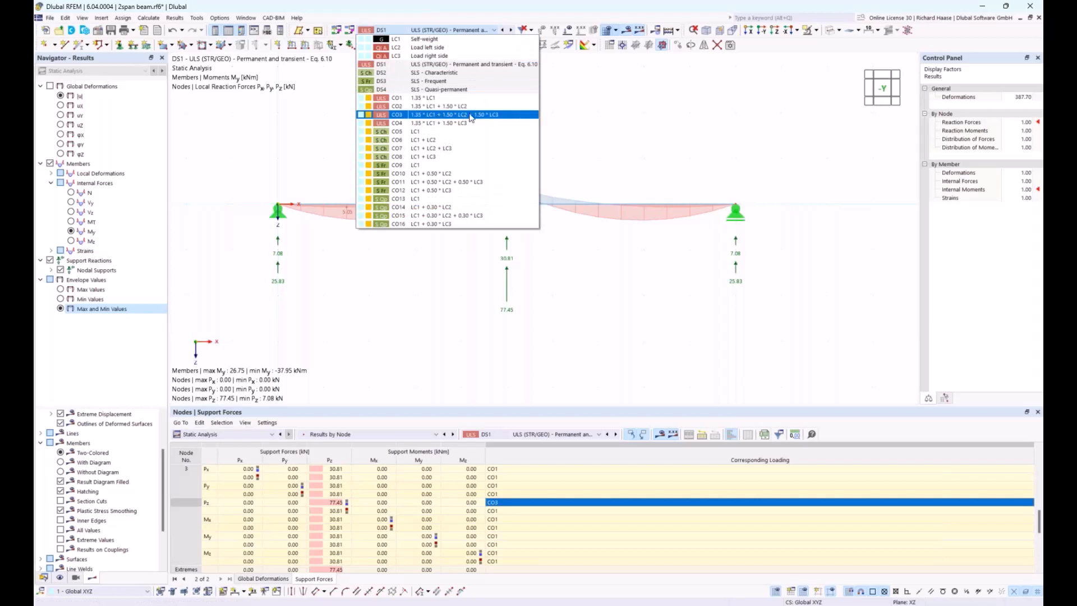
pyautogui.click(606, 291)
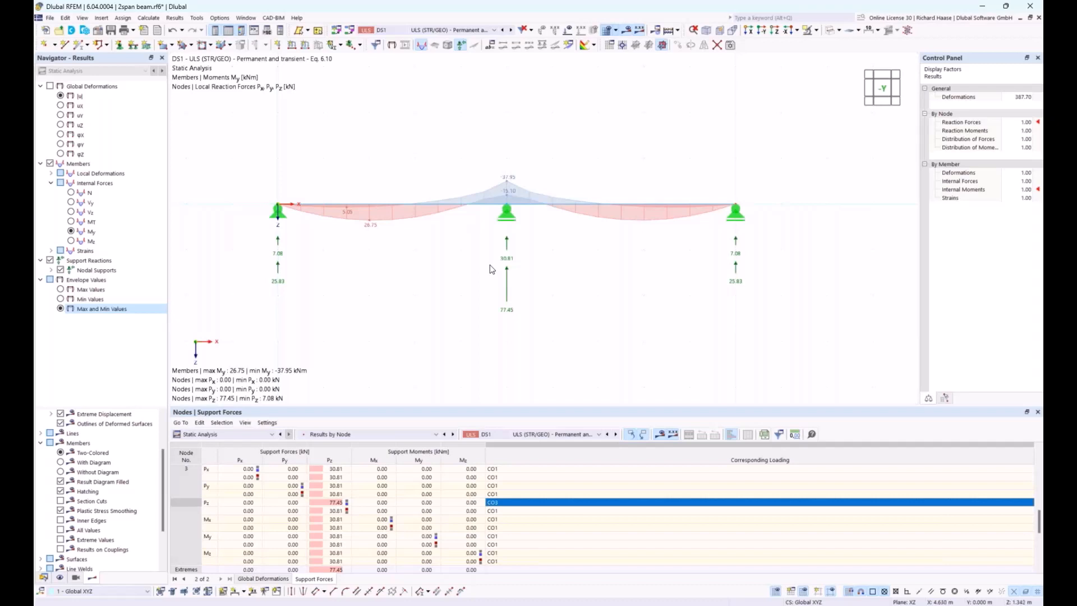
# Step: Check the two-span beam task slide in Adobe Acrobat Reader and return to RFEM
pyautogui.hotkey('alt', 'Tab')
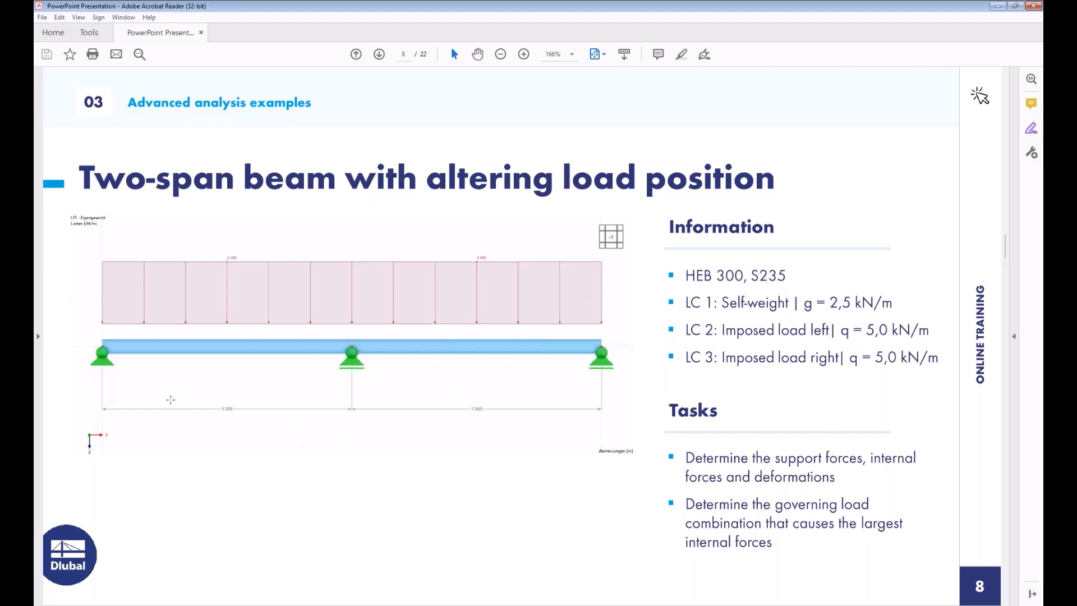
pyautogui.hotkey('alt', 'Tab')
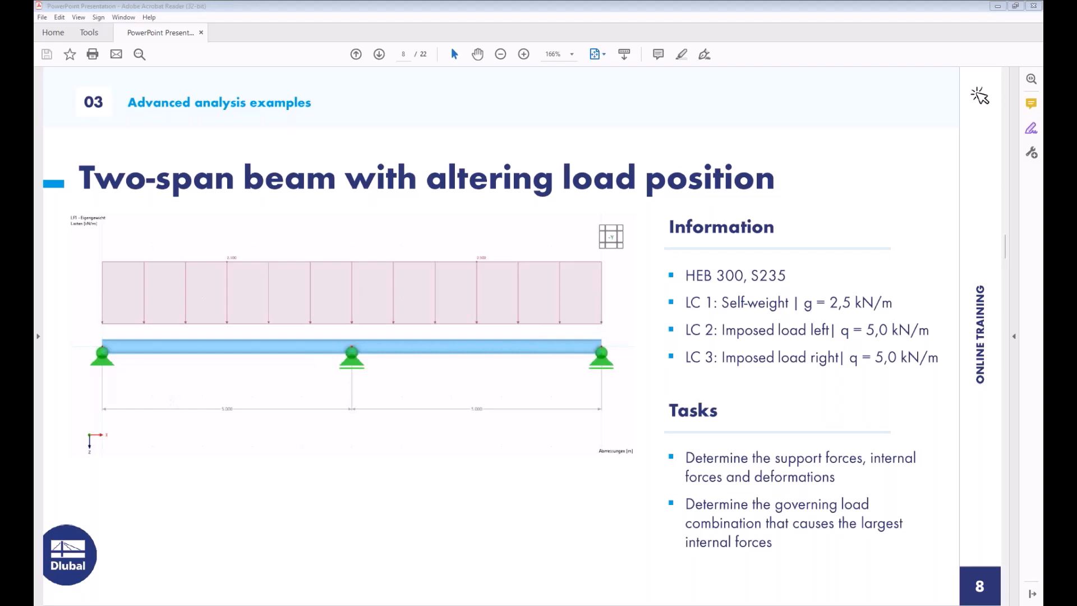
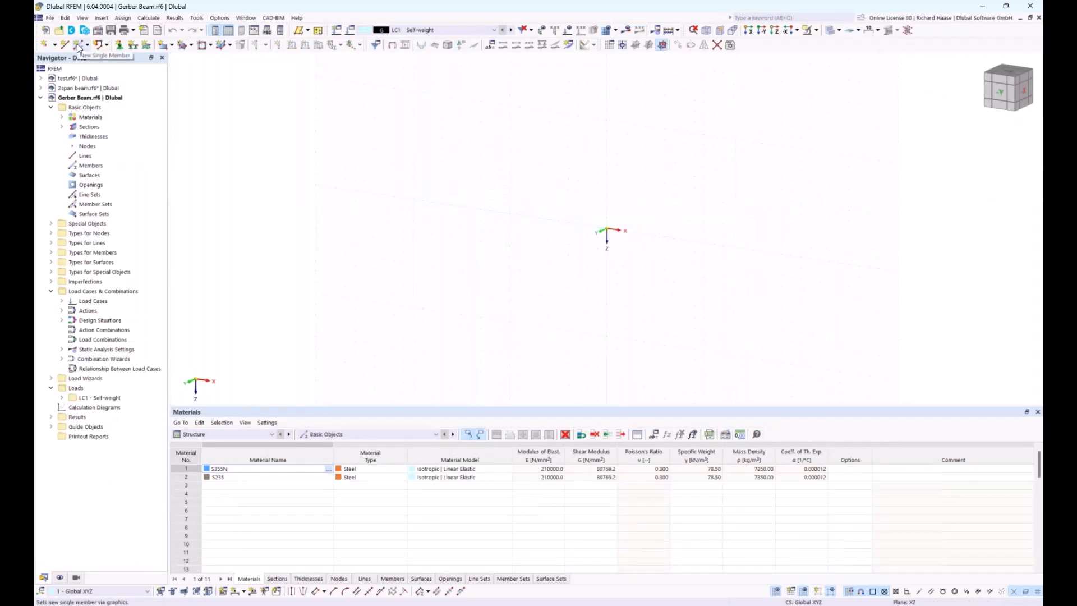
# Step: Create a 10 m beam member with section 2 - HEB 300 in S235, starting at the origin and running along the X-axis
pyautogui.click(78, 45)
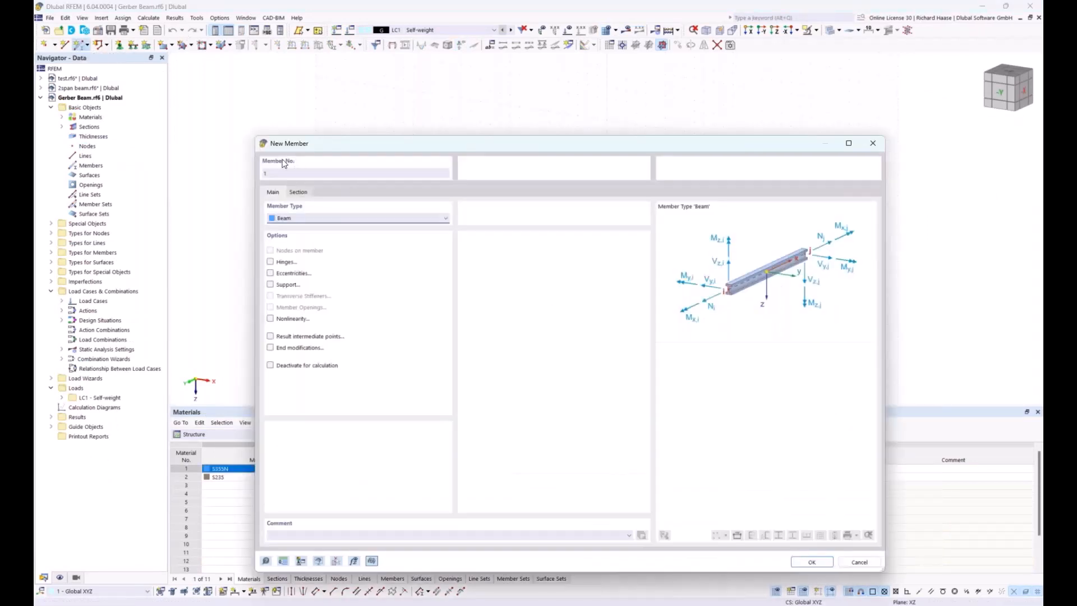
pyautogui.click(297, 193)
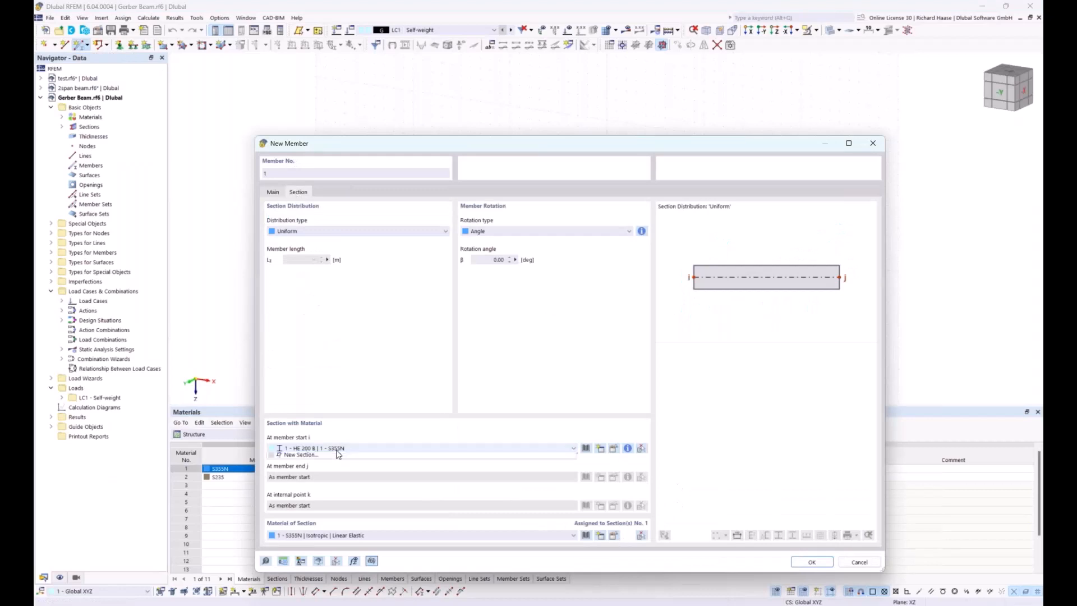
pyautogui.click(343, 449)
pyautogui.click(328, 466)
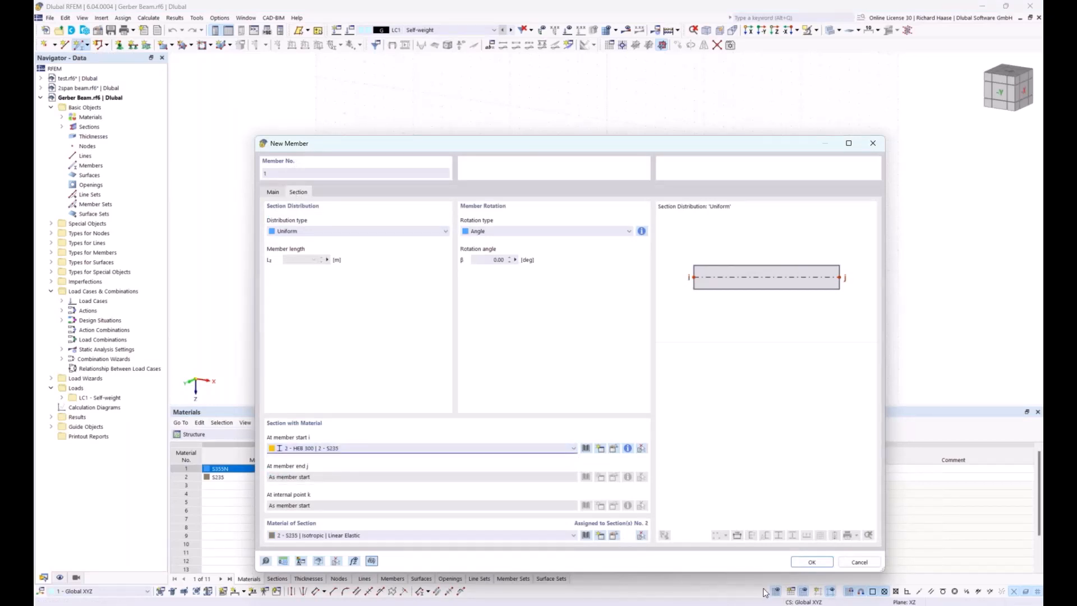
pyautogui.click(811, 562)
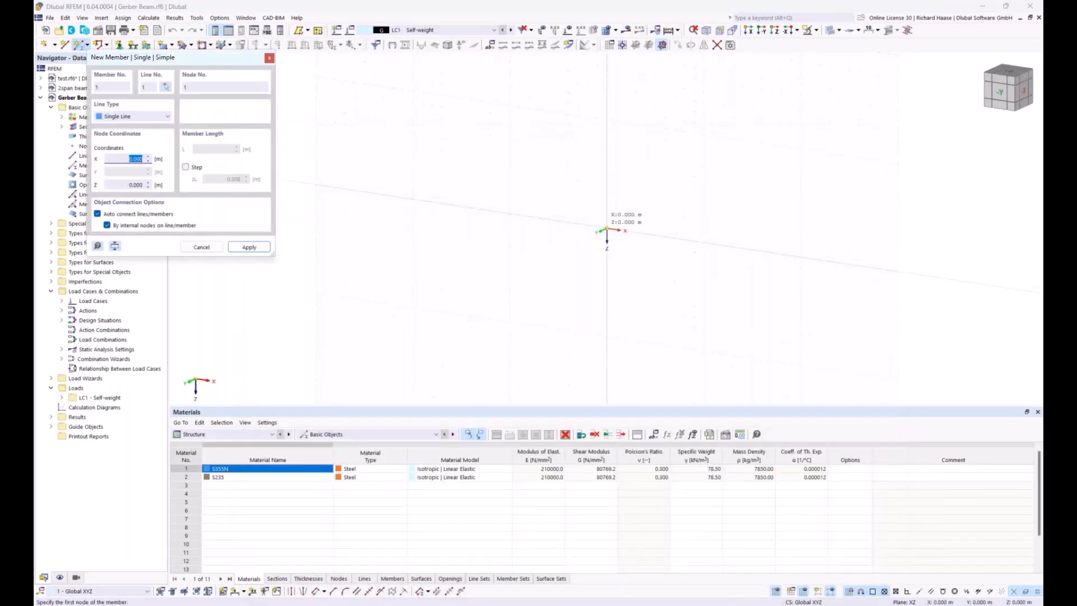
pyautogui.click(607, 230)
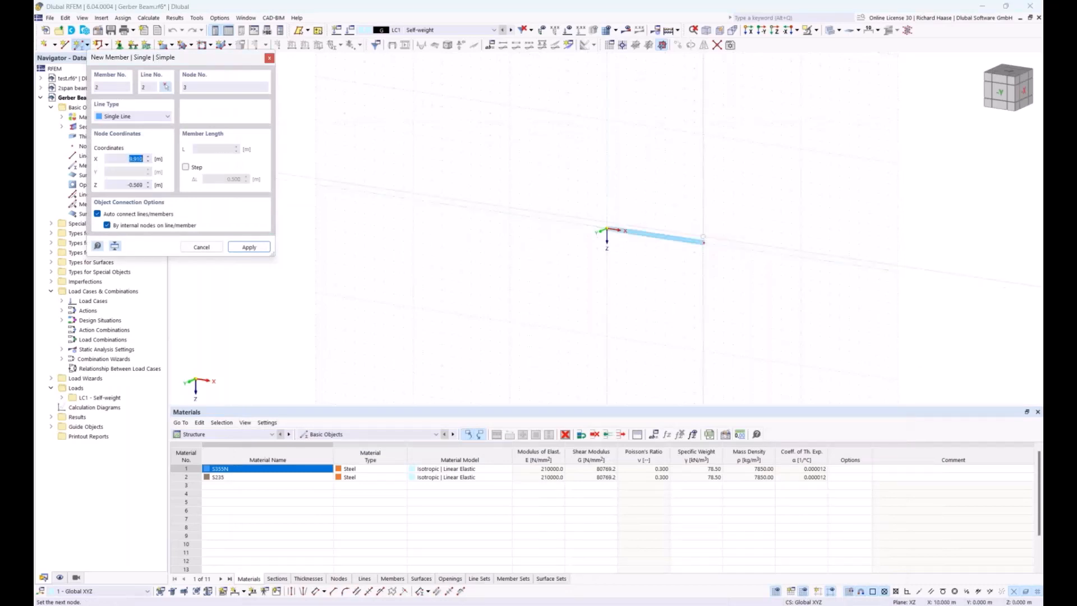
pyautogui.scroll(5, 699, 240)
pyautogui.press('Escape')
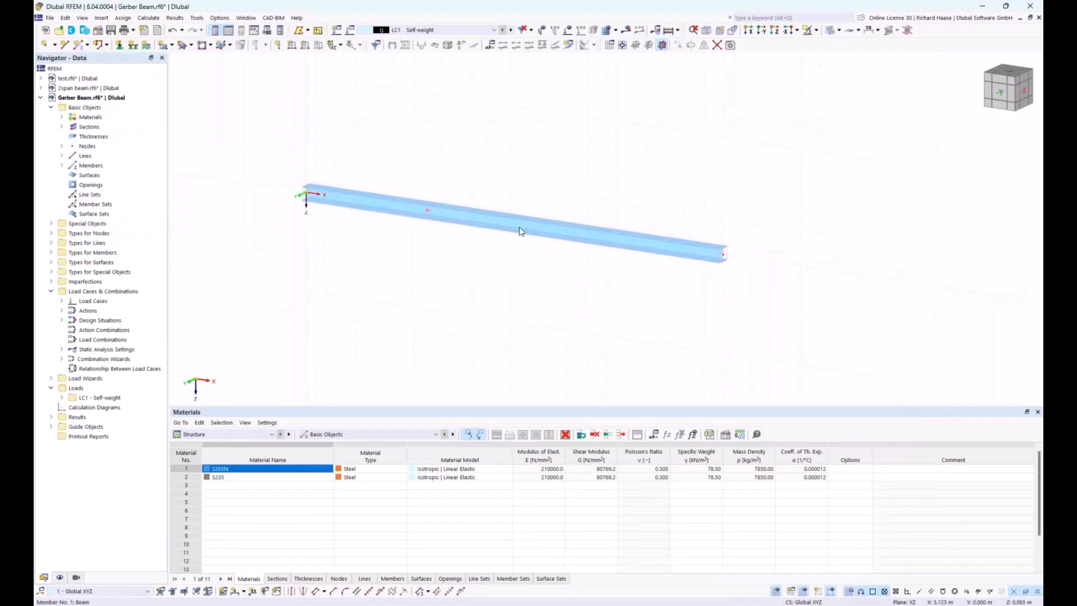
# Step: Add an on-member node at the midspan of the 10 m beam, defining its position as a relative distance
pyautogui.doubleClick(520, 231)
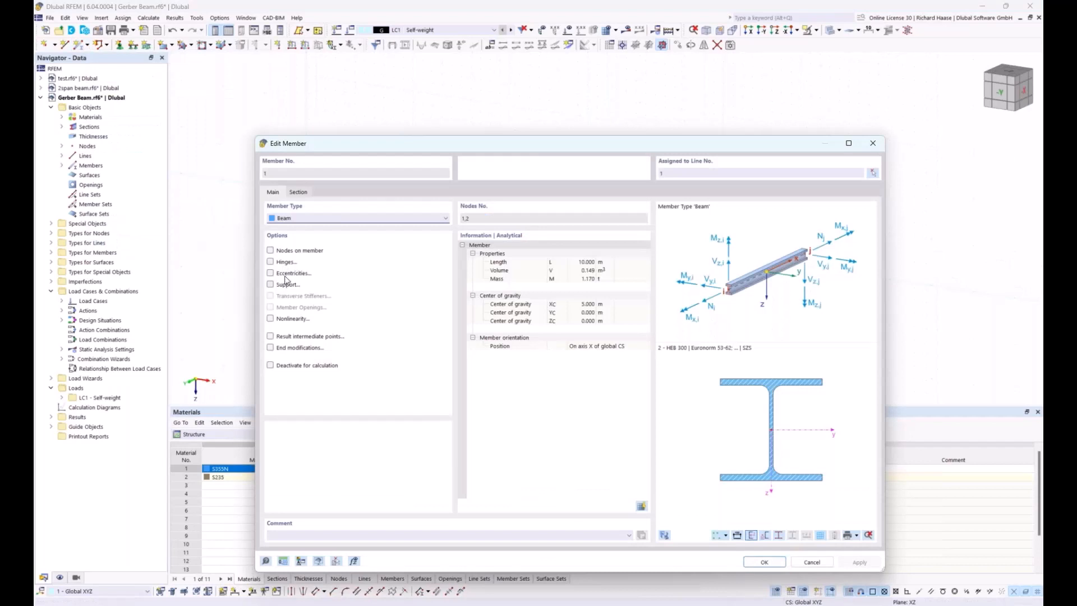
pyautogui.click(295, 251)
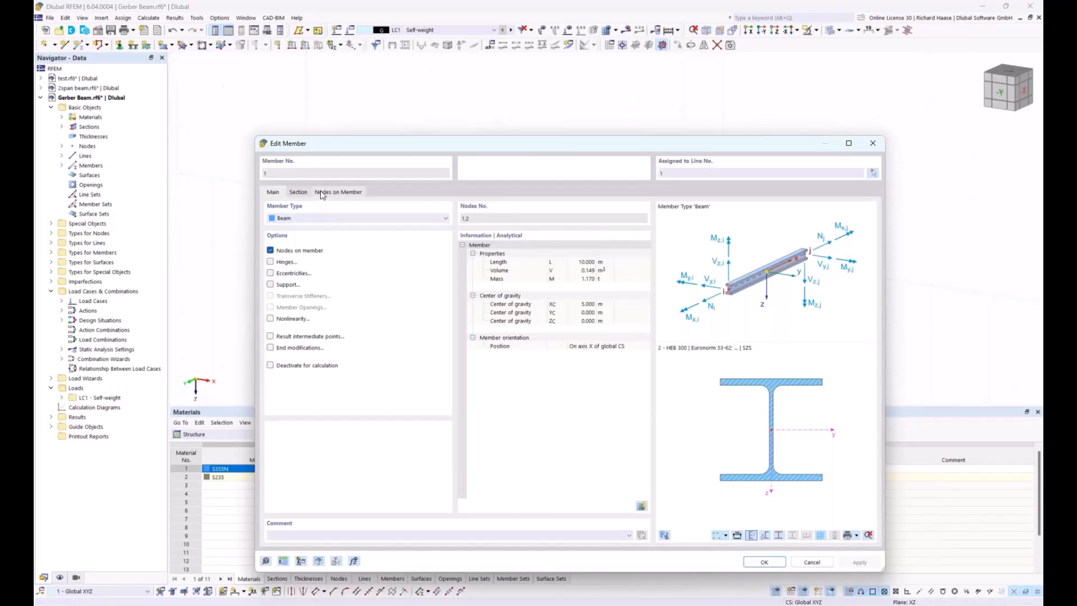
pyautogui.click(322, 193)
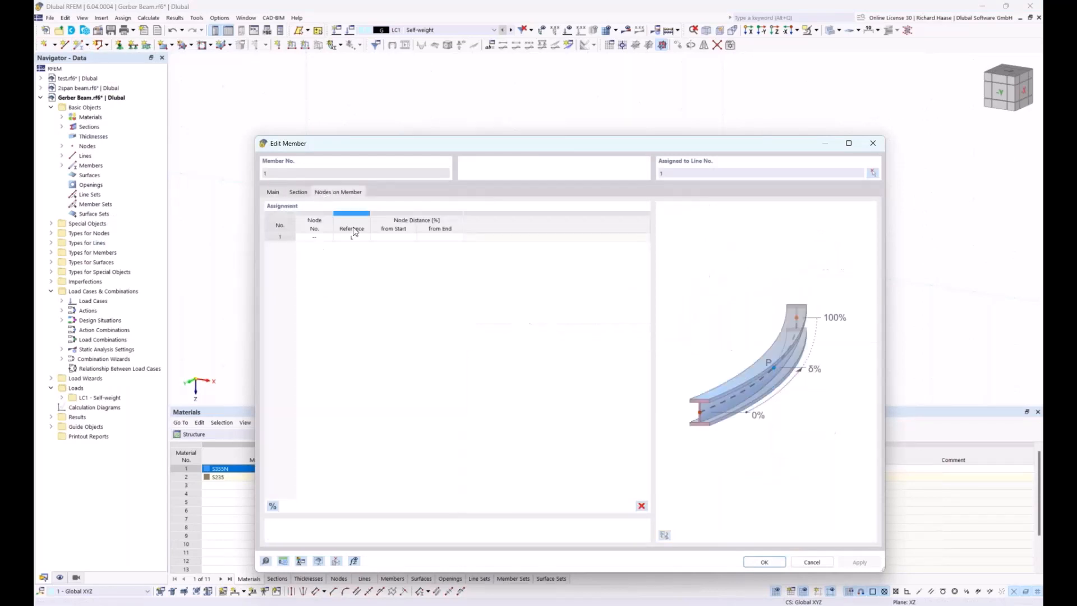
pyautogui.click(272, 507)
pyautogui.click(394, 237)
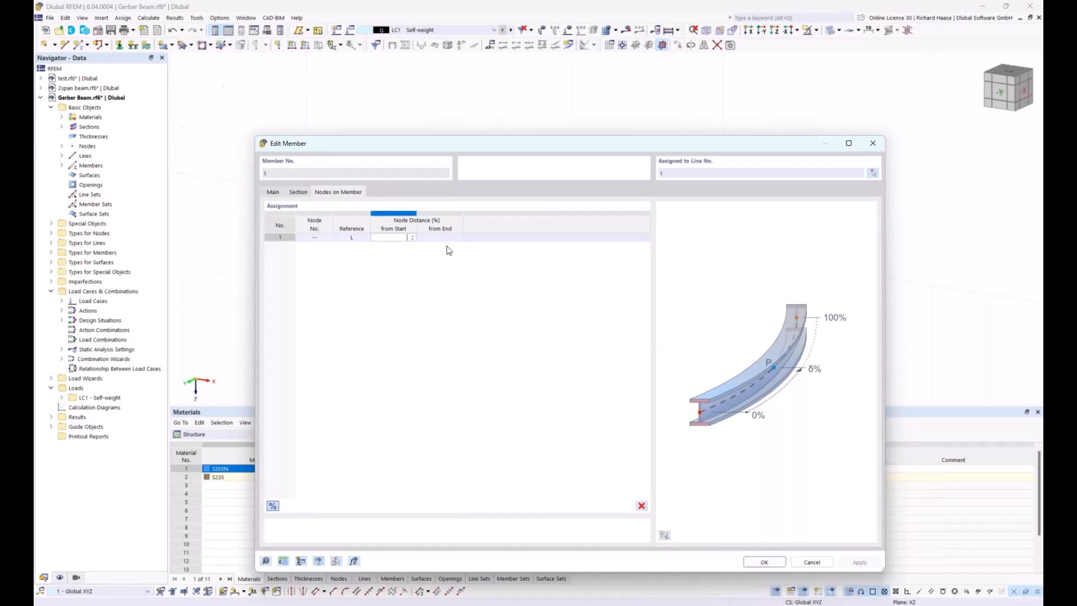
pyautogui.click(762, 562)
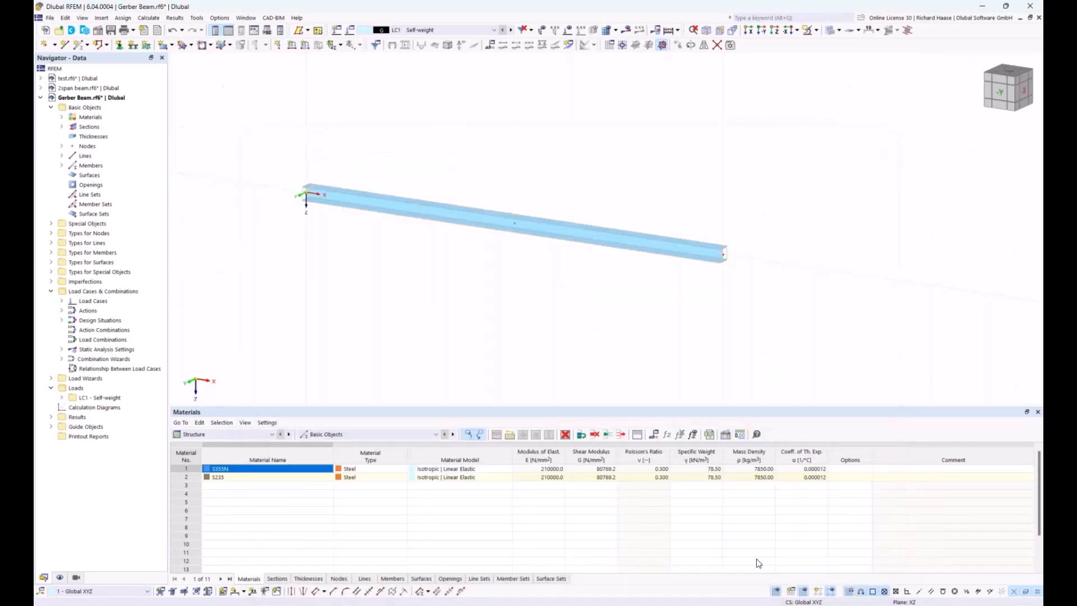
# Step: Assign the Hinged nodal support to the beam's start node at the origin
pyautogui.click(119, 46)
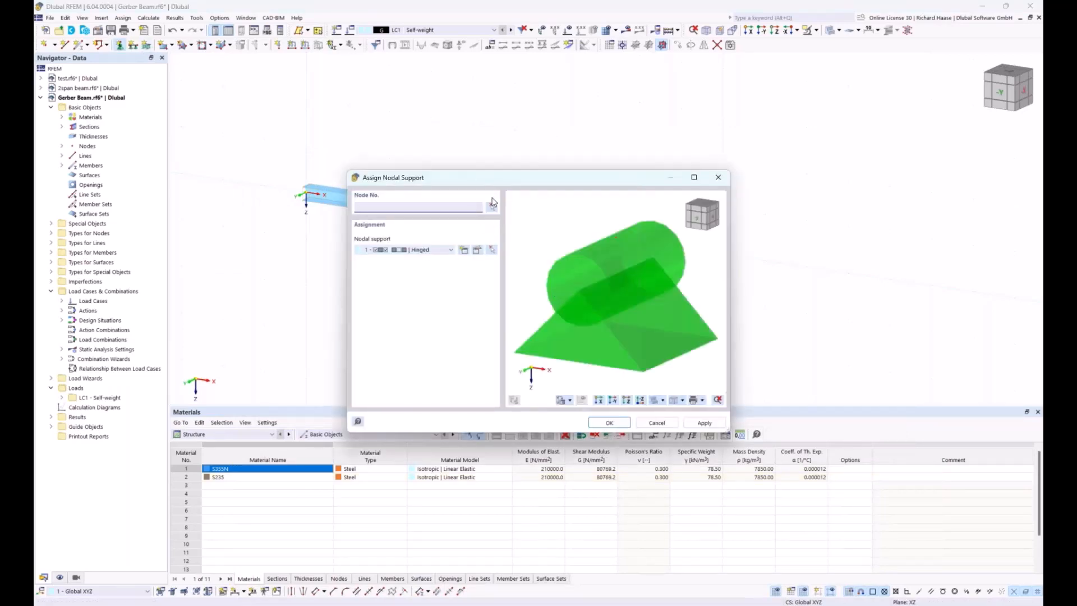
pyautogui.click(491, 207)
pyautogui.click(332, 207)
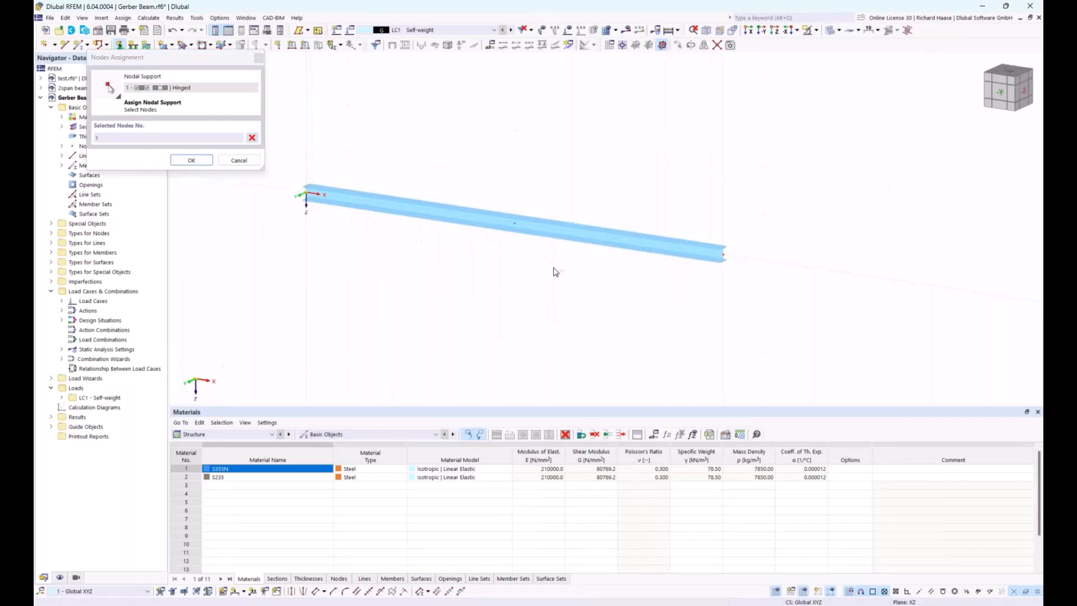
pyautogui.click(191, 160)
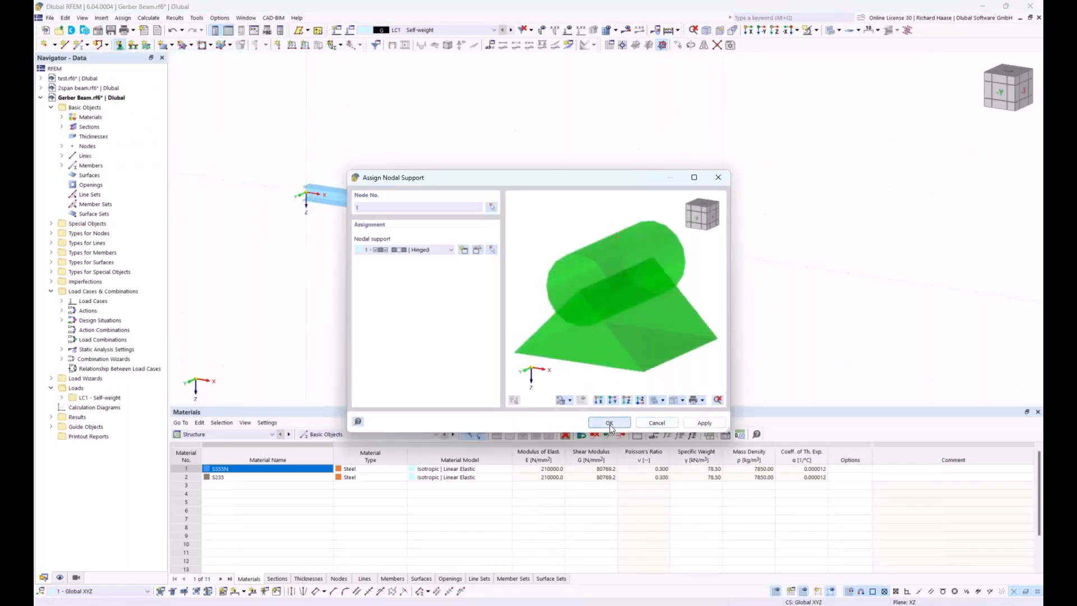
pyautogui.click(610, 423)
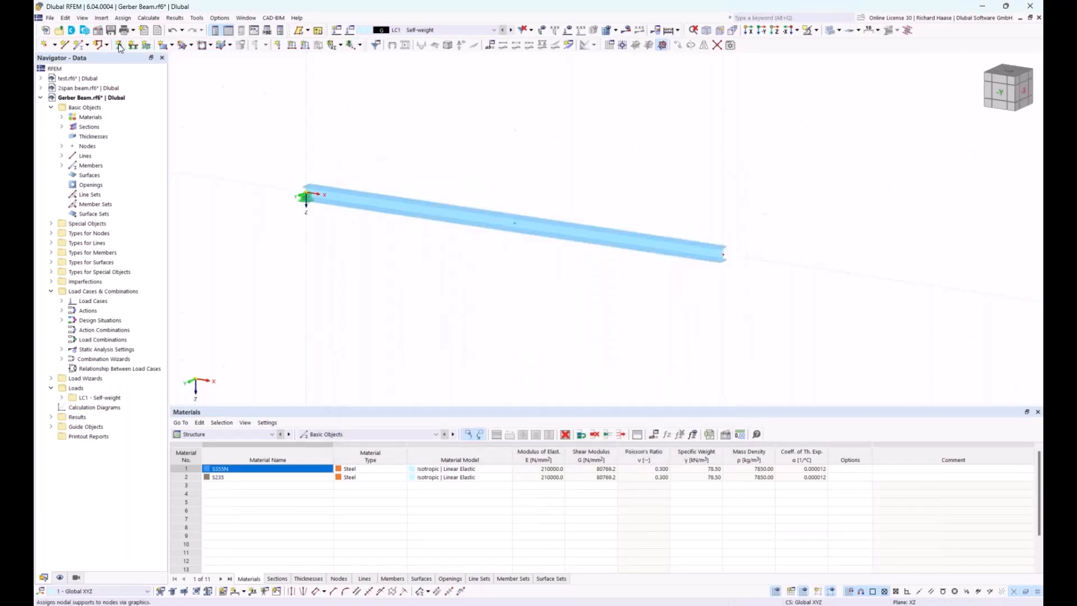
# Step: Assign the Roller nodal support to the beam's midspan node and end node
pyautogui.click(119, 44)
pyautogui.click(414, 250)
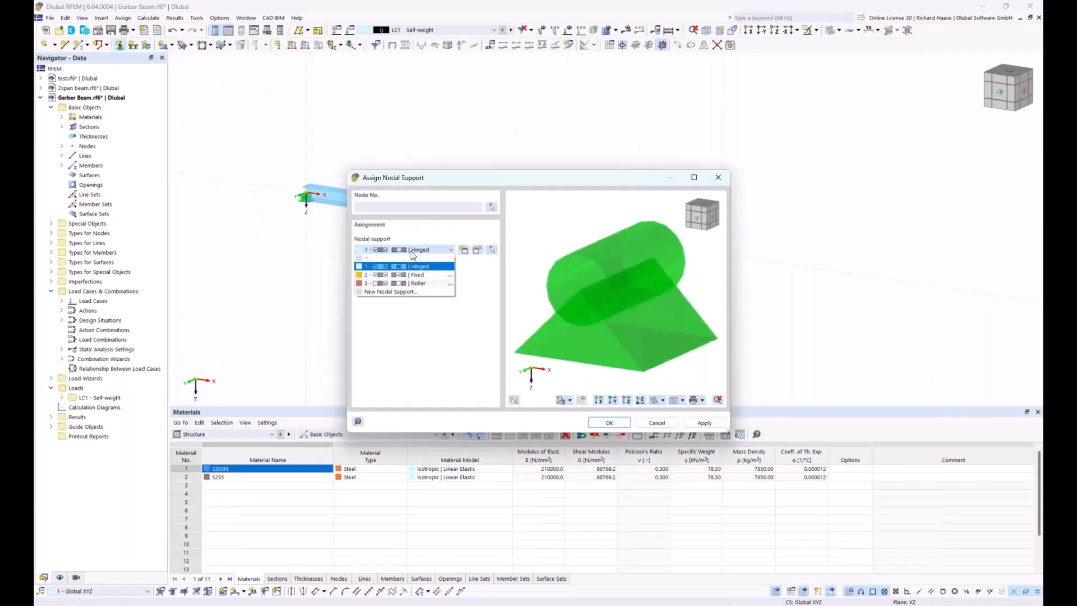
pyautogui.click(421, 286)
pyautogui.click(492, 207)
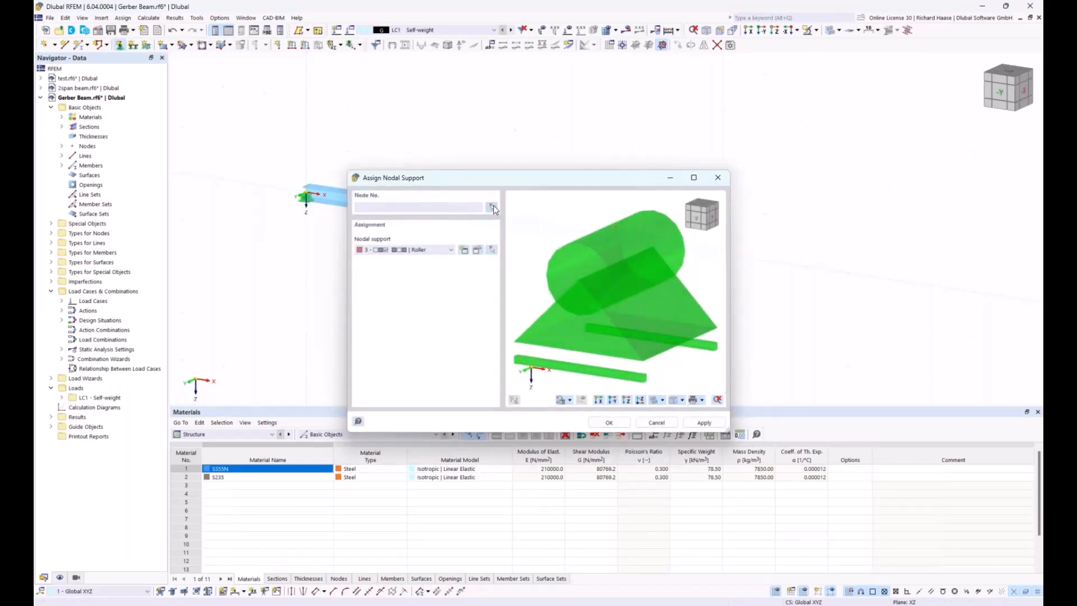
pyautogui.moveTo(507, 198); pyautogui.dragTo(544, 256)
pyautogui.moveTo(711, 225); pyautogui.dragTo(776, 295)
pyautogui.click(191, 161)
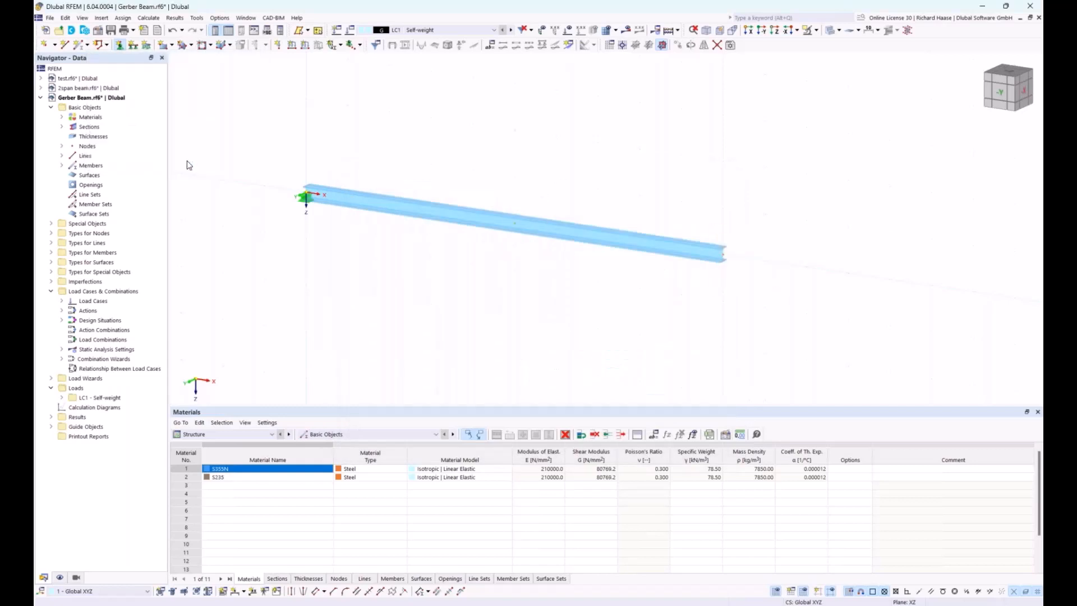
pyautogui.click(610, 423)
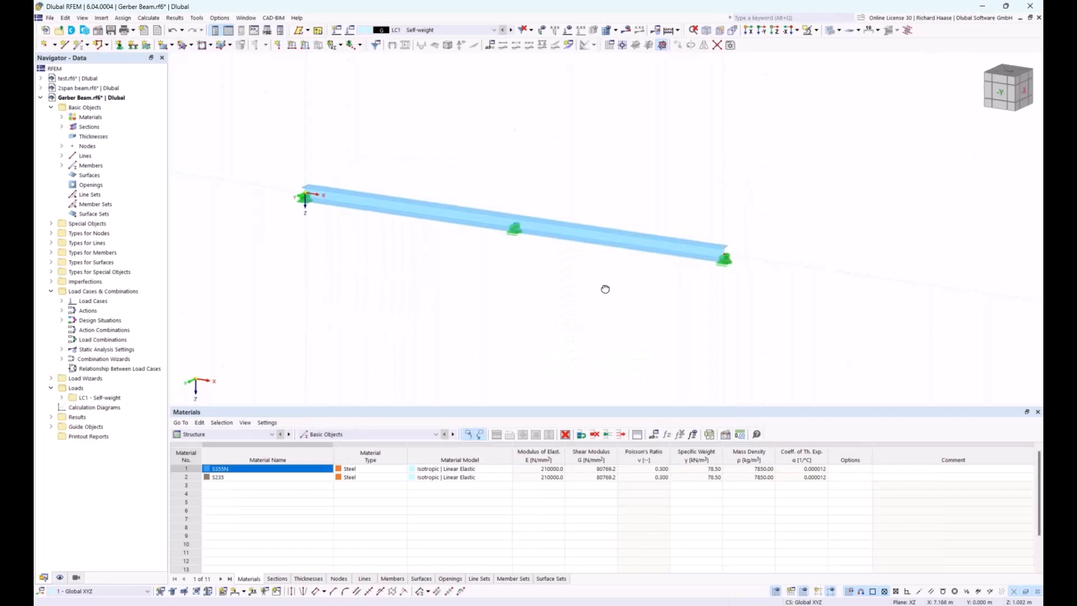
# Step: Add linear length dimensions for both beam spans, offset about 1.93 m from the beam
pyautogui.moveTo(631, 298); pyautogui.dragTo(556, 272, button='middle')
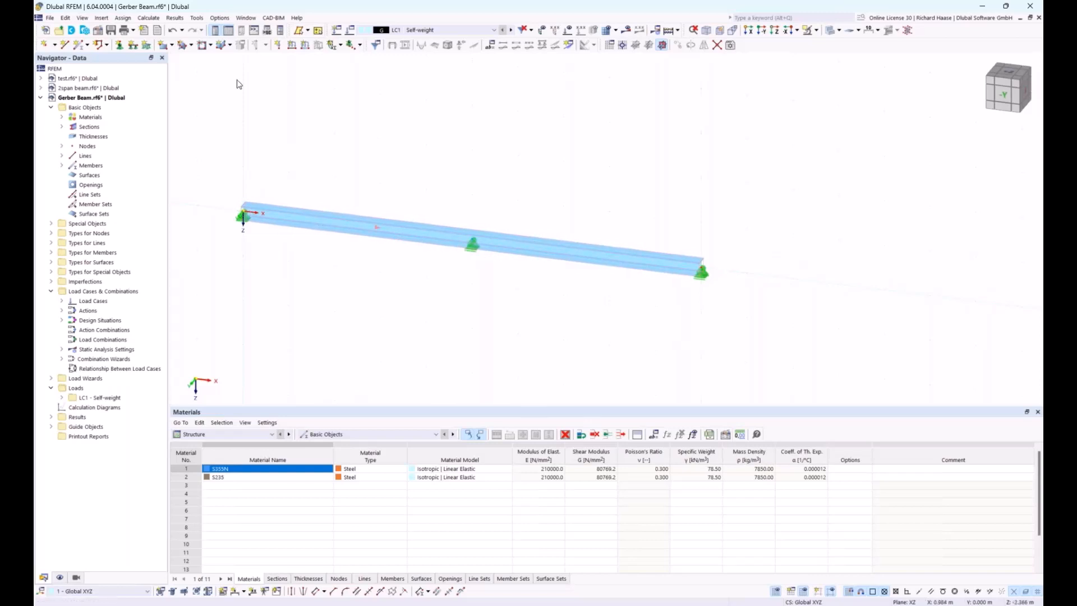
pyautogui.click(244, 592)
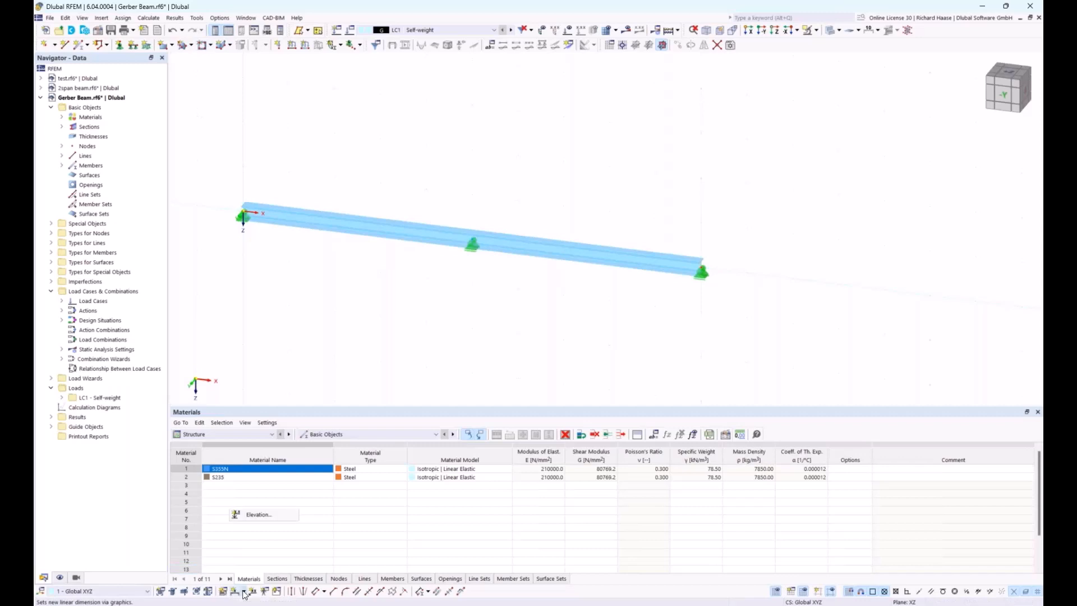
pyautogui.click(256, 515)
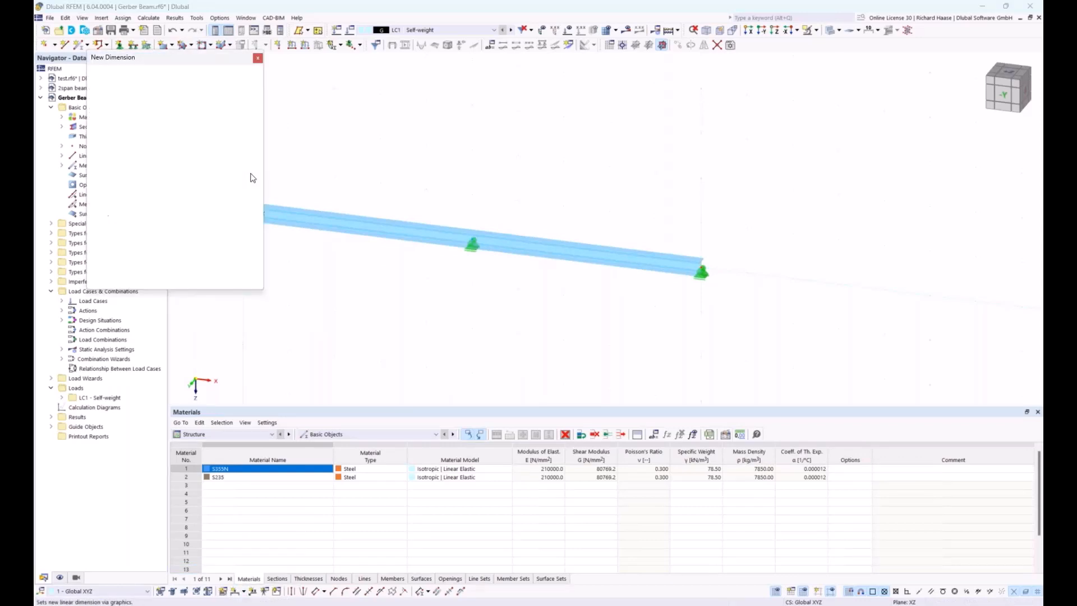
pyautogui.moveTo(332, 180); pyautogui.dragTo(380, 185, button='middle')
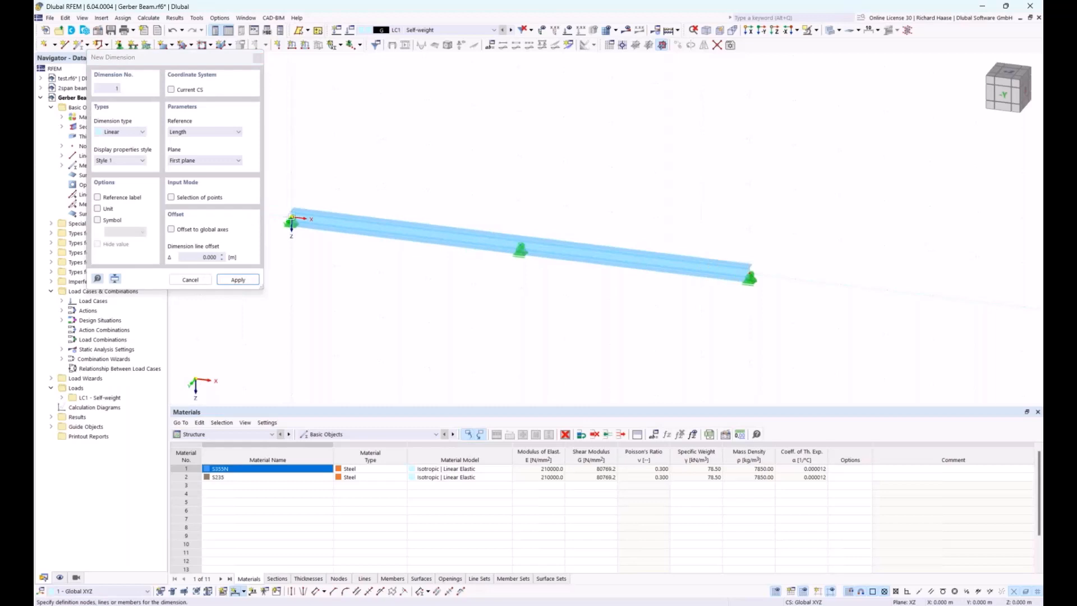
pyautogui.click(291, 218)
pyautogui.click(521, 247)
pyautogui.click(387, 276)
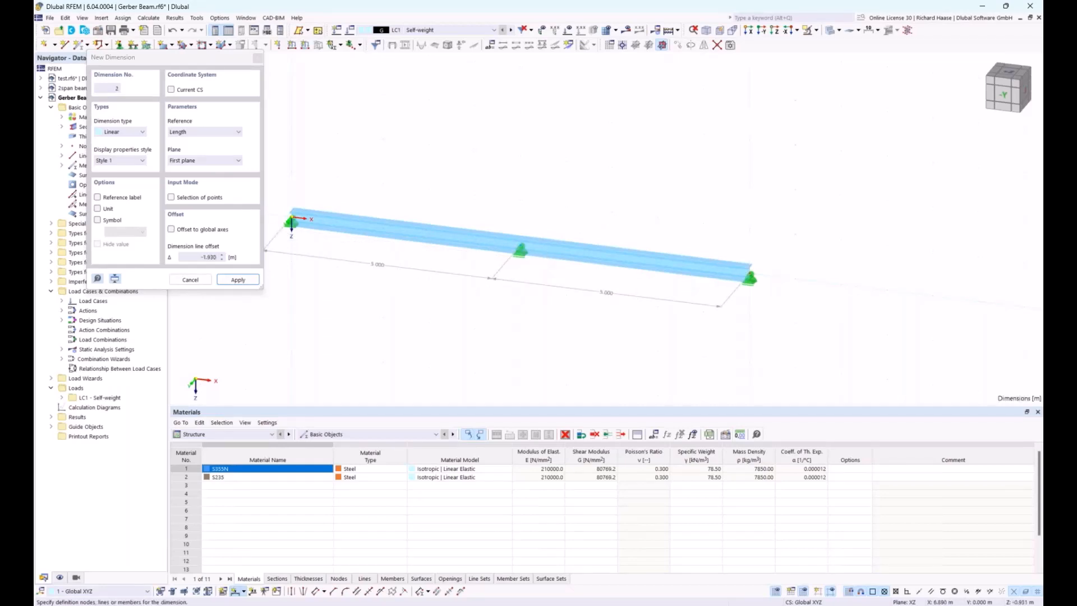
# Step: Divide the beam member by distance with a new node 6 m from the member start
pyautogui.keyDown('ctrl'); pyautogui.moveTo(610, 216); pyautogui.dragTo(627, 214, button='middle'); pyautogui.keyUp('ctrl')
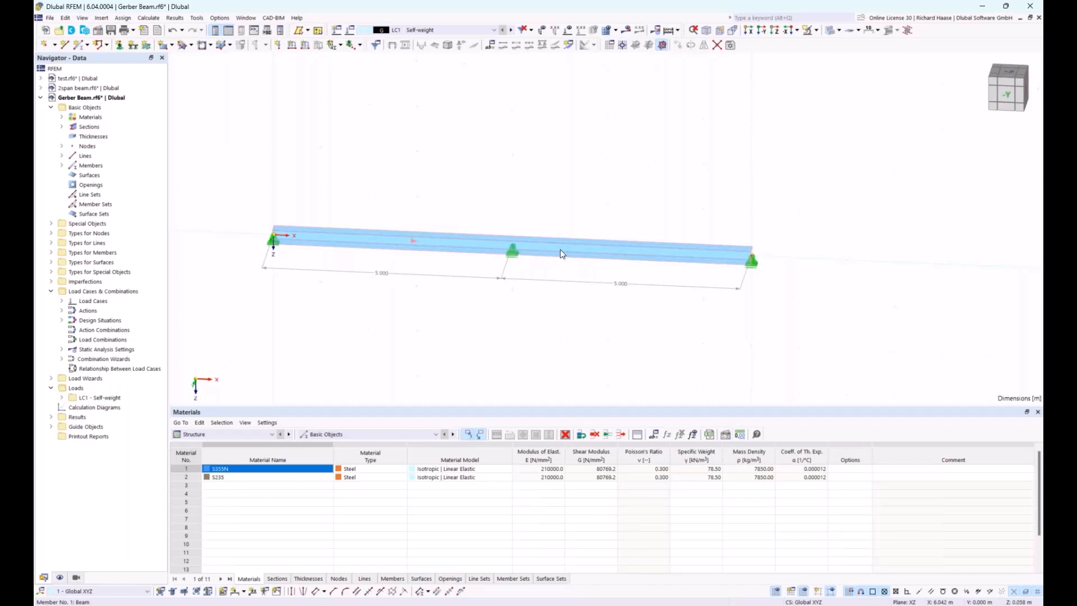
pyautogui.rightClick(562, 254)
pyautogui.moveTo(617, 280)
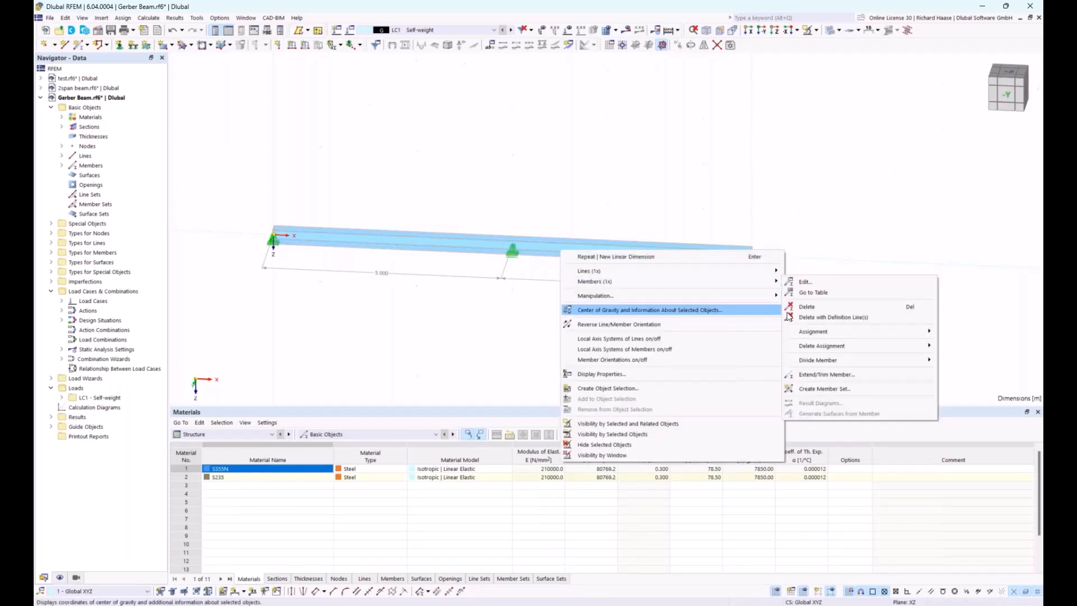
pyautogui.moveTo(819, 359)
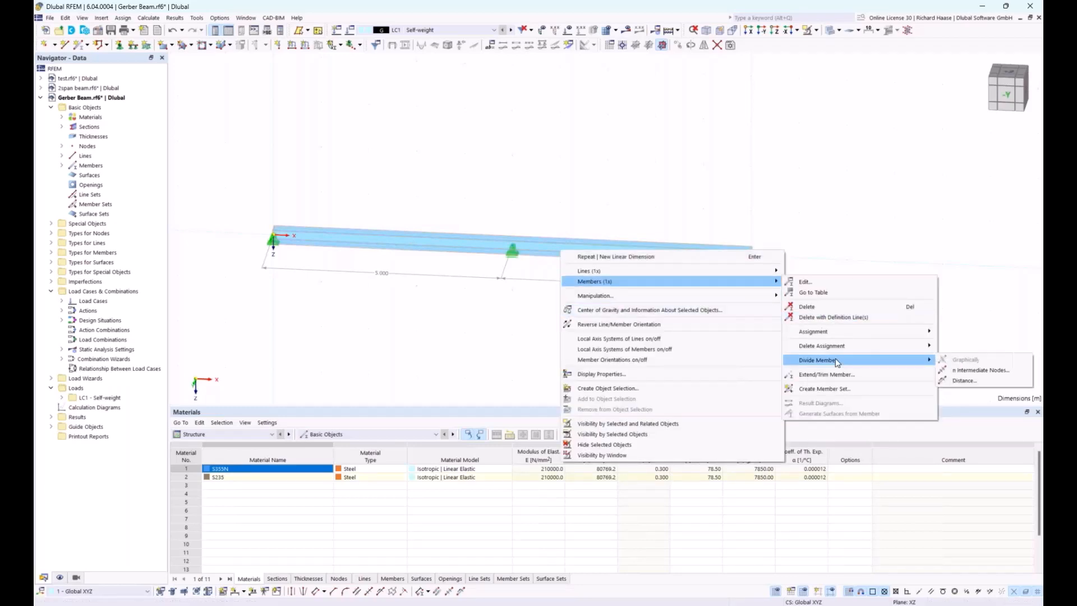
pyautogui.click(964, 381)
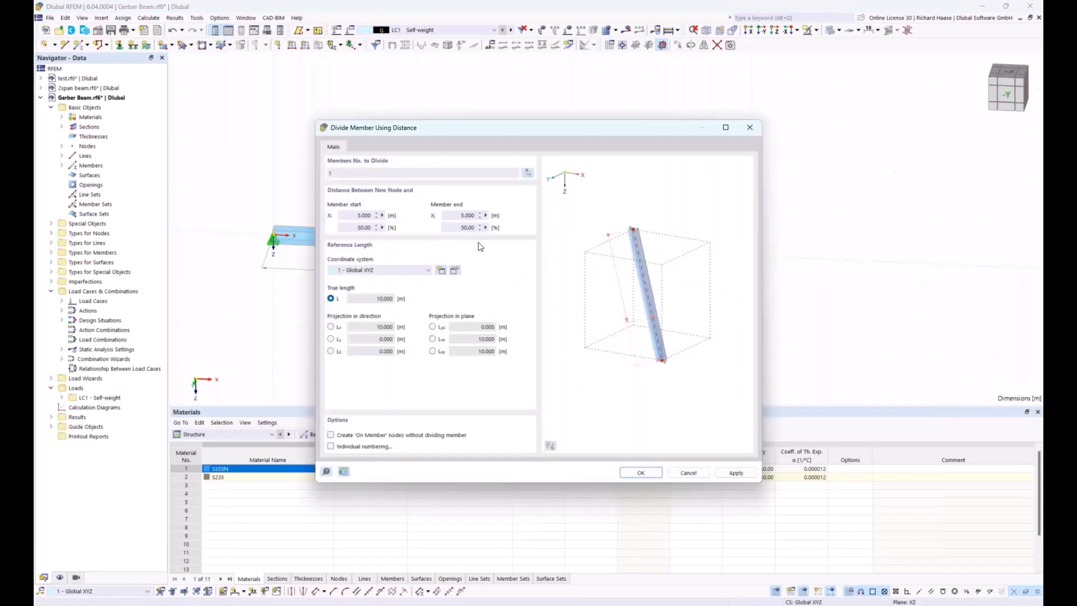
pyautogui.click(347, 214)
pyautogui.write('6')
pyautogui.moveTo(539, 131); pyautogui.dragTo(597, 245)
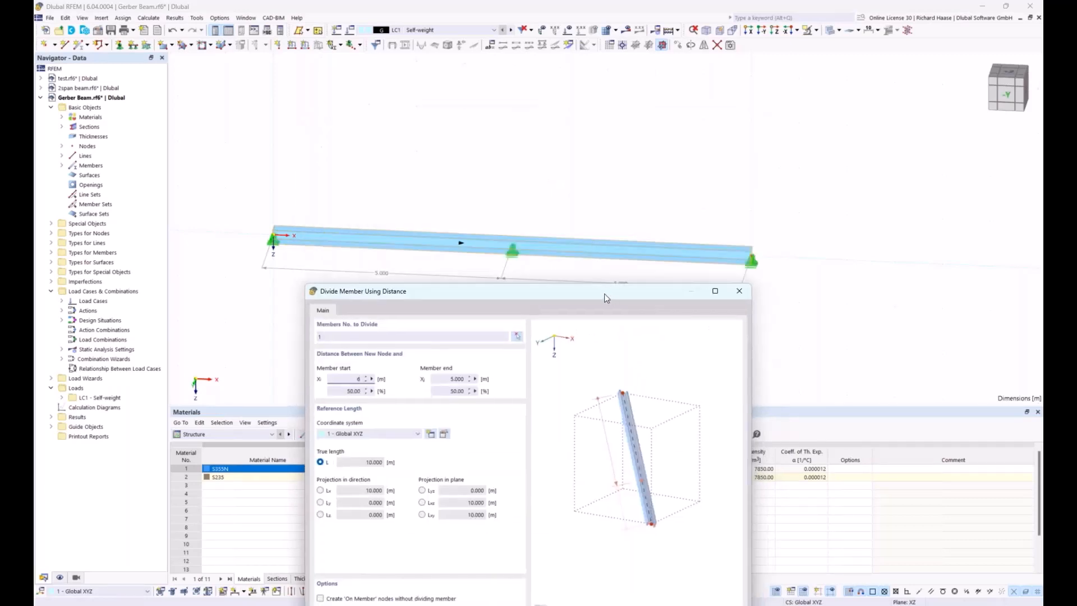
pyautogui.moveTo(604, 294); pyautogui.dragTo(591, 293)
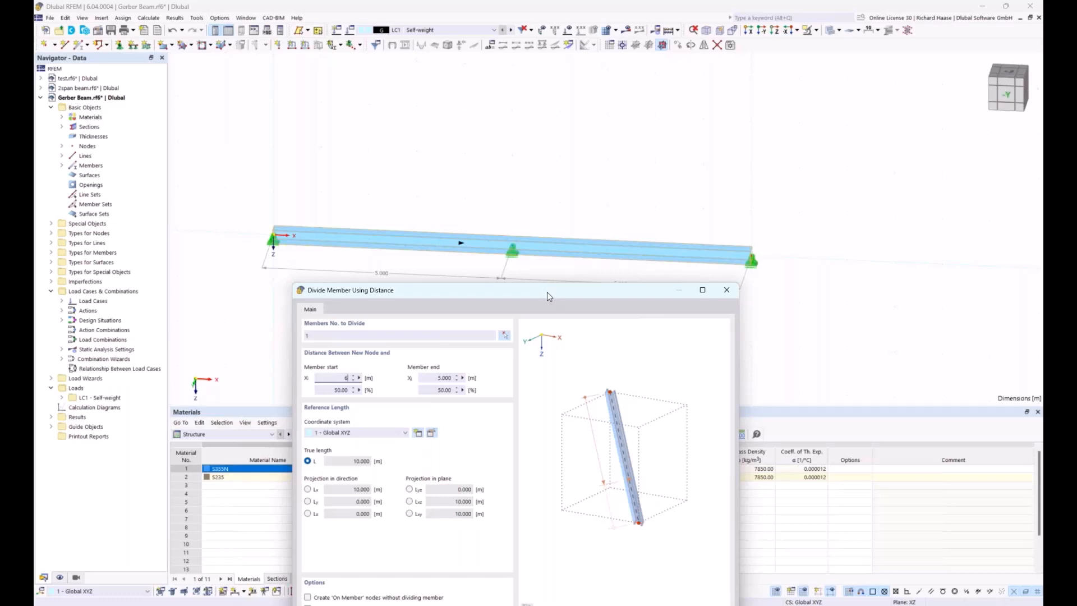
pyautogui.moveTo(548, 291); pyautogui.dragTo(571, 177)
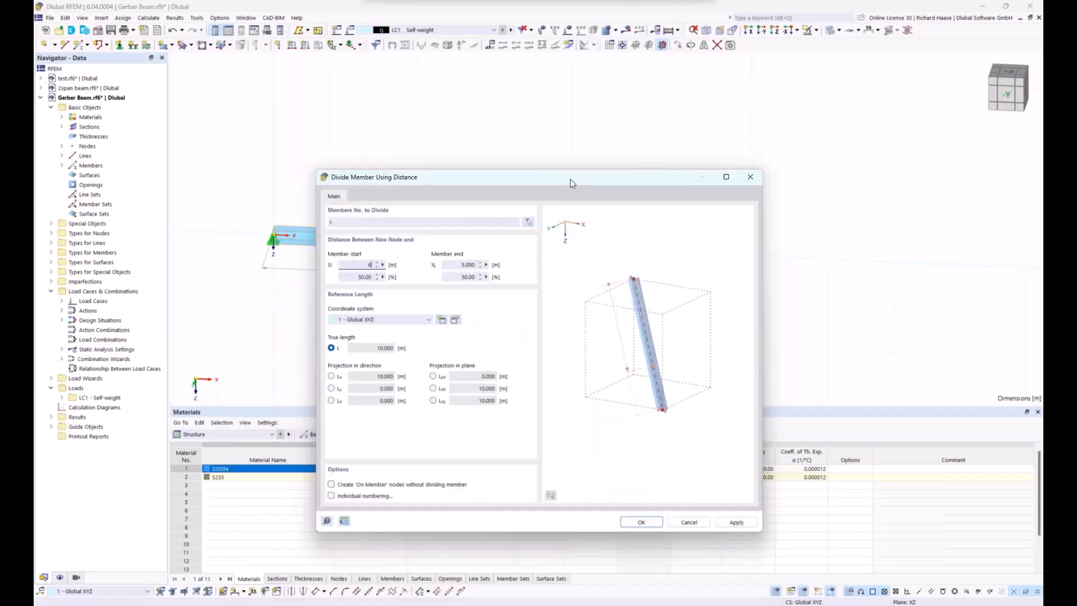
pyautogui.click(640, 522)
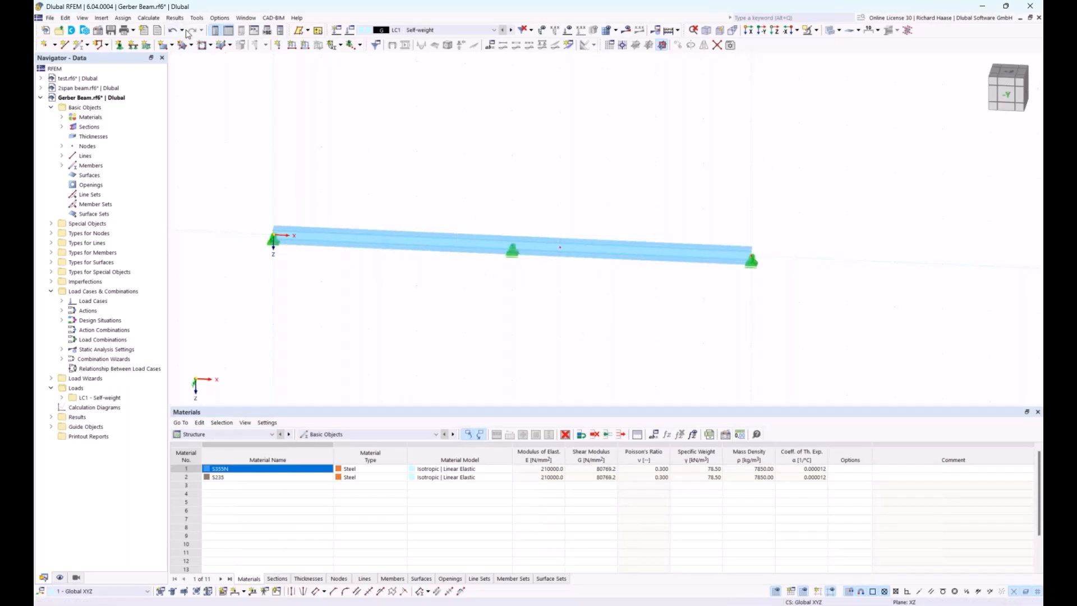
# Step: Define a global parameter named length in the Lengths unit group with a value of 5 m
pyautogui.click(201, 434)
pyautogui.click(201, 433)
pyautogui.click(654, 435)
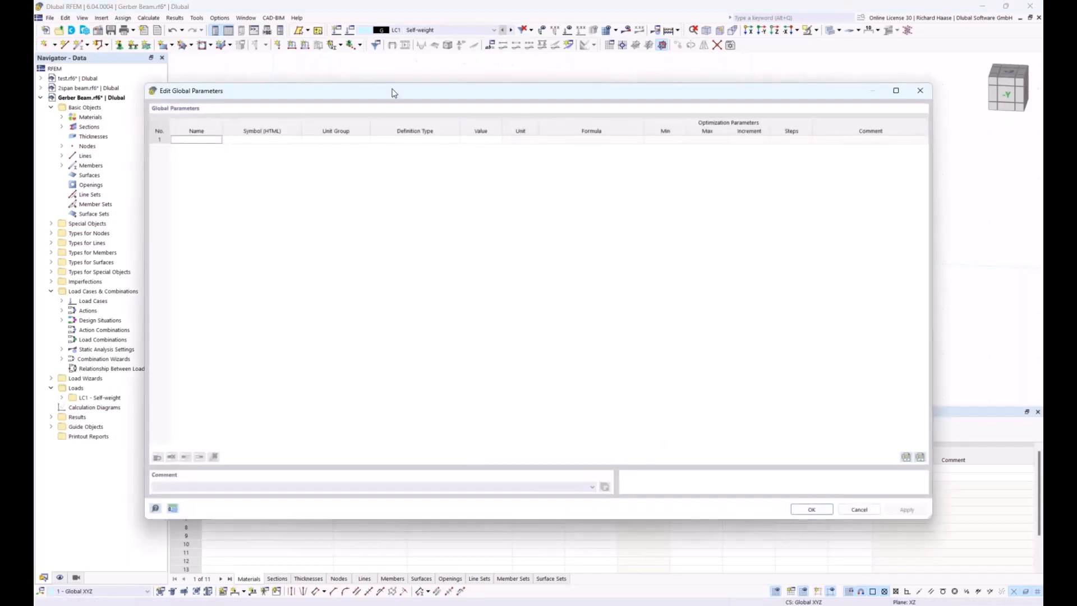
pyautogui.moveTo(394, 100); pyautogui.dragTo(489, 321)
pyautogui.click(293, 363)
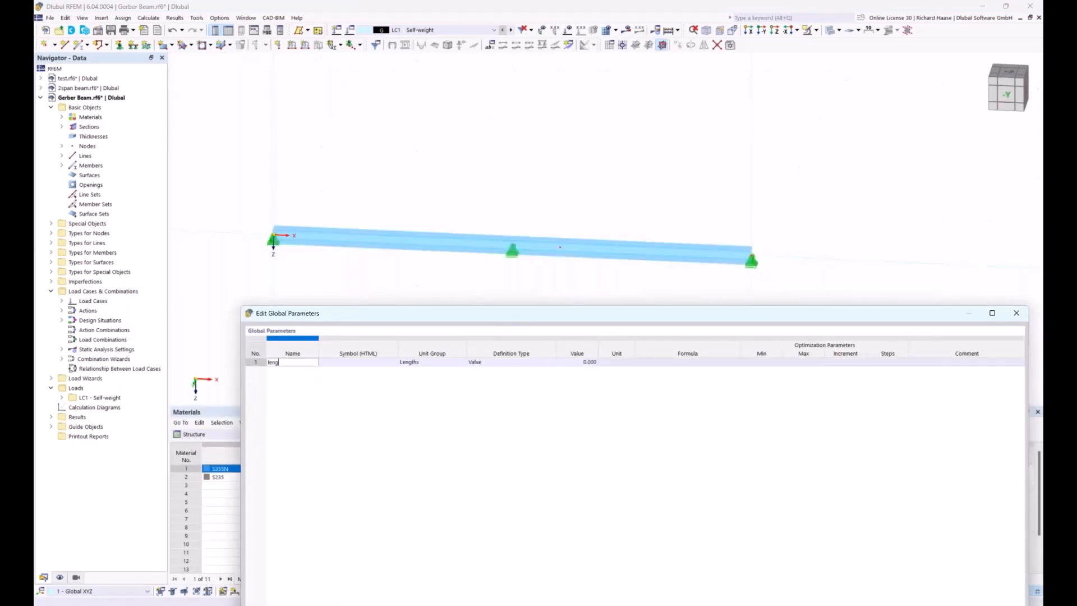
pyautogui.press('Return')
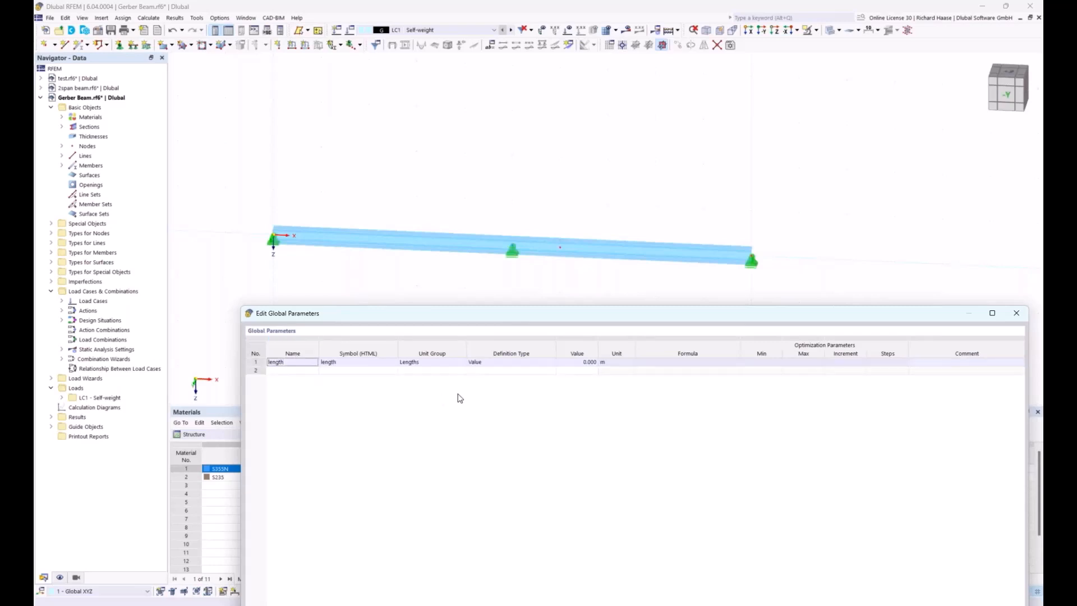
pyautogui.click(582, 363)
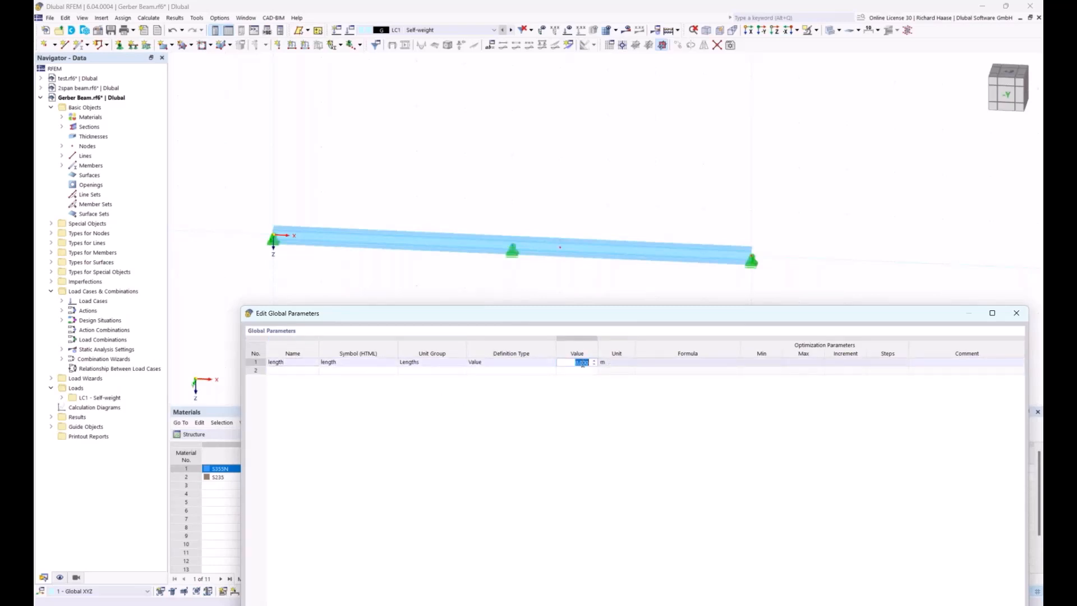
pyautogui.write('5')
pyautogui.press('Return')
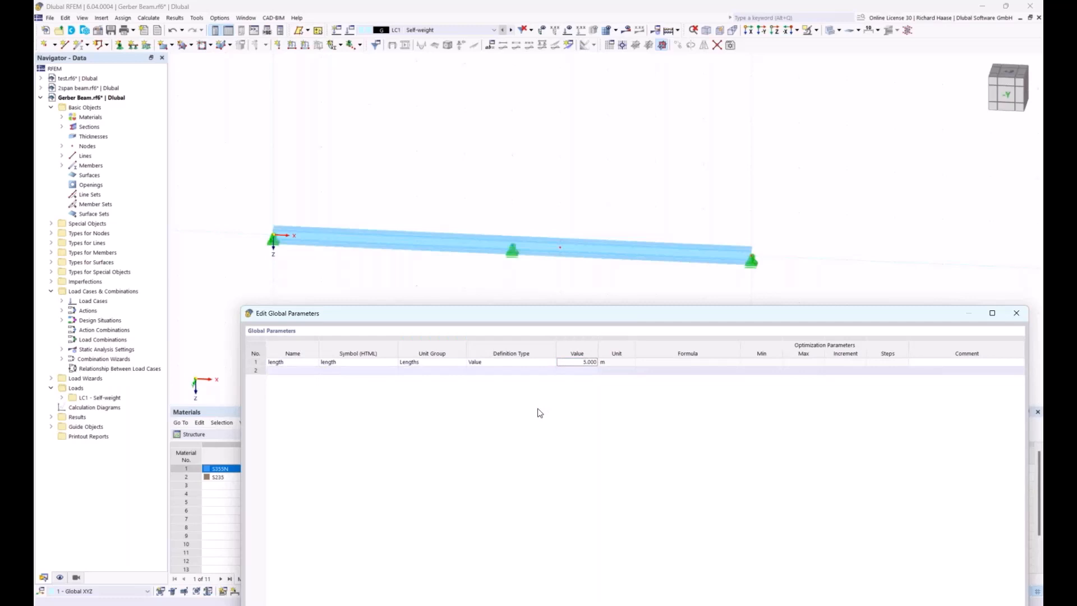
# Step: Add a second global parameter named hinge with a value of 0.172 m
pyautogui.click(293, 370)
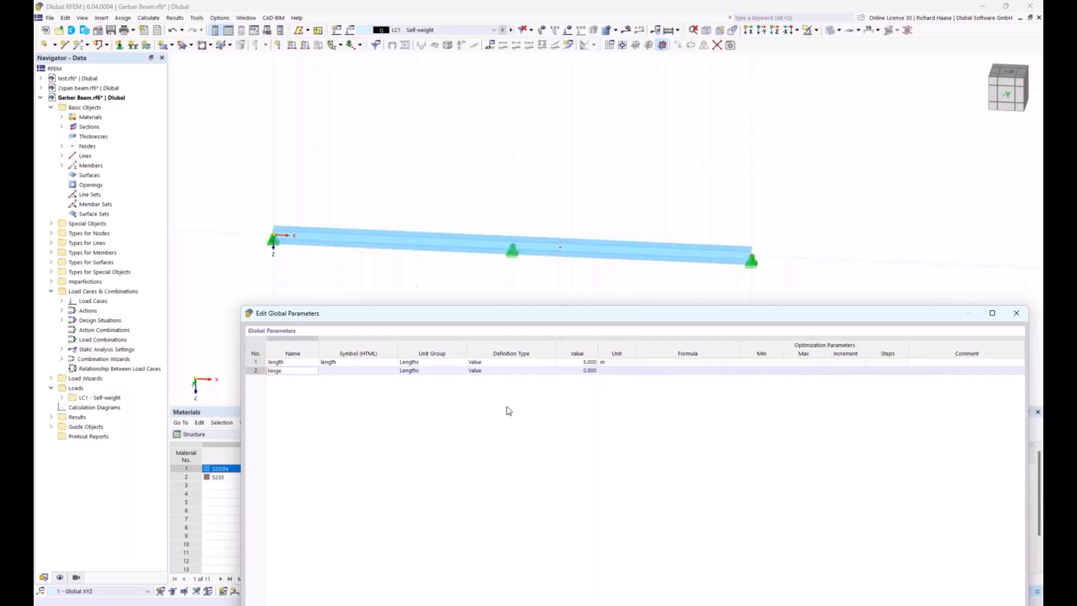
pyautogui.press('Return')
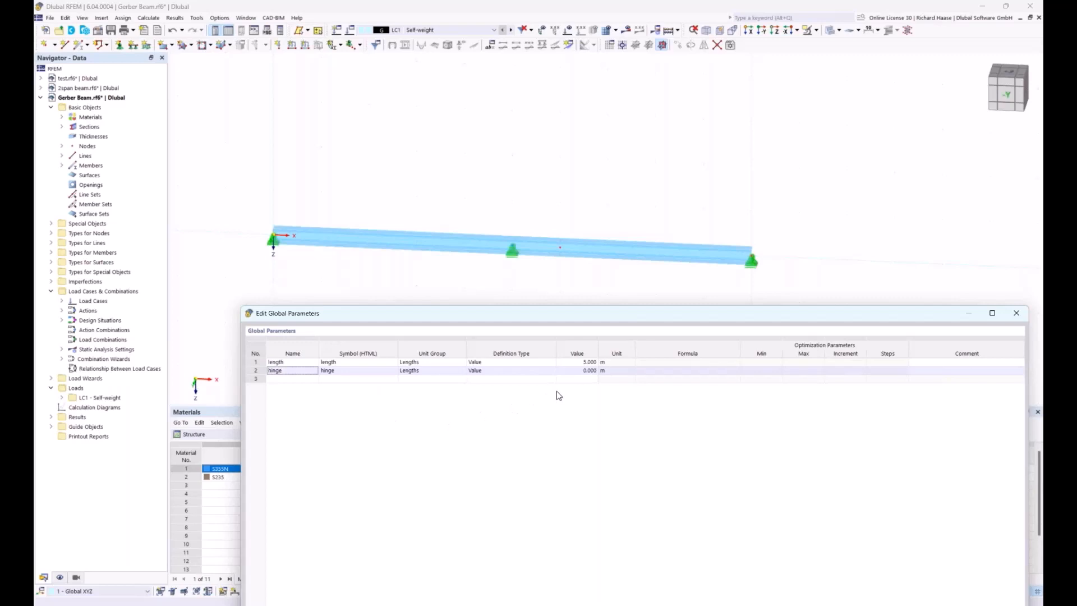
pyautogui.click(585, 371)
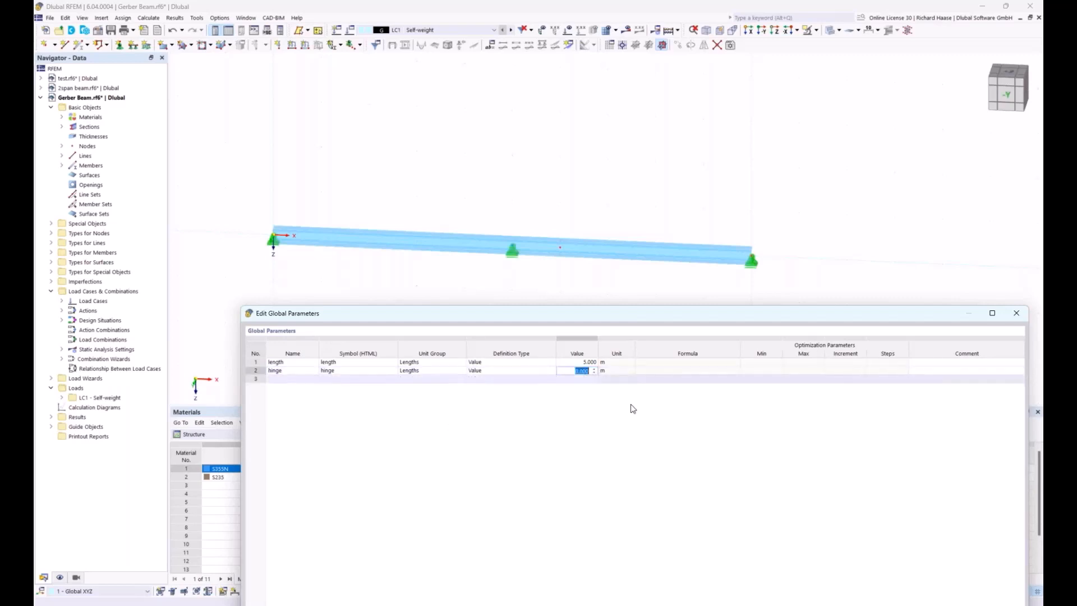
pyautogui.press('BackSpace')
pyautogui.press('Return')
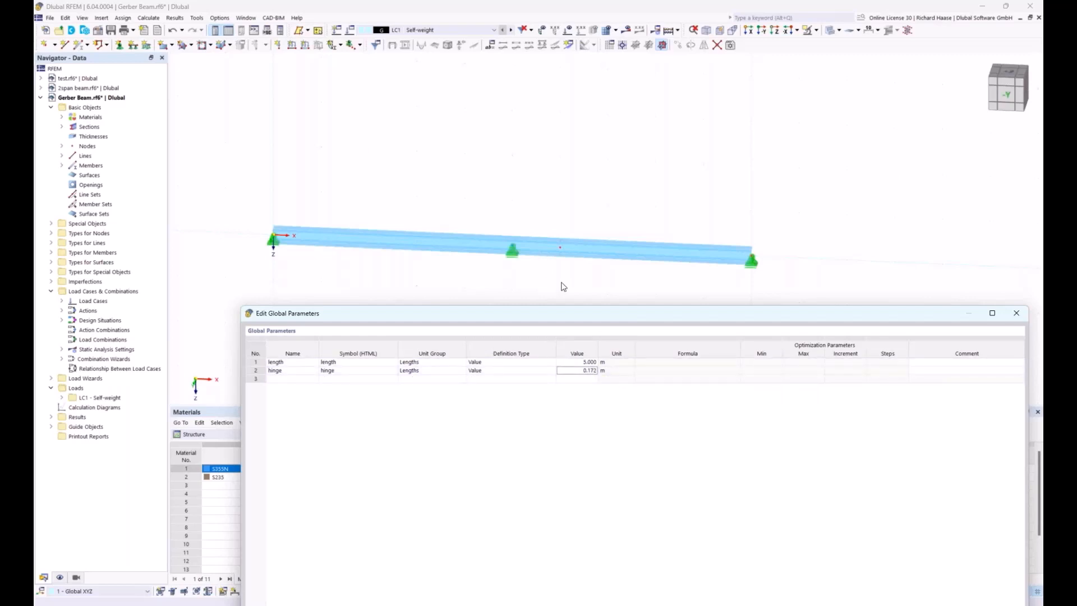
# Step: Accept the length and hinge global parameters and return to the beam model
pyautogui.moveTo(908, 315); pyautogui.dragTo(844, 187)
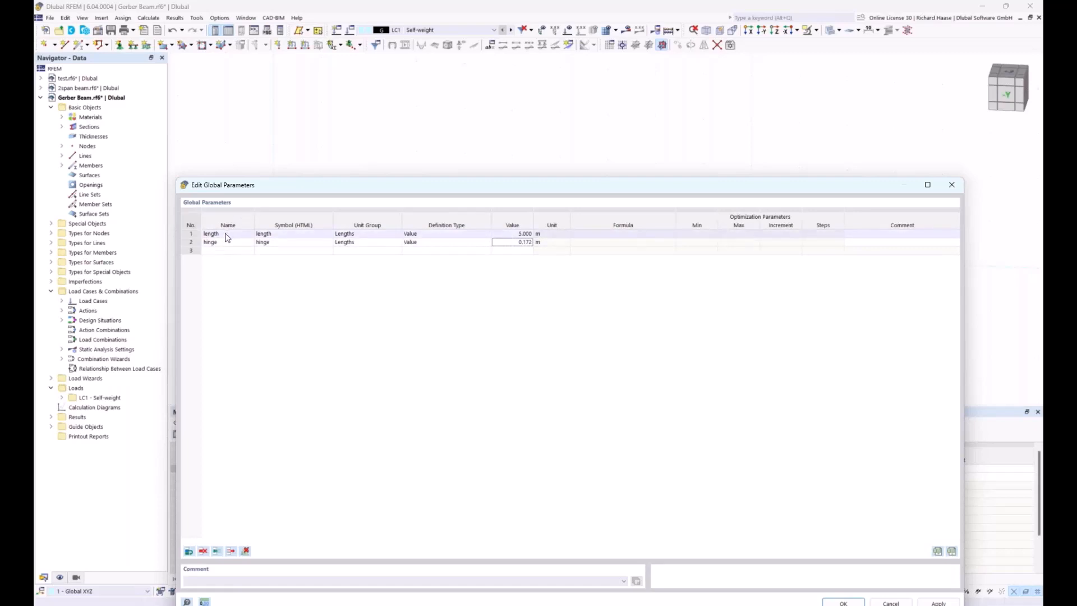
pyautogui.moveTo(276, 184); pyautogui.dragTo(285, 136)
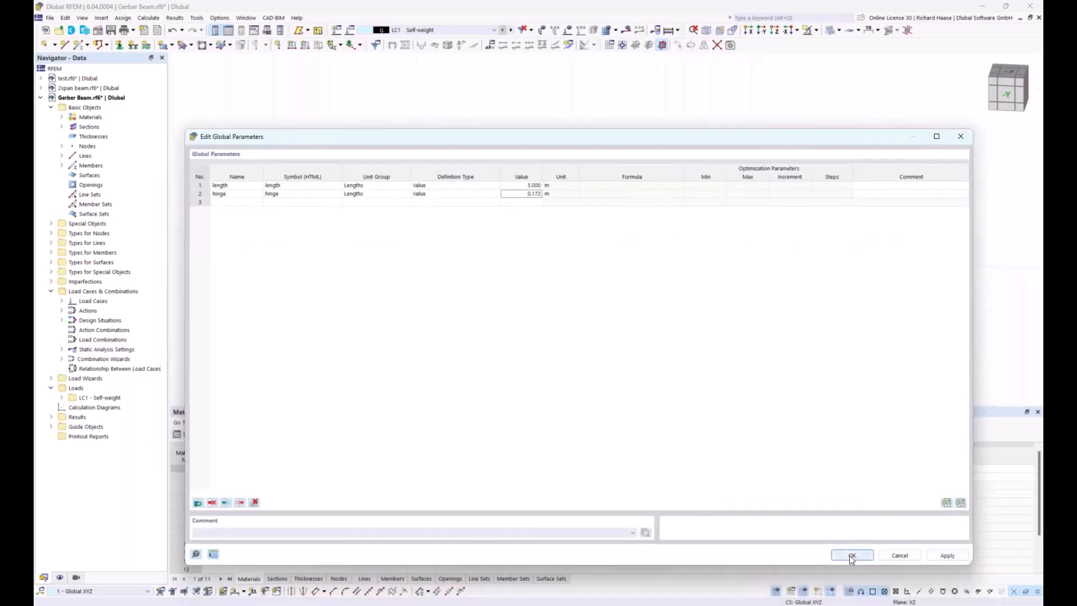
pyautogui.click(852, 556)
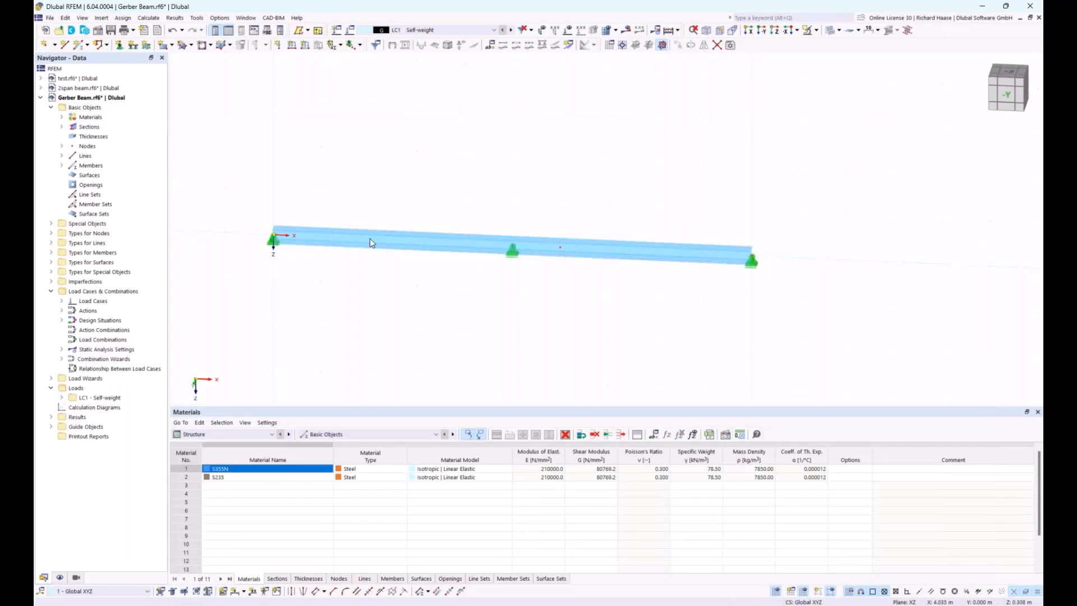
# Step: Switch the middle support node's position on the member to absolute distance and define its start distance by formula as one length parameter
pyautogui.doubleClick(512, 246)
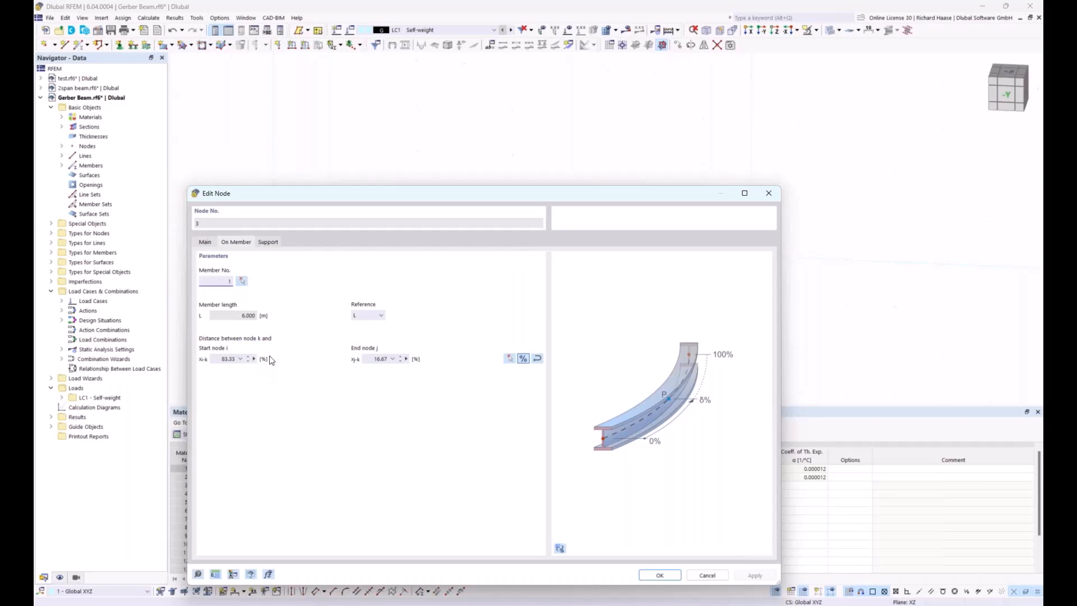
pyautogui.click(523, 358)
pyautogui.click(254, 359)
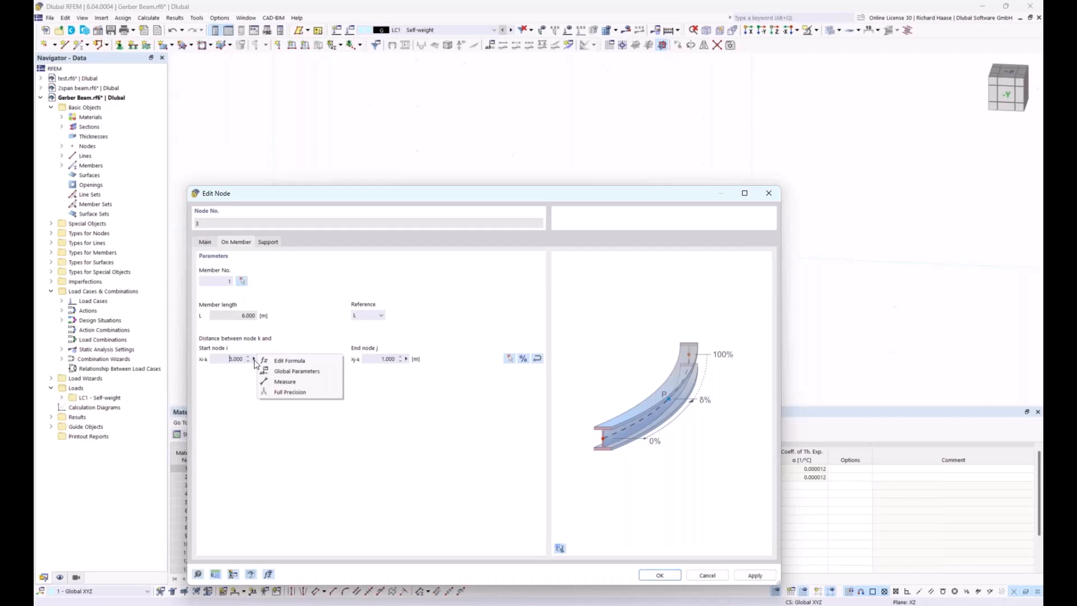
pyautogui.click(286, 361)
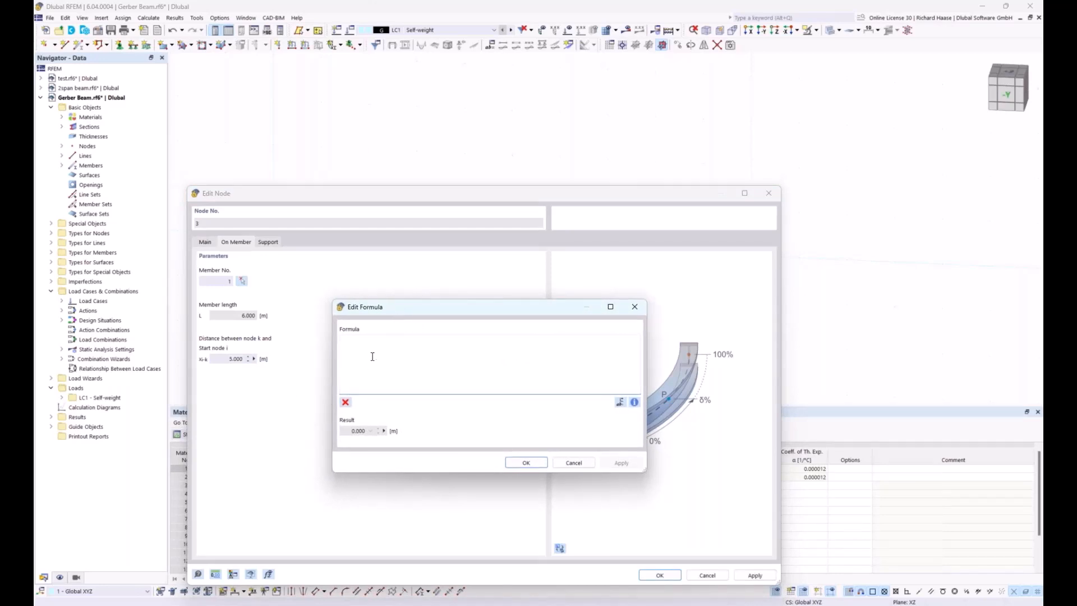
pyautogui.write('11')
pyautogui.write('*')
pyautogui.write('le')
pyautogui.click(365, 348)
pyautogui.click(527, 463)
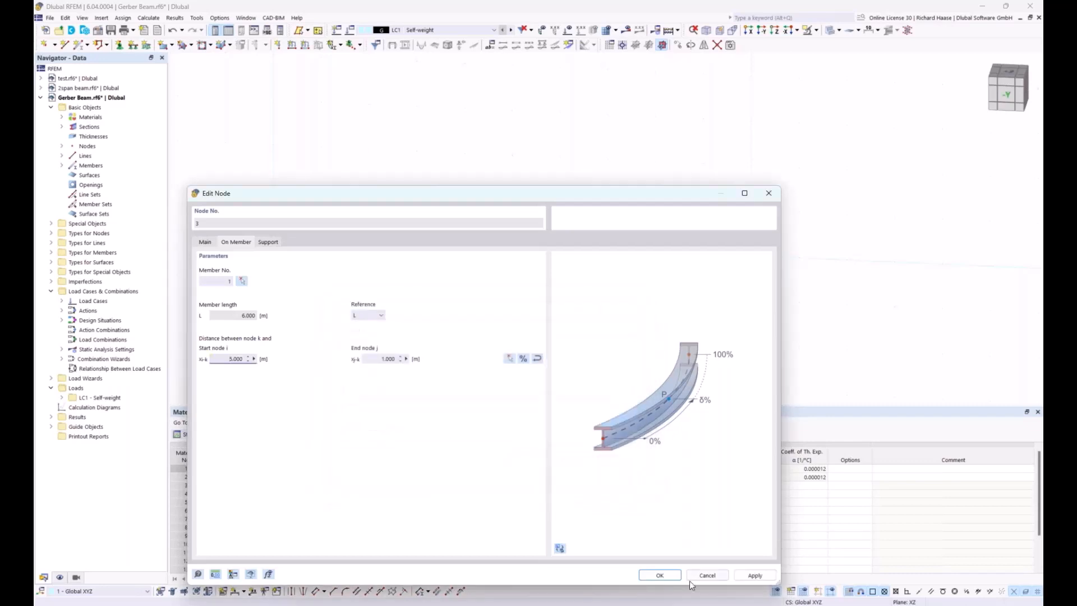
pyautogui.click(660, 575)
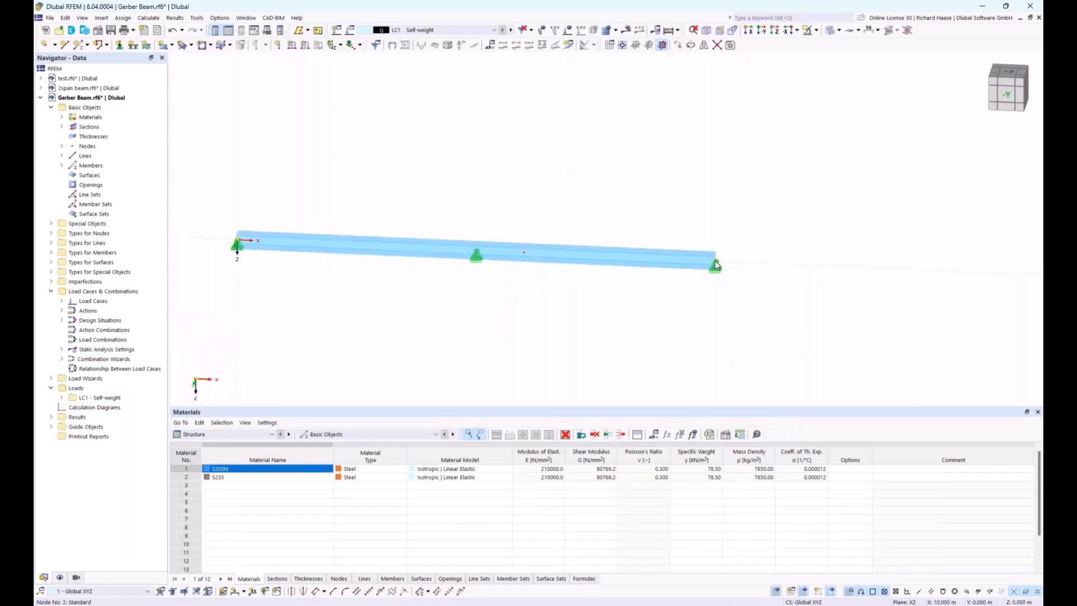
# Step: Define the X coordinate of the beam's end support node with the formula 2*length
pyautogui.doubleClick(715, 261)
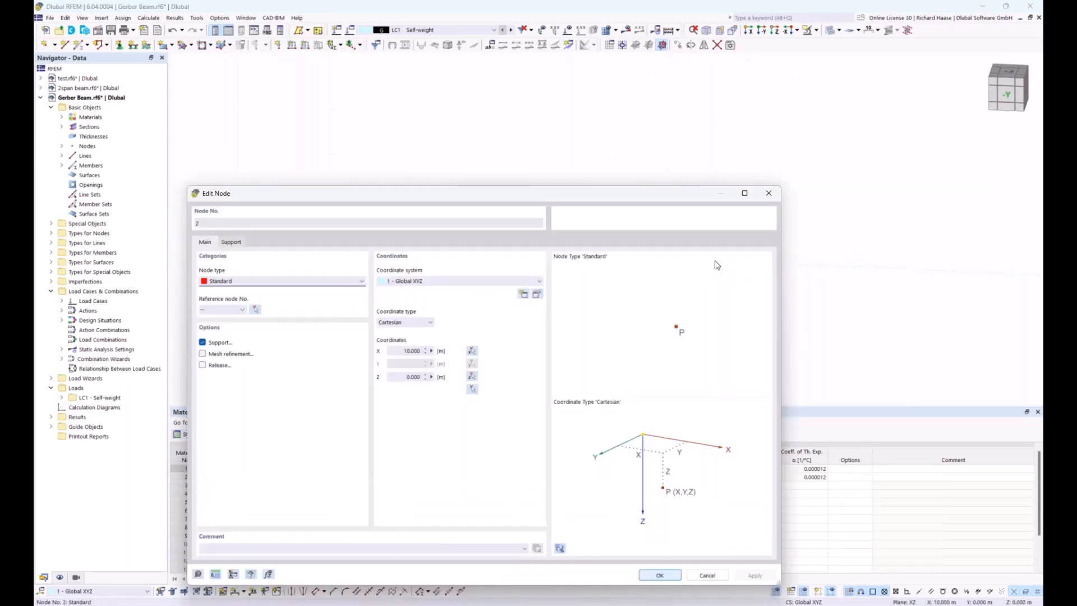
pyautogui.click(431, 350)
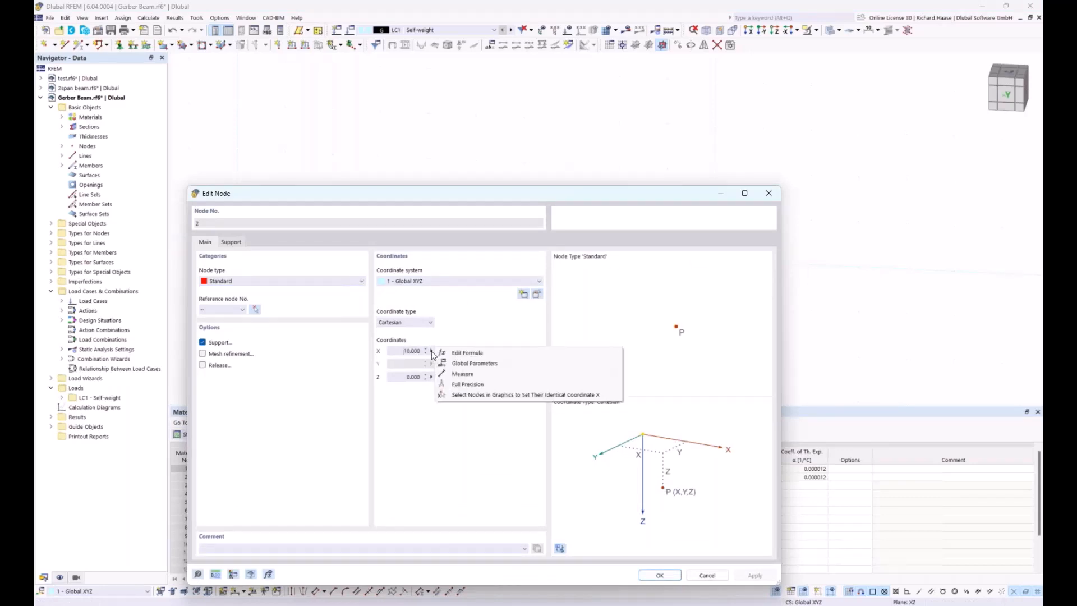
pyautogui.click(463, 353)
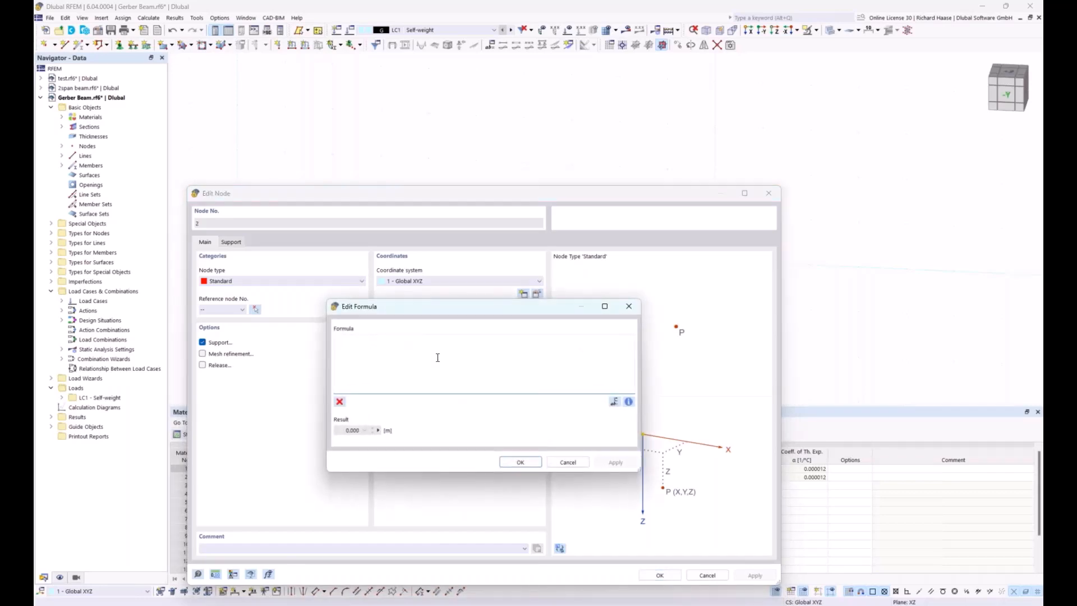
pyautogui.write('2*len')
pyautogui.press('Return')
pyautogui.click(517, 462)
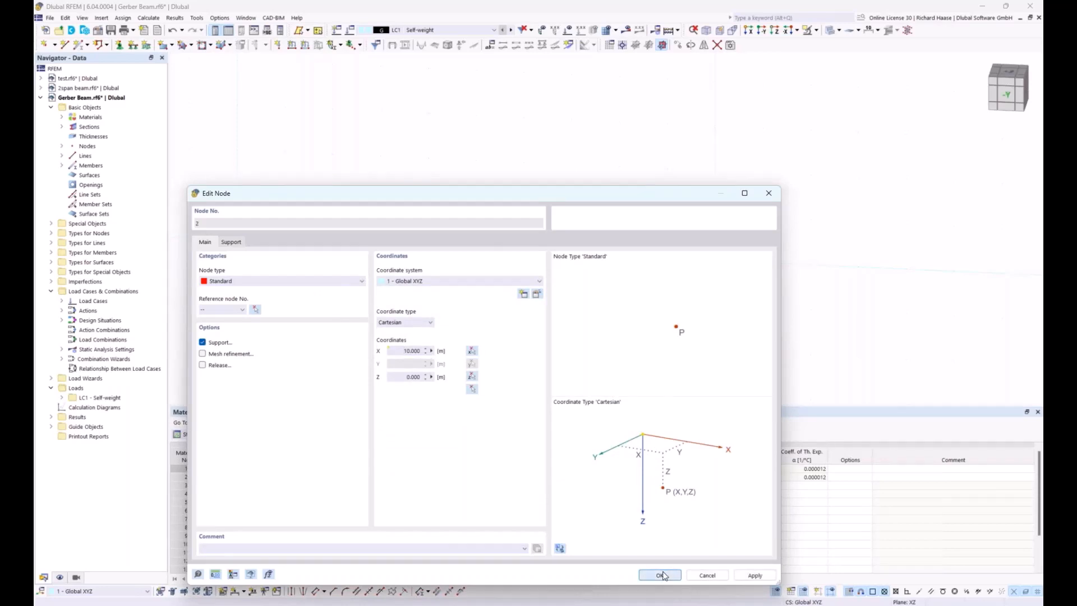
pyautogui.click(661, 575)
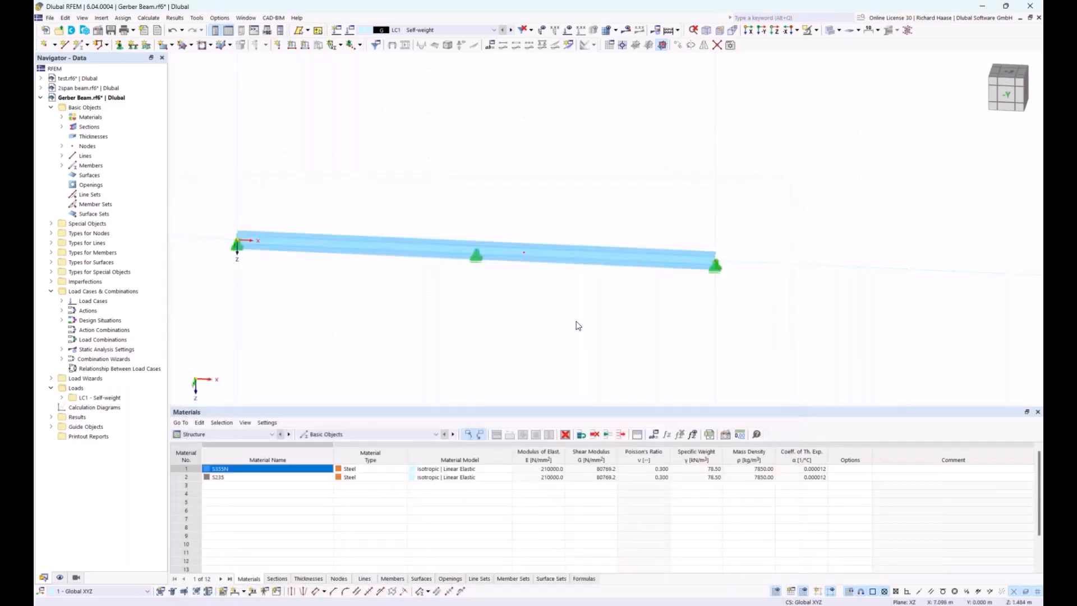
# Step: Define the X coordinate of the hinge node in the second span with the formula length+hinge*length
pyautogui.doubleClick(525, 256)
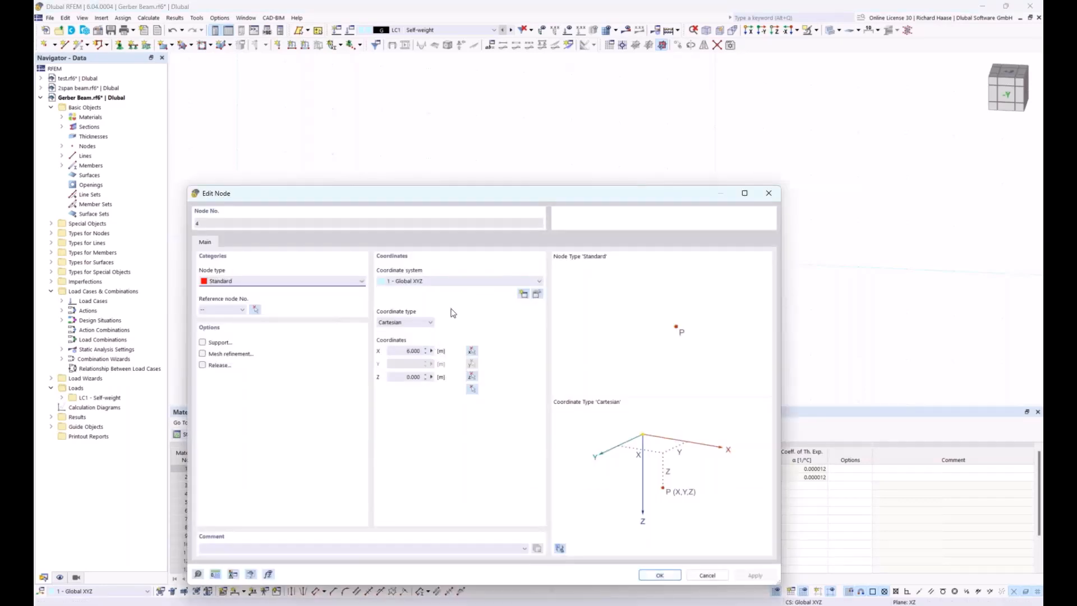
pyautogui.moveTo(500, 193); pyautogui.dragTo(585, 352)
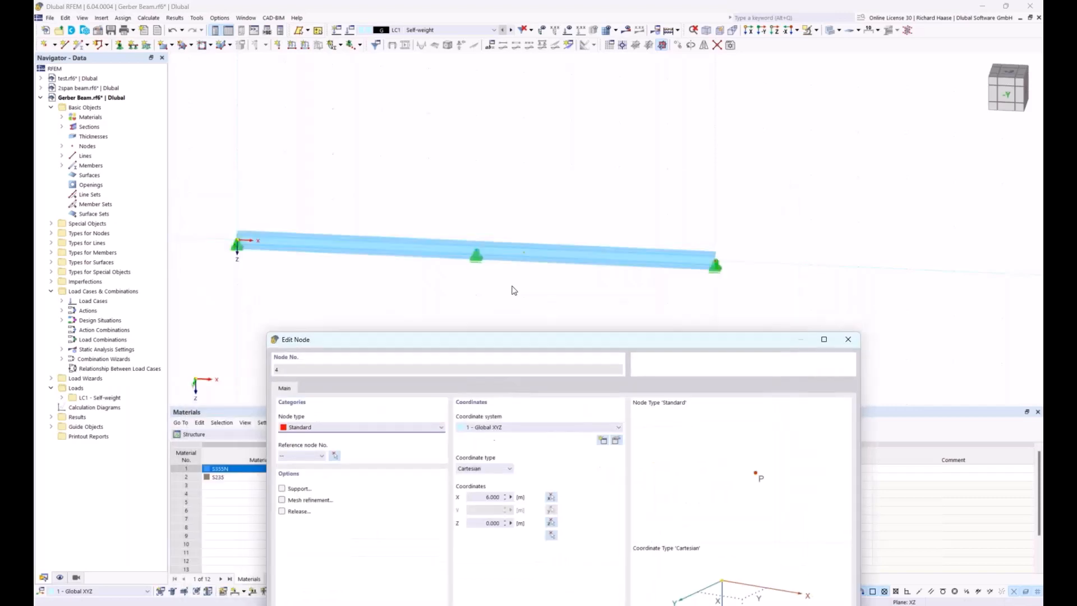
pyautogui.rightClick(513, 496)
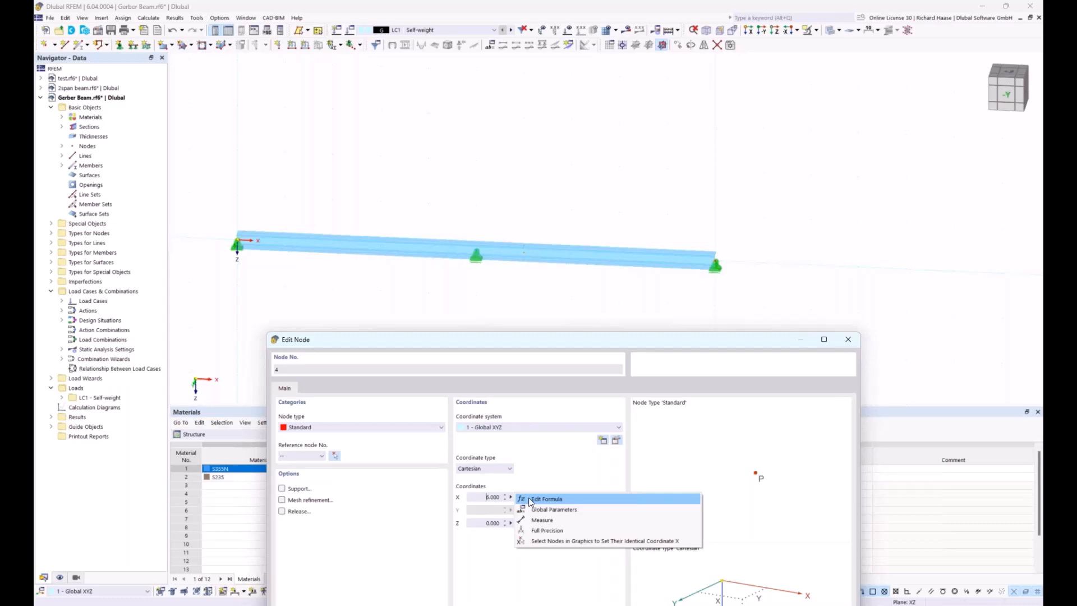
pyautogui.click(528, 497)
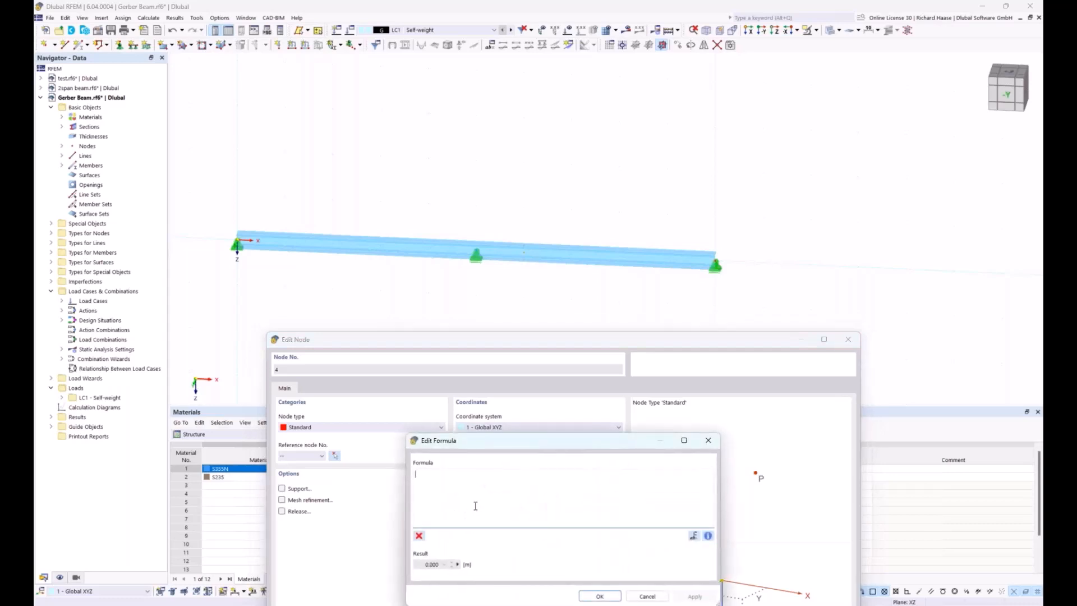
pyautogui.write('le')
pyautogui.click(439, 480)
pyautogui.write('+hi')
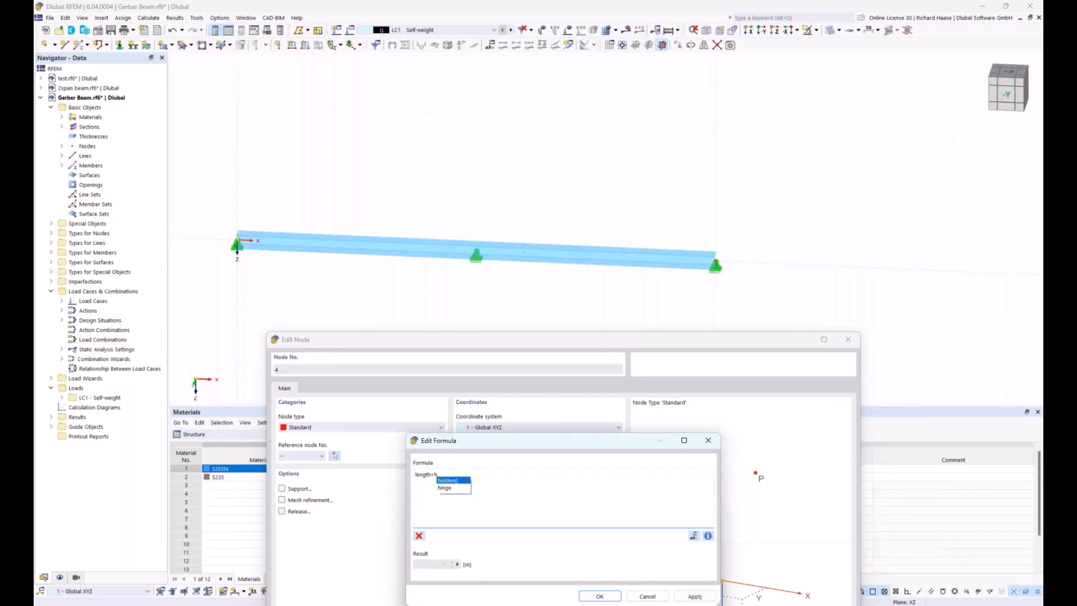
pyautogui.click(447, 487)
pyautogui.write('*len')
pyautogui.click(467, 481)
pyautogui.moveTo(551, 443); pyautogui.dragTo(509, 351)
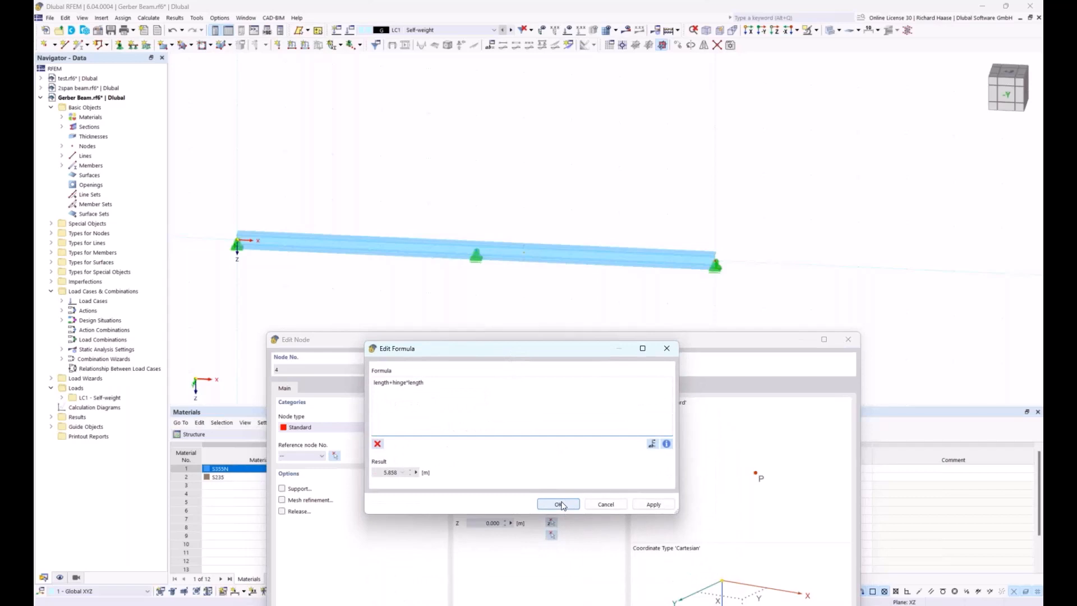
pyautogui.click(559, 504)
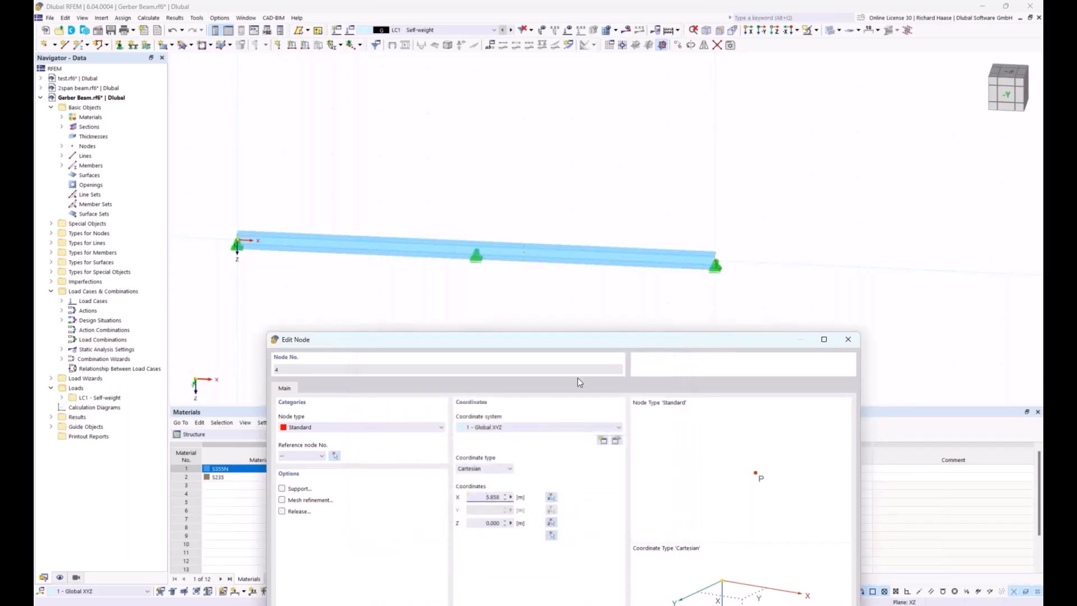
pyautogui.moveTo(589, 343); pyautogui.dragTo(543, 143)
pyautogui.click(692, 521)
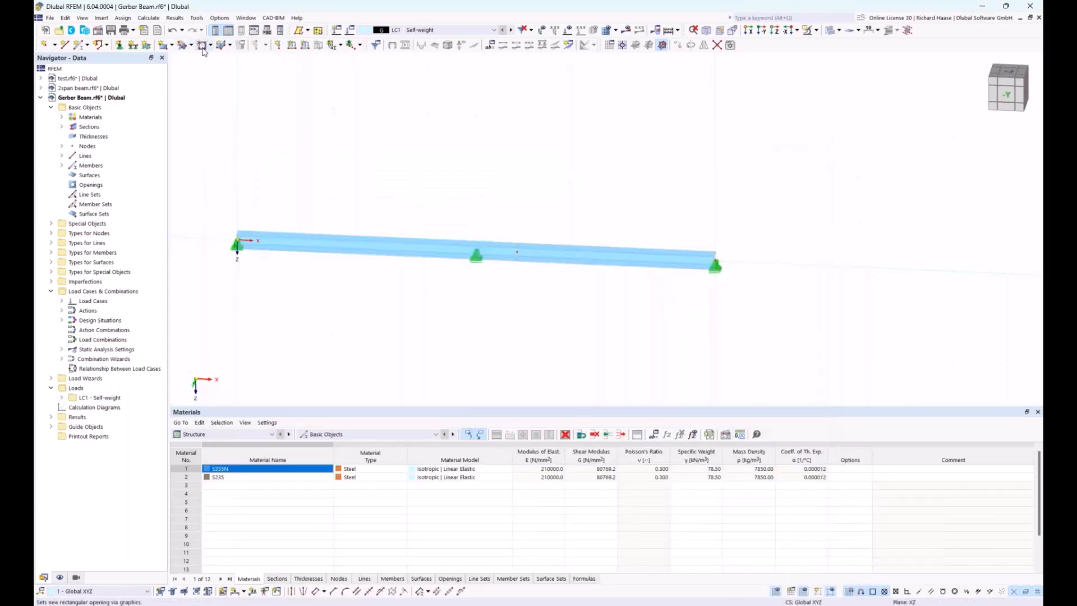
# Step: Add linear length dimensions in the second plane between the supports and hinge node, offset about 0.9 m below the beam
pyautogui.click(243, 591)
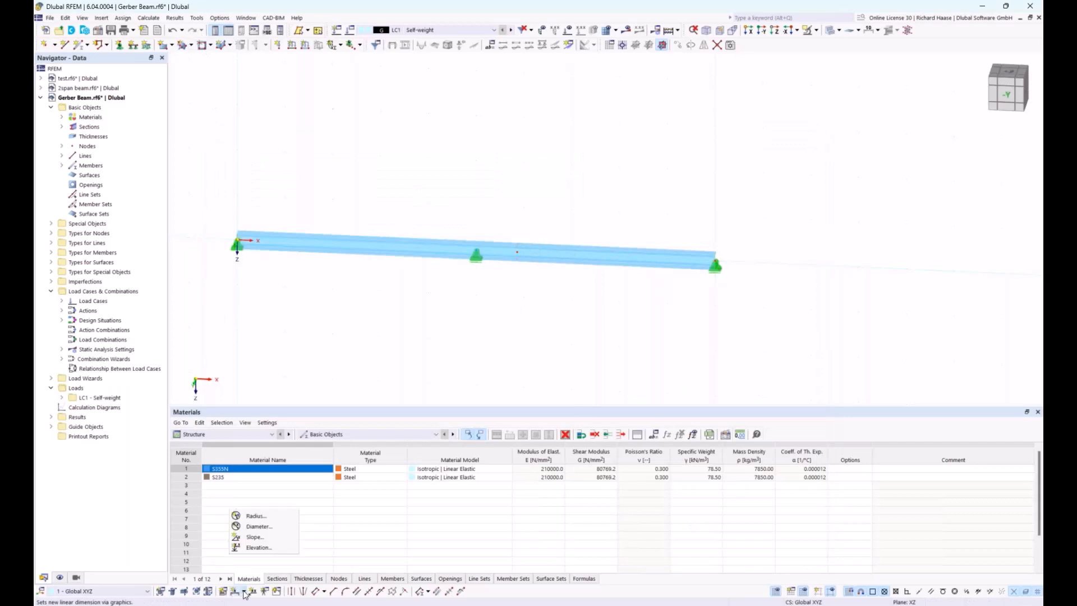
pyautogui.click(256, 516)
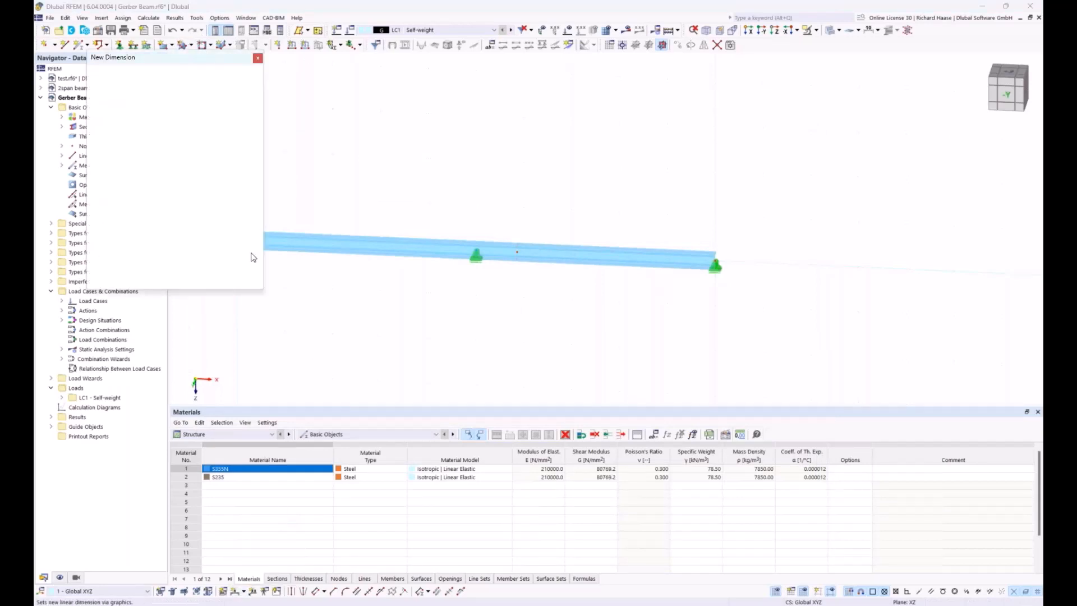
pyautogui.moveTo(355, 210); pyautogui.dragTo(440, 205, button='middle')
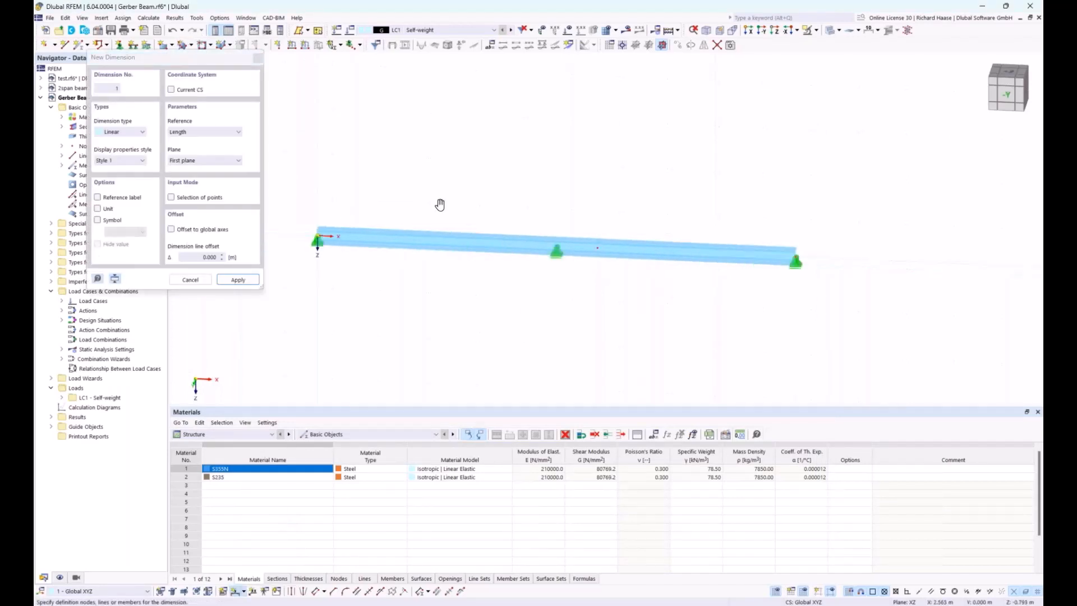
pyautogui.click(322, 240)
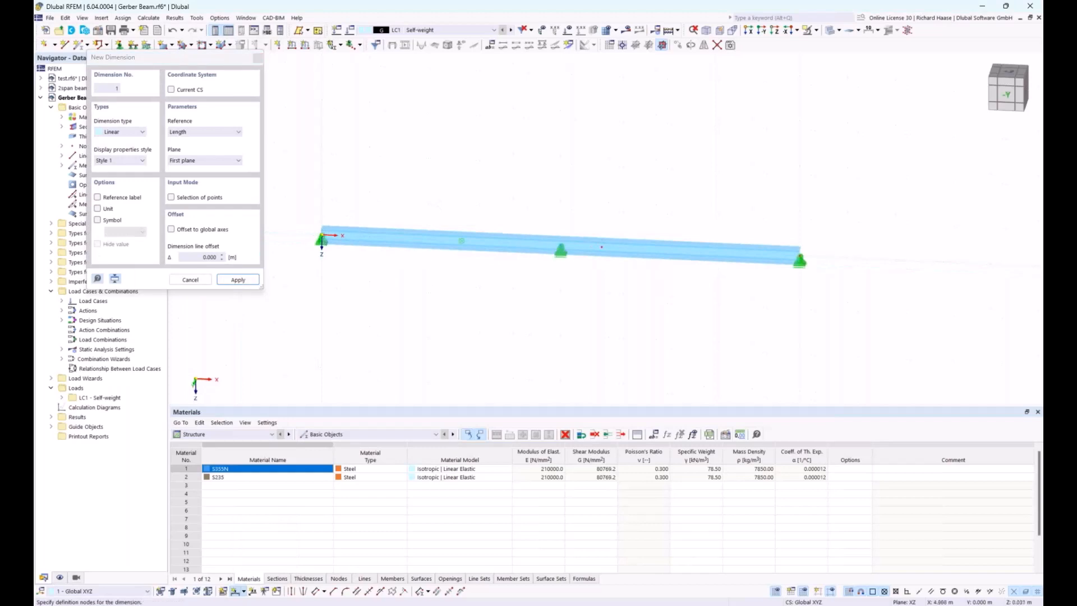
pyautogui.click(561, 250)
pyautogui.click(202, 161)
pyautogui.click(185, 177)
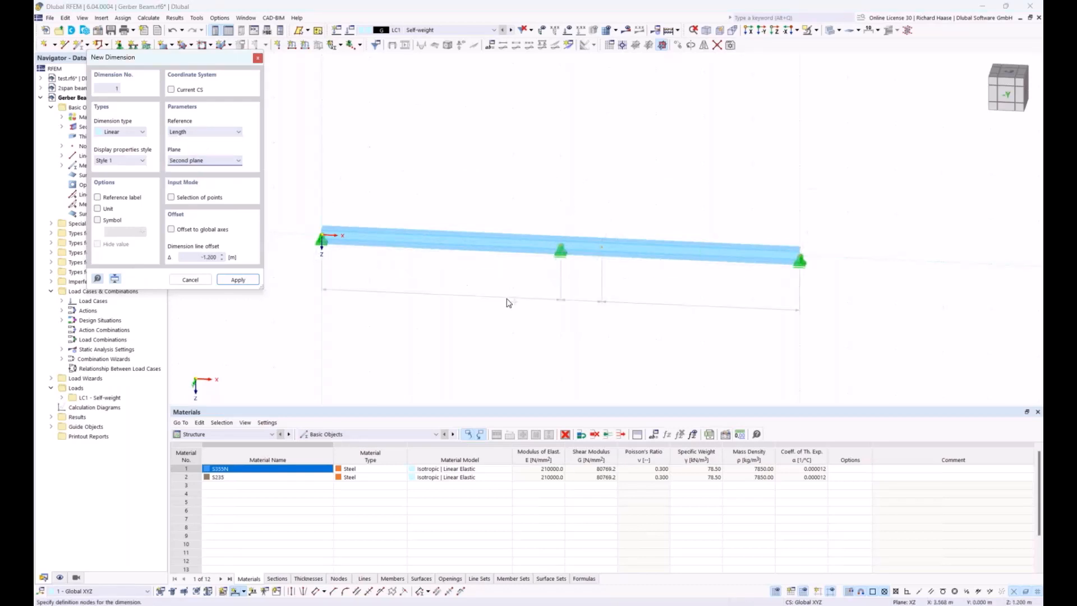
pyautogui.click(507, 291)
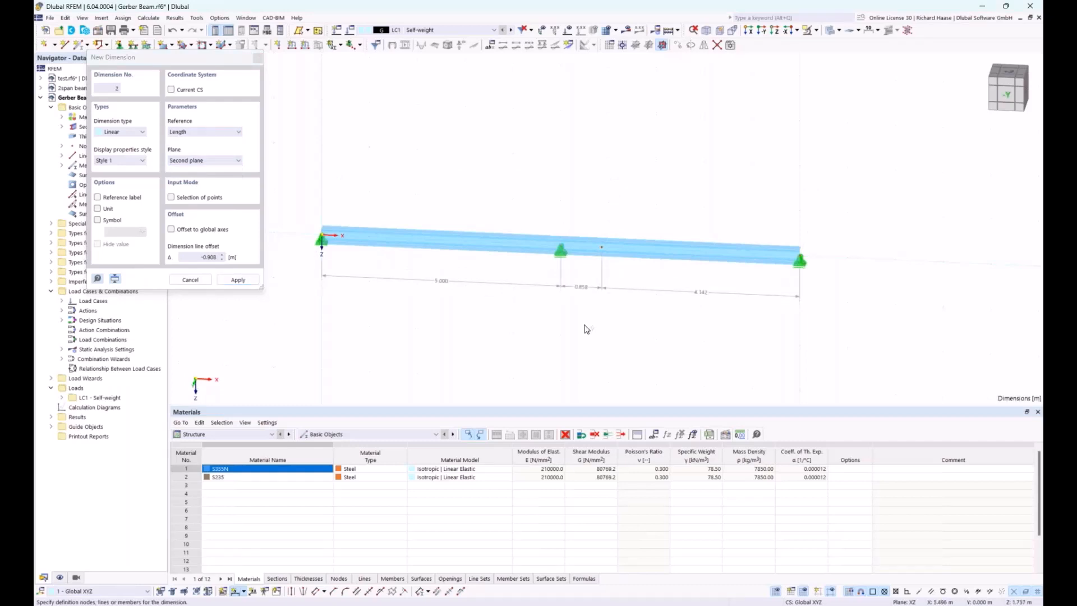
pyautogui.press('Escape')
# Step: Set the global parameter length to 8 m and apply it to the model
pyautogui.scroll(-1, 585, 335)
pyautogui.moveTo(556, 327); pyautogui.dragTo(448, 325, button='middle')
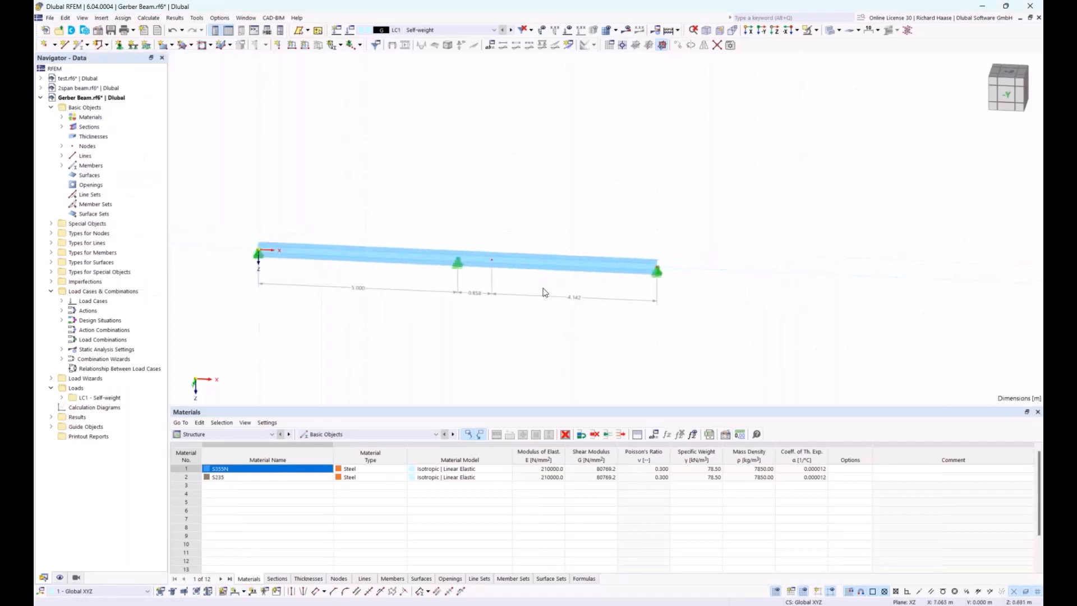
pyautogui.click(1007, 96)
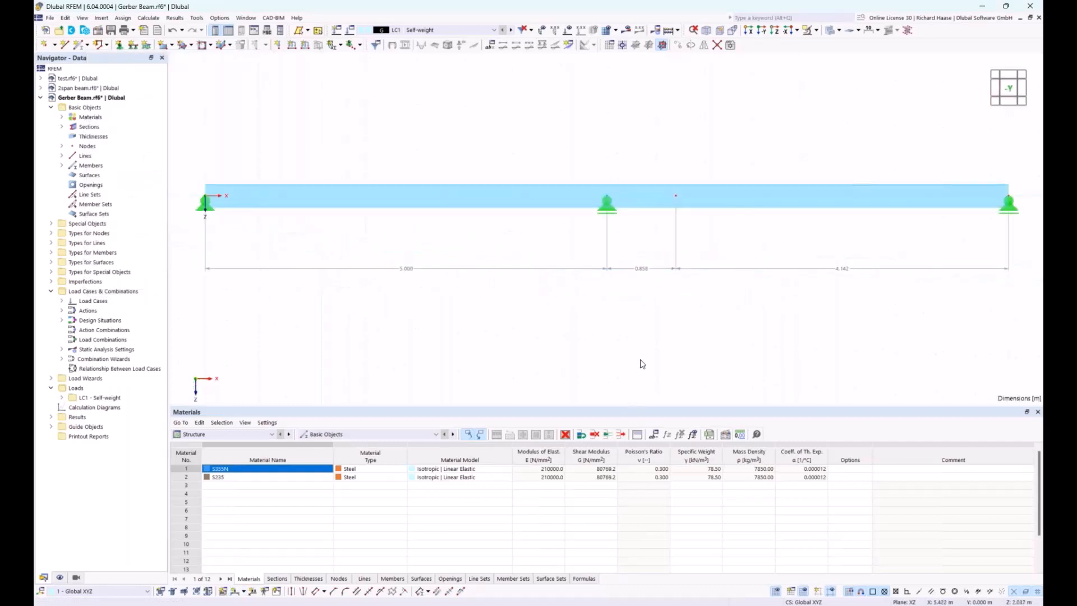
pyautogui.scroll(-4, 640, 360)
pyautogui.moveTo(682, 348); pyautogui.dragTo(611, 309, button='middle')
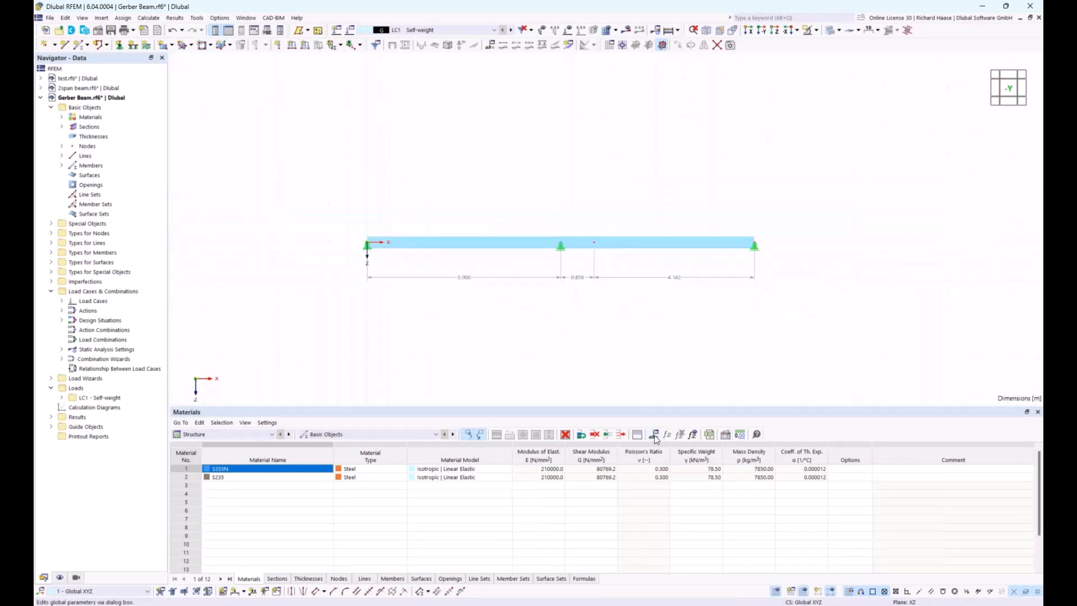
pyautogui.click(654, 437)
pyautogui.click(523, 186)
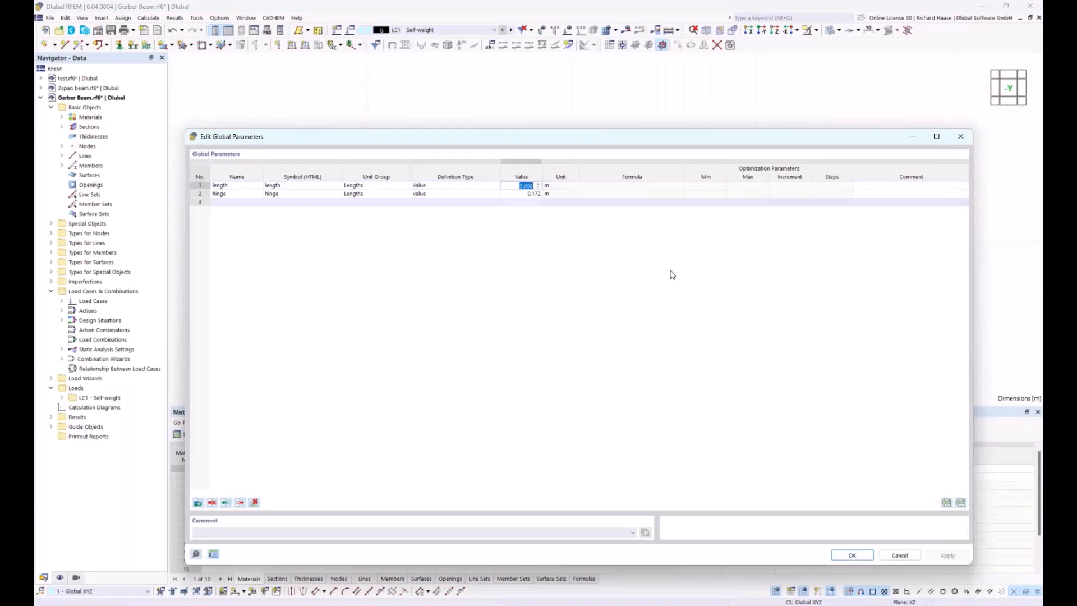
pyautogui.write('8')
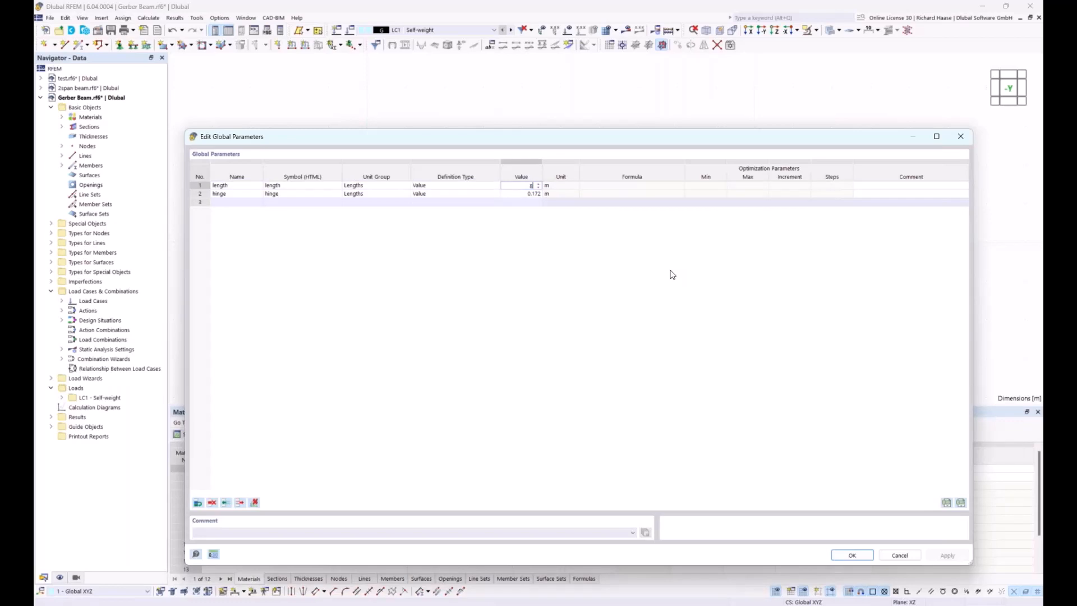
pyautogui.click(852, 555)
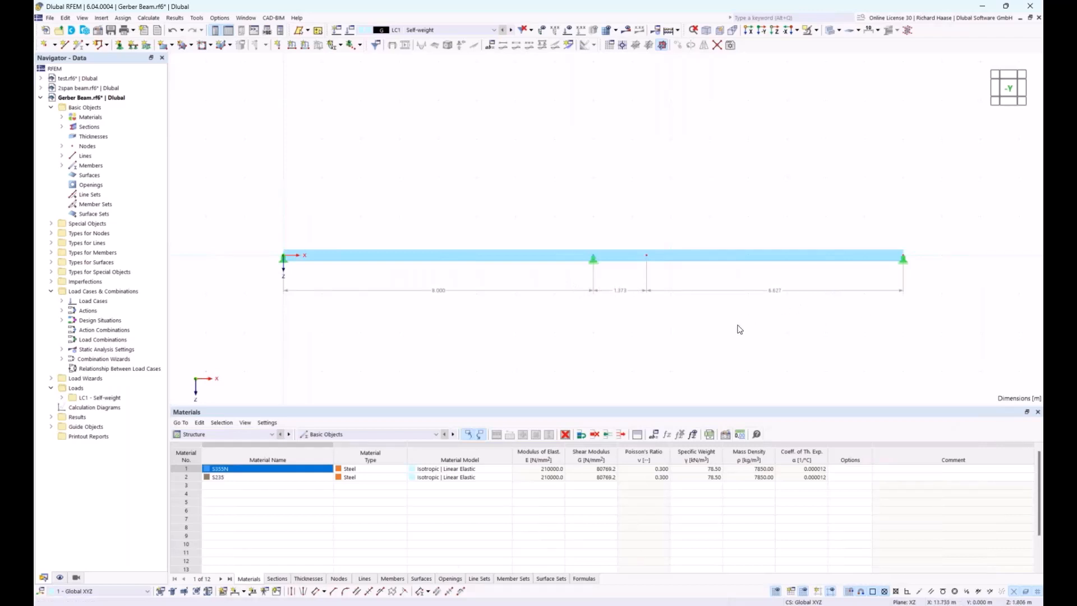
pyautogui.scroll(-3, 740, 329)
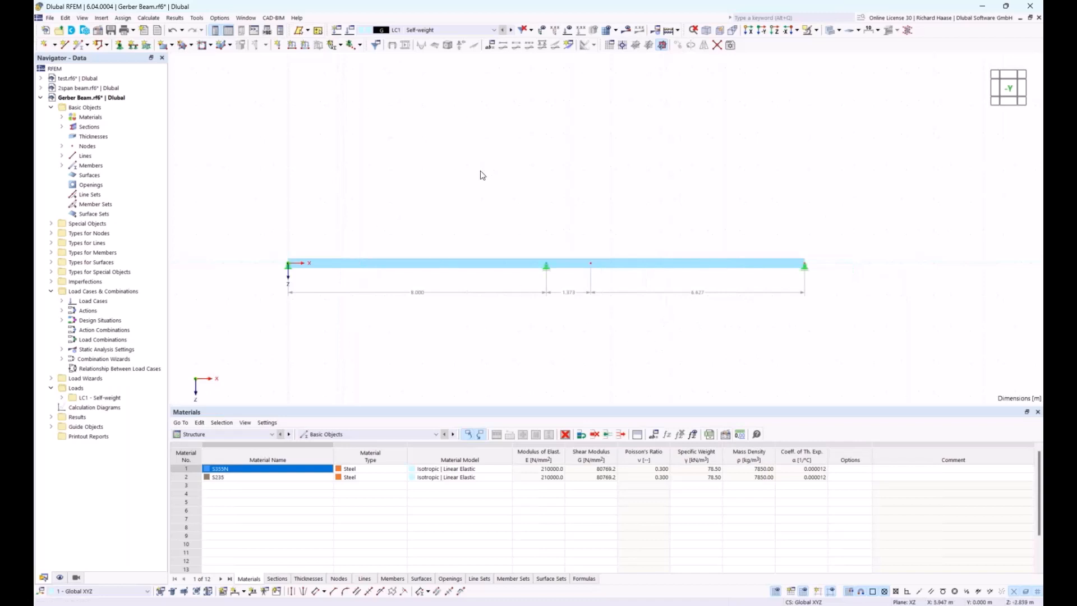
# Step: Calculate load case LC1 Self-weight and display its static analysis results
pyautogui.click(433, 30)
pyautogui.click(433, 30)
pyautogui.click(627, 31)
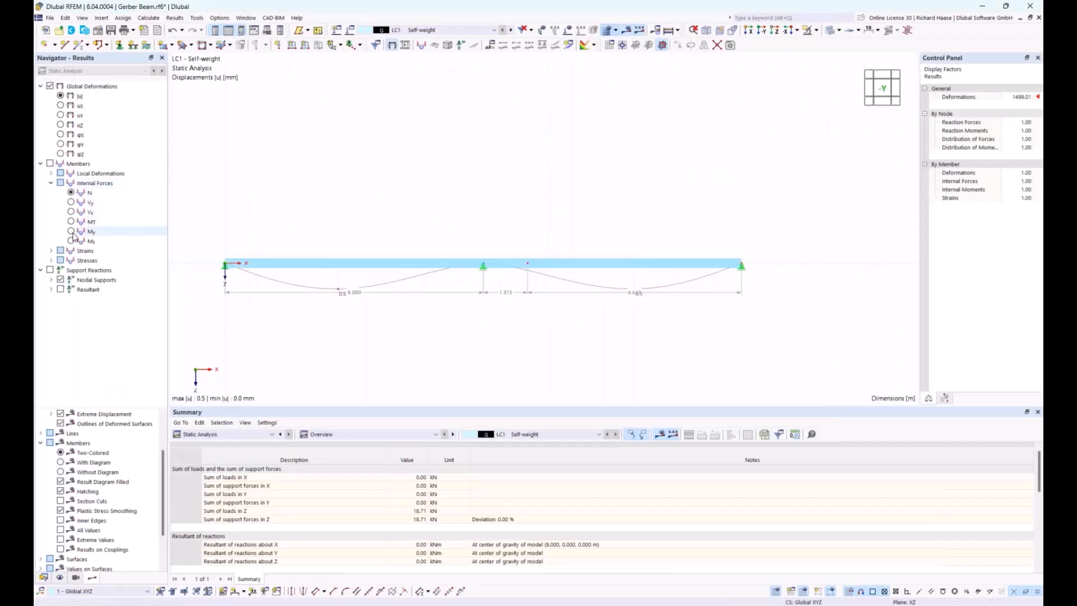
# Step: Display the bending moments My on the members for load case LC1
pyautogui.click(71, 232)
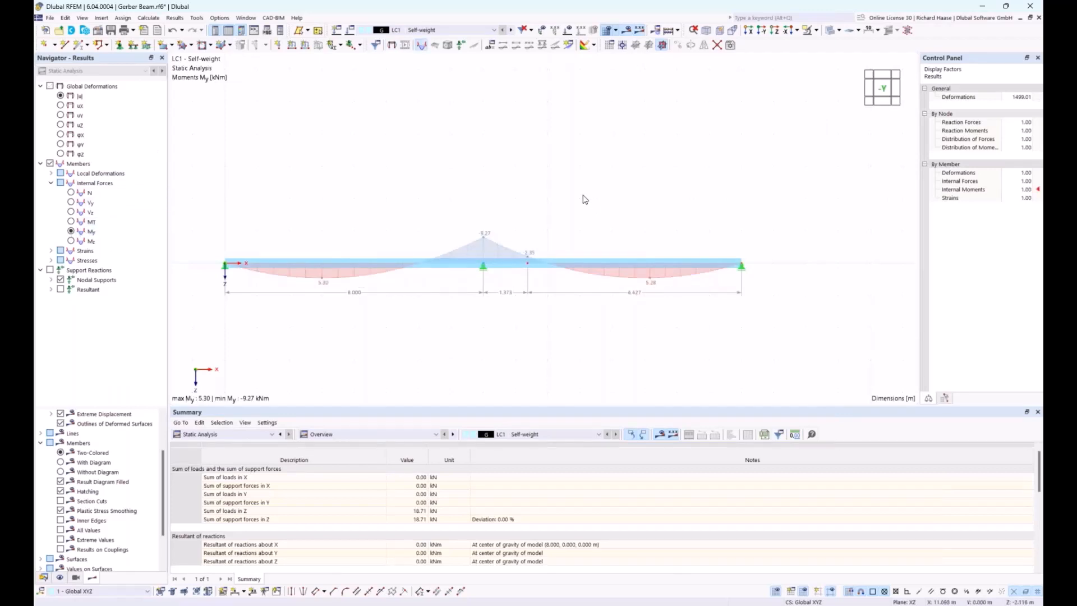
pyautogui.keyDown('ctrl'); pyautogui.moveTo(571, 205); pyautogui.dragTo(551, 274, button='middle'); pyautogui.keyUp('ctrl')
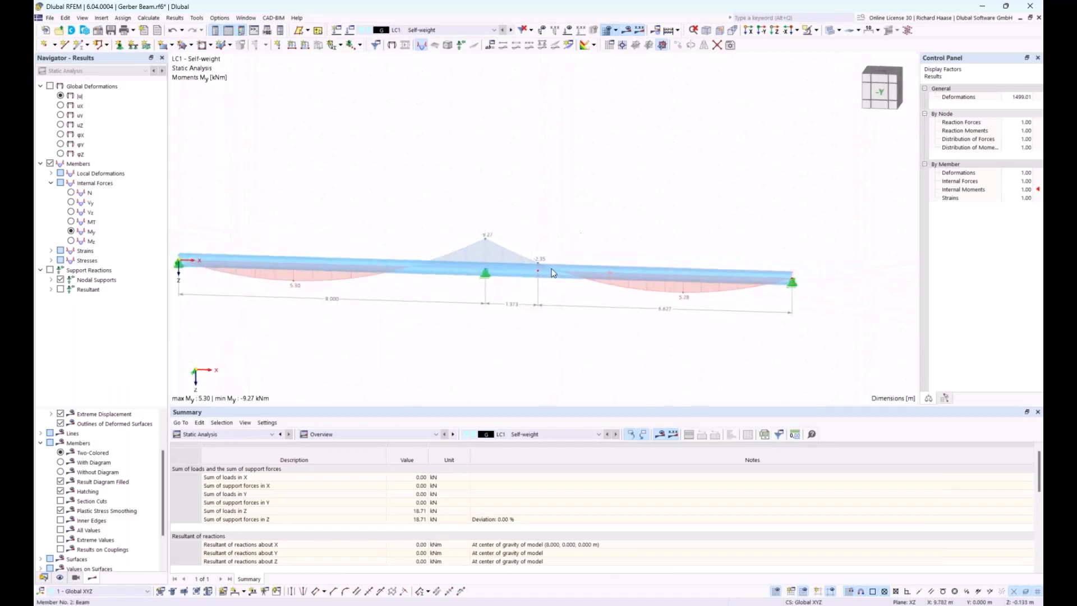
# Step: Assign a new member hinge released in rotation φy, local xyz, to the start of the member between the hinge node and the end support
pyautogui.doubleClick(551, 273)
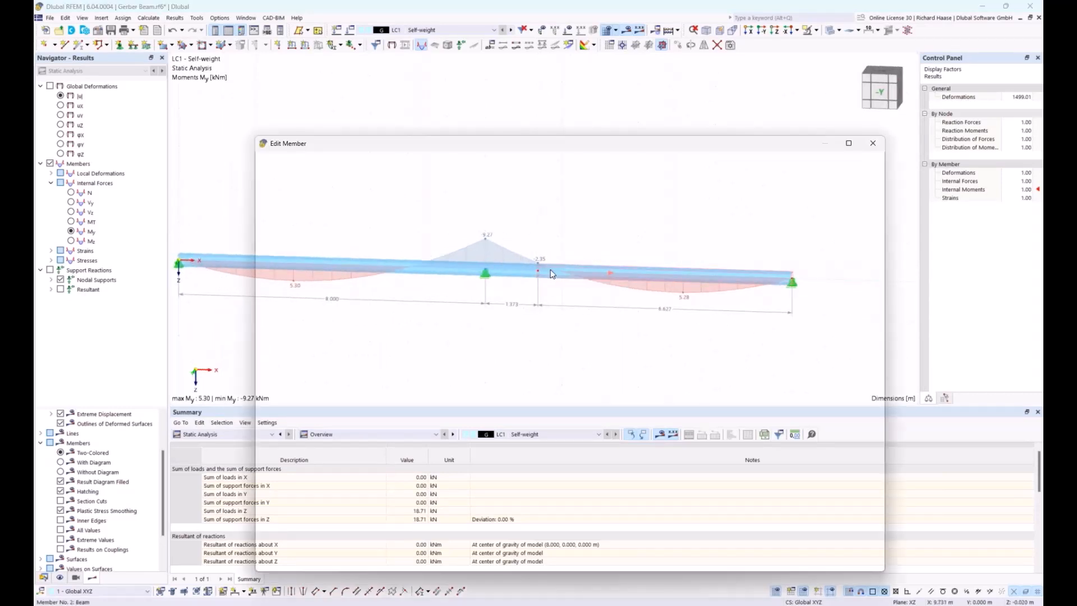
pyautogui.moveTo(387, 175); pyautogui.dragTo(386, 311)
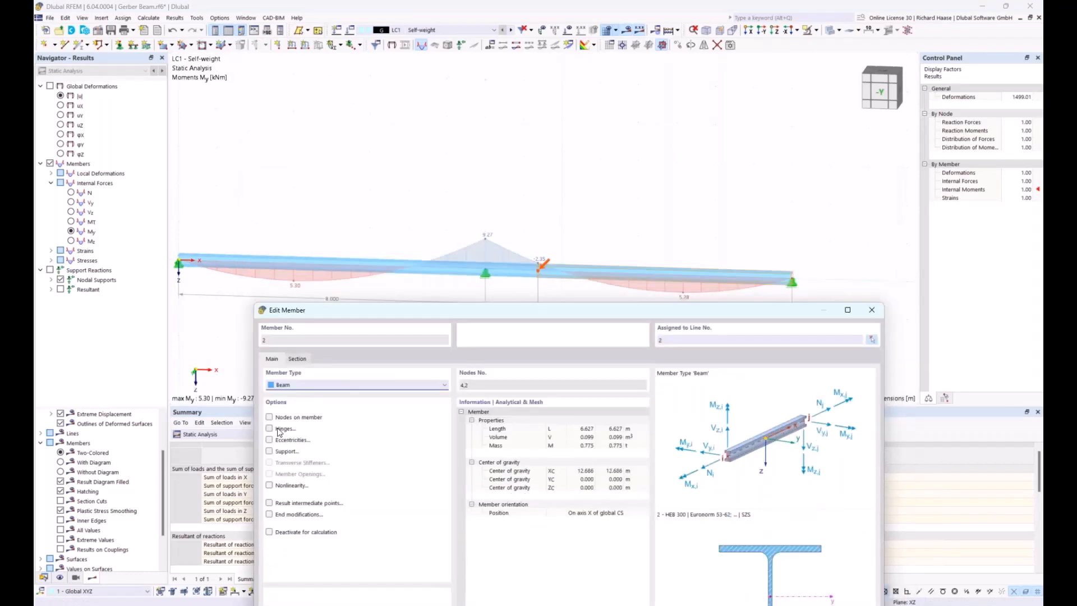
pyautogui.click(279, 430)
pyautogui.click(320, 359)
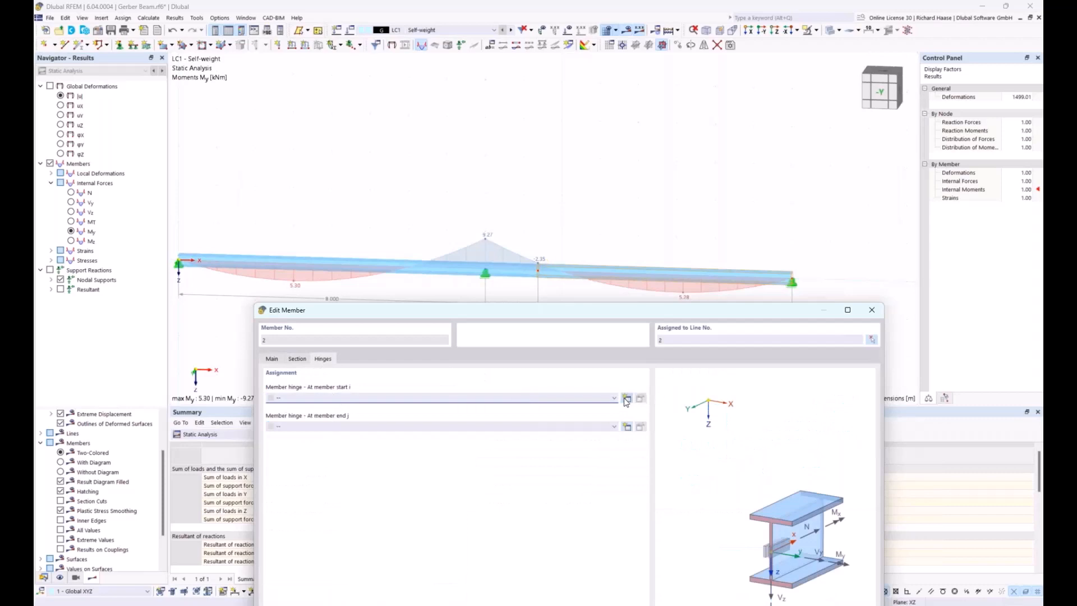
pyautogui.click(627, 399)
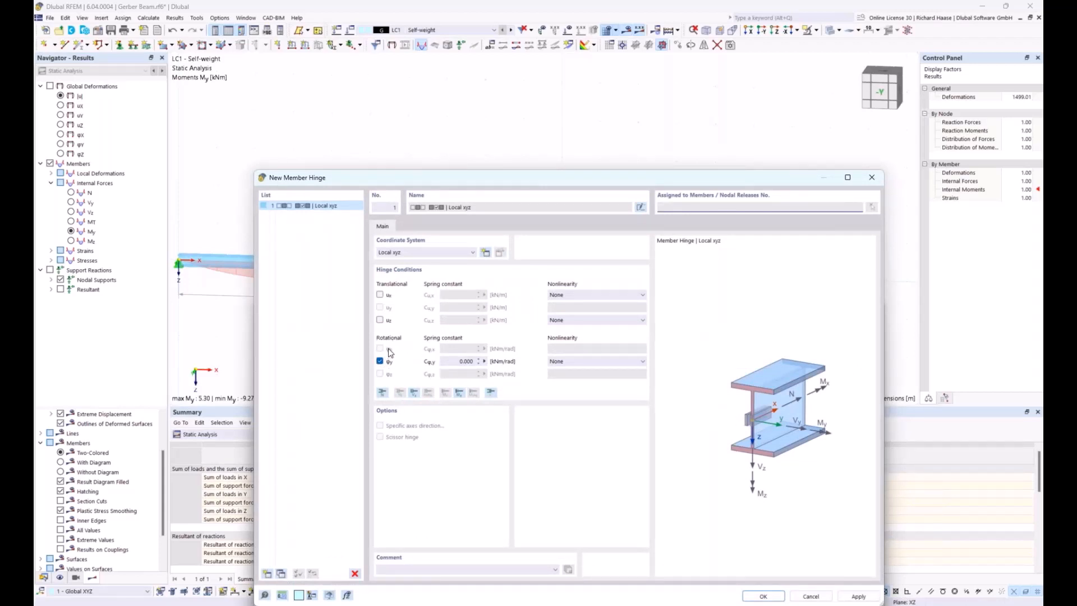
pyautogui.click(758, 596)
pyautogui.moveTo(553, 312); pyautogui.dragTo(538, 256)
pyautogui.moveTo(715, 255); pyautogui.dragTo(697, 164)
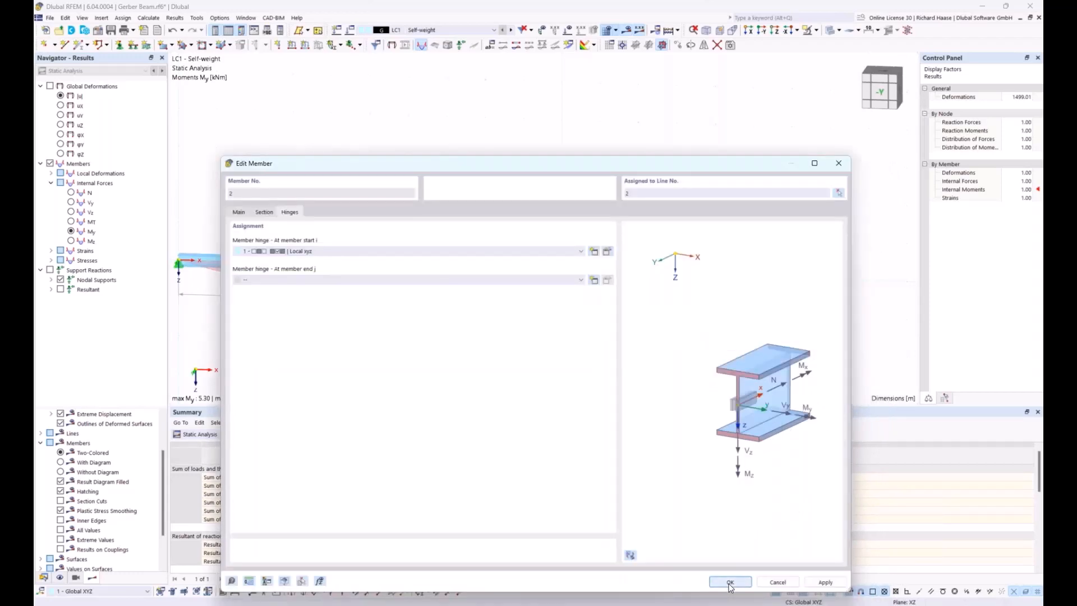
pyautogui.click(730, 582)
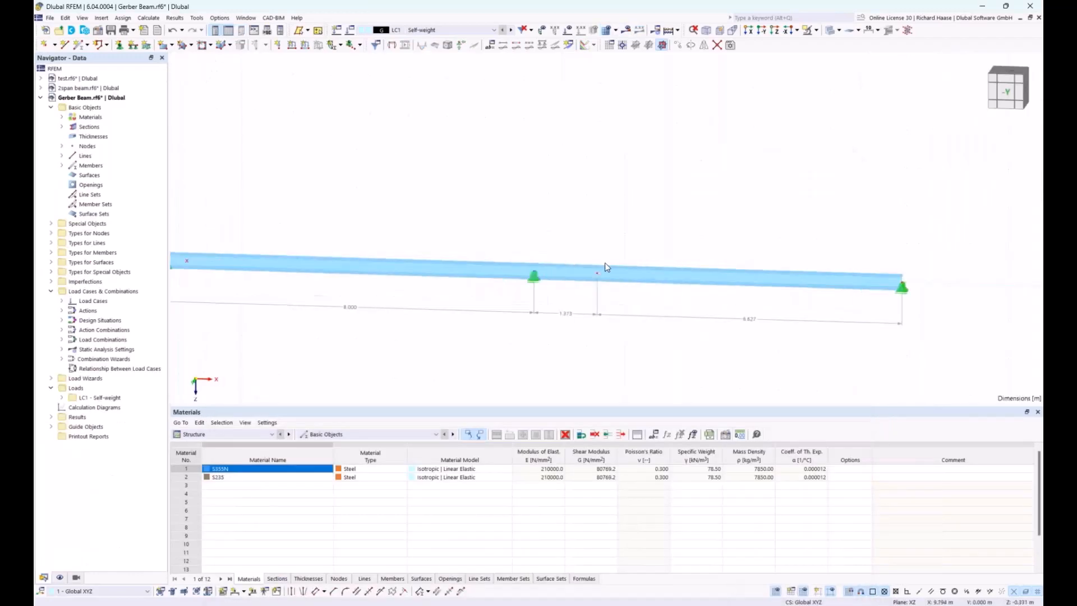
# Step: Enlarge the display symbol of the new member hinge in the second span to its maximum size
pyautogui.scroll(3, 603, 270)
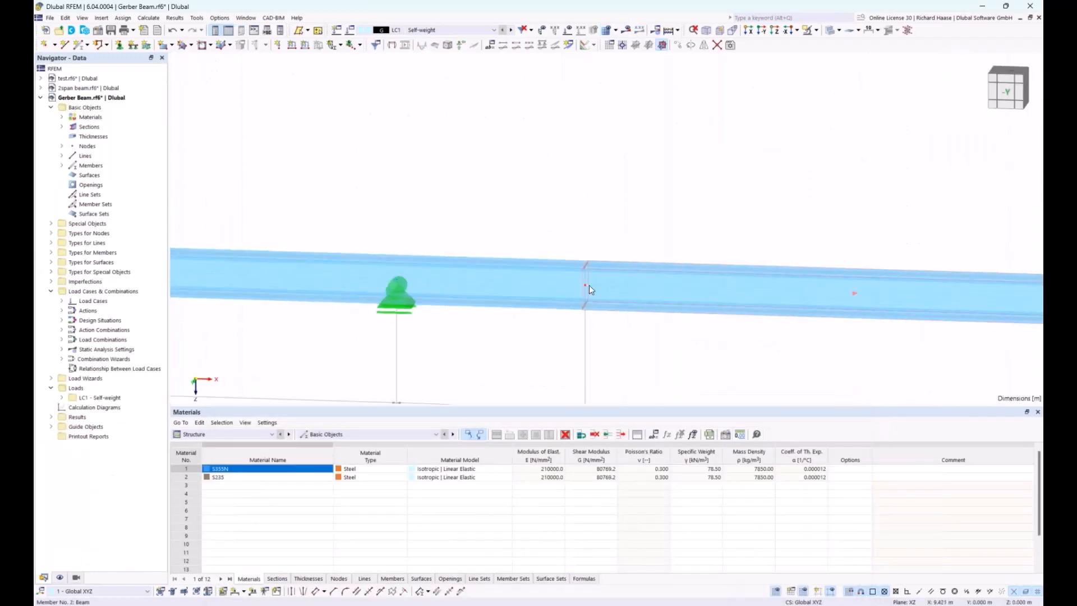
pyautogui.rightClick(588, 285)
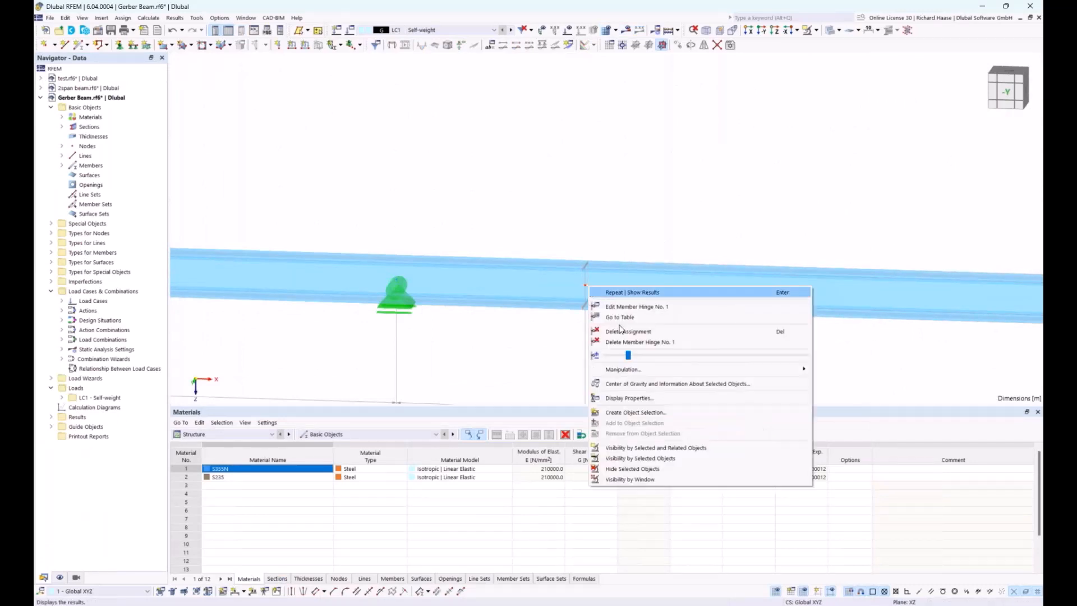
pyautogui.moveTo(629, 355); pyautogui.dragTo(806, 359)
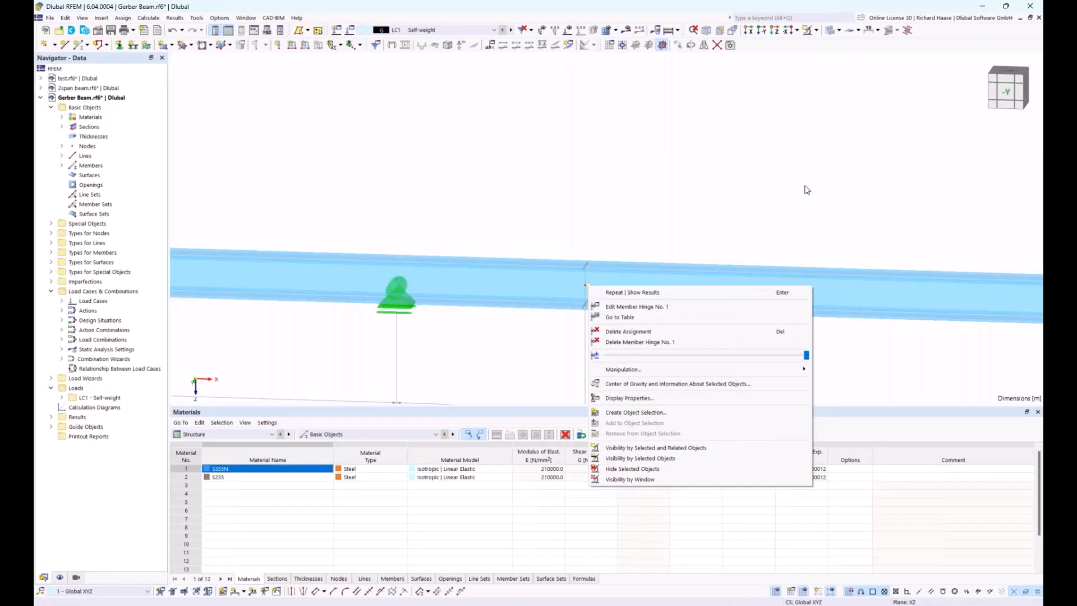
pyautogui.click(794, 202)
pyautogui.scroll(-5, 808, 197)
pyautogui.scroll(-1, 698, 167)
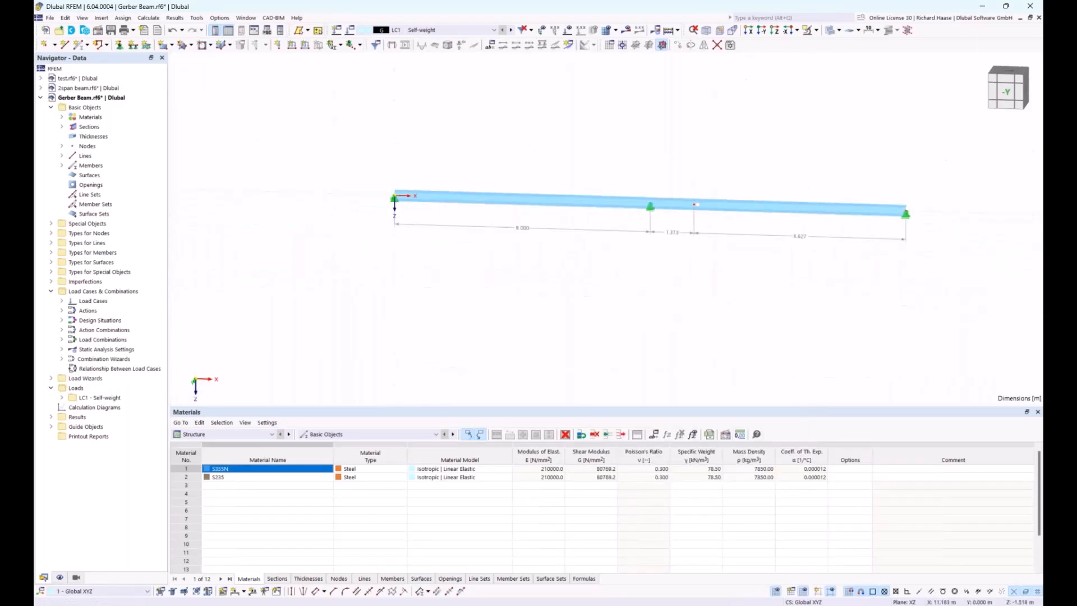
# Step: Recalculate and show the LC1 results in the -Y view, and move the dimension line farther below the beam
pyautogui.moveTo(748, 154); pyautogui.dragTo(743, 175, button='middle')
pyautogui.click(1004, 94)
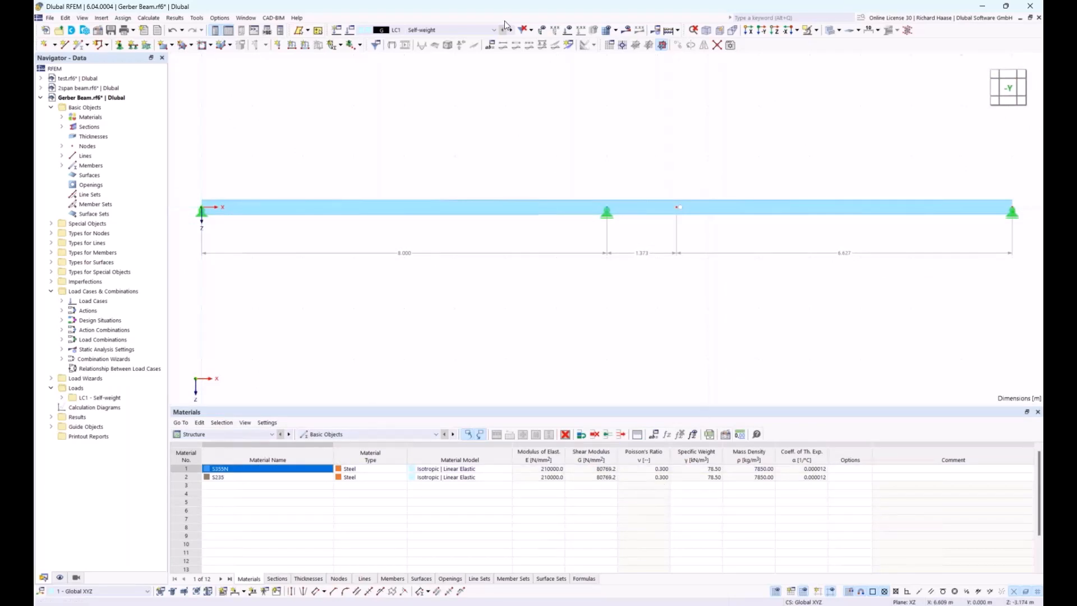
pyautogui.click(627, 29)
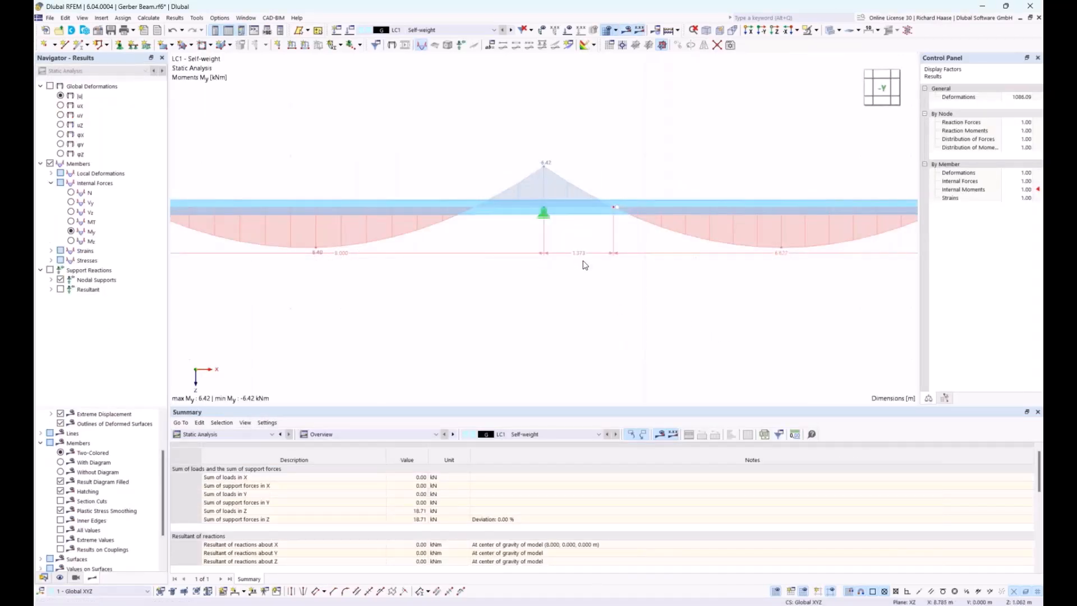
pyautogui.moveTo(616, 256); pyautogui.dragTo(618, 317)
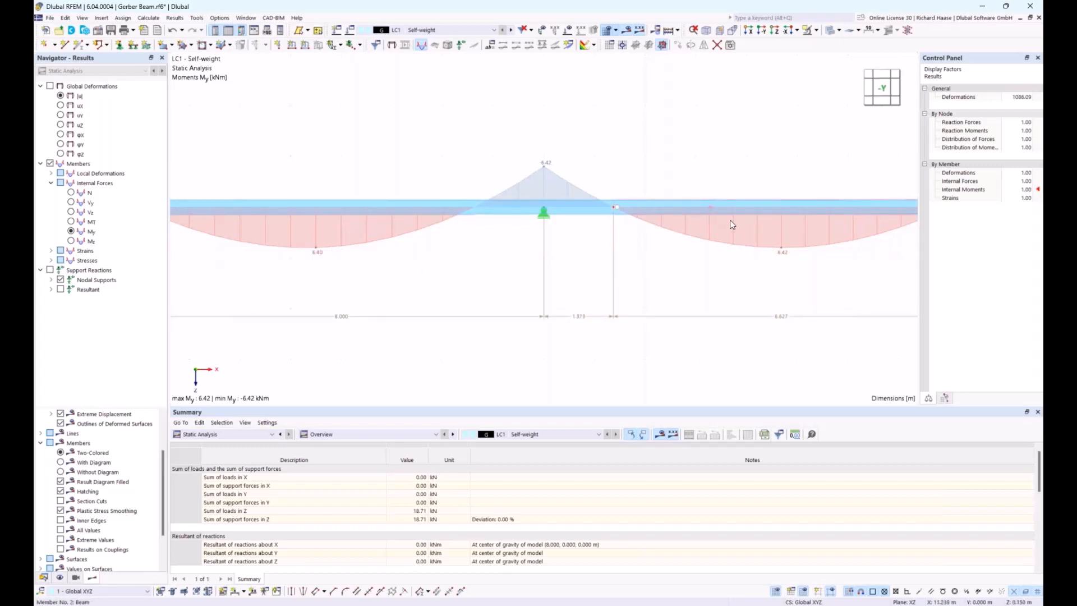
pyautogui.scroll(-3, 784, 266)
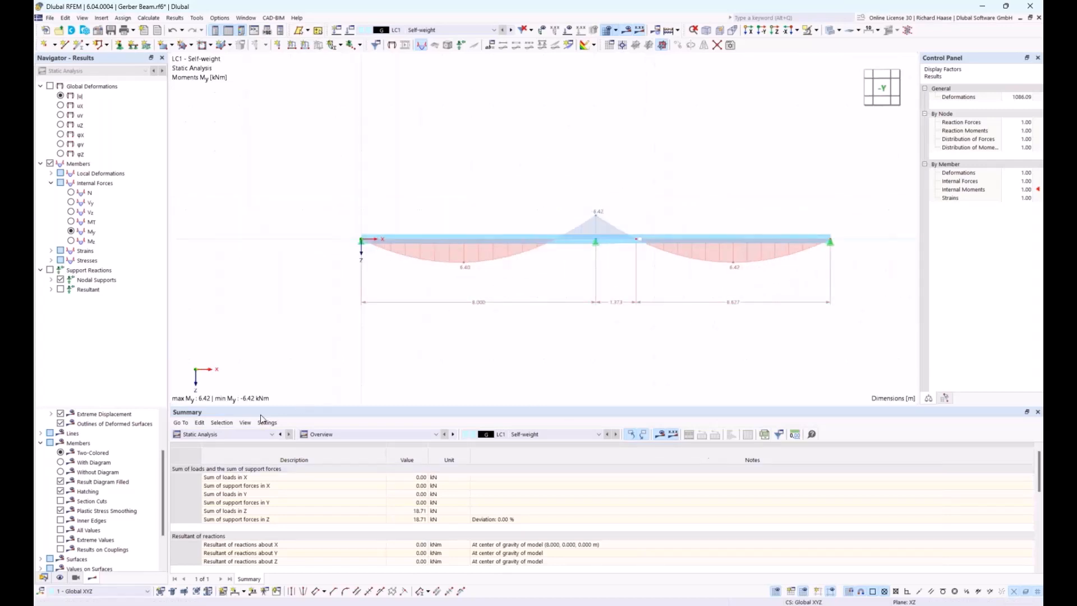
# Step: Set the global parameter length to 5 m and apply it to the model
pyautogui.click(324, 436)
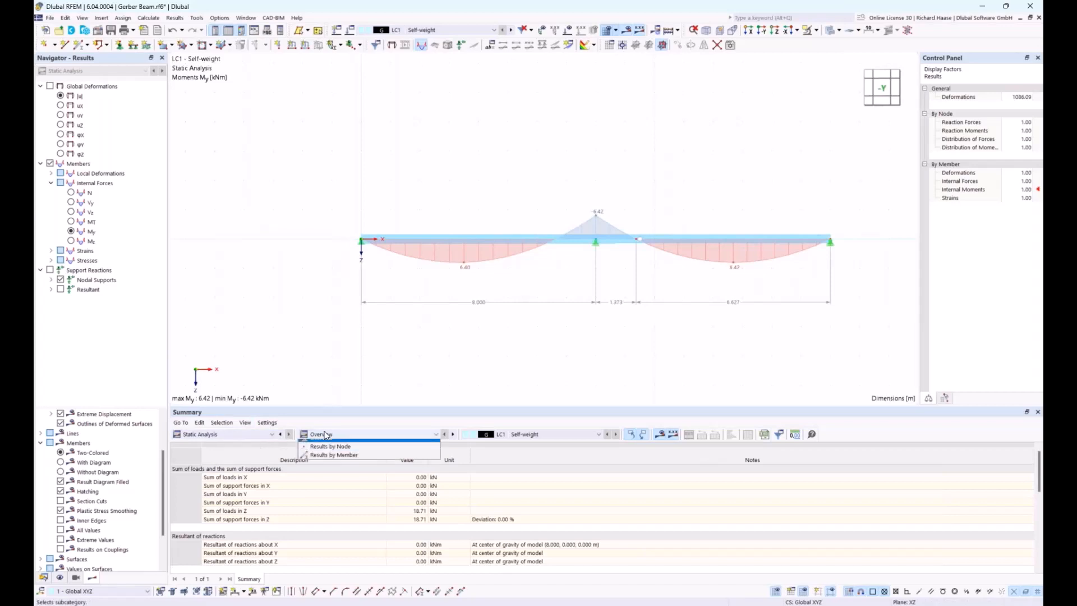
pyautogui.click(234, 438)
pyautogui.click(223, 447)
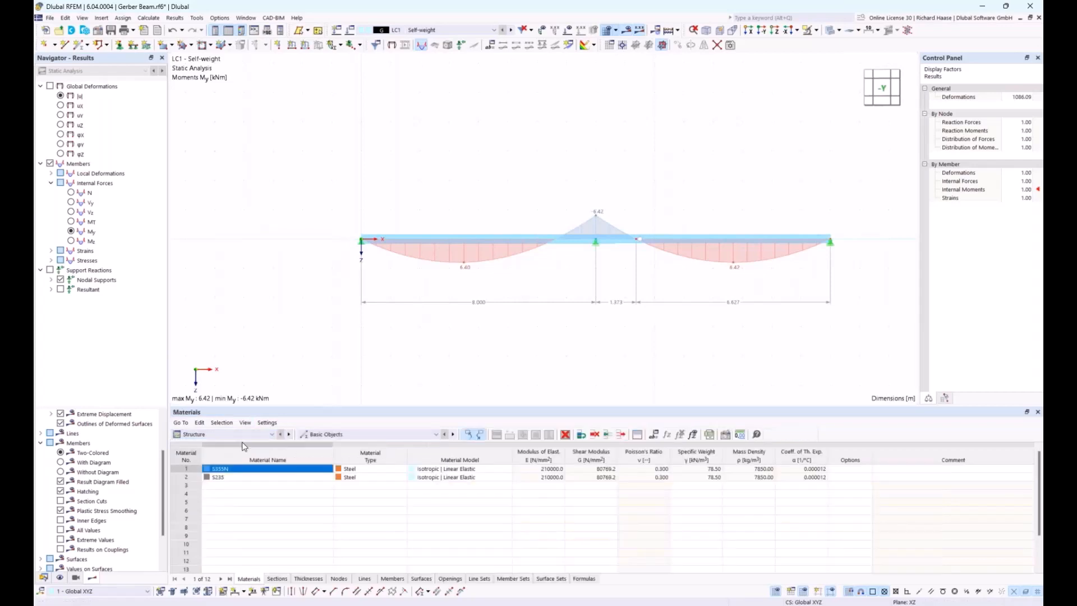
pyautogui.click(655, 434)
pyautogui.click(532, 186)
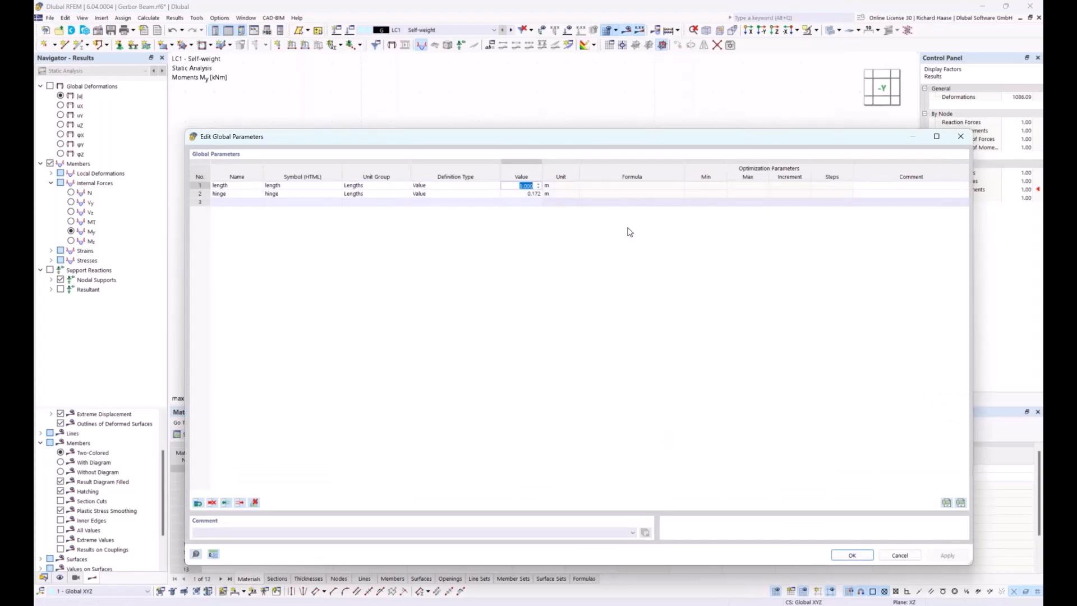
pyautogui.write('5')
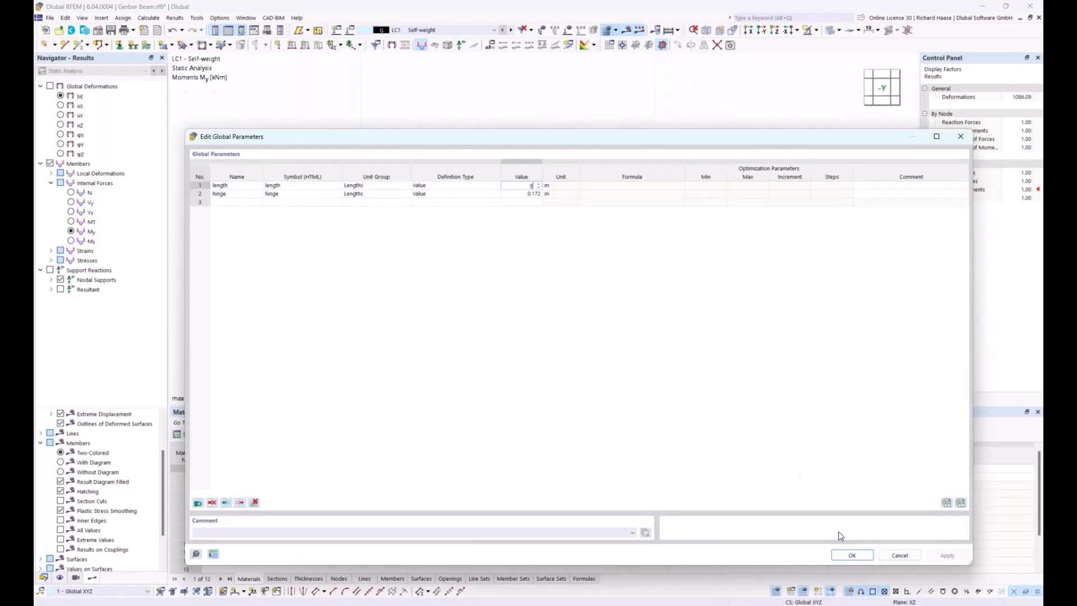
pyautogui.click(848, 556)
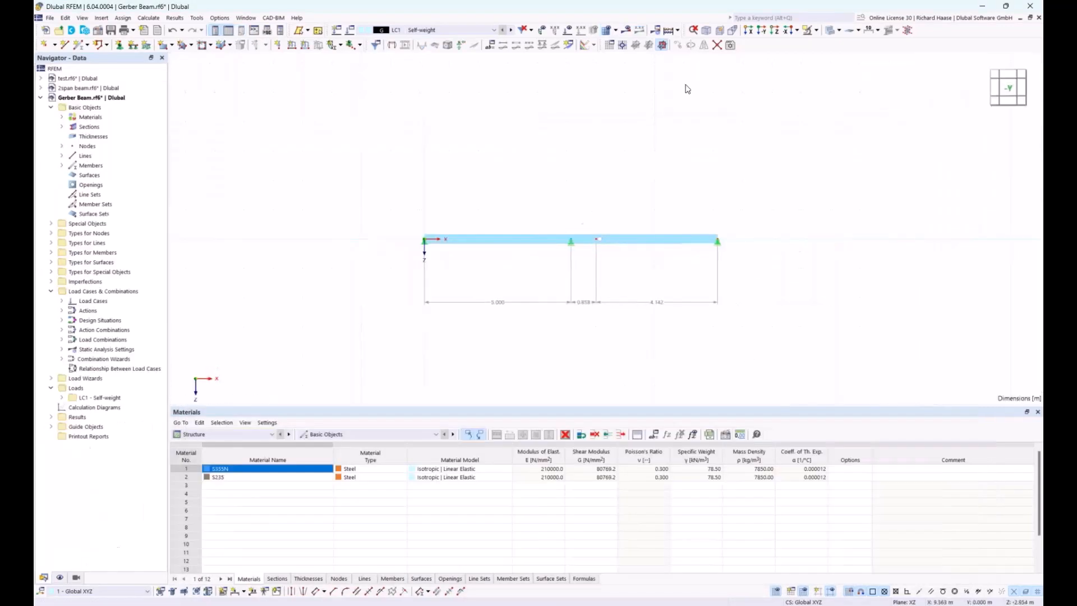
# Step: Recalculate and show the LC1 moments for the shortened beam, and return the table to the Structure data
pyautogui.click(628, 31)
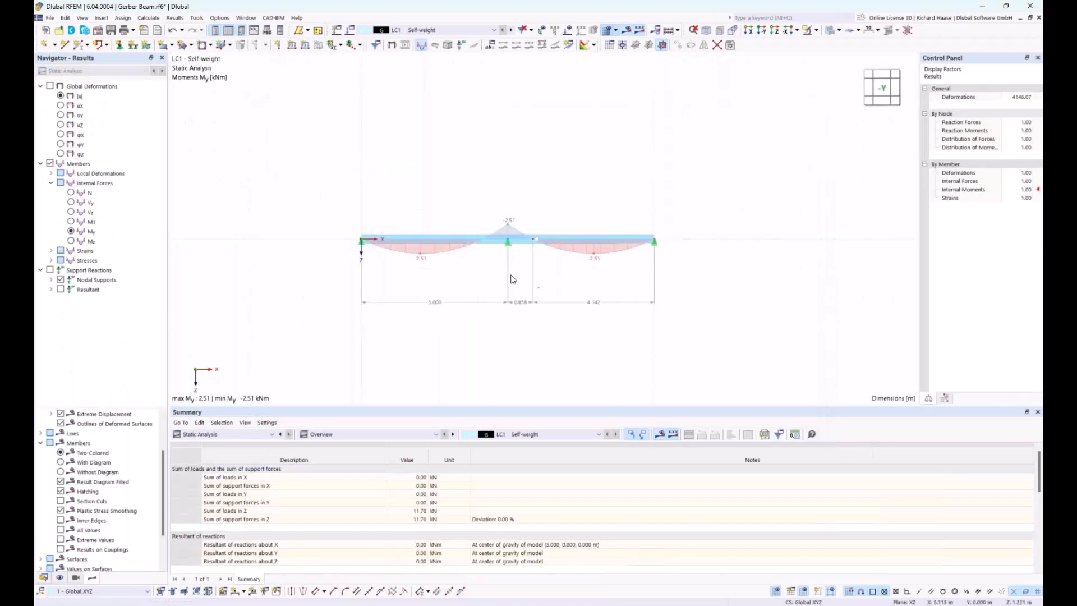
pyautogui.scroll(2, 512, 278)
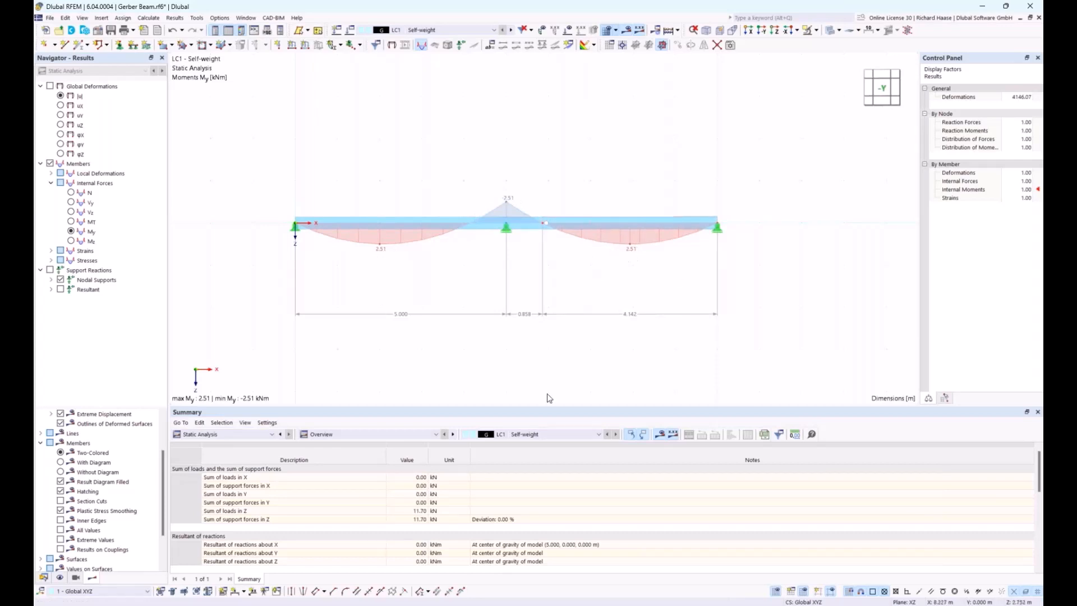
pyautogui.click(219, 436)
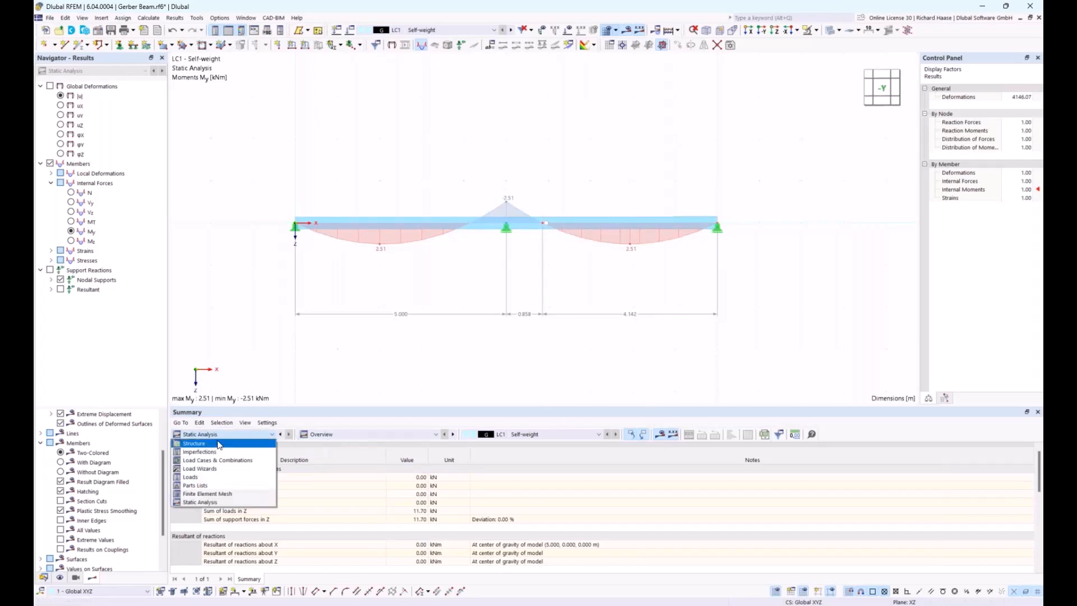
pyautogui.click(197, 443)
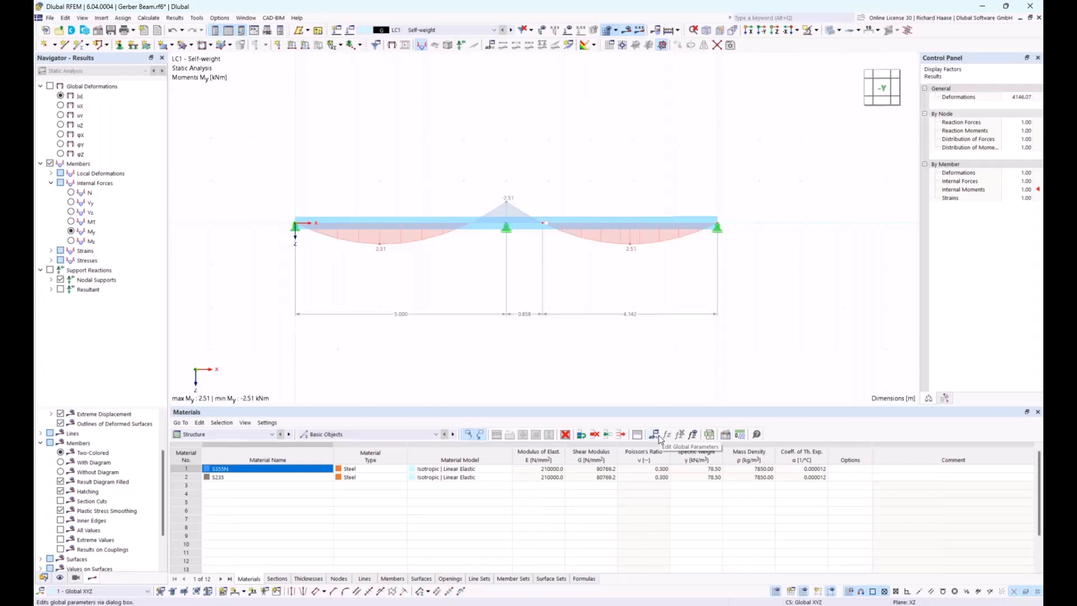
# Step: Switch to the training PDF in Adobe Acrobat Reader, review the two-hinged frame with tie rod task, and return to RFEM
pyautogui.click(443, 605)
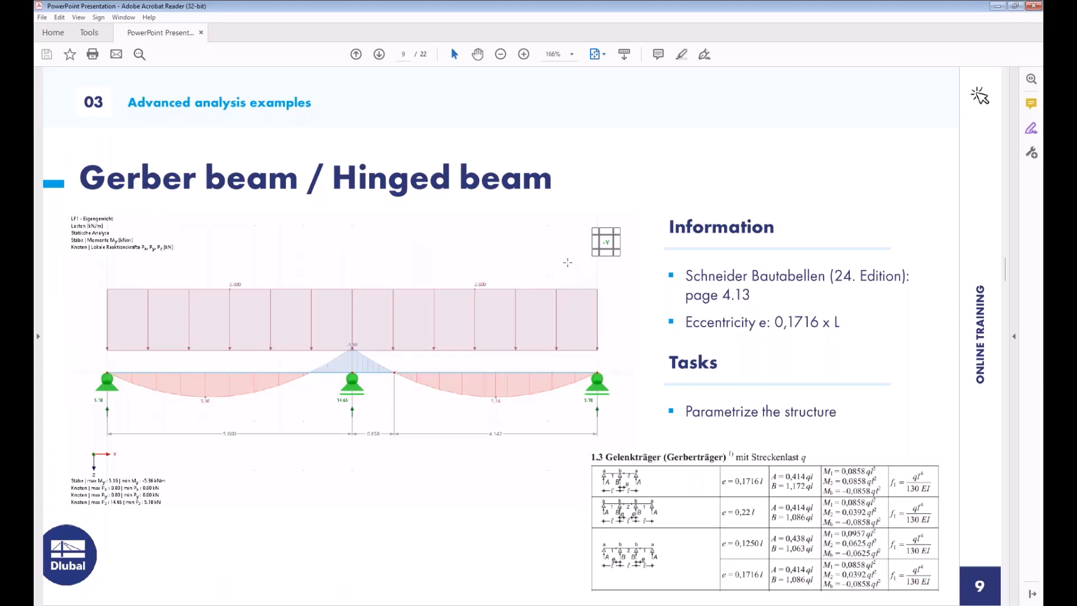
pyautogui.press('Right')
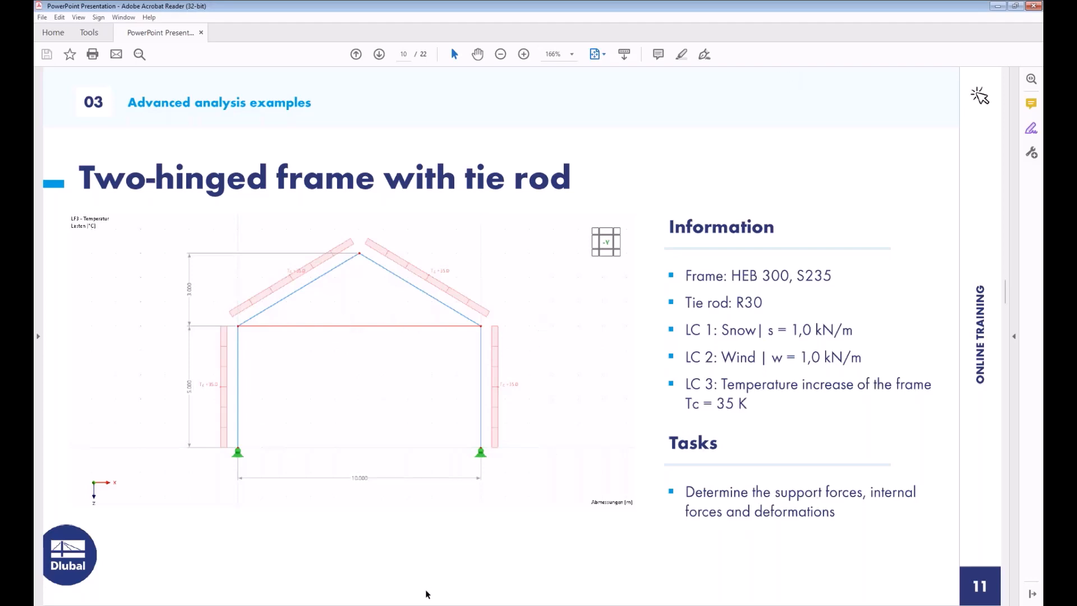
pyautogui.click(427, 605)
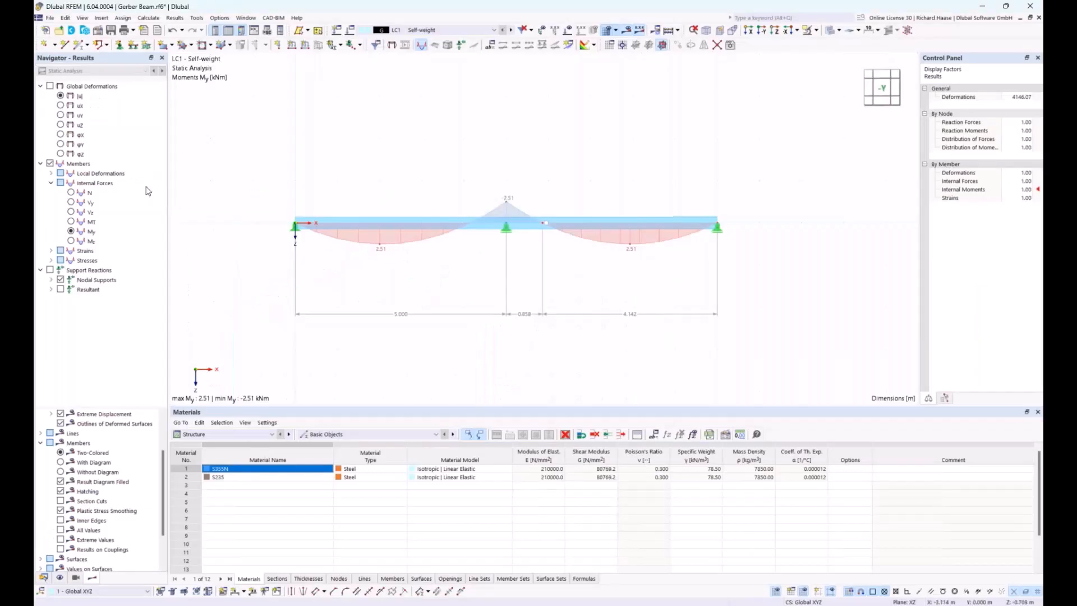
# Step: Create a new blank model named frame with the model type 2D | XZ | Plane Stress
pyautogui.click(45, 577)
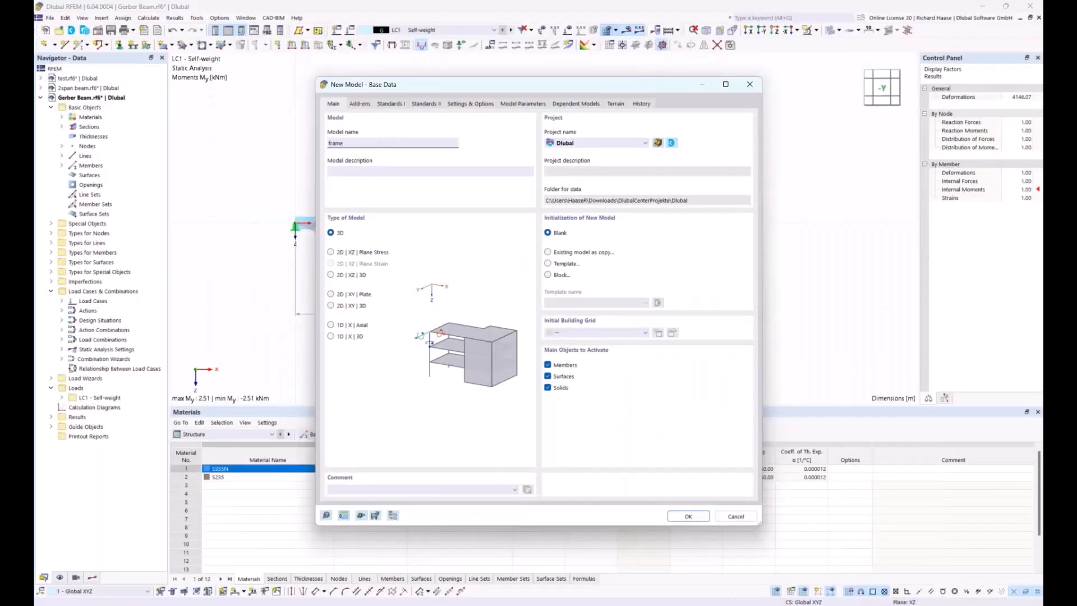
pyautogui.click(358, 253)
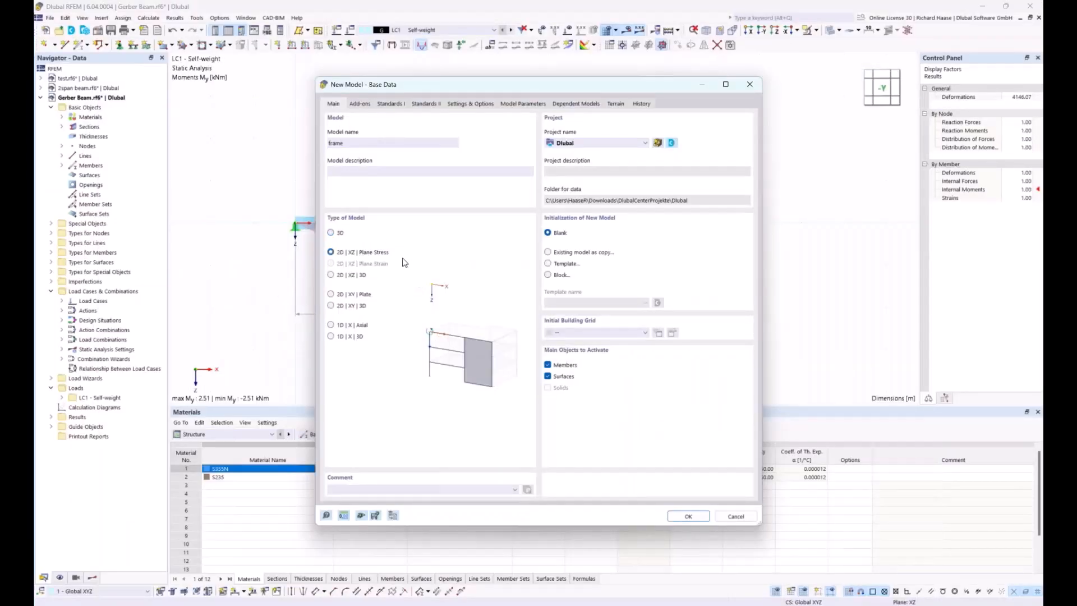
pyautogui.click(688, 517)
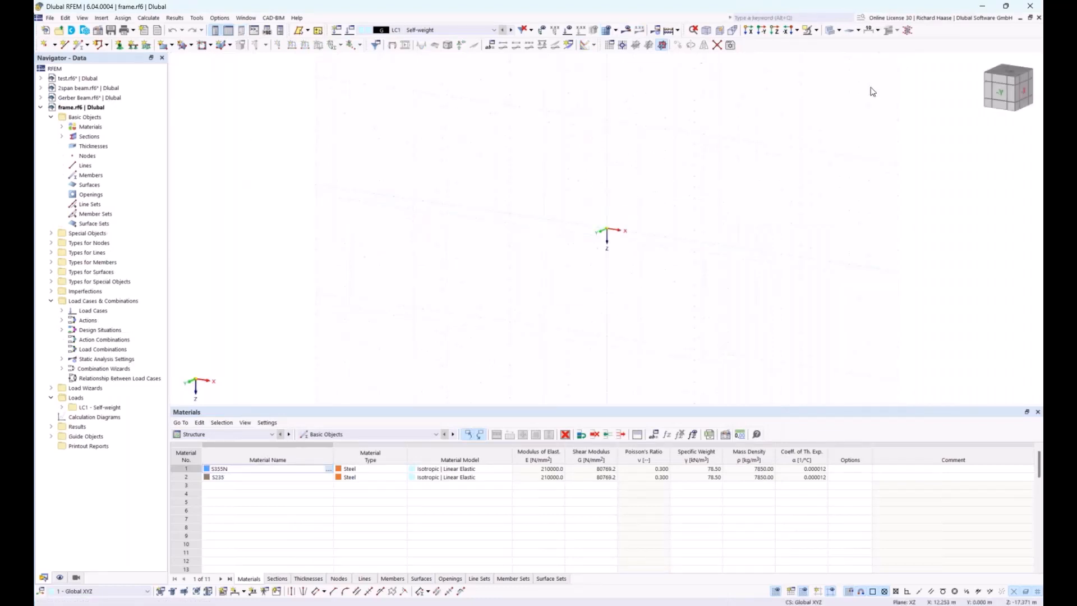
# Step: Draw the left column as a vertical Beam member from the origin up to a height of 5 m
pyautogui.click(1002, 98)
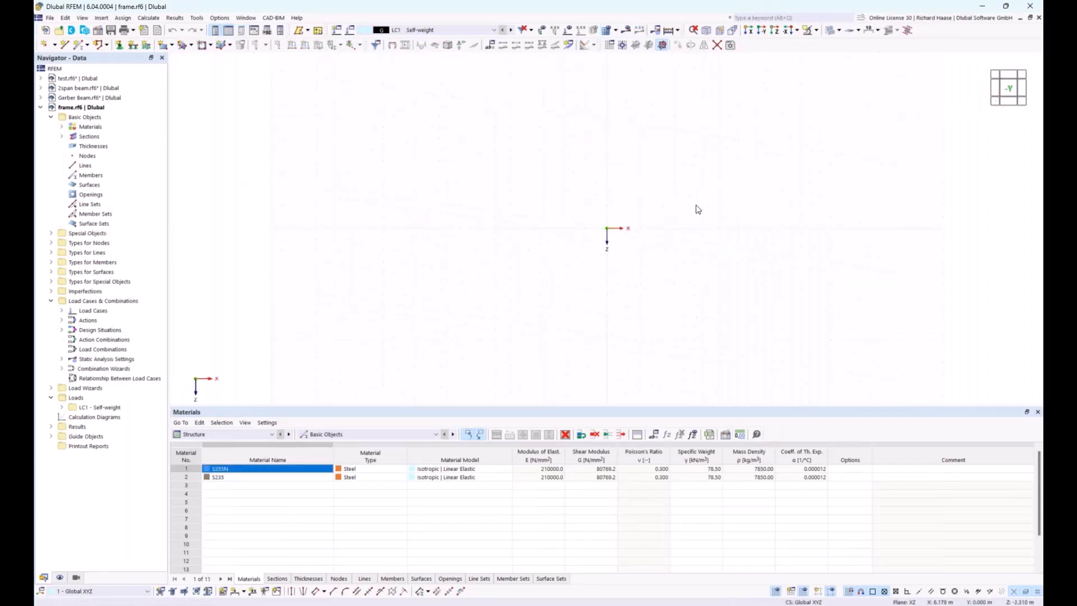
pyautogui.moveTo(674, 219); pyautogui.dragTo(617, 247, button='middle')
pyautogui.click(78, 46)
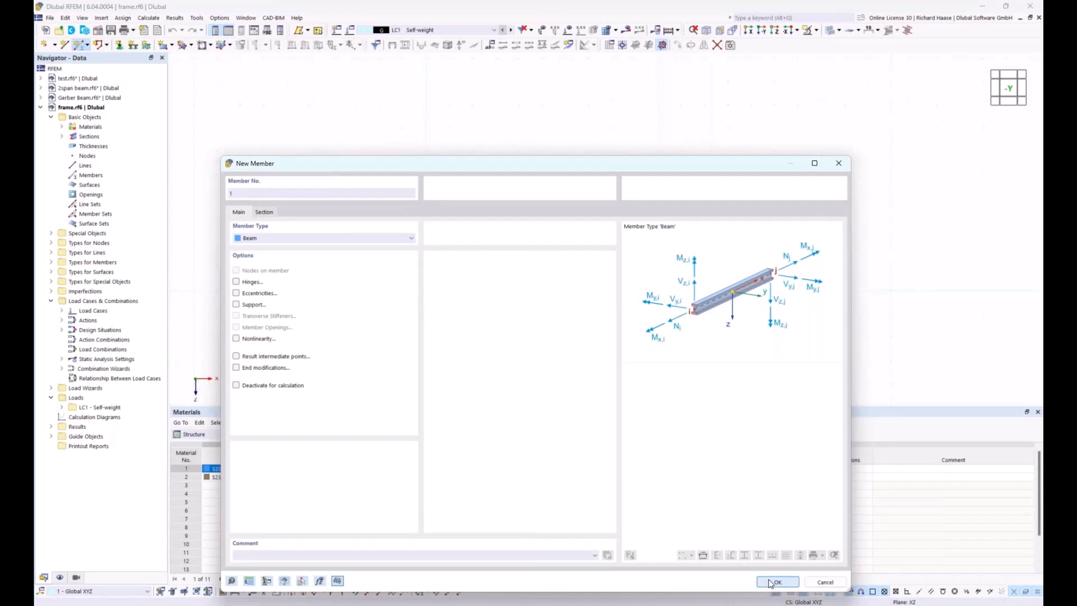
pyautogui.click(776, 582)
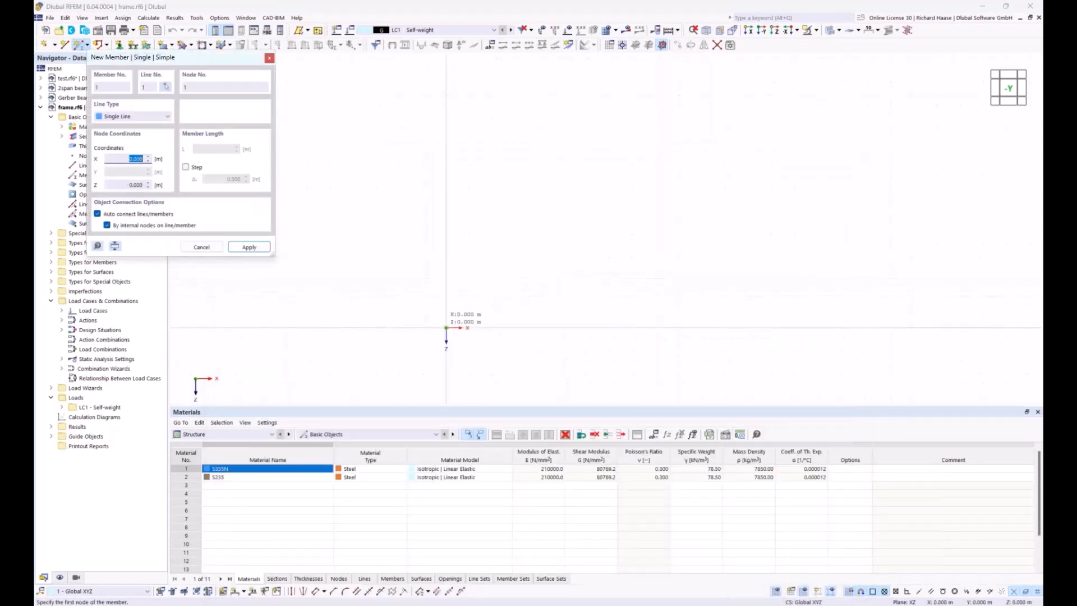
pyautogui.click(446, 327)
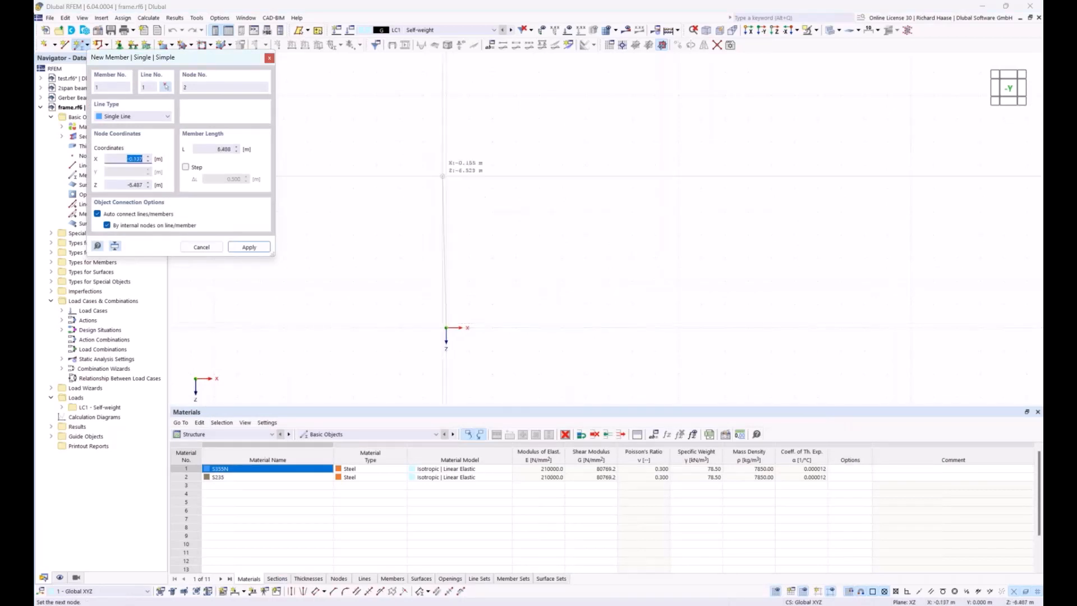
pyautogui.click(446, 212)
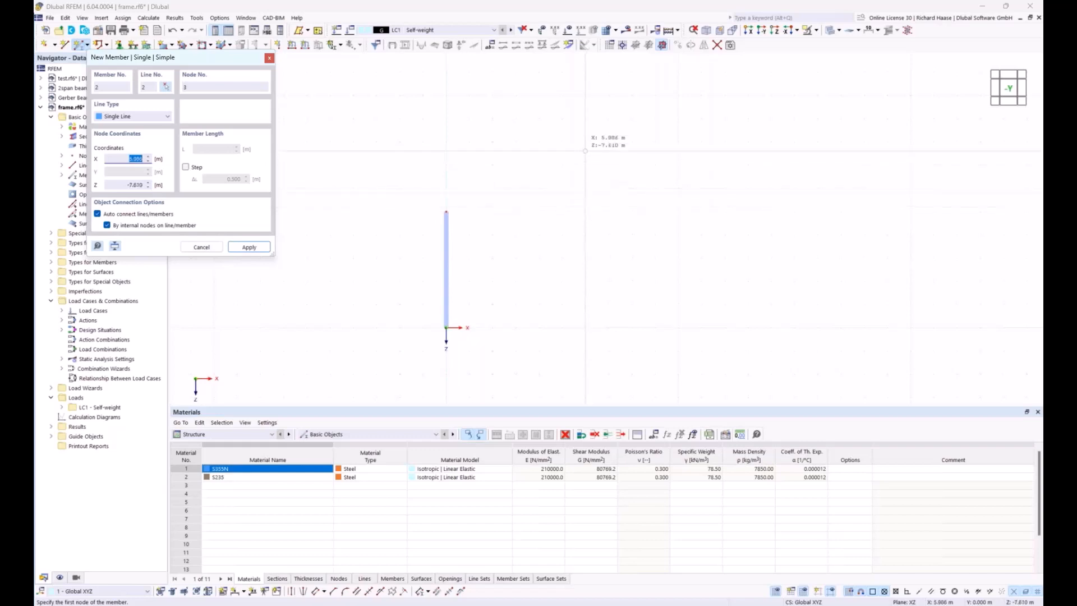
# Step: Draw the left rafter as a Beam member between the ridge point at X 6 m, Z -8 m and the column top
pyautogui.click(585, 142)
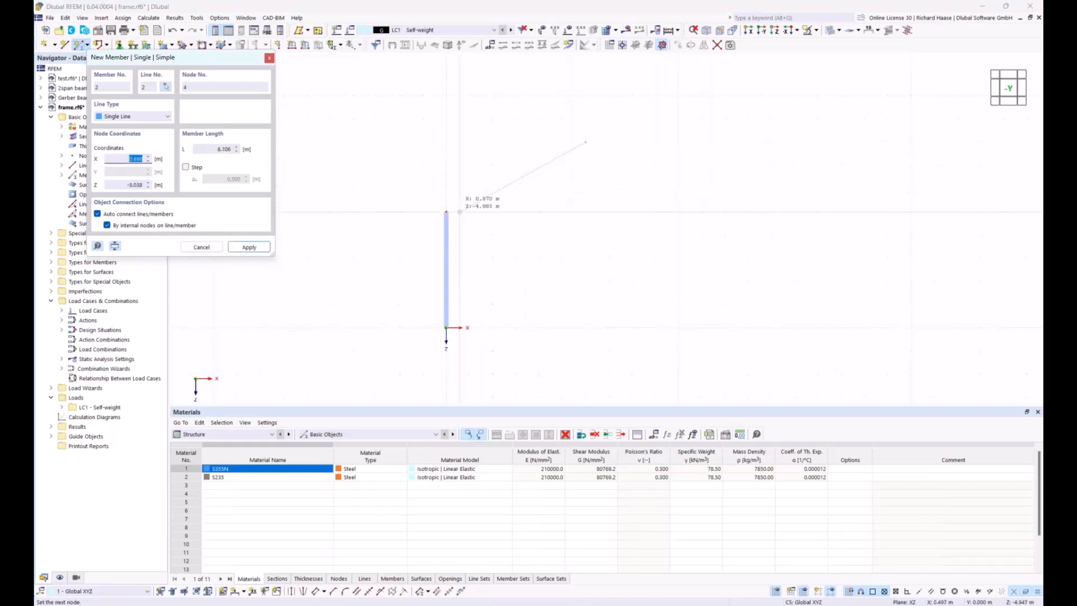
pyautogui.click(446, 212)
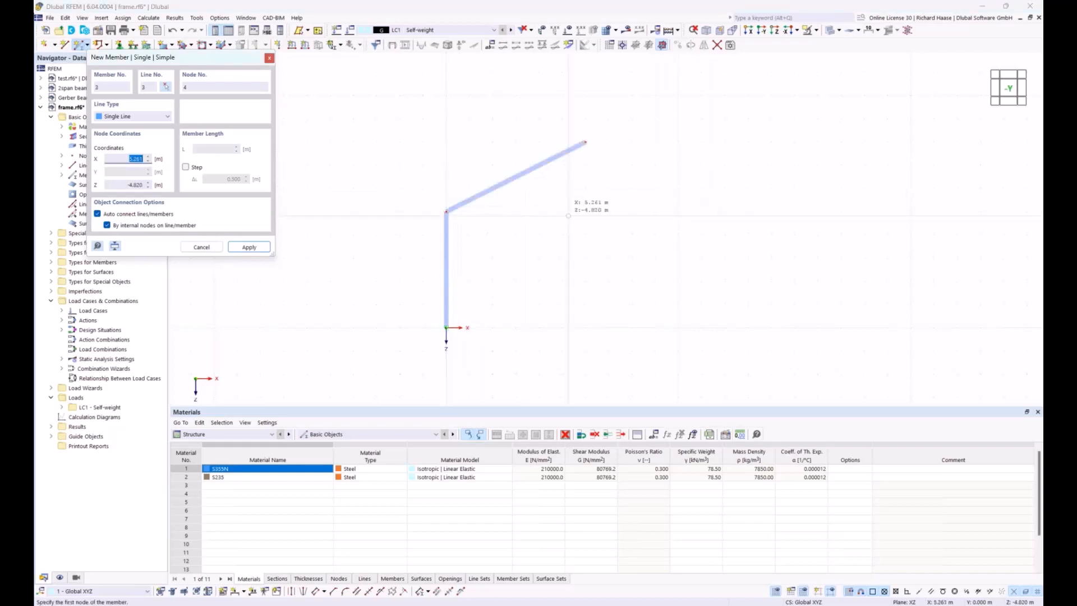
pyautogui.press('Escape')
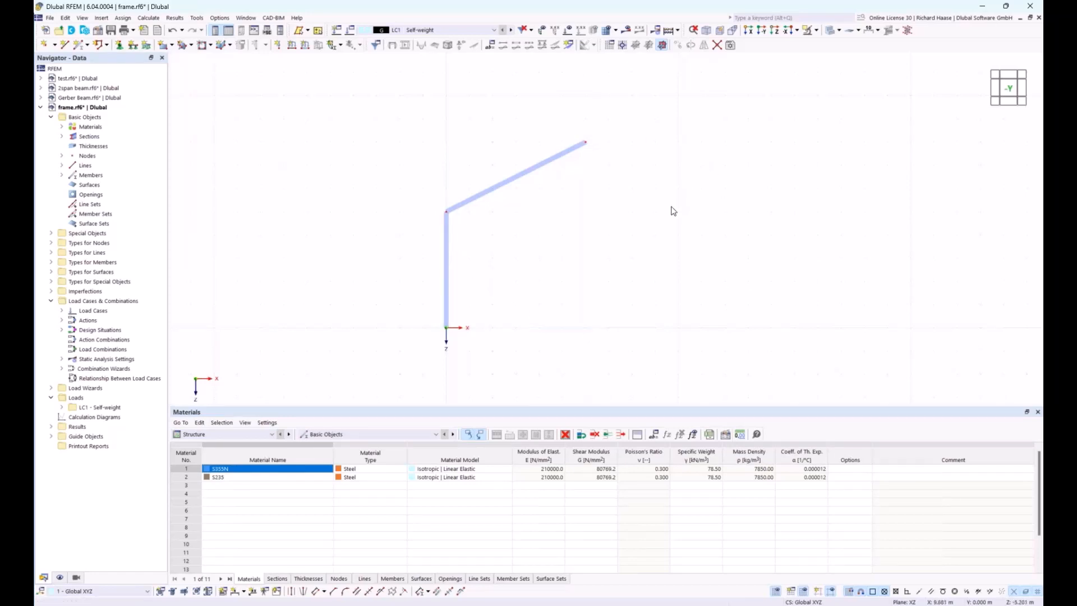
# Step: Mirror a copy of the left column and rafter about the YZ plane through the ridge node
pyautogui.keyDown('ctrl'); pyautogui.moveTo(695, 211); pyautogui.dragTo(642, 250, button='middle'); pyautogui.keyUp('ctrl')
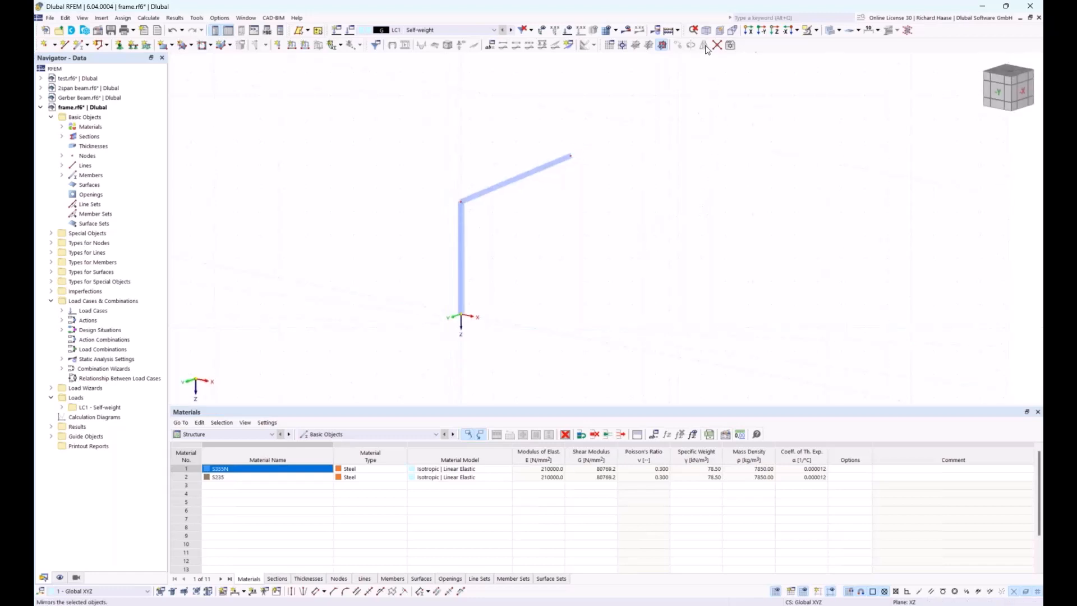
pyautogui.moveTo(616, 128); pyautogui.dragTo(378, 385)
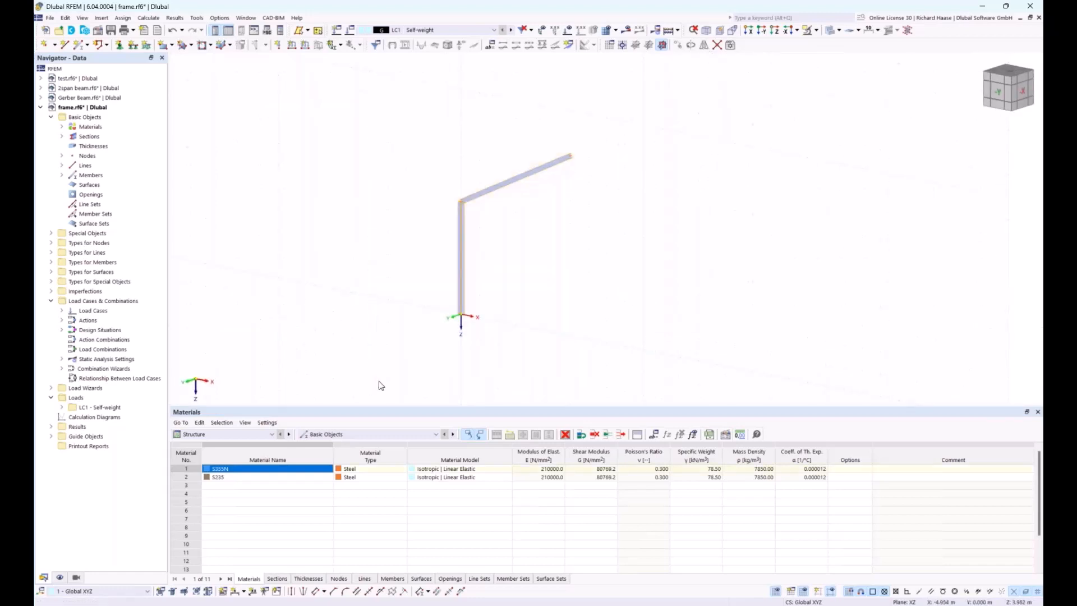
pyautogui.click(705, 48)
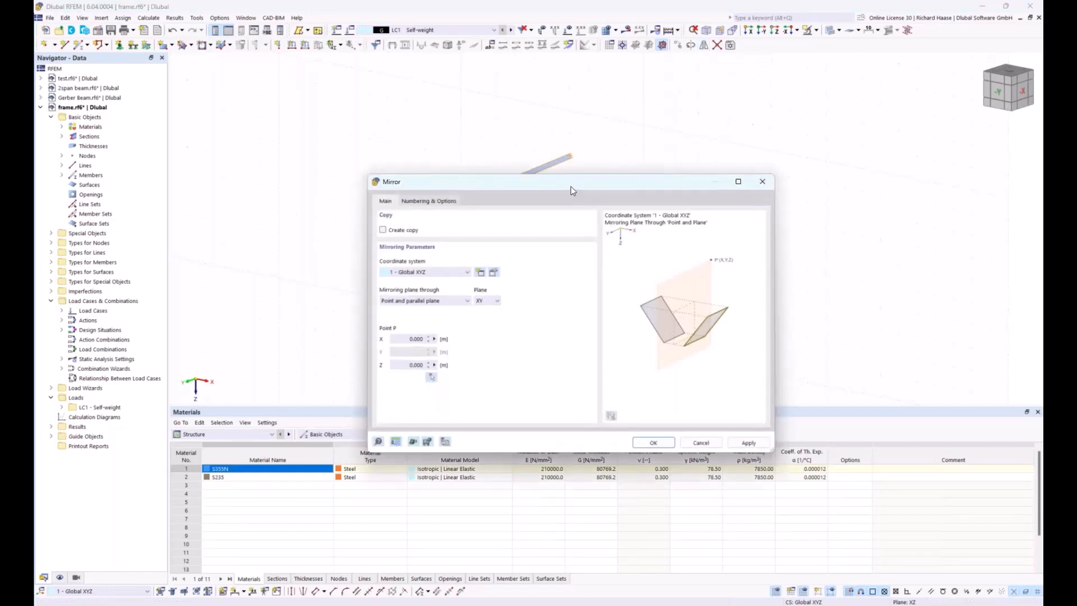
pyautogui.moveTo(571, 187); pyautogui.dragTo(794, 188)
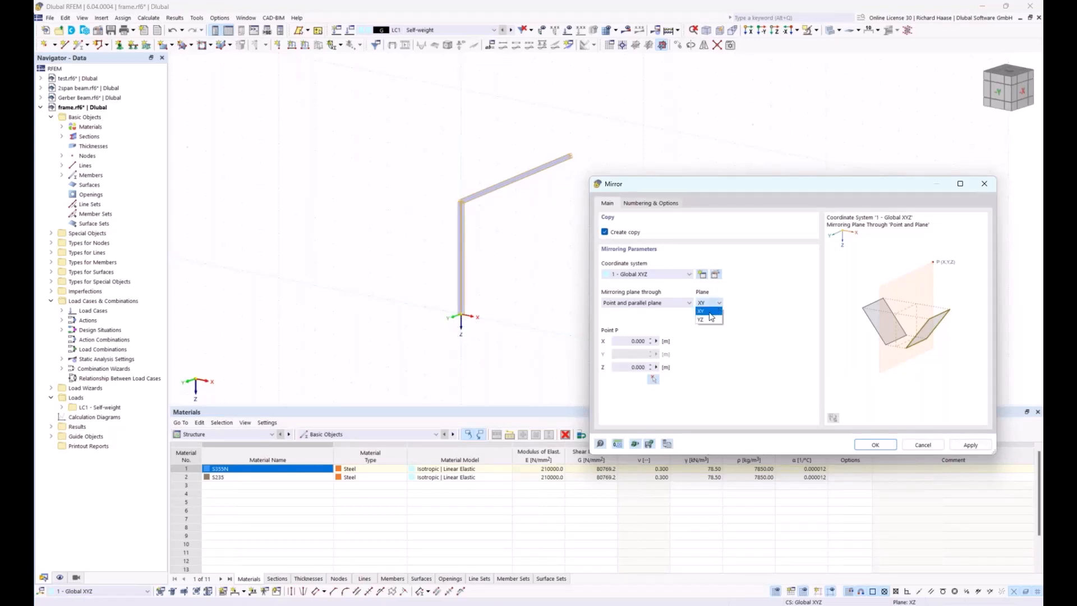
pyautogui.click(711, 311)
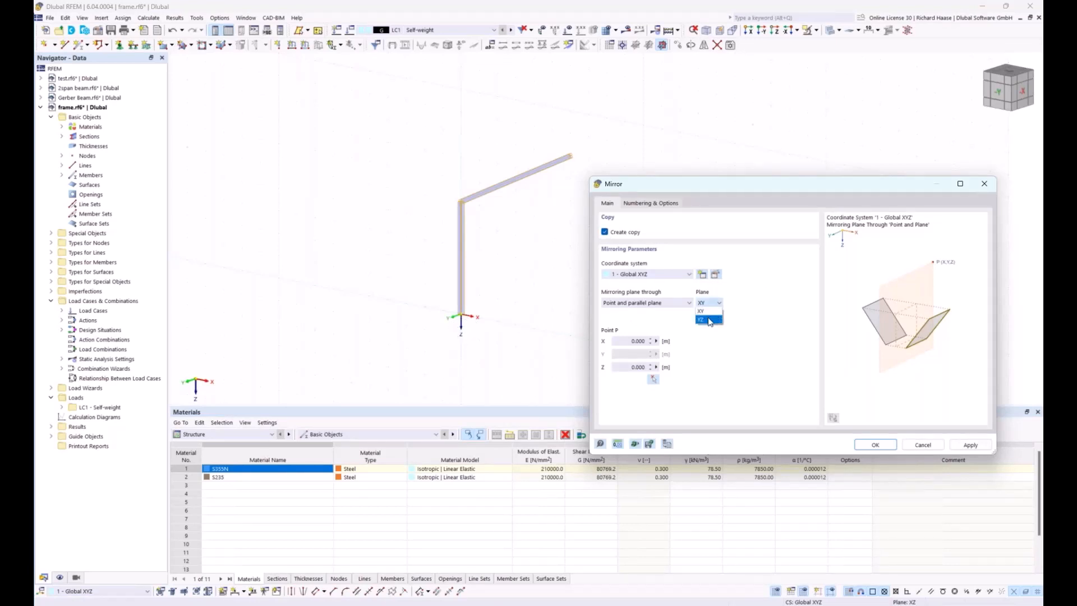
pyautogui.click(654, 379)
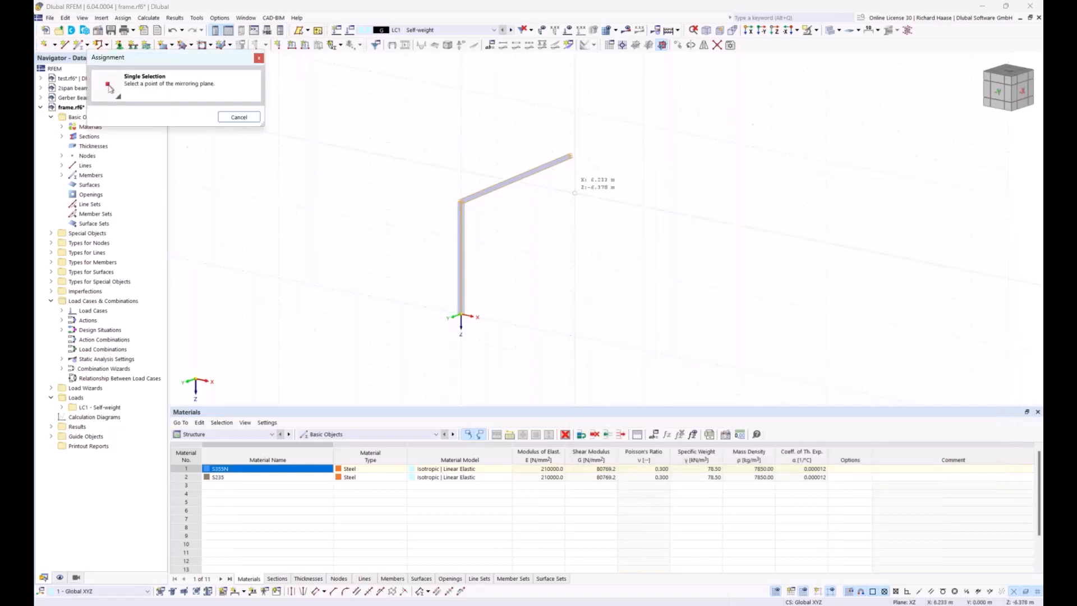
pyautogui.click(571, 156)
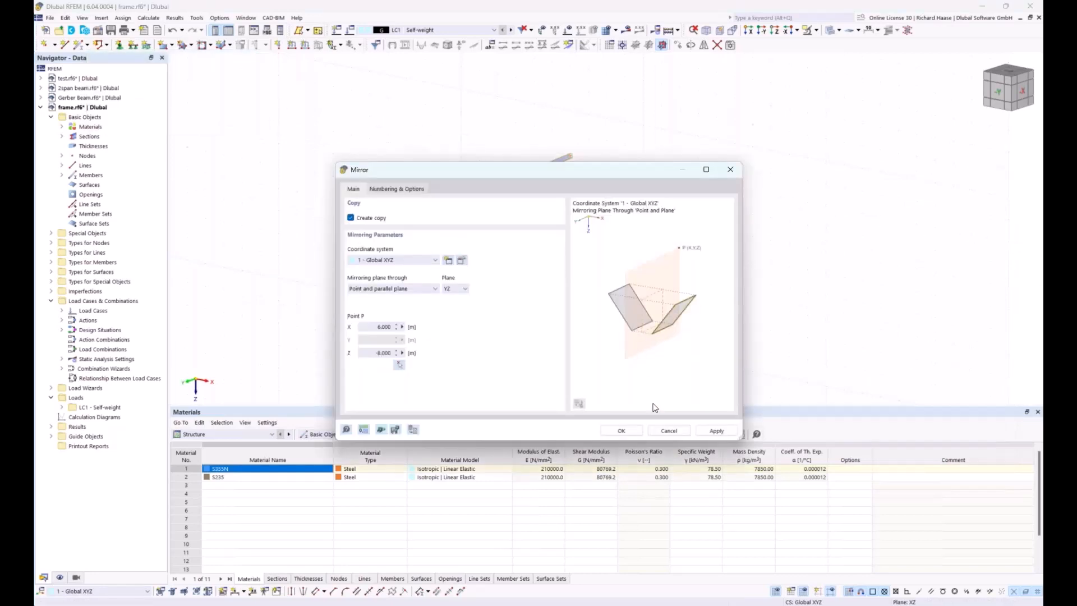
pyautogui.click(621, 430)
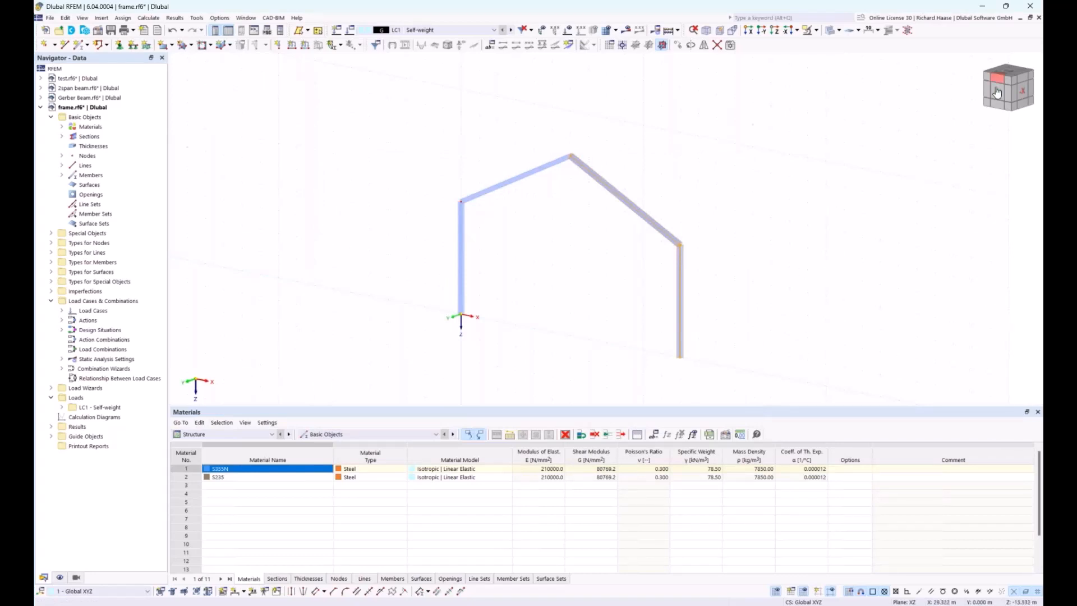
pyautogui.click(715, 204)
# Step: Assign Hinged nodal supports to the base nodes of both columns
pyautogui.keyDown('ctrl'); pyautogui.moveTo(716, 203); pyautogui.dragTo(781, 198, button='middle'); pyautogui.keyUp('ctrl')
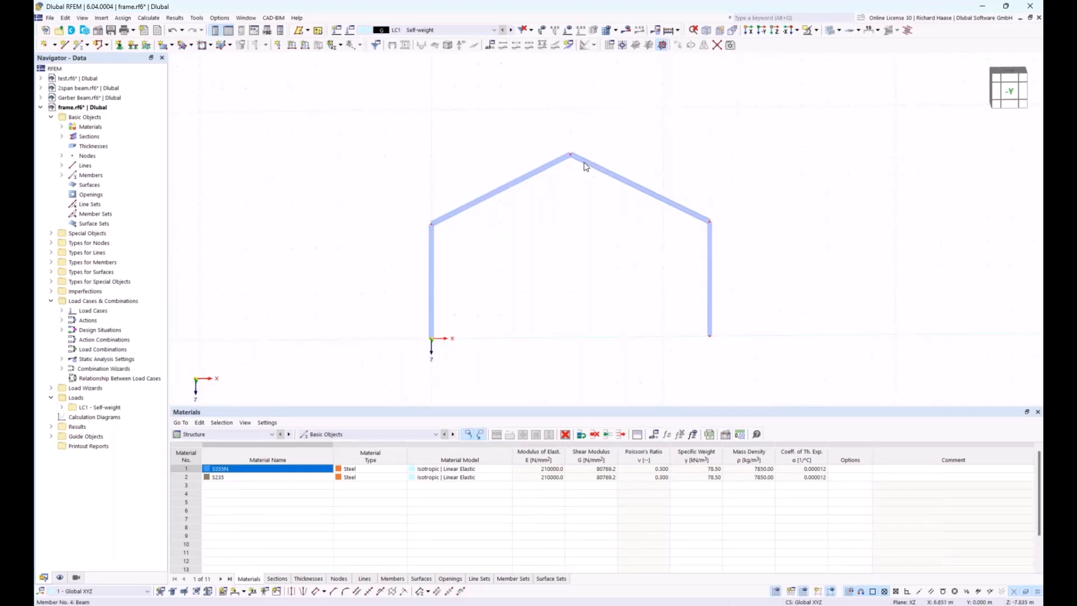
pyautogui.click(1009, 92)
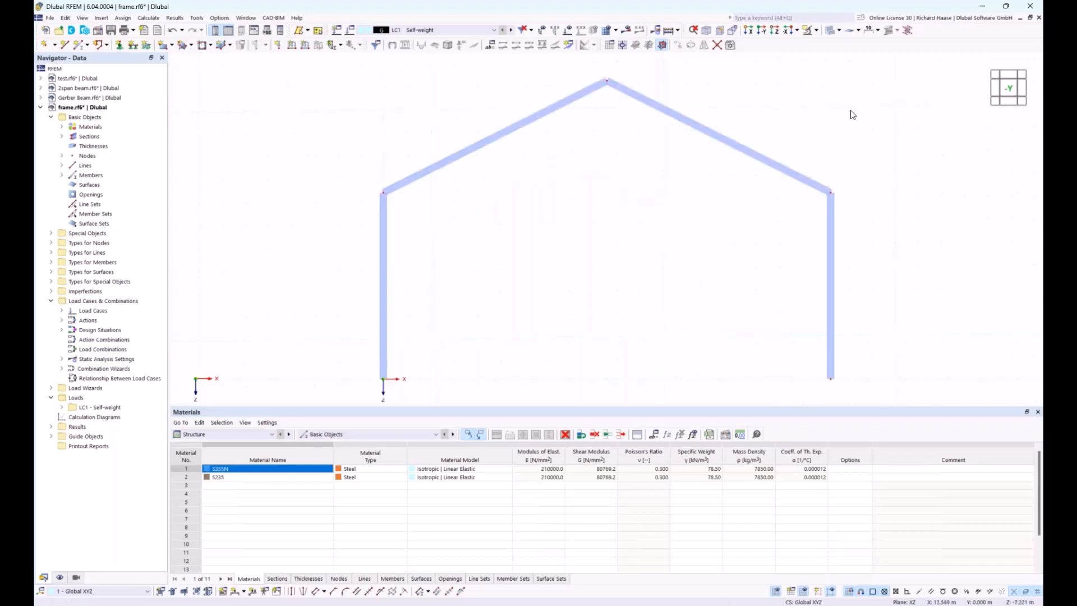
pyautogui.scroll(-2, 853, 115)
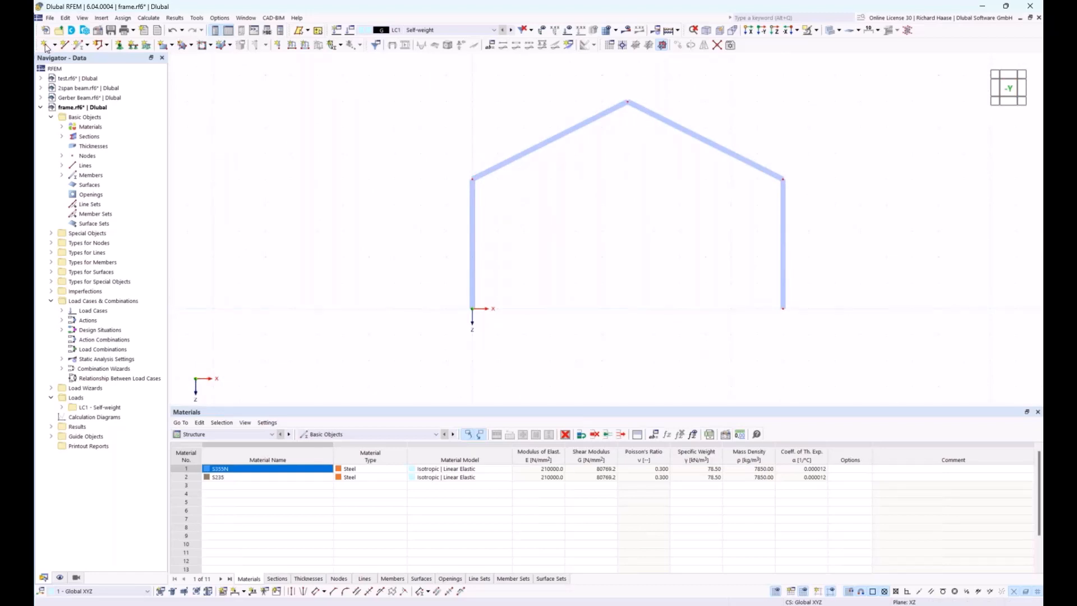
pyautogui.click(119, 46)
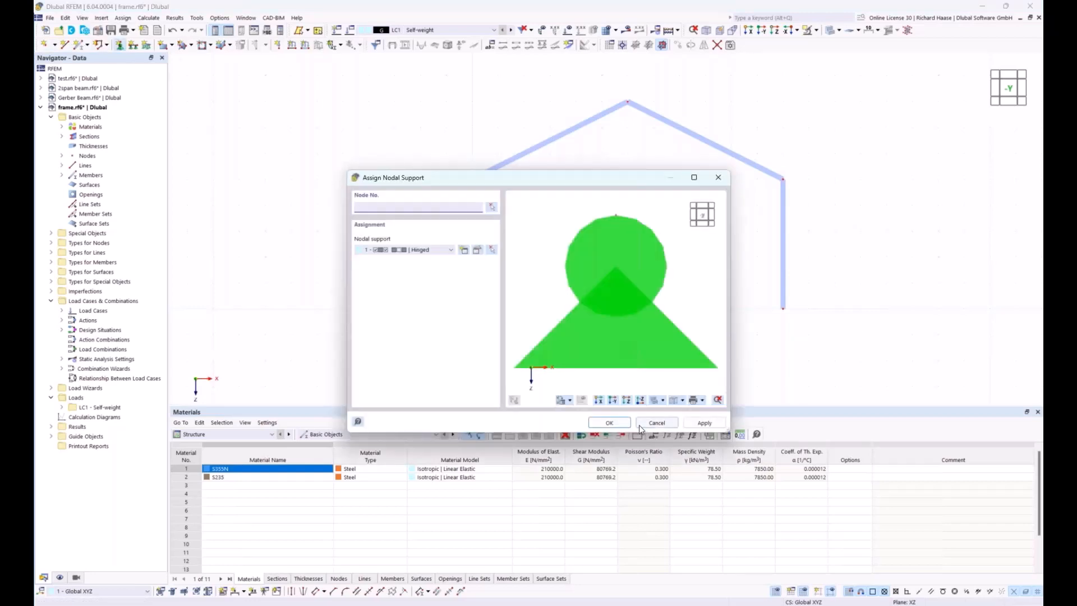
pyautogui.click(491, 207)
pyautogui.click(473, 308)
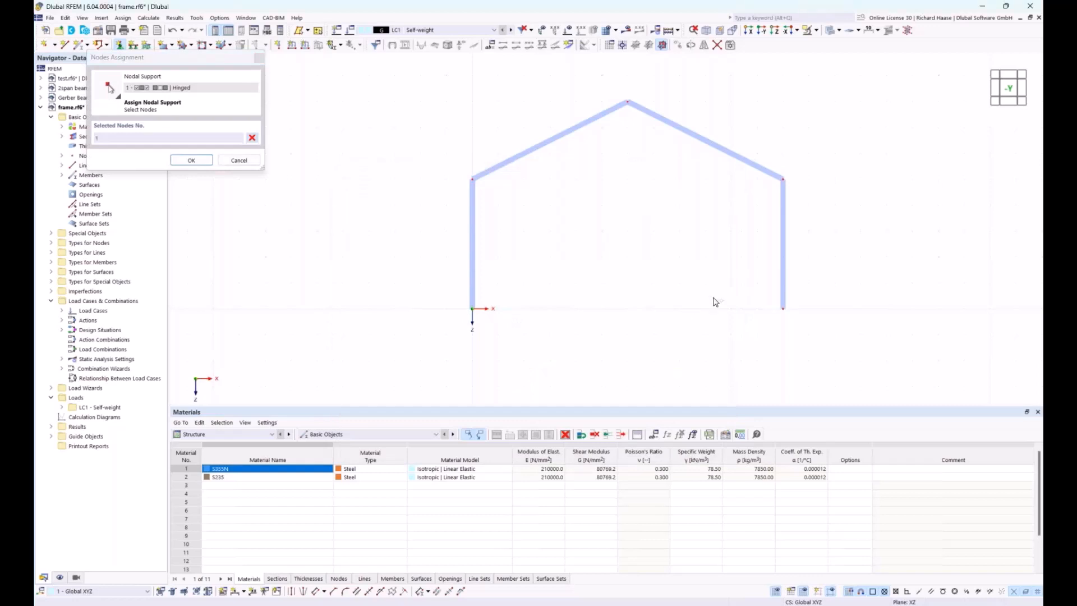
pyautogui.moveTo(762, 286); pyautogui.dragTo(888, 340)
pyautogui.click(191, 161)
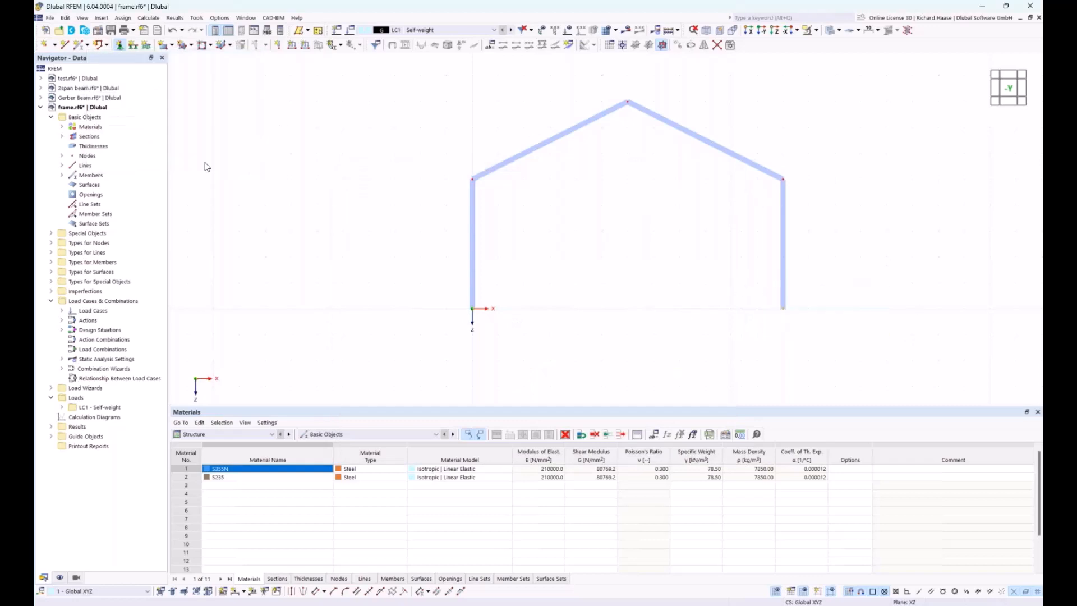
pyautogui.click(606, 423)
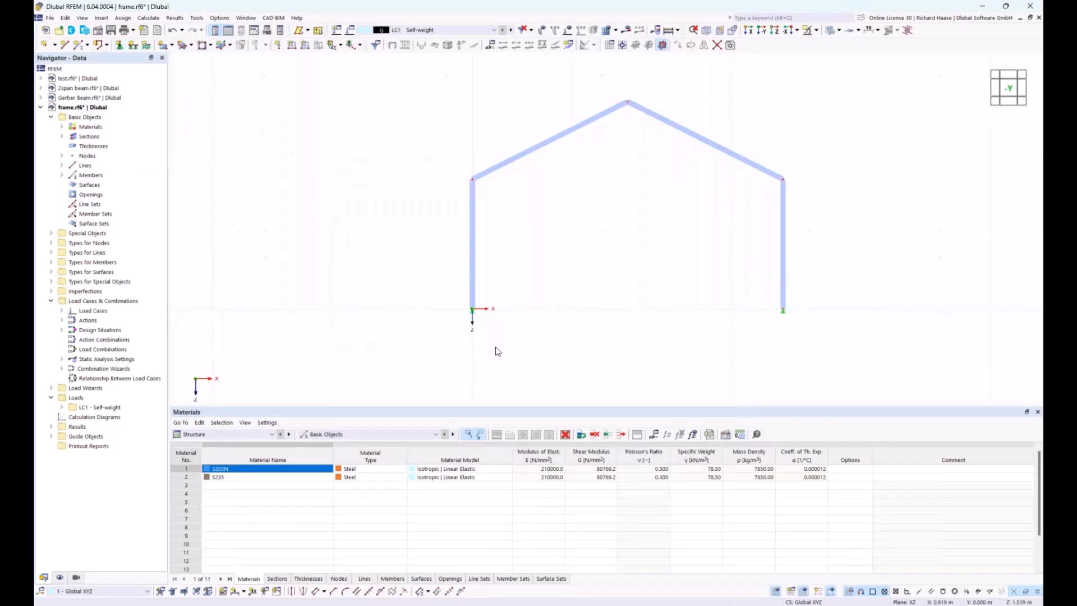
# Step: Enlarge the display size of the nodal support symbols
pyautogui.rightClick(473, 310)
pyautogui.moveTo(513, 404); pyautogui.dragTo(619, 404)
pyautogui.click(690, 242)
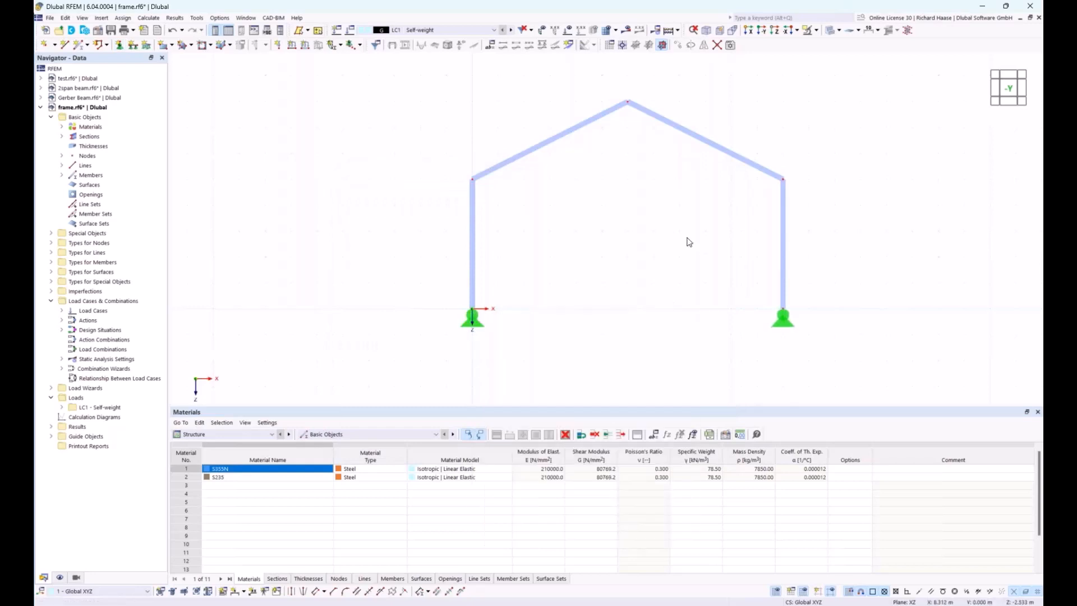
# Step: Draw a horizontal member of type Tension between the two eaves nodes as the tie rod
pyautogui.moveTo(690, 242); pyautogui.dragTo(663, 267, button='middle')
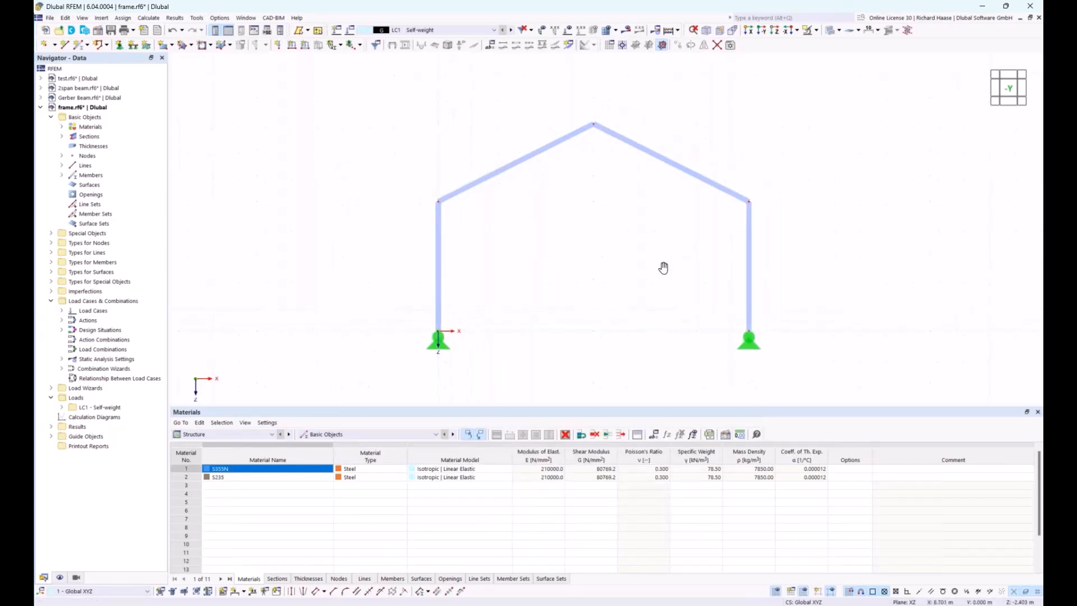
pyautogui.click(77, 46)
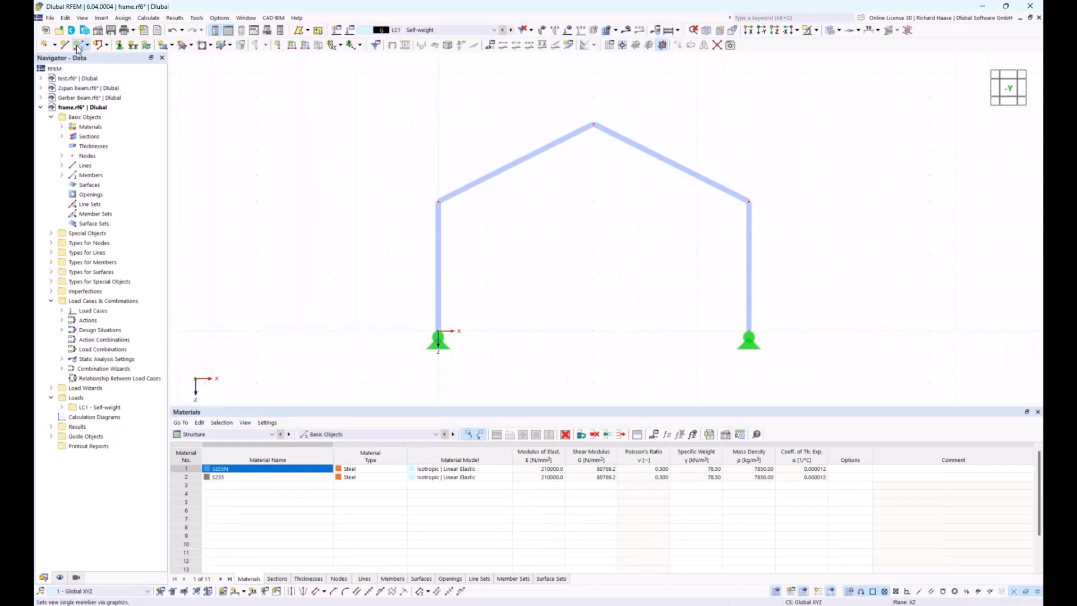
pyautogui.click(286, 241)
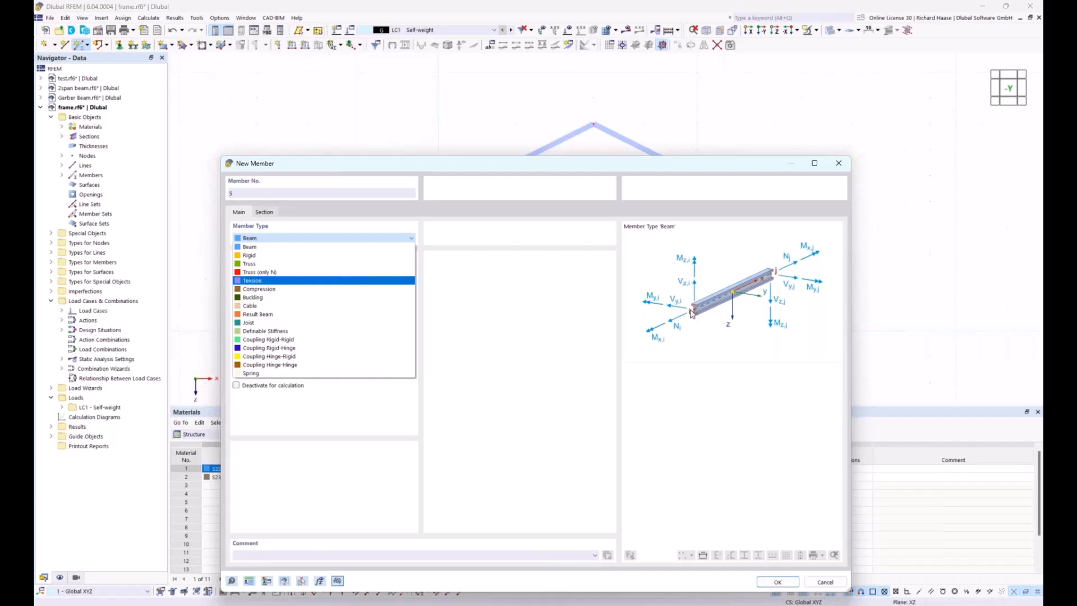
pyautogui.click(259, 282)
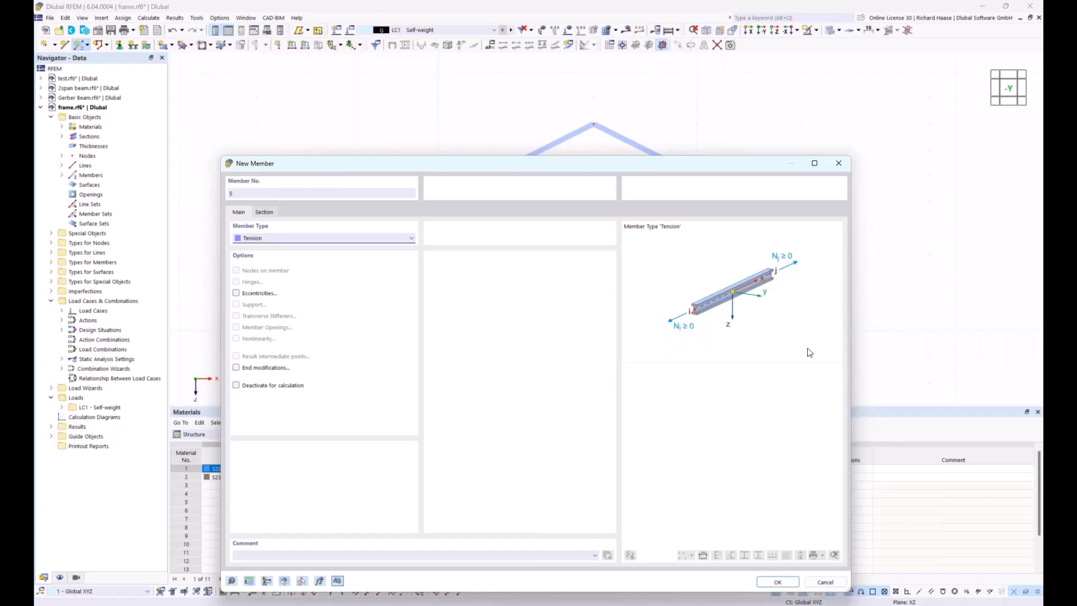
pyautogui.click(775, 582)
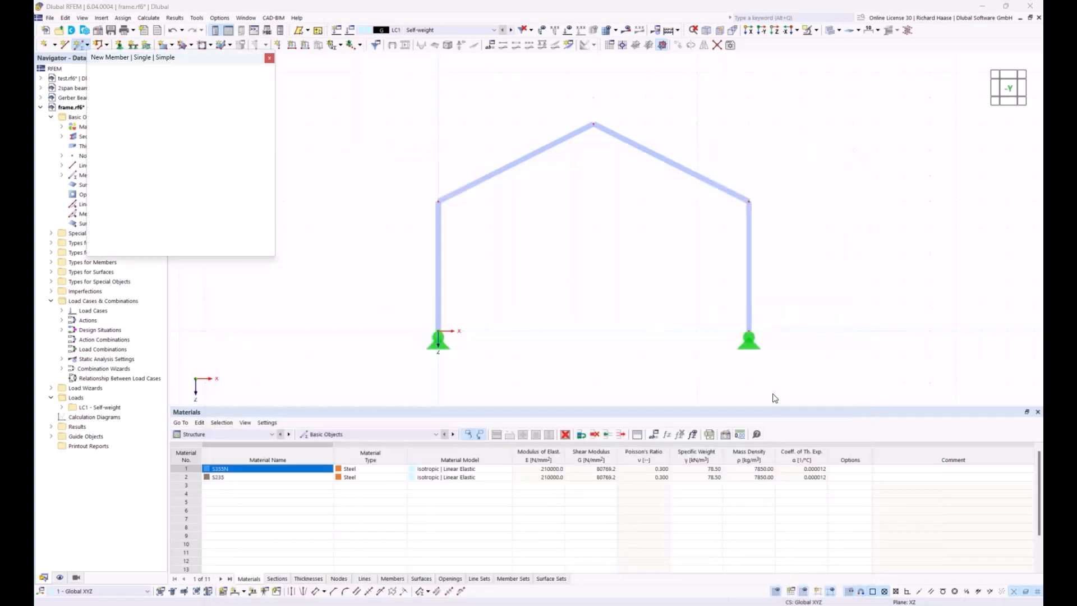
pyautogui.click(438, 201)
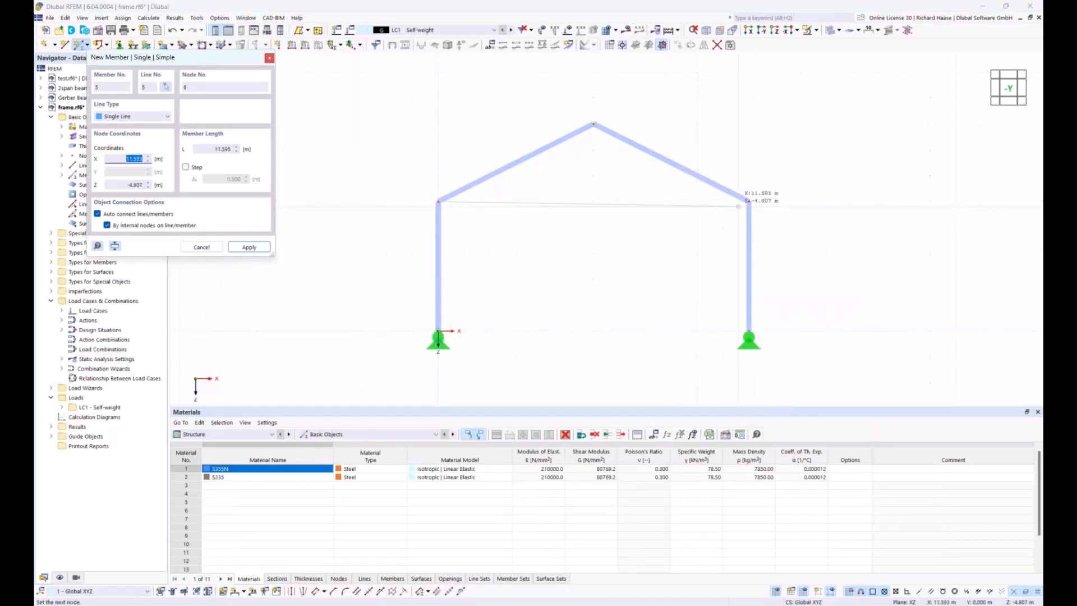
pyautogui.click(749, 201)
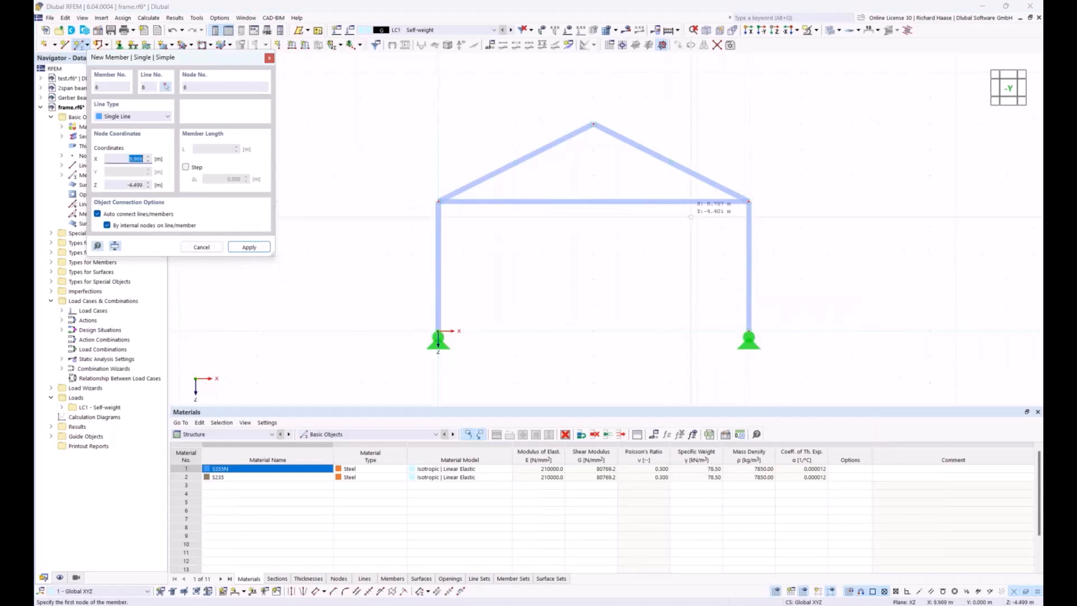
pyautogui.press('Escape')
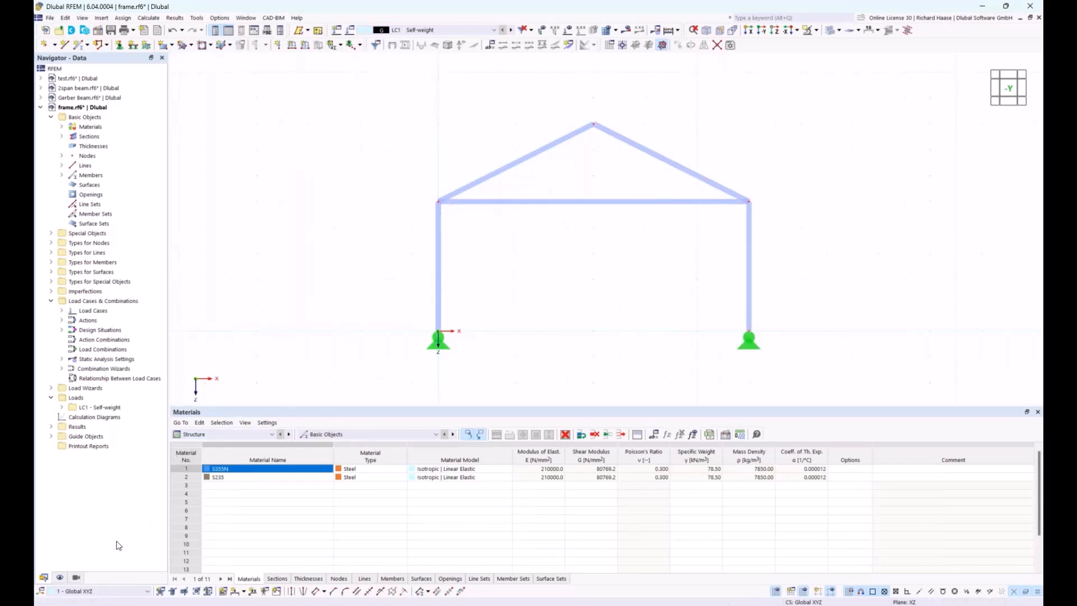
# Step: Isolate the Beam members and the Tension member in turn using the generated visibilities by member type
pyautogui.click(76, 579)
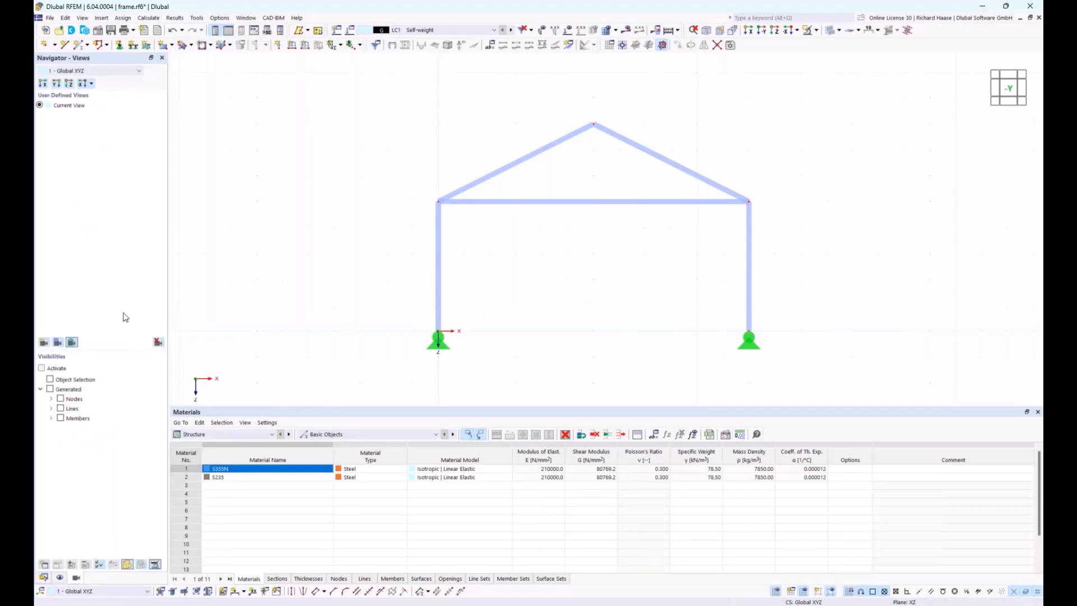
pyautogui.click(51, 418)
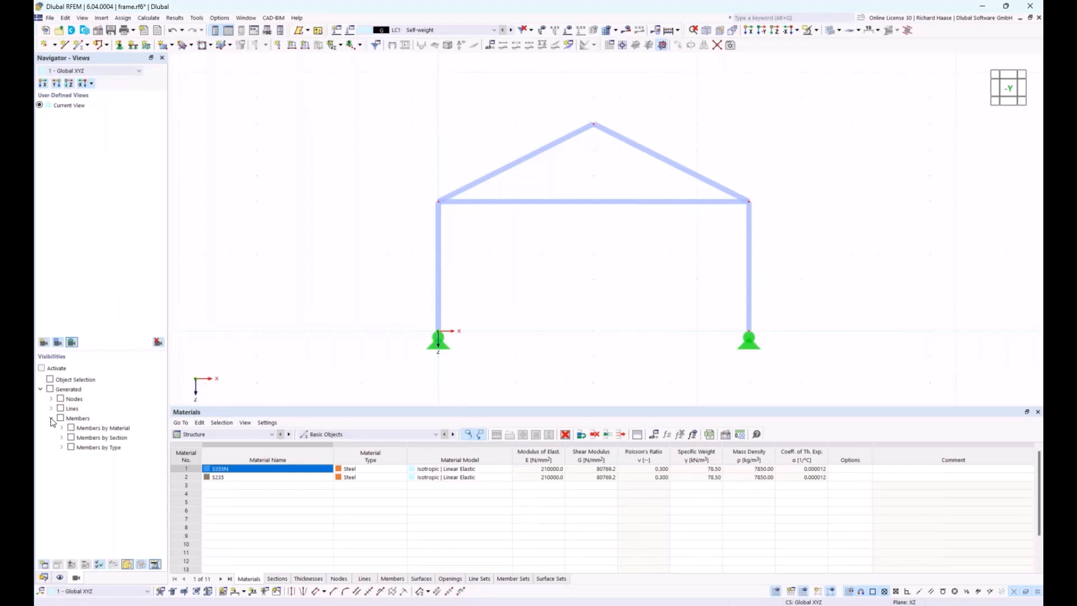
pyautogui.click(62, 448)
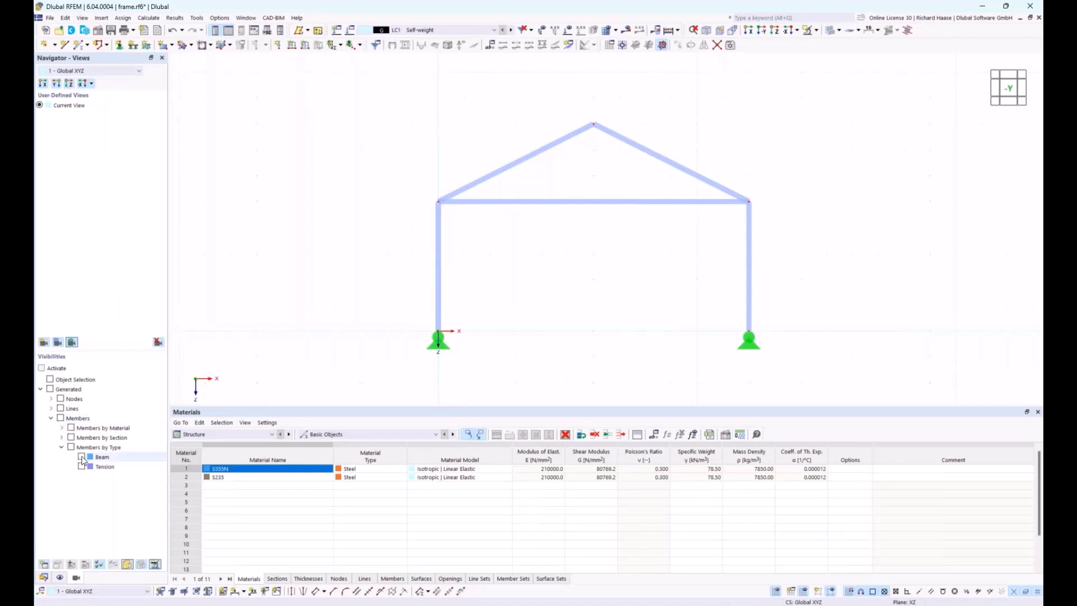
pyautogui.click(82, 457)
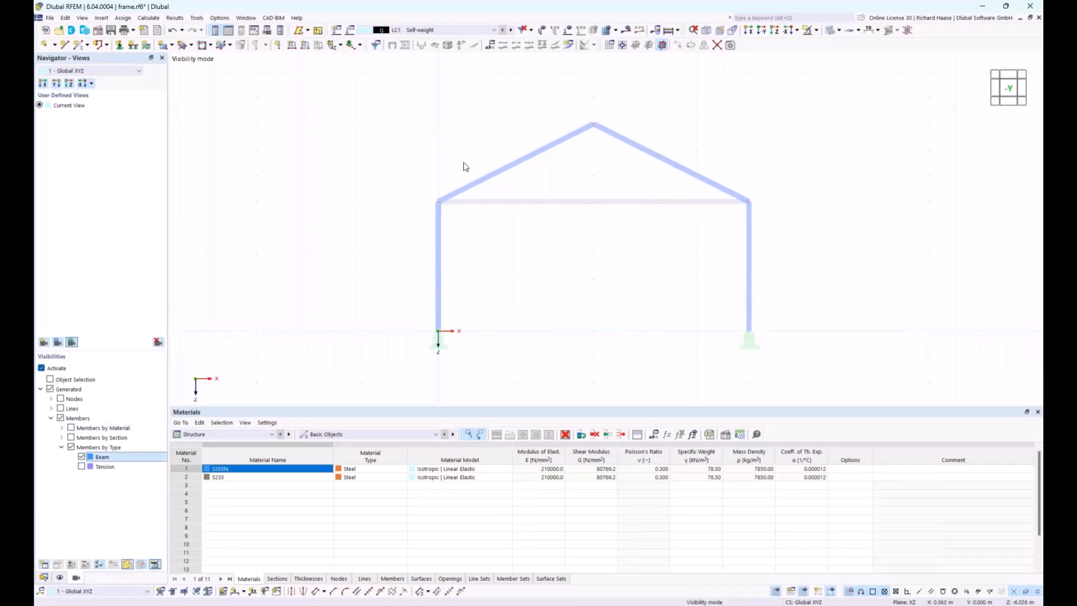
pyautogui.click(82, 458)
pyautogui.click(82, 466)
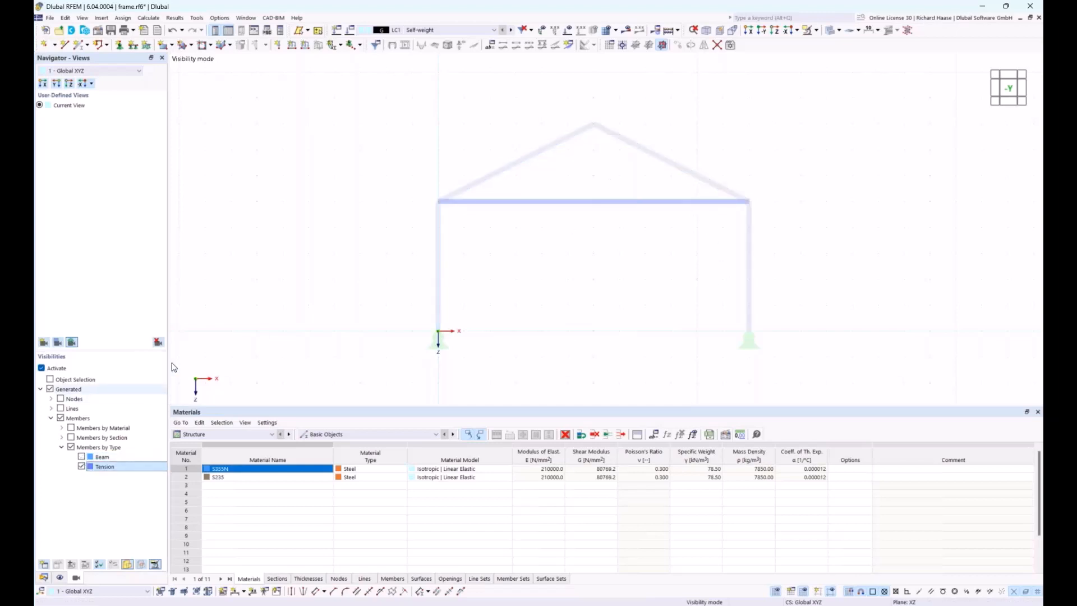
pyautogui.click(82, 466)
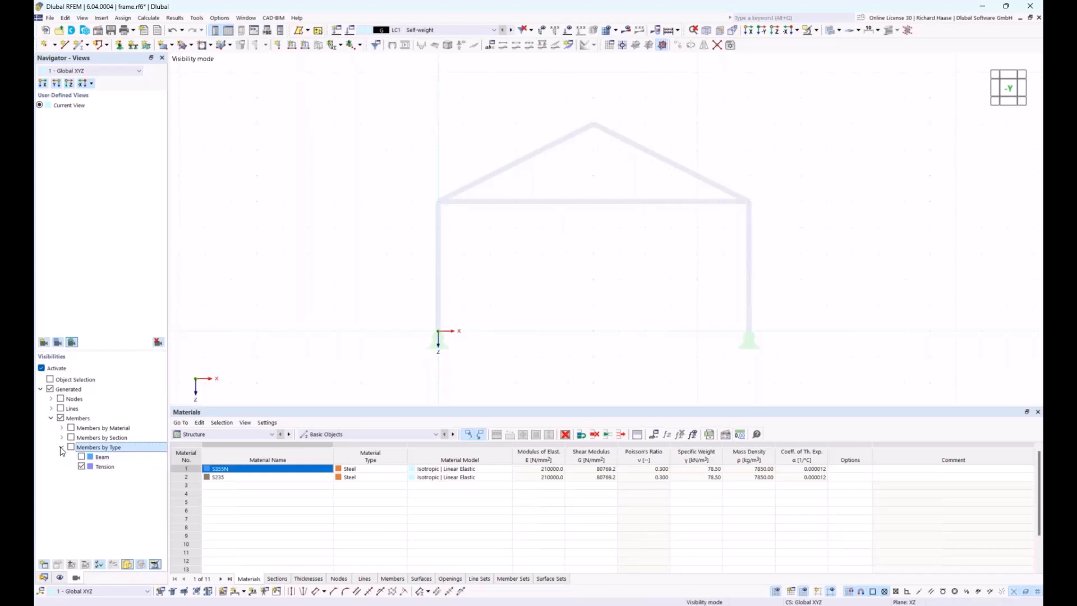
pyautogui.click(61, 447)
# Step: Set the colors of rendered objects to follow the Member Type object property
pyautogui.click(60, 578)
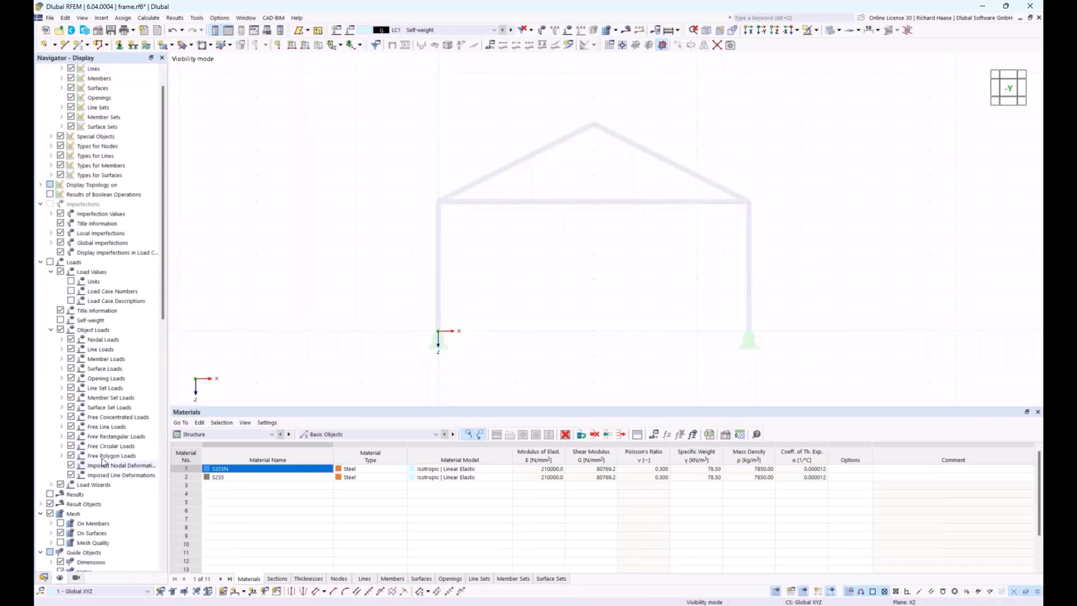
pyautogui.scroll(-3, 120, 449)
pyautogui.scroll(-10, 118, 449)
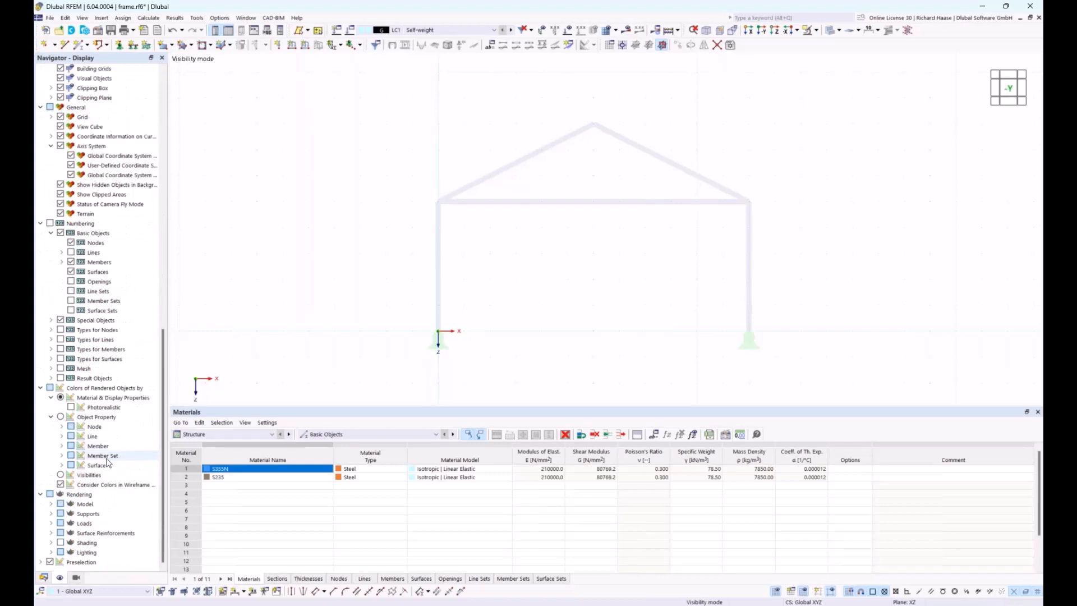
pyautogui.click(62, 446)
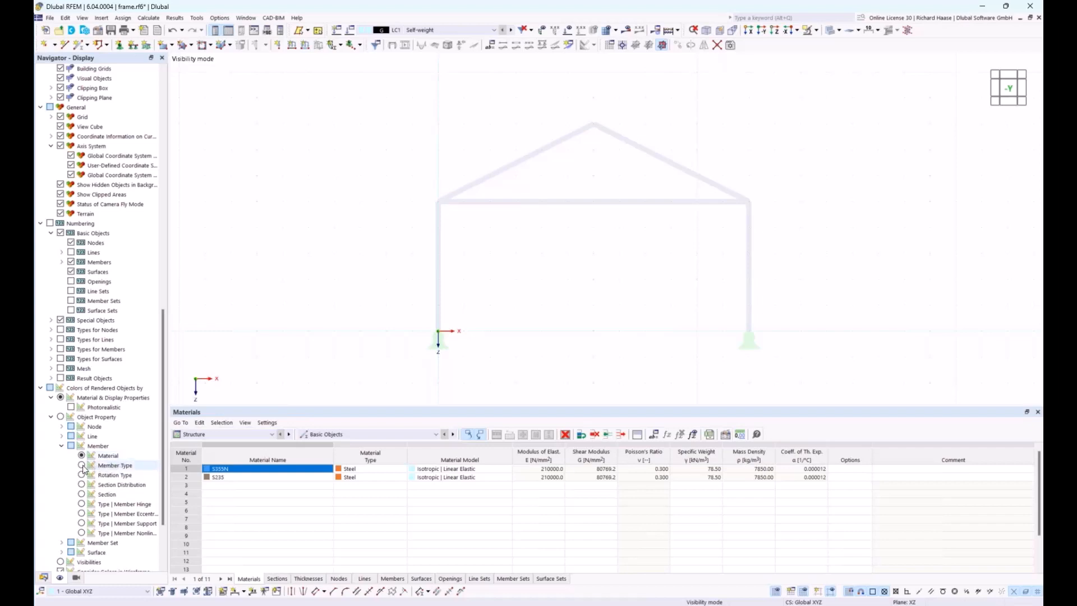
pyautogui.click(101, 466)
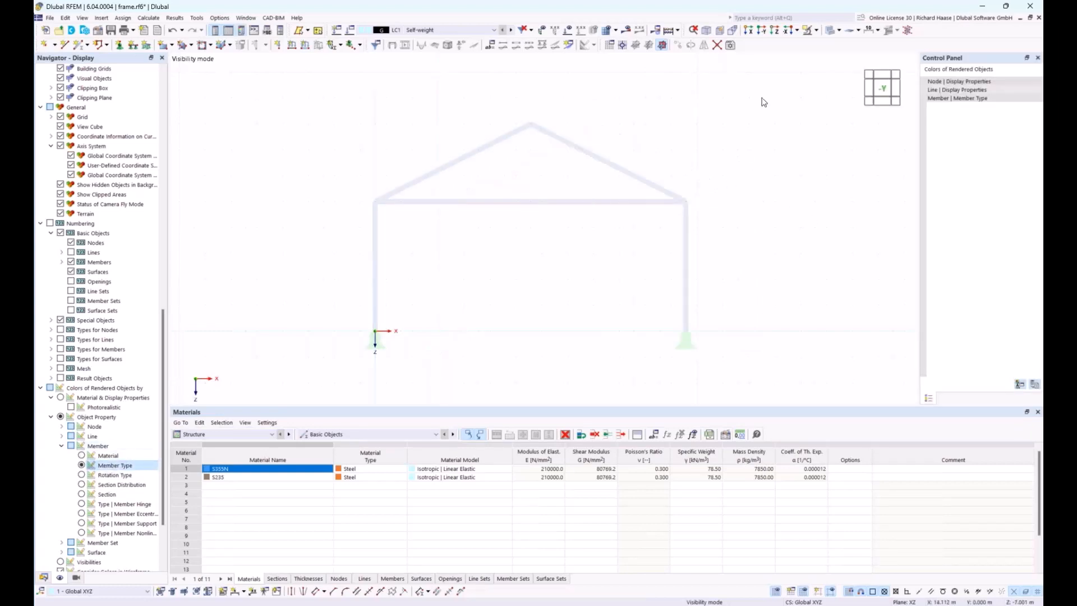
# Step: Cancel the visibility mode so that all frame members are displayed
pyautogui.click(817, 30)
pyautogui.click(817, 30)
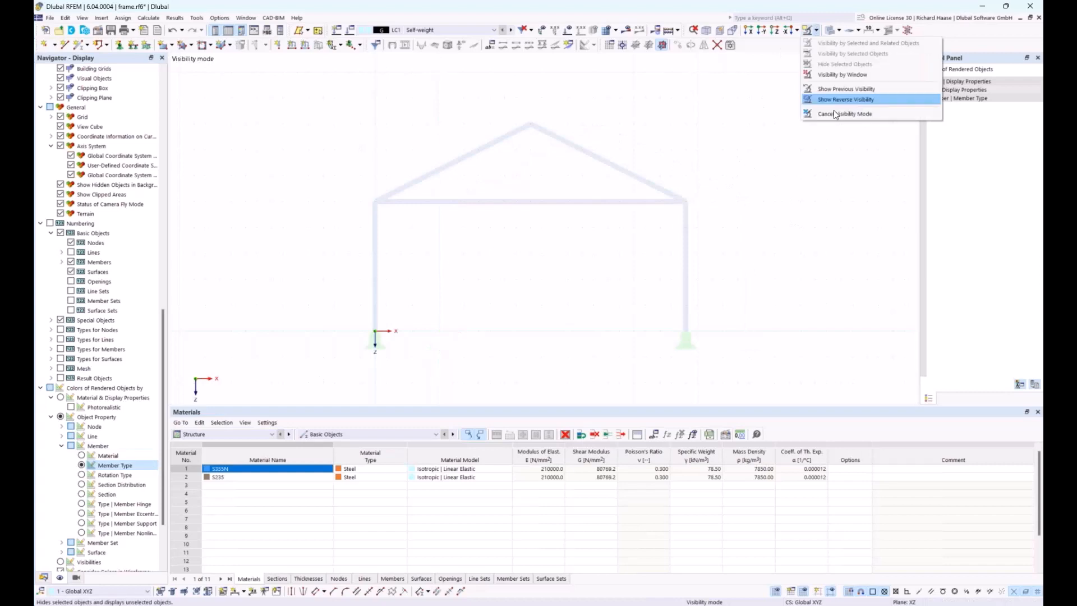
pyautogui.click(839, 114)
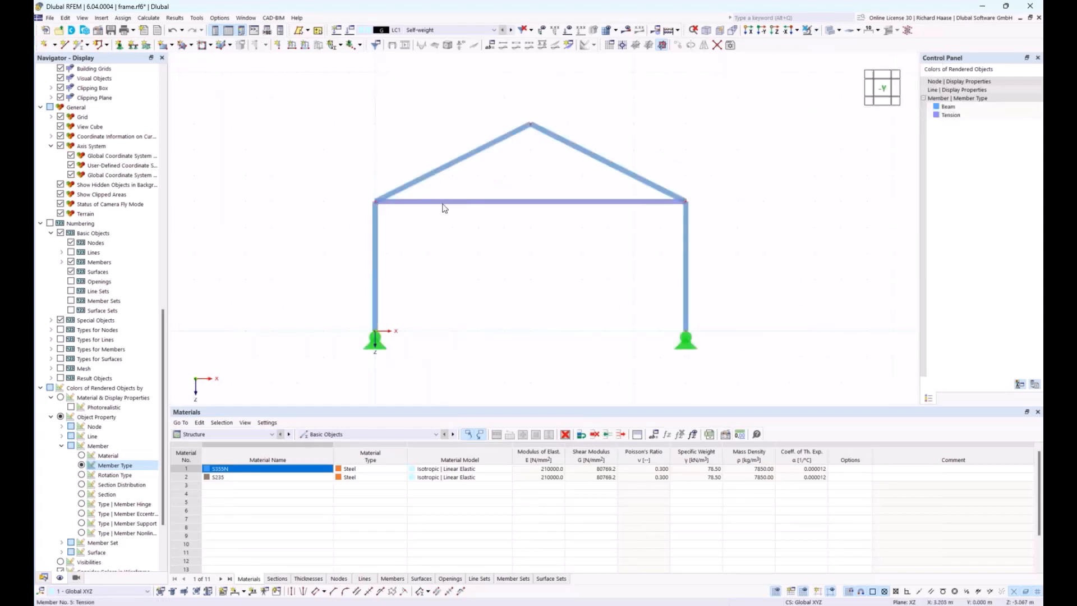
# Step: Change the display color of the Tension member type to yellow and switch the model to wireframe display
pyautogui.click(937, 115)
pyautogui.doubleClick(935, 115)
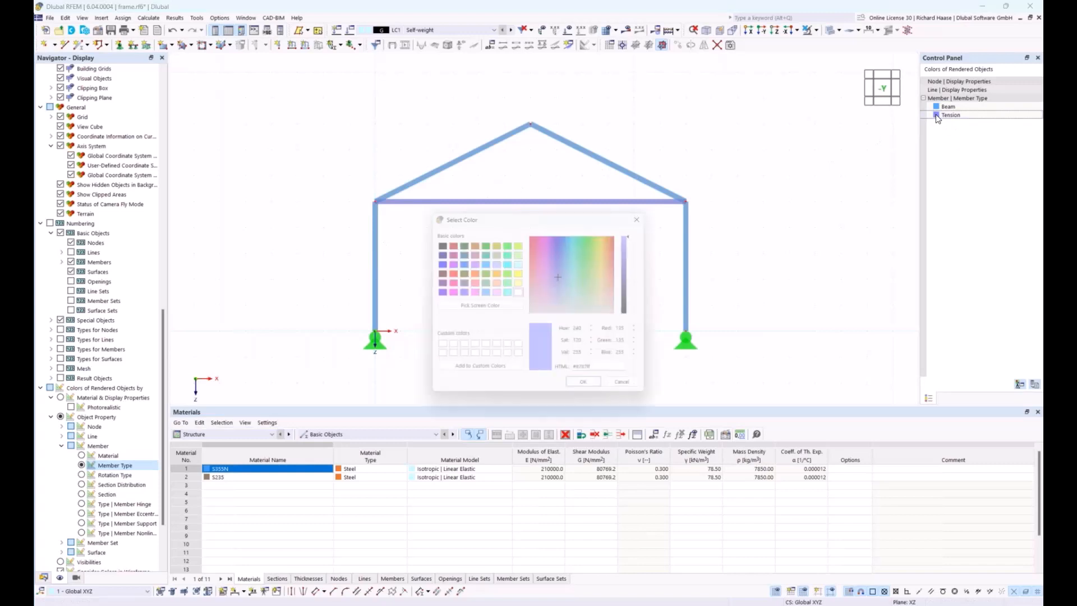
pyautogui.click(605, 247)
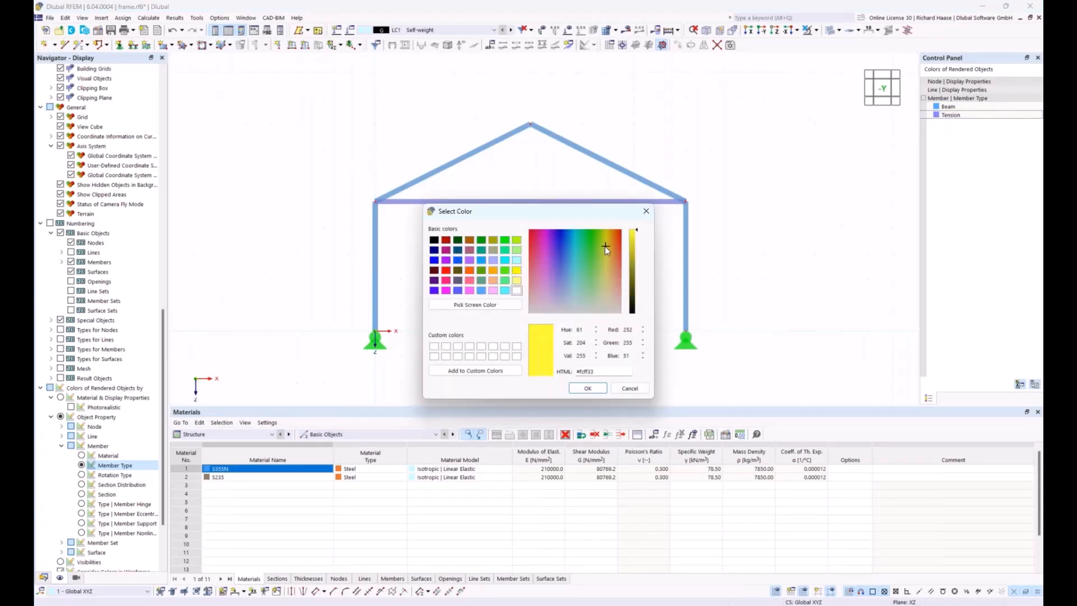
pyautogui.click(579, 388)
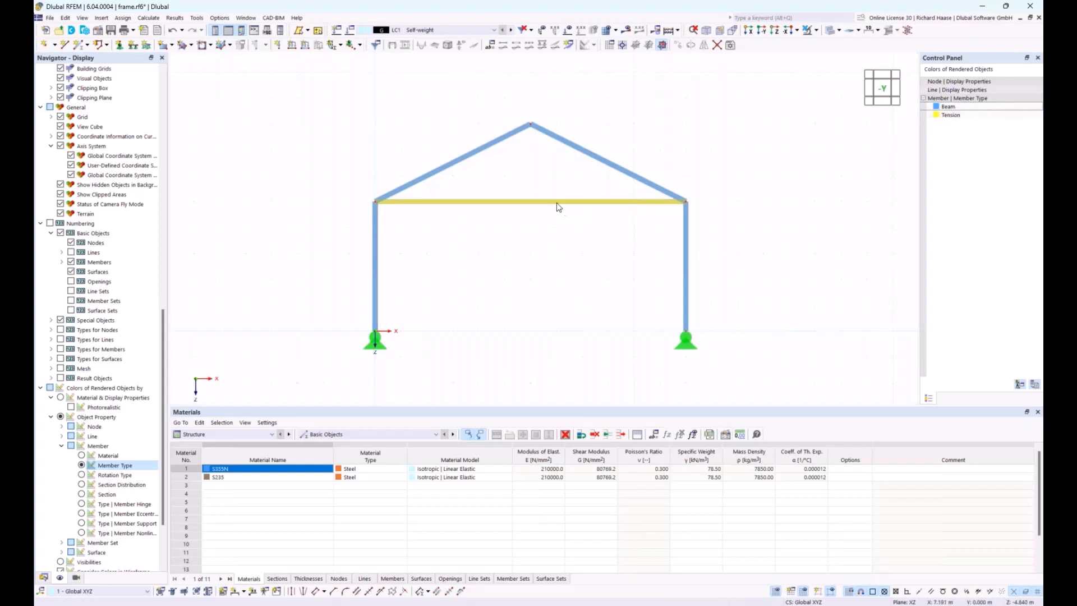
pyautogui.click(839, 31)
pyautogui.click(848, 44)
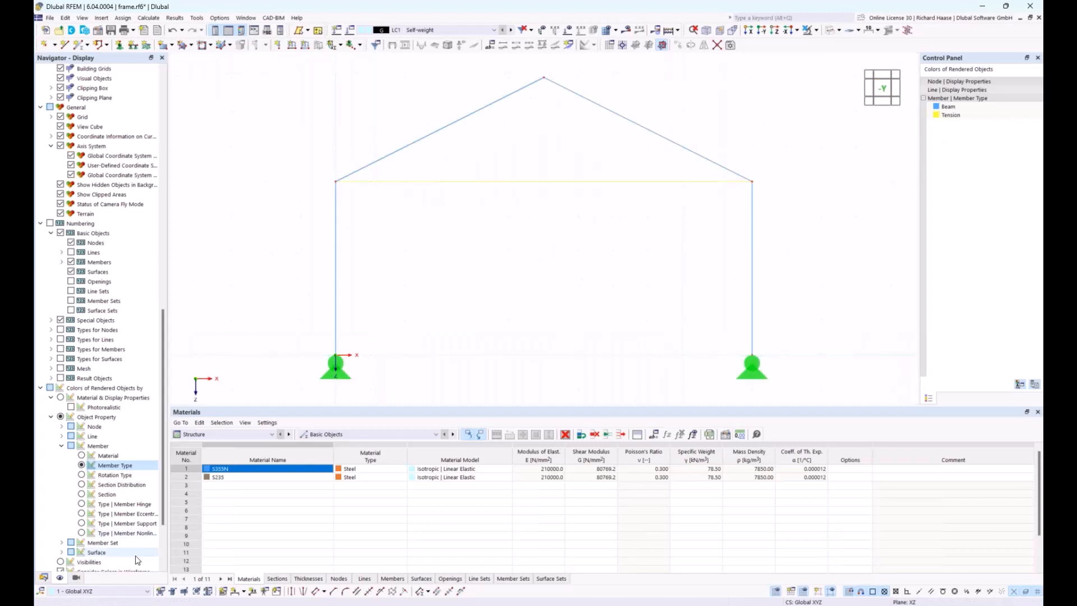
pyautogui.click(43, 578)
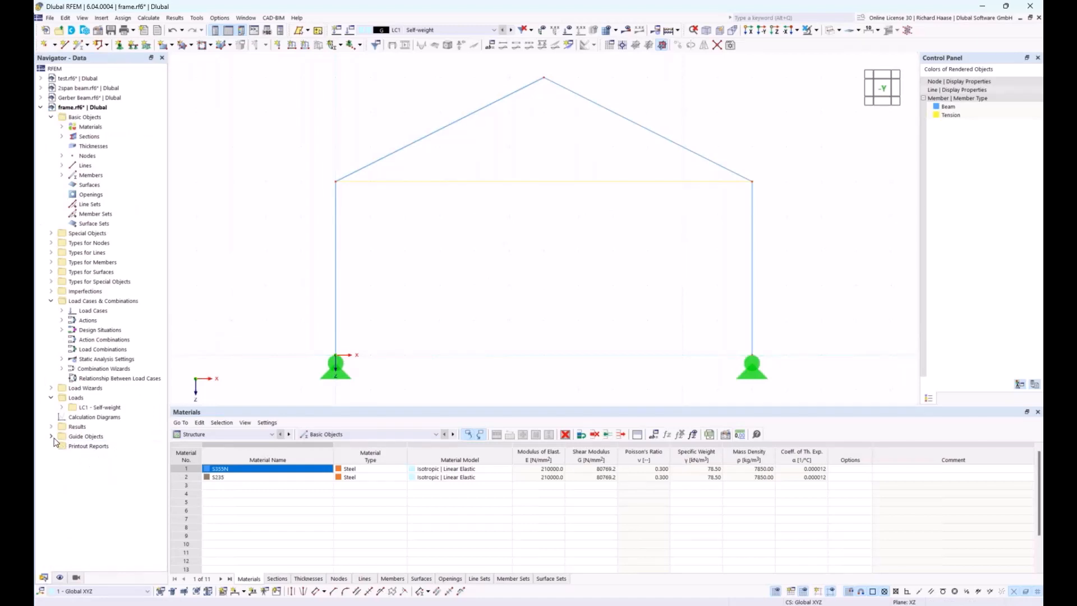
pyautogui.rightClick(73, 400)
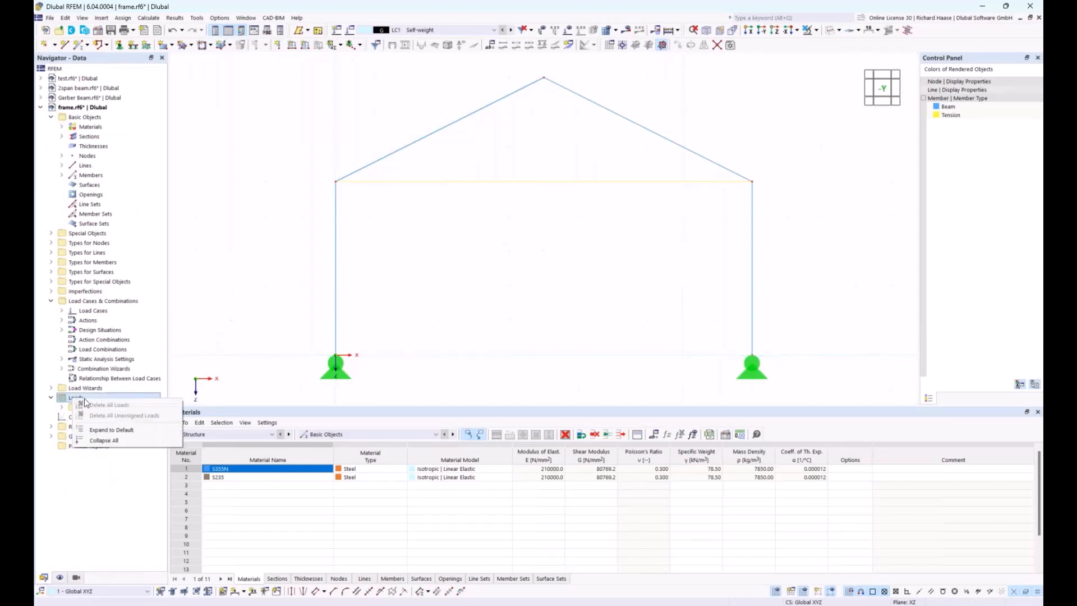
pyautogui.rightClick(85, 408)
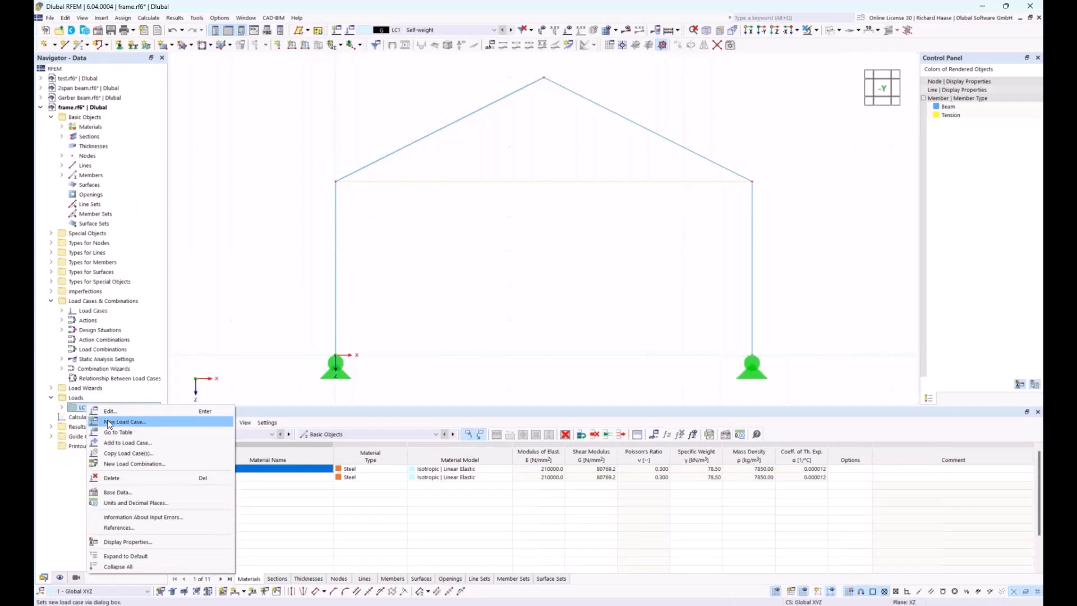
pyautogui.click(288, 367)
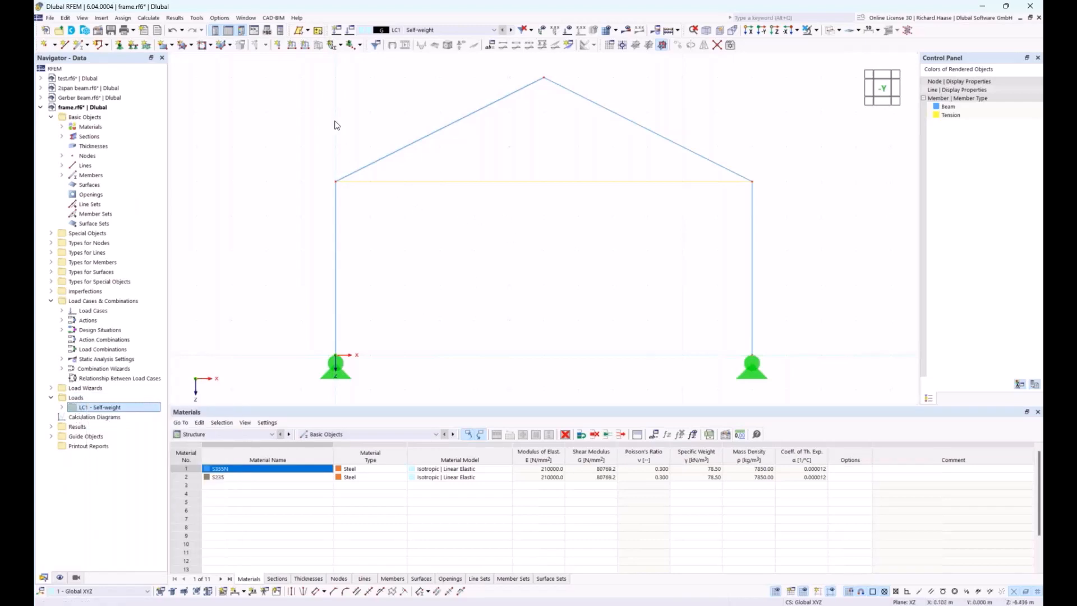
# Step: Create load case LC2 named Snow with the action category Snow/ice loads - H <= 1000 m
pyautogui.click(337, 31)
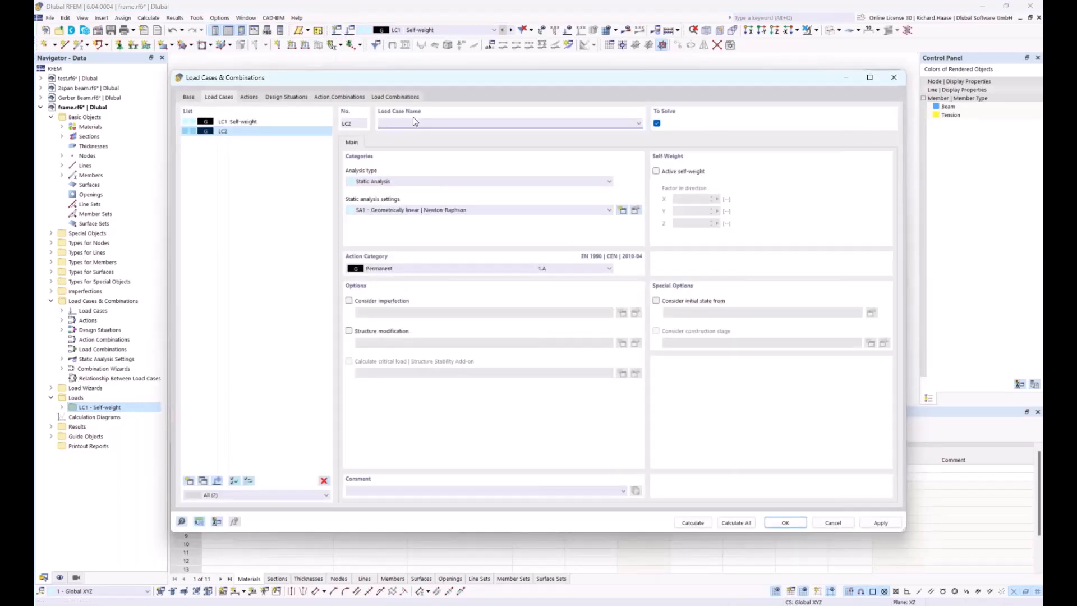
pyautogui.write('Snow')
pyautogui.click(380, 269)
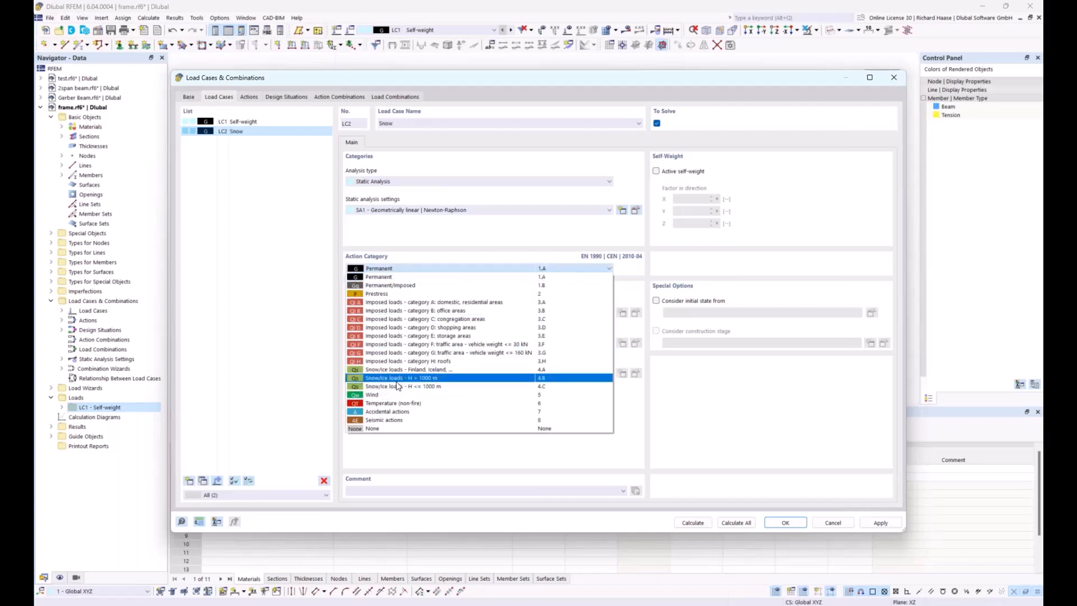
pyautogui.click(398, 387)
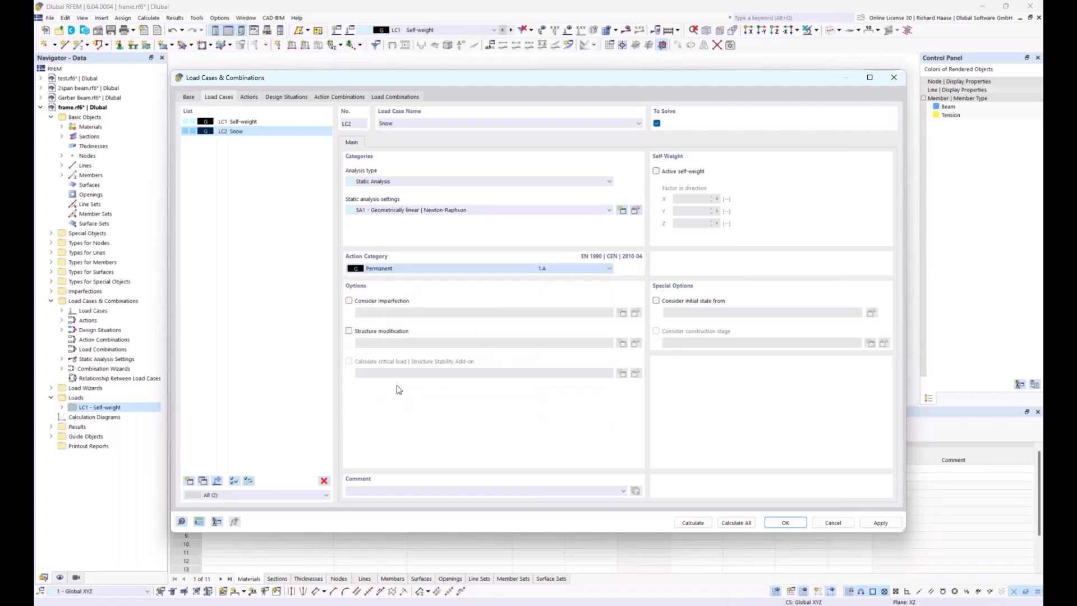
# Step: Add load case LC3 named "Wind from left side" with the action category Wind
pyautogui.click(190, 480)
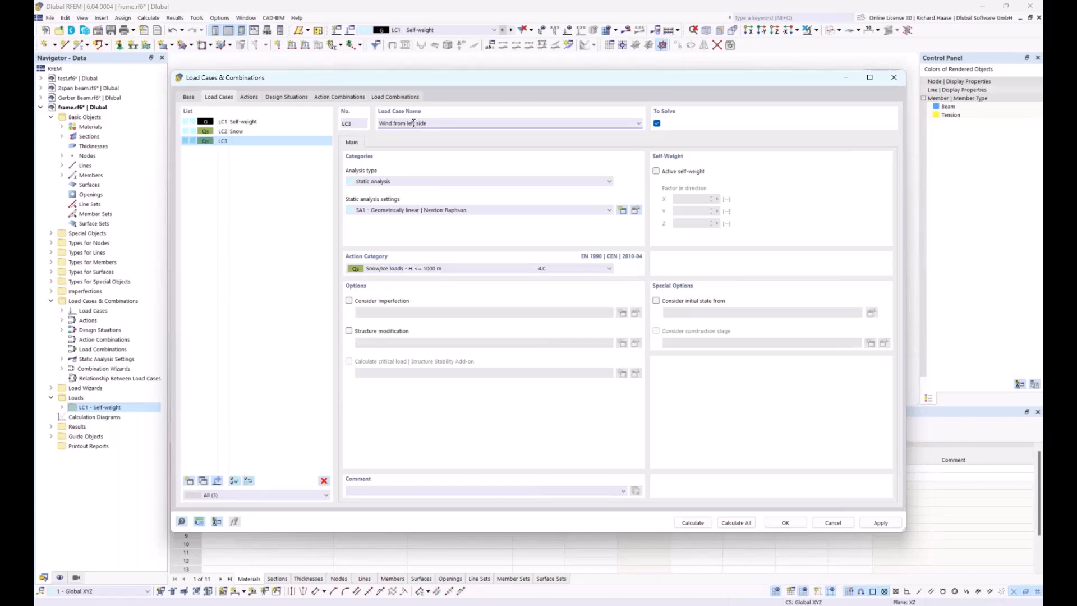
pyautogui.click(401, 269)
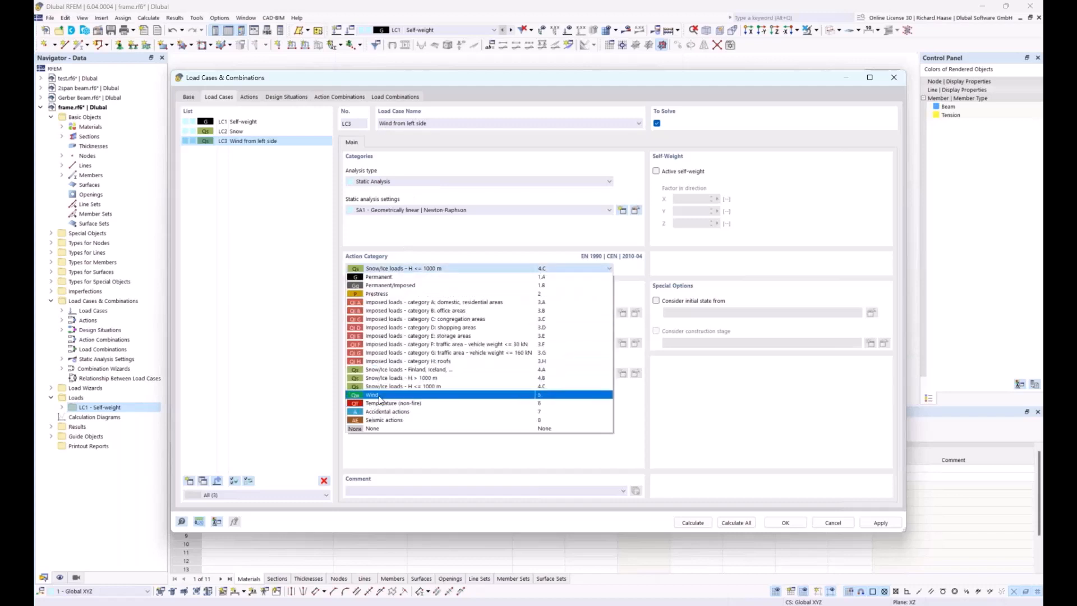
pyautogui.click(380, 396)
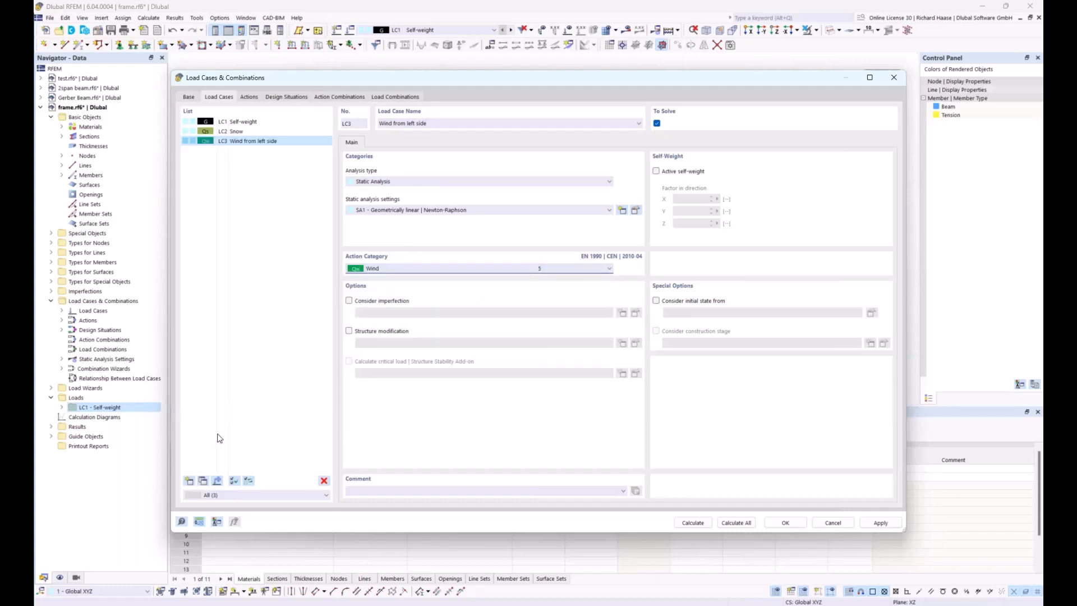
# Step: Add load case LC4 named "Temp." with the action category Temperature (non-fire)
pyautogui.click(190, 481)
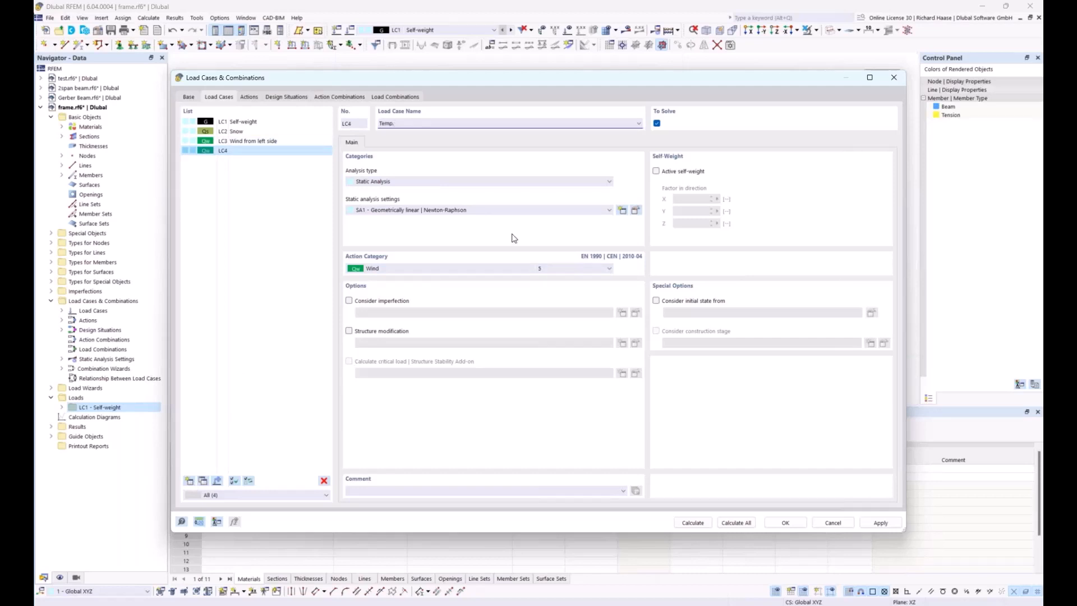
pyautogui.click(375, 270)
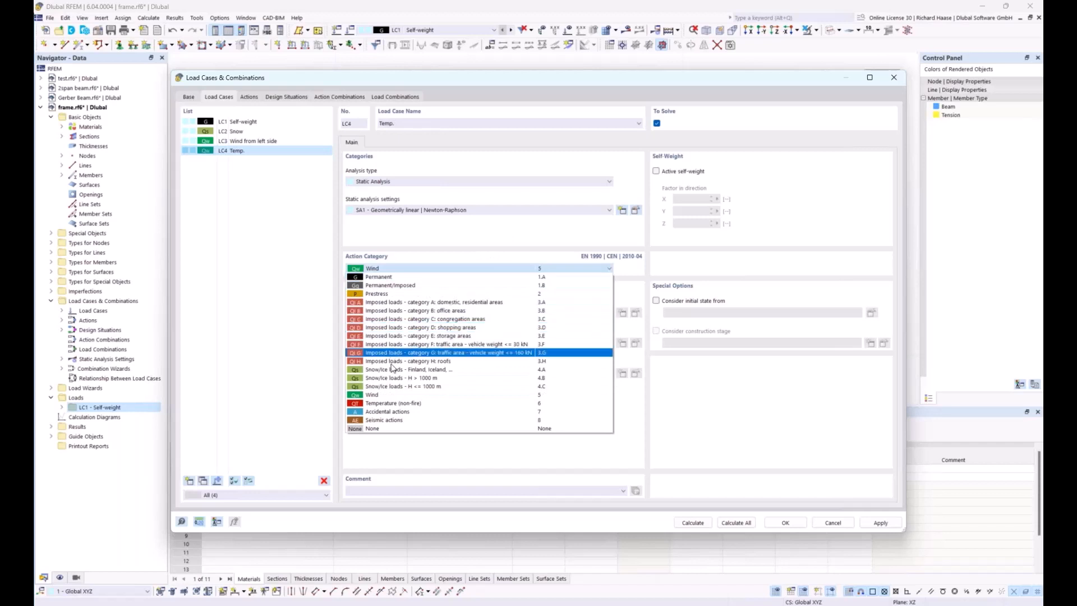
pyautogui.click(394, 403)
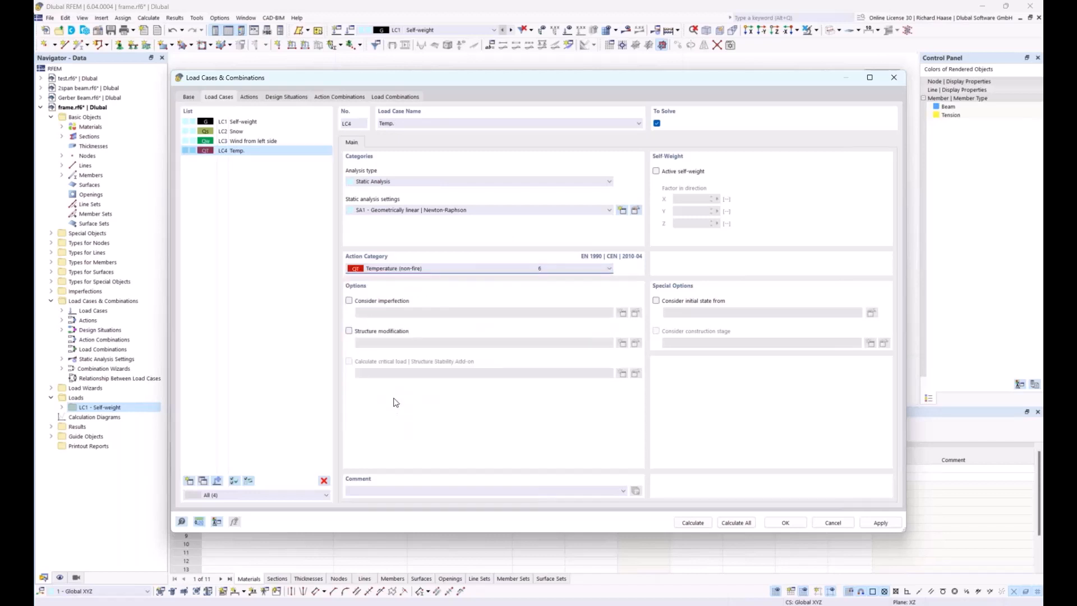
# Step: Review the Wind action's type, the design situations and the generated action combinations, including AC4
pyautogui.click(249, 98)
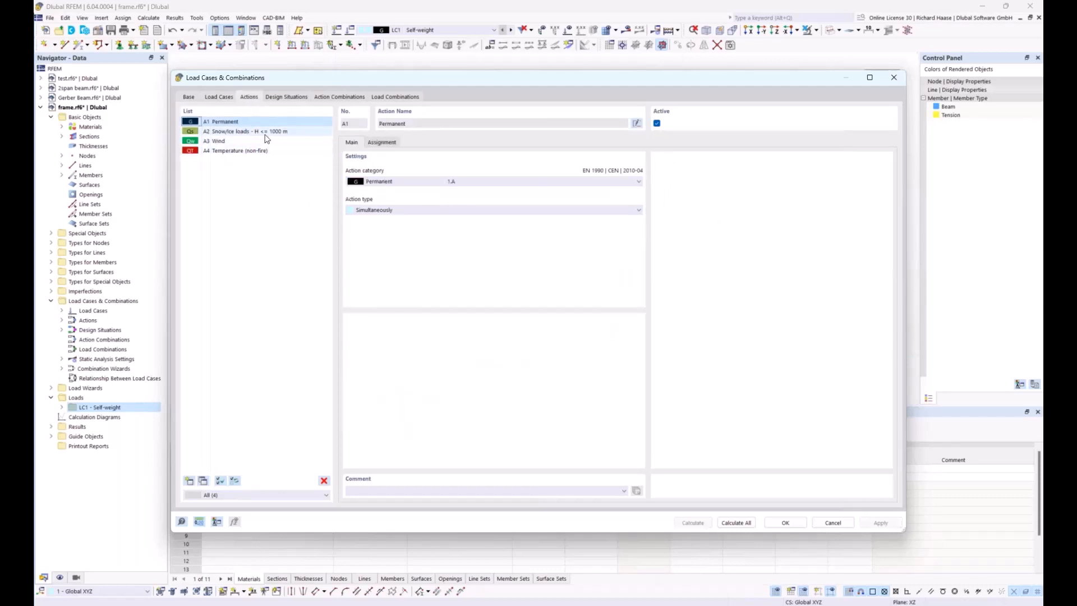
pyautogui.click(234, 144)
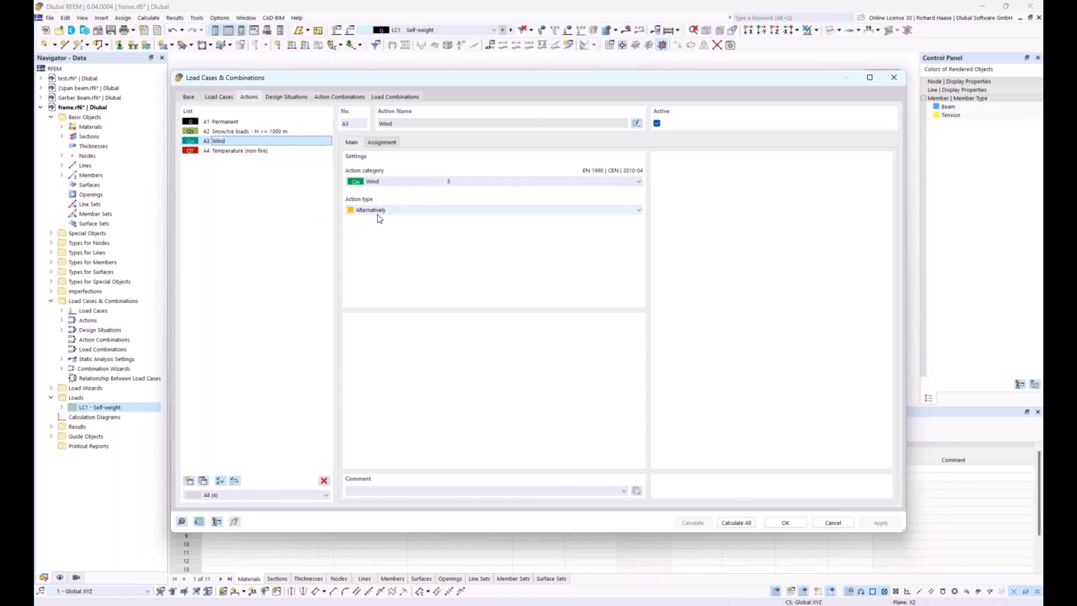
pyautogui.click(291, 98)
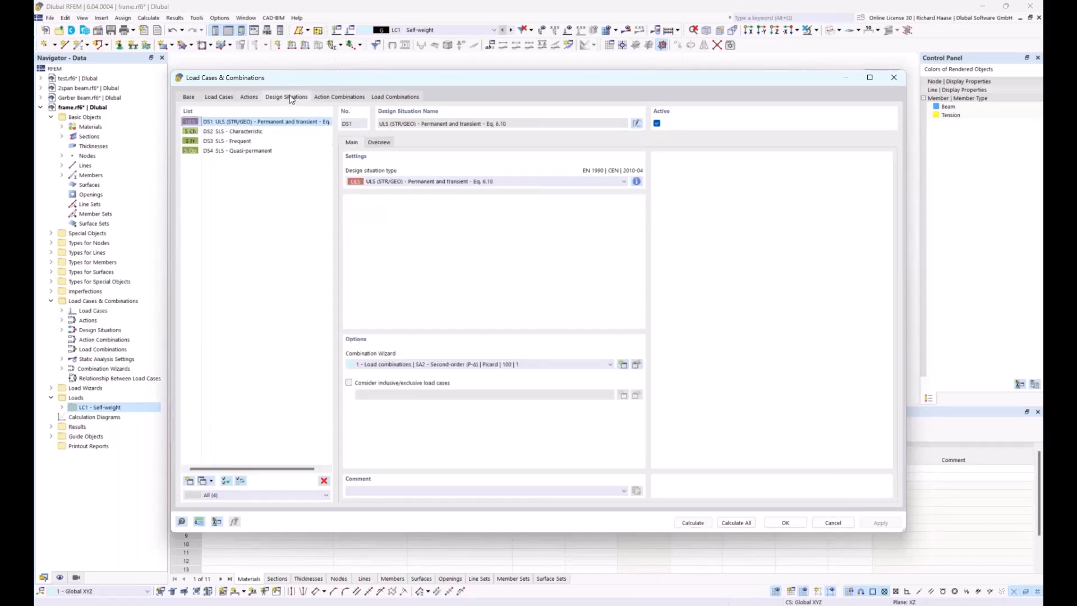
pyautogui.click(334, 98)
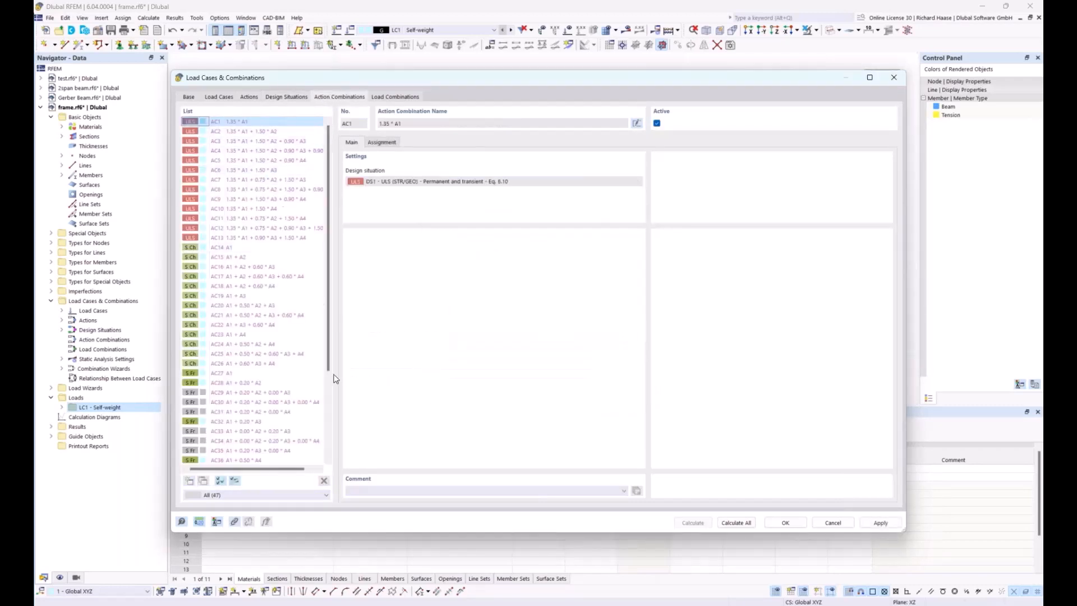
pyautogui.moveTo(294, 470); pyautogui.dragTo(305, 472)
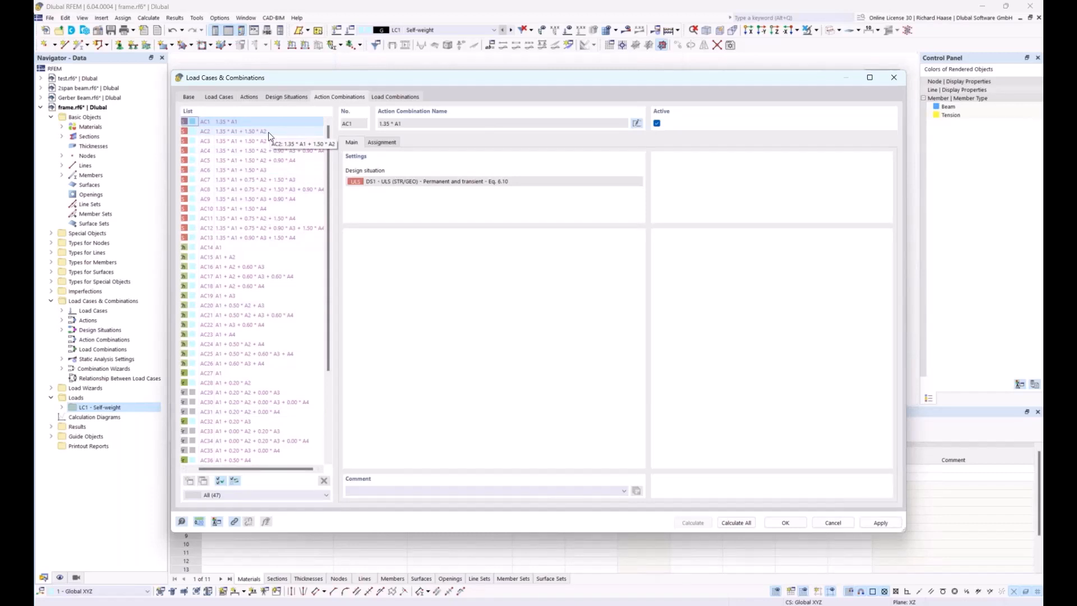
pyautogui.click(278, 150)
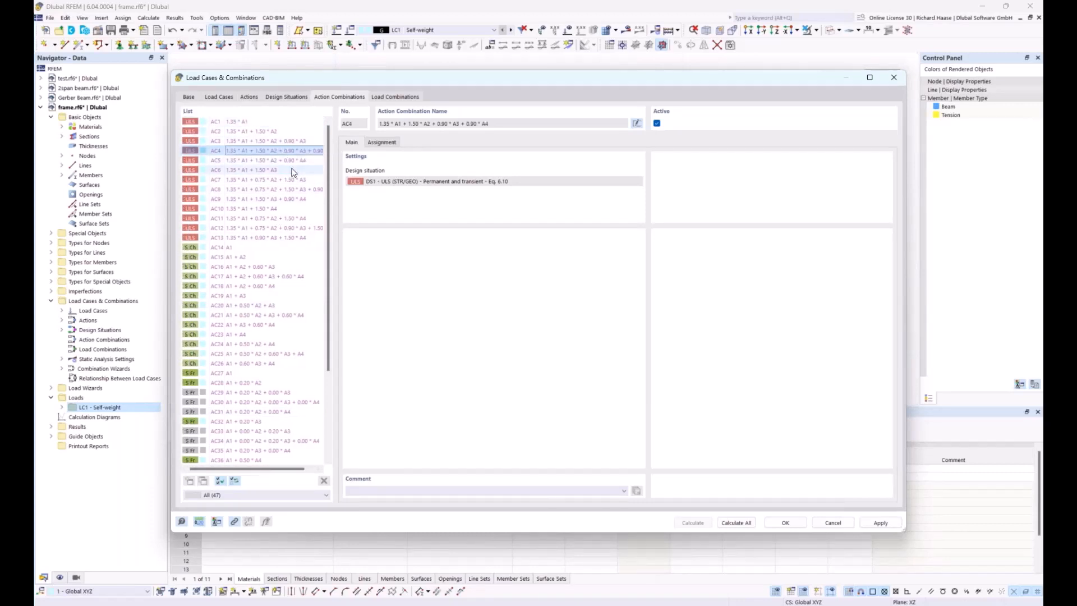
# Step: Review the factors and leading actions assigned in action combinations AC4 to AC11, plus the generated load combinations
pyautogui.moveTo(283, 469); pyautogui.dragTo(294, 469)
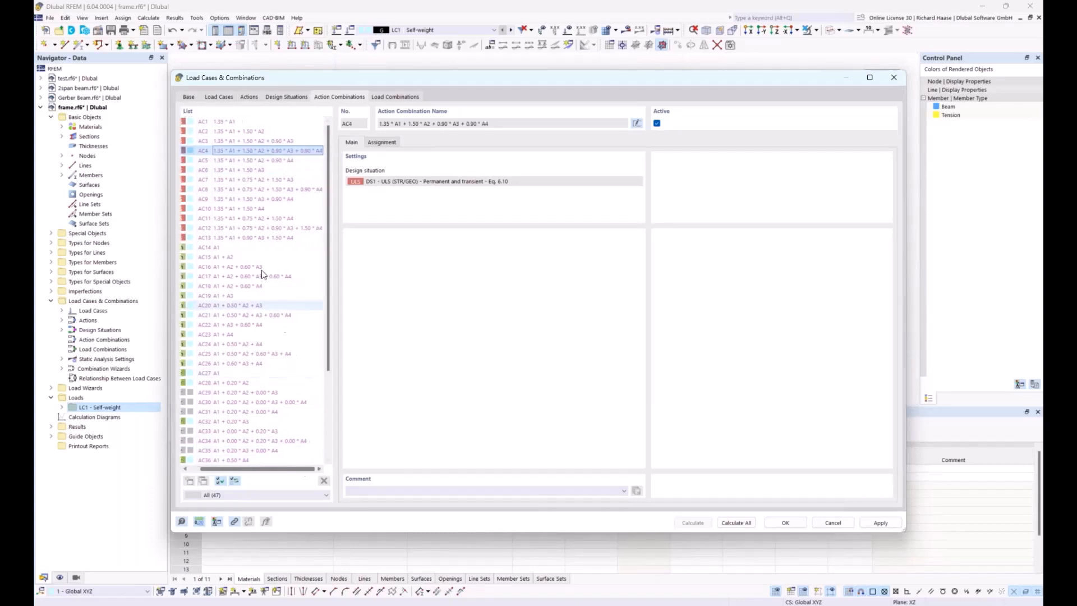
pyautogui.click(383, 144)
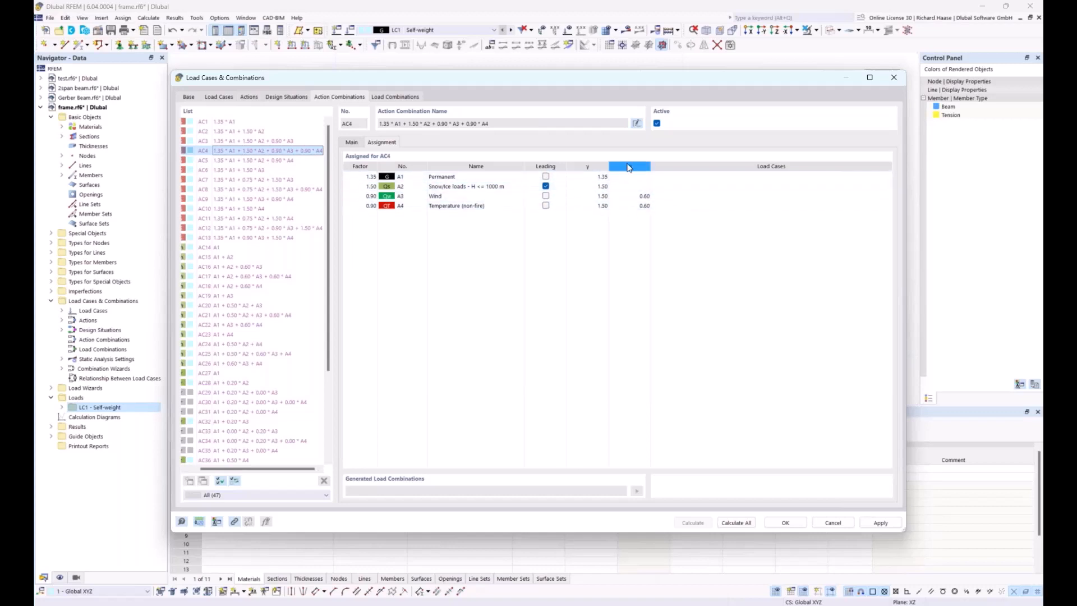
pyautogui.click(250, 131)
pyautogui.click(250, 141)
pyautogui.click(248, 150)
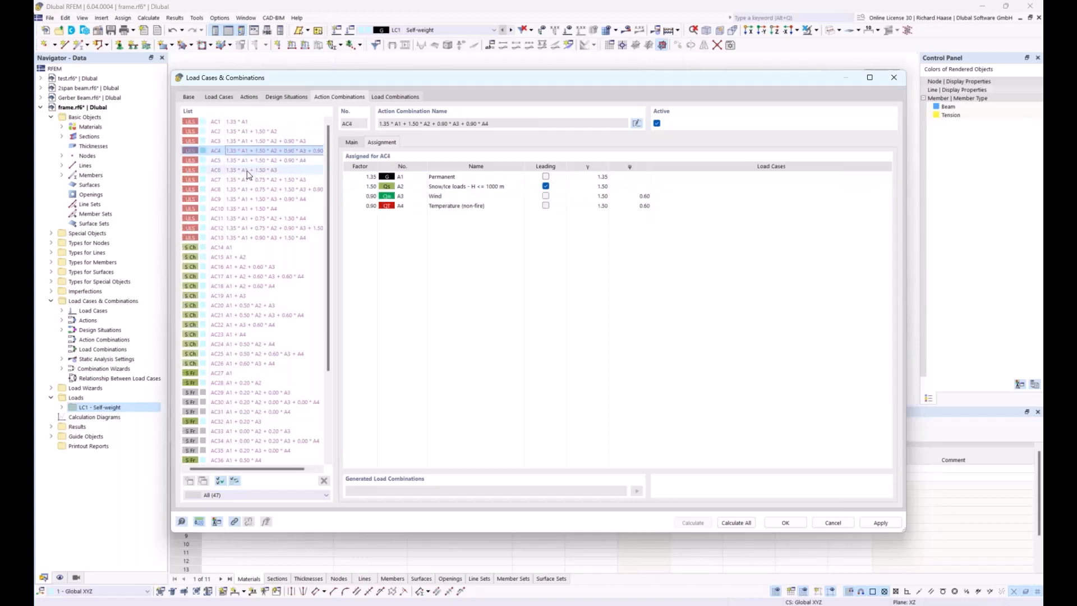
pyautogui.click(246, 170)
pyautogui.click(246, 179)
pyautogui.click(254, 199)
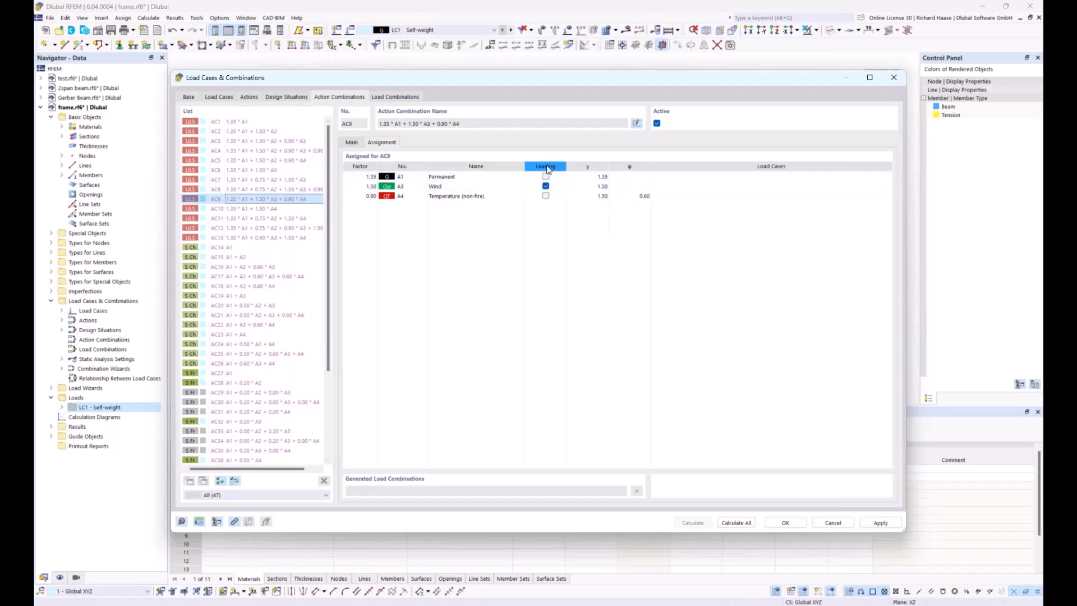
pyautogui.click(250, 208)
pyautogui.click(251, 218)
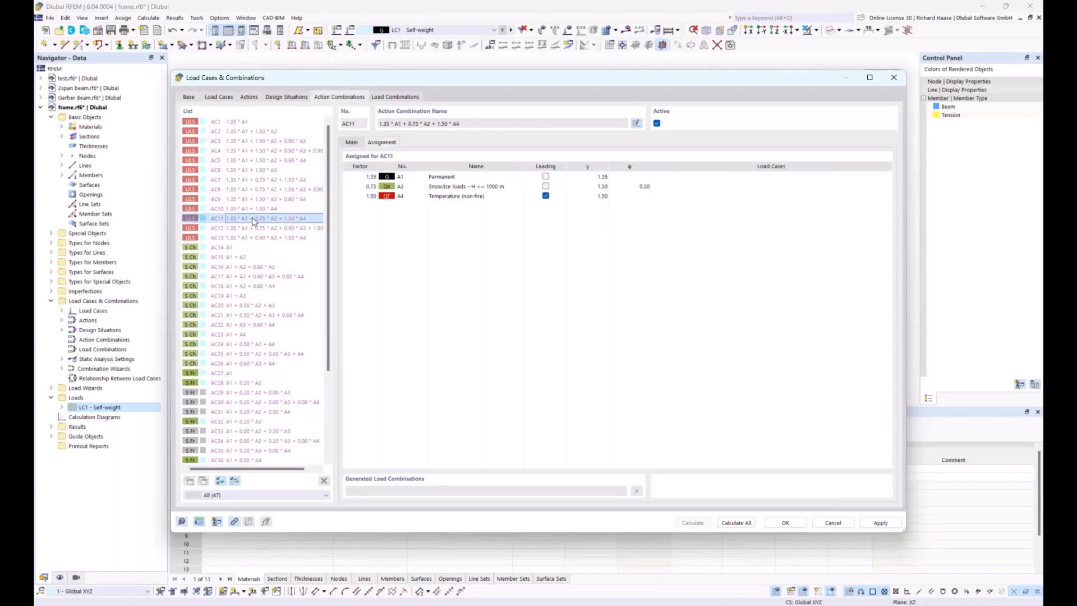
pyautogui.click(385, 98)
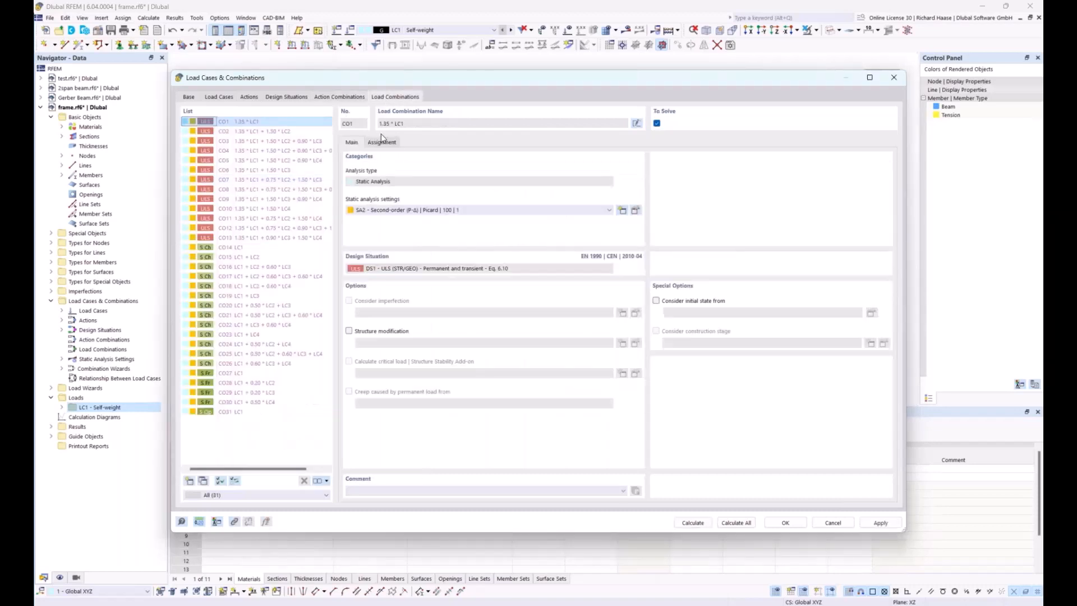
pyautogui.click(895, 78)
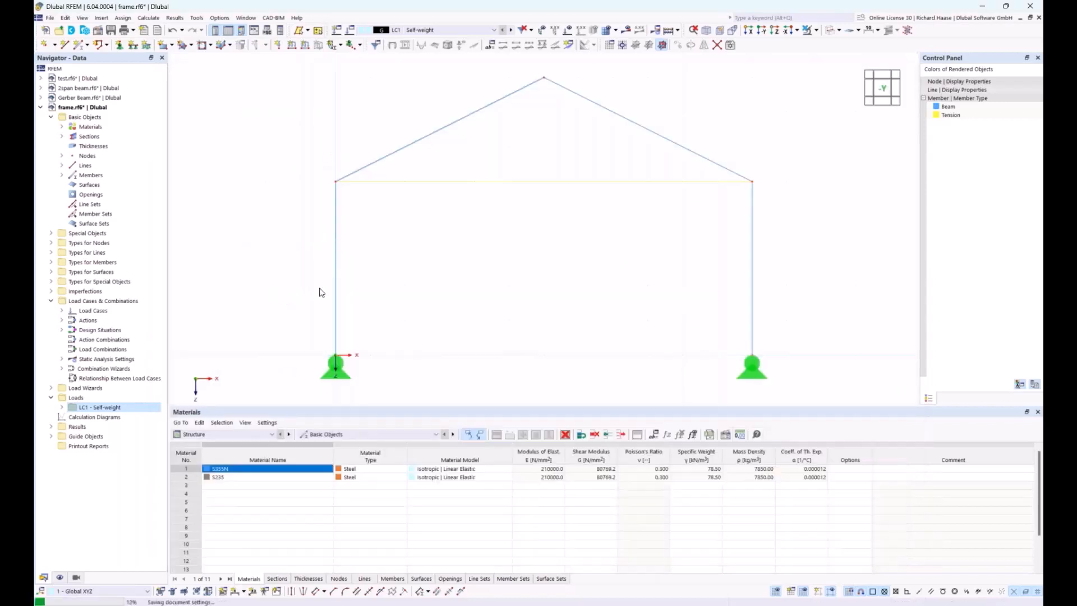
# Step: Create load case LC2 named snow with the action category Snow/ice loads - H > 1000 m
pyautogui.click(101, 411)
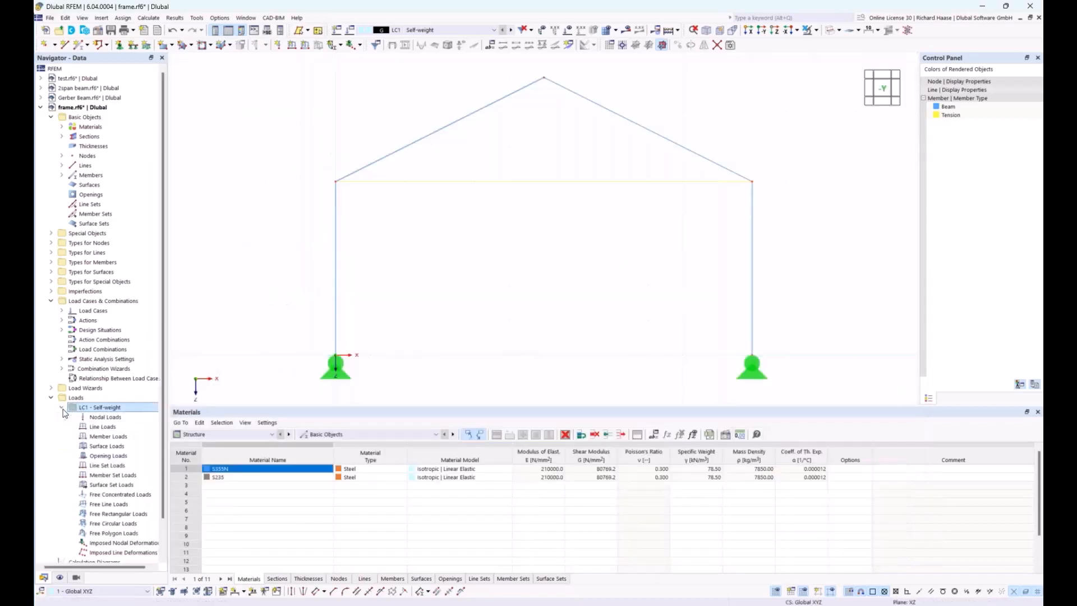
pyautogui.click(338, 31)
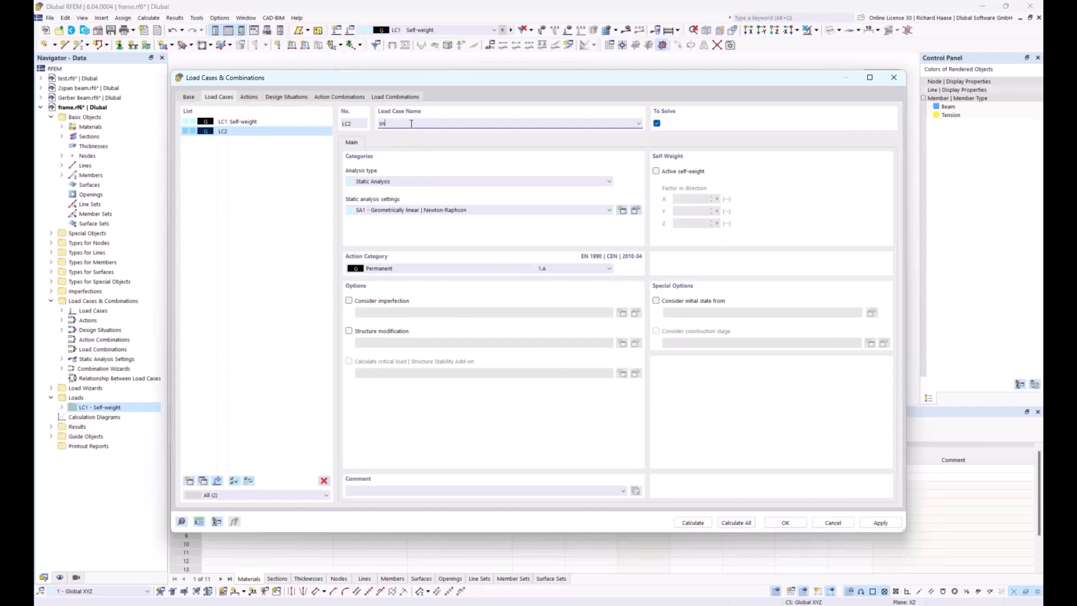
pyautogui.click(403, 267)
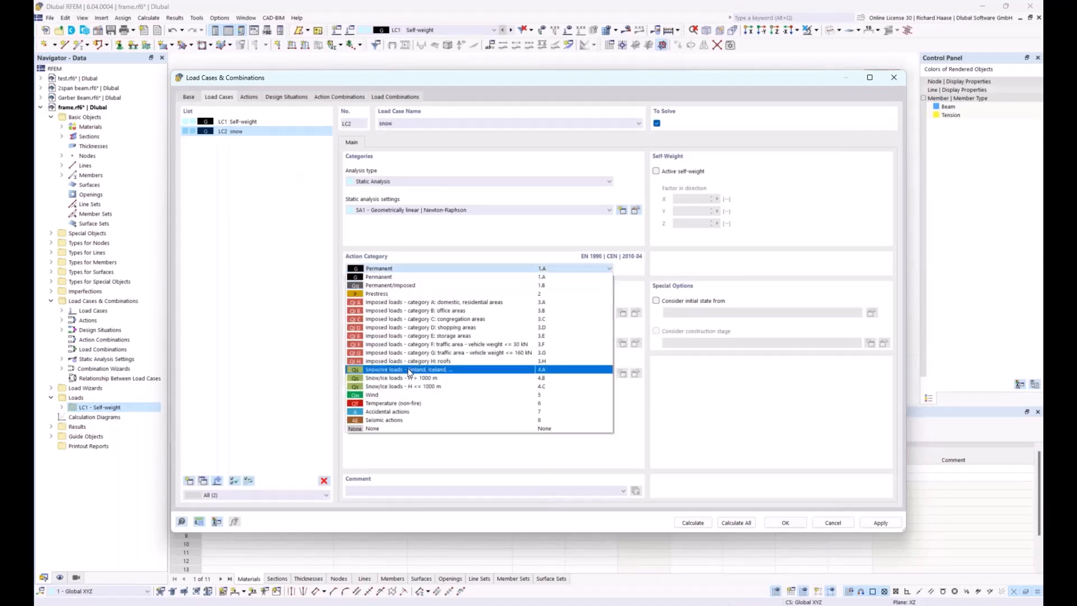
pyautogui.click(406, 382)
# Step: Add load case LC3 named wind with the action category Wind
pyautogui.click(189, 481)
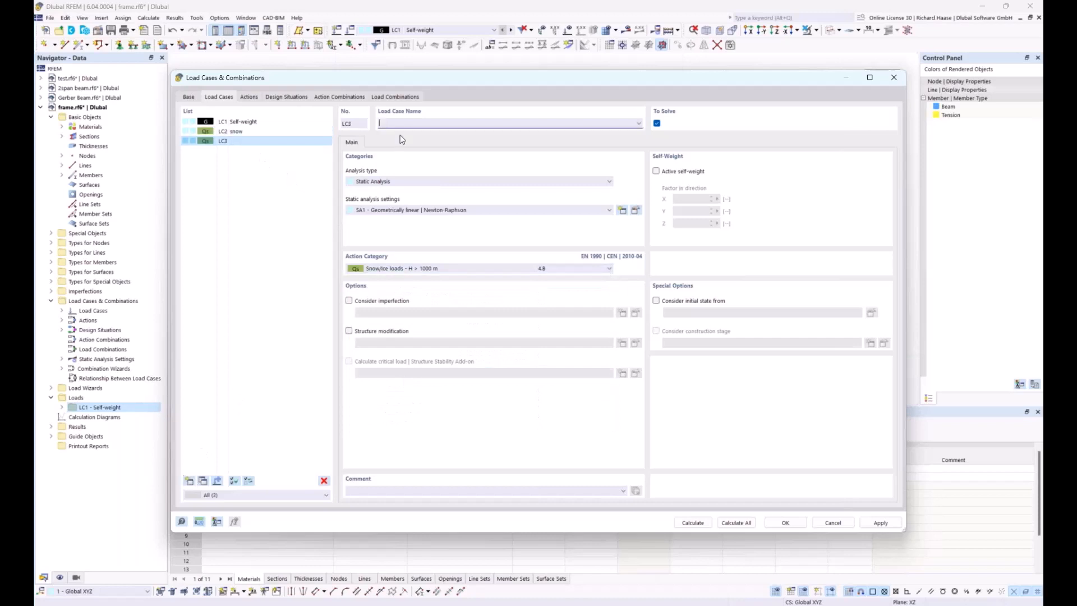
pyautogui.write('wind')
pyautogui.click(405, 268)
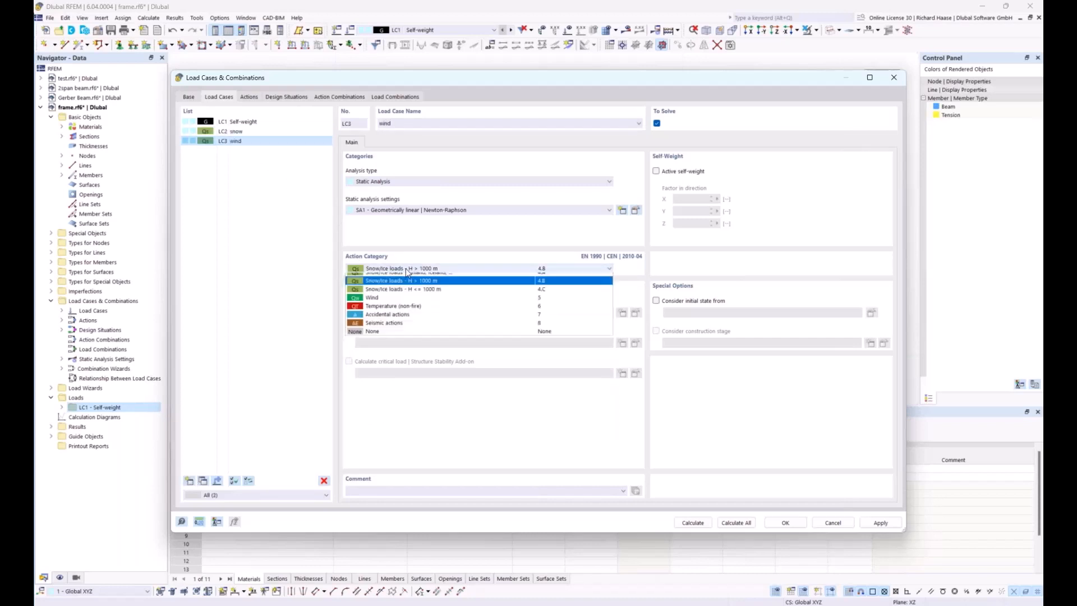
pyautogui.click(387, 394)
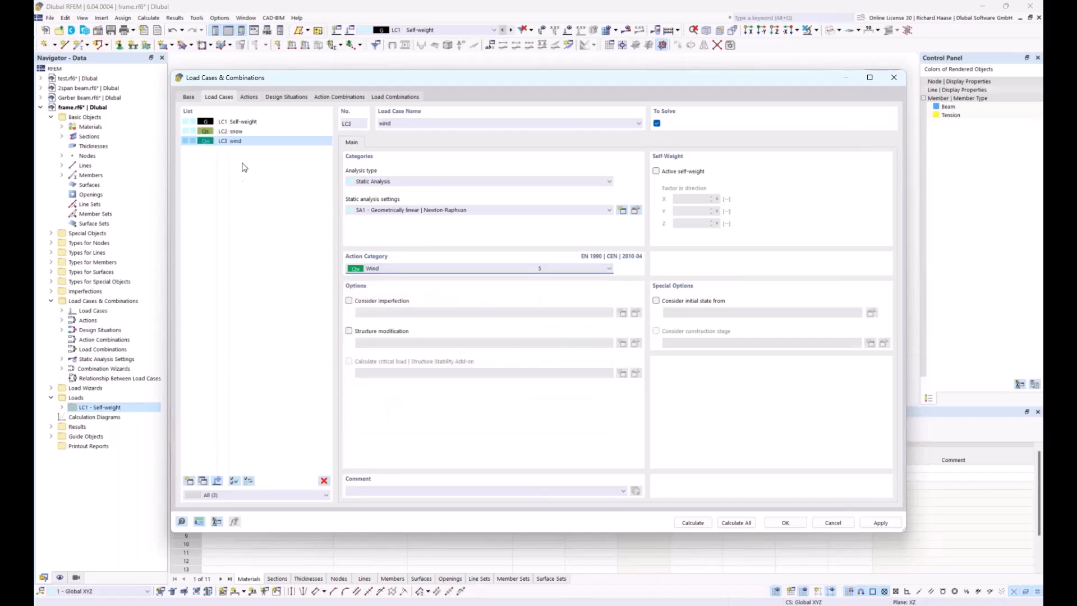
# Step: Add load case LC4 named temp with the action category Temperature (non-fire) and accept the load cases
pyautogui.click(203, 480)
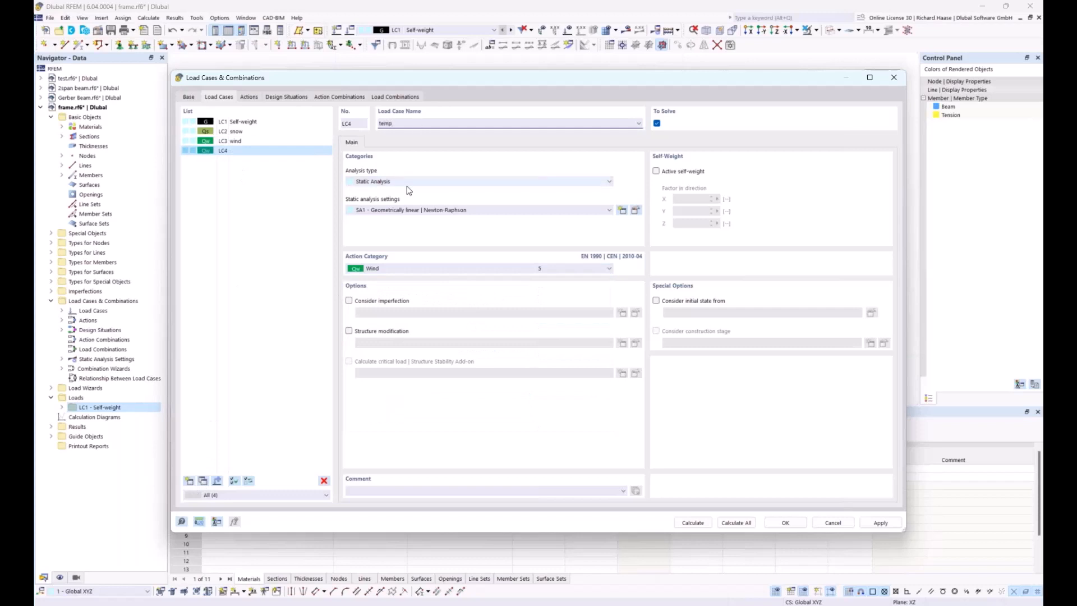
pyautogui.click(377, 269)
pyautogui.click(396, 411)
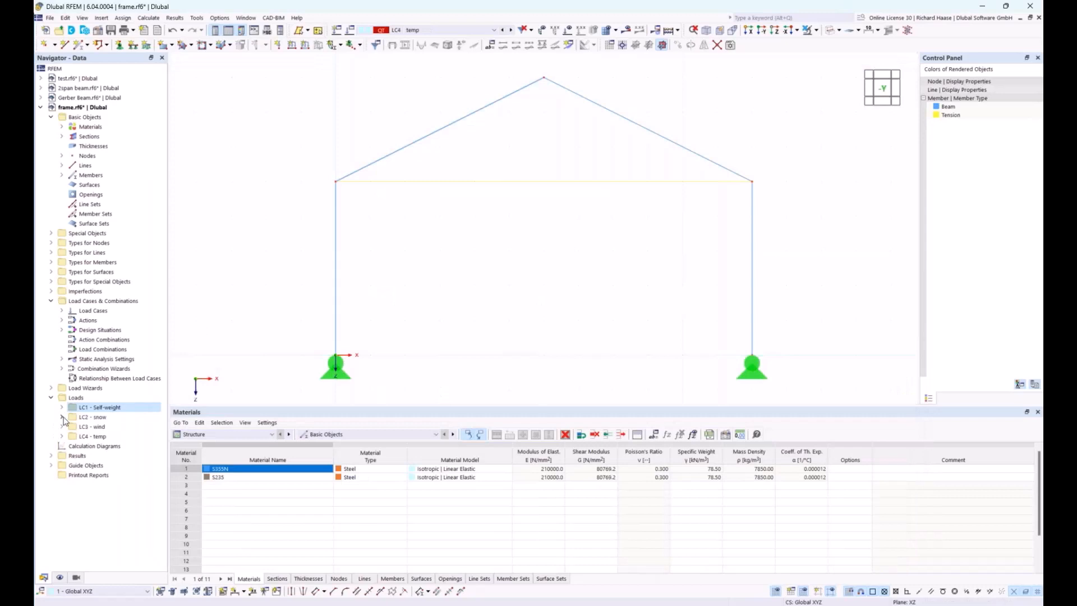
# Step: Start a new uniform force member load in LC2 snow, acting in global Z on projected length (ZP)
pyautogui.click(62, 417)
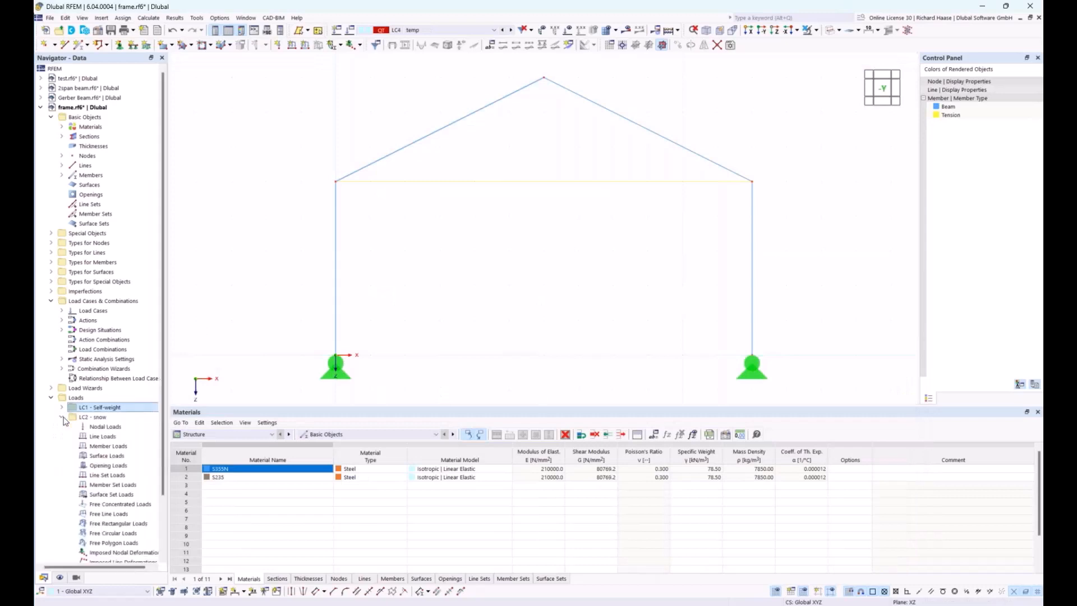
pyautogui.rightClick(114, 447)
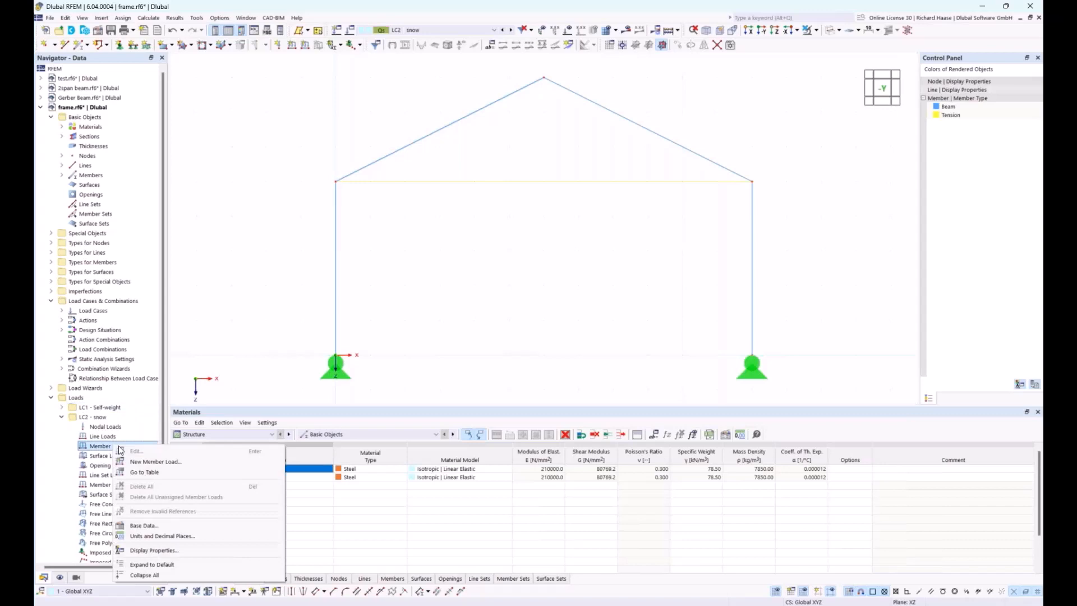
pyautogui.click(153, 463)
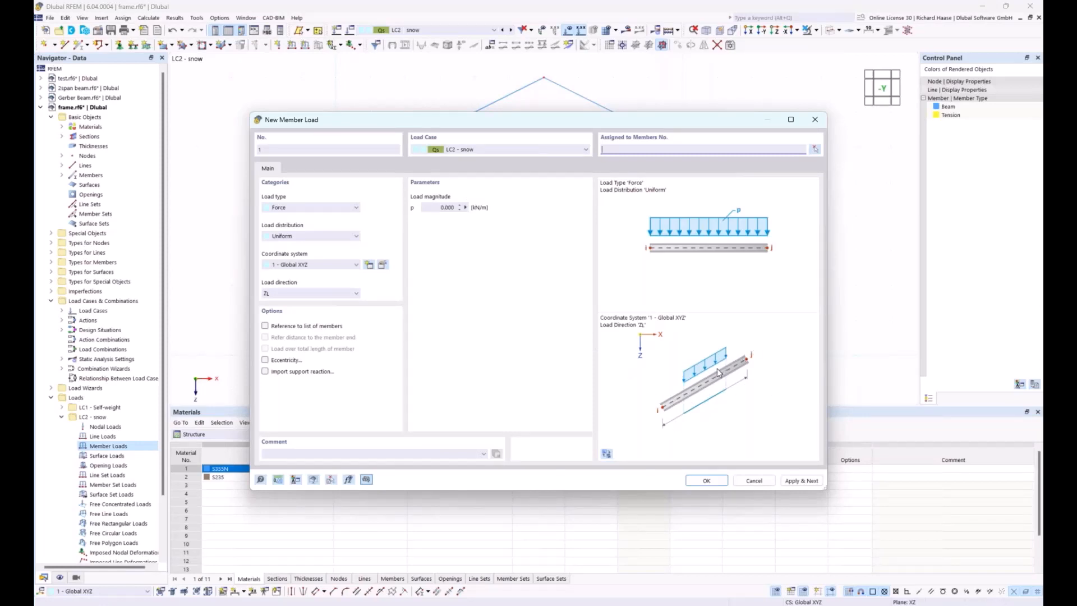
pyautogui.click(285, 292)
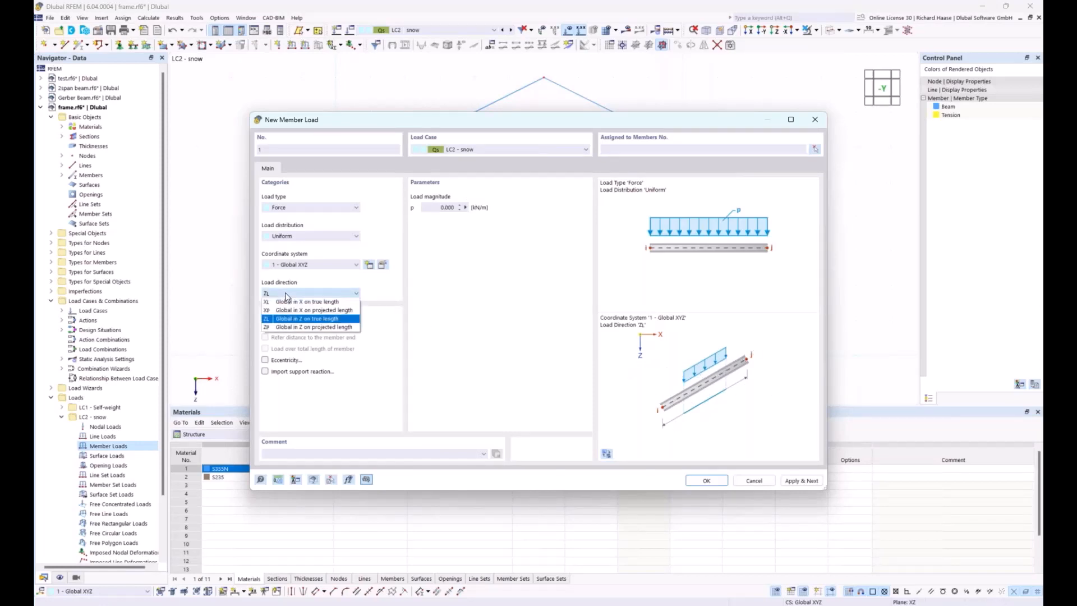
pyautogui.click(310, 328)
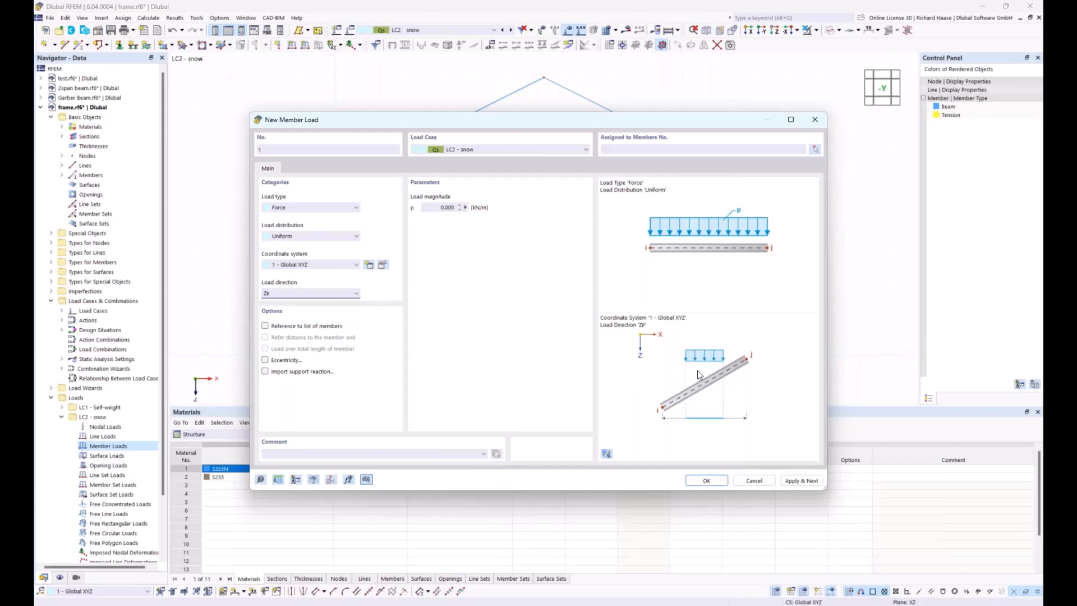
# Step: Assign the snow load to both sloping rafters with a magnitude of 1 kN/m and create it
pyautogui.click(814, 150)
pyautogui.click(488, 111)
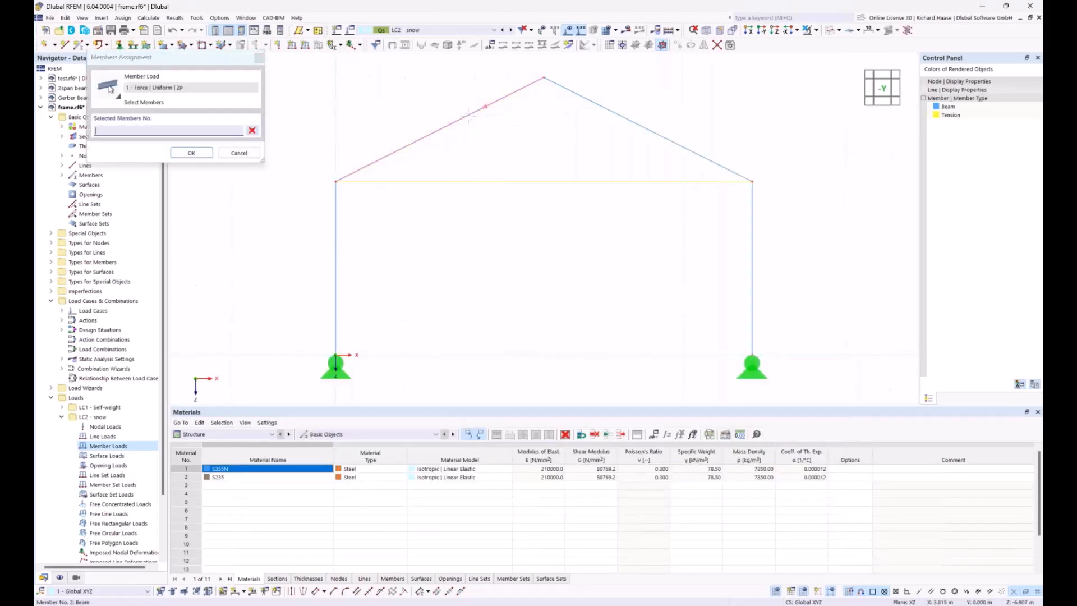
pyautogui.click(645, 127)
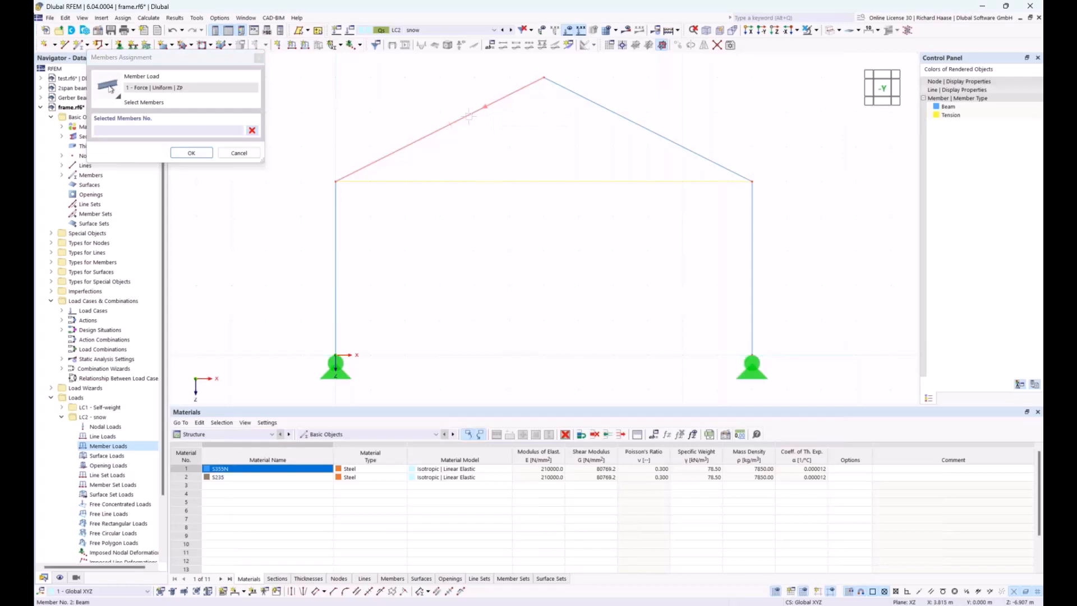
pyautogui.click(192, 154)
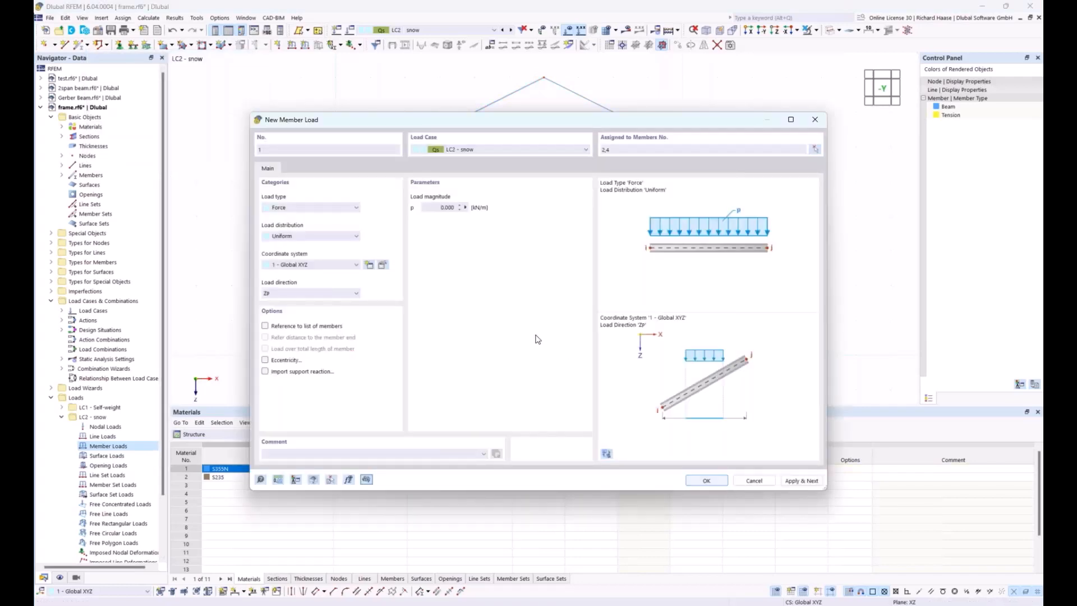
pyautogui.click(438, 207)
pyautogui.write('1')
pyautogui.click(699, 480)
pyautogui.click(707, 480)
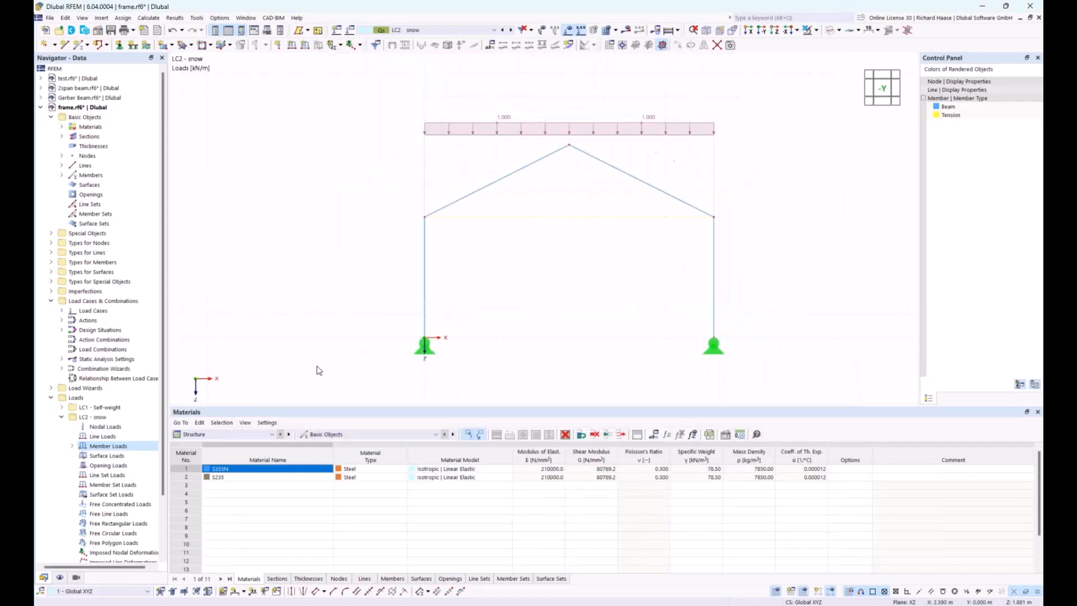
# Step: Start a new uniform force member load in LC3 wind, using the Local xyz coordinate system with direction z
pyautogui.click(62, 417)
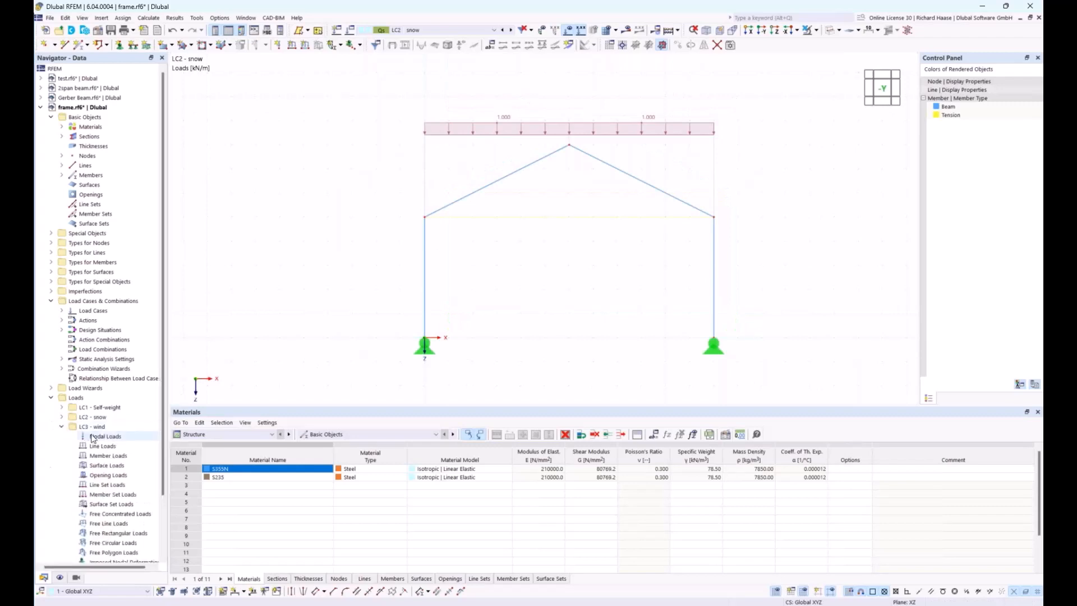
pyautogui.rightClick(104, 455)
pyautogui.click(140, 471)
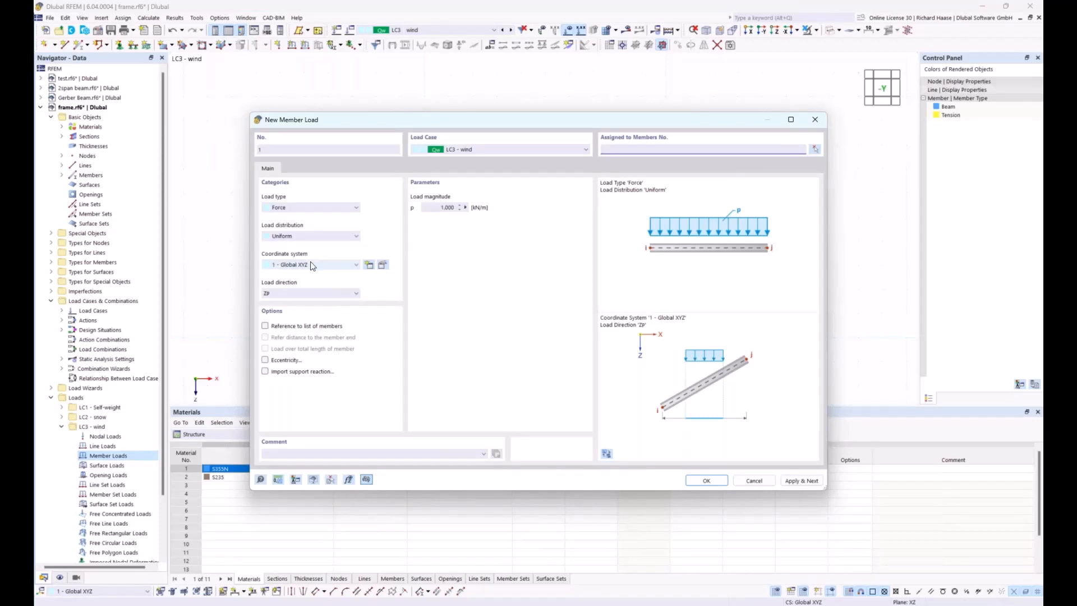
pyautogui.click(289, 265)
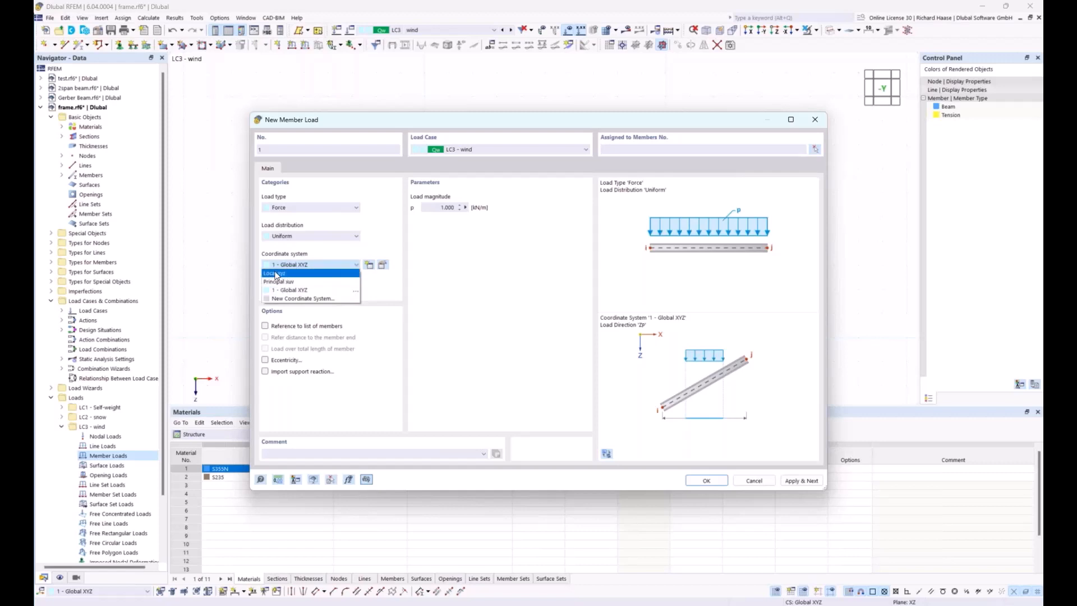
pyautogui.click(274, 274)
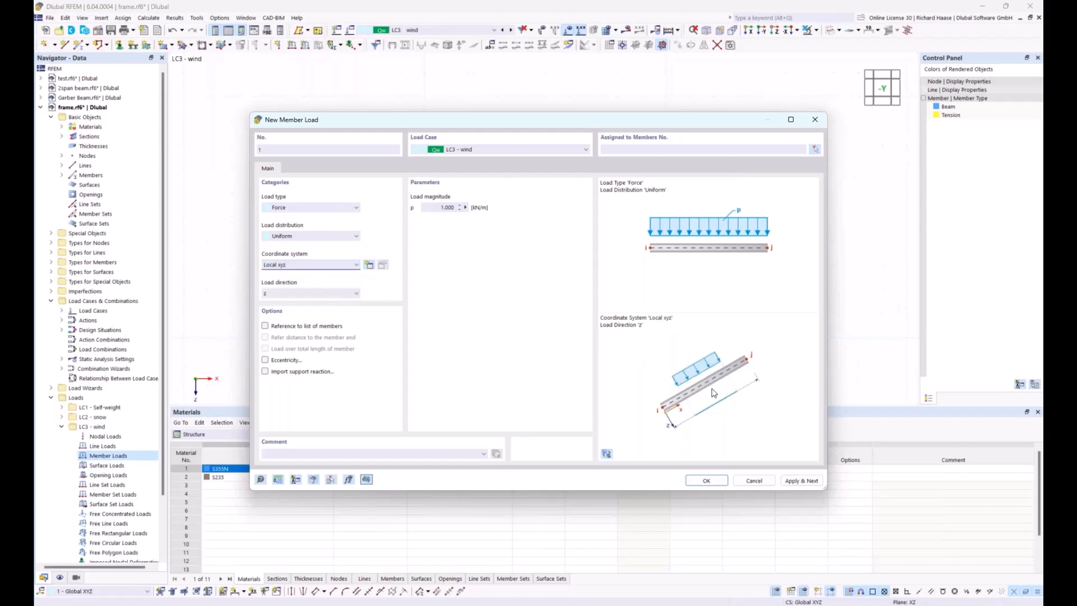
# Step: Assign the 1 kN/m wind load to both columns and both rafters, members 1-4, and create it
pyautogui.click(815, 150)
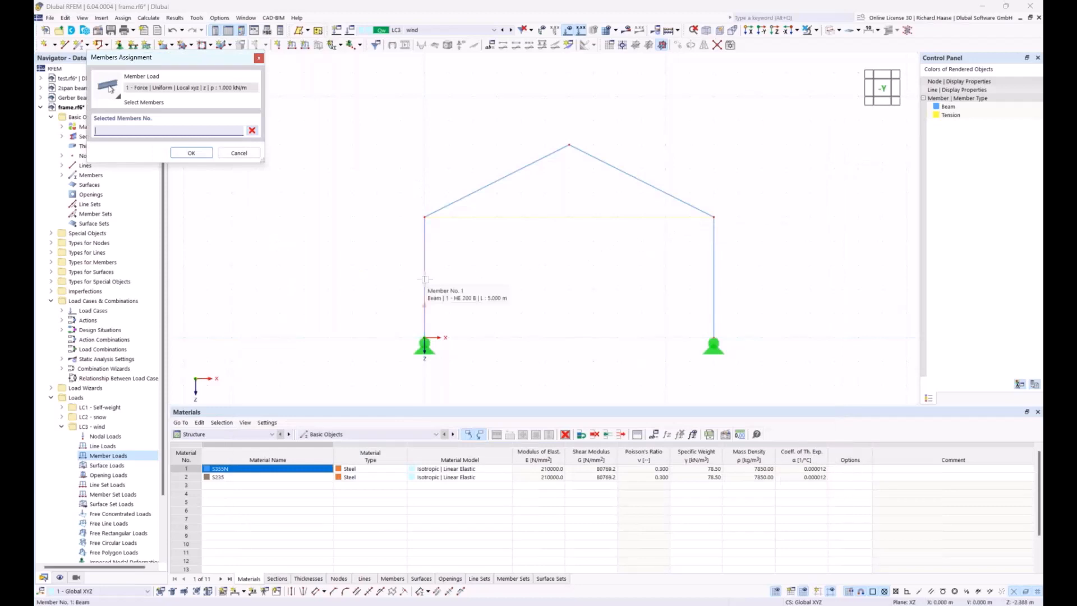
pyautogui.hotkey('ctrl', 'a')
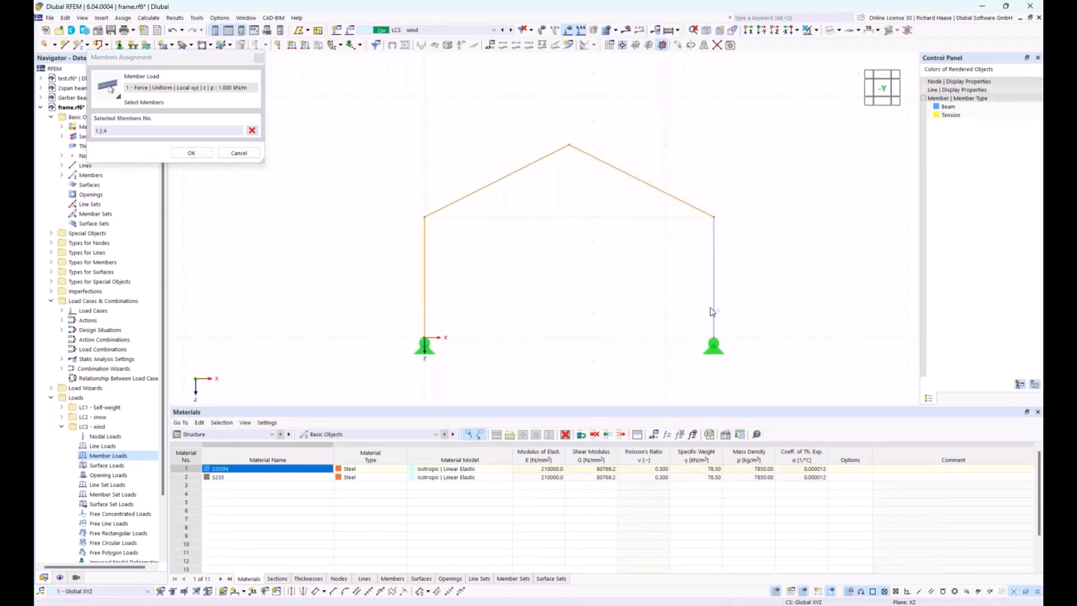
pyautogui.click(192, 153)
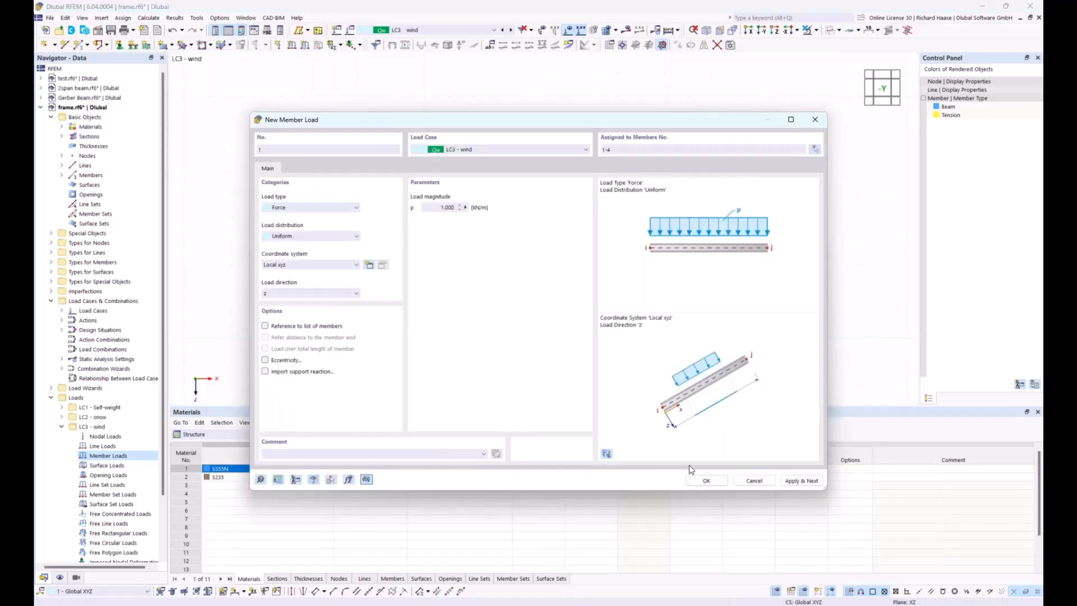
pyautogui.click(705, 481)
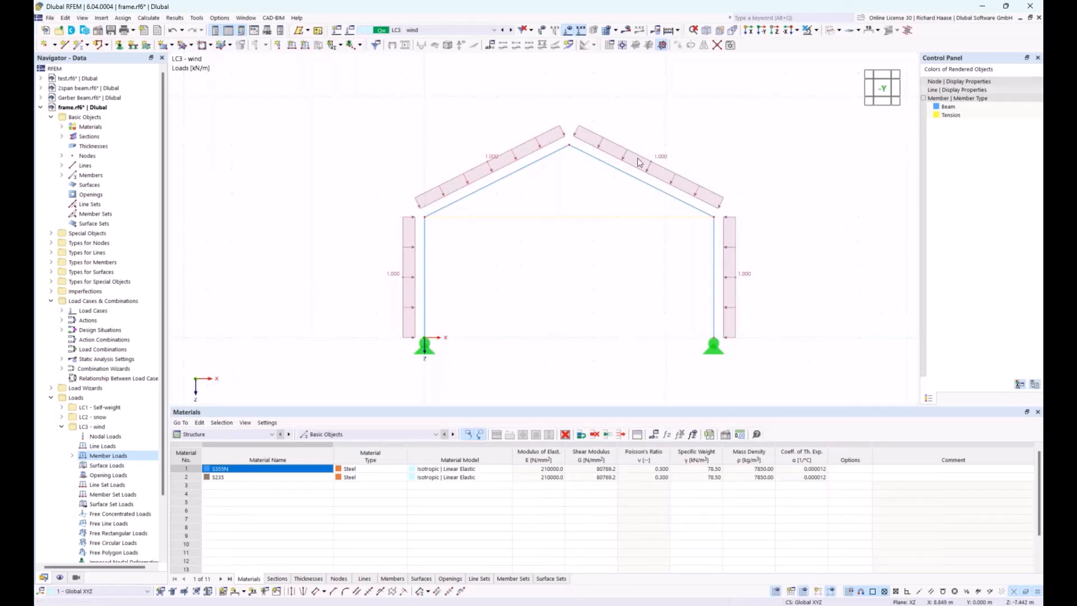
# Step: Reverse the wind load on the right rafter by making its 1 kN/m magnitude negative
pyautogui.doubleClick(659, 181)
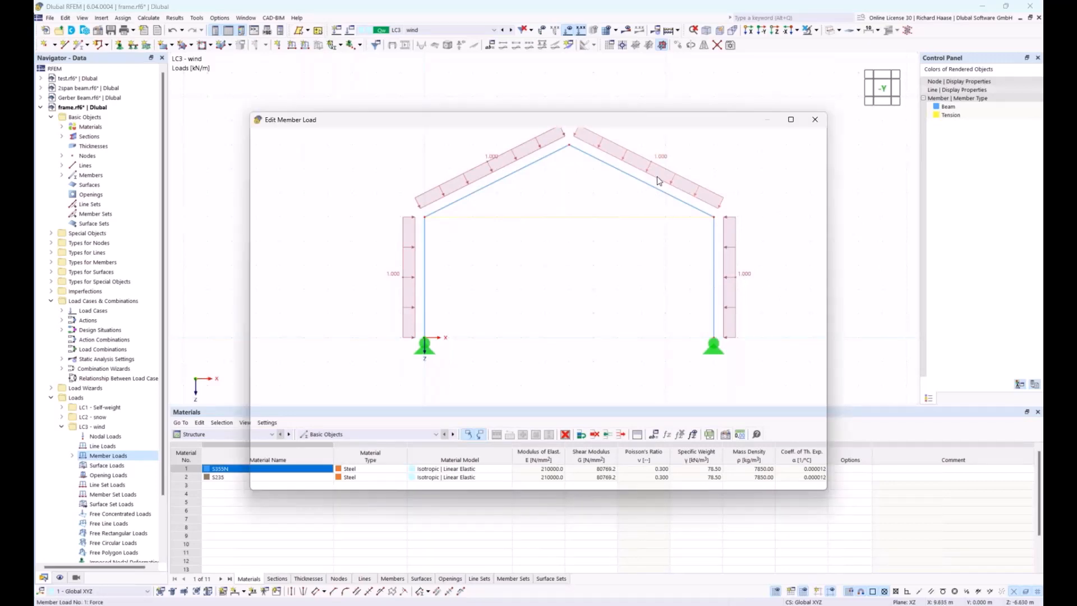
pyautogui.click(435, 208)
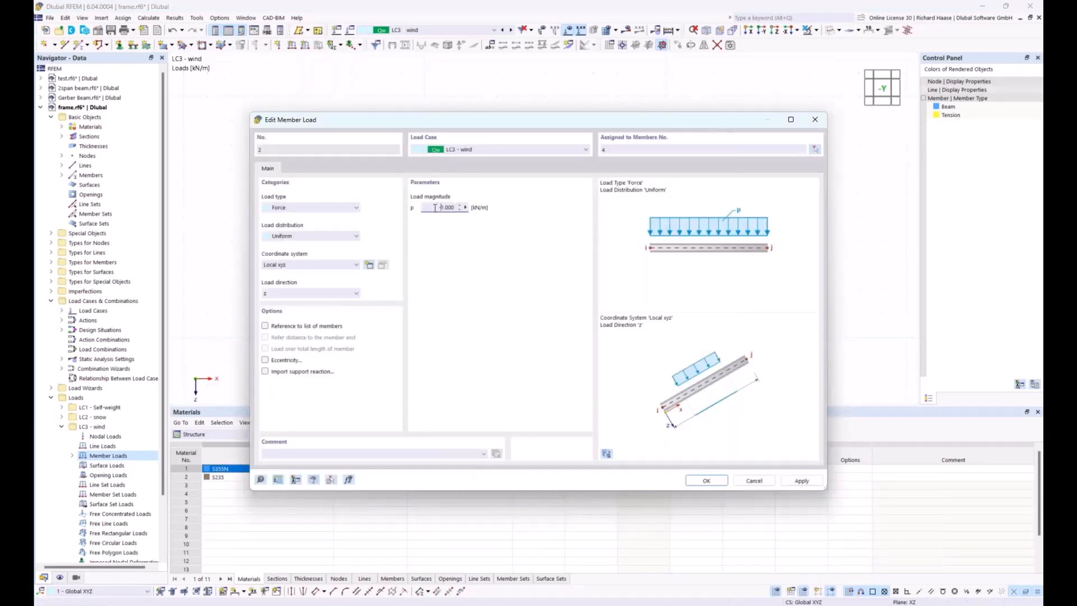
pyautogui.click(718, 484)
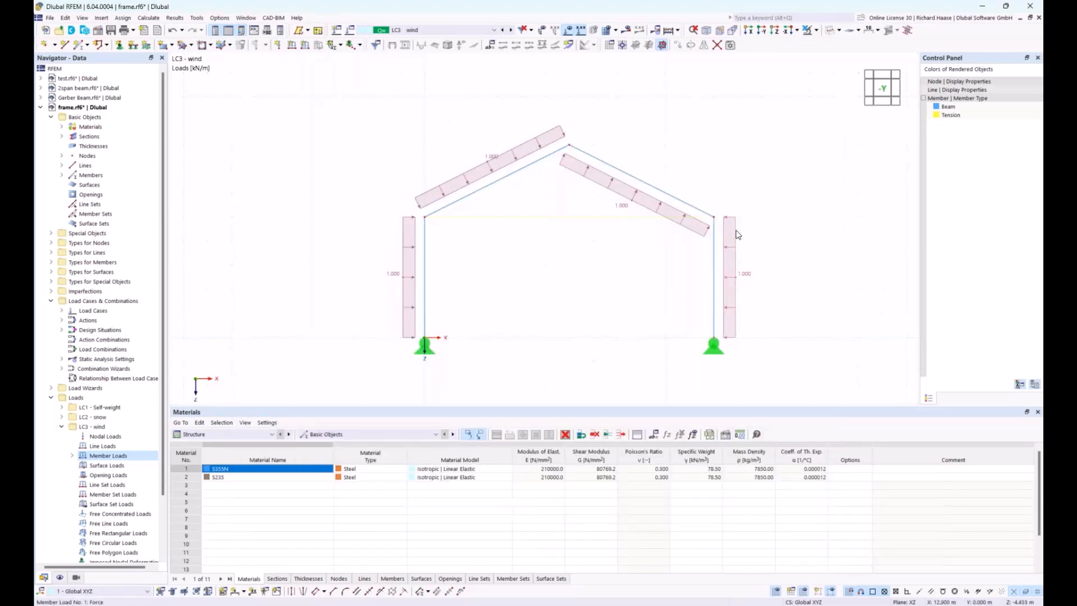
# Step: Reverse the wind load on the right column by setting its magnitude to -1 kN/m
pyautogui.doubleClick(737, 235)
pyautogui.click(435, 208)
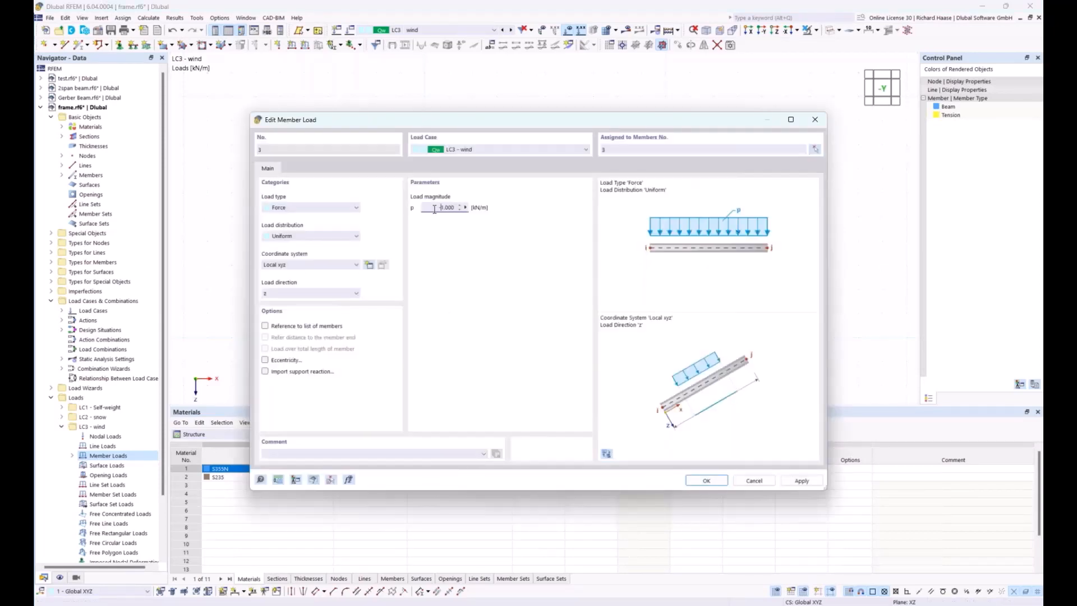
pyautogui.click(695, 474)
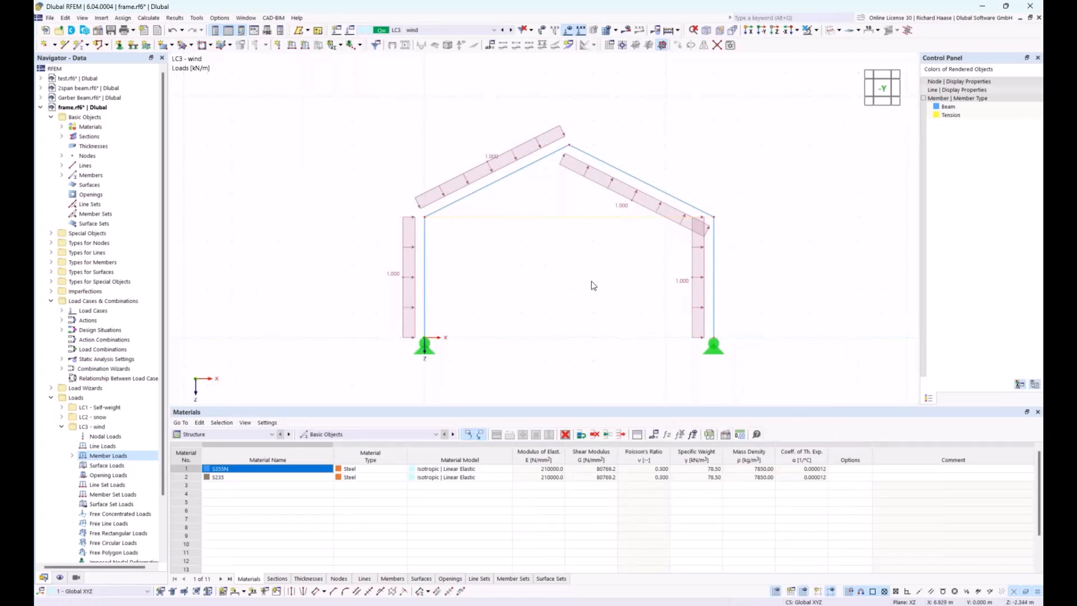
# Step: Start a new uniform Temperature Change member load in LC4 temp with a centre-line temperature Tc of 35 °C
pyautogui.click(62, 426)
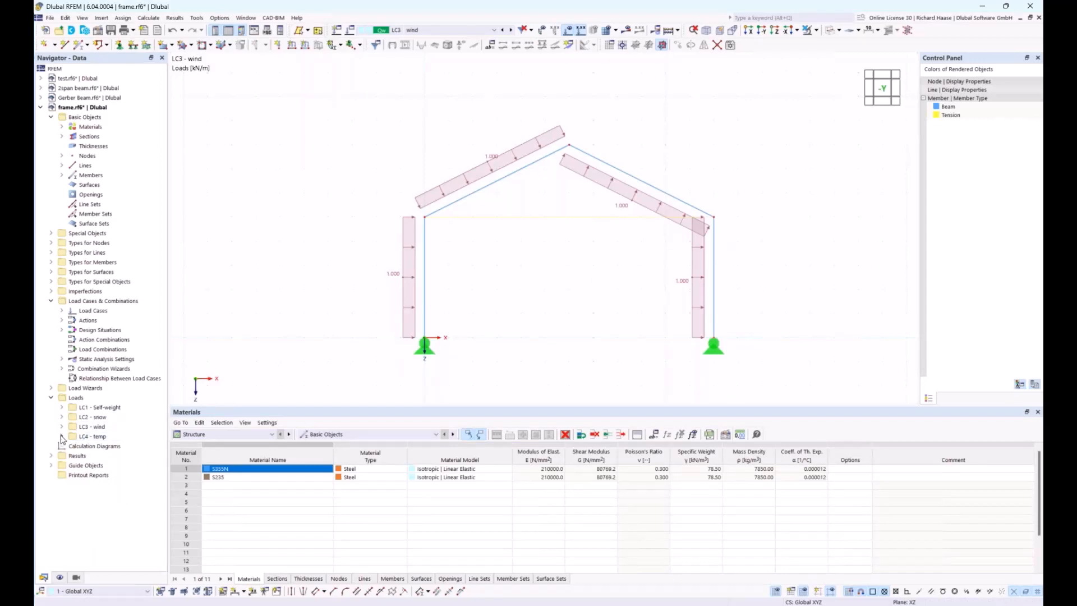
pyautogui.click(61, 437)
pyautogui.rightClick(112, 465)
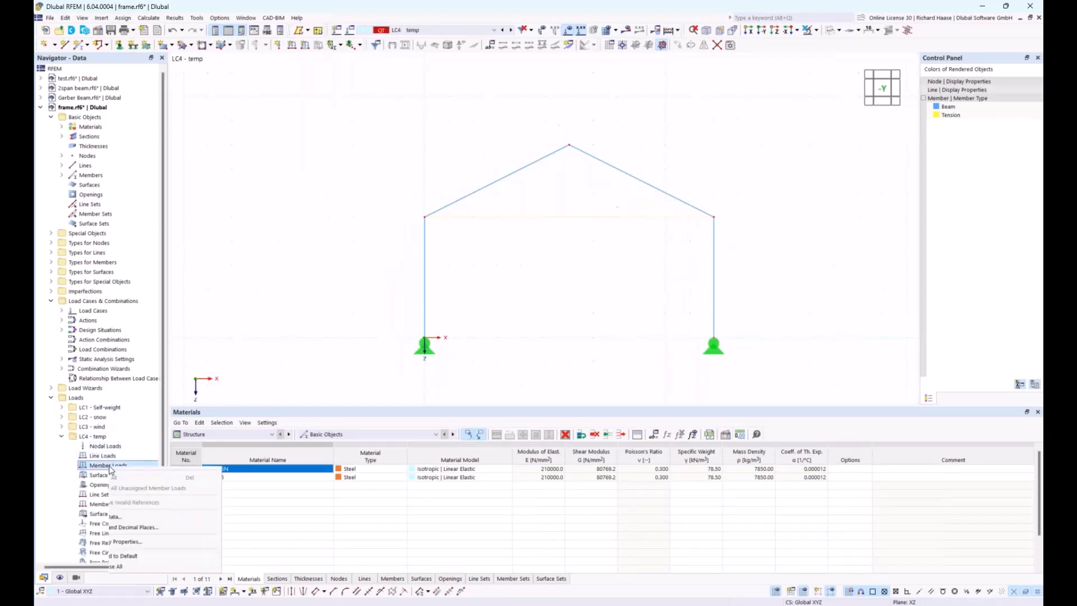
pyautogui.click(150, 484)
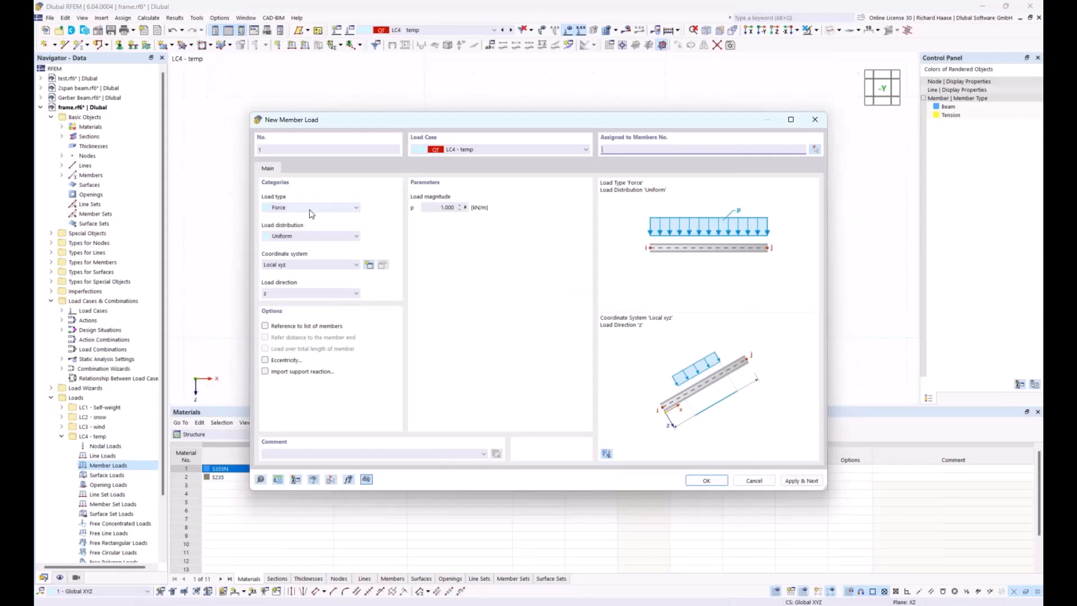
pyautogui.click(309, 209)
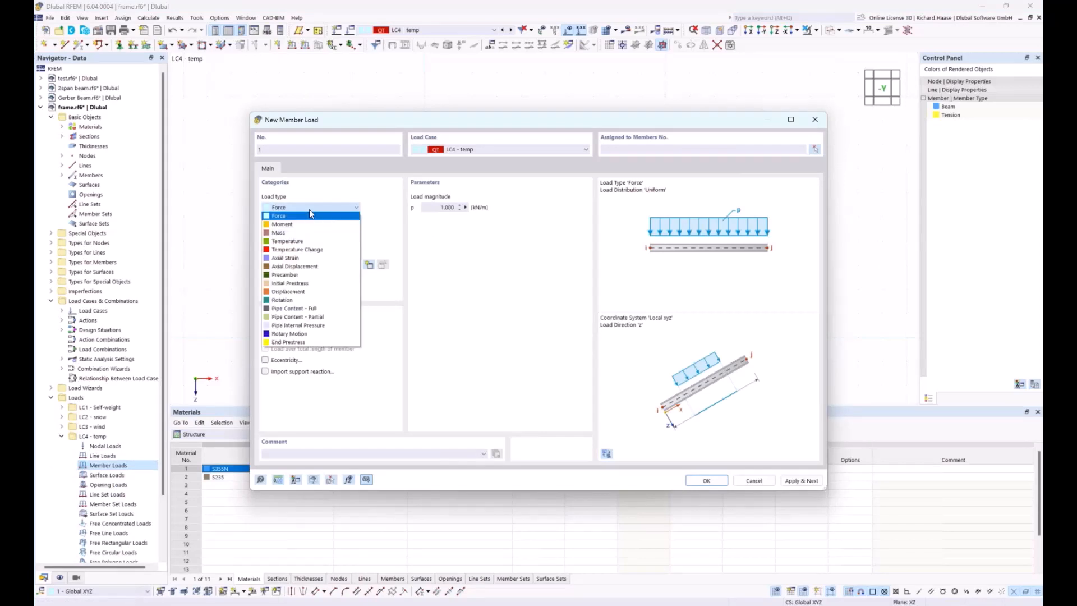
pyautogui.click(317, 250)
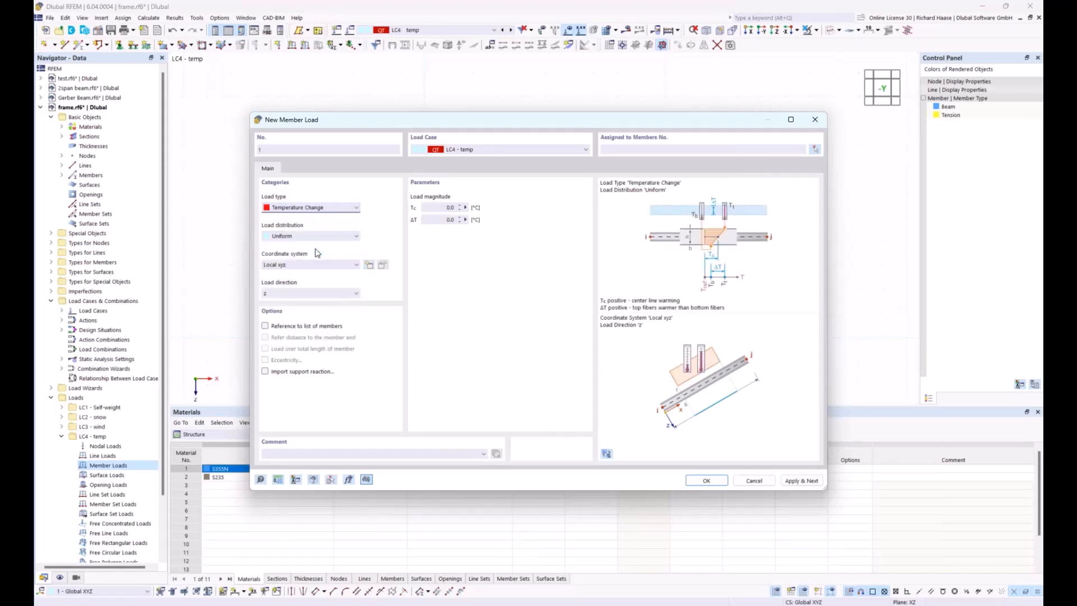
pyautogui.click(436, 207)
# Step: Assign the temperature load to both columns and both rafters, members 1-4, and create it
pyautogui.click(816, 152)
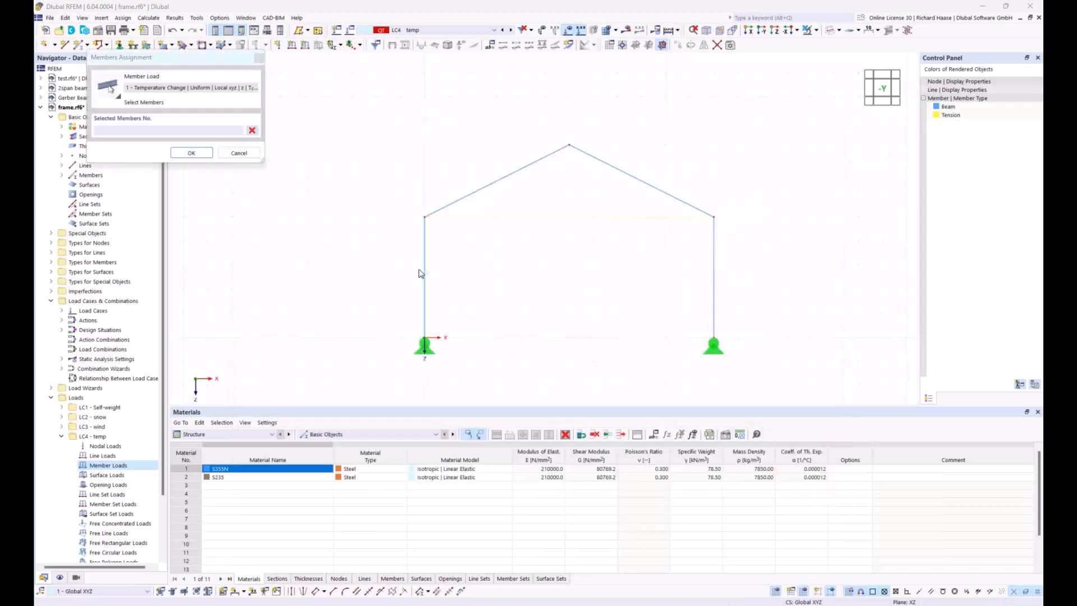
pyautogui.click(599, 168)
pyautogui.click(711, 305)
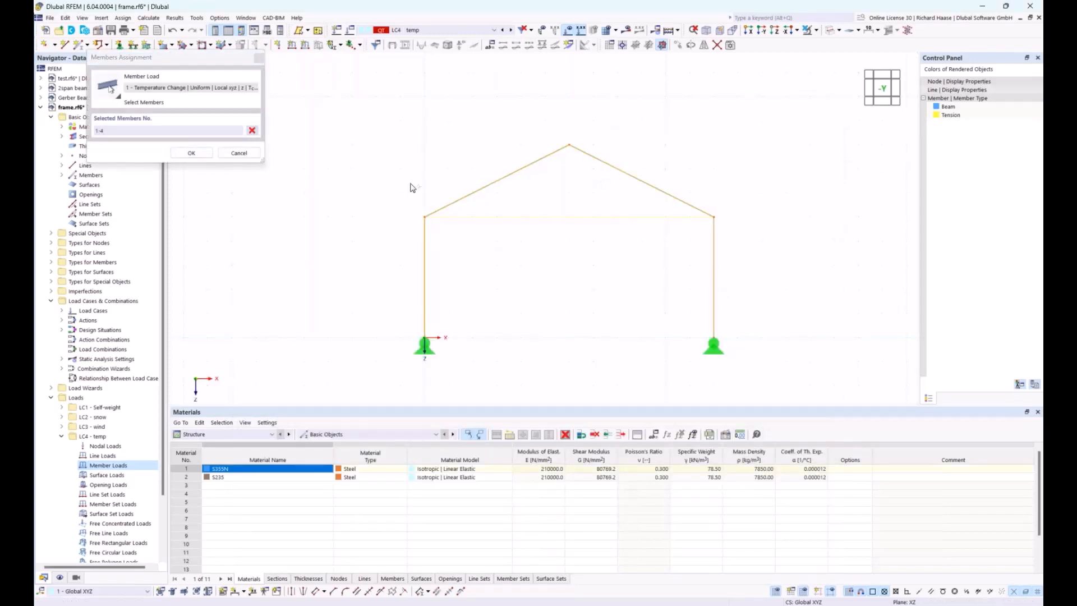
pyautogui.click(204, 156)
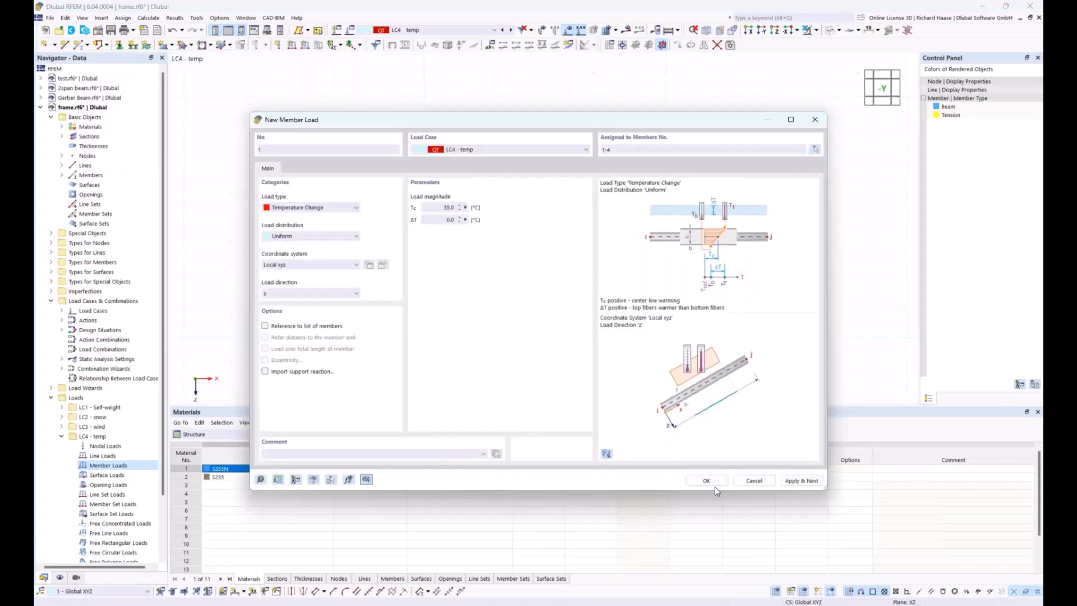
pyautogui.click(712, 482)
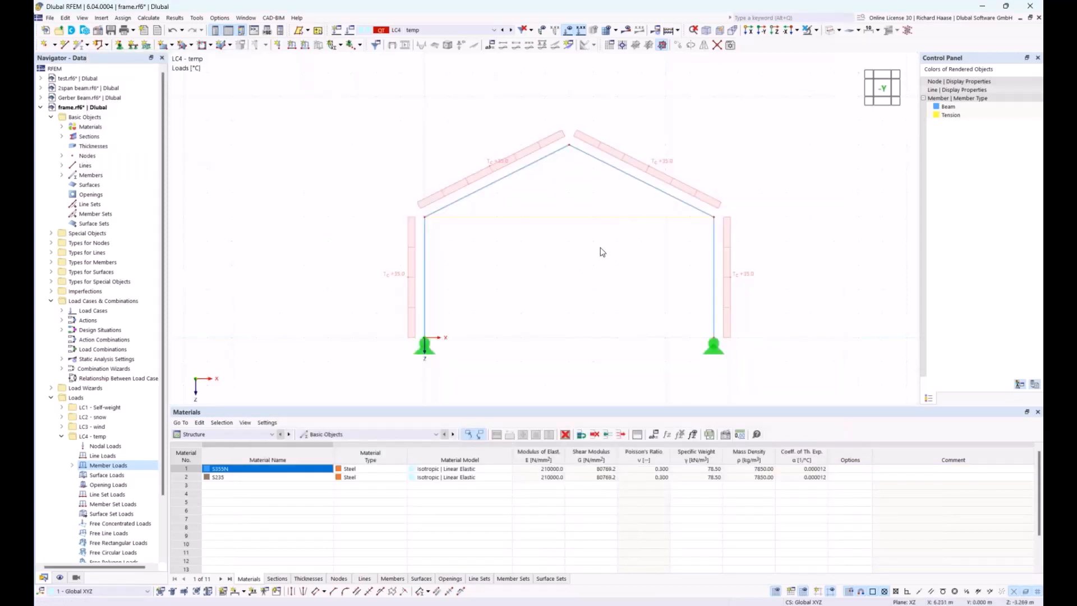
# Step: Change the display colour of the Tension member type from the yellow shade to orange
pyautogui.click(936, 115)
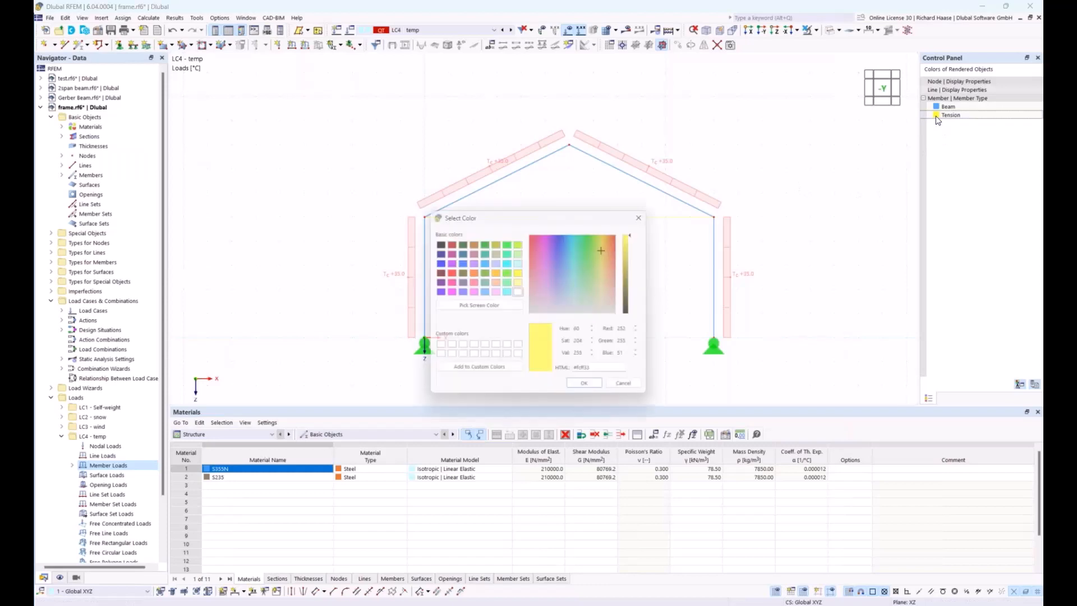
pyautogui.click(616, 237)
pyautogui.moveTo(616, 237); pyautogui.dragTo(617, 236)
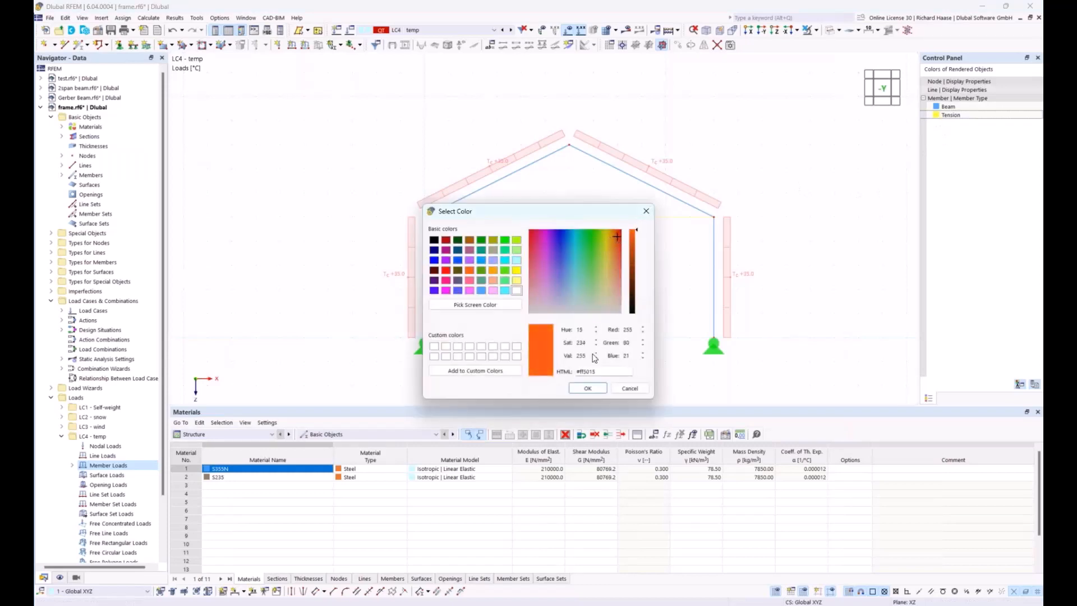
pyautogui.click(587, 389)
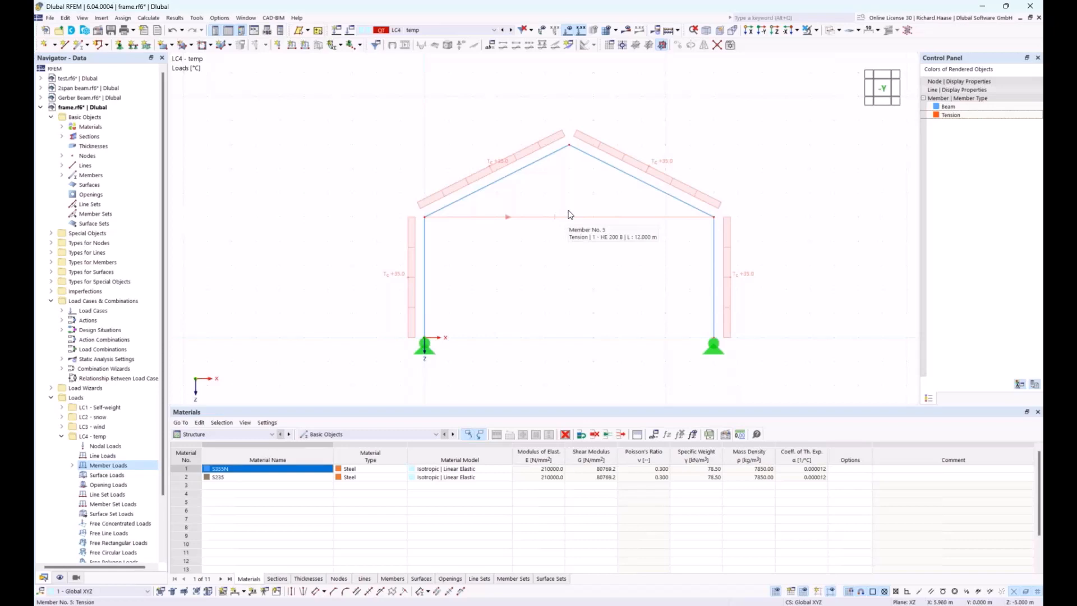
# Step: Calculate only the load cases LC1 Self-weight, LC2 snow, LC3 wind and LC4 temp
pyautogui.click(175, 18)
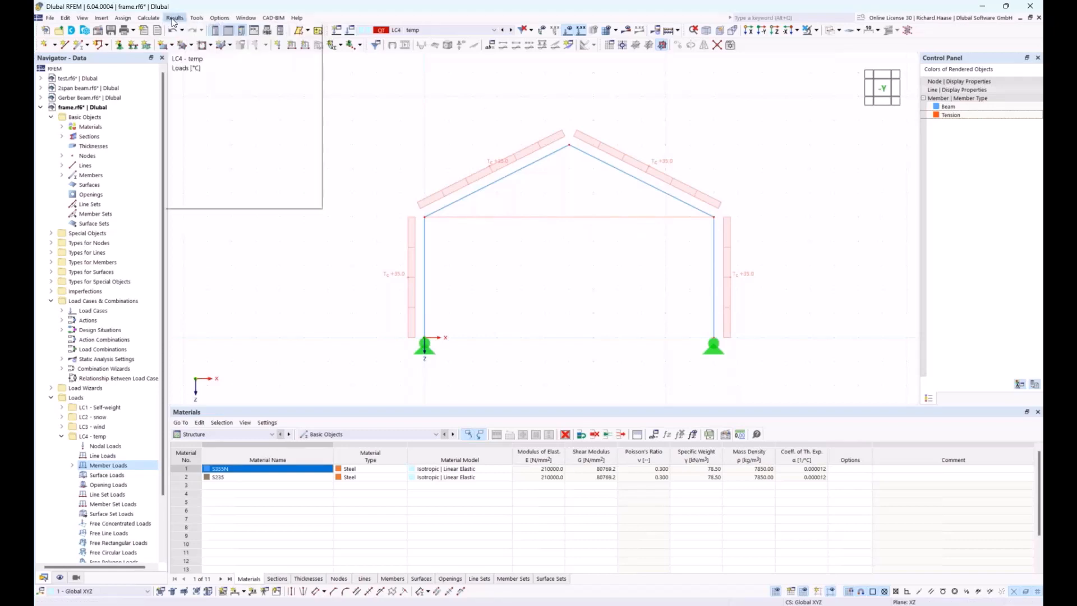
pyautogui.moveTo(148, 18)
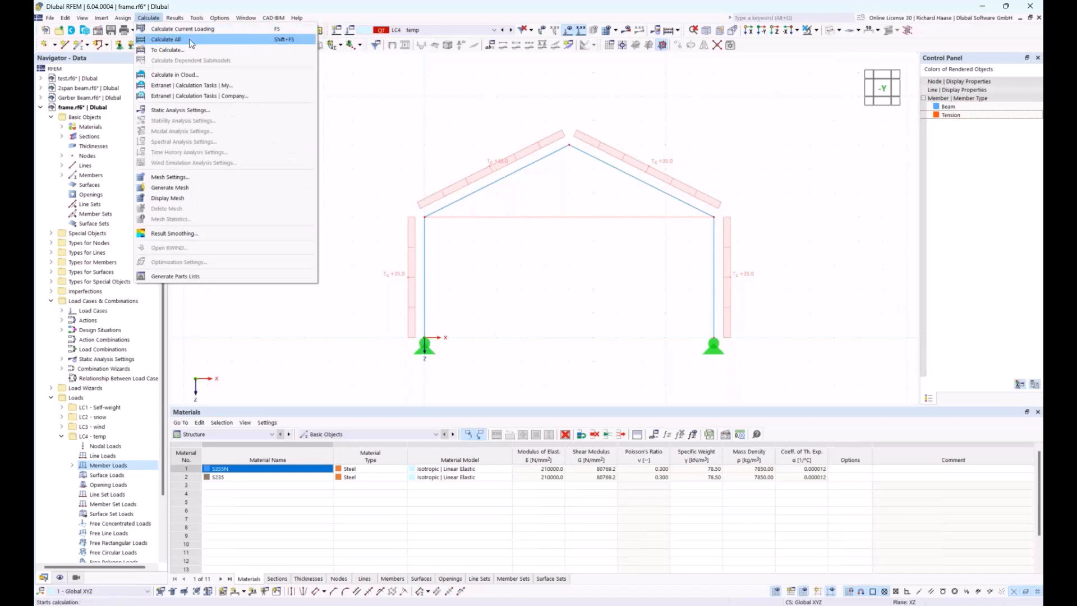
pyautogui.click(162, 50)
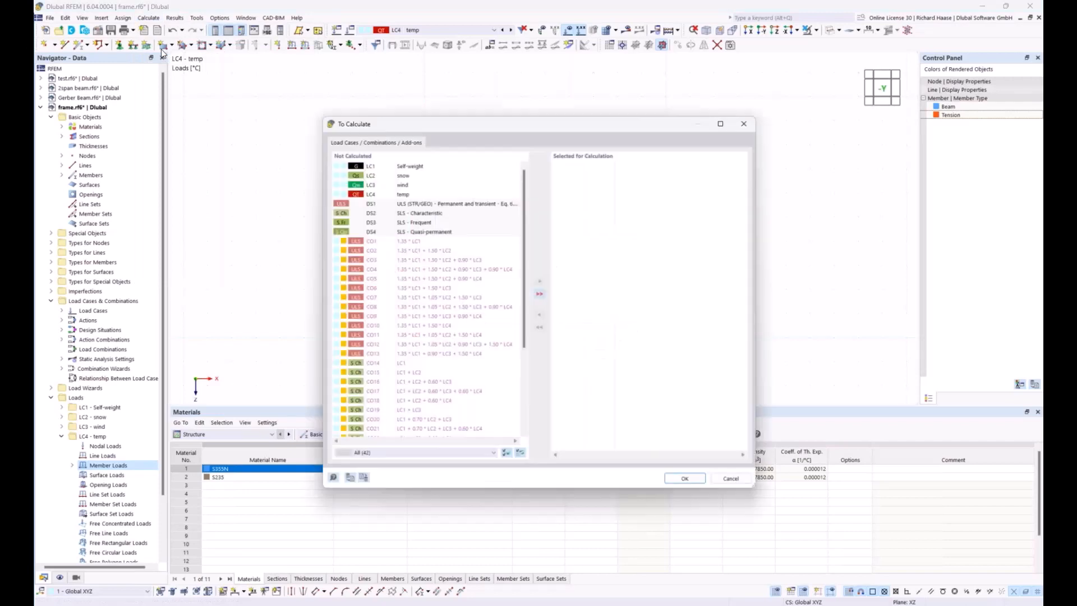
pyautogui.moveTo(418, 164); pyautogui.dragTo(407, 190)
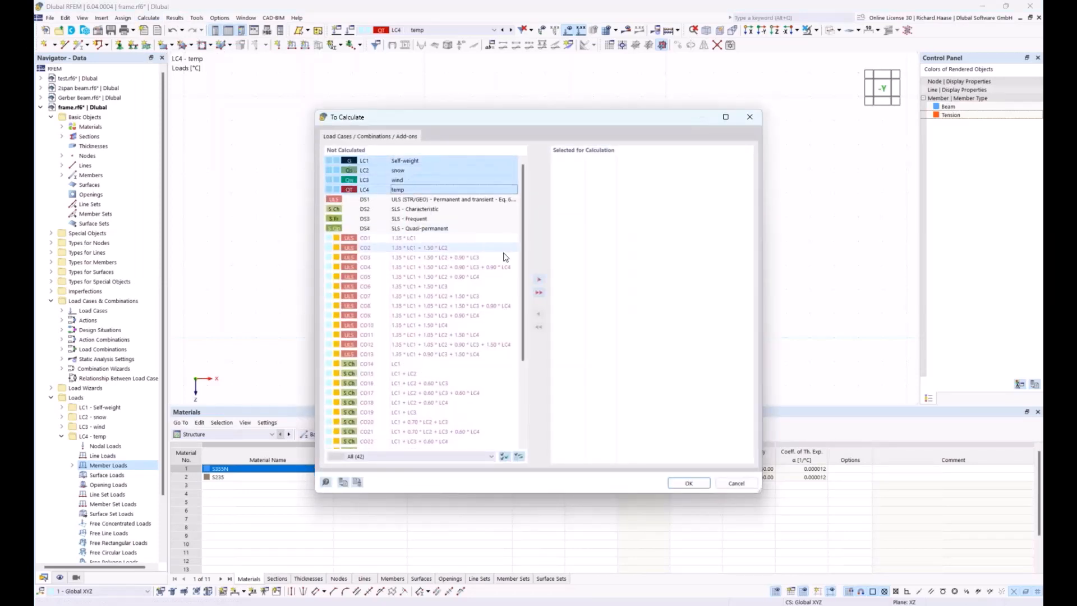
pyautogui.click(539, 279)
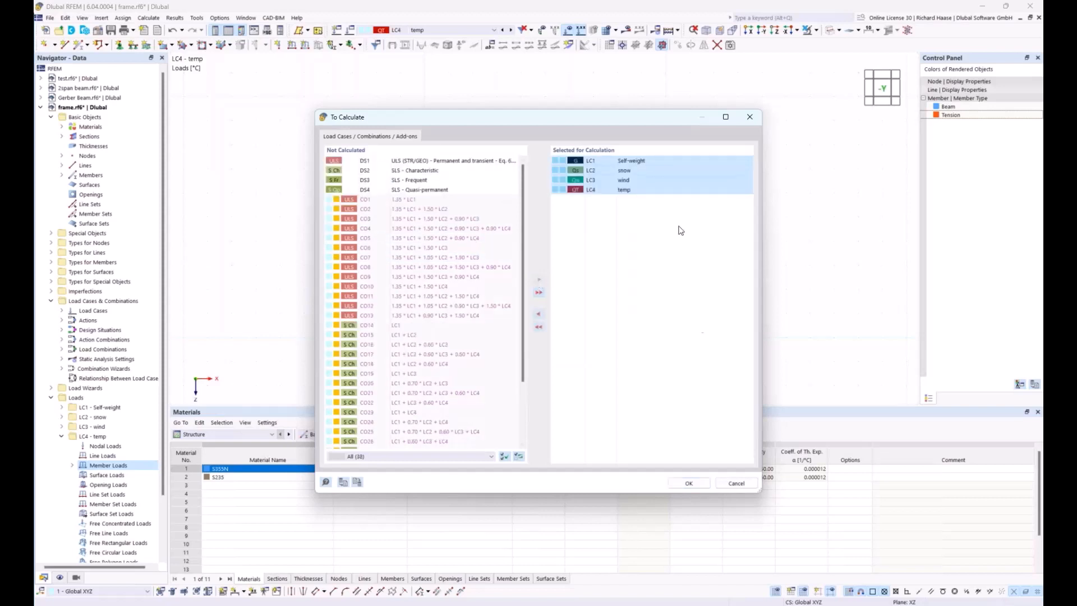
pyautogui.click(689, 484)
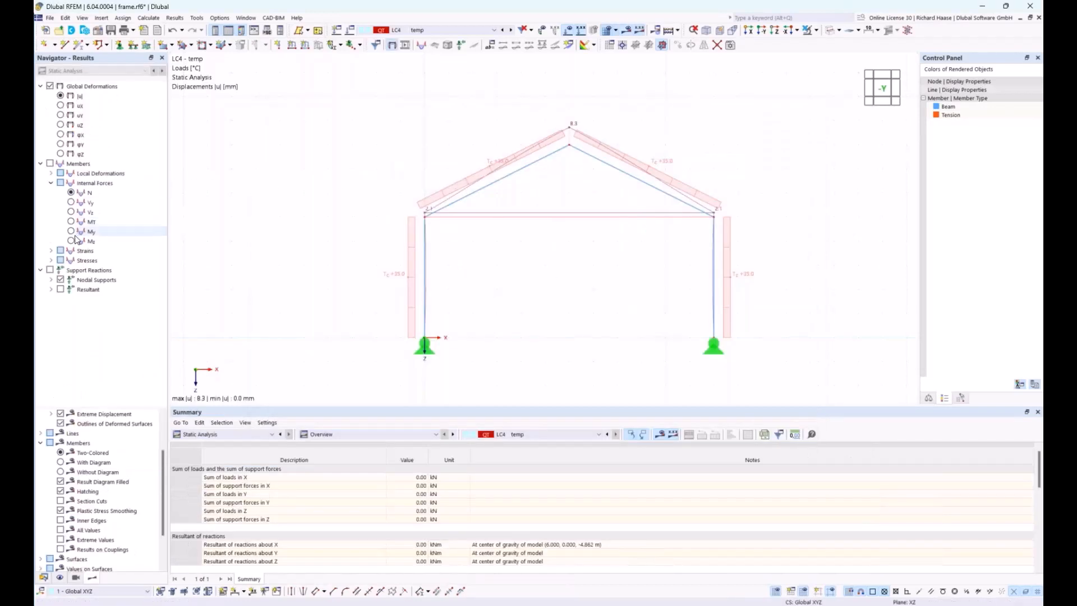
# Step: Display the members' axial forces N and examine them for self-weight, snow, wind and temperature in turn
pyautogui.click(71, 193)
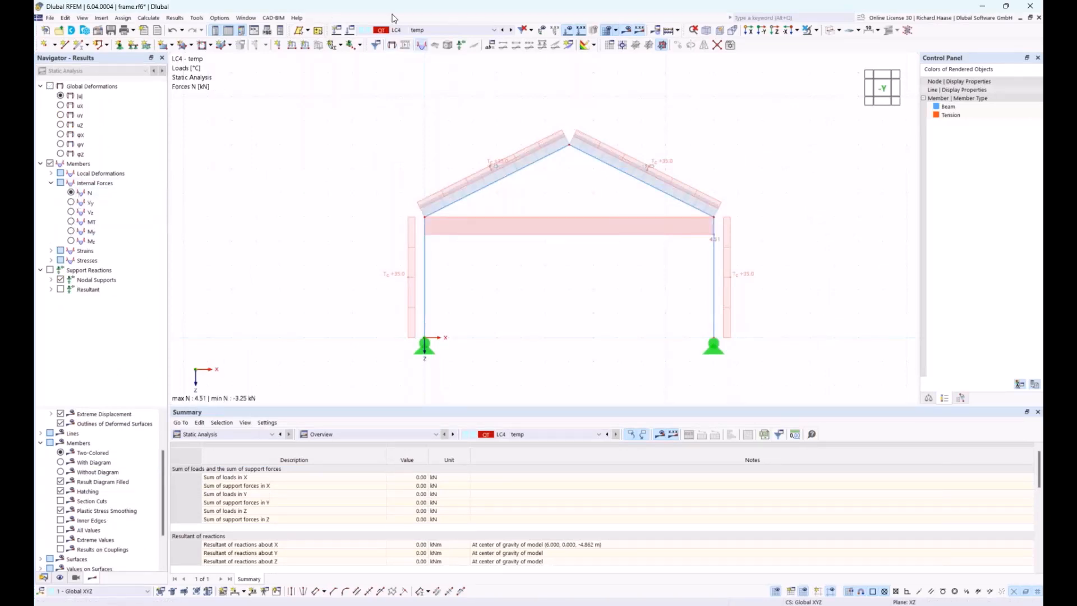
pyautogui.click(436, 31)
pyautogui.click(435, 41)
pyautogui.scroll(1, 443, 322)
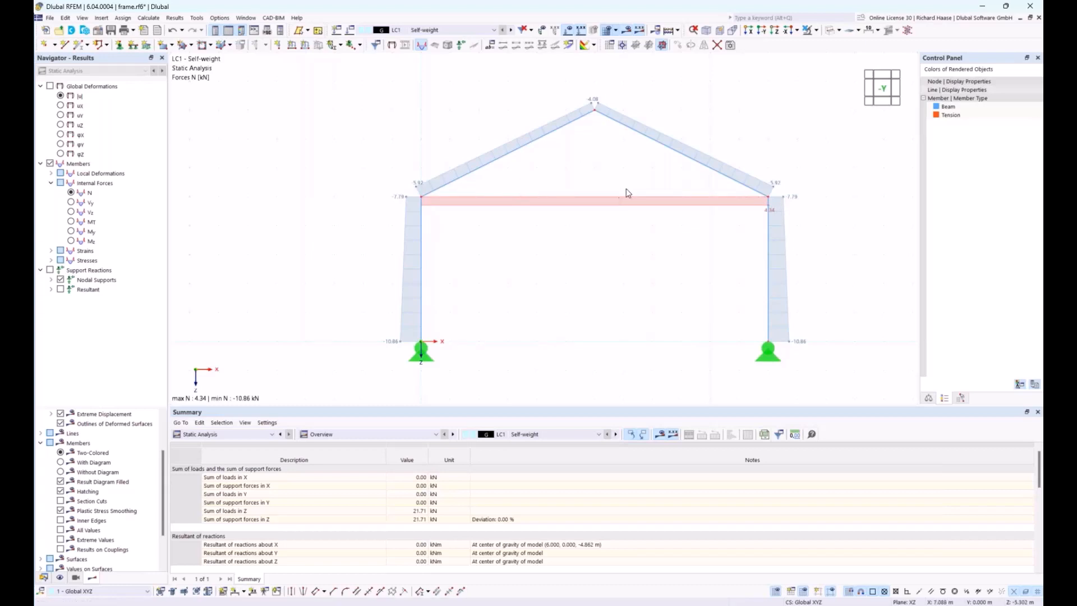
pyautogui.click(512, 30)
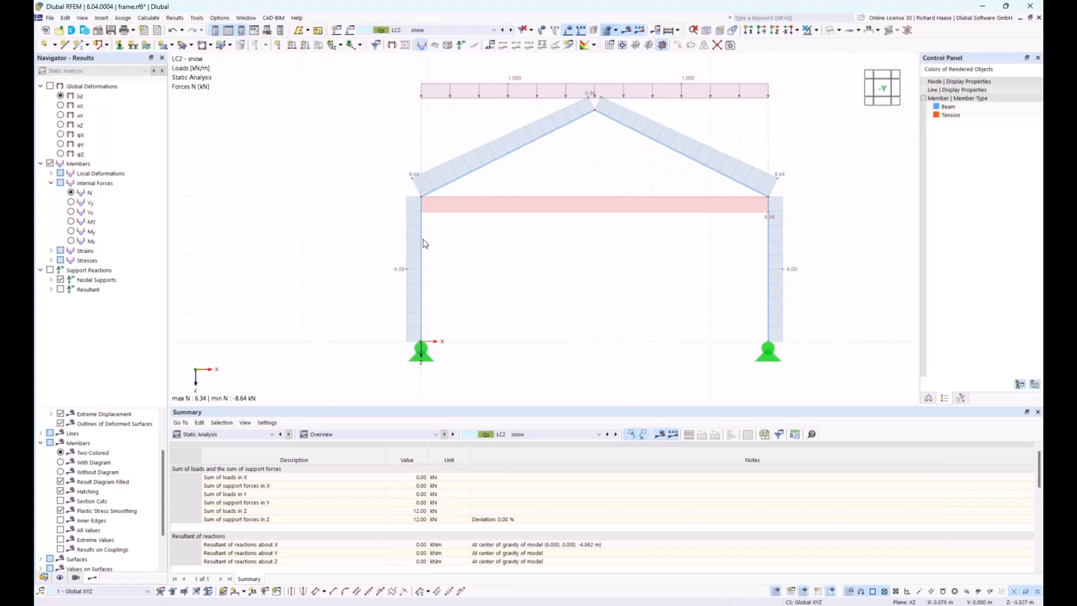
pyautogui.click(511, 30)
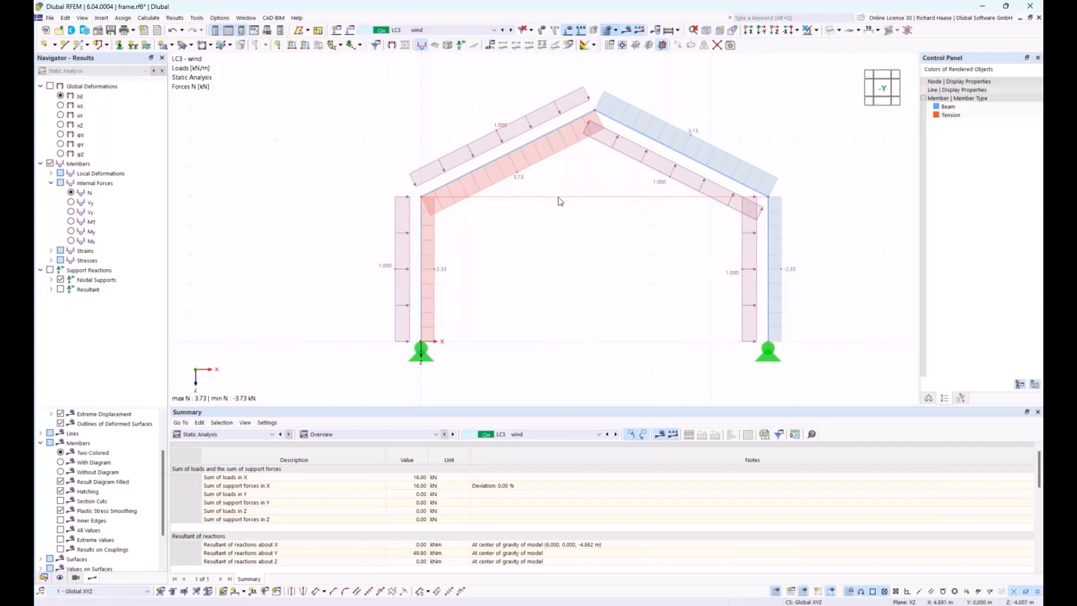
pyautogui.click(511, 31)
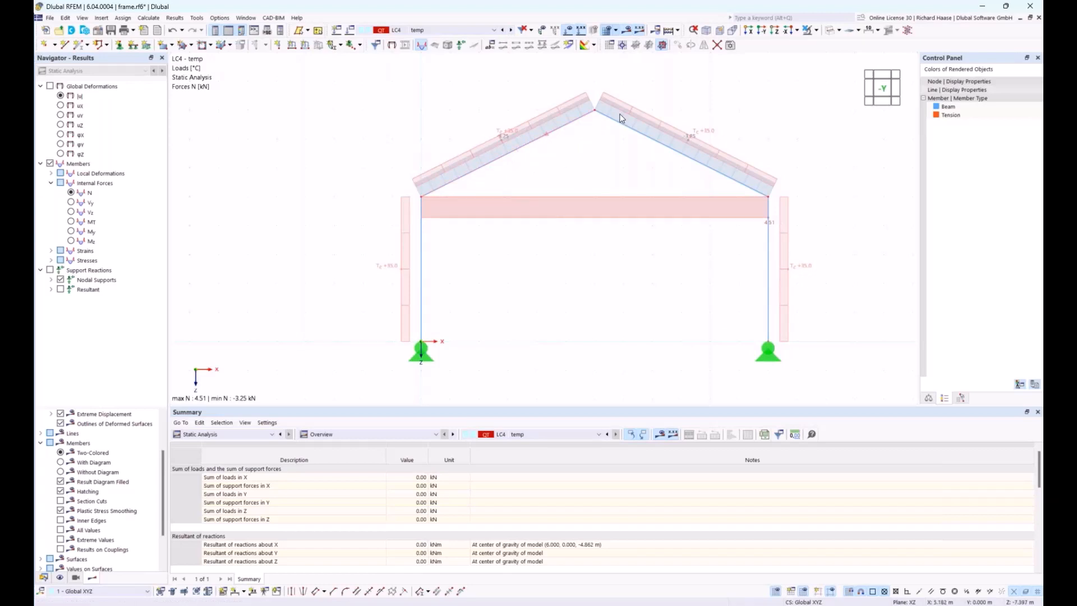
# Step: Edit the section of the horizontal tension member and replace HE 200 B with a massive circle from the section library
pyautogui.click(43, 577)
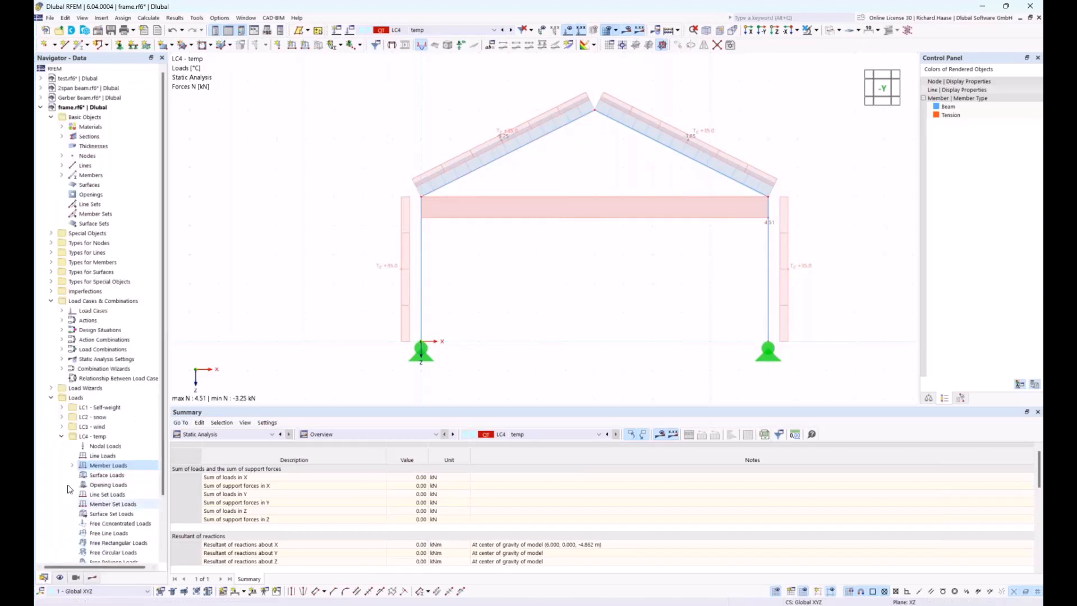
pyautogui.doubleClick(588, 196)
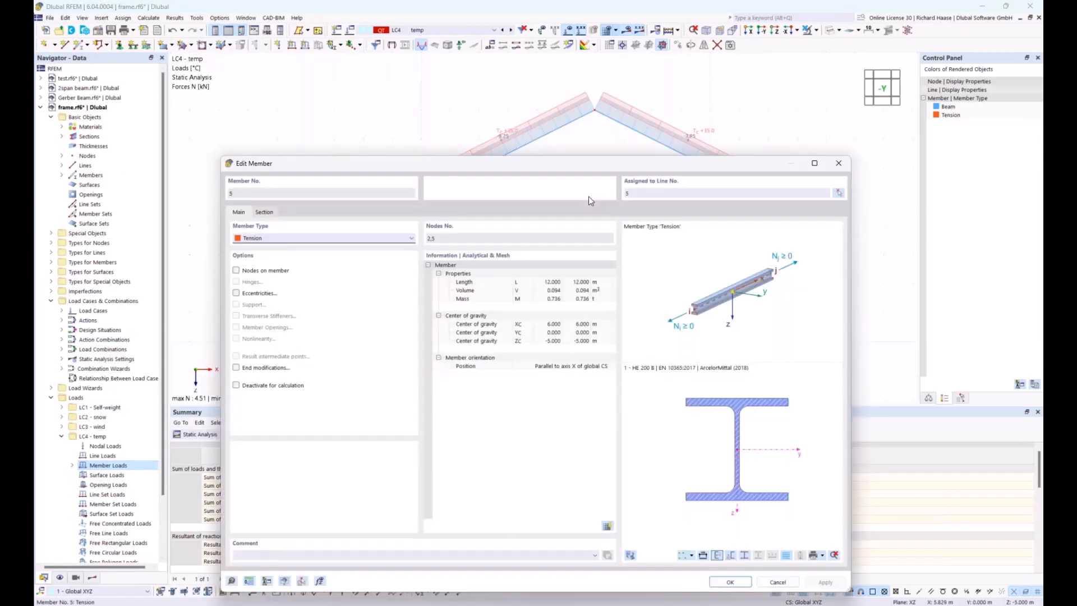
pyautogui.click(266, 214)
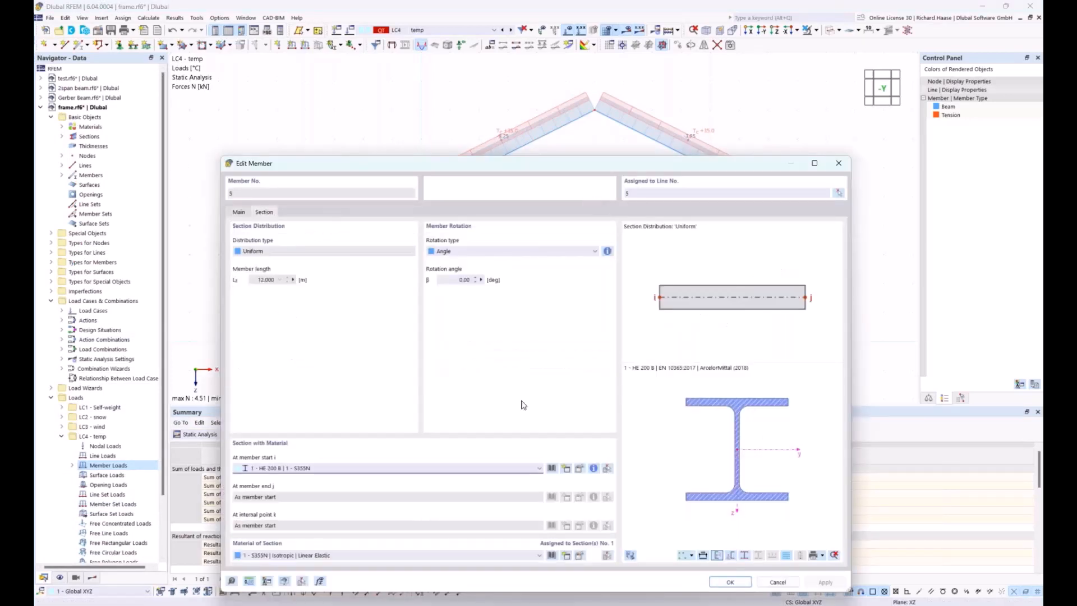
pyautogui.click(580, 469)
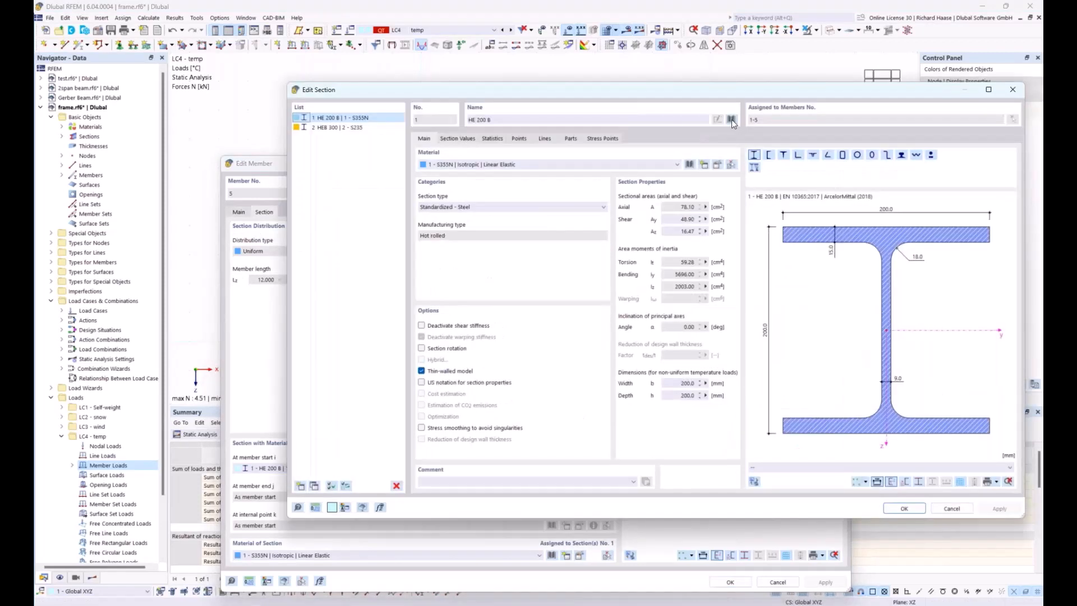
pyautogui.click(731, 119)
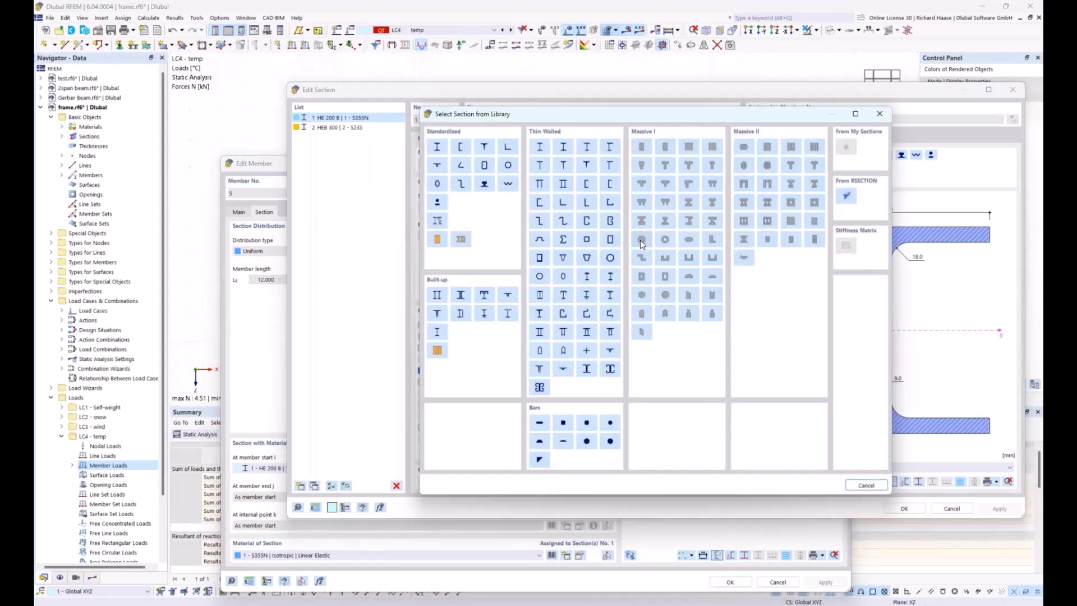
pyautogui.click(640, 241)
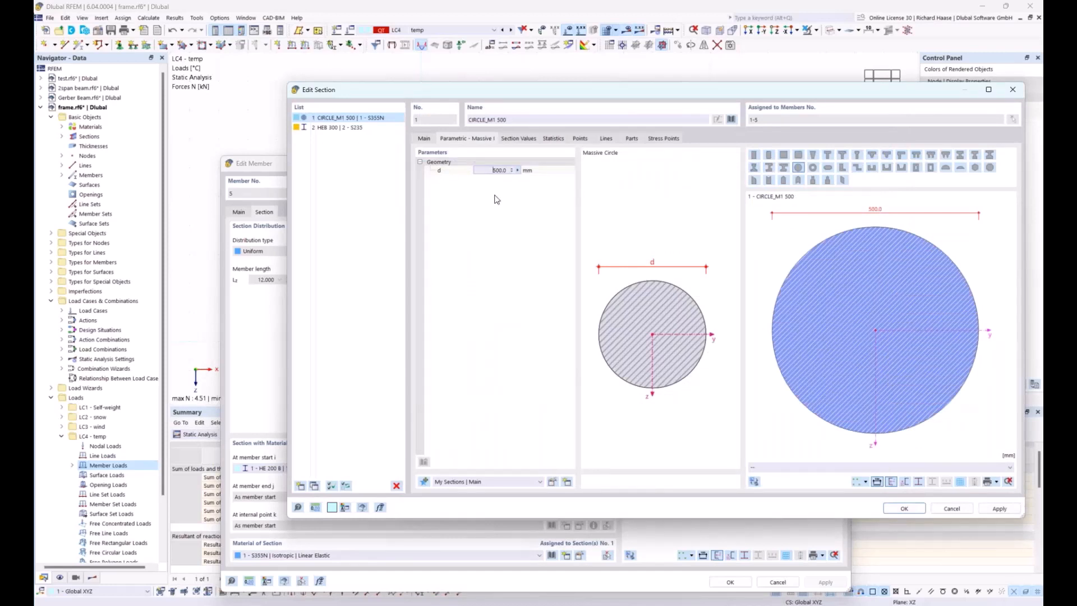
# Step: Set the circular section's diameter to 30 mm and accept the section and member changes
pyautogui.click(562, 171)
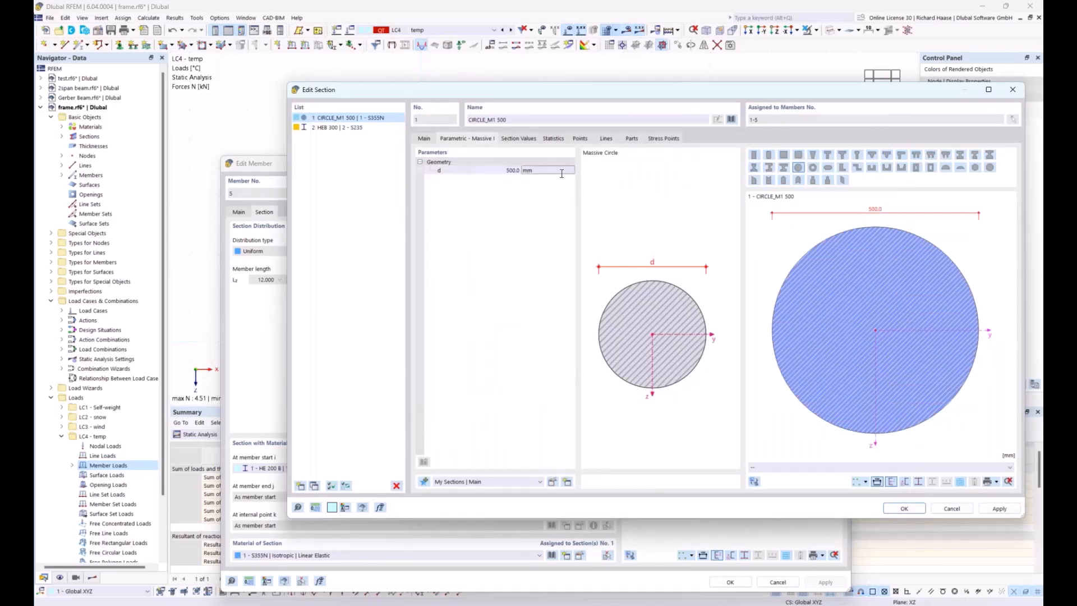
pyautogui.click(503, 169)
pyautogui.write('50')
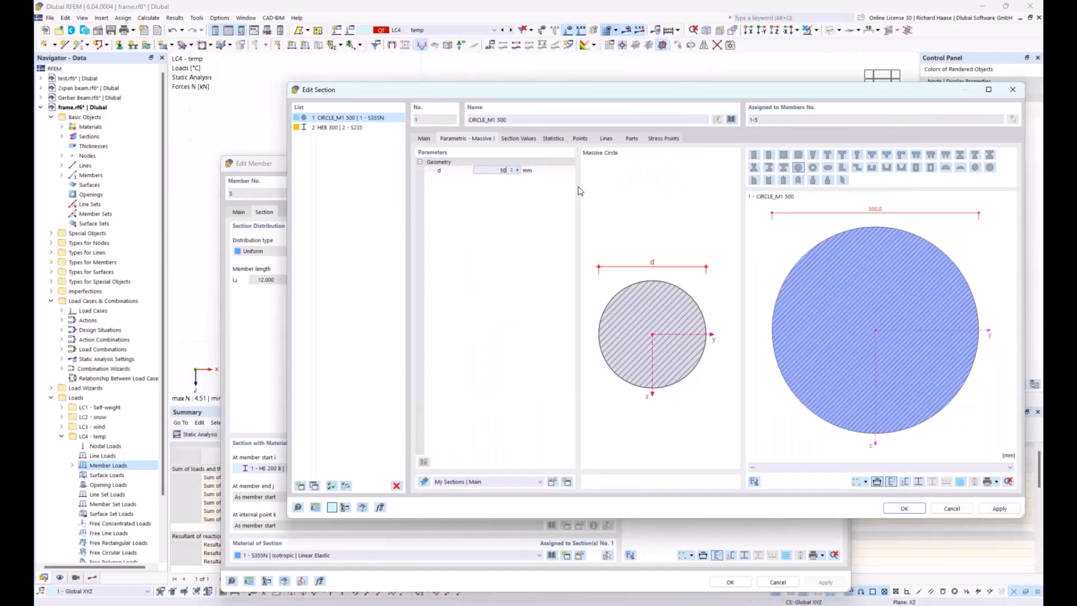
pyautogui.press('Return')
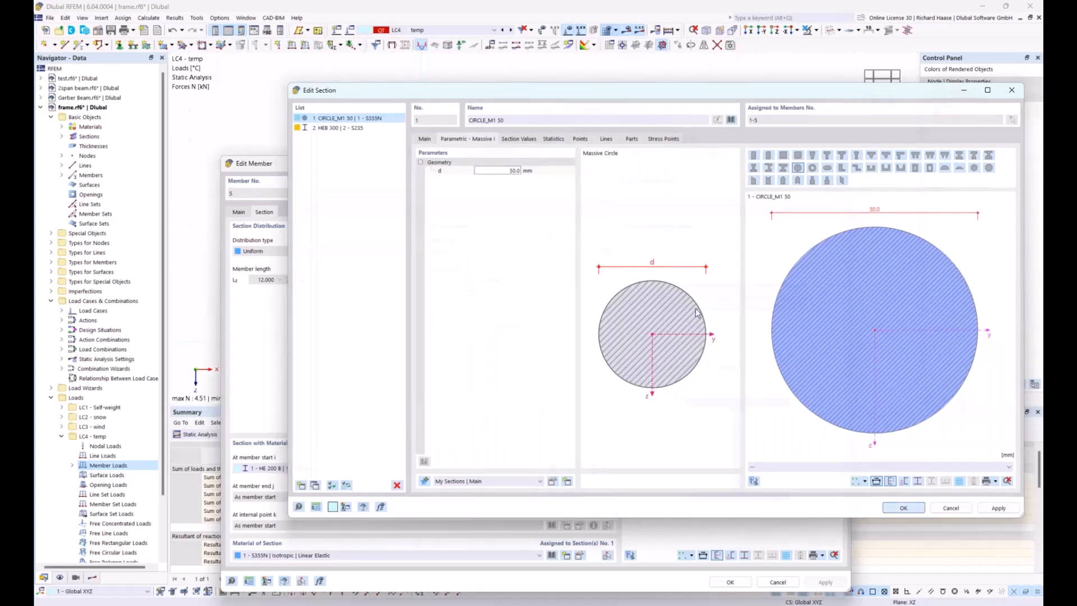
pyautogui.press('Return')
pyautogui.click(730, 581)
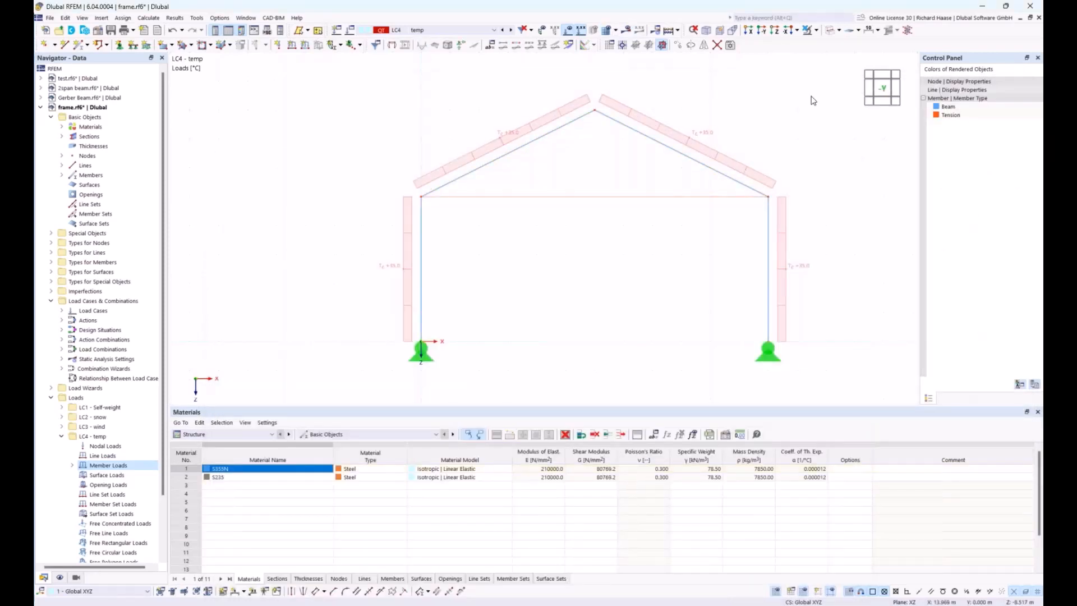
# Step: Show the frame in 3D from an oblique angle with its members displayed in solid mode
pyautogui.click(858, 31)
pyautogui.click(890, 53)
pyautogui.keyDown('ctrl'); pyautogui.moveTo(789, 106); pyautogui.dragTo(689, 119, button='middle'); pyautogui.keyUp('ctrl')
pyautogui.click(831, 32)
pyautogui.click(830, 33)
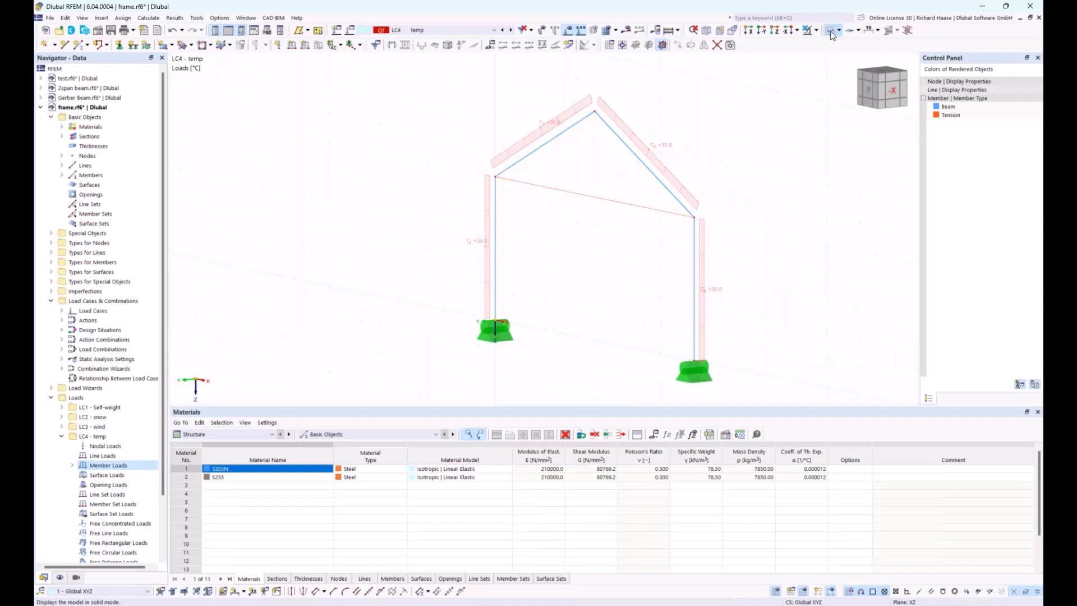
# Step: Examine the rendered cross-sections of the rafters, columns and tie at the eaves joint
pyautogui.scroll(5, 665, 187)
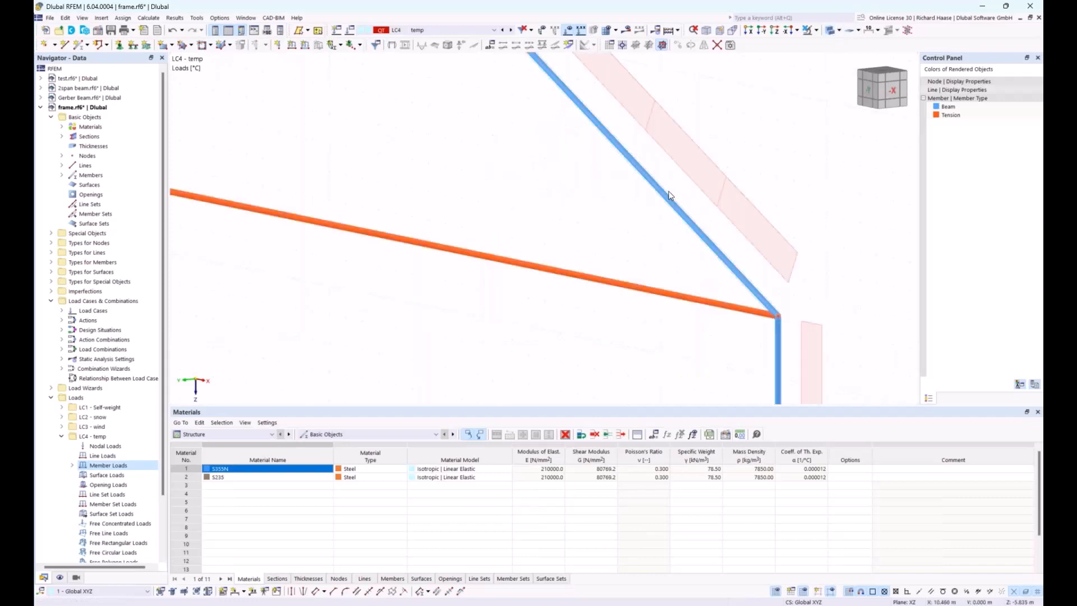
pyautogui.scroll(3, 665, 187)
pyautogui.moveTo(684, 152); pyautogui.dragTo(611, 100, button='middle')
pyautogui.scroll(4, 721, 281)
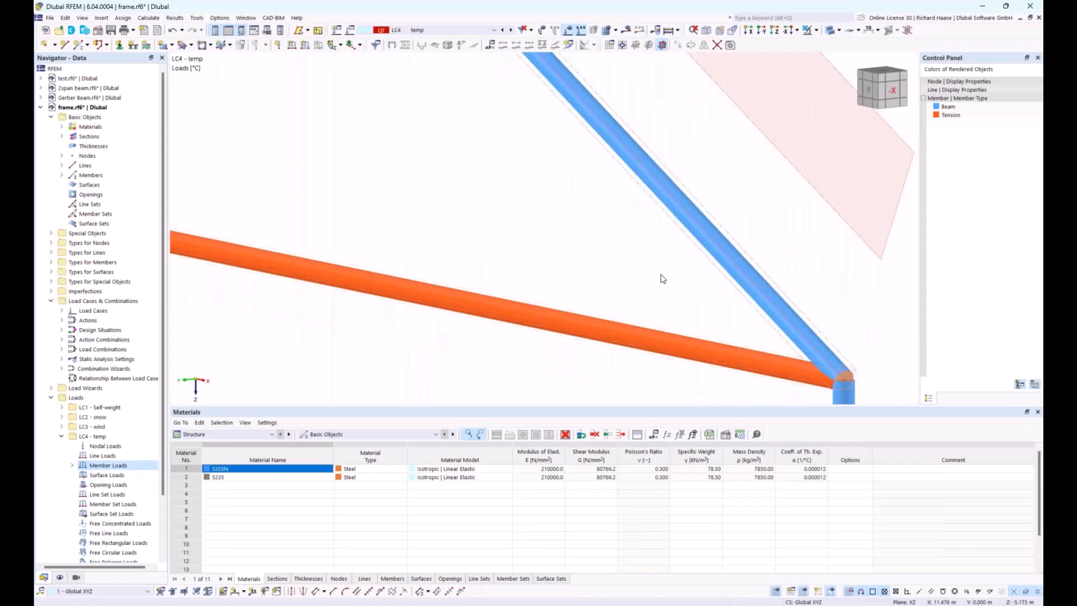
pyautogui.scroll(-4, 595, 268)
pyautogui.scroll(-2, 317, 217)
pyautogui.moveTo(340, 226); pyautogui.dragTo(667, 254, button='middle')
pyautogui.scroll(-3, 598, 255)
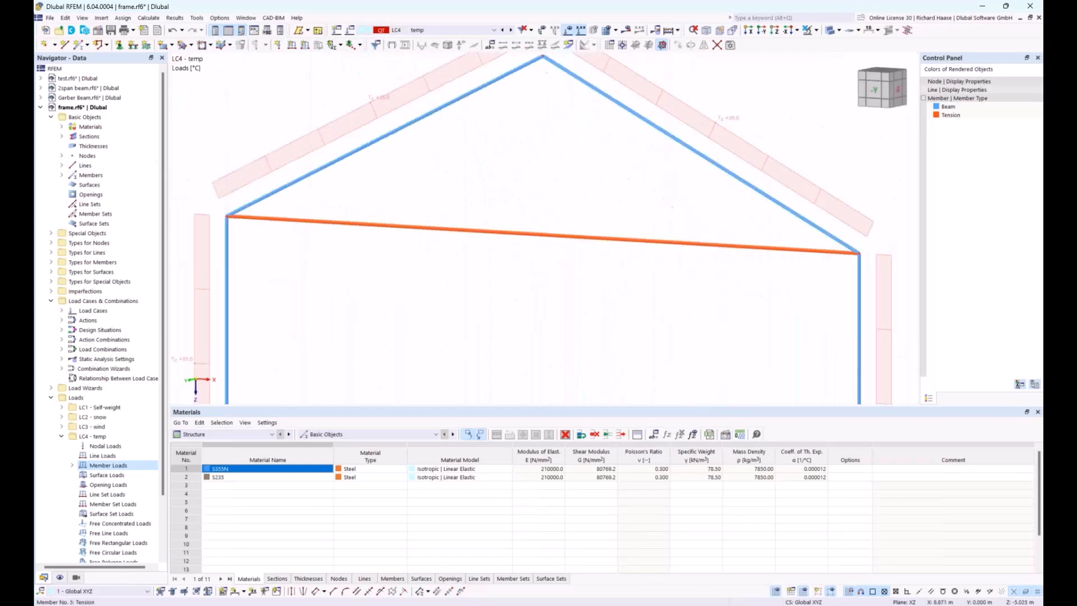
# Step: Assign the section HEB 300 in S235 to the frame's two columns and two rafters, leaving out the tie
pyautogui.click(61, 137)
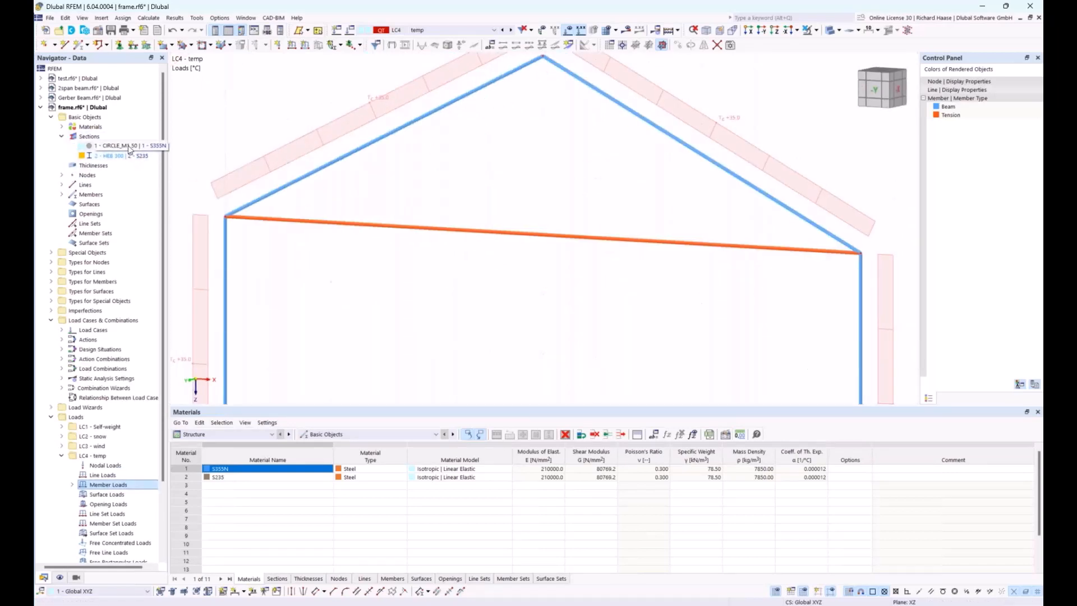
pyautogui.scroll(-1, 350, 167)
pyautogui.scroll(-2, 501, 165)
pyautogui.moveTo(649, 106); pyautogui.dragTo(375, 151)
pyautogui.keyDown('ctrl'); pyautogui.moveTo(773, 309); pyautogui.dragTo(106, 324); pyautogui.keyUp('ctrl')
pyautogui.rightClick(357, 300)
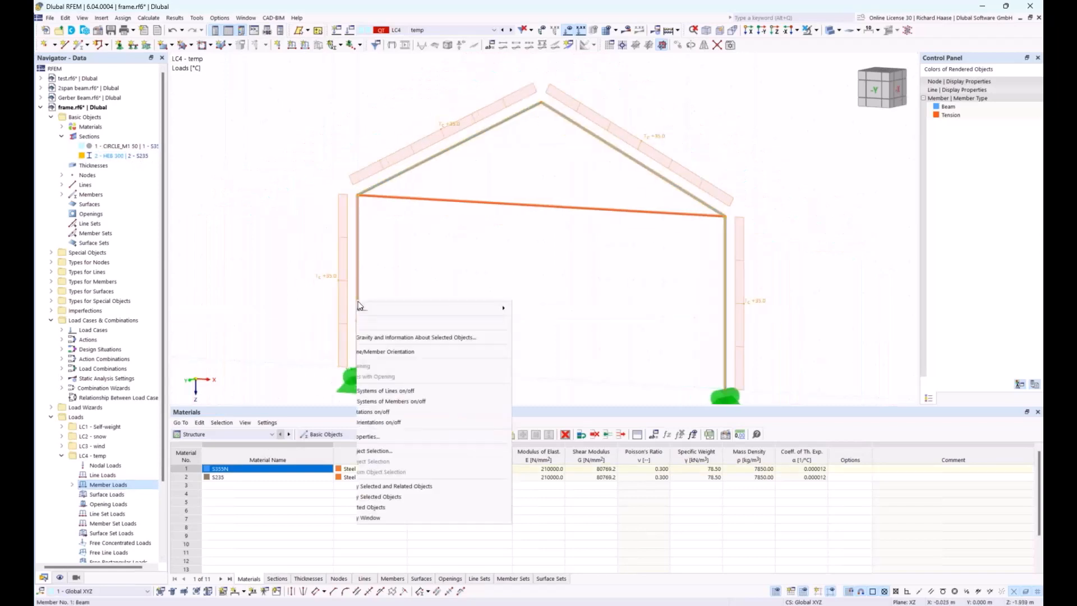
pyautogui.moveTo(504, 333)
pyautogui.click(640, 336)
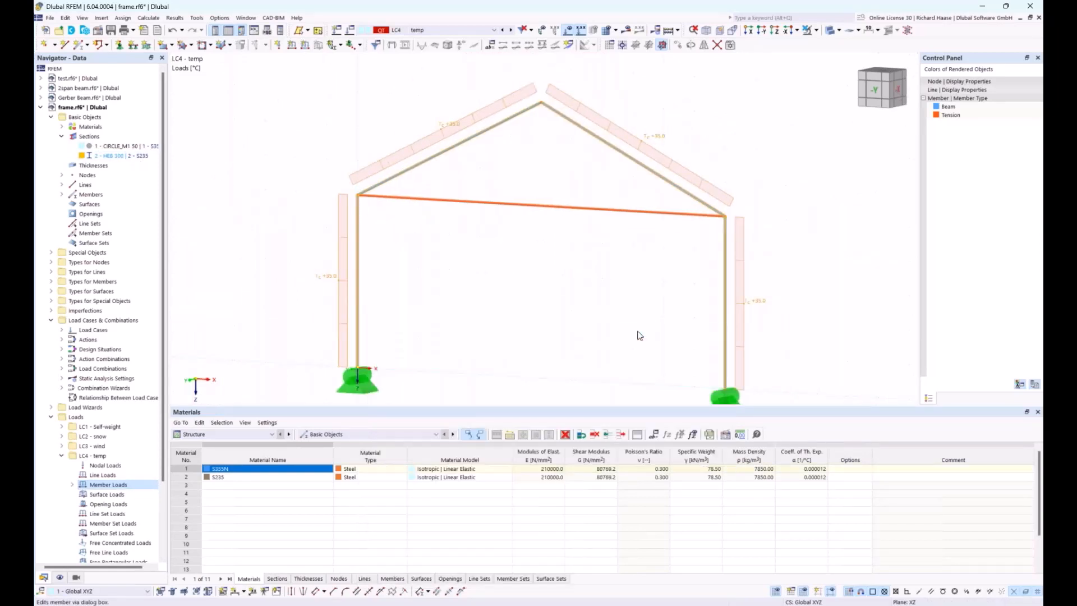
pyautogui.click(263, 212)
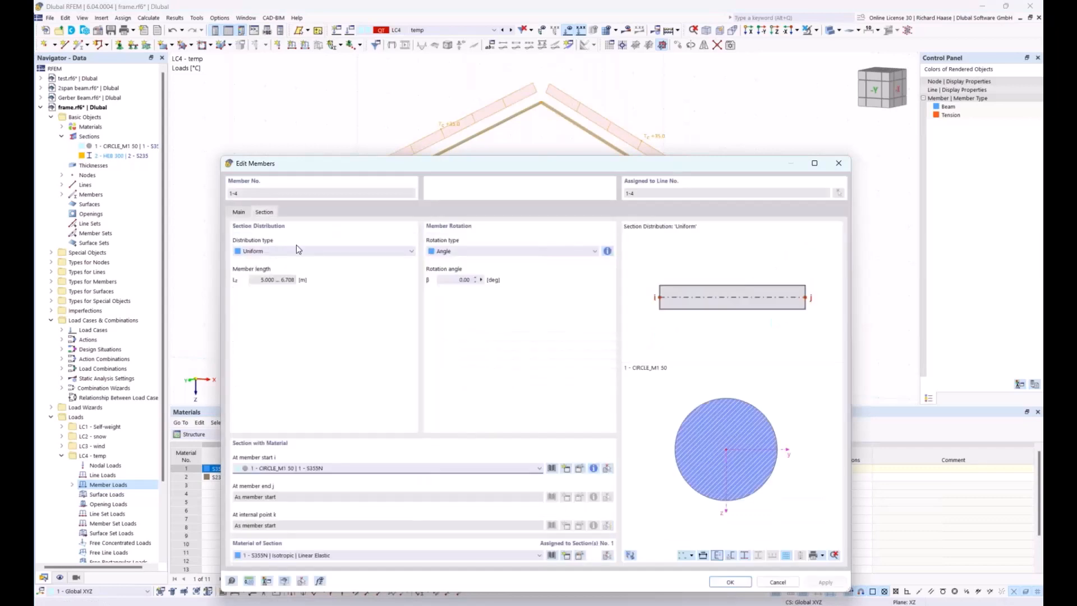
pyautogui.click(314, 468)
pyautogui.click(301, 487)
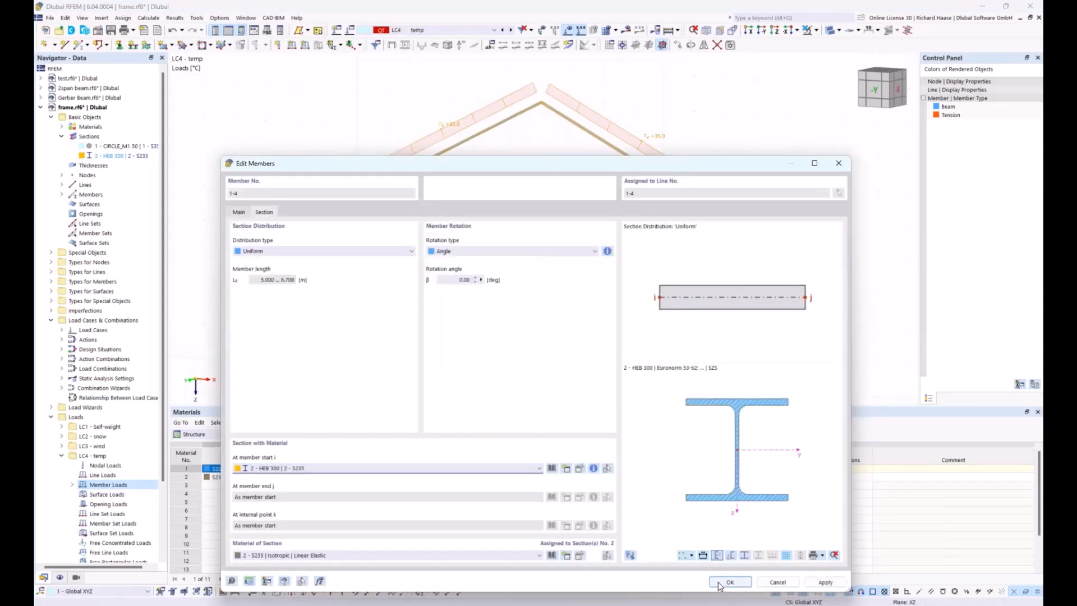
pyautogui.press('Return')
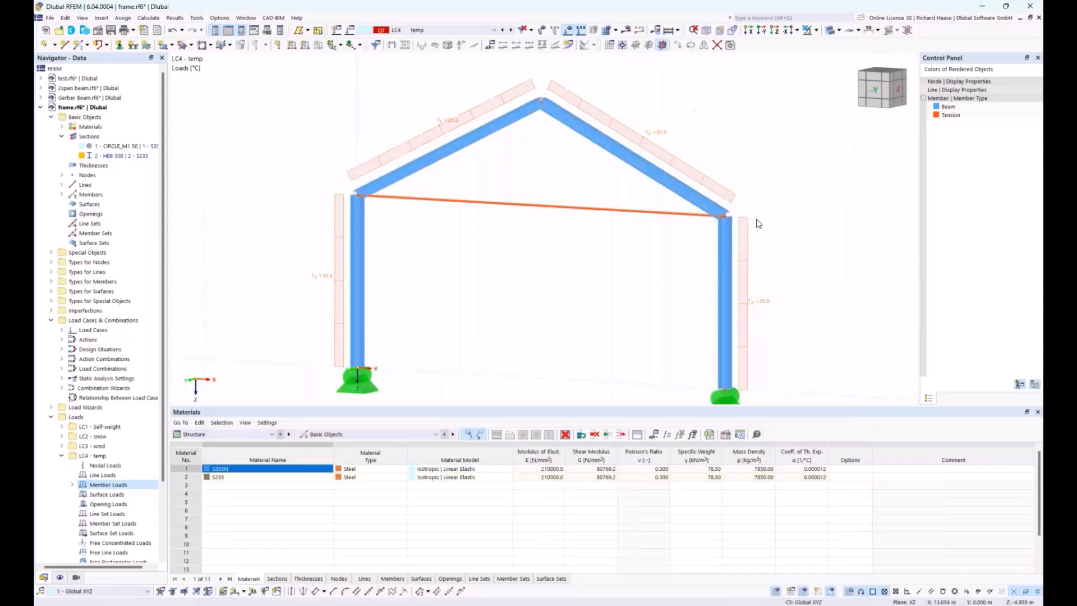
# Step: Examine the rendered I-sections at the frame's eaves joints and return to the front view in -Y direction
pyautogui.scroll(5, 746, 223)
pyautogui.scroll(3, 705, 222)
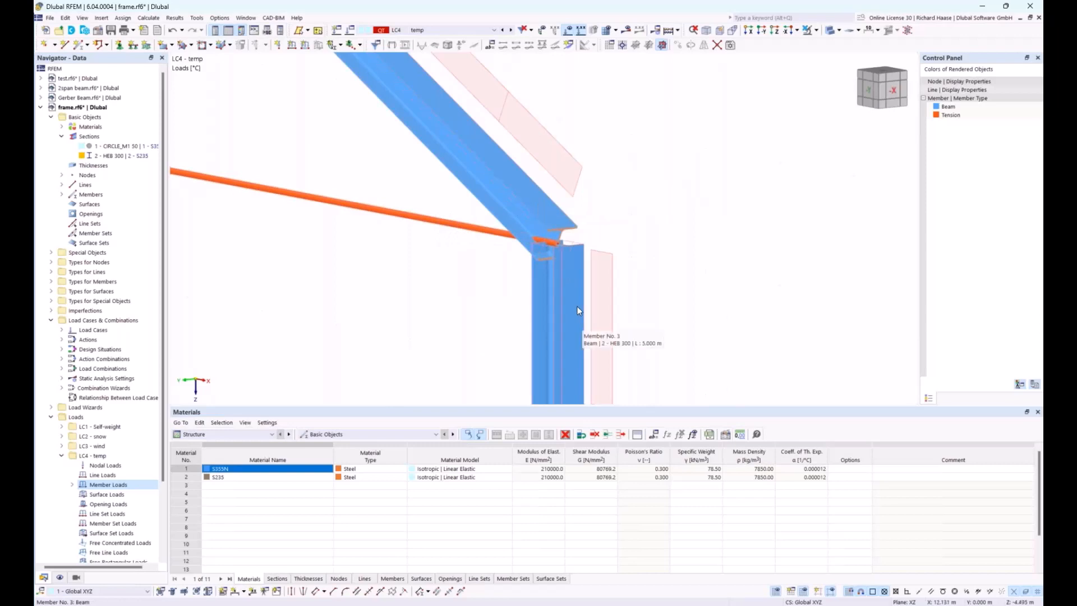
pyautogui.scroll(-5, 577, 307)
pyautogui.moveTo(462, 247); pyautogui.dragTo(616, 230, button='middle')
pyautogui.scroll(5, 465, 213)
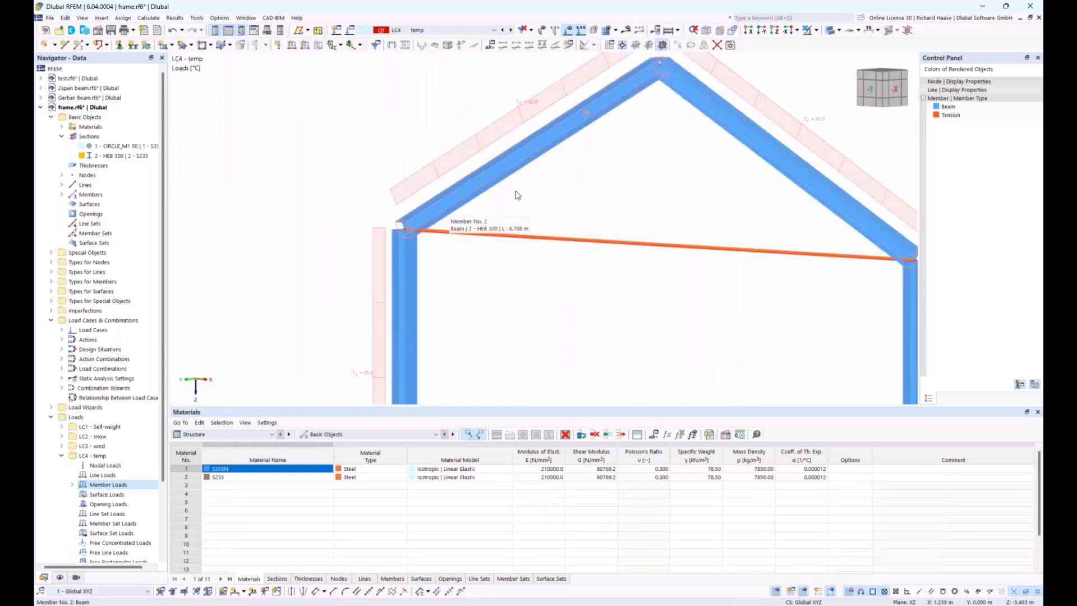
pyautogui.scroll(-3, 659, 175)
pyautogui.moveTo(690, 174); pyautogui.dragTo(546, 162, button='middle')
pyautogui.click(873, 90)
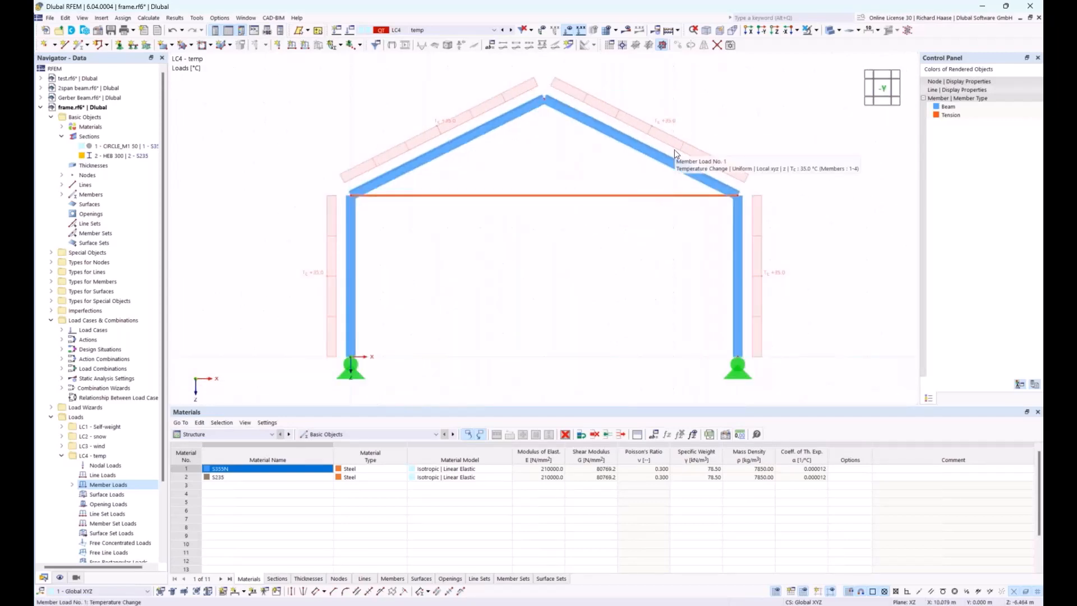
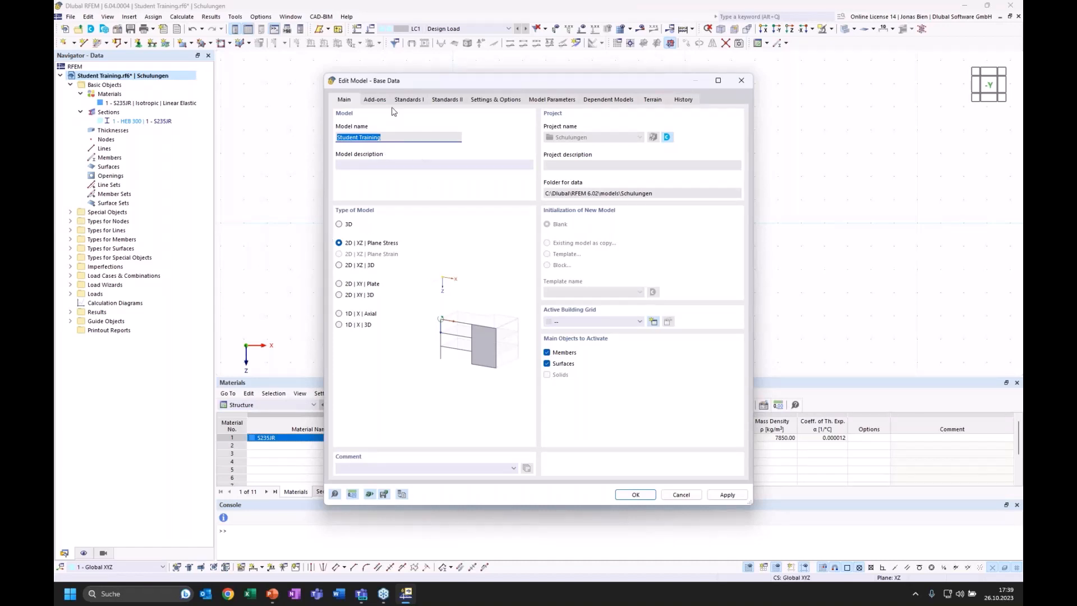
# Step: Review the available add-ons in the Student Training model's base data without changing them, and close the console
pyautogui.click(376, 100)
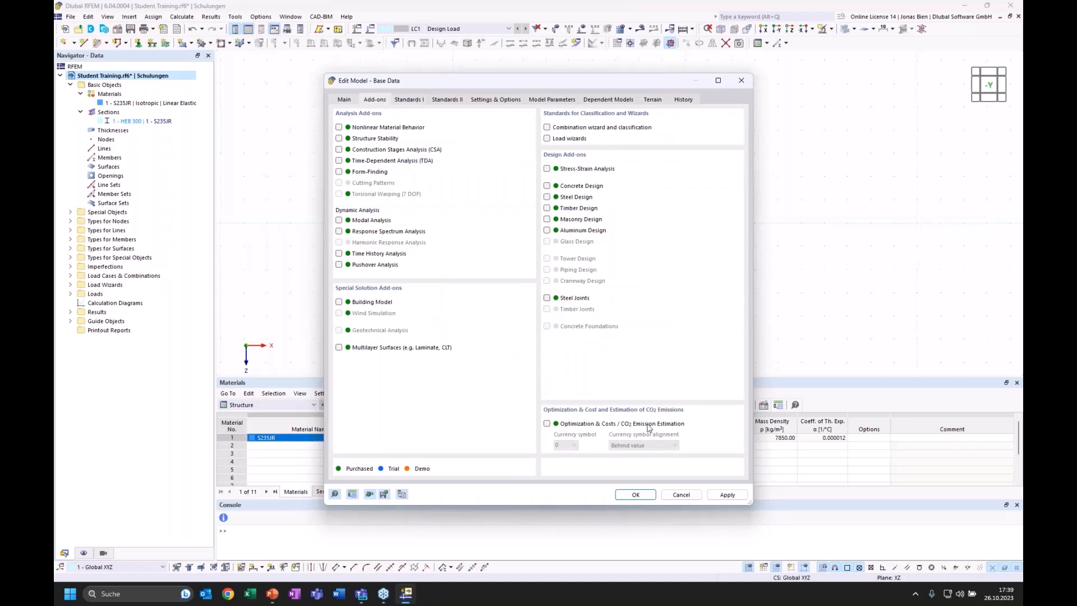
pyautogui.click(741, 81)
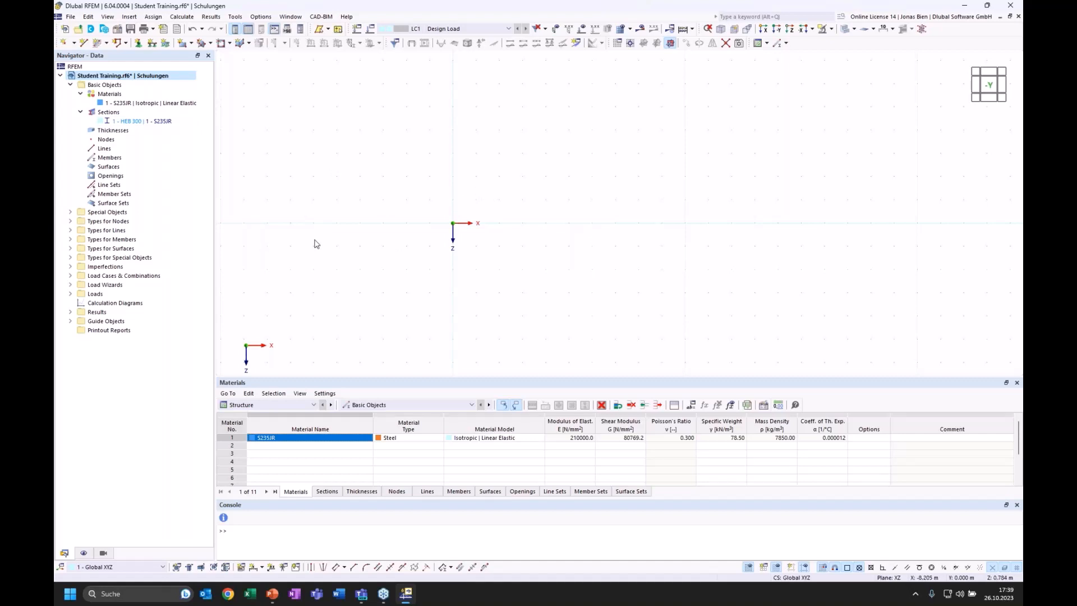
pyautogui.moveTo(503, 165); pyautogui.dragTo(499, 184, button='middle')
pyautogui.click(1017, 505)
pyautogui.moveTo(773, 224); pyautogui.dragTo(719, 244, button='middle')
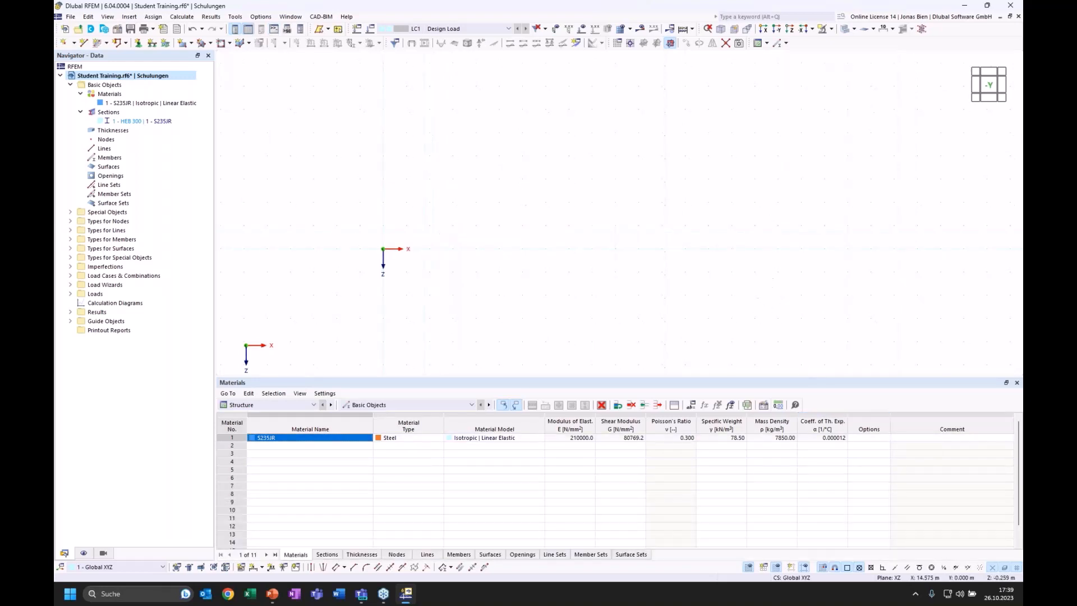
# Step: Create a single beam member with section HEB 300 in S235JR from the origin to X 16.5 m, Z 0 m
pyautogui.click(106, 43)
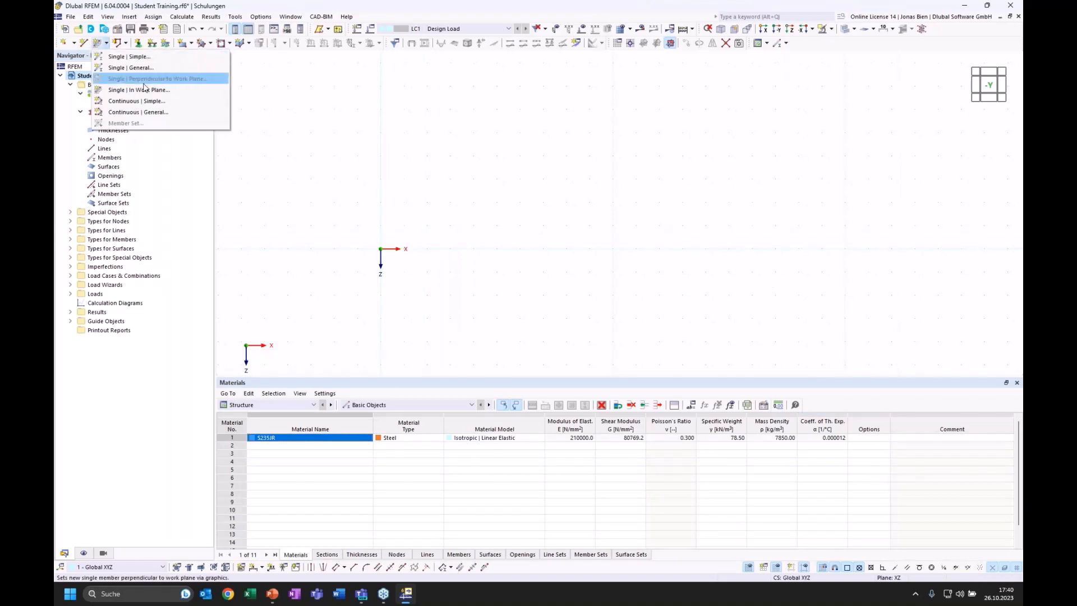
pyautogui.click(163, 90)
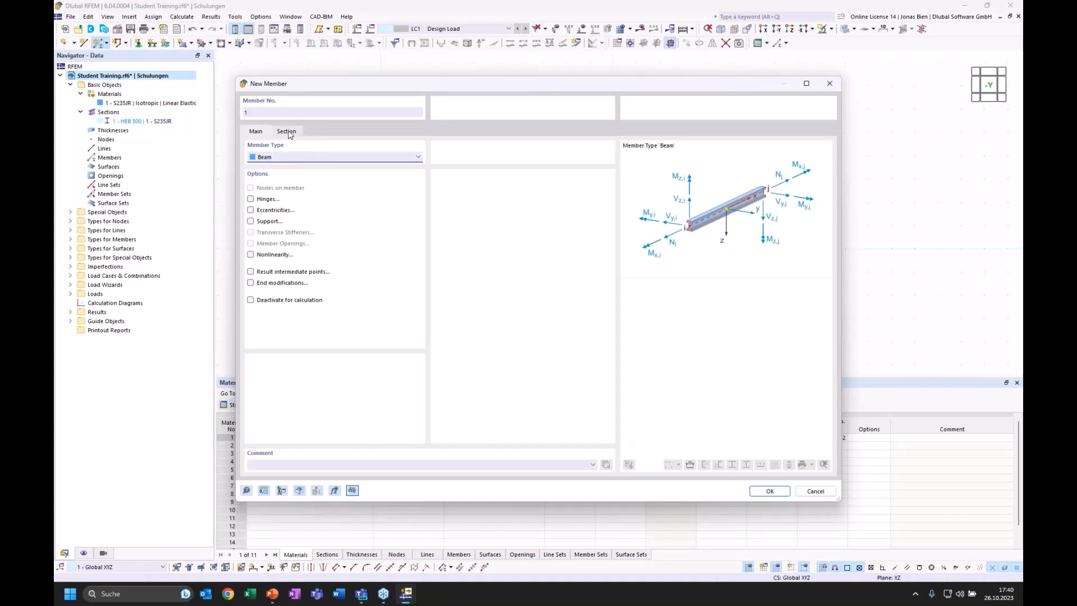
pyautogui.click(288, 132)
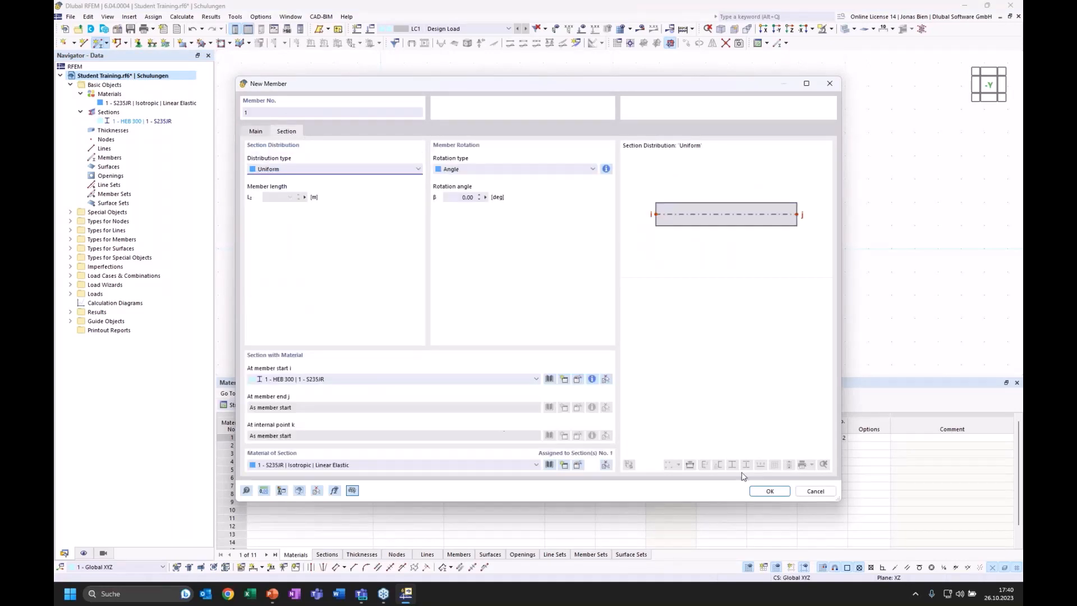
pyautogui.click(768, 492)
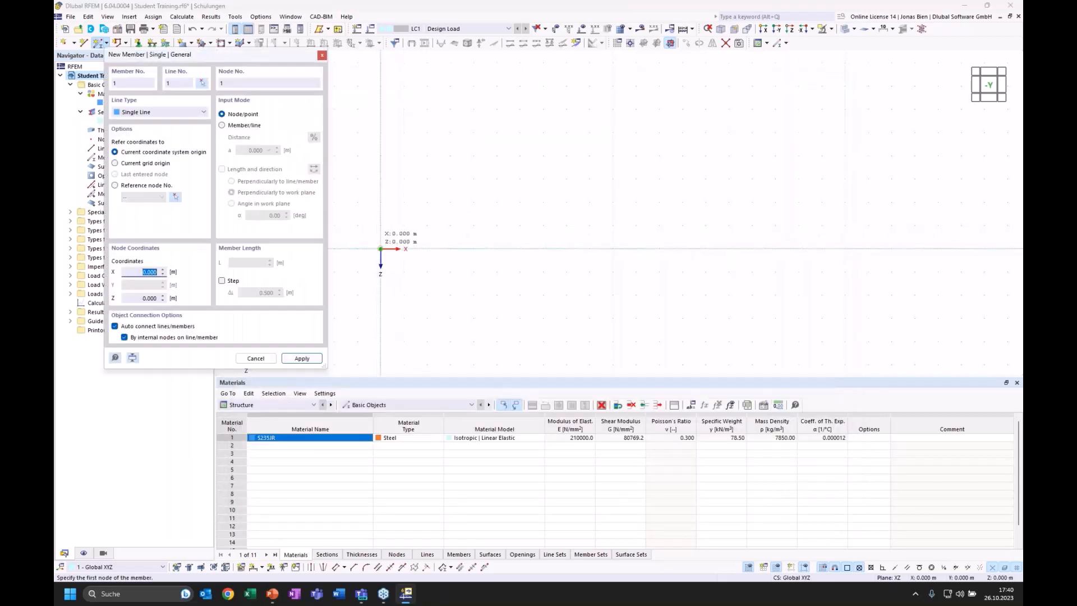
pyautogui.click(380, 248)
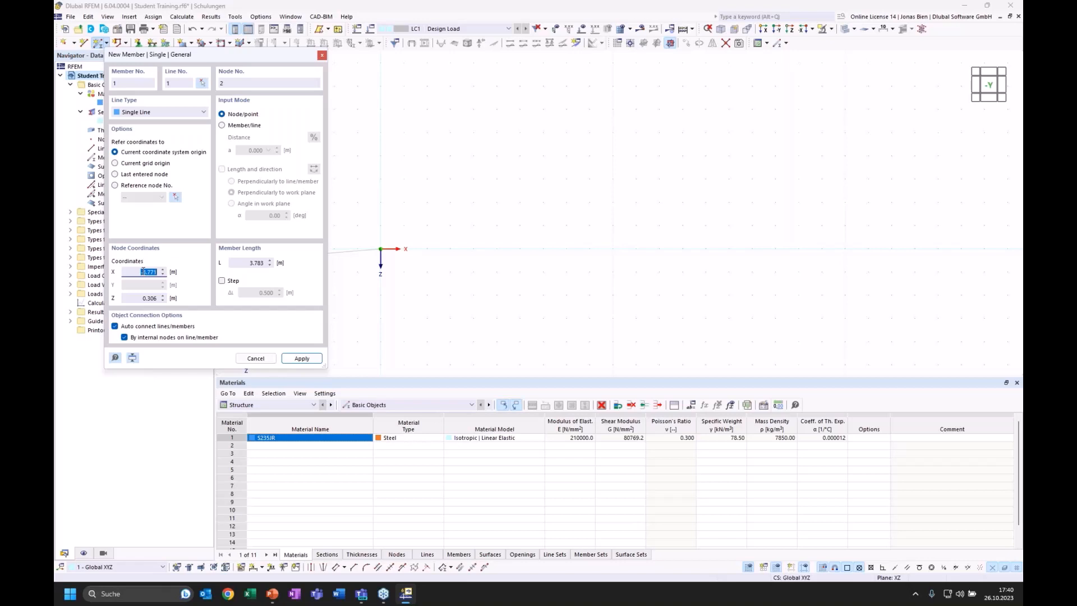
pyautogui.write('16.5')
pyautogui.press('Tab')
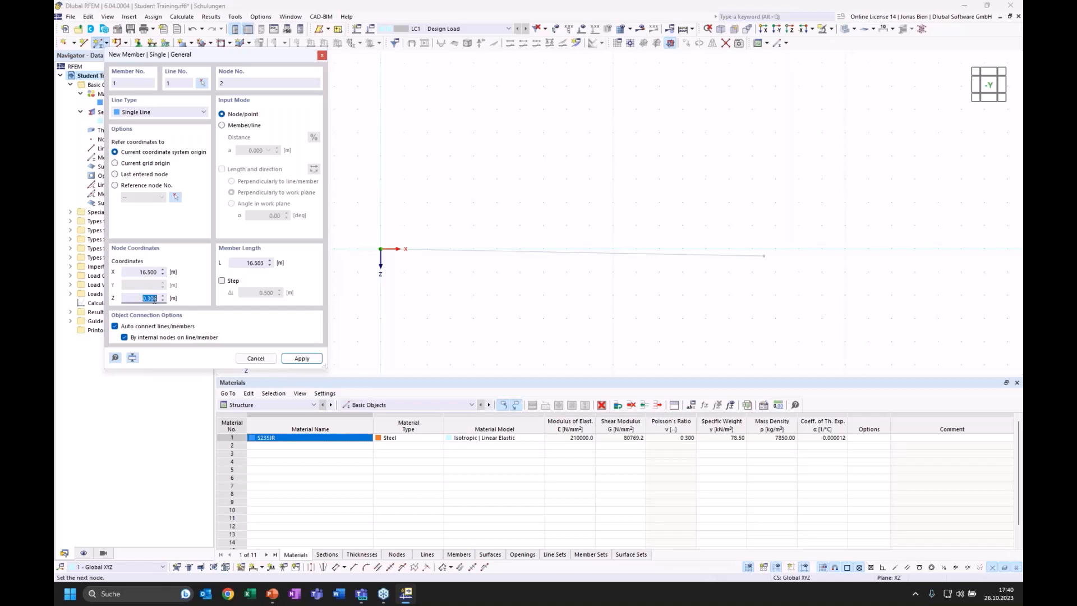
pyautogui.write('0')
pyautogui.click(290, 359)
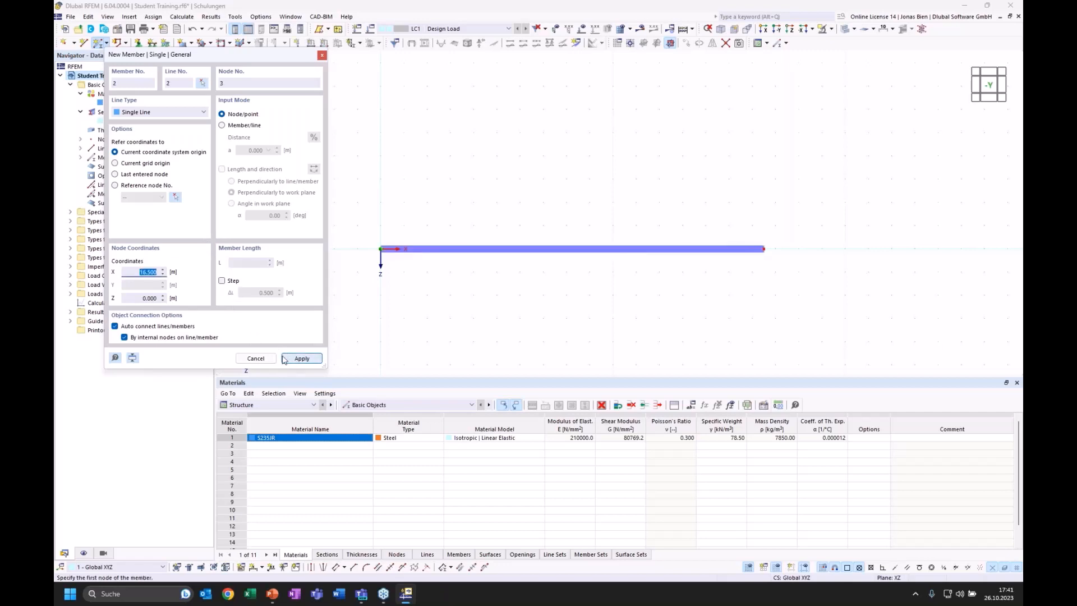
pyautogui.press('Escape')
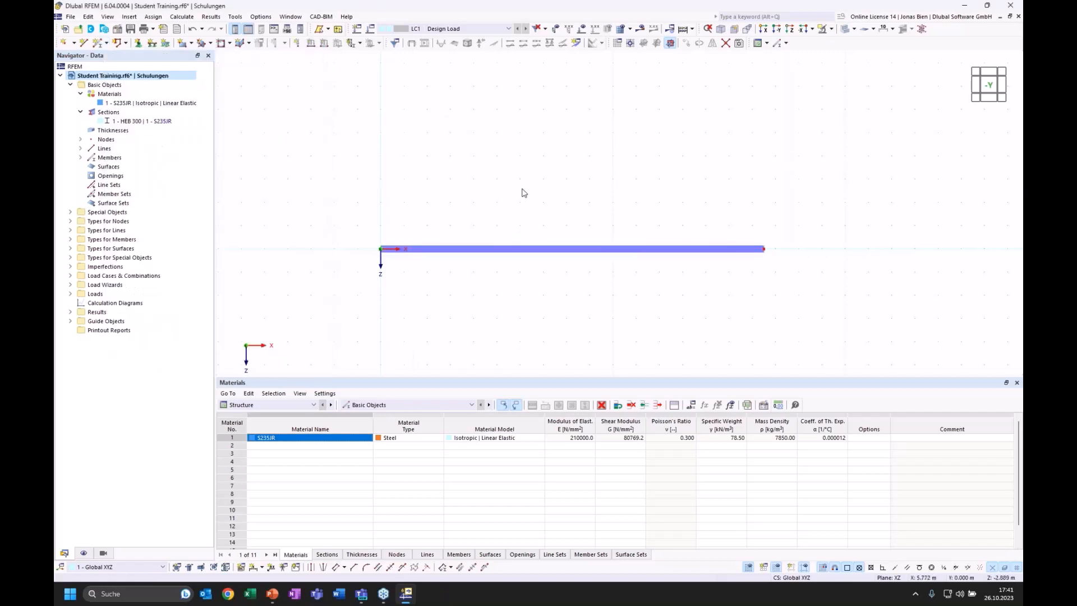
# Step: Inspect the new beam in 3D and from the front, and check its properties in the Edit Member dialog
pyautogui.scroll(2, 518, 246)
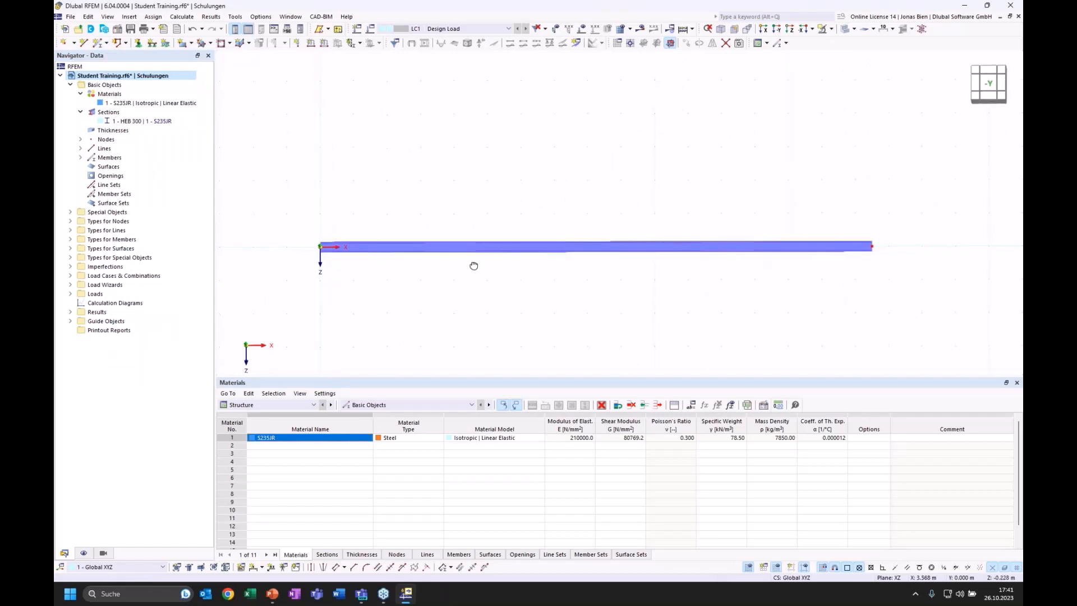
pyautogui.keyDown('ctrl'); pyautogui.moveTo(473, 264); pyautogui.dragTo(389, 254, button='middle'); pyautogui.keyUp('ctrl')
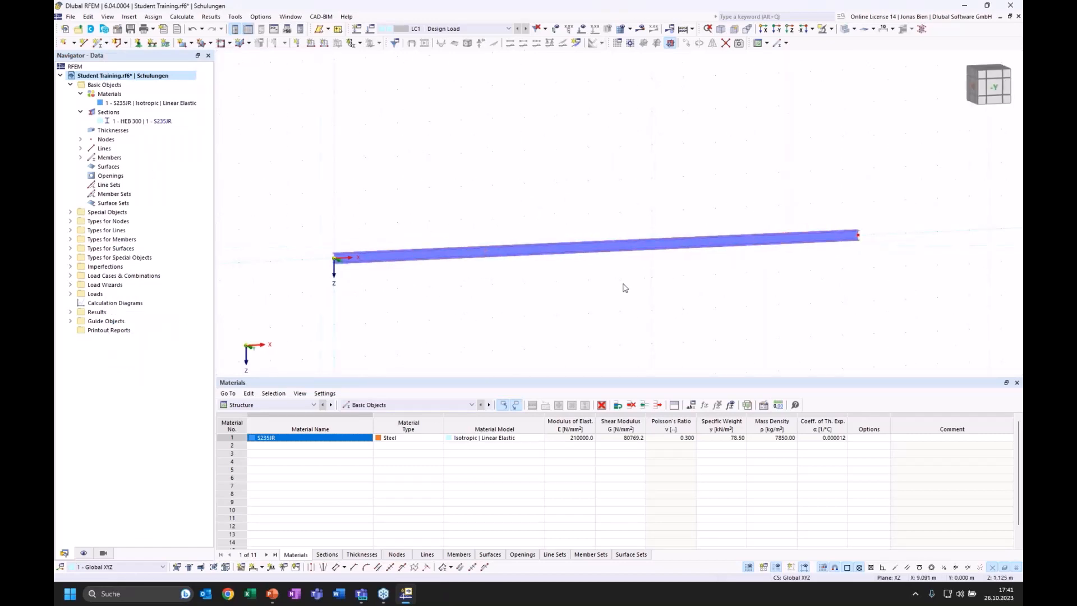
pyautogui.keyDown('ctrl'); pyautogui.moveTo(512, 240); pyautogui.dragTo(527, 265, button='middle'); pyautogui.keyUp('ctrl')
pyautogui.scroll(1, 526, 264)
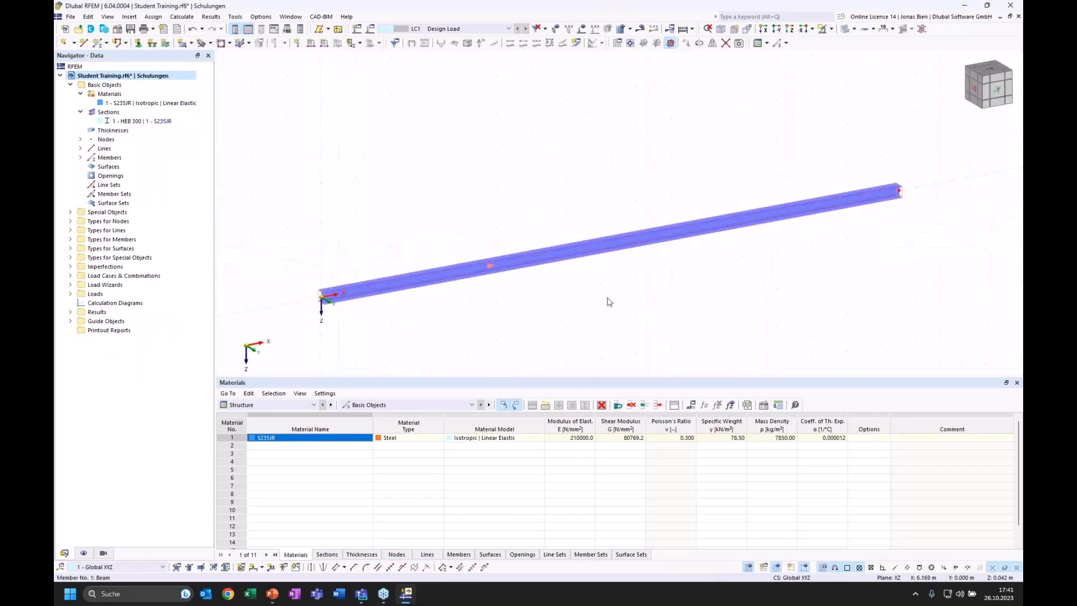
pyautogui.keyDown('ctrl'); pyautogui.moveTo(616, 283); pyautogui.dragTo(578, 270, button='middle'); pyautogui.keyUp('ctrl')
pyautogui.click(992, 91)
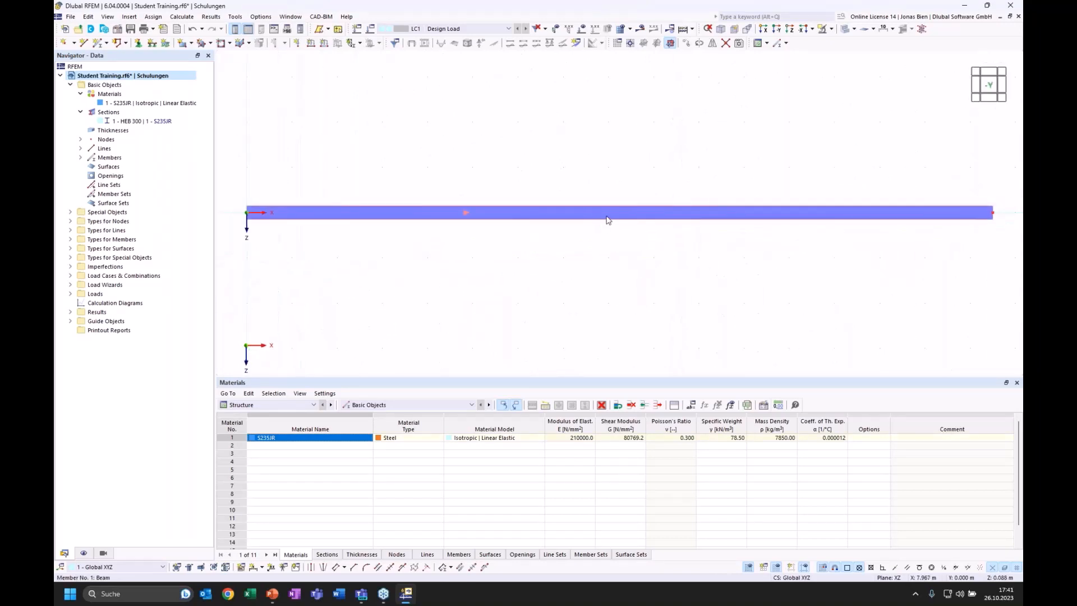
pyautogui.rightClick(565, 217)
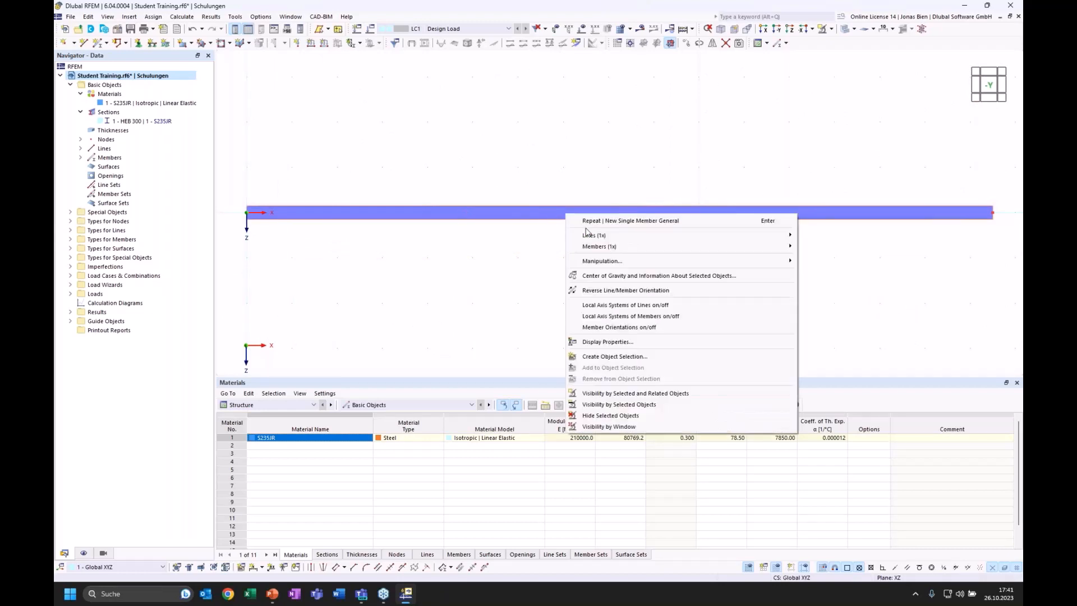
pyautogui.moveTo(600, 251)
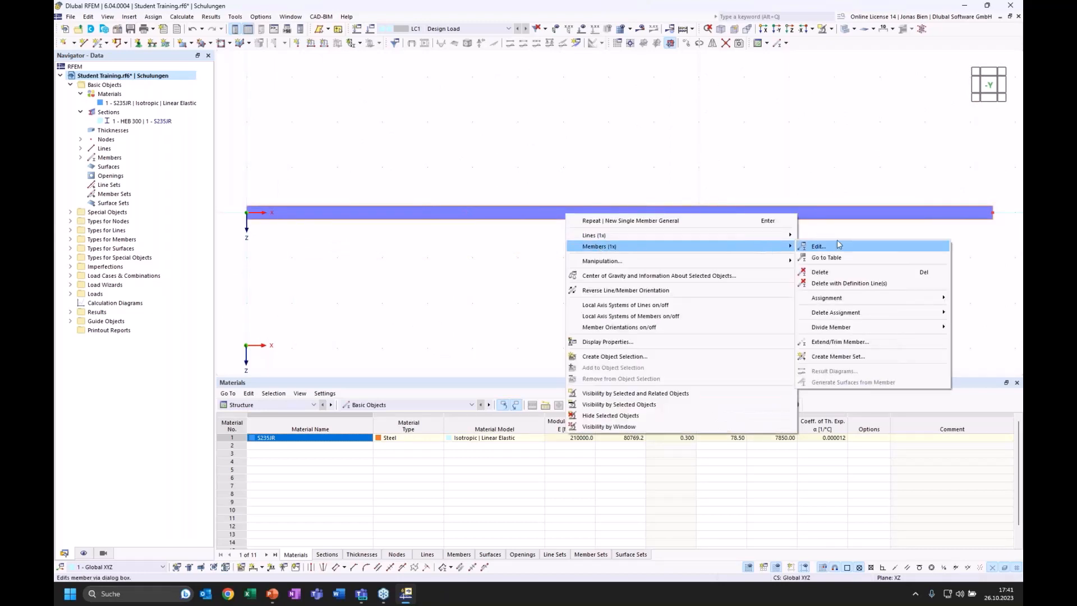
pyautogui.moveTo(820, 331)
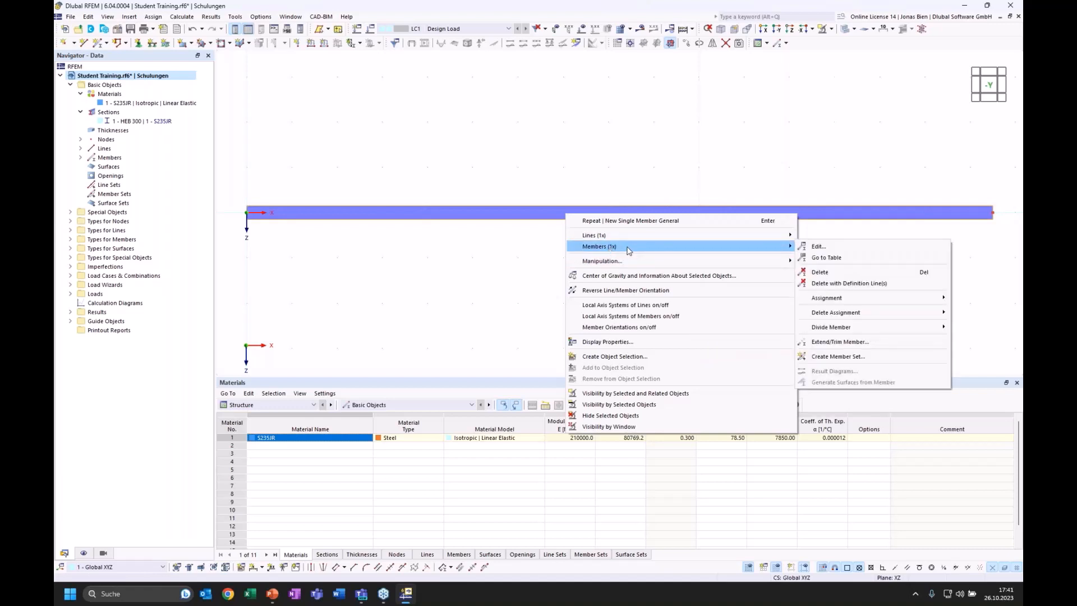
pyautogui.click(823, 247)
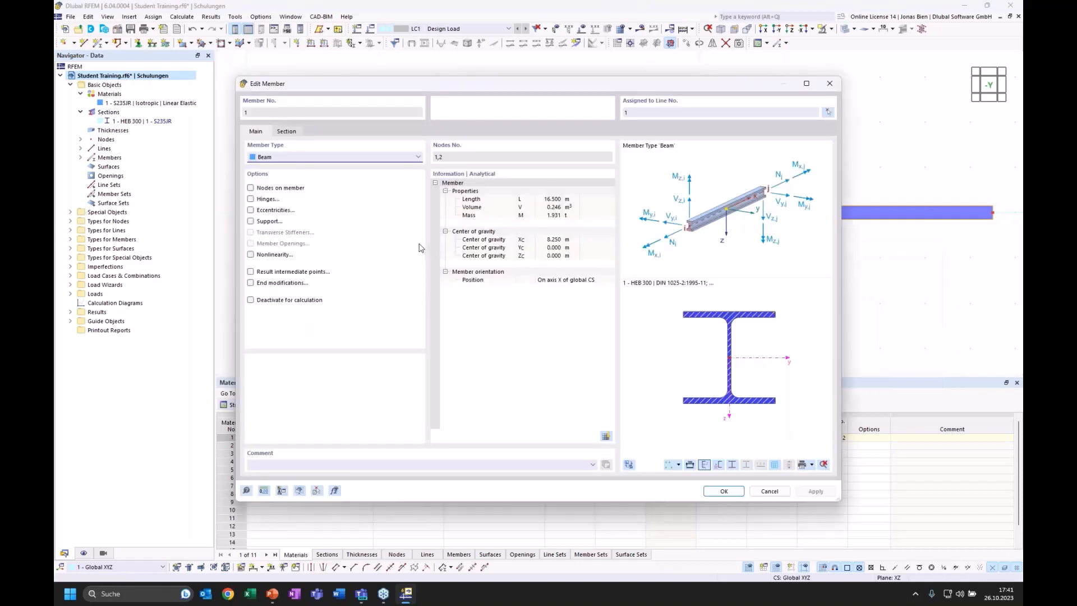
pyautogui.click(829, 83)
# Step: Add 2 intermediate nodes to the beam as 'On Member' nodes without dividing the member
pyautogui.rightClick(746, 206)
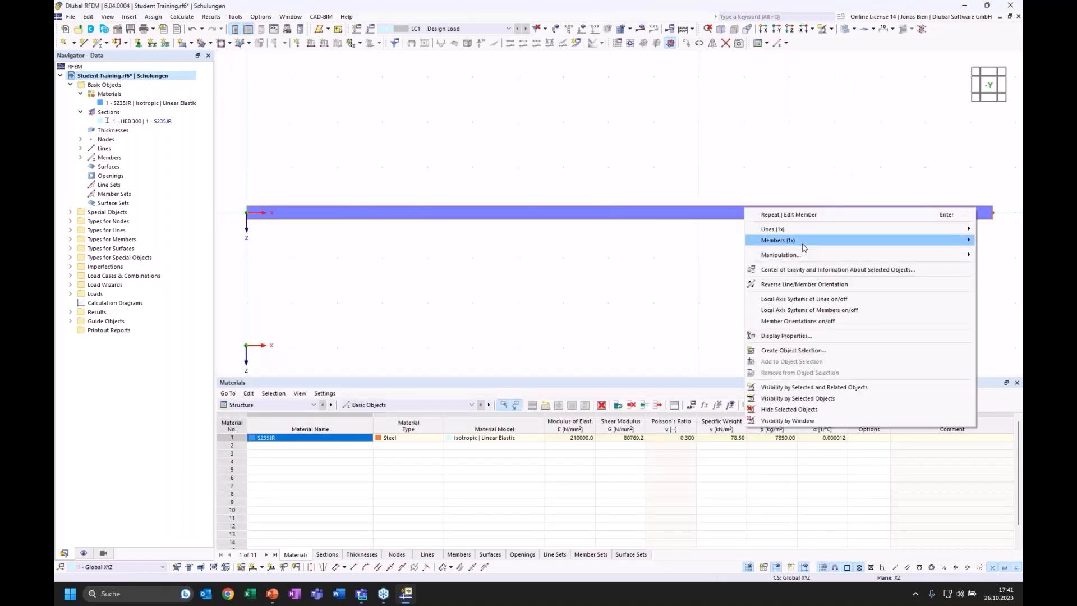
pyautogui.moveTo(802, 245)
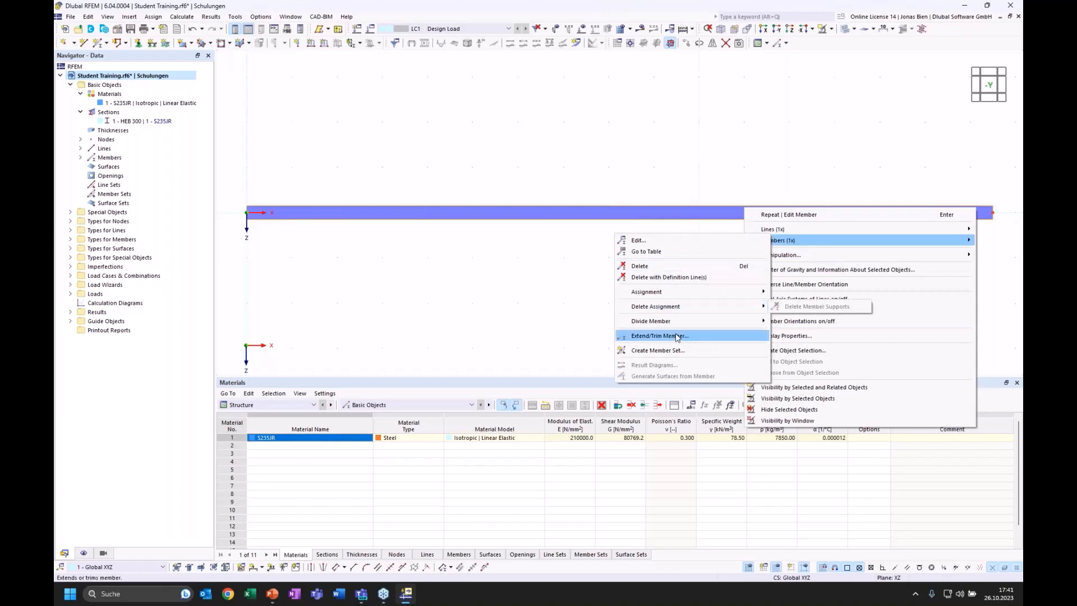
pyautogui.moveTo(676, 326)
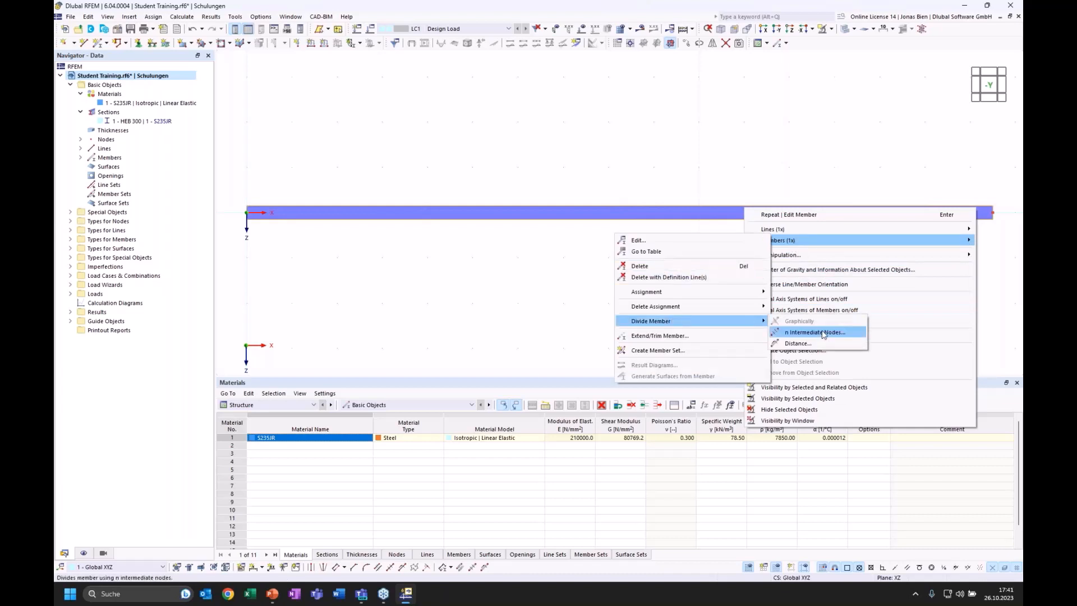
pyautogui.click(823, 335)
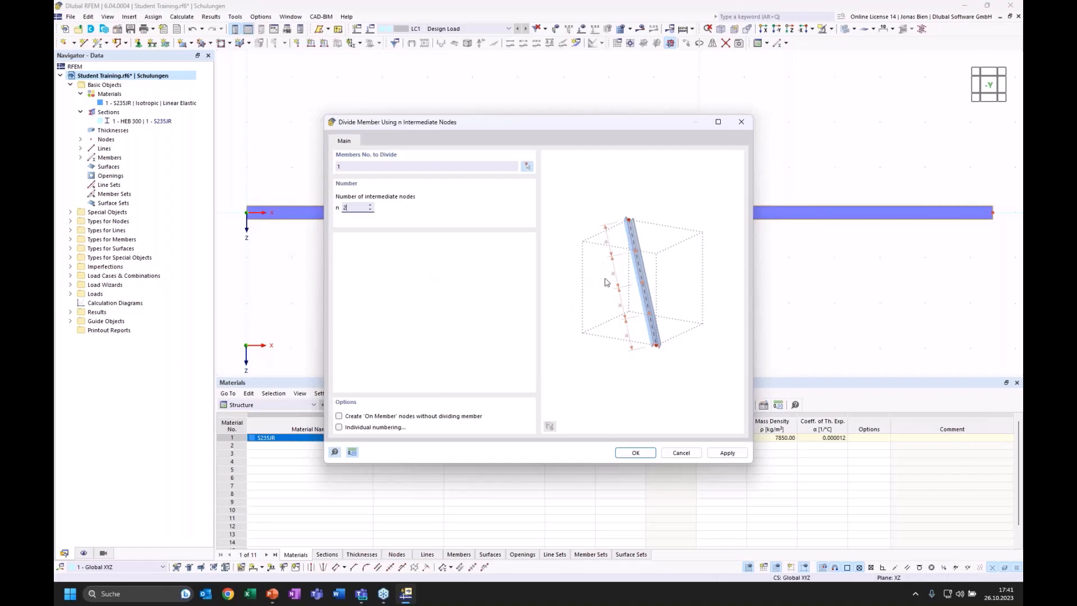
pyautogui.click(339, 416)
pyautogui.click(636, 453)
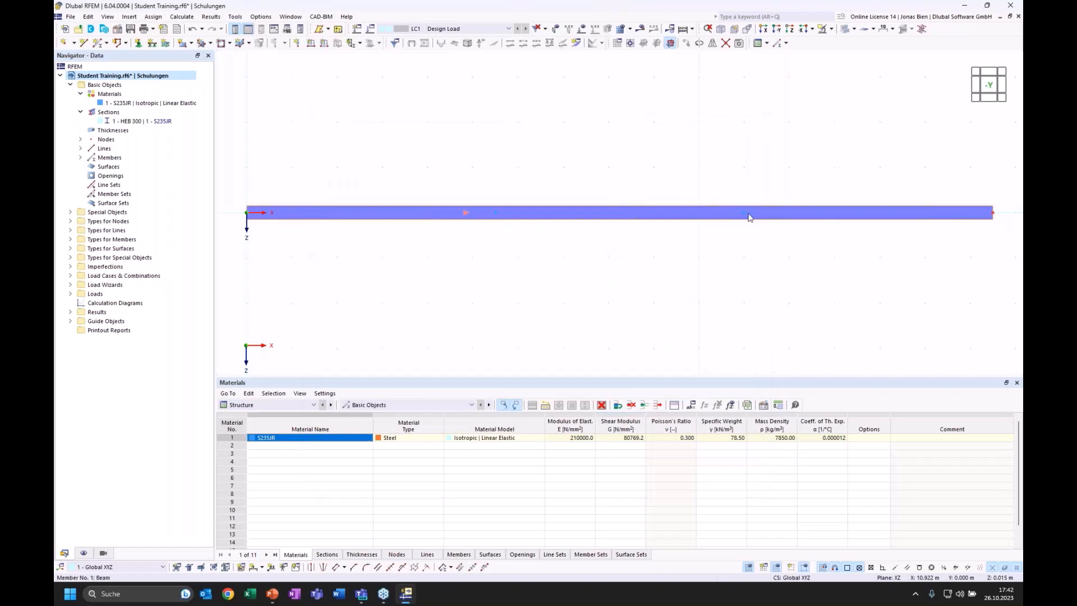
# Step: Switch the beam's display from the rendered solid to a line model
pyautogui.click(843, 30)
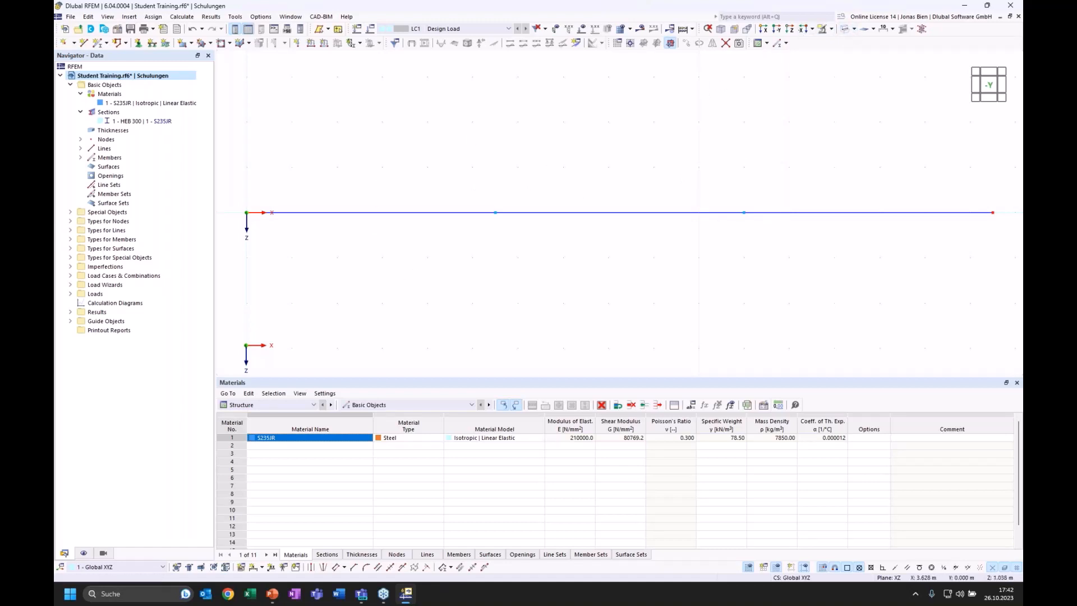
pyautogui.keyDown('ctrl'); pyautogui.moveTo(417, 266); pyautogui.dragTo(560, 236, button='middle'); pyautogui.keyUp('ctrl')
pyautogui.moveTo(509, 271); pyautogui.dragTo(502, 270, button='middle')
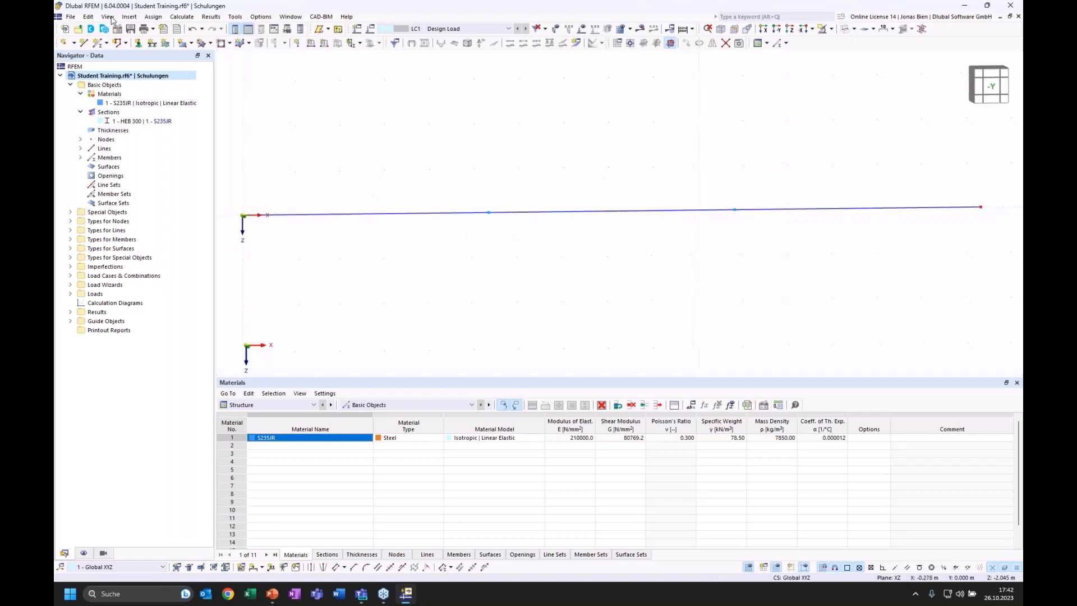
# Step: Assign the Hinged nodal support to node 1 at the beam's start
pyautogui.click(139, 43)
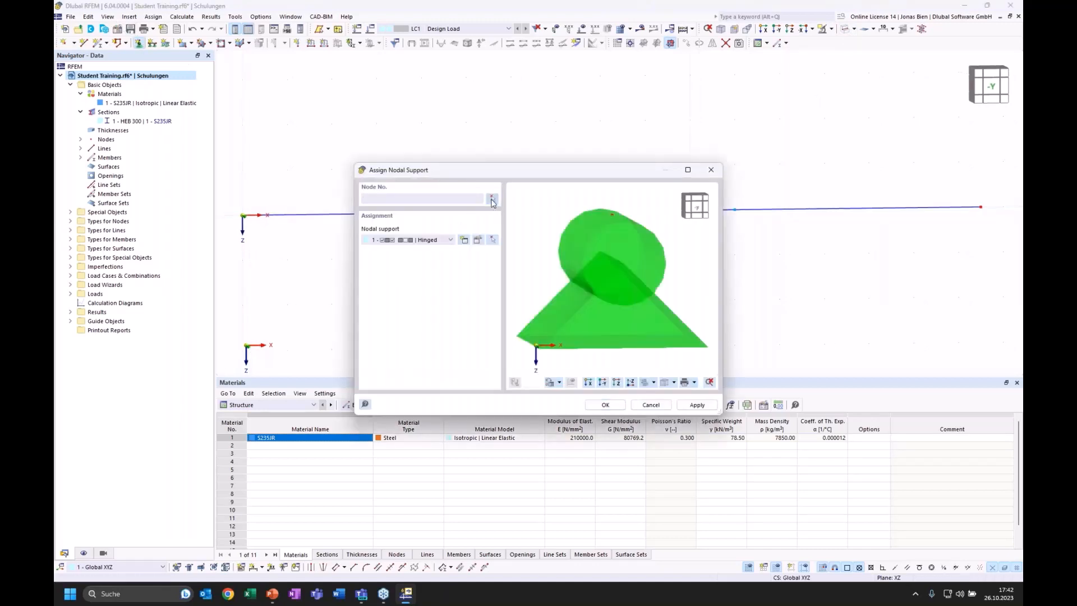
pyautogui.click(492, 200)
pyautogui.click(242, 216)
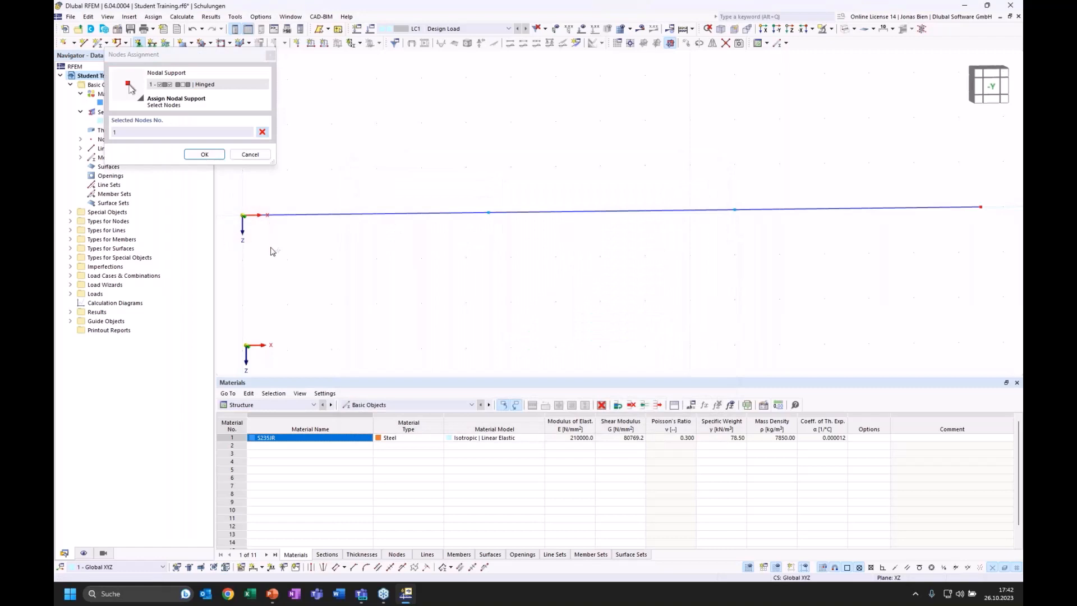
pyautogui.click(205, 155)
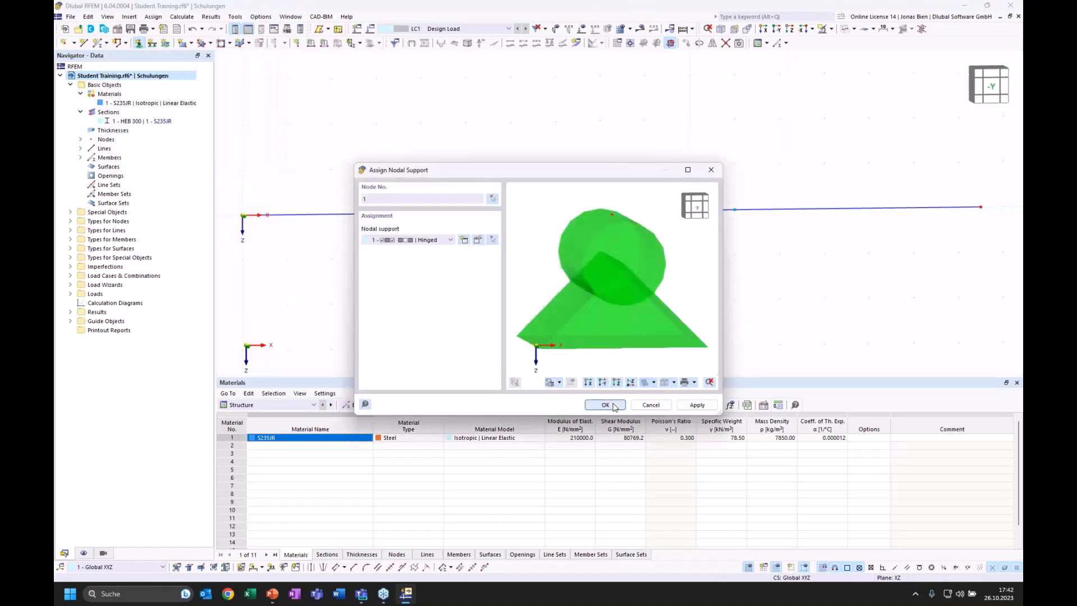
pyautogui.click(615, 405)
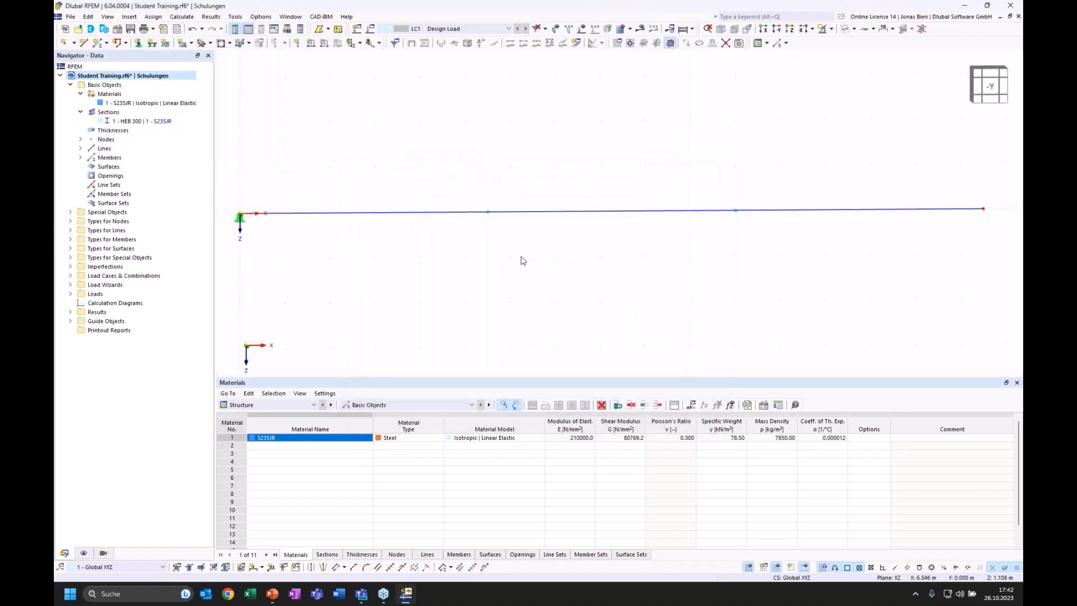
# Step: Hide the global coordinate system axes at the model origin and restore the front view in -Y direction
pyautogui.click(84, 552)
pyautogui.scroll(-10, 84, 409)
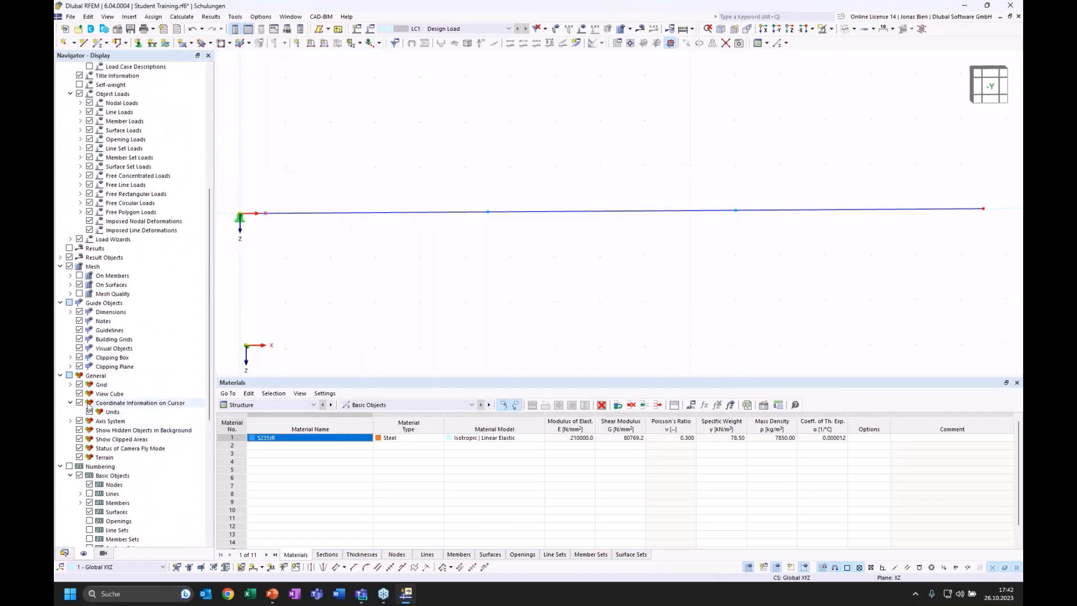
pyautogui.click(71, 413)
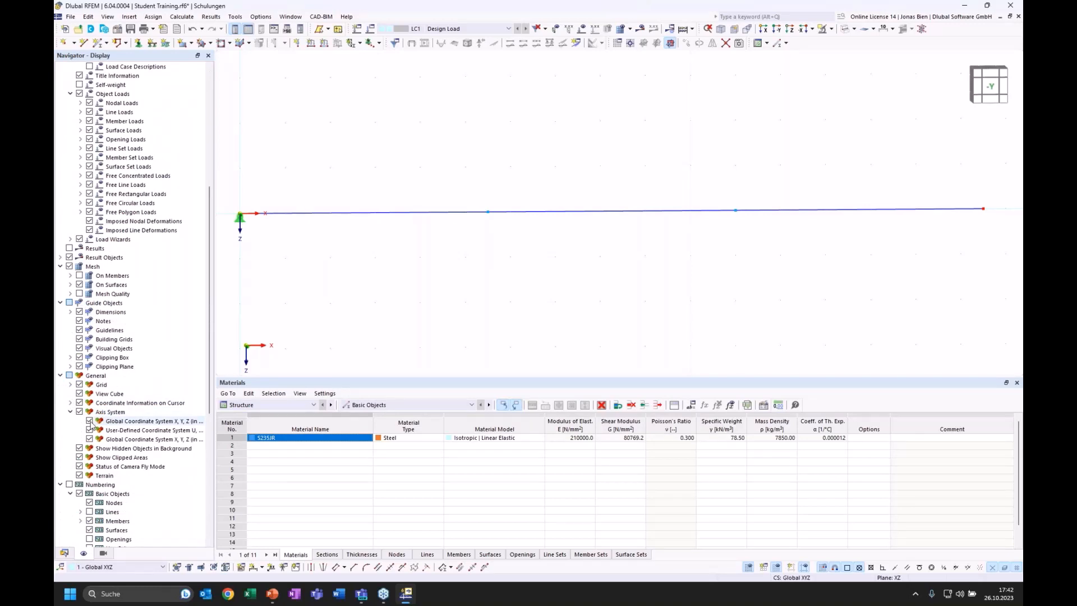
pyautogui.click(89, 421)
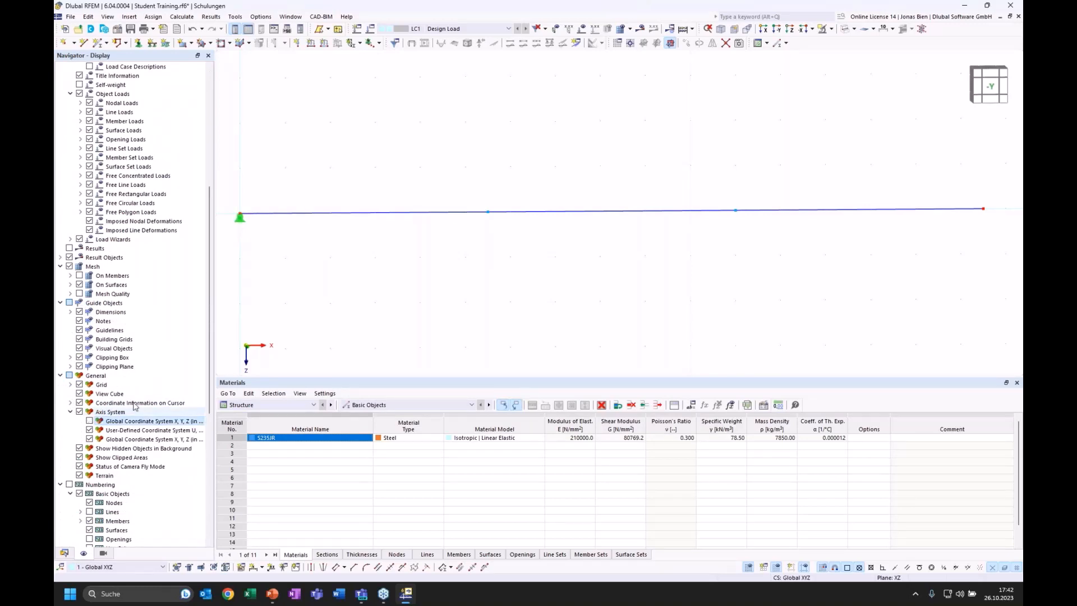
pyautogui.click(991, 87)
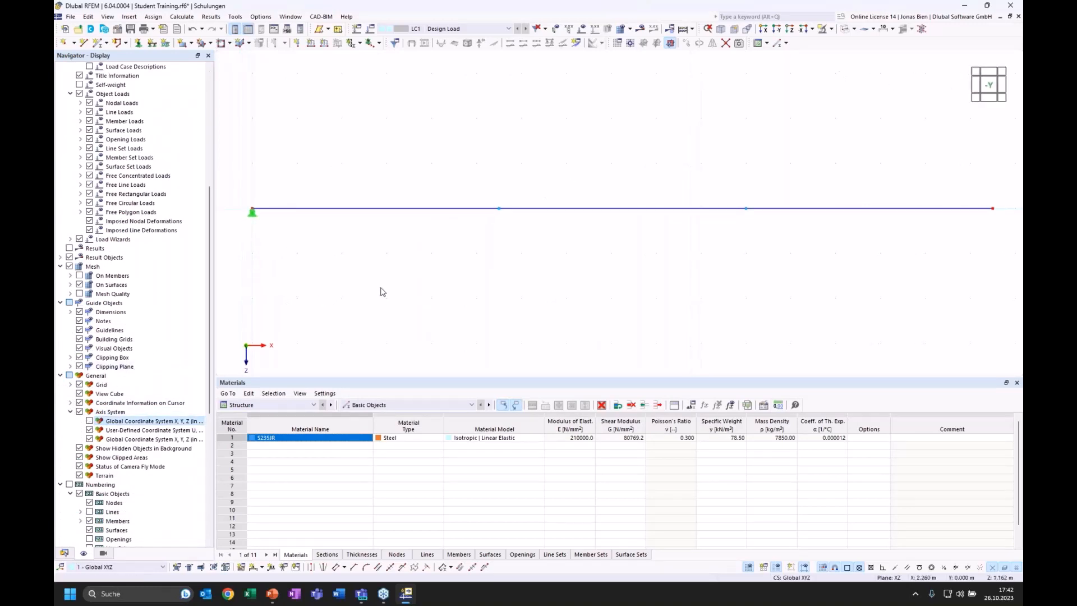
# Step: Assign the Roller nodal support to node 2 at the beam's far end
pyautogui.click(138, 43)
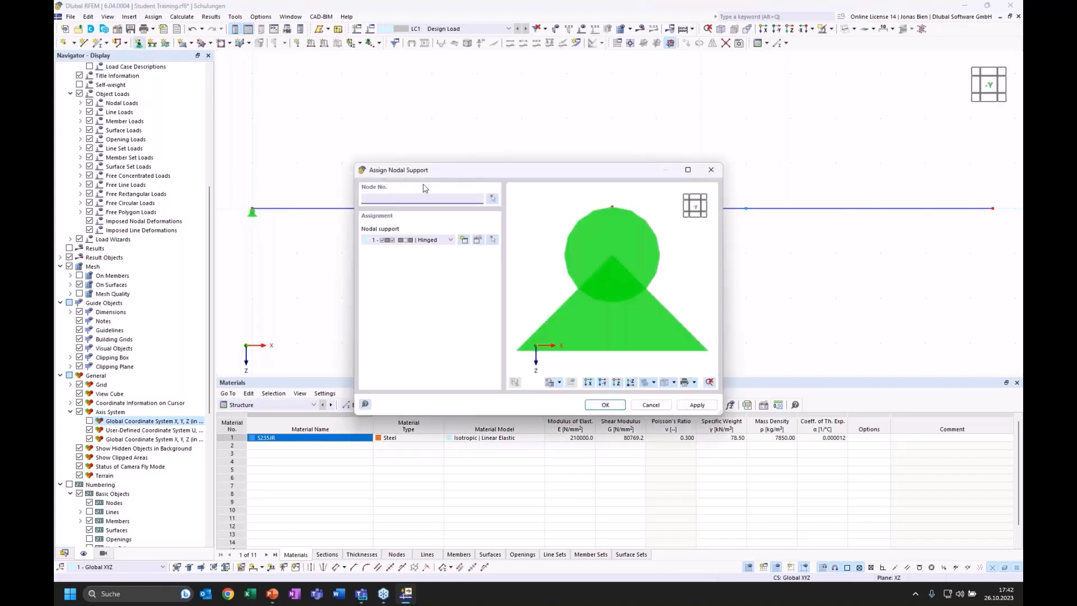
pyautogui.click(438, 241)
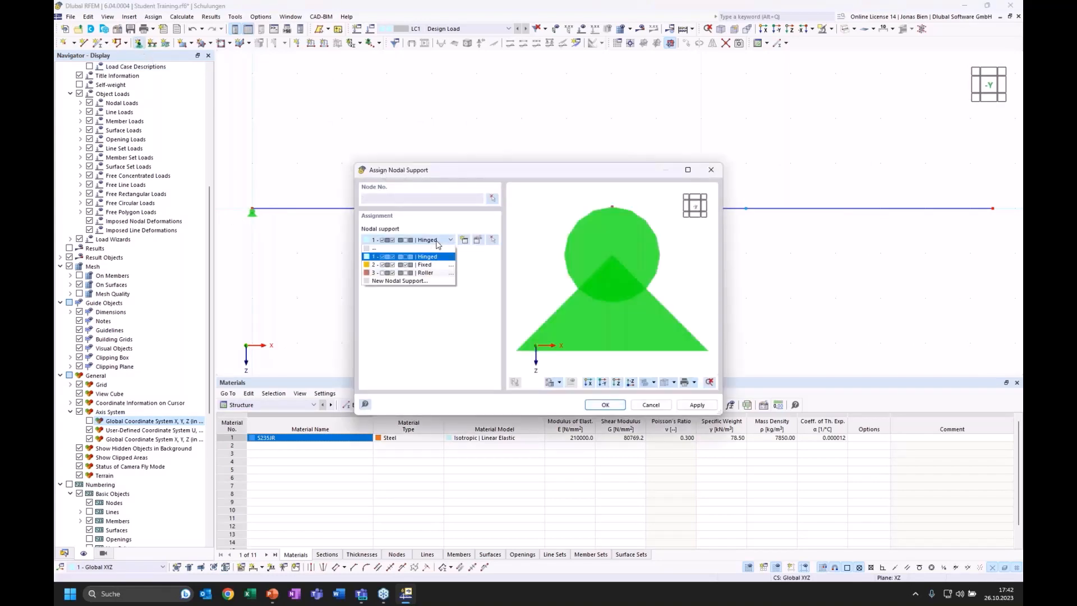
pyautogui.click(425, 273)
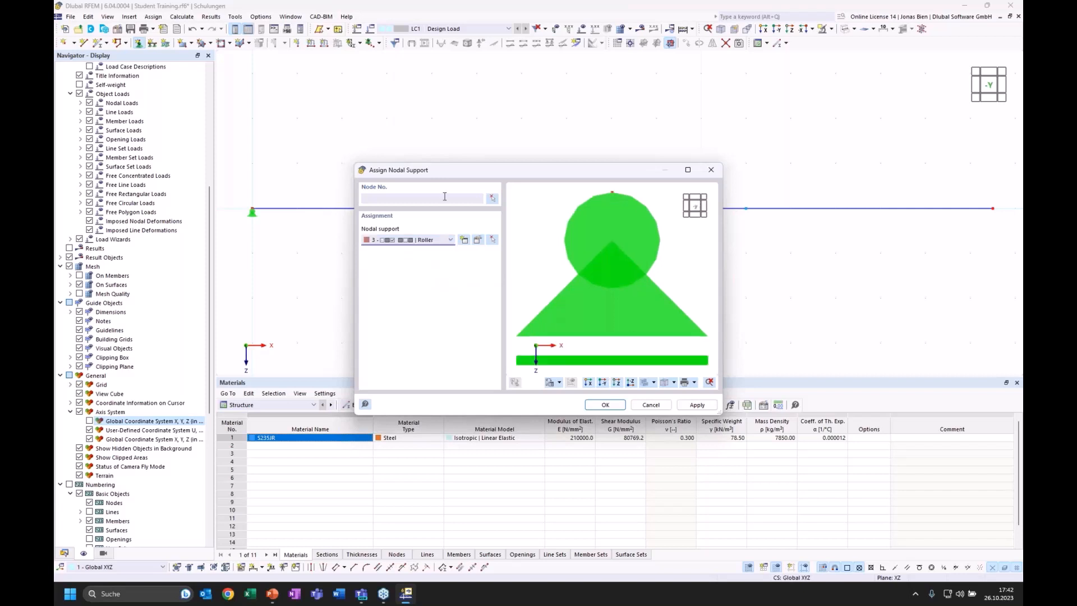
pyautogui.click(493, 199)
pyautogui.moveTo(1016, 252); pyautogui.dragTo(929, 170)
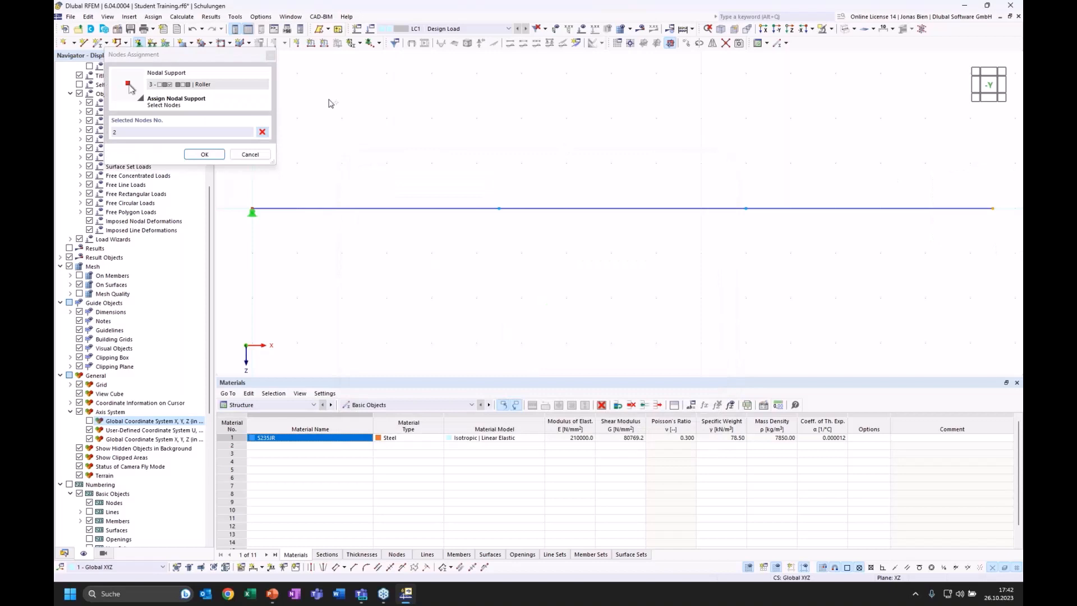
pyautogui.click(205, 154)
pyautogui.click(605, 406)
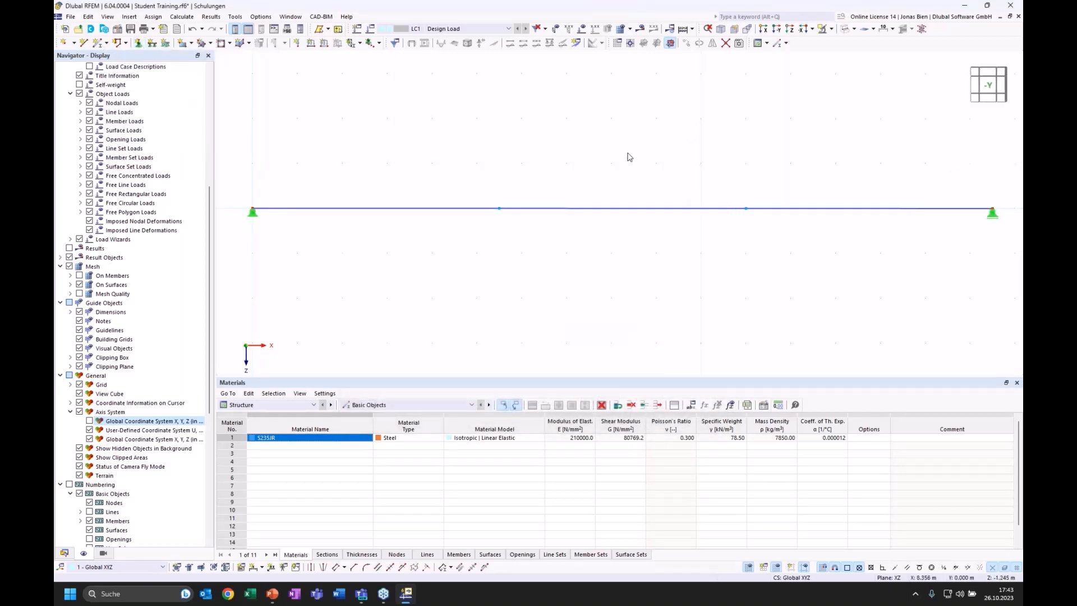
# Step: Create a uniform member force of 15 kN/m in direction ZL on the beam in LC1 - Design Load
pyautogui.scroll(-2, 652, 148)
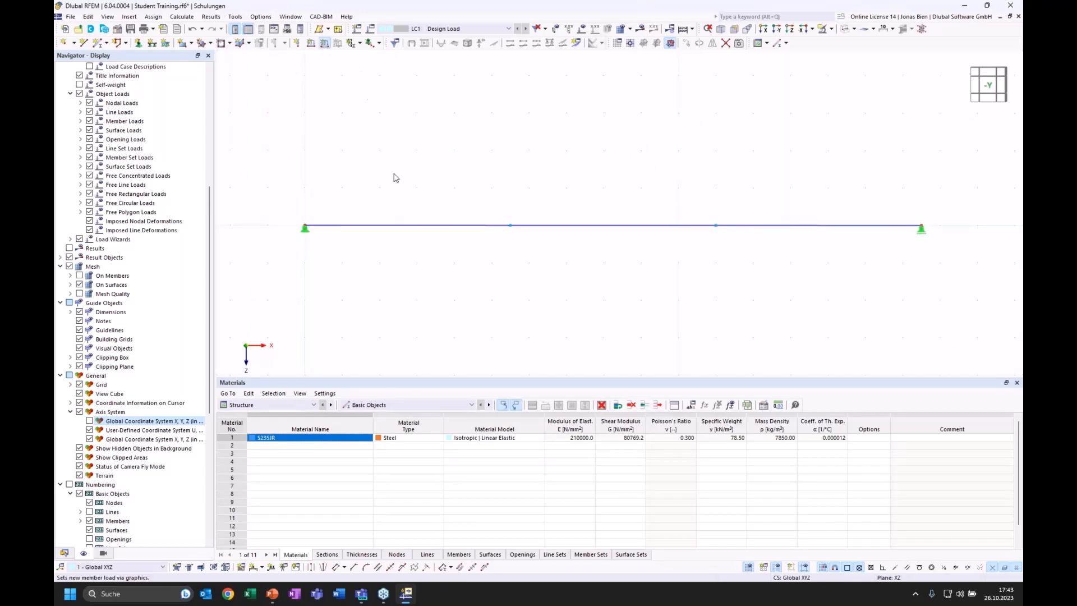
pyautogui.click(436, 200)
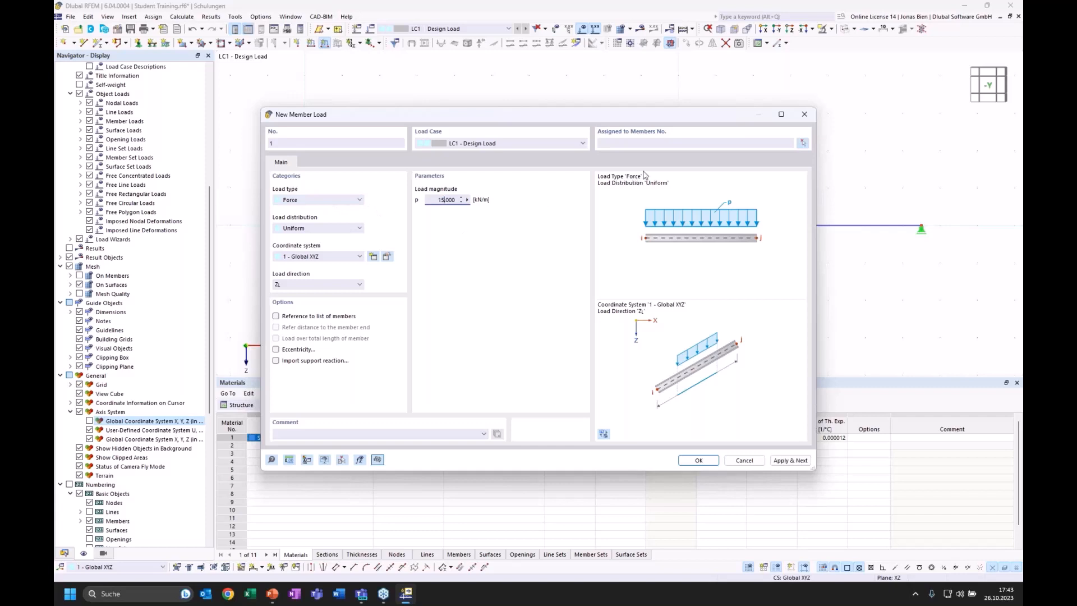
pyautogui.click(803, 143)
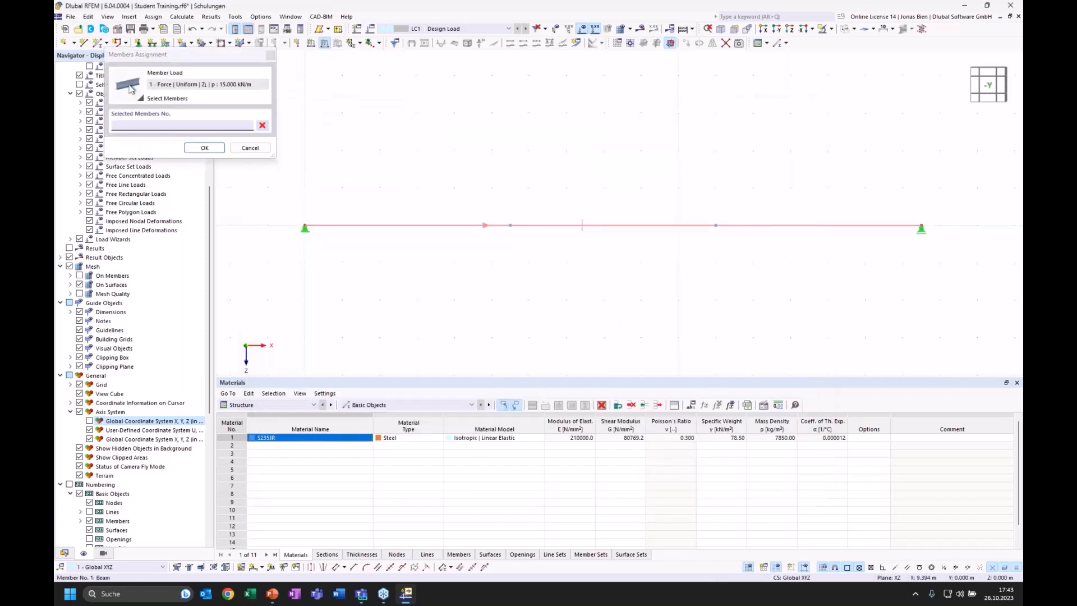
pyautogui.click(205, 147)
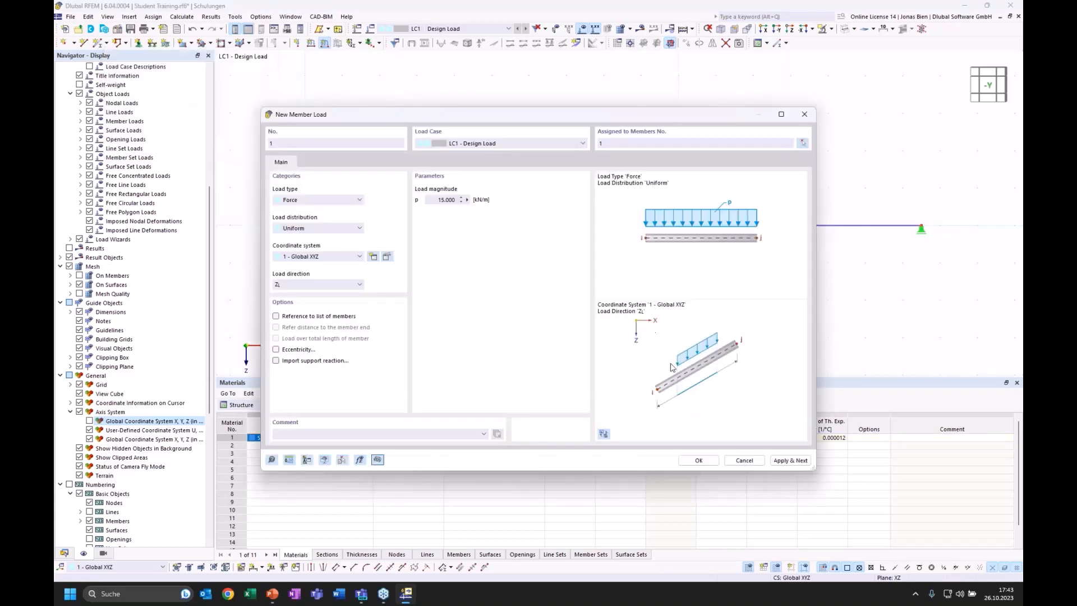
pyautogui.click(699, 459)
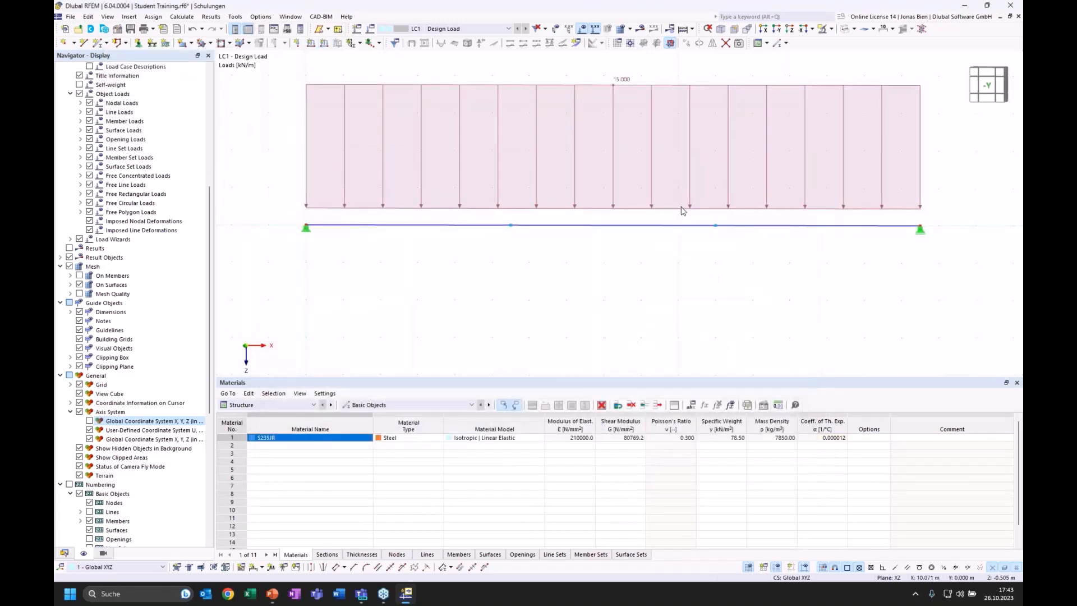
# Step: Reduce the graphical display size of the member load on the beam and restore the front view in -Y direction
pyautogui.rightClick(683, 210)
pyautogui.click(660, 209)
pyautogui.rightClick(658, 210)
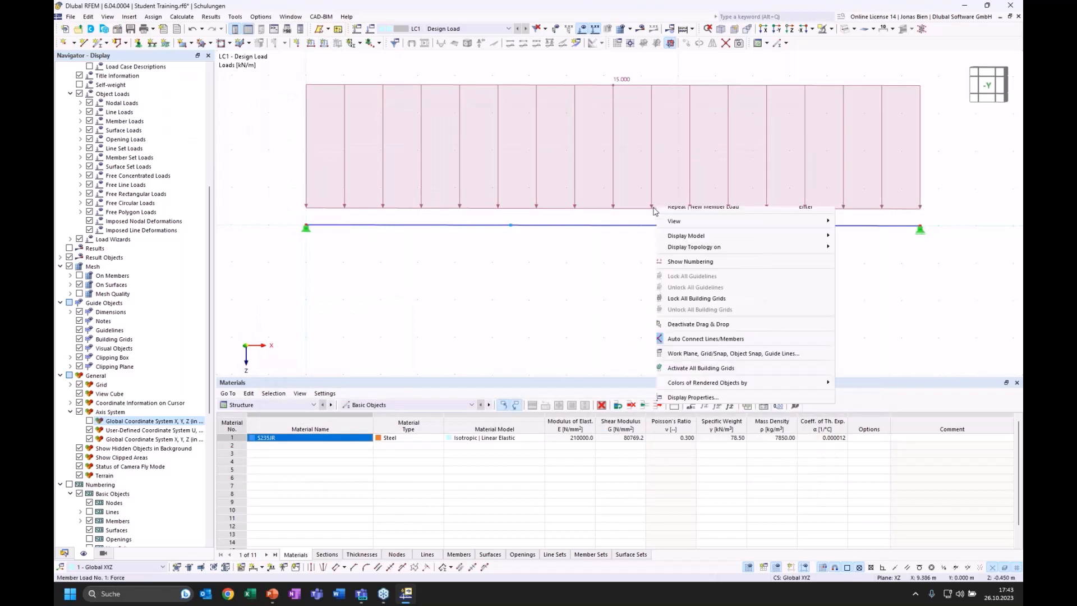
pyautogui.click(653, 211)
pyautogui.rightClick(653, 211)
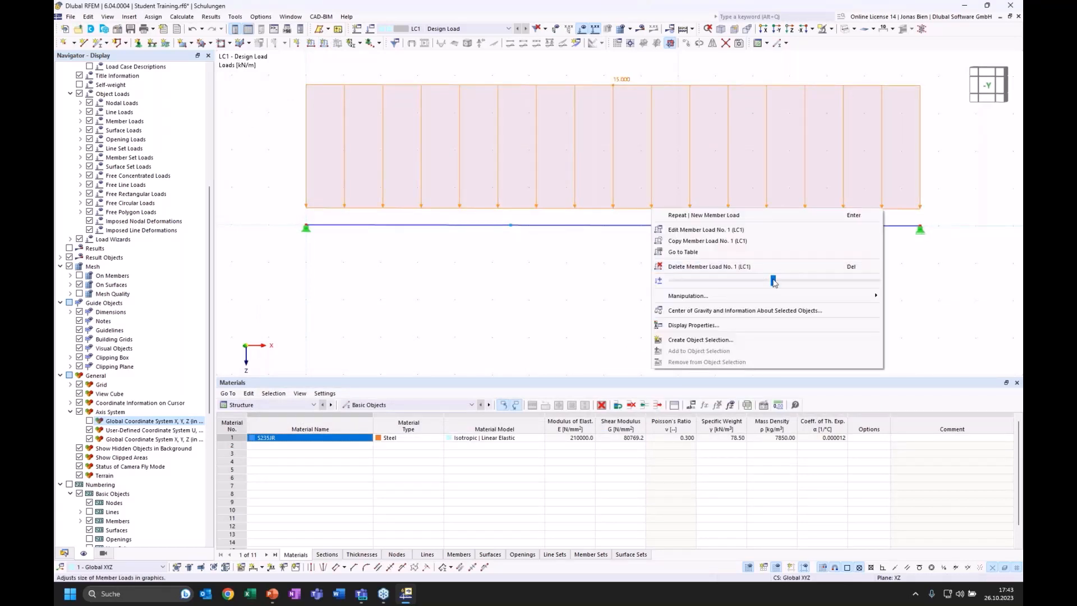
pyautogui.moveTo(775, 282); pyautogui.dragTo(696, 284)
pyautogui.click(598, 266)
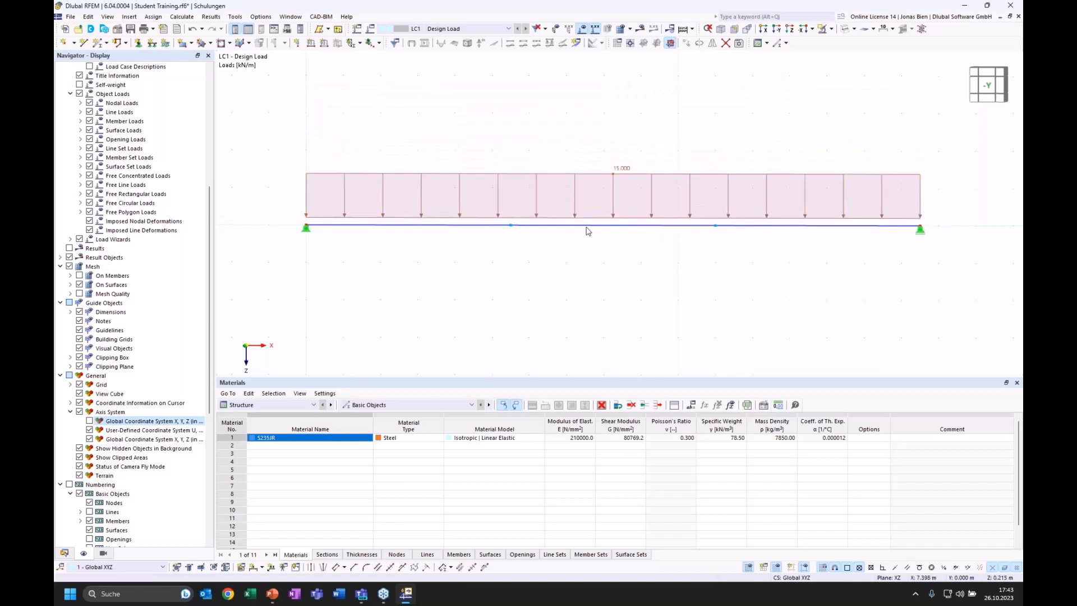
pyautogui.click(989, 85)
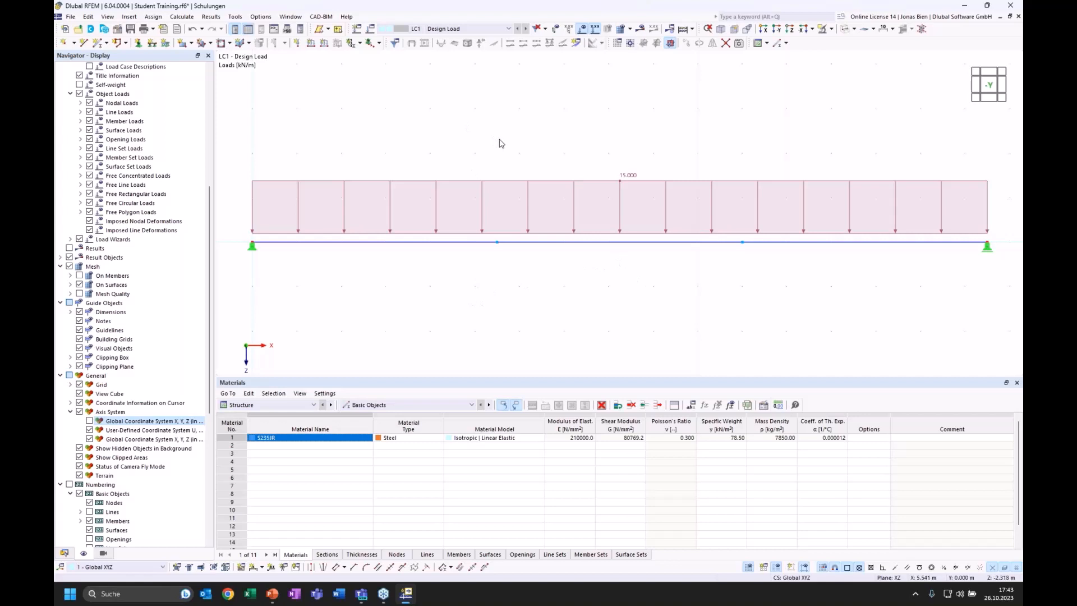
# Step: Calculate load case LC1 and show the beam's global deformations over its full length
pyautogui.click(642, 29)
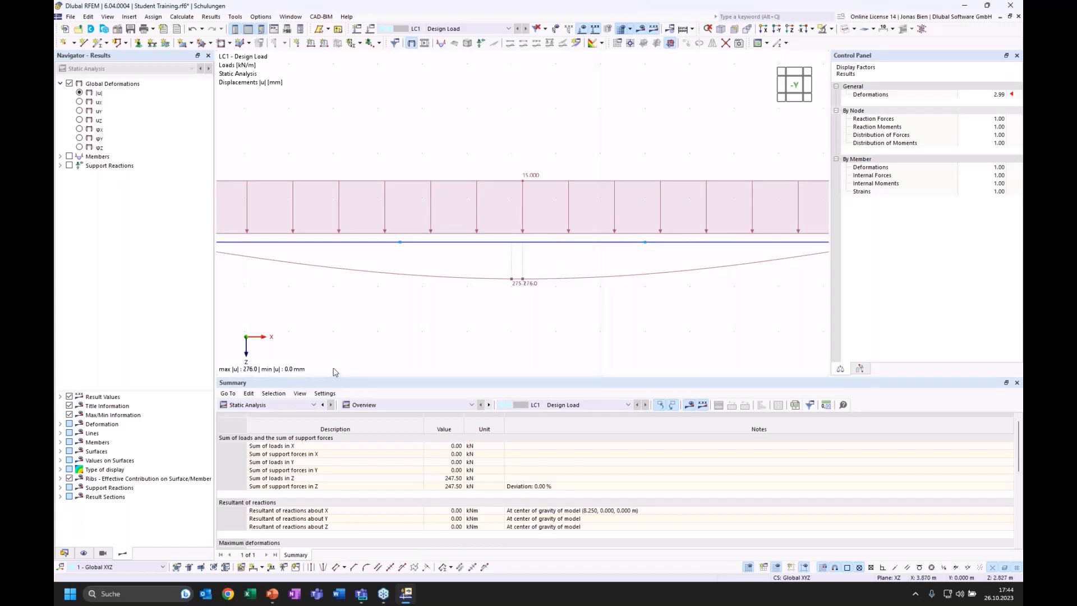
pyautogui.scroll(-2, 576, 252)
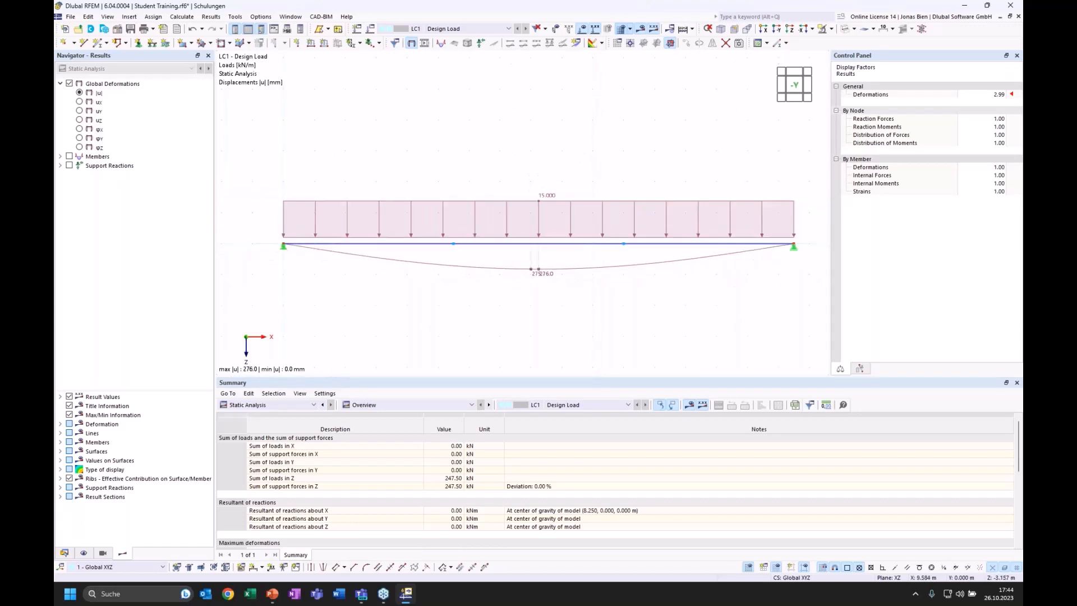
pyautogui.moveTo(599, 179); pyautogui.dragTo(594, 179, button='middle')
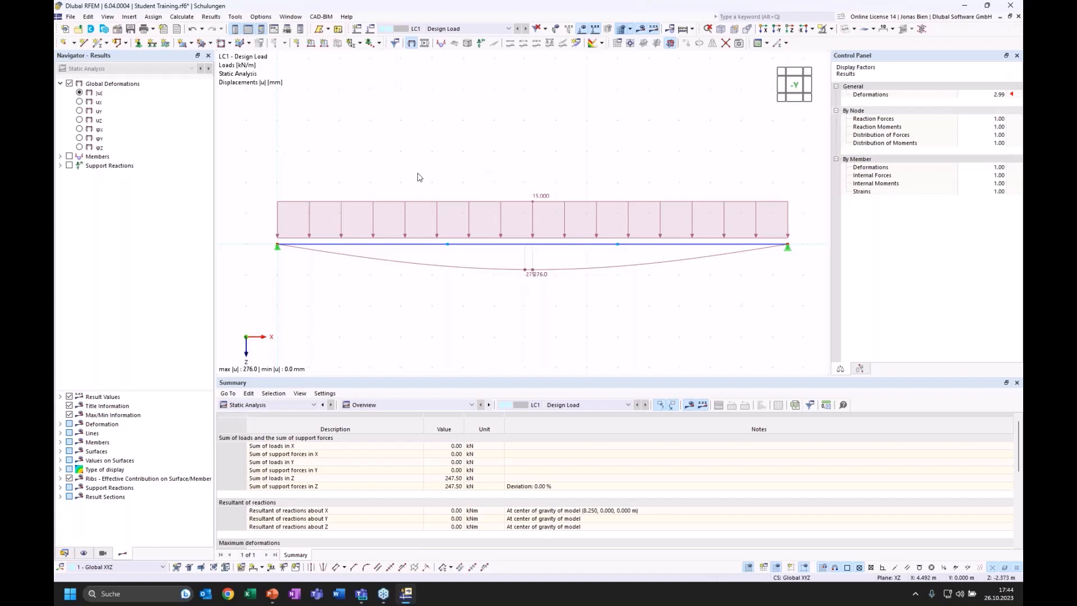
# Step: Hide the loads and copy the beam's two intermediate nodes once by -1.4 m in Z
pyautogui.click(594, 27)
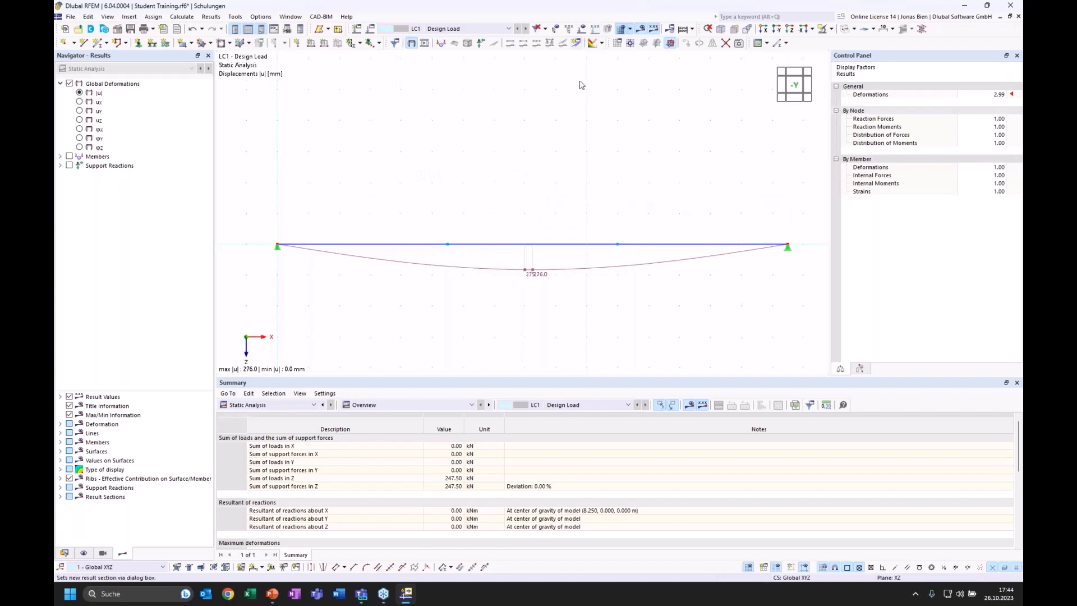
pyautogui.moveTo(427, 207); pyautogui.dragTo(639, 260)
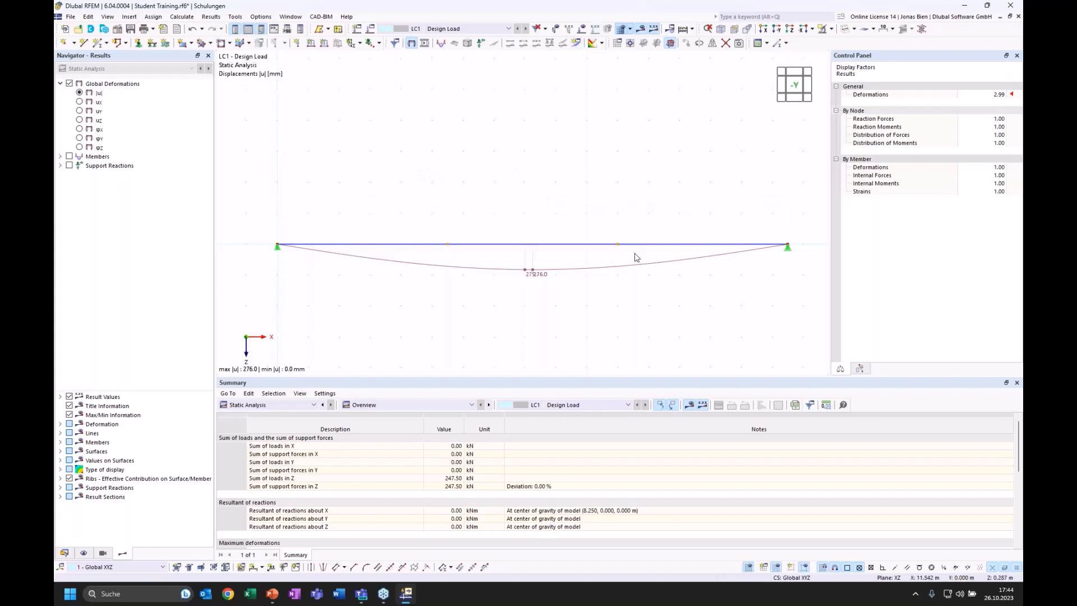
pyautogui.click(448, 245)
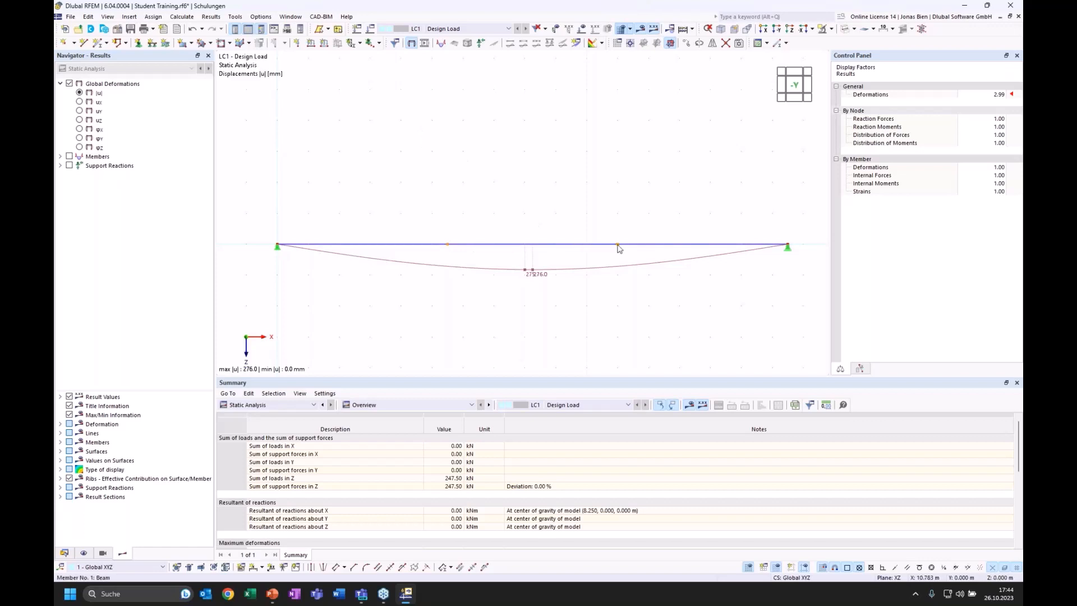
pyautogui.click(713, 44)
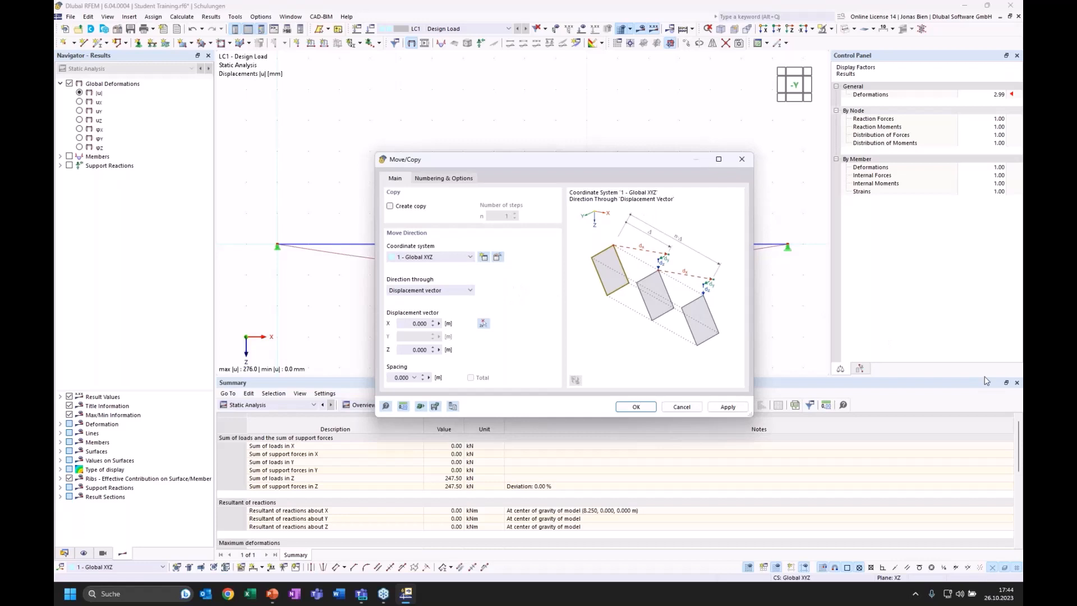
pyautogui.click(431, 350)
pyautogui.write('-1.4')
pyautogui.click(399, 207)
pyautogui.click(636, 407)
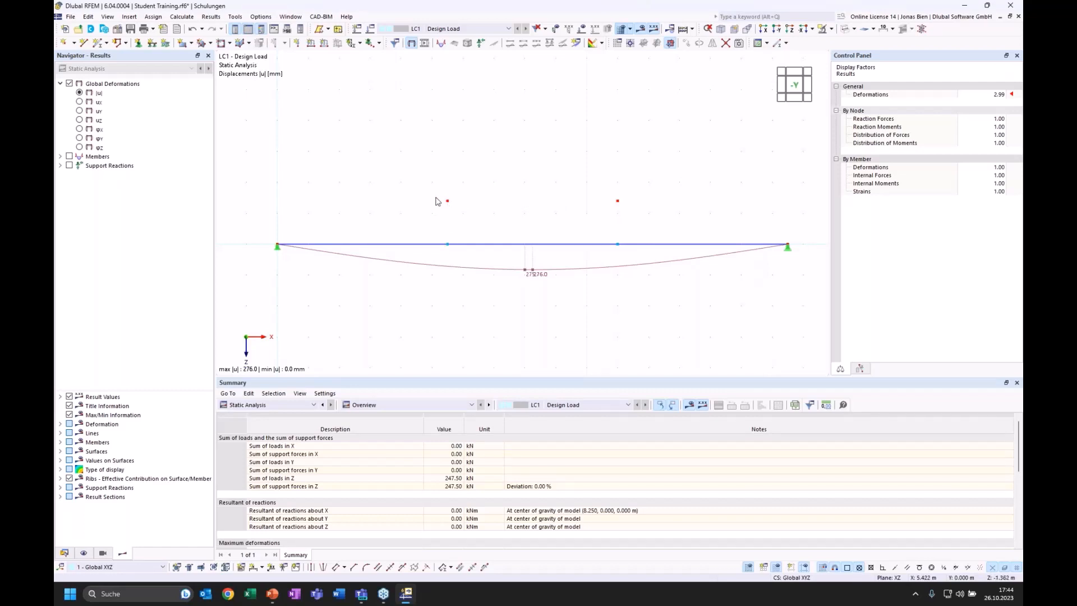
pyautogui.moveTo(417, 176); pyautogui.dragTo(634, 219)
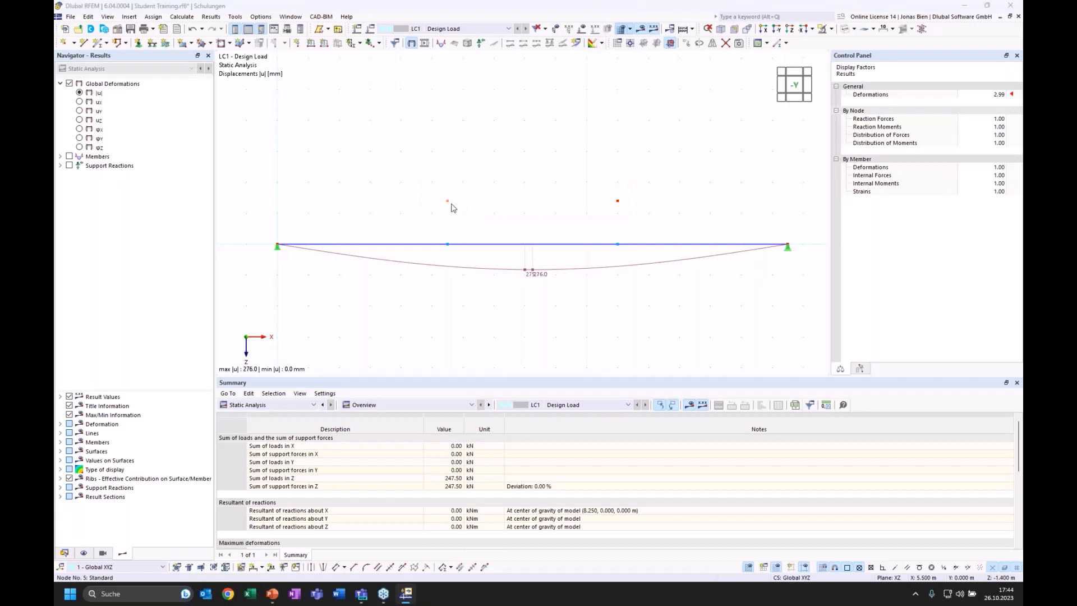
pyautogui.doubleClick(448, 202)
pyautogui.click(813, 105)
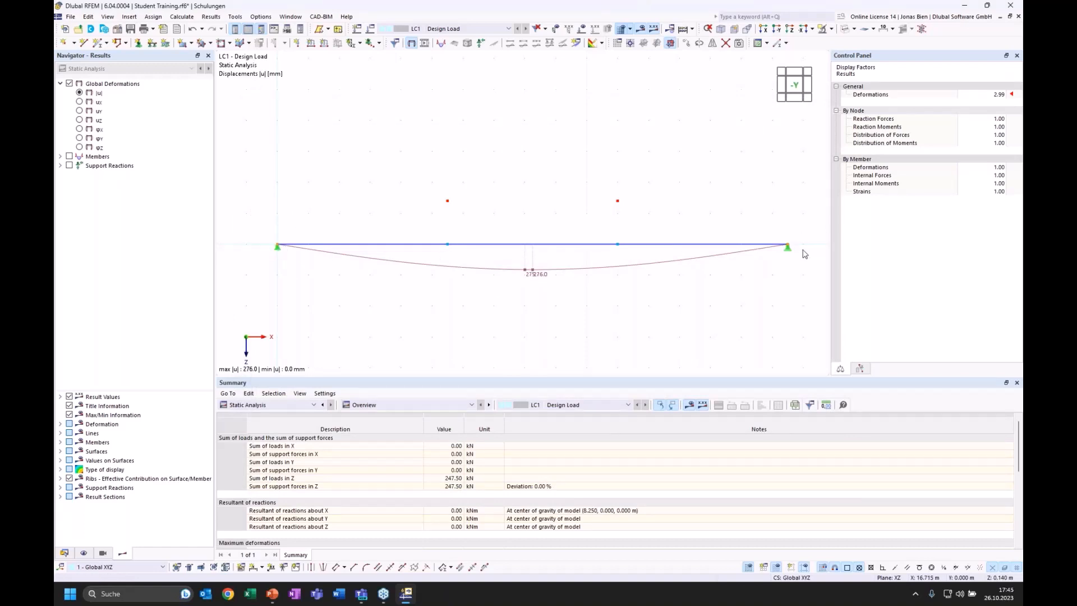
# Step: Copy the two supported end nodes of the beam once by -2.3 m in Z
pyautogui.click(688, 43)
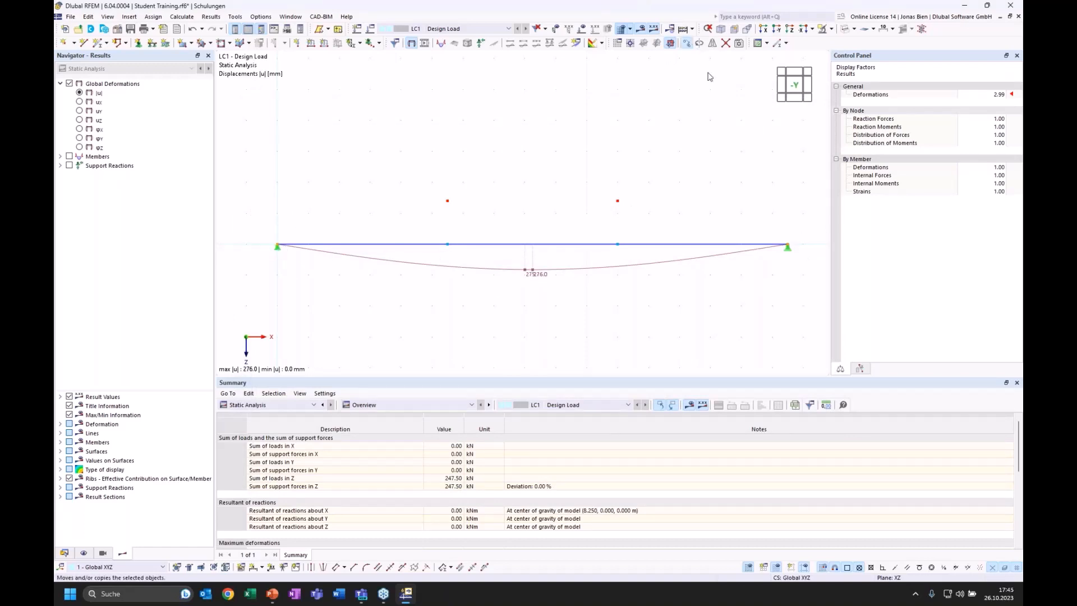
pyautogui.doubleClick(411, 350)
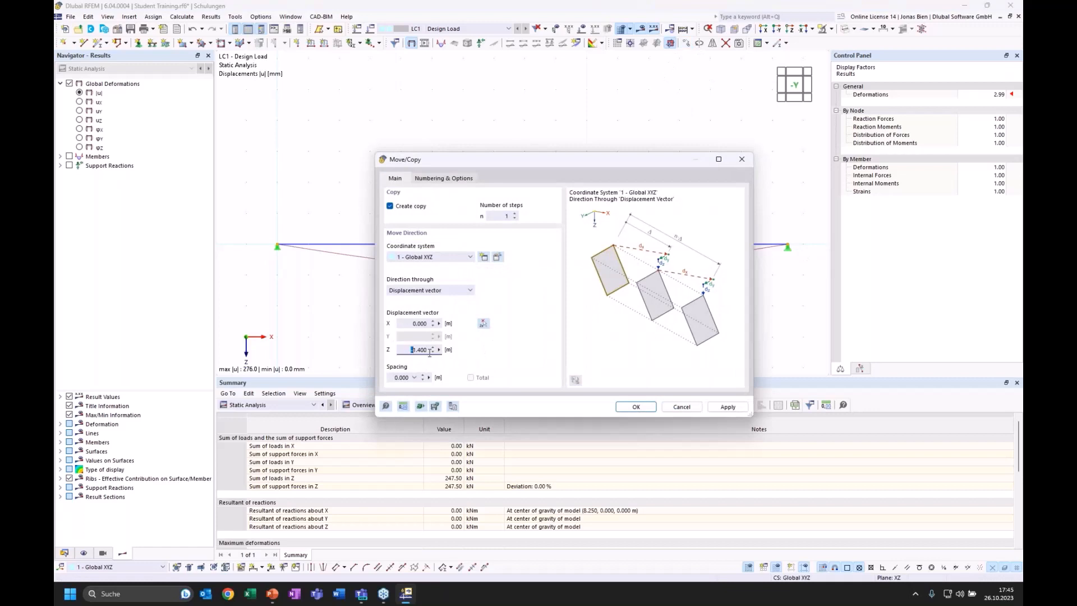
pyautogui.write('-2.3')
pyautogui.click(635, 406)
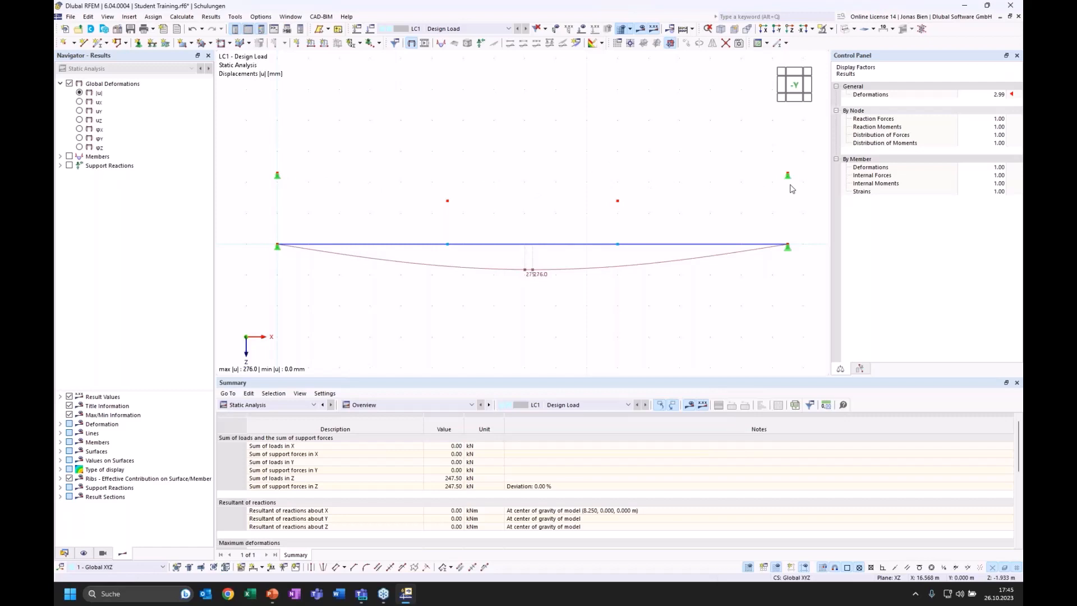
# Step: Change the nodal support of the copied upper node above the beam's far end to Hinged
pyautogui.scroll(4, 794, 185)
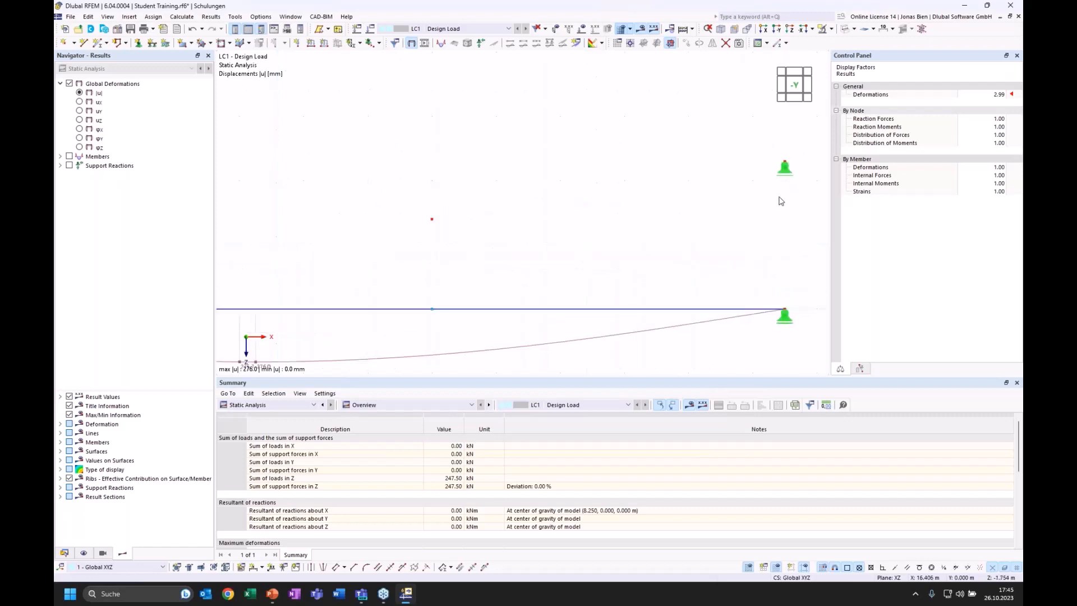
pyautogui.doubleClick(785, 180)
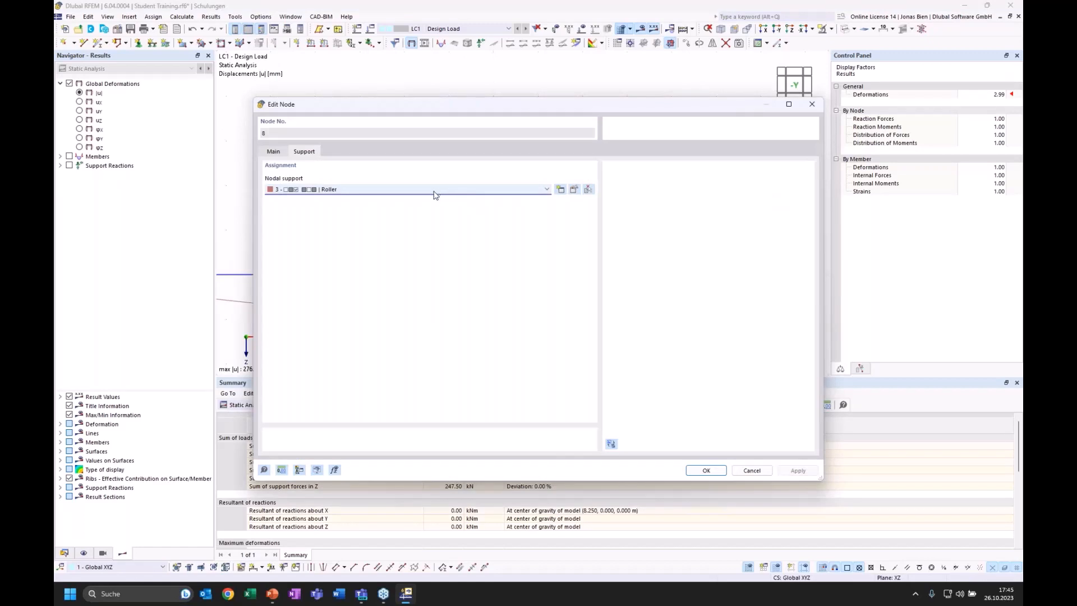
pyautogui.click(401, 190)
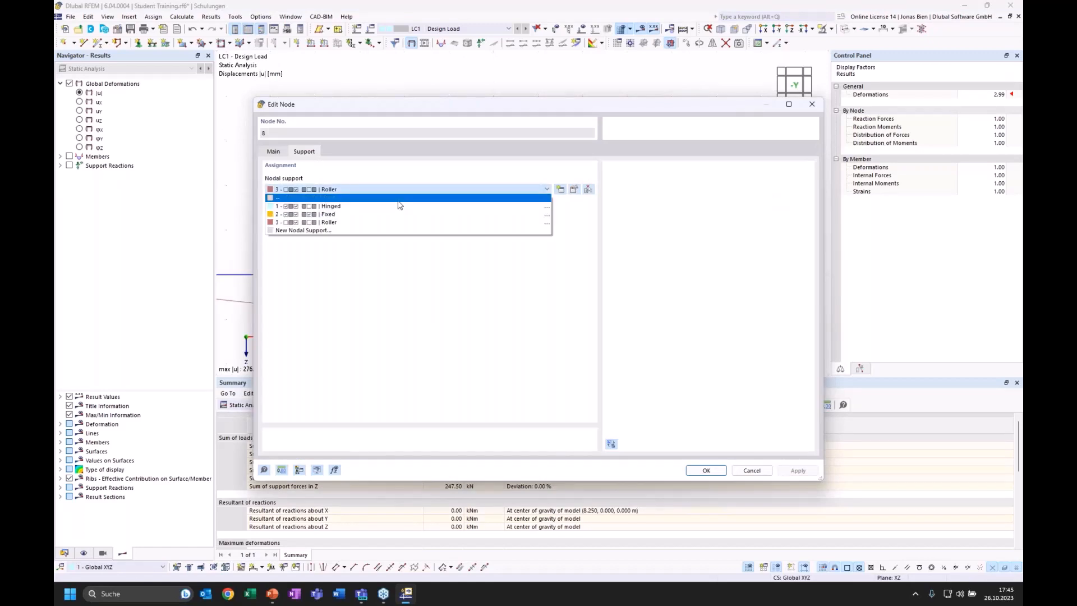
pyautogui.click(399, 211)
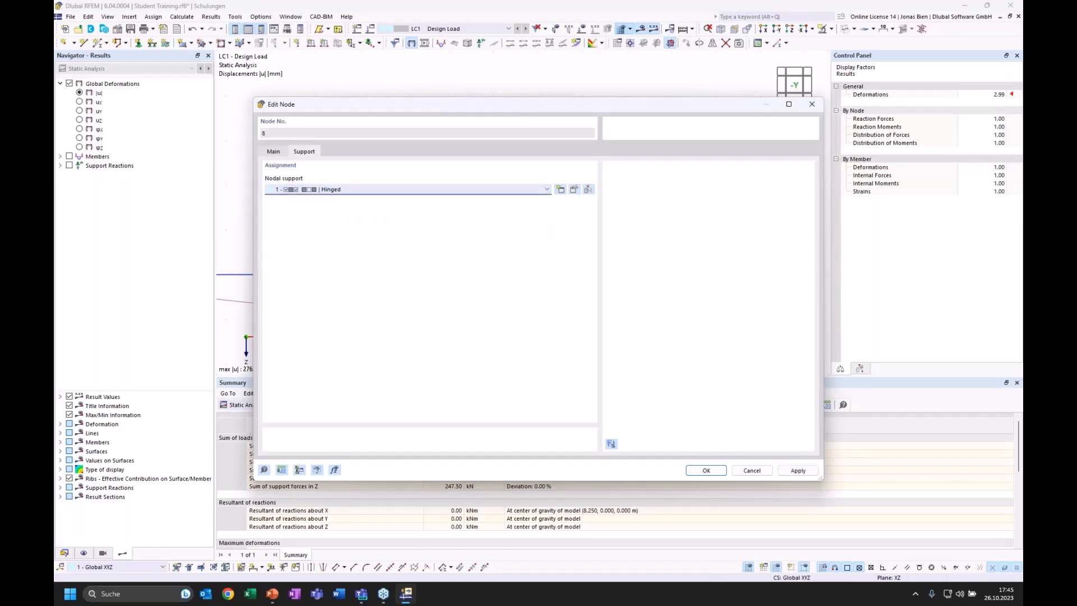
pyautogui.click(707, 470)
# Step: Start a new single member and set its member type to Truss
pyautogui.moveTo(503, 158)
pyautogui.mouseDown(button='middle')
pyautogui.moveTo(528, 159)
pyautogui.moveTo(506, 152)
pyautogui.mouseUp(button='middle')
pyautogui.scroll(-1, 524, 159)
pyautogui.scroll(-1, 527, 159)
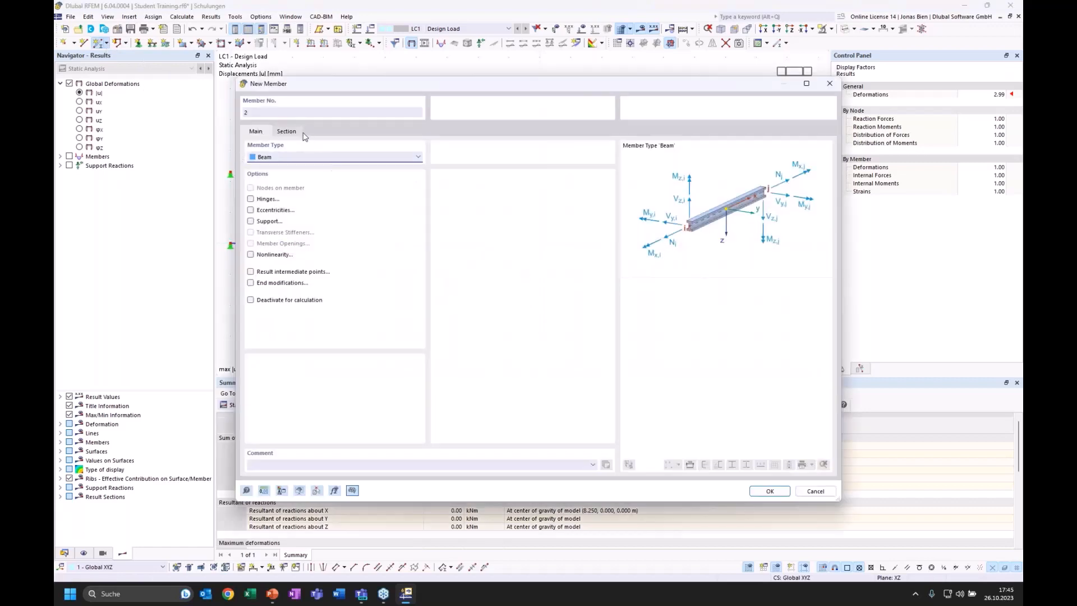
pyautogui.click(293, 157)
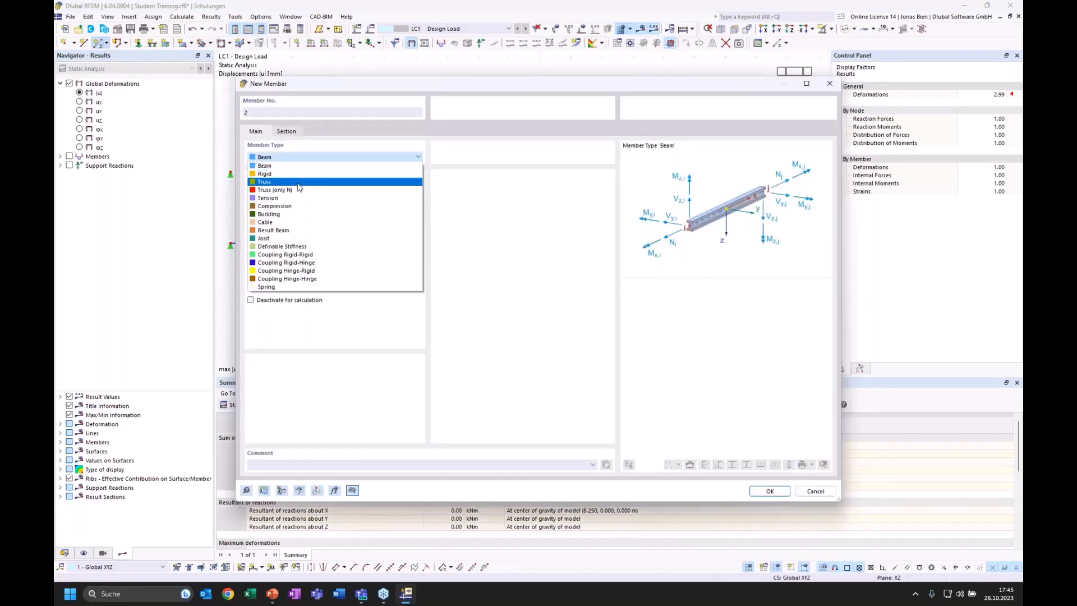
pyautogui.click(299, 182)
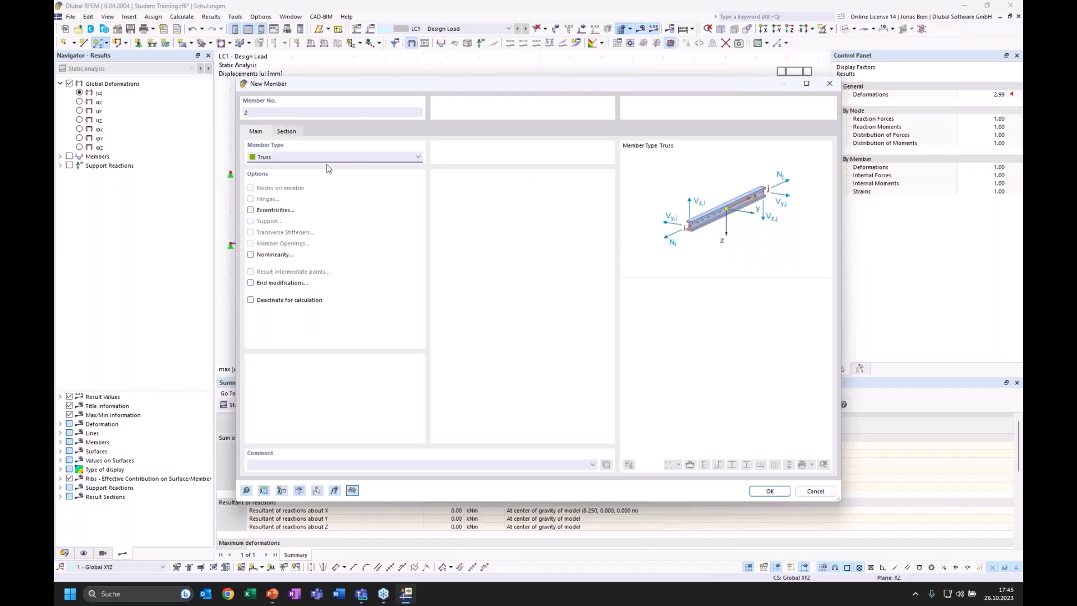
# Step: Check the truss section on the PowerPoint slide and give the new member a new section IPE 200 (DIN 1025-5:1994-03; Euronorm 19-57)
pyautogui.click(288, 132)
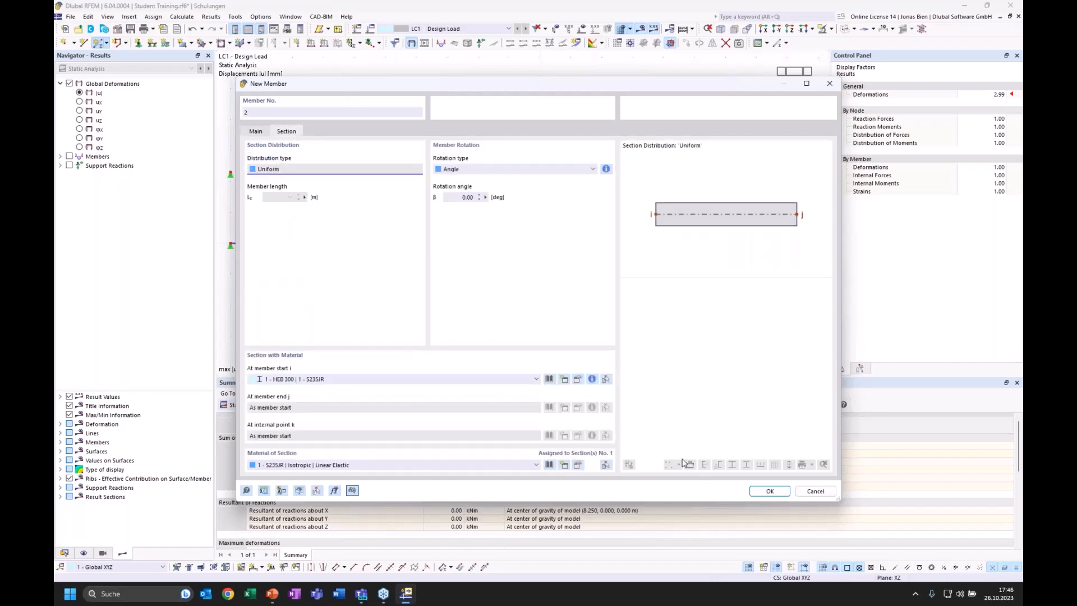
pyautogui.click(278, 592)
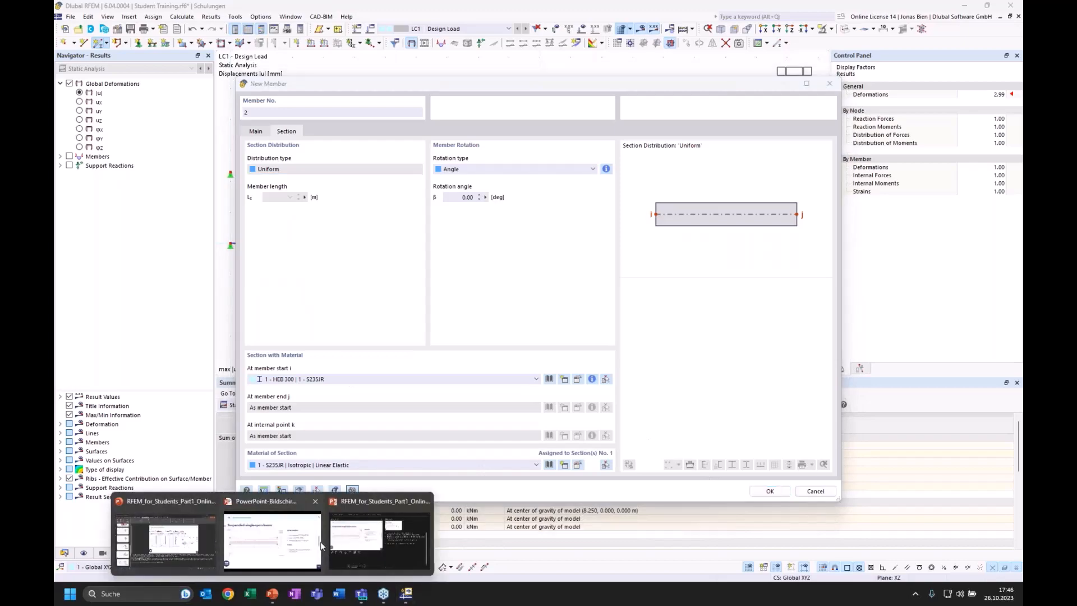
pyautogui.click(321, 546)
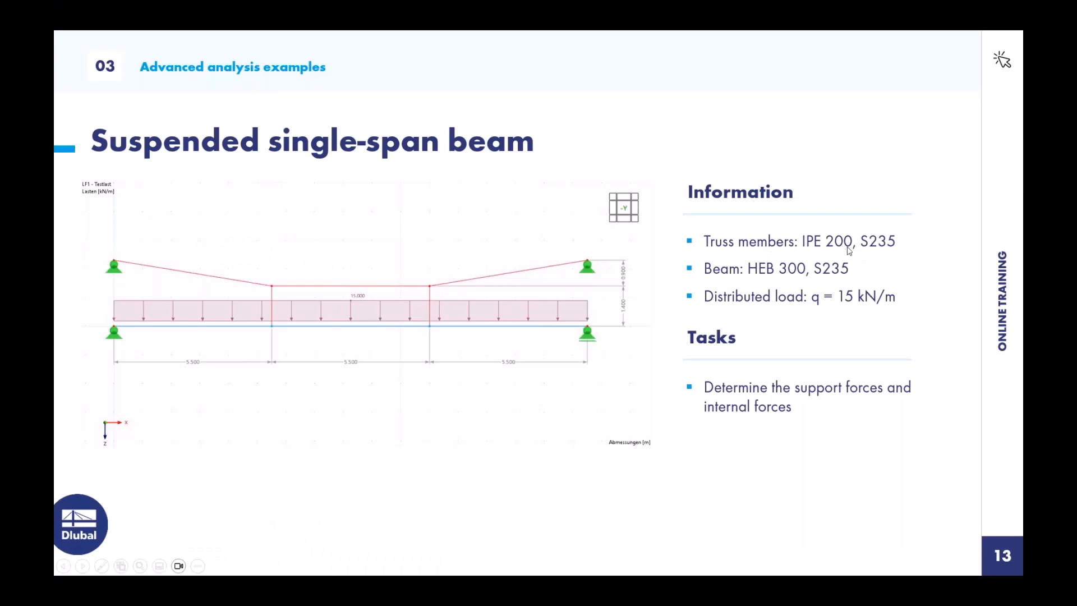
pyautogui.hotkey('alt', 'Tab')
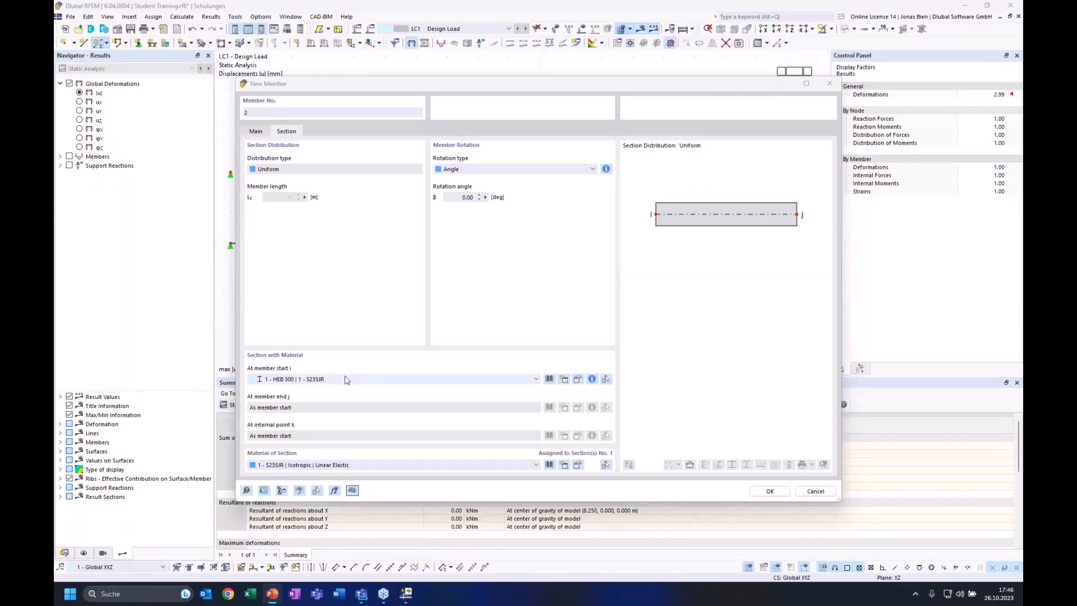
pyautogui.click(569, 381)
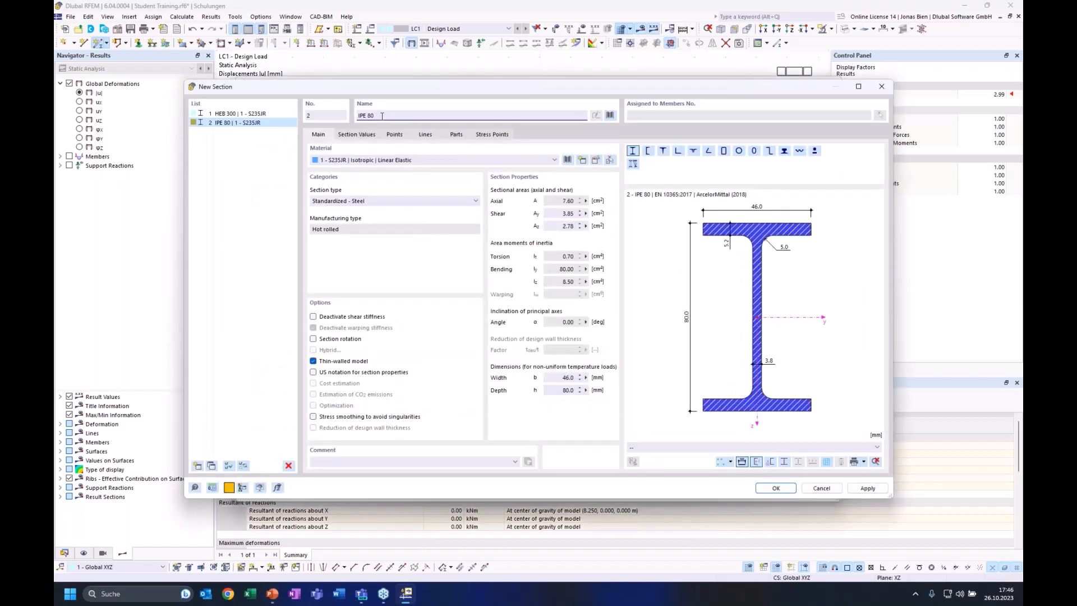
pyautogui.doubleClick(370, 115)
pyautogui.write('200')
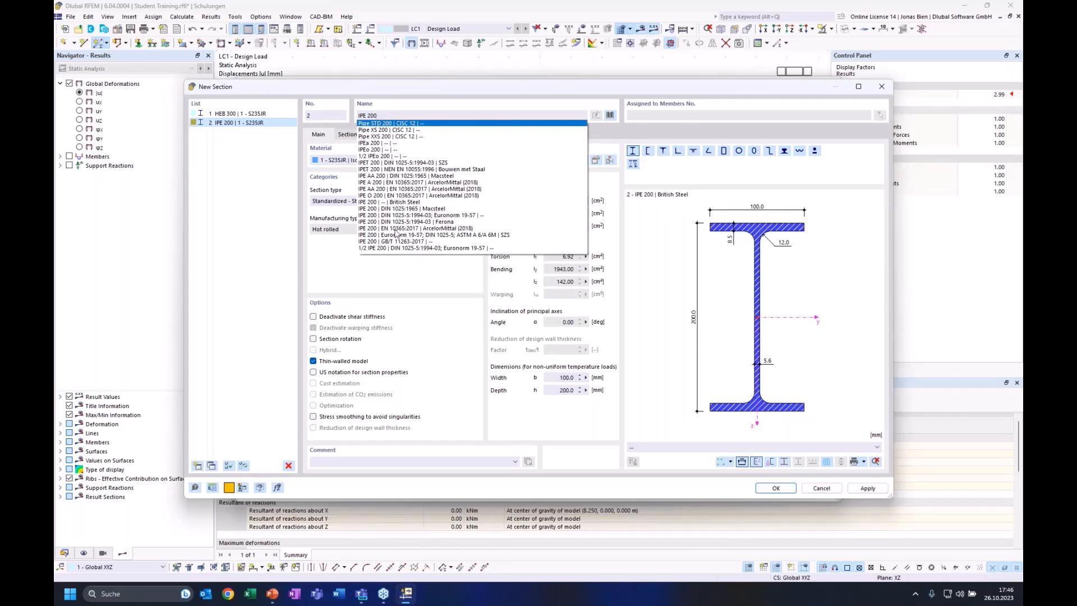
pyautogui.click(433, 216)
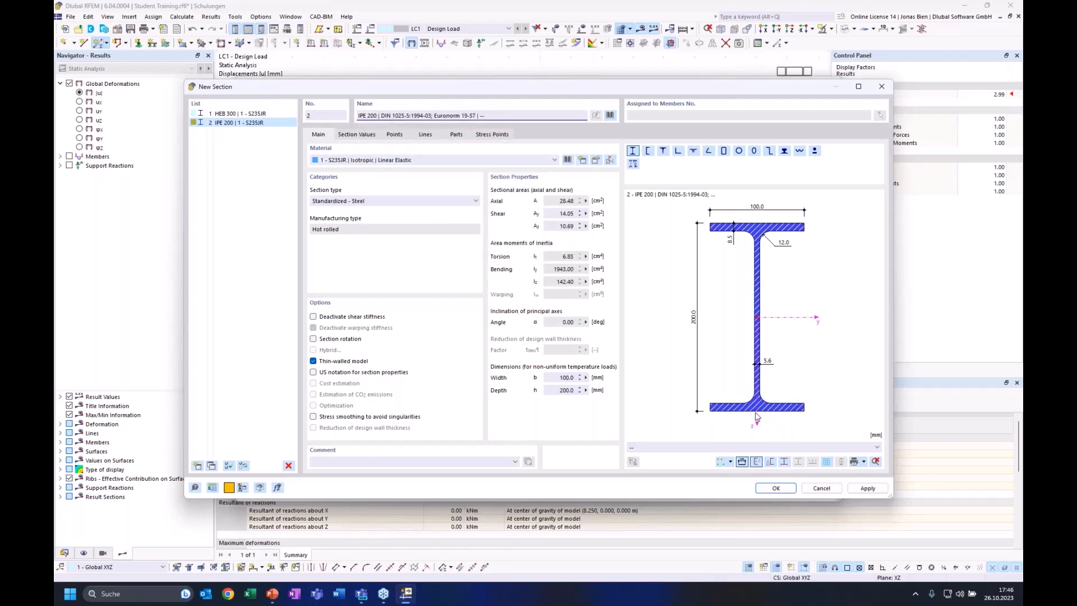
pyautogui.click(764, 488)
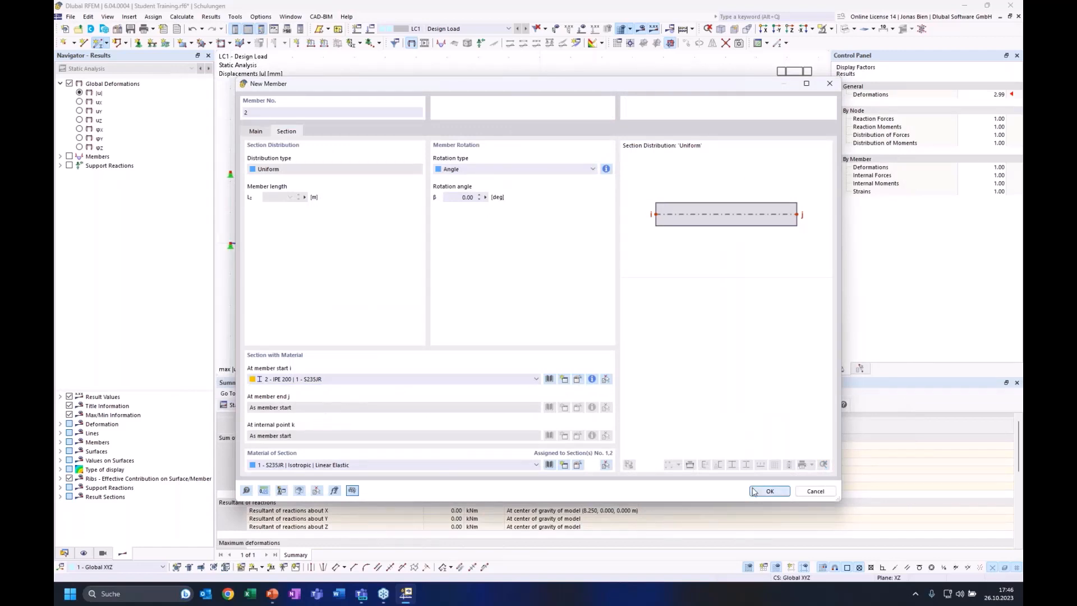
pyautogui.click(770, 491)
# Step: Draw the three upper truss members from one upper support through the two raised nodes to the other upper support
pyautogui.moveTo(236, 55); pyautogui.dragTo(188, 220)
pyautogui.click(230, 173)
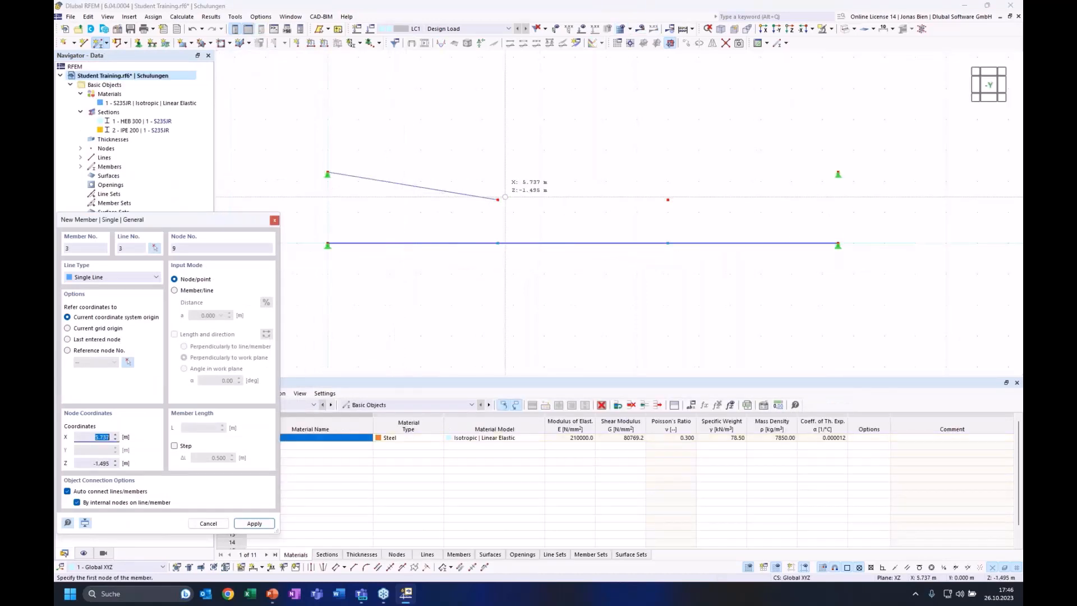
pyautogui.click(498, 199)
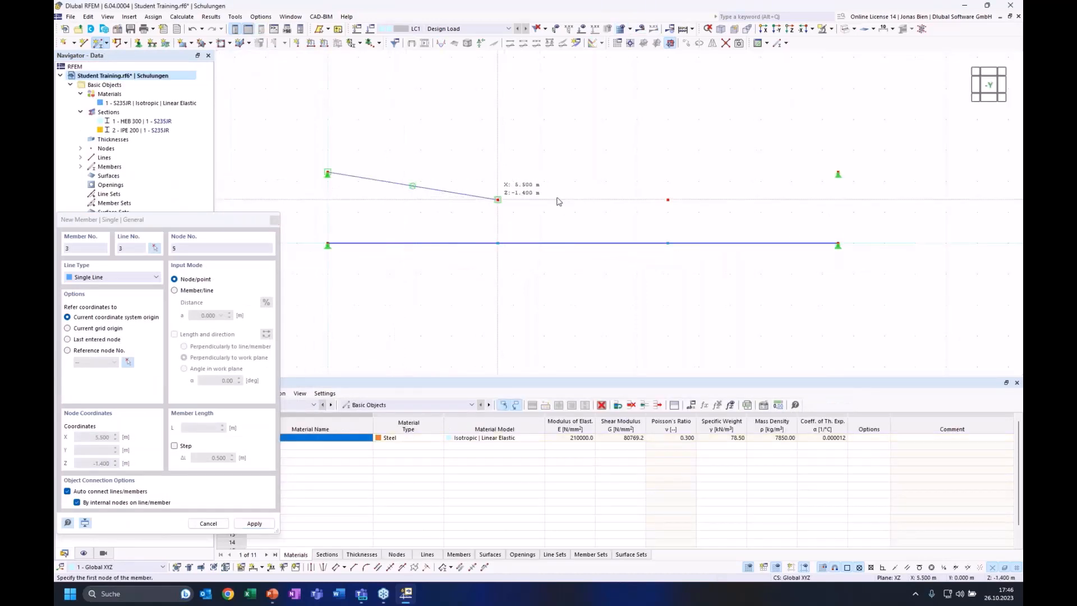
pyautogui.click(668, 200)
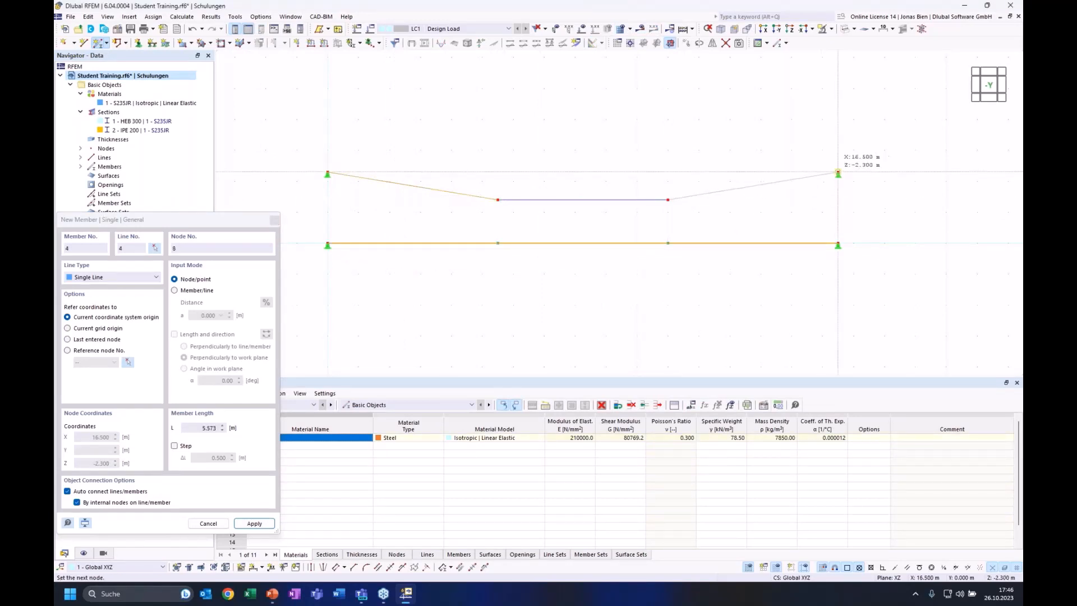
pyautogui.doubleClick(839, 174)
# Step: Connect the two raised nodes to the beam's intermediate nodes with vertical truss members
pyautogui.click(668, 199)
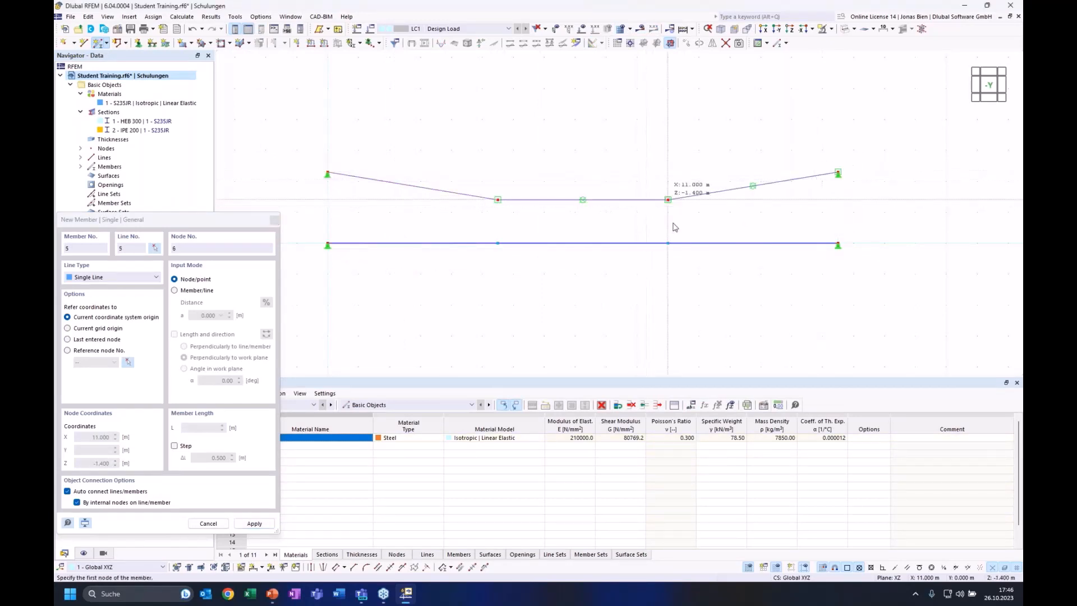
pyautogui.doubleClick(668, 243)
pyautogui.click(498, 199)
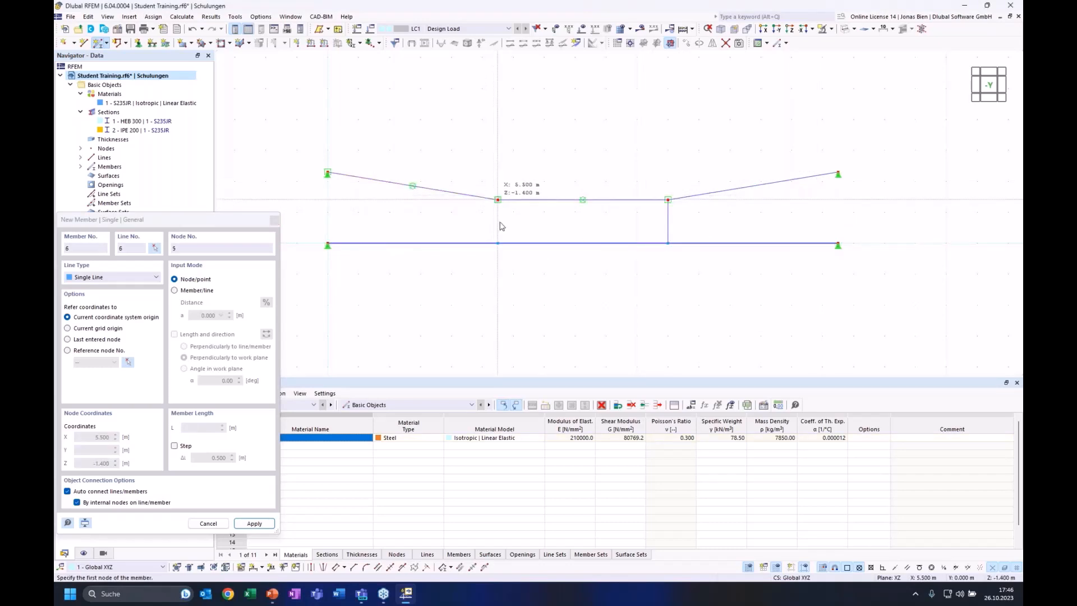
pyautogui.doubleClick(497, 243)
pyautogui.press('Escape')
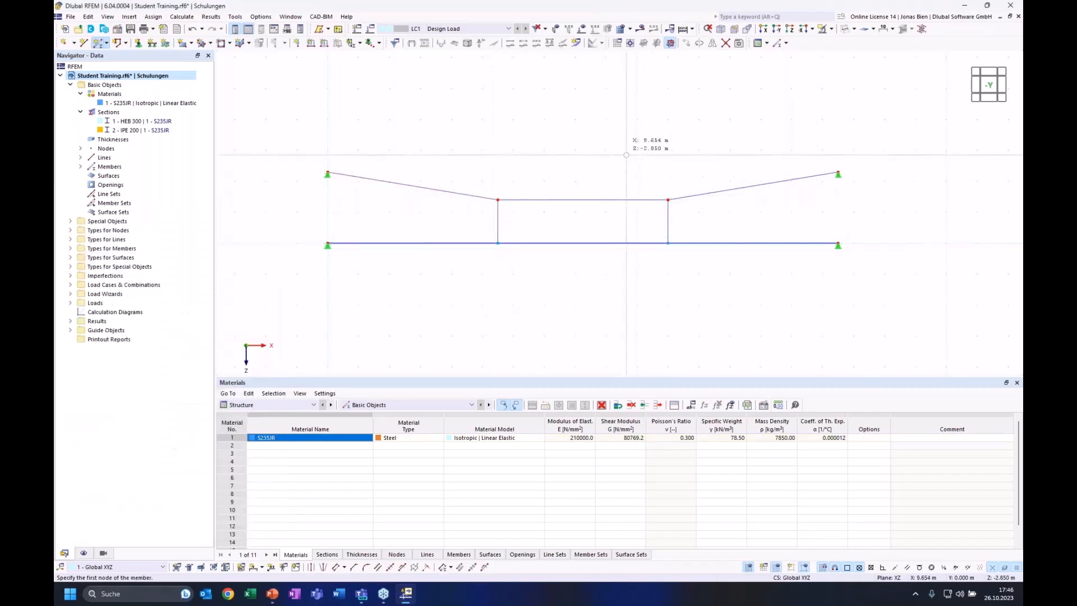
# Step: Show the LC1 loads again and display the members as solid rendered sections
pyautogui.click(584, 45)
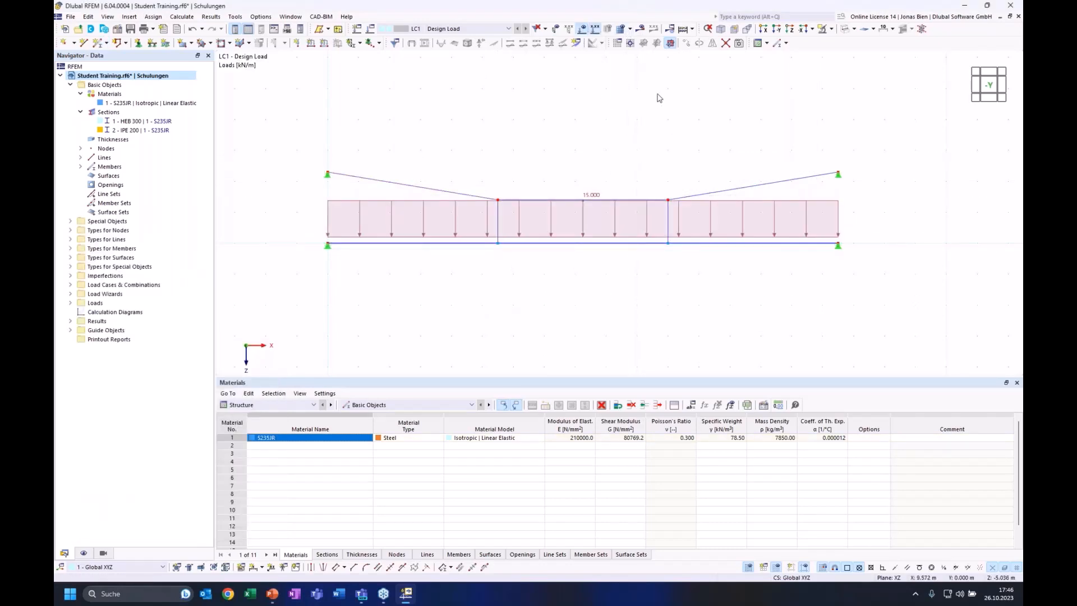
pyautogui.click(845, 28)
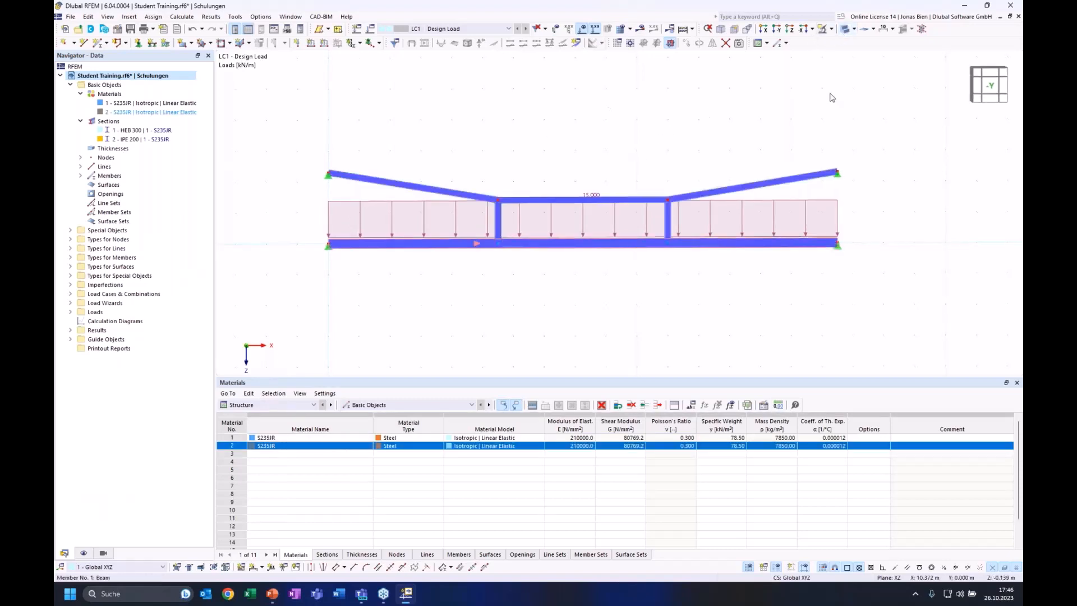
pyautogui.scroll(1, 587, 231)
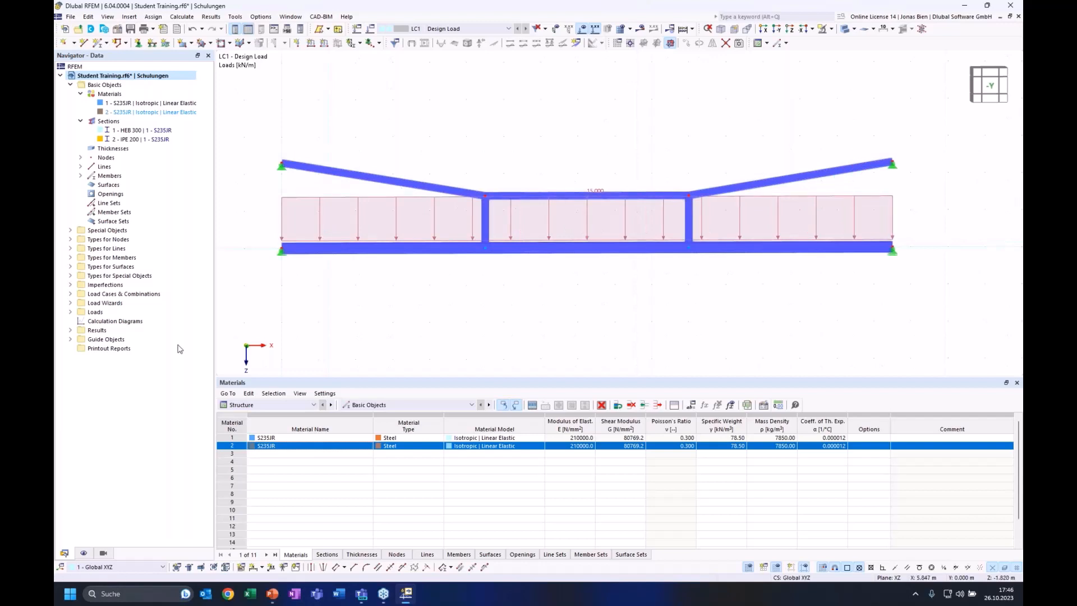
# Step: Set the colors of the rendered members to be assigned by section
pyautogui.click(84, 553)
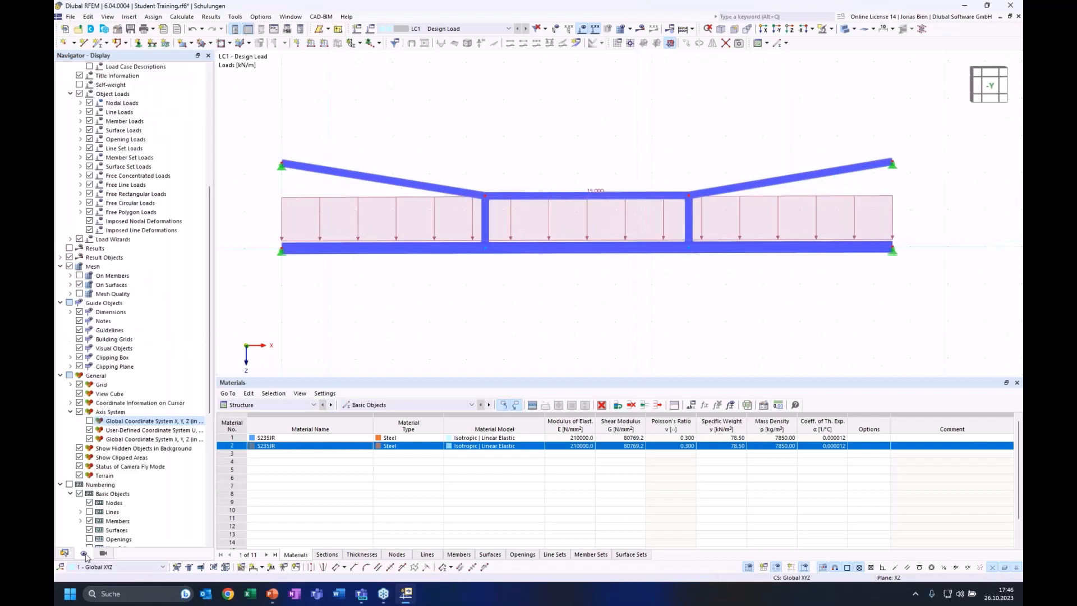
pyautogui.scroll(-10, 123, 485)
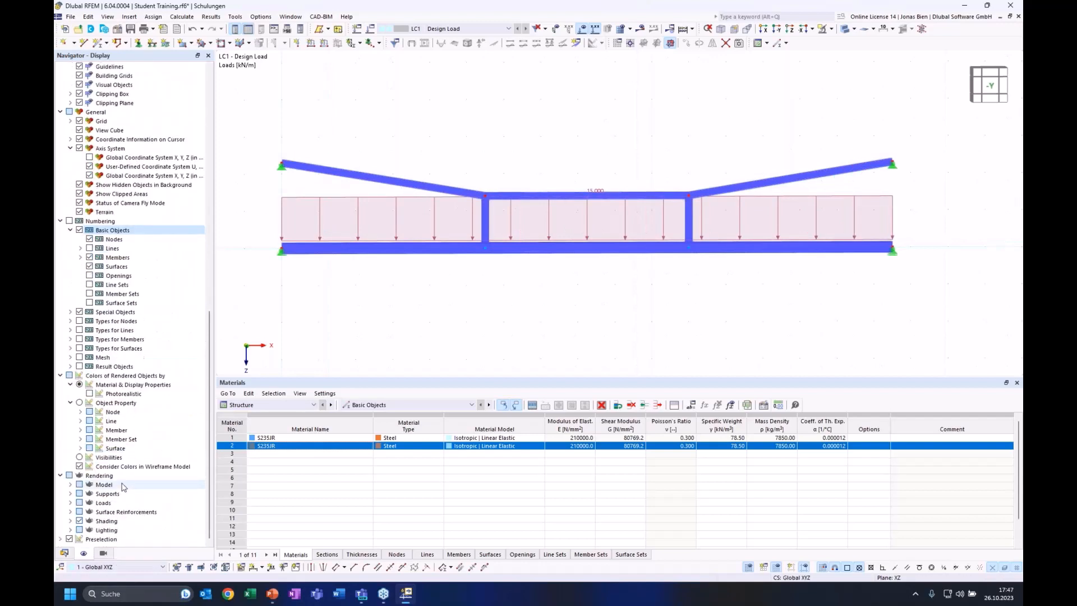
pyautogui.click(80, 421)
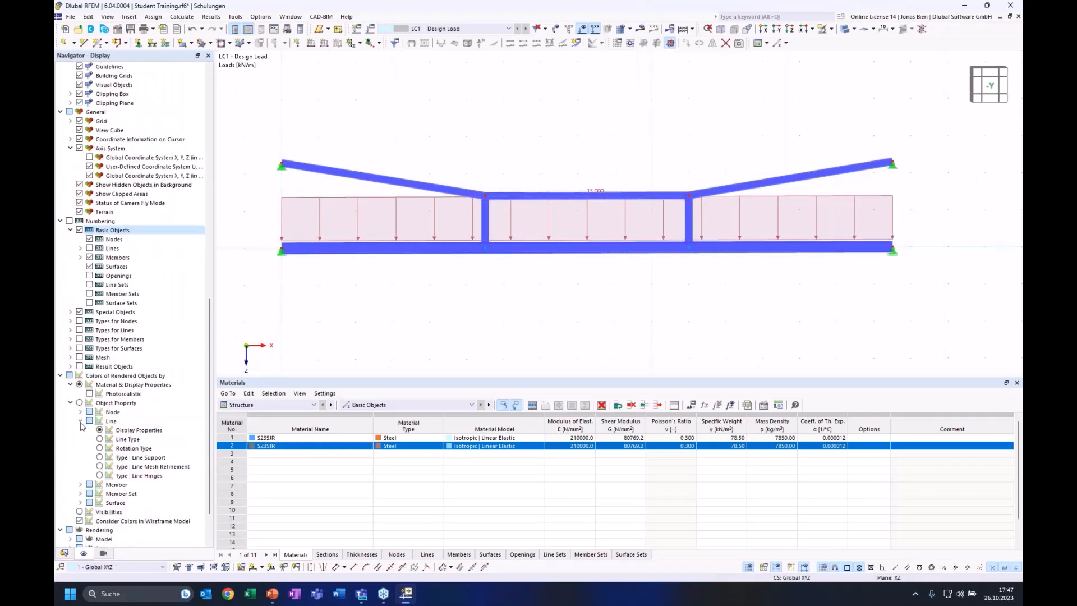
pyautogui.click(81, 484)
pyautogui.scroll(-2, 90, 484)
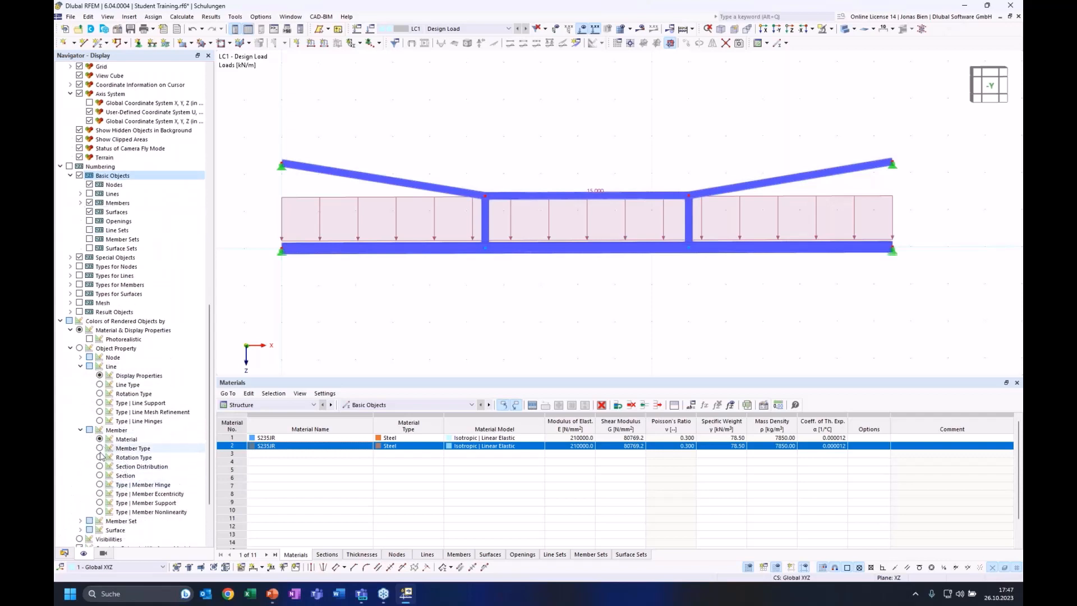
pyautogui.click(99, 476)
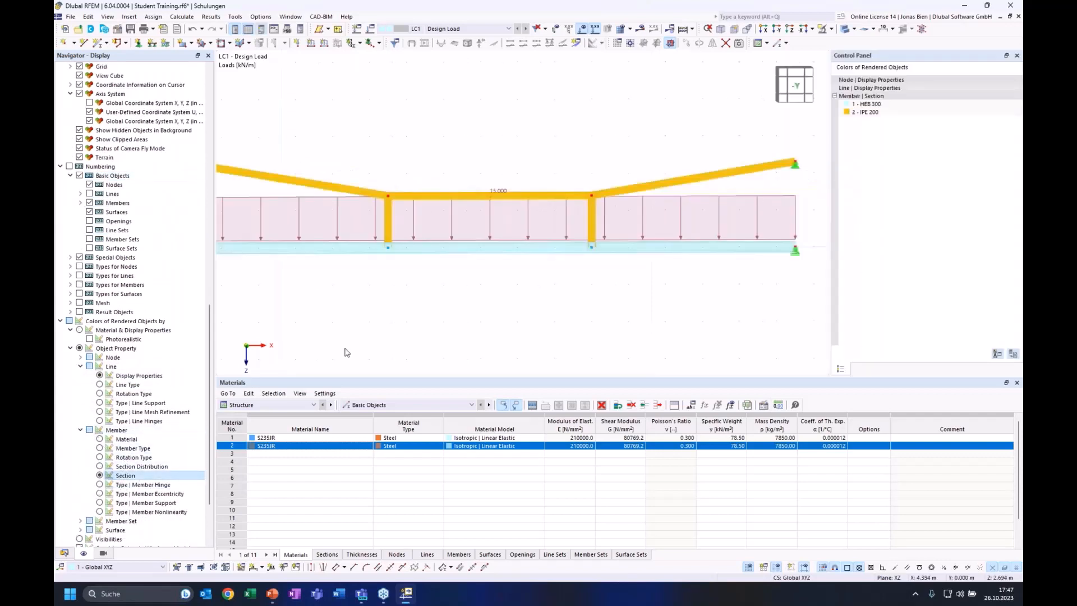
pyautogui.scroll(-2, 478, 282)
pyautogui.moveTo(455, 157); pyautogui.dragTo(467, 157, button='middle')
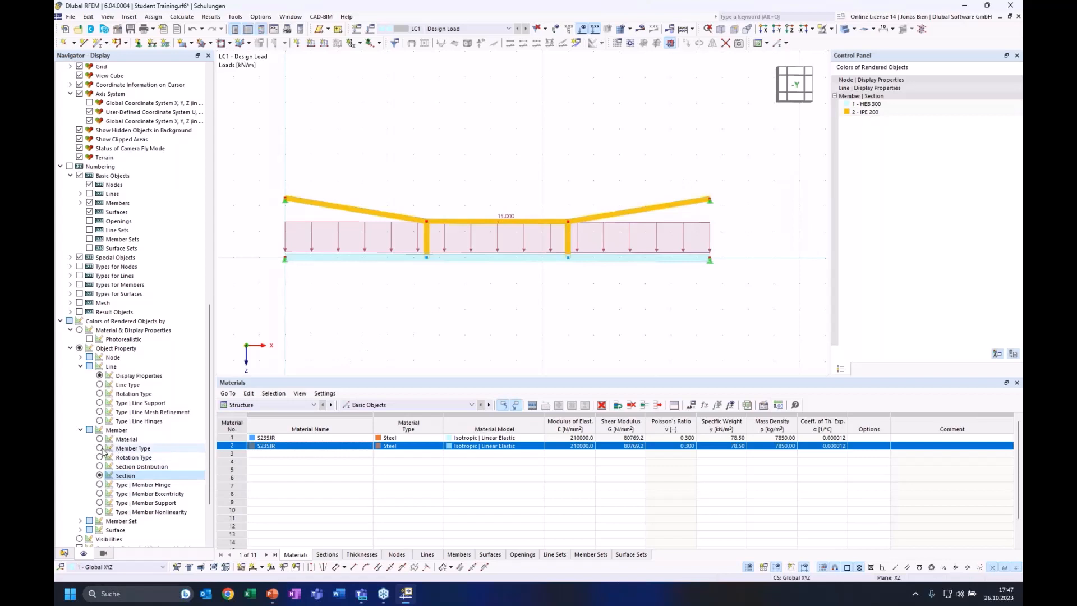
# Step: Try coloring the members by member type and by section distribution, and return to coloring by section
pyautogui.click(129, 448)
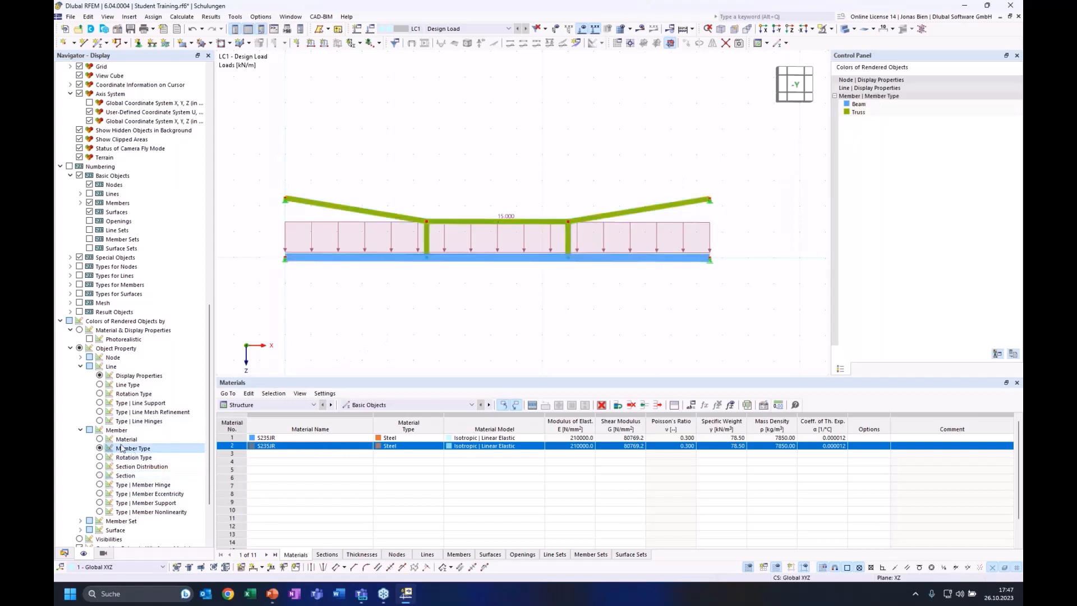
pyautogui.click(100, 466)
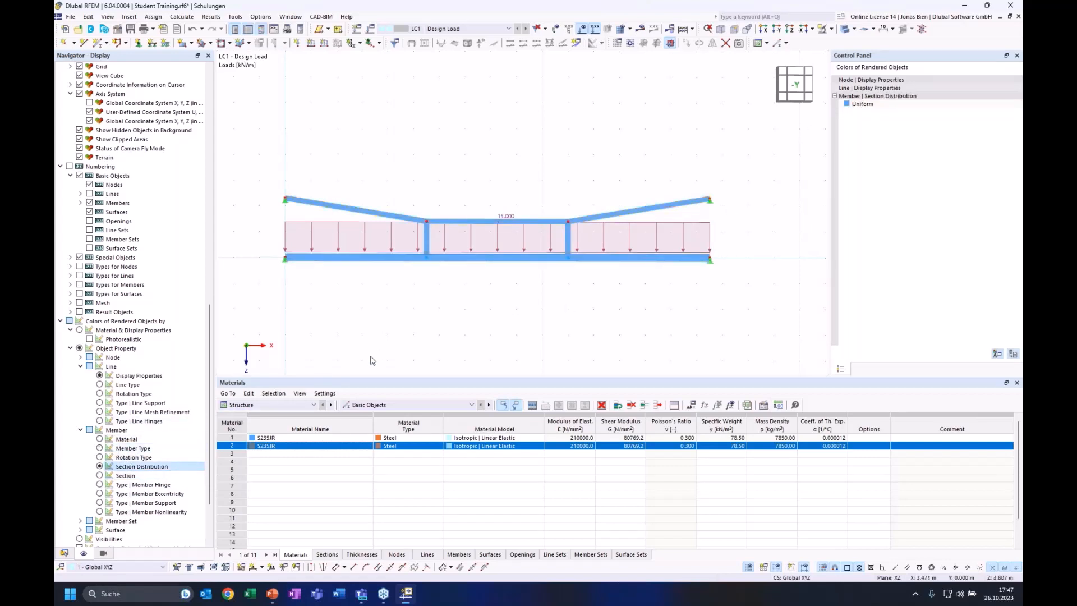
pyautogui.click(100, 475)
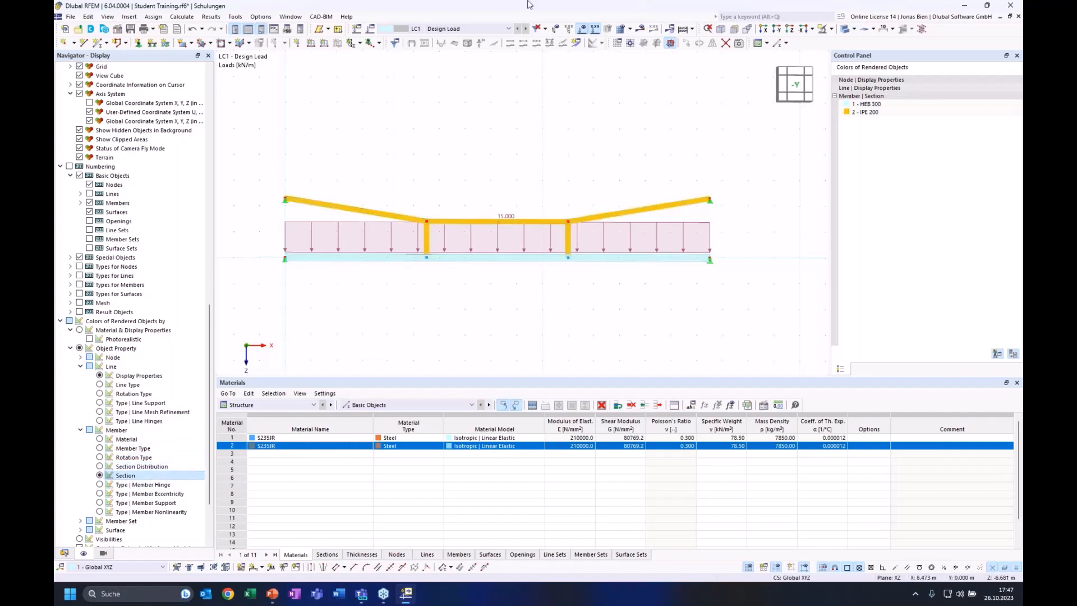
# Step: Calculate LC1 and examine the global deformations |u| of the structure, returning to the front view
pyautogui.click(641, 30)
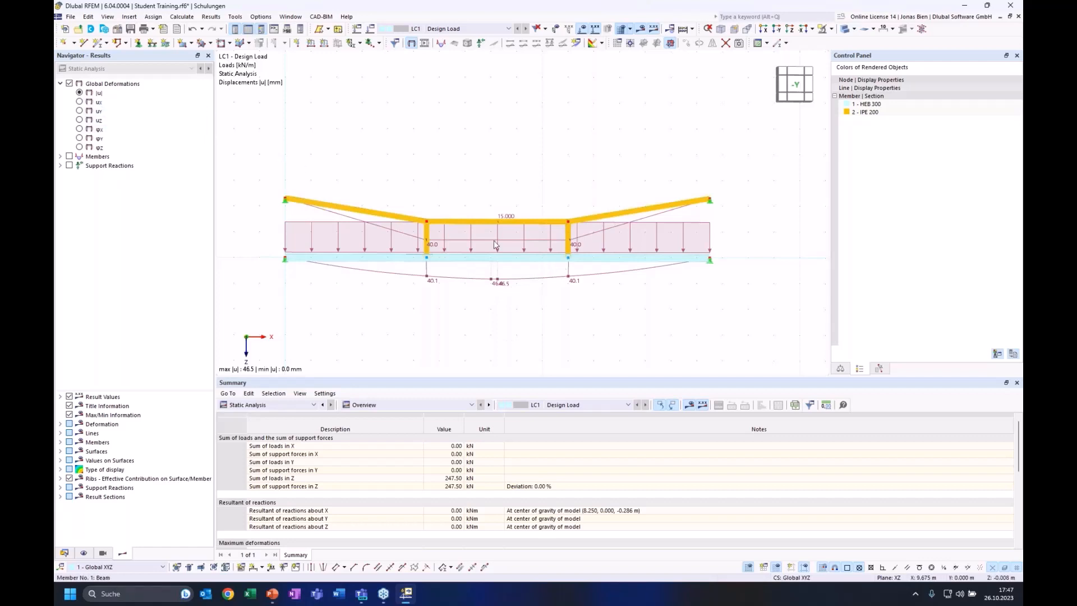
pyautogui.keyDown('ctrl'); pyautogui.moveTo(469, 245); pyautogui.dragTo(477, 247, button='middle'); pyautogui.keyUp('ctrl')
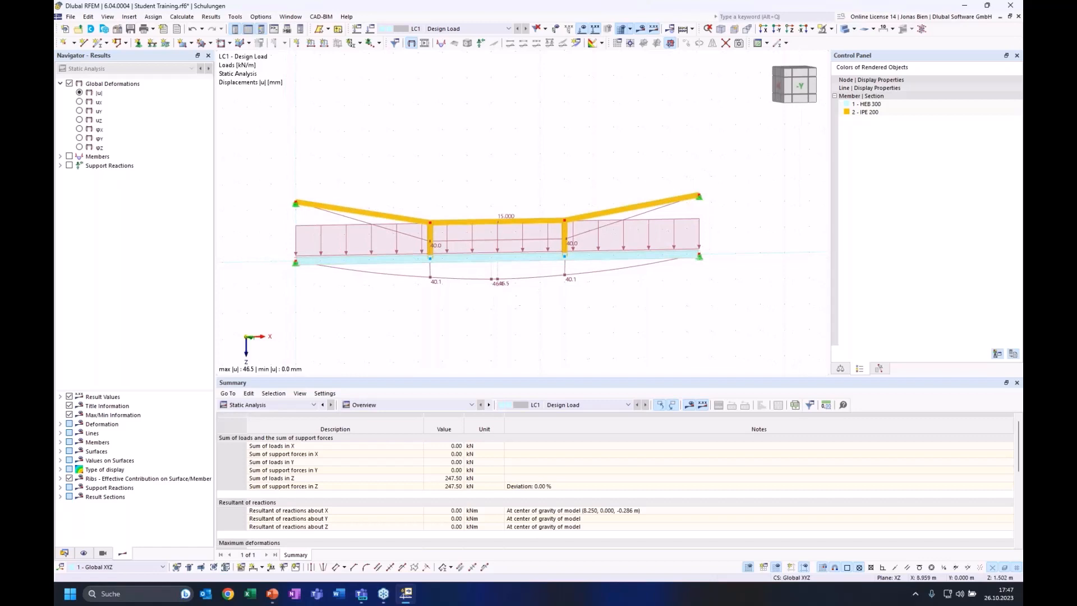
pyautogui.keyDown('ctrl'); pyautogui.moveTo(509, 297); pyautogui.dragTo(499, 296, button='middle'); pyautogui.keyUp('ctrl')
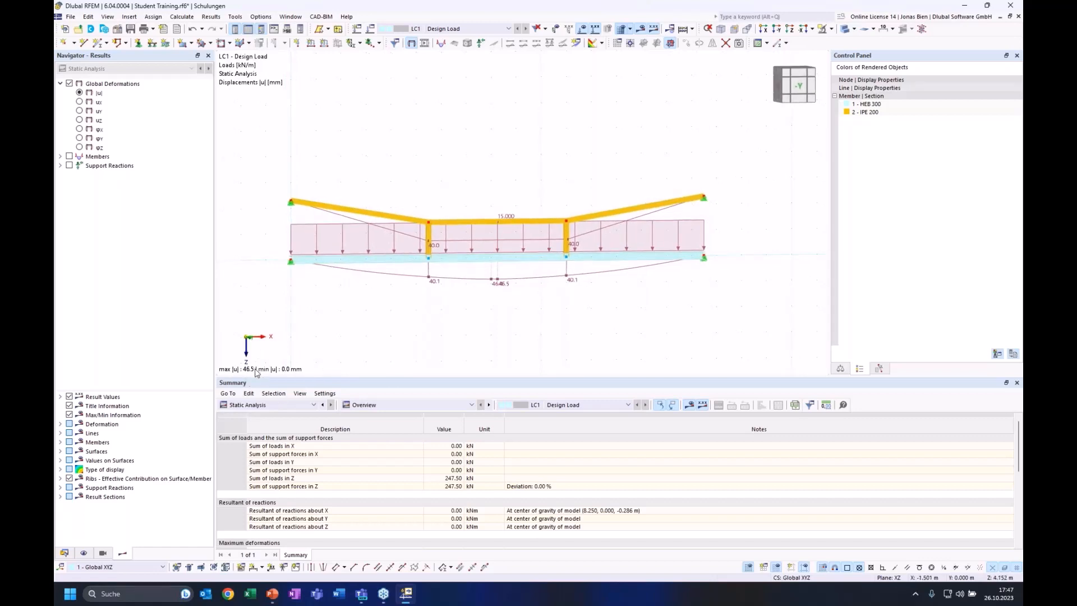
pyautogui.click(799, 87)
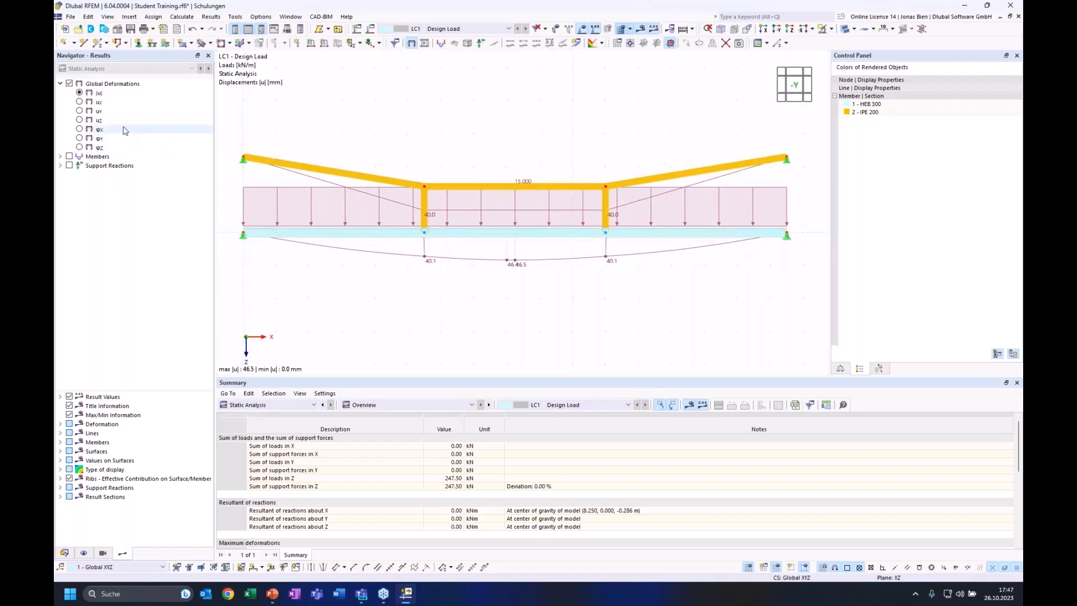
# Step: Display the member deformations as colored sections and show the color scale of the displacements |u|
pyautogui.click(60, 443)
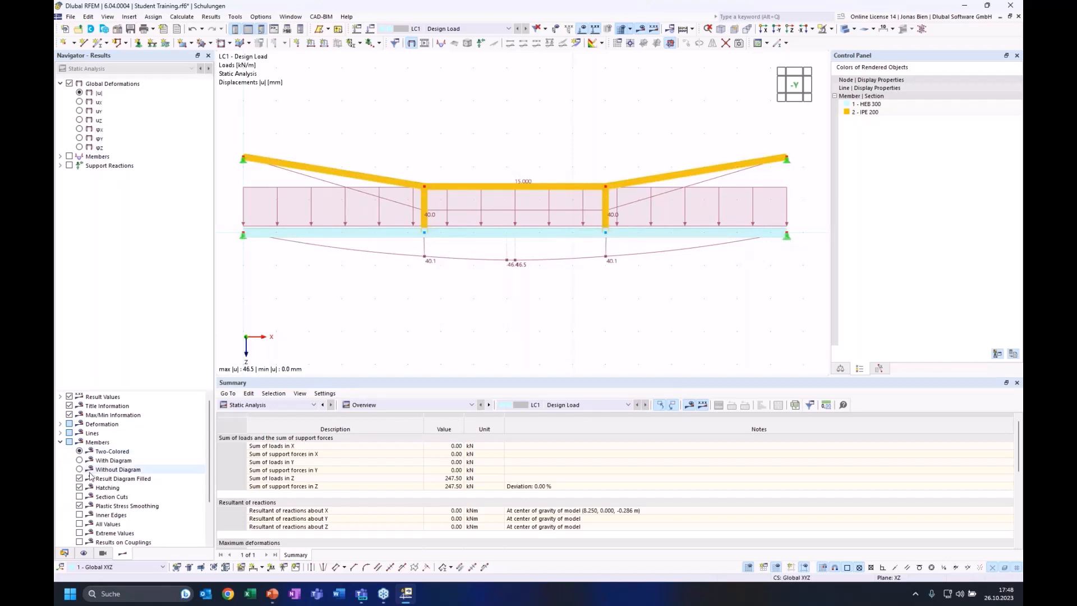
pyautogui.click(60, 442)
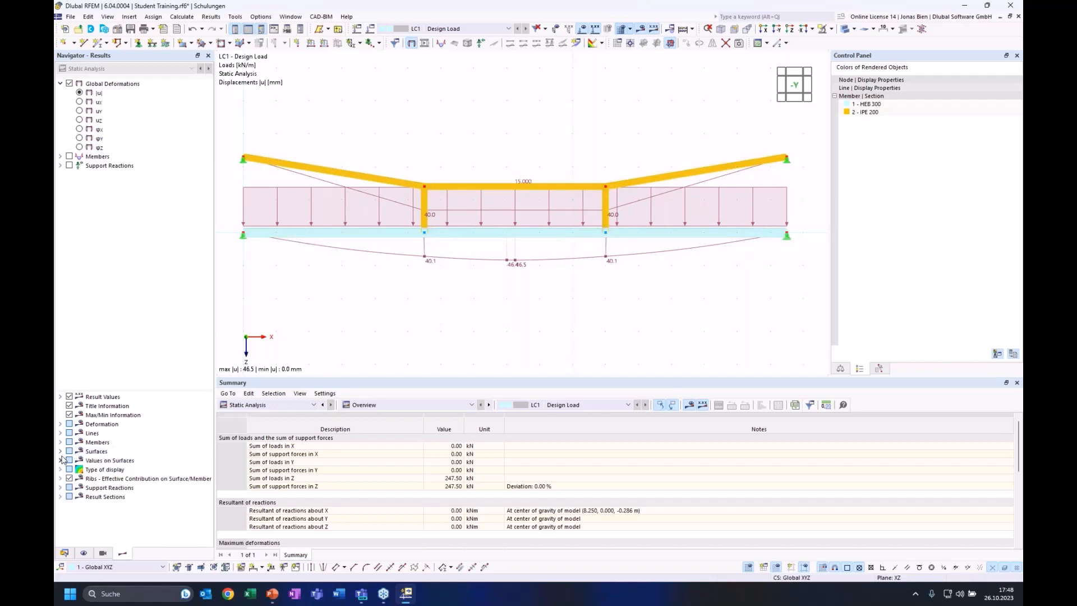
pyautogui.click(60, 460)
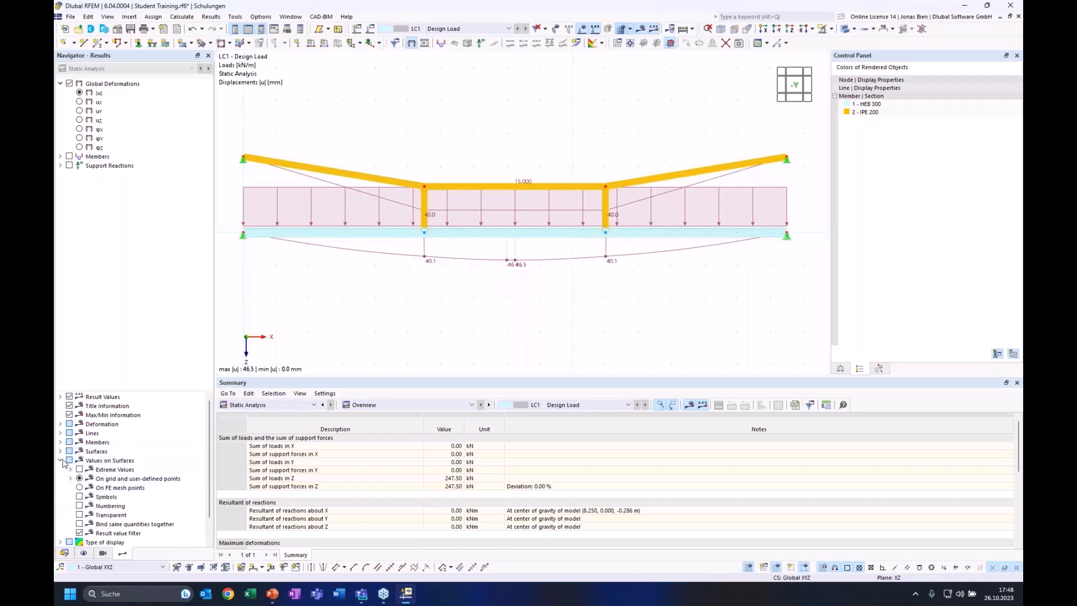
pyautogui.click(61, 460)
pyautogui.click(60, 424)
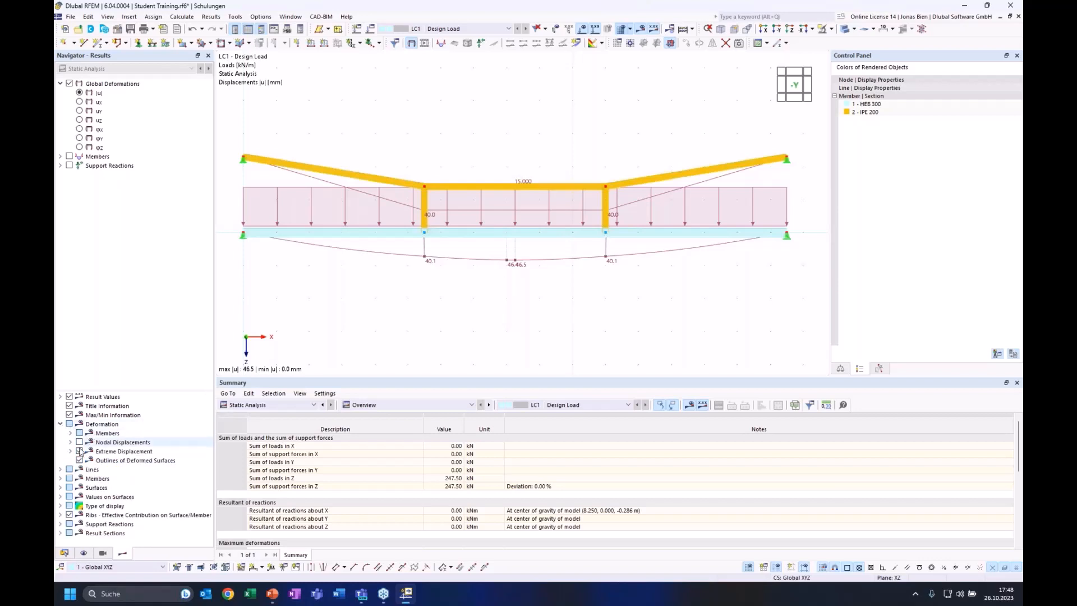
pyautogui.click(70, 433)
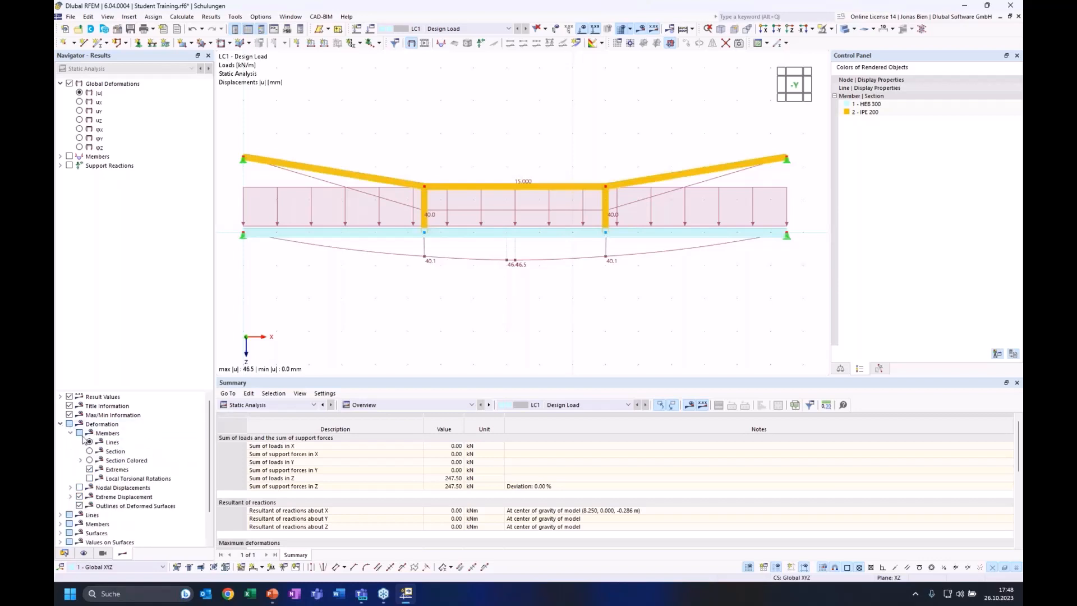
pyautogui.click(89, 442)
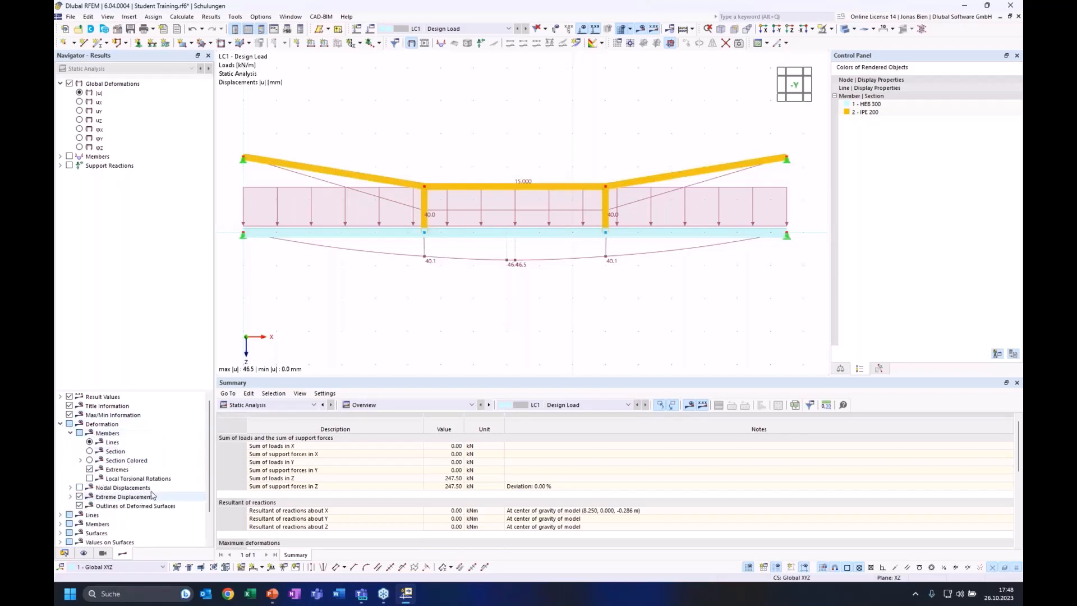
pyautogui.click(90, 461)
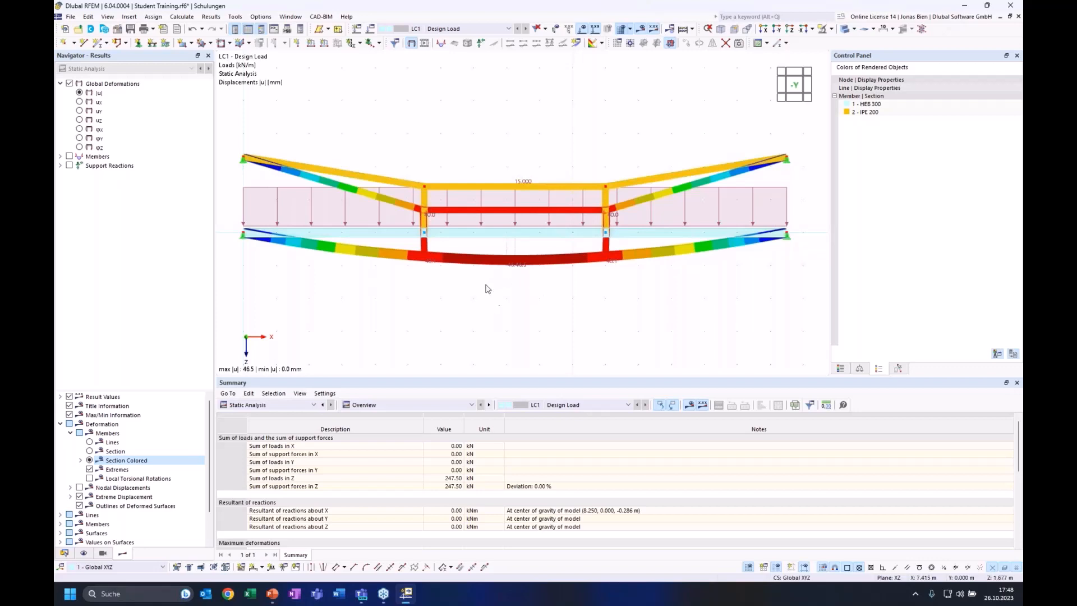
pyautogui.click(840, 369)
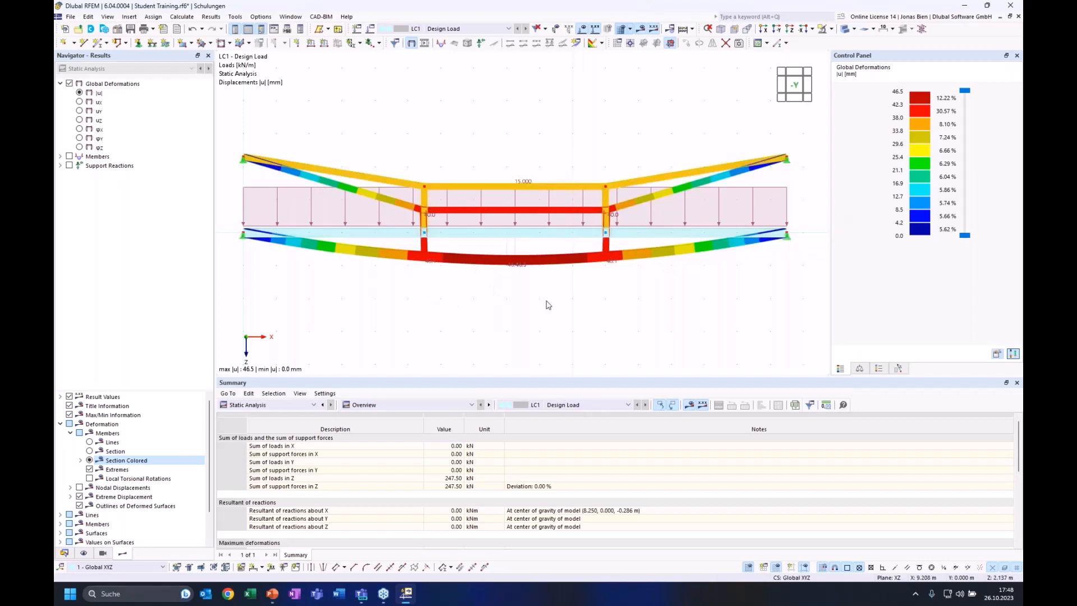
pyautogui.moveTo(494, 280)
pyautogui.keyDown('ctrl'); pyautogui.mouseDown(button='middle')
pyautogui.moveTo(519, 296)
pyautogui.moveTo(491, 296)
pyautogui.moveTo(510, 284)
pyautogui.mouseUp(button='middle'); pyautogui.keyUp('ctrl')
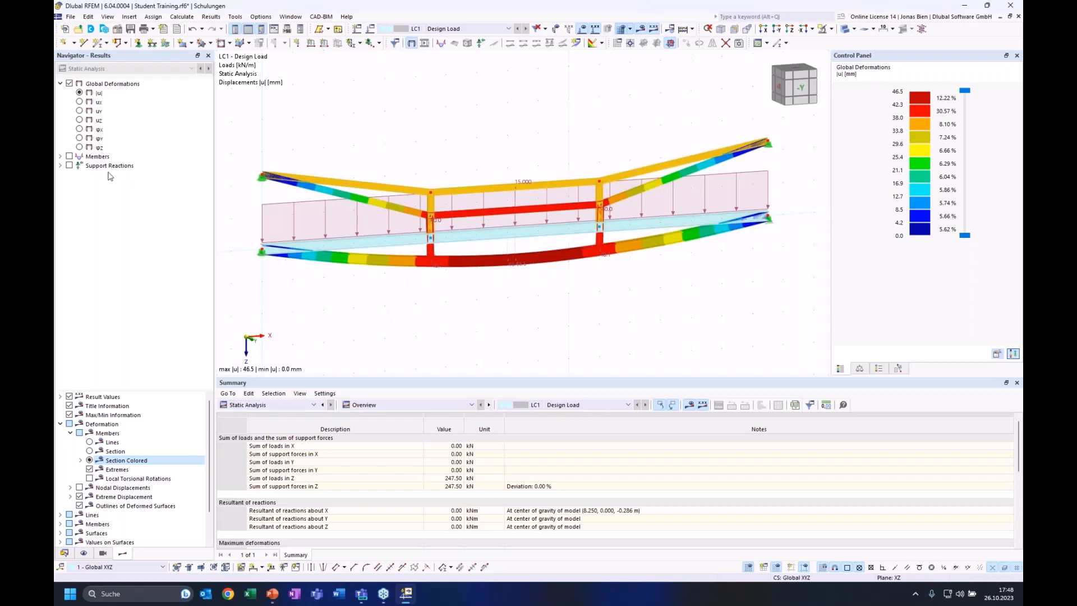
# Step: Show the members' normal forces N in the front view and hide the loads
pyautogui.click(60, 156)
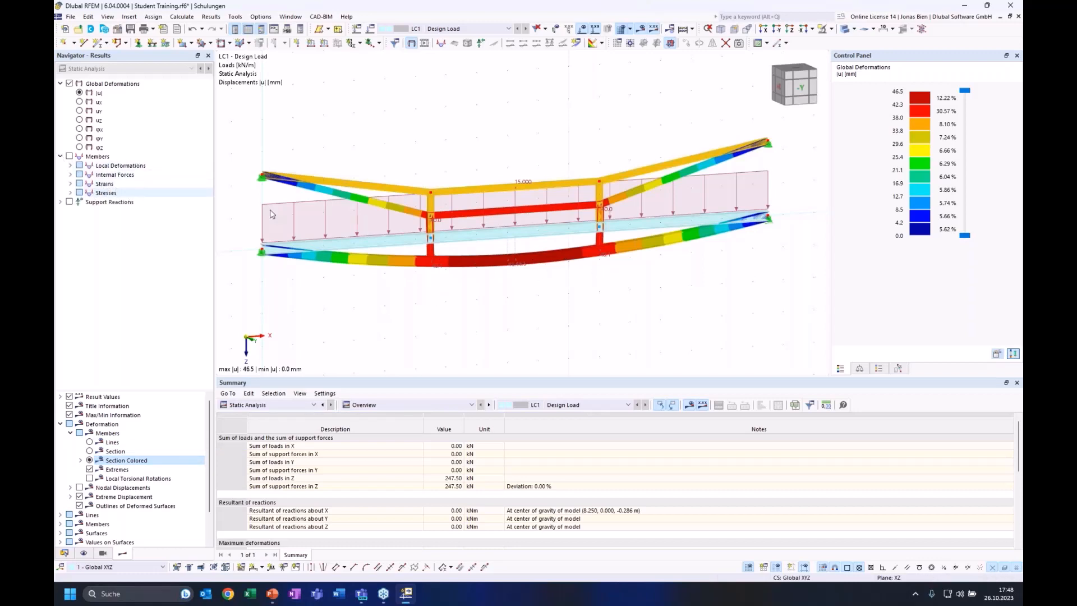
pyautogui.click(800, 87)
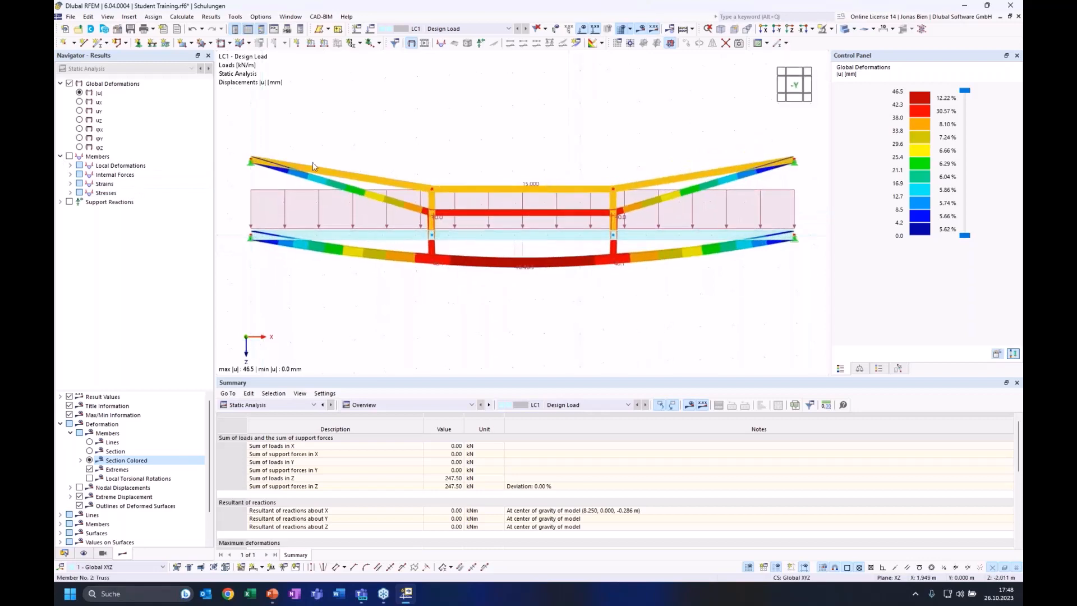
pyautogui.click(70, 174)
pyautogui.click(92, 184)
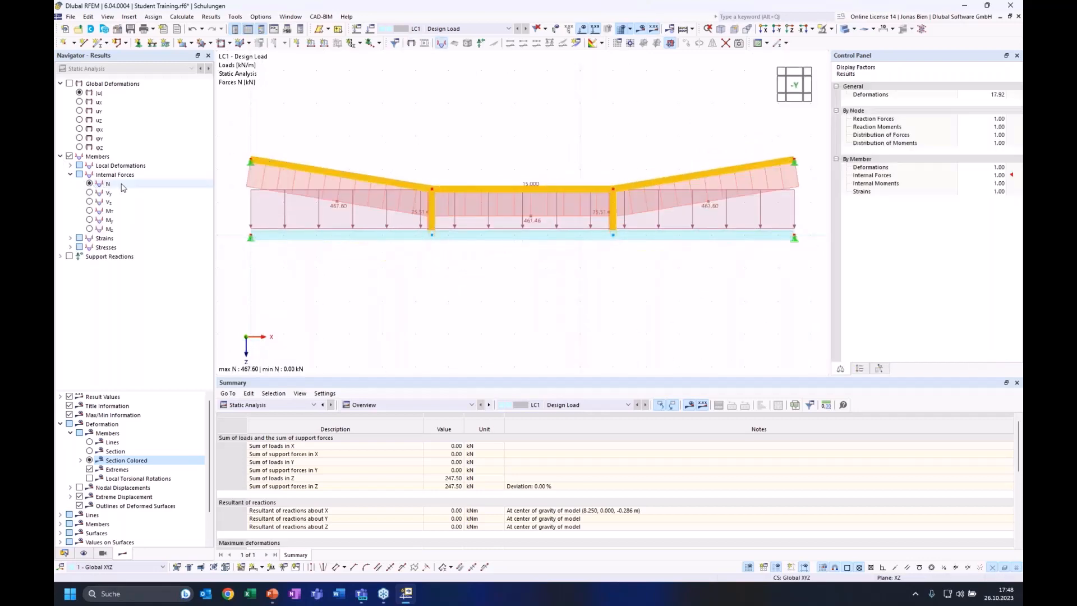
pyautogui.click(582, 28)
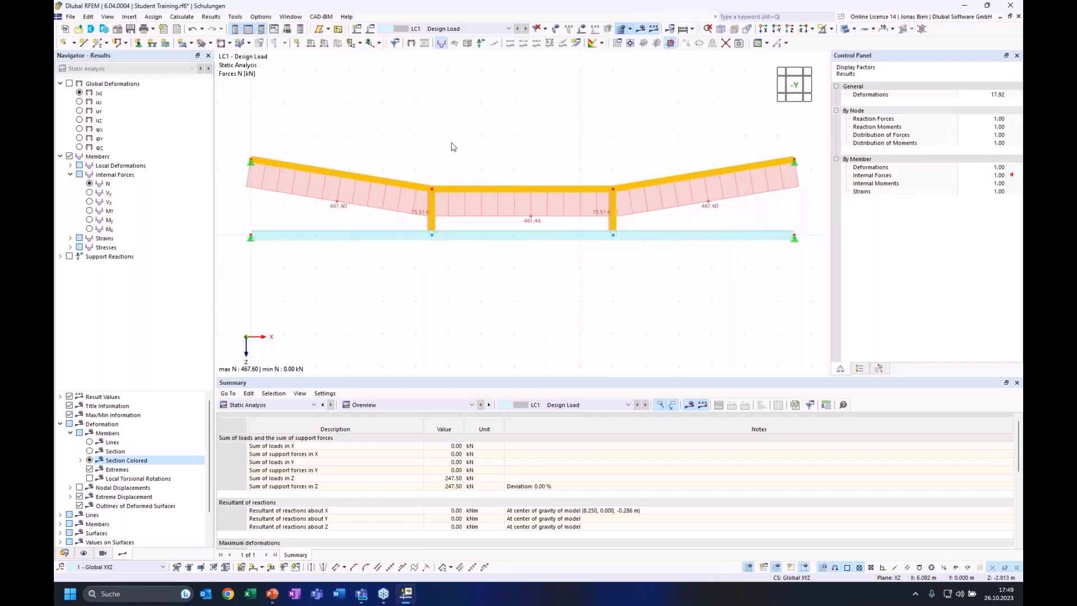
# Step: Show the members' bending moments My and label the diagram with all values
pyautogui.click(106, 220)
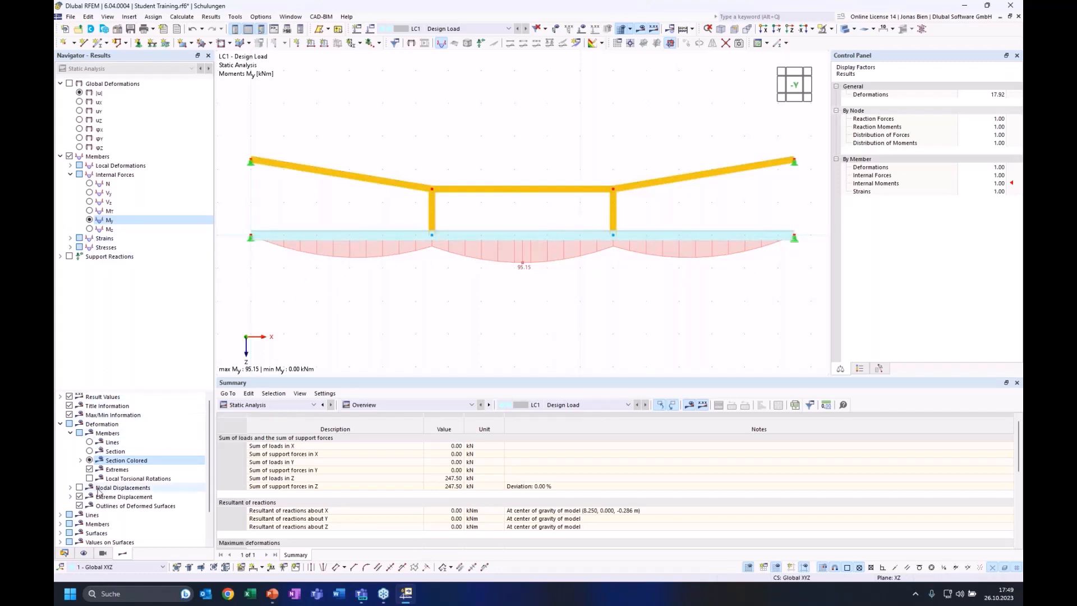
pyautogui.scroll(-2, 98, 491)
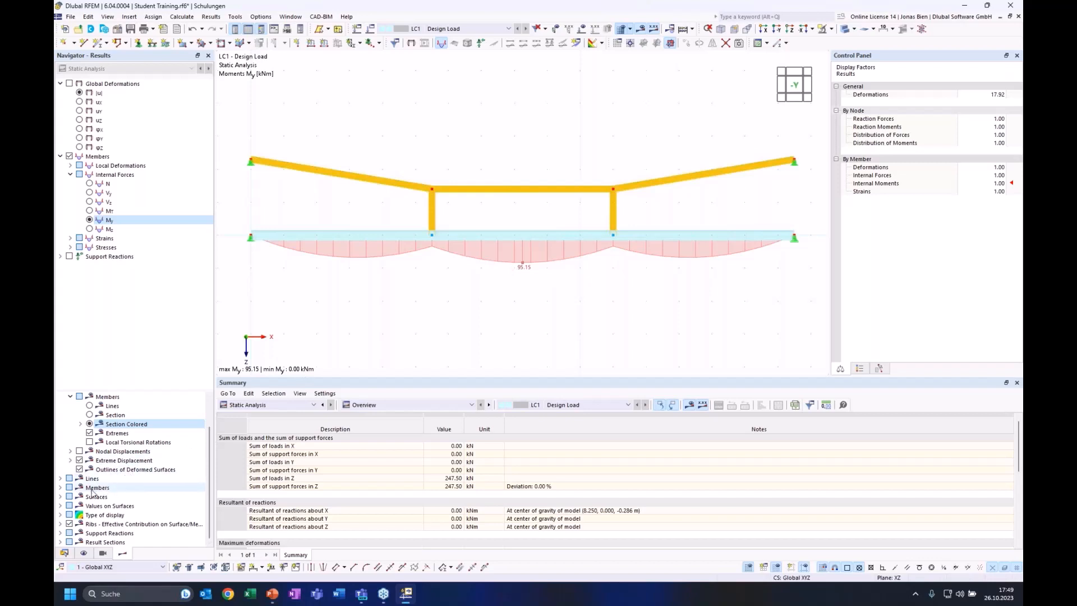
pyautogui.click(61, 488)
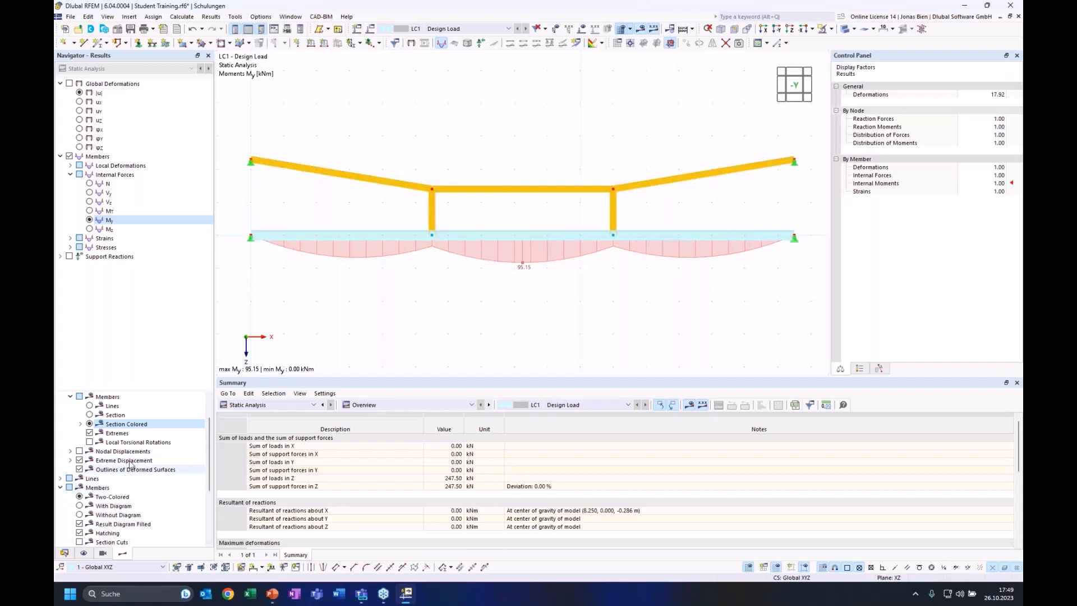
pyautogui.scroll(-3, 132, 461)
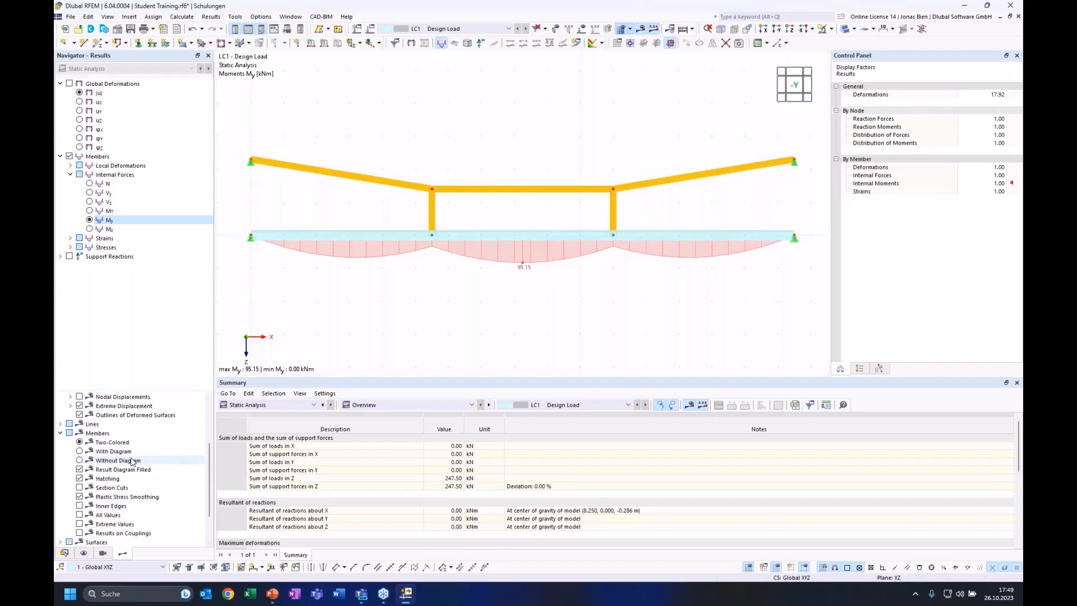
pyautogui.click(80, 515)
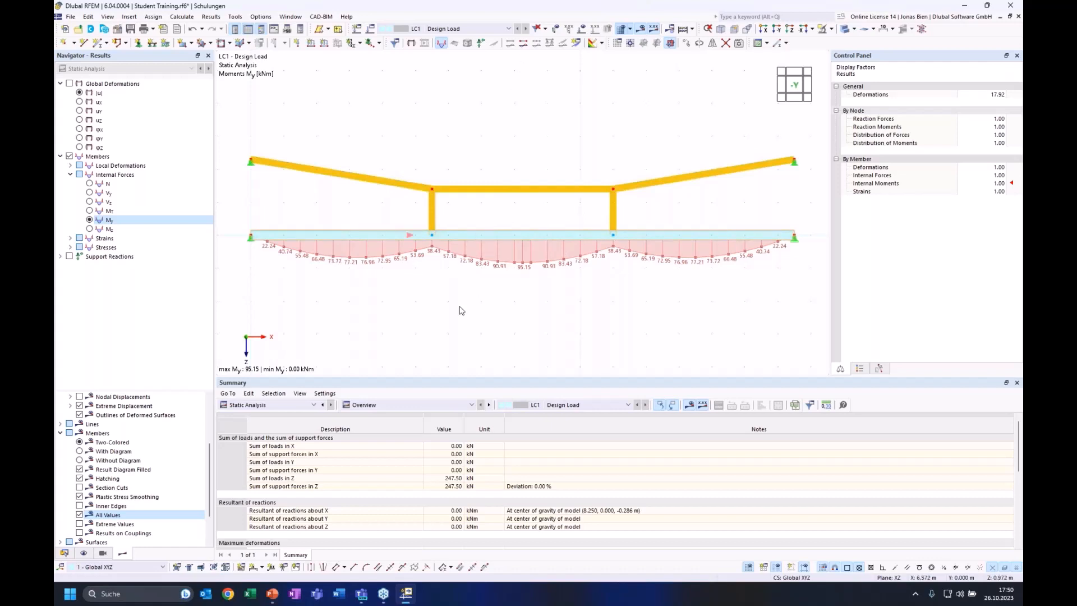
# Step: Open the result diagrams for the beam and add the shear force Vz to the displayed |u| and My diagrams
pyautogui.click(525, 43)
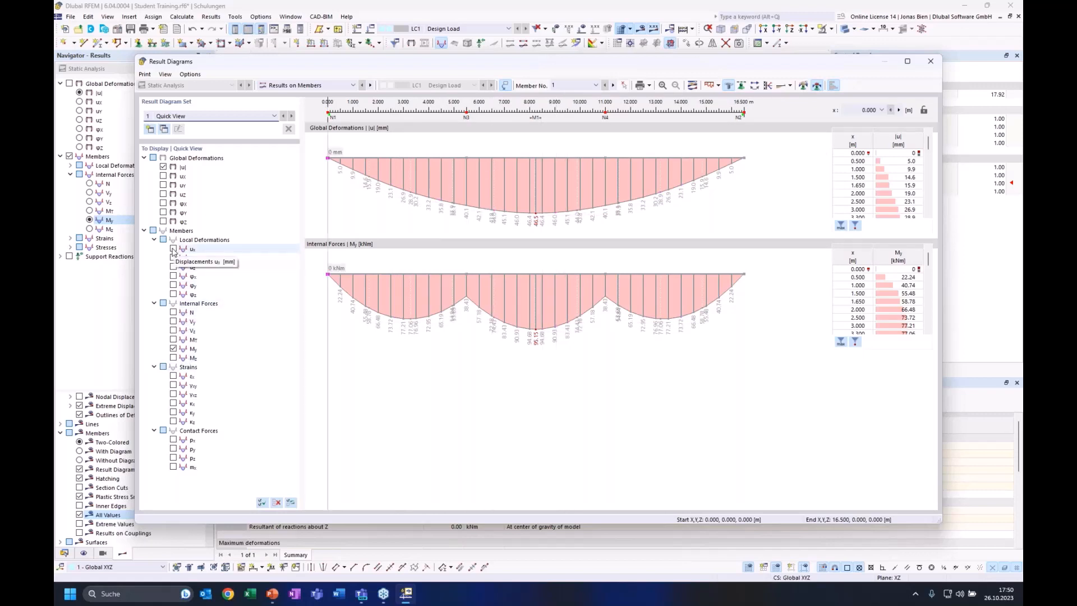
pyautogui.click(174, 312)
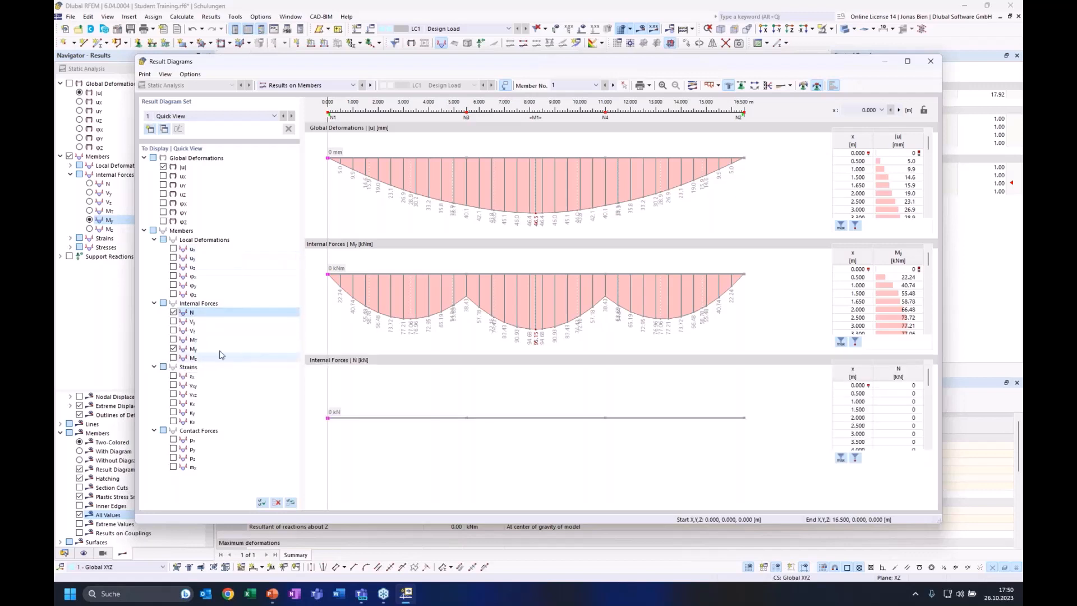
pyautogui.click(173, 313)
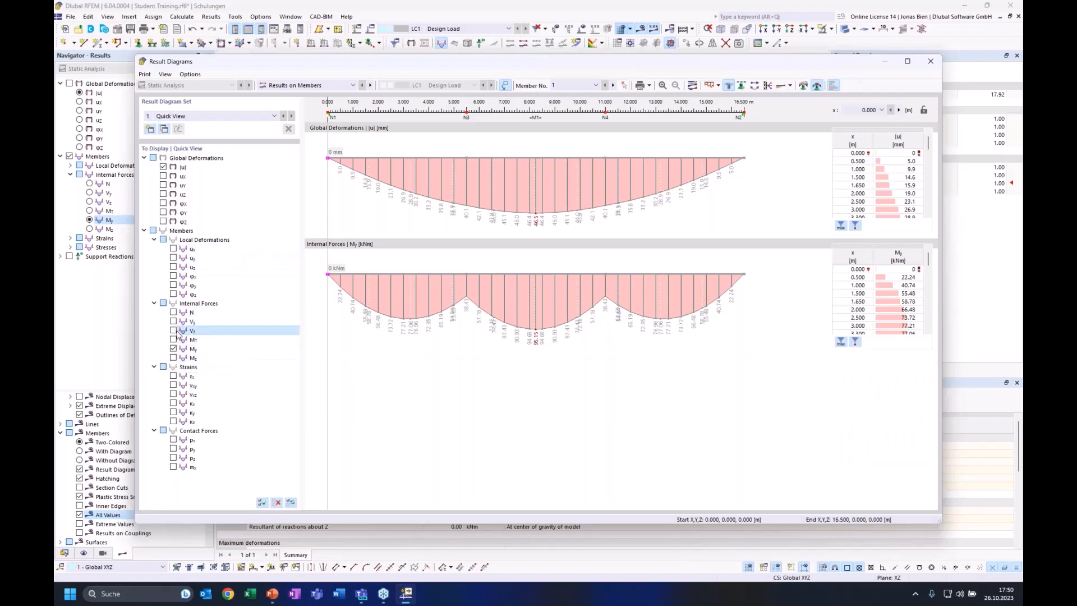
pyautogui.click(173, 330)
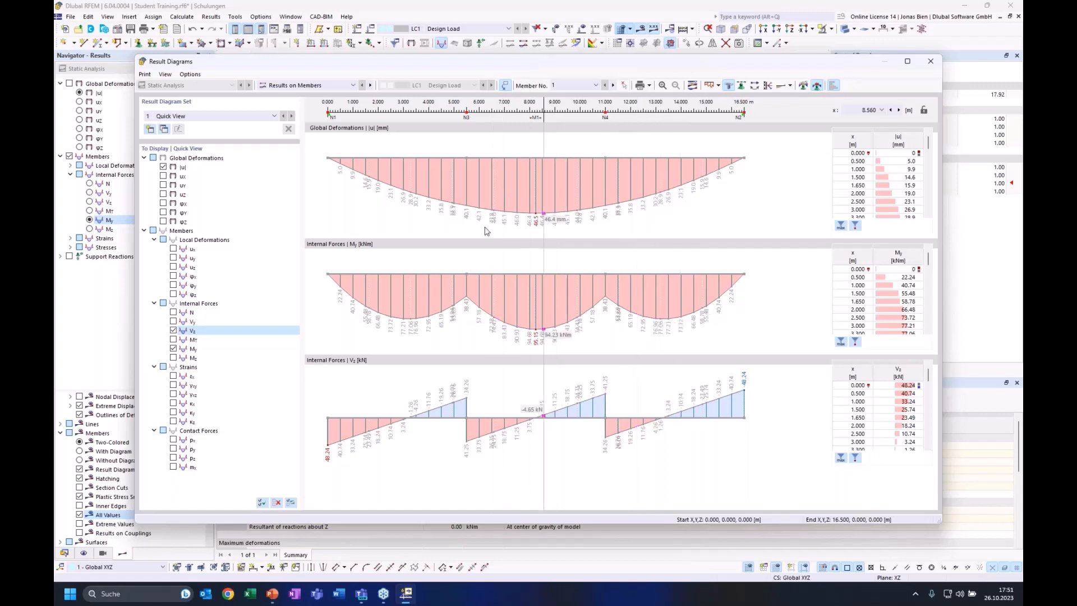
# Step: Close the beam's result diagrams and display the support reactions on the structure
pyautogui.click(642, 85)
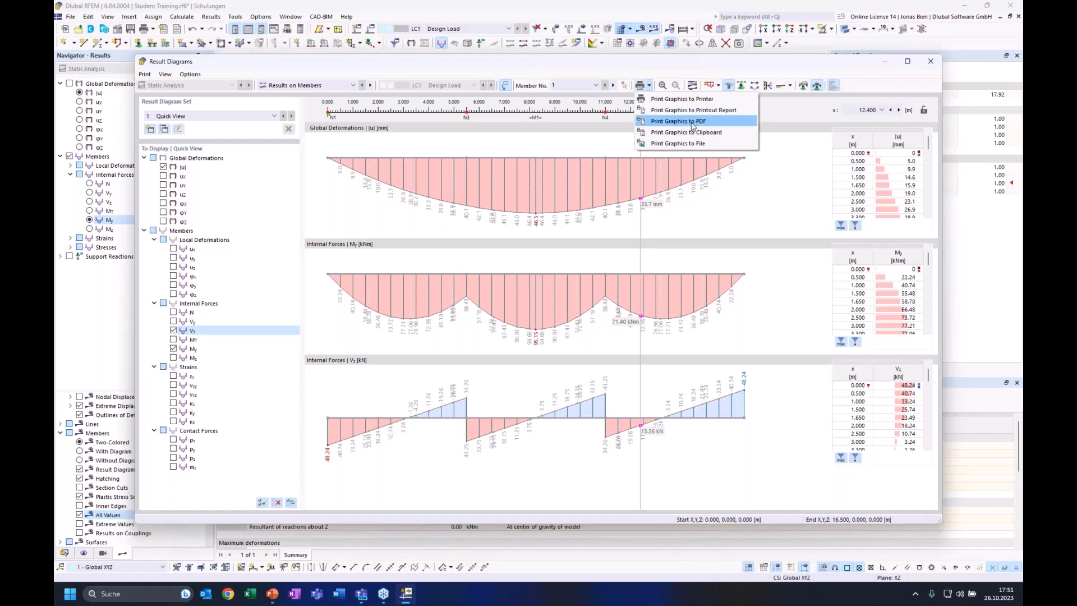
pyautogui.click(930, 63)
pyautogui.click(931, 63)
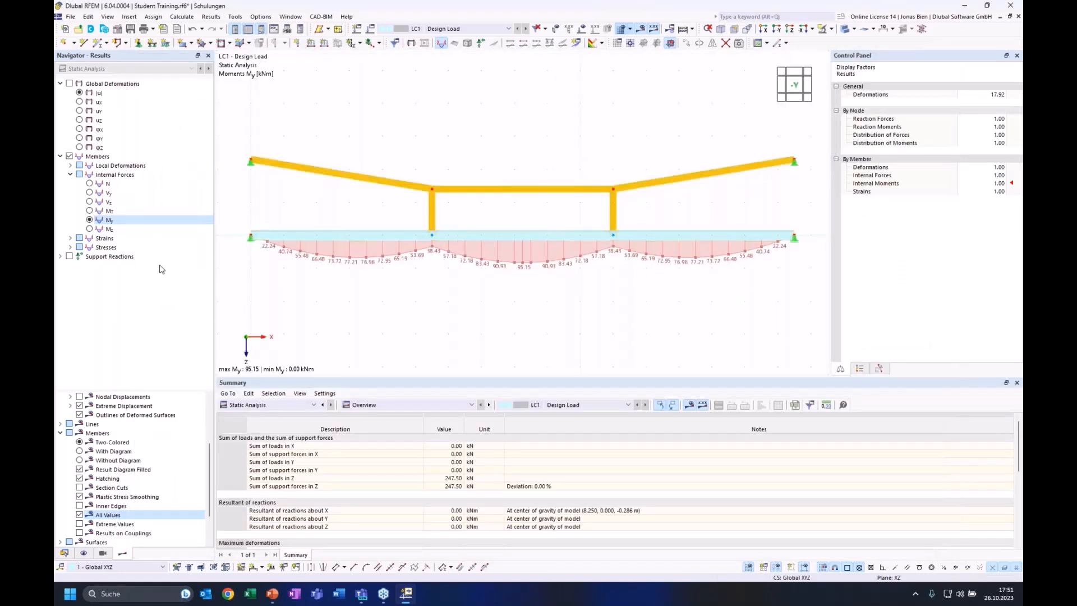
pyautogui.click(70, 256)
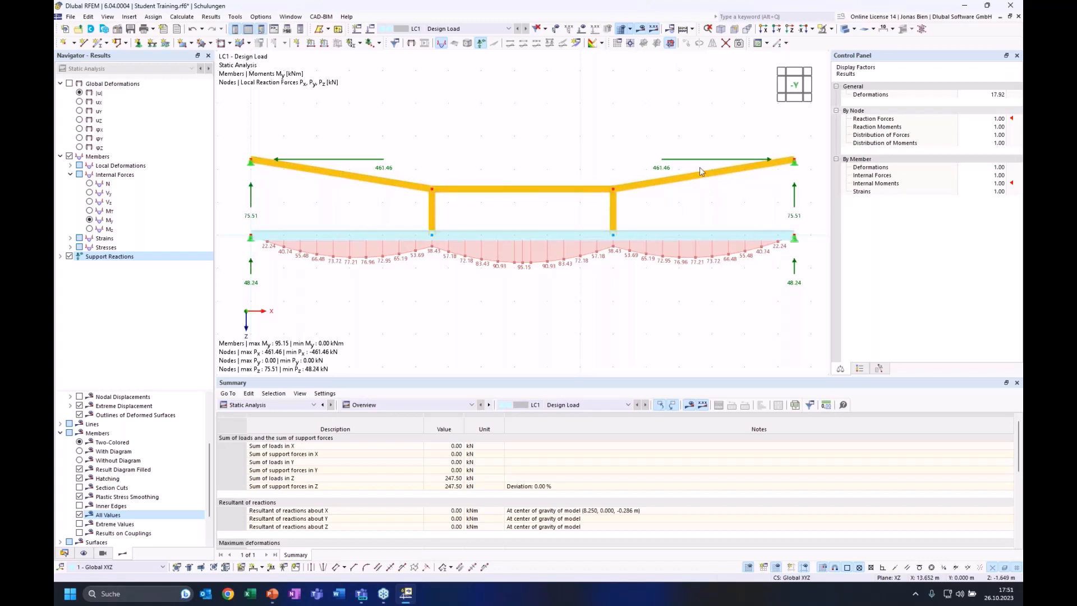
pyautogui.scroll(-1, 582, 148)
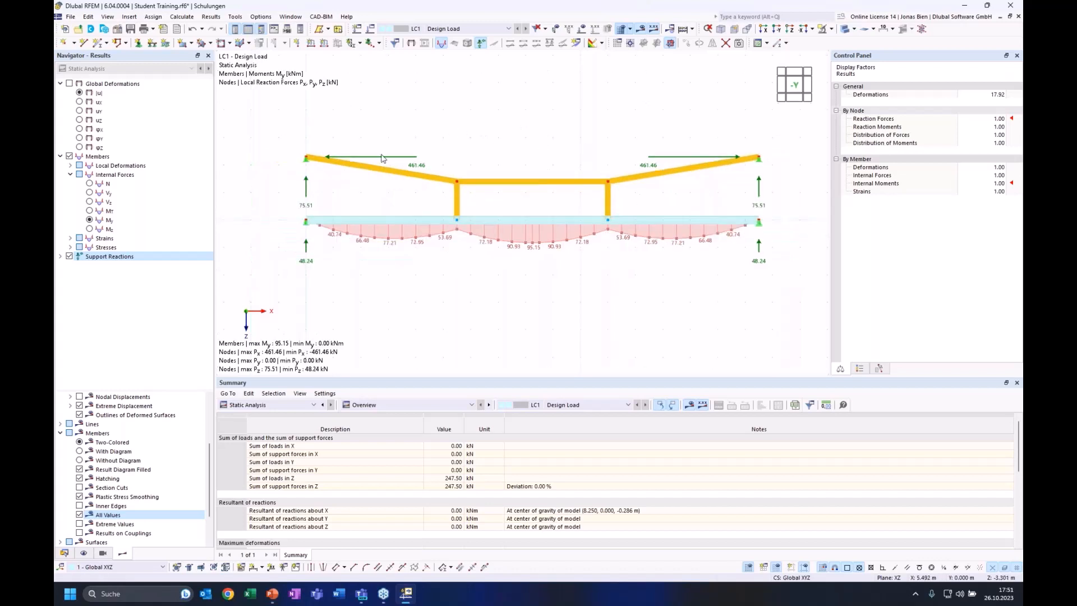
pyautogui.moveTo(274, 593)
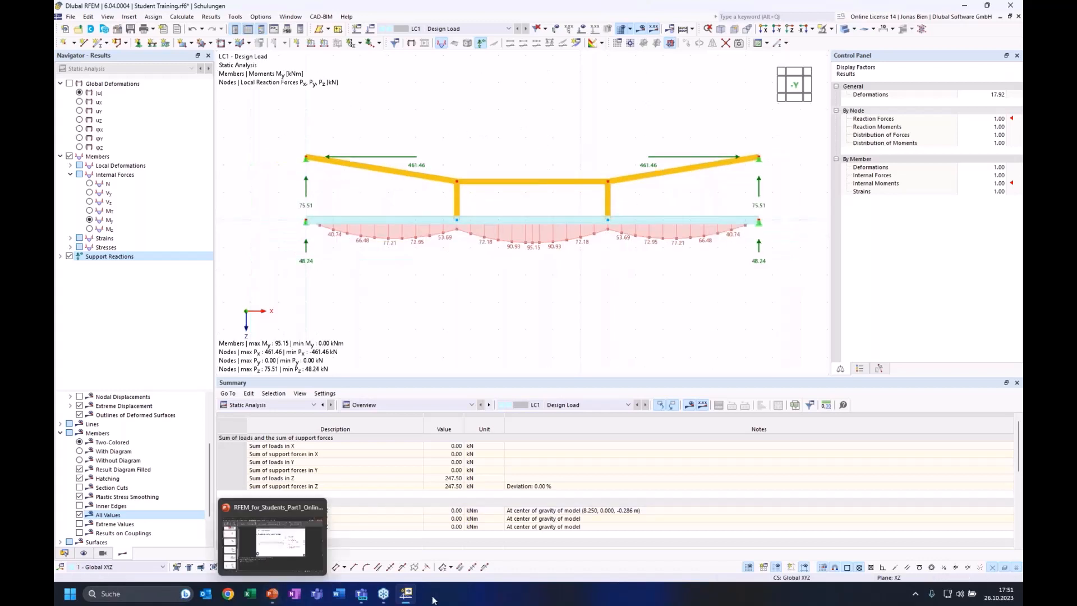
pyautogui.click(274, 594)
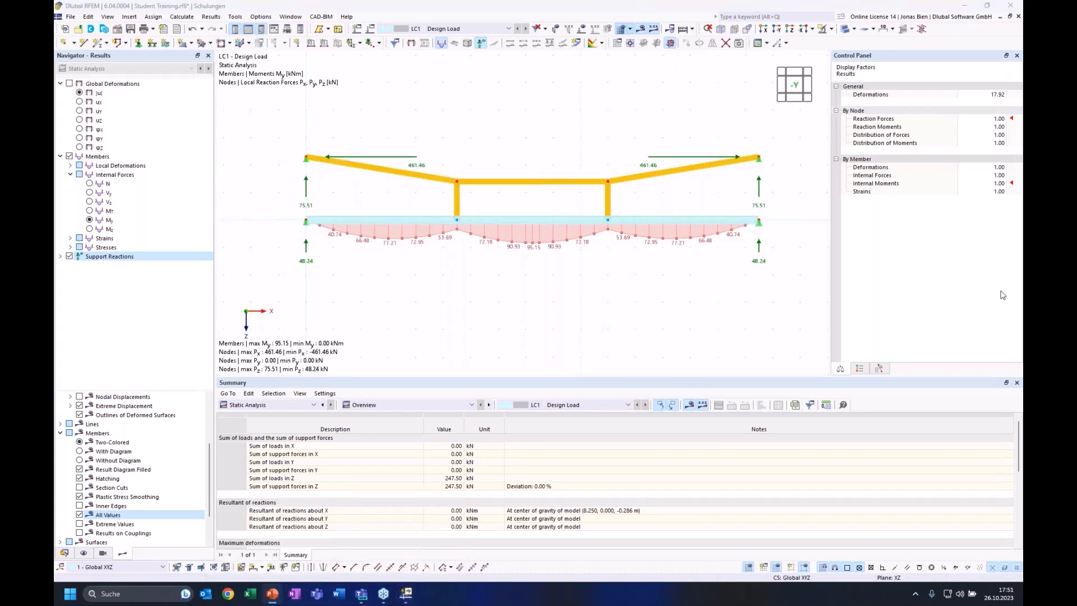
pyautogui.click(675, 332)
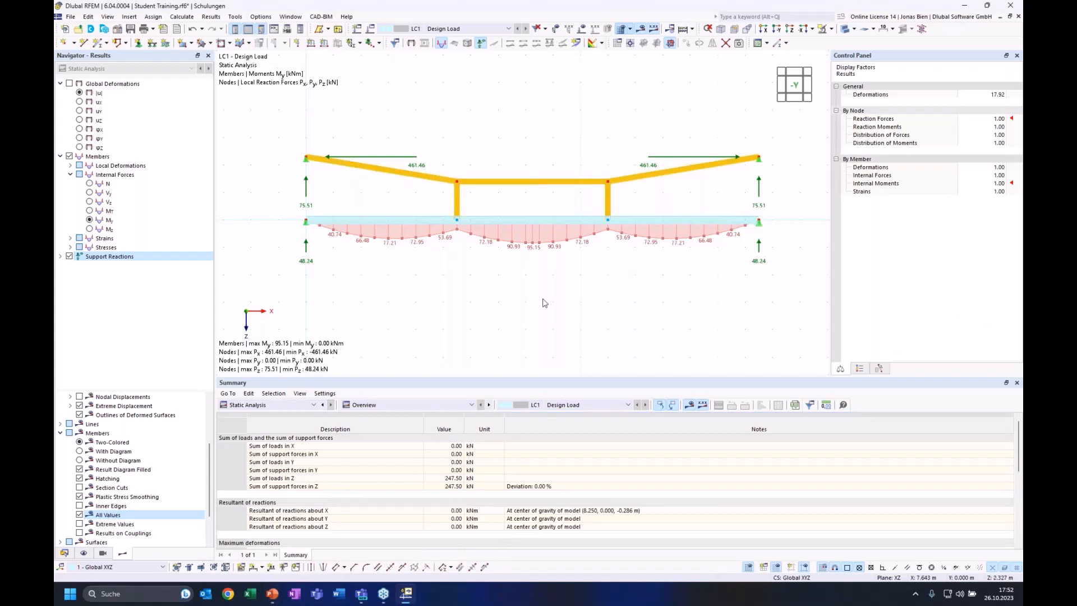
# Step: Select the entire suspended beam structure and delete it, keeping the defined materials and sections
pyautogui.moveTo(537, 292); pyautogui.dragTo(526, 279, button='middle')
pyautogui.moveTo(249, 111); pyautogui.dragTo(787, 290)
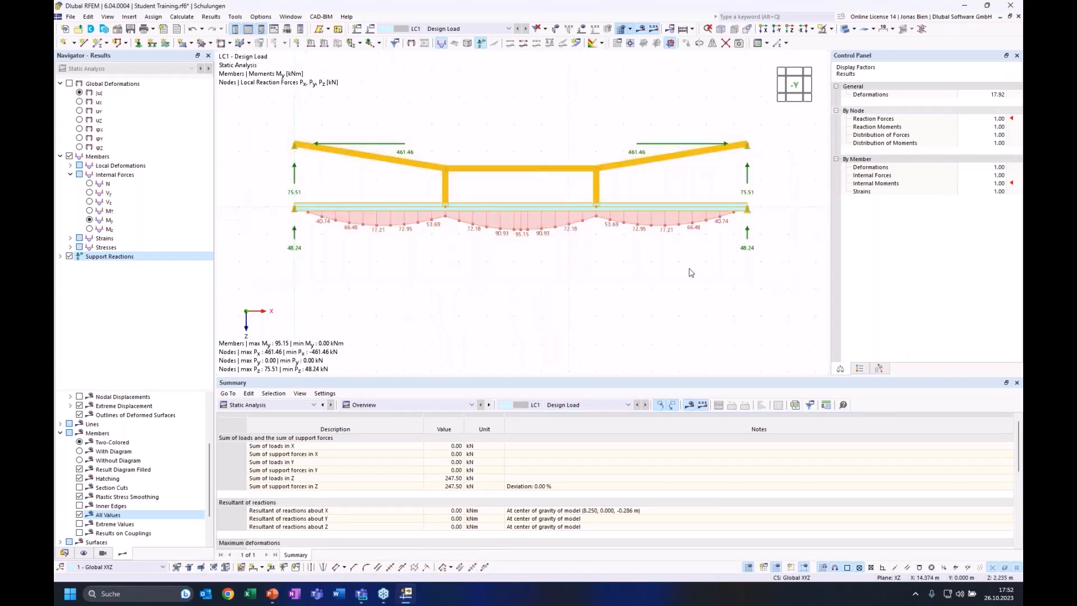
pyautogui.moveTo(577, 257); pyautogui.dragTo(570, 281, button='middle')
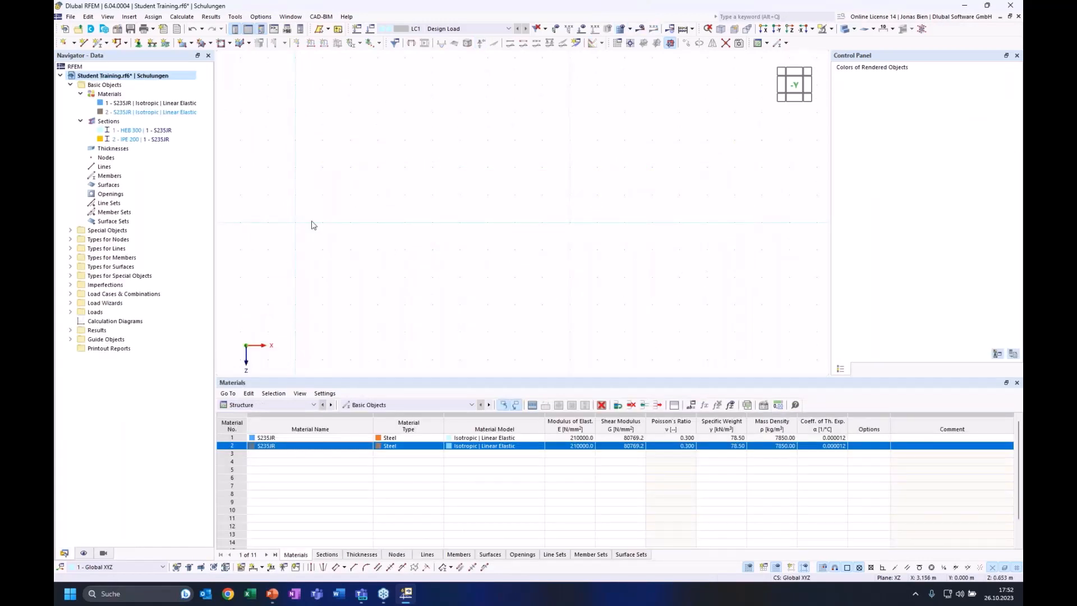
# Step: Switch to PowerPoint and show the "Ideal truss structure" slide to read the information and tasks of the next example
pyautogui.click(272, 594)
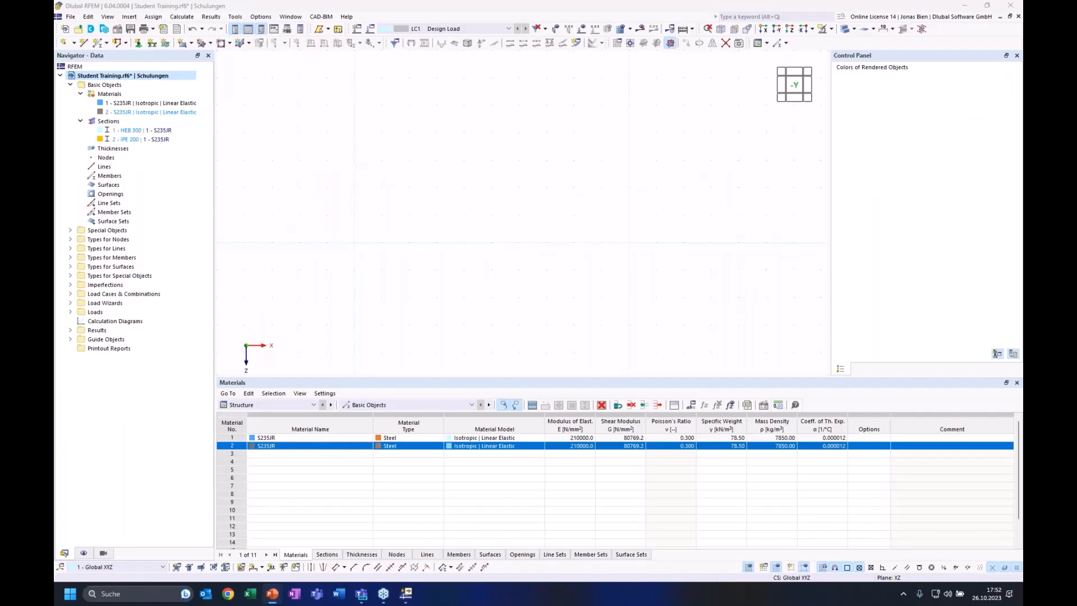
pyautogui.hotkey('shift', 'F5')
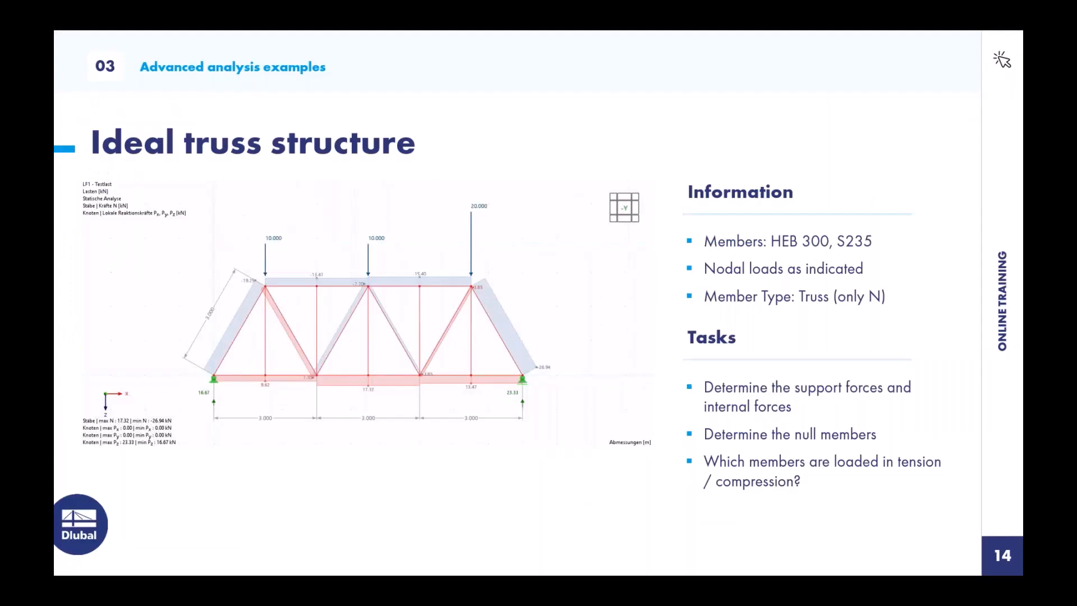
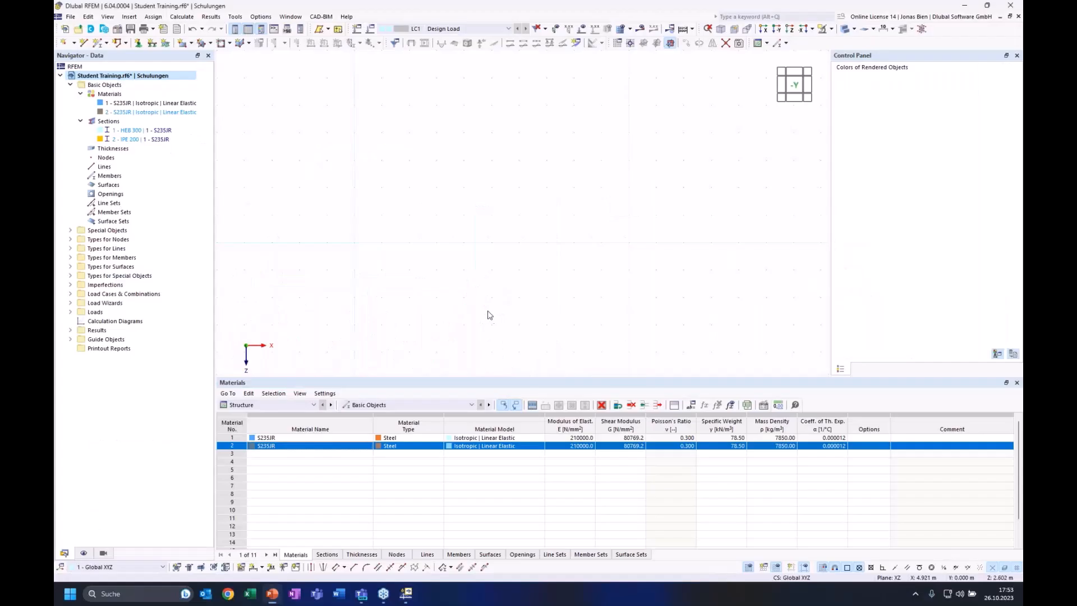
pyautogui.click(106, 44)
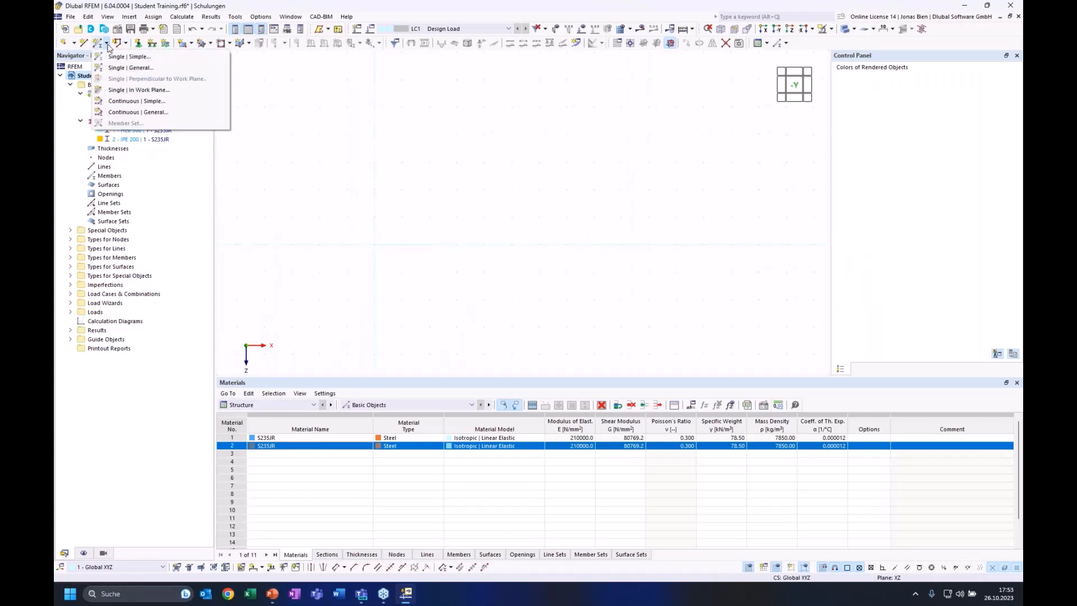
pyautogui.click(128, 90)
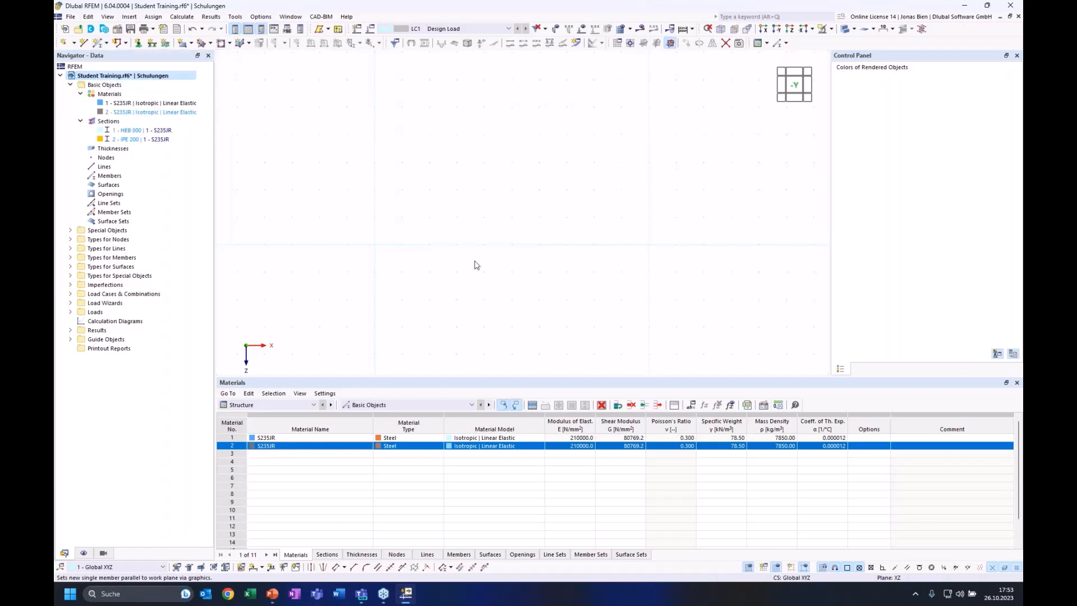
pyautogui.moveTo(413, 86); pyautogui.dragTo(598, 154)
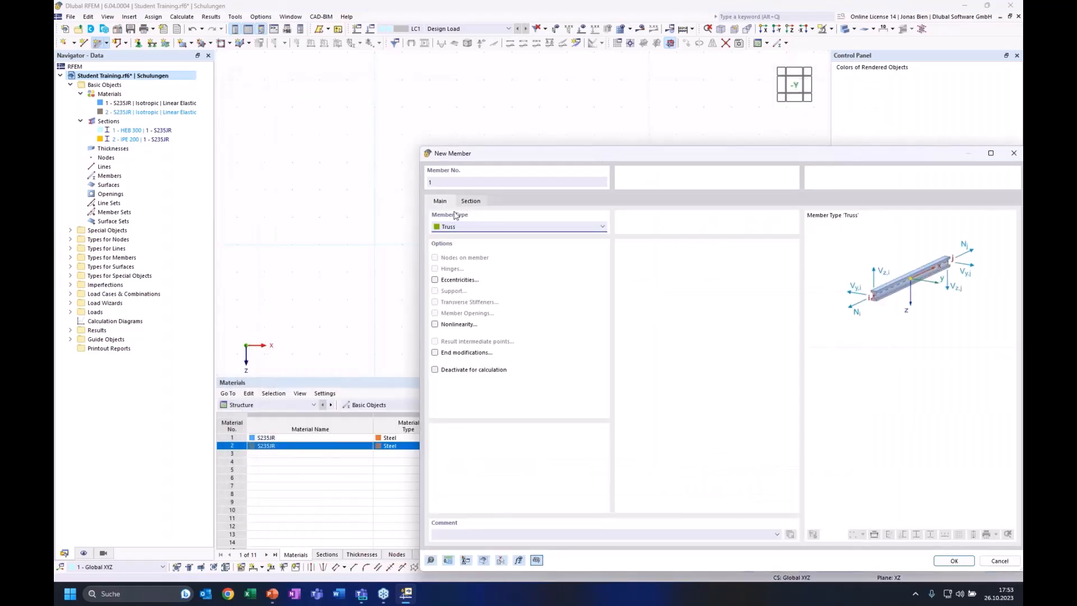
pyautogui.click(508, 227)
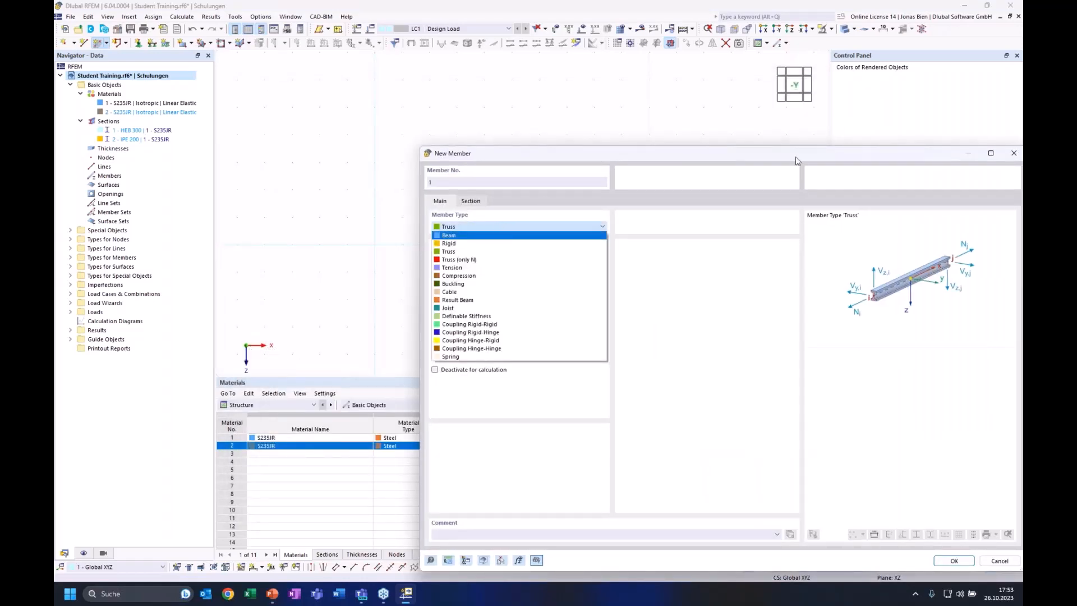
pyautogui.click(774, 162)
pyautogui.moveTo(665, 158); pyautogui.dragTo(437, 156)
pyautogui.click(790, 156)
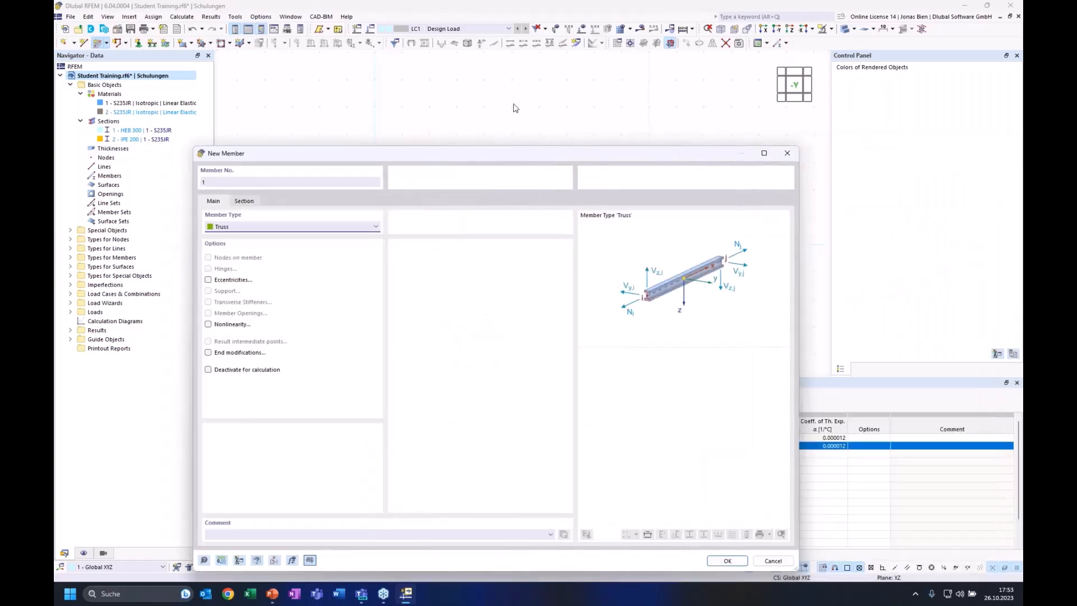
# Step: Start a new single member in the work plane with member type Truss (only N) and section HEB 300 in S235JR
pyautogui.click(106, 43)
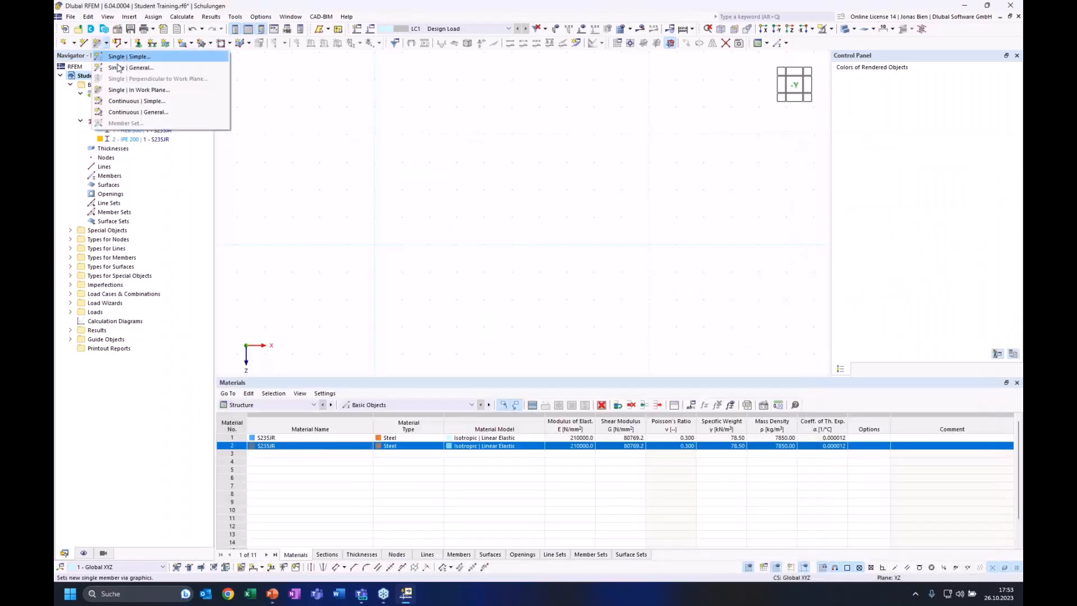
pyautogui.click(132, 91)
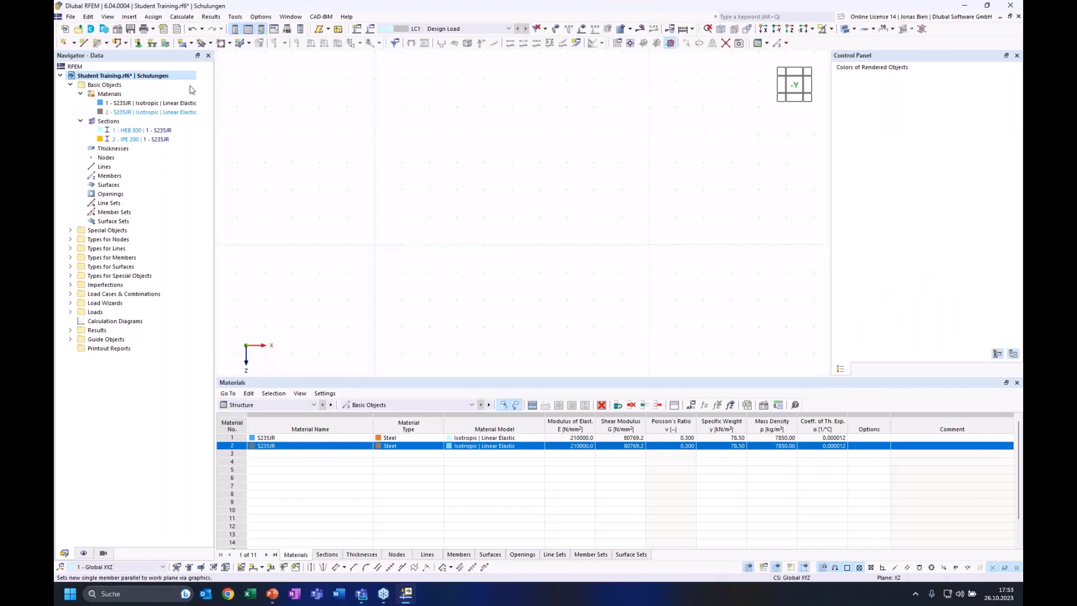
pyautogui.click(250, 226)
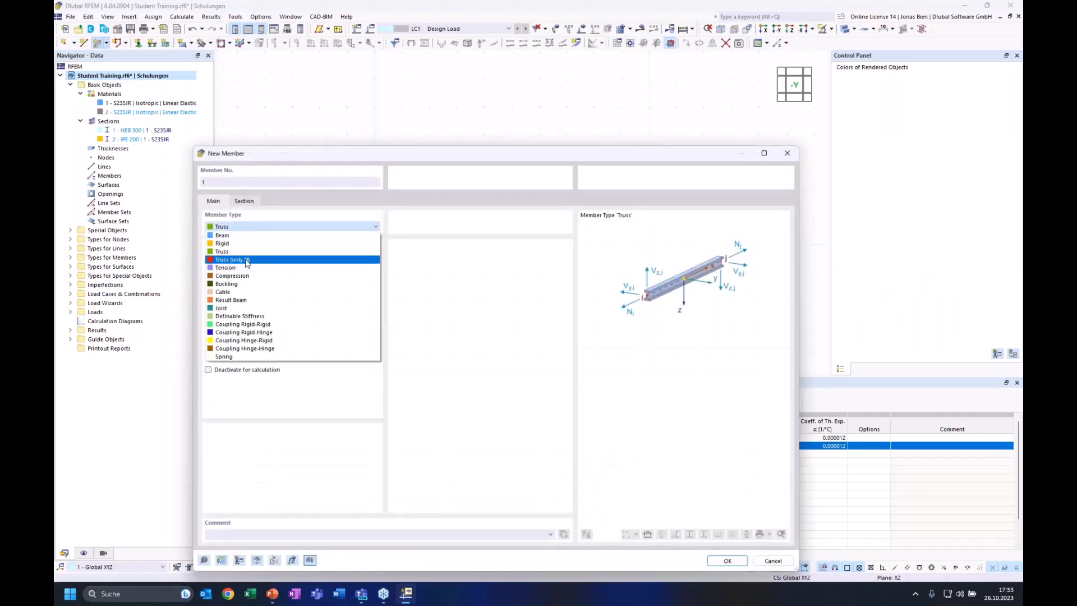
pyautogui.click(242, 260)
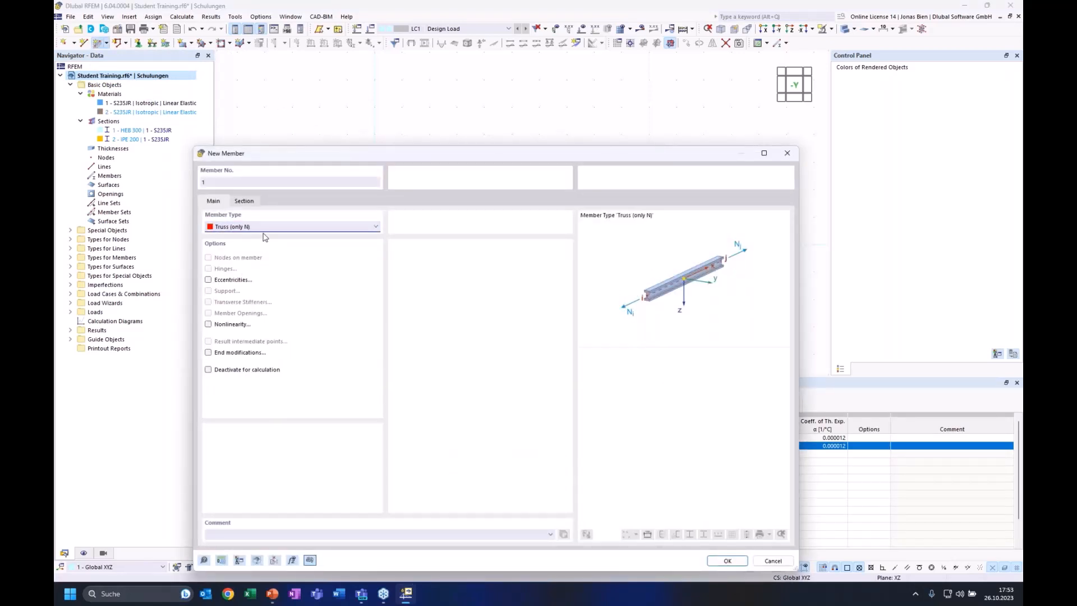
pyautogui.click(244, 201)
pyautogui.click(252, 449)
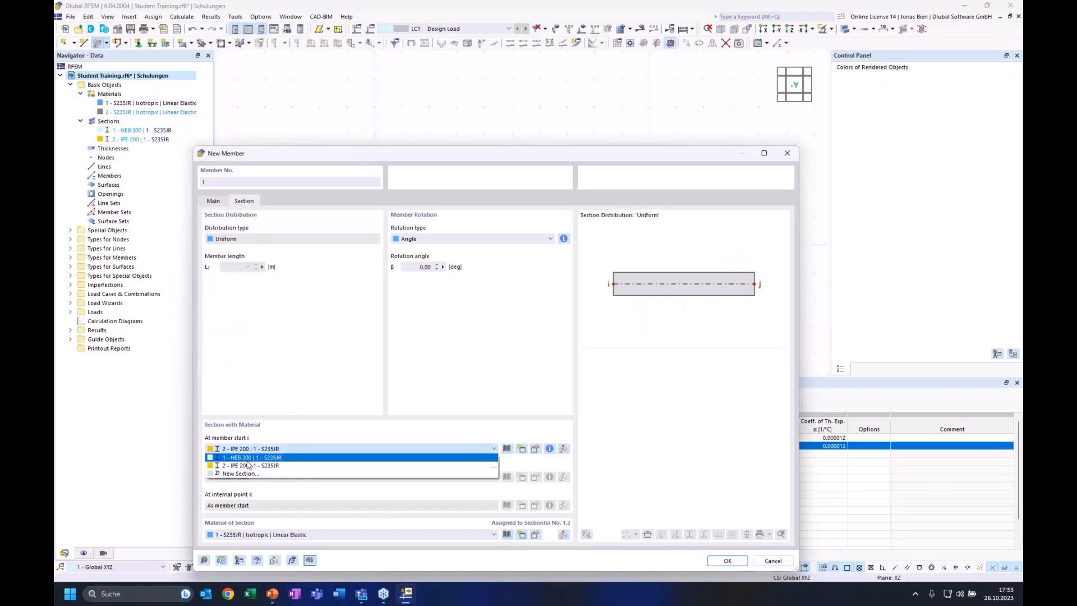
pyautogui.click(249, 457)
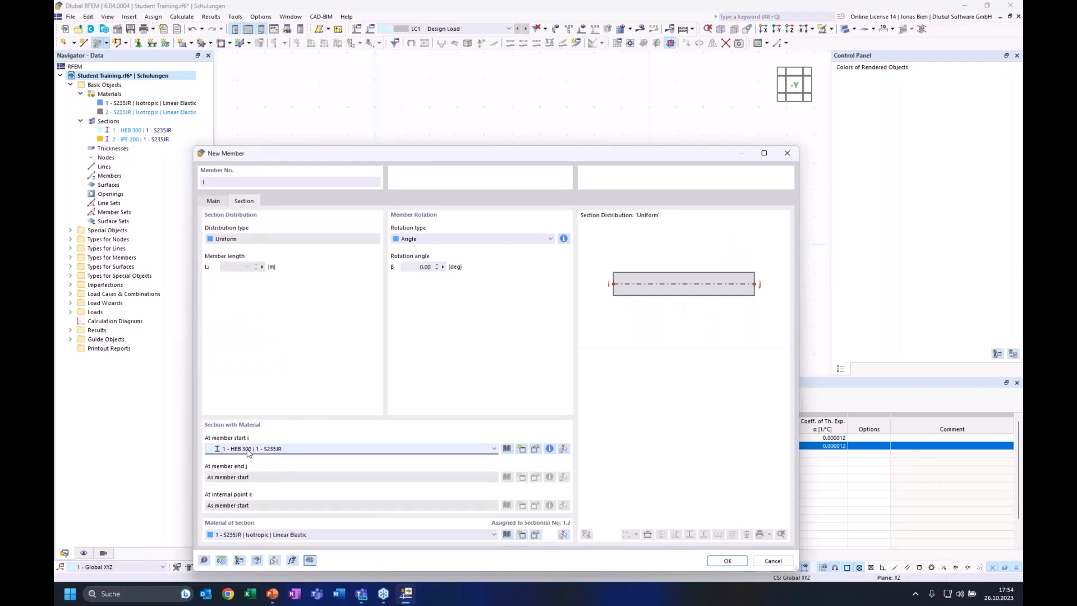
pyautogui.press('Return')
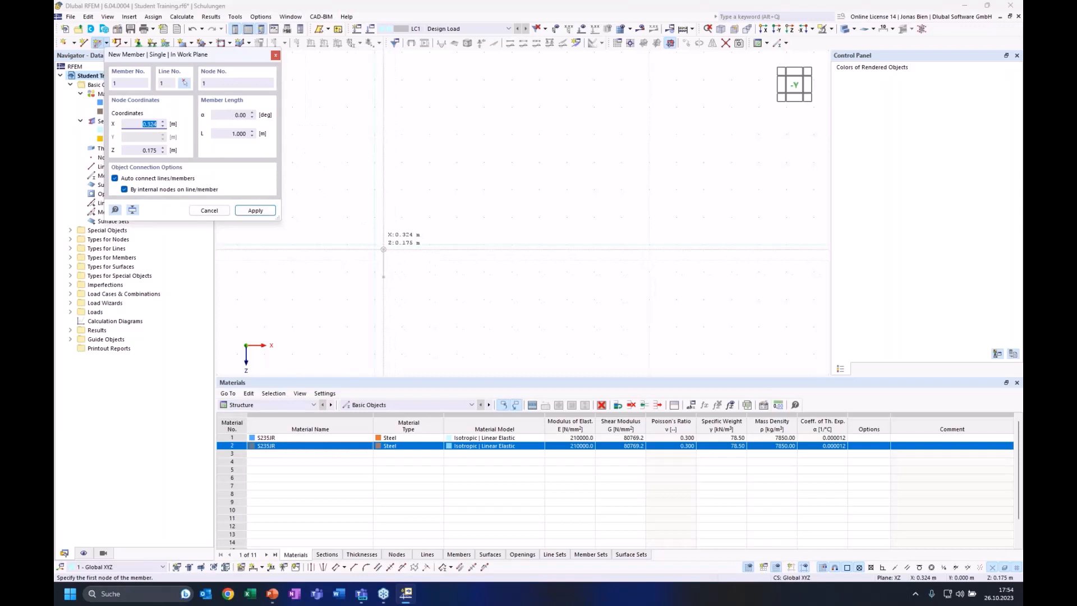
# Step: Place the first inclined truss member from the origin with an angle of 150° and a length of 3 m
pyautogui.click(233, 114)
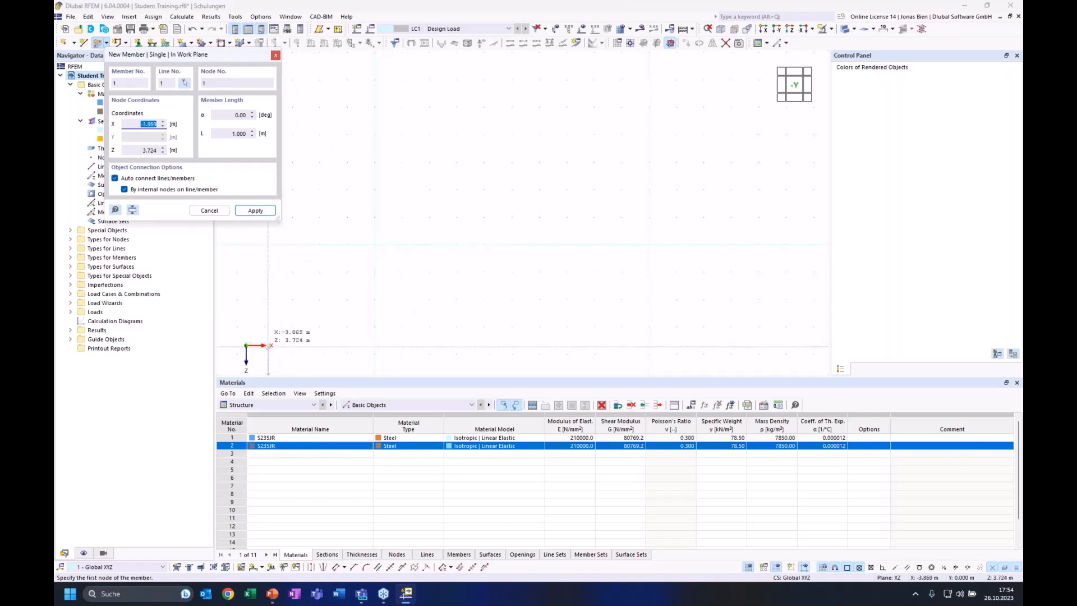
pyautogui.click(234, 134)
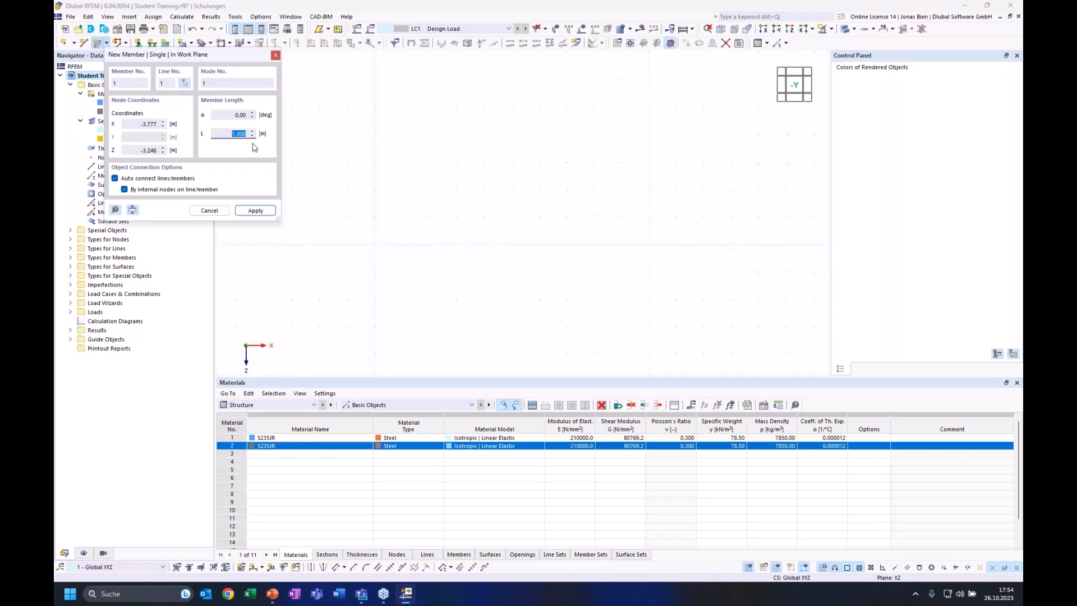
pyautogui.click(245, 114)
pyautogui.click(232, 134)
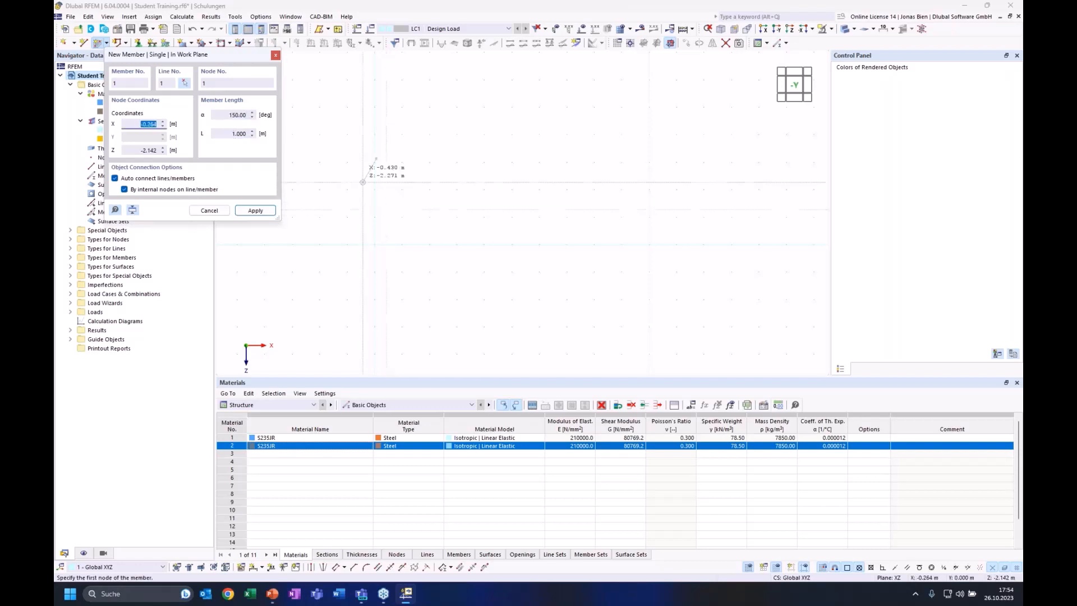
pyautogui.click(233, 134)
pyautogui.write('3')
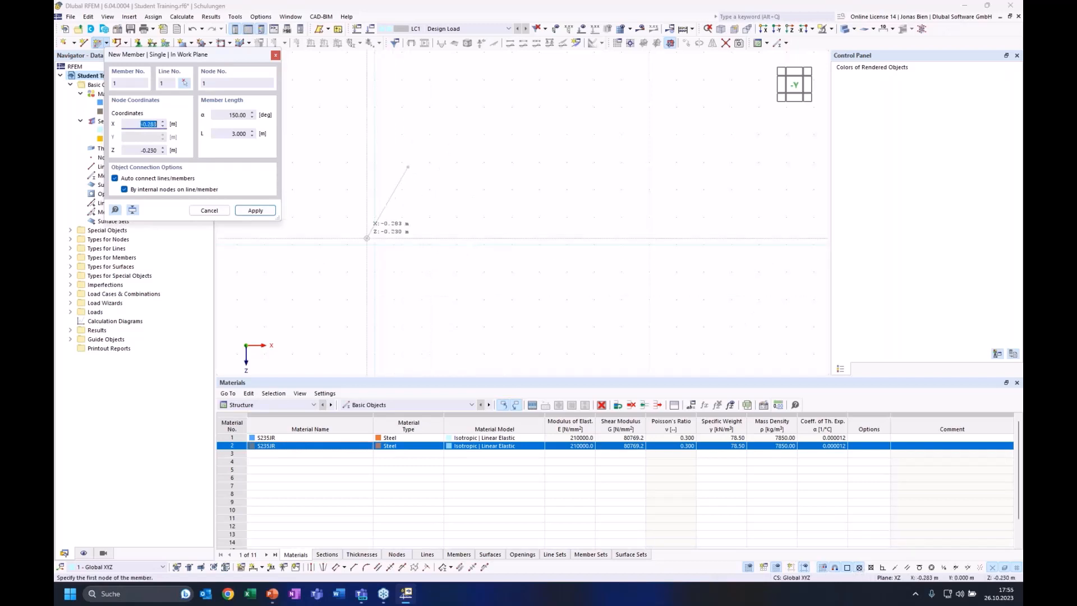
pyautogui.click(374, 244)
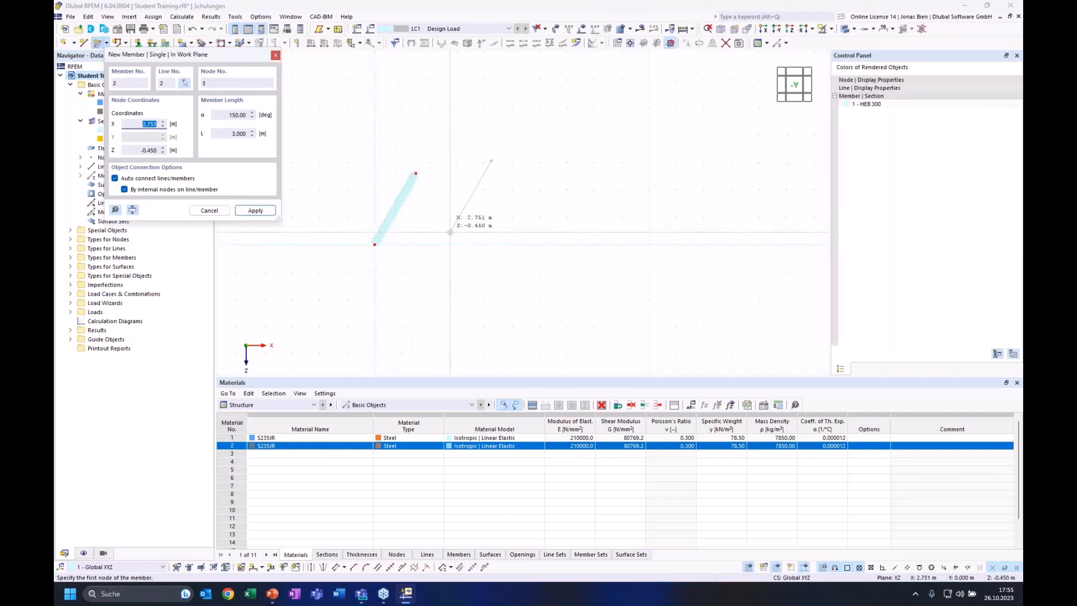
# Step: Place a second 3 m diagonal at an angle of 210°, starting on the X axis and ending at the first member's apex
pyautogui.click(238, 114)
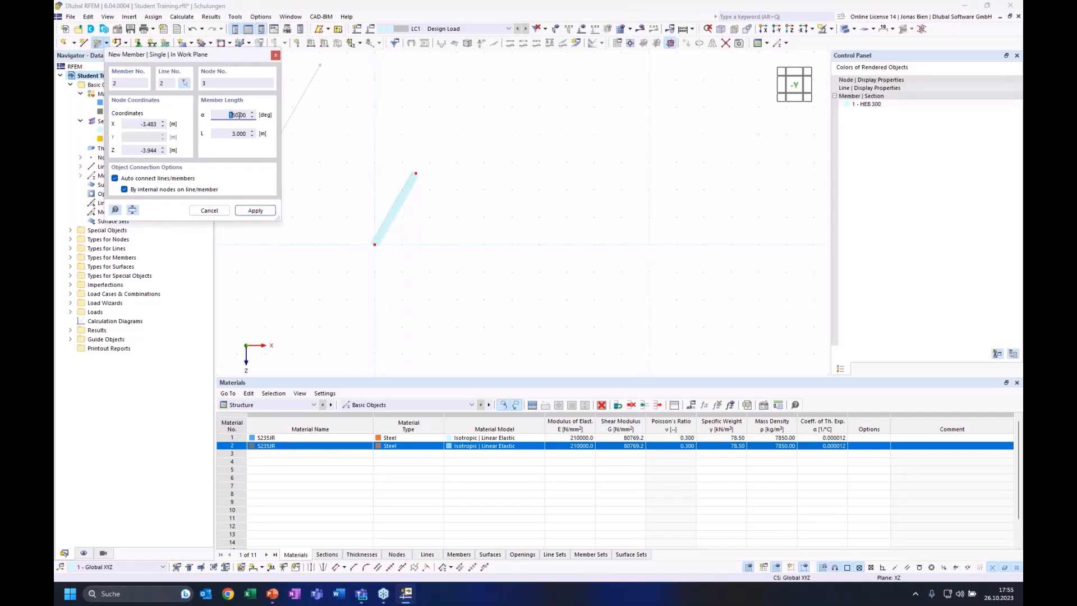
pyautogui.click(217, 114)
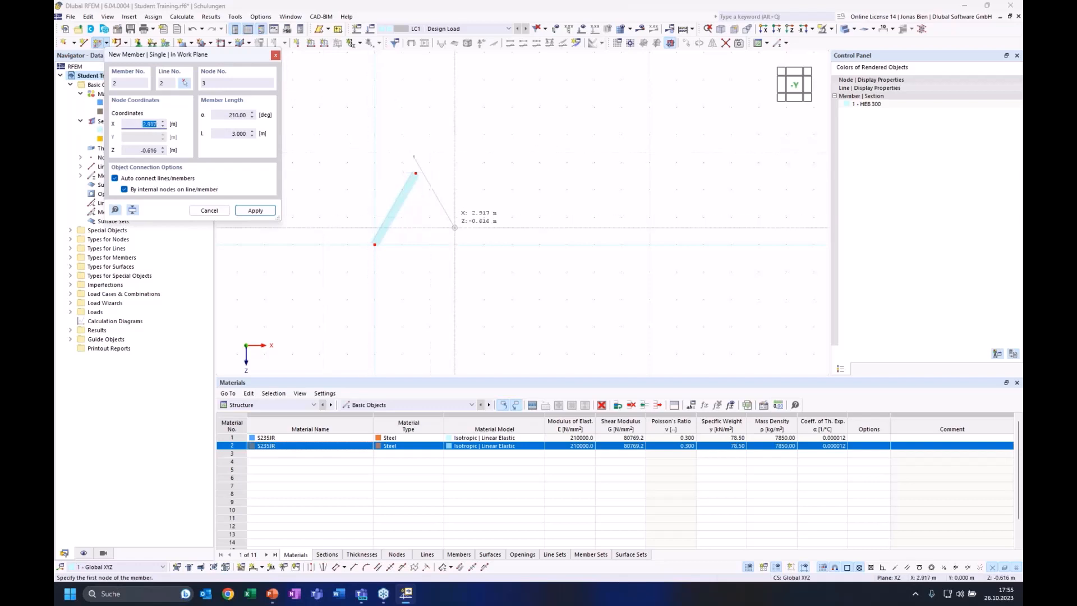
pyautogui.click(456, 244)
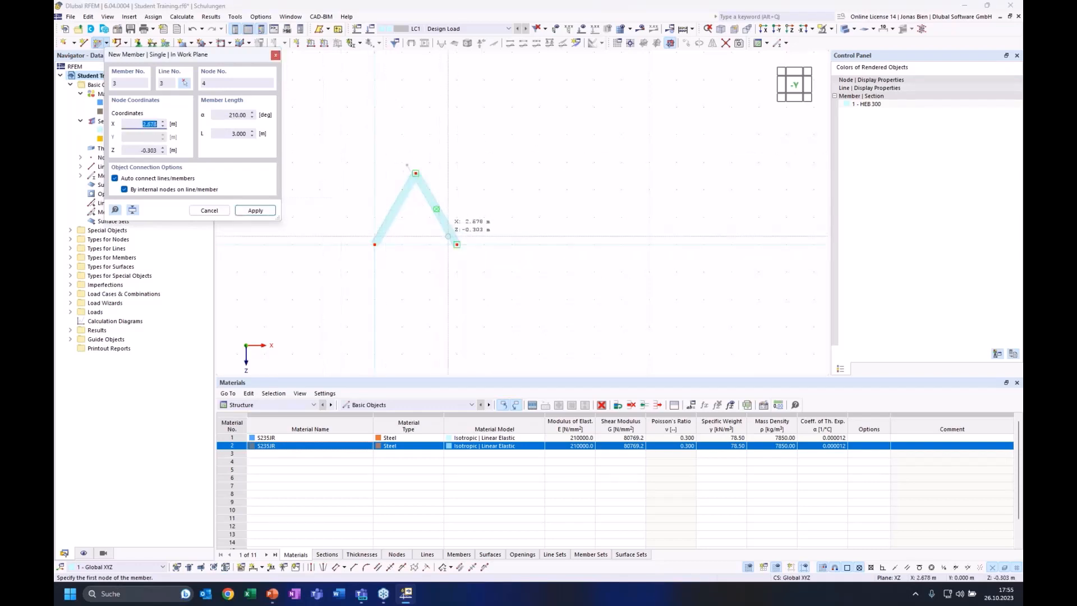
# Step: Place a horizontal 3 m bottom chord member at an angle of 90° between the base nodes of the two diagonals
pyautogui.moveTo(239, 115); pyautogui.dragTo(222, 124)
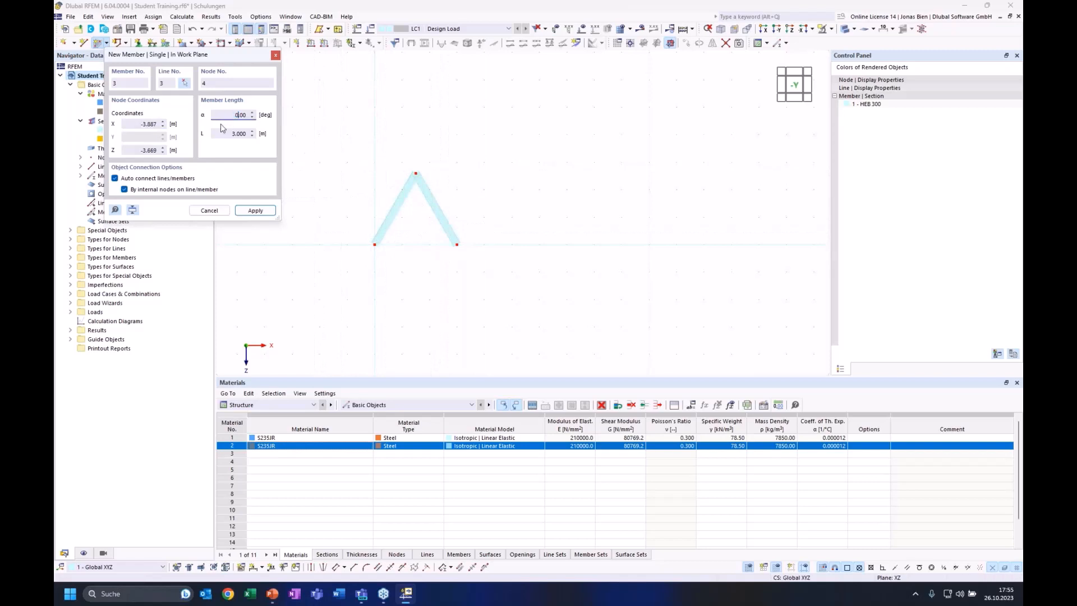
pyautogui.moveTo(239, 115); pyautogui.dragTo(219, 114)
pyautogui.write('90')
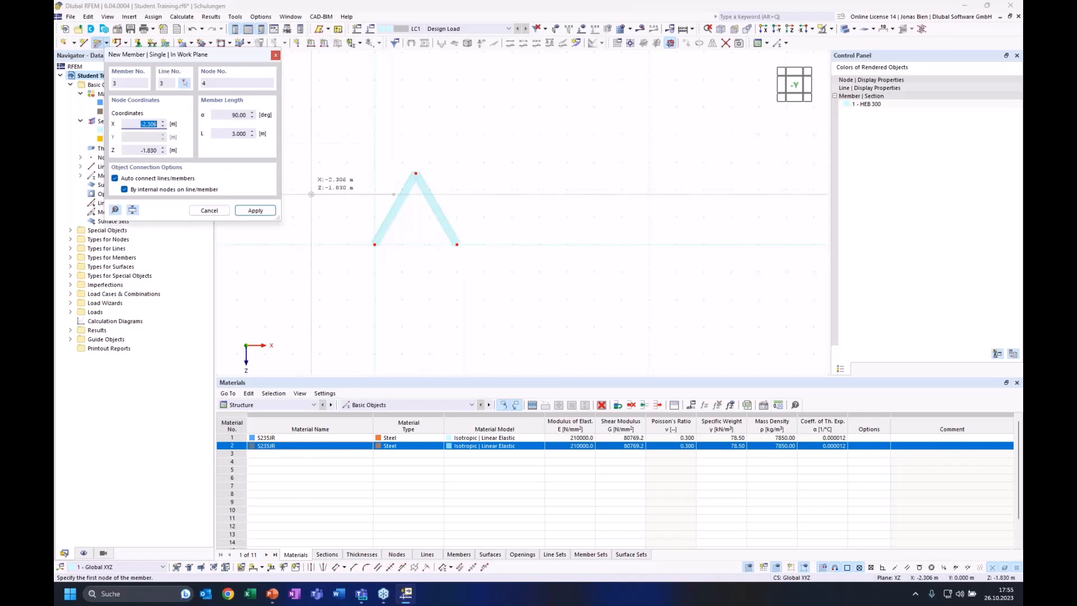
pyautogui.click(412, 264)
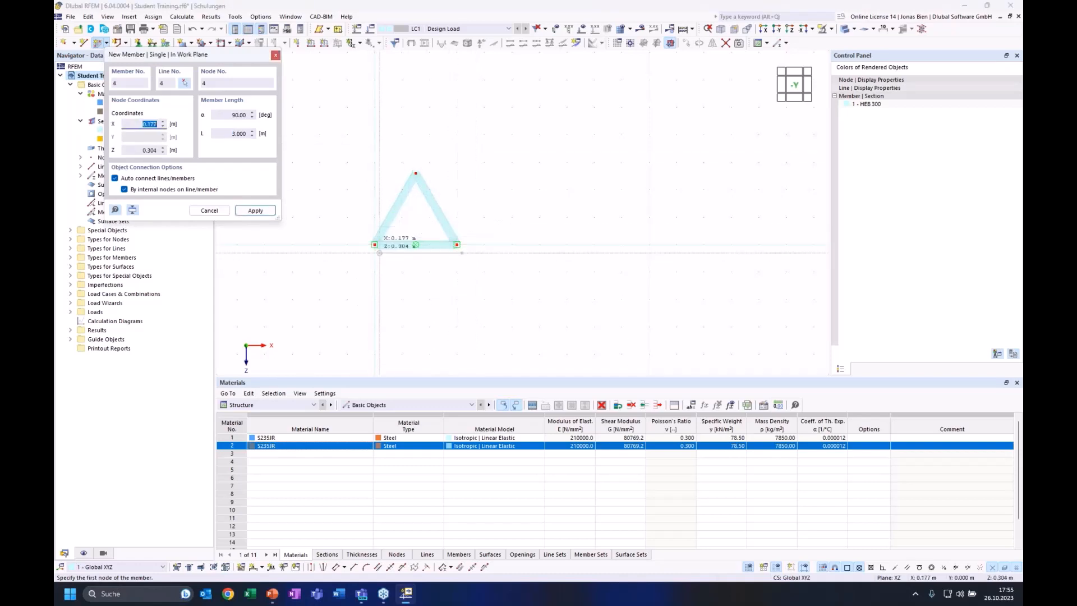
# Step: Copy the three-member triangle twice along the X axis at 3 m offsets, forming three adjoining triangles
pyautogui.press('Escape')
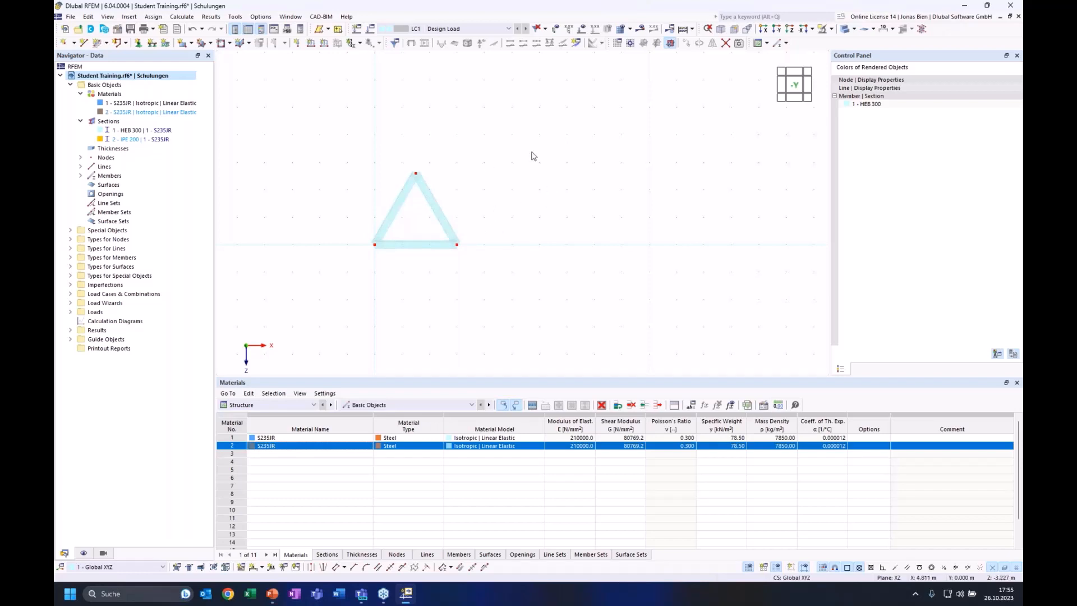
pyautogui.moveTo(318, 148); pyautogui.dragTo(458, 346)
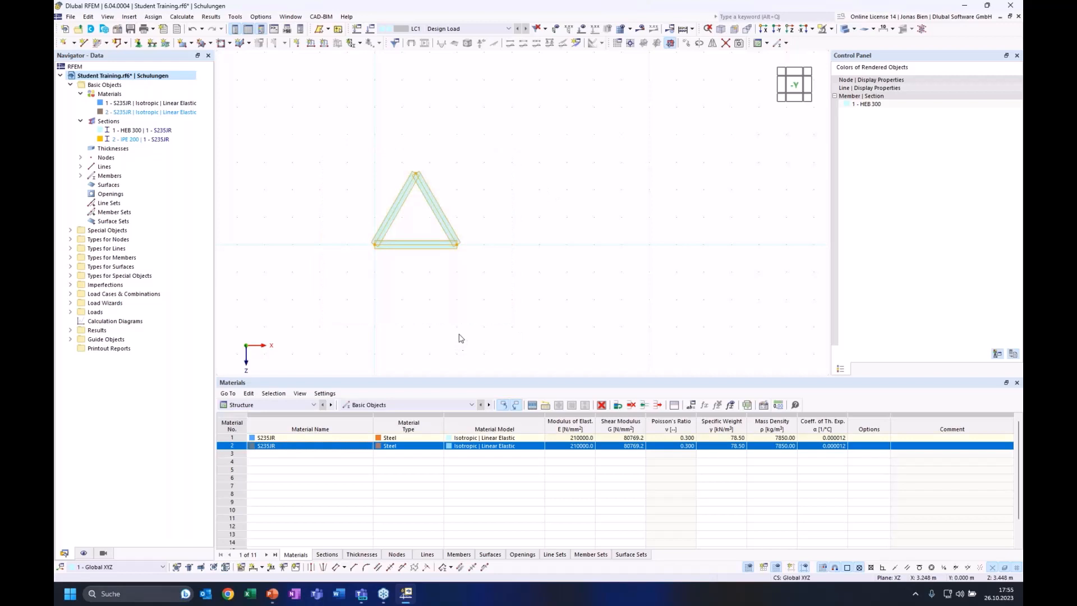
pyautogui.click(459, 338)
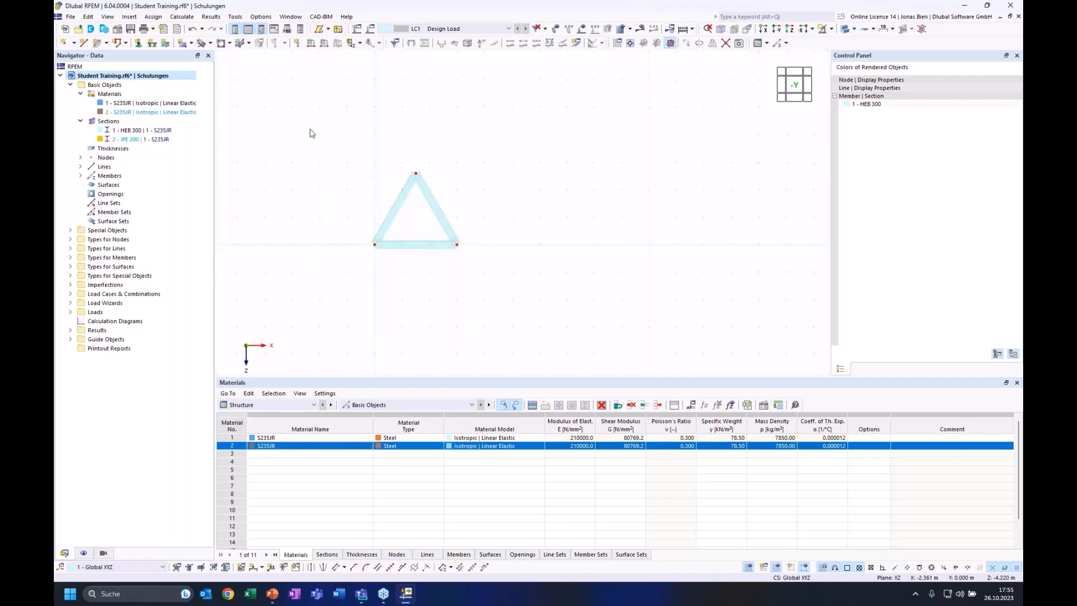
pyautogui.moveTo(319, 135); pyautogui.dragTo(558, 303)
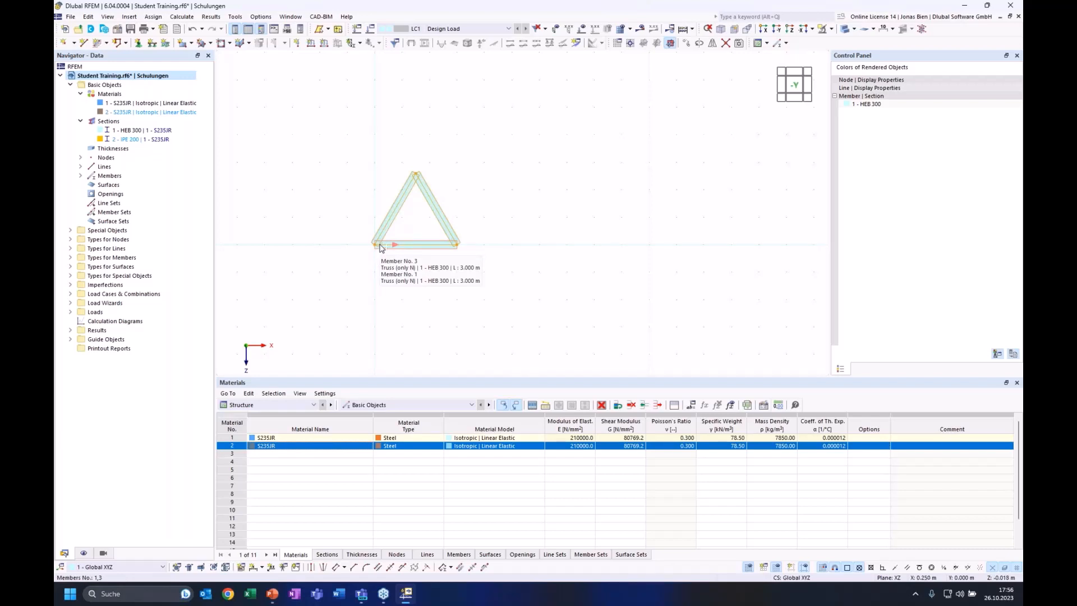
pyautogui.keyDown('ctrl'); pyautogui.moveTo(380, 246); pyautogui.dragTo(460, 247); pyautogui.keyUp('ctrl')
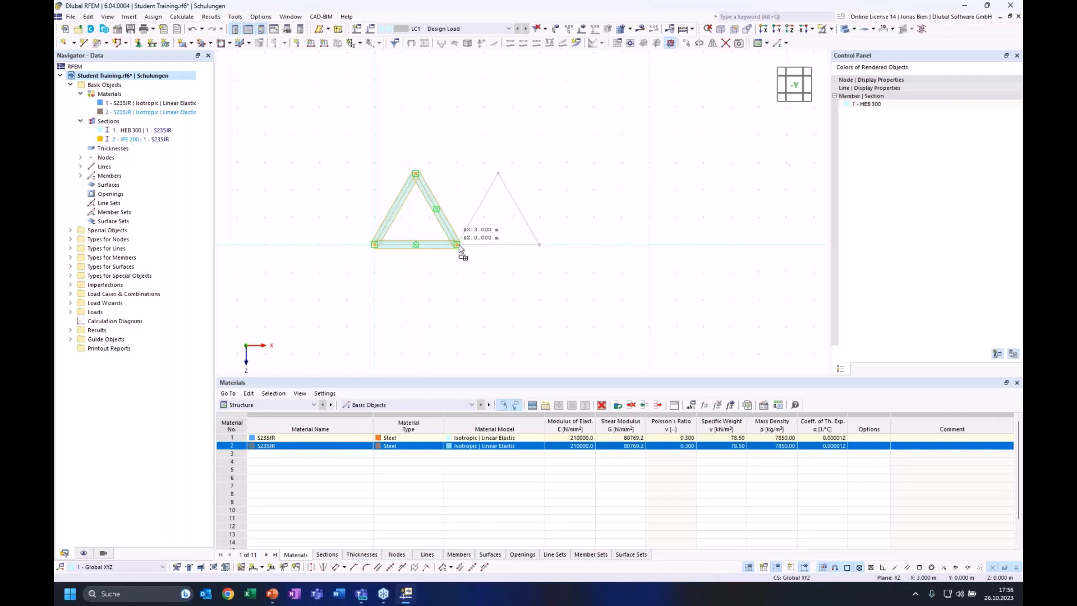
pyautogui.moveTo(460, 247)
pyautogui.keyDown('ctrl'); pyautogui.mouseDown()
pyautogui.moveTo(535, 167)
pyautogui.moveTo(488, 140)
pyautogui.moveTo(535, 148)
pyautogui.moveTo(546, 216)
pyautogui.moveTo(578, 212)
pyautogui.moveTo(587, 224)
pyautogui.moveTo(567, 241)
pyautogui.moveTo(500, 212)
pyautogui.moveTo(548, 185)
pyautogui.moveTo(508, 241)
pyautogui.moveTo(457, 246)
pyautogui.mouseUp(); pyautogui.keyUp('ctrl')
pyautogui.keyDown('ctrl'); pyautogui.moveTo(457, 246); pyautogui.dragTo(457, 247); pyautogui.keyUp('ctrl')
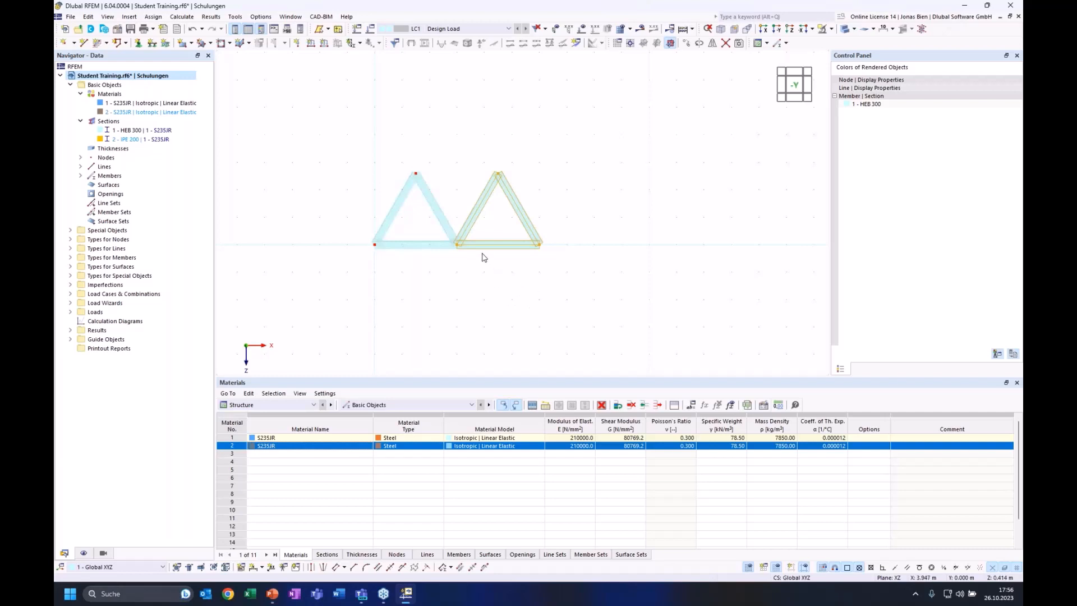
pyautogui.keyDown('ctrl'); pyautogui.moveTo(470, 247); pyautogui.dragTo(541, 247); pyautogui.keyUp('ctrl')
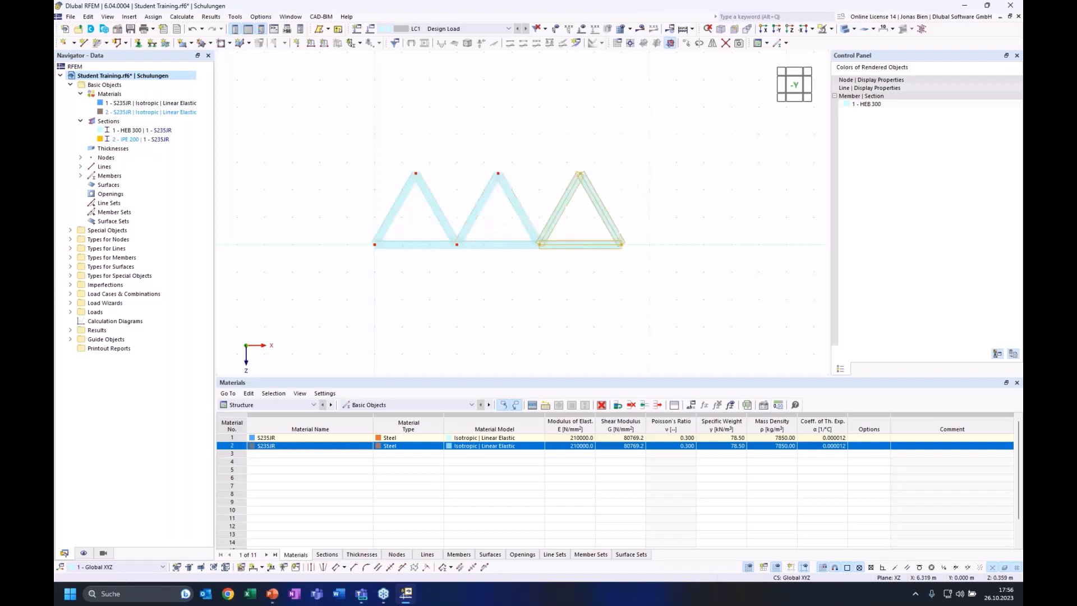
pyautogui.click(666, 279)
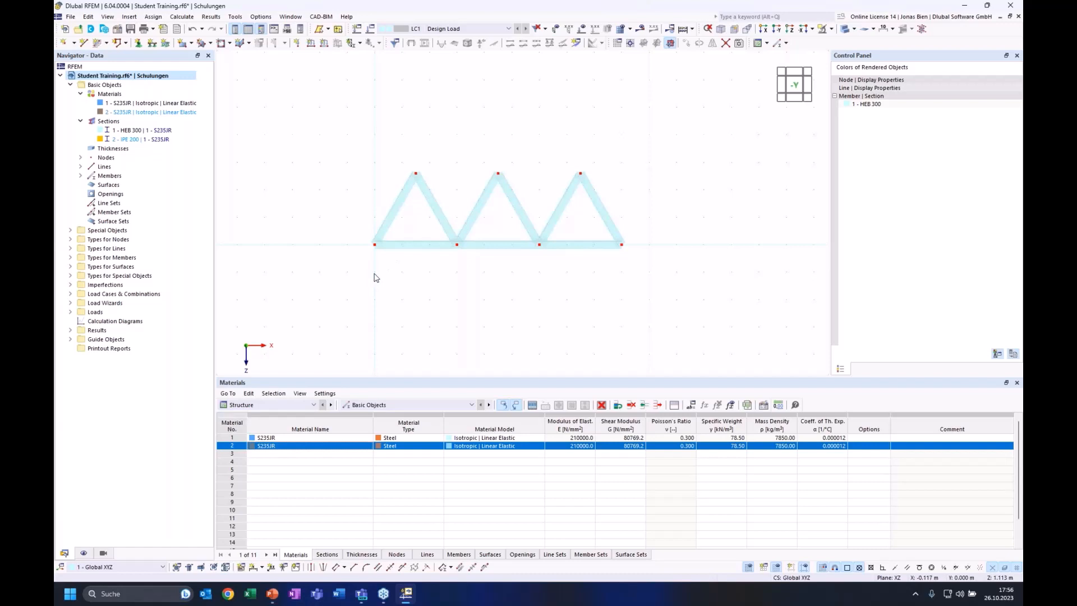
# Step: Copy the first two bottom chord members up to the triangle apexes as the truss's top chord
pyautogui.click(384, 245)
pyautogui.keyDown('ctrl'); pyautogui.click(474, 245); pyautogui.keyUp('ctrl')
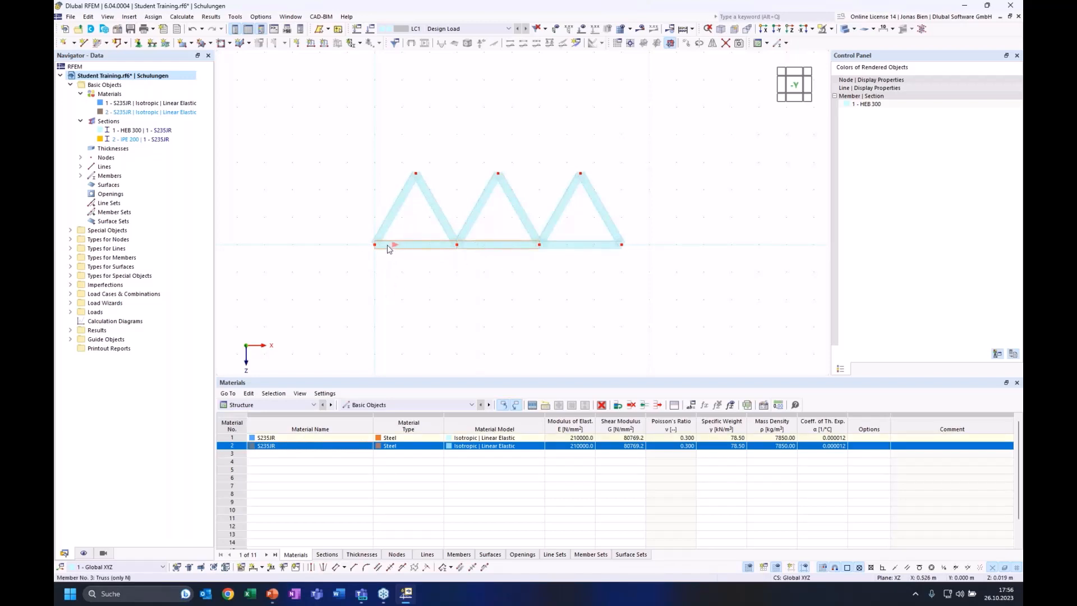
pyautogui.keyDown('ctrl'); pyautogui.moveTo(387, 250); pyautogui.dragTo(416, 176); pyautogui.keyUp('ctrl')
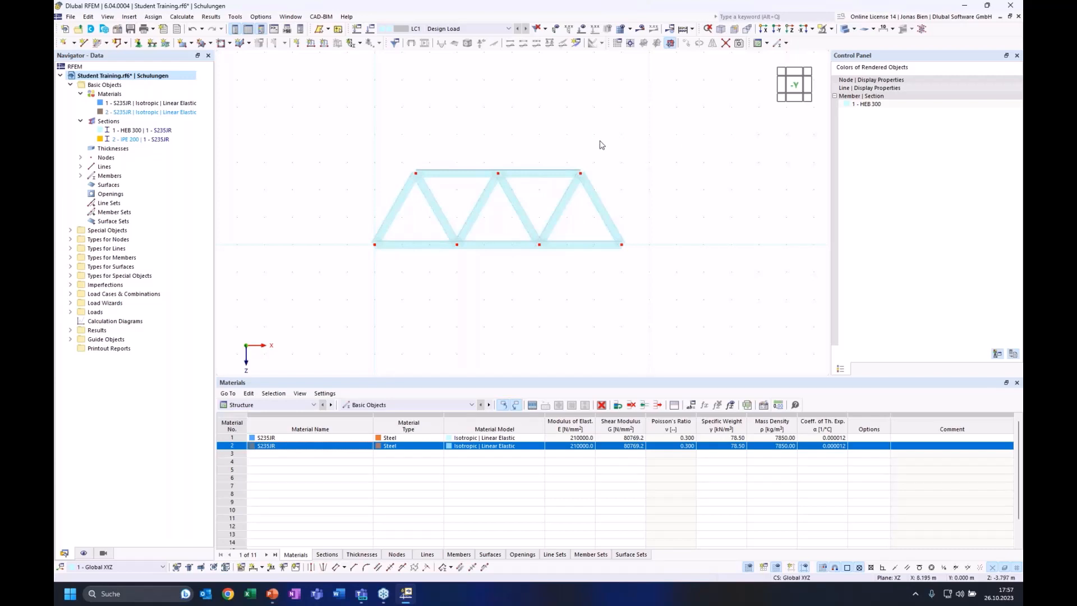
# Step: Add a simple single vertical member from the first apex down to the bottom chord at X 1.5 m, Z 0 m
pyautogui.click(106, 43)
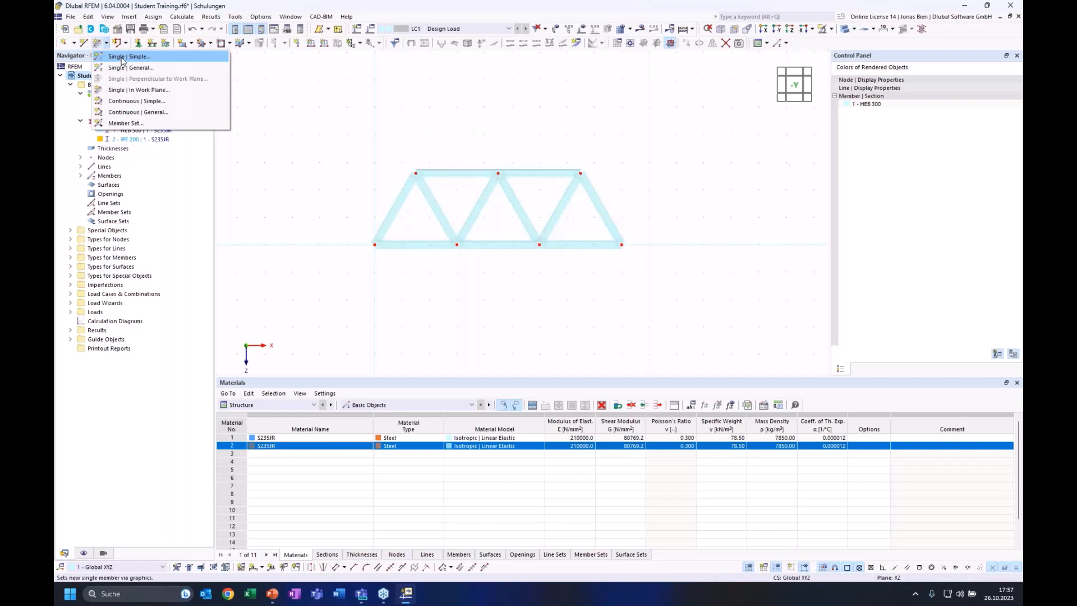
pyautogui.click(122, 58)
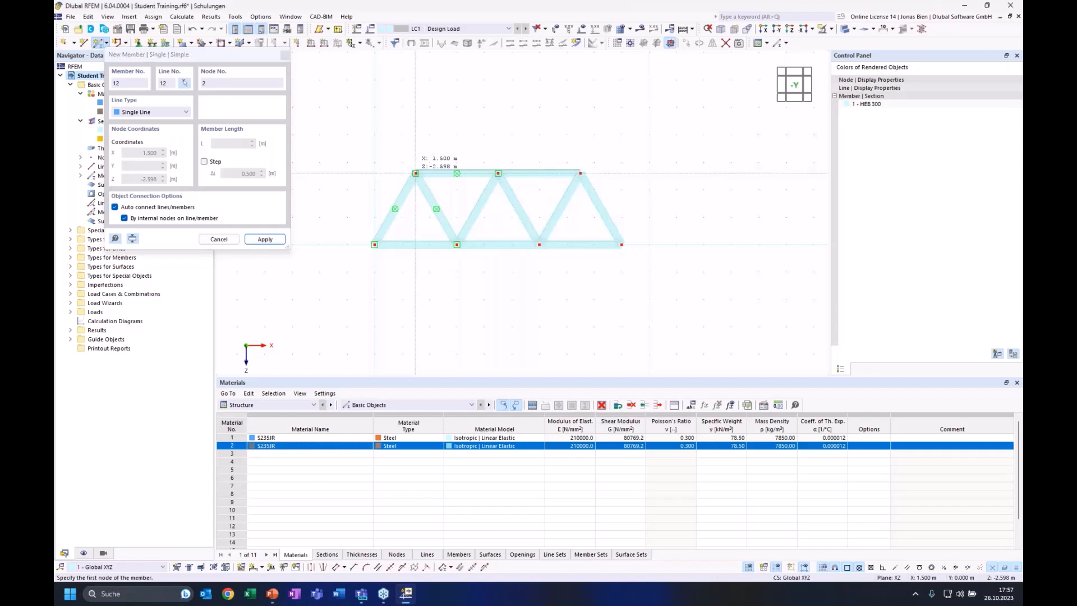
pyautogui.click(416, 173)
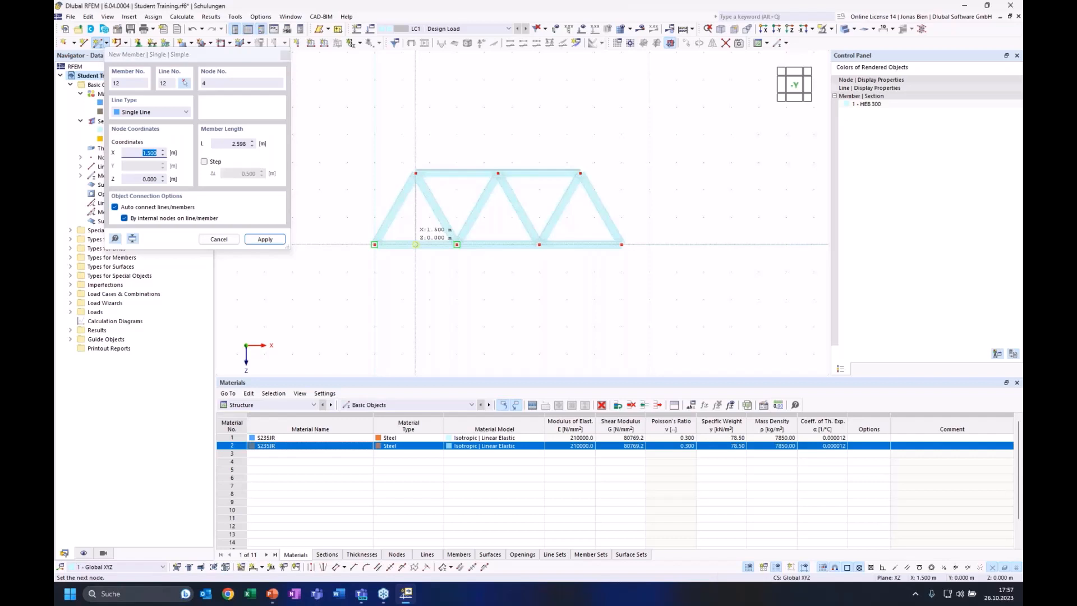
pyautogui.click(415, 244)
pyautogui.press('Escape')
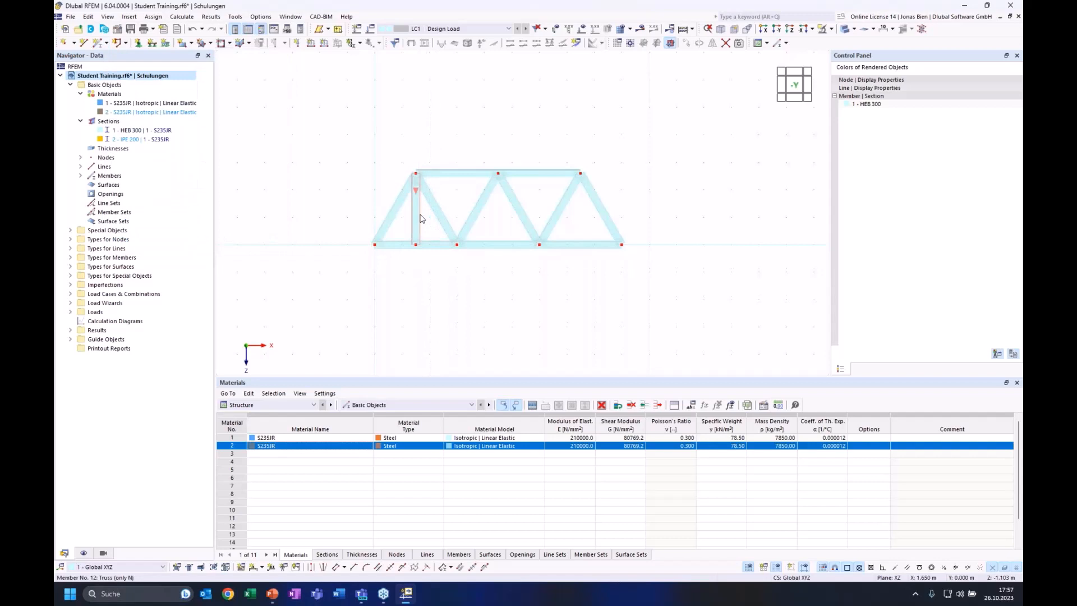
# Step: Copy the vertical member in 4 steps with a displacement of 1.5 m in X and 0 m in Z
pyautogui.click(416, 226)
pyautogui.click(685, 43)
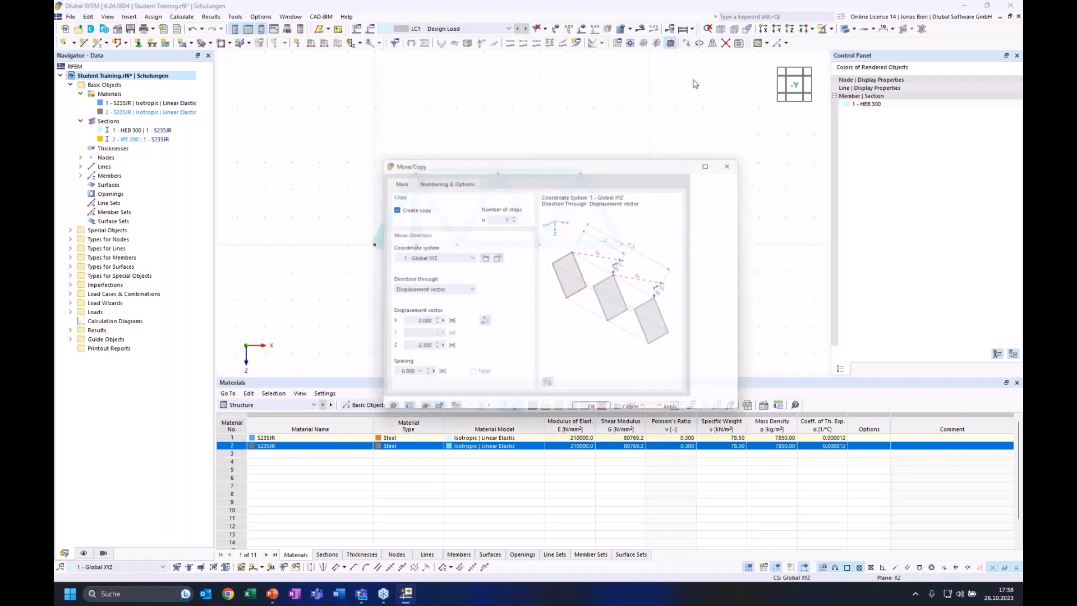
pyautogui.moveTo(522, 166); pyautogui.dragTo(610, 169)
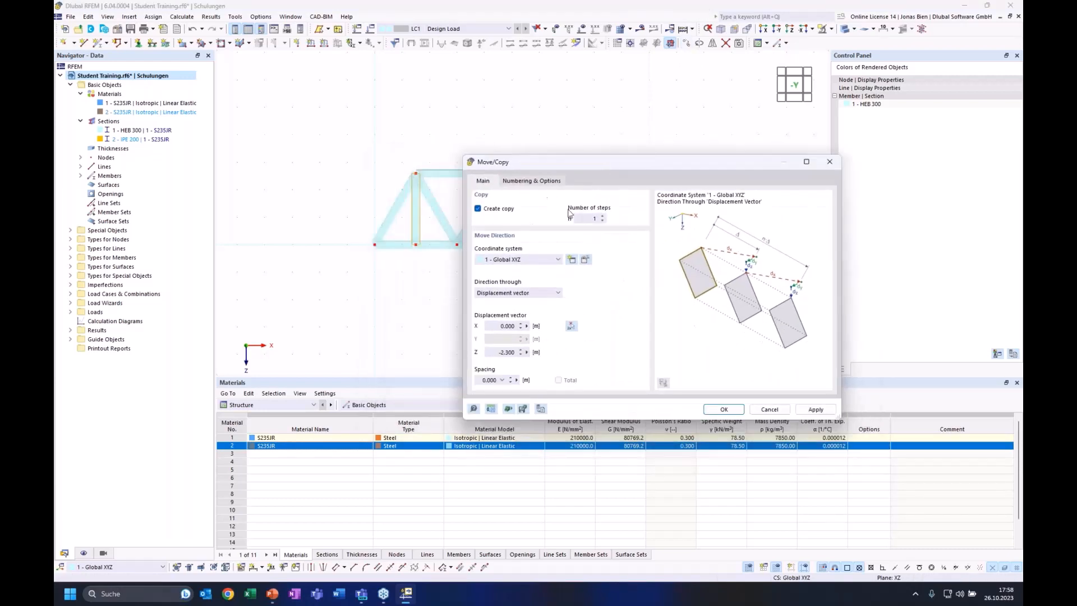
pyautogui.moveTo(587, 219); pyautogui.dragTo(618, 217)
pyautogui.write('4')
pyautogui.click(570, 326)
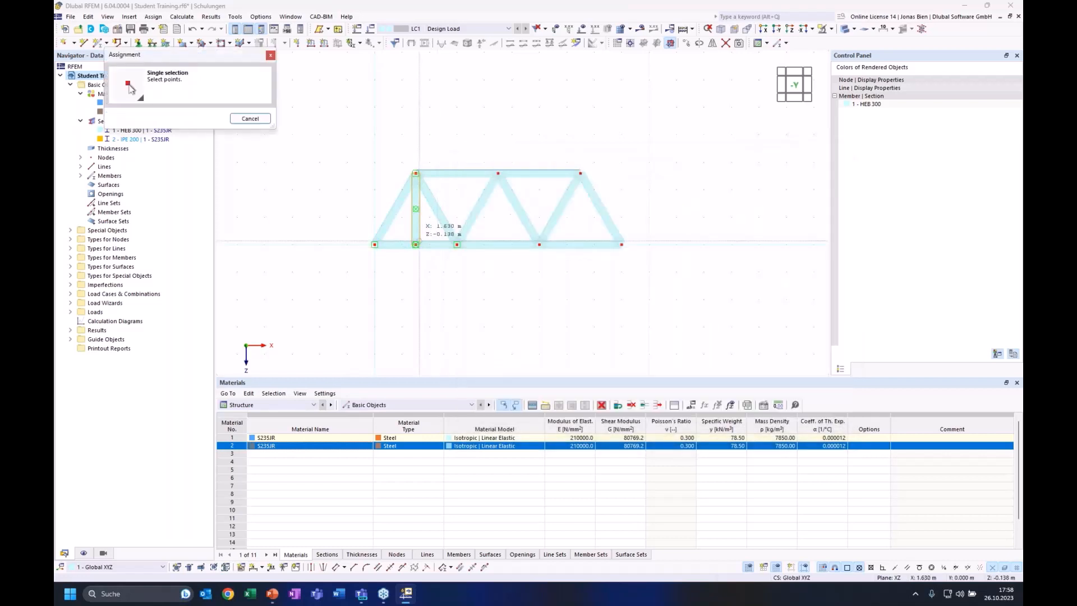
pyautogui.click(457, 245)
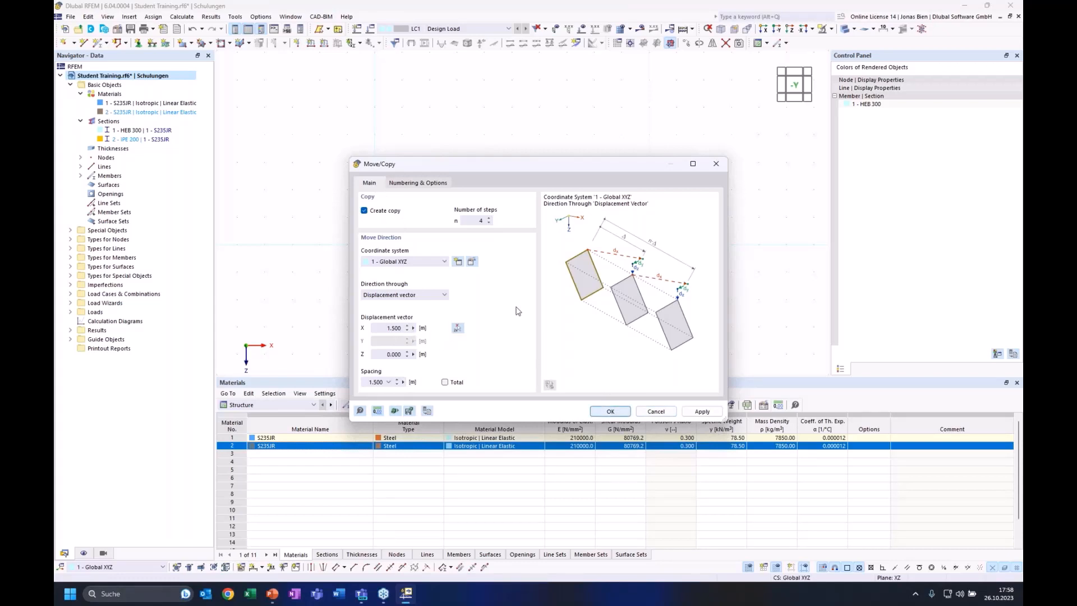
pyautogui.click(609, 412)
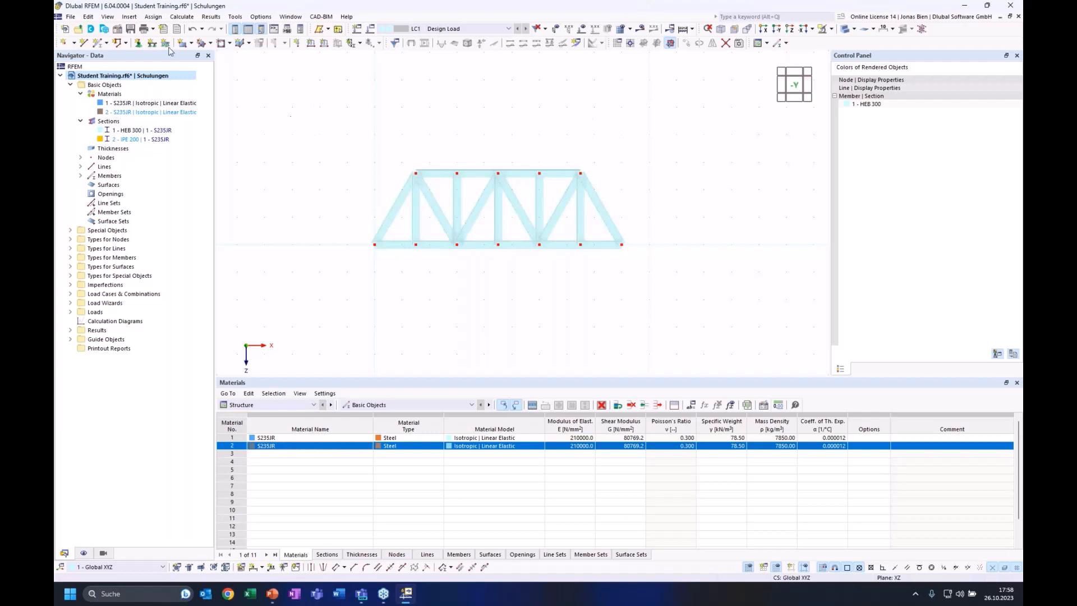
# Step: Assign the Hinged nodal support to the truss's base node at the origin
pyautogui.click(139, 43)
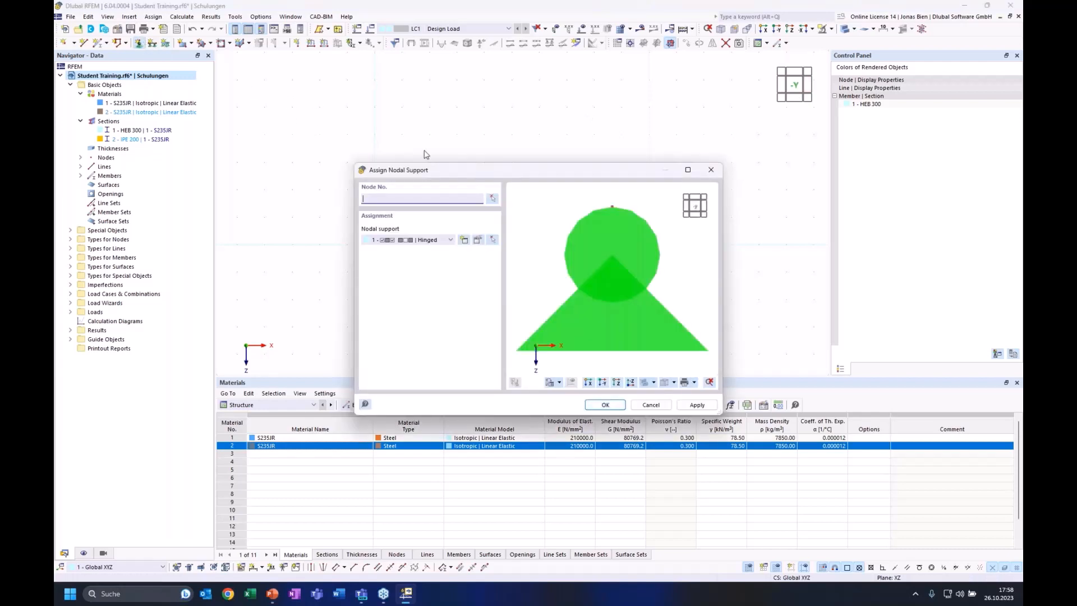
pyautogui.click(492, 200)
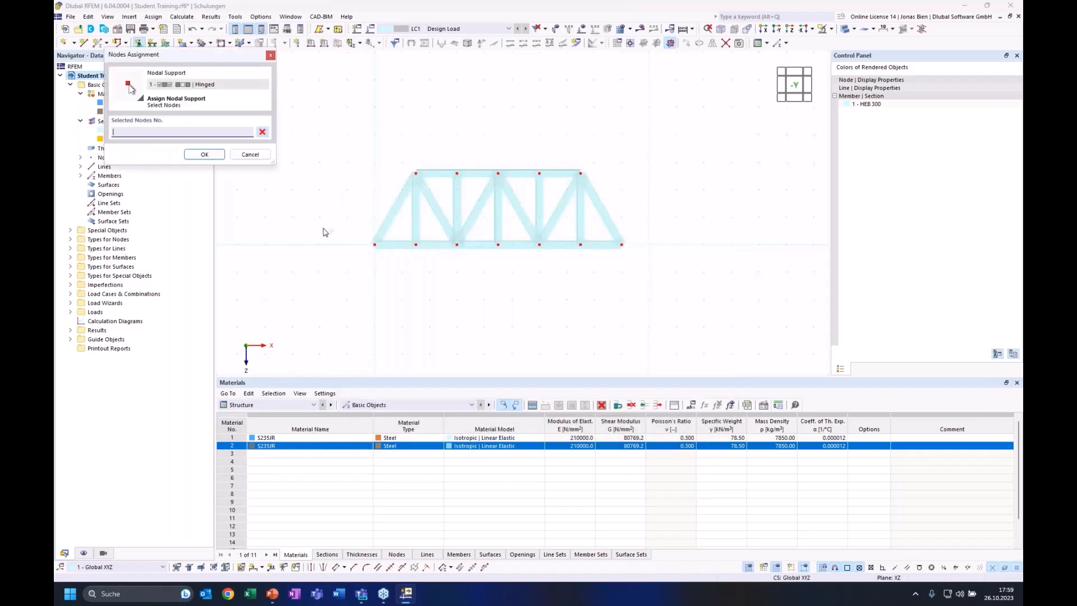
pyautogui.moveTo(349, 221); pyautogui.dragTo(388, 267)
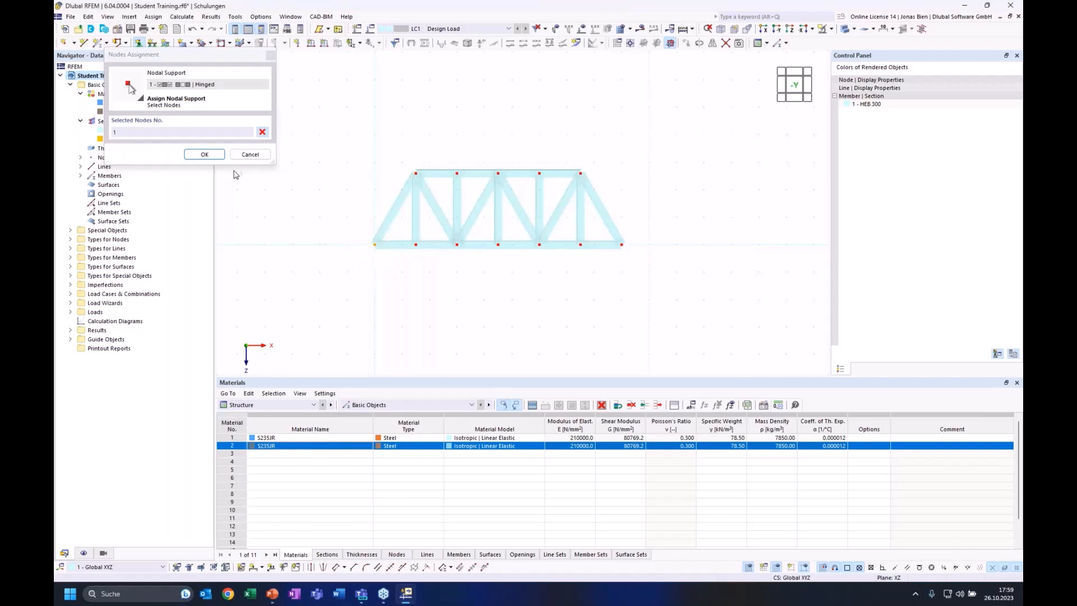
pyautogui.click(205, 154)
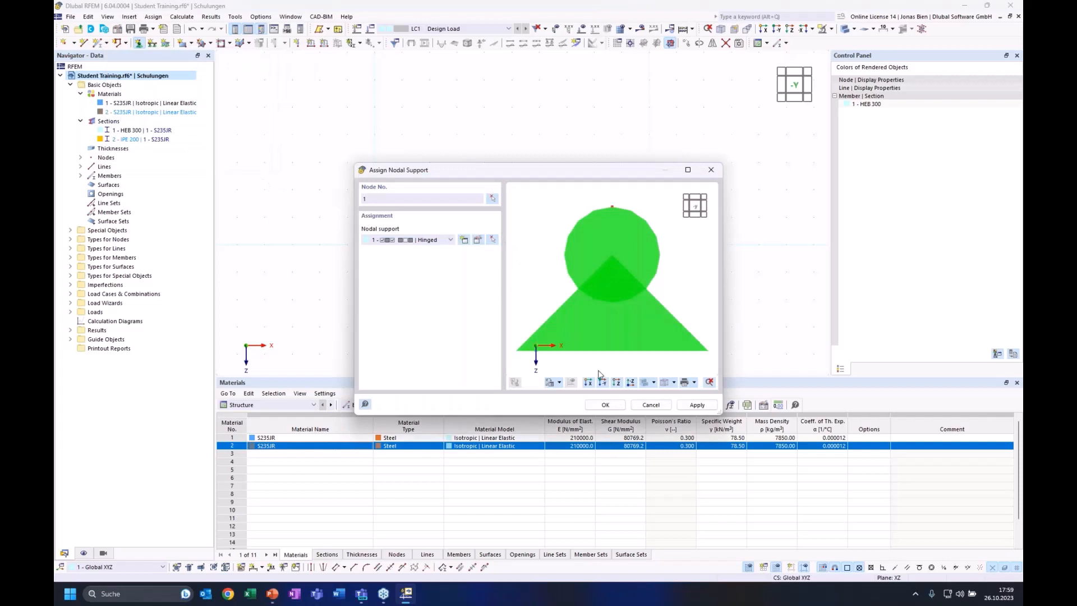
pyautogui.click(606, 405)
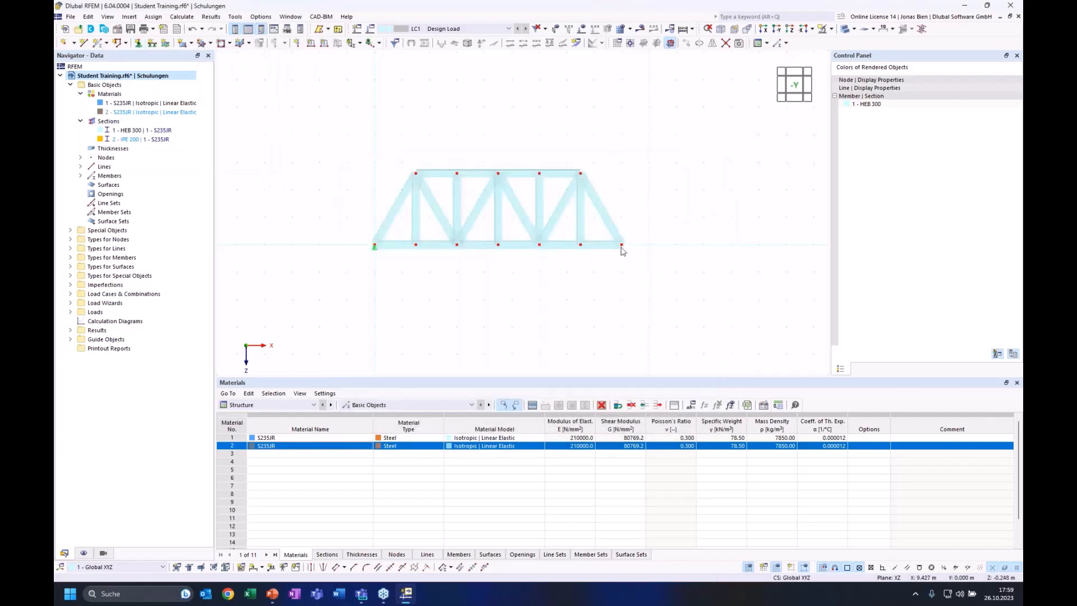
# Step: Assign the Roller nodal support to the bottom chord's end node opposite the hinged support
pyautogui.click(139, 43)
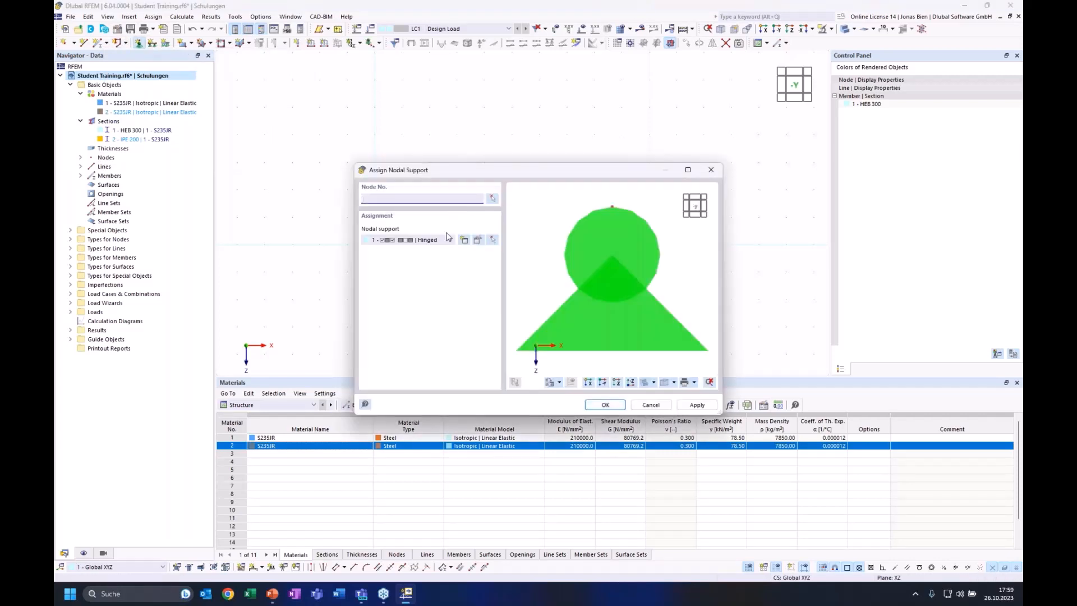
pyautogui.click(437, 240)
pyautogui.click(437, 273)
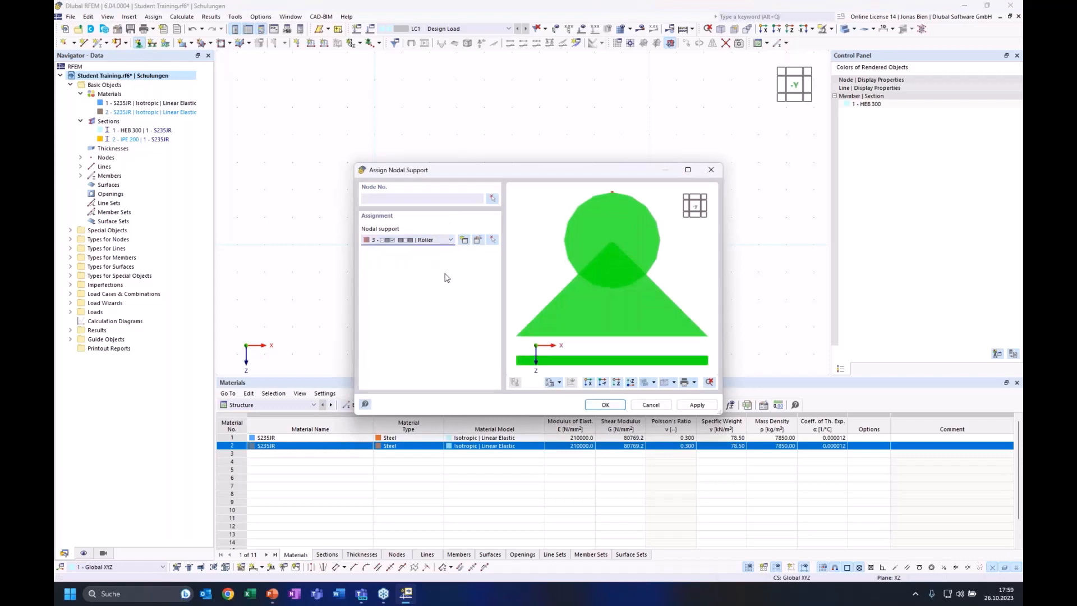
pyautogui.click(605, 404)
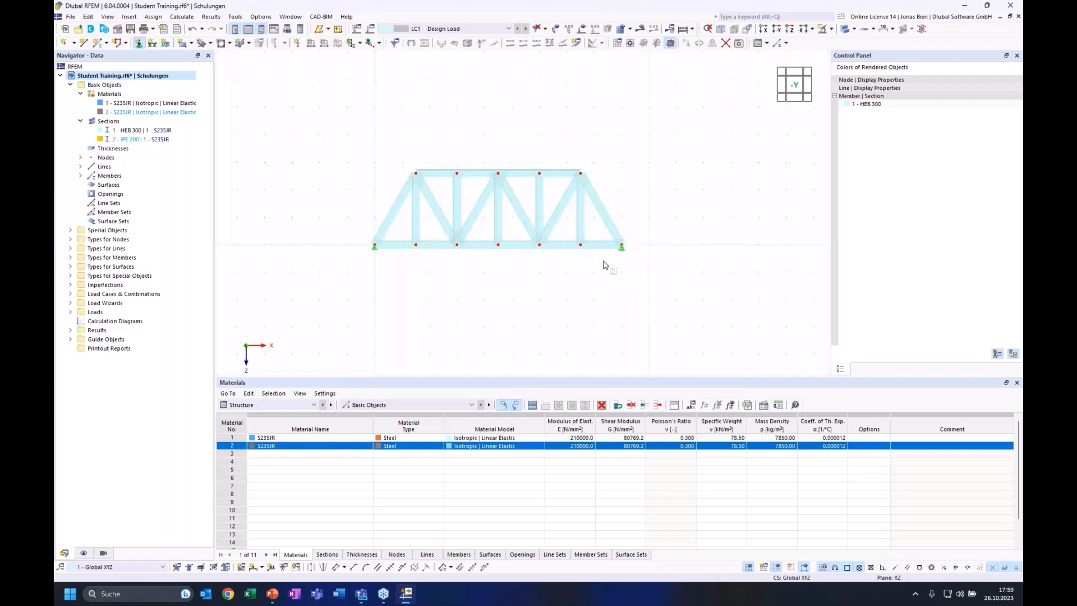
# Step: Apply a 10 kN nodal force in Z under LC1 - Design Load to the three apex nodes 2, 5 and 8 of the top chord
pyautogui.scroll(2, 575, 231)
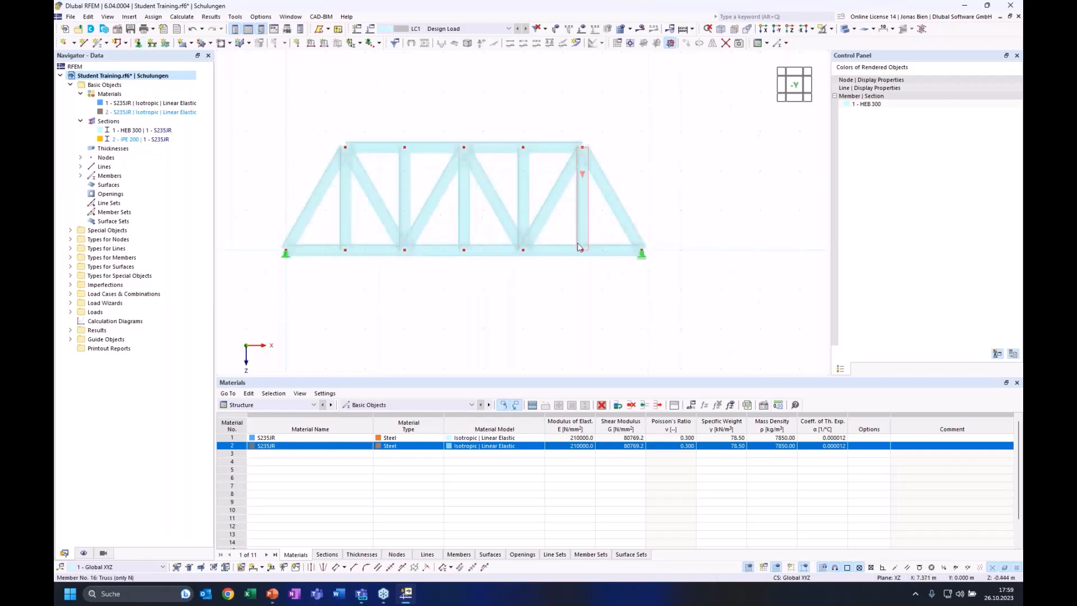
pyautogui.scroll(1, 567, 190)
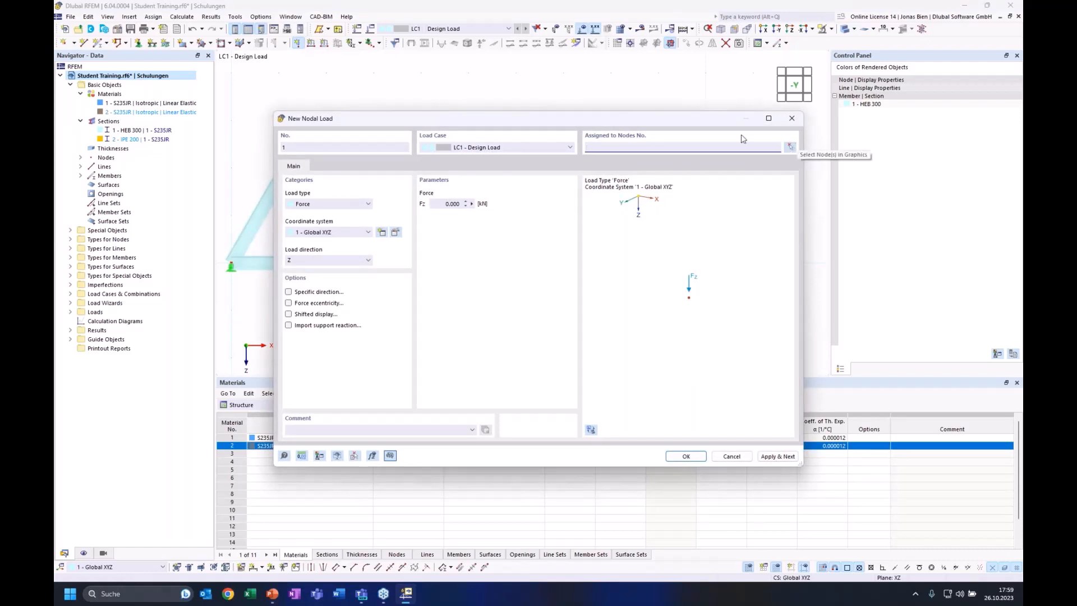
pyautogui.click(447, 205)
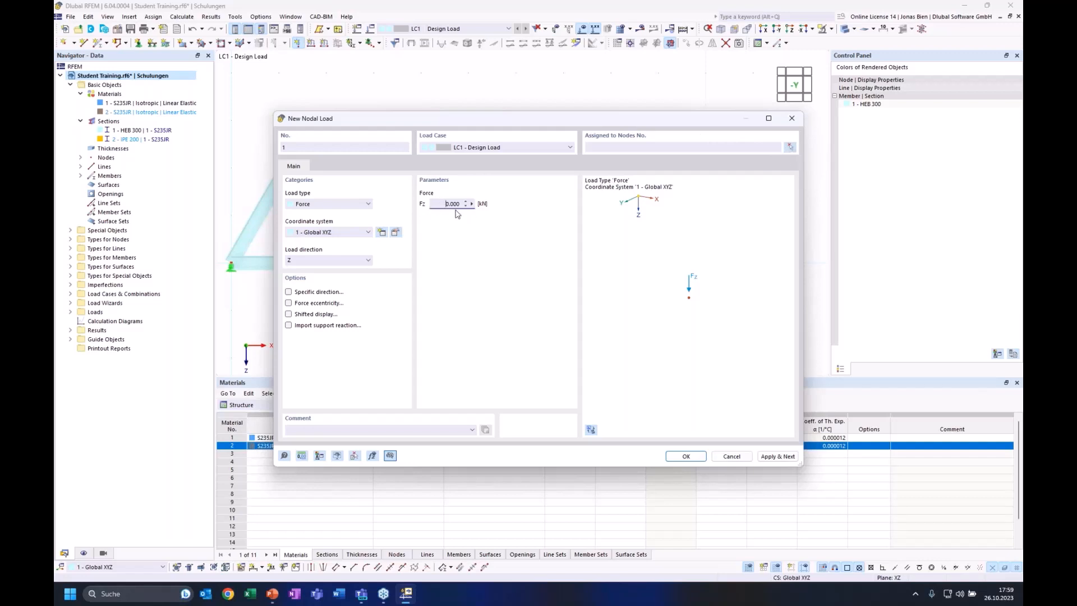
pyautogui.moveTo(463, 124); pyautogui.dragTo(447, 145)
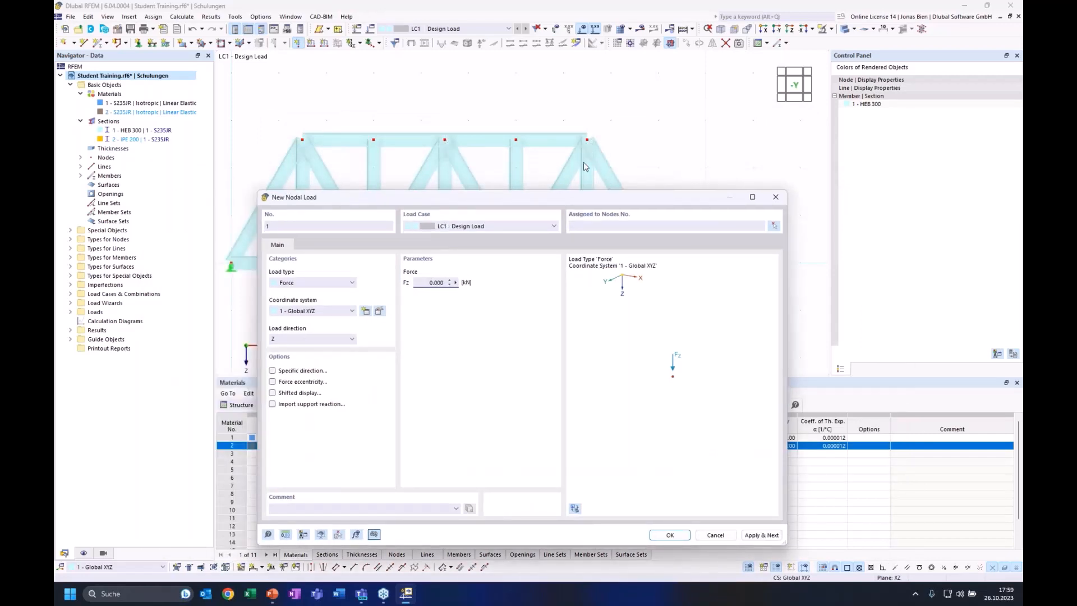
pyautogui.write('1')
pyautogui.click(775, 225)
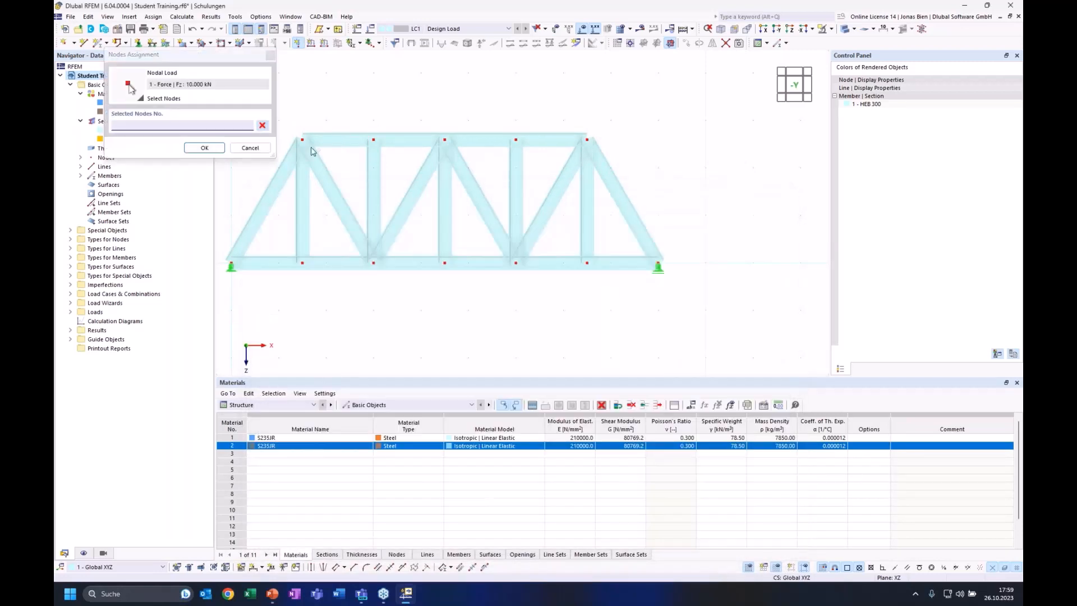
pyautogui.click(302, 139)
pyautogui.click(444, 139)
pyautogui.click(587, 139)
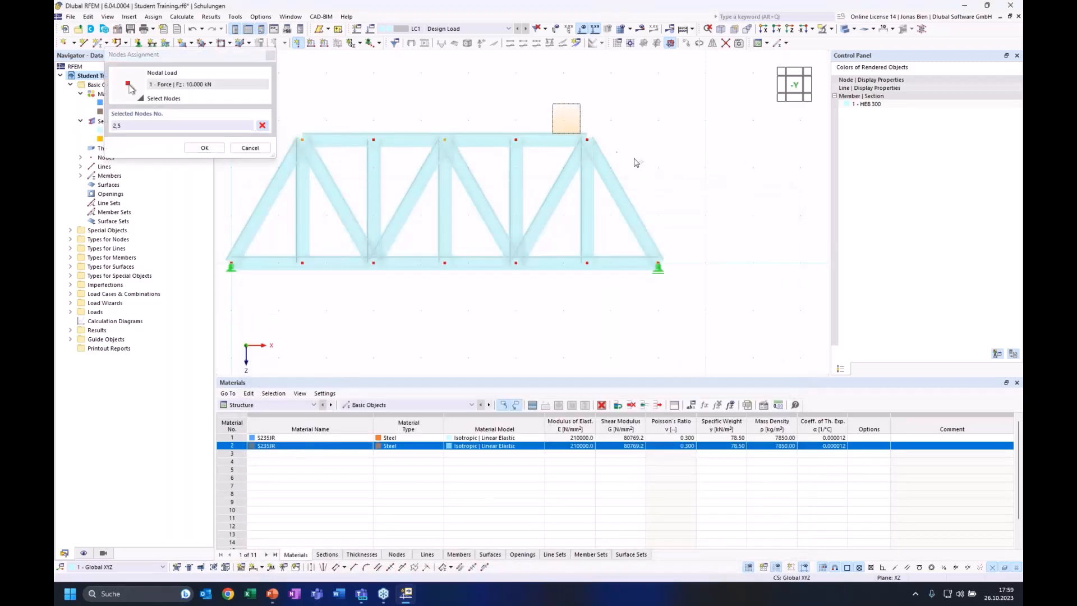
pyautogui.click(205, 147)
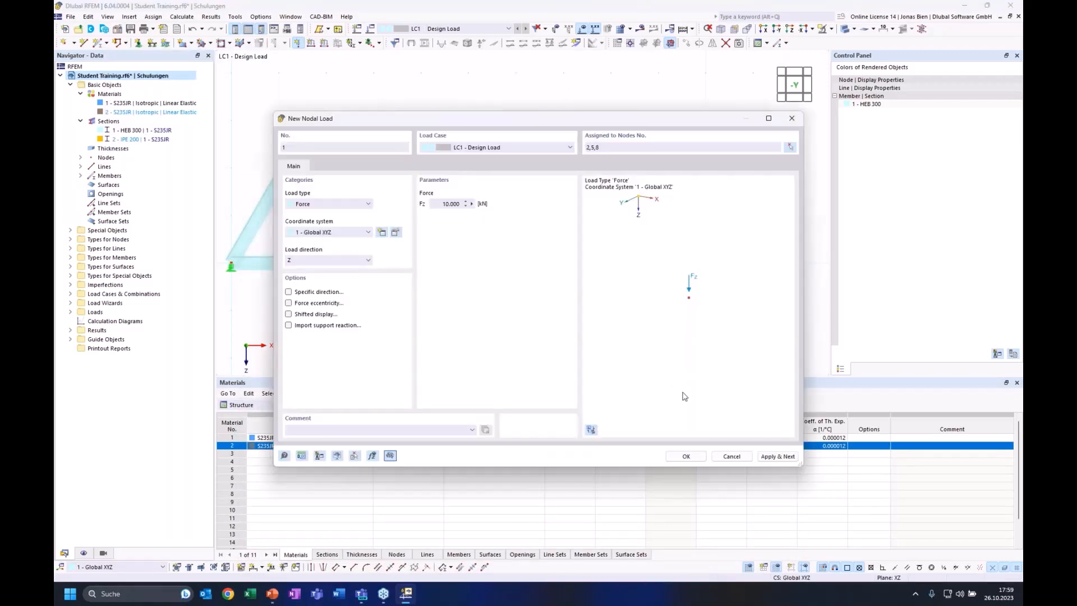
pyautogui.click(687, 456)
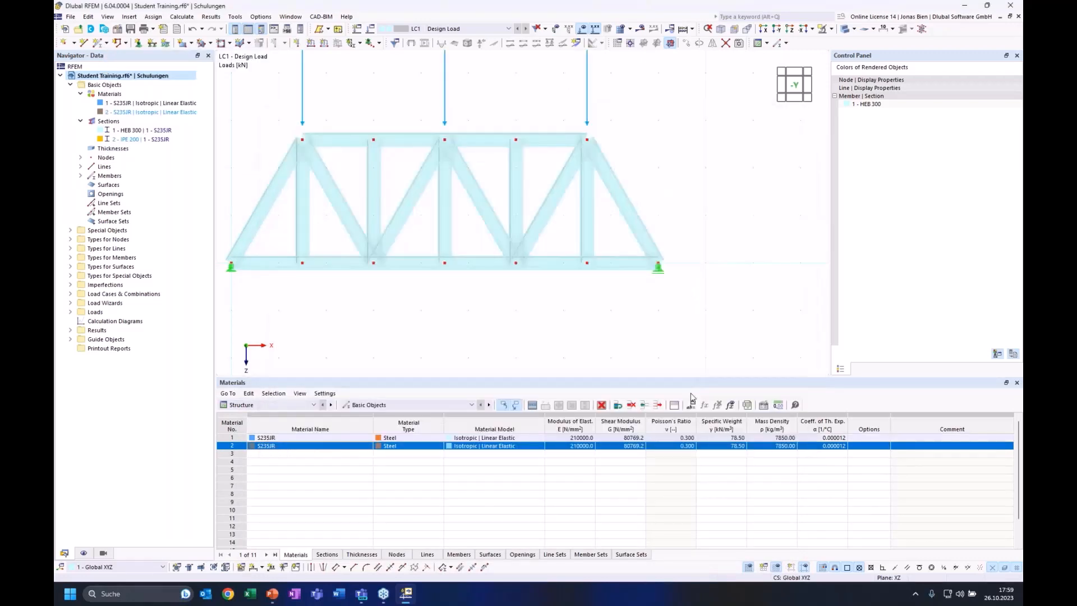
# Step: Set the nodal force at node 8 under LC1 - Design Load to 20 kN
pyautogui.moveTo(668, 166); pyautogui.dragTo(696, 171, button='middle')
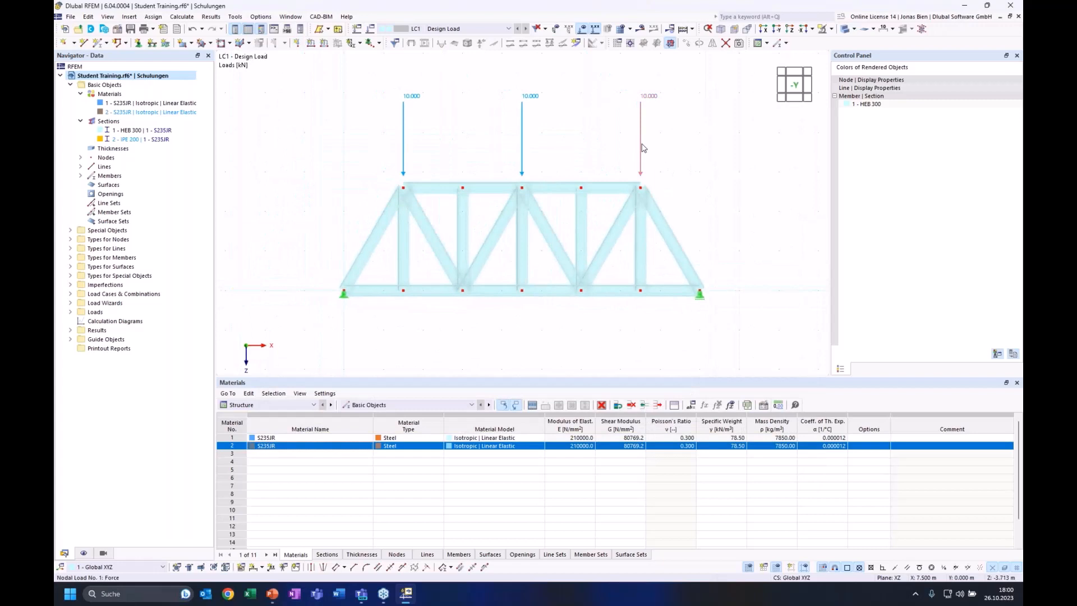
pyautogui.doubleClick(641, 144)
pyautogui.click(438, 203)
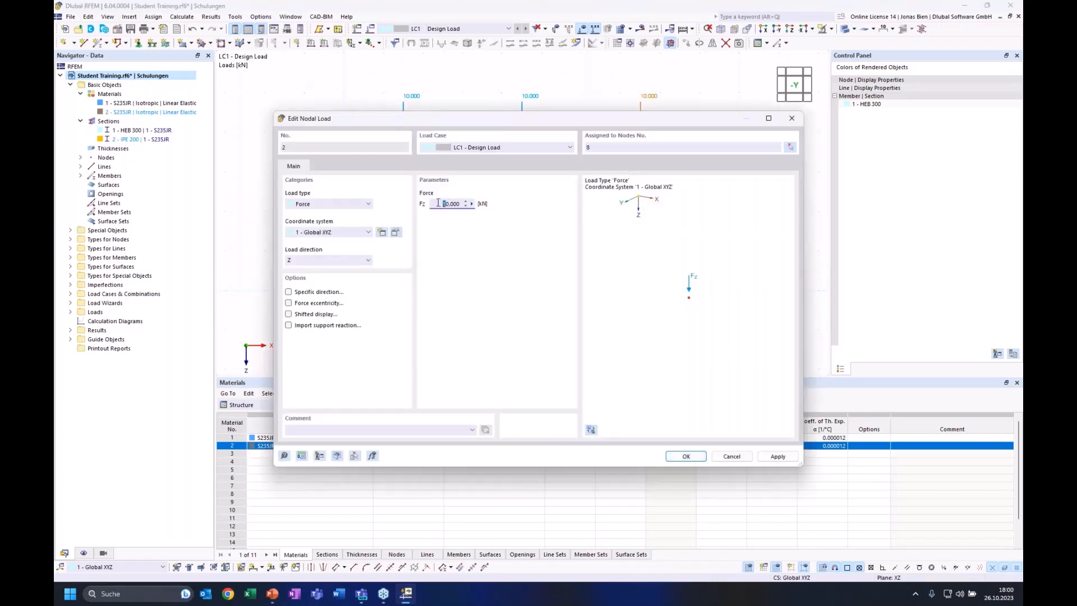
pyautogui.write('2')
pyautogui.click(685, 456)
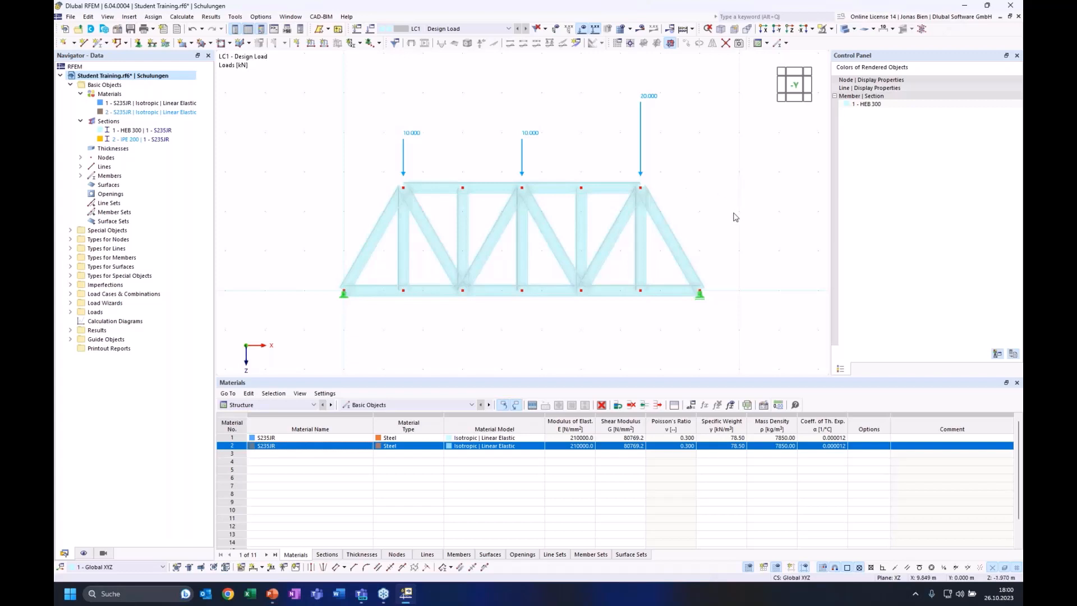
# Step: View the loaded truss in solid and wireframe display, and return it to the transparent rendering
pyautogui.click(845, 27)
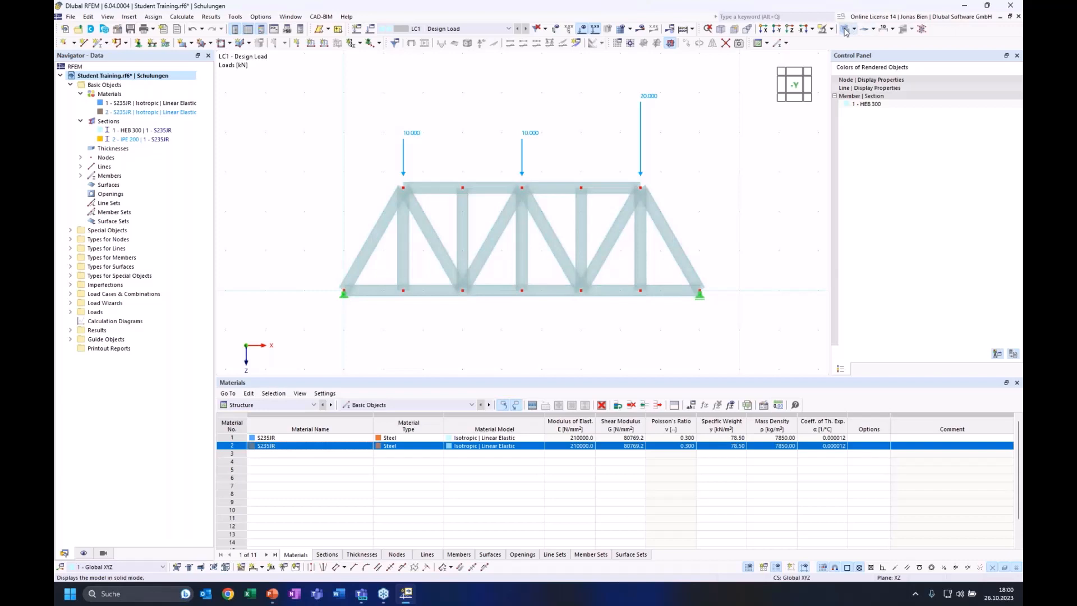
pyautogui.click(846, 27)
pyautogui.scroll(1, 685, 234)
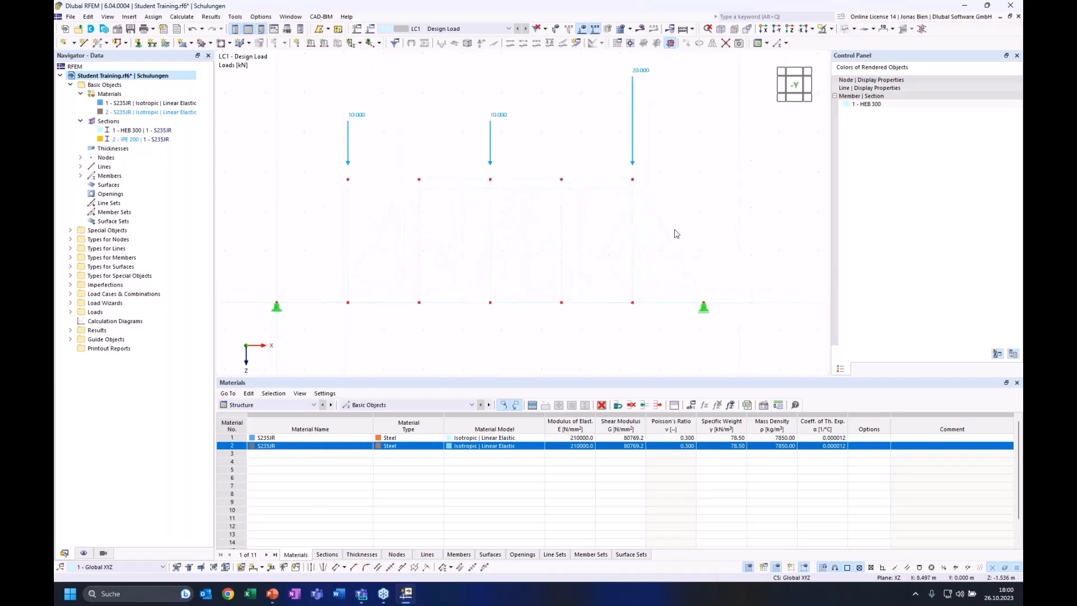
pyautogui.moveTo(700, 221); pyautogui.dragTo(725, 206, button='middle')
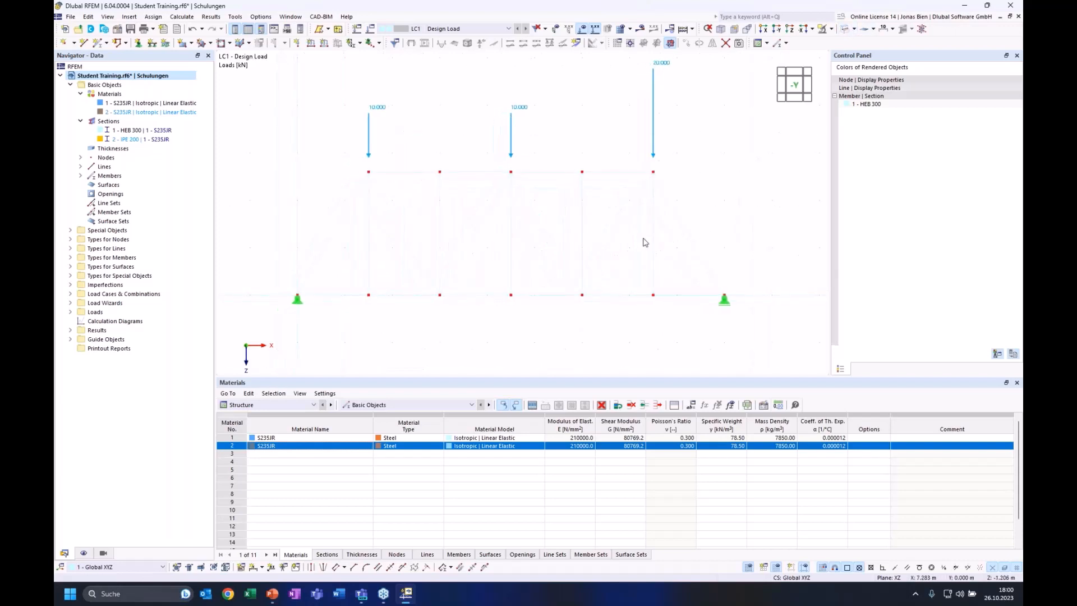
pyautogui.click(846, 27)
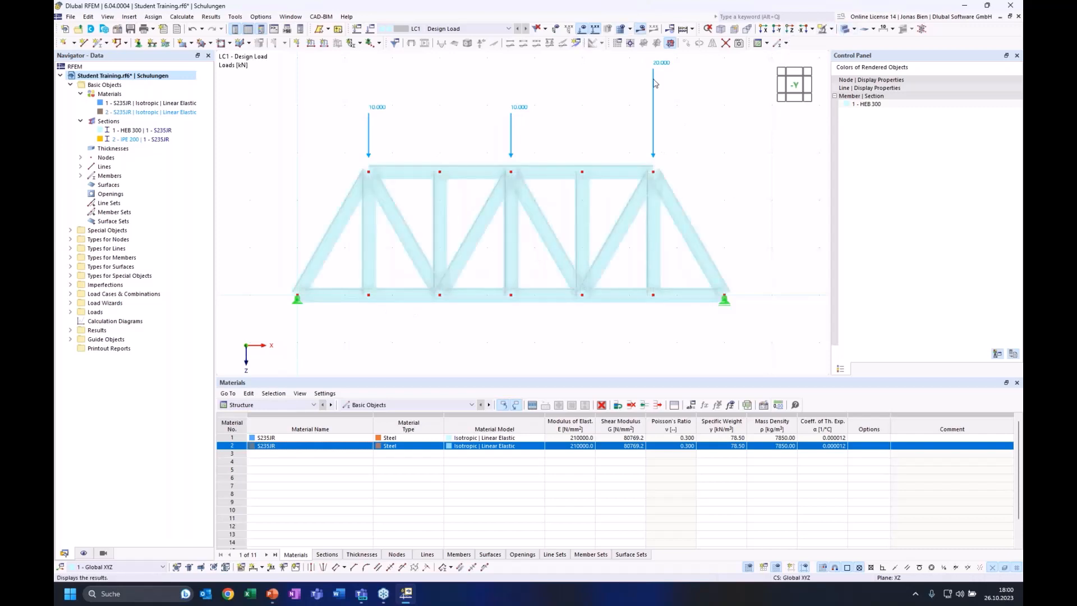
# Step: Show the static analysis results for LC1 - Design Load and check the member internal forces Vy, Vz, MT, My and Mz
pyautogui.click(640, 28)
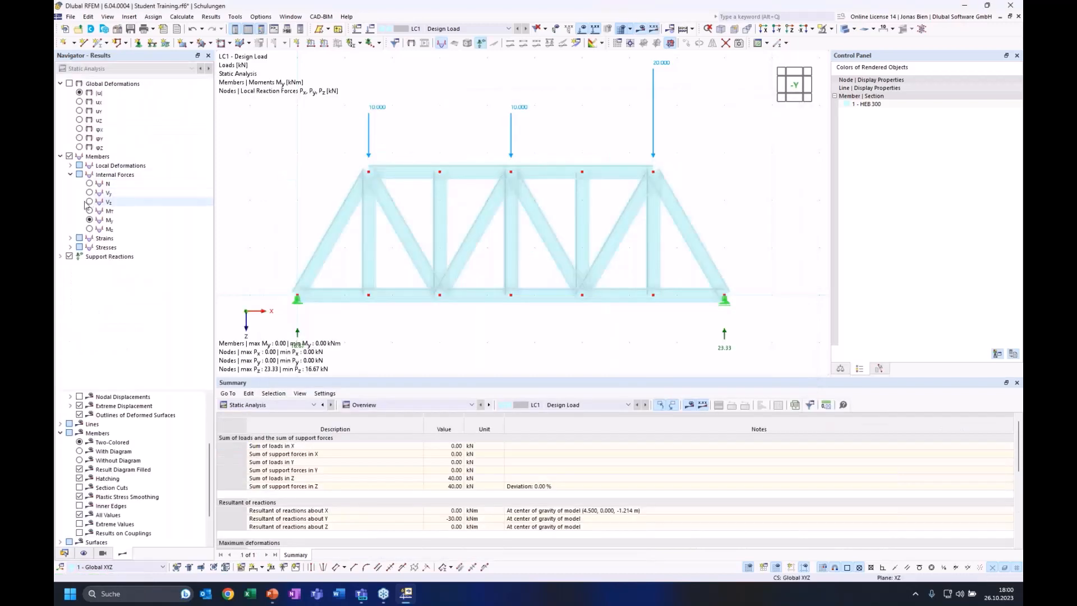
pyautogui.click(89, 193)
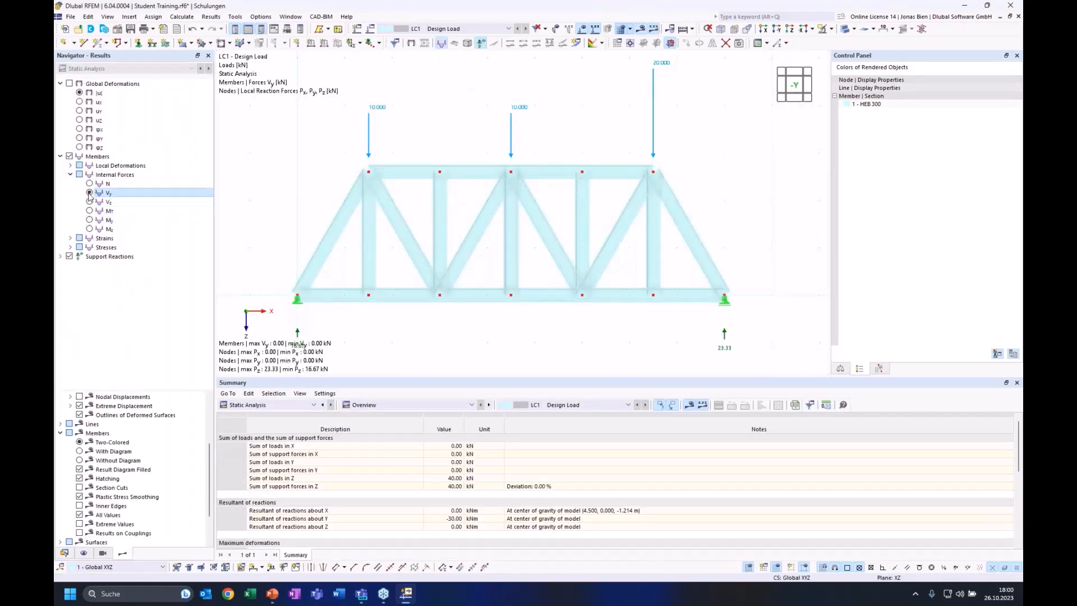
pyautogui.press('Down')
pyautogui.press('Down')
pyautogui.press('Down')
pyautogui.press('Down')
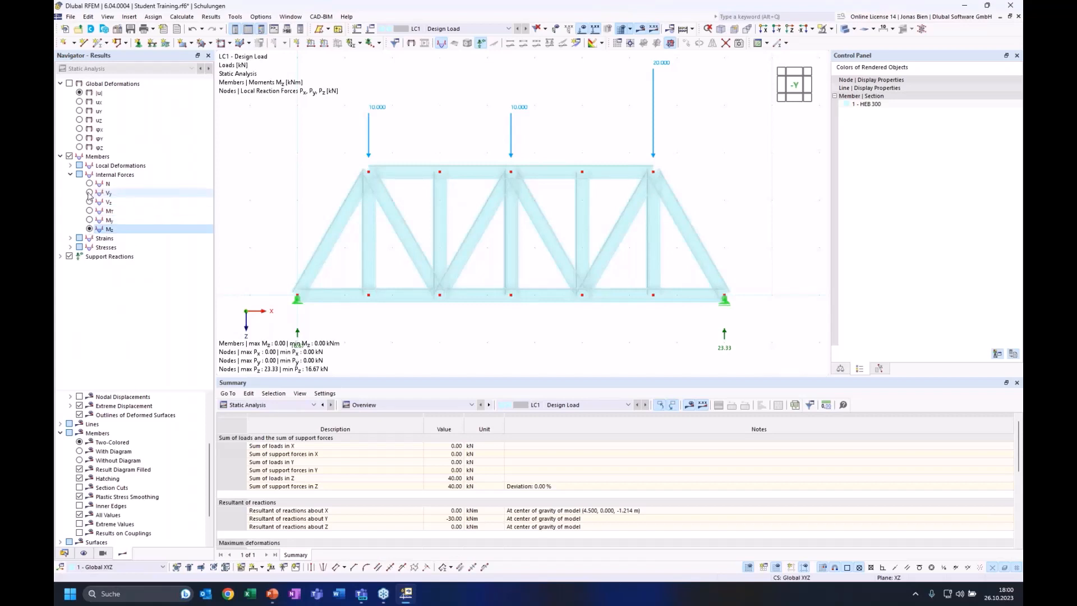
pyautogui.click(89, 201)
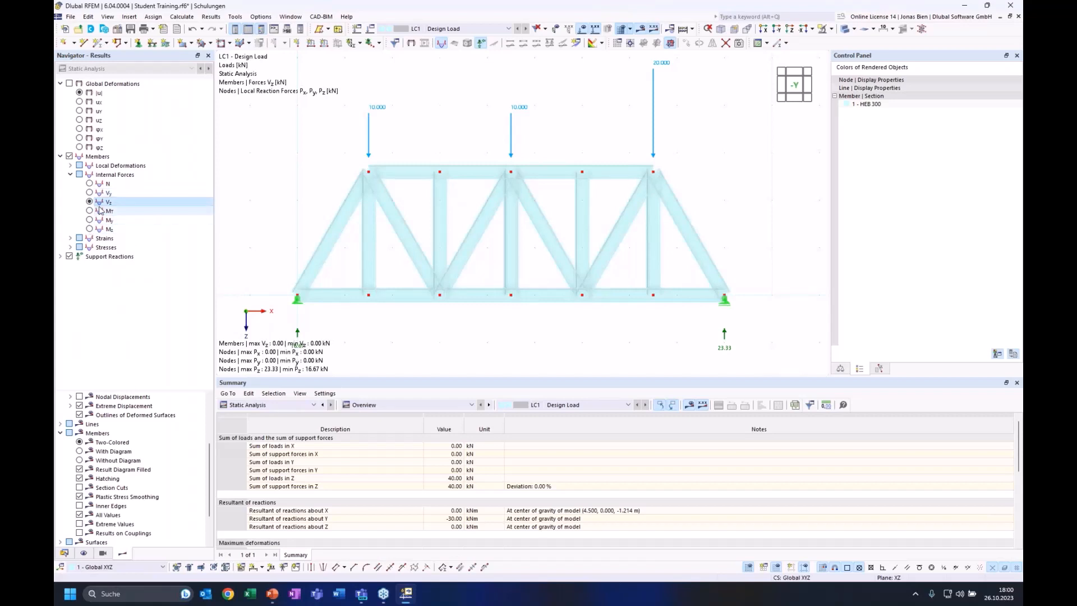
pyautogui.click(89, 193)
pyautogui.click(90, 211)
pyautogui.click(89, 220)
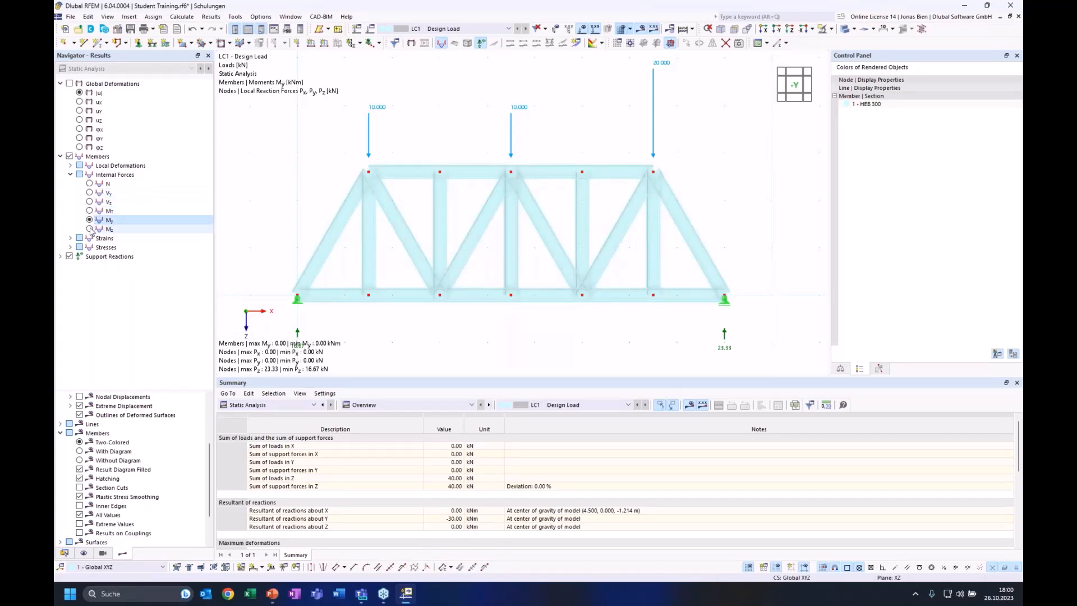
pyautogui.click(90, 230)
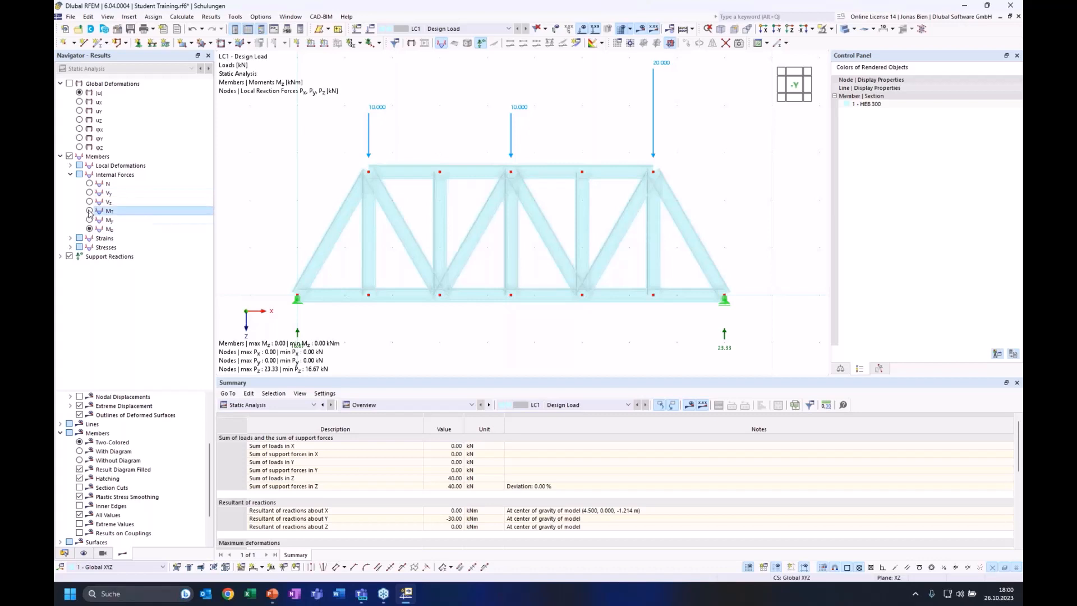
# Step: Display the axial forces N of the truss members and show the model in wireframe
pyautogui.click(89, 184)
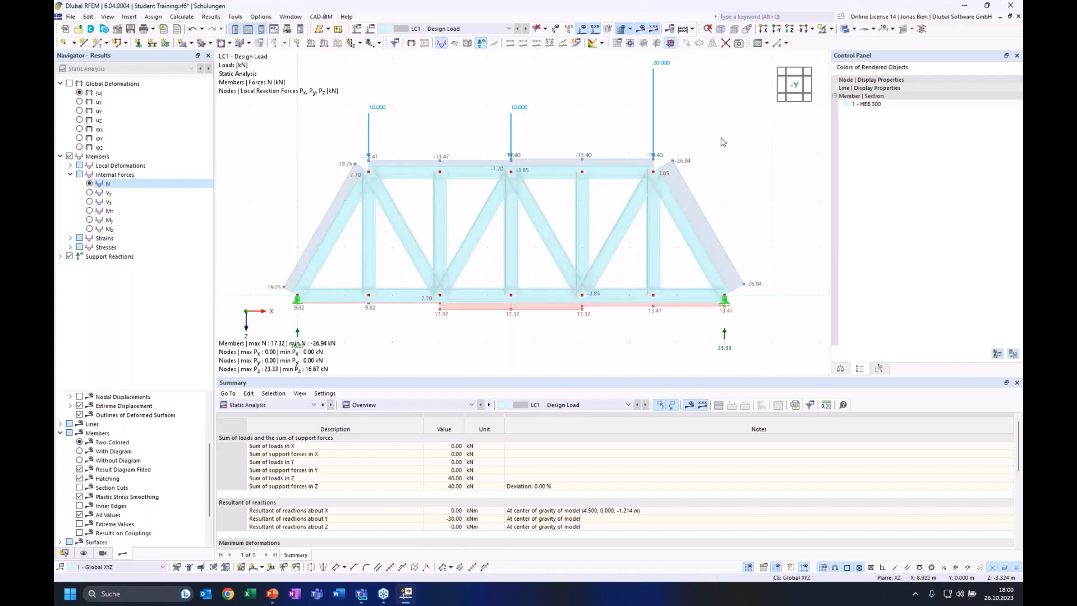
pyautogui.moveTo(722, 138)
pyautogui.mouseDown(button='middle')
pyautogui.moveTo(749, 141)
pyautogui.moveTo(735, 150)
pyautogui.moveTo(733, 134)
pyautogui.moveTo(712, 151)
pyautogui.mouseUp(button='middle')
pyautogui.scroll(-1, 734, 138)
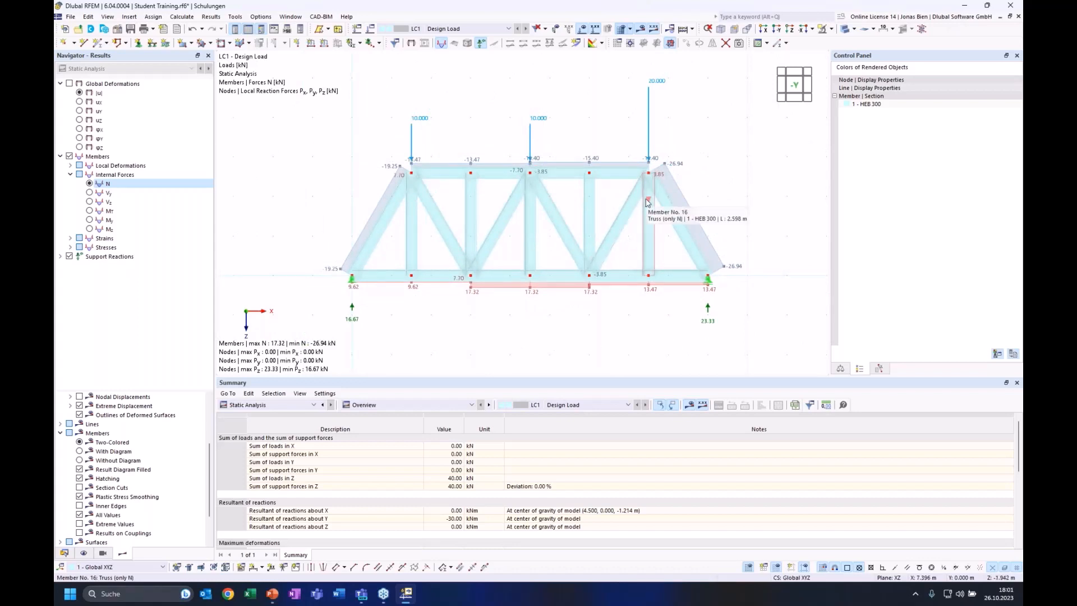
pyautogui.moveTo(274, 598)
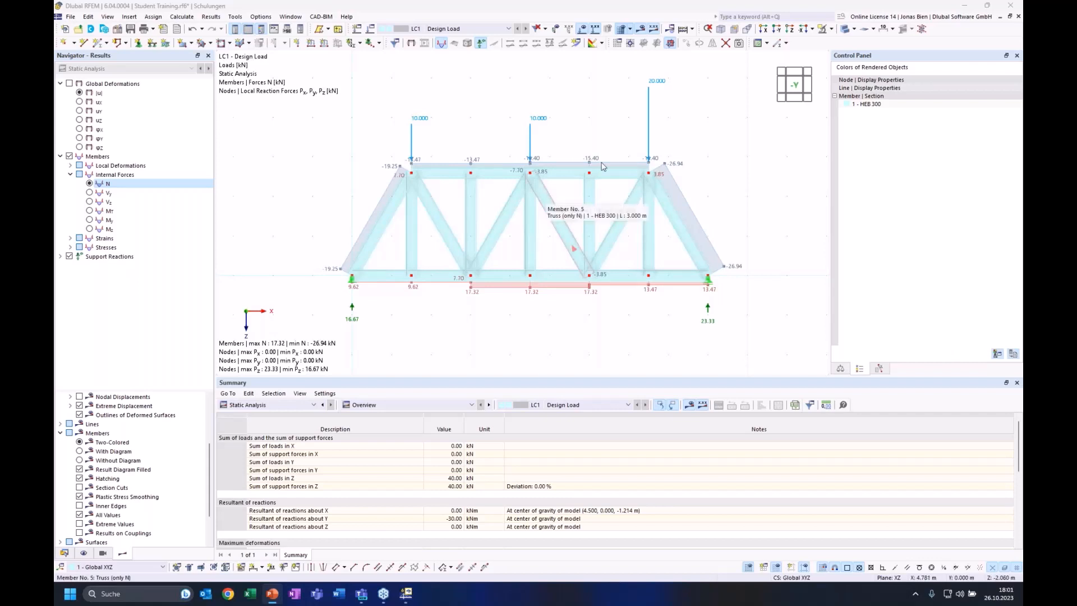
pyautogui.click(852, 30)
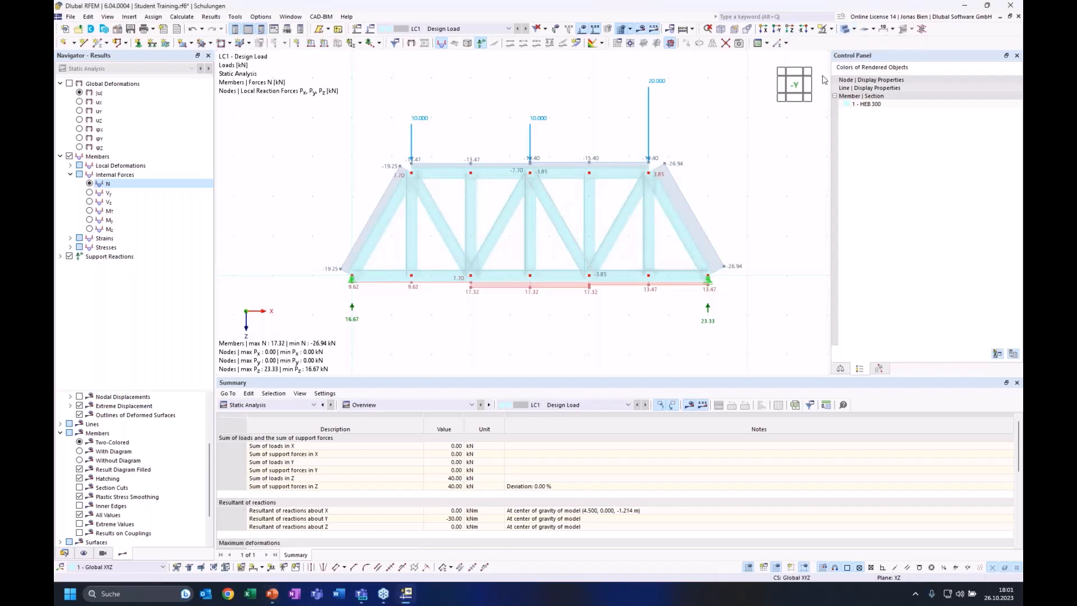
# Step: Examine the axial forces N around the top chord's middle node and across the whole truss to identify null members
pyautogui.scroll(5, 536, 180)
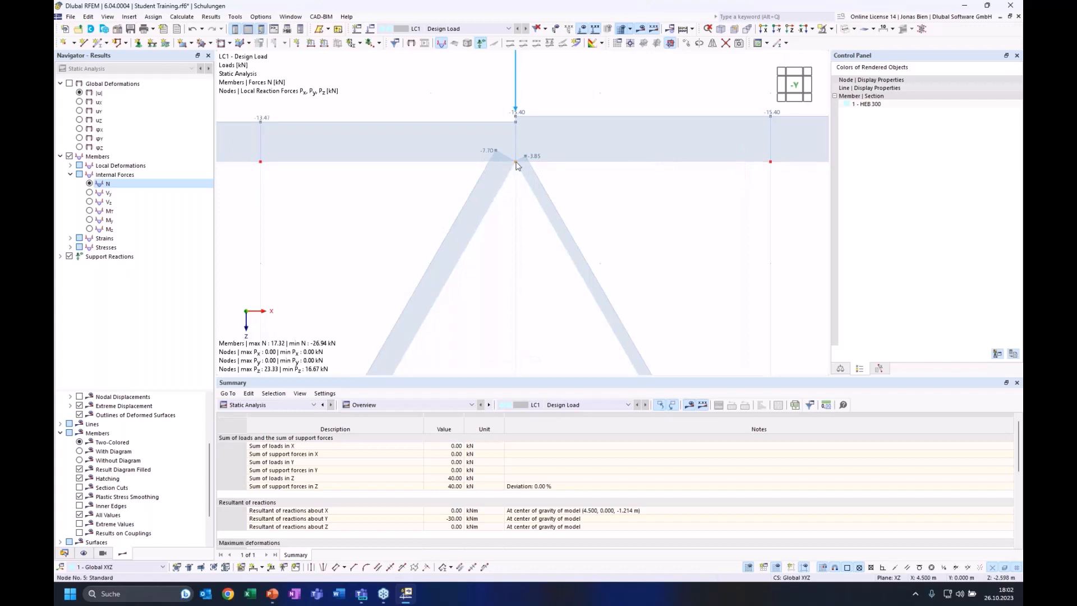
pyautogui.moveTo(516, 165)
pyautogui.scroll(-1, 592, 205)
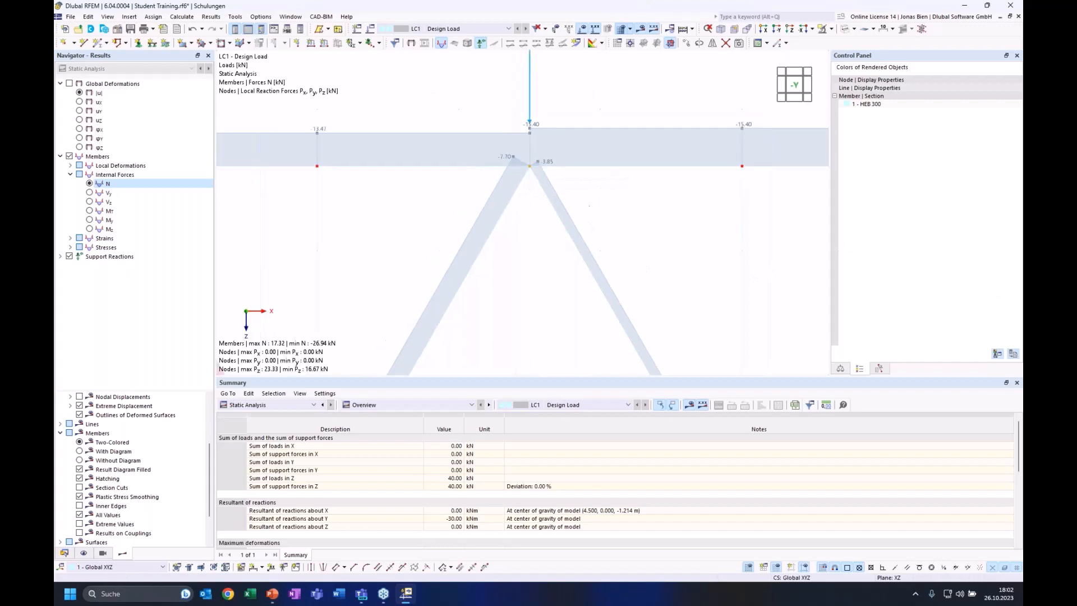
pyautogui.scroll(-4, 726, 137)
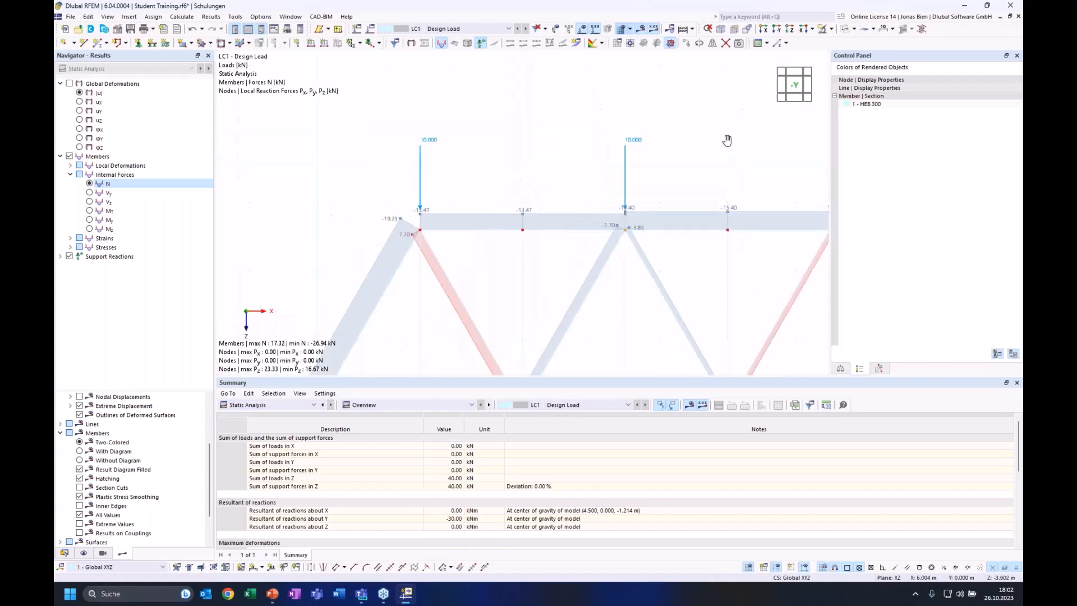
pyautogui.moveTo(645, 163); pyautogui.dragTo(628, 166, button='middle')
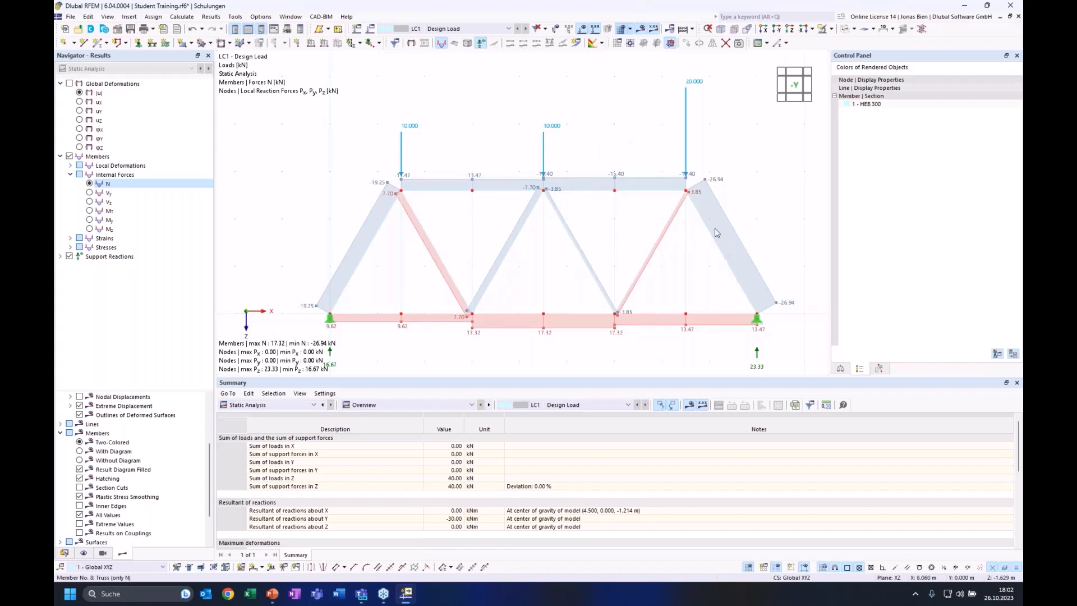
pyautogui.moveTo(777, 206); pyautogui.dragTo(780, 179, button='middle')
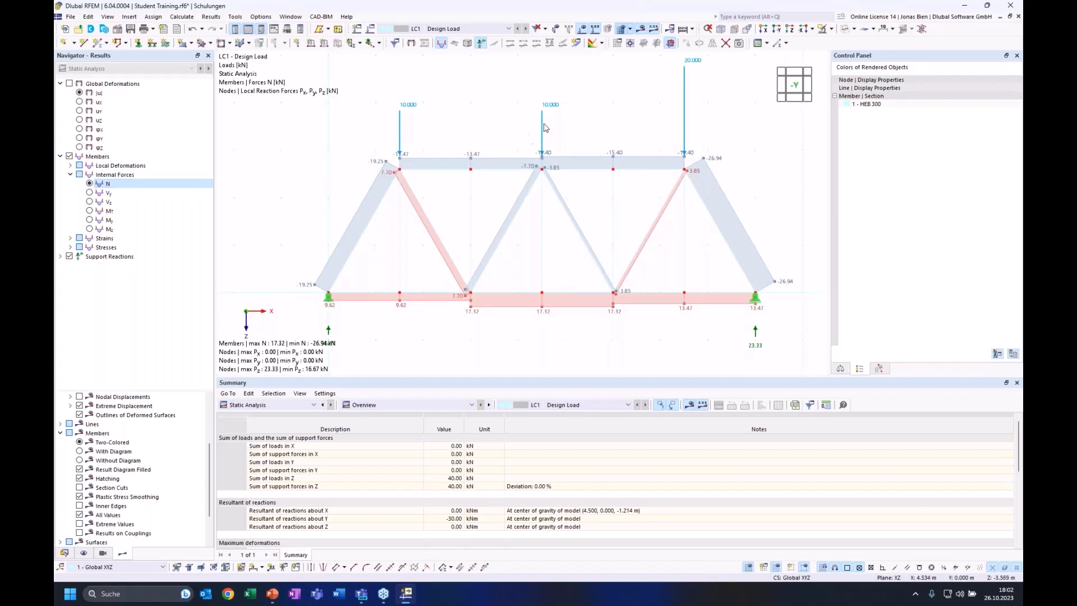
pyautogui.moveTo(754, 122)
pyautogui.mouseDown(button='middle')
pyautogui.moveTo(739, 78)
pyautogui.moveTo(713, 93)
pyautogui.moveTo(743, 130)
pyautogui.mouseUp(button='middle')
pyautogui.scroll(-1, 747, 80)
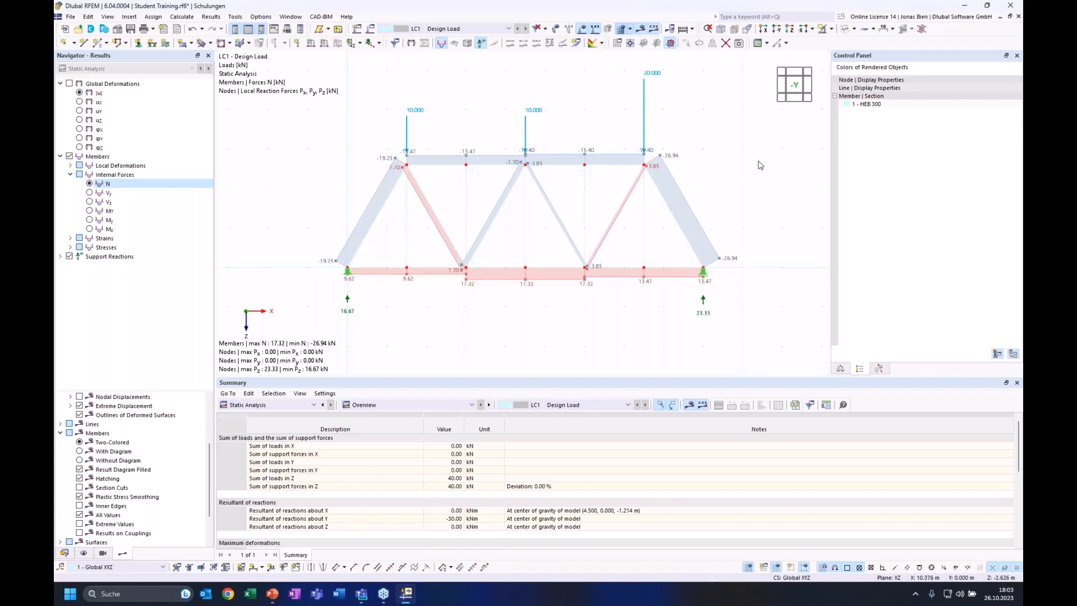
pyautogui.moveTo(749, 172); pyautogui.dragTo(726, 183, button='middle')
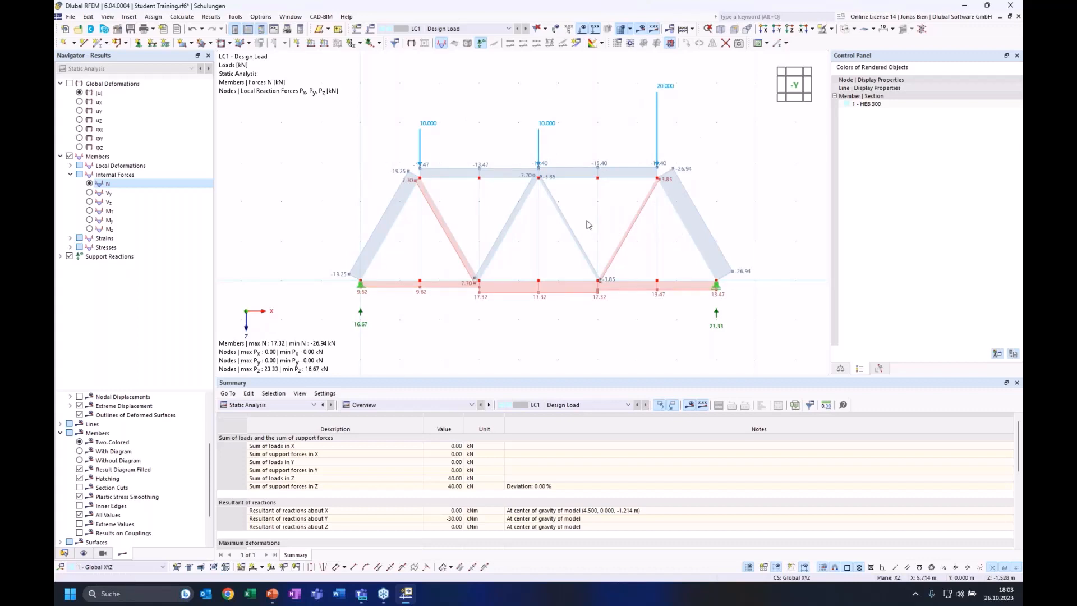
# Step: Display the truss's global deformation |u| with its members drawn as lines, and inspect it in the -Y view
pyautogui.click(79, 93)
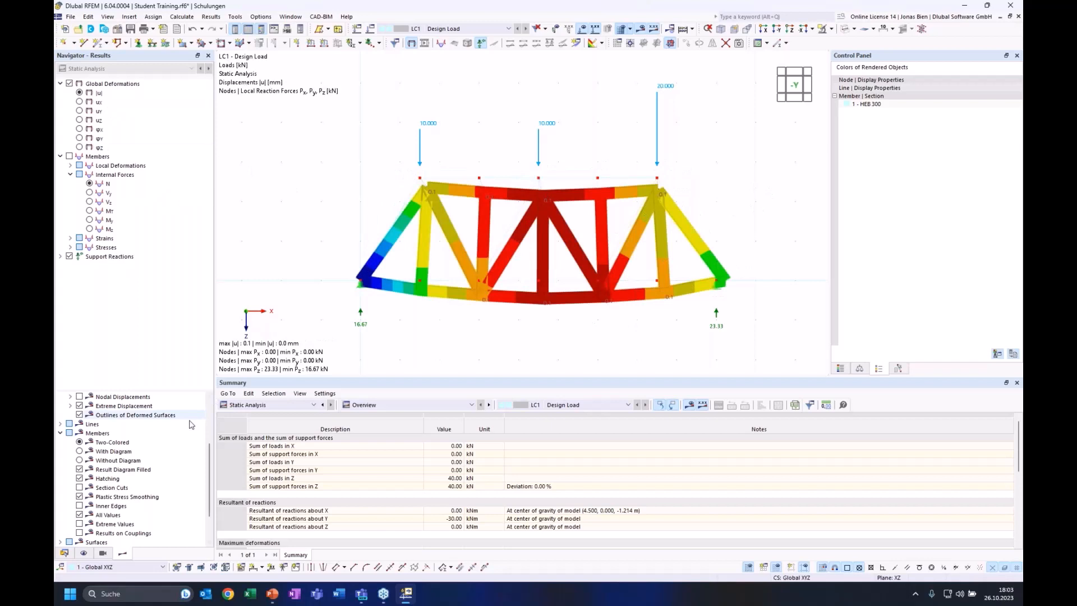
pyautogui.scroll(3, 140, 429)
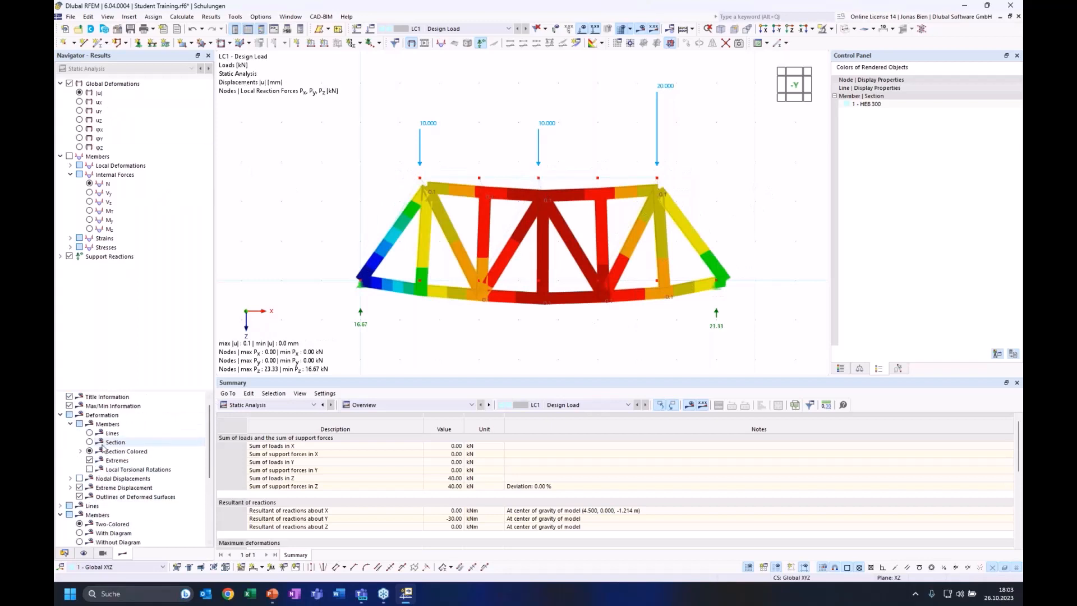
pyautogui.click(89, 433)
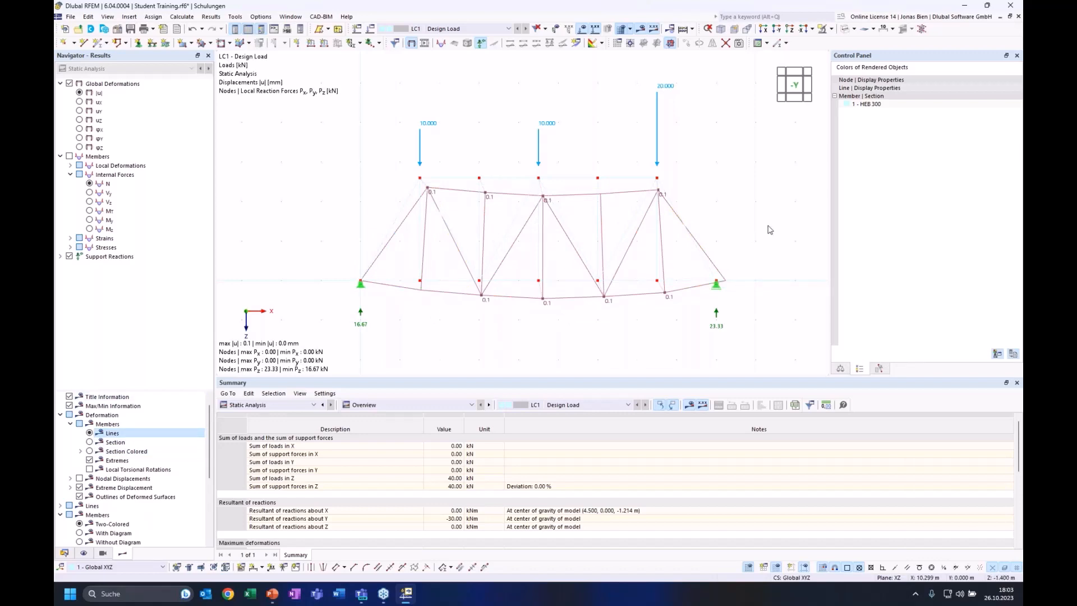
pyautogui.keyDown('ctrl'); pyautogui.moveTo(753, 224); pyautogui.dragTo(727, 240, button='middle'); pyautogui.keyUp('ctrl')
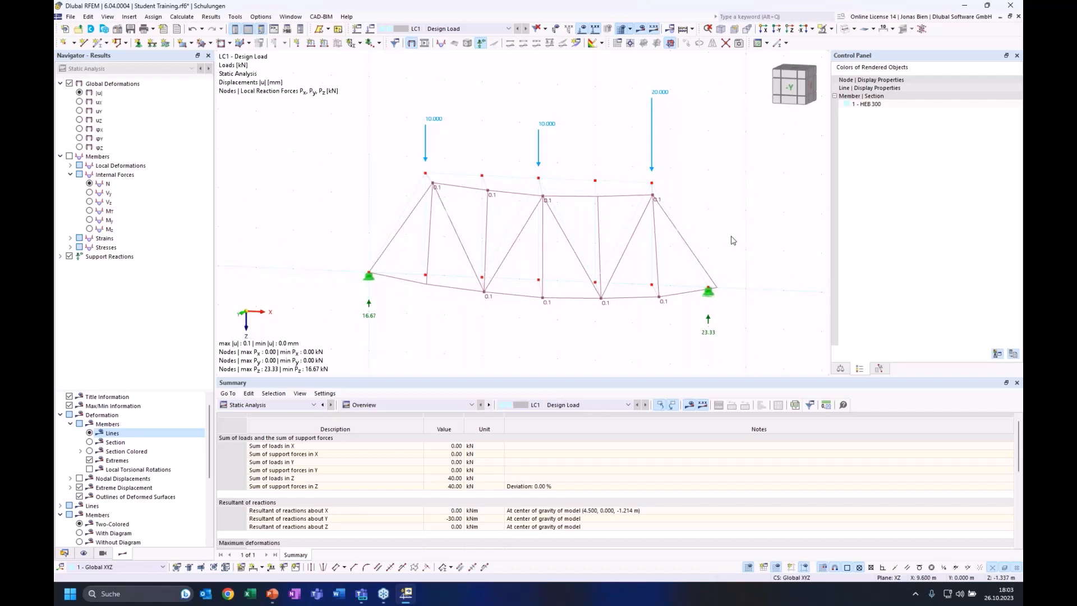
pyautogui.keyDown('ctrl'); pyautogui.moveTo(705, 230); pyautogui.dragTo(729, 223, button='middle'); pyautogui.keyUp('ctrl')
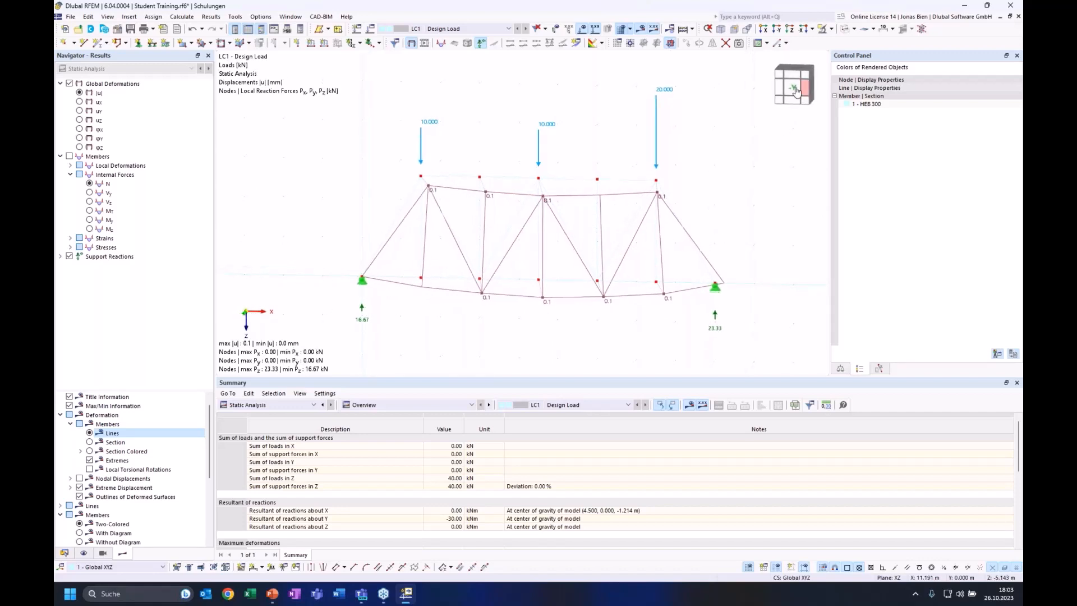
pyautogui.click(793, 88)
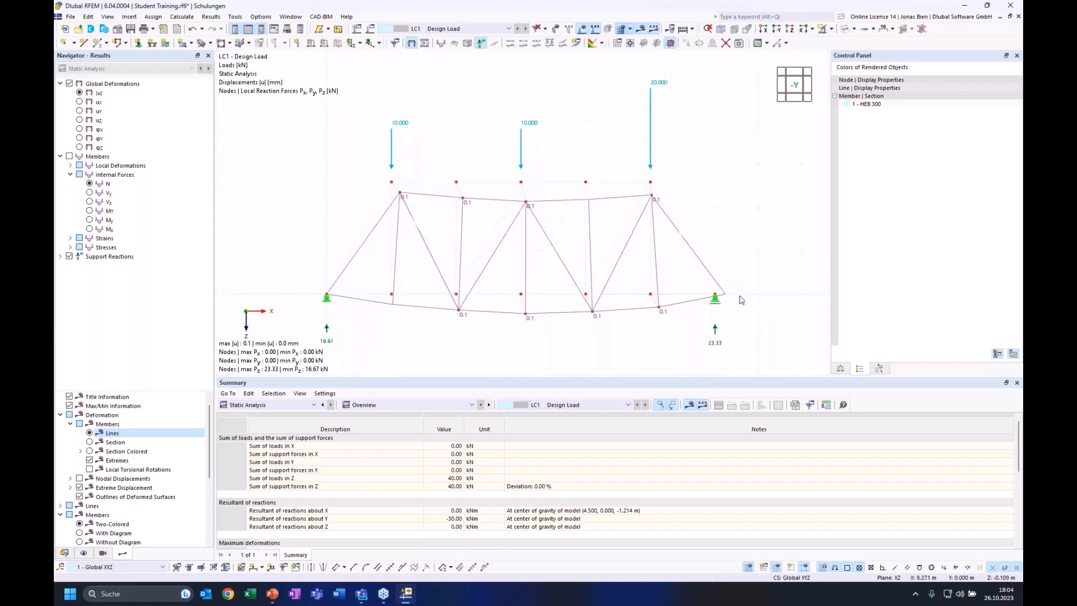
pyautogui.scroll(-1, 773, 267)
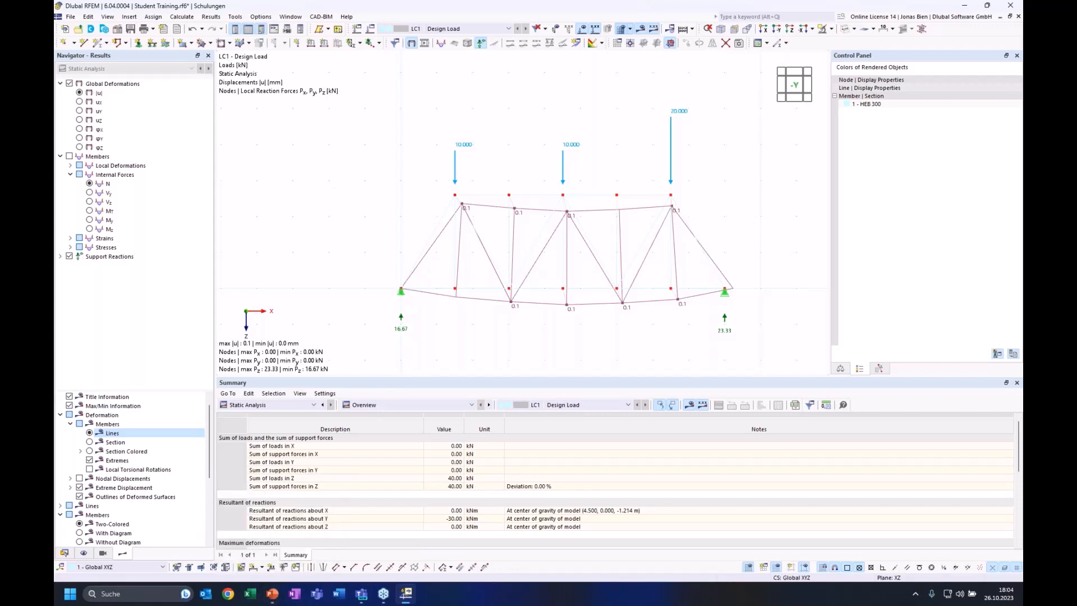
# Step: Check the Generated truss structure task slide in PowerPoint, and delete the entire truss with its supports and loads in RFEM
pyautogui.click(273, 596)
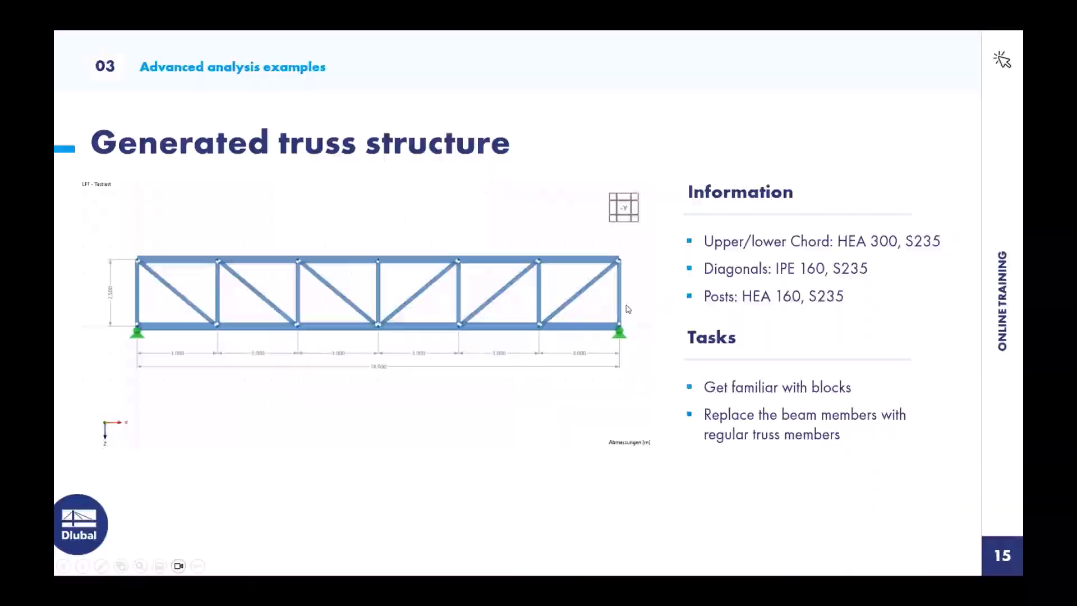
pyautogui.hotkey('alt', 'Tab')
pyautogui.moveTo(333, 73); pyautogui.dragTo(808, 355)
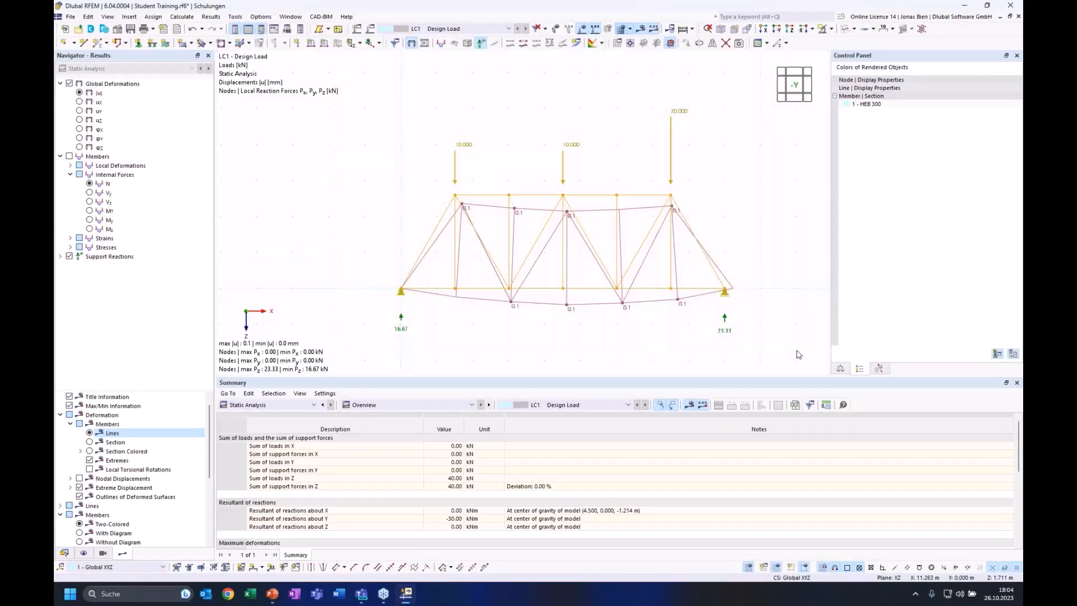
pyautogui.press('Delete')
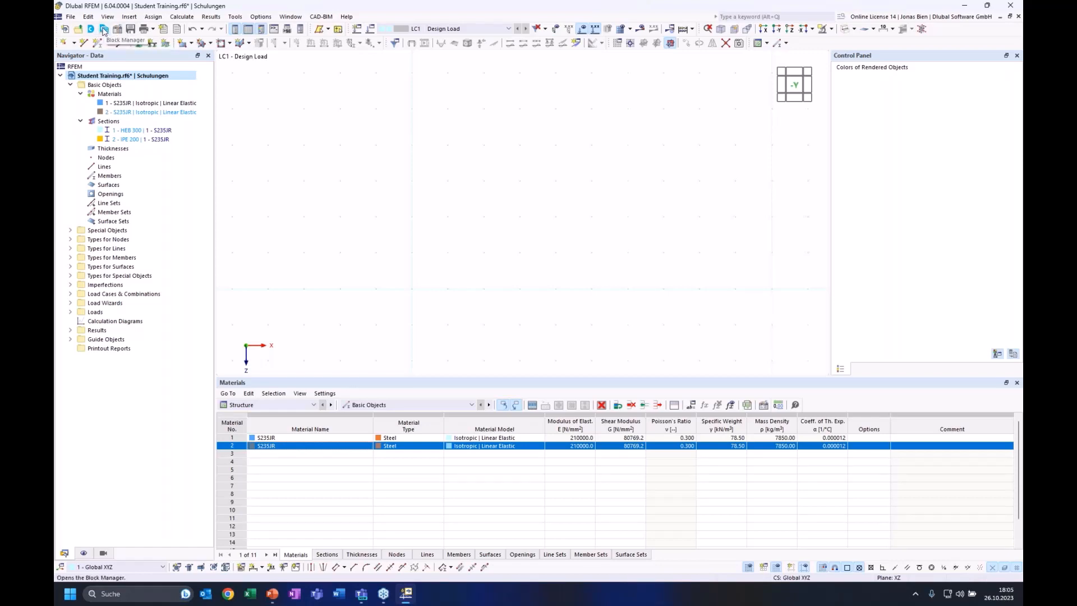
# Step: Create a new block under the model's special objects and open the block library to choose its template
pyautogui.click(129, 43)
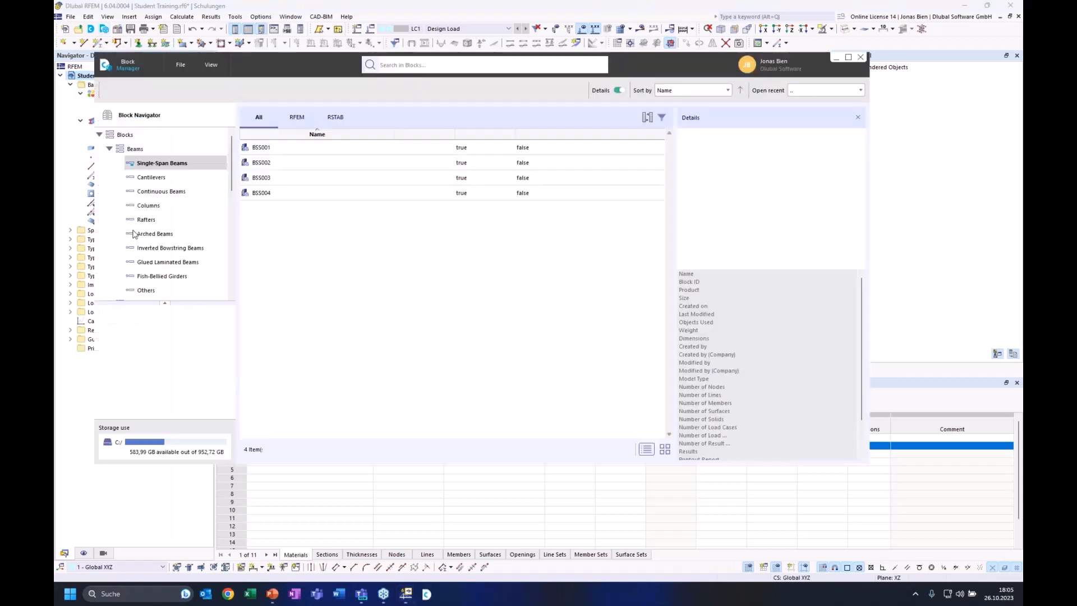
pyautogui.click(861, 58)
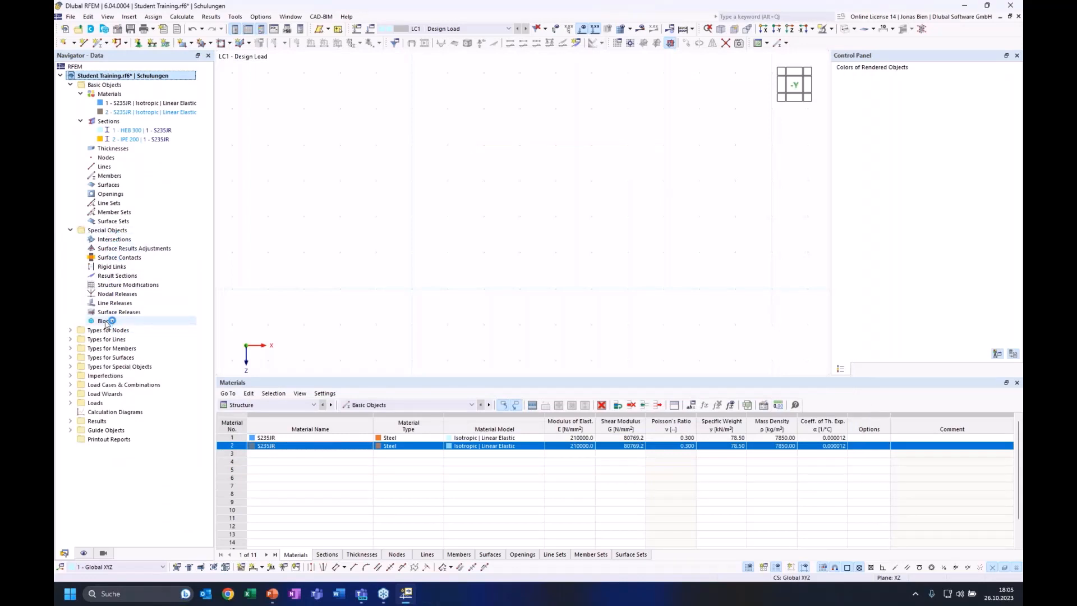
pyautogui.doubleClick(106, 322)
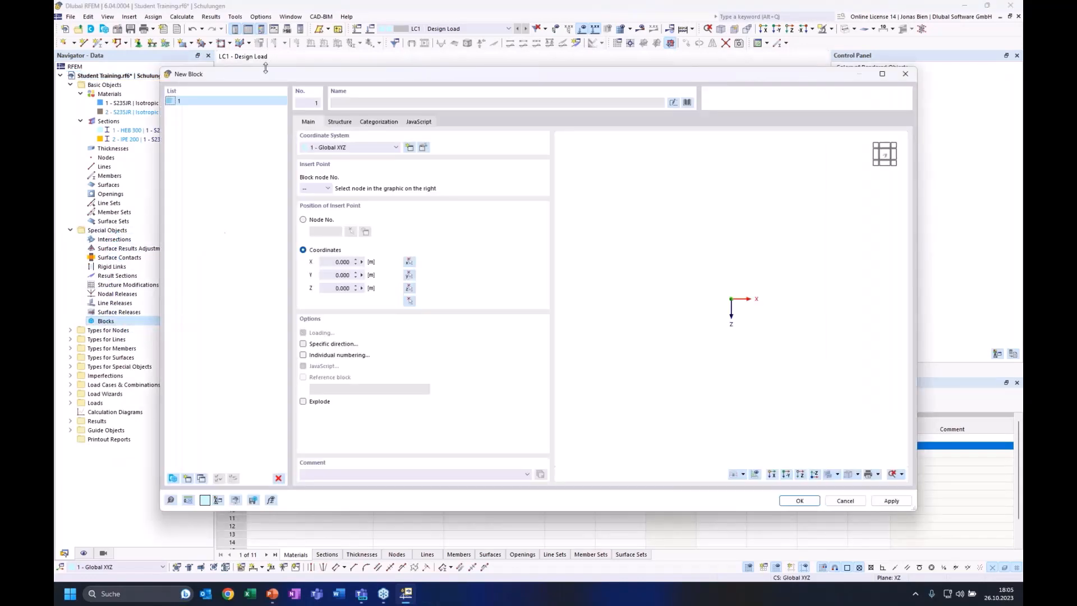
pyautogui.click(174, 478)
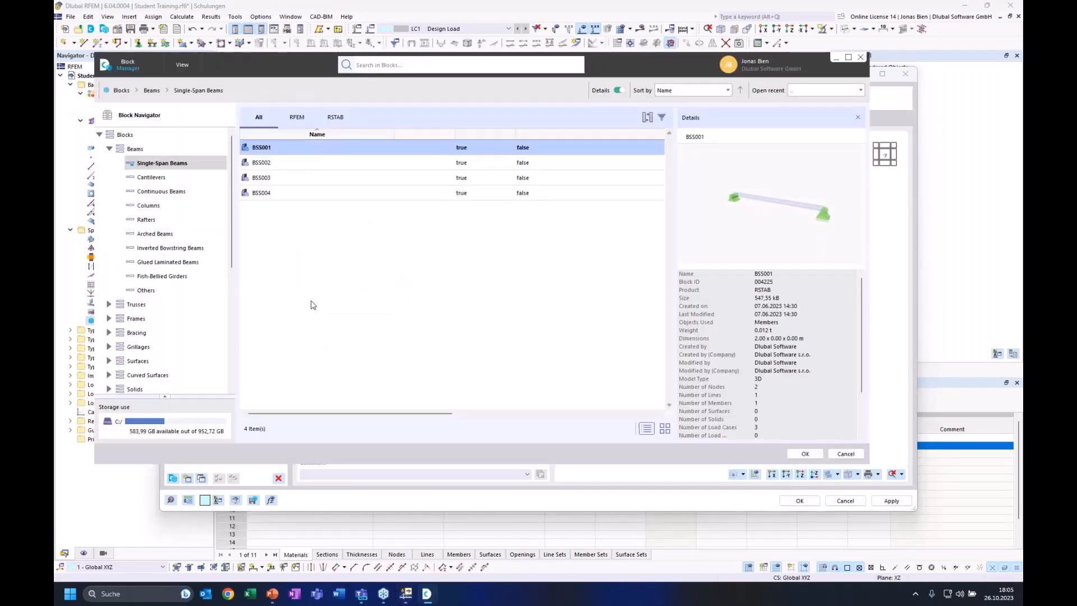
# Step: Browse the cantilever, continuous, column and single-span beam blocks, previewing continuous beams from BC0001 to BC0007
pyautogui.click(177, 179)
pyautogui.click(181, 194)
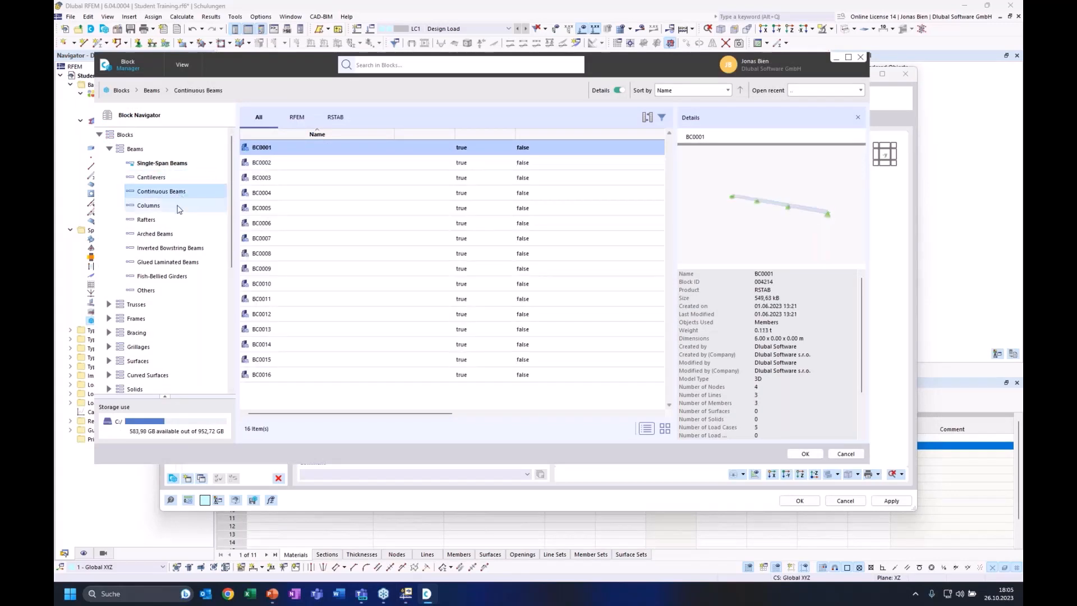
pyautogui.click(178, 207)
pyautogui.click(179, 163)
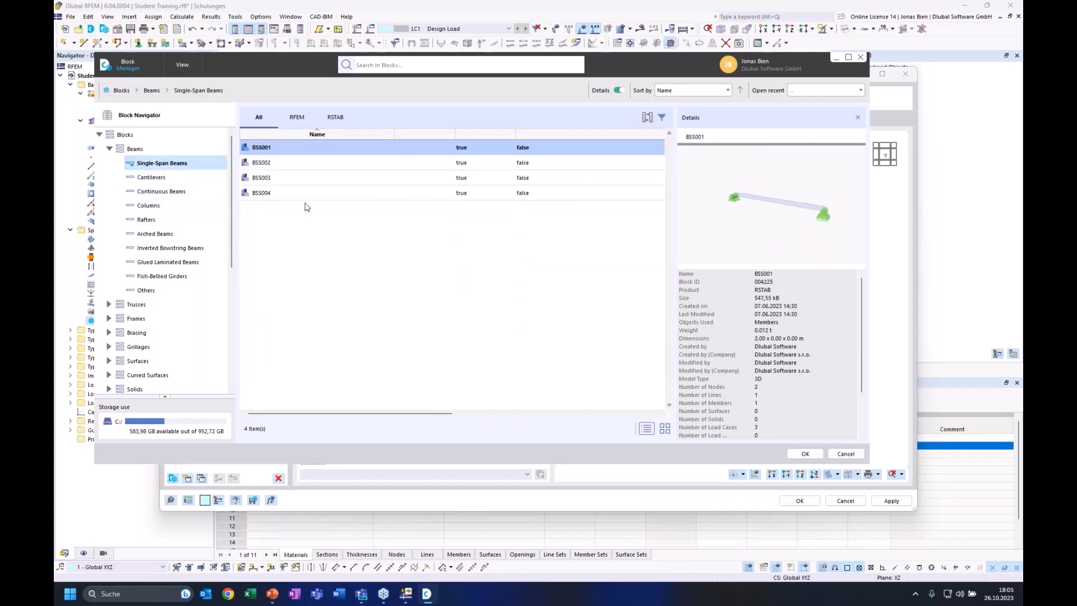
pyautogui.click(166, 192)
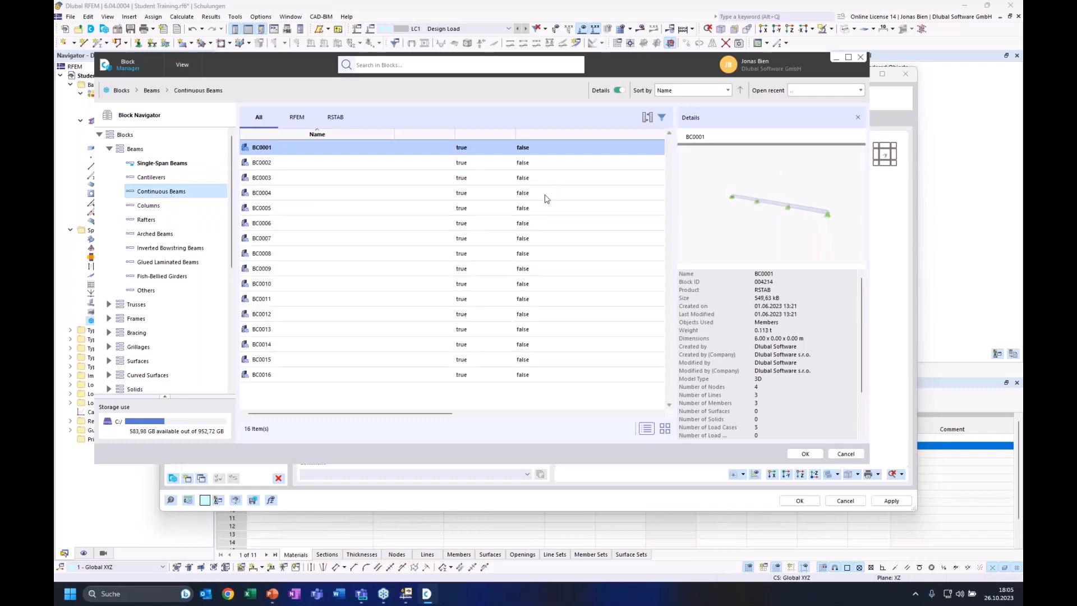
pyautogui.click(377, 164)
pyautogui.click(373, 179)
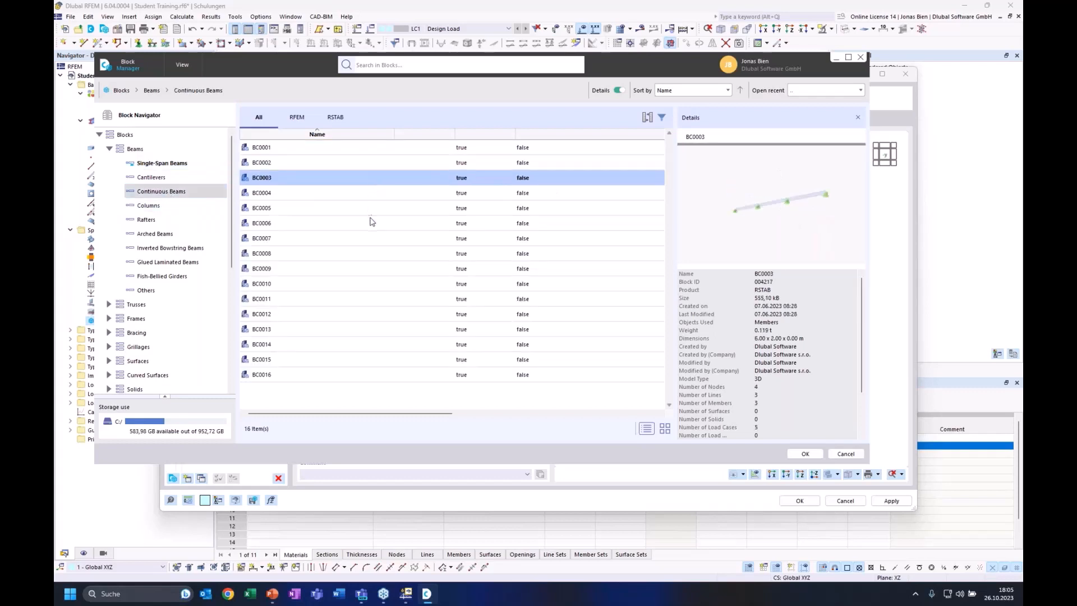
pyautogui.click(373, 208)
pyautogui.click(377, 193)
pyautogui.click(371, 238)
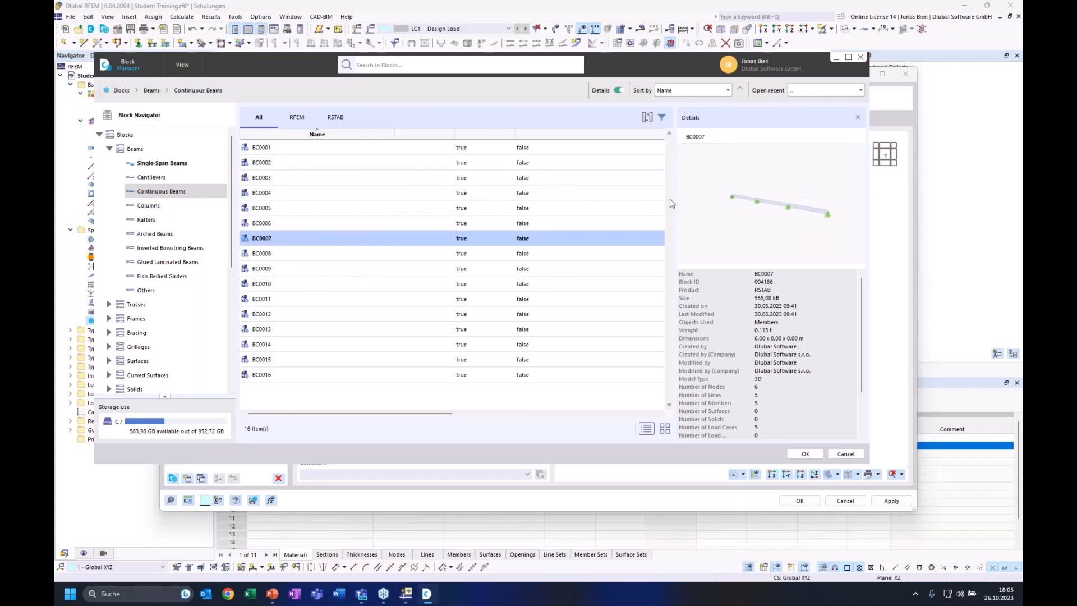
# Step: Browse the 2D truss blocks and preview the variants from FT001-a to FT007
pyautogui.click(110, 149)
pyautogui.click(110, 163)
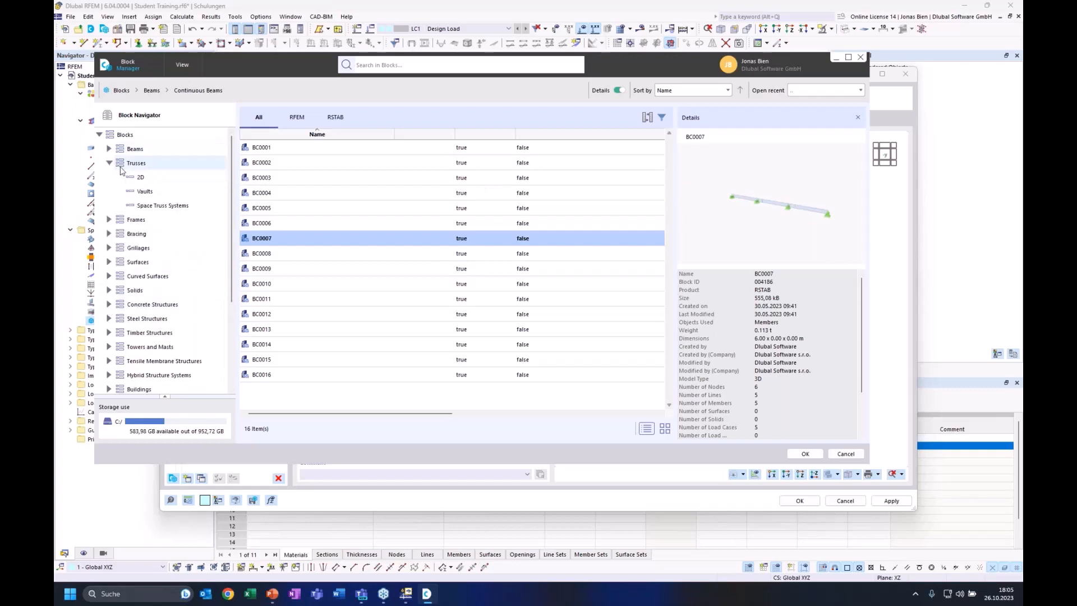
pyautogui.click(149, 176)
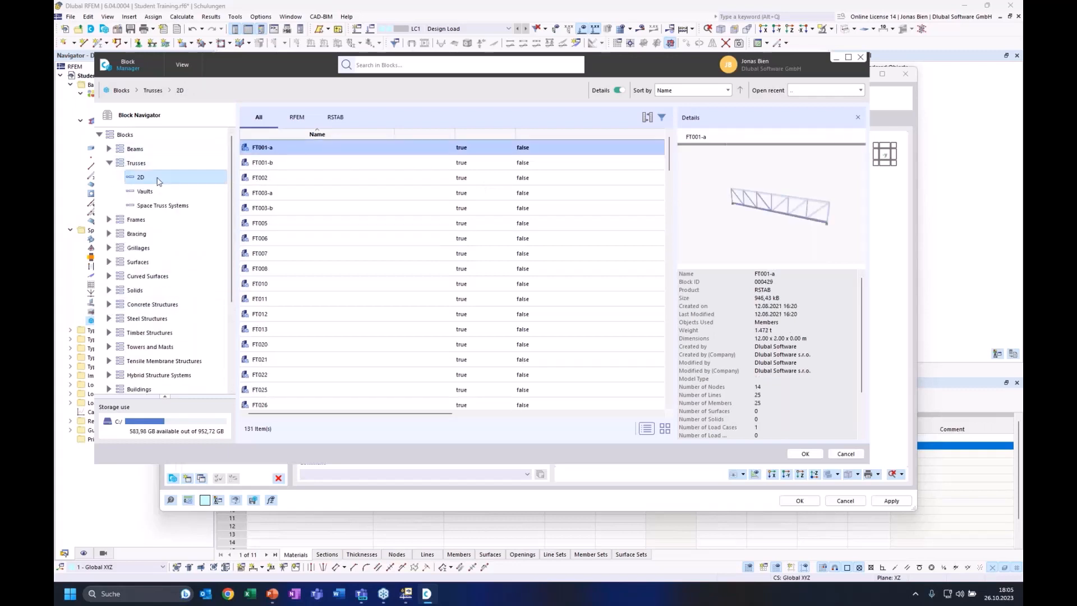
pyautogui.click(332, 166)
pyautogui.click(333, 181)
pyautogui.click(335, 195)
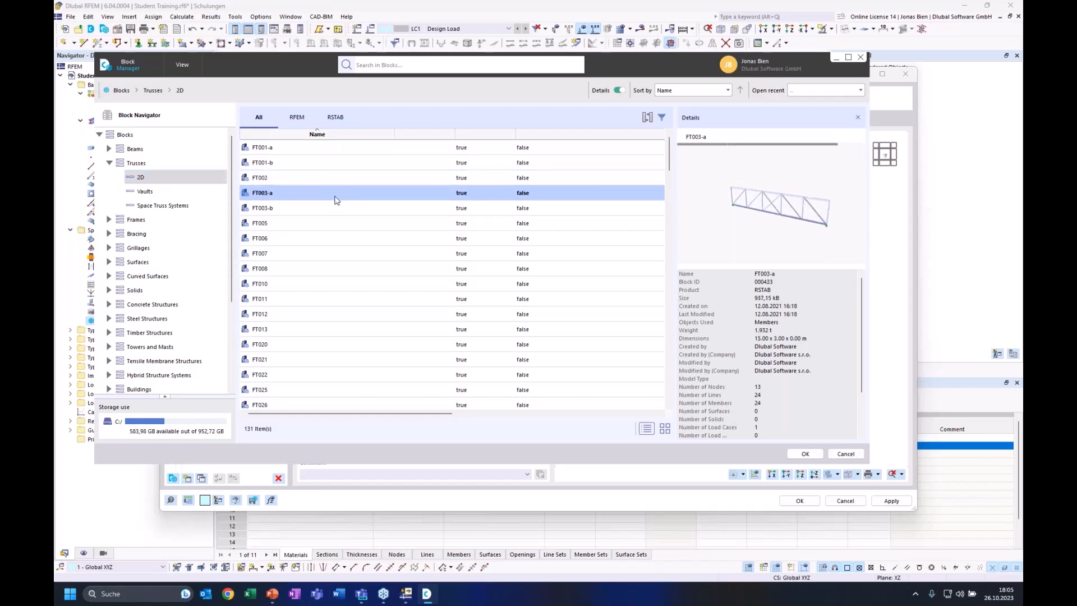
pyautogui.click(355, 214)
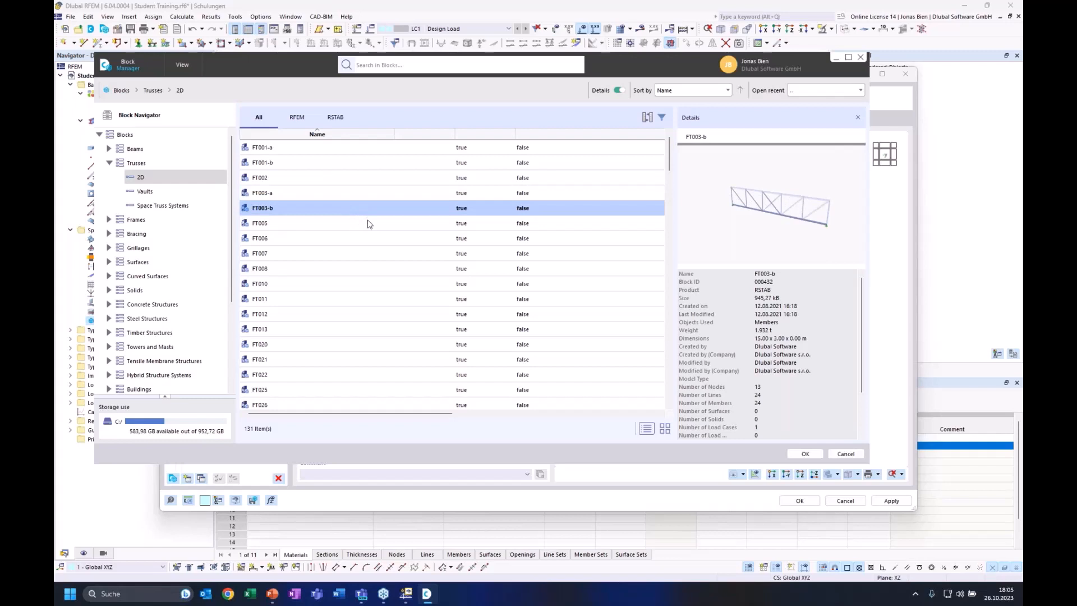
pyautogui.click(369, 224)
pyautogui.click(376, 241)
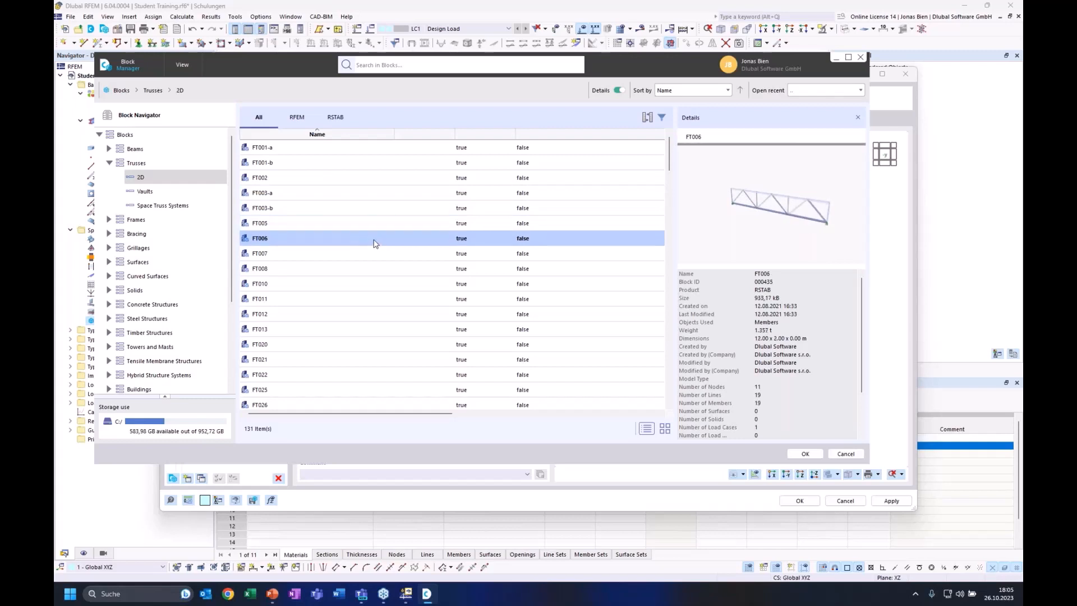
pyautogui.click(363, 254)
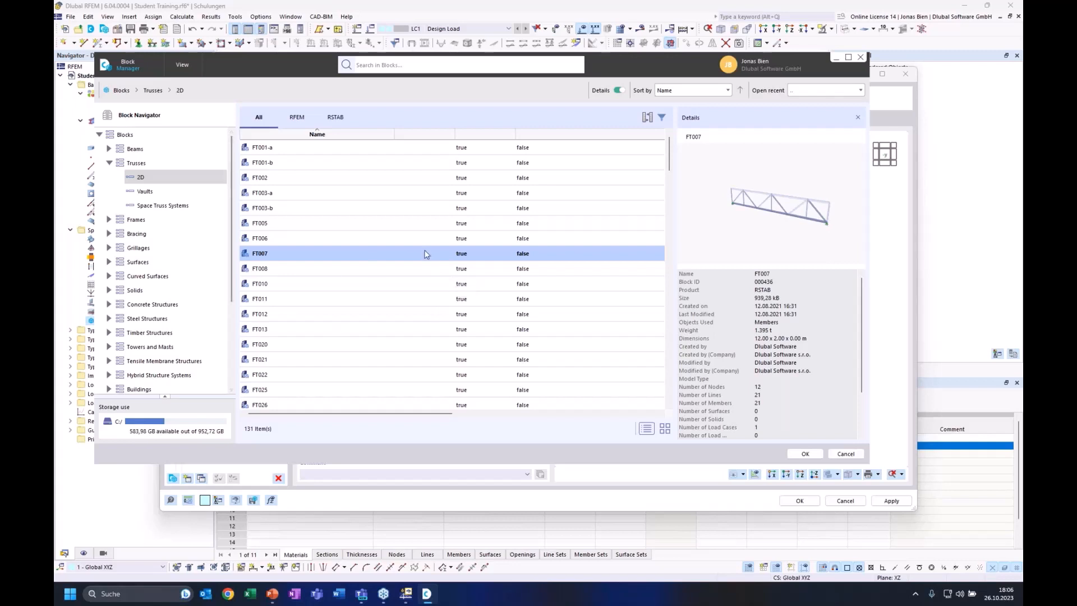
# Step: Preview the 2D truss blocks FT027-b and FT032-1 further down the library list
pyautogui.scroll(-4, 346, 282)
pyautogui.click(374, 256)
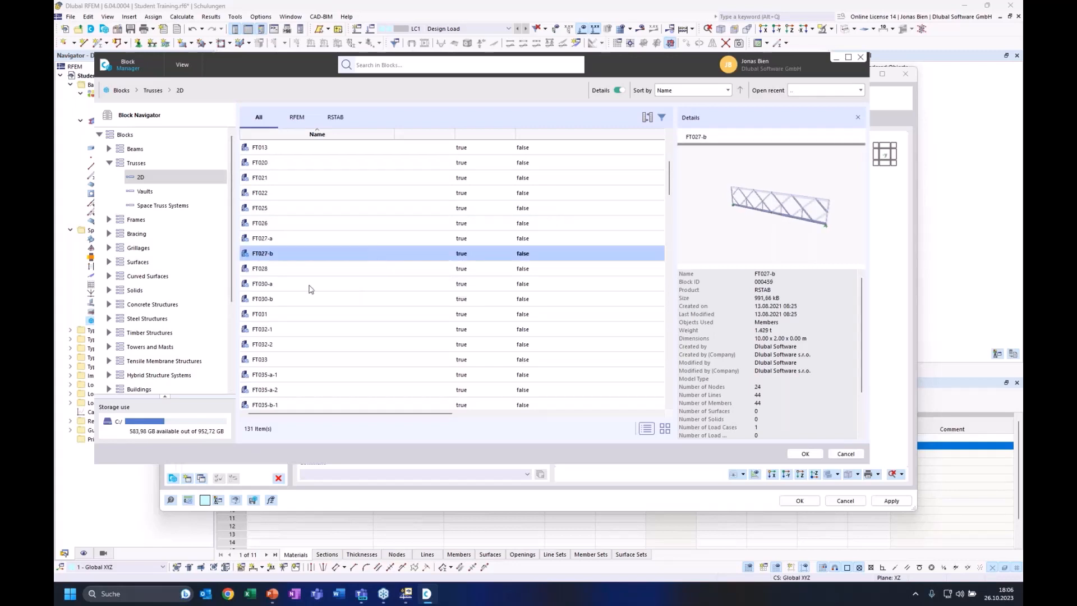
pyautogui.click(338, 330)
pyautogui.scroll(-3, 376, 309)
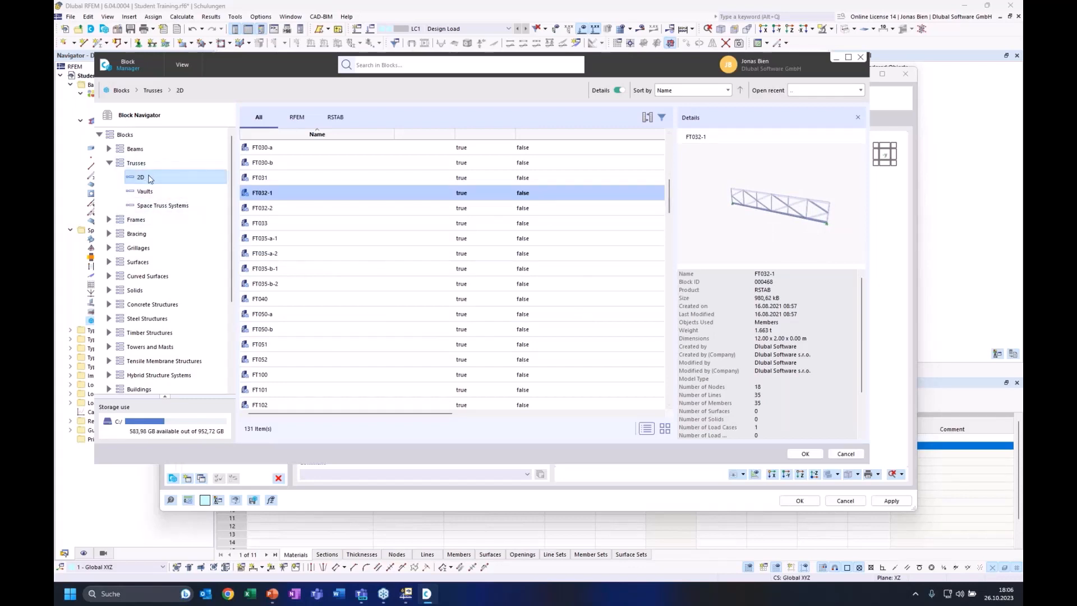
# Step: Browse the multi-bay and tapered frame blocks, previewing tapered frames FTA003, FTA002 and FTA010
pyautogui.click(109, 220)
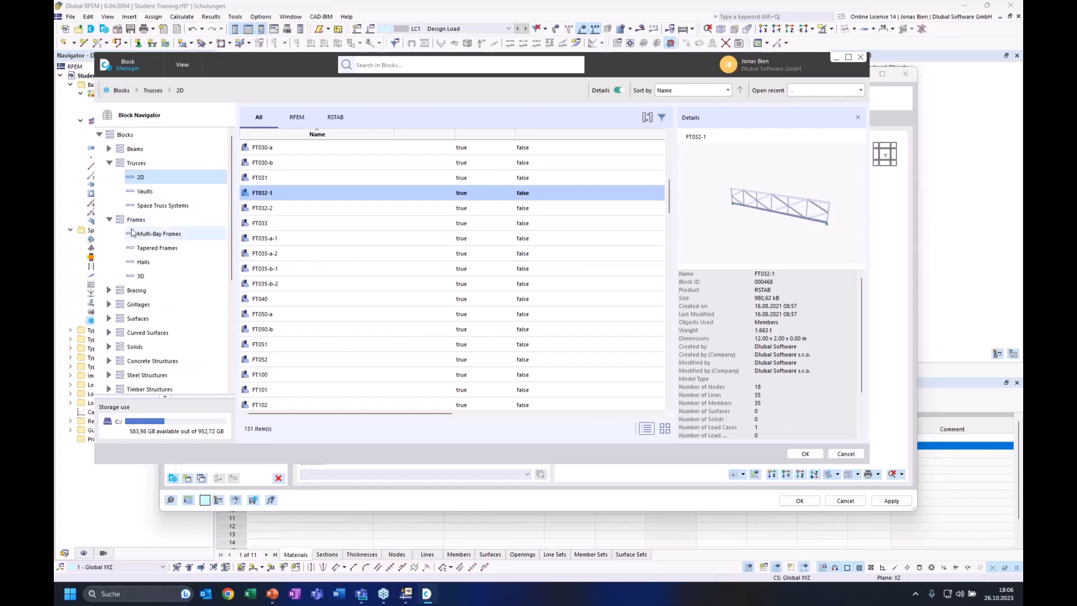
pyautogui.click(147, 233)
pyautogui.click(156, 247)
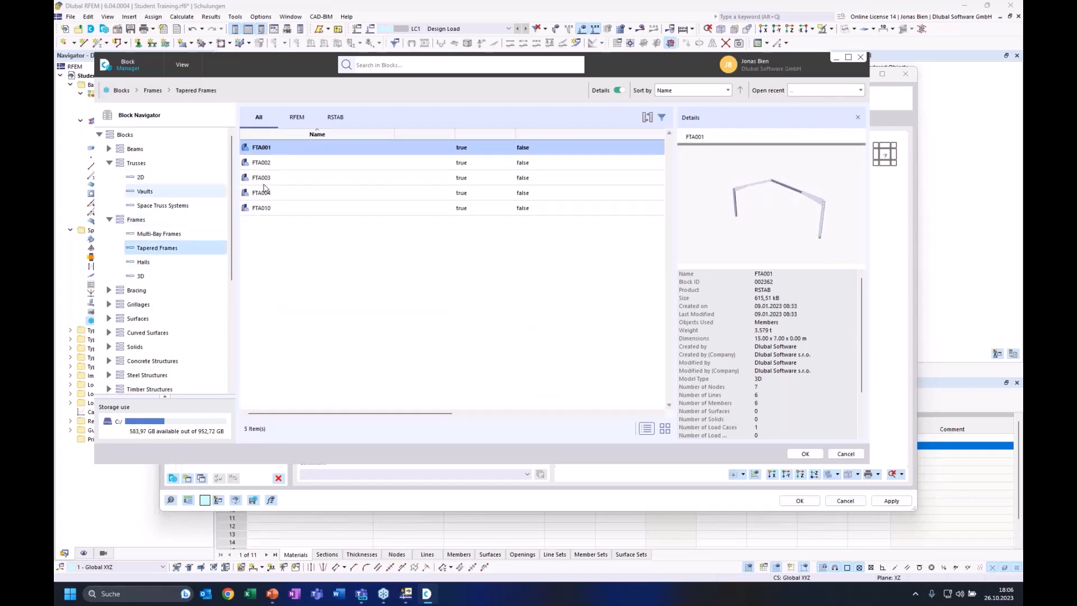
pyautogui.click(283, 177)
pyautogui.click(286, 162)
pyautogui.click(297, 207)
# Step: Browse the timber structure blocks and preview FBG003-b and the glulam beam GLB0408
pyautogui.scroll(-2, 156, 318)
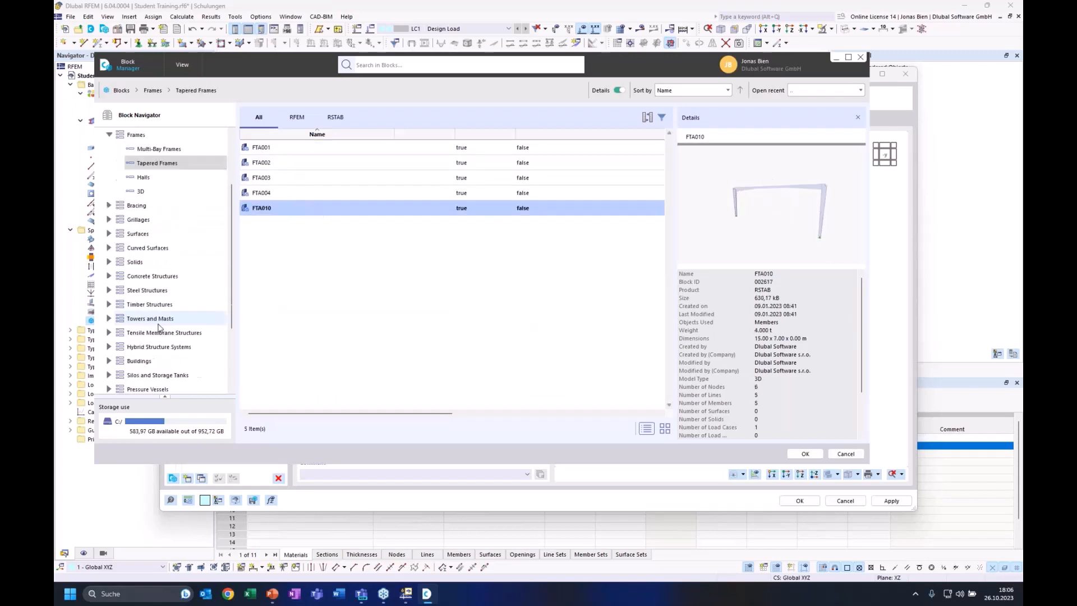
pyautogui.click(150, 304)
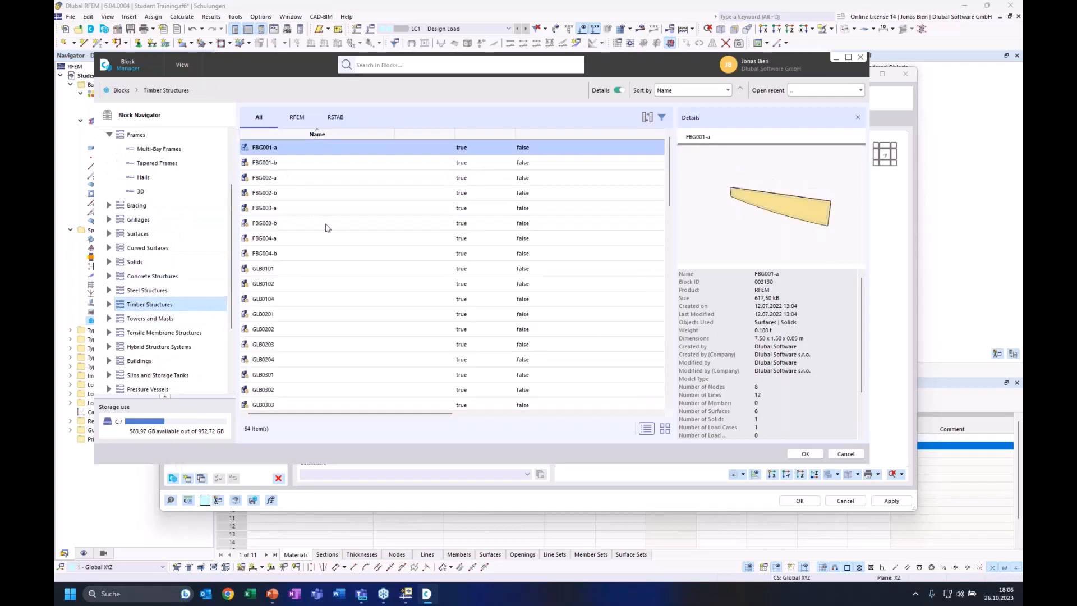
pyautogui.click(327, 225)
pyautogui.scroll(-6, 325, 264)
pyautogui.click(306, 330)
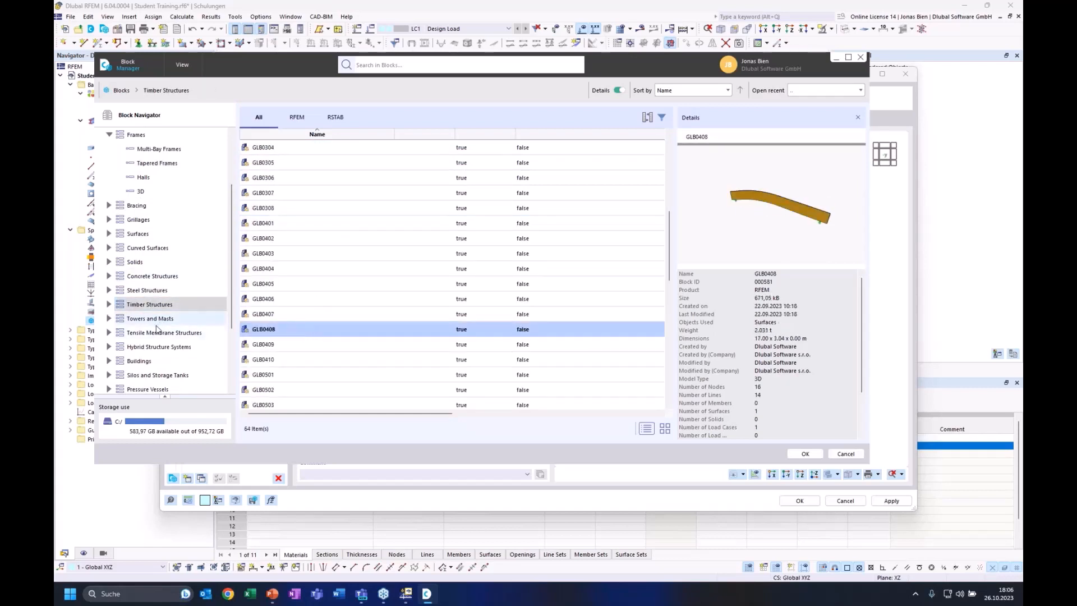
# Step: Browse the tower and mast blocks: preview rectangular segments such as TSR034-a and TSR050, and open the triangular segments and horizontal bracing
pyautogui.click(109, 319)
pyautogui.click(169, 332)
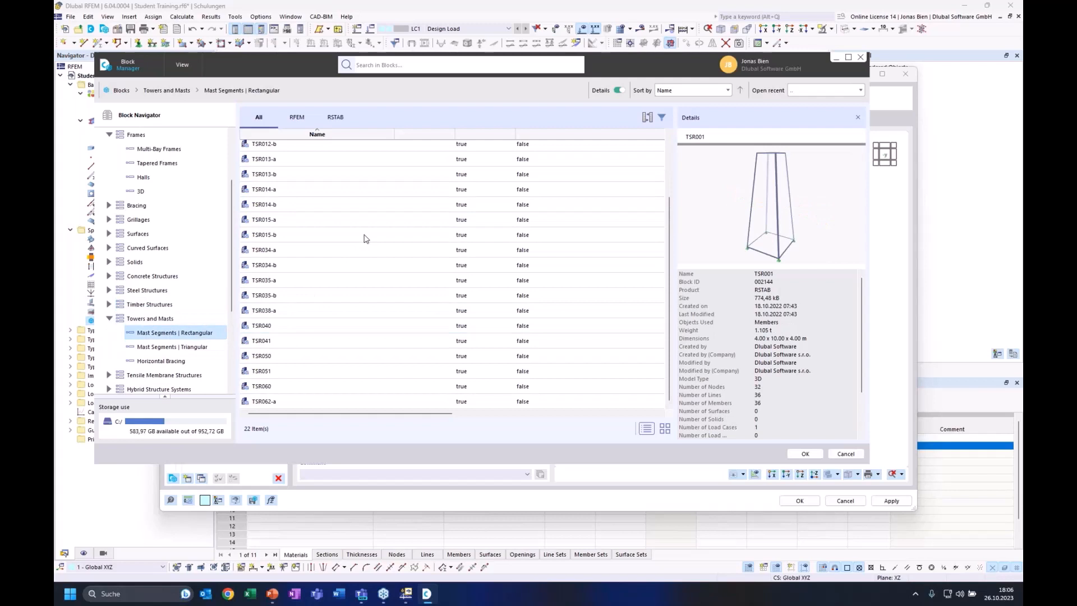
pyautogui.click(360, 234)
pyautogui.click(342, 205)
pyautogui.click(335, 251)
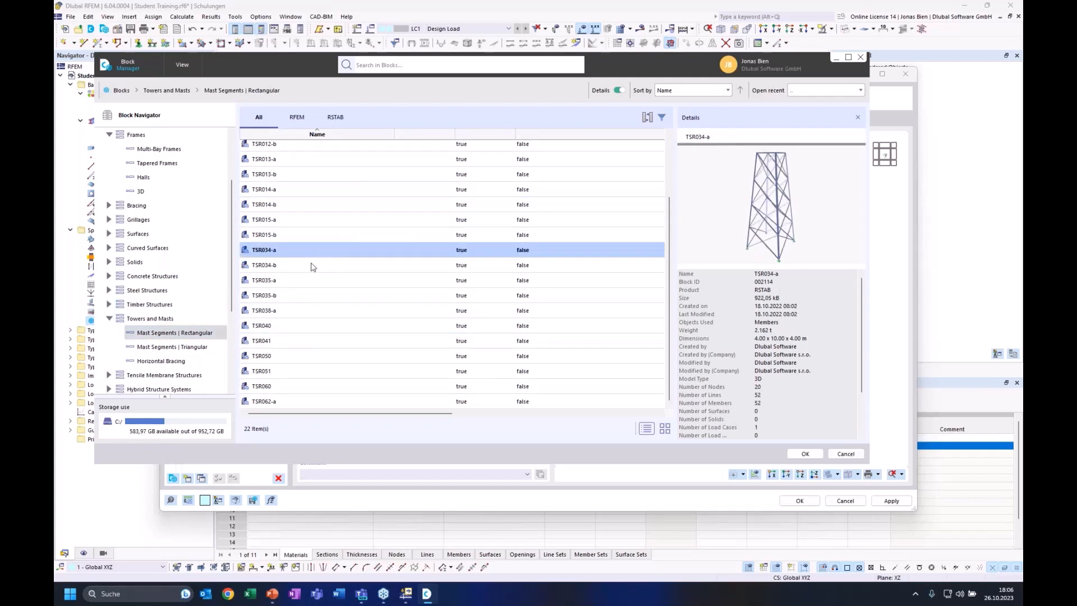
pyautogui.click(358, 326)
pyautogui.click(365, 356)
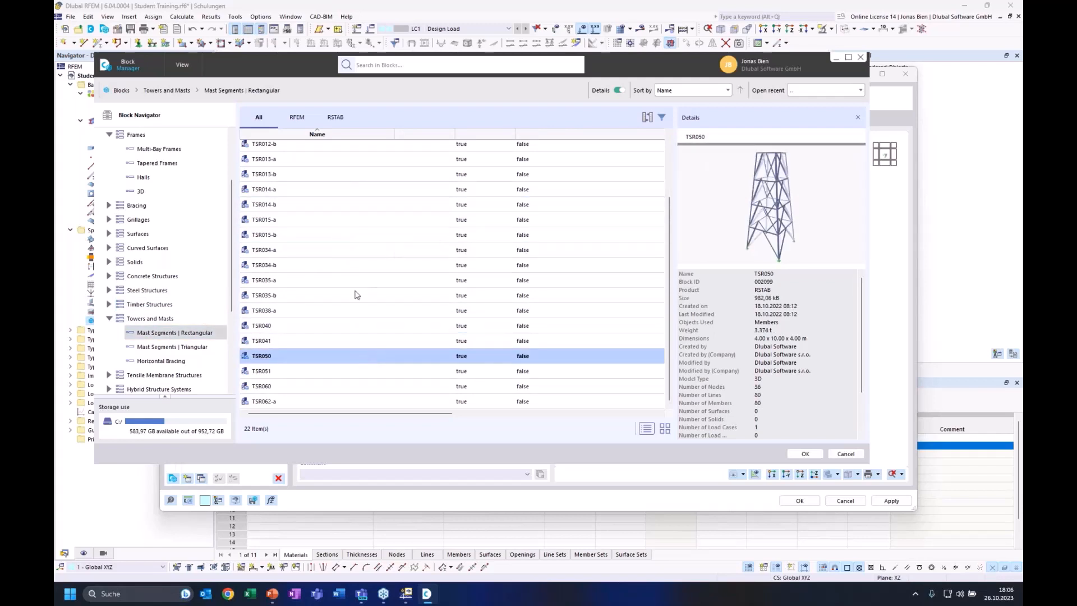
pyautogui.scroll(-2, 183, 333)
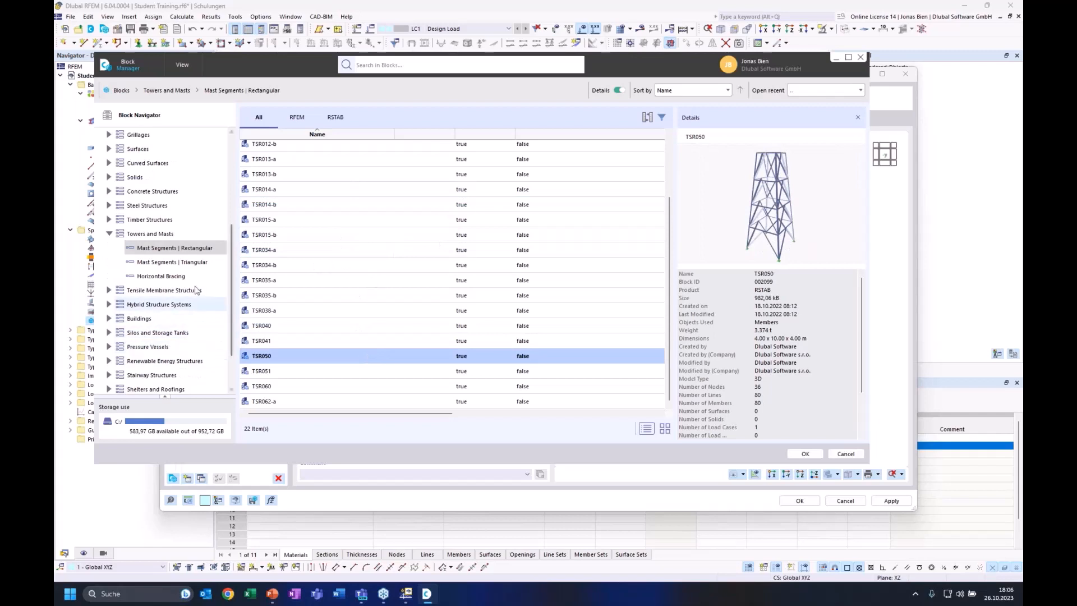
pyautogui.click(174, 262)
pyautogui.click(185, 276)
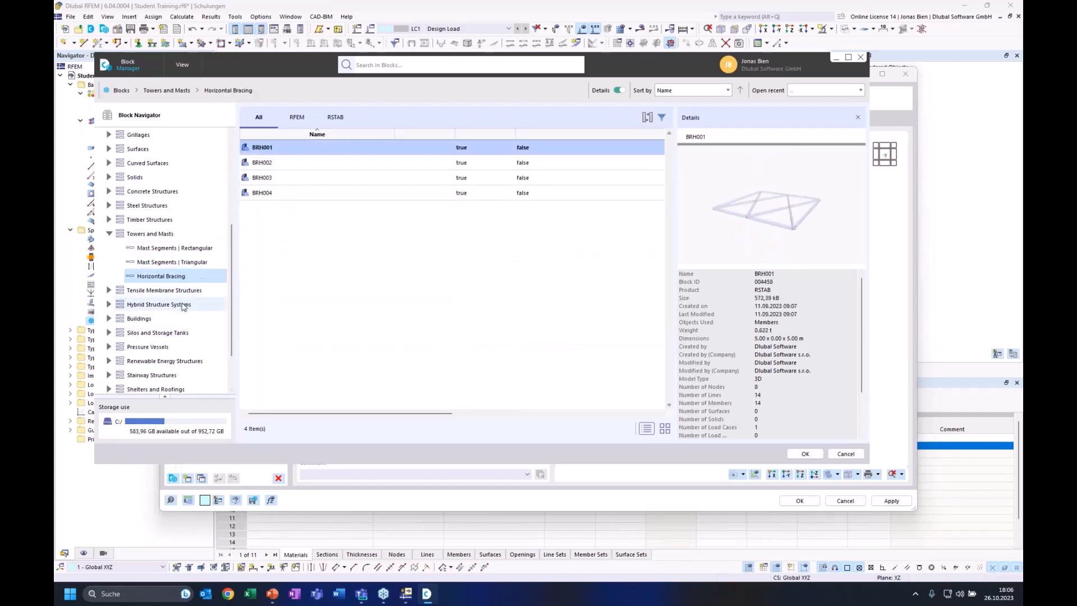
# Step: Browse the steel stairway blocks, previewing STS001-f, STS004-b, STS008, STS007 and STS020-plg-b
pyautogui.click(161, 375)
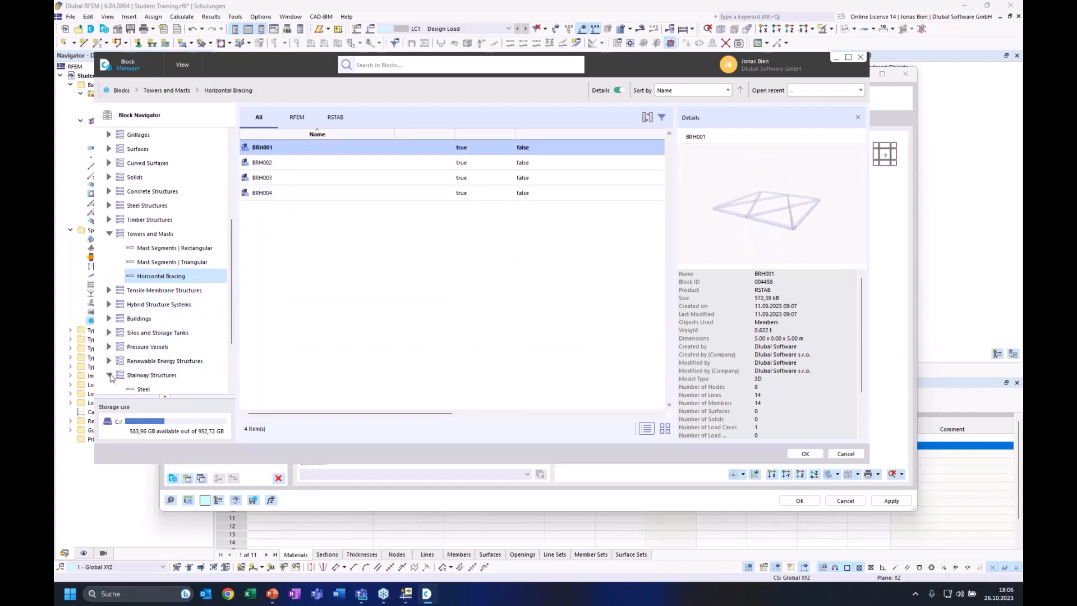
pyautogui.scroll(-2, 161, 376)
pyautogui.click(143, 304)
pyautogui.click(369, 223)
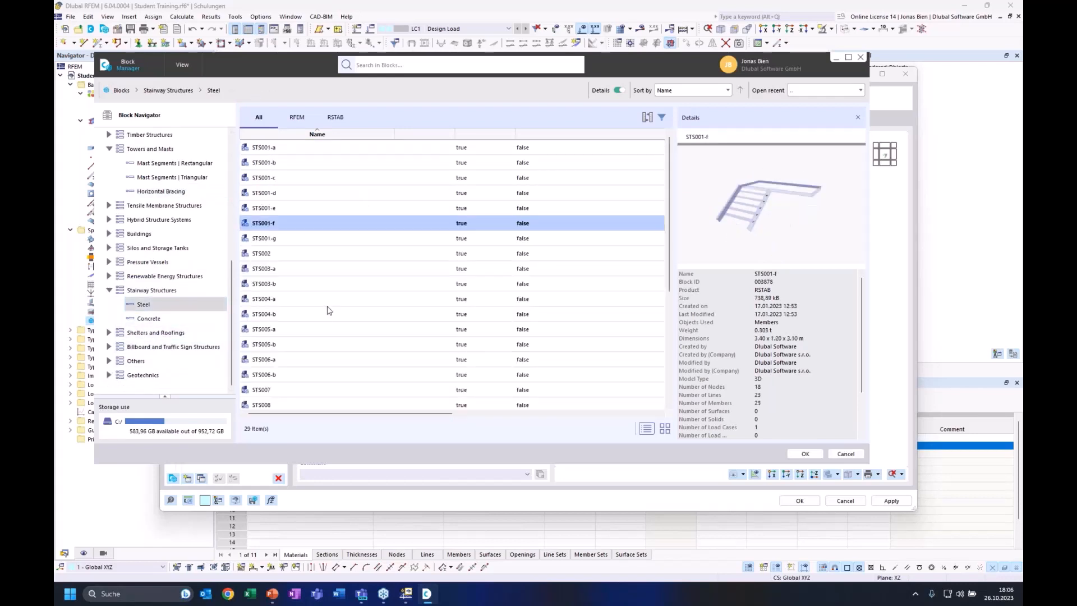
pyautogui.click(329, 314)
pyautogui.scroll(-2, 365, 307)
pyautogui.click(354, 314)
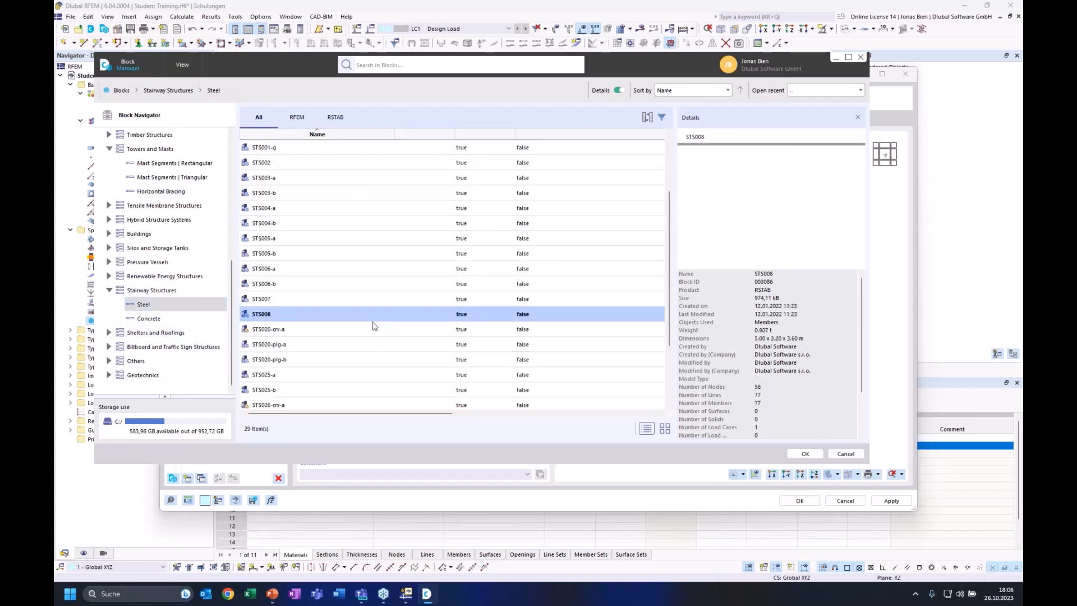
pyautogui.click(369, 286)
pyautogui.click(345, 360)
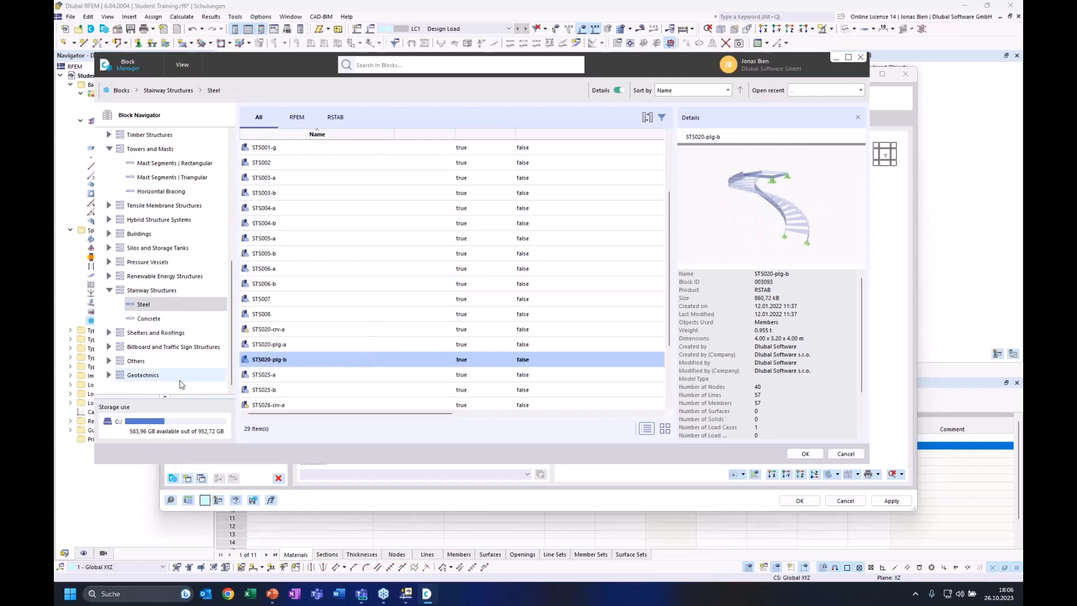
# Step: Return to the 2D truss blocks, select truss FT001-a and collapse the Frames category
pyautogui.scroll(6, 163, 315)
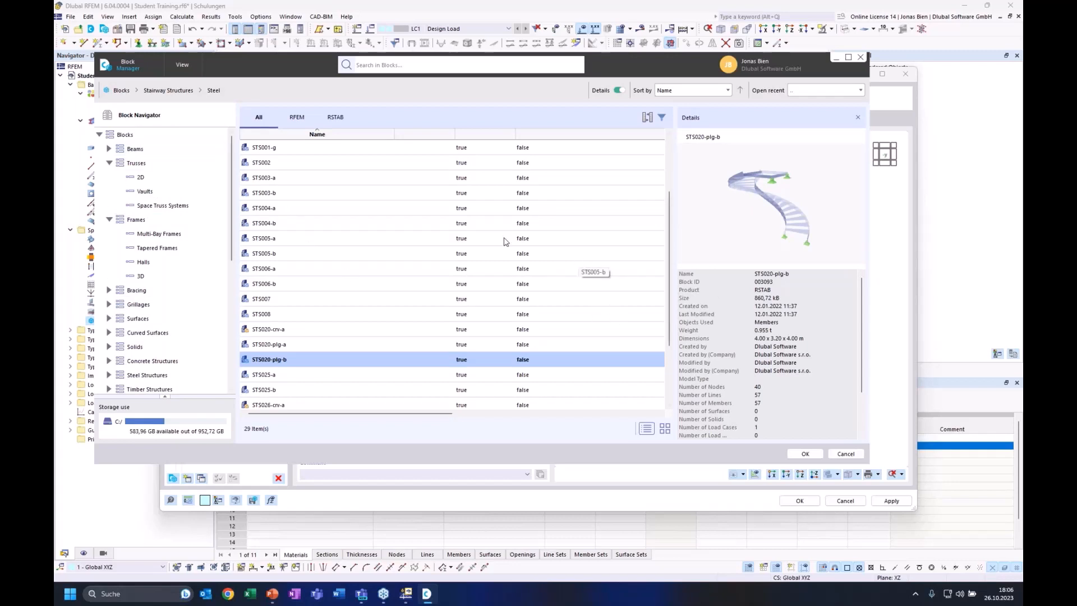
pyautogui.click(159, 179)
pyautogui.click(334, 150)
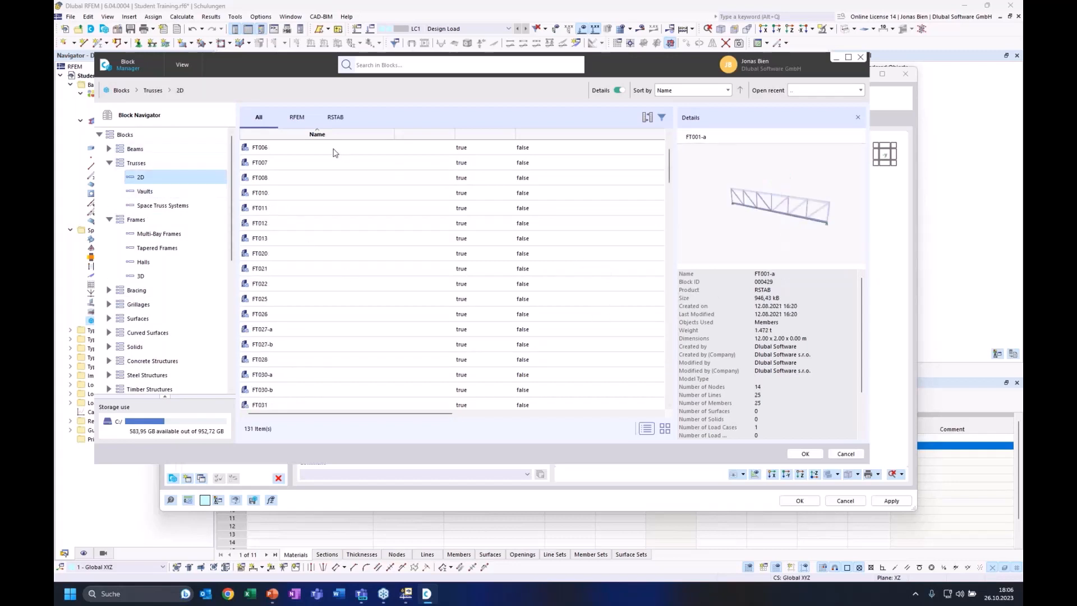
pyautogui.scroll(2, 363, 237)
pyautogui.click(292, 147)
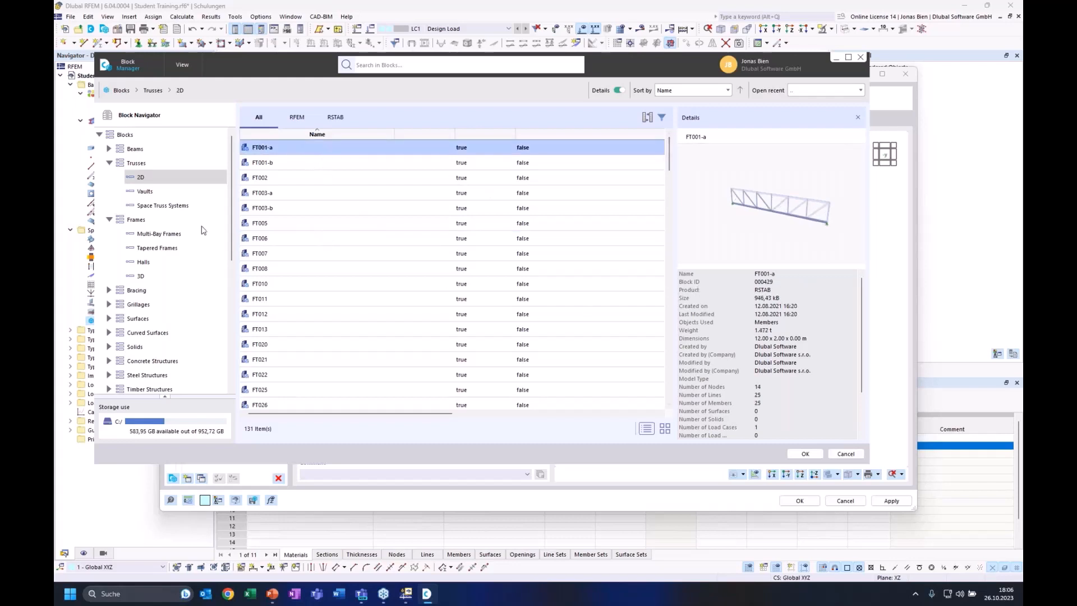
pyautogui.click(108, 220)
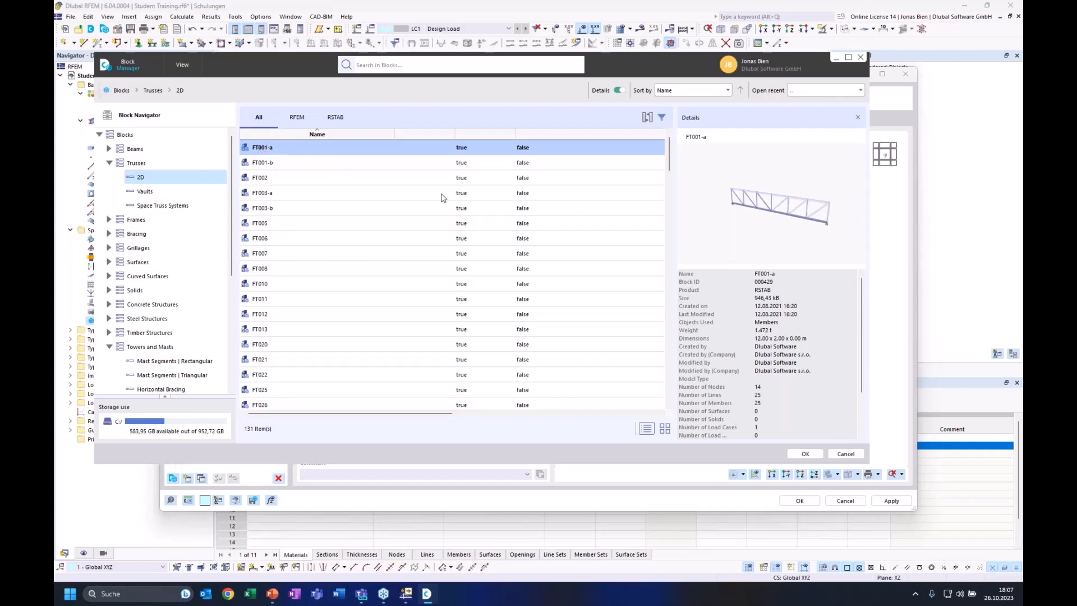
# Step: Insert block FT001-a, accept changing the model type to 3D, and open the block's structure parameters
pyautogui.doubleClick(289, 152)
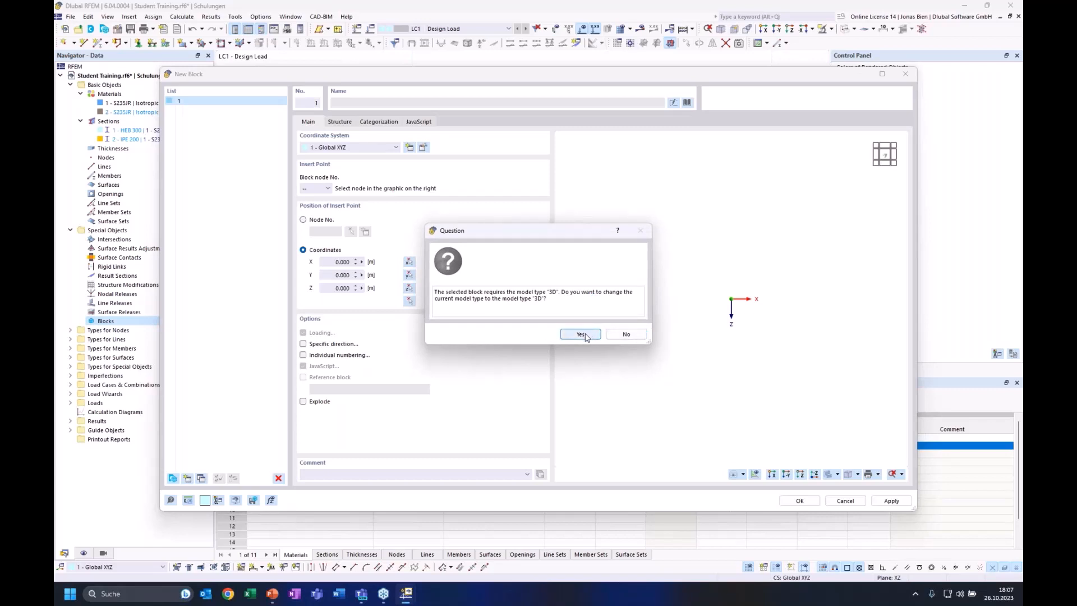
pyautogui.click(581, 335)
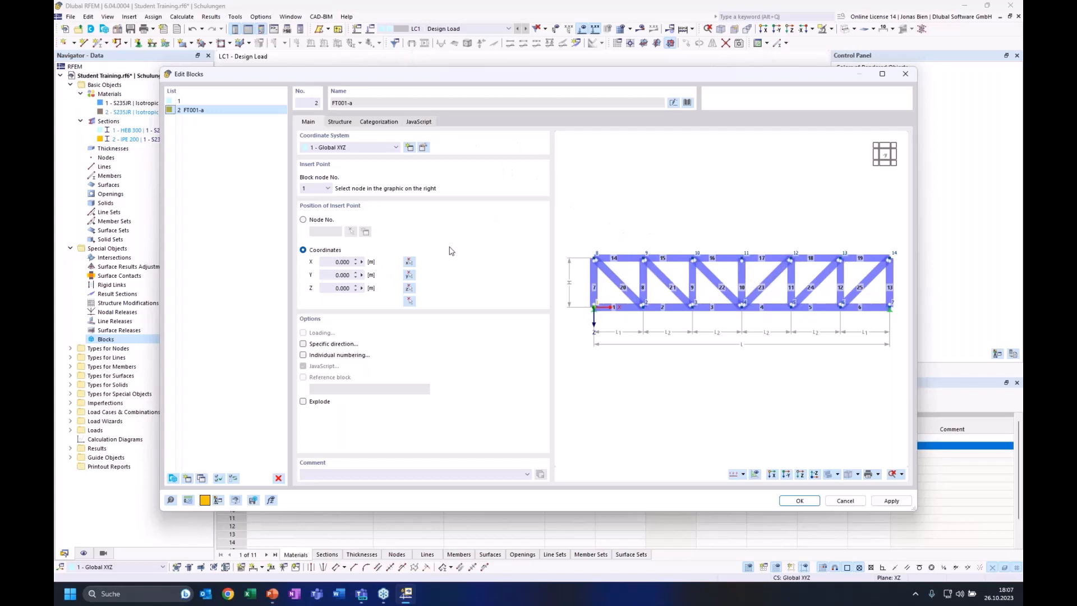
pyautogui.click(340, 123)
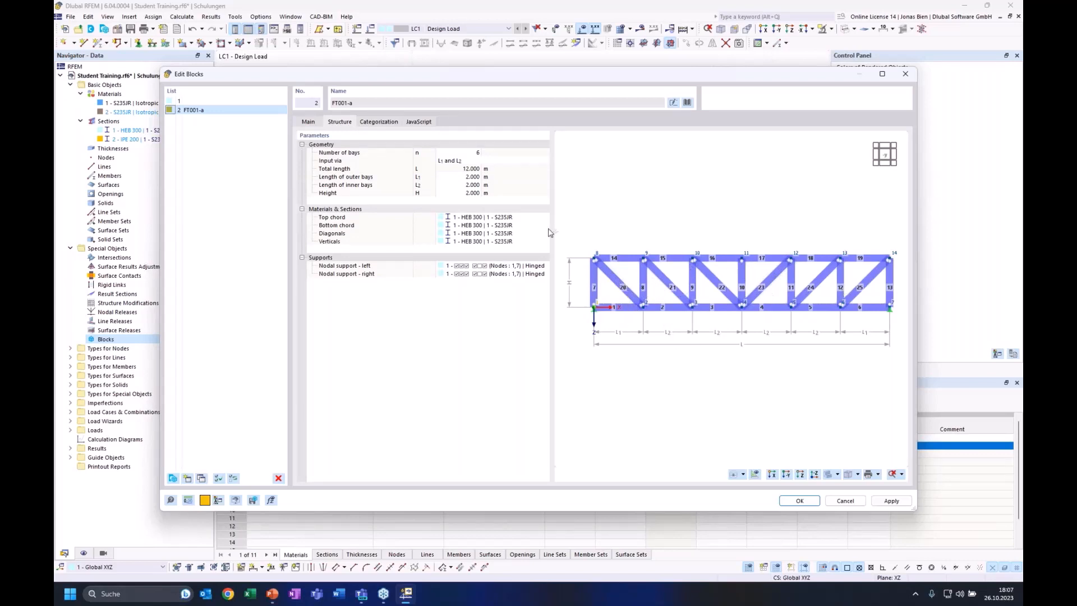
# Step: Try the truss with 10 bays, and set the number of bays back to 6
pyautogui.click(470, 153)
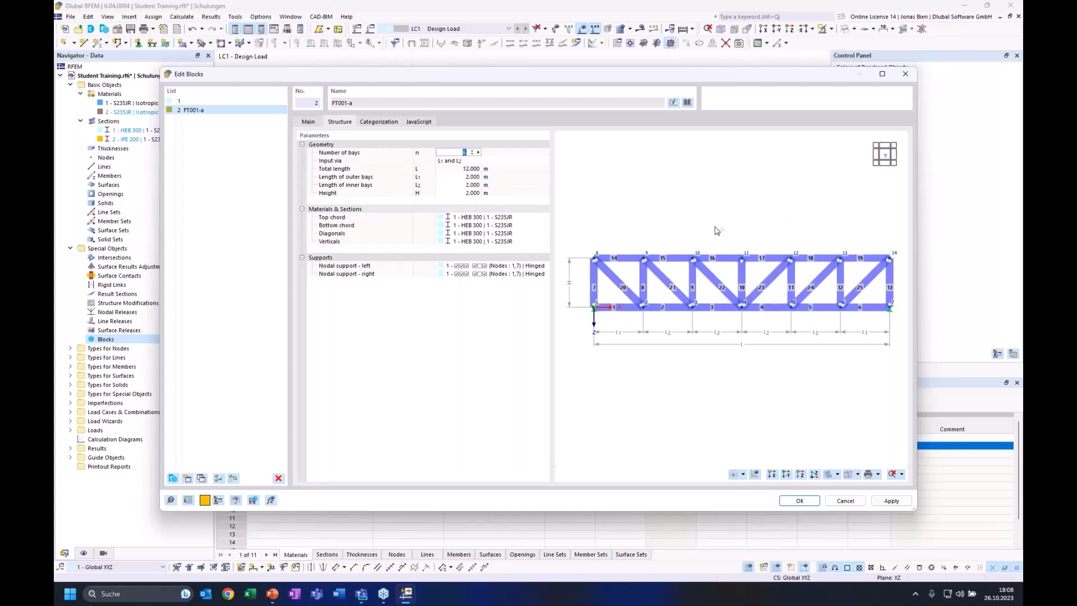
pyautogui.click(465, 177)
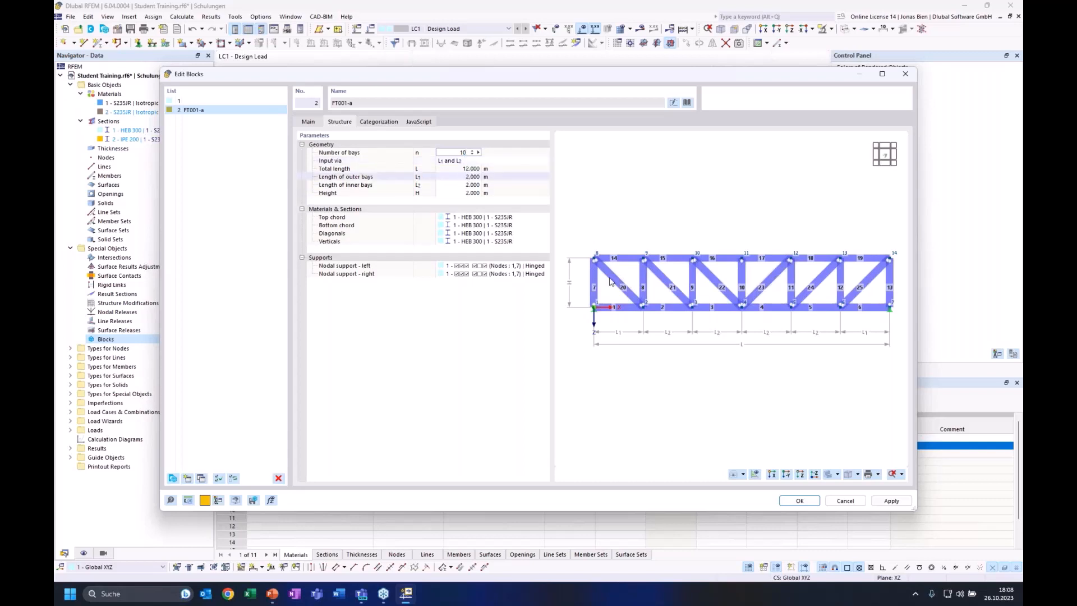
pyautogui.scroll(-4, 746, 241)
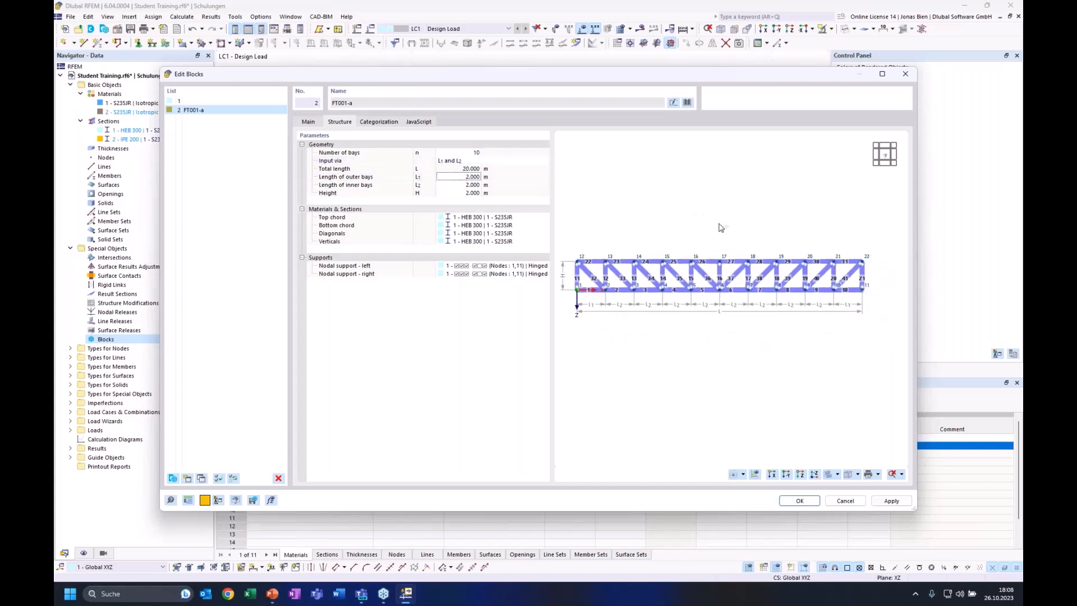
pyautogui.scroll(1, 734, 232)
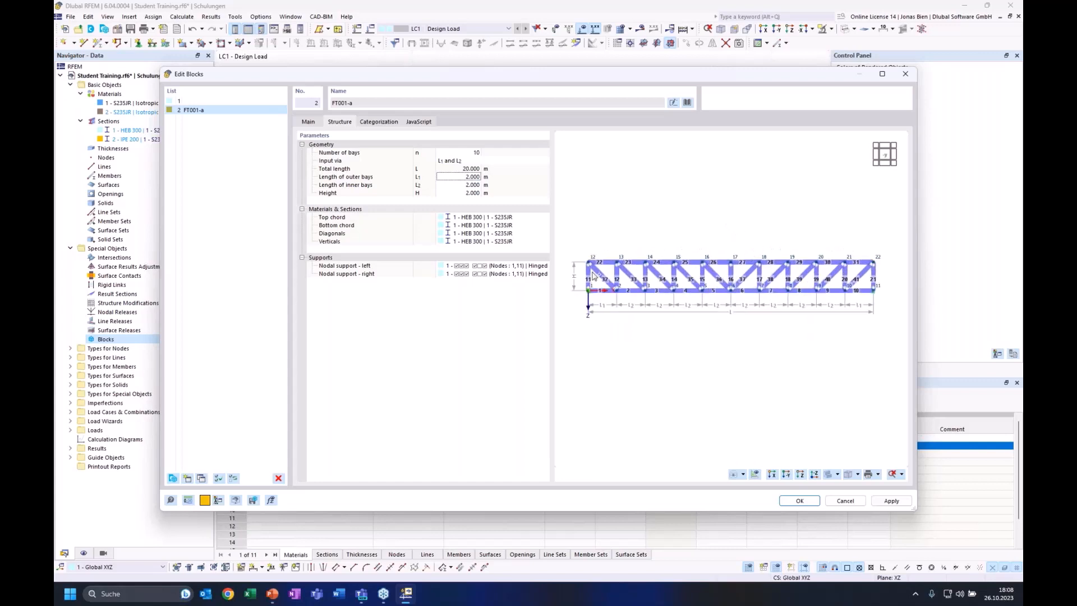
pyautogui.click(461, 153)
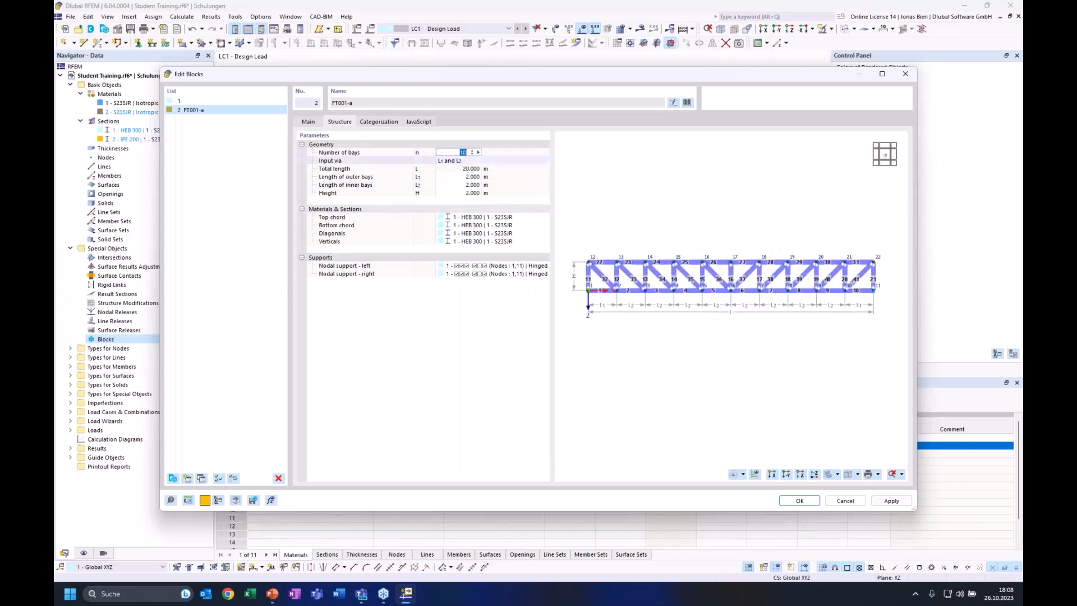
pyautogui.write('6')
pyautogui.press('Tab')
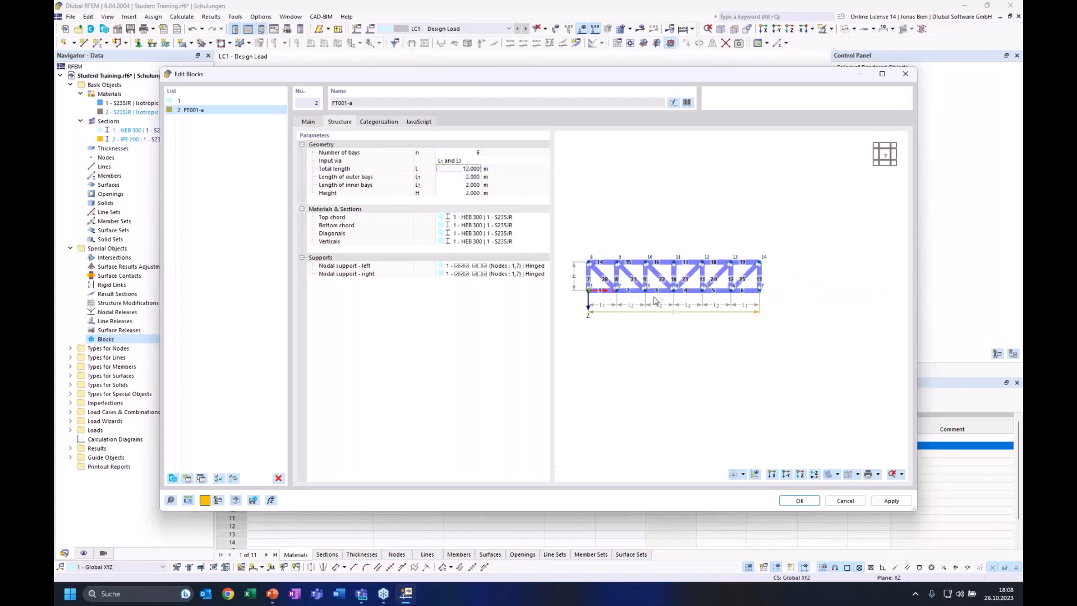
# Step: Define the truss lengths by total length and outer bay length, using the L and L1 input option
pyautogui.click(477, 161)
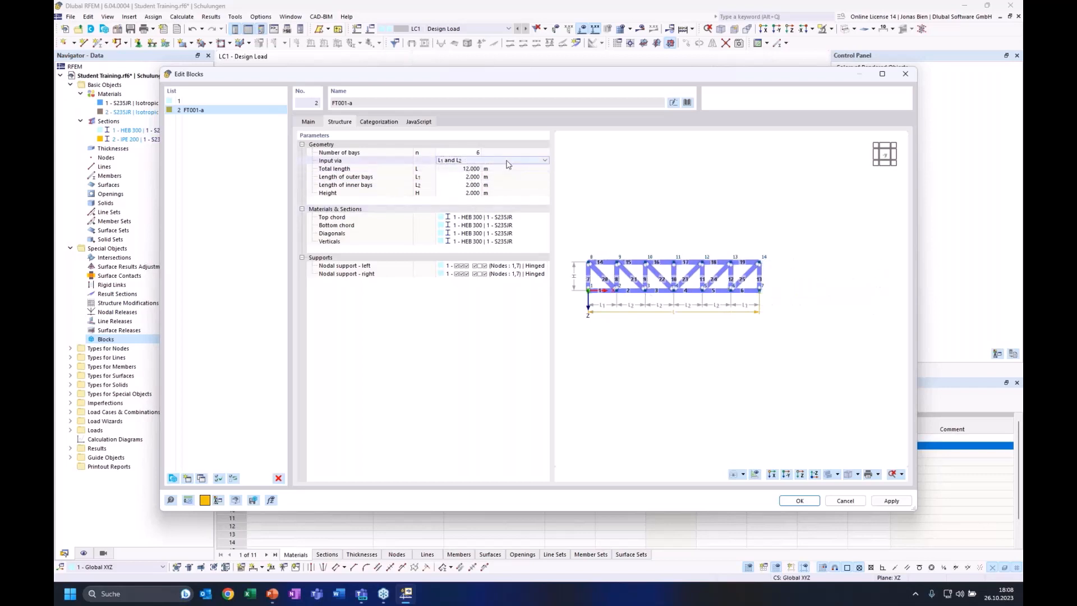
pyautogui.click(509, 162)
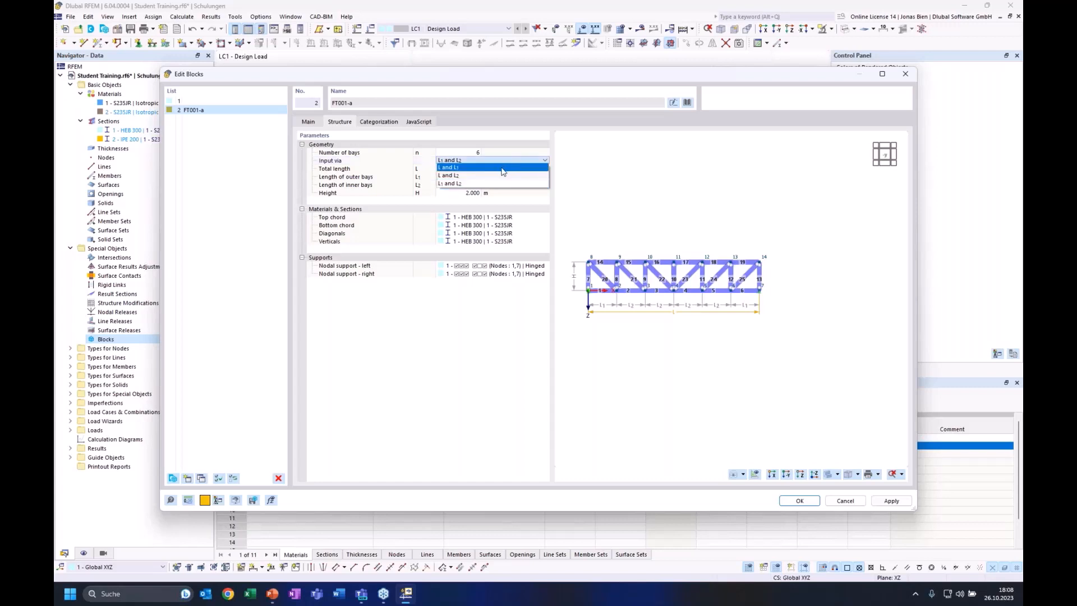
pyautogui.click(502, 167)
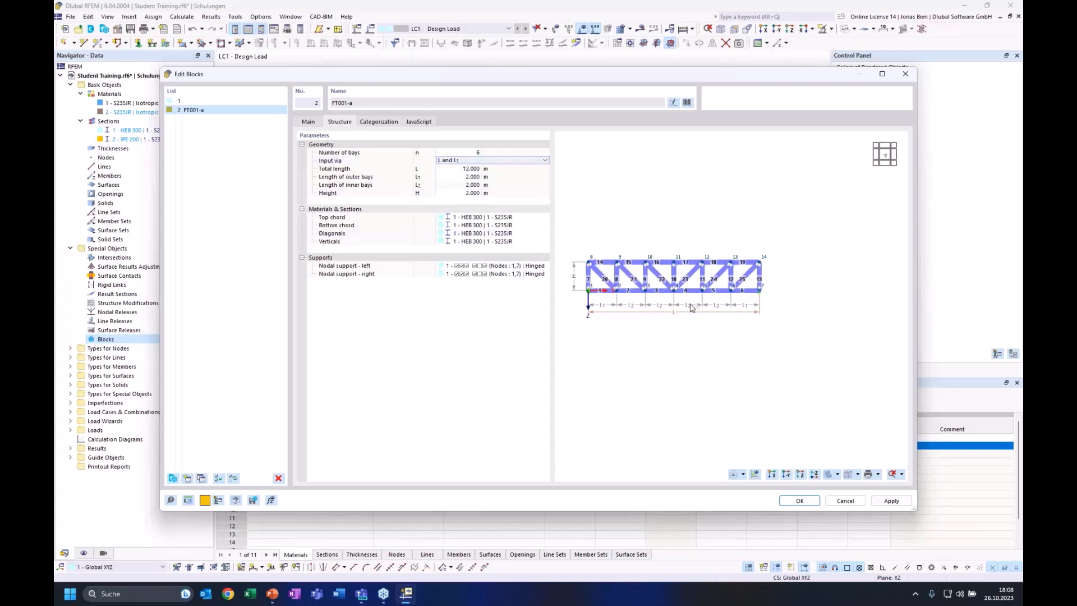
# Step: Set the truss's total length to 18 m and the length of its outer bays to 3 m
pyautogui.moveTo(626, 246); pyautogui.dragTo(697, 262, button='middle')
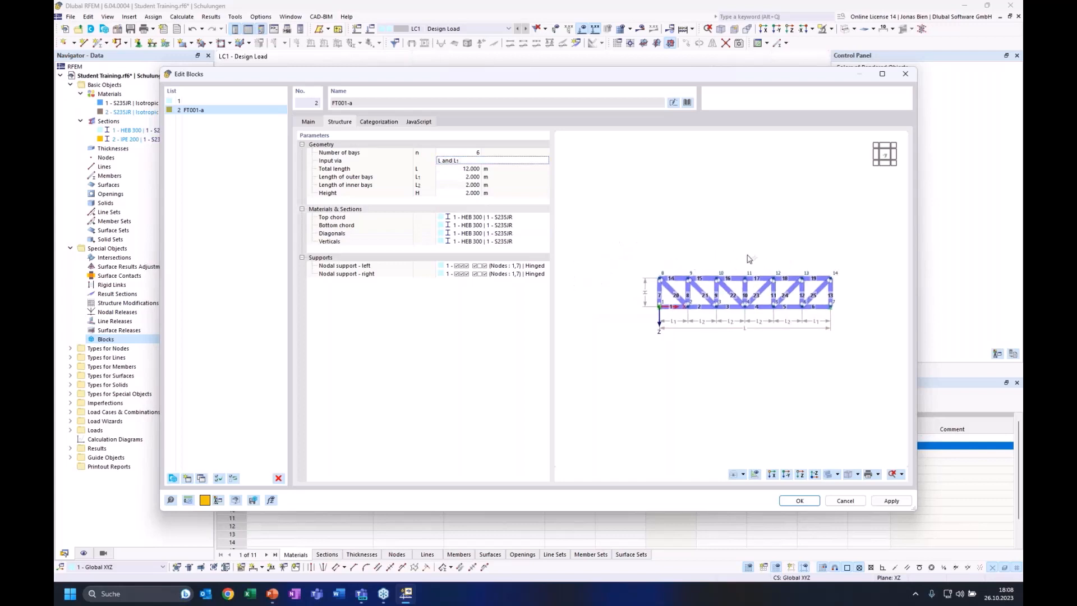
pyautogui.scroll(3, 746, 255)
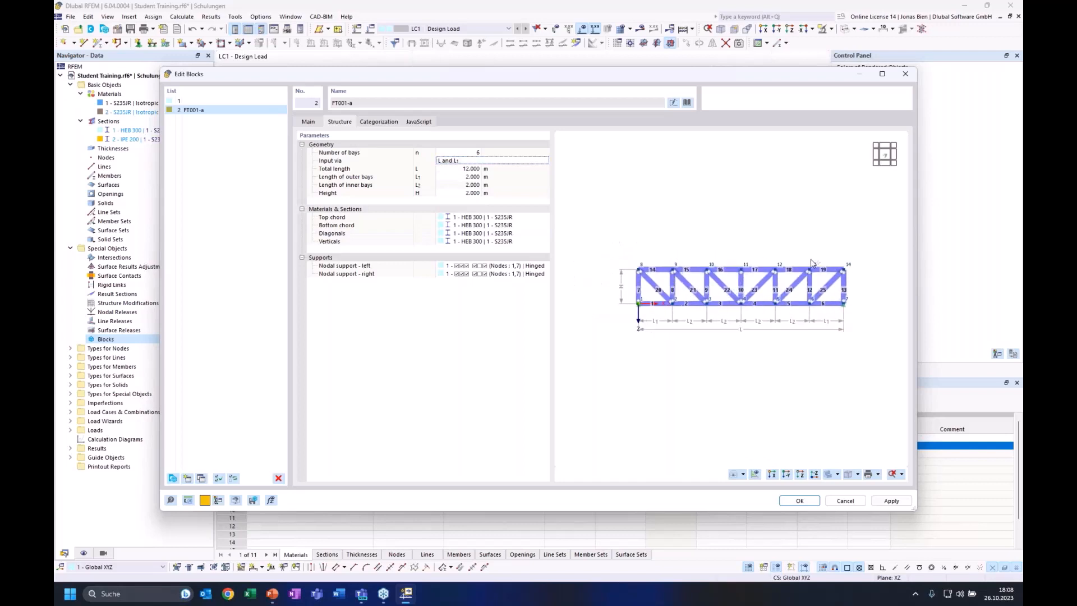
pyautogui.scroll(1, 803, 253)
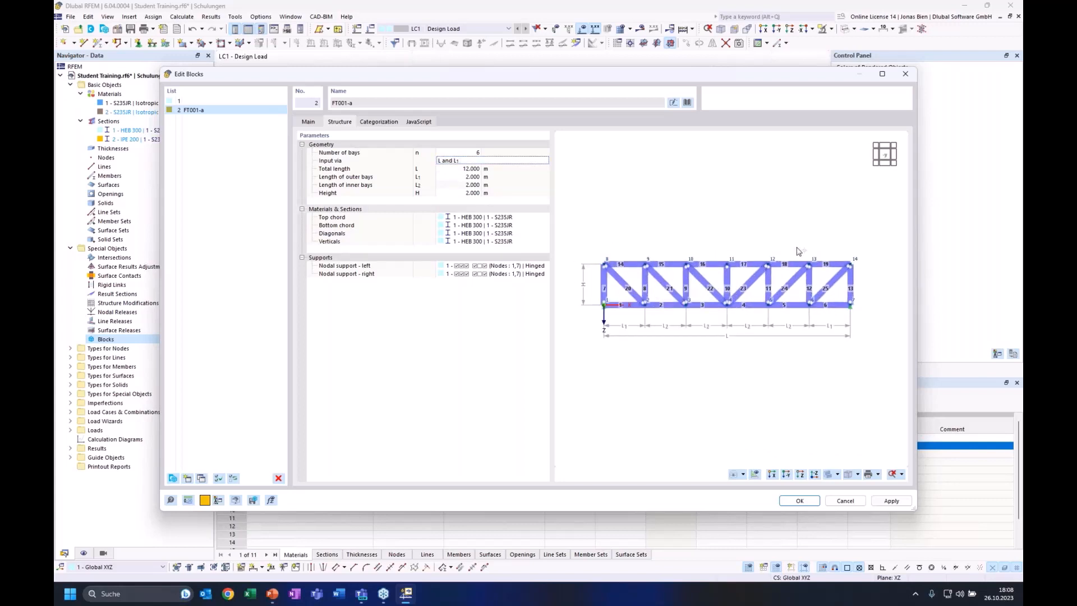
pyautogui.click(464, 170)
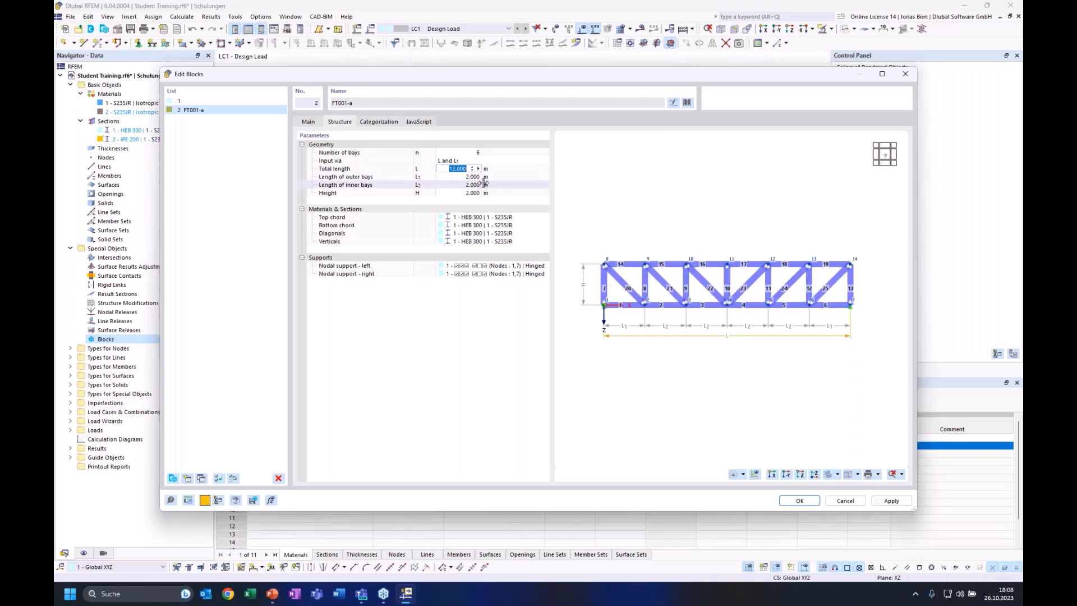
pyautogui.write('18')
pyautogui.click(472, 182)
pyautogui.click(472, 178)
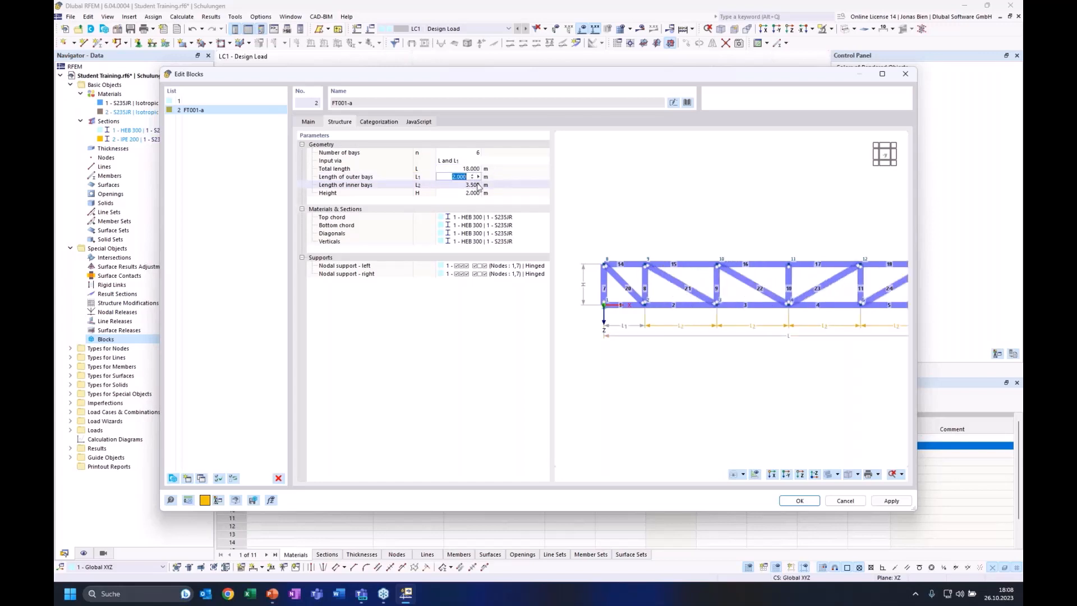
pyautogui.write('3')
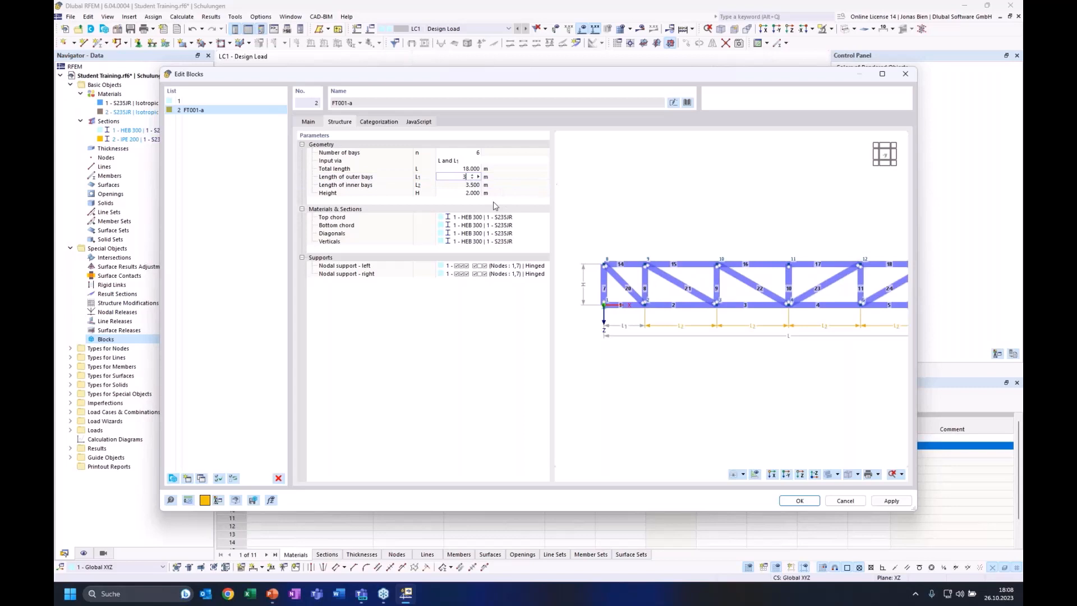
pyautogui.press('Return')
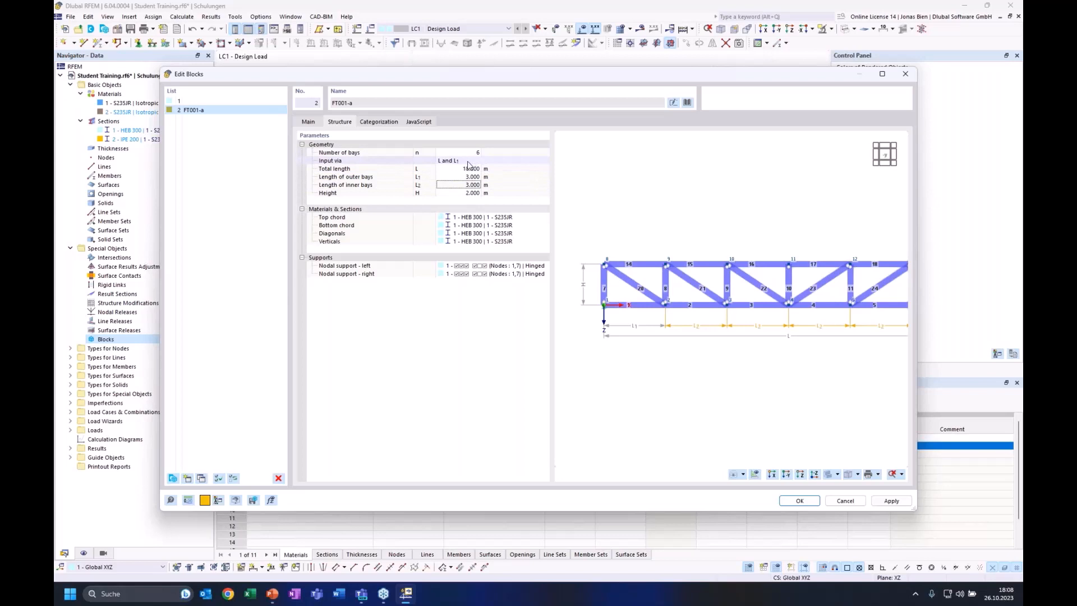
pyautogui.click(471, 162)
pyautogui.click(488, 161)
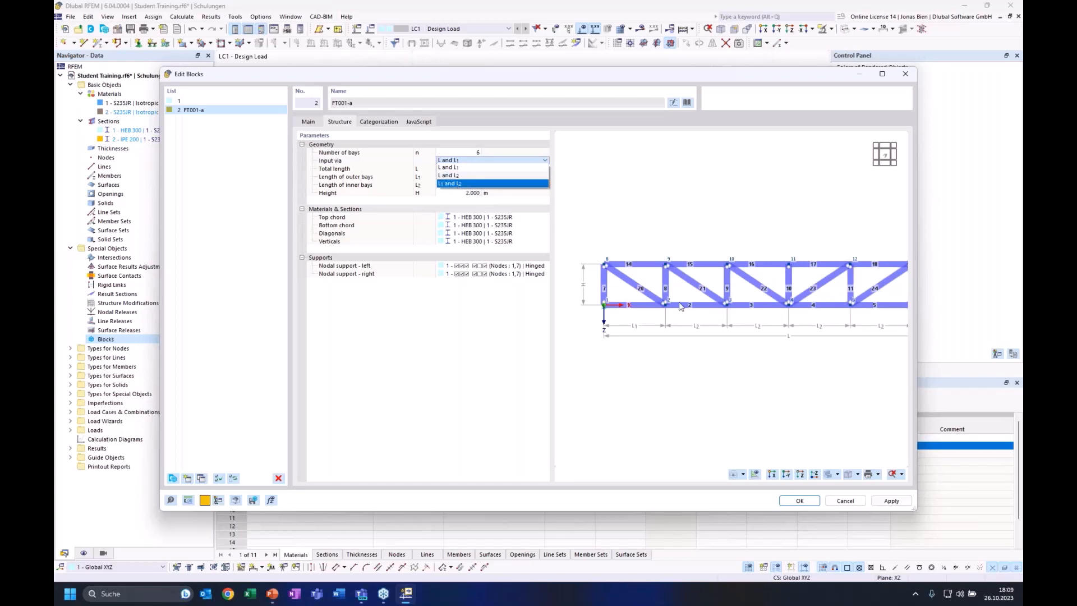
pyautogui.click(494, 193)
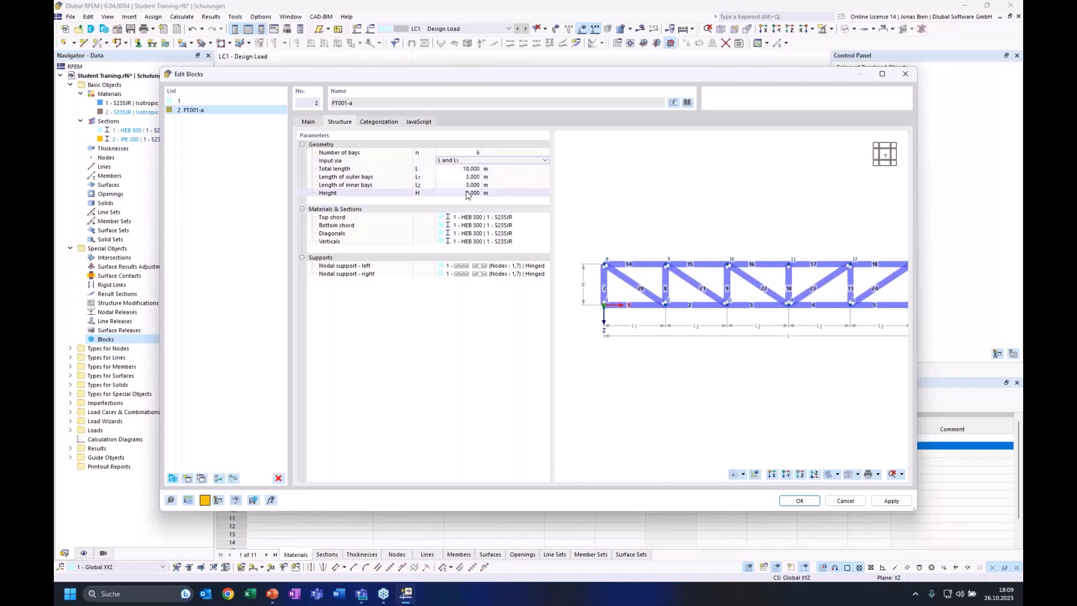
pyautogui.click(464, 160)
pyautogui.click(460, 167)
# Step: Set the truss height to 2.5 m
pyautogui.click(473, 194)
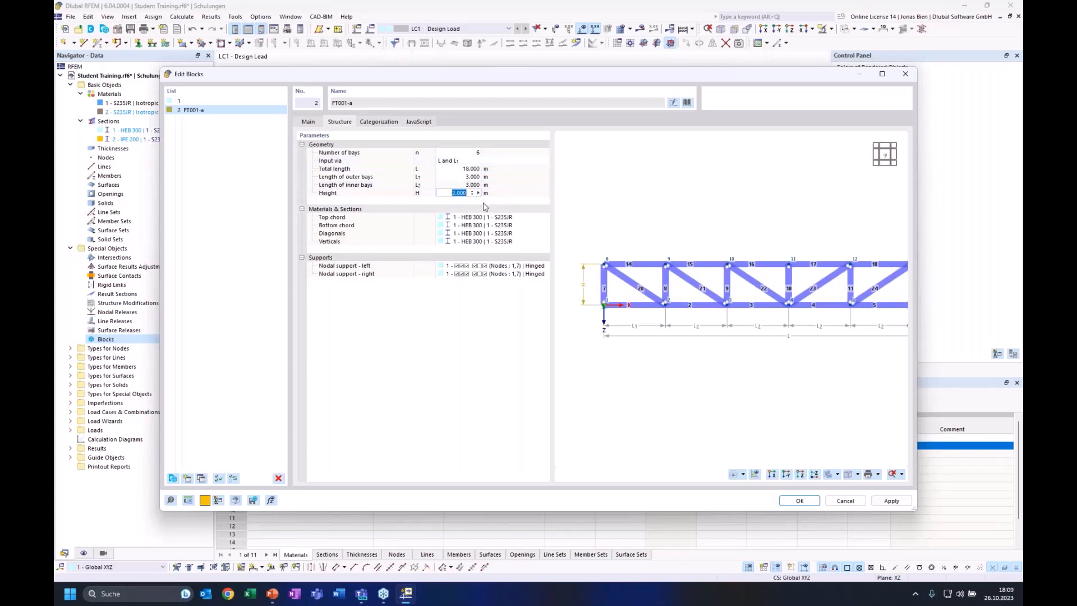
pyautogui.write('2,5')
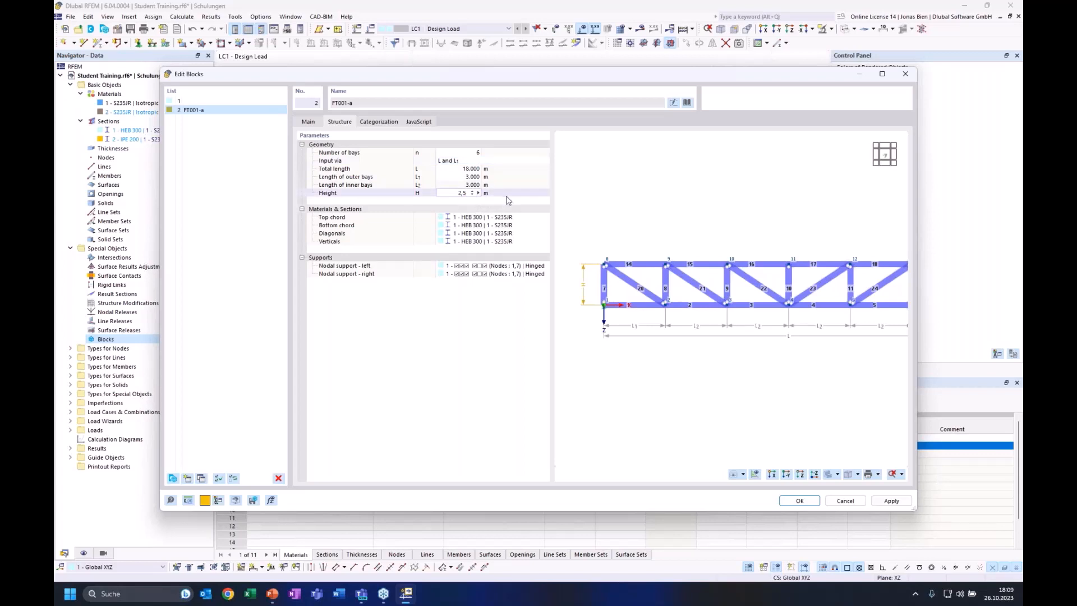
pyautogui.press('Tab')
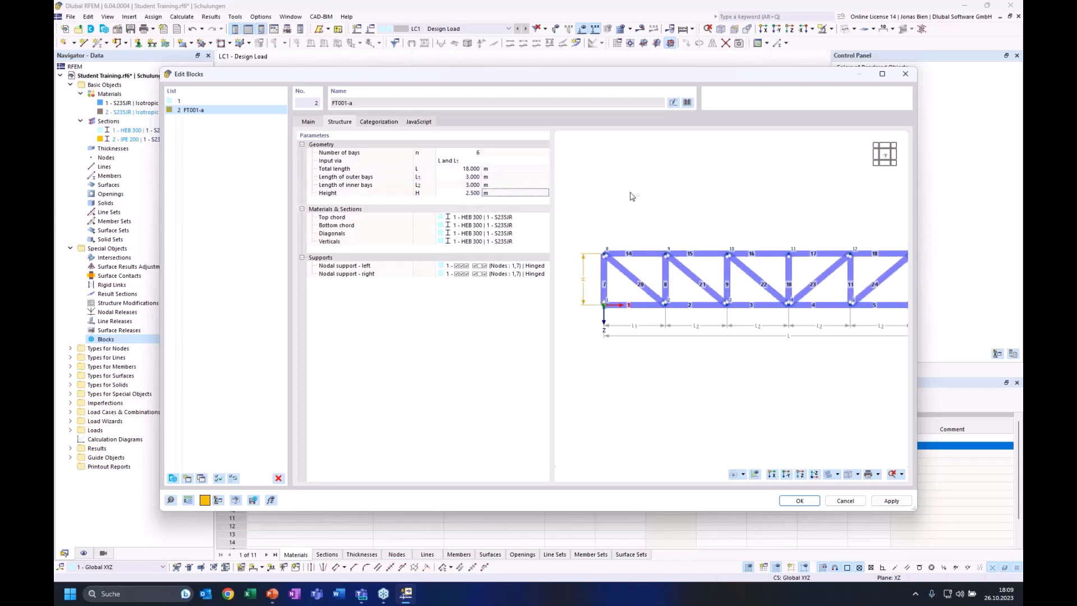
# Step: Edit the top chord's section, changing it to HEA 300 according to Euronorm 53-62; DIN 1025-3 | SZS
pyautogui.moveTo(749, 218); pyautogui.dragTo(725, 212, button='middle')
pyautogui.scroll(-1, 732, 219)
pyautogui.scroll(-1, 758, 219)
pyautogui.scroll(1, 725, 212)
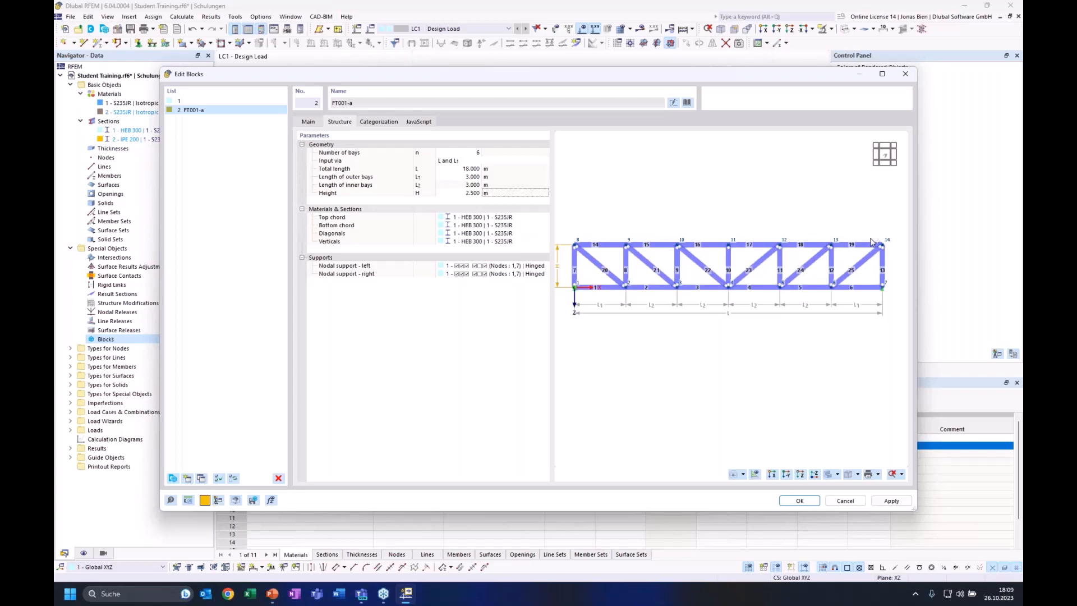
pyautogui.click(499, 217)
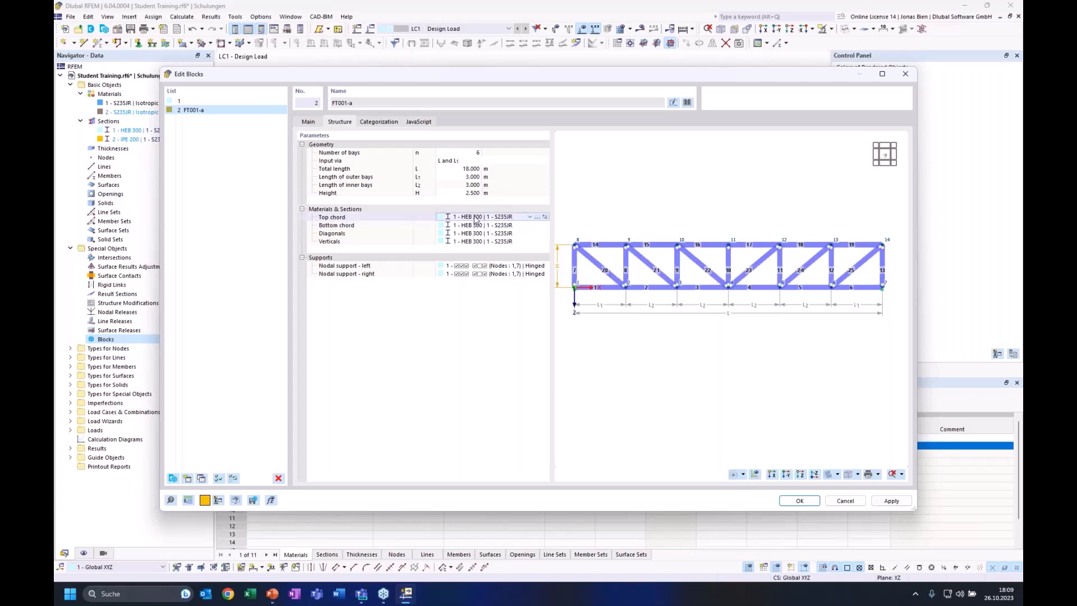
pyautogui.click(545, 217)
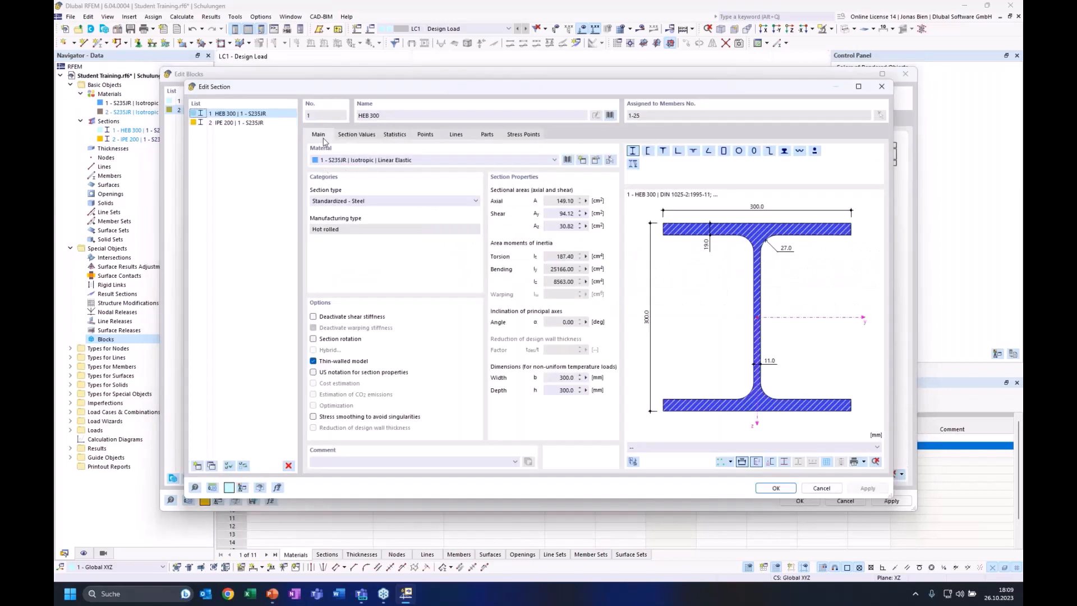
pyautogui.click(370, 115)
pyautogui.write('A')
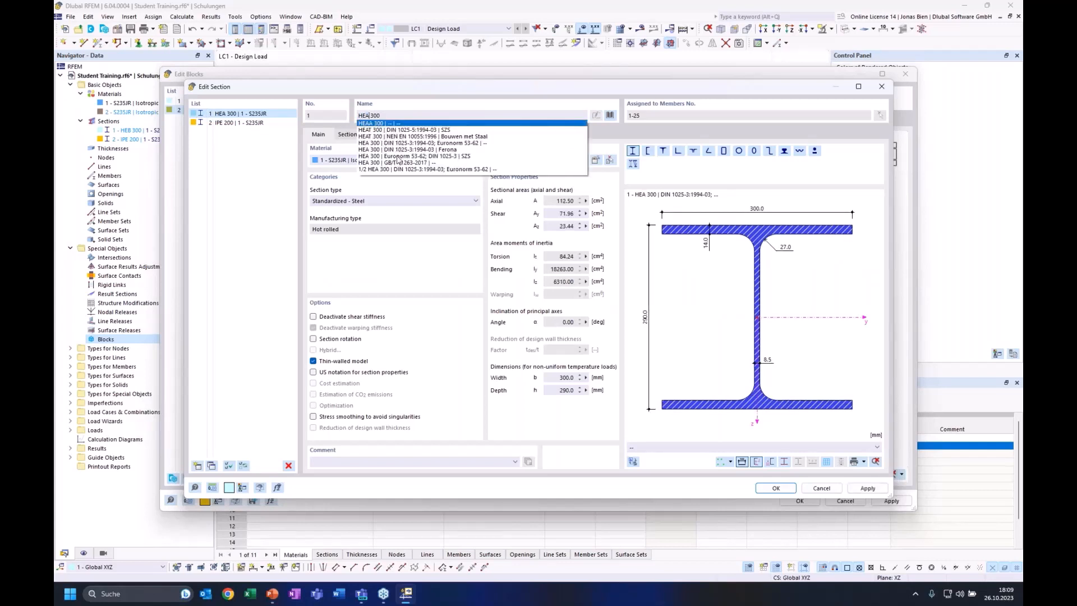
pyautogui.click(398, 157)
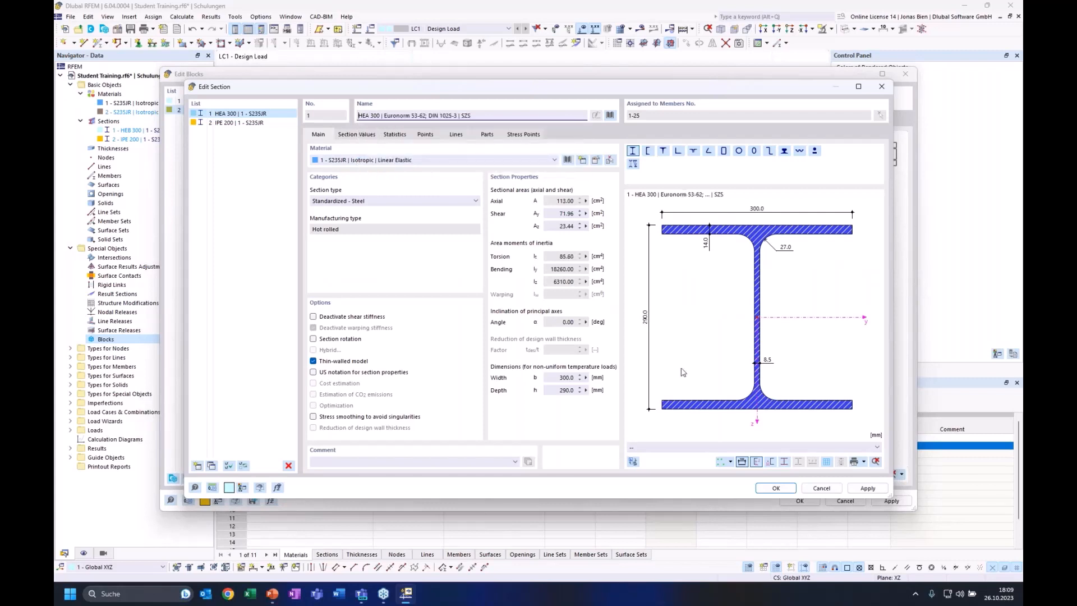
pyautogui.click(786, 492)
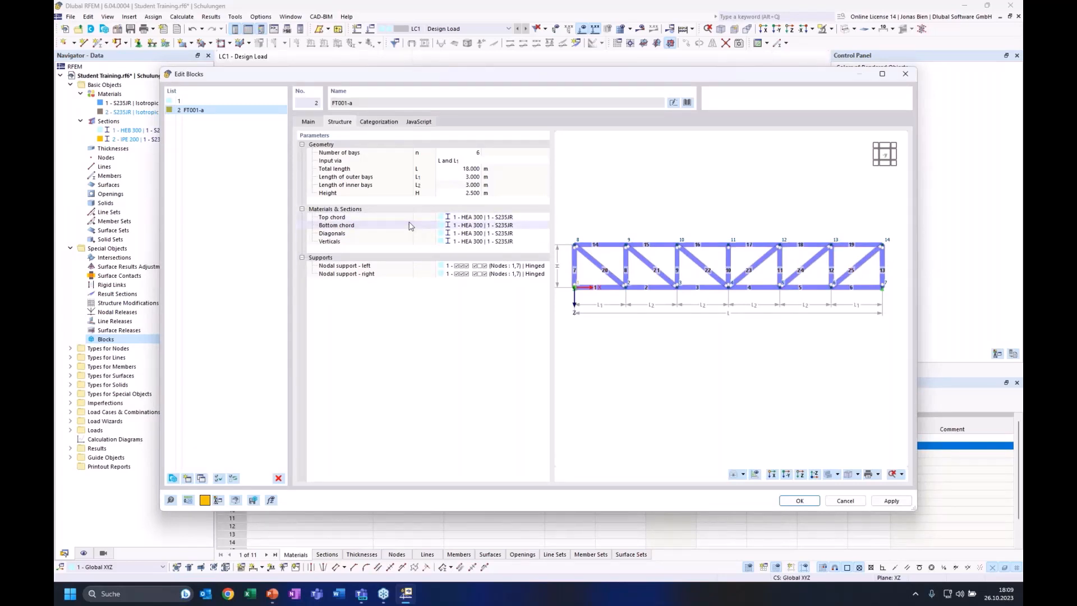
# Step: Choose section 2 for the truss diagonals and change its profile to IPE 160
pyautogui.click(537, 233)
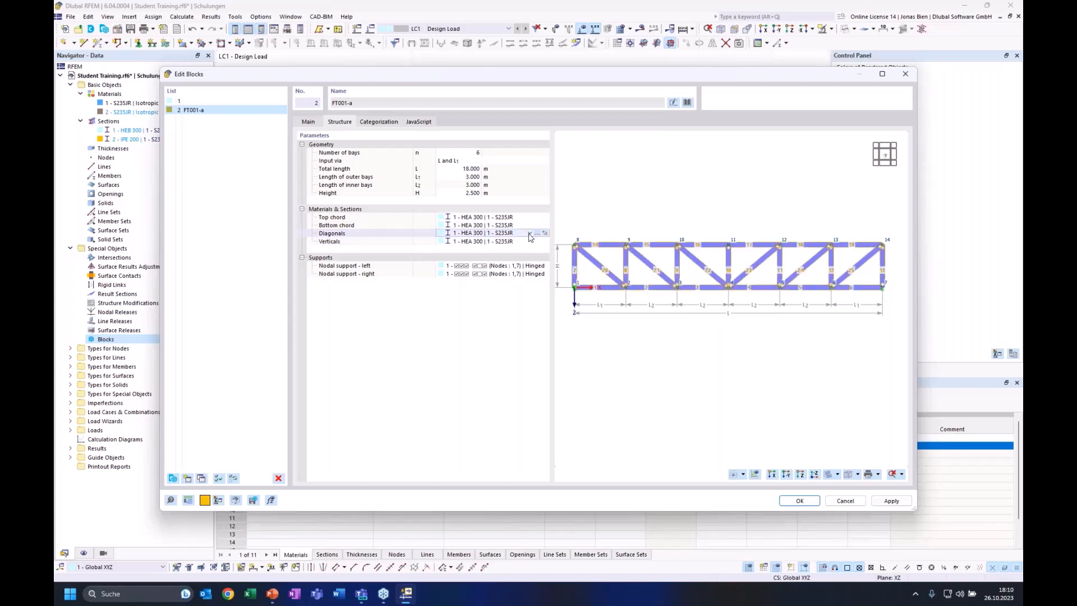
pyautogui.click(529, 234)
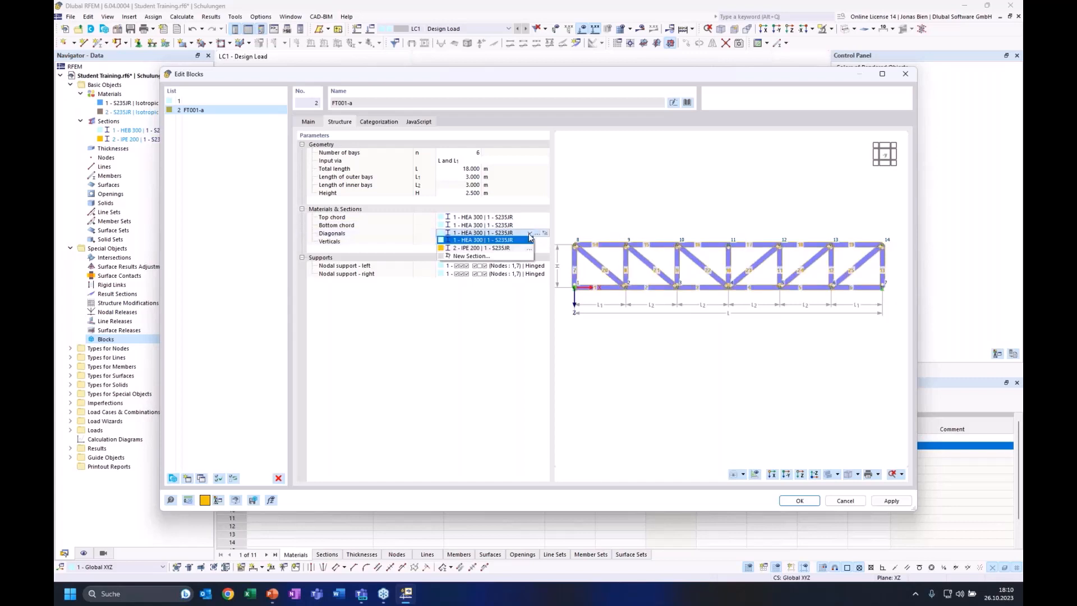
pyautogui.click(491, 248)
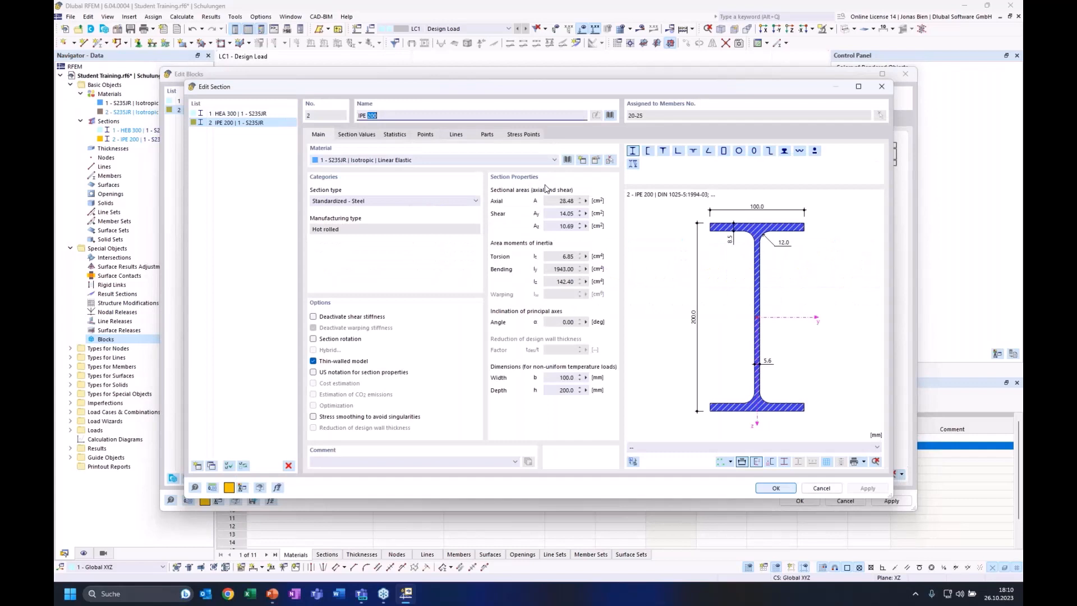
pyautogui.write('0')
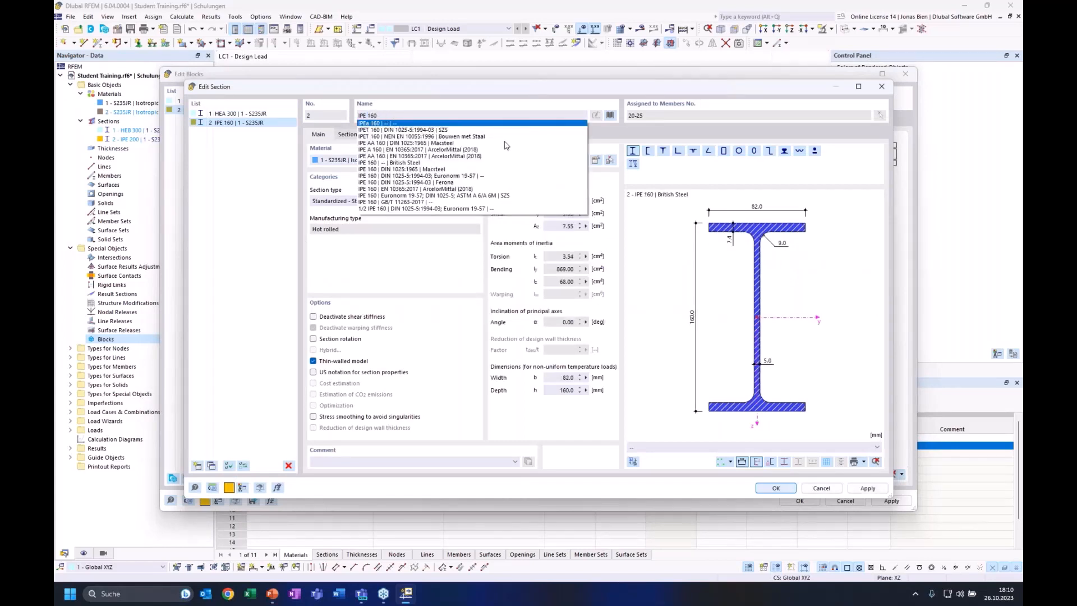
pyautogui.click(279, 247)
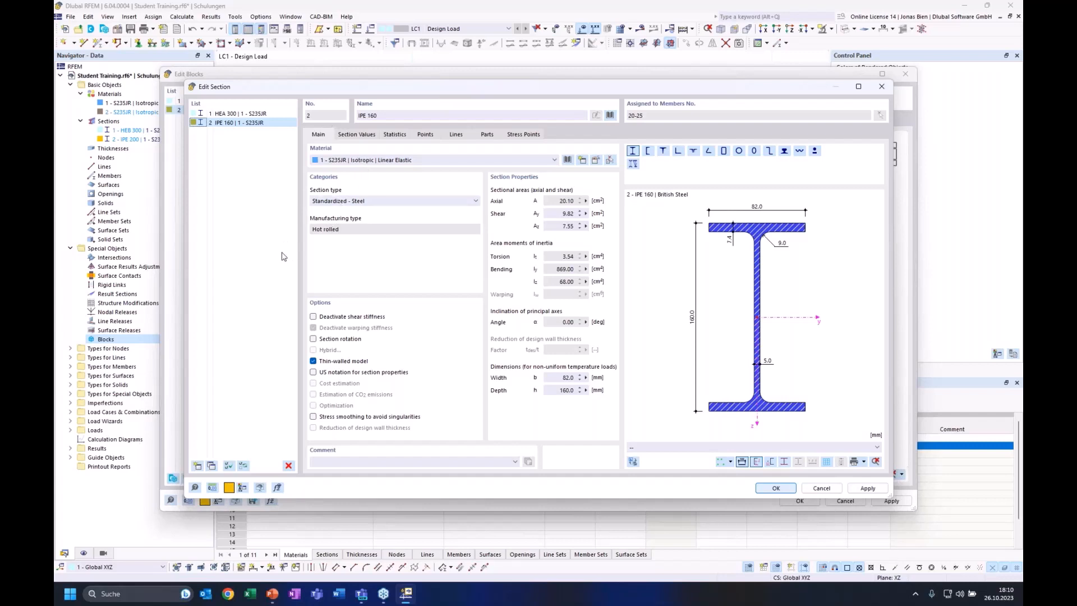
# Step: Copy the IPE 160 section and change the copy to HEA 160 according to DIN 1025-3:1994-03; Euronorm 53-62
pyautogui.click(213, 465)
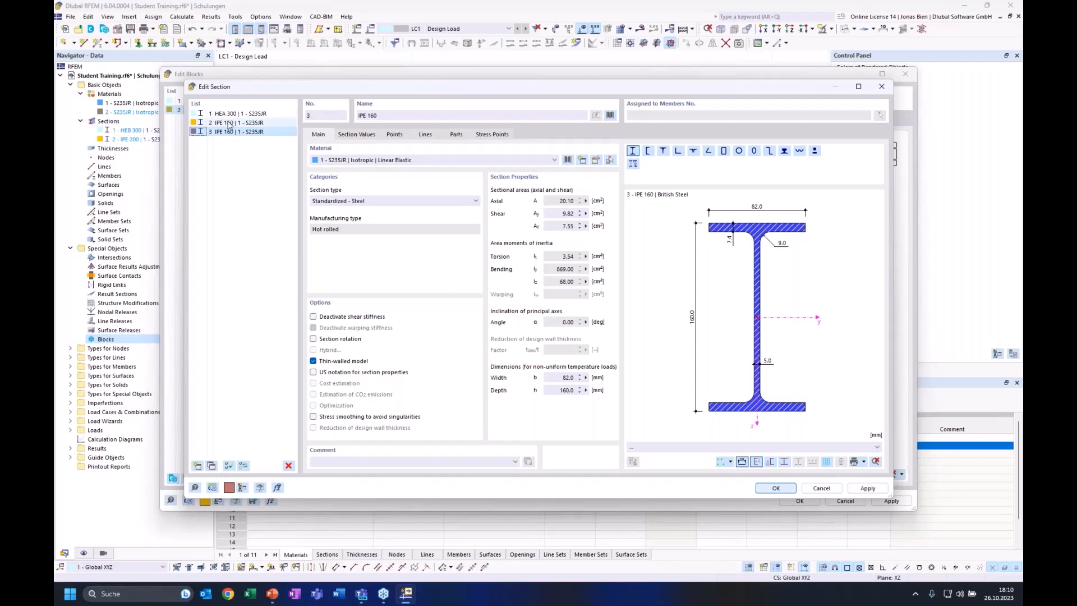
pyautogui.doubleClick(361, 115)
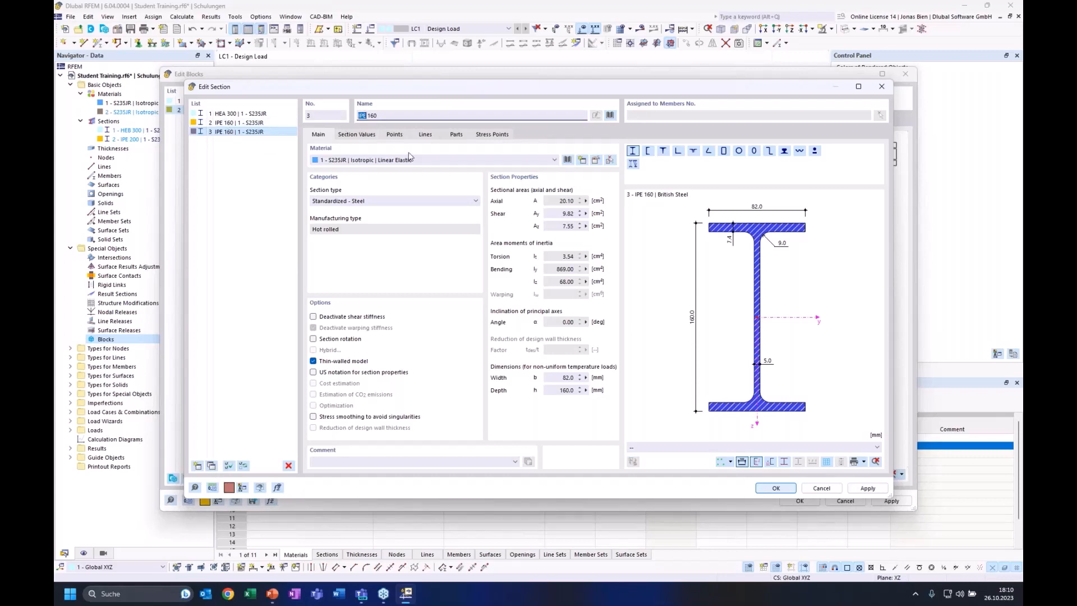
pyautogui.write('H')
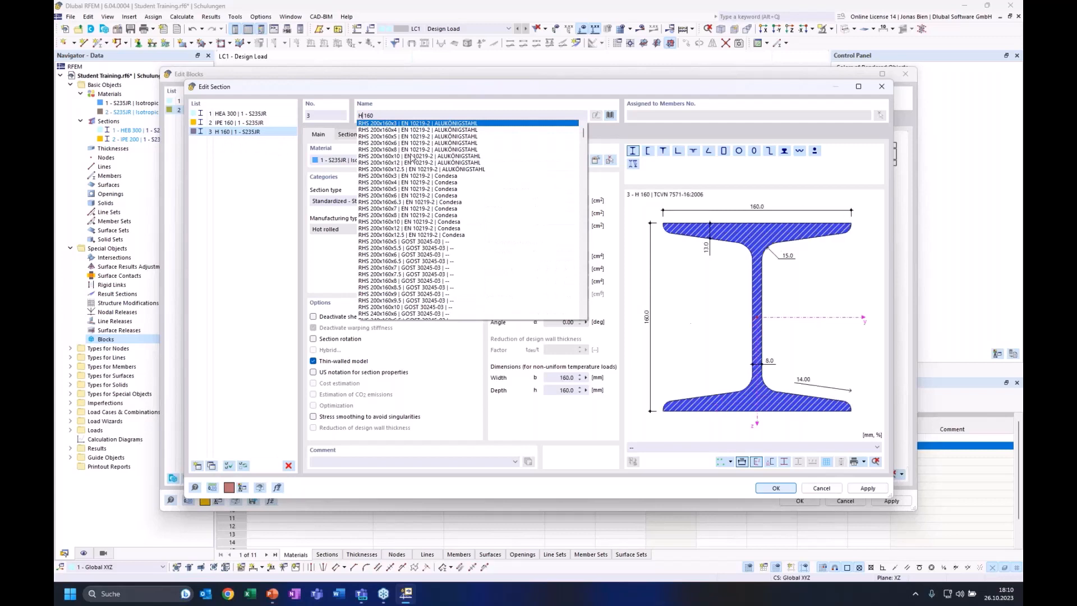
pyautogui.write('EA')
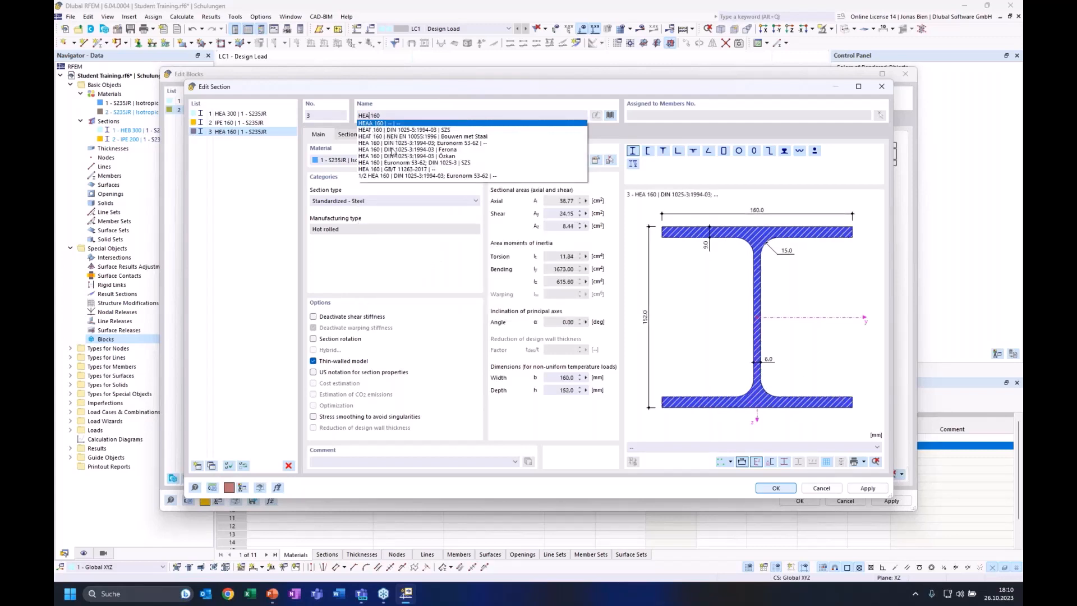
pyautogui.click(394, 143)
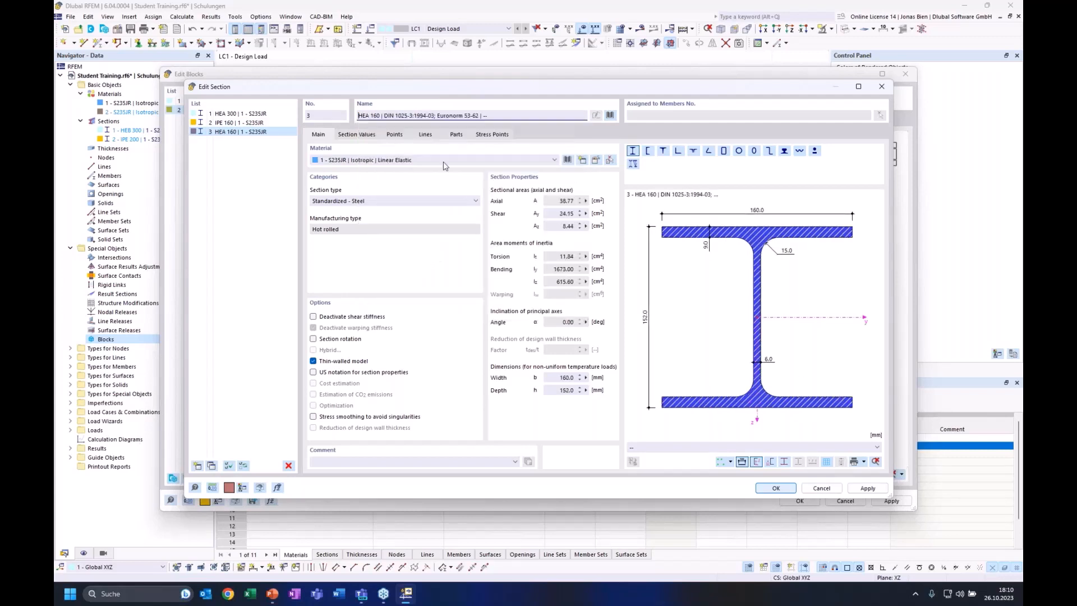
pyautogui.click(784, 487)
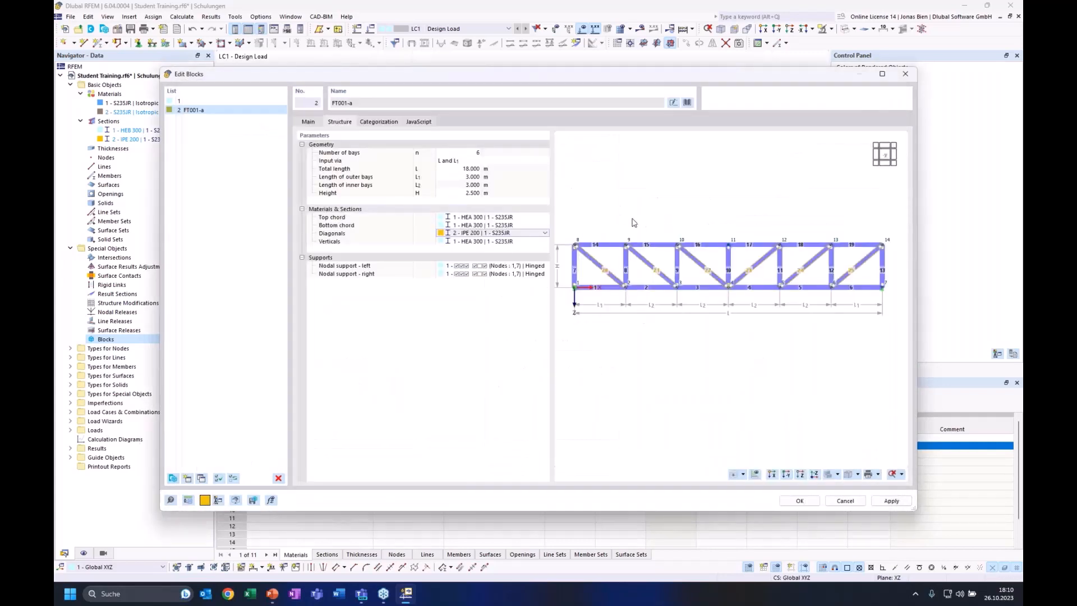
# Step: Assign the IPE 160 section in S235JR to the truss diagonals
pyautogui.click(501, 234)
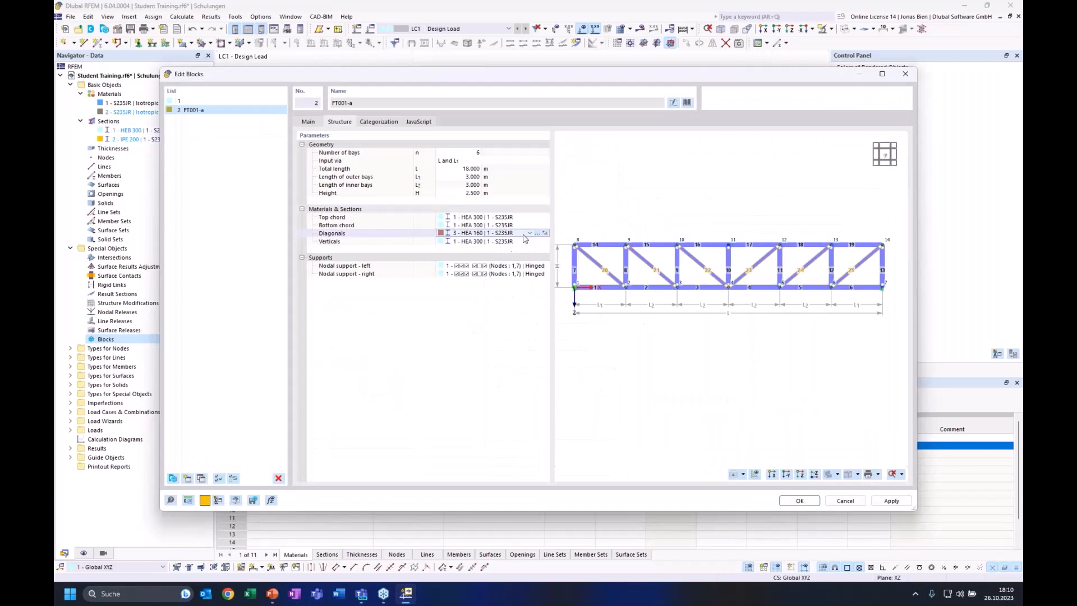
pyautogui.click(529, 233)
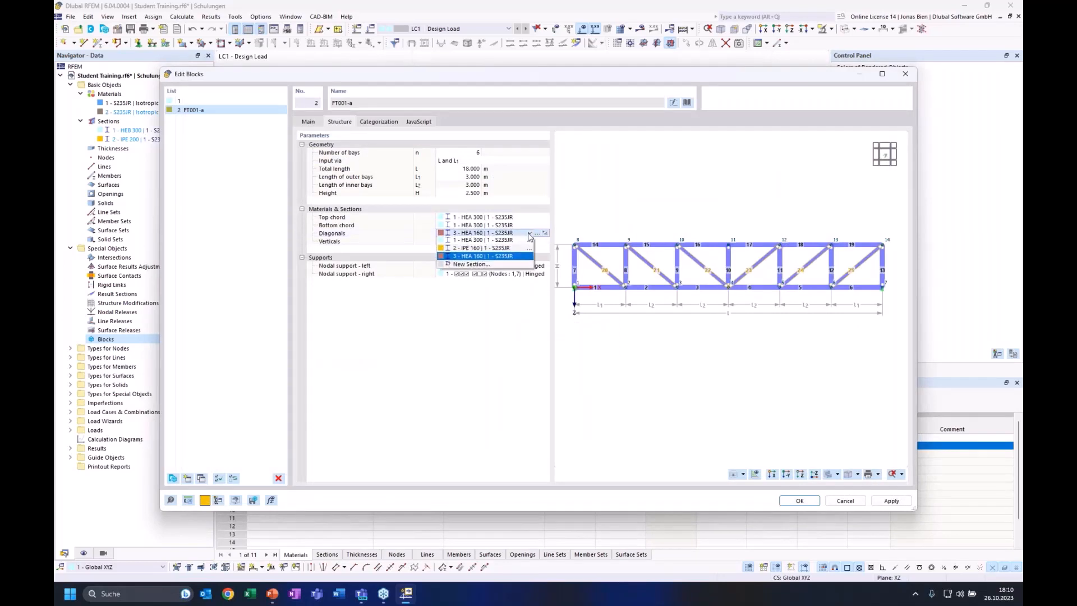
pyautogui.click(491, 249)
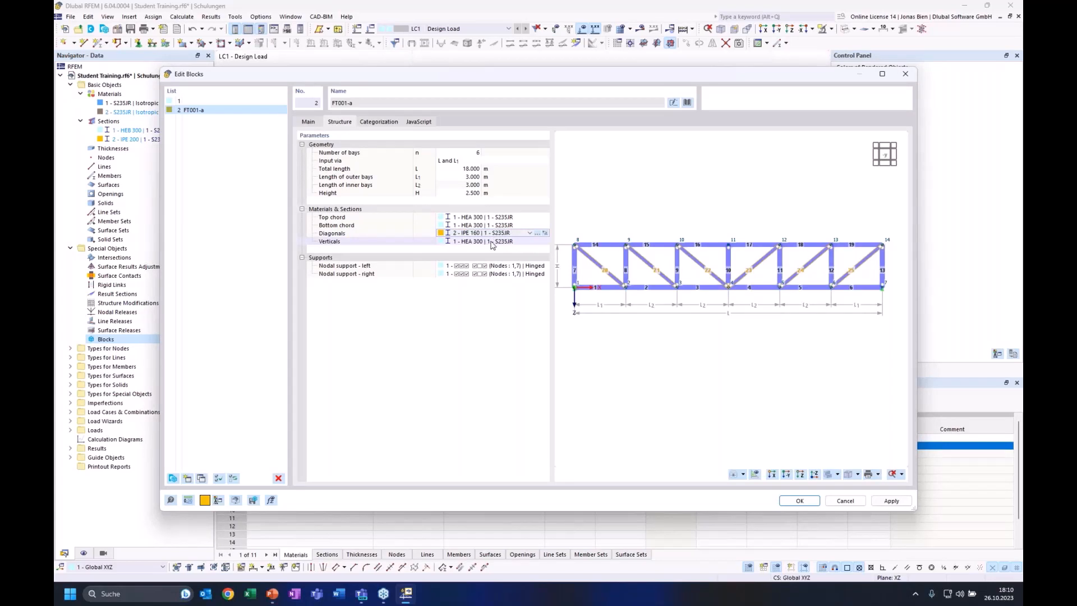
# Step: Assign the HEA 160 section to the truss verticals and apply the block settings to the model
pyautogui.click(491, 243)
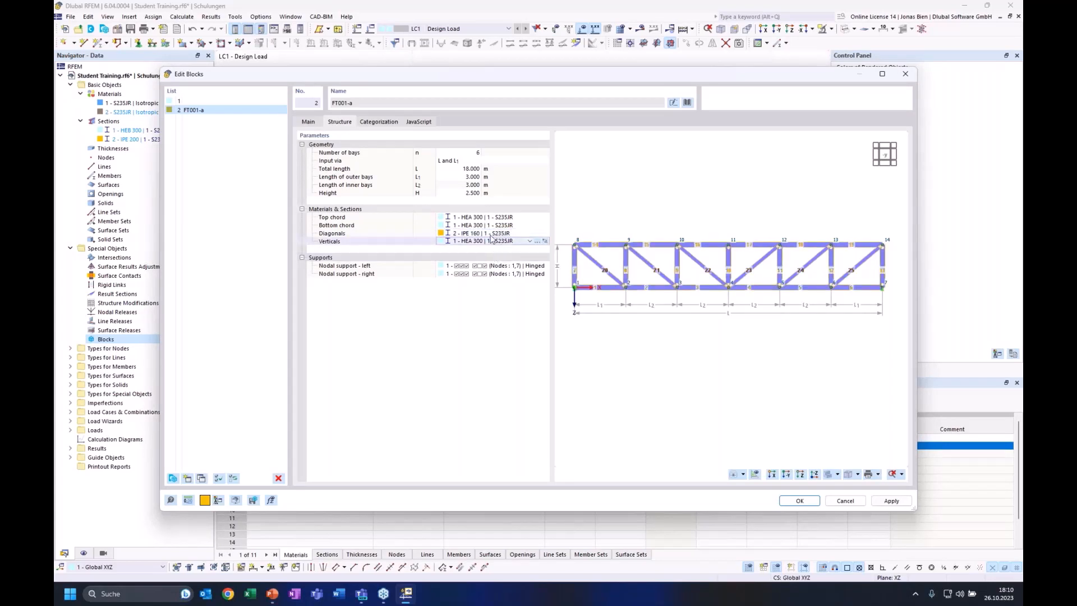
pyautogui.click(496, 241)
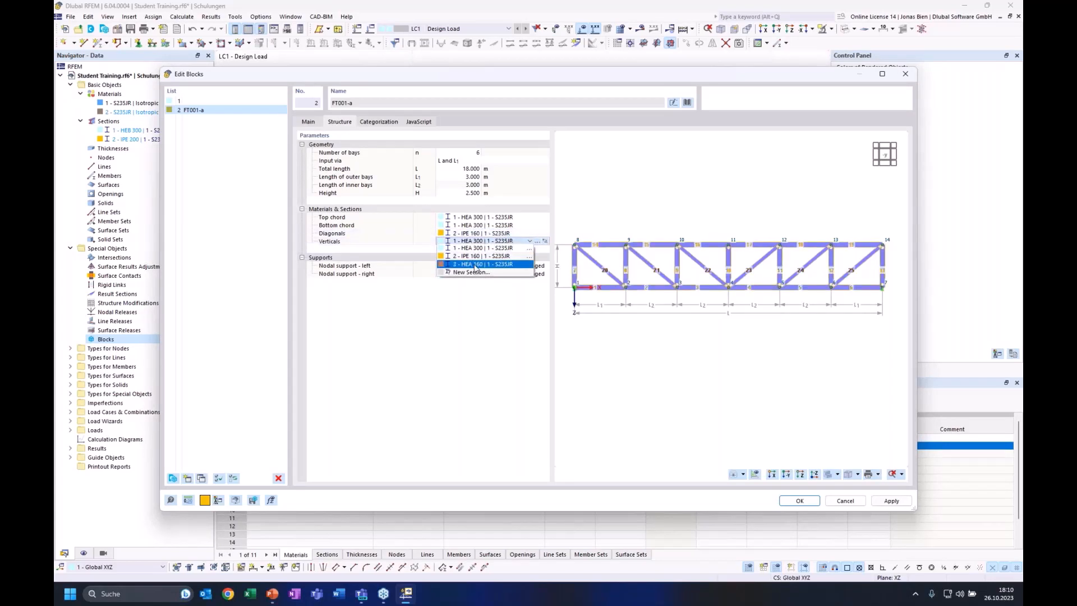
pyautogui.click(476, 264)
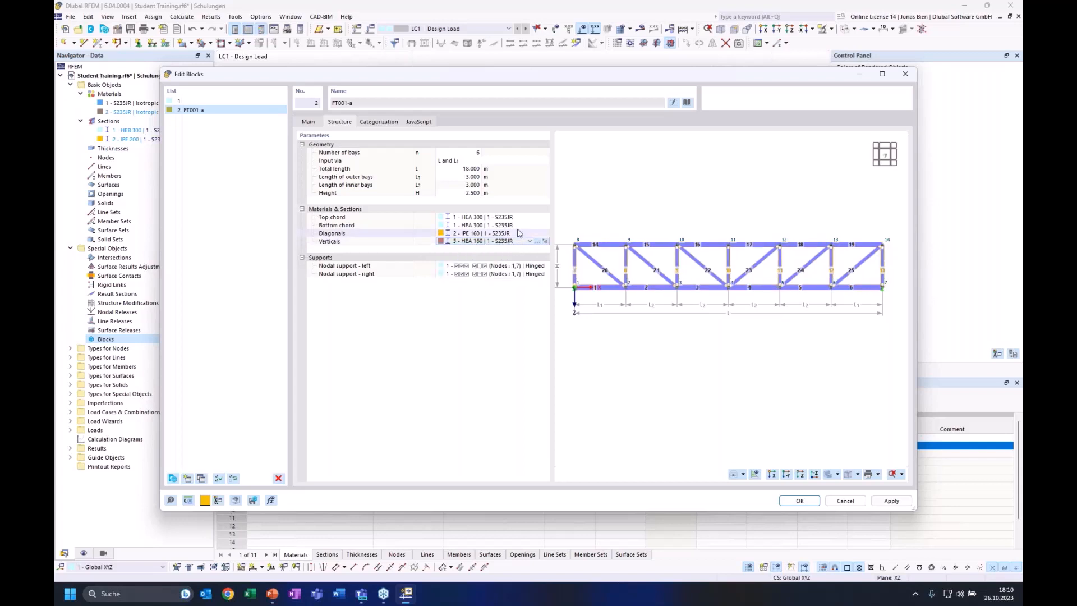
pyautogui.click(809, 505)
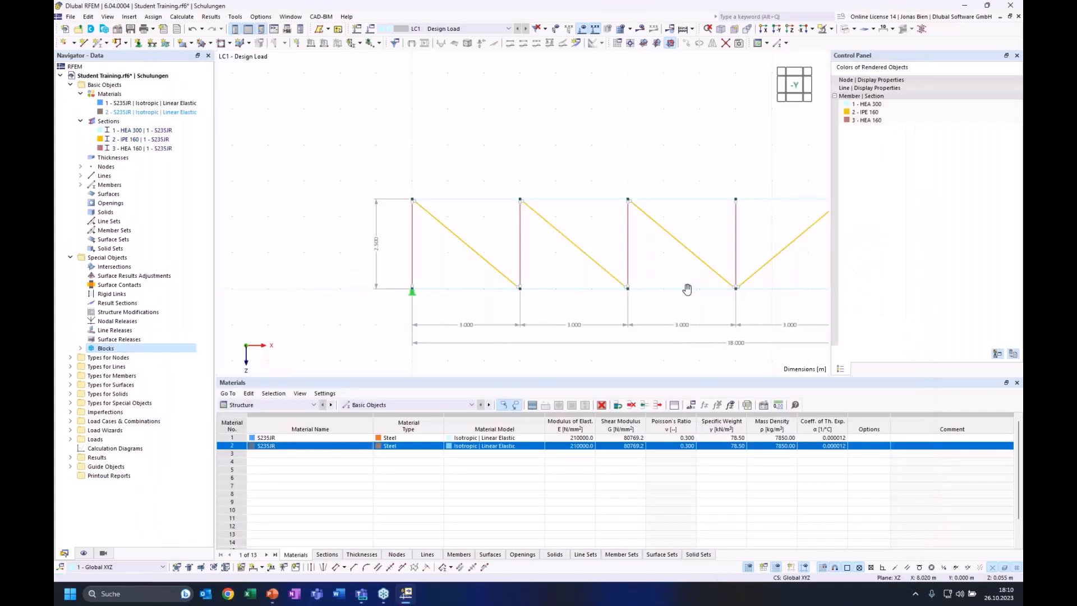
# Step: Display the truss members as rendered solids and inspect the whole truss from an oblique angle
pyautogui.scroll(-5, 609, 291)
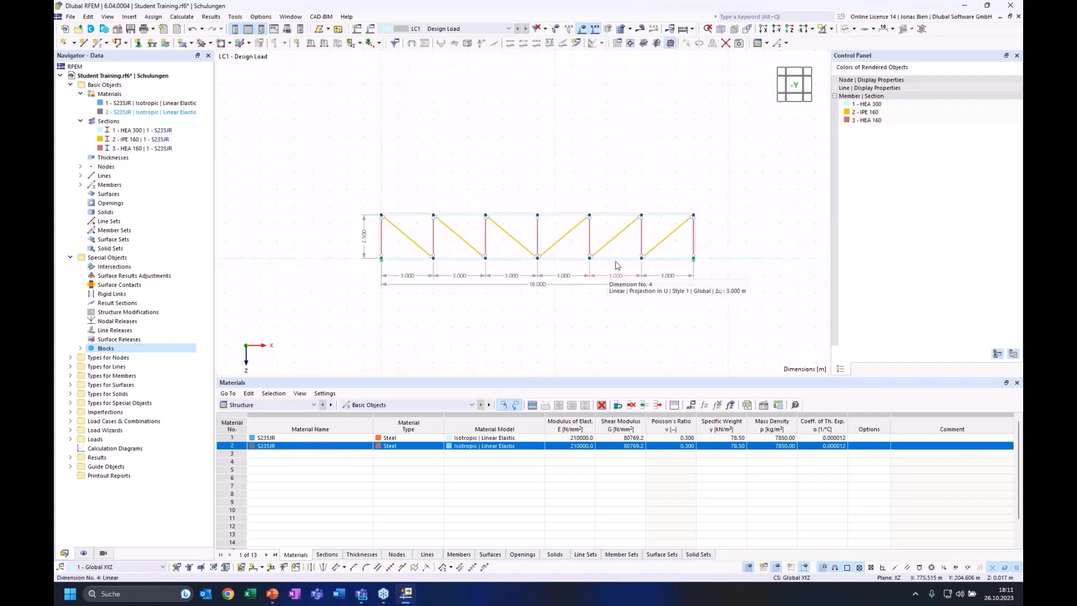
pyautogui.click(845, 29)
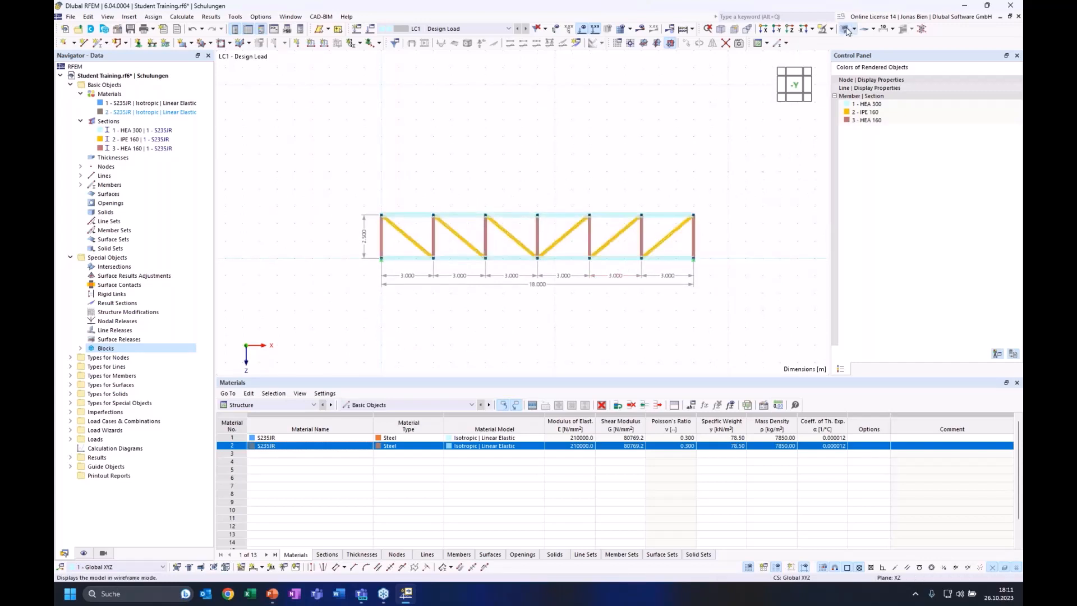
pyautogui.click(847, 31)
pyautogui.keyDown('ctrl'); pyautogui.moveTo(608, 181); pyautogui.dragTo(634, 193, button='middle'); pyautogui.keyUp('ctrl')
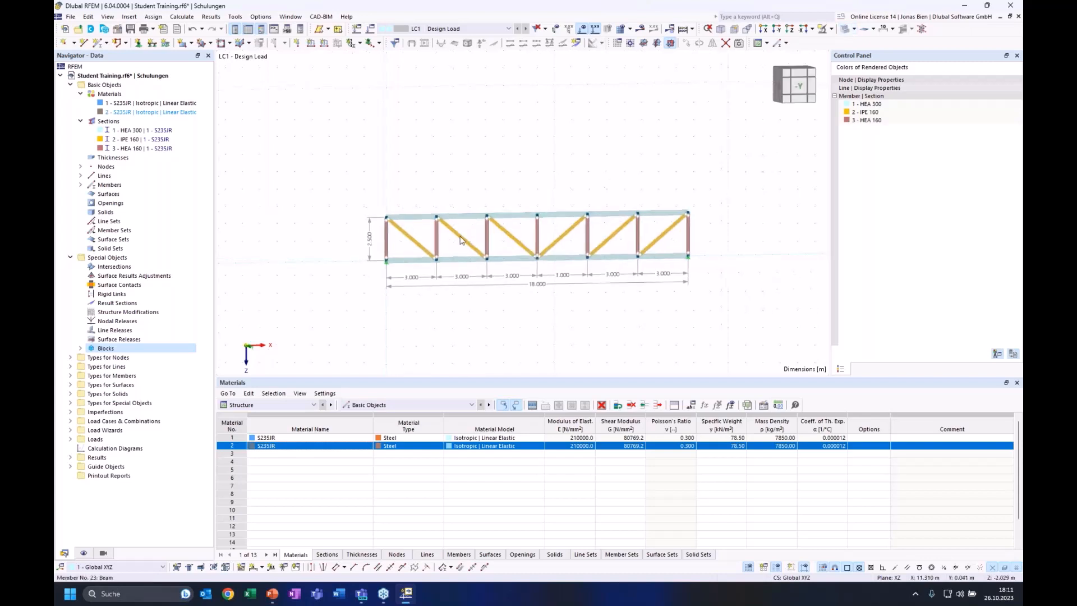
pyautogui.scroll(2, 496, 174)
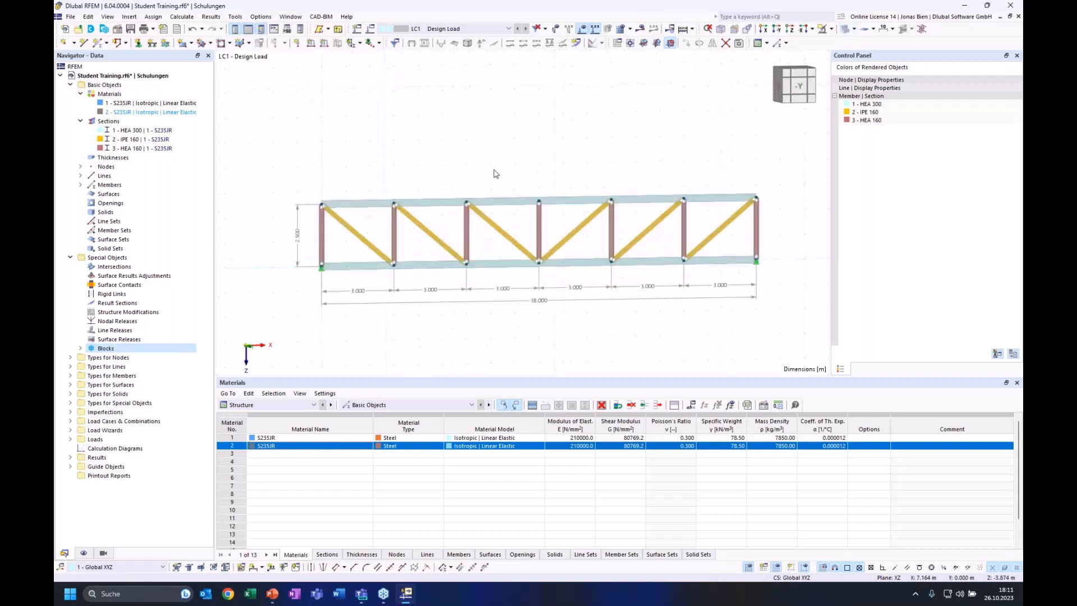
pyautogui.keyDown('ctrl'); pyautogui.moveTo(508, 191); pyautogui.dragTo(525, 211, button='middle'); pyautogui.keyUp('ctrl')
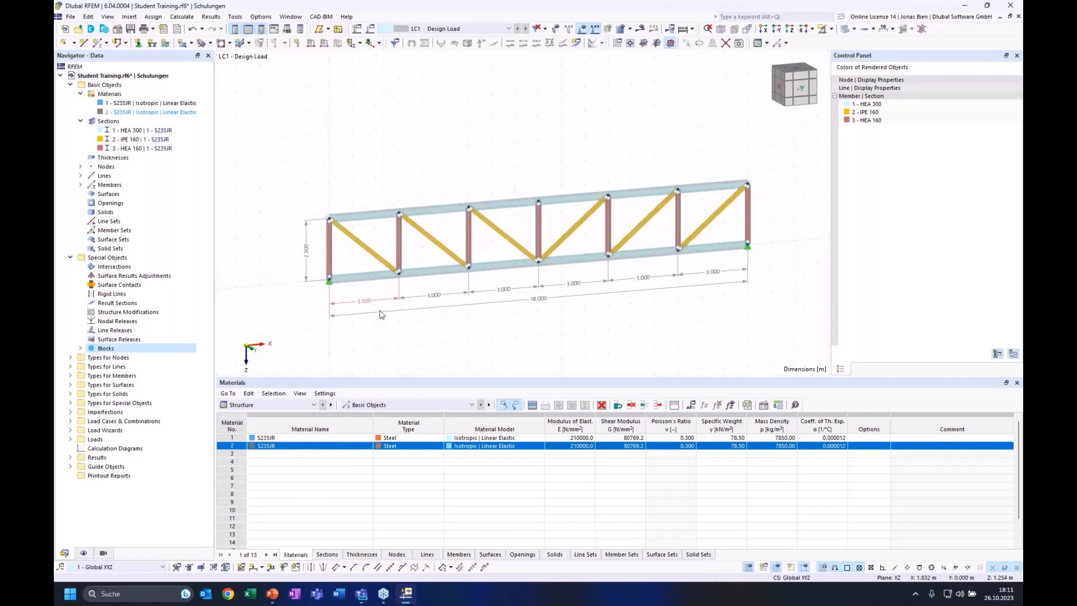
# Step: Reopen block FT001-a from the model's blocks and review its structure parameters
pyautogui.doubleClick(107, 349)
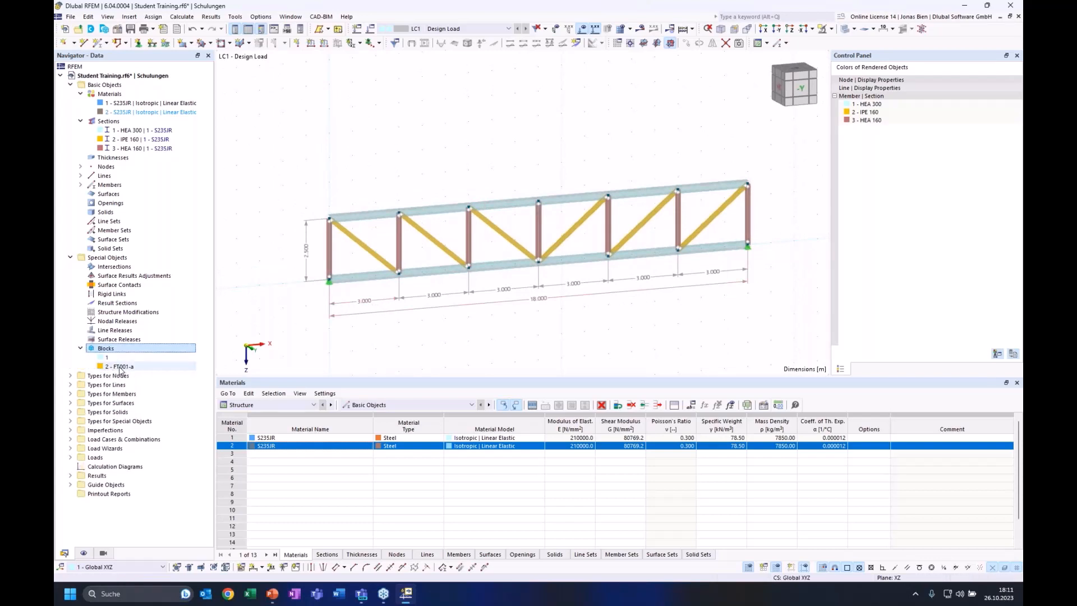
pyautogui.click(131, 367)
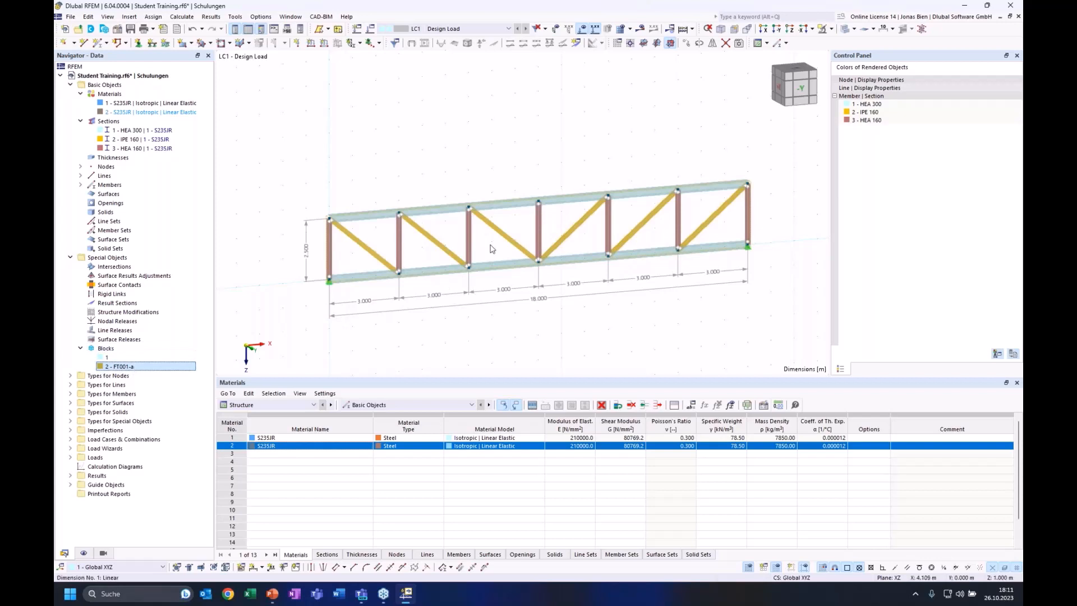
pyautogui.doubleClick(126, 368)
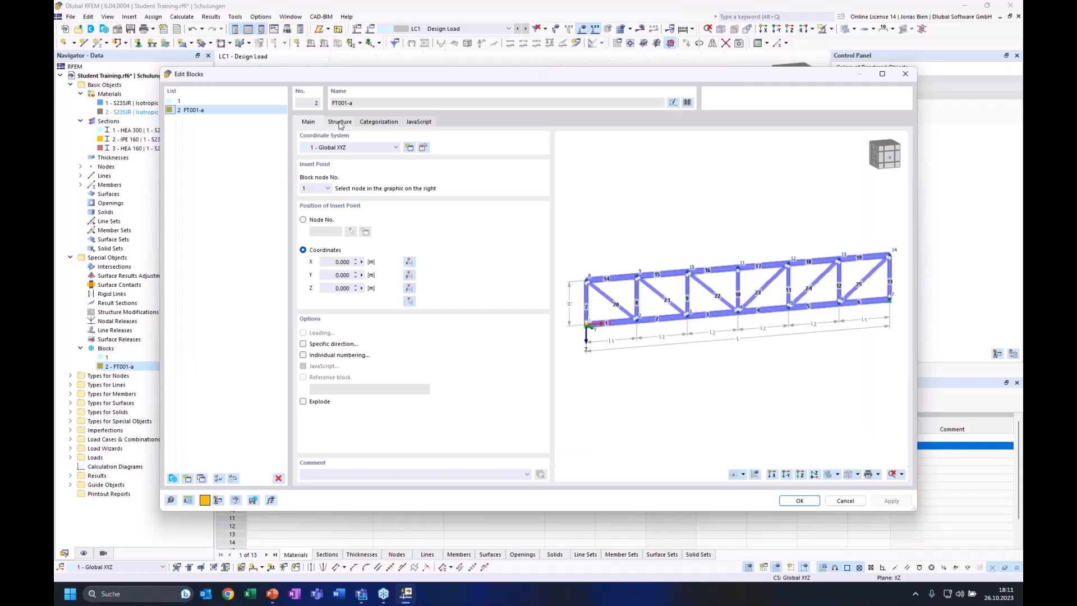
pyautogui.click(340, 122)
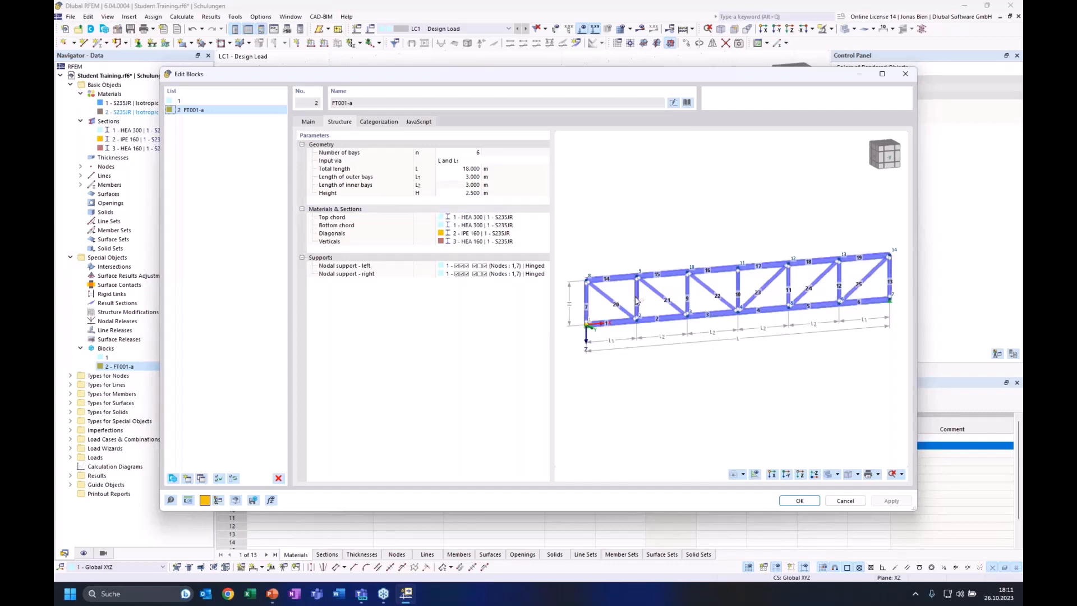
# Step: Examine the block's JavaScript, including the input_data parameters and the generate function that creates nodes, members and hinges
pyautogui.click(419, 122)
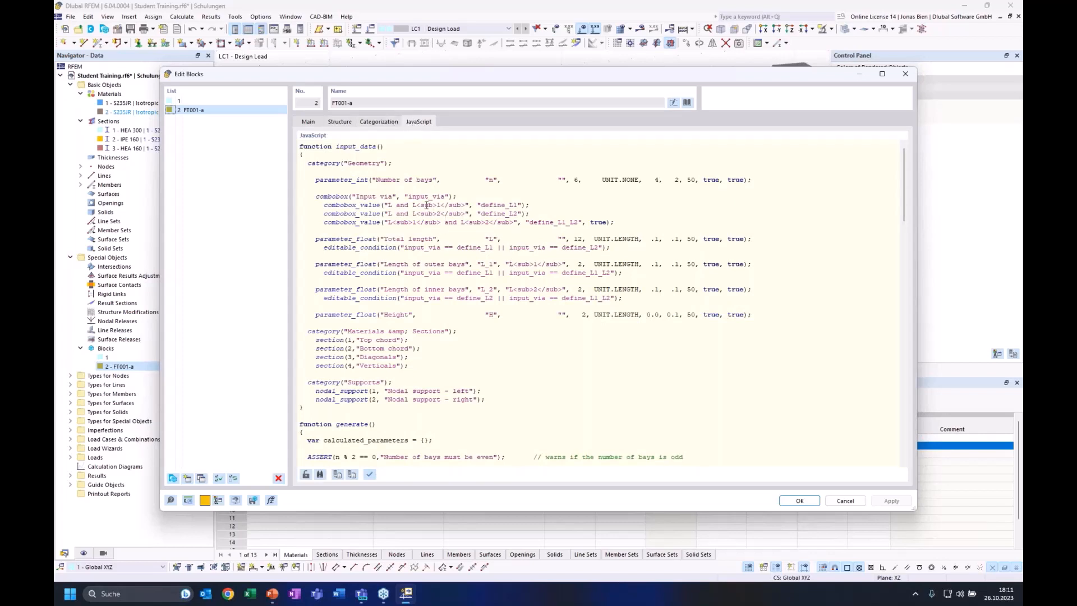
pyautogui.scroll(-1, 426, 206)
pyautogui.scroll(1, 425, 247)
pyautogui.scroll(-5, 424, 207)
pyautogui.scroll(-7, 369, 297)
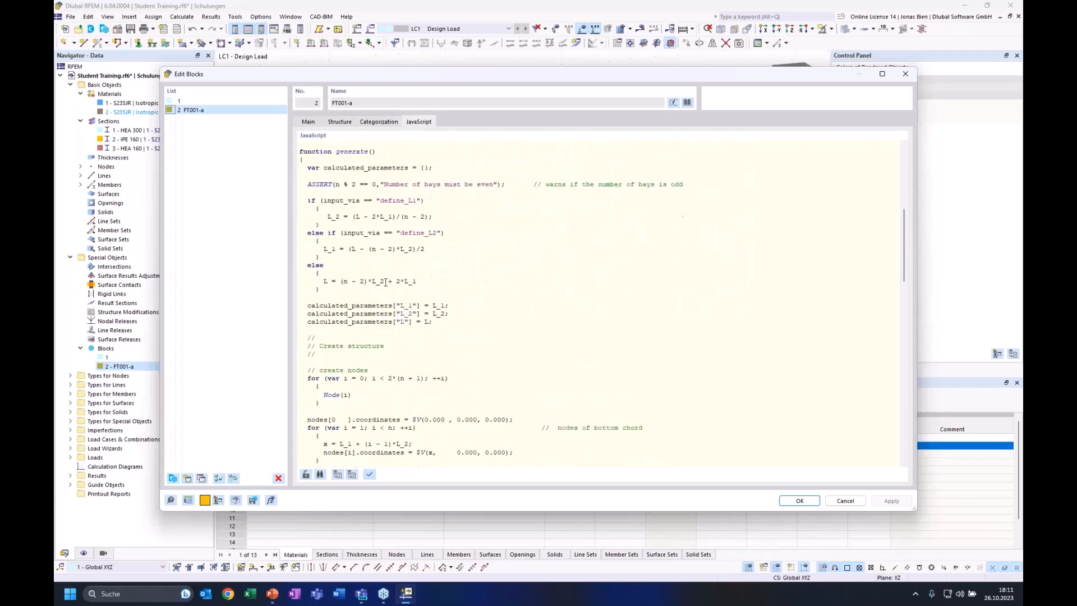
pyautogui.scroll(-8, 484, 277)
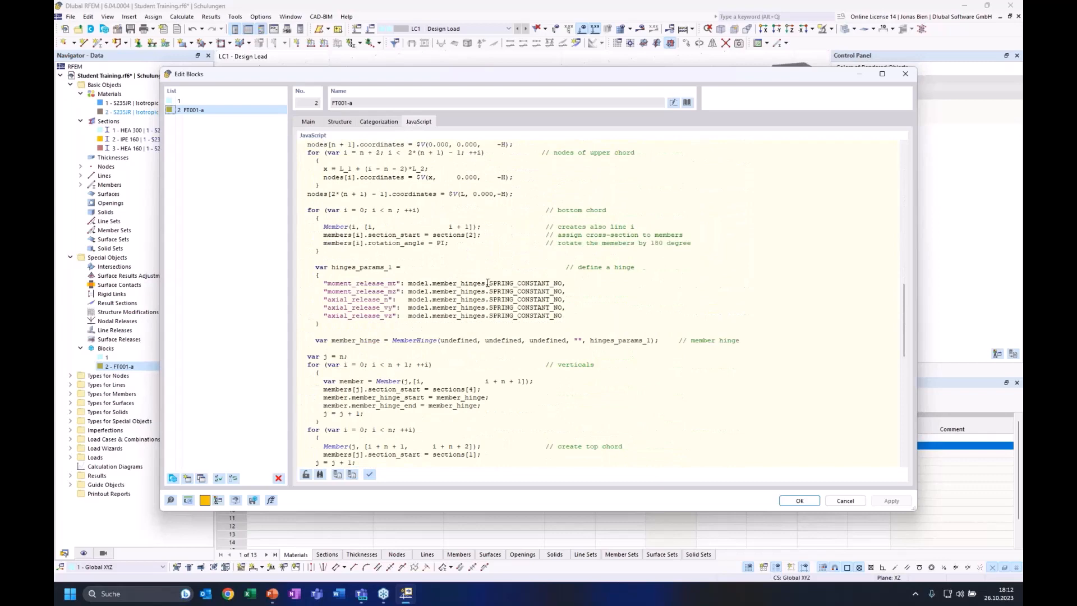
pyautogui.scroll(-4, 480, 291)
pyautogui.scroll(3, 480, 286)
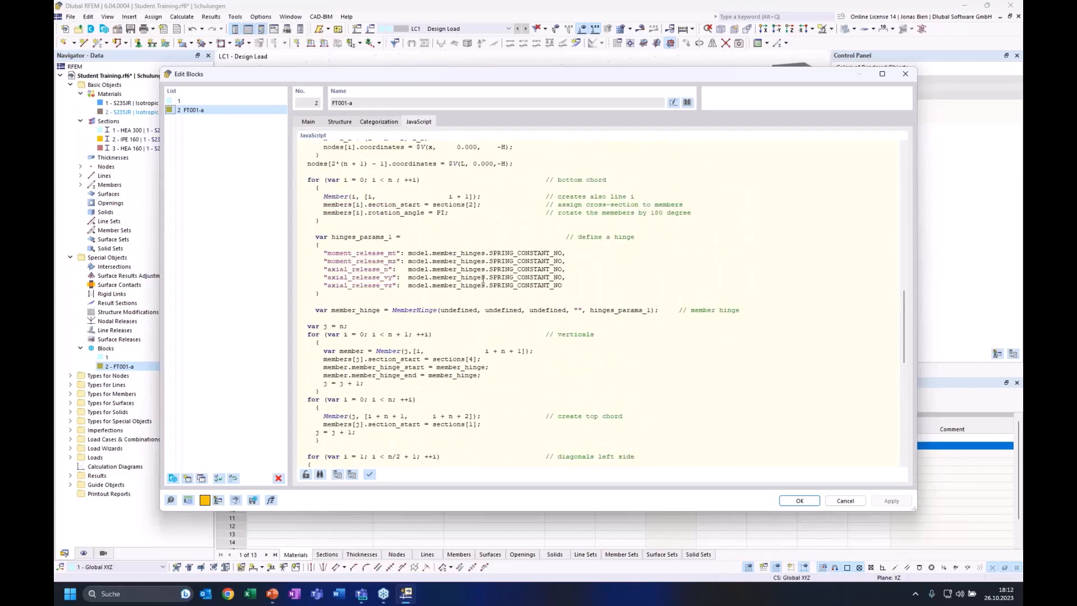
pyautogui.scroll(8, 544, 287)
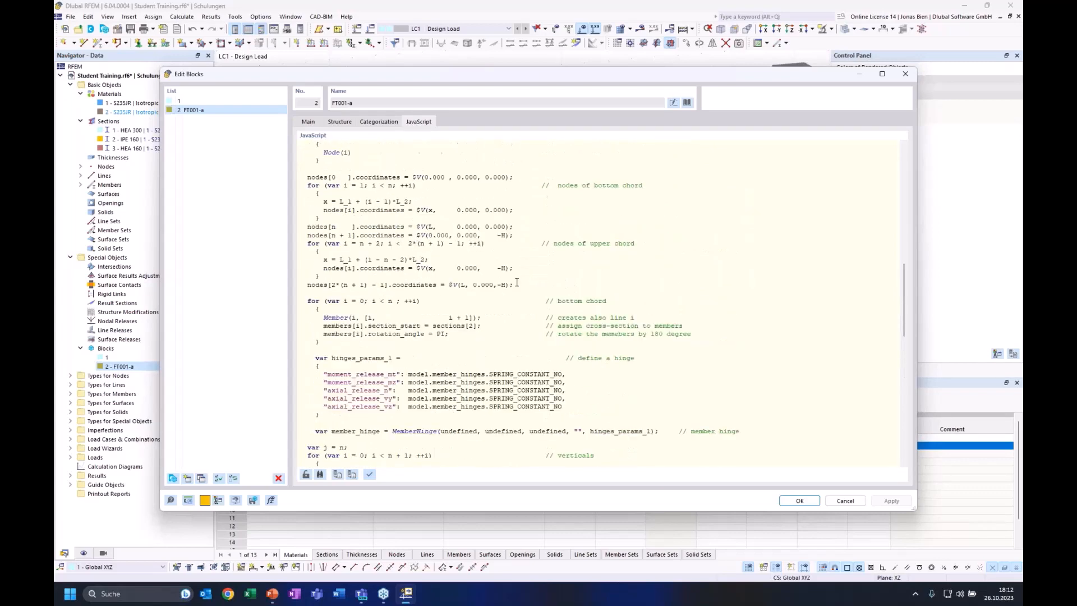
pyautogui.scroll(2, 488, 241)
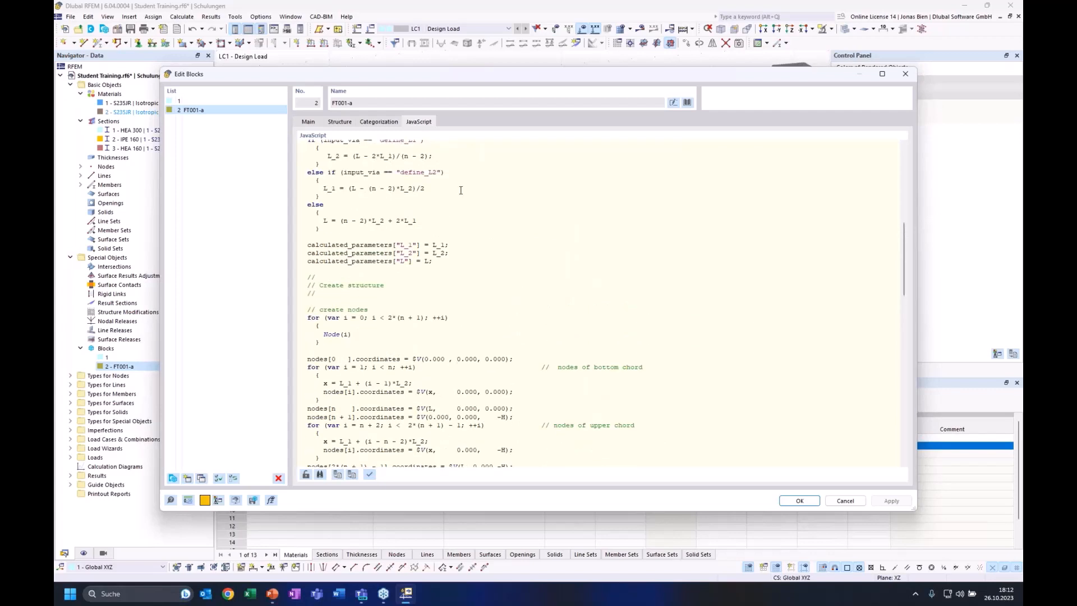
pyautogui.scroll(8, 430, 227)
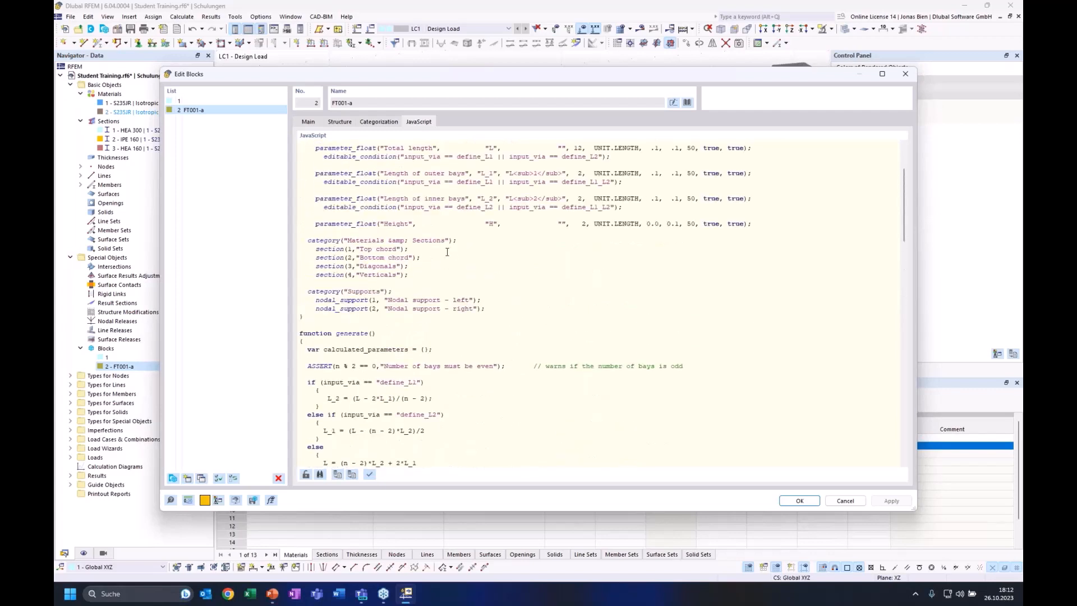
pyautogui.scroll(3, 454, 260)
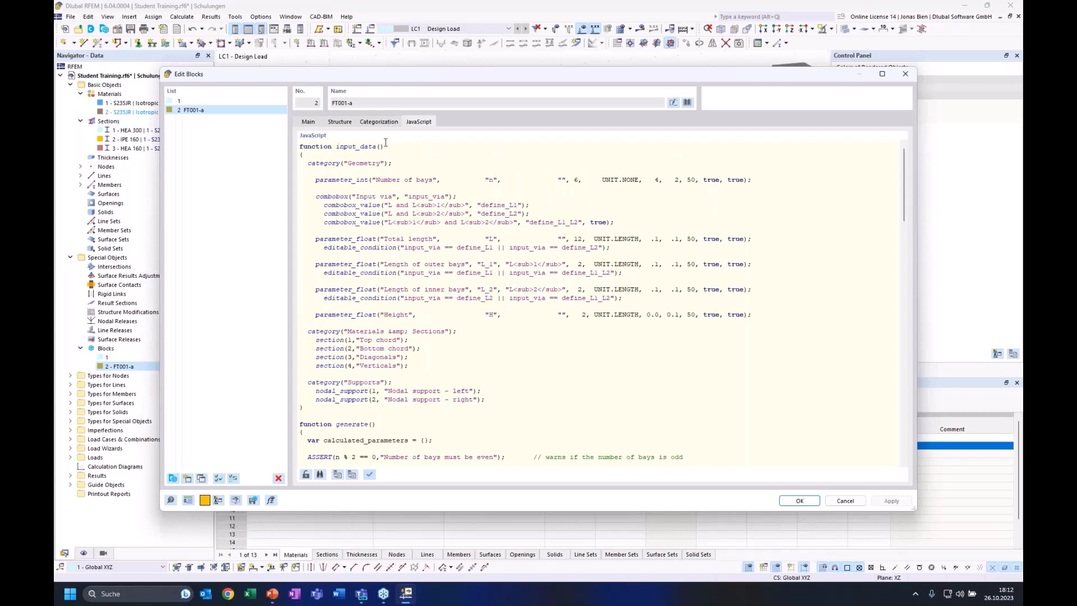
pyautogui.moveTo(387, 146); pyautogui.dragTo(339, 146)
pyautogui.click(402, 187)
pyautogui.scroll(-5, 481, 360)
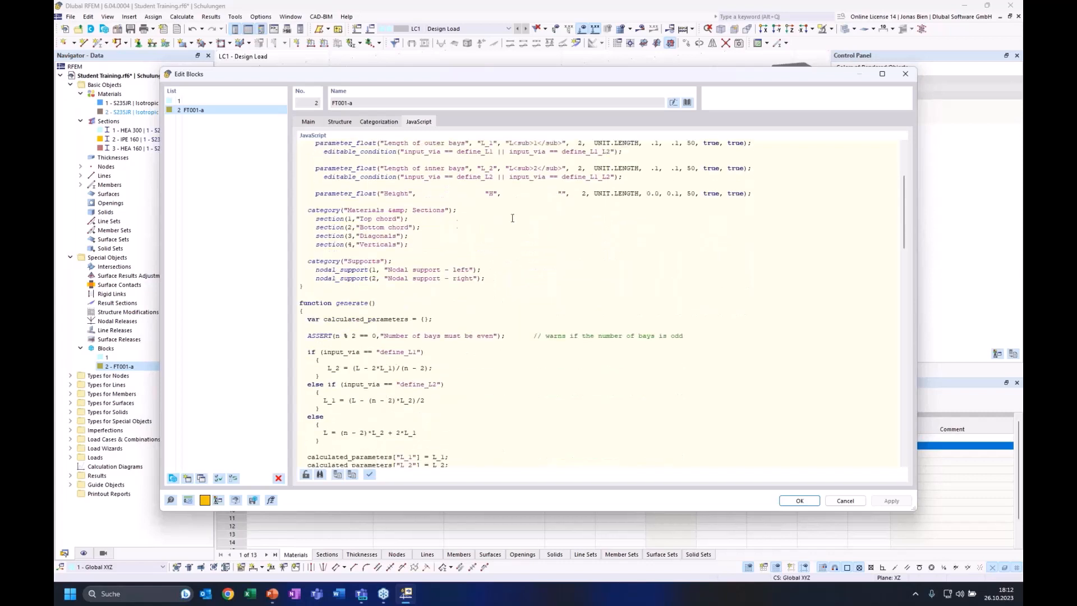
# Step: Review the JavaScript code of block FT001-a from the input parameters to the node creation, including its insertion settings, then close the block
pyautogui.scroll(5, 491, 240)
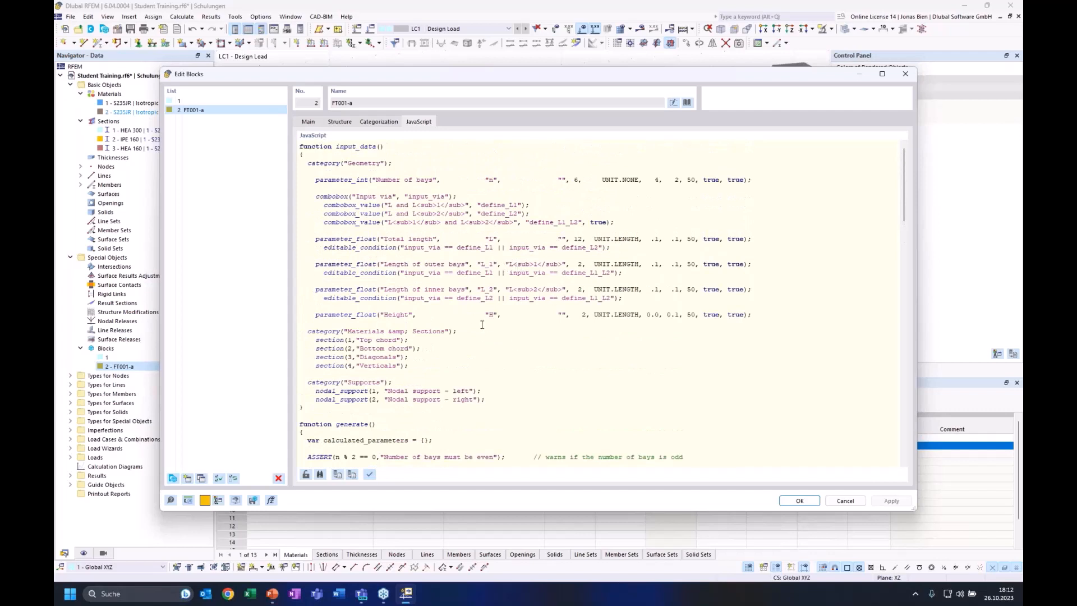
pyautogui.scroll(-5, 447, 343)
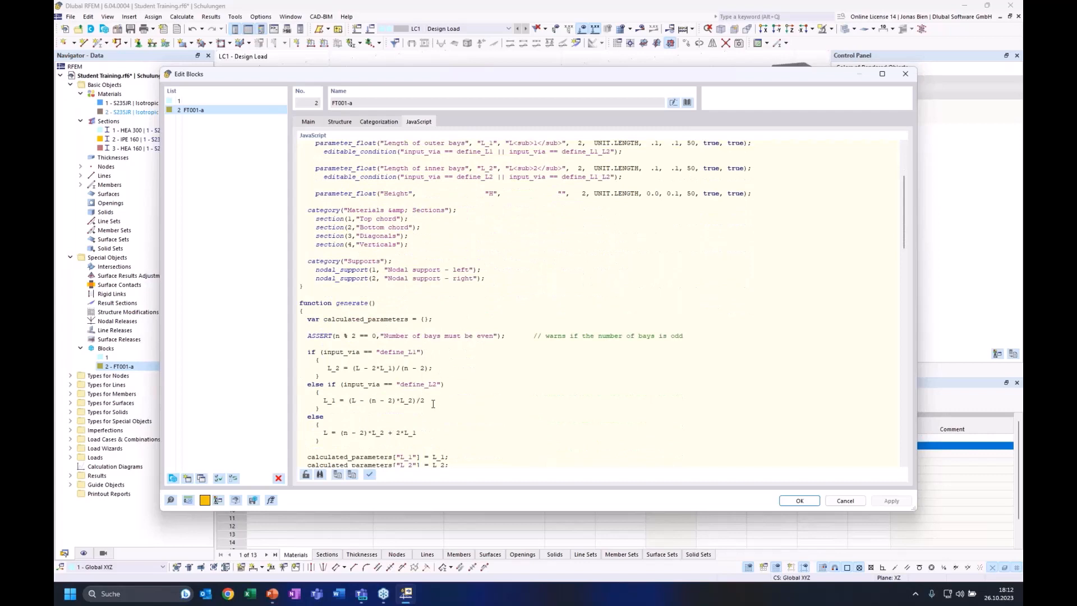
pyautogui.scroll(-3, 420, 371)
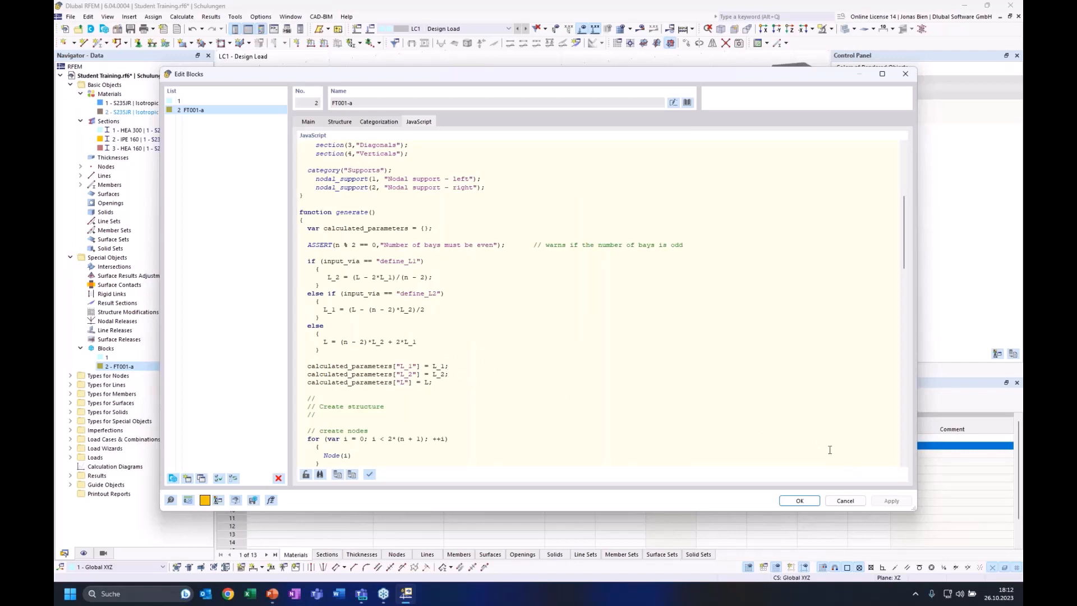
pyautogui.click(338, 122)
pyautogui.click(308, 122)
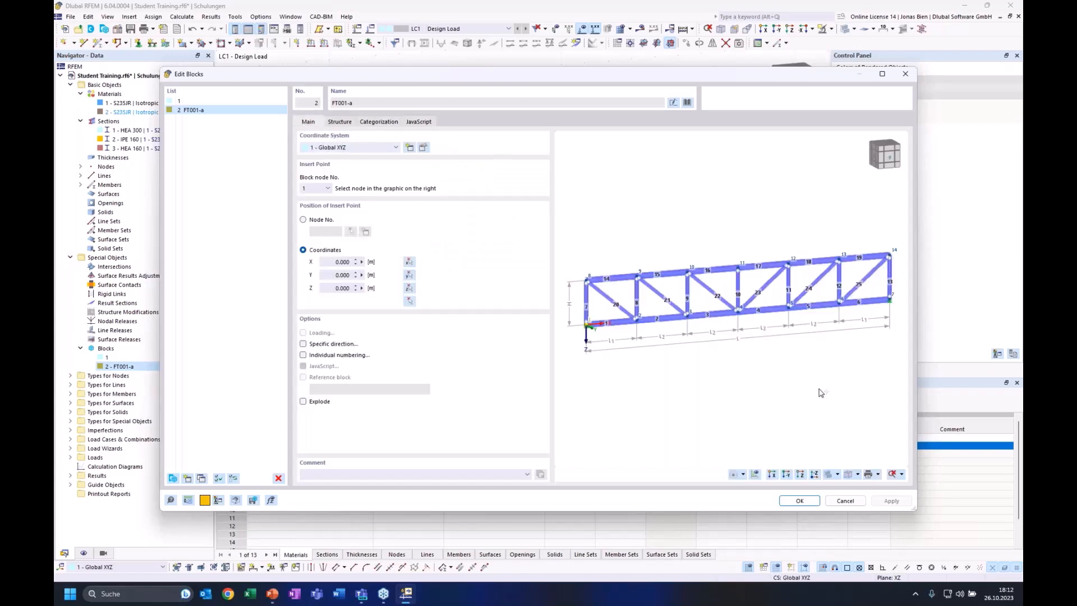
pyautogui.click(799, 500)
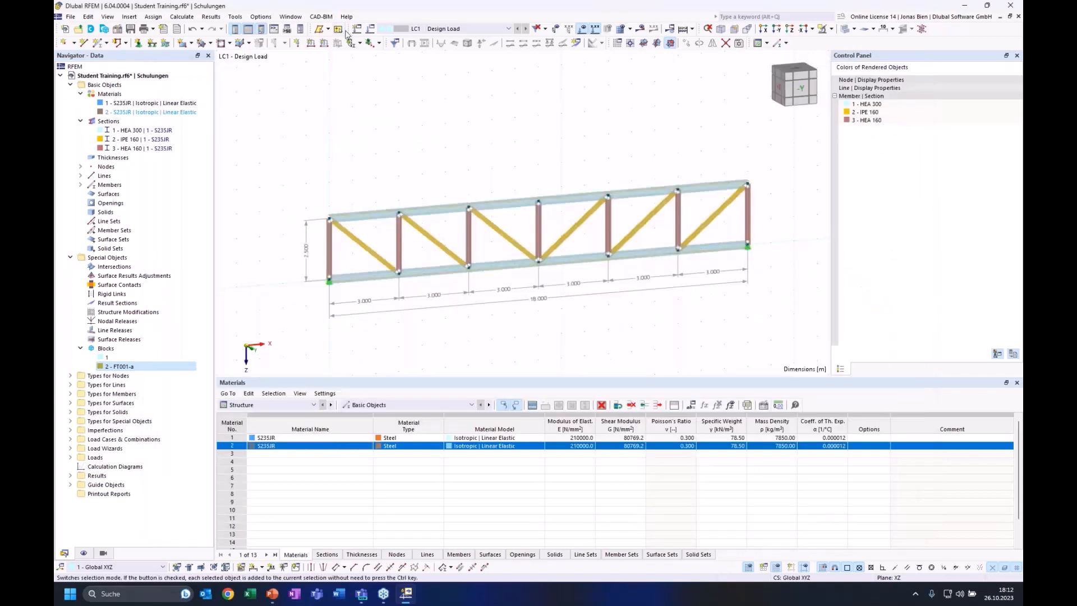
# Step: Show the console and look up the available object names by entering "node" and "no"
pyautogui.click(274, 30)
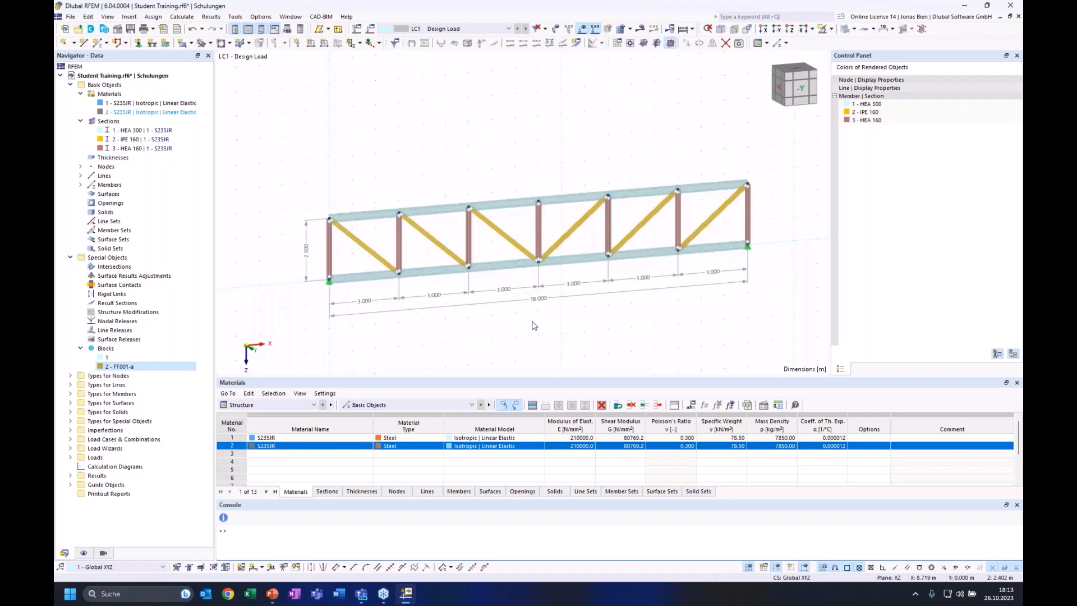
pyautogui.write('node')
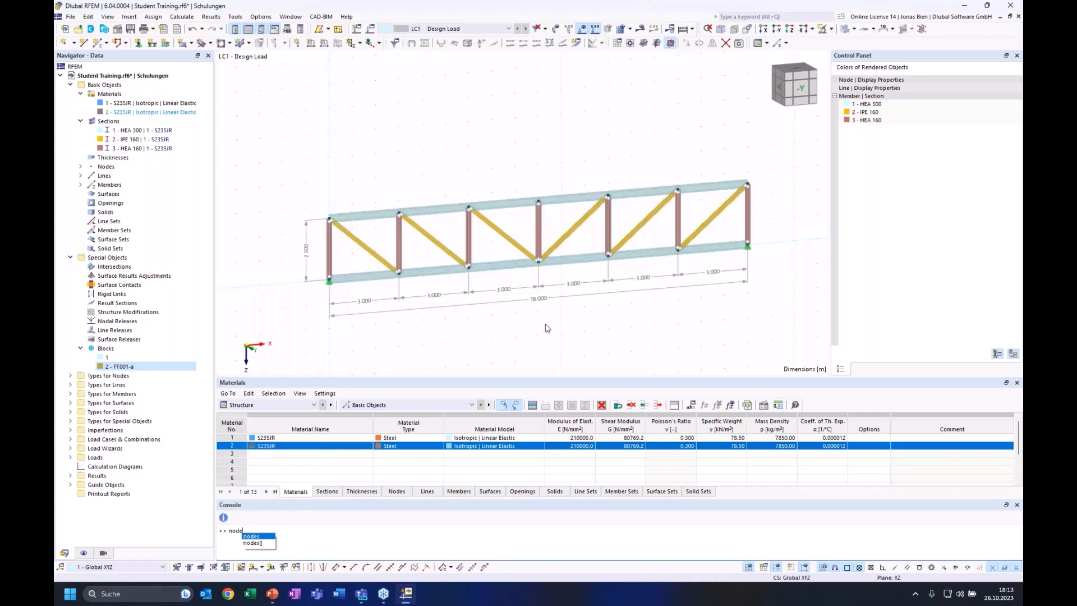
pyautogui.click(253, 536)
pyautogui.press('BackSpace')
pyautogui.press('BackSpace')
pyautogui.press('BackSpace')
pyautogui.press('BackSpace')
pyautogui.write('no')
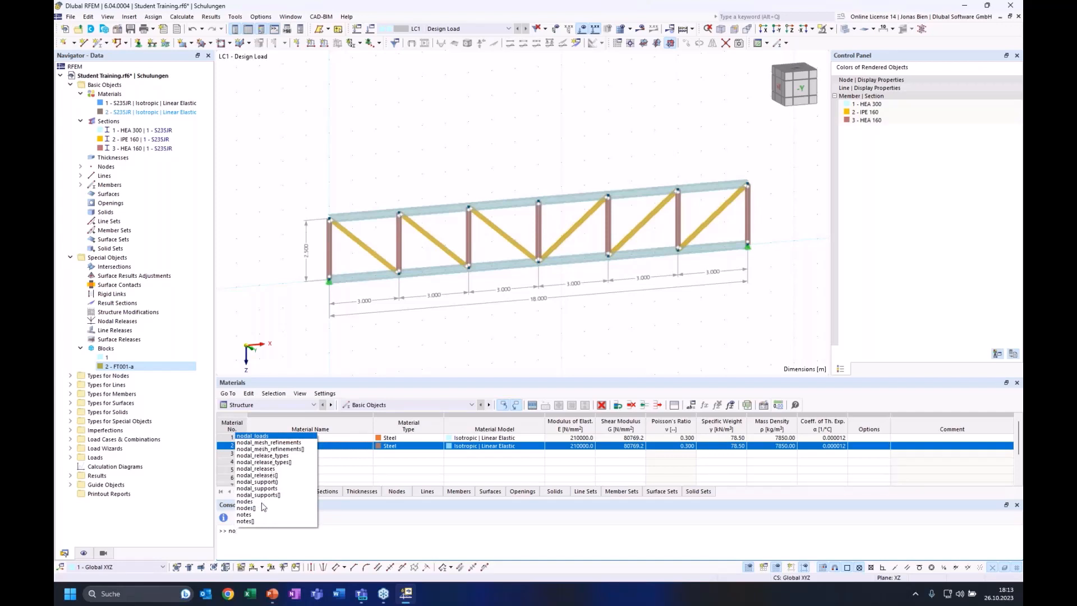
# Step: Browse the insertable object properties for the console, cancel without inserting one, and close the console
pyautogui.click(229, 523)
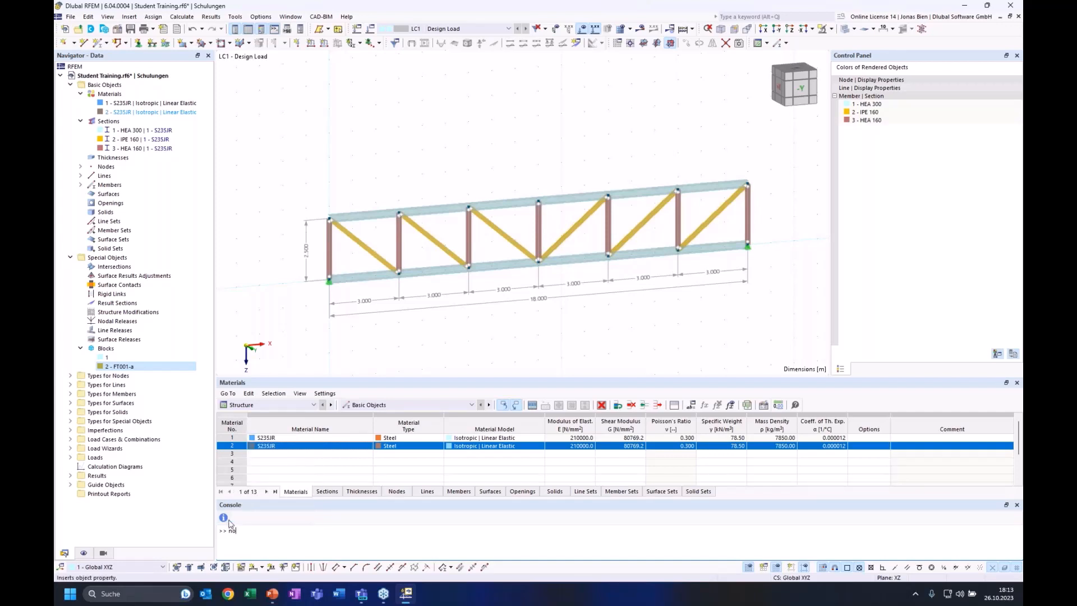
pyautogui.click(223, 519)
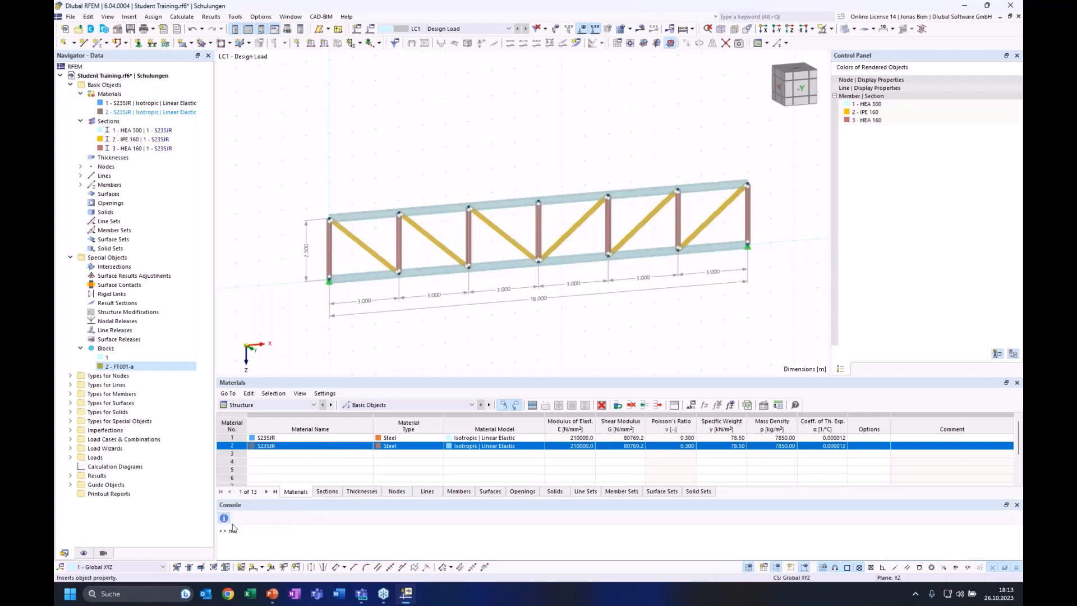
pyautogui.scroll(-10, 412, 279)
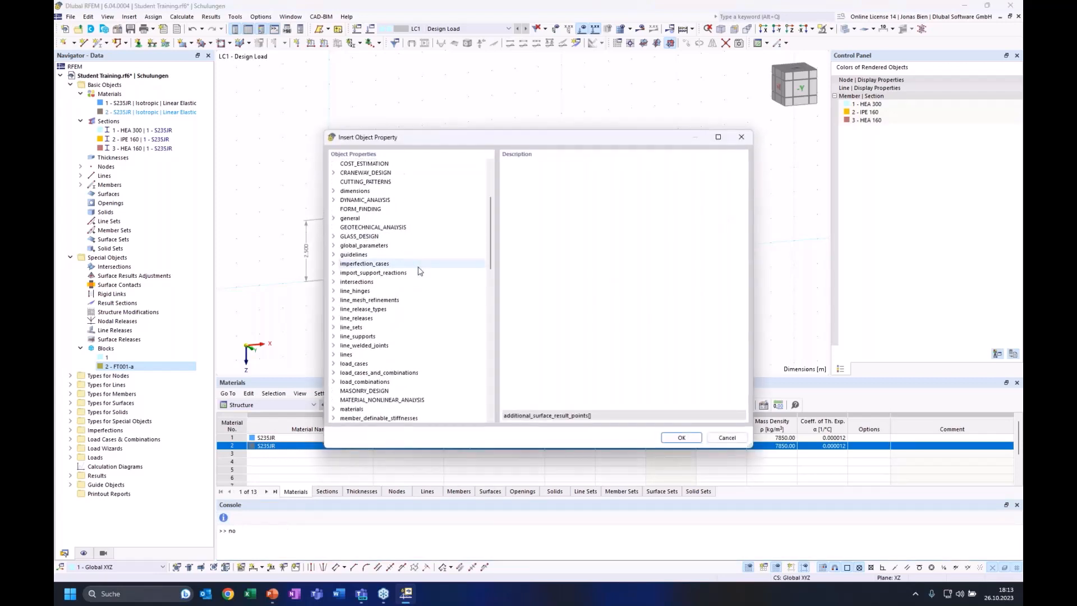
pyautogui.scroll(-10, 411, 279)
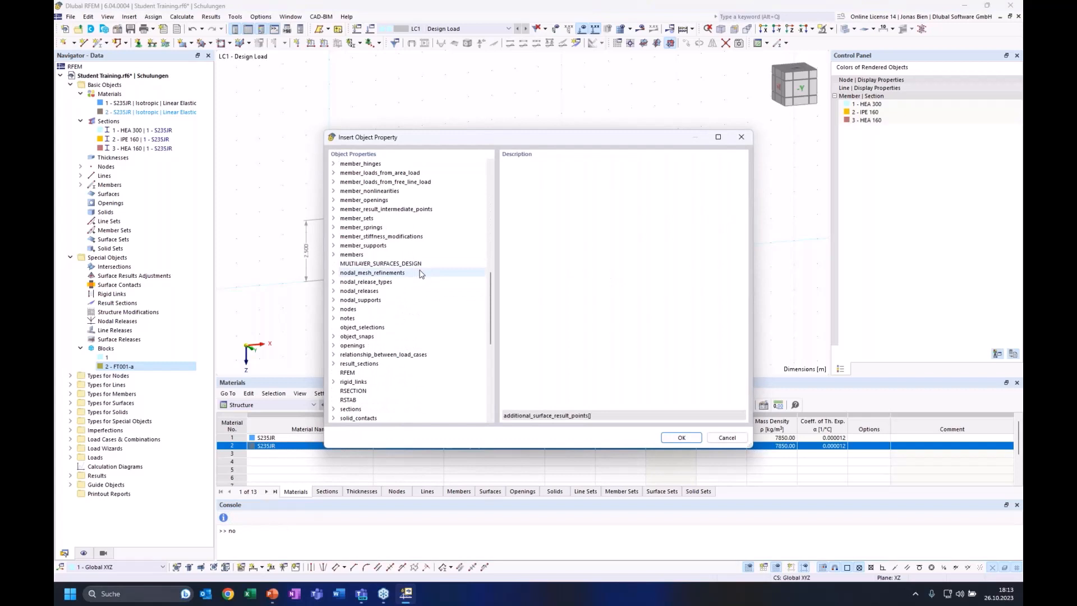
pyautogui.scroll(20, 423, 286)
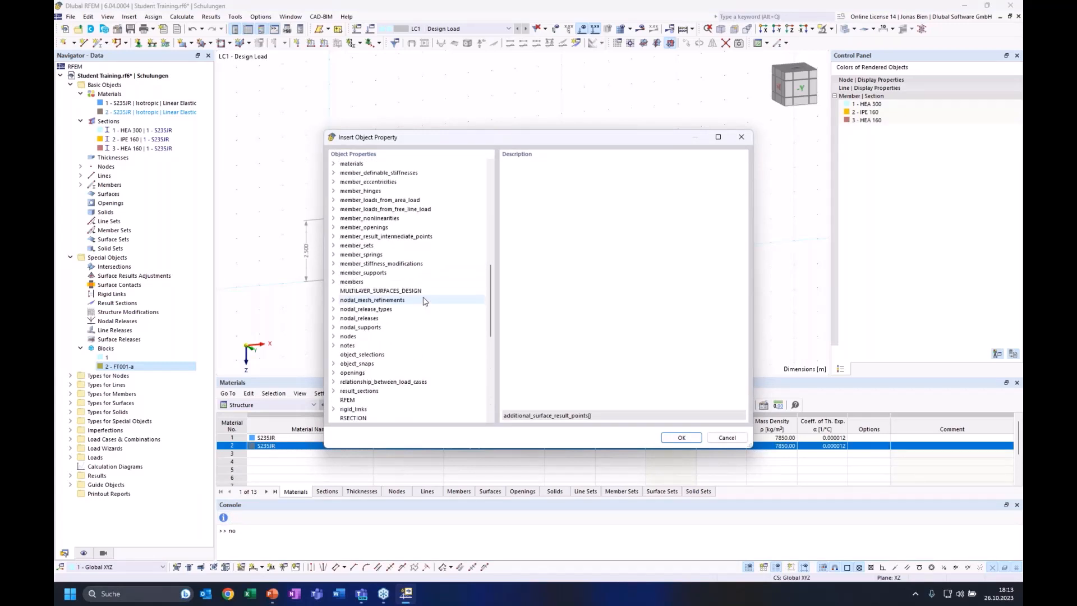
pyautogui.click(728, 438)
pyautogui.click(1016, 505)
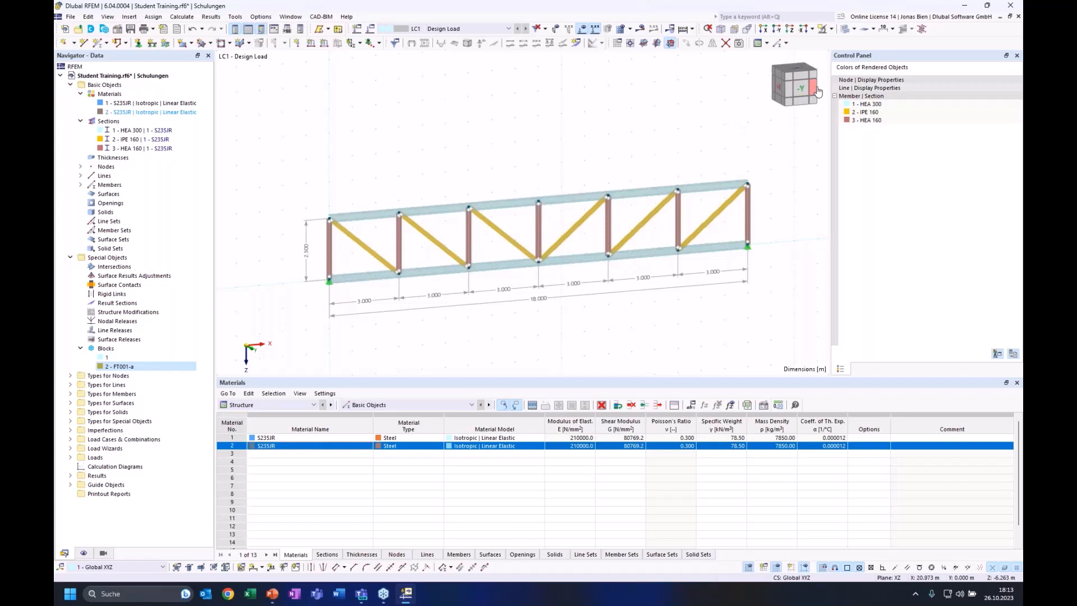
# Step: View the truss along -Y and inspect the start and end hinges of the first bay's diagonal
pyautogui.click(803, 93)
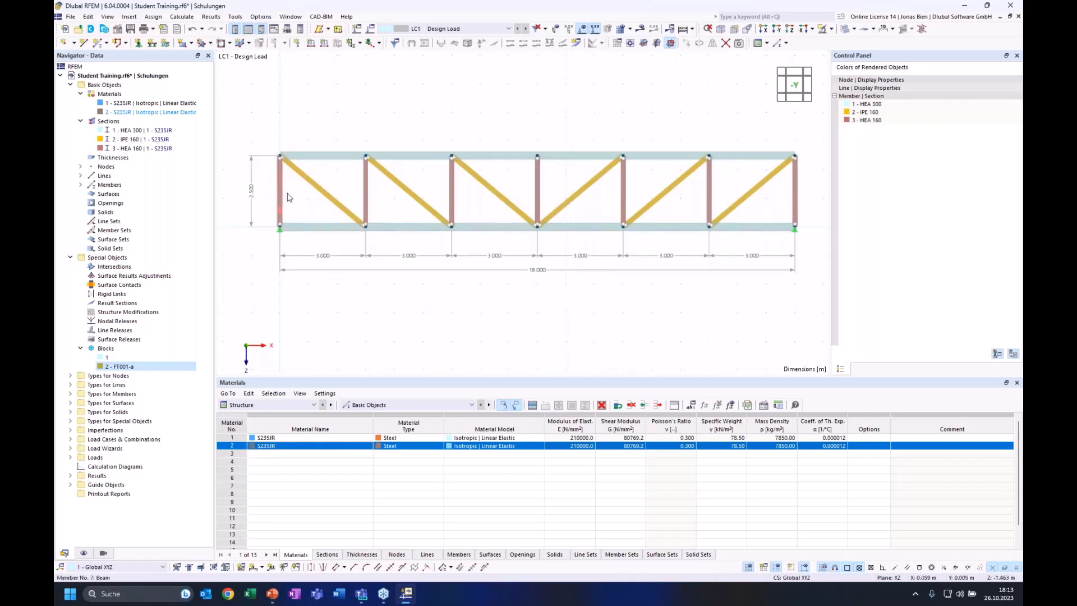
pyautogui.scroll(2, 314, 190)
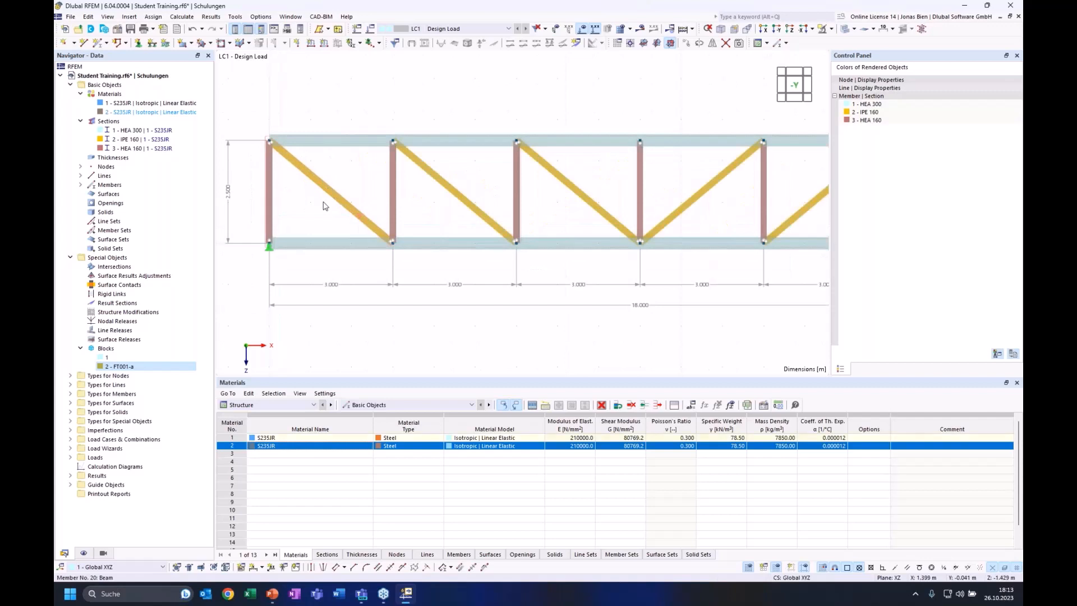
pyautogui.doubleClick(323, 206)
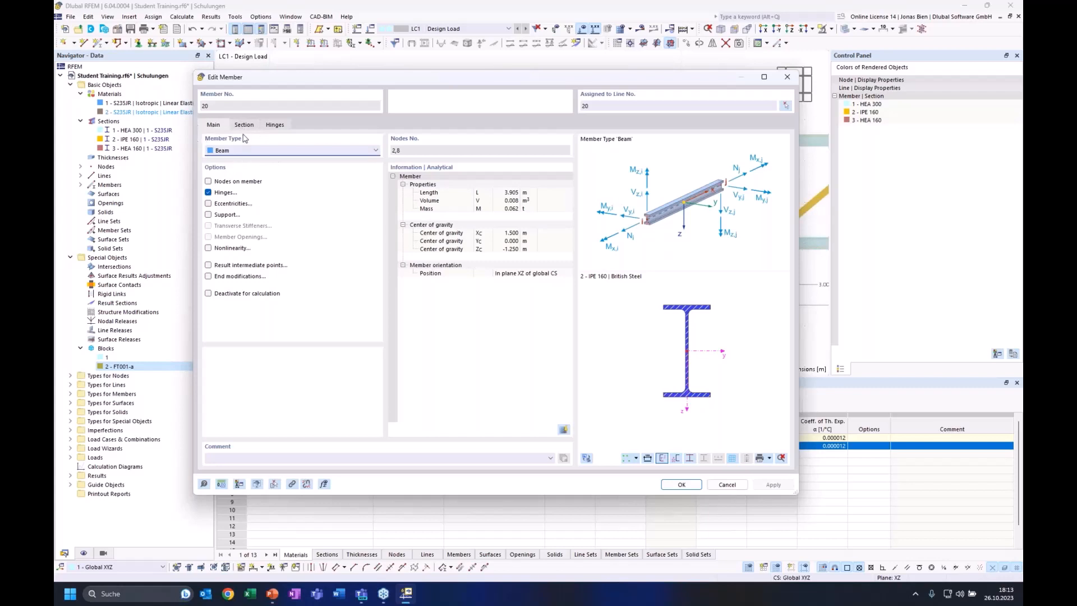
pyautogui.click(276, 125)
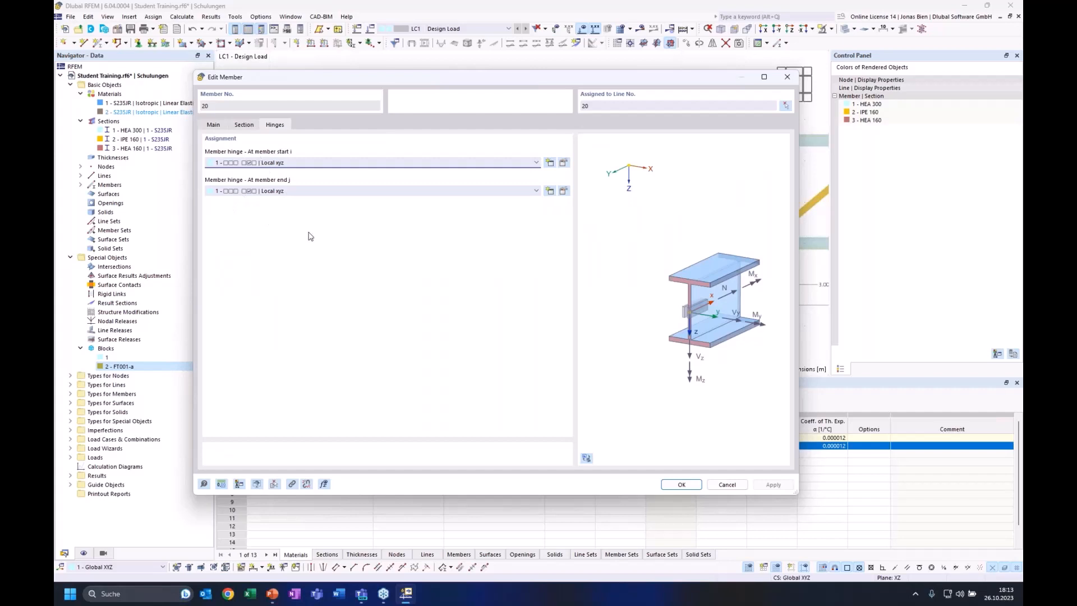
pyautogui.click(725, 484)
# Step: Change the member type of all verticals and diagonals of the truss to Truss (only N)
pyautogui.scroll(-3, 553, 272)
pyautogui.scroll(1, 687, 267)
pyautogui.moveTo(656, 256); pyautogui.dragTo(626, 253, button='middle')
pyautogui.scroll(1, 556, 226)
pyautogui.moveTo(749, 238); pyautogui.dragTo(729, 235, button='middle')
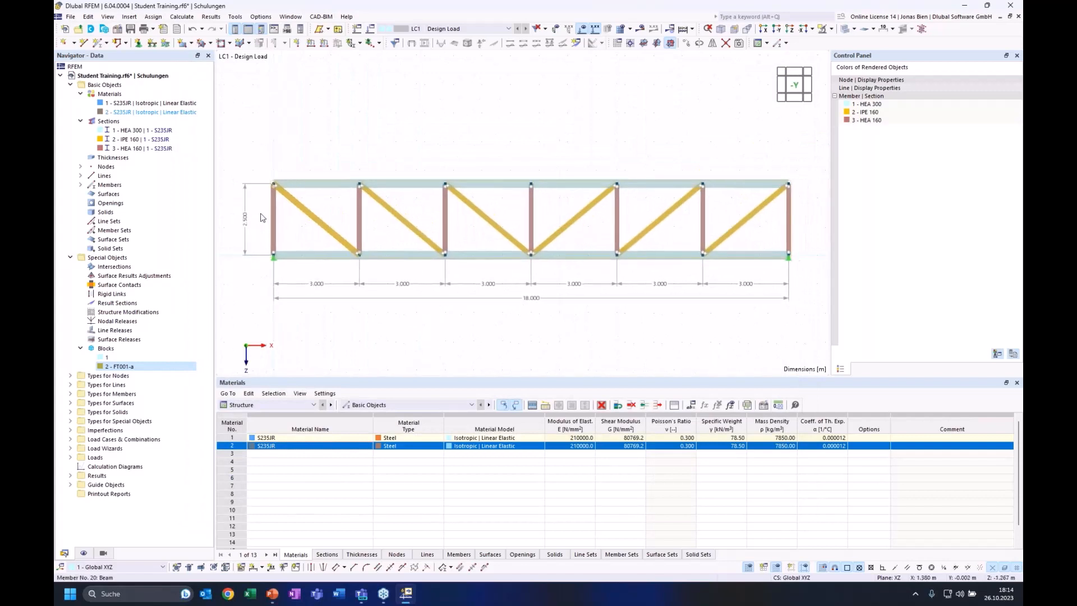
pyautogui.moveTo(256, 203)
pyautogui.mouseDown()
pyautogui.moveTo(517, 244)
pyautogui.moveTo(830, 241)
pyautogui.moveTo(230, 205)
pyautogui.moveTo(241, 208)
pyautogui.mouseUp()
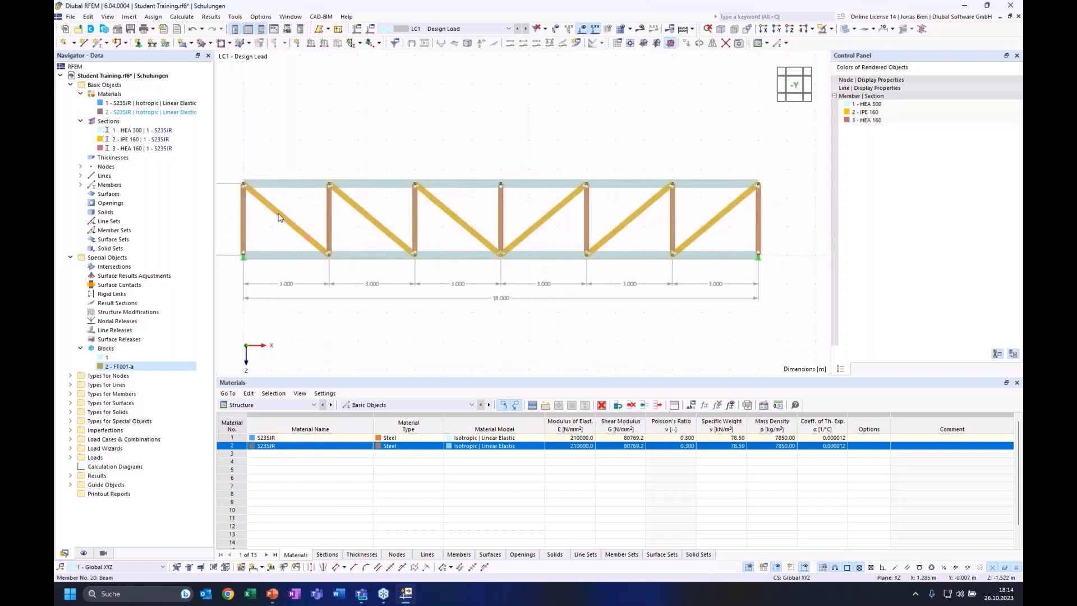
pyautogui.rightClick(280, 218)
pyautogui.moveTo(483, 257)
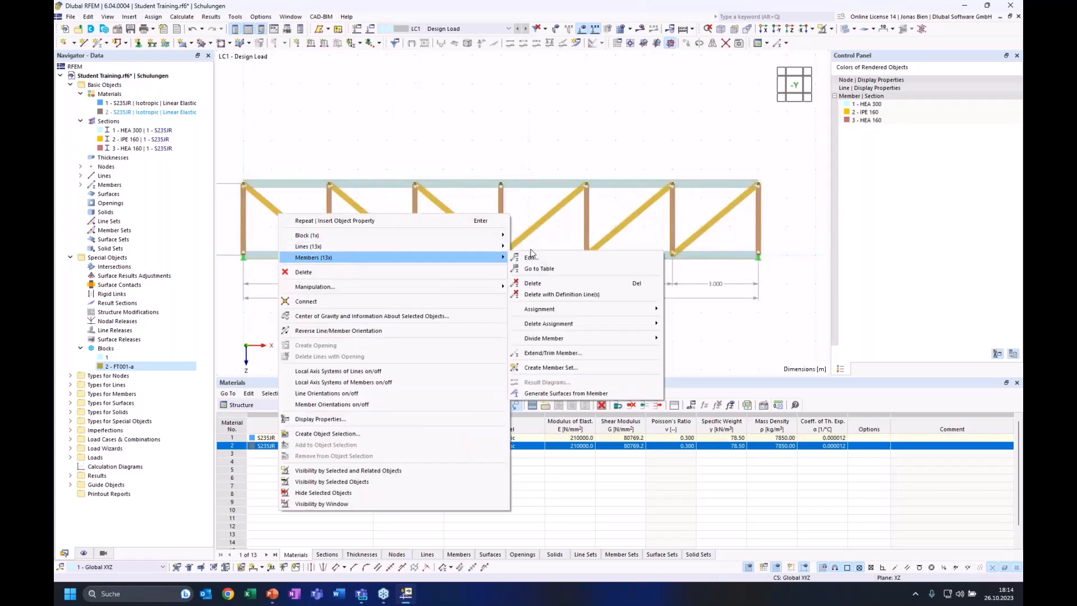
pyautogui.click(531, 258)
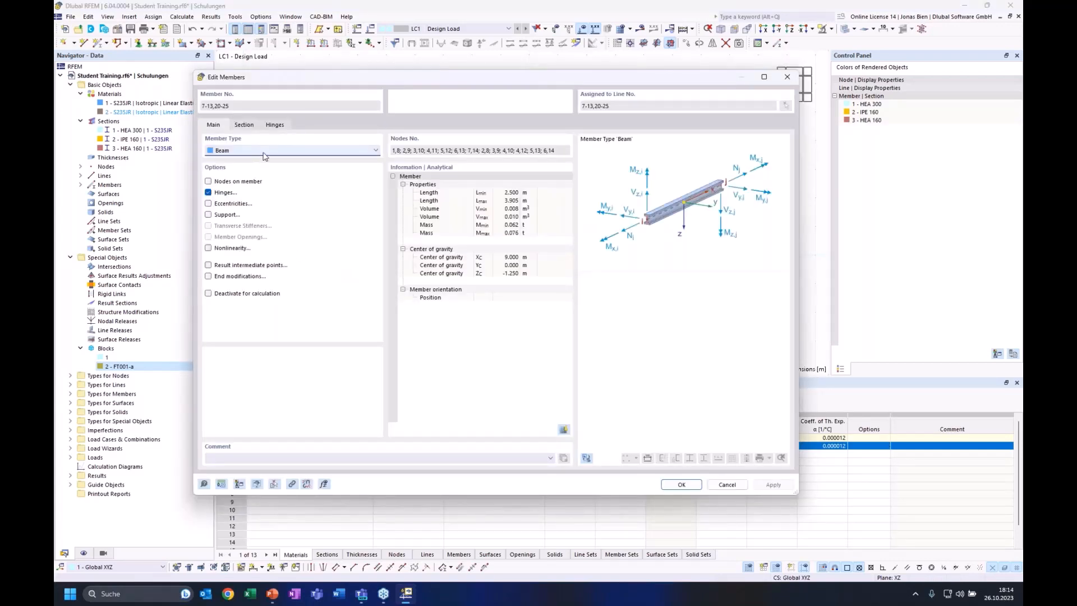
pyautogui.click(264, 152)
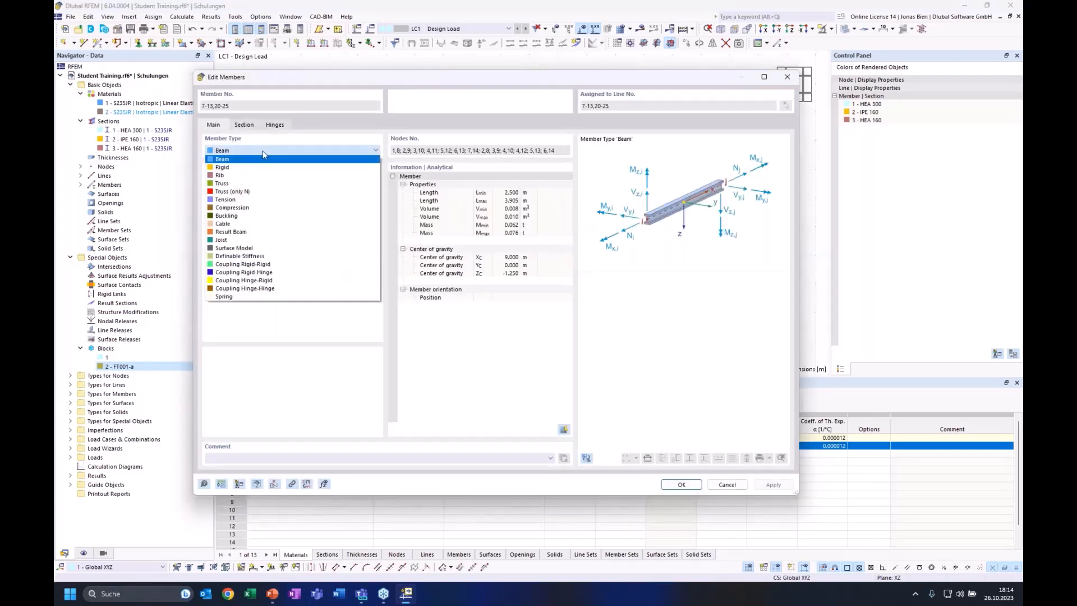
pyautogui.click(244, 192)
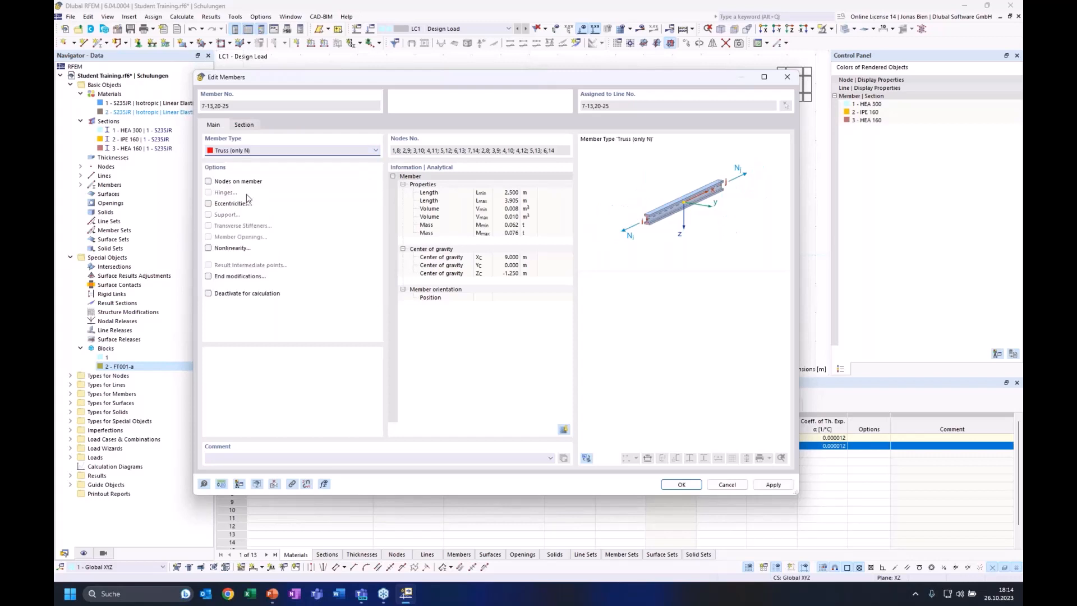
pyautogui.press('Return')
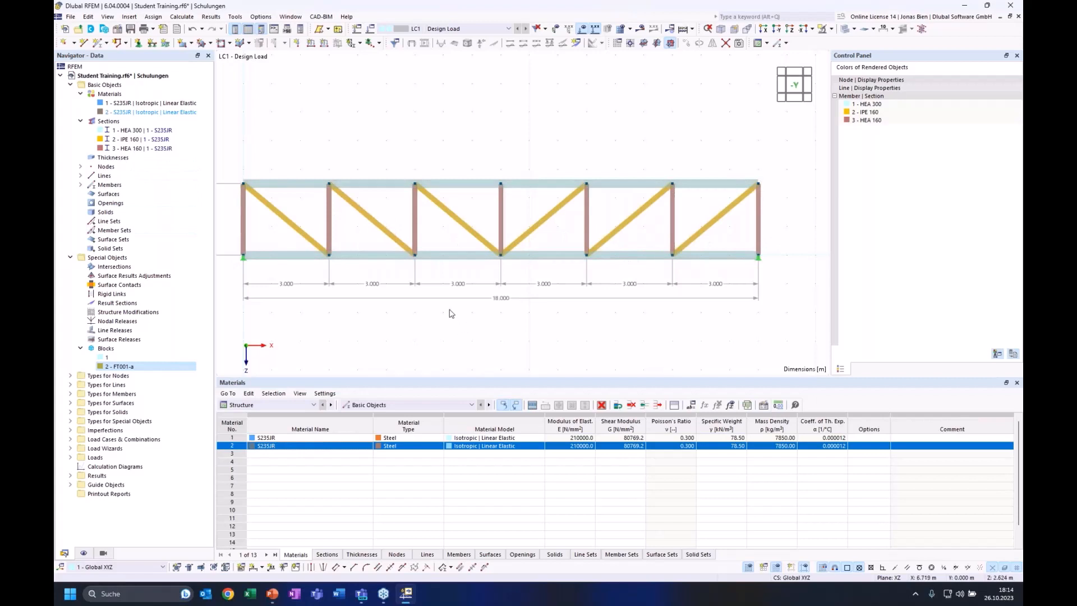
# Step: Color the rendered members by member type
pyautogui.moveTo(412, 320); pyautogui.dragTo(428, 322, button='middle')
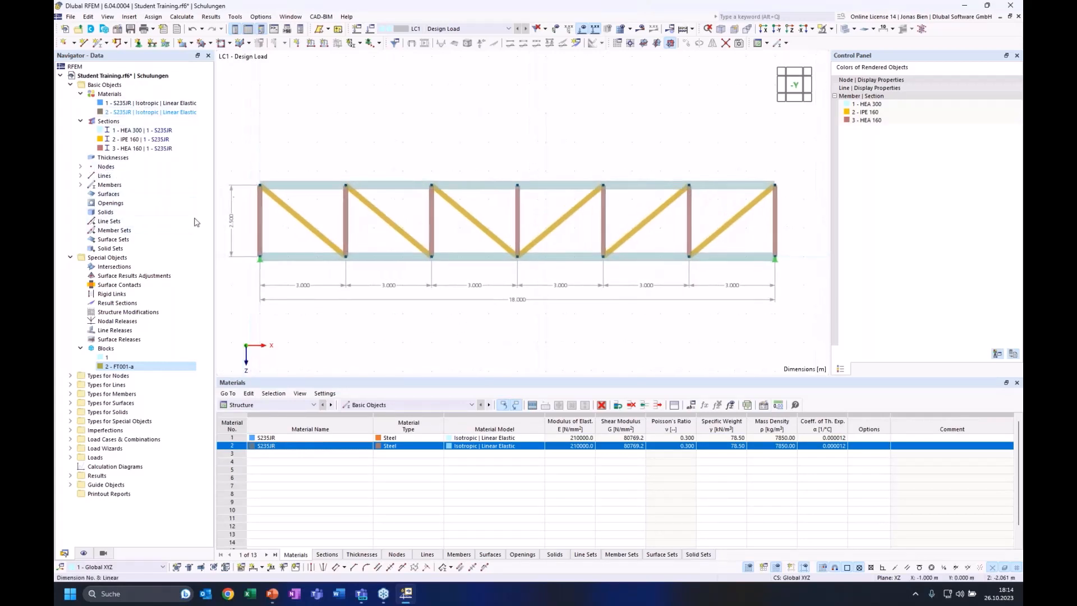
pyautogui.moveTo(540, 138); pyautogui.dragTo(550, 137, button='middle')
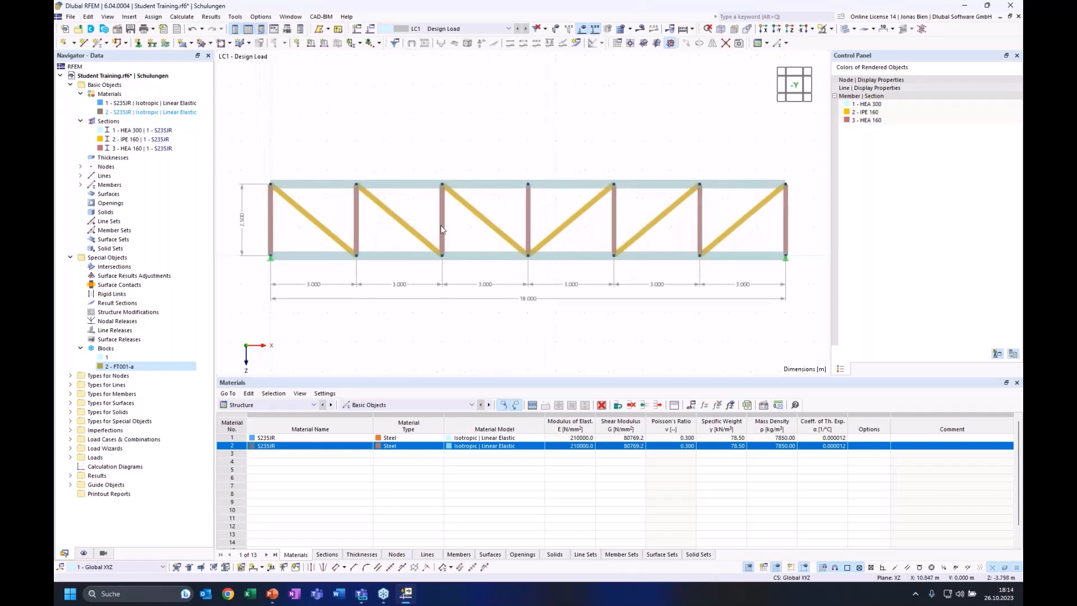
pyautogui.click(84, 553)
pyautogui.click(103, 552)
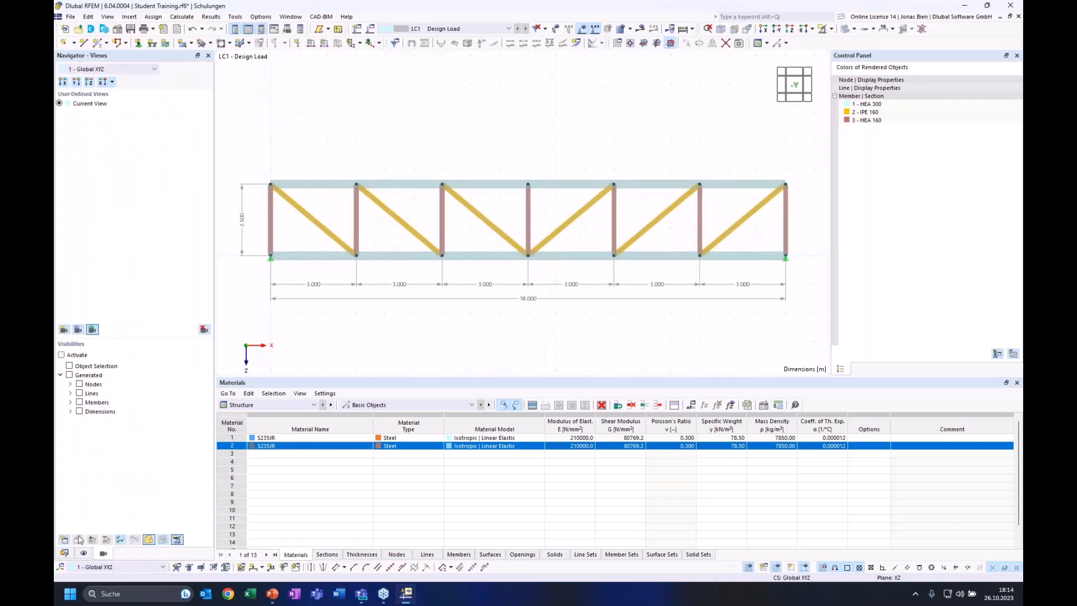
pyautogui.click(83, 554)
pyautogui.scroll(-10, 116, 444)
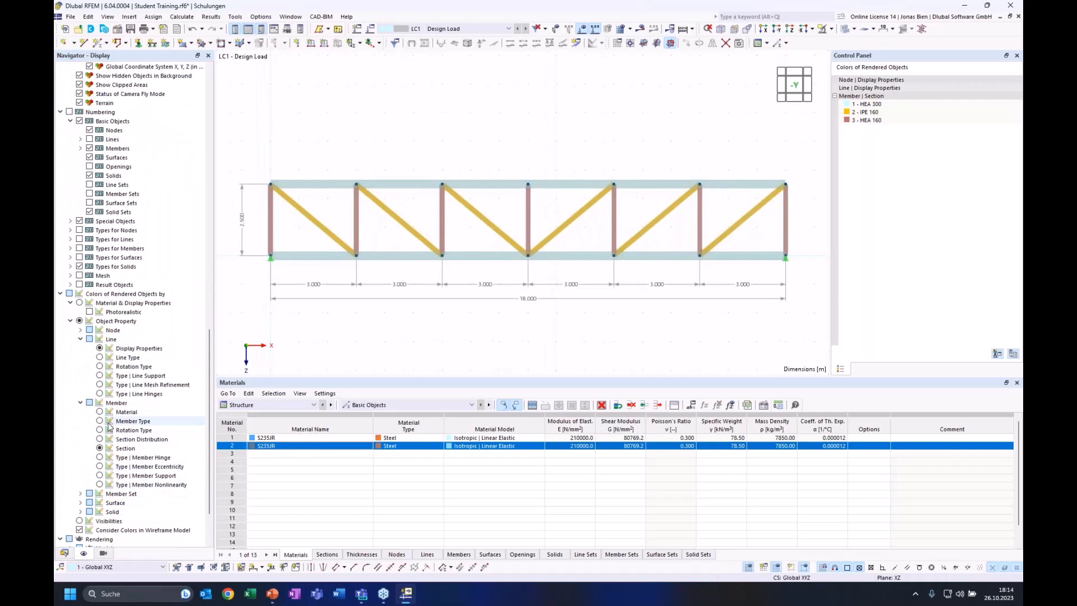
pyautogui.click(100, 422)
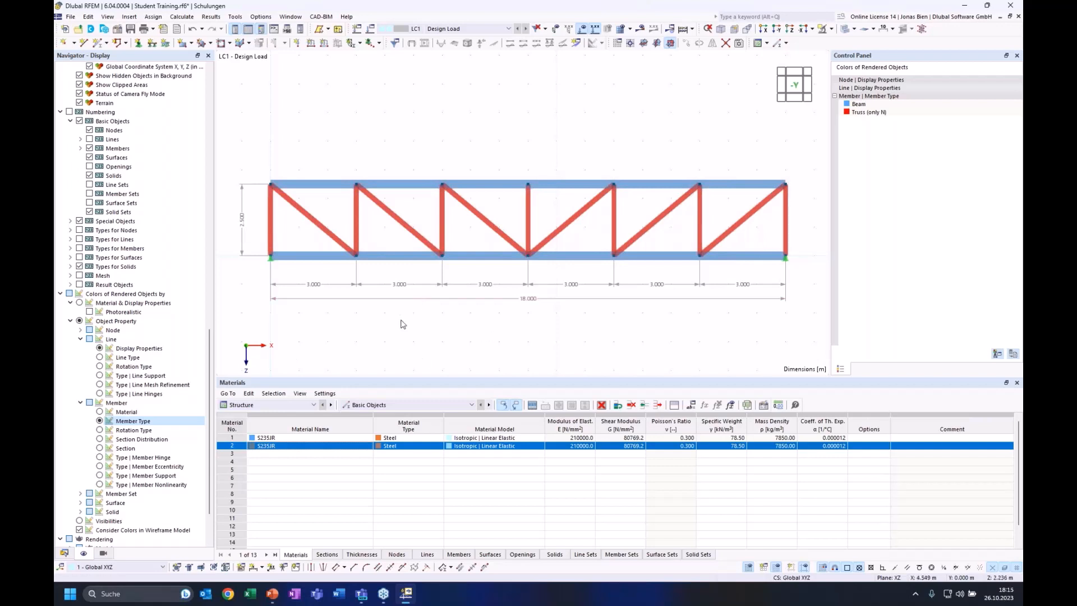
pyautogui.moveTo(430, 113); pyautogui.dragTo(436, 106, button='middle')
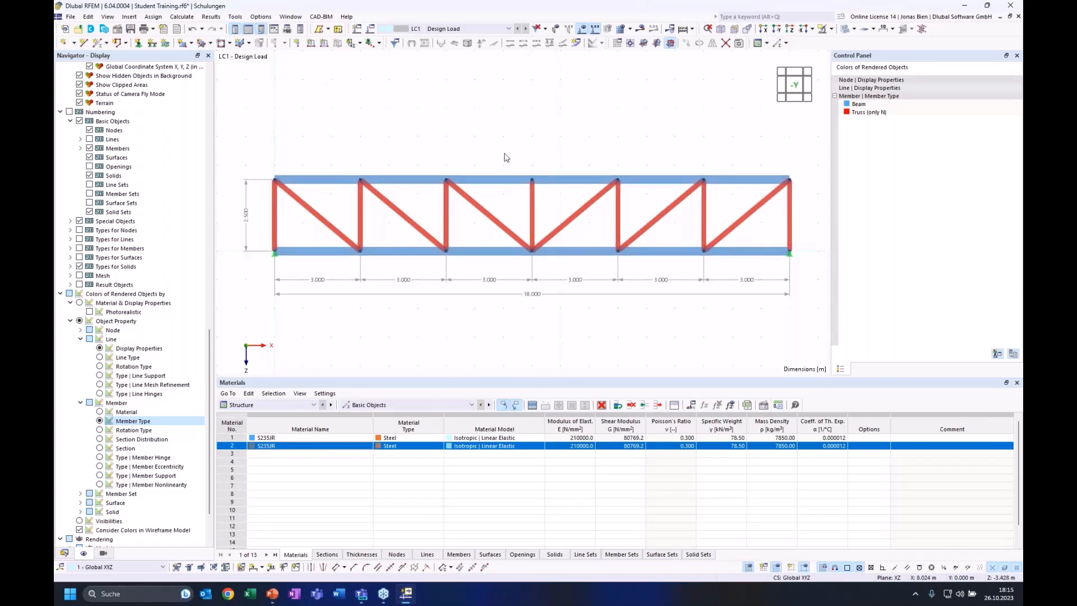
# Step: Delete the entire truss together with its dimensions, returning the navigator to the model data
pyautogui.click(65, 553)
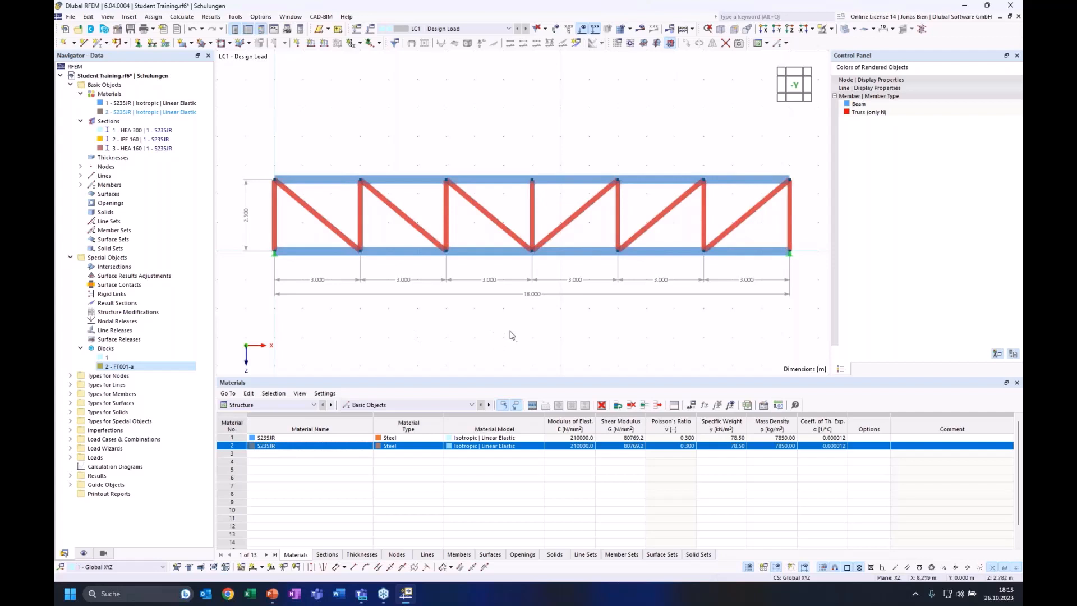
pyautogui.scroll(-2, 494, 335)
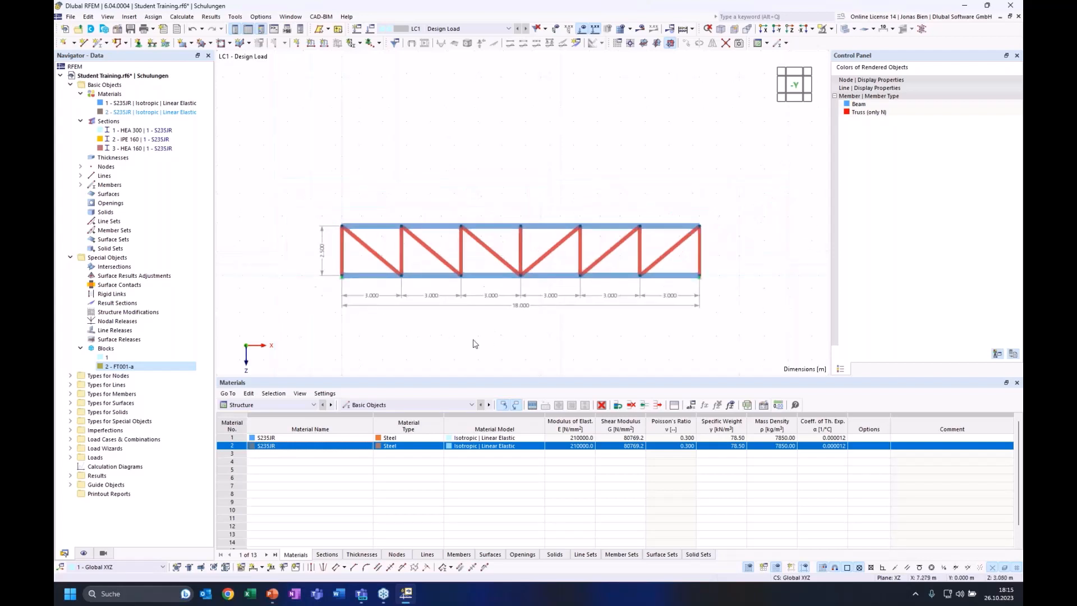
pyautogui.moveTo(290, 184); pyautogui.dragTo(731, 339)
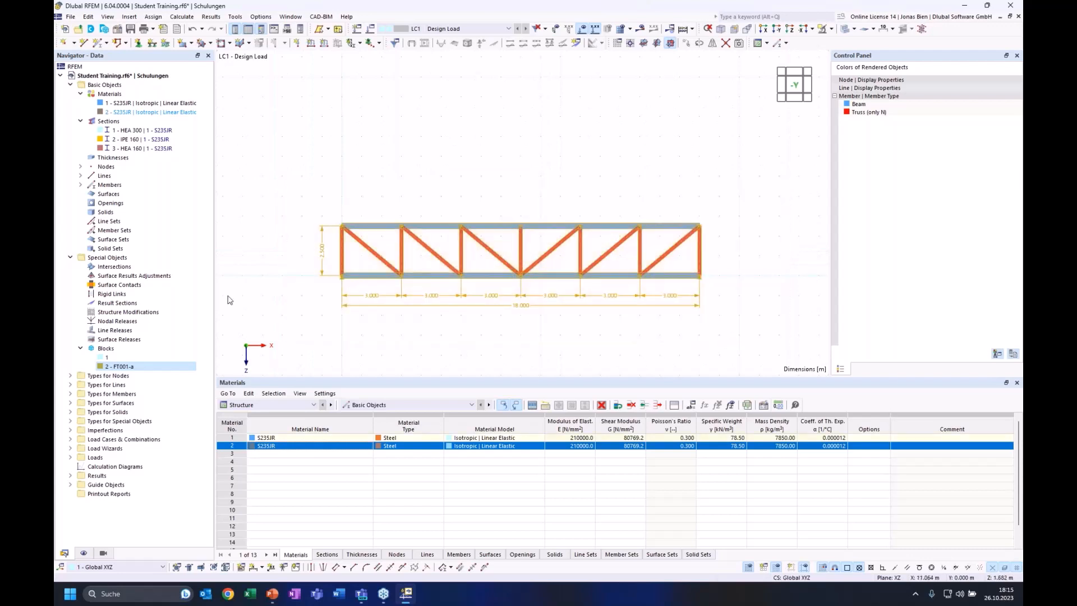
pyautogui.press('Delete')
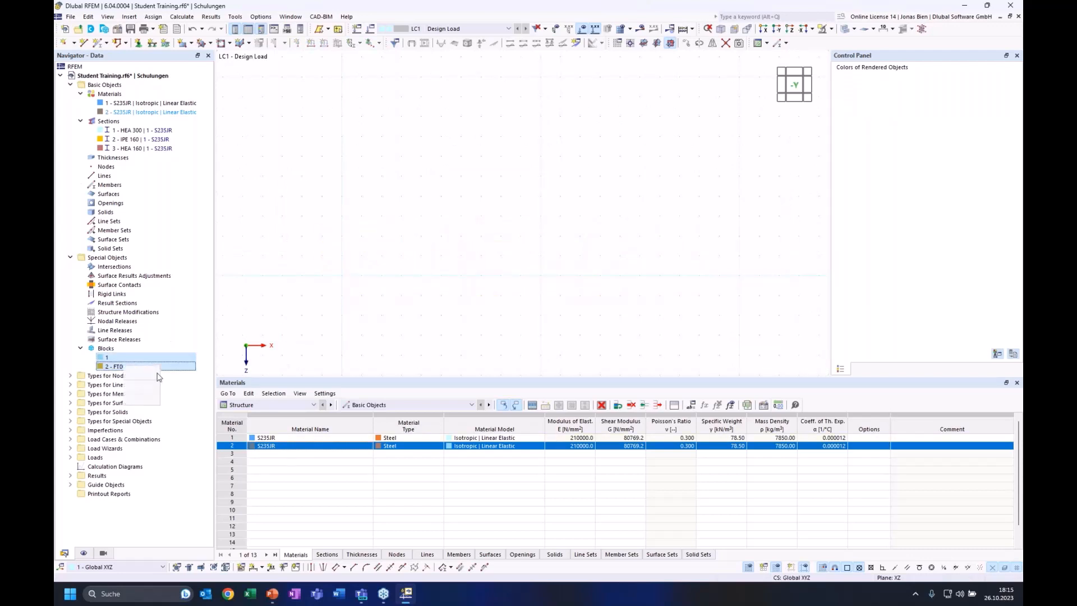
# Step: Delete blocks 1 and 2 from the model and collapse the special objects, sections and materials branches
pyautogui.rightClick(125, 368)
pyautogui.click(147, 392)
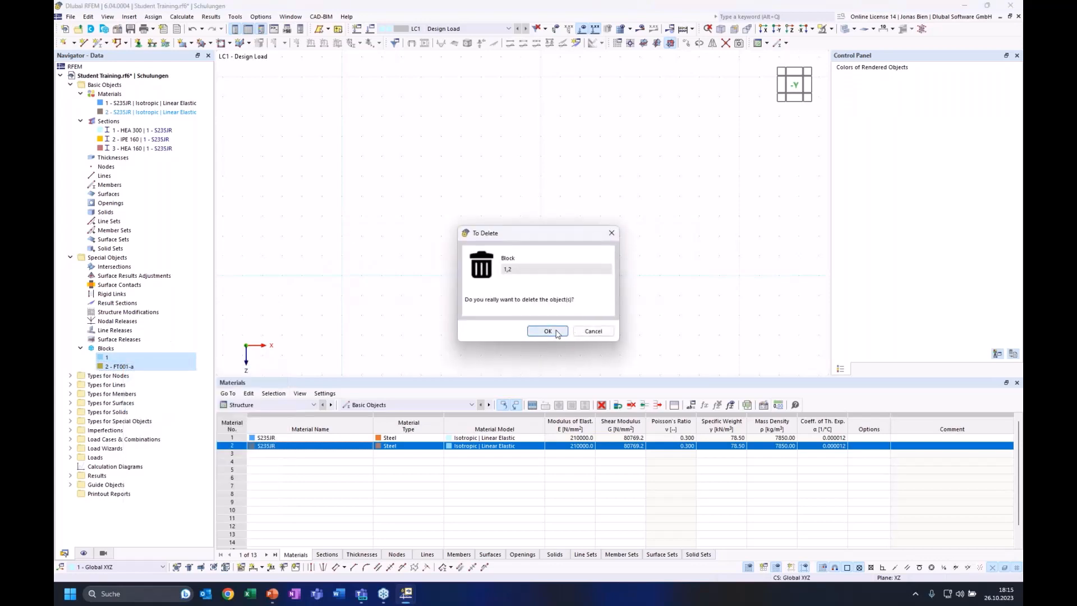
pyautogui.click(547, 330)
pyautogui.click(70, 257)
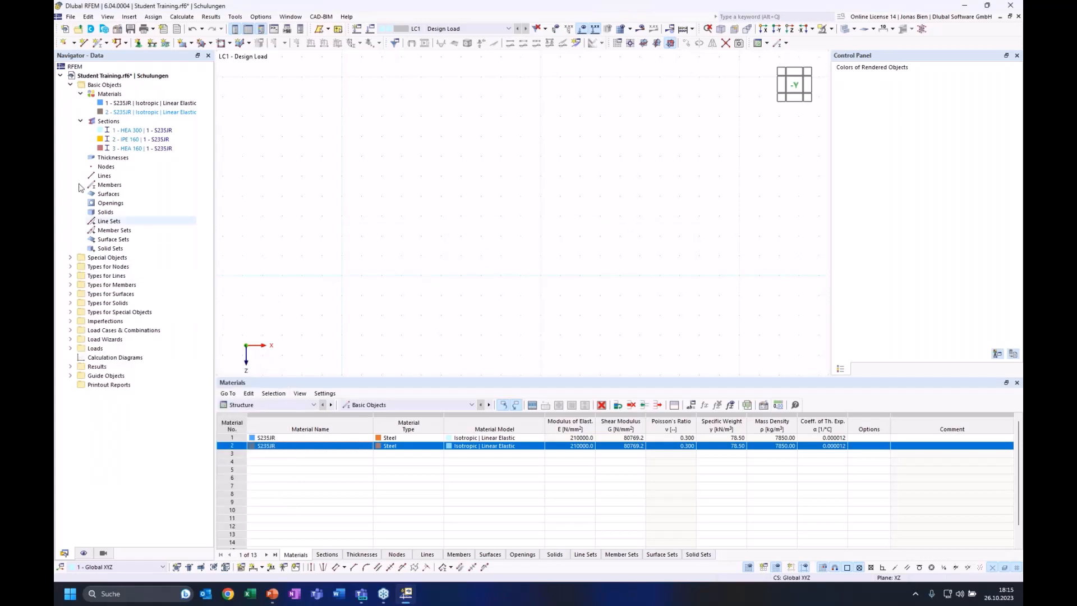
pyautogui.click(81, 121)
pyautogui.click(81, 94)
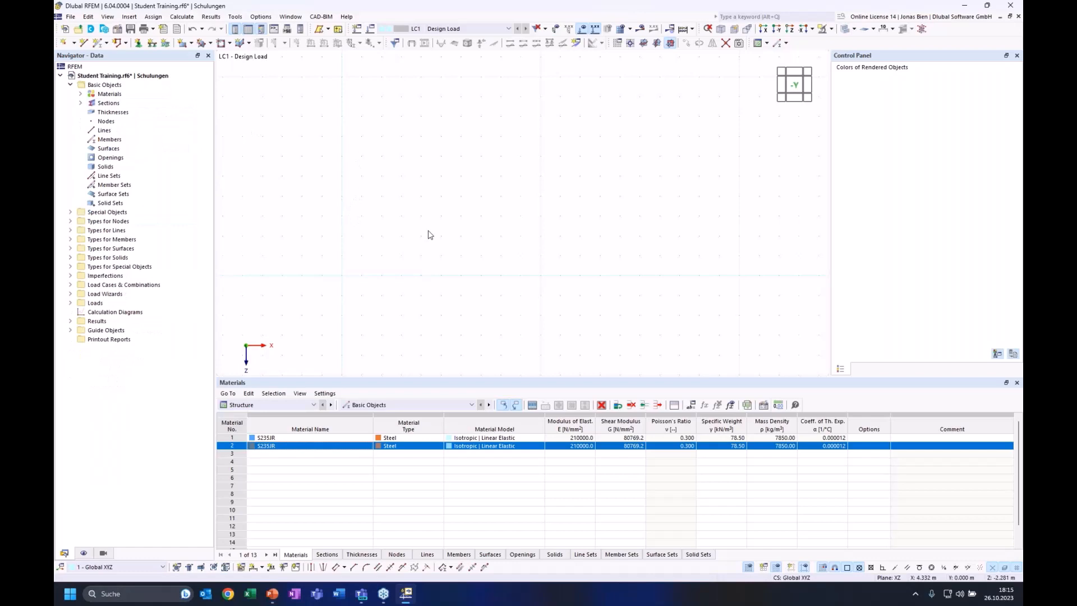
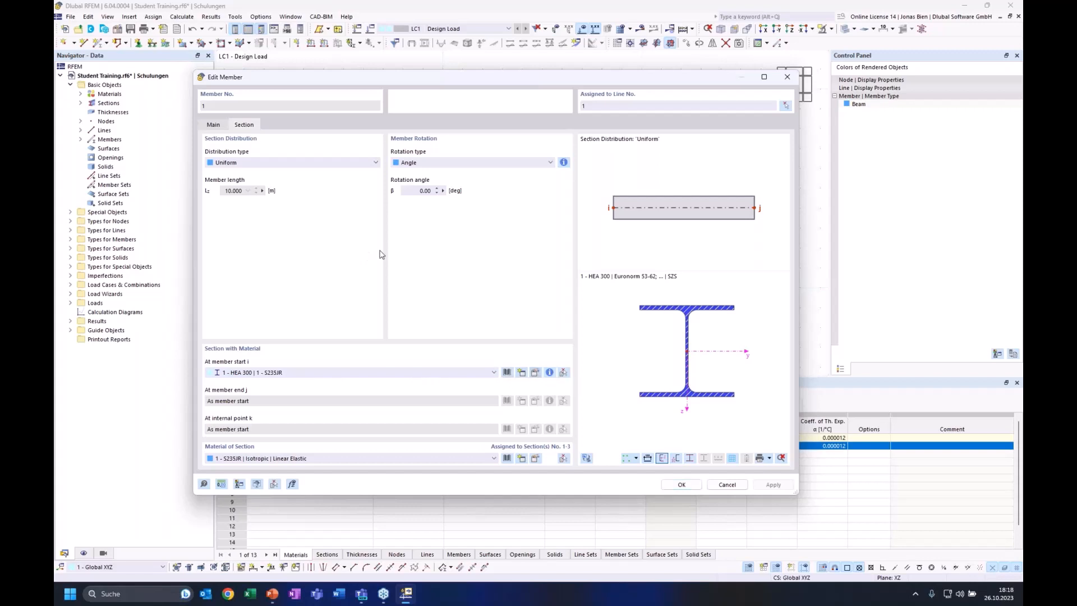
# Step: Change the new vertical member's section to HEB 300 | DIN 1025-2:1995-11; Euronorm 53-62 and accept the member
pyautogui.click(368, 116)
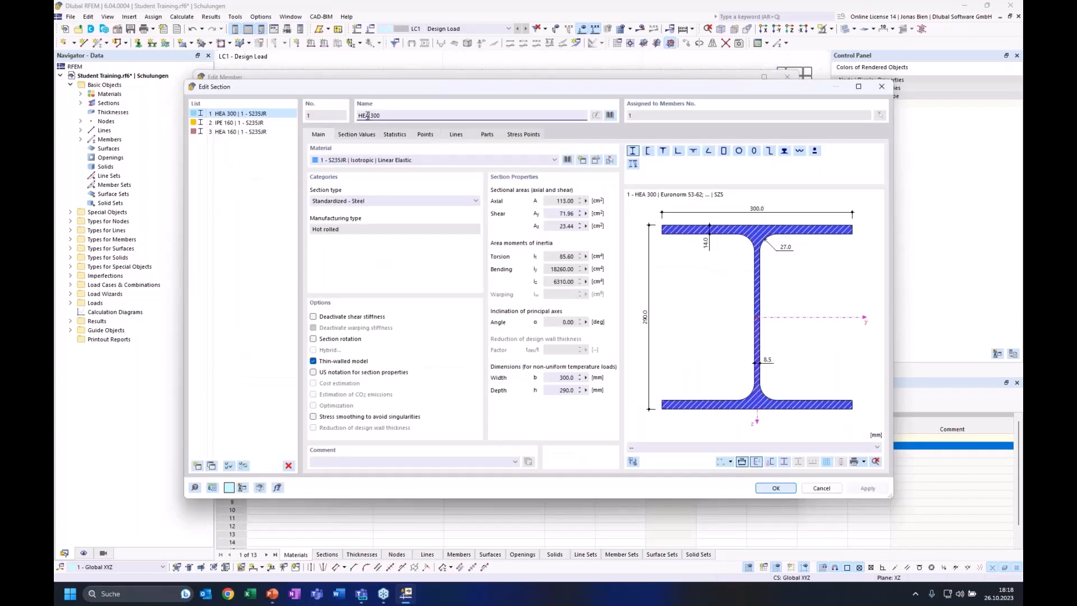
pyautogui.write('B')
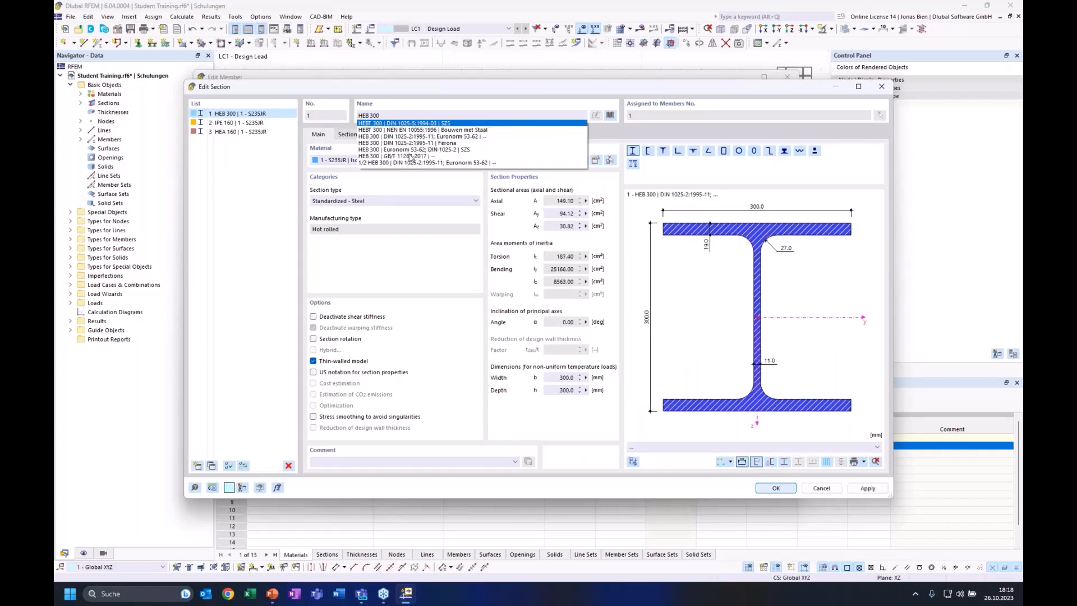
pyautogui.click(421, 137)
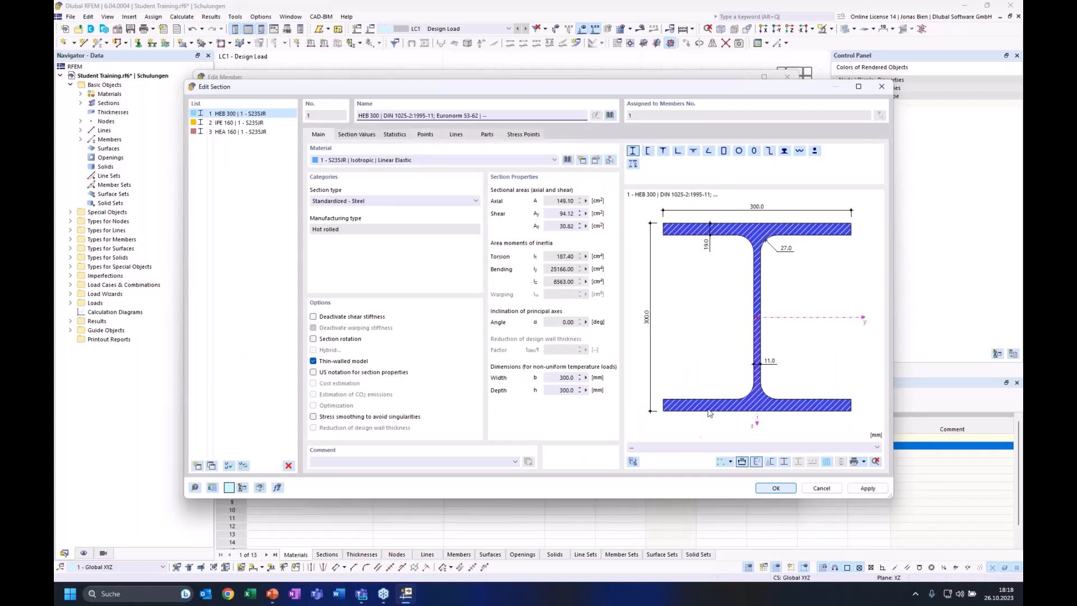
pyautogui.click(785, 489)
pyautogui.click(681, 484)
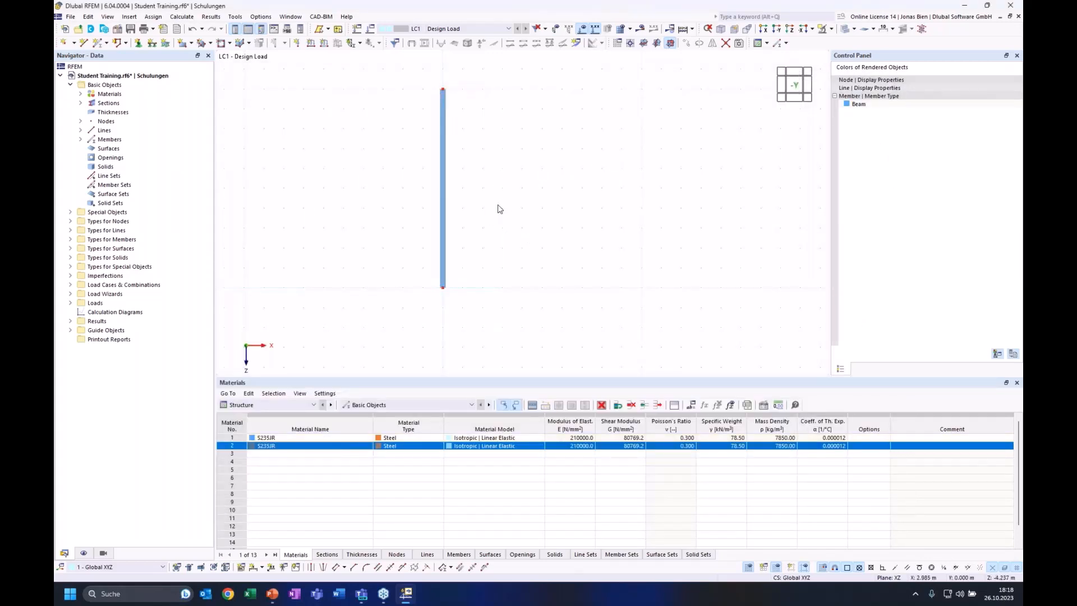
# Step: Assign the Fixed nodal support to the column's base node after checking its support conditions
pyautogui.keyDown('ctrl'); pyautogui.moveTo(500, 208); pyautogui.dragTo(476, 262, button='middle'); pyautogui.keyUp('ctrl')
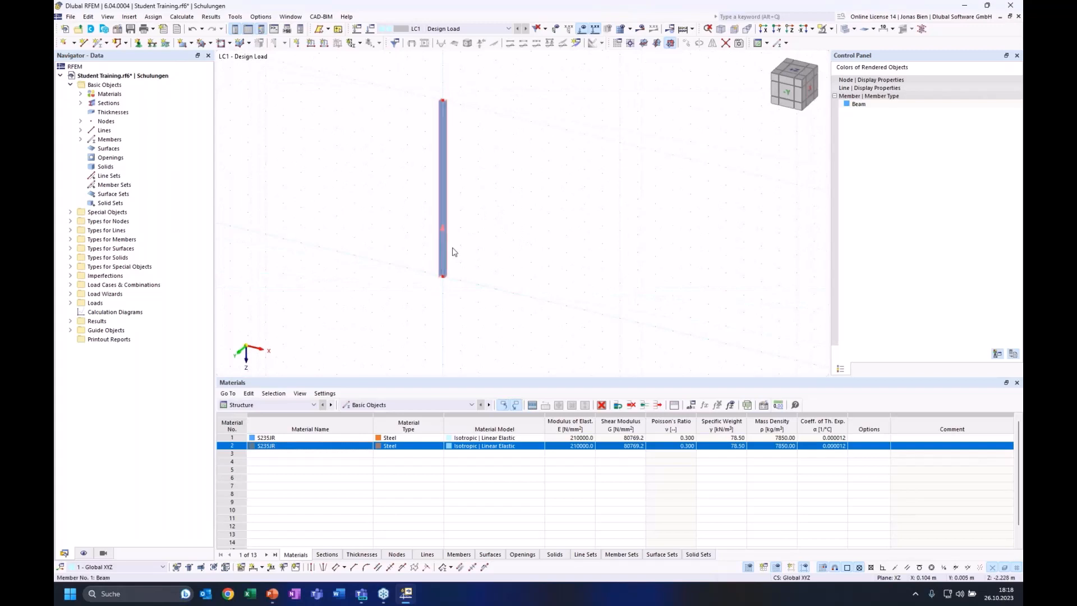
pyautogui.click(138, 43)
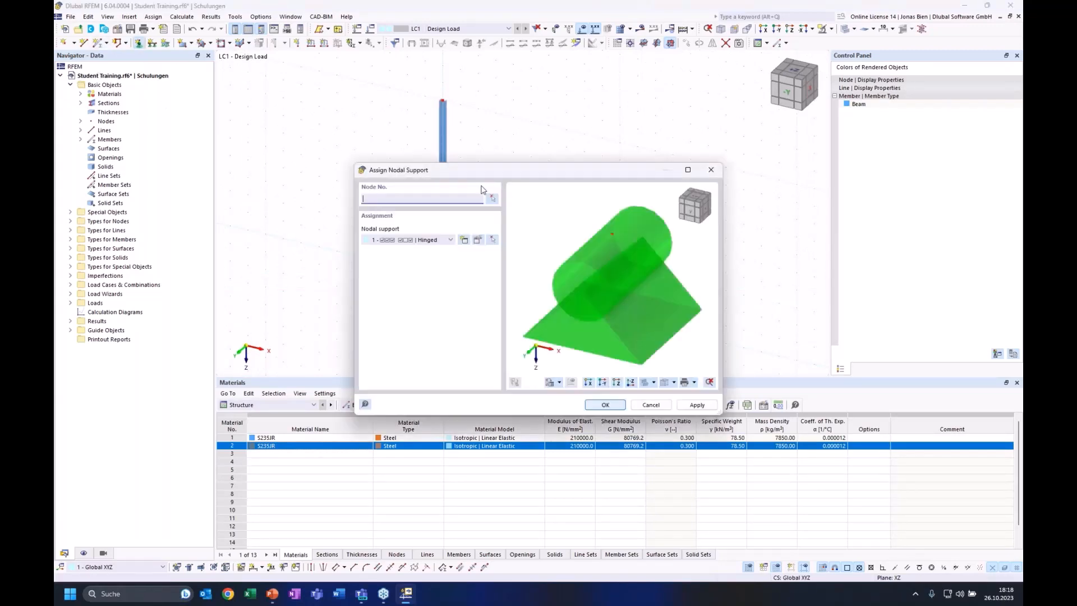
pyautogui.click(450, 240)
pyautogui.click(432, 265)
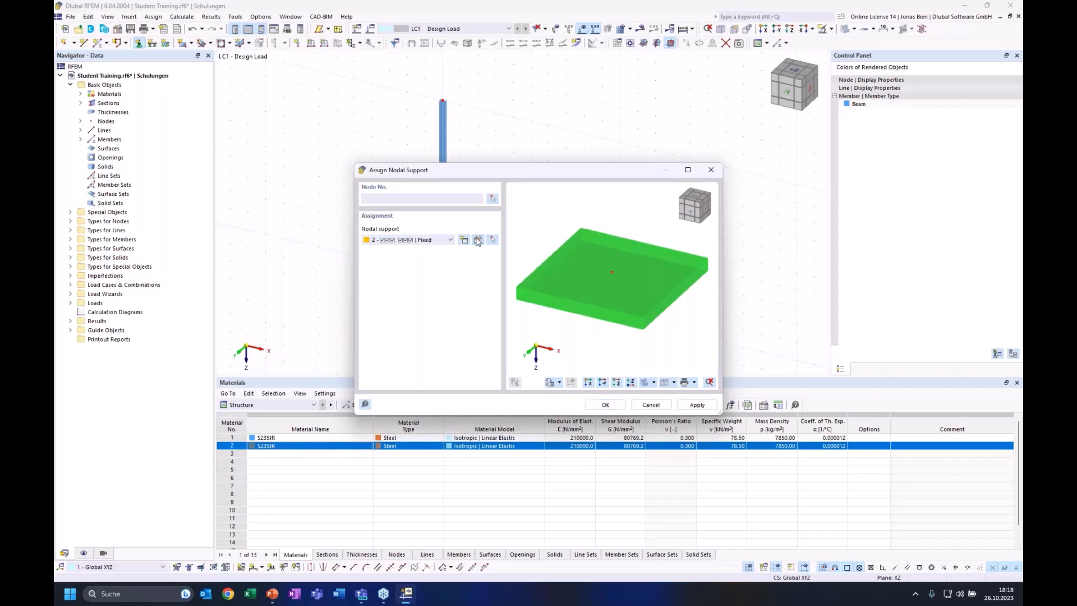
pyautogui.doubleClick(436, 236)
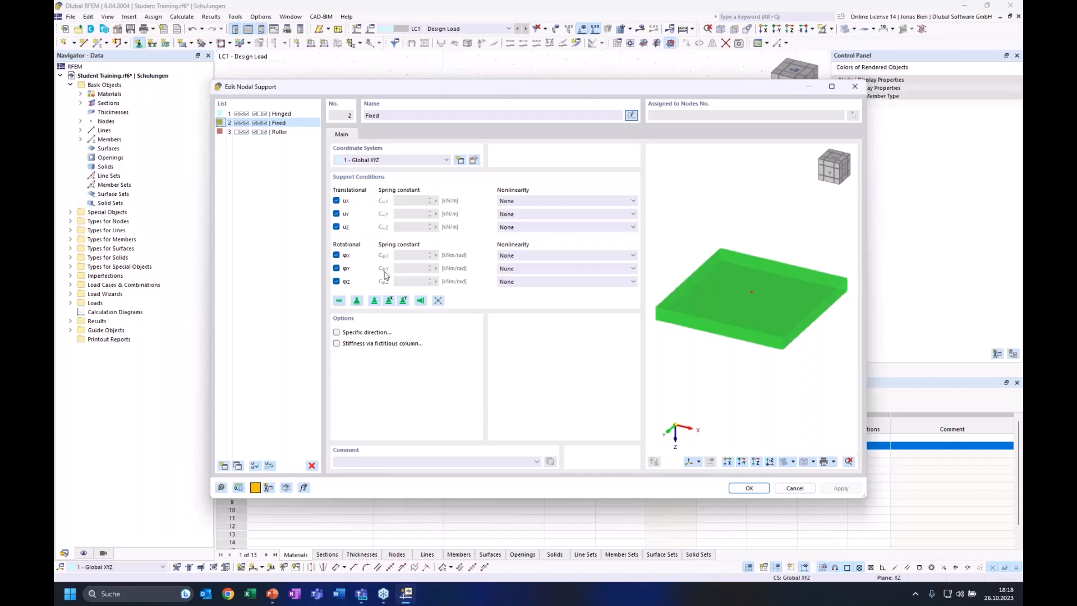
pyautogui.click(747, 487)
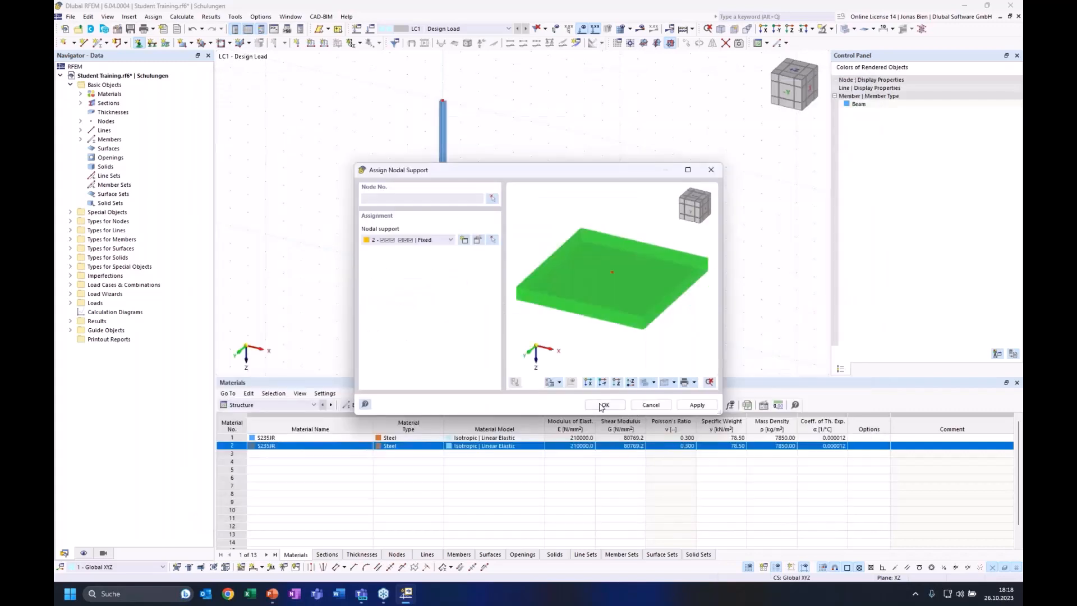
pyautogui.click(494, 201)
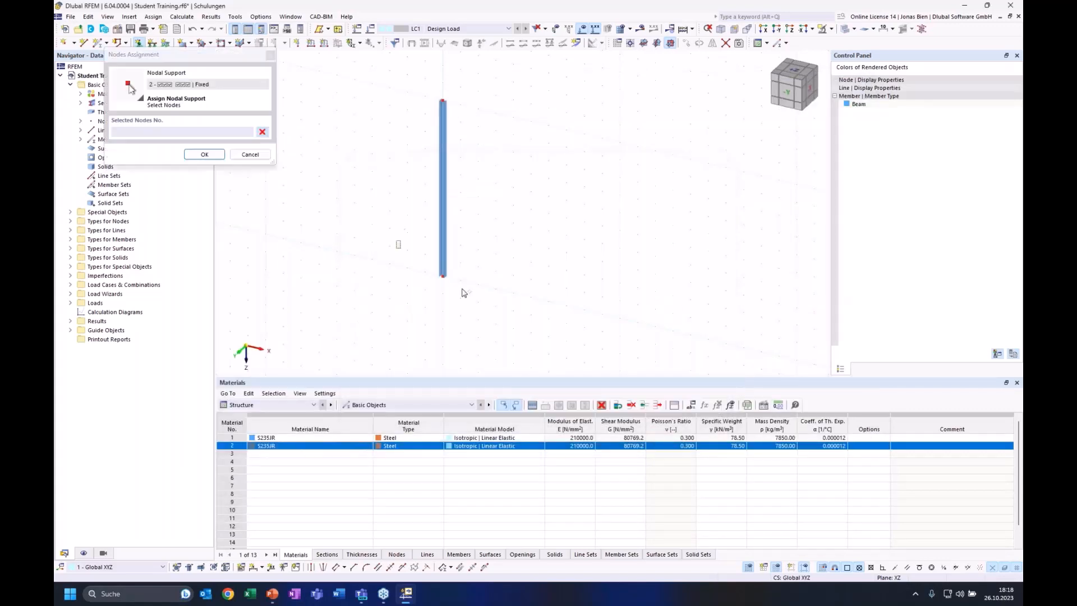
pyautogui.click(442, 276)
pyautogui.click(210, 154)
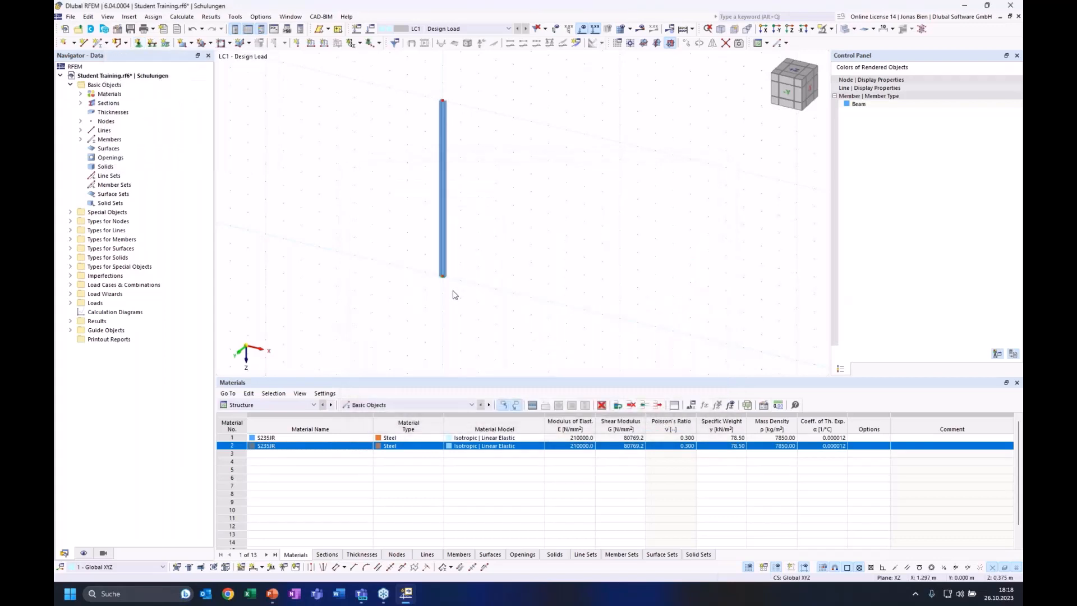
# Step: Enlarge the displayed symbol of the fixed support at the column base and bring the whole column into view
pyautogui.scroll(3, 454, 292)
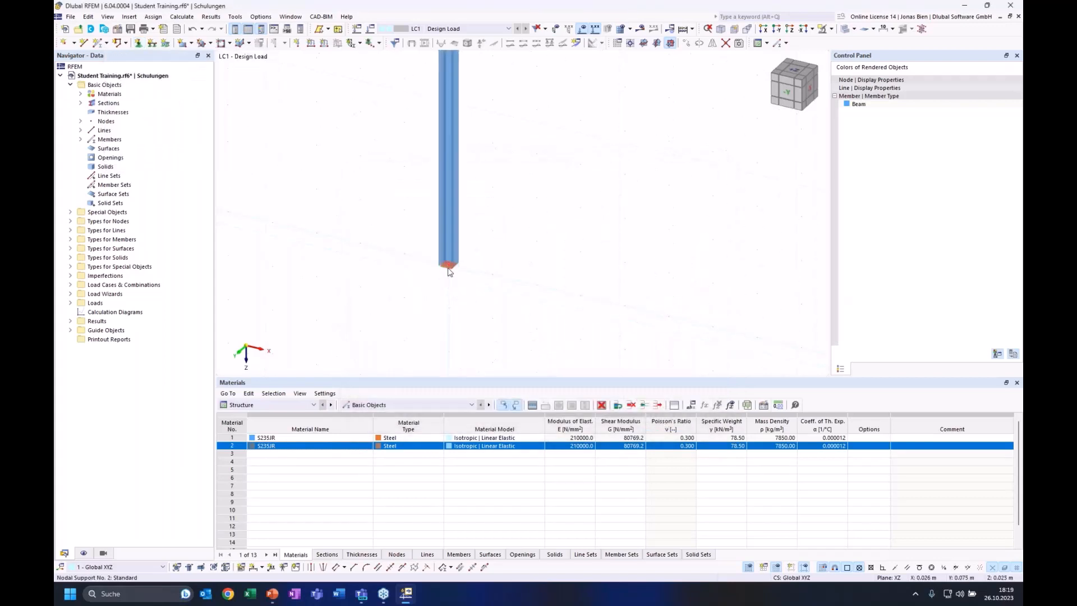
pyautogui.rightClick(448, 267)
pyautogui.moveTo(503, 363); pyautogui.dragTo(563, 363)
pyautogui.click(597, 217)
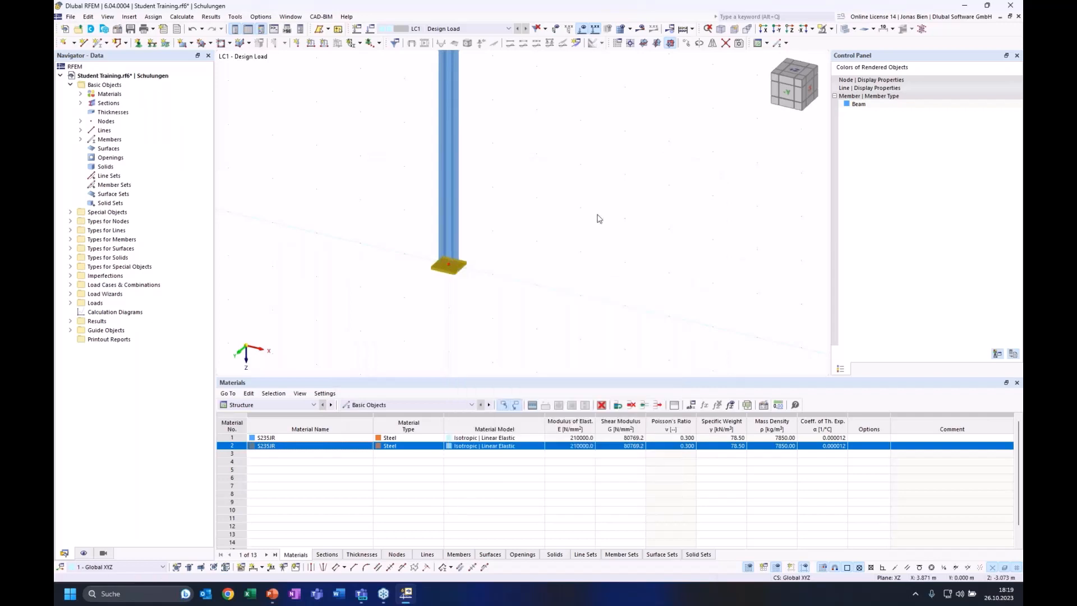
pyautogui.scroll(1, 591, 216)
pyautogui.scroll(-1, 570, 240)
pyautogui.moveTo(570, 241); pyautogui.dragTo(574, 271, button='middle')
pyautogui.scroll(-3, 550, 230)
pyautogui.moveTo(548, 229); pyautogui.dragTo(576, 301, button='middle')
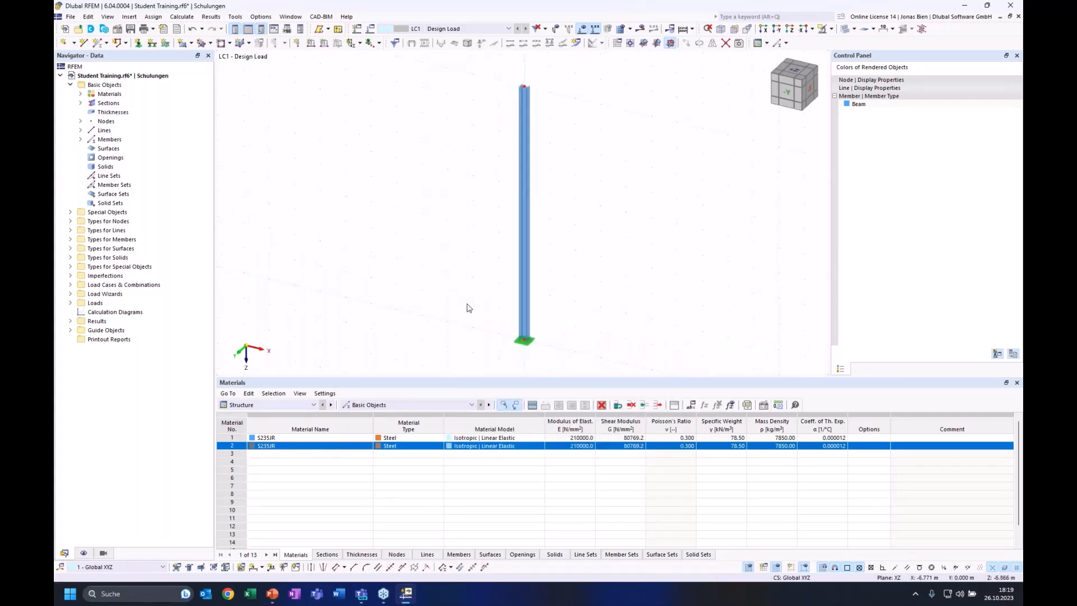
# Step: Review the type of model in the base data and keep the 3D setting
pyautogui.click(526, 341)
pyautogui.click(657, 326)
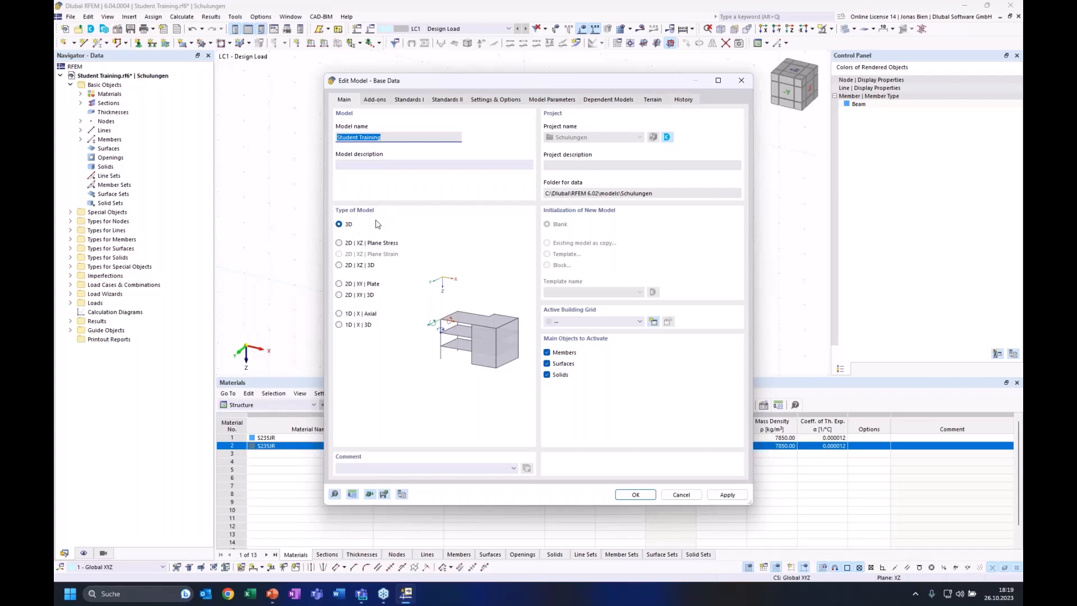
pyautogui.click(635, 494)
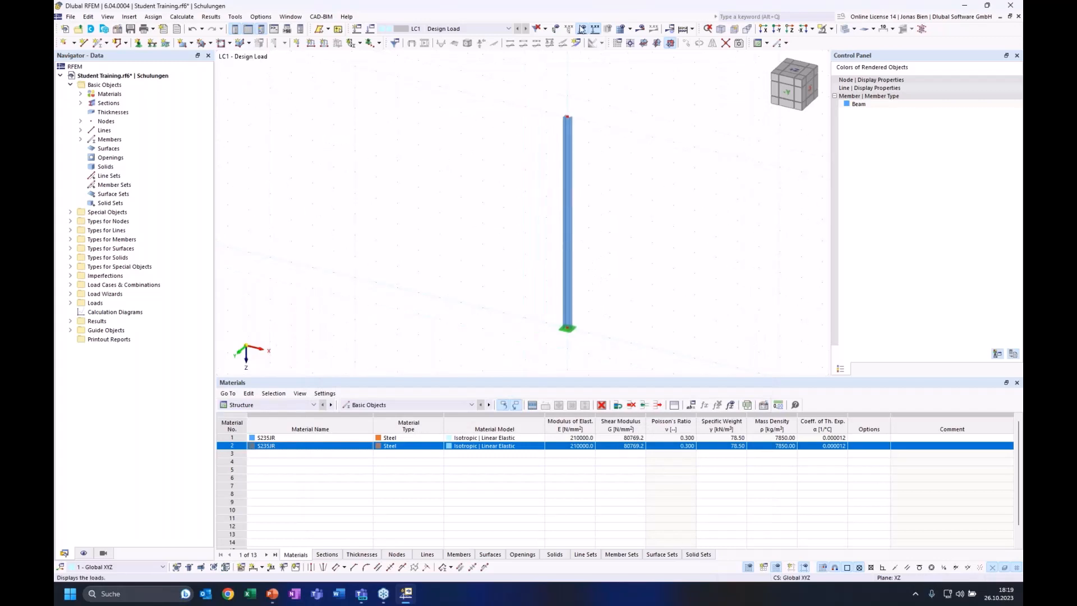
# Step: Apply a Components nodal load in LC1 to the column's top node with FX 10 kN and FZ 100 kN
pyautogui.click(297, 43)
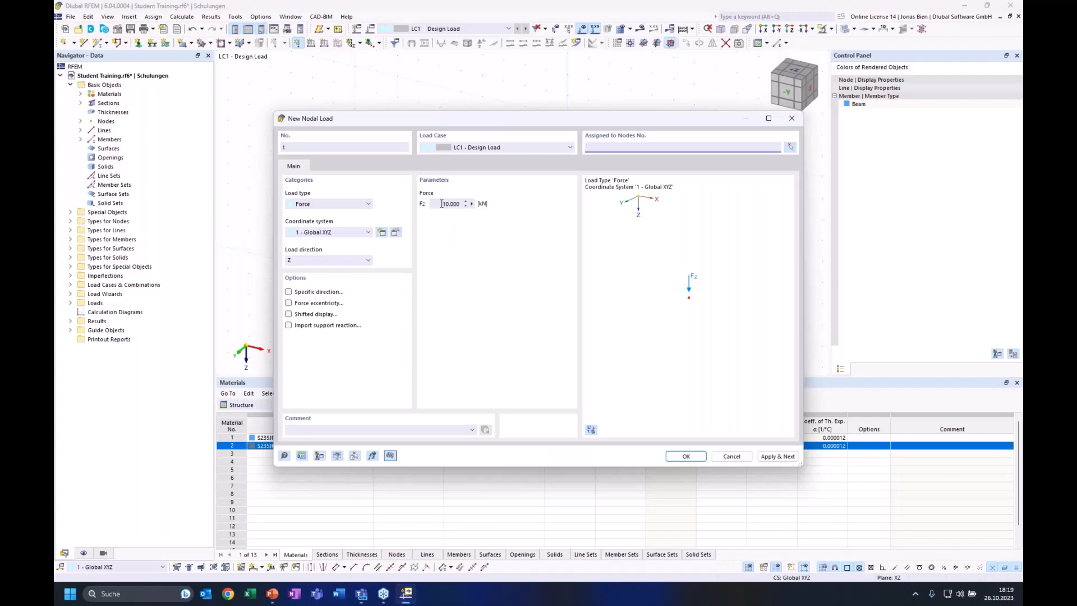
pyautogui.click(308, 203)
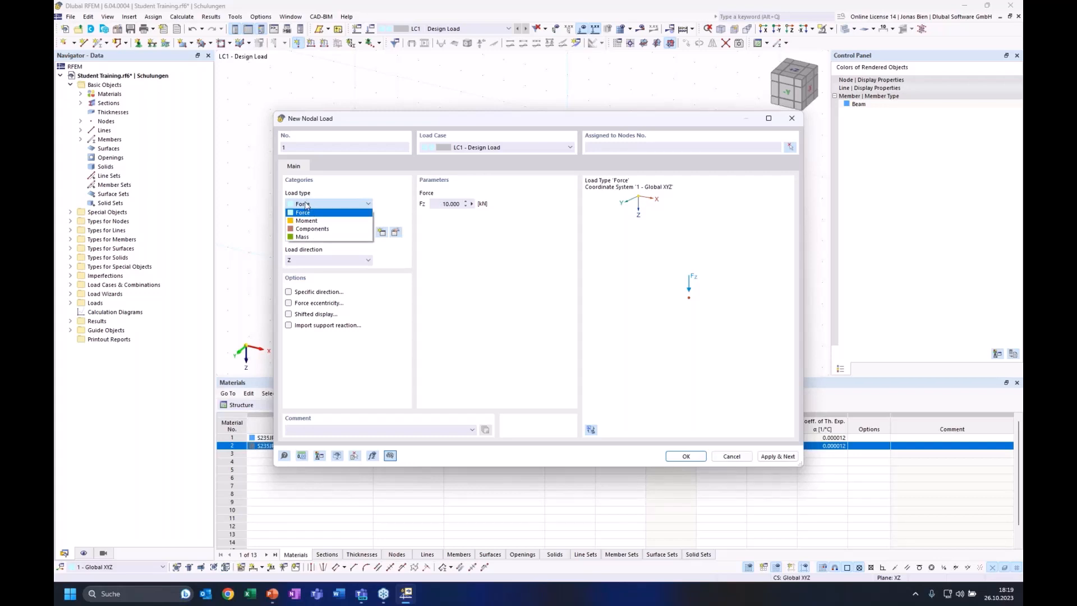
pyautogui.click(313, 229)
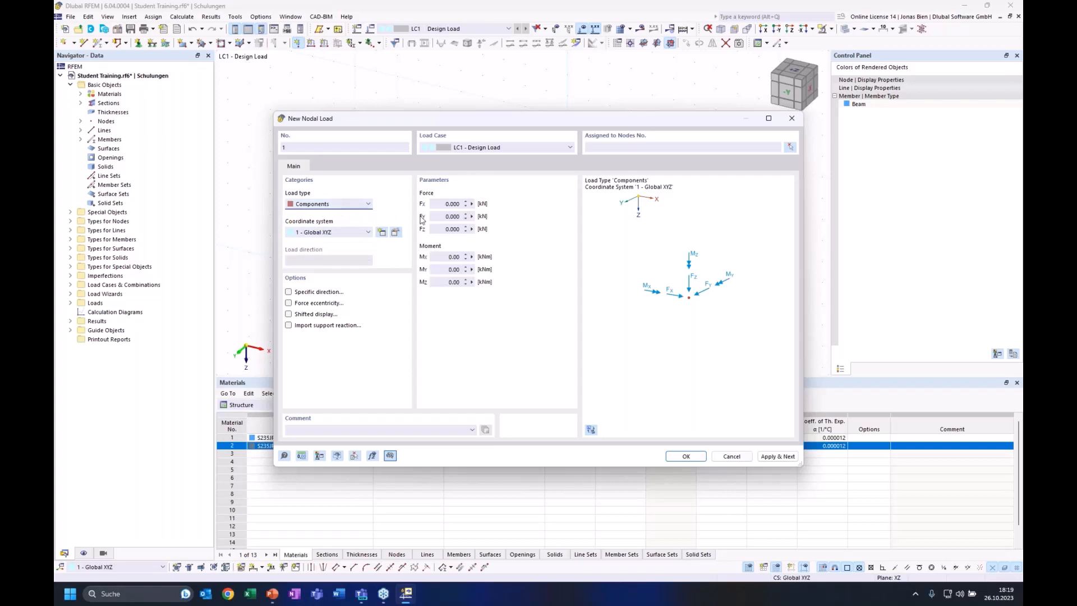
pyautogui.click(443, 205)
pyautogui.click(440, 230)
pyautogui.click(441, 204)
pyautogui.click(790, 148)
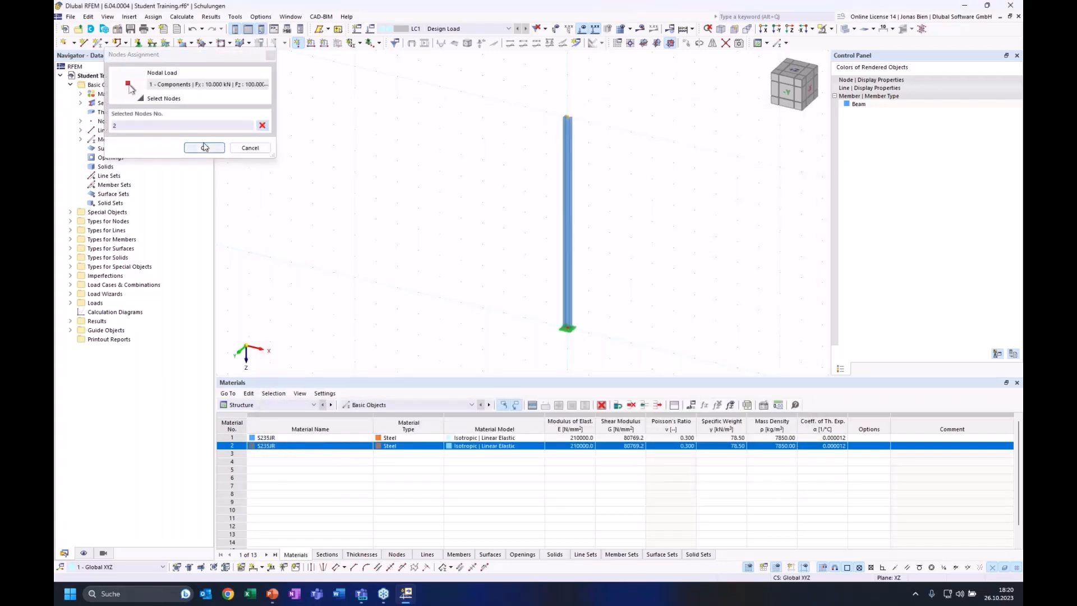
pyautogui.click(204, 147)
pyautogui.click(686, 456)
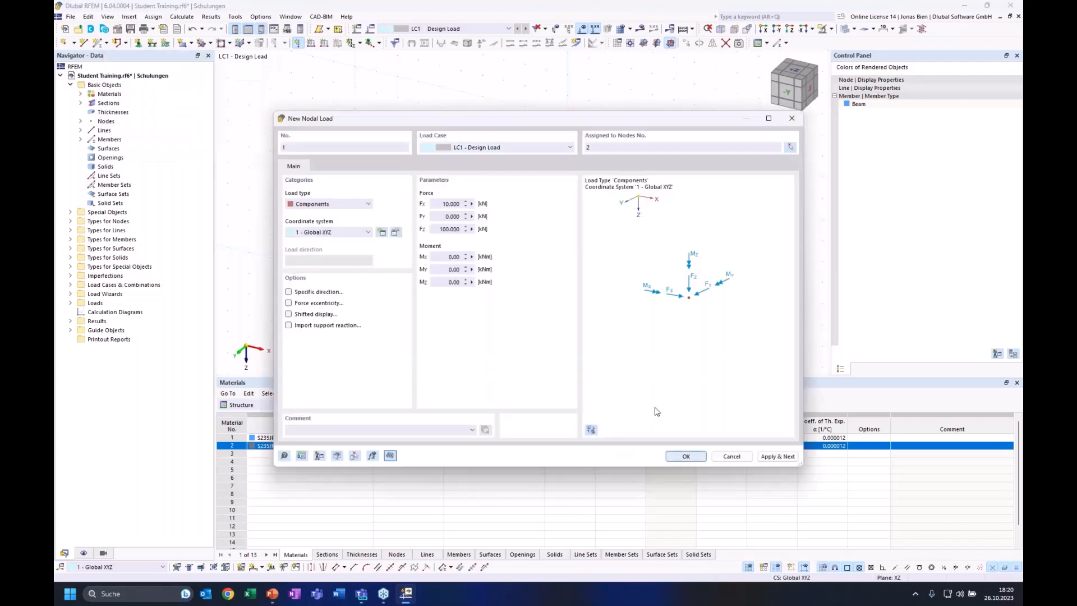
# Step: View the loaded column along -Y and calculate the static analysis results of LC1 - Design Load
pyautogui.keyDown('ctrl'); pyautogui.moveTo(621, 152); pyautogui.dragTo(660, 153, button='middle'); pyautogui.keyUp('ctrl')
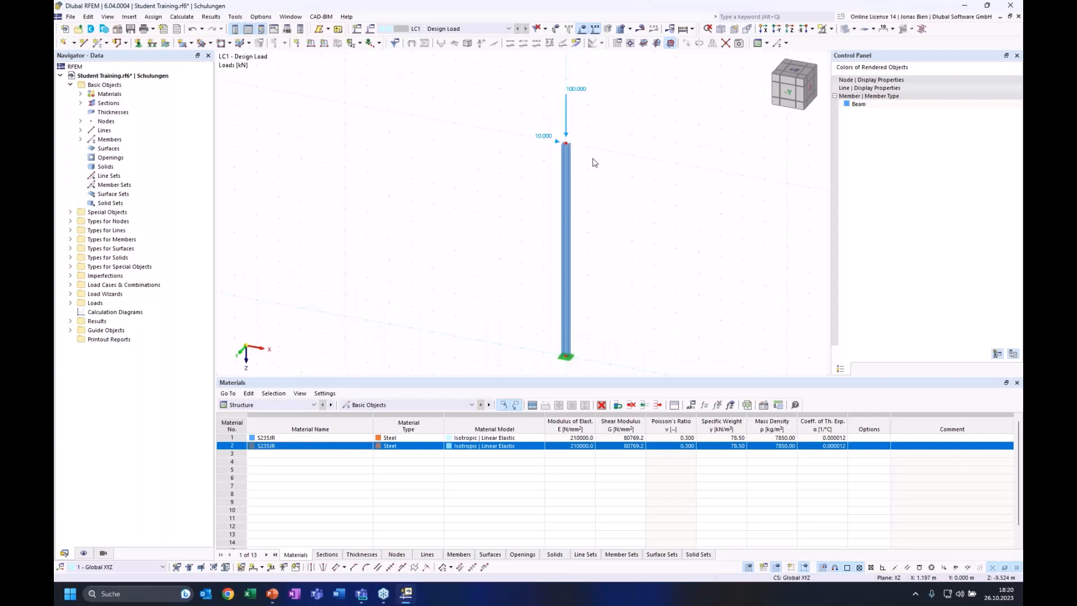
pyautogui.click(790, 93)
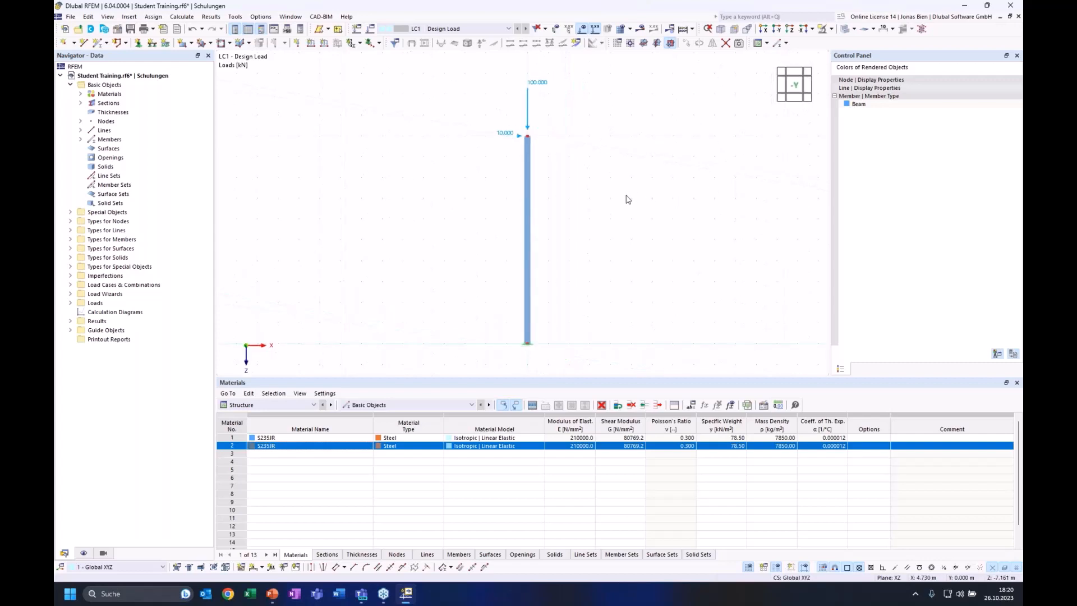
pyautogui.click(640, 28)
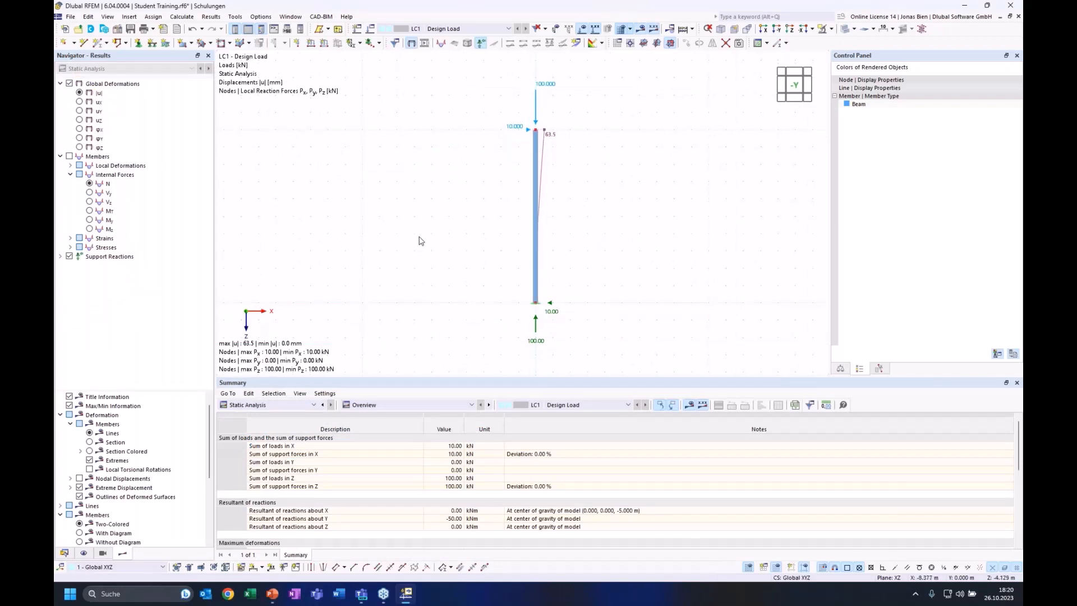
# Step: Examine the column's internal force diagrams for N, Vz and My in turn
pyautogui.click(107, 184)
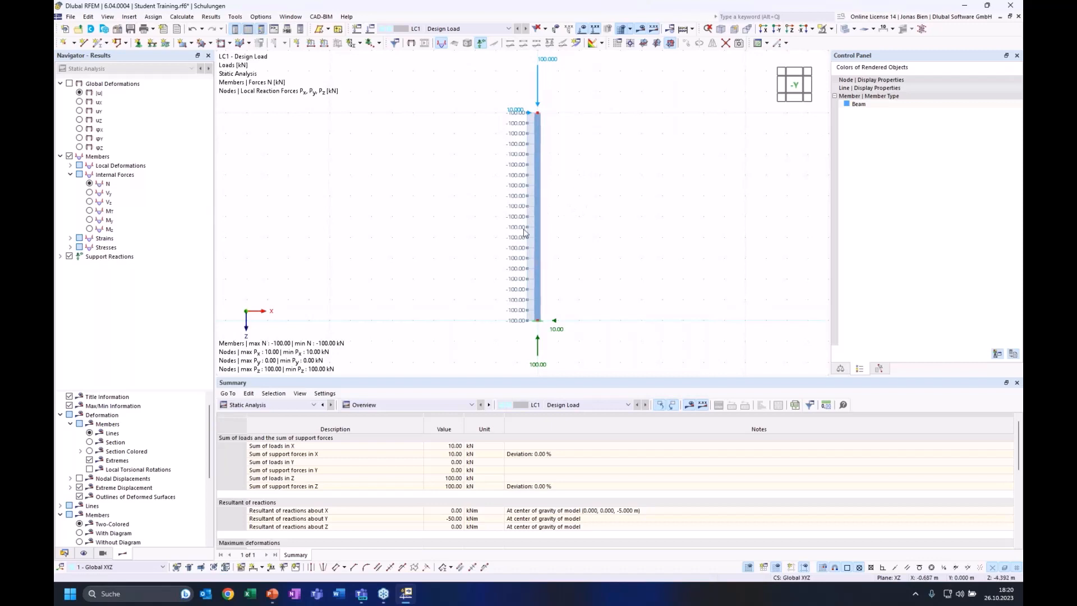
pyautogui.click(90, 202)
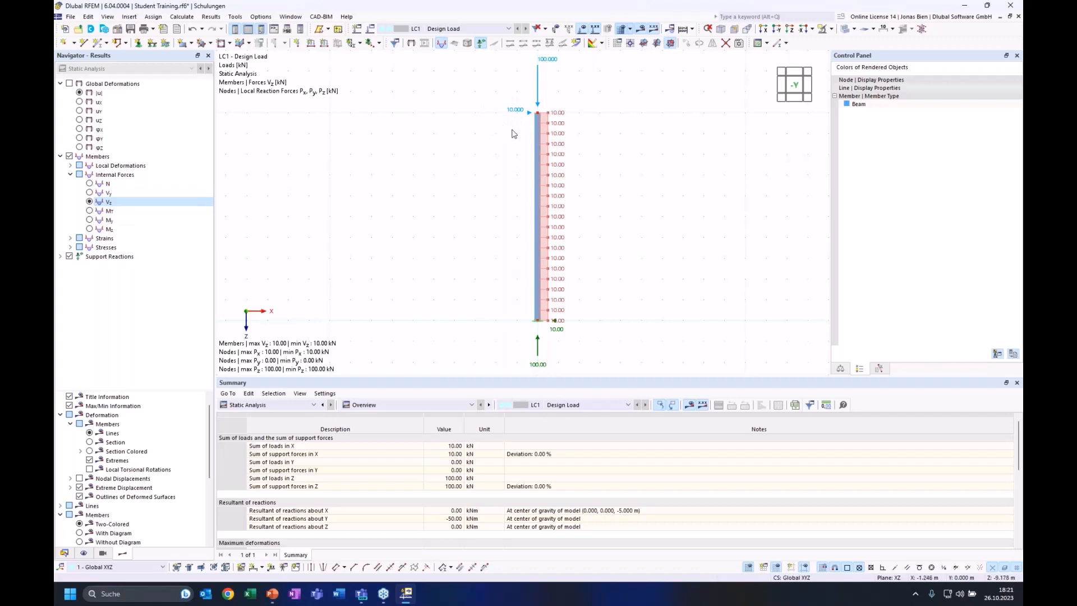
pyautogui.click(90, 219)
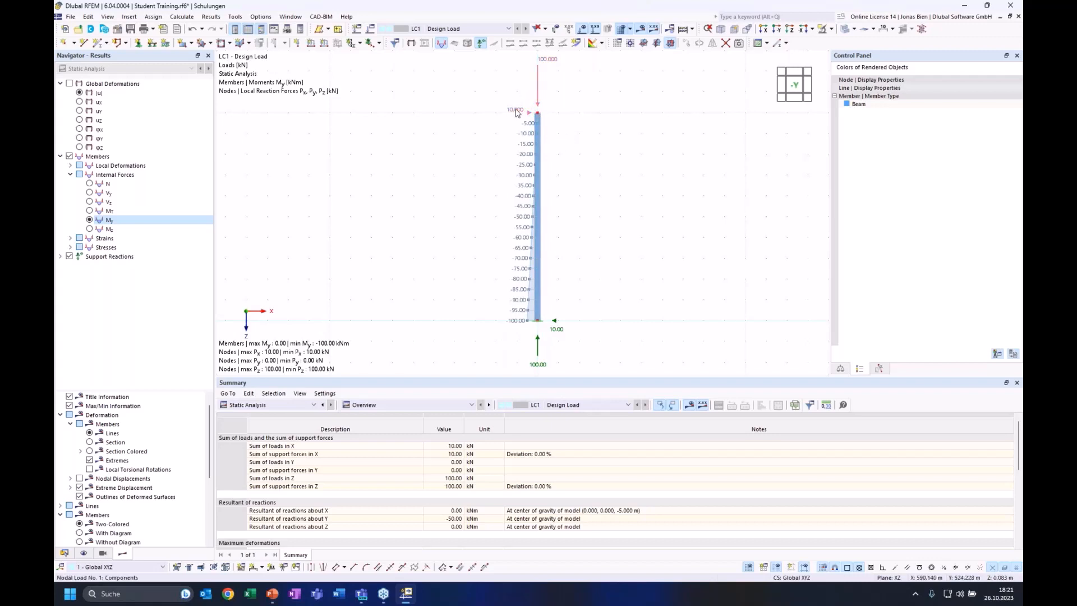
pyautogui.moveTo(516, 113)
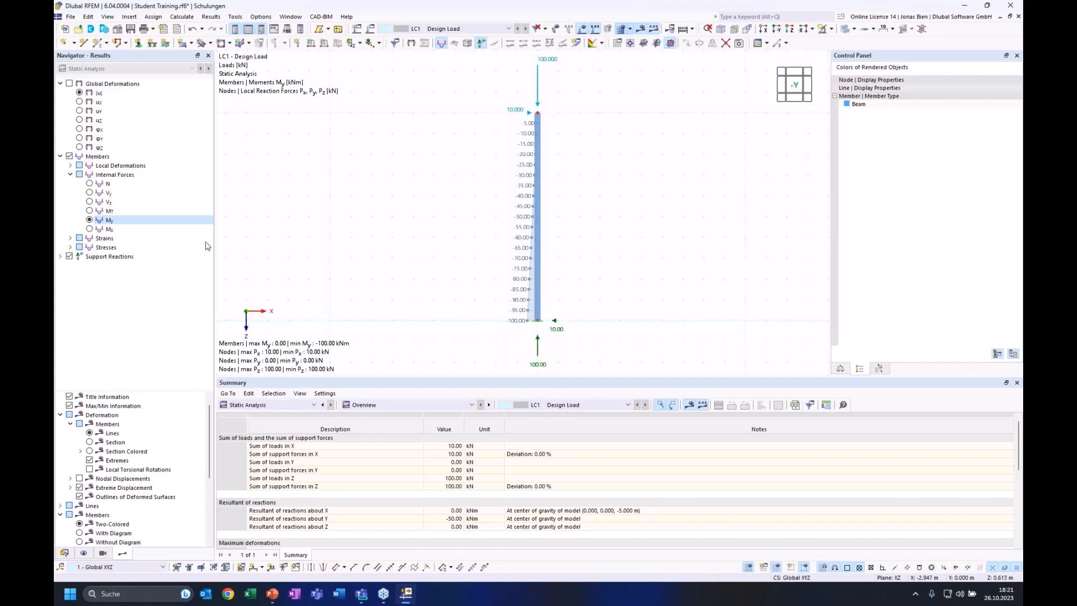
# Step: Show the nodal support reaction moment My at the column base and view it in 3D
pyautogui.click(60, 256)
pyautogui.click(70, 265)
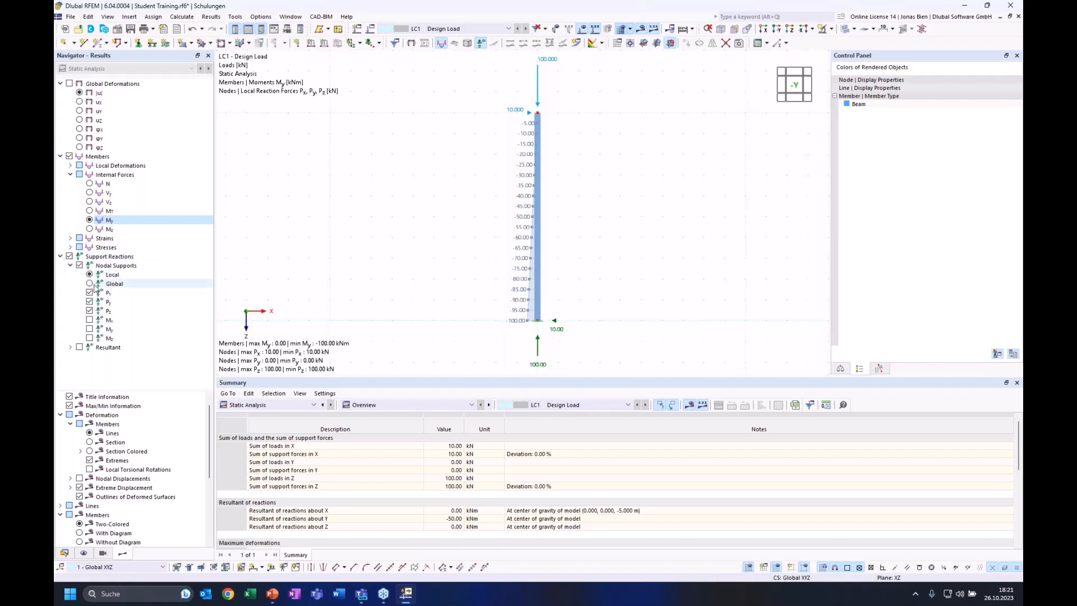
pyautogui.click(90, 329)
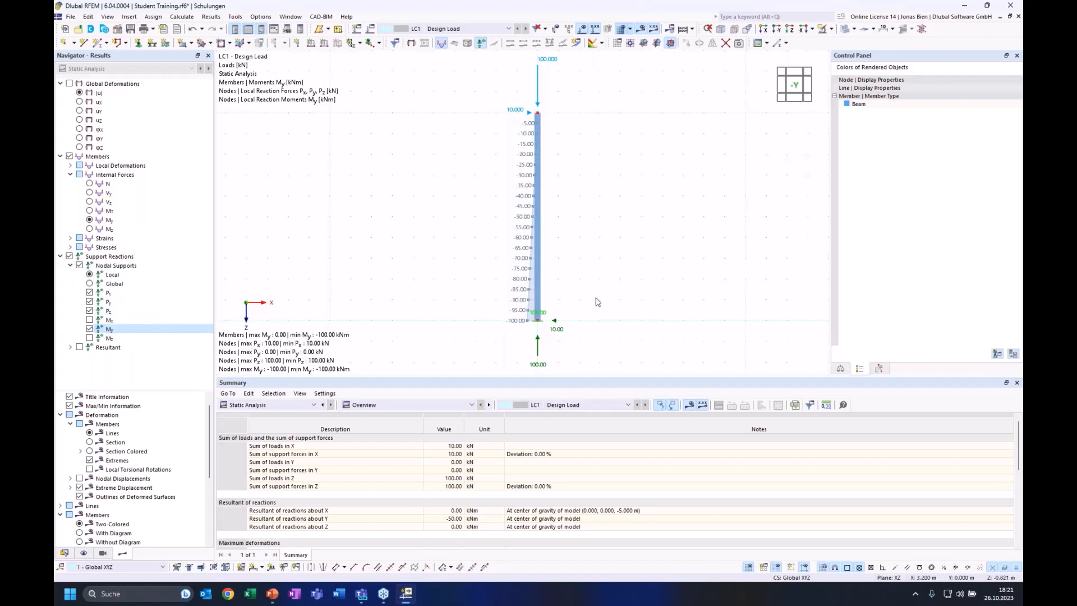
pyautogui.keyDown('ctrl'); pyautogui.moveTo(561, 314); pyautogui.dragTo(545, 313, button='middle'); pyautogui.keyUp('ctrl')
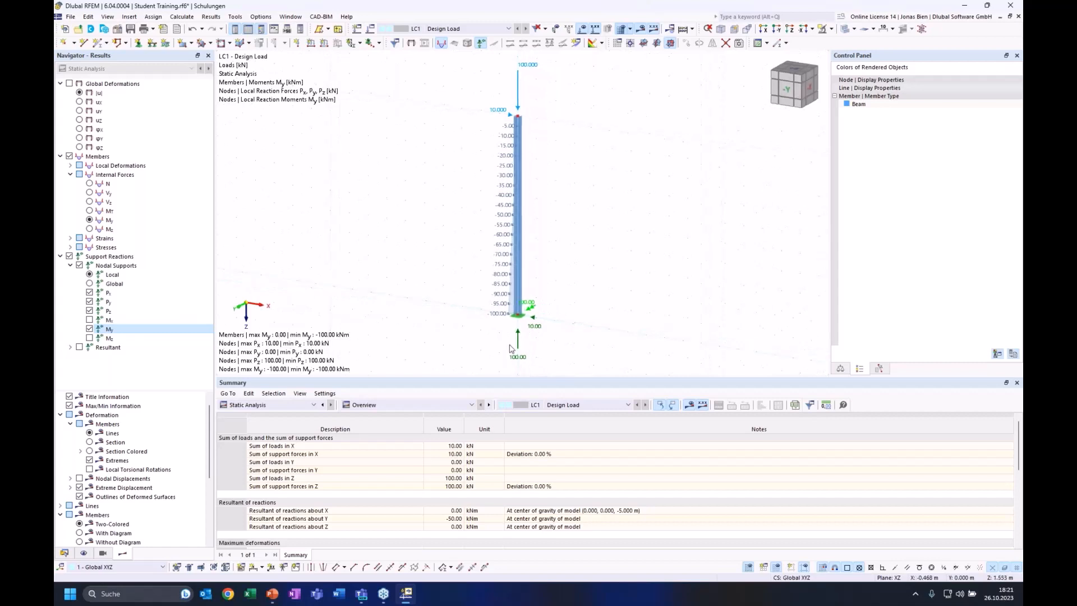
# Step: Open load case LC1 - Design Load for editing
pyautogui.click(90, 329)
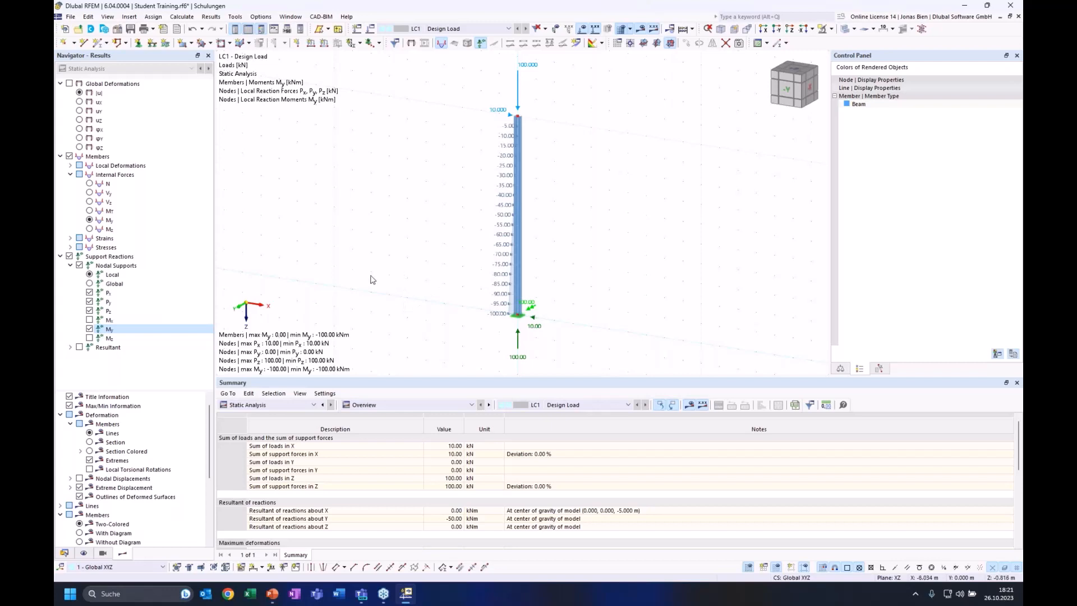
pyautogui.click(65, 553)
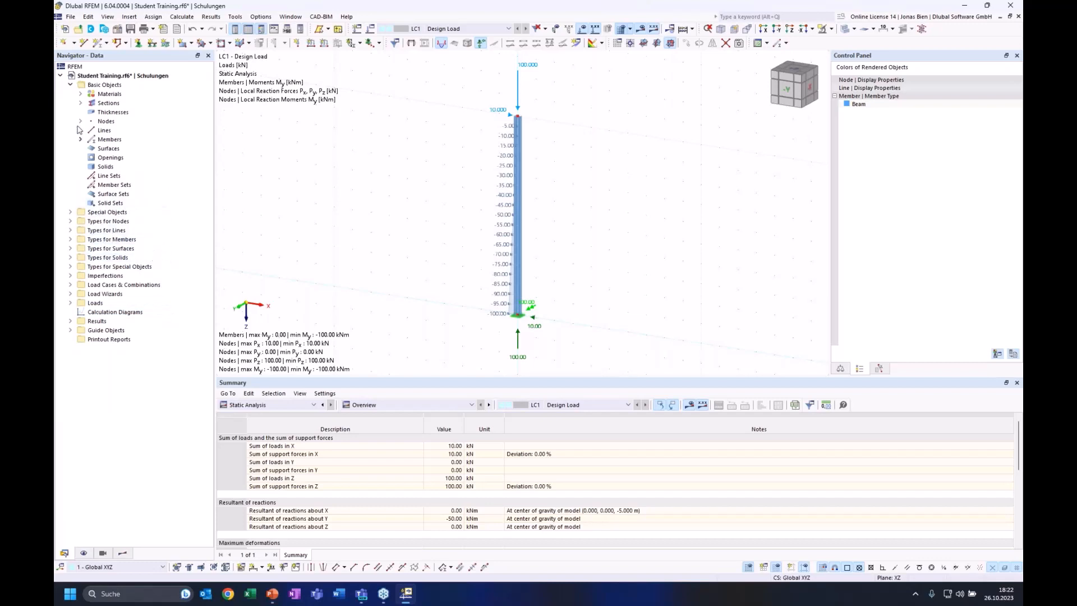
pyautogui.click(71, 85)
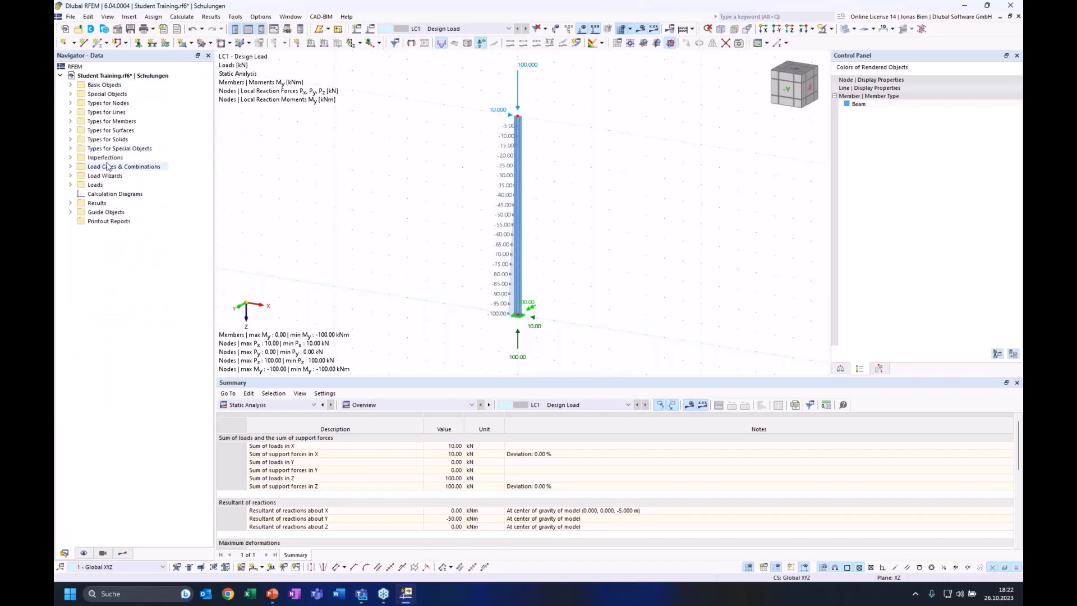
pyautogui.click(70, 167)
pyautogui.click(80, 176)
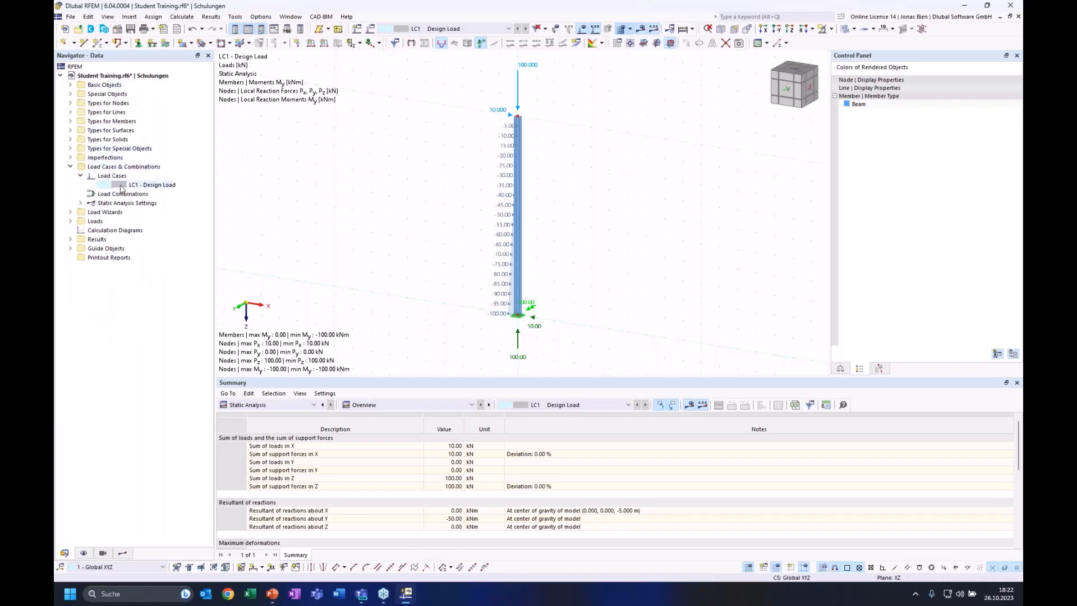
pyautogui.doubleClick(120, 184)
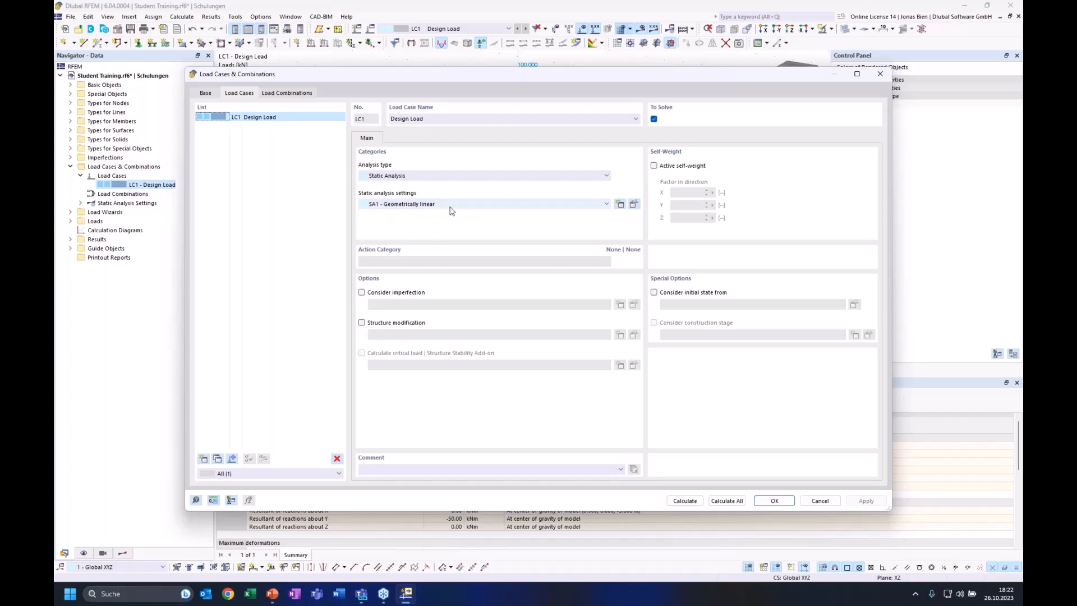
# Step: Try the analysis types Geometrically linear, Second-order (P-Δ) and Large deformations in LC1's static analysis settings SA1
pyautogui.click(633, 205)
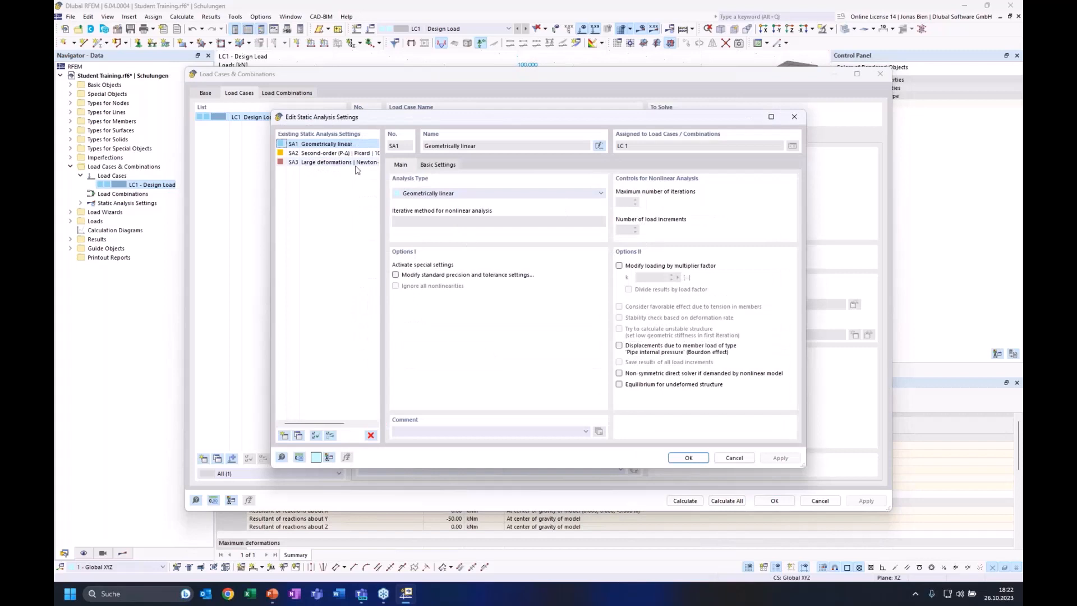
pyautogui.click(444, 194)
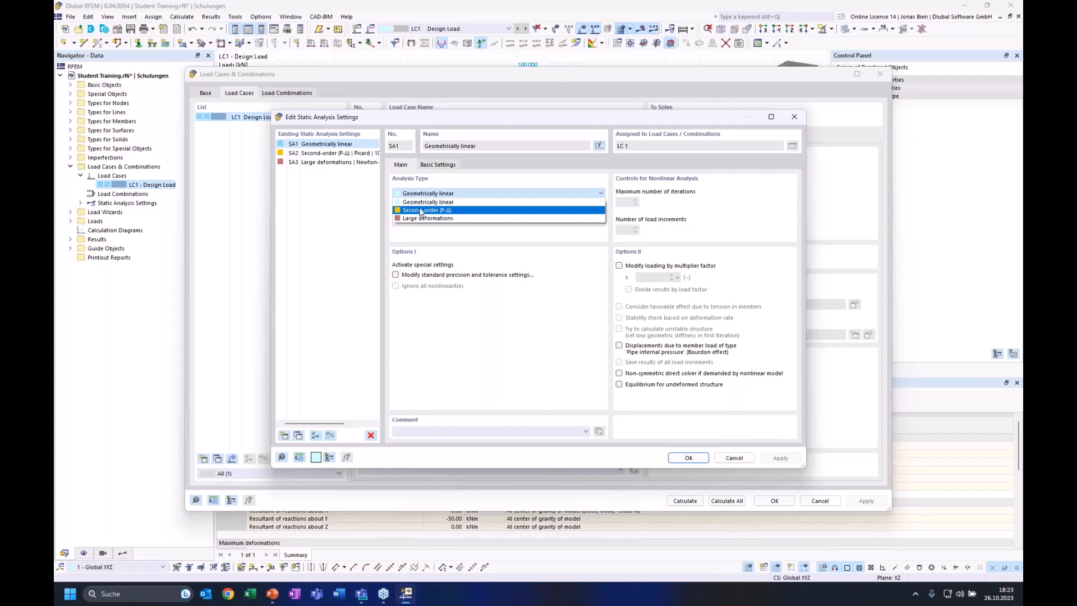
pyautogui.click(424, 202)
pyautogui.click(432, 195)
pyautogui.click(424, 211)
pyautogui.click(431, 194)
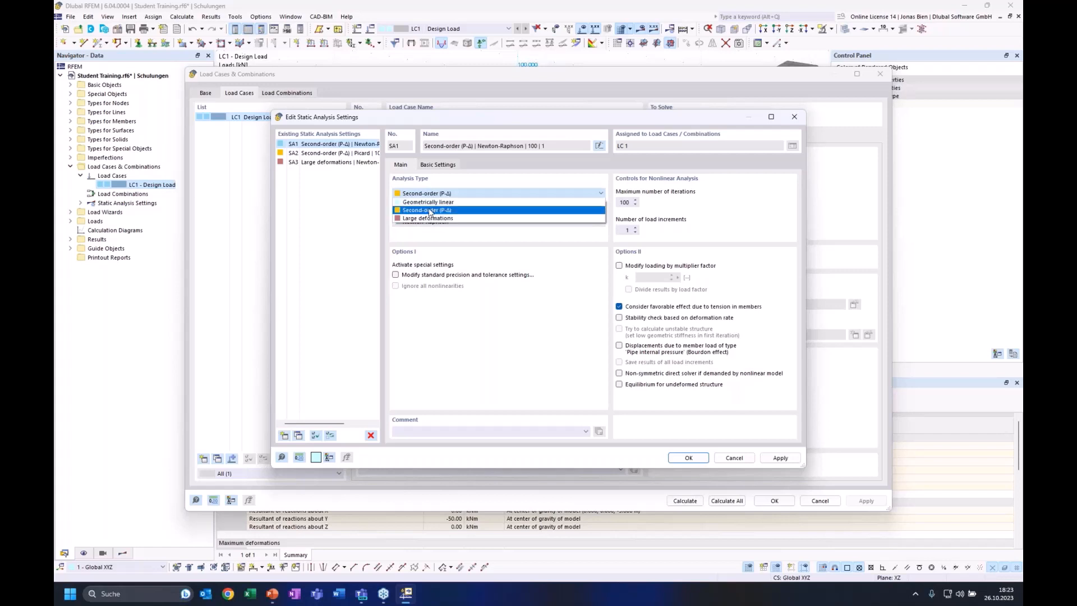
pyautogui.click(430, 210)
pyautogui.click(429, 194)
pyautogui.click(428, 218)
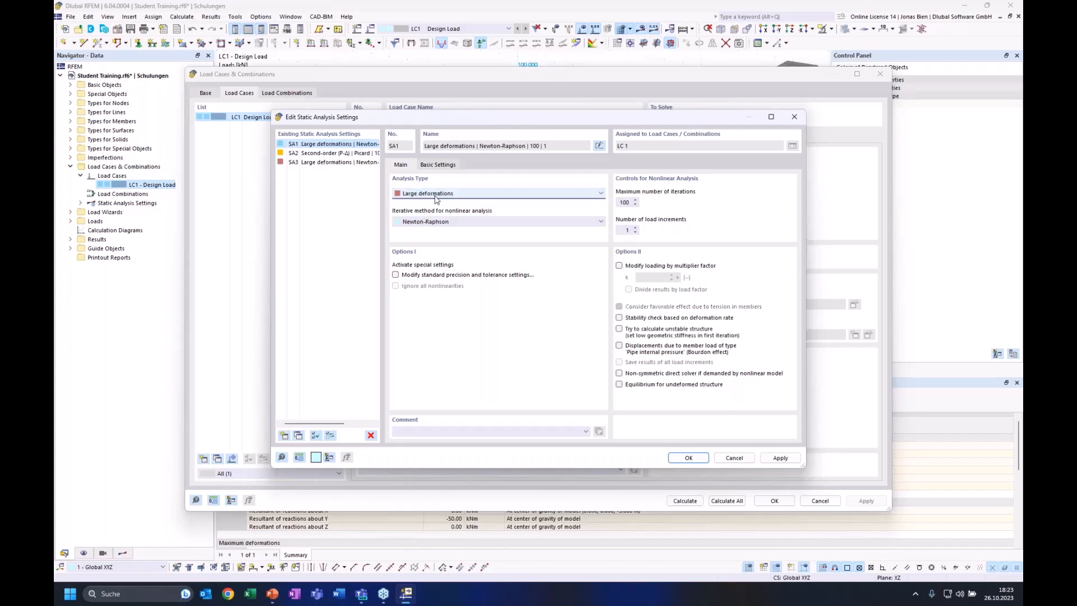
pyautogui.click(435, 196)
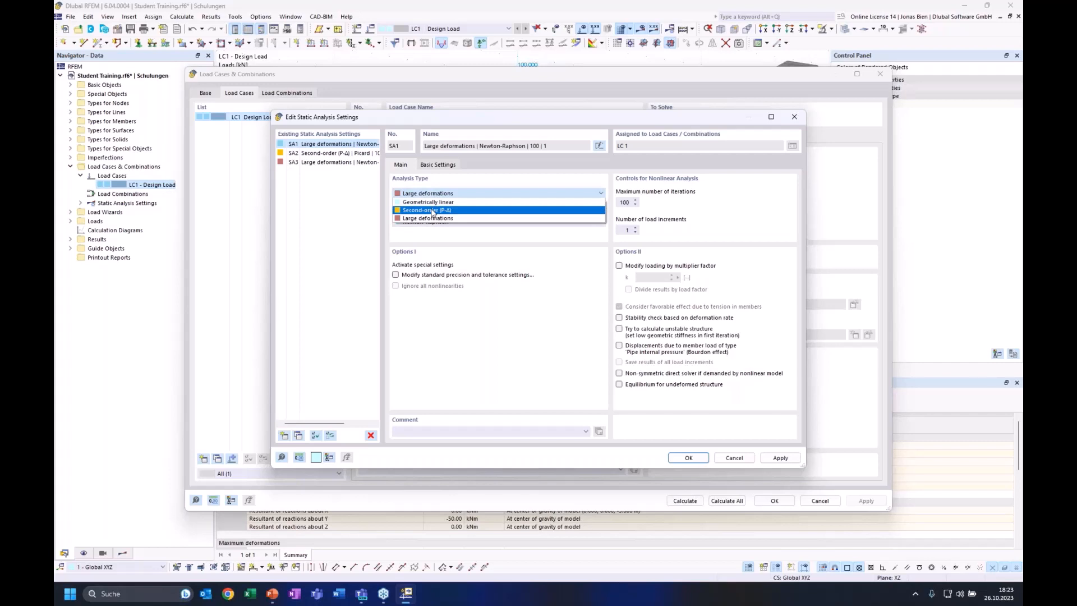
pyautogui.click(432, 210)
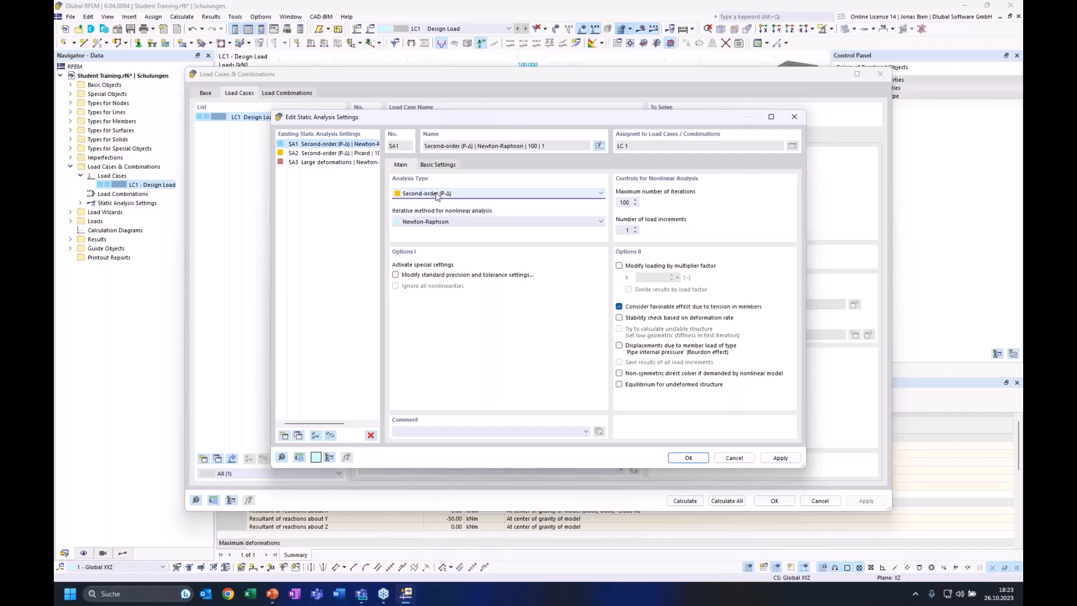
pyautogui.click(436, 195)
pyautogui.click(428, 219)
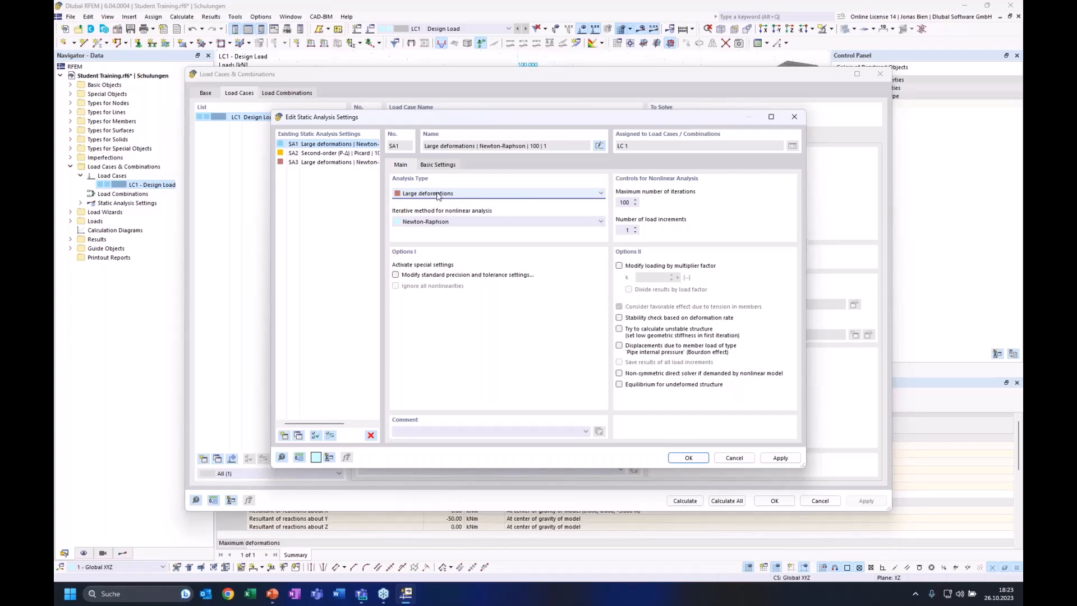
# Step: Review the iterative methods for nonlinear analysis, return SA1 to Geometrically linear and discard the settings changes
pyautogui.click(466, 224)
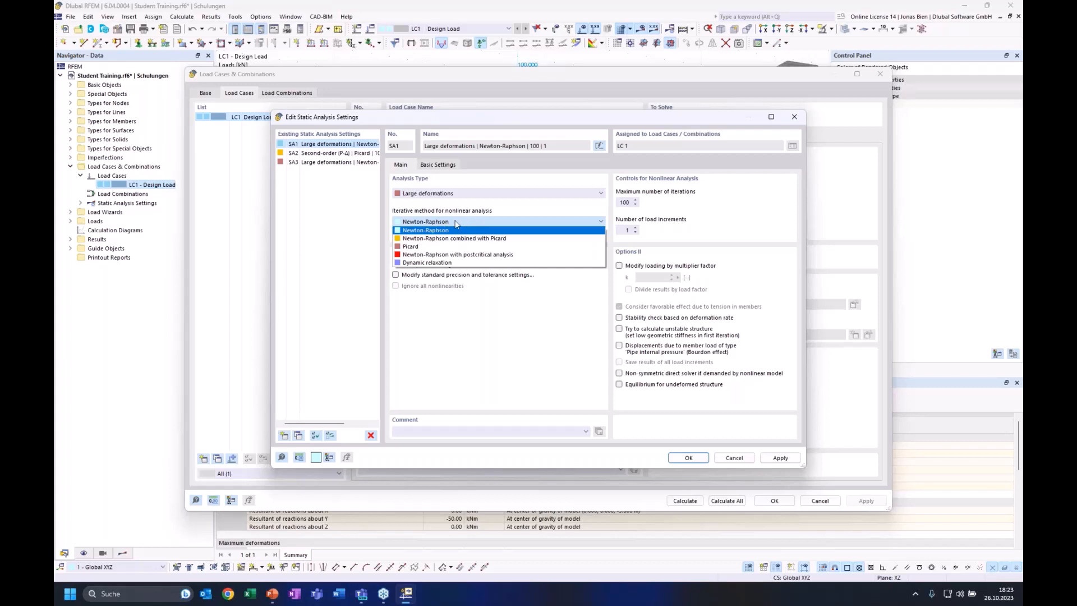
pyautogui.click(458, 222)
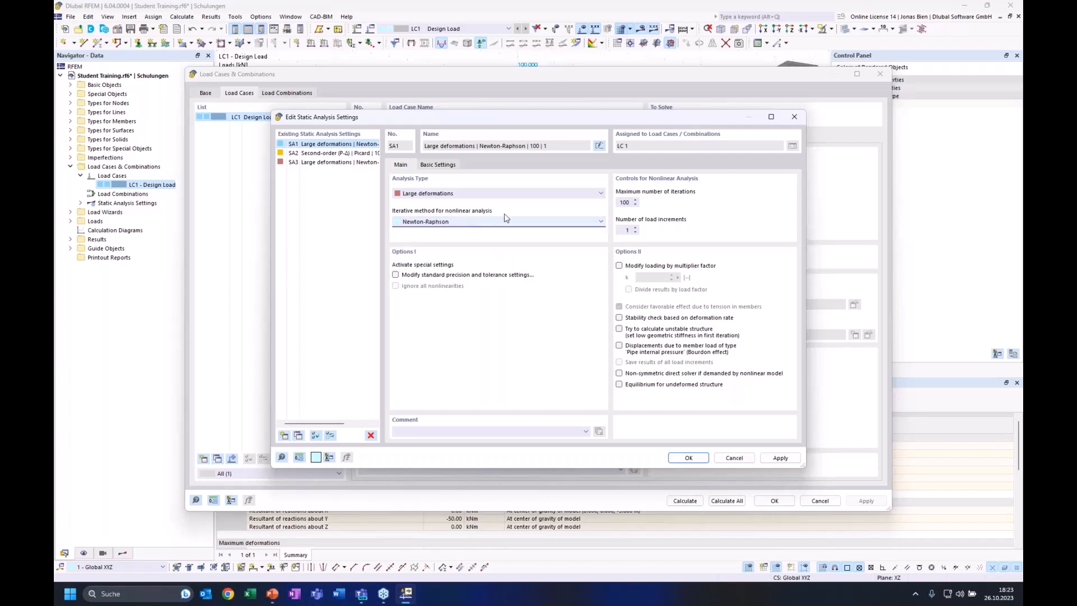
pyautogui.click(444, 196)
pyautogui.click(437, 211)
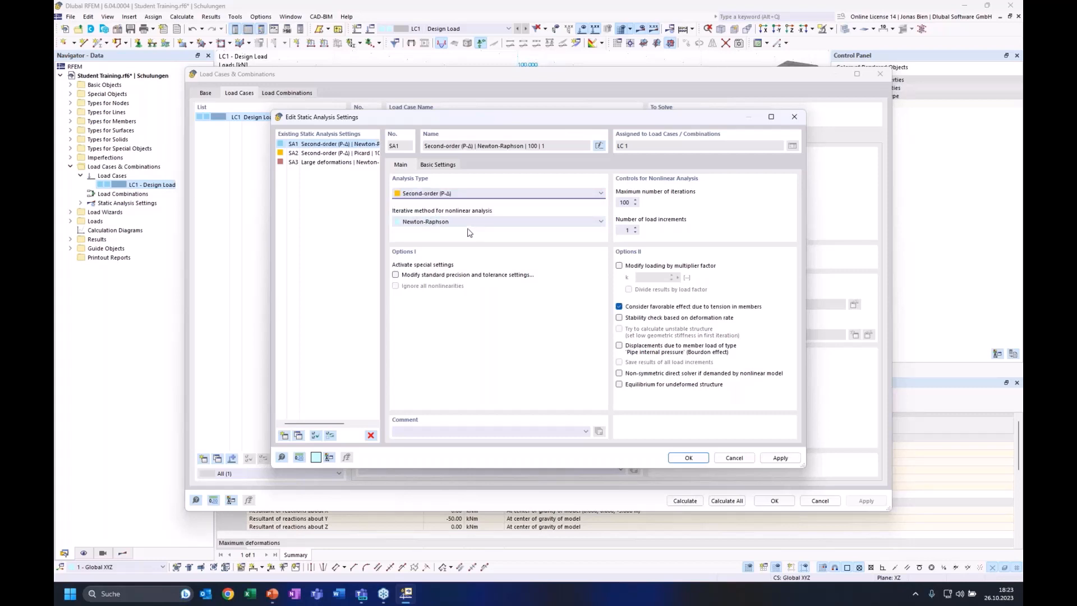
pyautogui.click(451, 196)
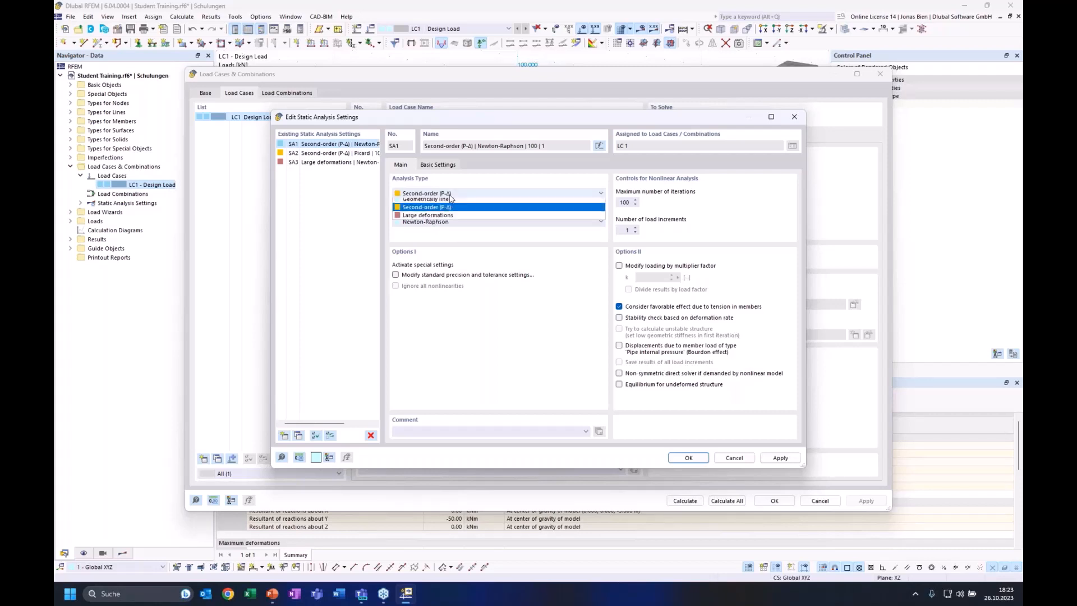
pyautogui.click(447, 199)
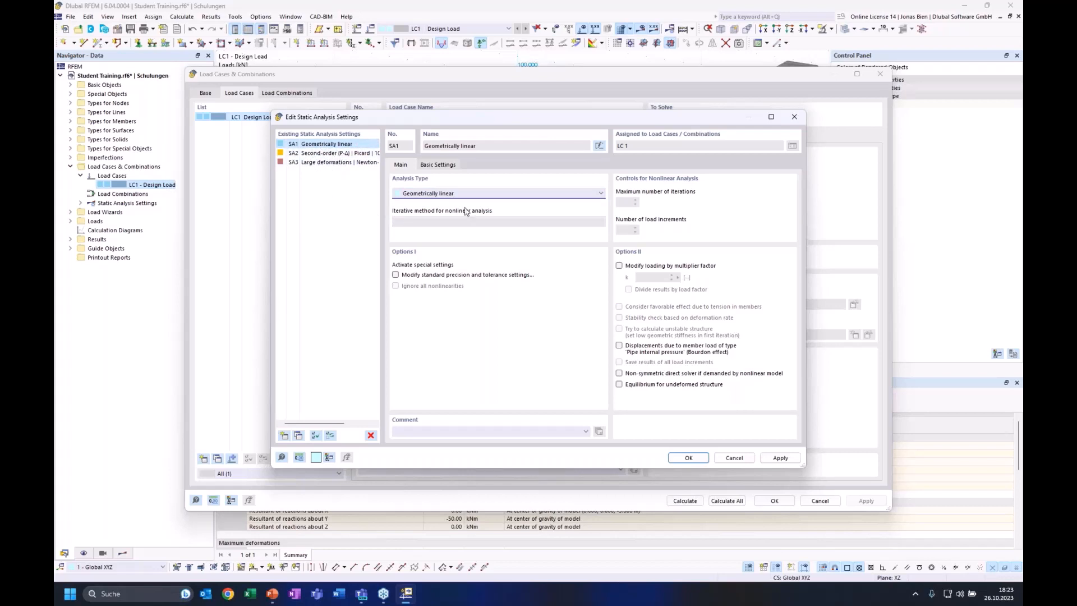
pyautogui.click(733, 458)
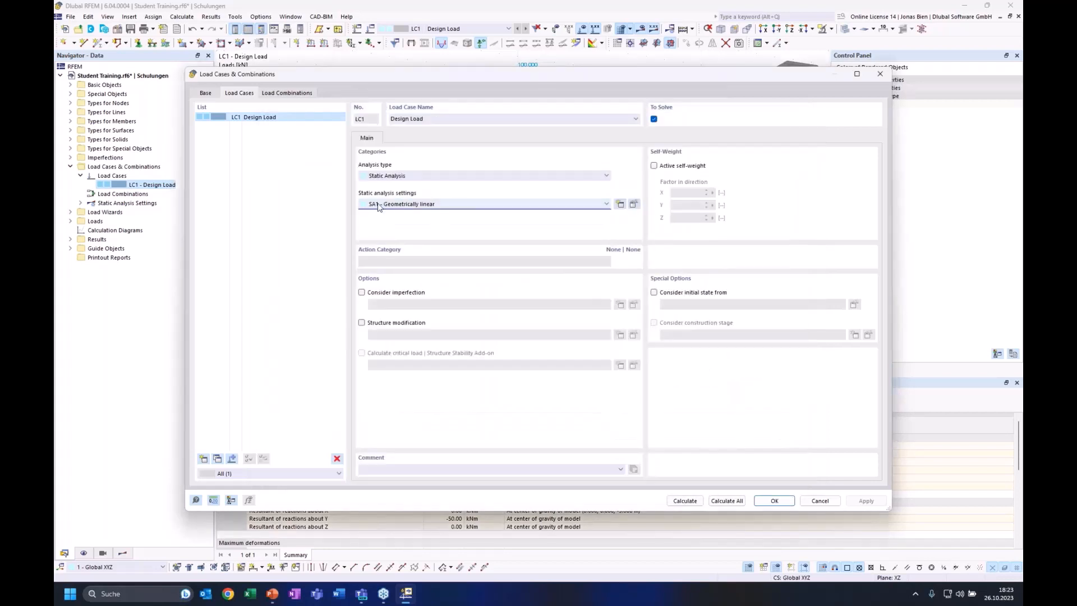
# Step: Copy load case LC1 as LC2, assign it SA2 - Second-order (P-Δ) | Picard | 100 | 1, and confirm the load cases
pyautogui.click(422, 205)
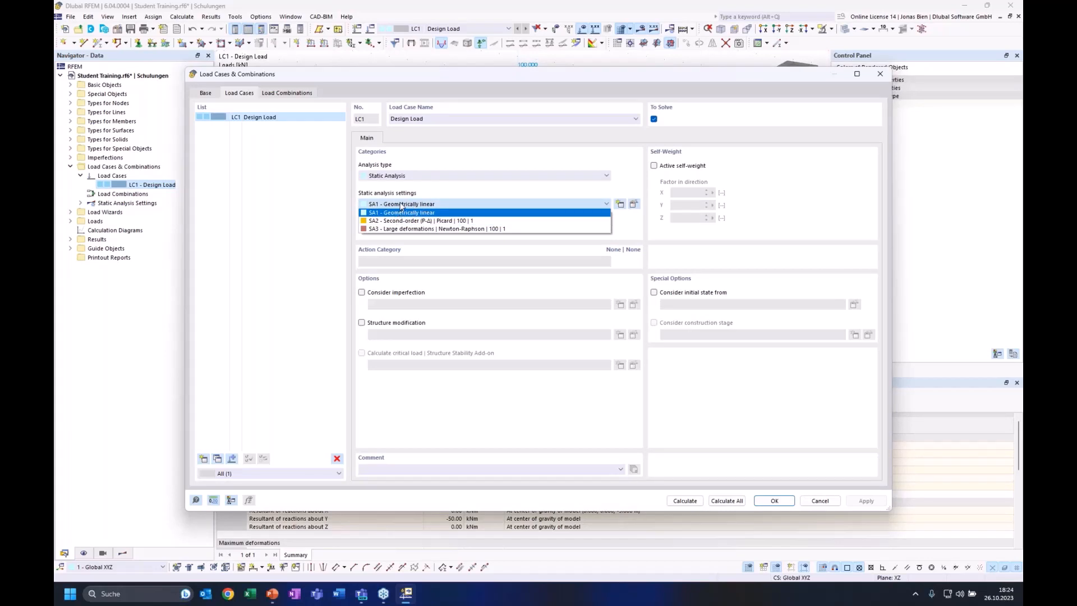
pyautogui.click(401, 206)
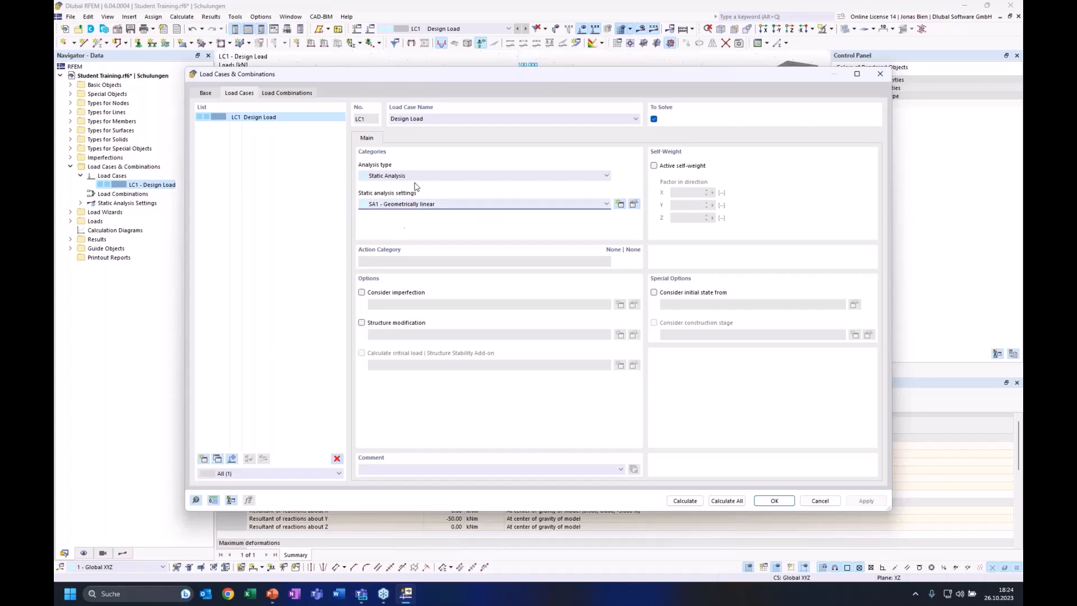
pyautogui.click(218, 459)
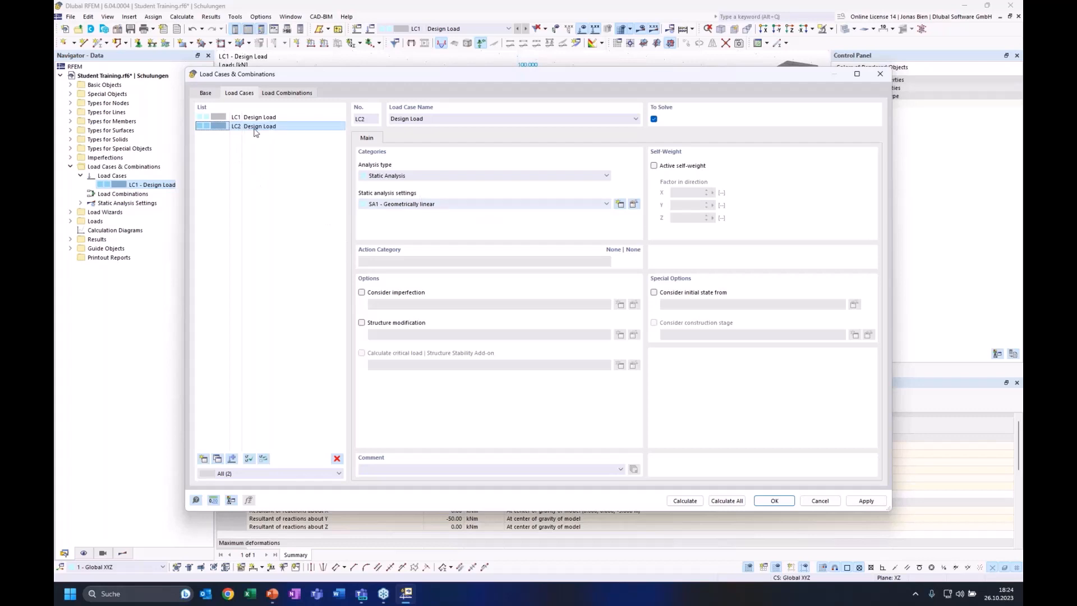
pyautogui.click(268, 119)
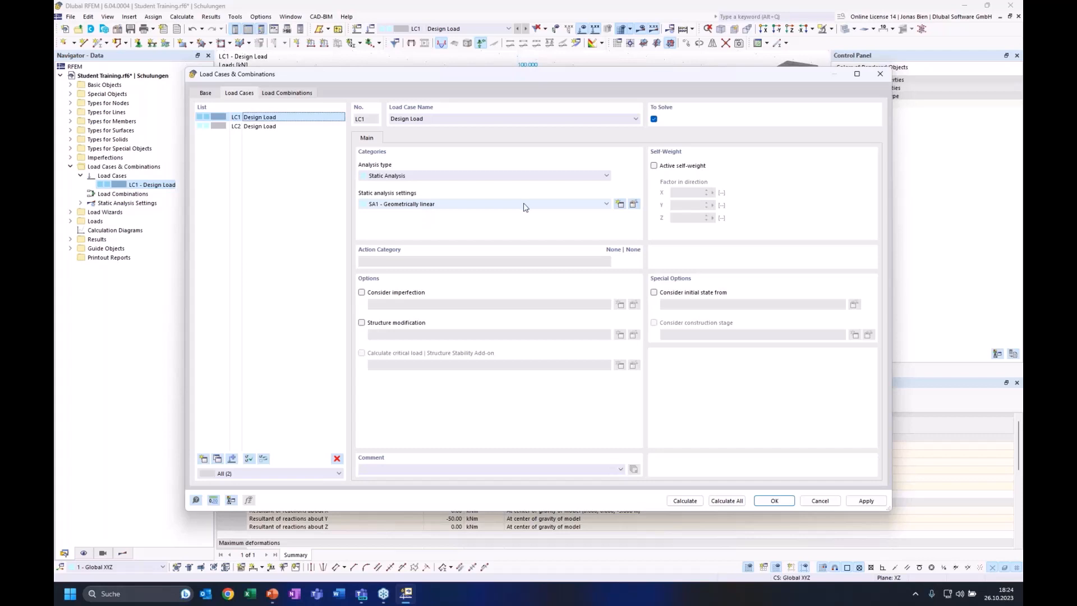
pyautogui.click(275, 127)
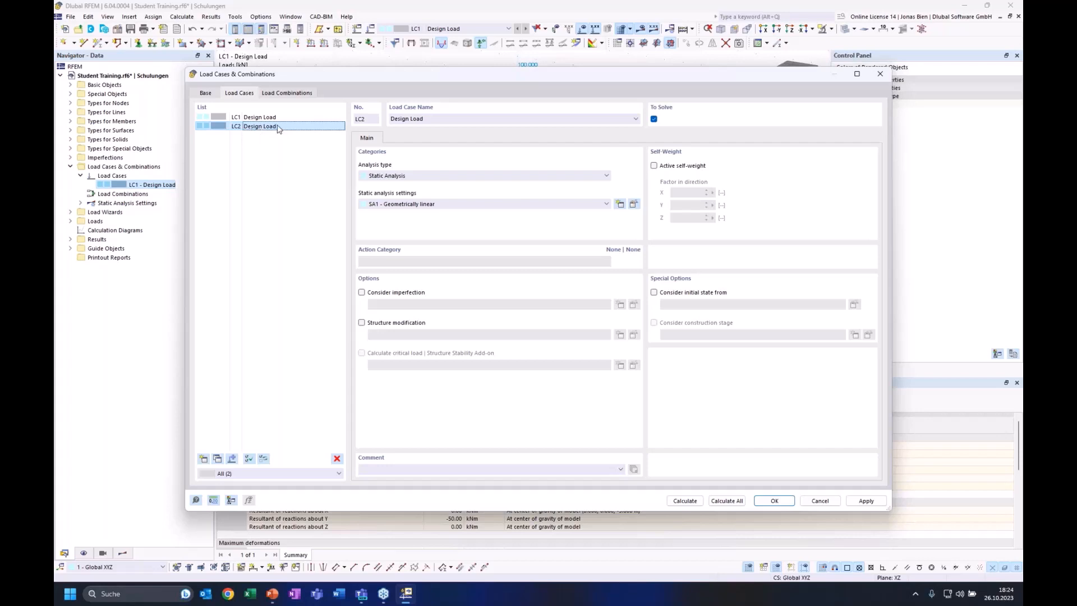
pyautogui.click(404, 205)
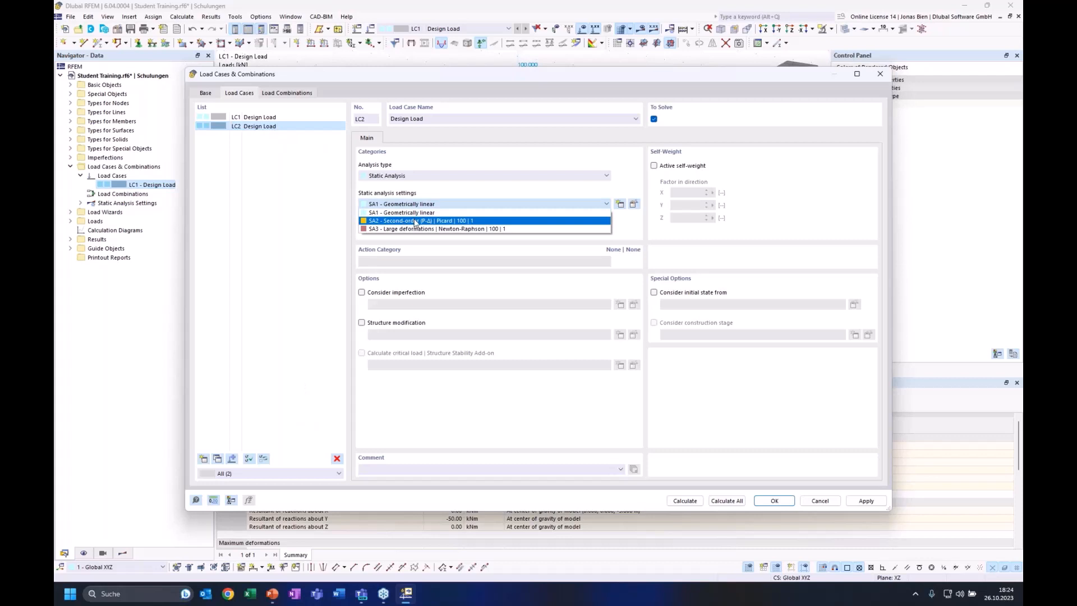
pyautogui.click(416, 221)
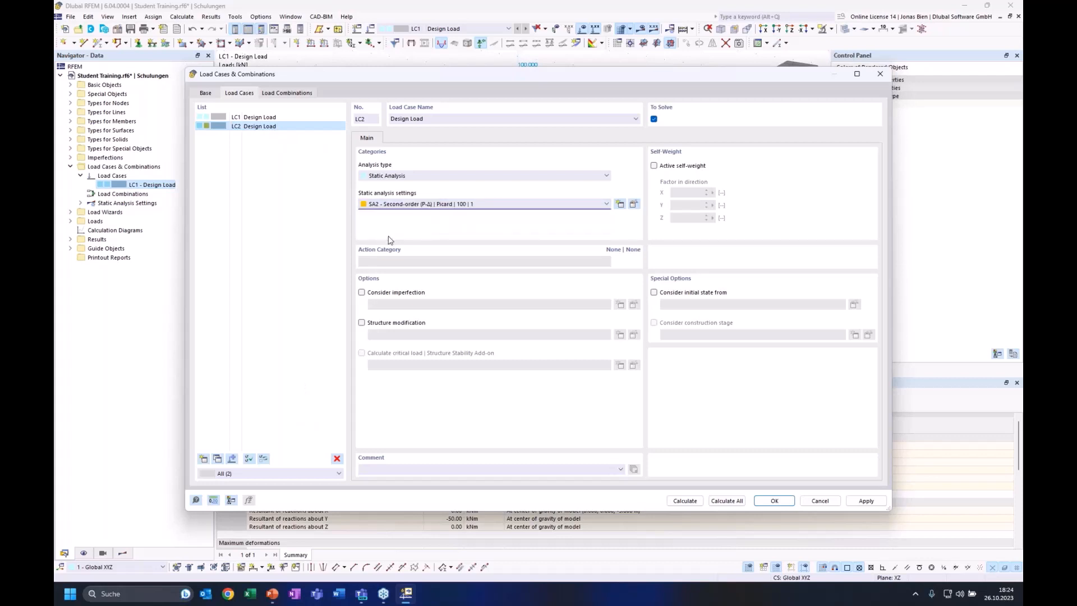
pyautogui.click(272, 118)
pyautogui.click(270, 126)
pyautogui.click(269, 118)
pyautogui.click(267, 128)
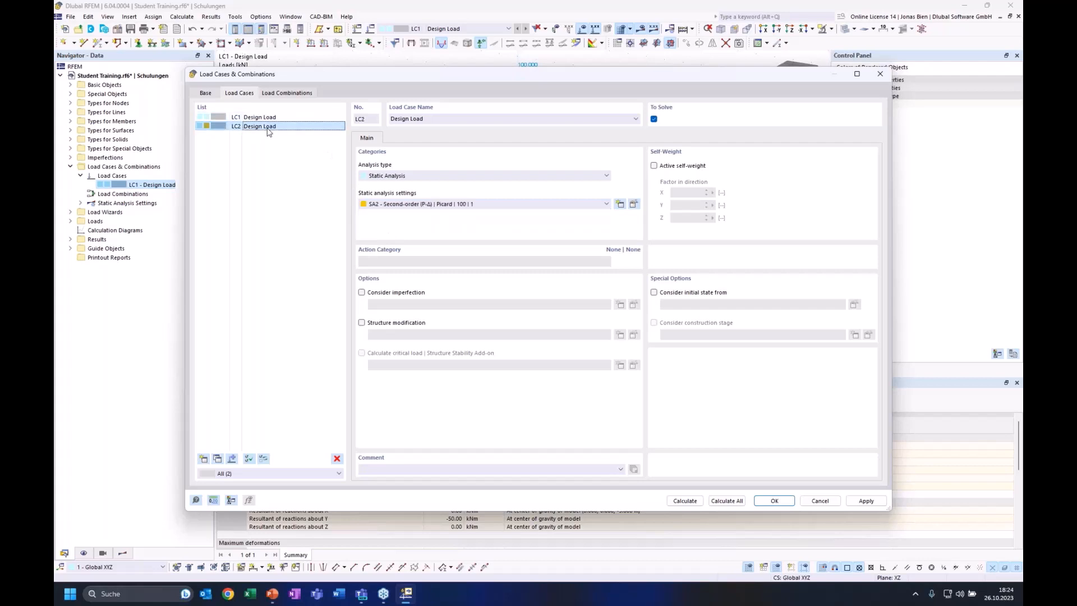
pyautogui.click(774, 501)
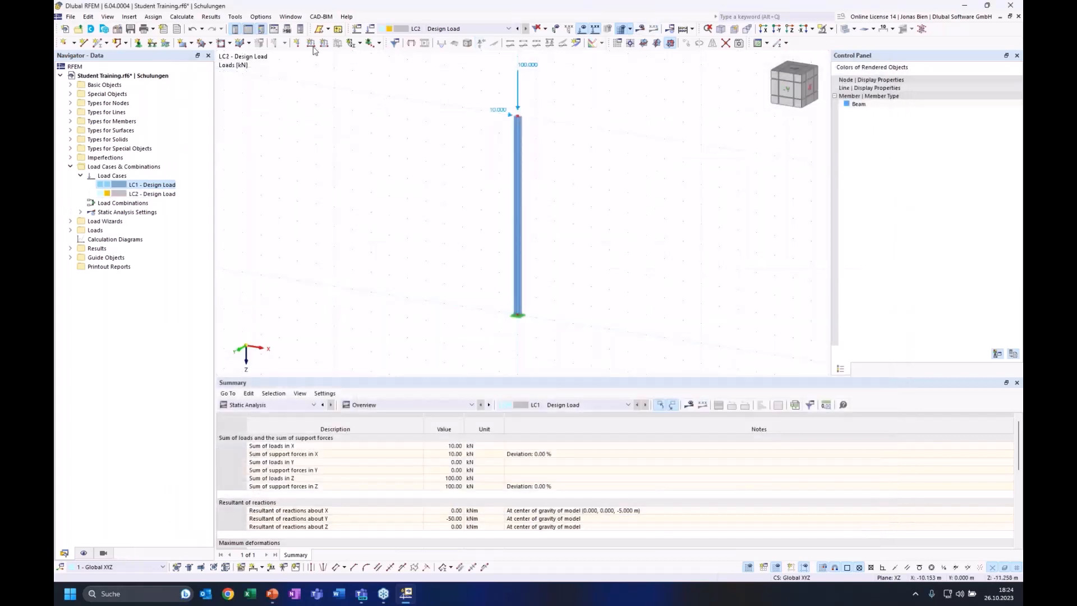
# Step: Switch the display between load cases LC1 and LC2 to compare them on the column
pyautogui.click(462, 29)
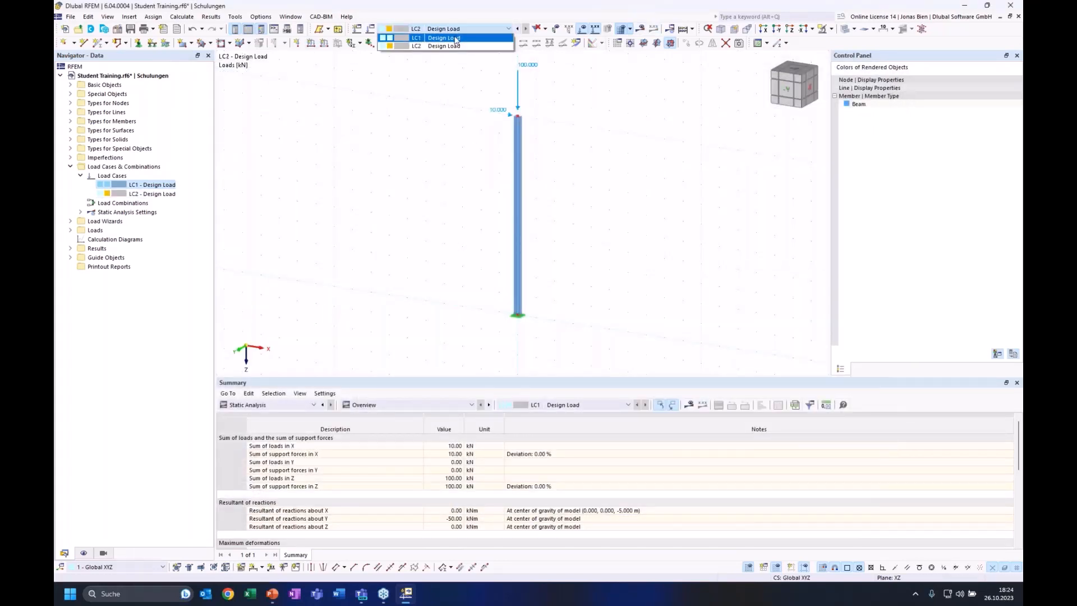
pyautogui.click(457, 37)
pyautogui.click(457, 29)
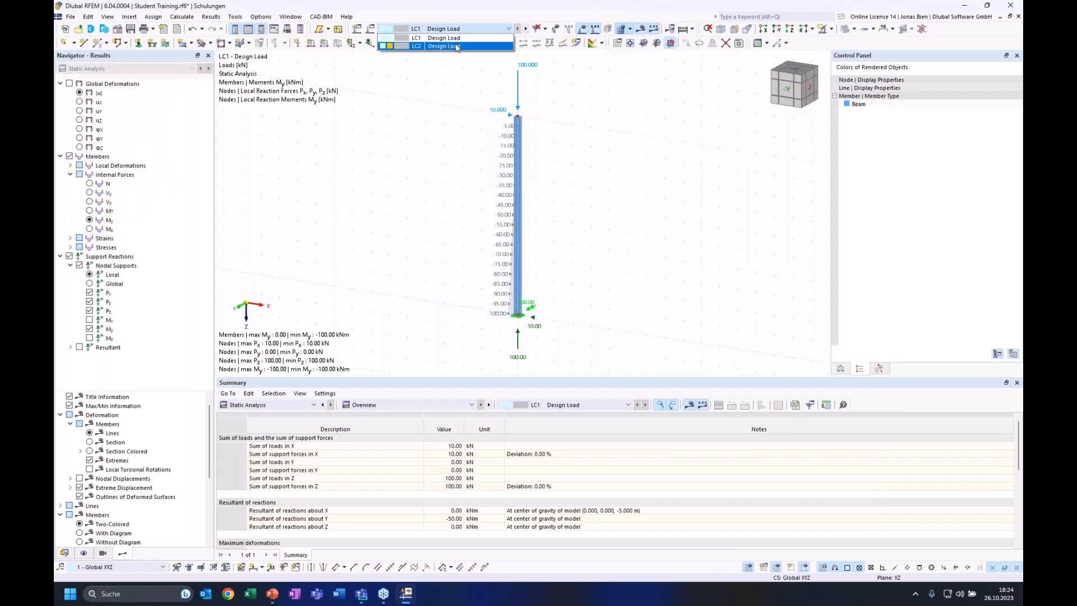
pyautogui.click(458, 46)
pyautogui.click(451, 29)
pyautogui.click(438, 38)
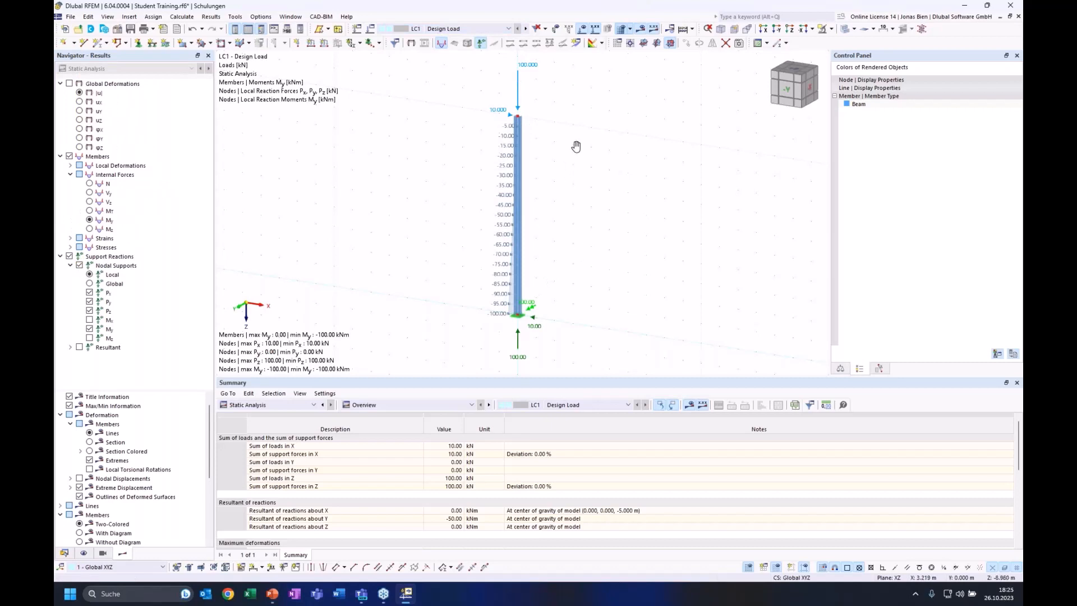
# Step: Calculate and display the results of LC2 - Design Load, and examine the column's base reactions along -Y
pyautogui.click(459, 29)
pyautogui.click(455, 40)
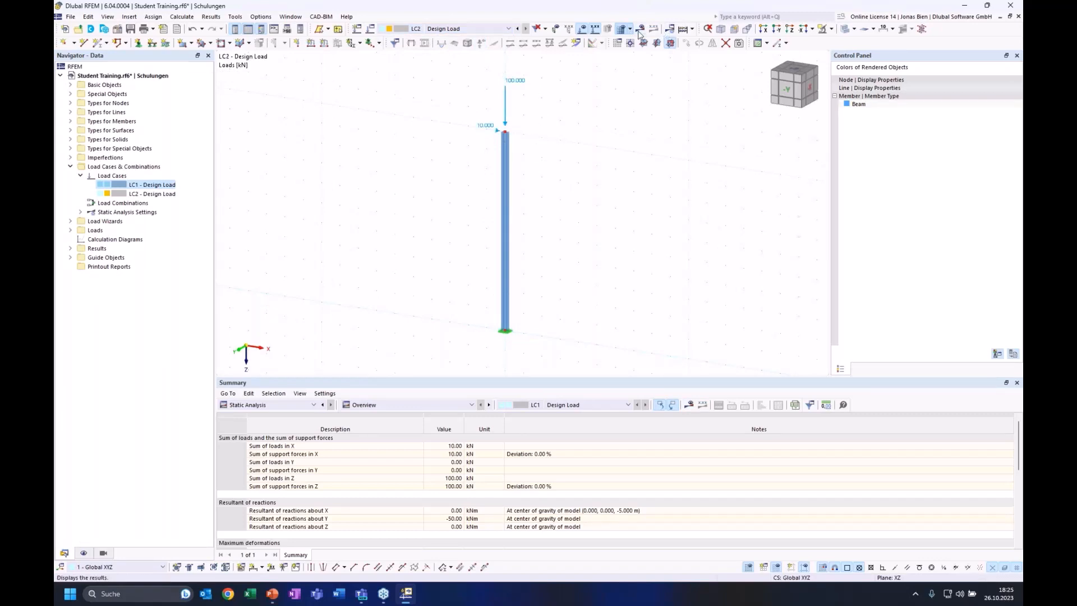
pyautogui.click(646, 46)
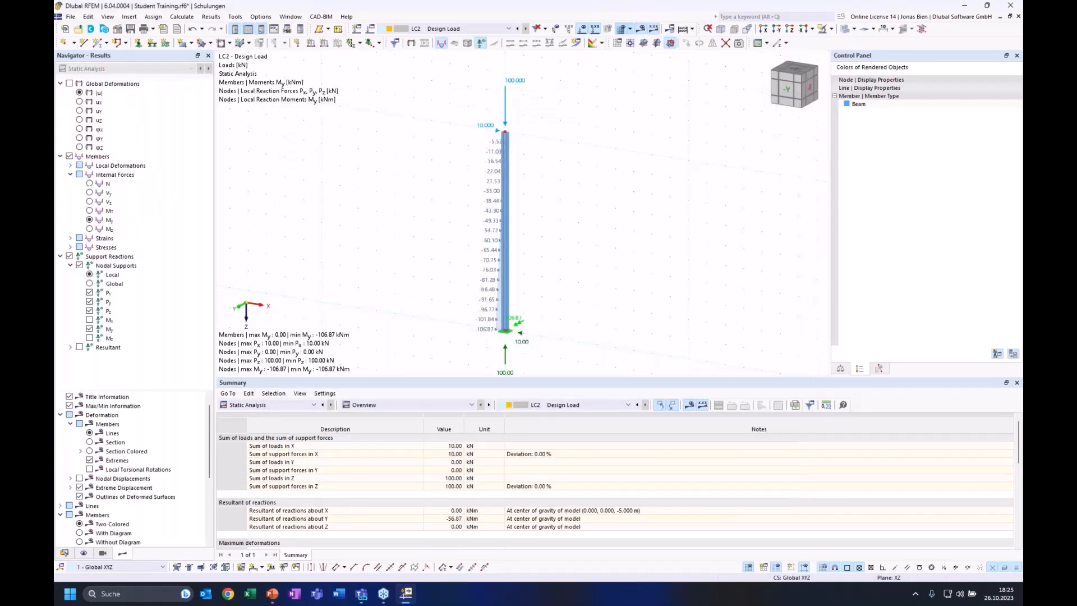
pyautogui.click(787, 88)
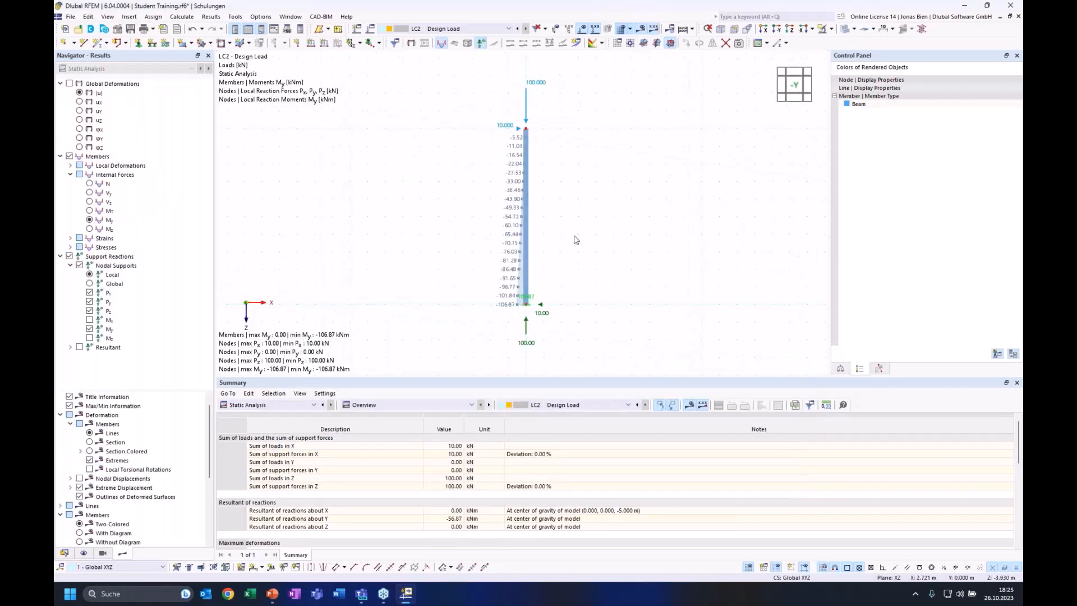
pyautogui.scroll(1, 558, 185)
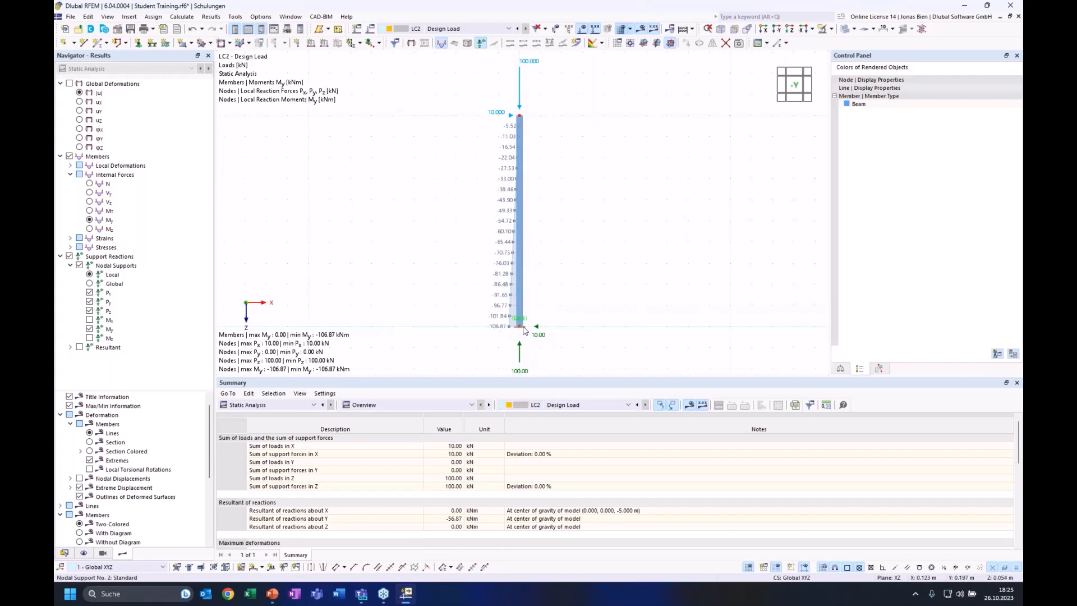
pyautogui.moveTo(523, 329)
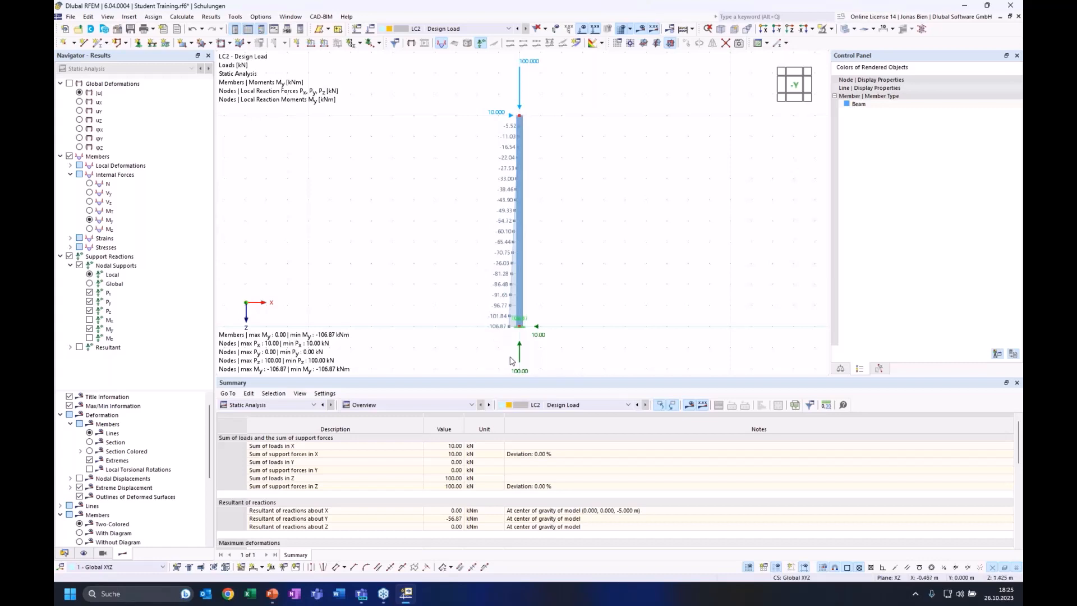
# Step: Switch the display from LC2 to LC1 and back to compare the column's bending moments My
pyautogui.click(509, 29)
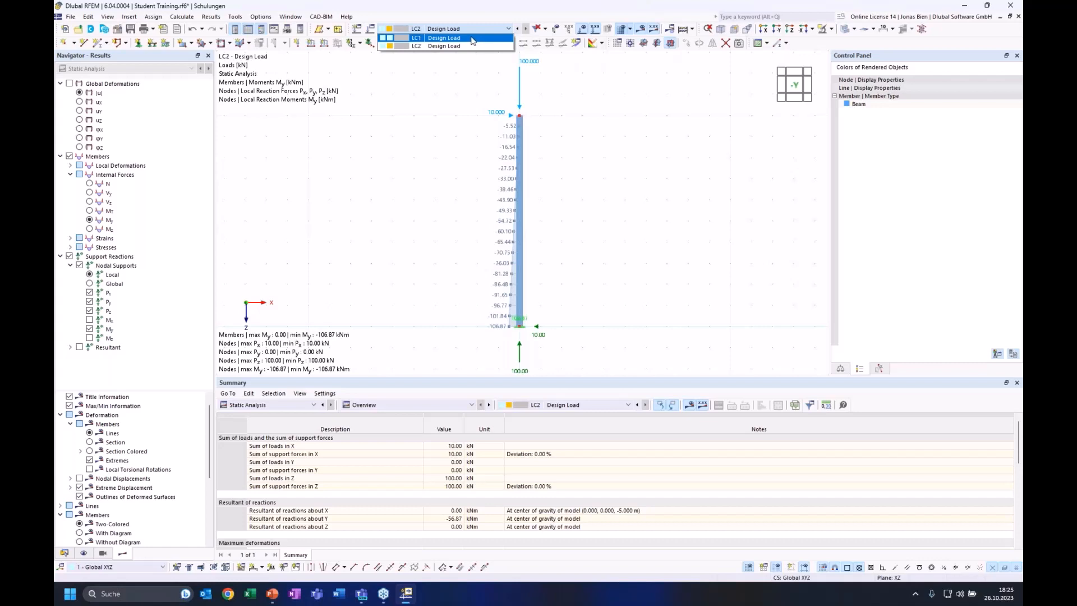
pyautogui.click(472, 37)
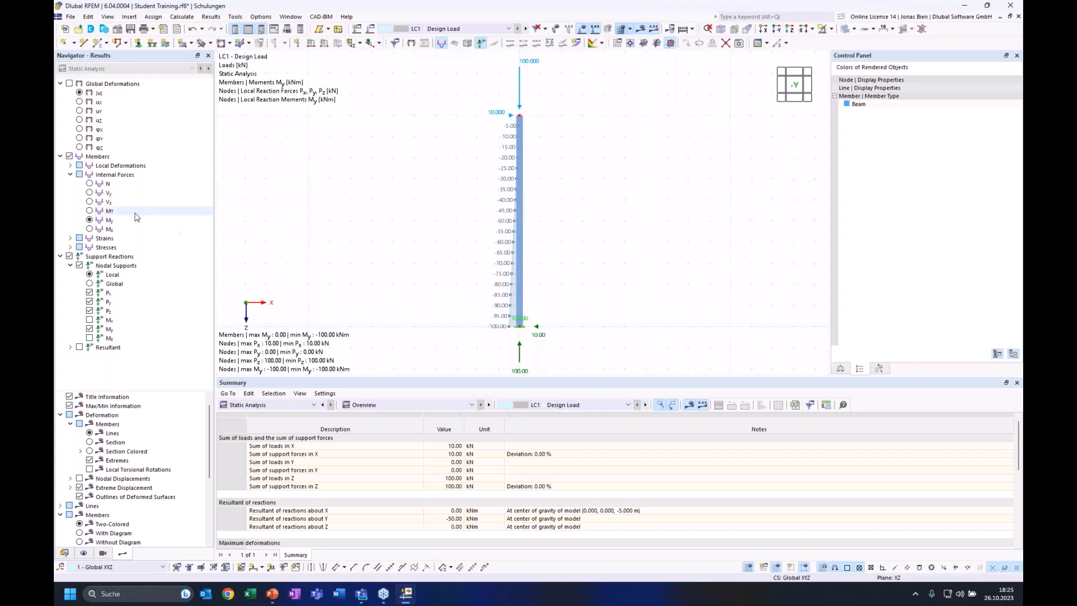
pyautogui.click(525, 28)
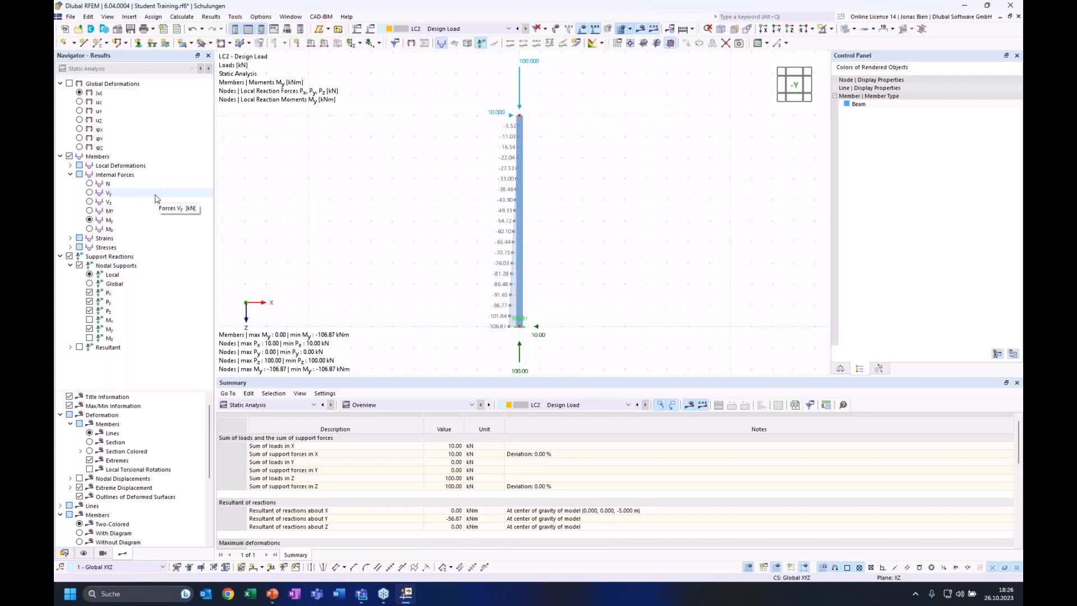
# Step: Display the LC2 global displacements |u| and uX, followed by the member axial force N and shear force Vz
pyautogui.click(79, 93)
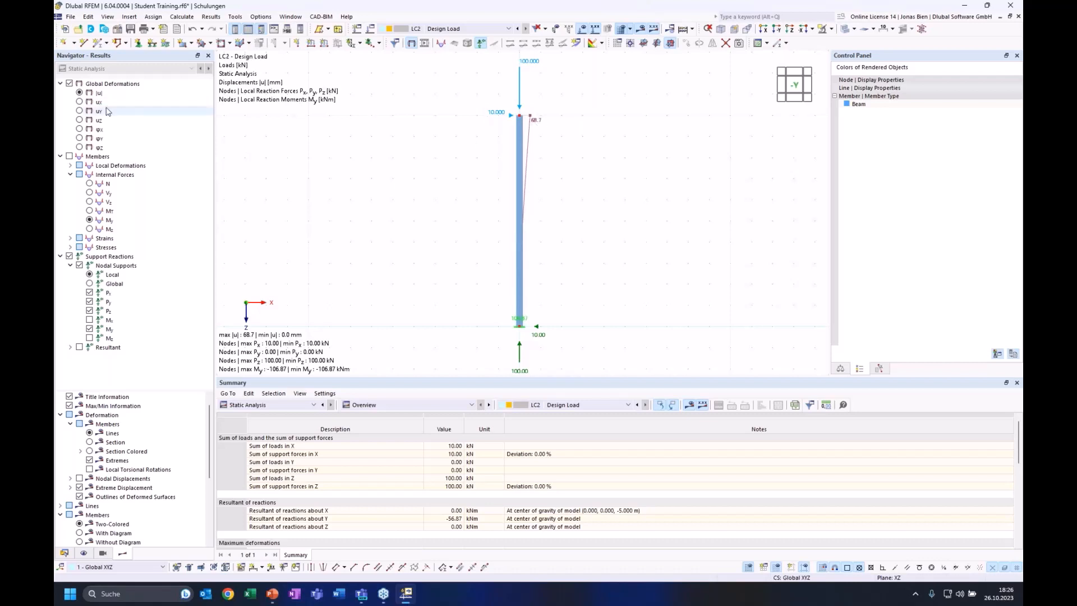
pyautogui.click(79, 104)
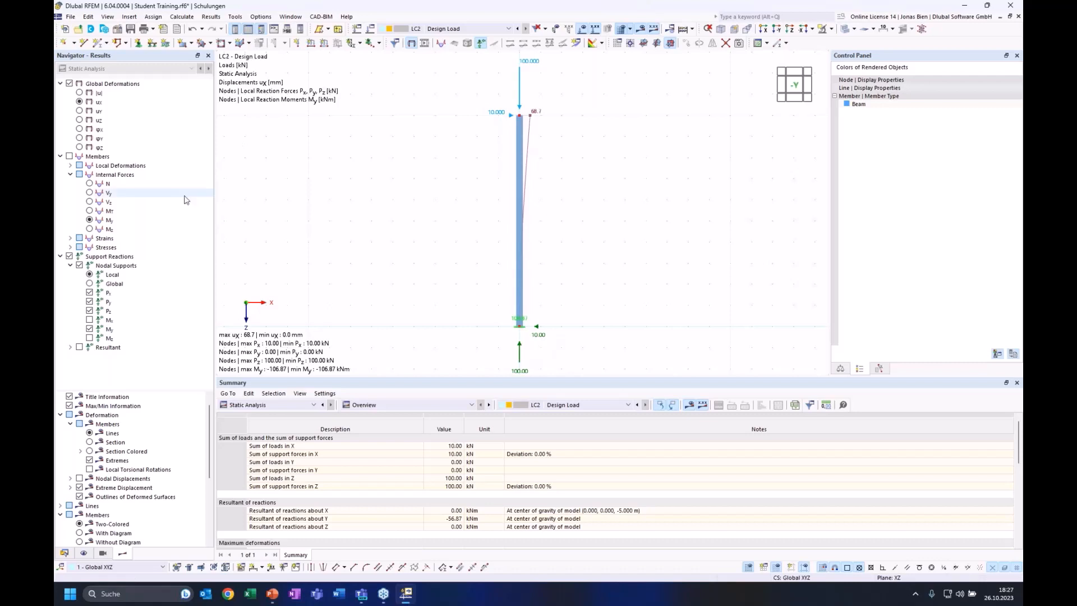
pyautogui.click(90, 184)
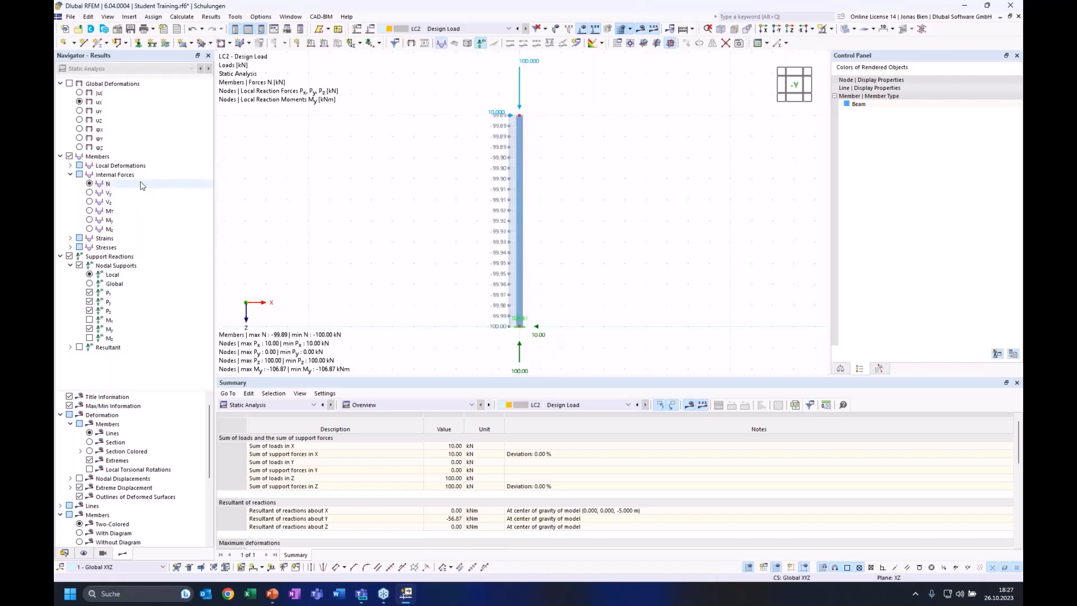
pyautogui.click(90, 202)
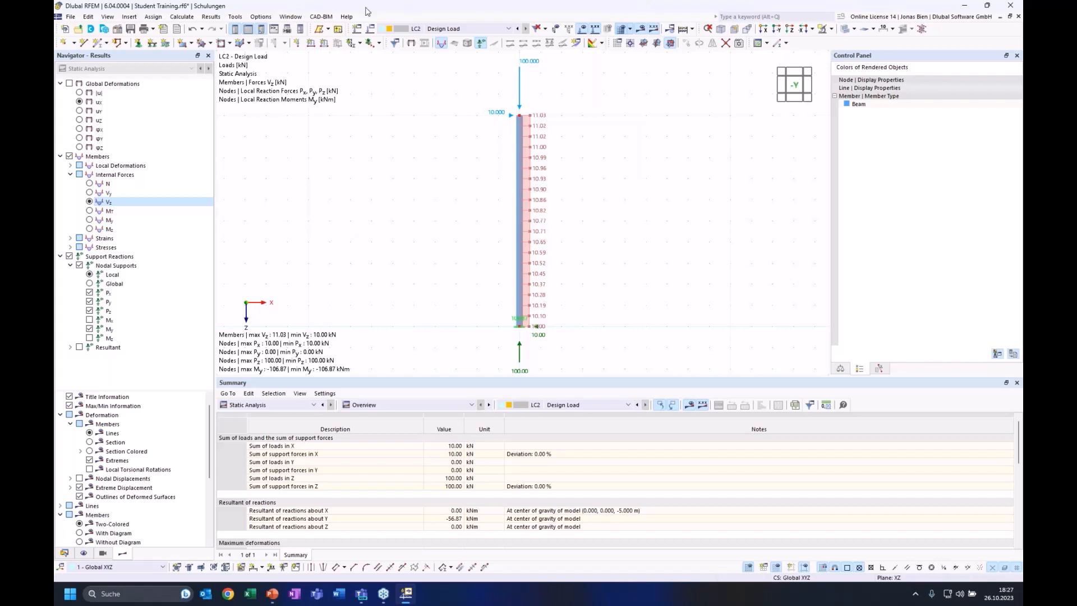
# Step: Open a second window of the model, tile both windows vertically, and fit the column in each view
pyautogui.click(290, 16)
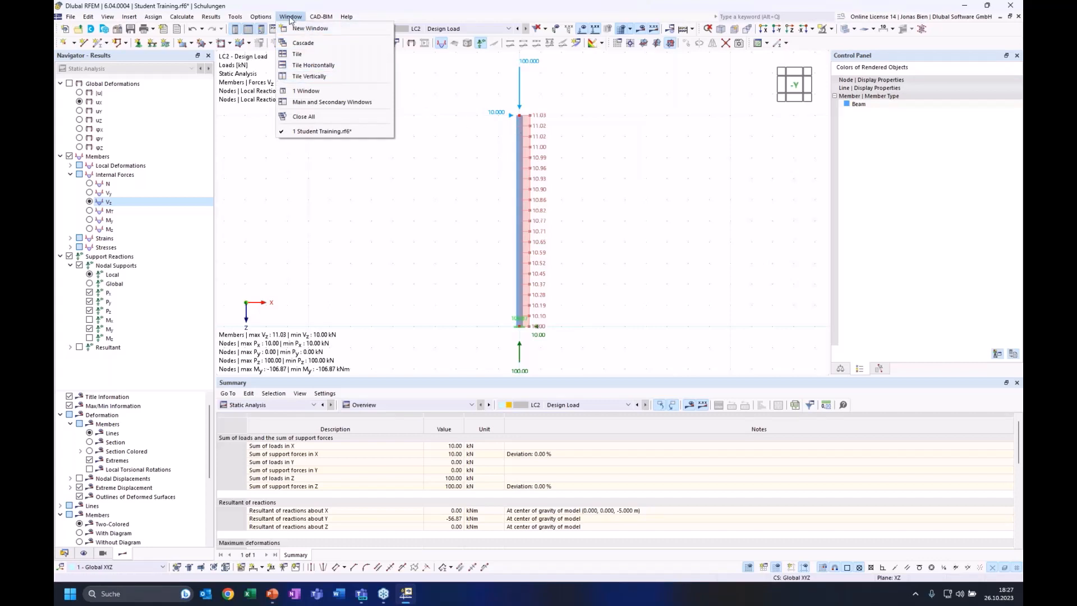
pyautogui.click(308, 29)
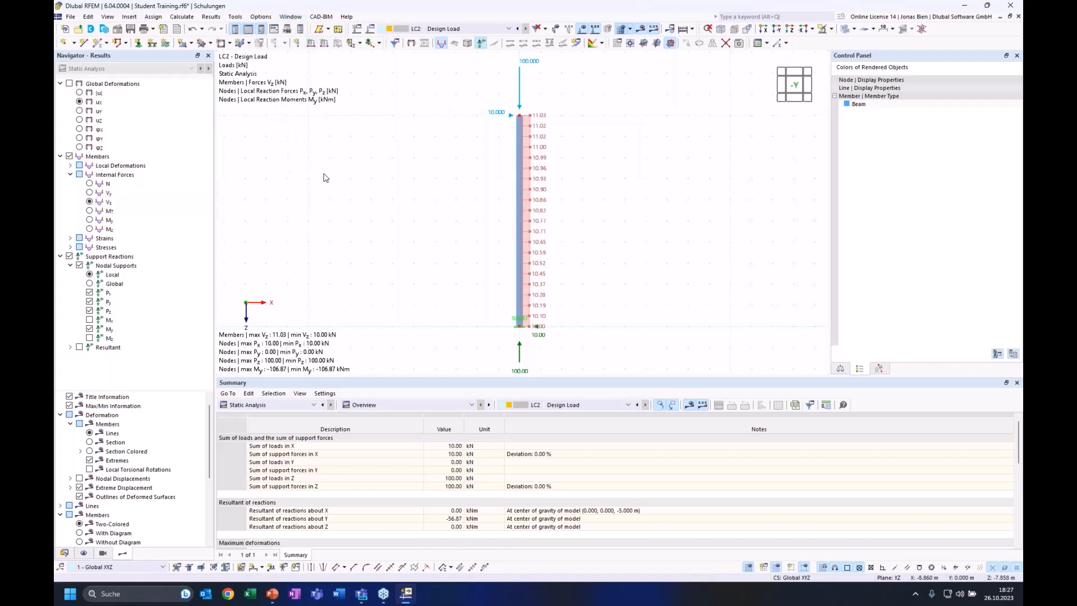
pyautogui.click(291, 16)
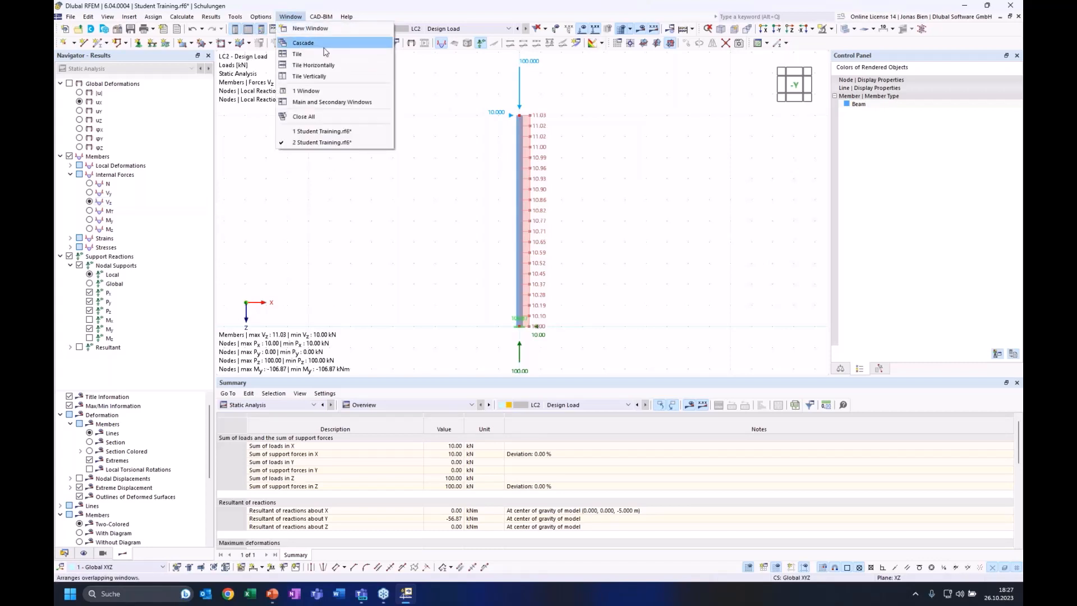
pyautogui.click(312, 77)
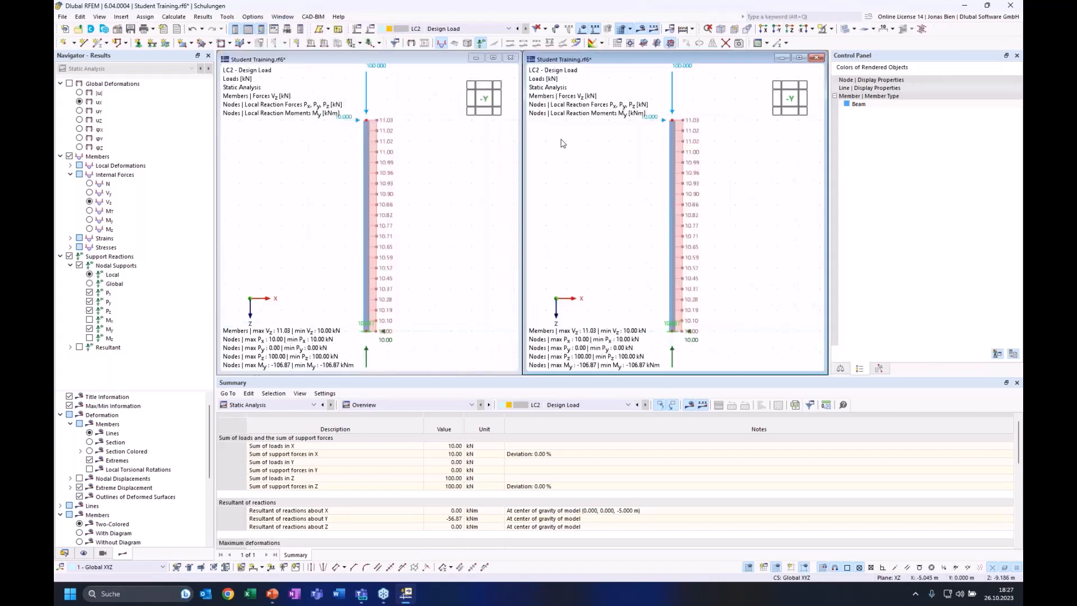
pyautogui.click(412, 171)
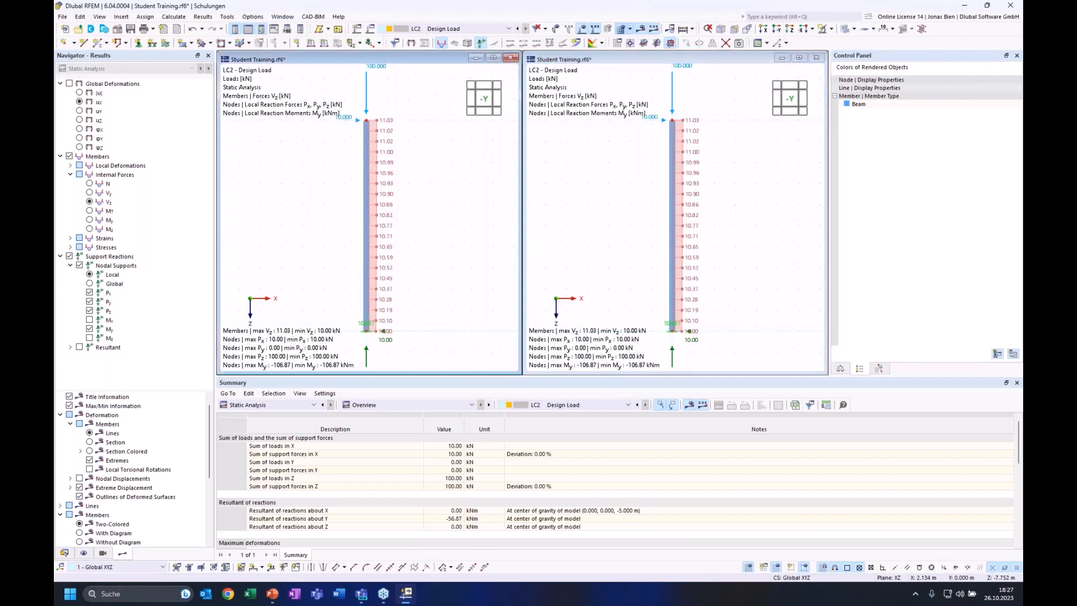
pyautogui.press('F8')
pyautogui.click(715, 181)
pyautogui.press('F8')
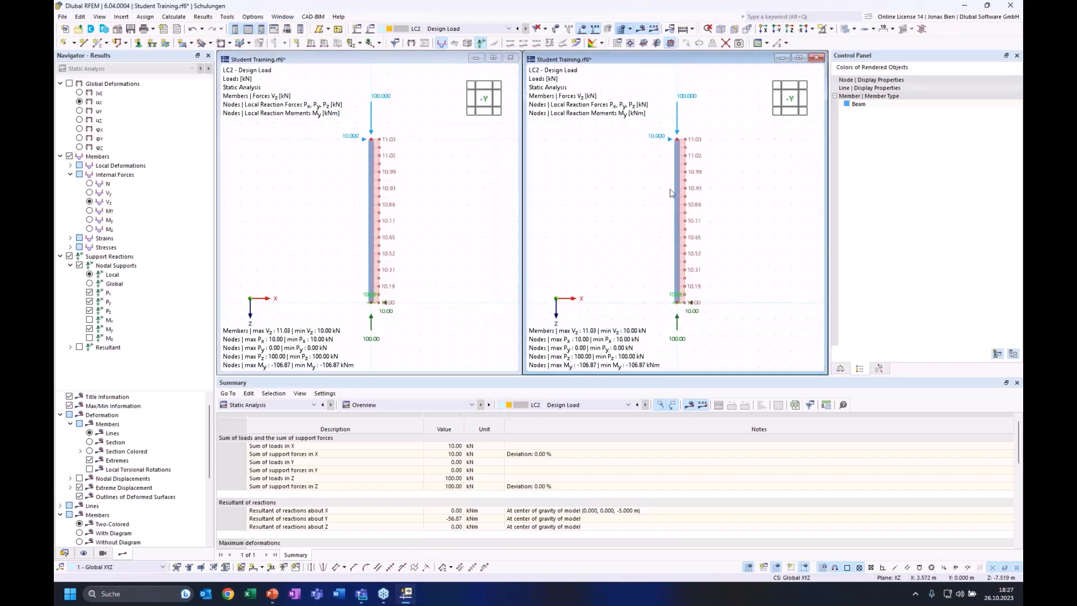
# Step: Show the member moments My side by side, with LC1 in the first window and LC2 in the second
pyautogui.click(428, 242)
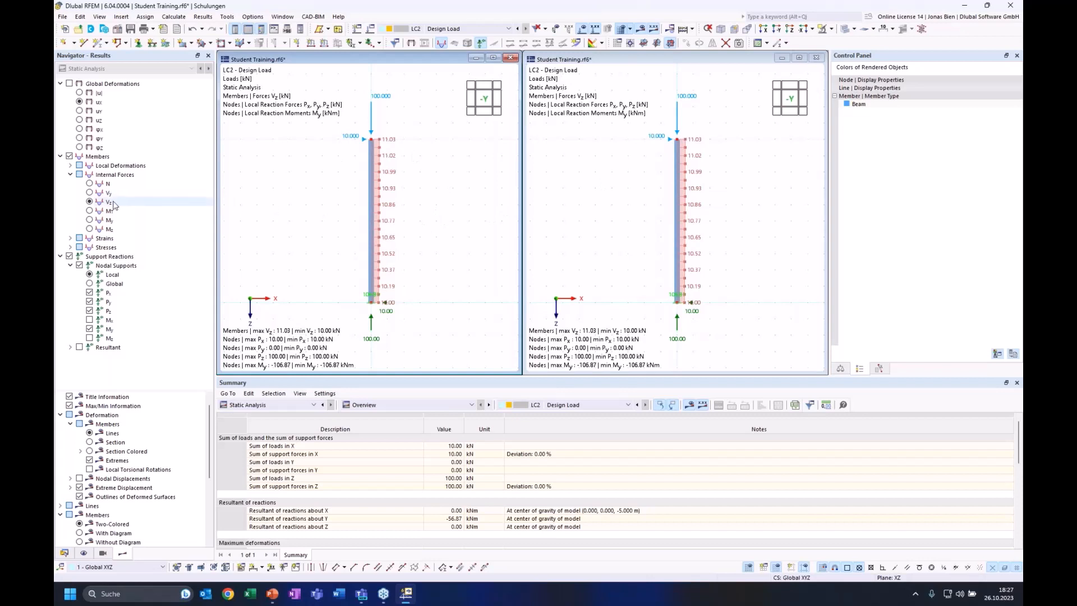
pyautogui.click(90, 220)
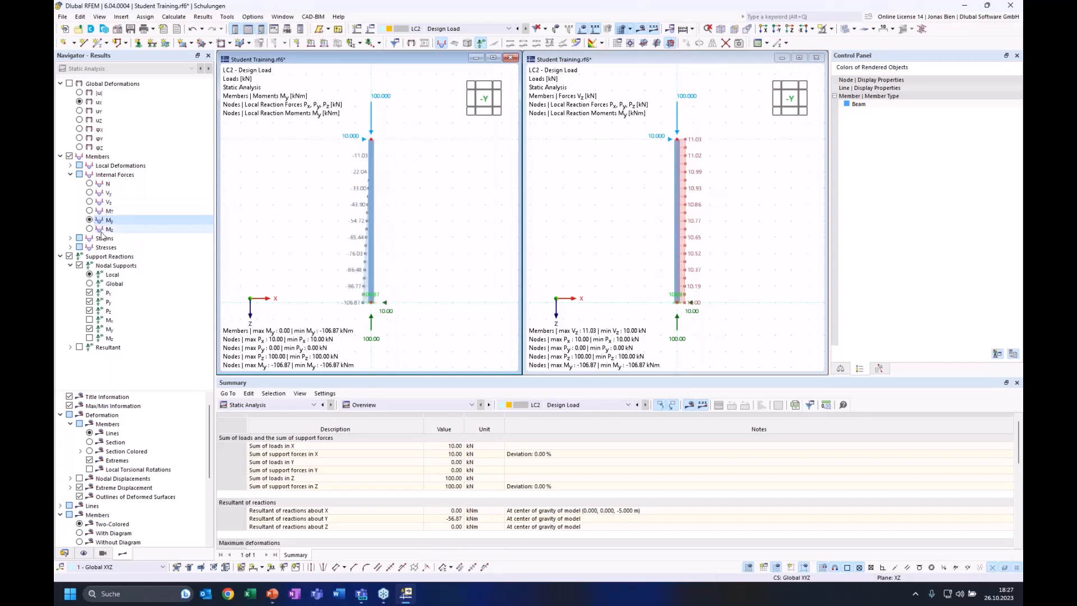
pyautogui.click(465, 28)
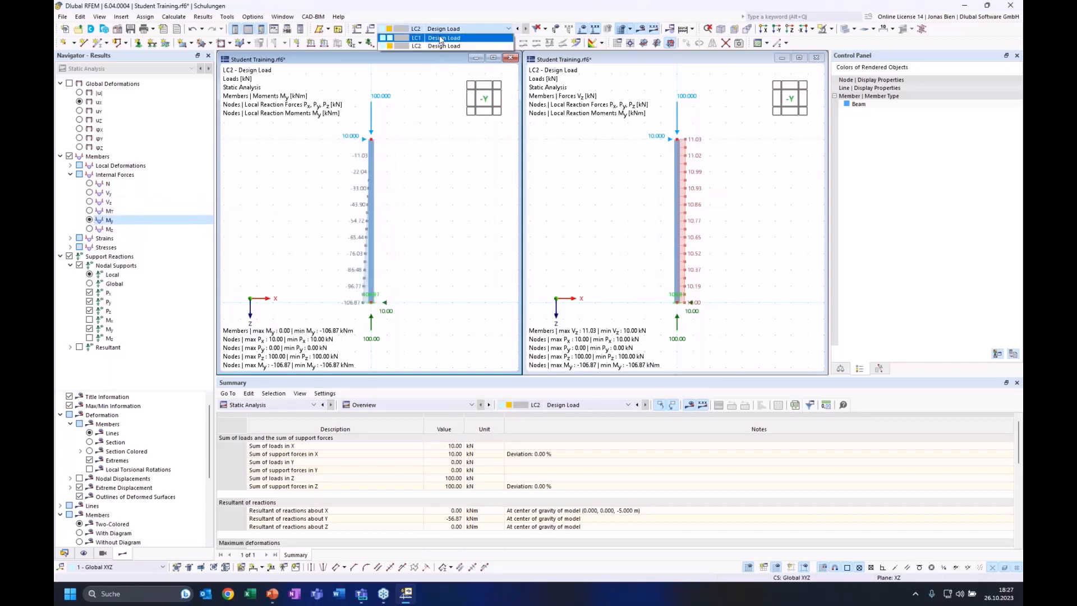
pyautogui.click(440, 36)
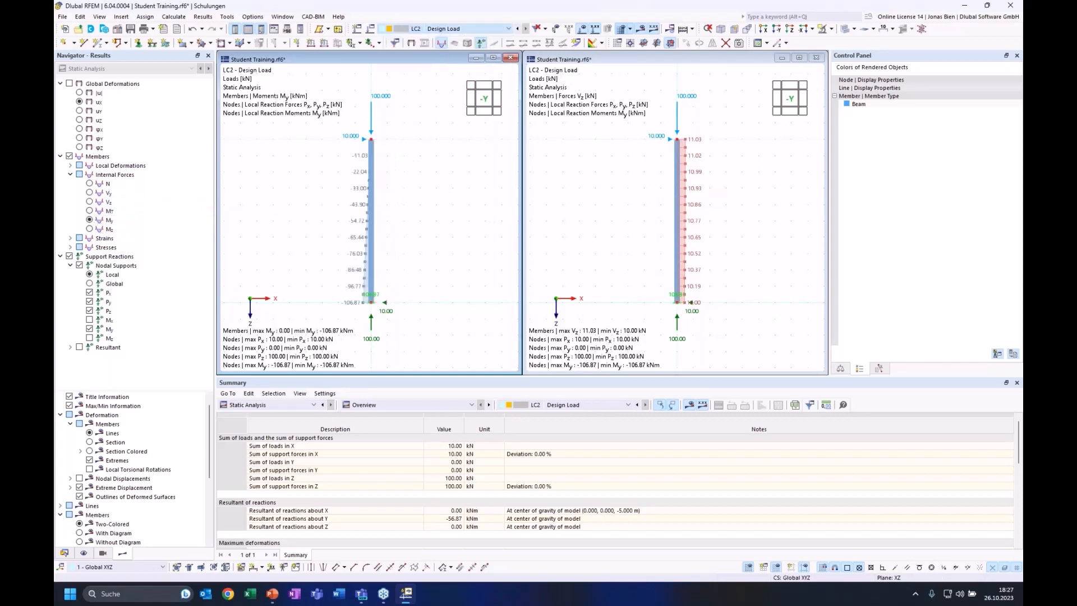
pyautogui.click(598, 240)
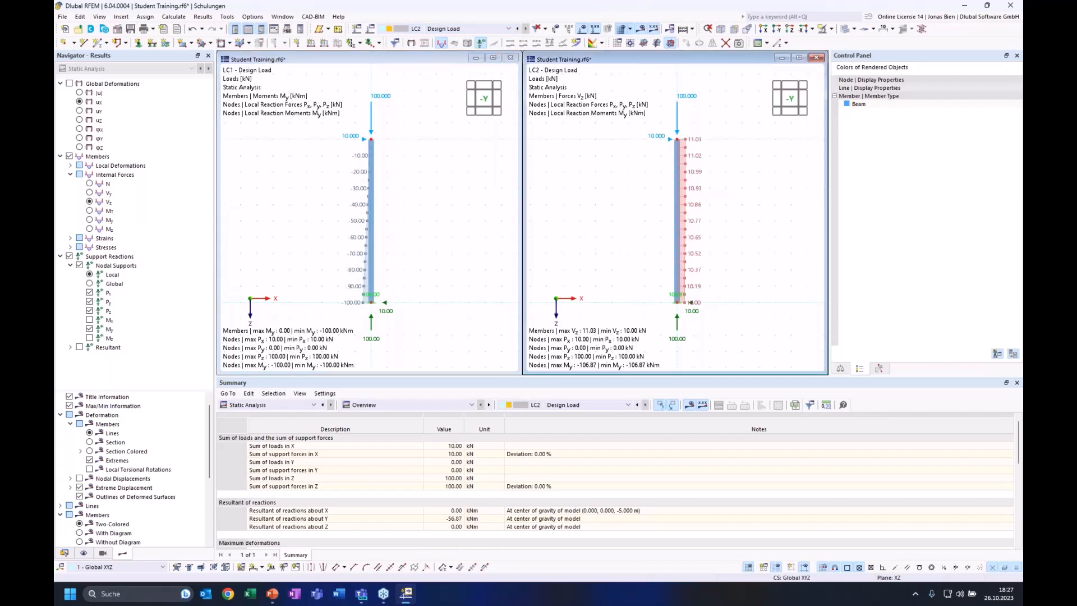
pyautogui.click(447, 28)
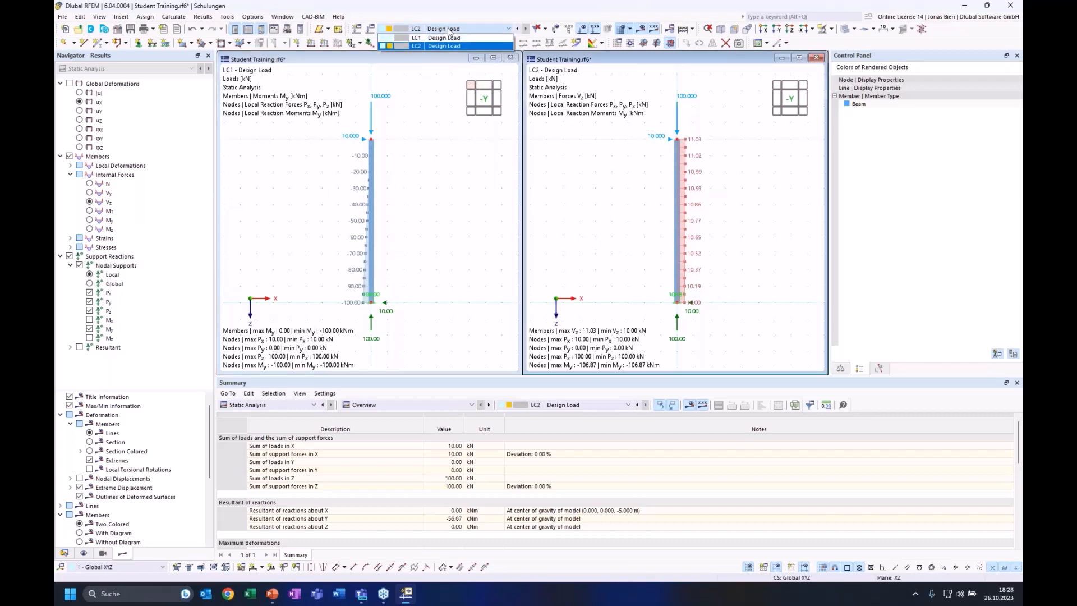
pyautogui.click(444, 47)
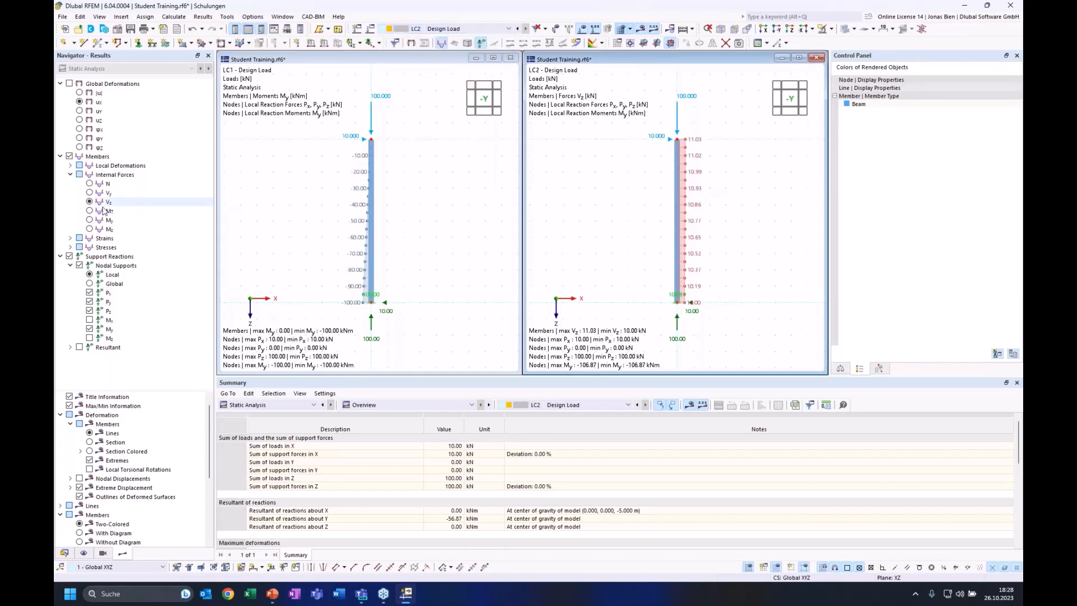
pyautogui.click(163, 223)
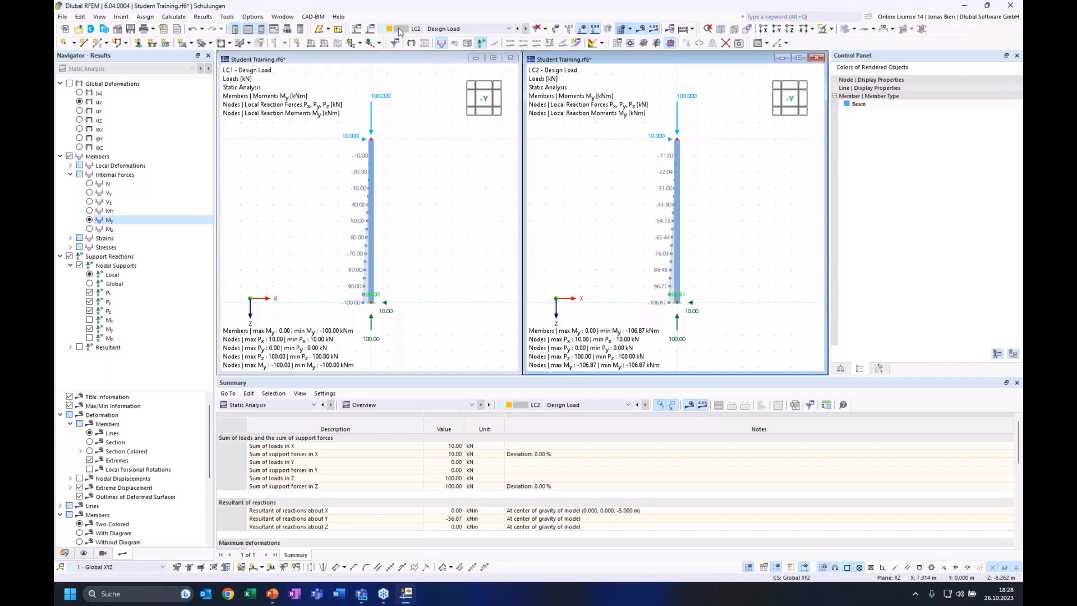
# Step: Activate the LC1 window to compare its moments with LC2, and close it so only the LC2 window remains
pyautogui.click(282, 16)
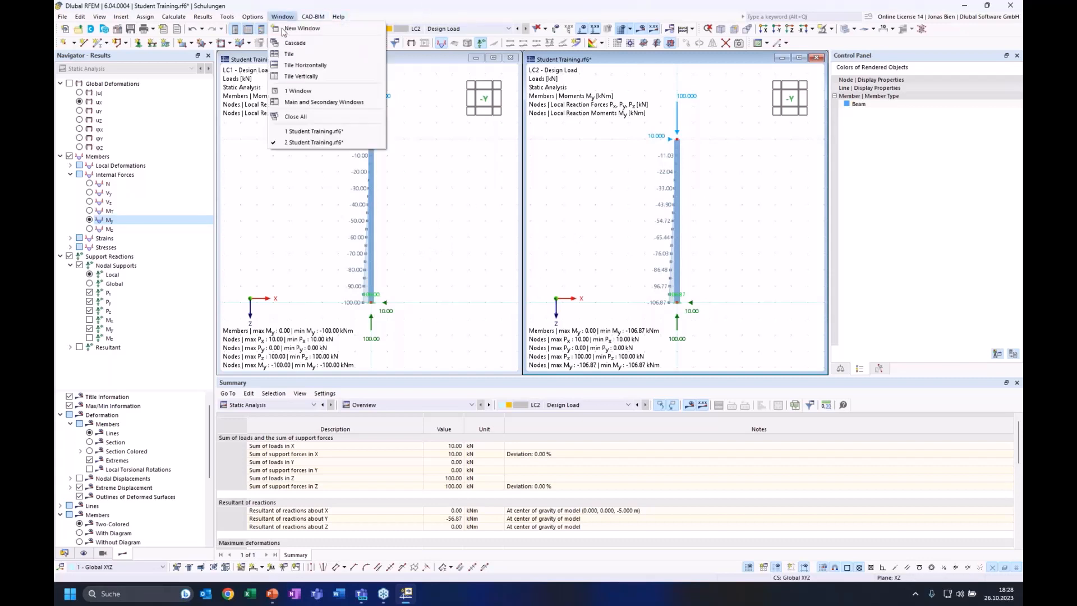
pyautogui.click(336, 131)
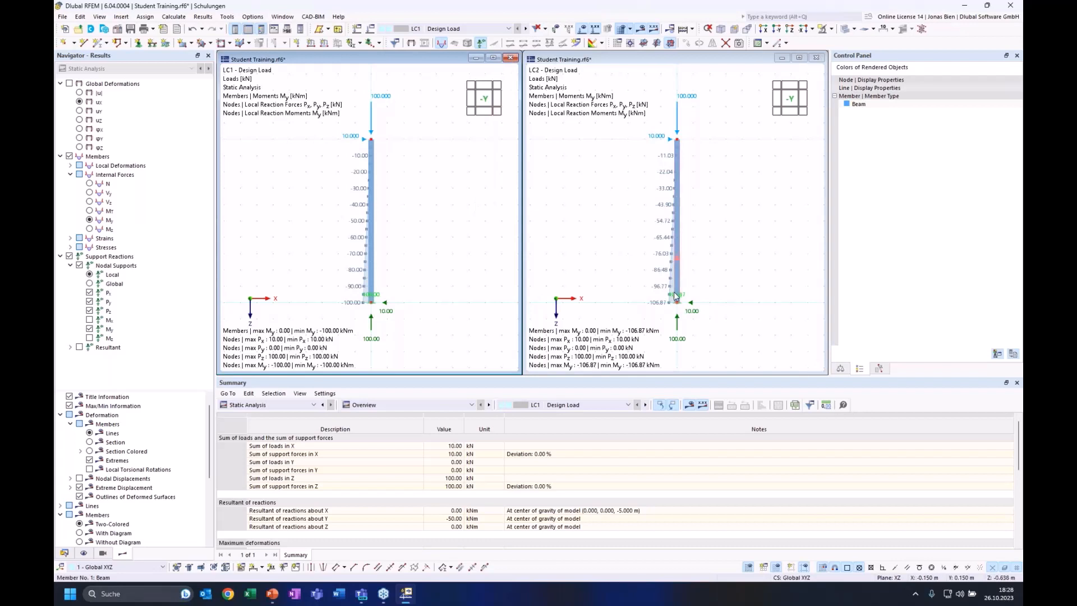
pyautogui.click(509, 59)
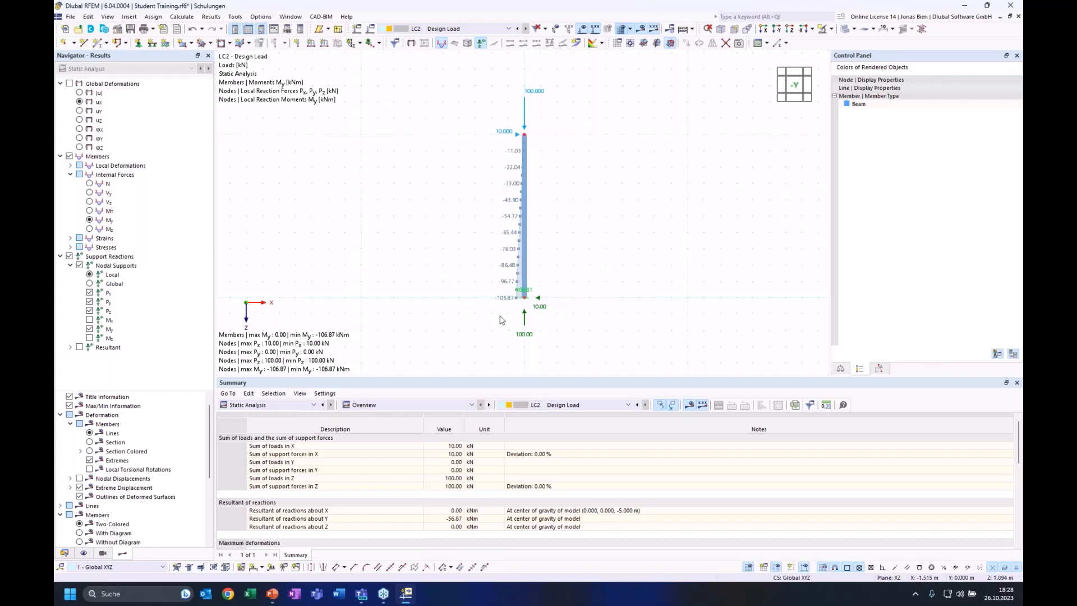
# Step: Set the vertical force FZ of the nodal load at the column top in LC2 to 250 kN and recalculate the LC2 results
pyautogui.scroll(1, 535, 294)
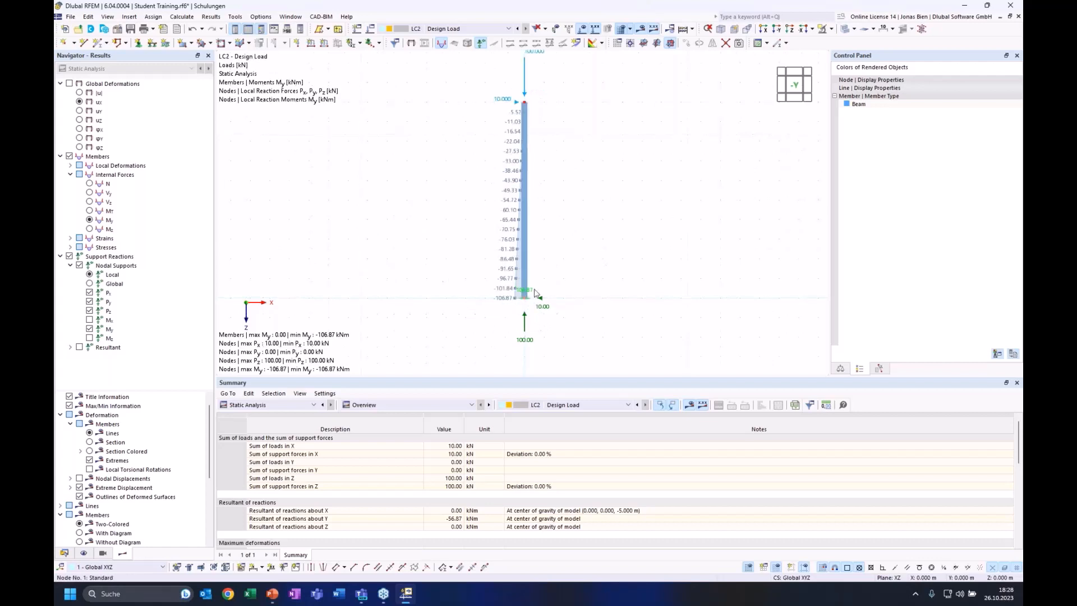
pyautogui.moveTo(594, 199); pyautogui.dragTo(593, 204, button='middle')
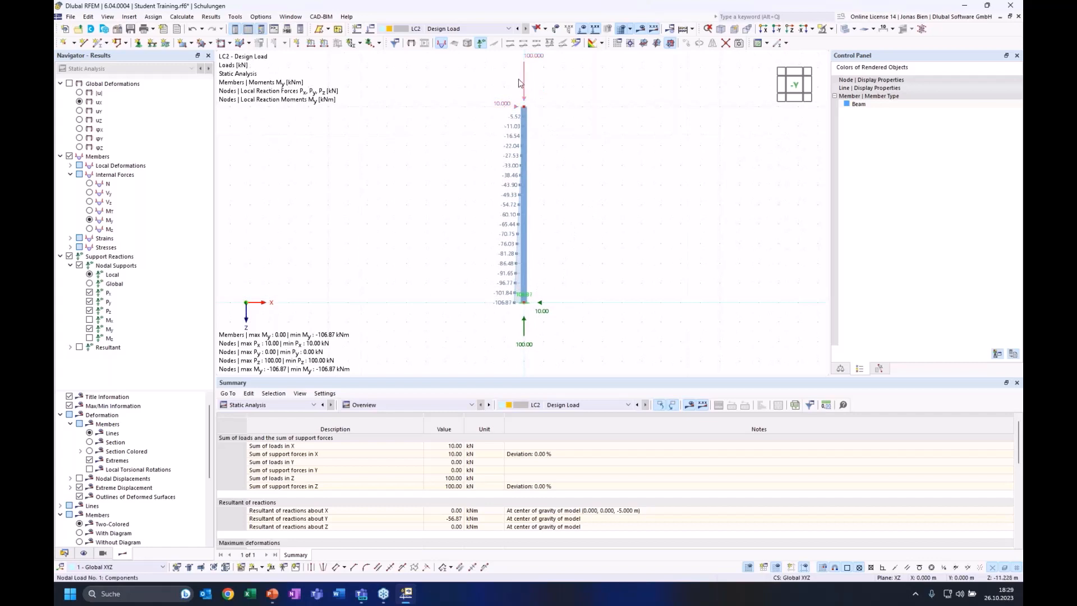
pyautogui.moveTo(542, 113); pyautogui.dragTo(542, 115, button='middle')
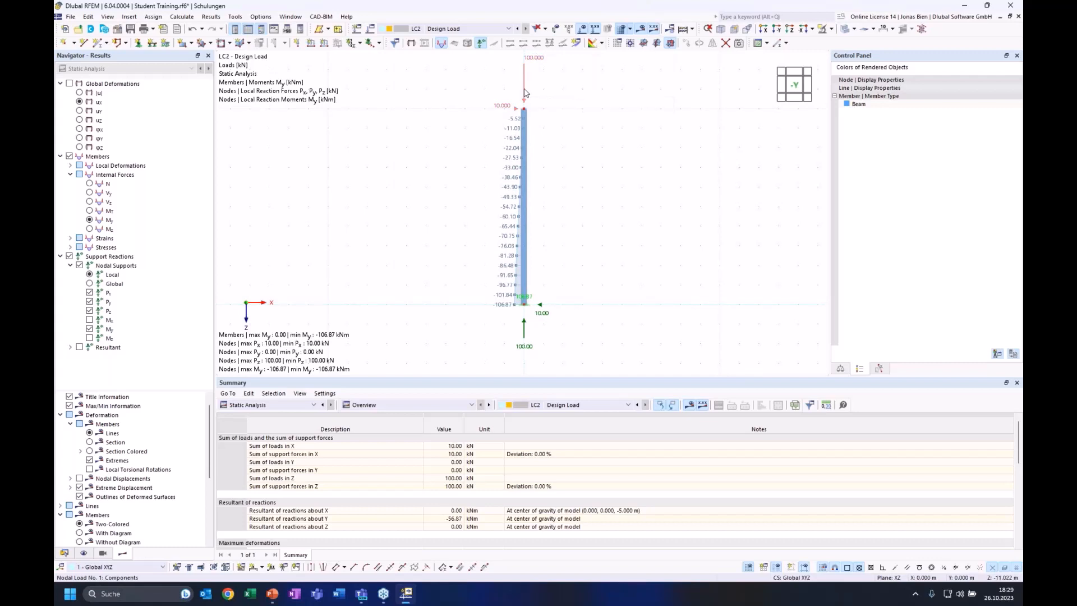
pyautogui.doubleClick(525, 92)
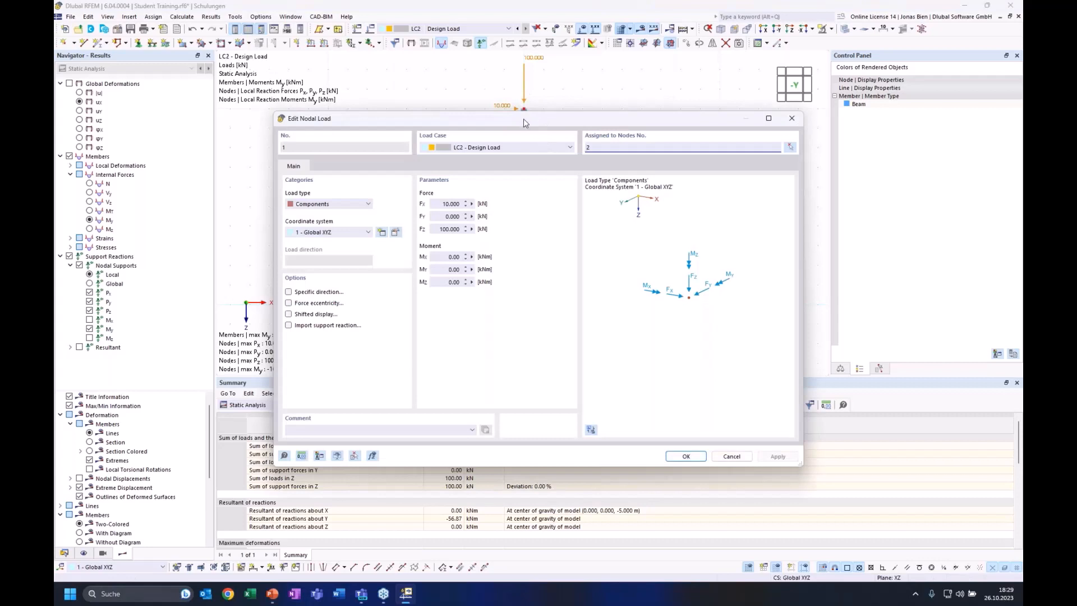
pyautogui.moveTo(503, 124); pyautogui.dragTo(576, 368)
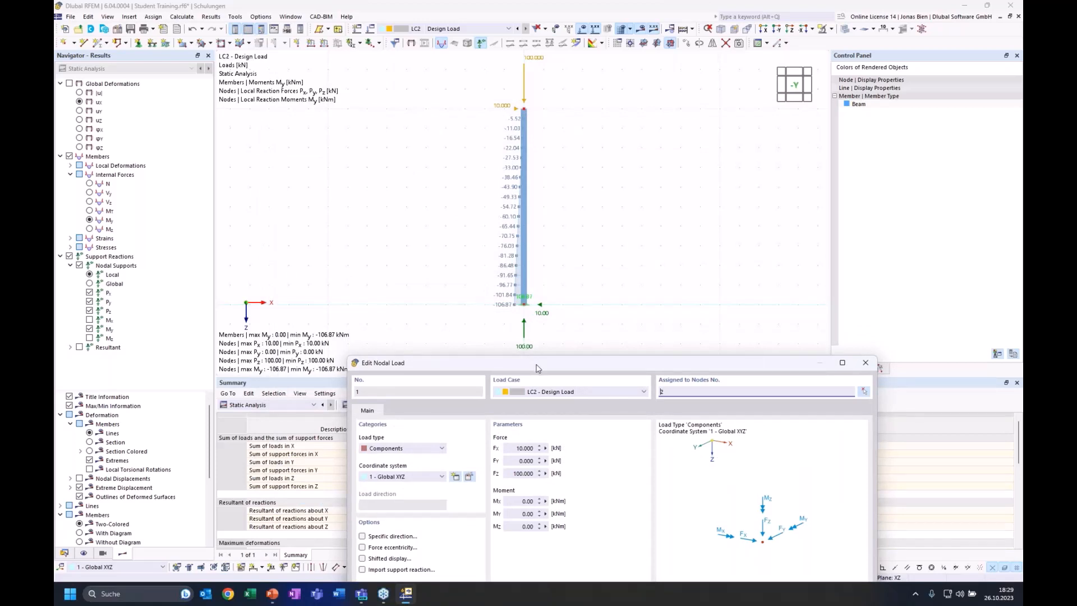
pyautogui.moveTo(537, 367); pyautogui.dragTo(539, 190)
pyautogui.moveTo(515, 297); pyautogui.dragTo(521, 297)
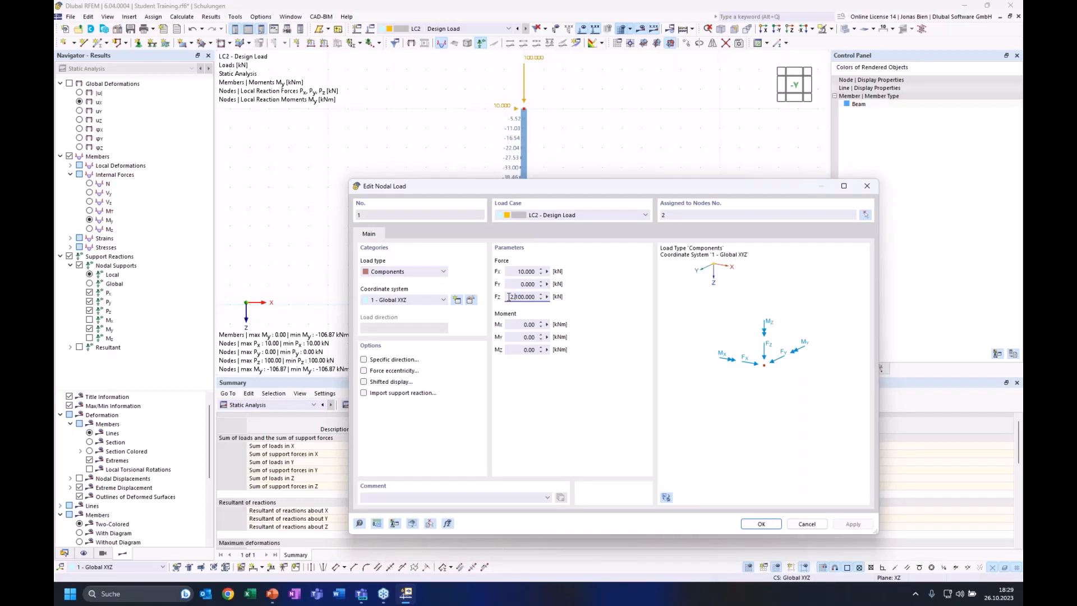
pyautogui.write('*')
pyautogui.moveTo(516, 297); pyautogui.dragTo(525, 297)
pyautogui.click(763, 524)
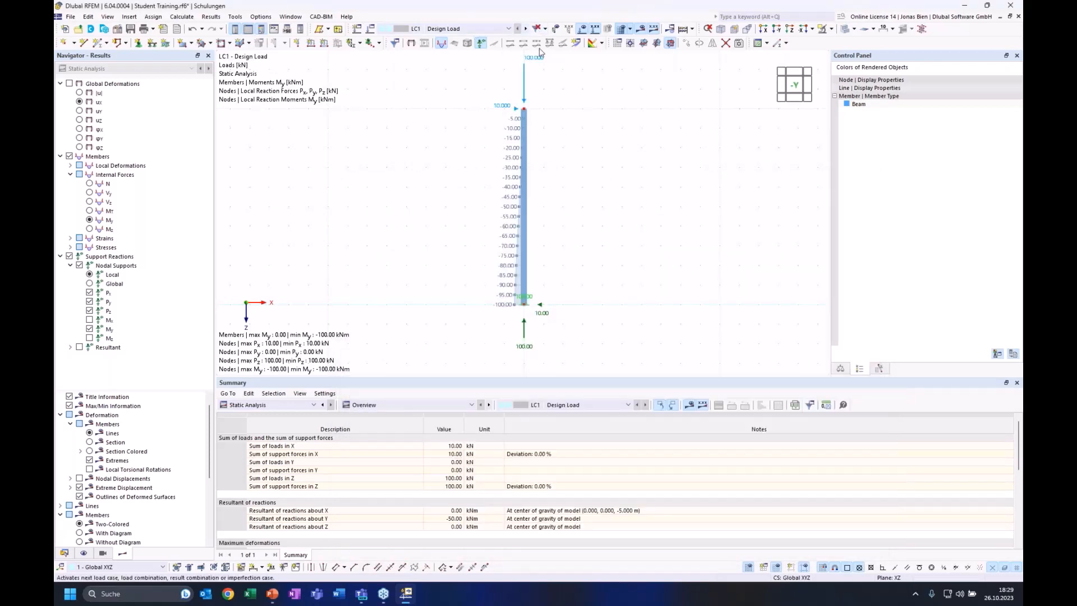
pyautogui.click(525, 29)
pyautogui.click(640, 28)
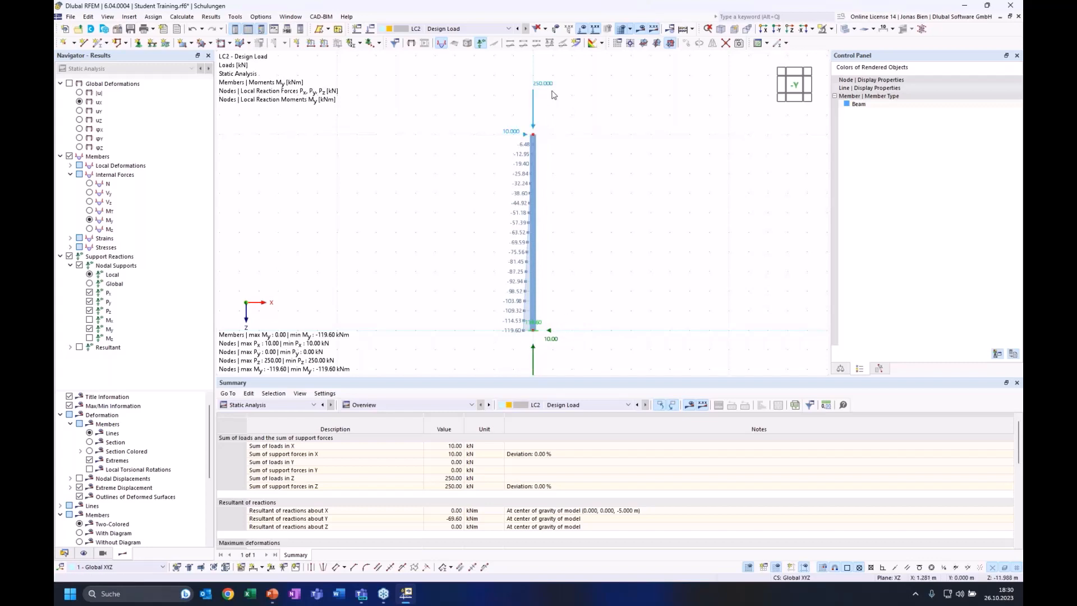
# Step: Change the vertical force FZ of the nodal load at the column top in LC2 and confirm the edit
pyautogui.moveTo(548, 88)
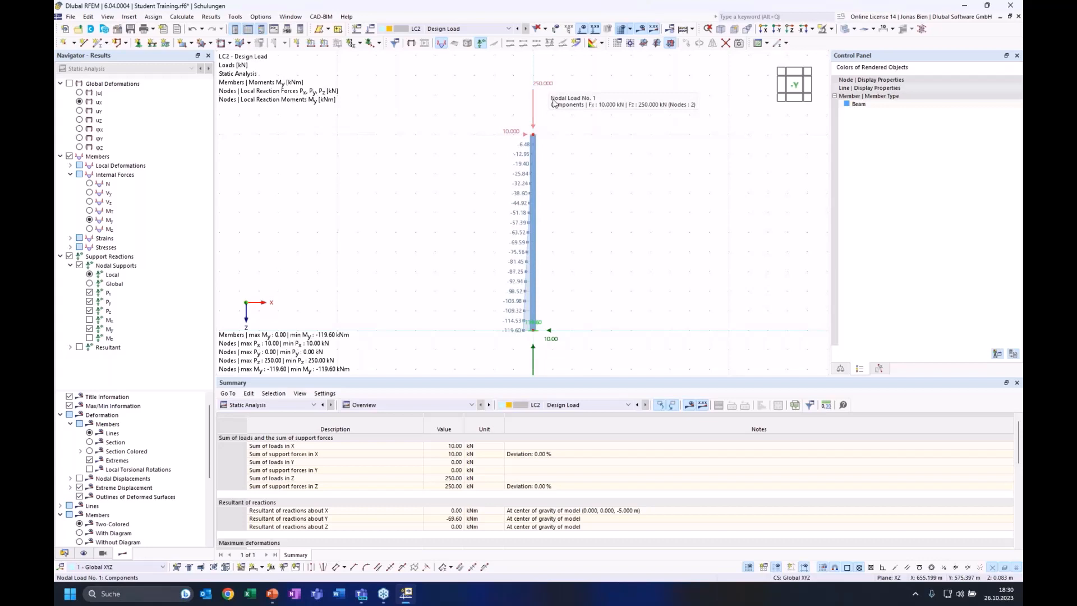
pyautogui.doubleClick(543, 87)
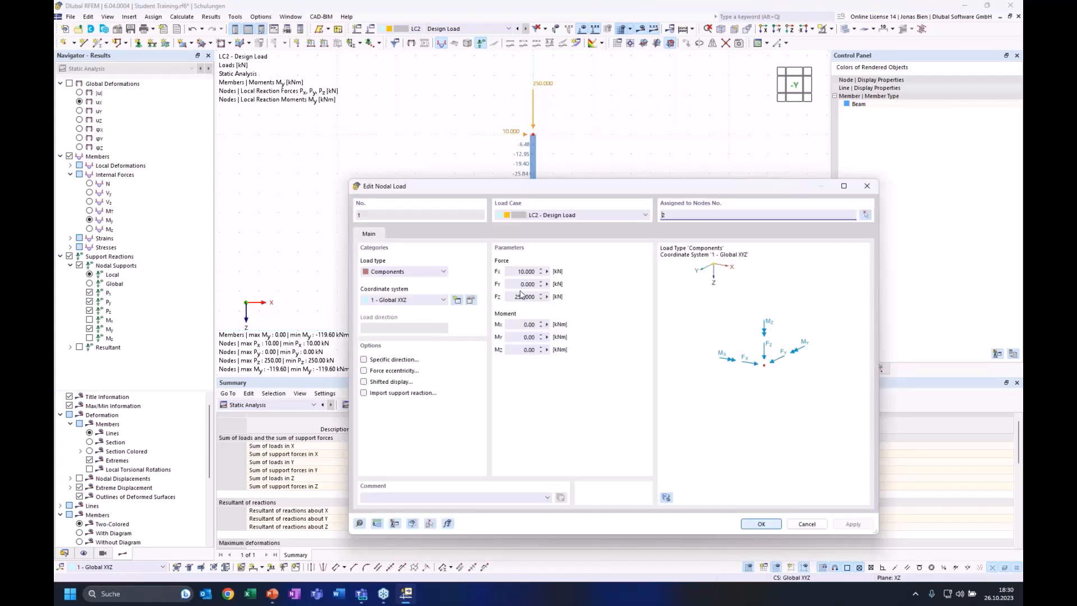
pyautogui.moveTo(521, 297); pyautogui.dragTo(513, 297)
pyautogui.write('50')
pyautogui.click(761, 523)
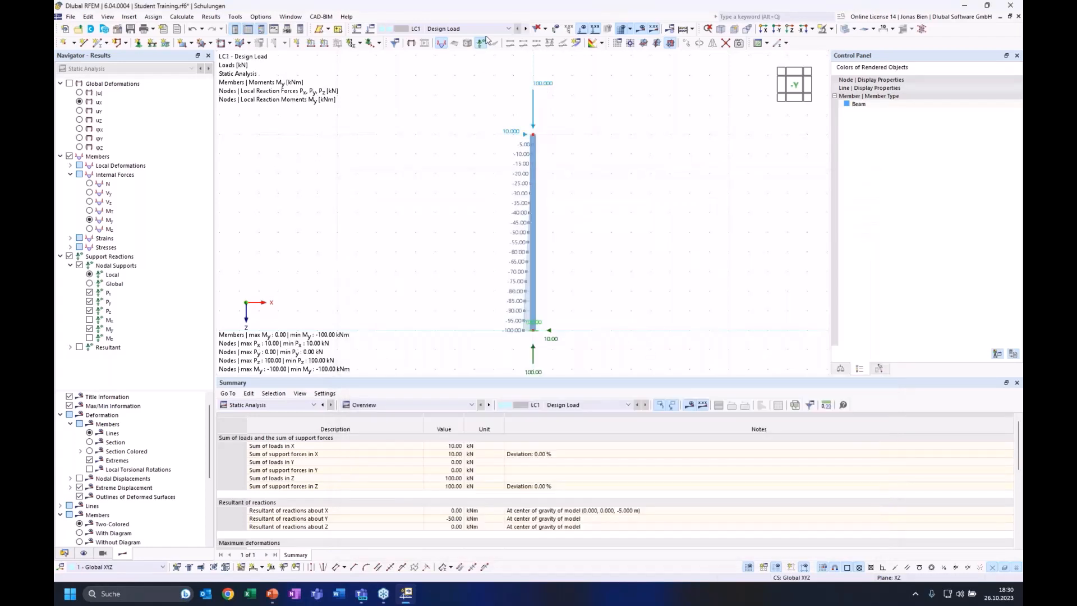
# Step: Switch to LC2 and try to calculate the column's results under the 500 kN vertical load
pyautogui.click(468, 29)
pyautogui.click(458, 46)
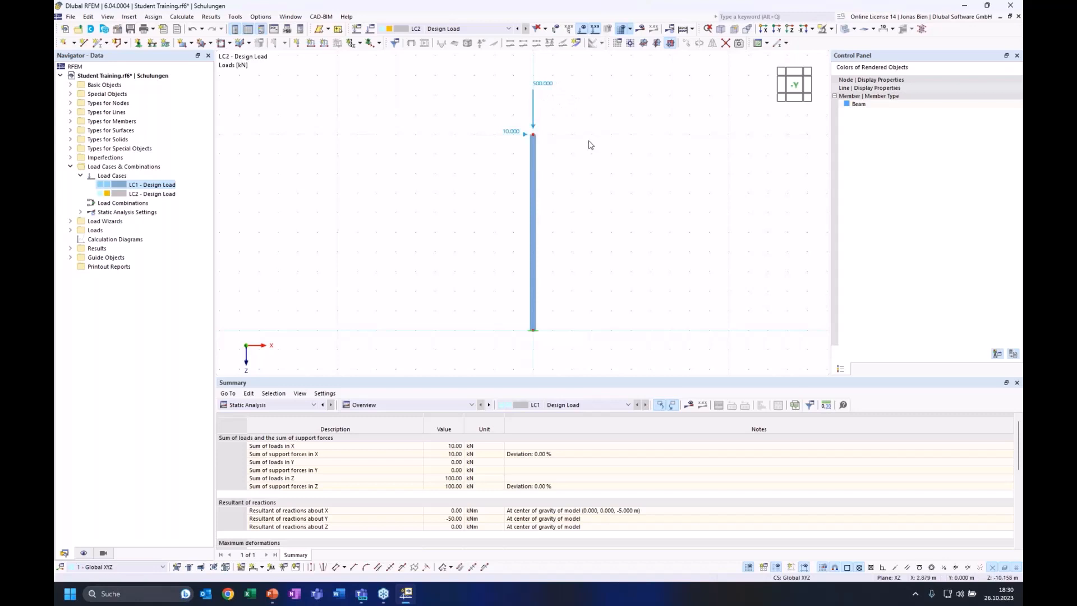
pyautogui.click(640, 30)
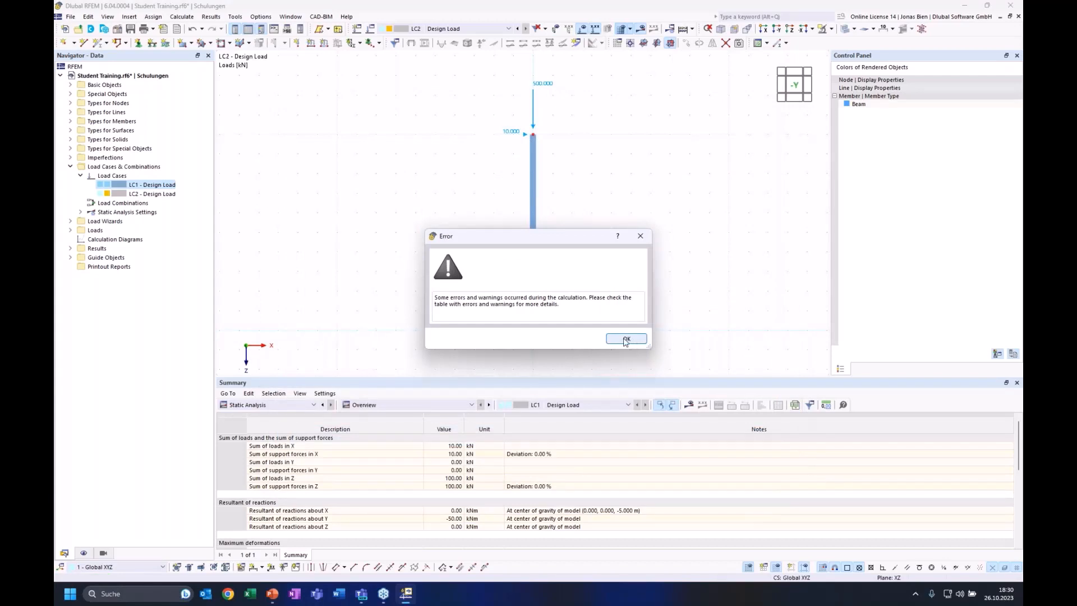
pyautogui.click(626, 340)
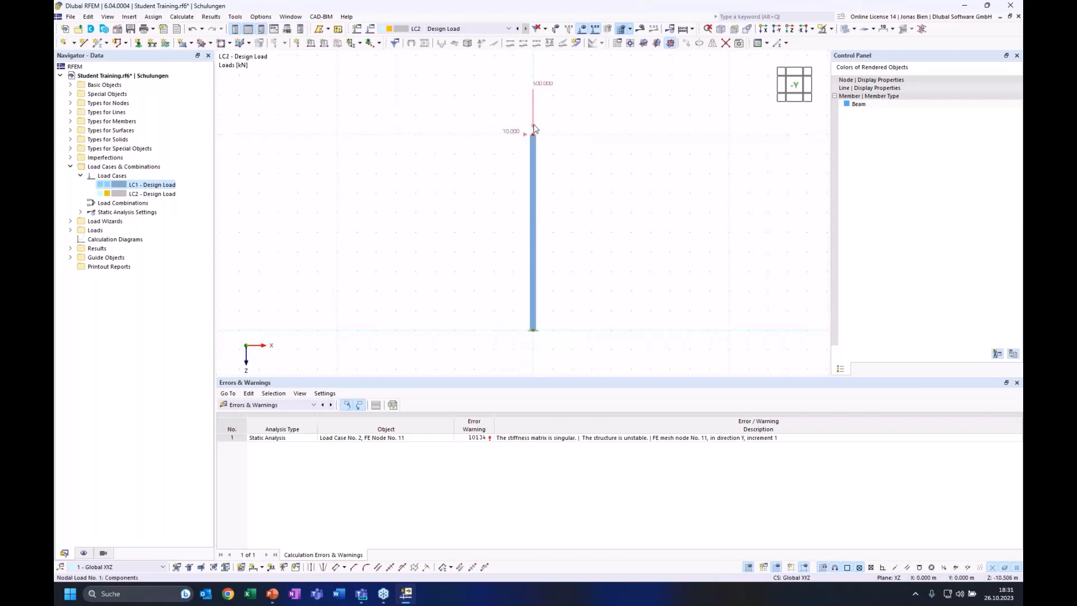
pyautogui.moveTo(535, 129)
pyautogui.moveTo(534, 126)
pyautogui.moveTo(585, 162); pyautogui.dragTo(591, 163, button='middle')
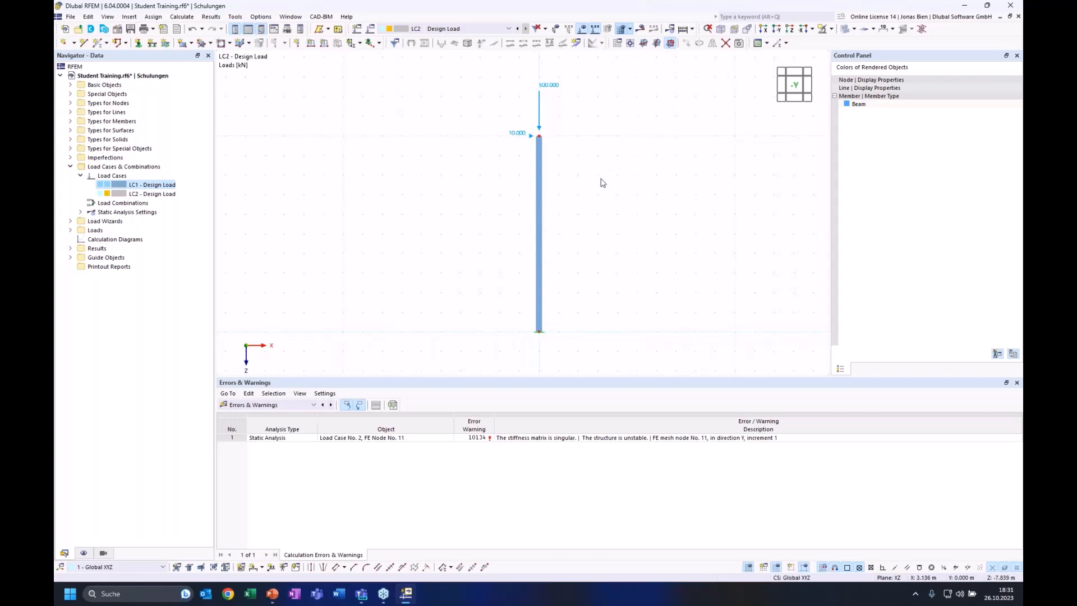
pyautogui.hotkey('alt', 'Tab')
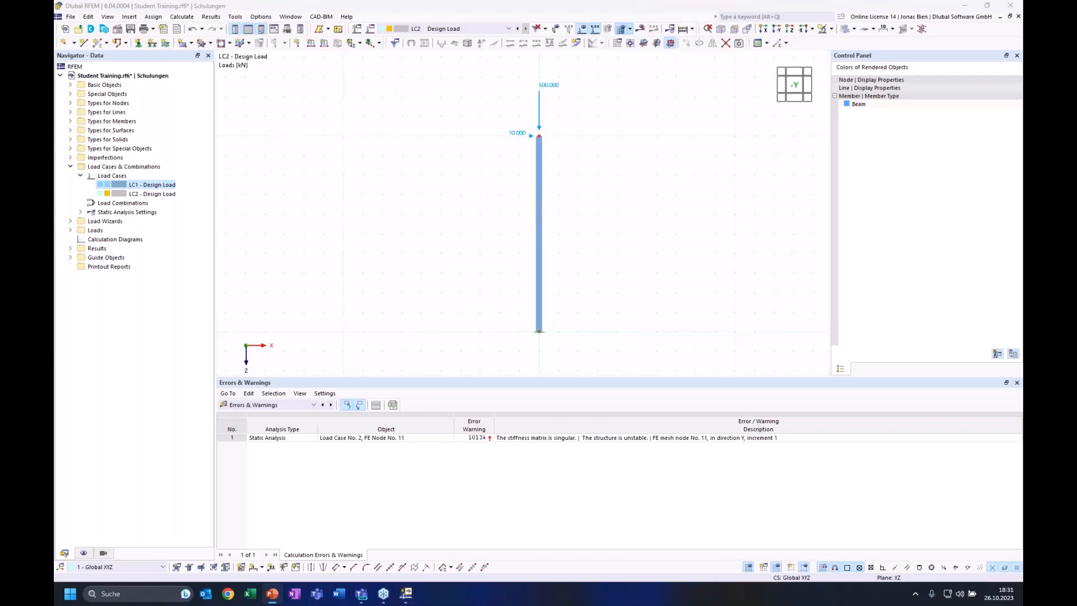
pyautogui.click(609, 208)
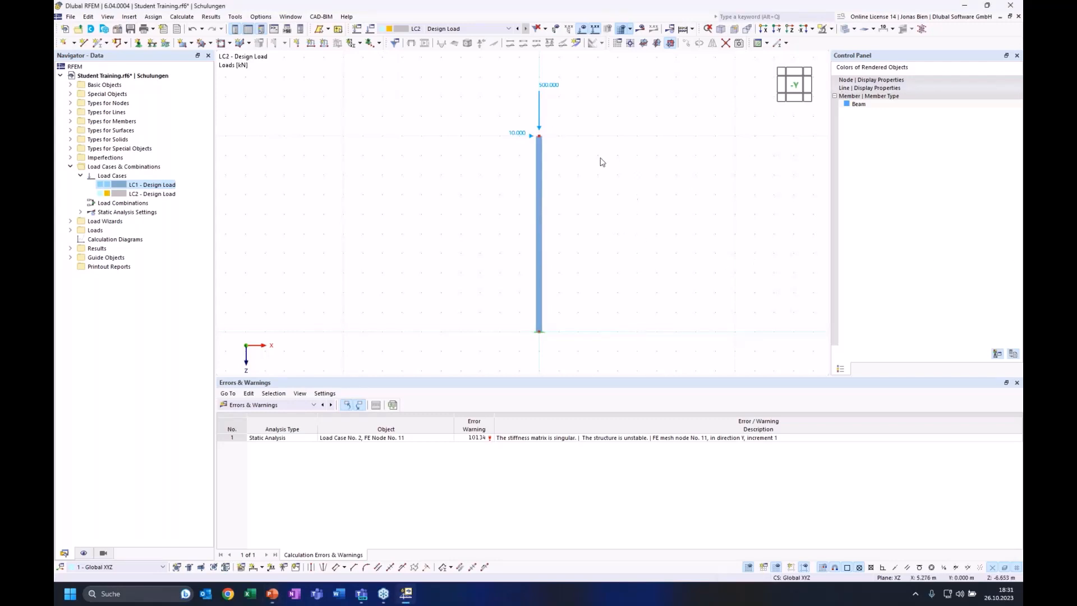
pyautogui.click(540, 101)
pyautogui.click(540, 100)
pyautogui.click(632, 227)
pyautogui.click(165, 195)
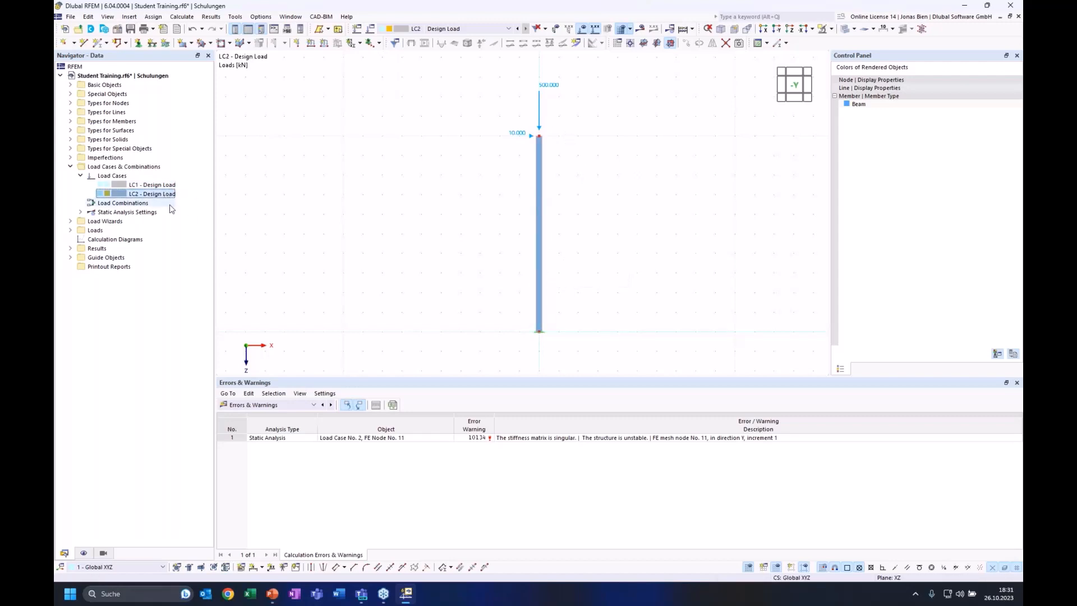
# Step: Activate the Structure Stability add-on in the model's base data
pyautogui.rightClick(97, 77)
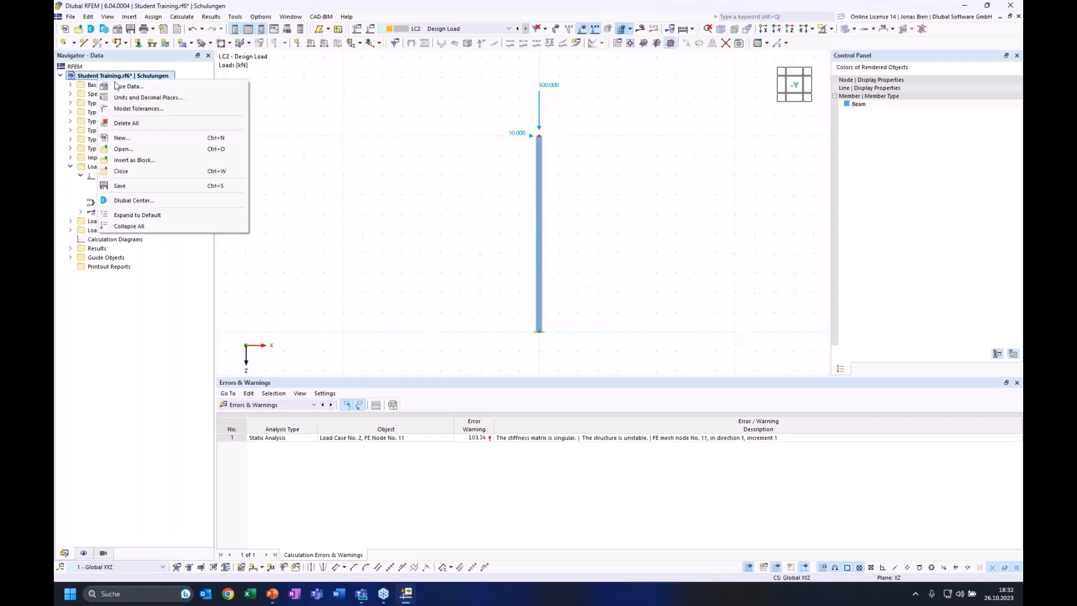
pyautogui.click(112, 84)
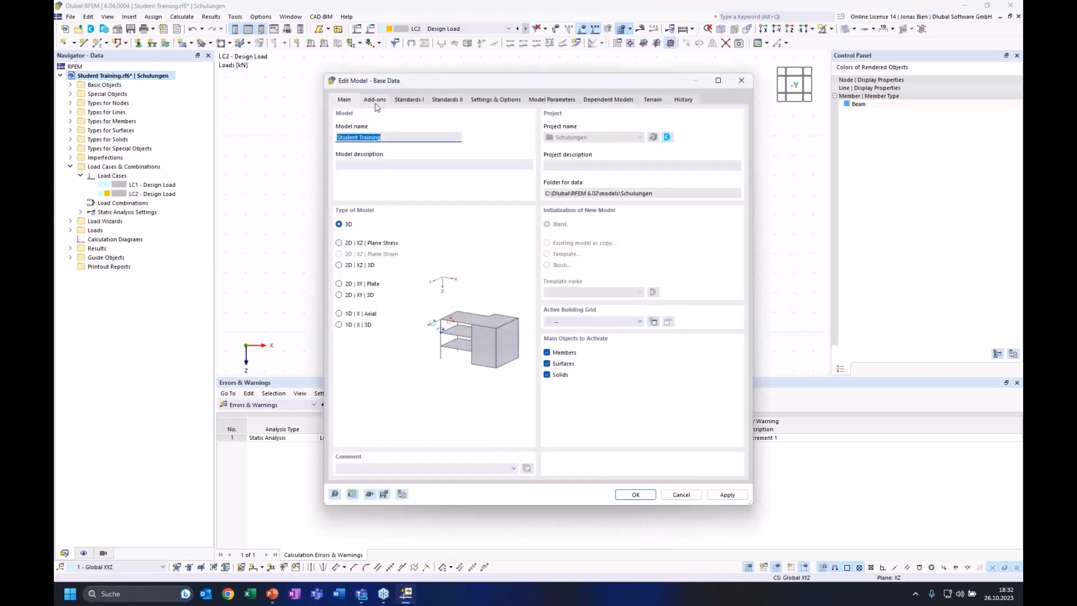
pyautogui.click(376, 100)
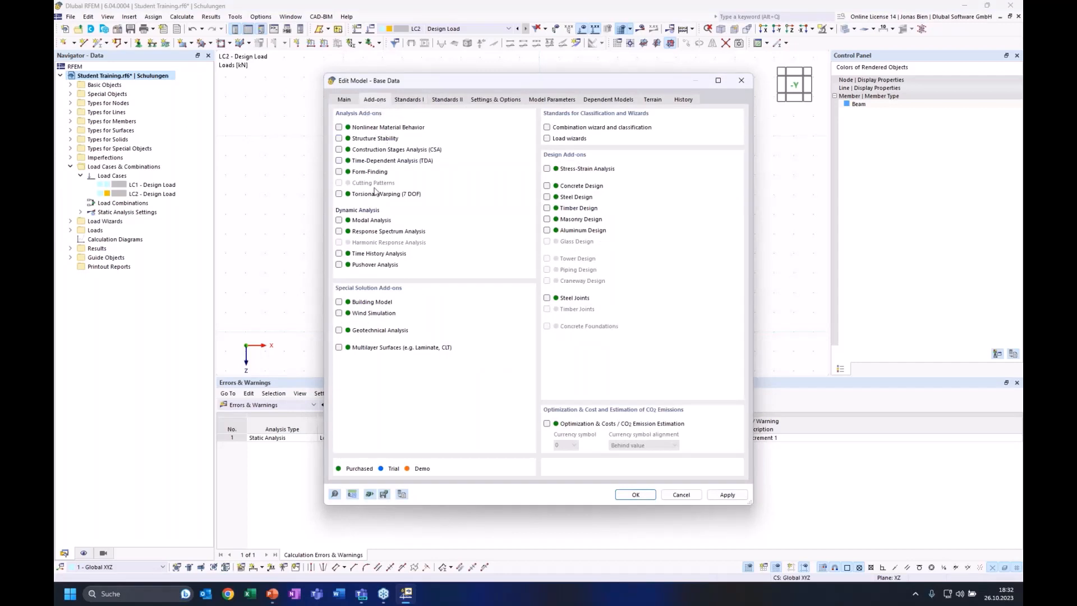
pyautogui.click(366, 139)
pyautogui.click(646, 496)
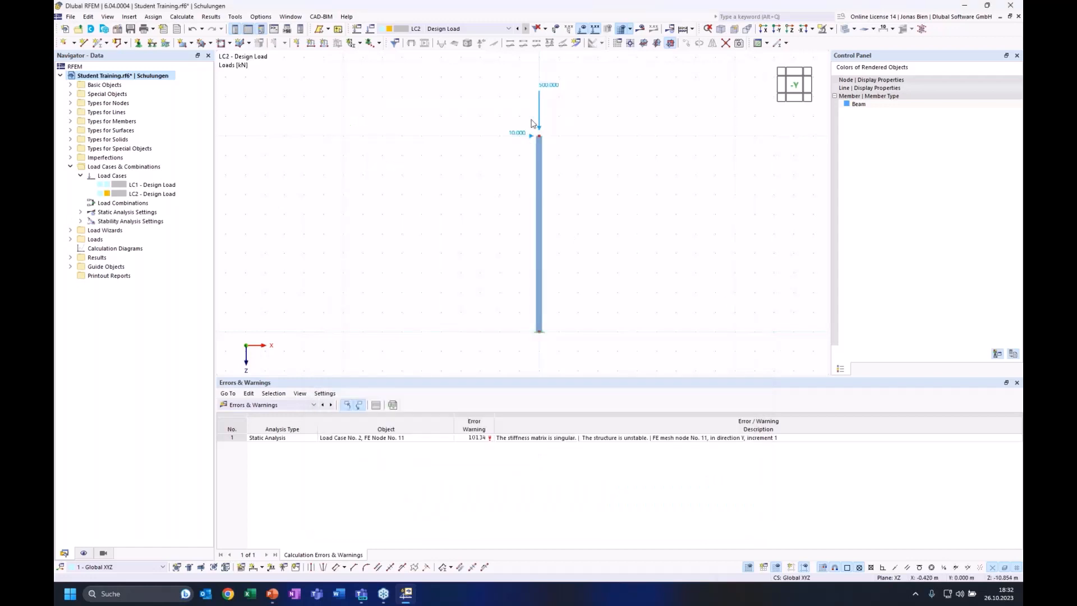
# Step: Delete load case LC2 from the model and confirm the deletion
pyautogui.click(165, 195)
pyautogui.rightClick(164, 195)
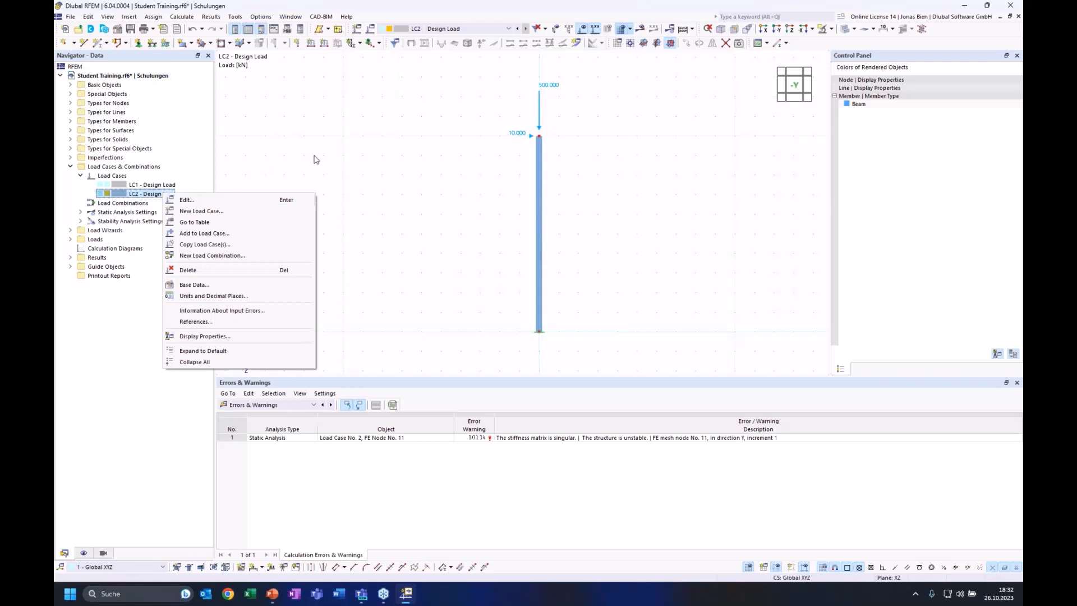
pyautogui.click(351, 163)
pyautogui.rightClick(159, 195)
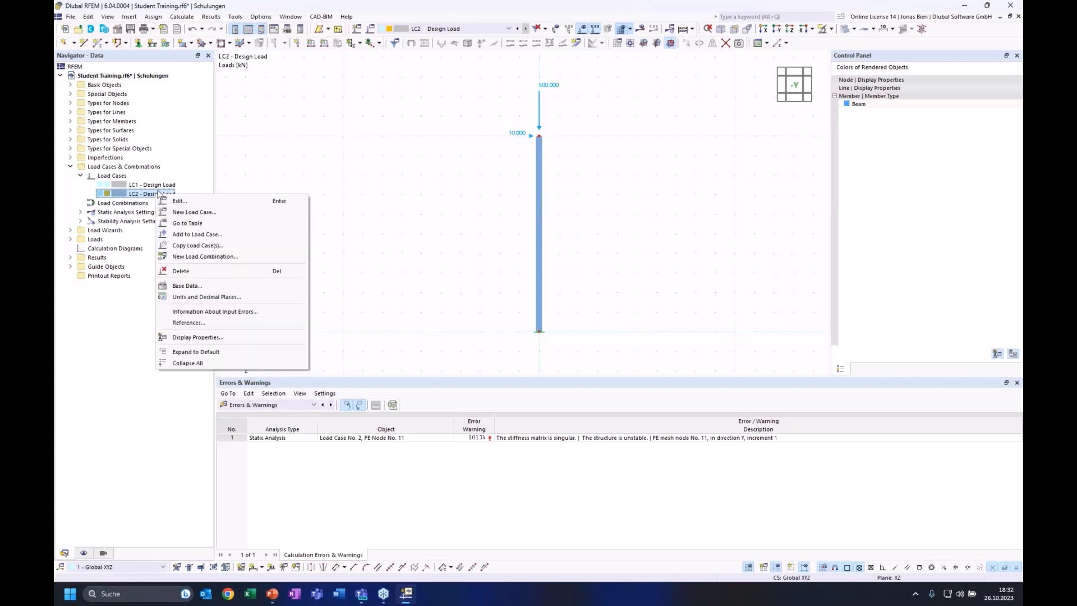
pyautogui.click(185, 273)
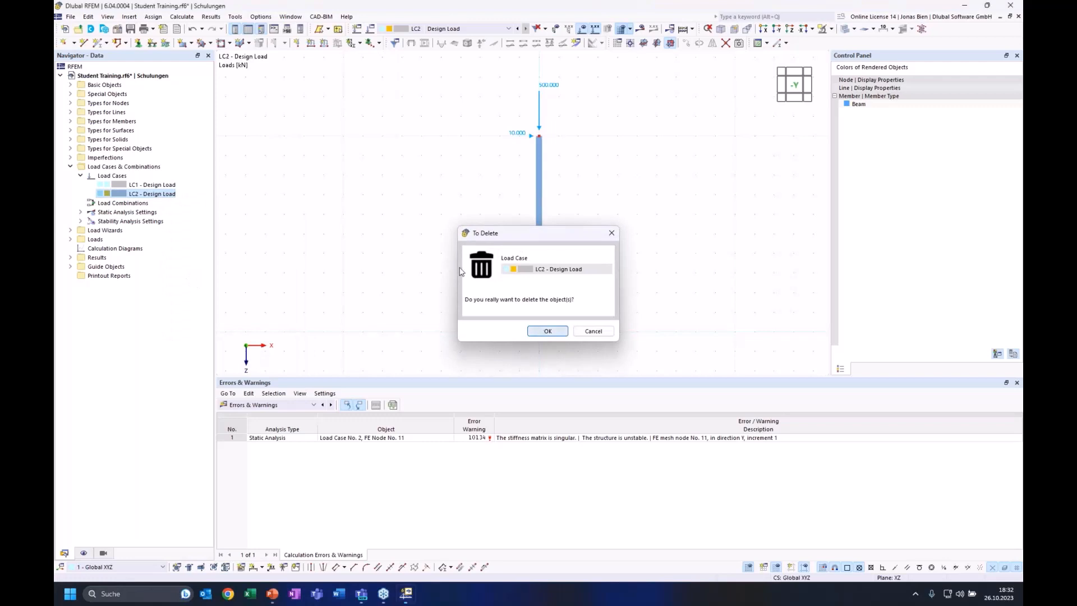
pyautogui.click(540, 330)
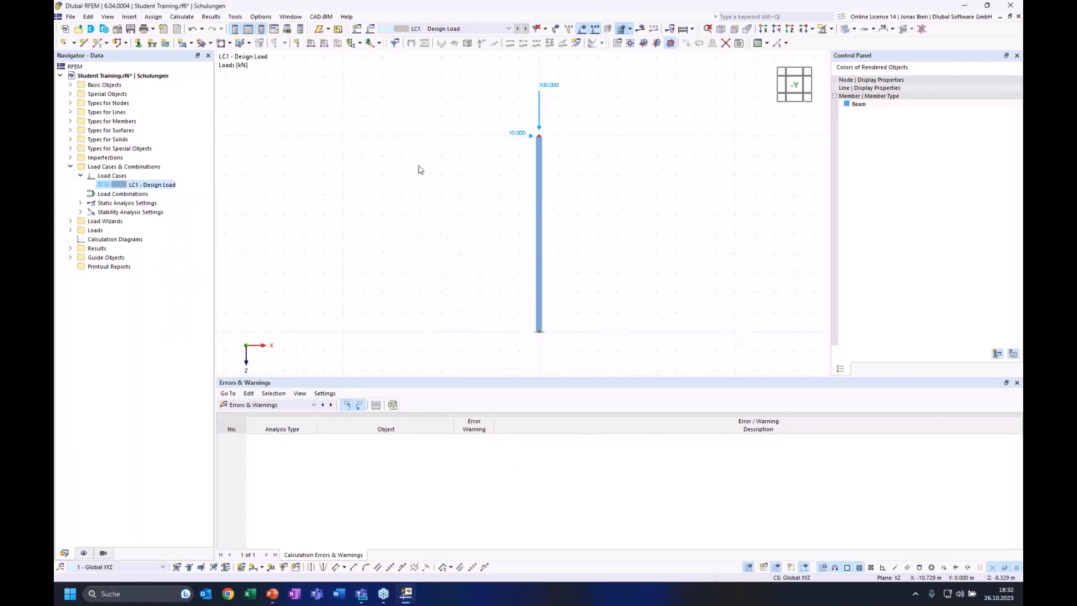
pyautogui.click(148, 186)
pyautogui.doubleClick(149, 186)
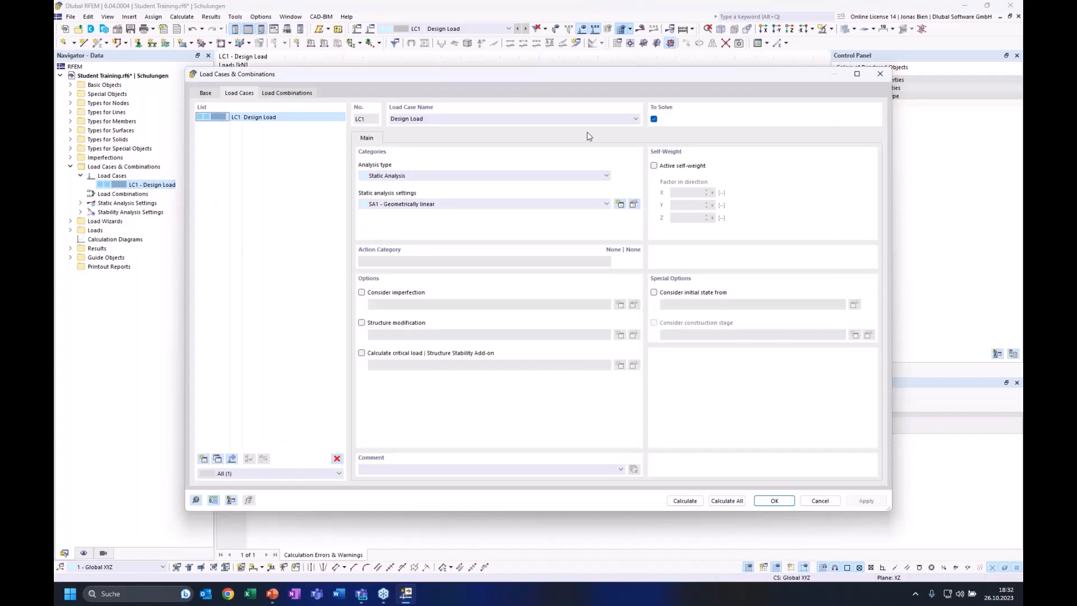
pyautogui.click(878, 77)
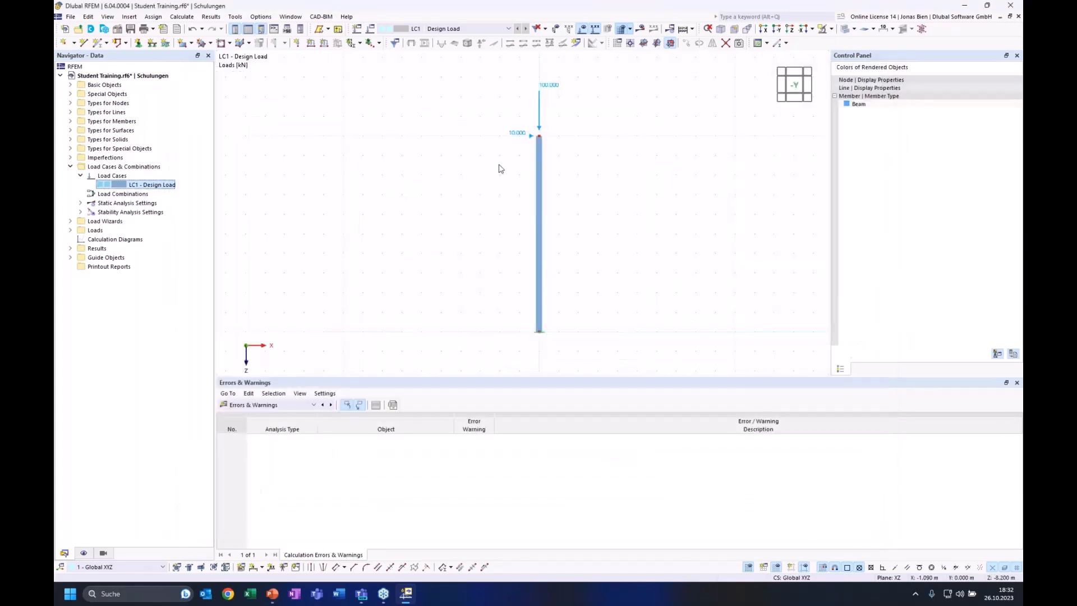
# Step: Set the horizontal force FX of the nodal load at the column top in LC1 to 0 kN
pyautogui.doubleClick(540, 126)
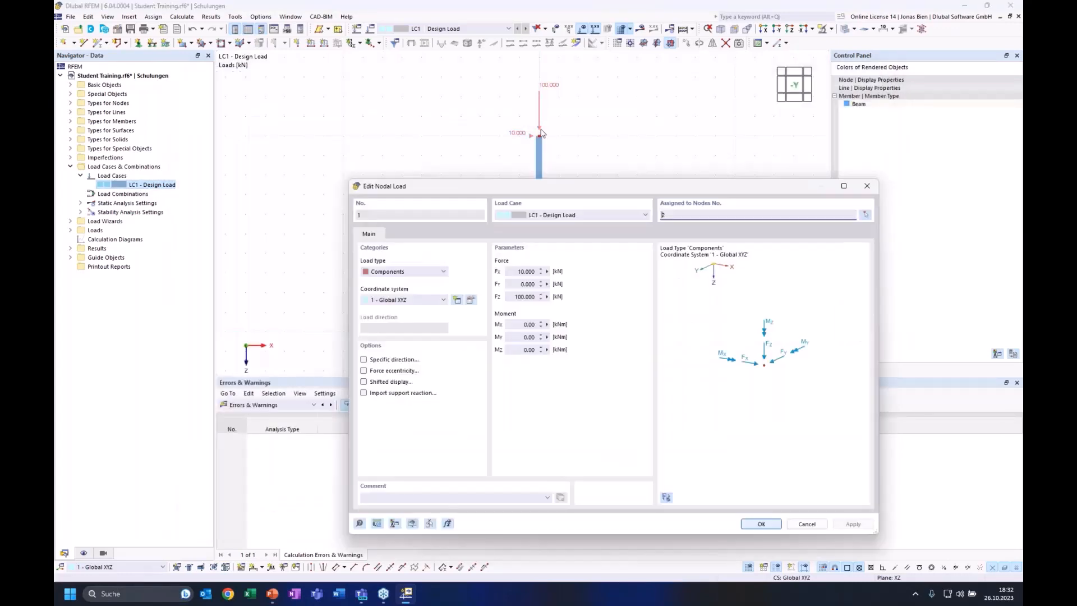
pyautogui.click(511, 272)
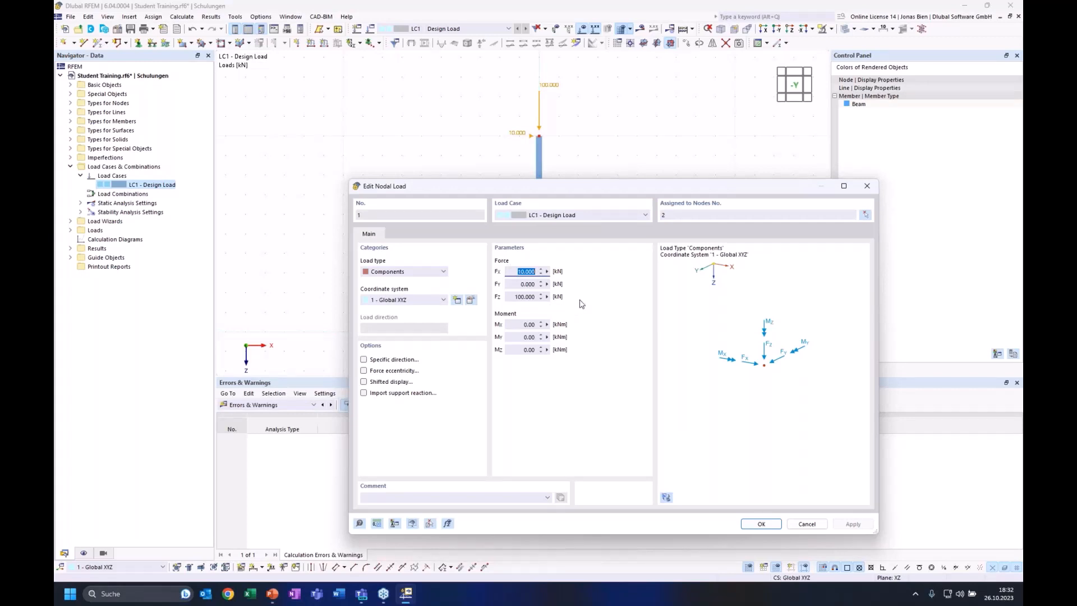
pyautogui.write('0')
pyautogui.click(761, 523)
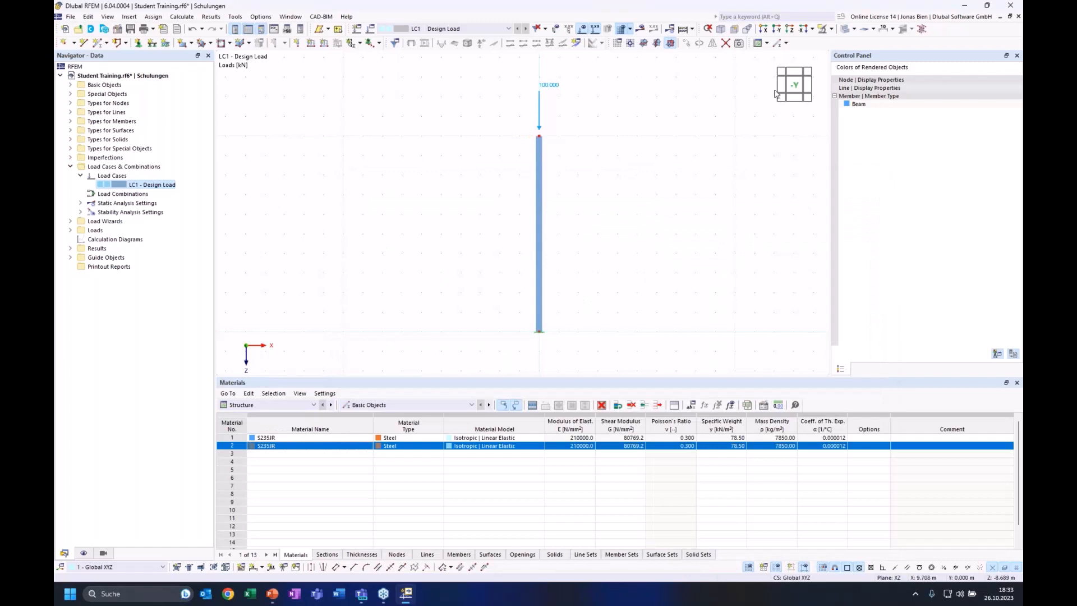
# Step: Show the column in a 3D isometric view with its top load and base support in sight
pyautogui.click(780, 72)
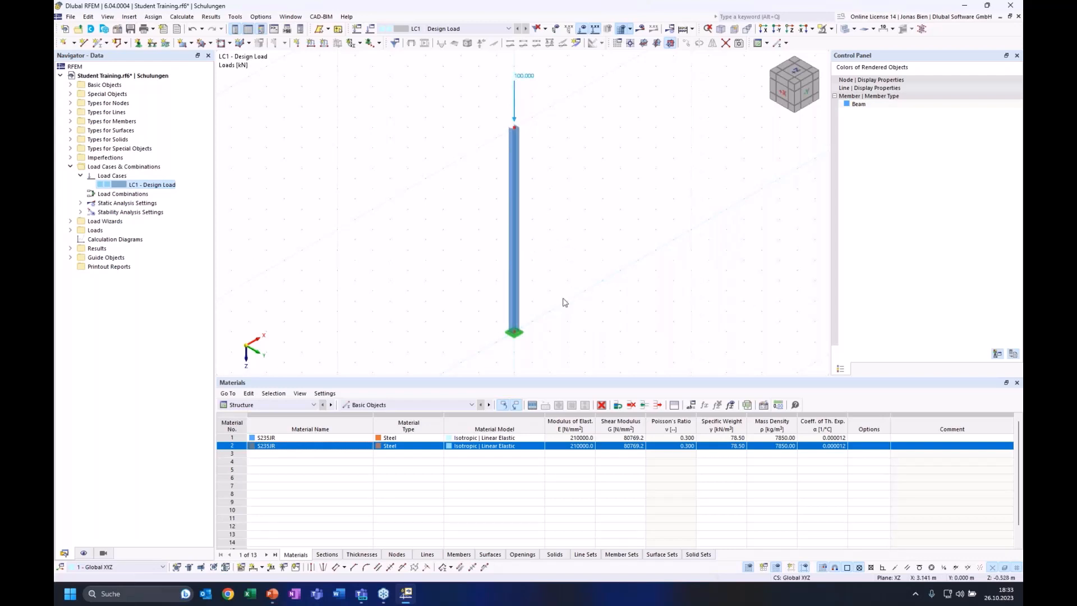
pyautogui.keyDown('ctrl'); pyautogui.moveTo(557, 283); pyautogui.dragTo(553, 270, button='middle'); pyautogui.keyUp('ctrl')
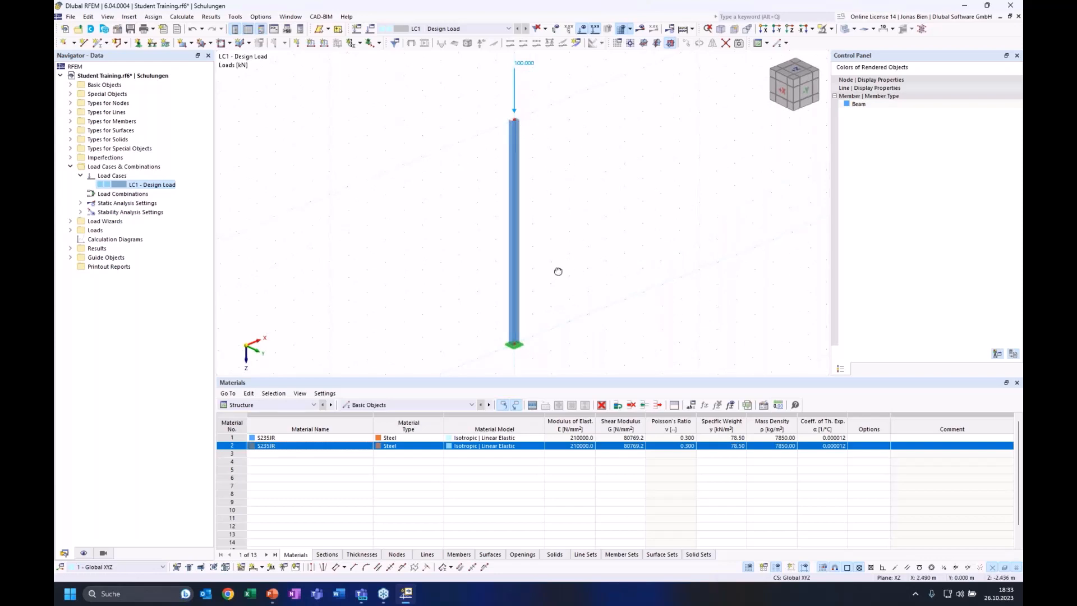
pyautogui.keyDown('ctrl'); pyautogui.moveTo(558, 272); pyautogui.dragTo(557, 269, button='middle'); pyautogui.keyUp('ctrl')
pyautogui.keyDown('ctrl'); pyautogui.moveTo(563, 204); pyautogui.dragTo(578, 212, button='middle'); pyautogui.keyUp('ctrl')
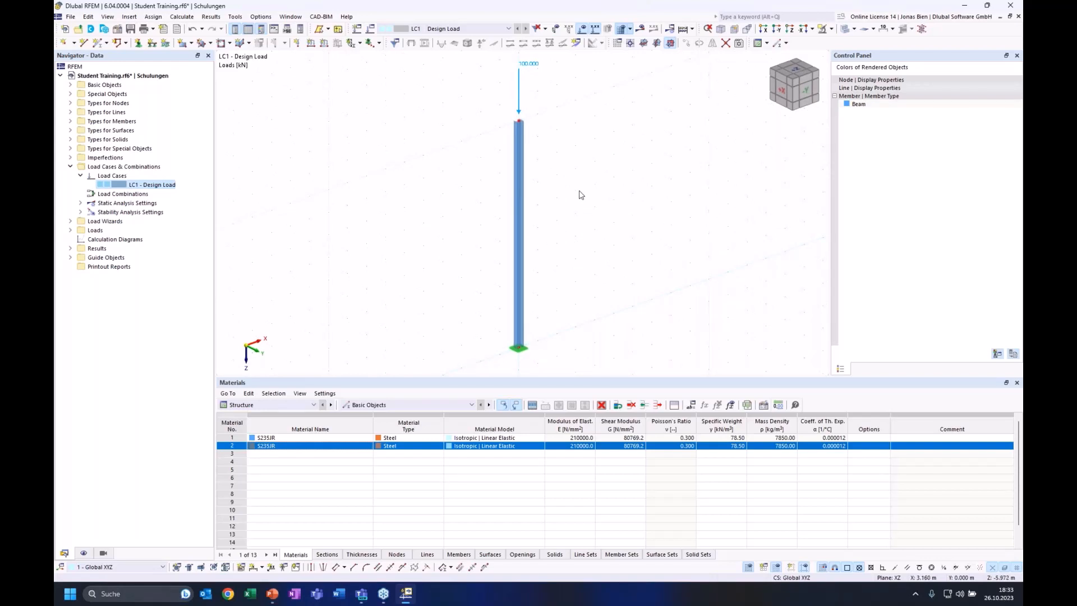
pyautogui.moveTo(584, 197); pyautogui.dragTo(596, 209, button='middle')
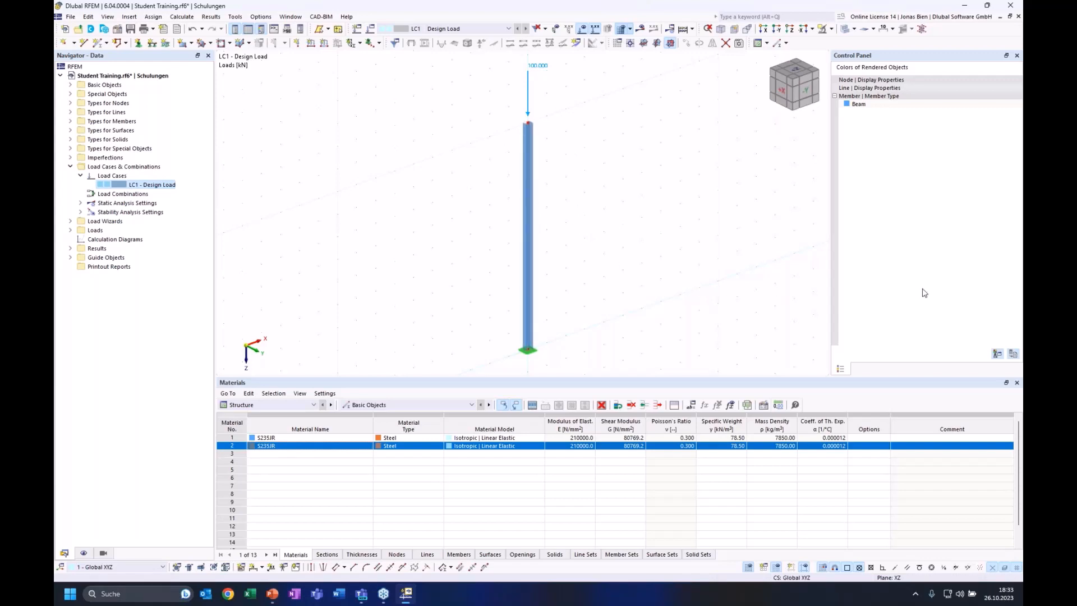
pyautogui.hotkey('alt', 'Tab')
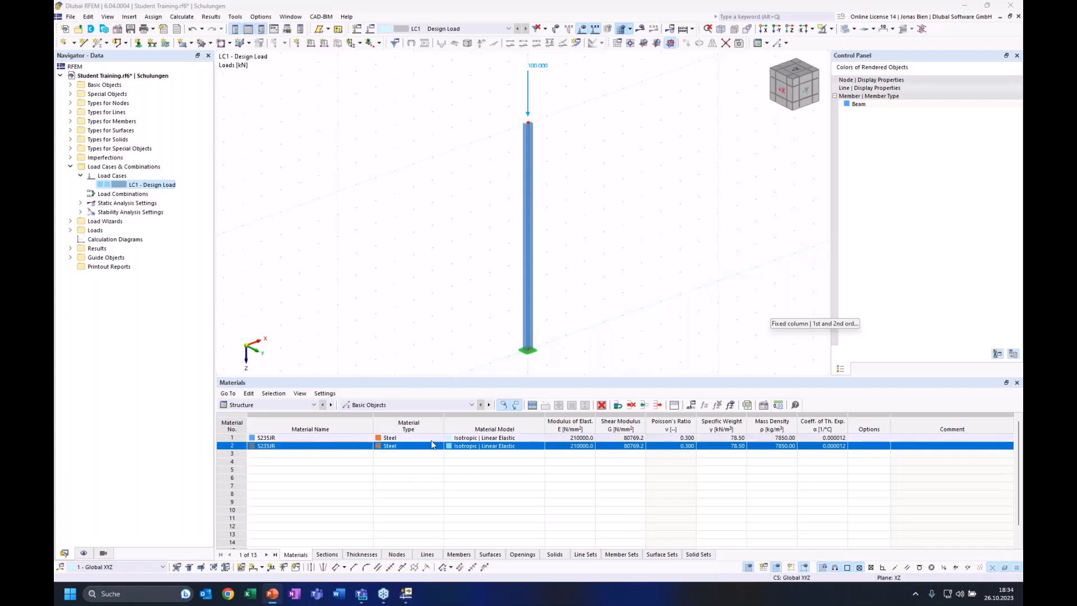
# Step: Enable the critical load calculation for LC1 and keep stability analysis settings ST1, the linear eigenvalue method with Lanczos
pyautogui.doubleClick(151, 184)
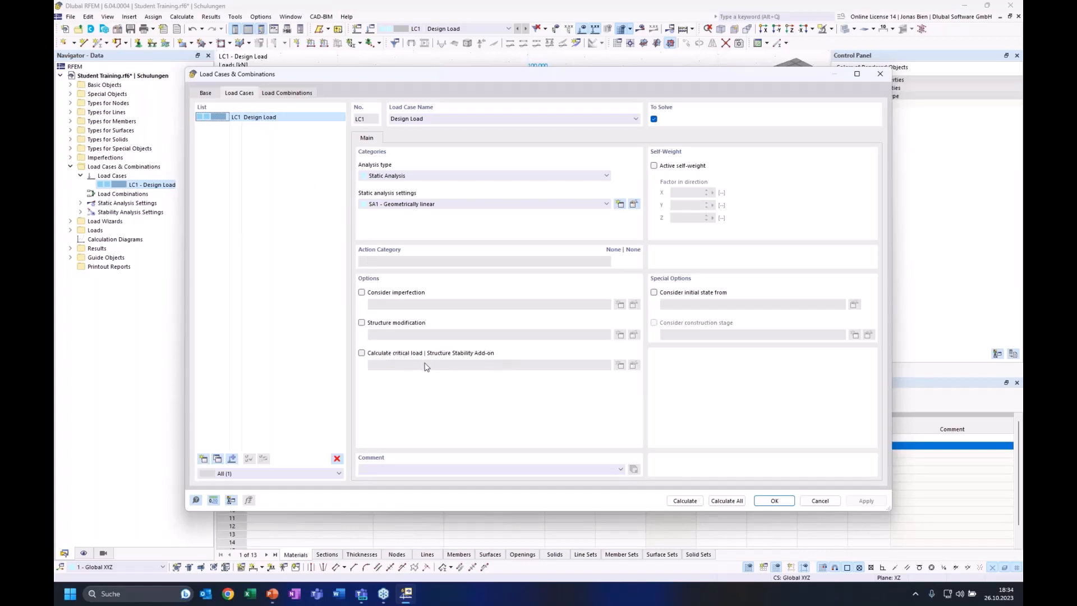
pyautogui.click(362, 353)
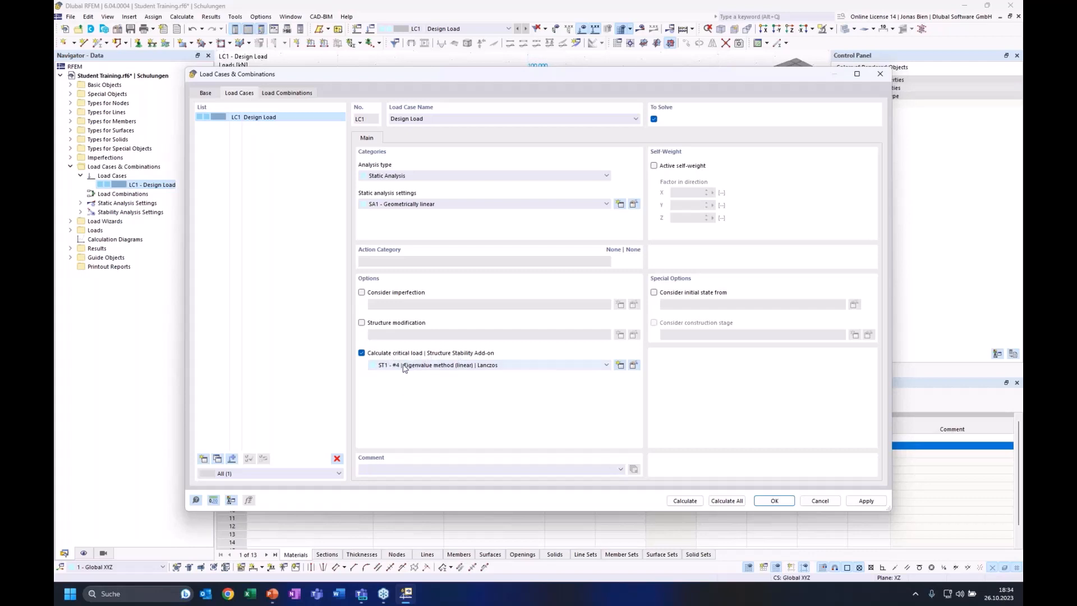
pyautogui.click(420, 366)
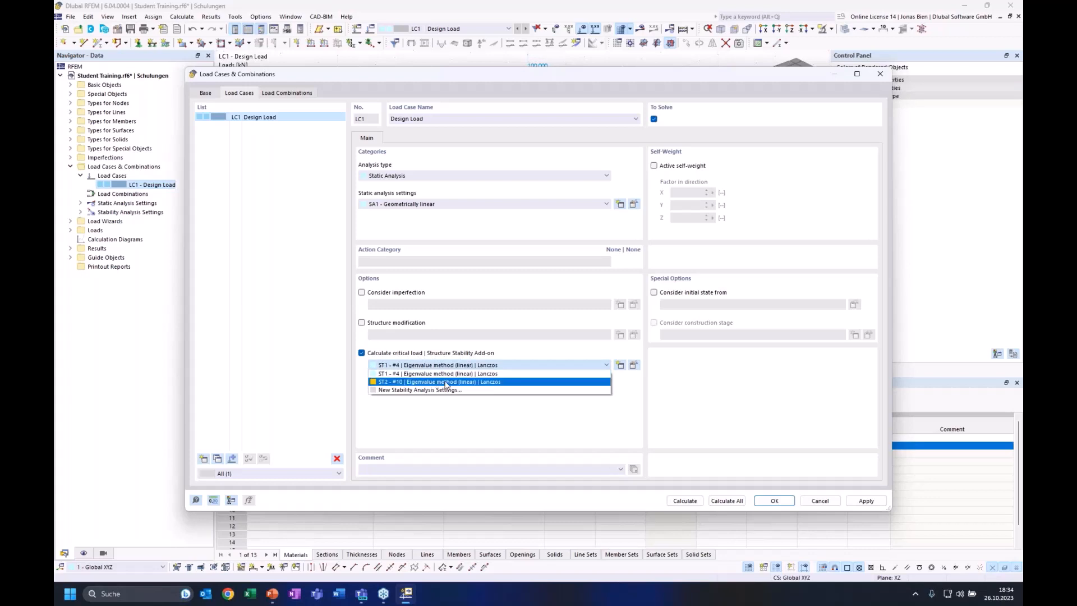
pyautogui.click(469, 369)
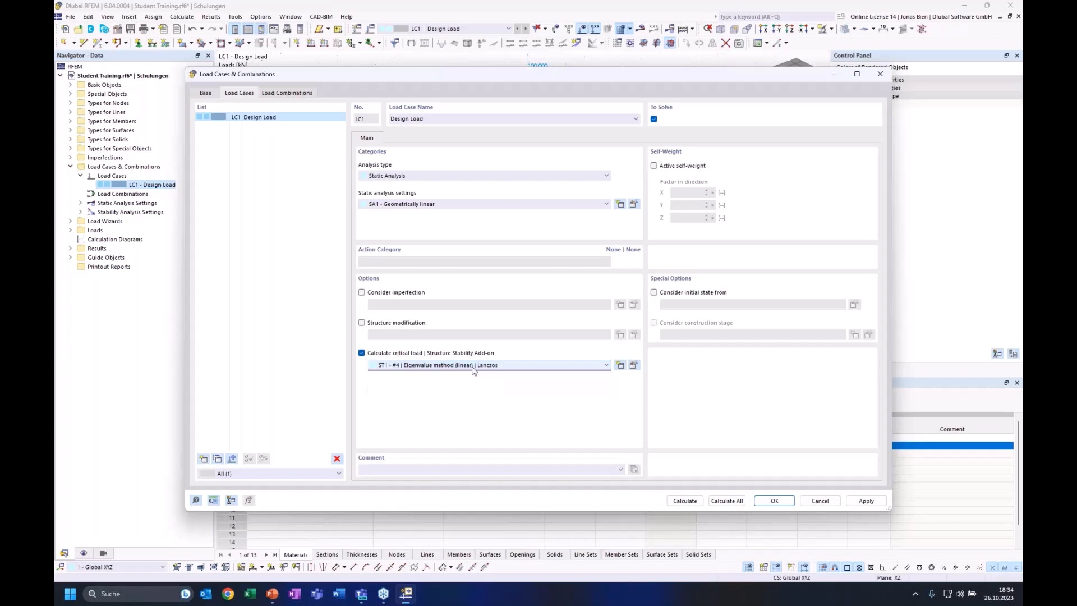
# Step: Review the ST1 stability analysis settings, checking the available analysis types, eigenvalue solvers and number of lowest eigenvalues, and accept them
pyautogui.click(634, 365)
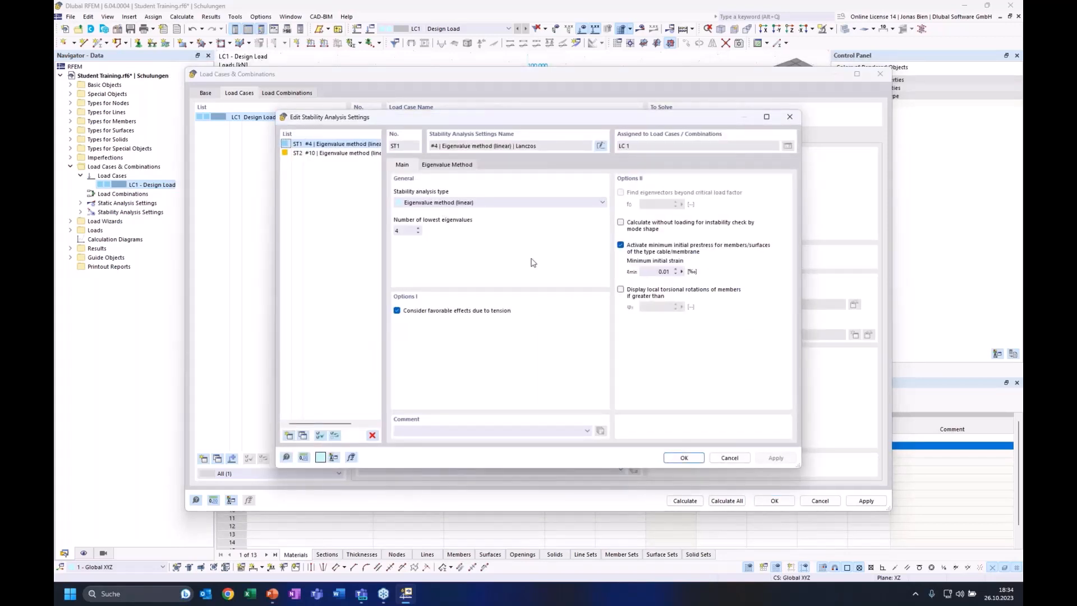
pyautogui.click(459, 203)
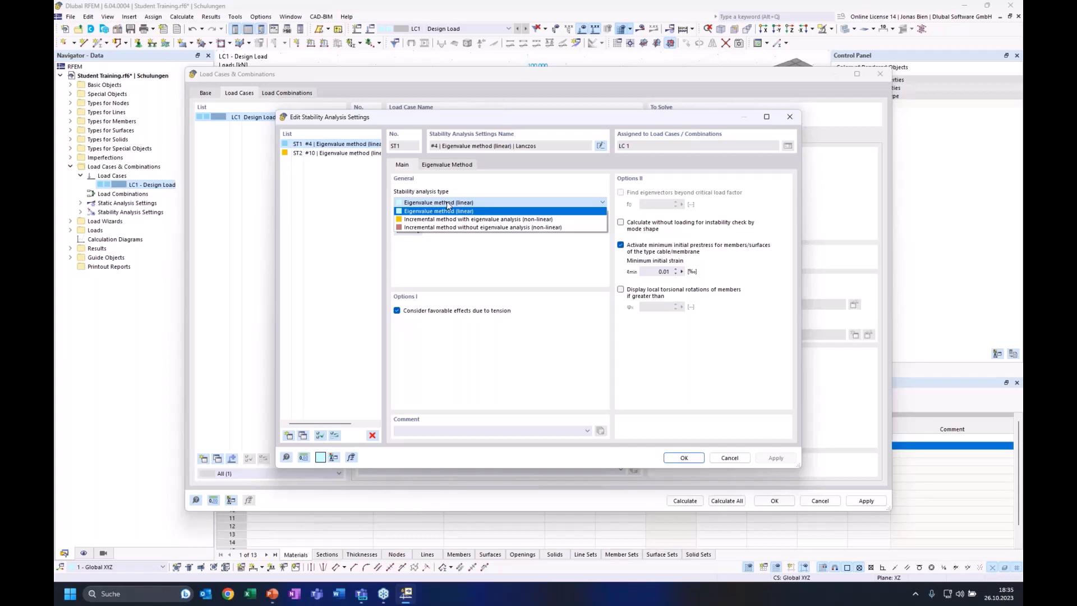
pyautogui.click(447, 205)
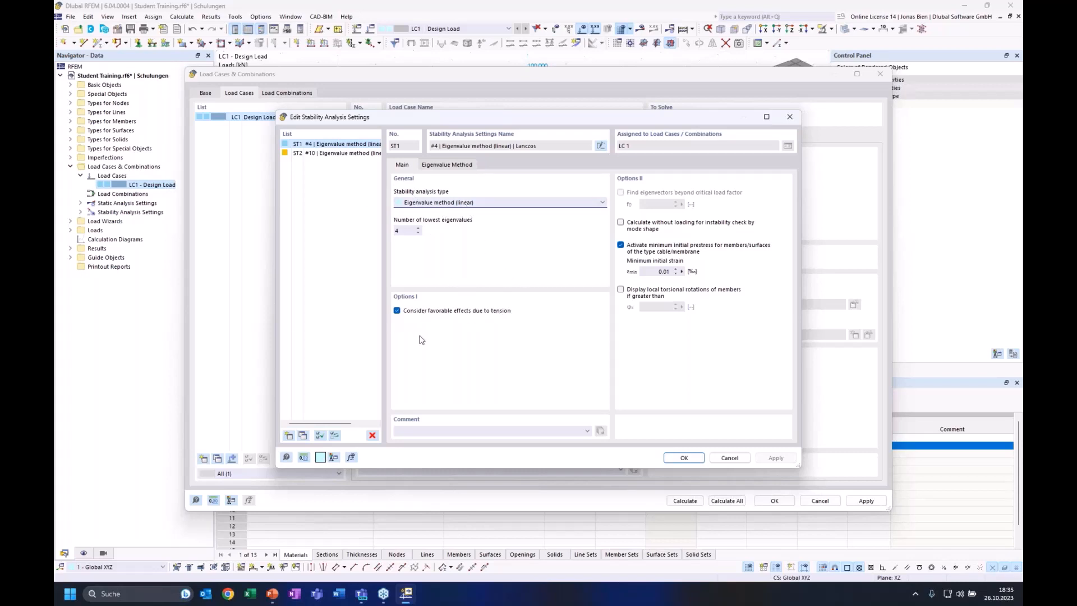
pyautogui.click(455, 166)
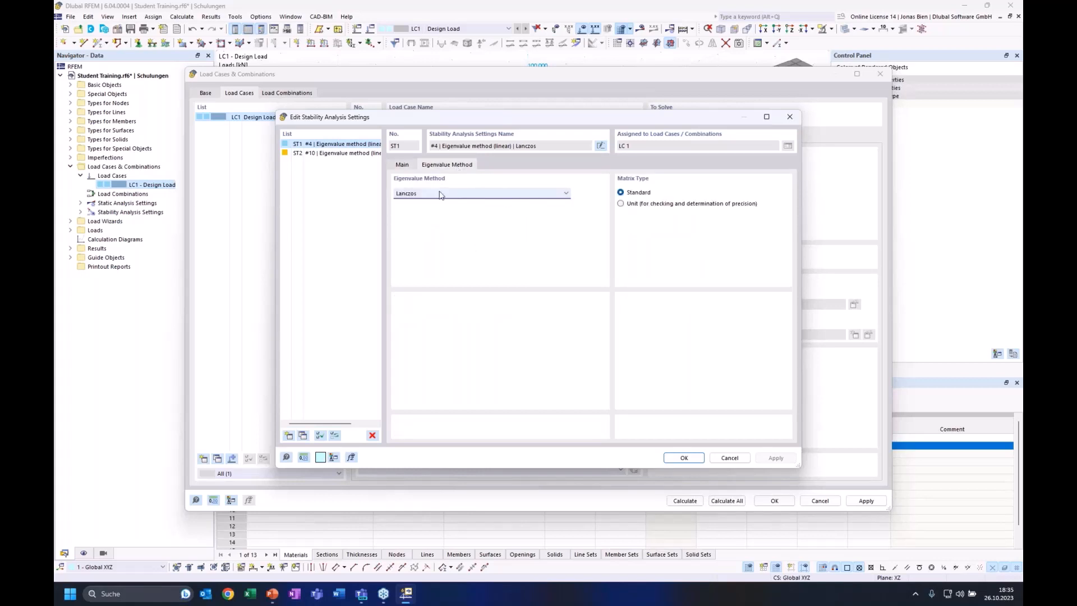
pyautogui.click(402, 165)
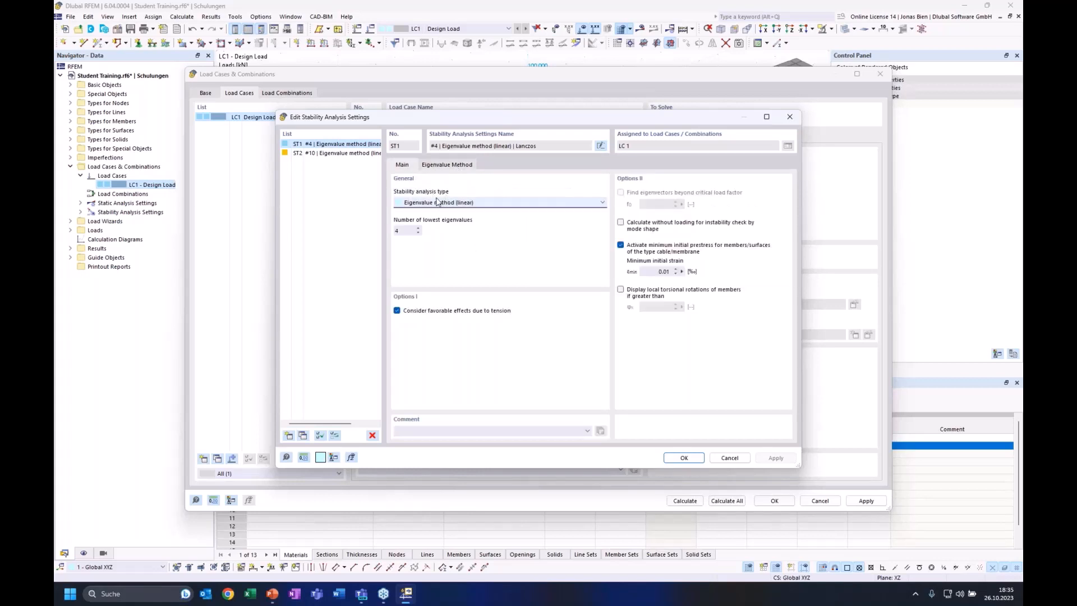
pyautogui.click(449, 164)
pyautogui.click(468, 193)
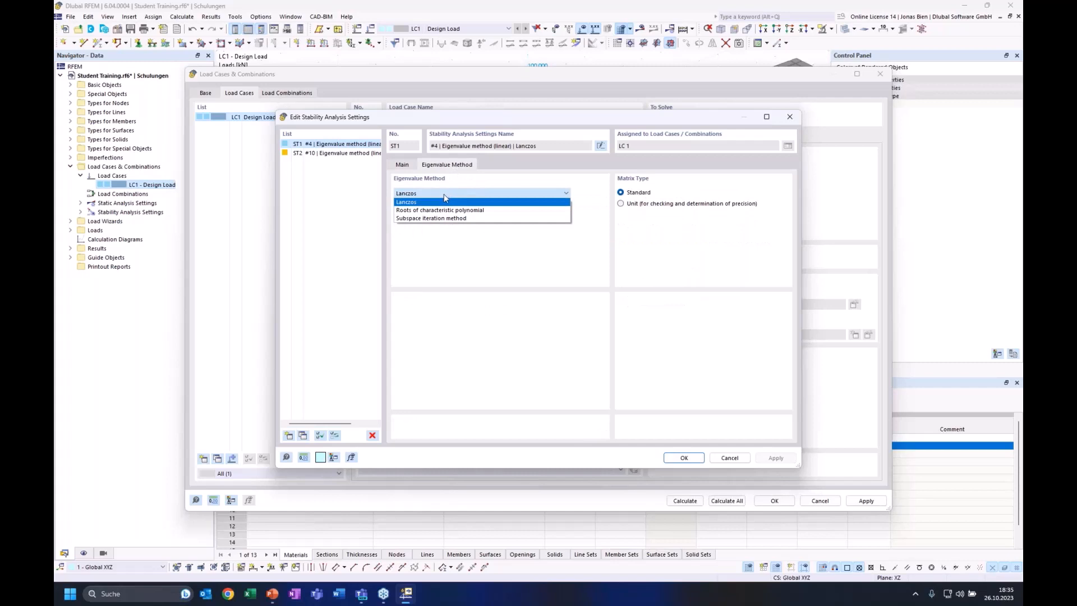
pyautogui.click(444, 194)
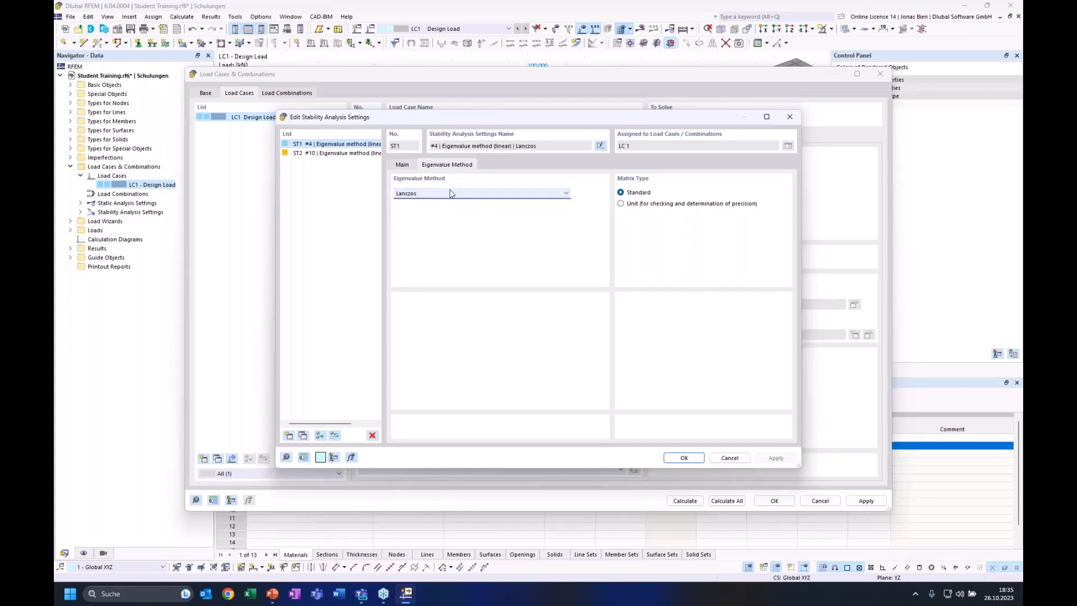
pyautogui.click(403, 166)
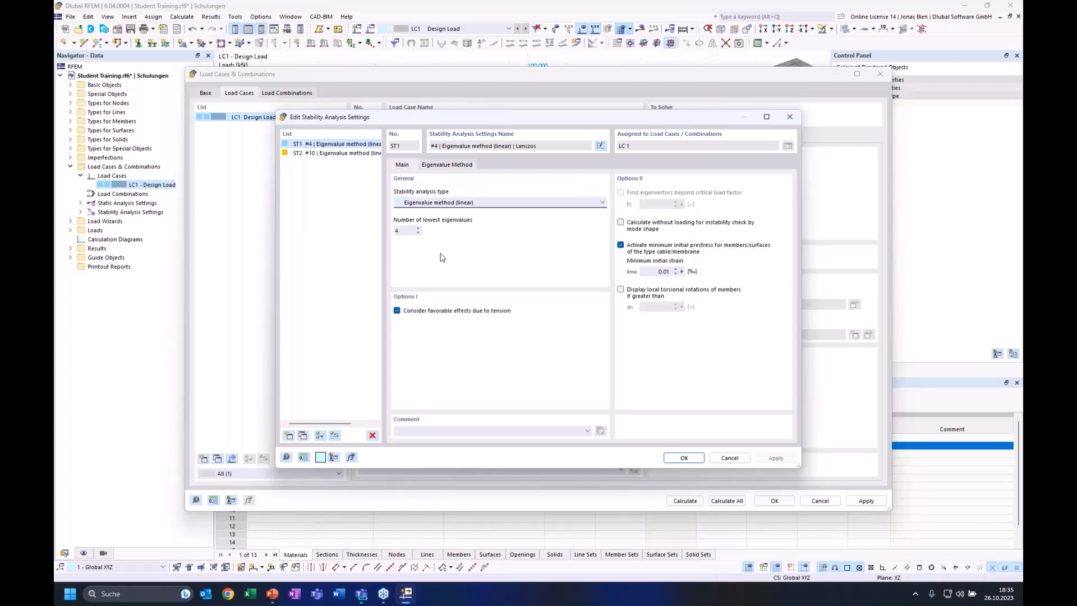
pyautogui.doubleClick(407, 230)
pyautogui.click(684, 458)
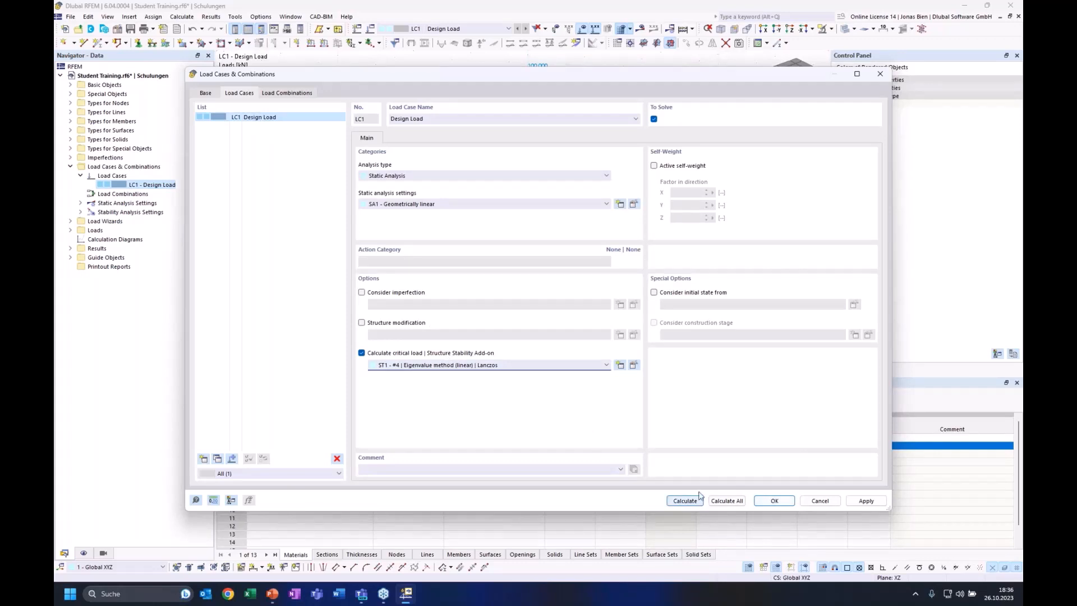
# Step: Calculate load case LC1 and fit the whole column with its load and support reaction in view
pyautogui.click(681, 501)
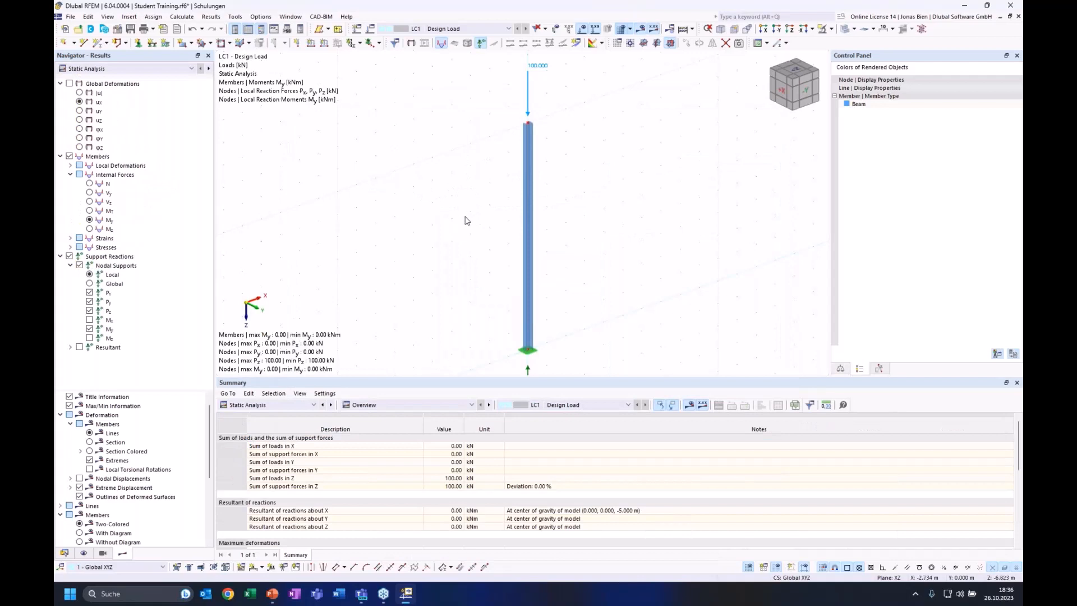
pyautogui.moveTo(457, 245); pyautogui.dragTo(468, 239, button='middle')
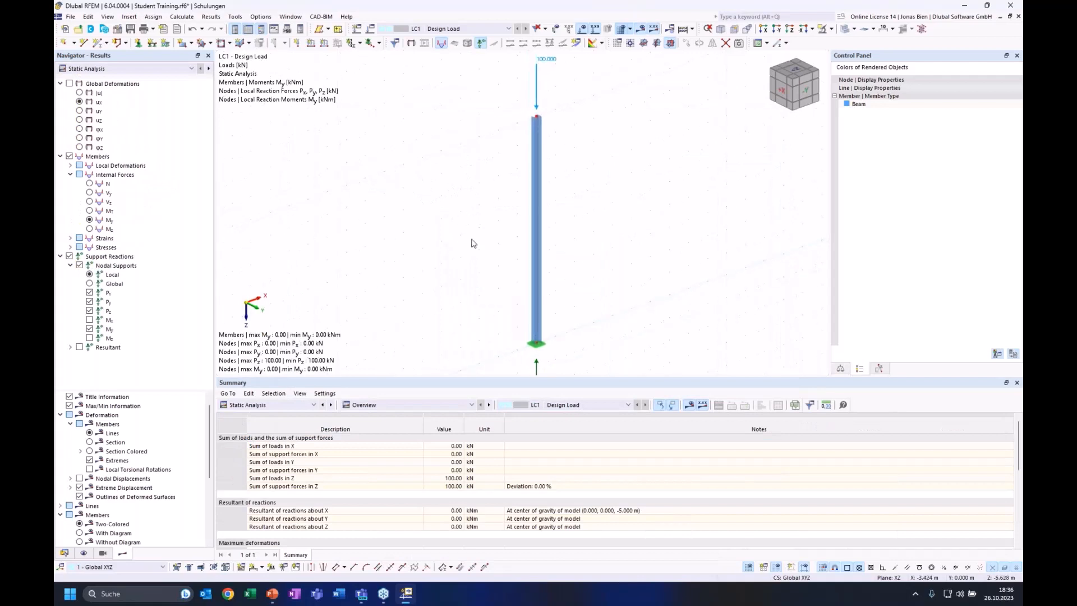
pyautogui.scroll(-2, 474, 249)
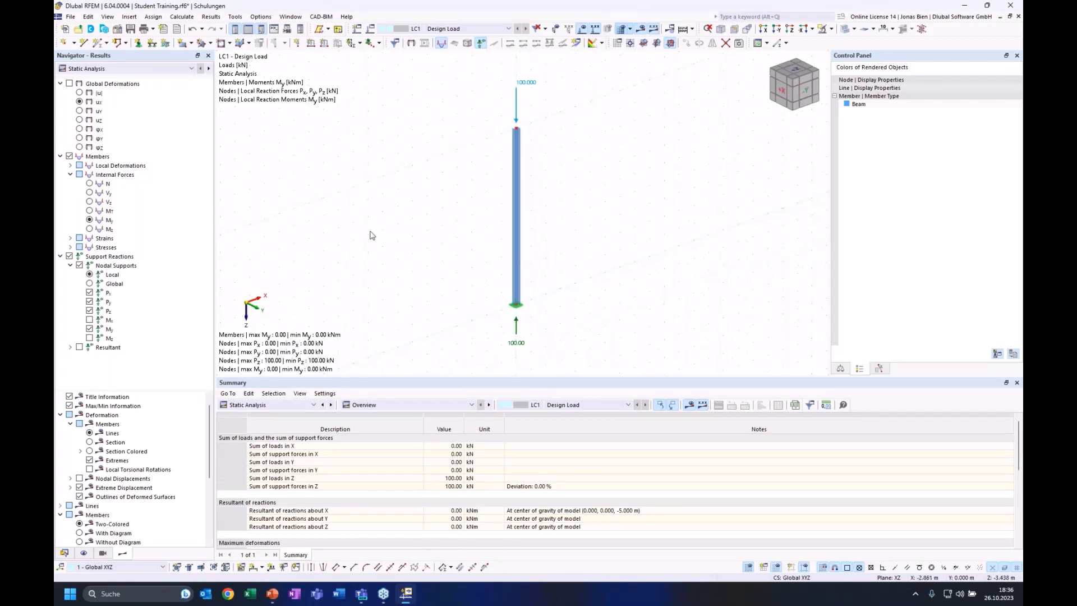
# Step: Check the member internal forces of the static analysis, viewing shear force Vz and finishing with axial force N displayed
pyautogui.click(151, 70)
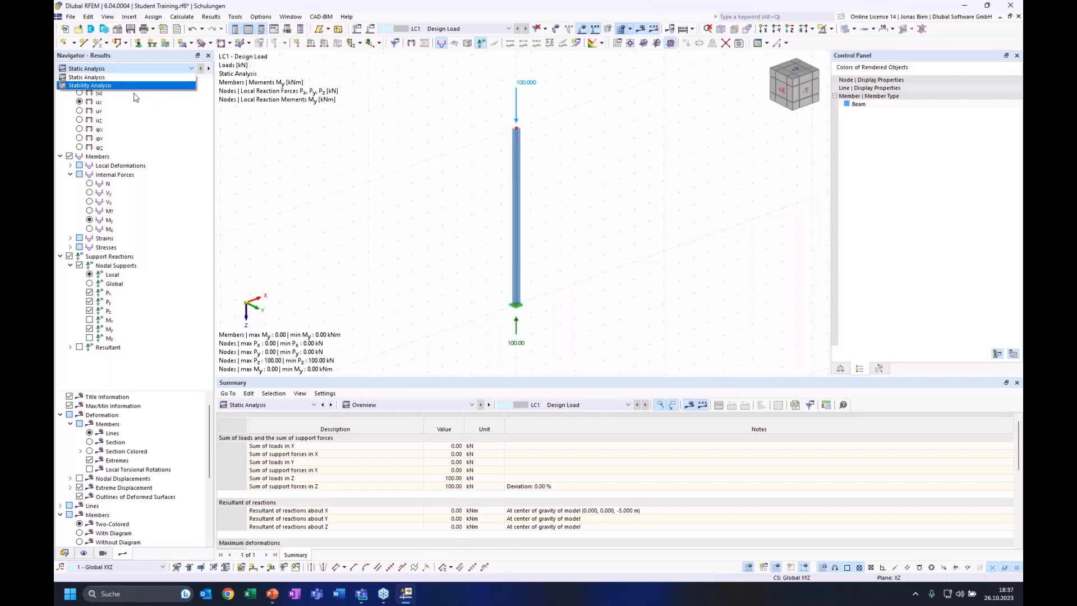
pyautogui.click(258, 405)
pyautogui.click(369, 256)
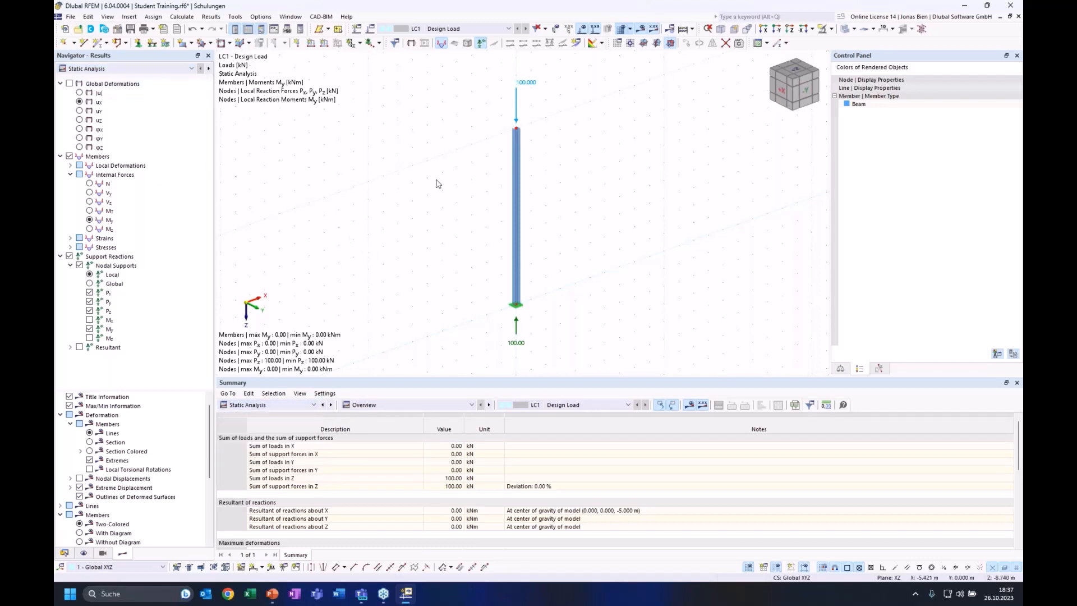
pyautogui.keyDown('ctrl'); pyautogui.moveTo(579, 216); pyautogui.dragTo(574, 215, button='middle'); pyautogui.keyUp('ctrl')
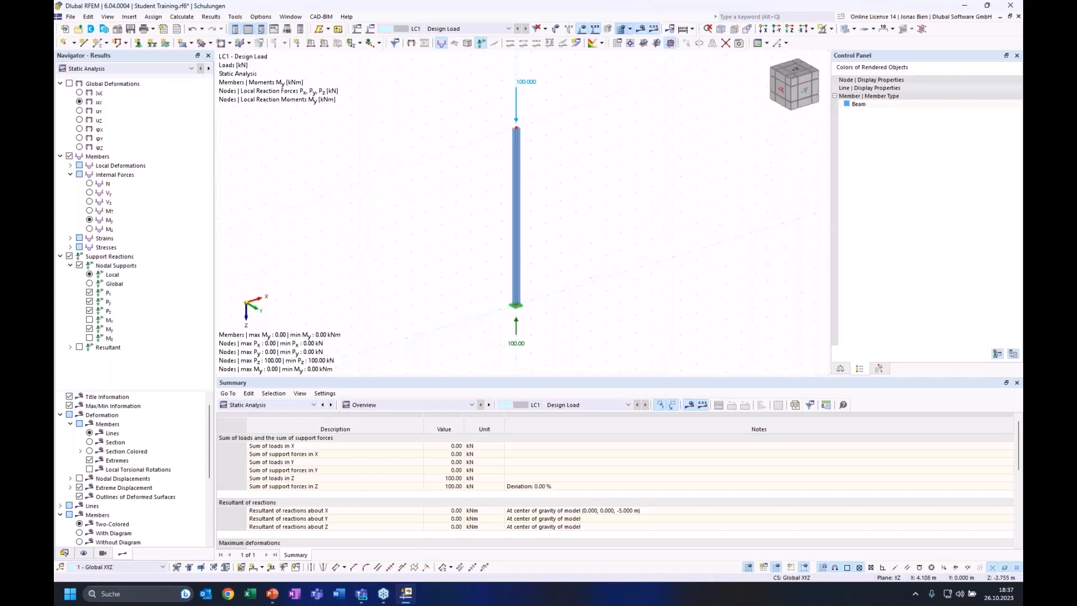
pyautogui.click(89, 183)
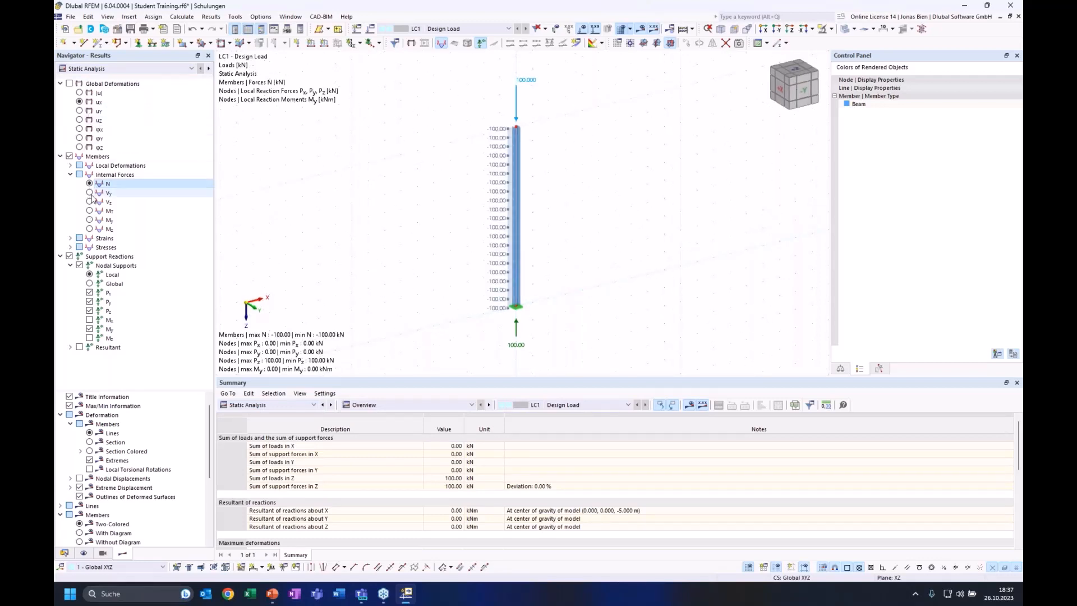
pyautogui.click(89, 201)
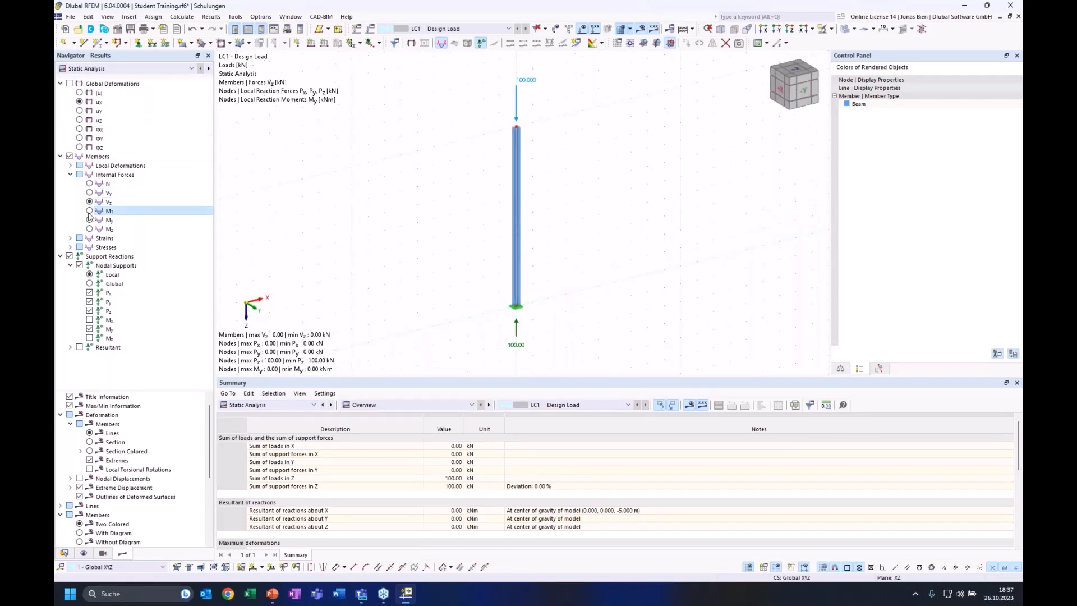
pyautogui.click(89, 184)
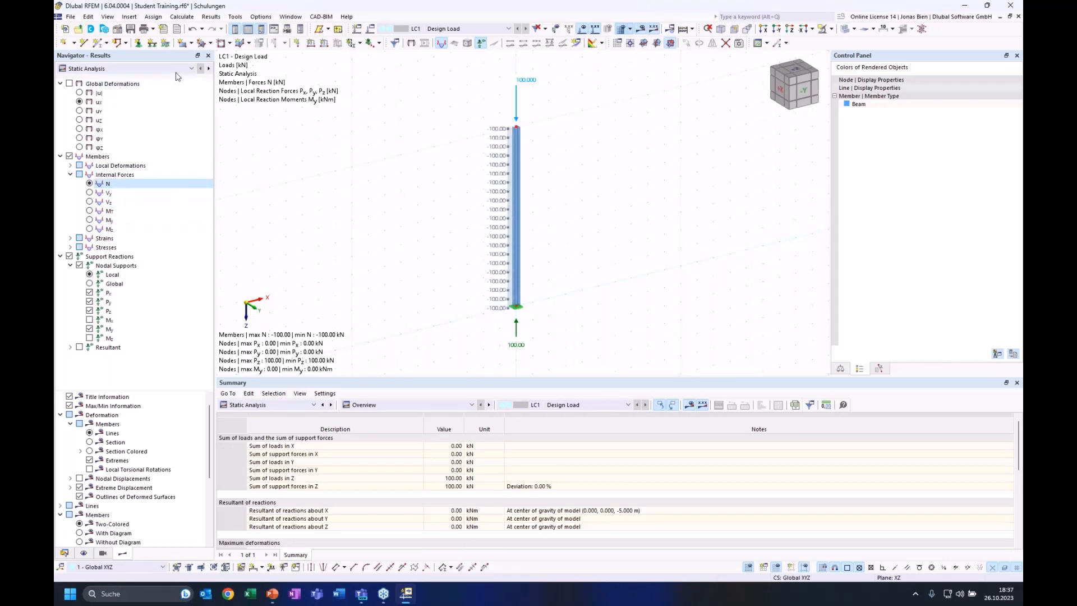
# Step: Switch the displayed results to the stability analysis and orient the column to view mode shape 1
pyautogui.click(149, 68)
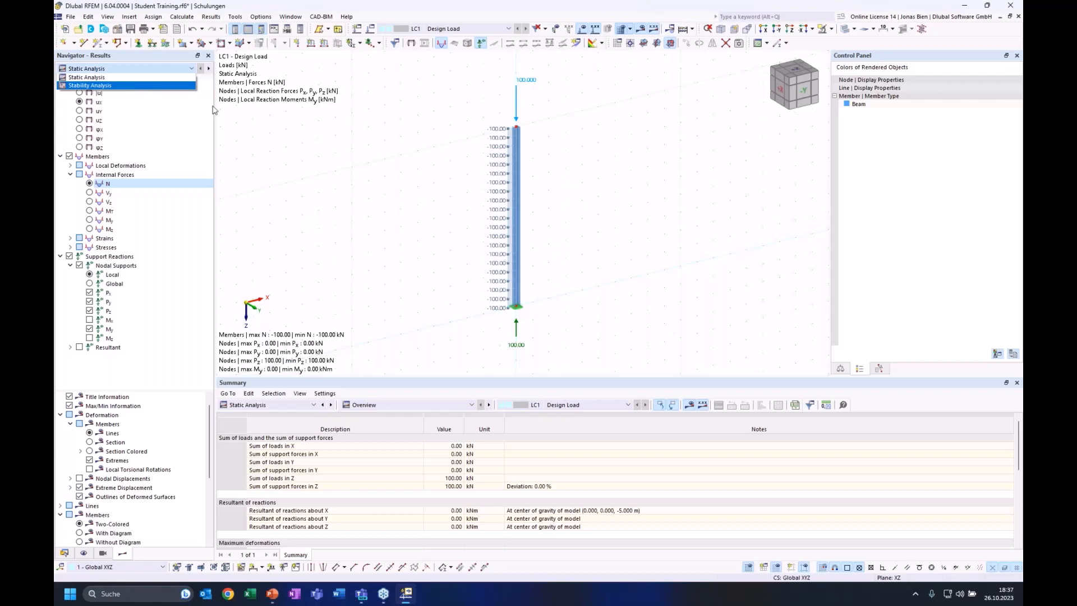
pyautogui.click(110, 85)
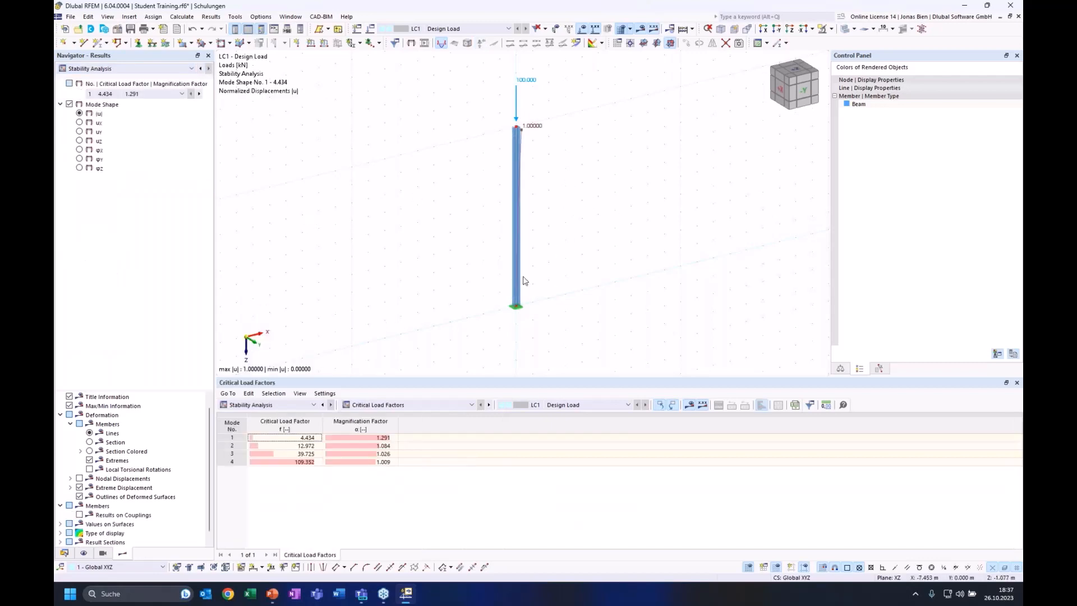
pyautogui.keyDown('ctrl'); pyautogui.moveTo(552, 221); pyautogui.dragTo(581, 228, button='middle'); pyautogui.keyUp('ctrl')
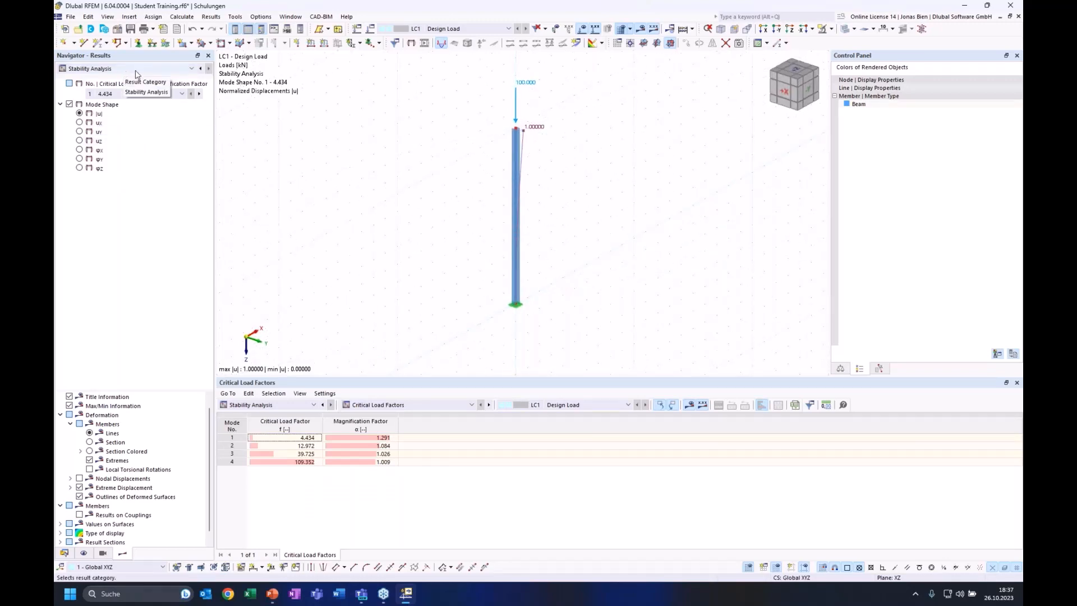
# Step: Go through the column's mode shapes 1 to 4 in the critical load factor results and return to mode 1
pyautogui.click(298, 446)
pyautogui.click(298, 454)
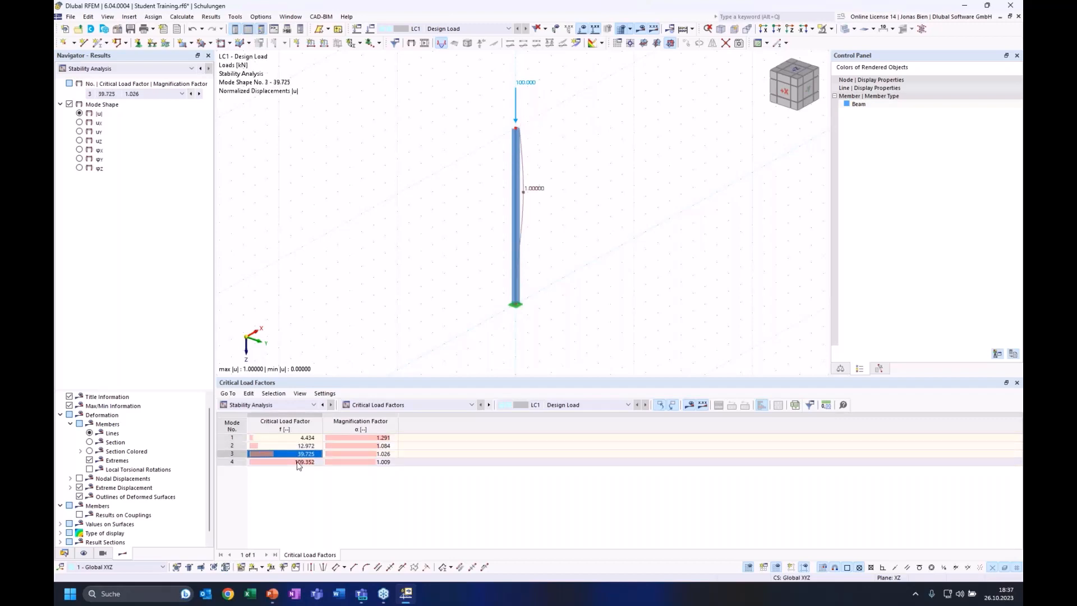
pyautogui.click(298, 461)
pyautogui.click(297, 446)
pyautogui.click(298, 438)
pyautogui.click(147, 94)
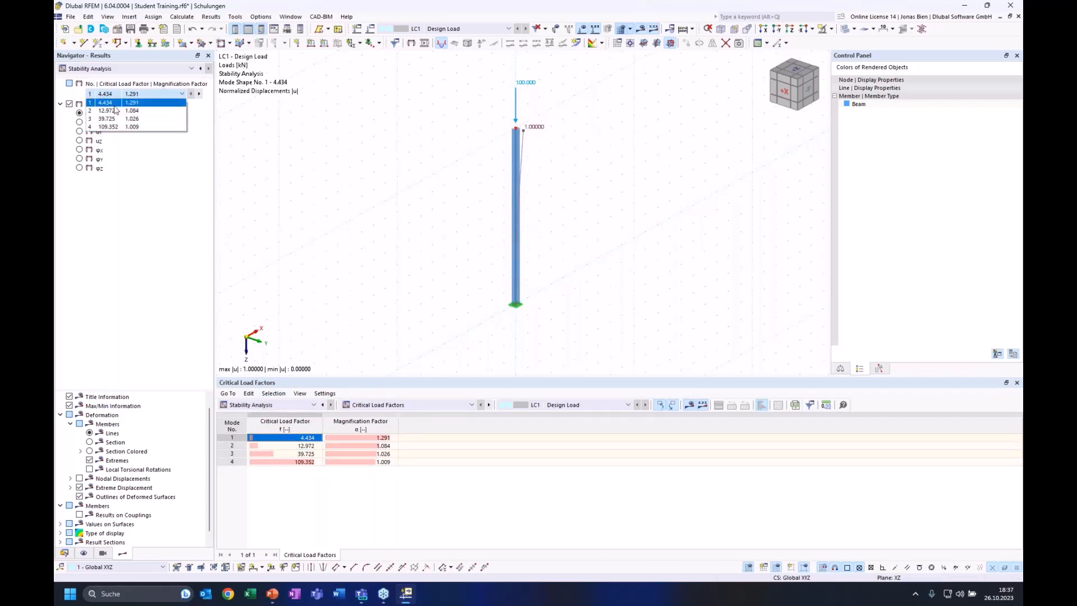
pyautogui.click(285, 210)
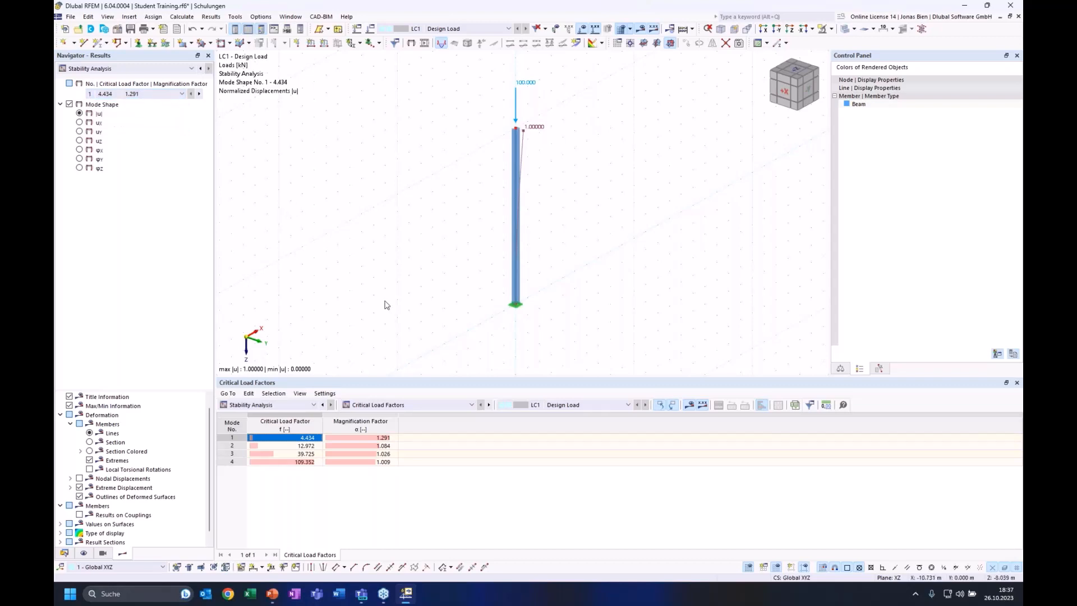
# Step: Compare the higher buckling modes with mode 1 once more and leave mode shape 3 displayed
pyautogui.click(290, 445)
pyautogui.click(291, 454)
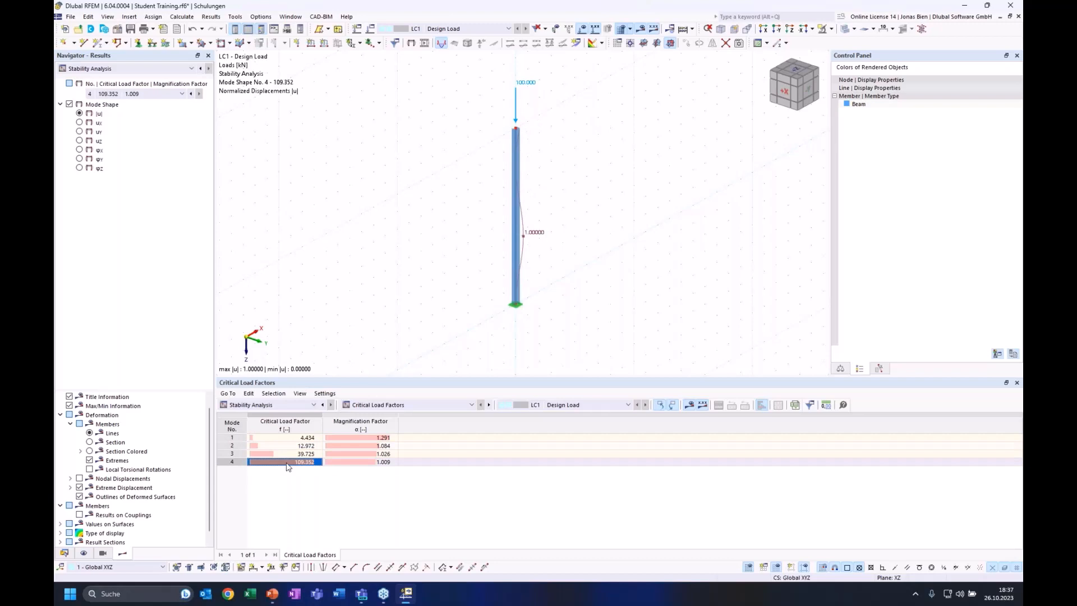
pyautogui.click(293, 438)
pyautogui.click(138, 94)
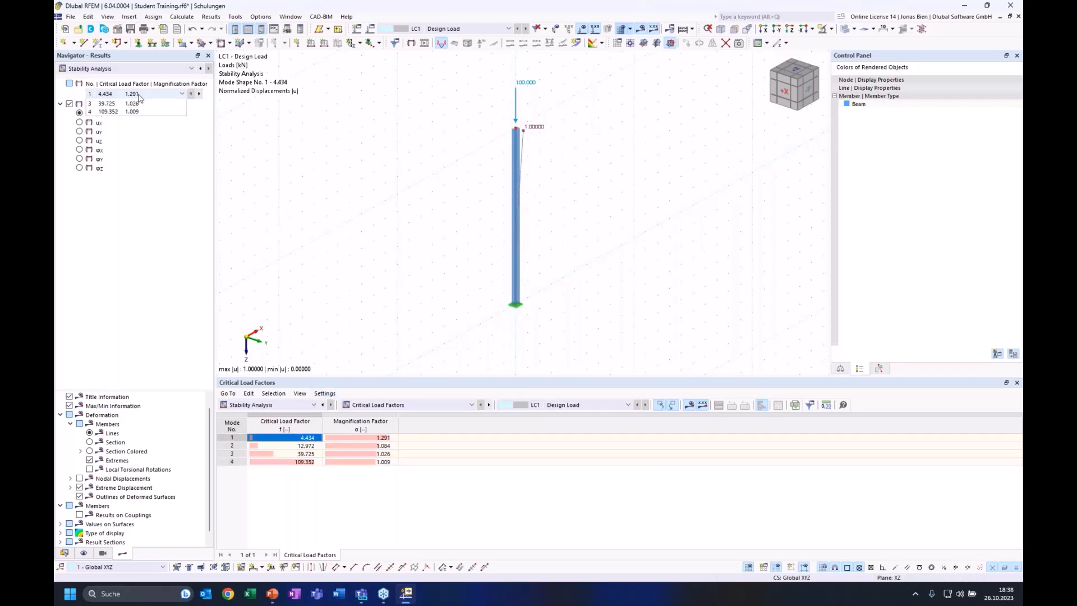
pyautogui.click(134, 111)
pyautogui.click(137, 94)
pyautogui.click(133, 120)
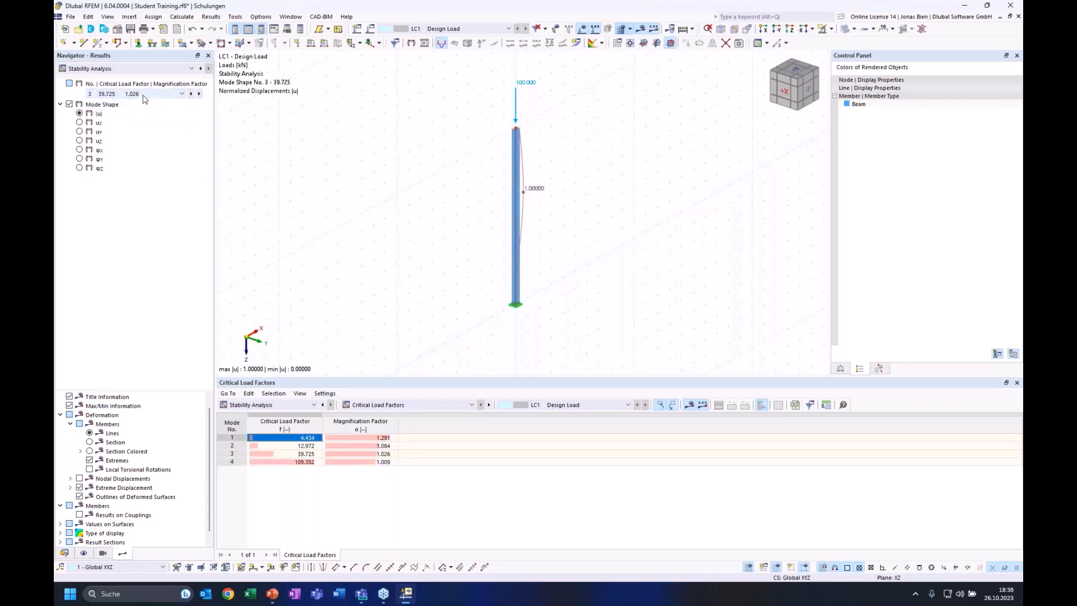
pyautogui.click(143, 96)
pyautogui.click(348, 259)
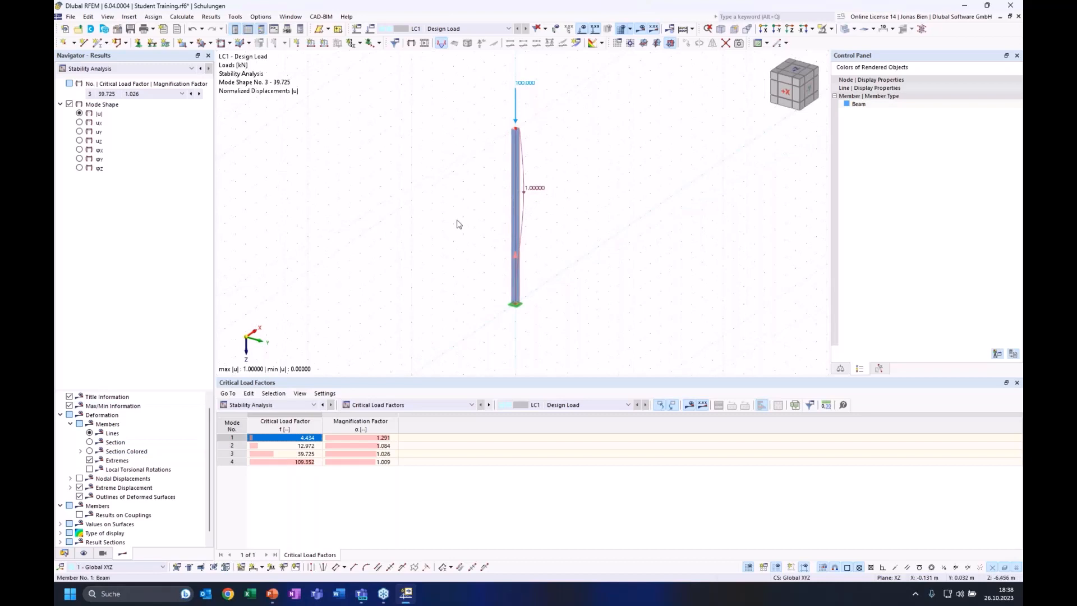
# Step: Display the member deformation as colored sections and examine mode shape 1 around the column top
pyautogui.click(89, 451)
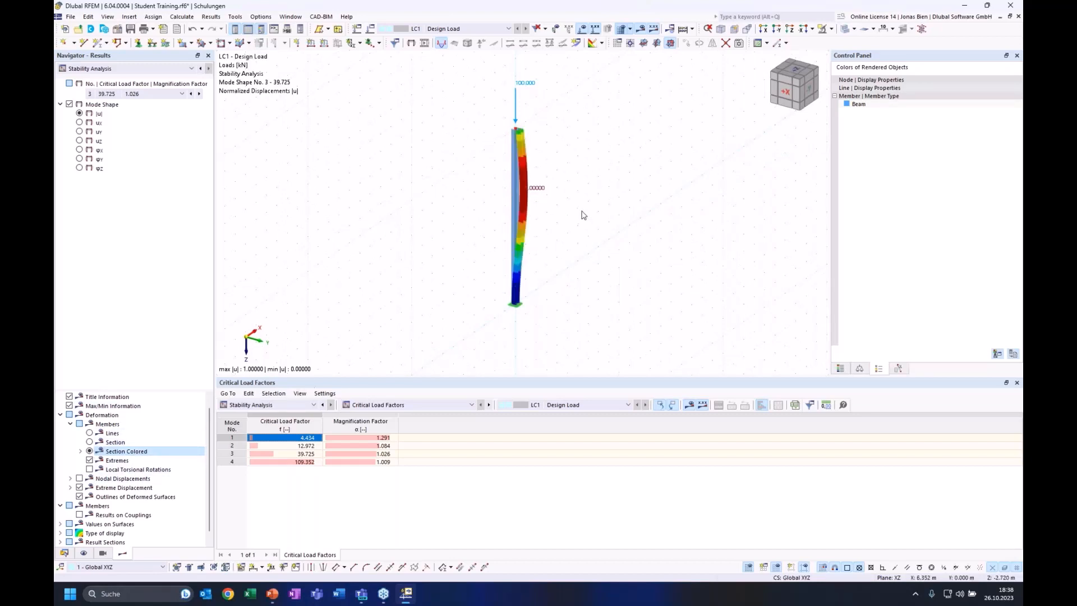
pyautogui.click(122, 93)
pyautogui.click(119, 103)
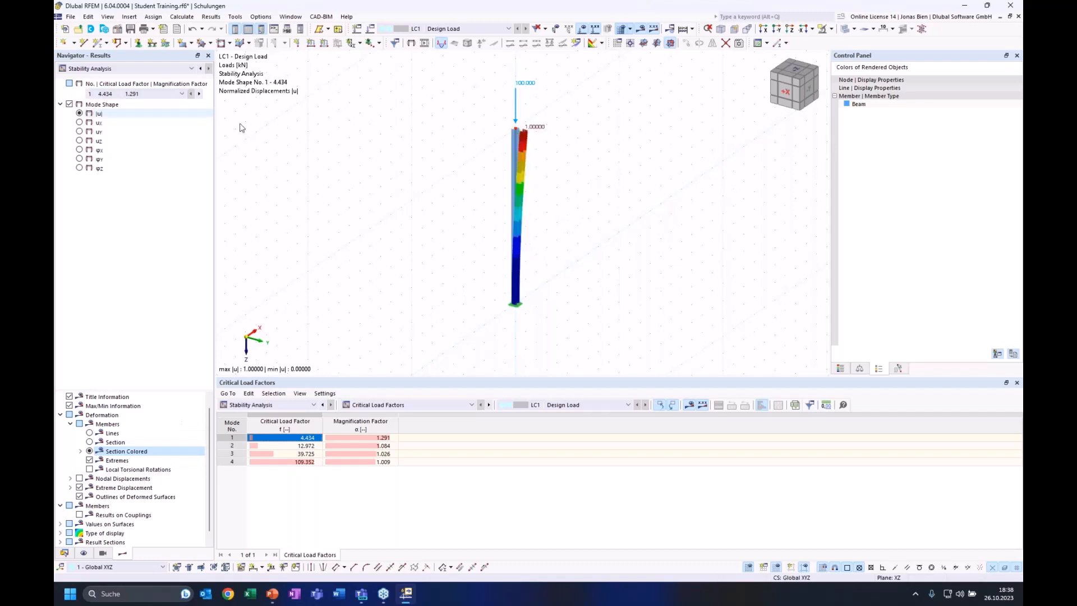
pyautogui.keyDown('ctrl'); pyautogui.moveTo(593, 195); pyautogui.dragTo(559, 191, button='middle'); pyautogui.keyUp('ctrl')
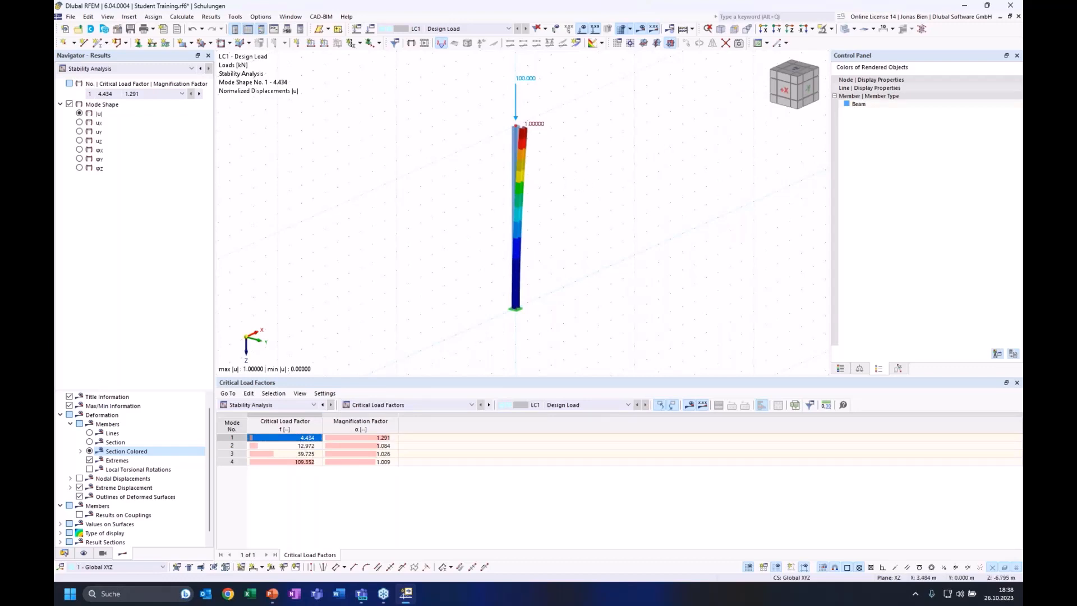
pyautogui.keyDown('ctrl'); pyautogui.moveTo(556, 168); pyautogui.dragTo(518, 142, button='middle'); pyautogui.keyUp('ctrl')
pyautogui.scroll(3, 538, 150)
pyautogui.scroll(-2, 557, 154)
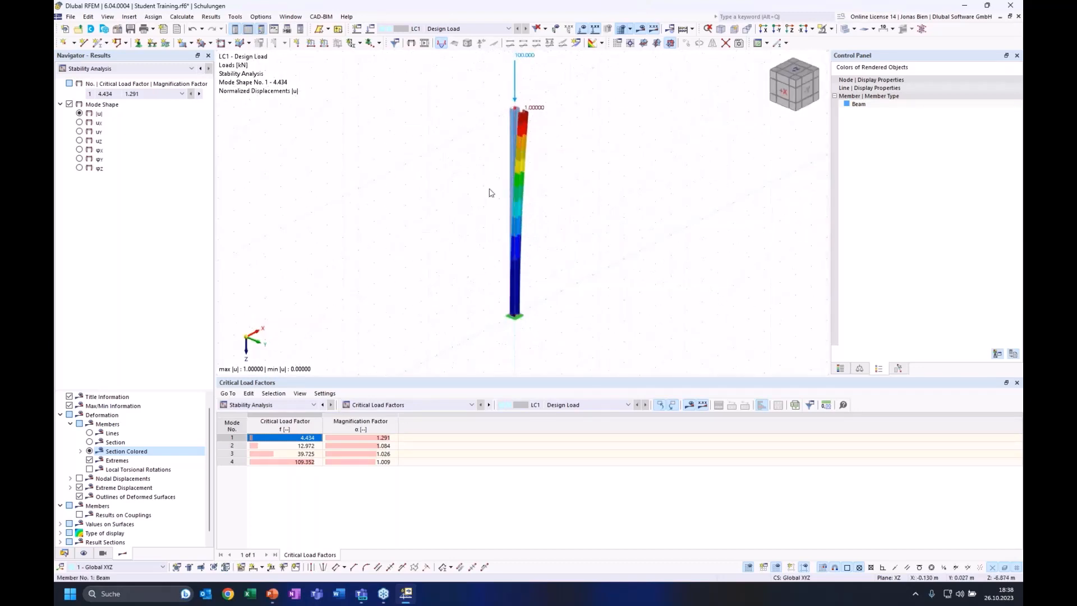
# Step: Display mode shape 2 and examine its buckling direction from the side and from above
pyautogui.click(300, 447)
pyautogui.keyDown('ctrl'); pyautogui.moveTo(666, 243); pyautogui.dragTo(613, 217, button='middle'); pyautogui.keyUp('ctrl')
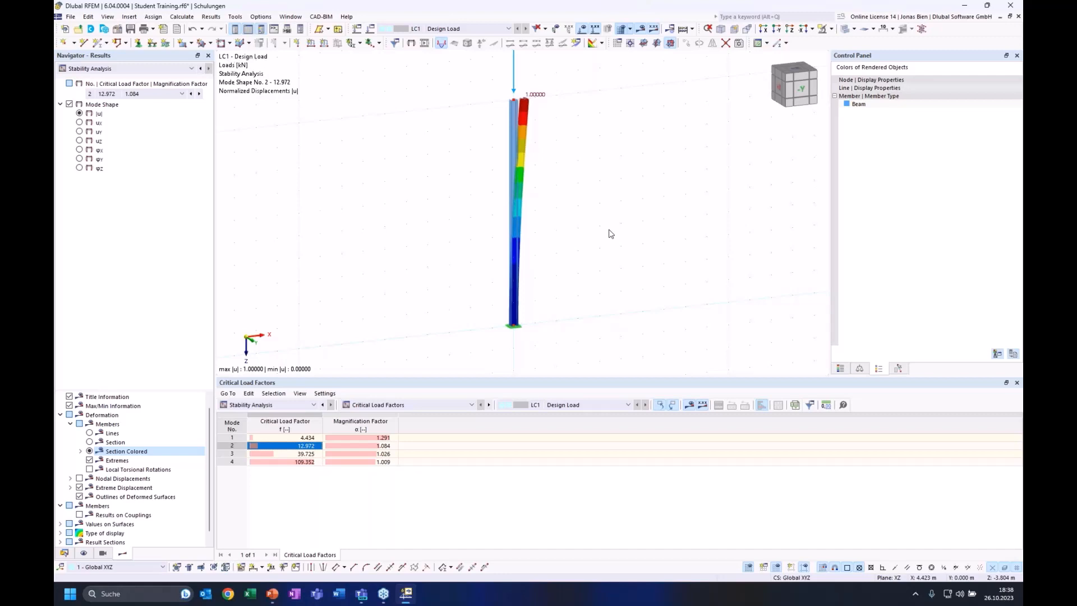
pyautogui.keyDown('ctrl'); pyautogui.moveTo(570, 157); pyautogui.dragTo(569, 167, button='middle'); pyautogui.keyUp('ctrl')
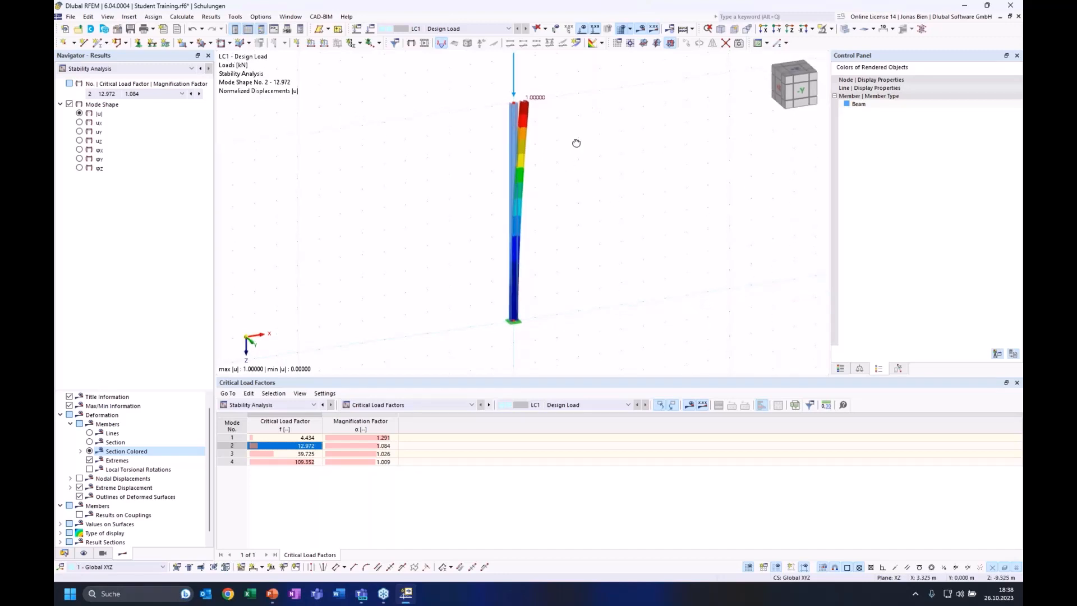
pyautogui.keyDown('ctrl'); pyautogui.moveTo(575, 142); pyautogui.dragTo(550, 197, button='middle'); pyautogui.keyUp('ctrl')
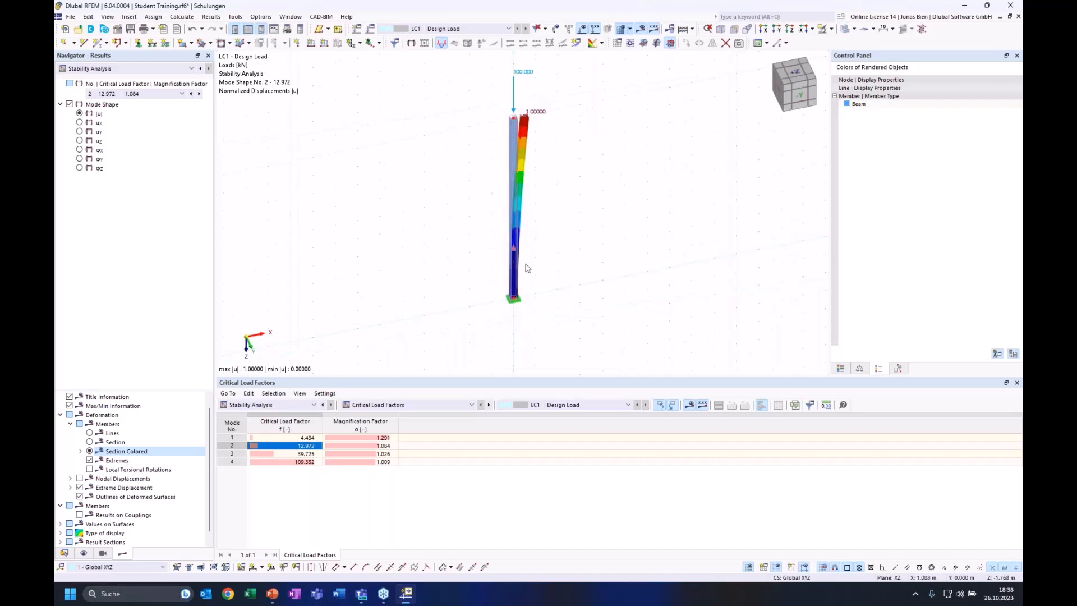
# Step: Display mode shapes 3 and 4 one after the other and examine the column's buckling form from different angles
pyautogui.click(303, 454)
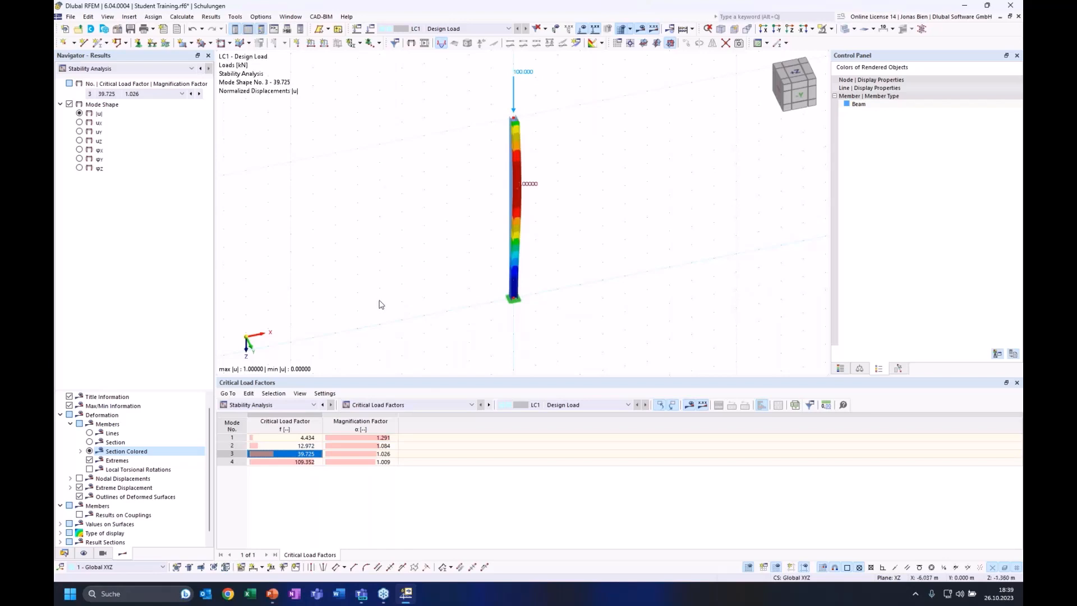
pyautogui.keyDown('ctrl'); pyautogui.moveTo(399, 292); pyautogui.dragTo(411, 339, button='middle'); pyautogui.keyUp('ctrl')
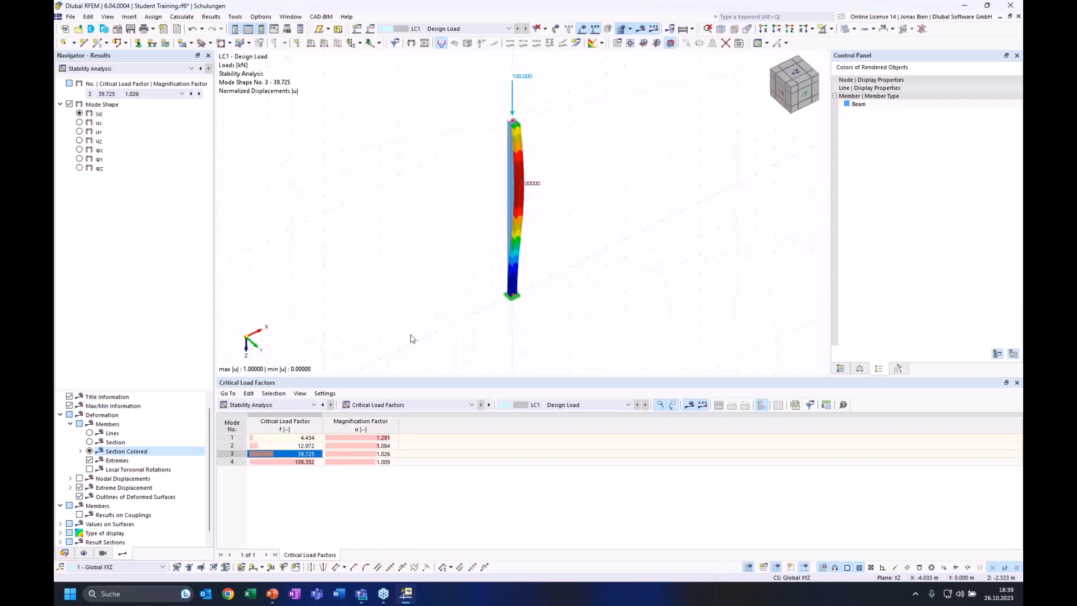
pyautogui.click(300, 462)
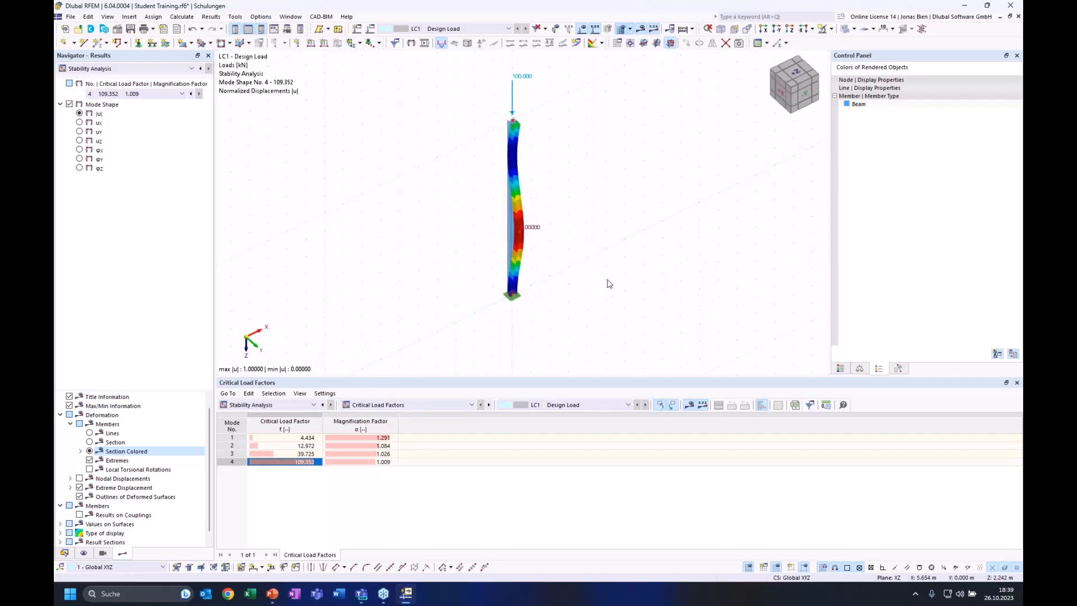
pyautogui.keyDown('ctrl'); pyautogui.moveTo(589, 281); pyautogui.dragTo(584, 281, button='middle'); pyautogui.keyUp('ctrl')
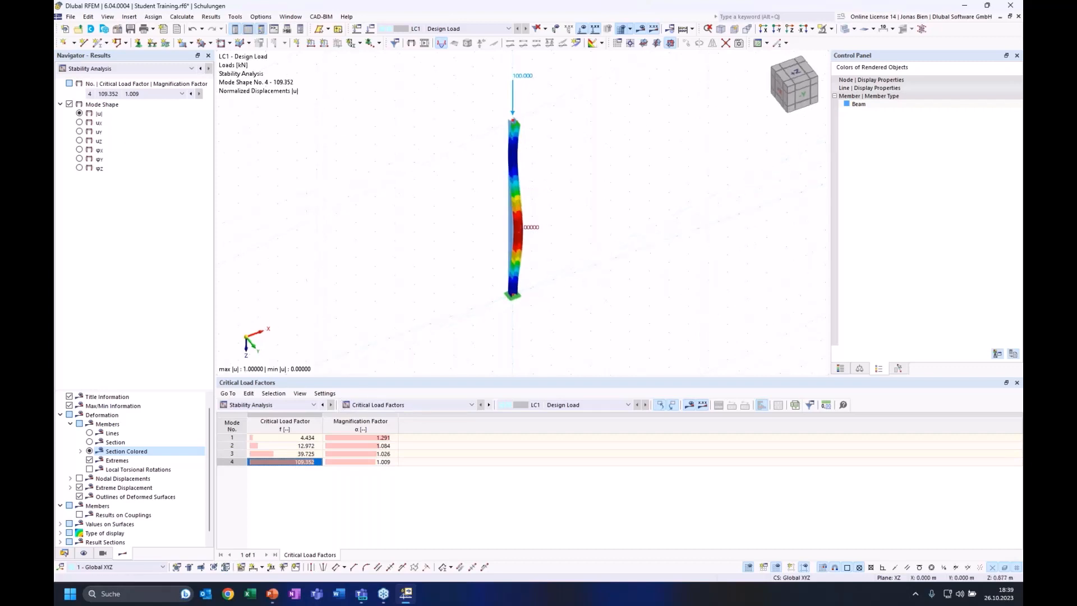
# Step: Display mode shape 1 again, compare it with mode 2 in the critical load factors, and examine the column's deflection
pyautogui.click(303, 445)
pyautogui.click(304, 438)
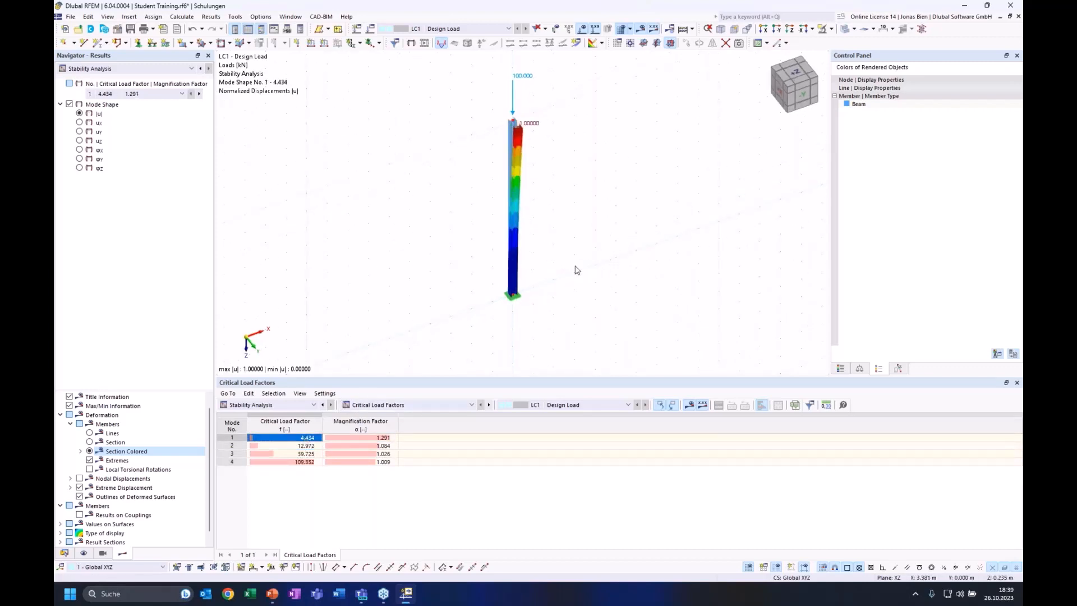
pyautogui.keyDown('ctrl'); pyautogui.moveTo(530, 266); pyautogui.dragTo(605, 281, button='middle'); pyautogui.keyUp('ctrl')
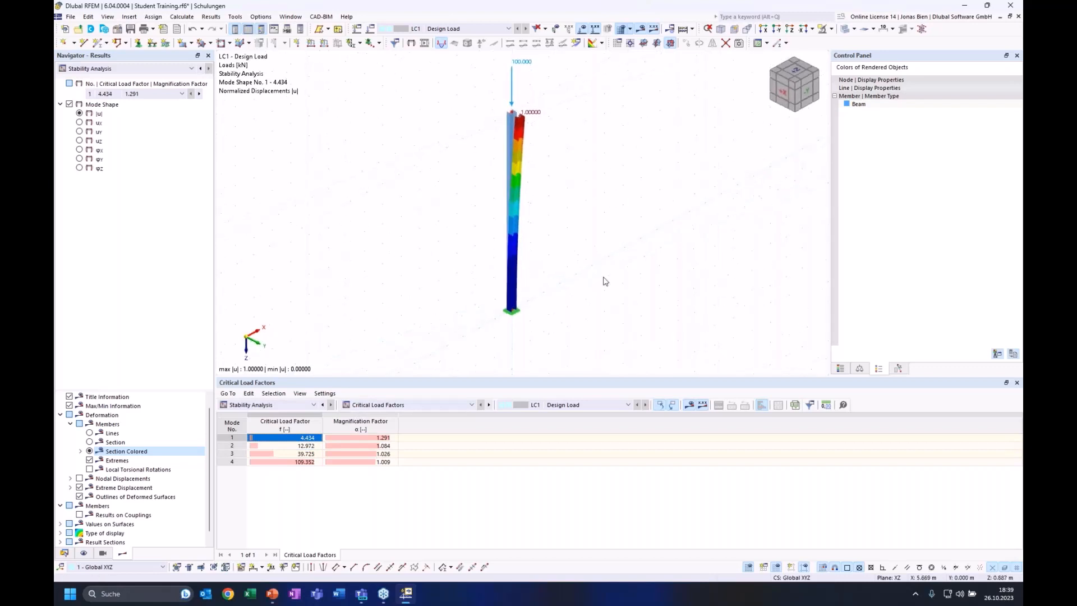
pyautogui.click(292, 446)
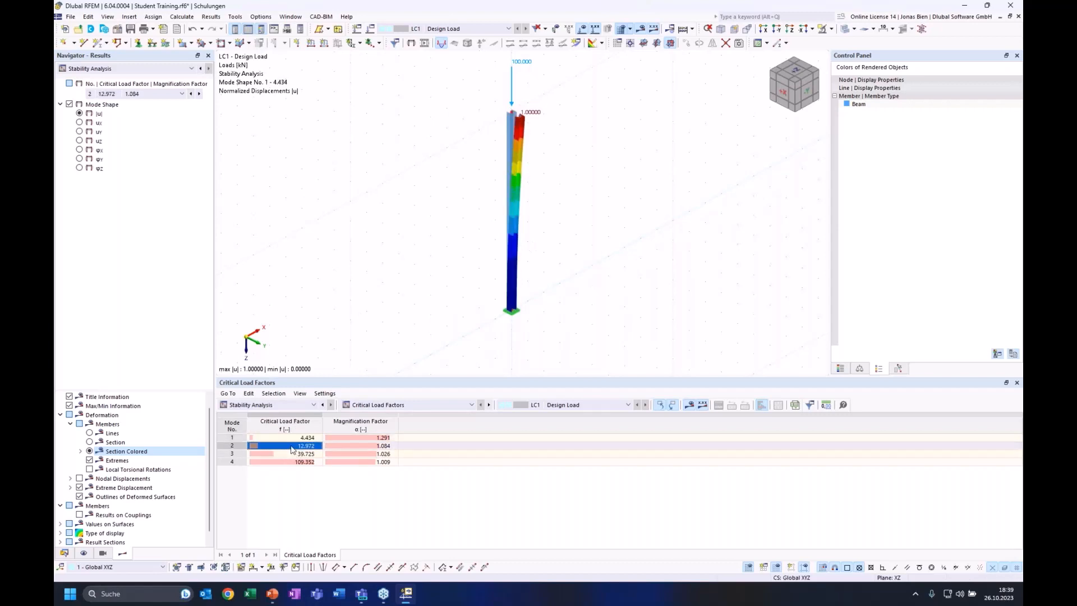
pyautogui.press('Up')
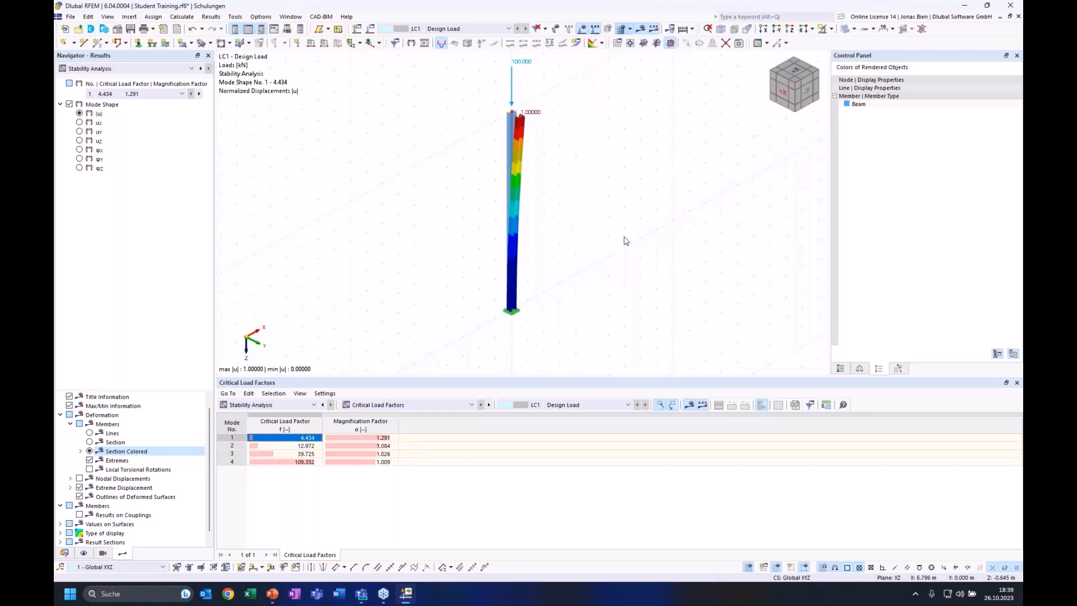
pyautogui.moveTo(600, 236); pyautogui.dragTo(583, 257, button='middle')
pyautogui.moveTo(562, 218); pyautogui.dragTo(567, 219, button='middle')
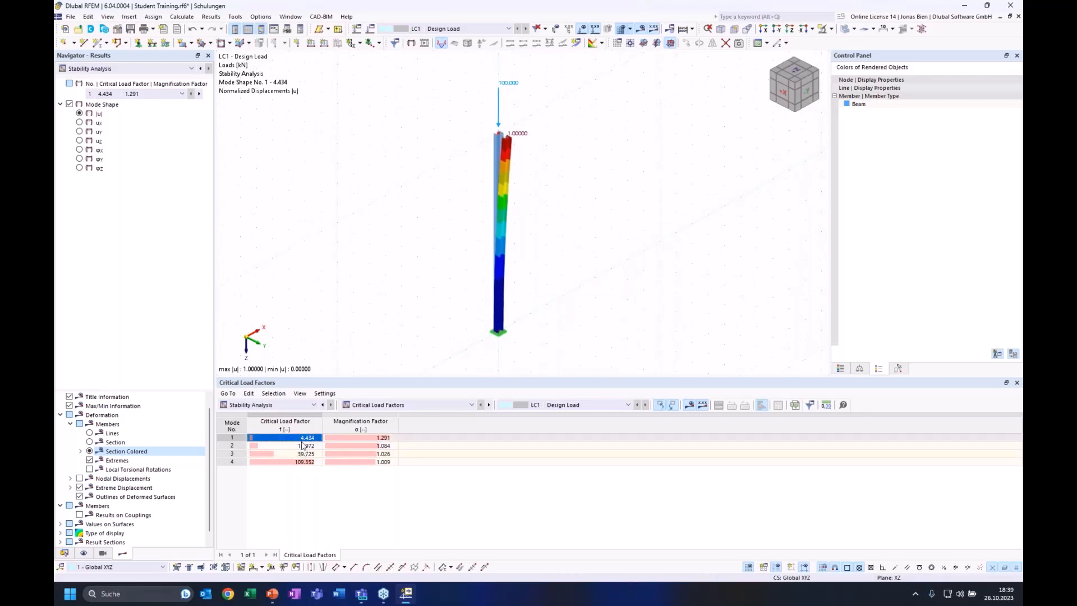
# Step: Go through the magnification factors of modes 2 to 4 and return to the critical load factor of mode 1
pyautogui.click(380, 445)
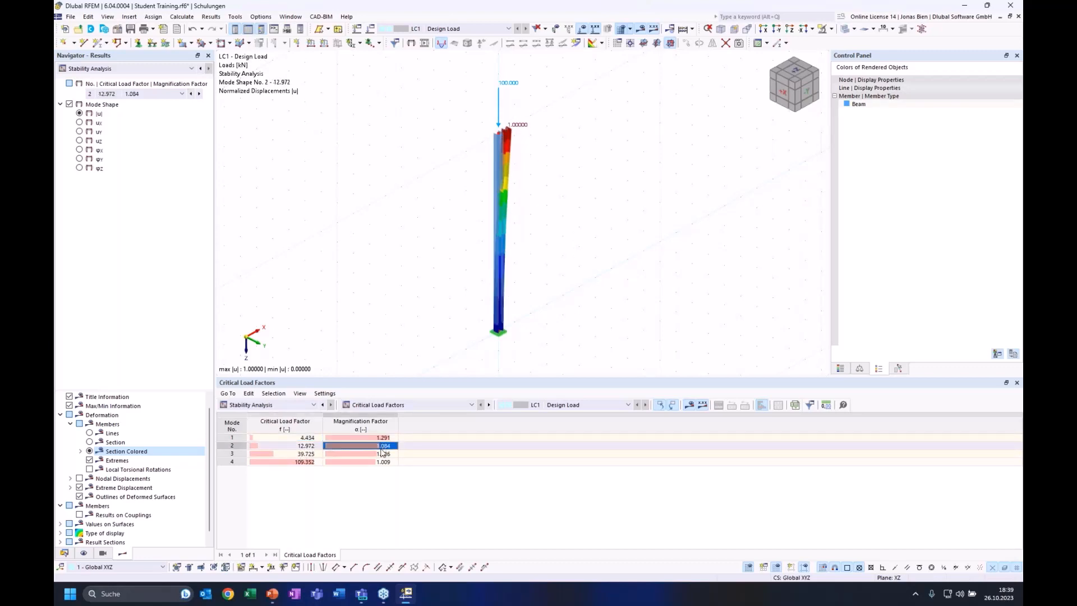
pyautogui.press('Down')
pyautogui.press('Down')
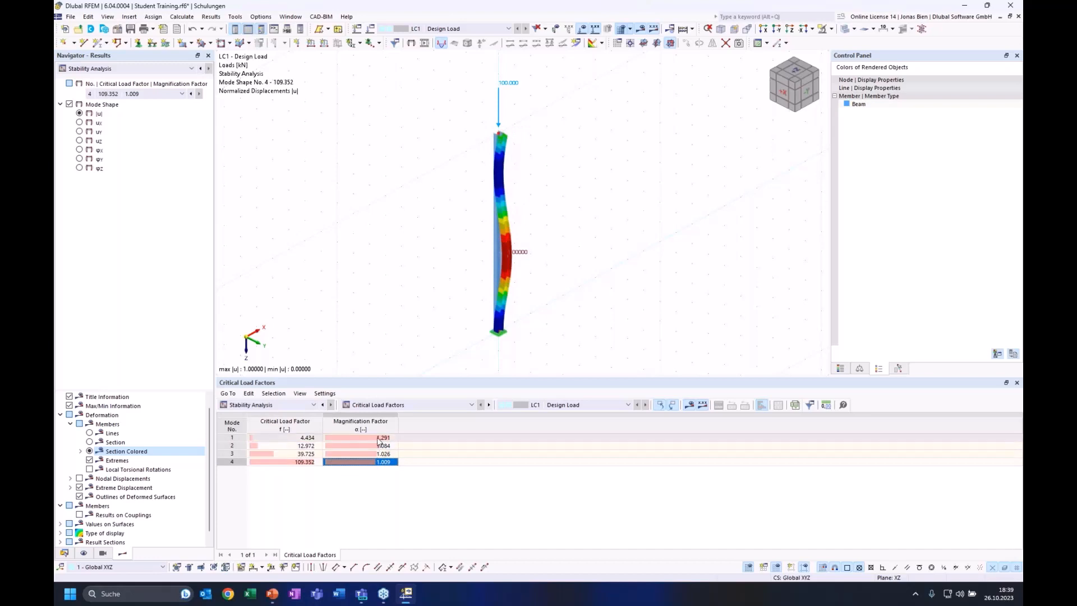
pyautogui.click(380, 438)
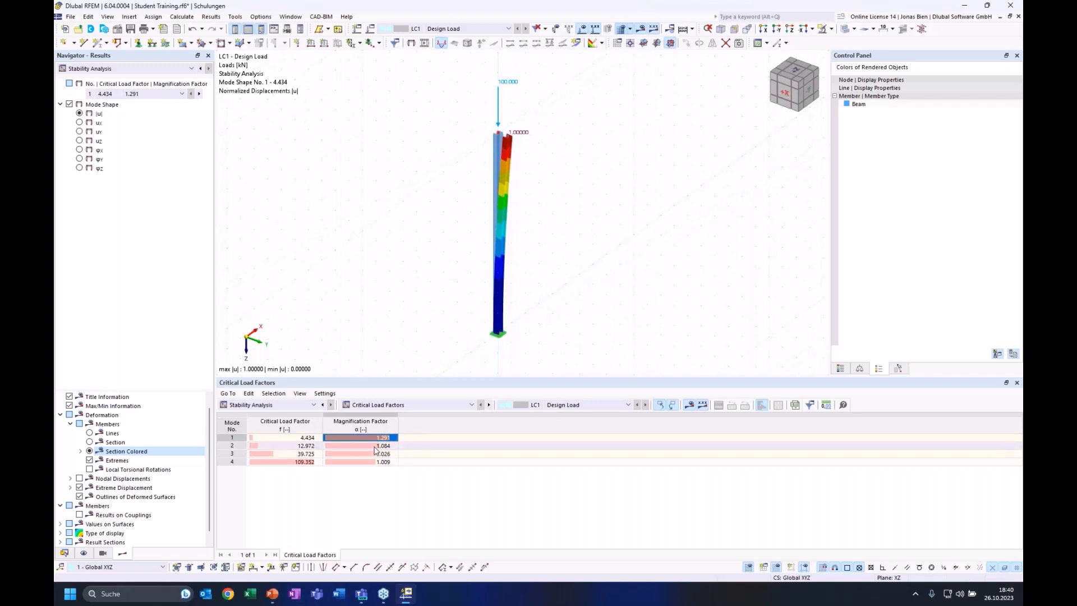
pyautogui.click(308, 438)
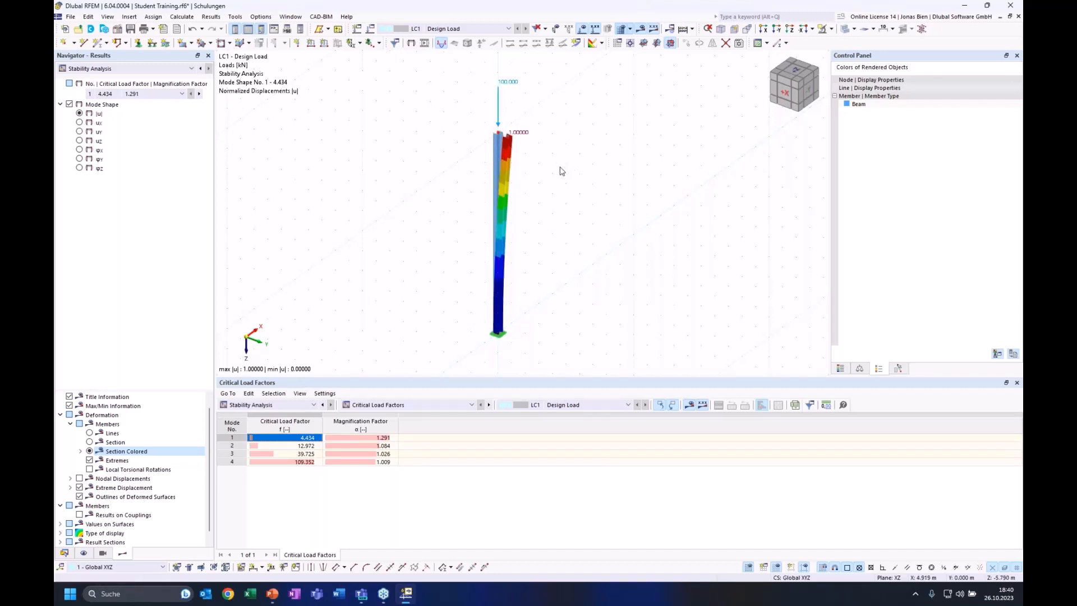
pyautogui.moveTo(535, 182); pyautogui.dragTo(505, 205, button='middle')
# Step: Copy load case LC1 as LC2 with second-order (P-Δ) static analysis and the critical load calculation switched off
pyautogui.click(64, 553)
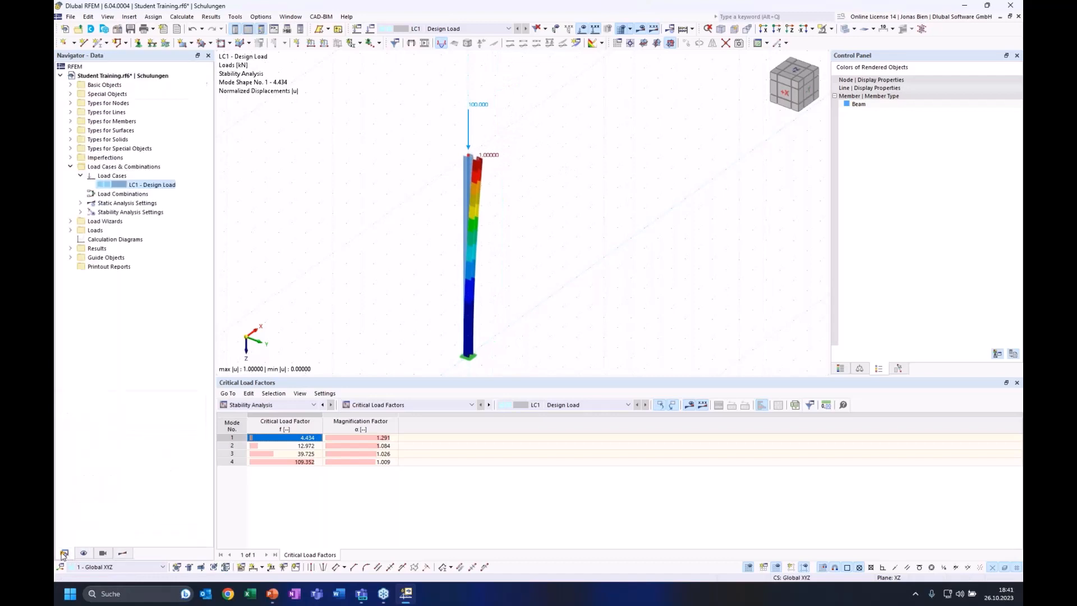
pyautogui.doubleClick(119, 185)
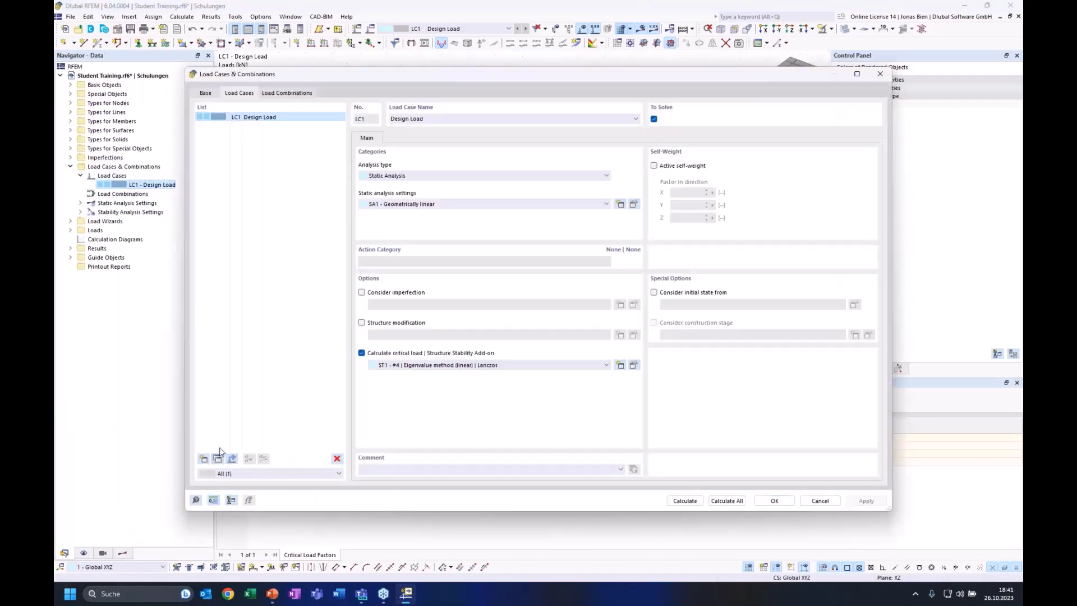
pyautogui.click(217, 458)
pyautogui.click(428, 203)
pyautogui.click(430, 223)
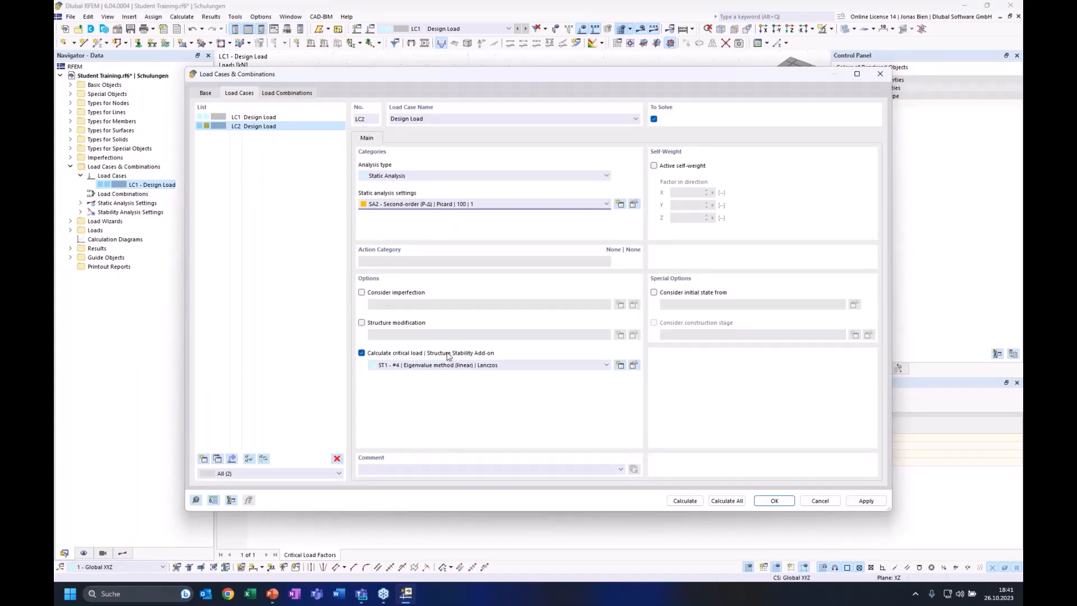
pyautogui.click(362, 353)
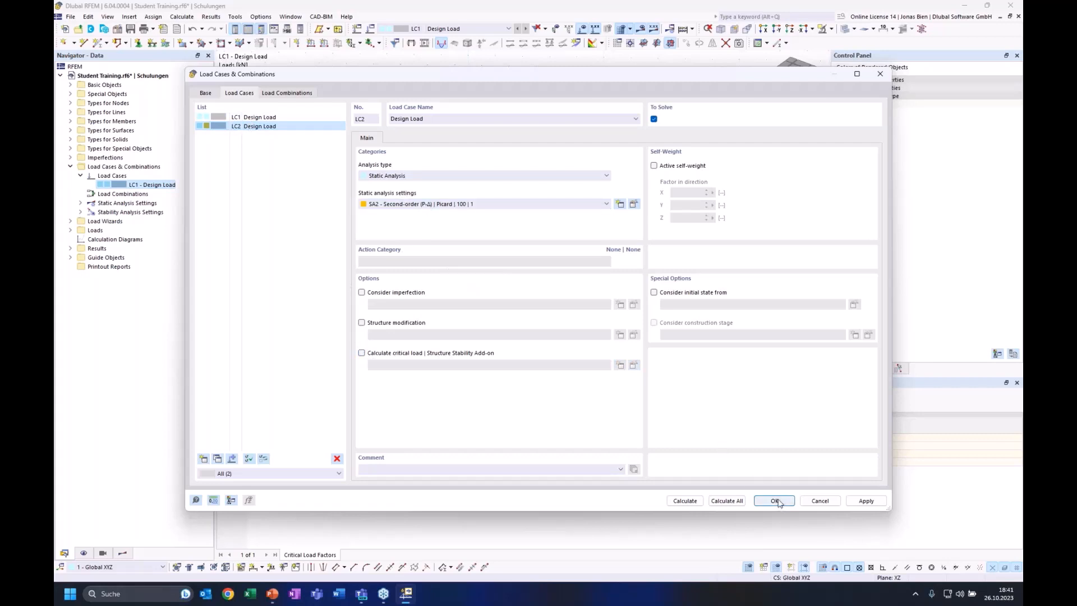
pyautogui.press('Return')
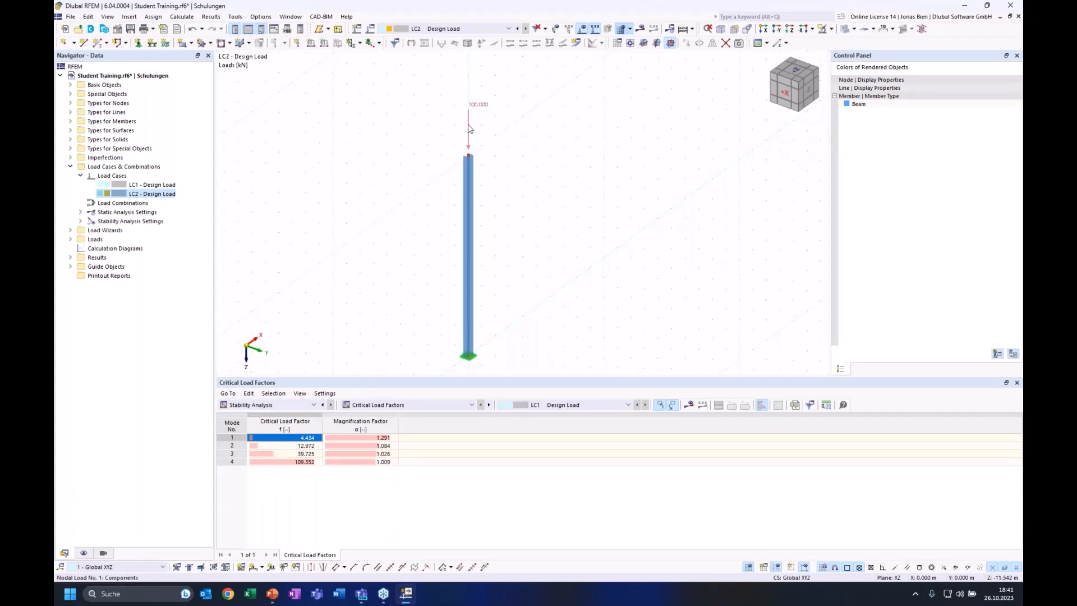
# Step: Set the vertical nodal load FZ at the column top in LC2 to 443 kN and calculate its results
pyautogui.doubleClick(468, 129)
pyautogui.doubleClick(531, 297)
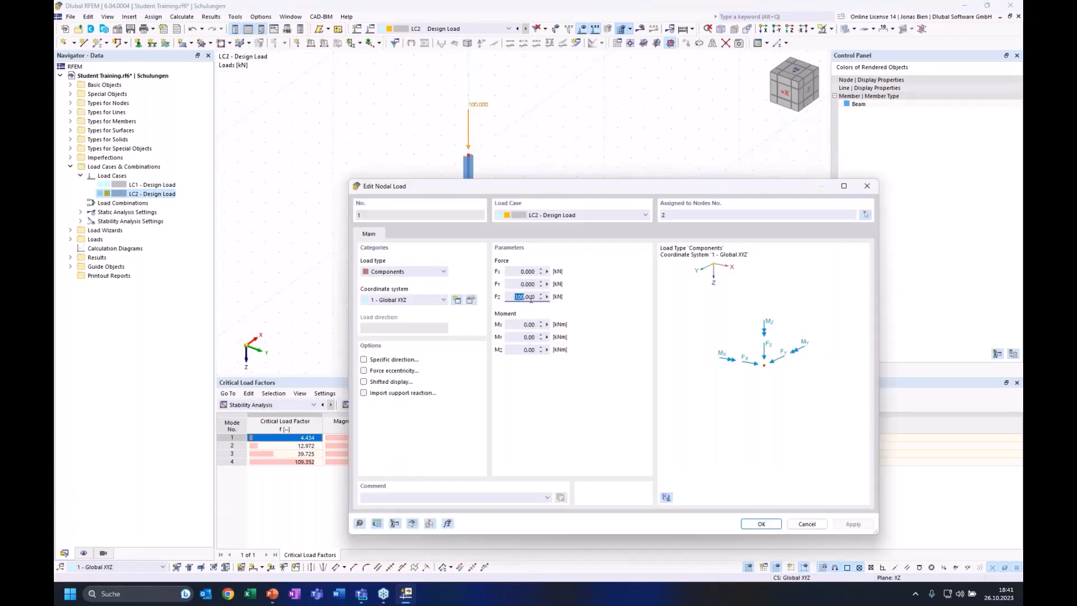
pyautogui.write('443')
pyautogui.click(761, 523)
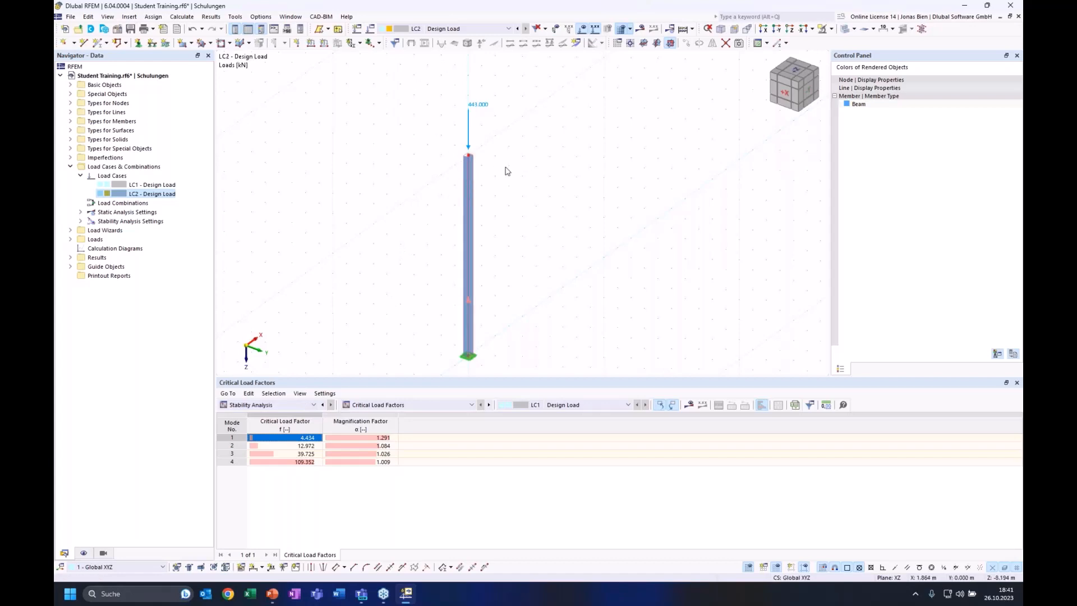
pyautogui.click(638, 31)
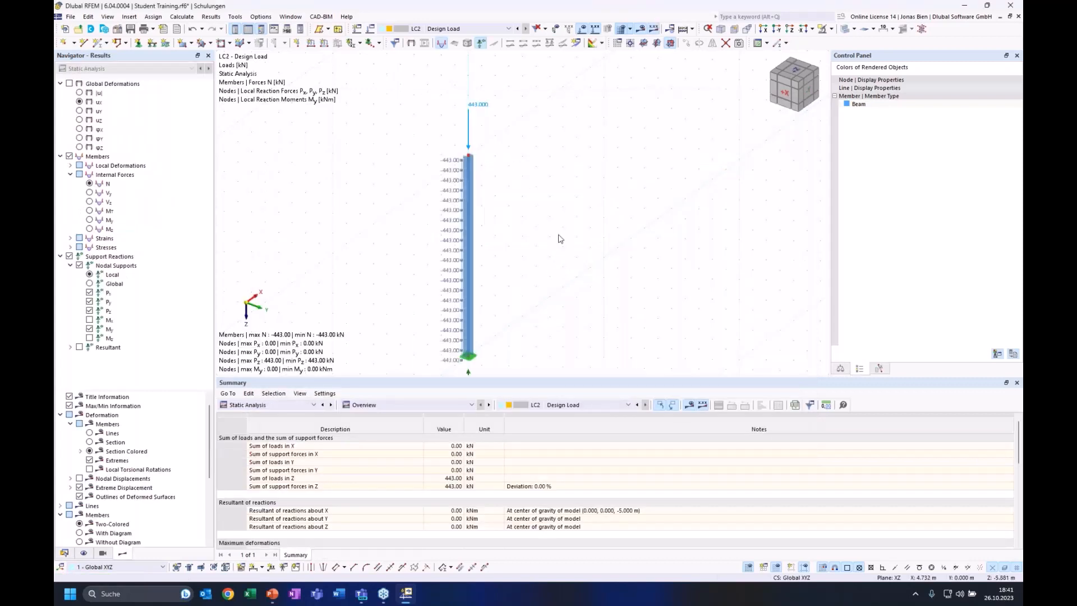
# Step: Raise the vertical nodal load FZ in LC2 to 444 kN, recalculate, and dismiss the calculation message
pyautogui.moveTo(545, 274); pyautogui.dragTo(587, 163, button='middle')
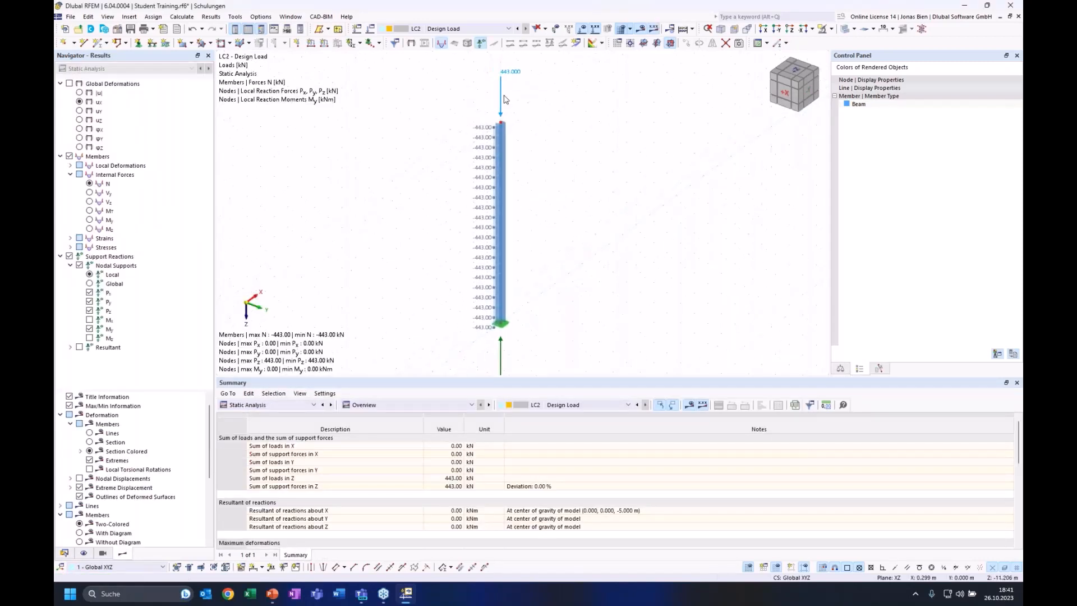
pyautogui.doubleClick(501, 99)
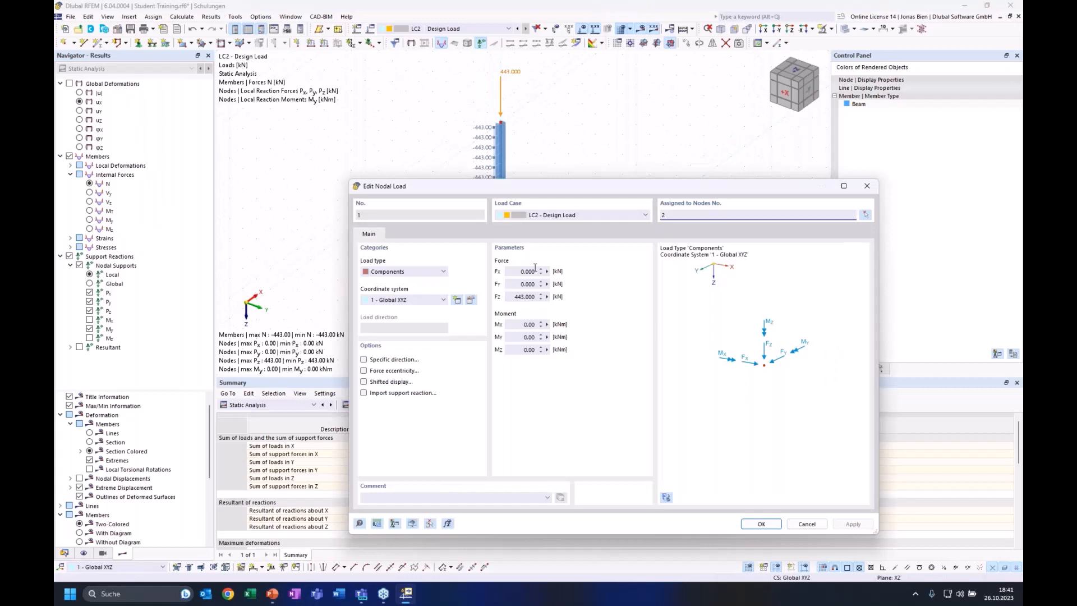
pyautogui.click(523, 297)
pyautogui.write('4')
pyautogui.click(748, 525)
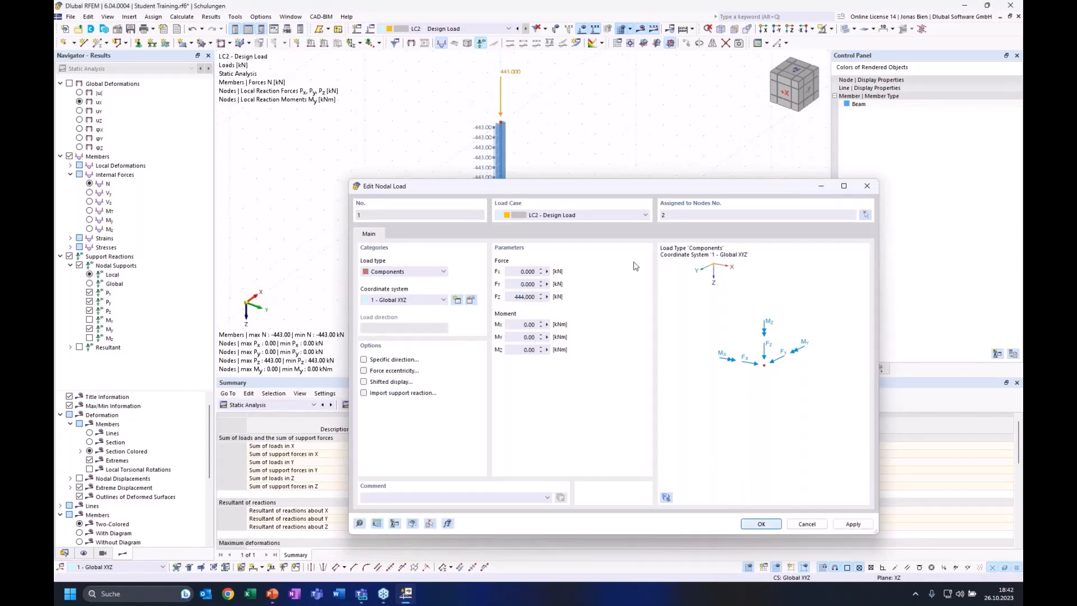
pyautogui.click(457, 31)
pyautogui.click(456, 52)
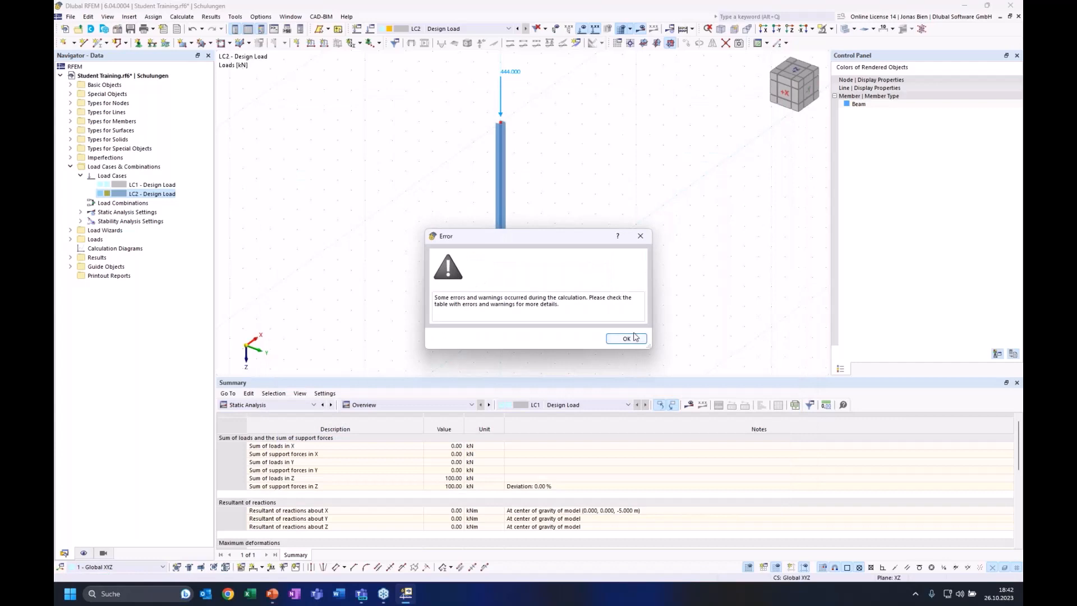
pyautogui.click(629, 338)
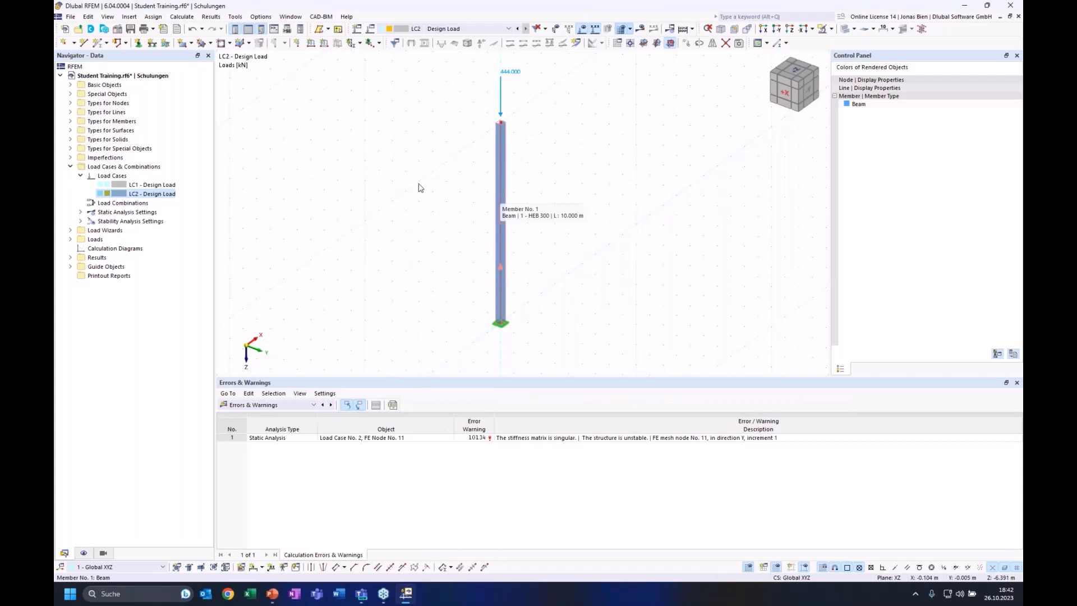
# Step: Make LC1 the current load case and show its critical load factors from the stability analysis
pyautogui.click(152, 185)
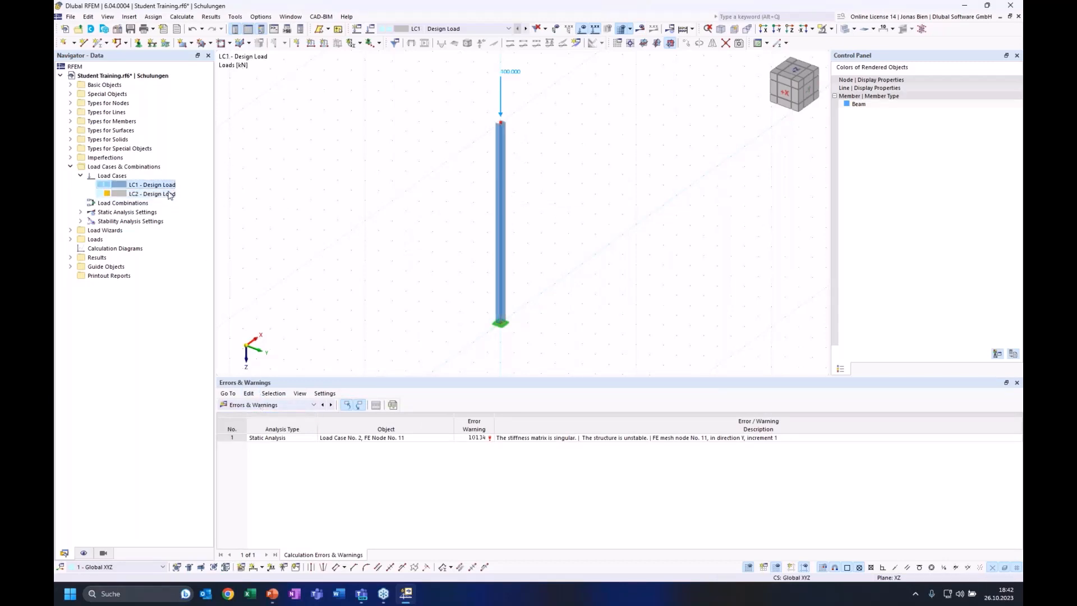
pyautogui.click(467, 30)
pyautogui.click(459, 39)
pyautogui.click(275, 404)
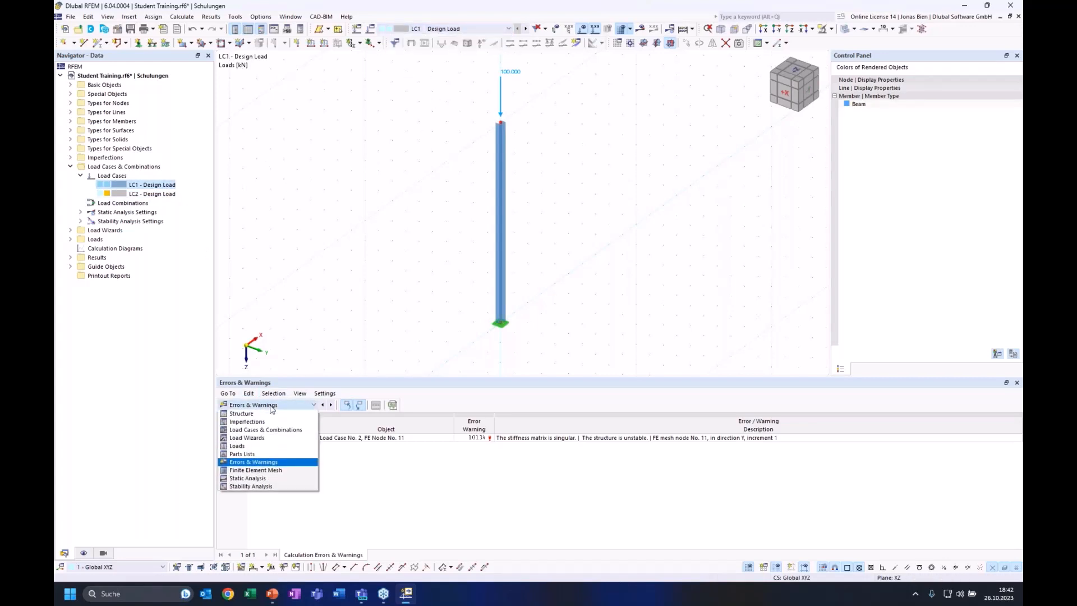
pyautogui.click(269, 487)
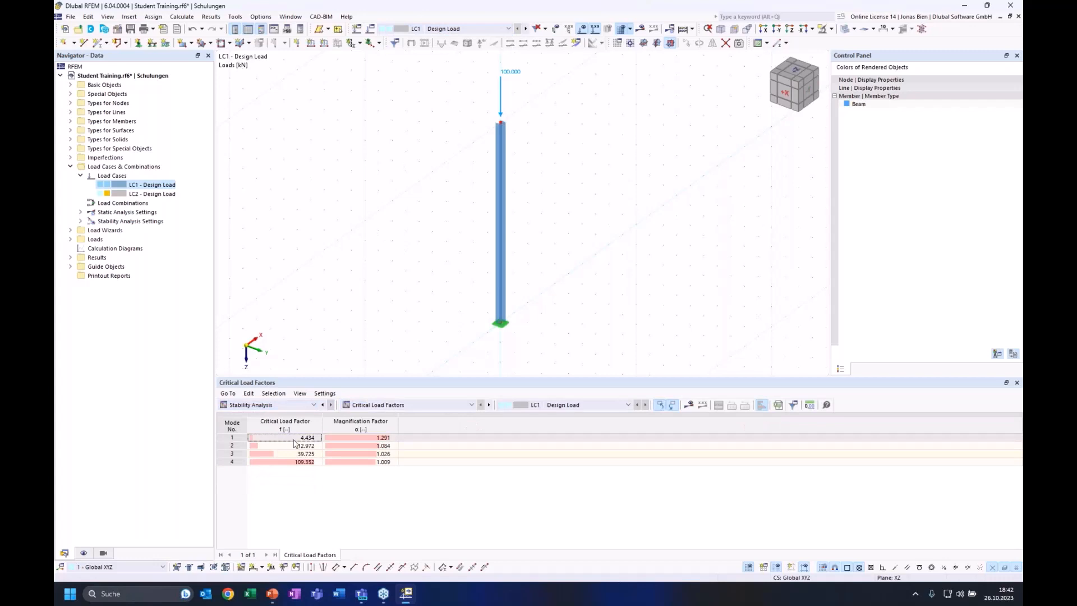
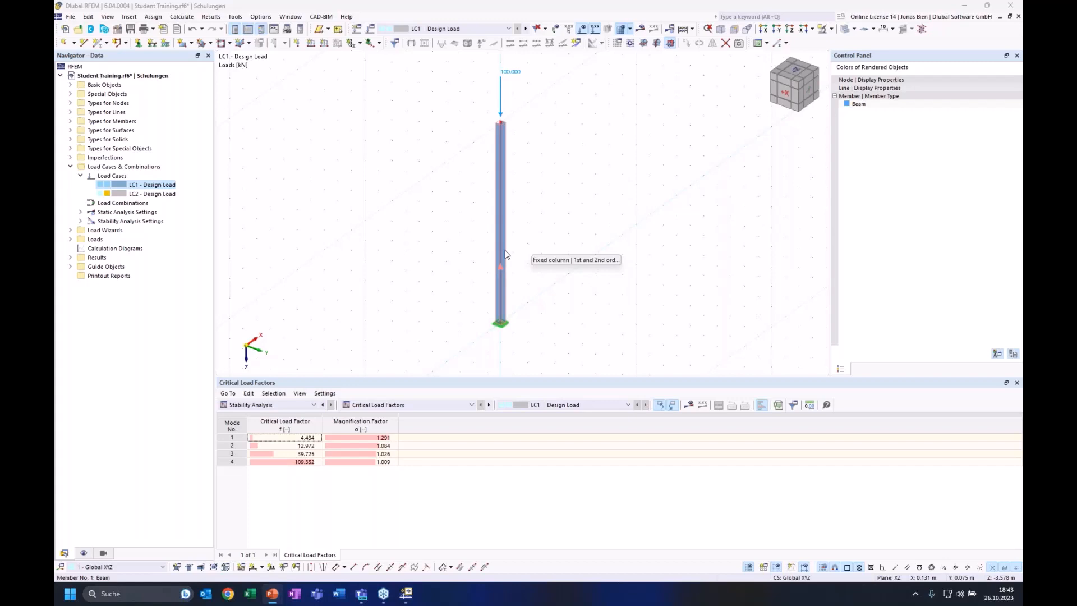
# Step: Show the stability results by member with effective lengths and critical loads, and check the critical load of mode 1
pyautogui.click(312, 406)
pyautogui.click(311, 408)
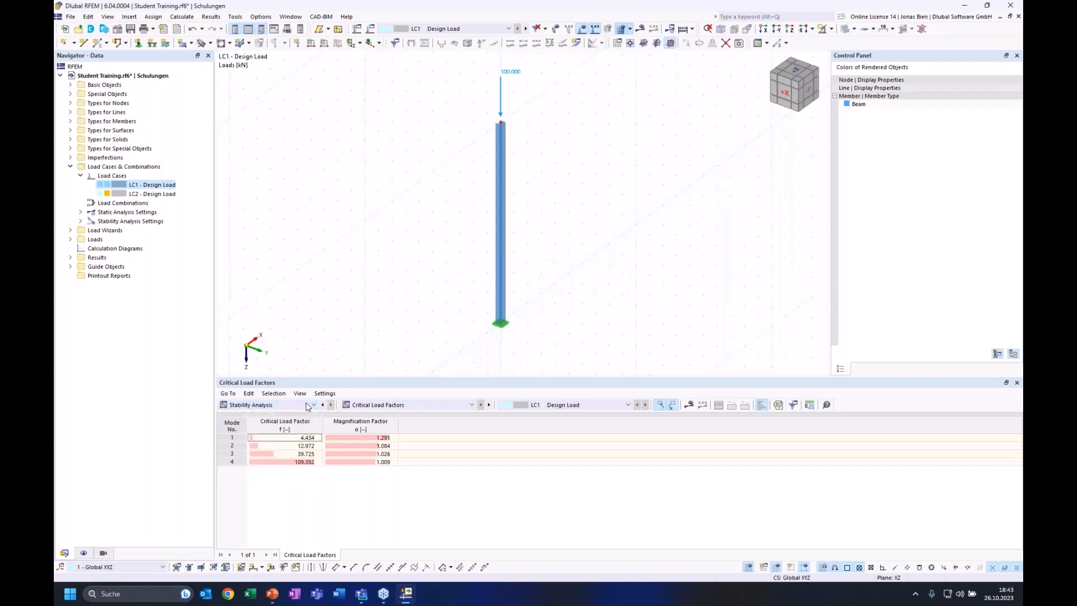
pyautogui.click(371, 406)
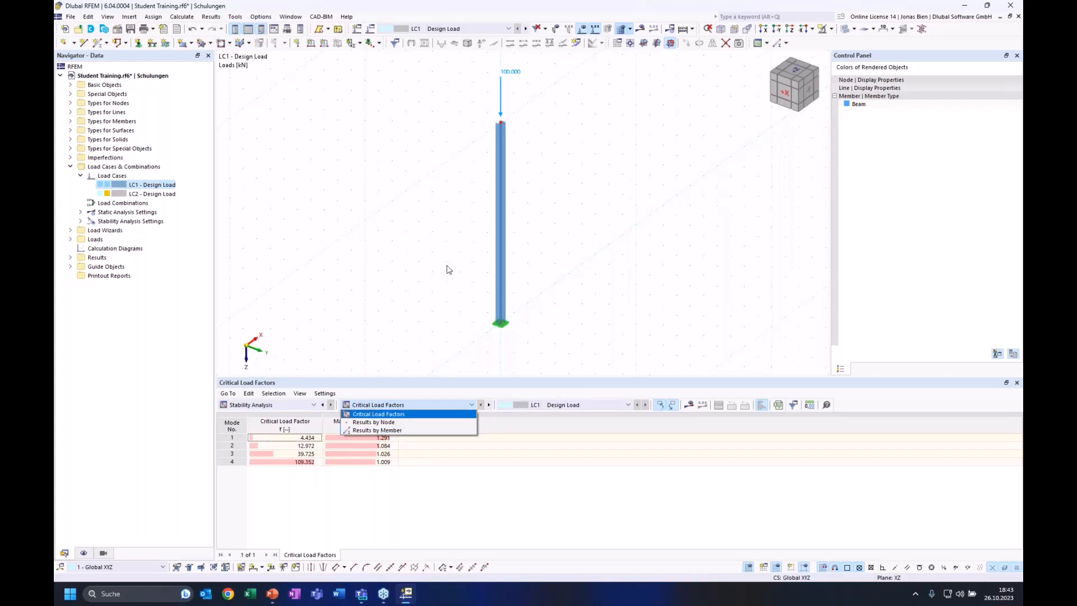
pyautogui.click(460, 430)
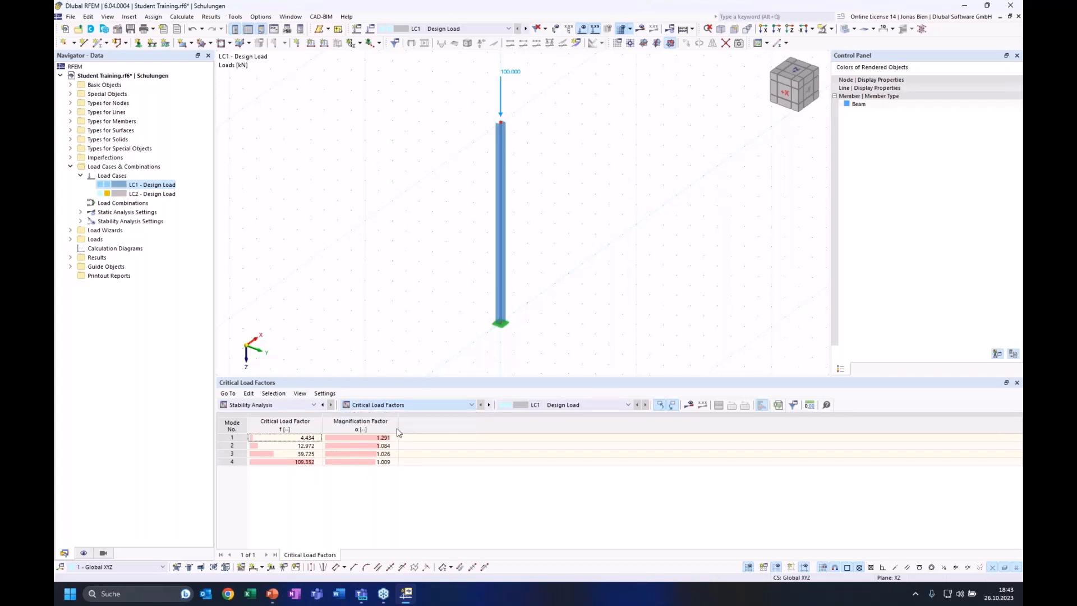
pyautogui.click(544, 554)
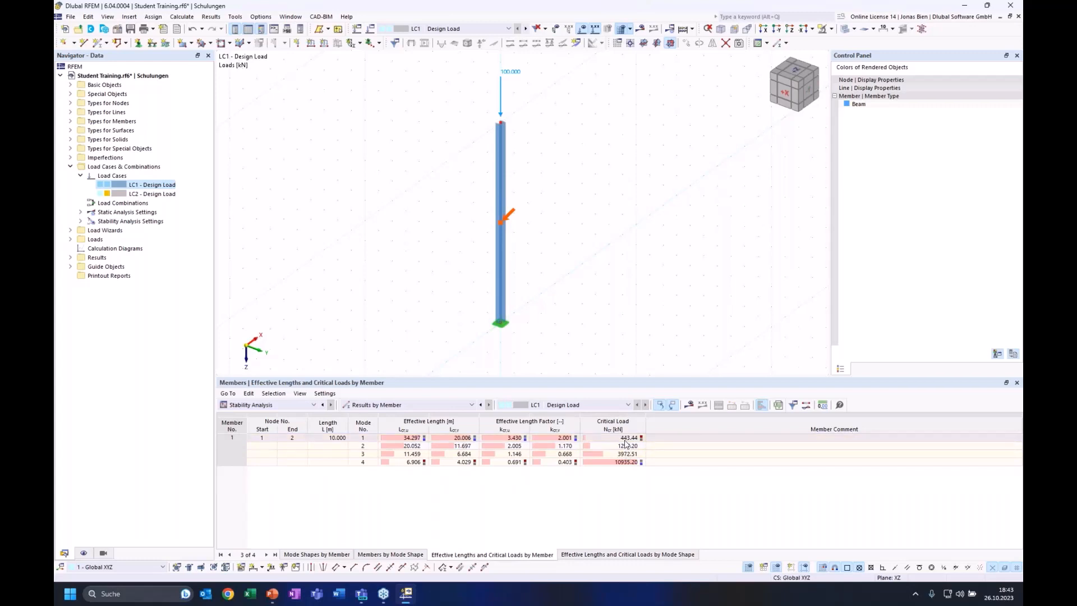
pyautogui.click(621, 438)
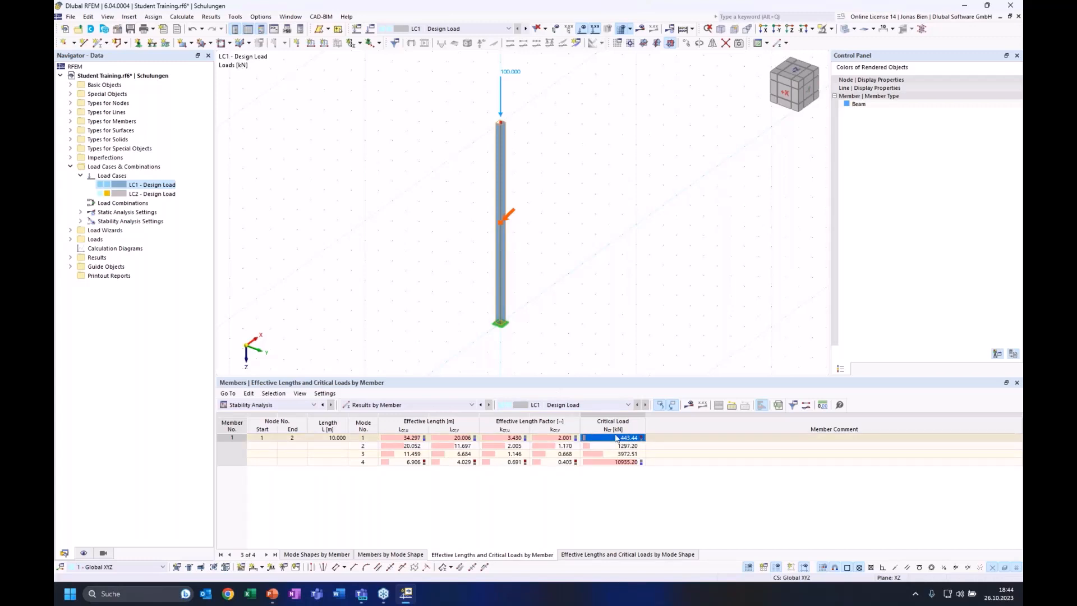
# Step: Check the effective length factor and critical load of mode 1, and the critical load of mode 2, in the results by member
pyautogui.press('Escape')
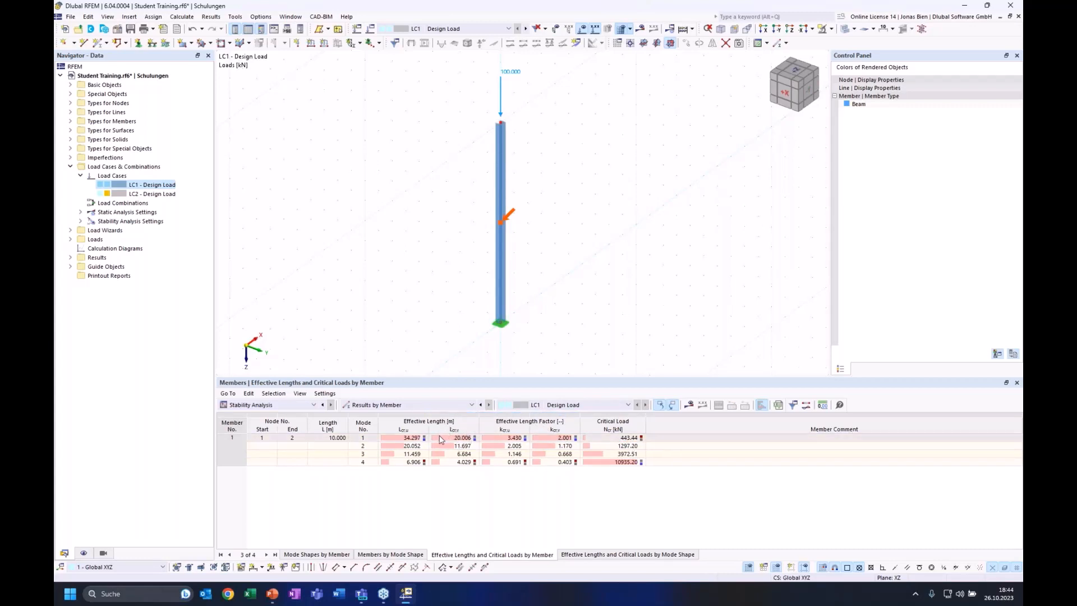
pyautogui.moveTo(551, 310); pyautogui.dragTo(588, 301, button='middle')
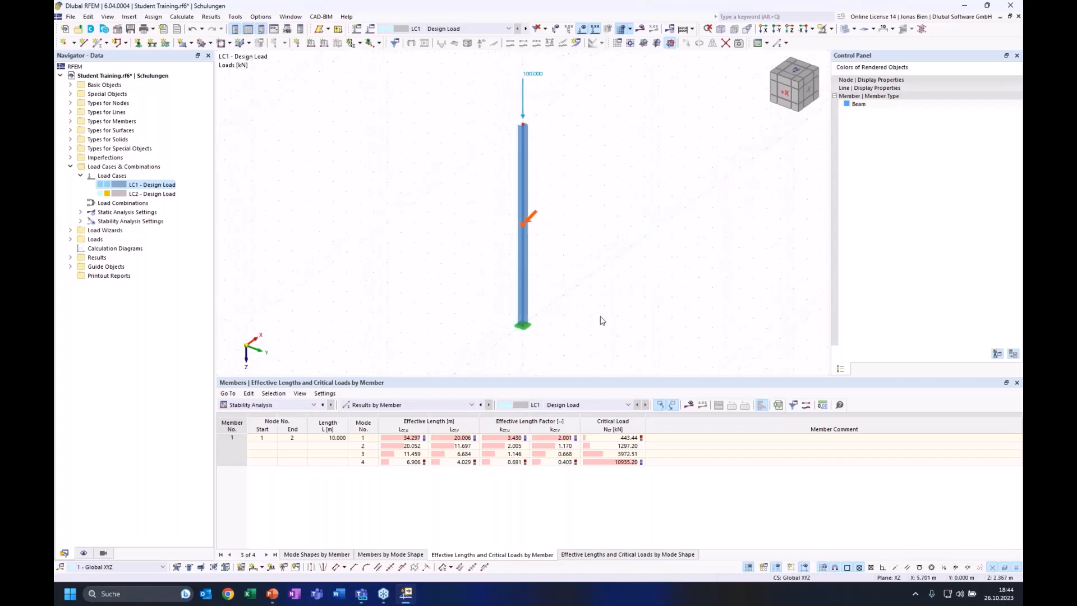
pyautogui.click(570, 439)
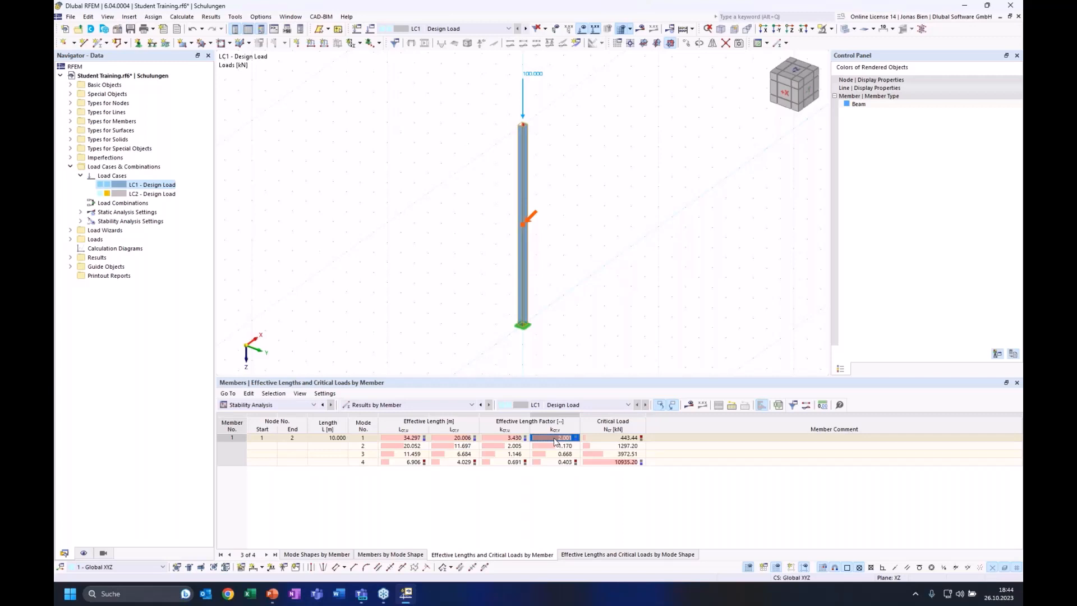
pyautogui.click(615, 439)
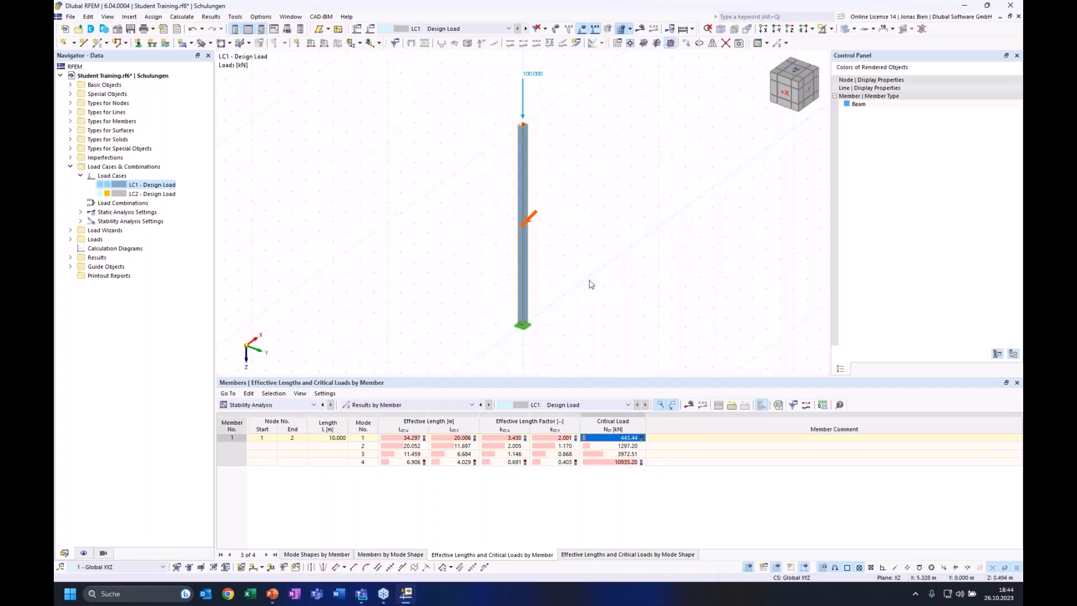
pyautogui.keyDown('ctrl'); pyautogui.moveTo(583, 287); pyautogui.dragTo(563, 289, button='middle'); pyautogui.keyUp('ctrl')
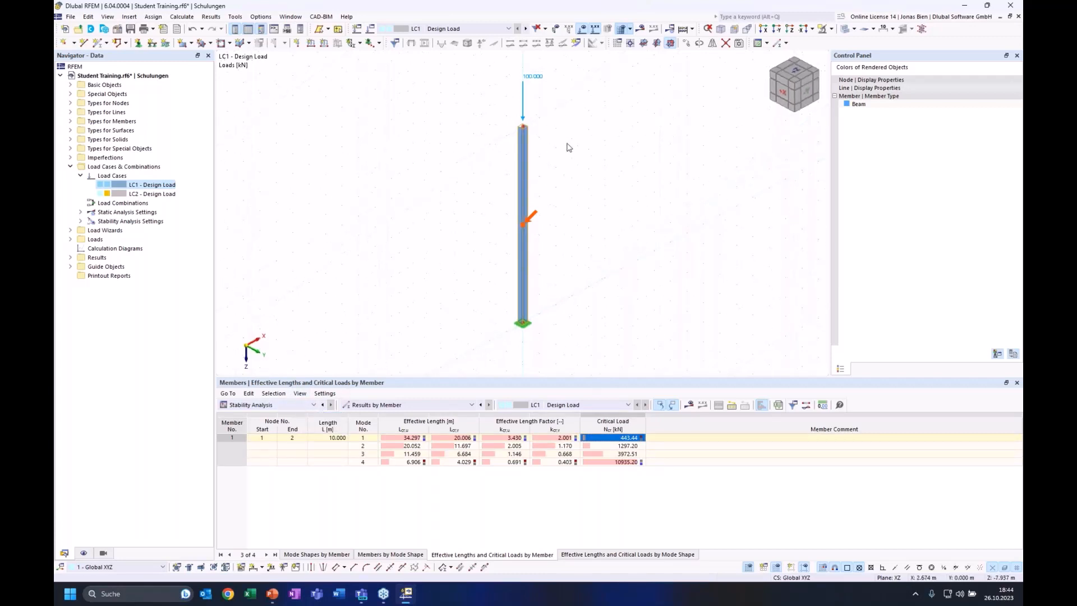
pyautogui.click(554, 438)
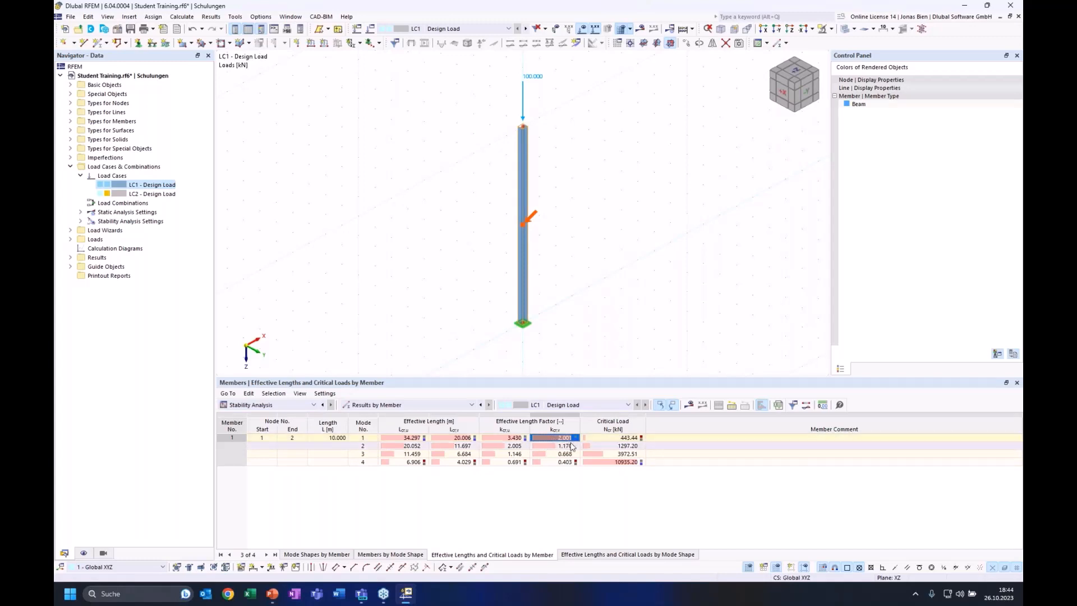
pyautogui.press('Escape')
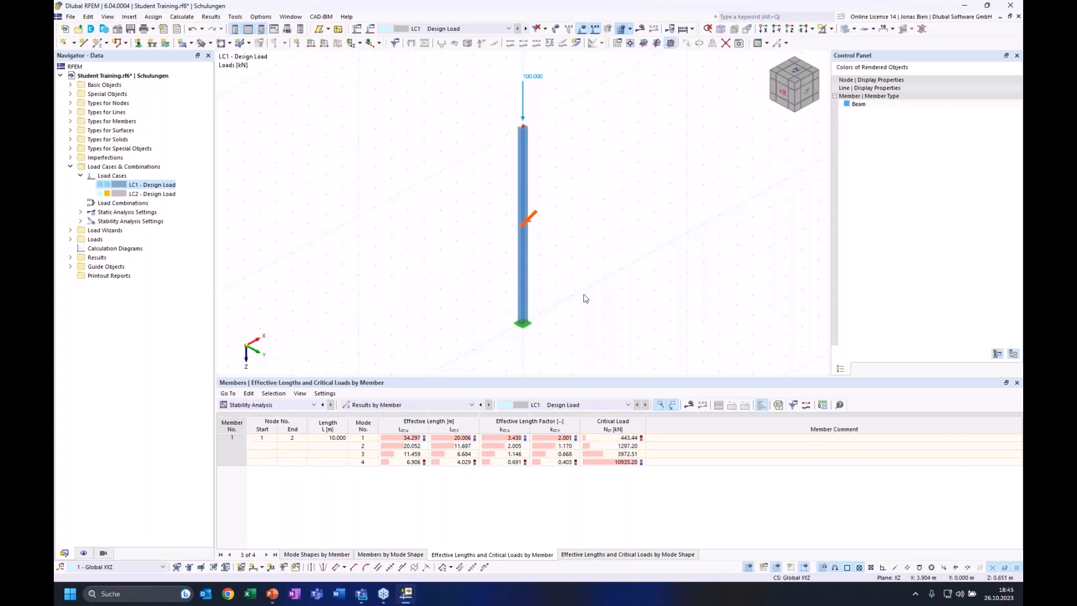
pyautogui.click(613, 447)
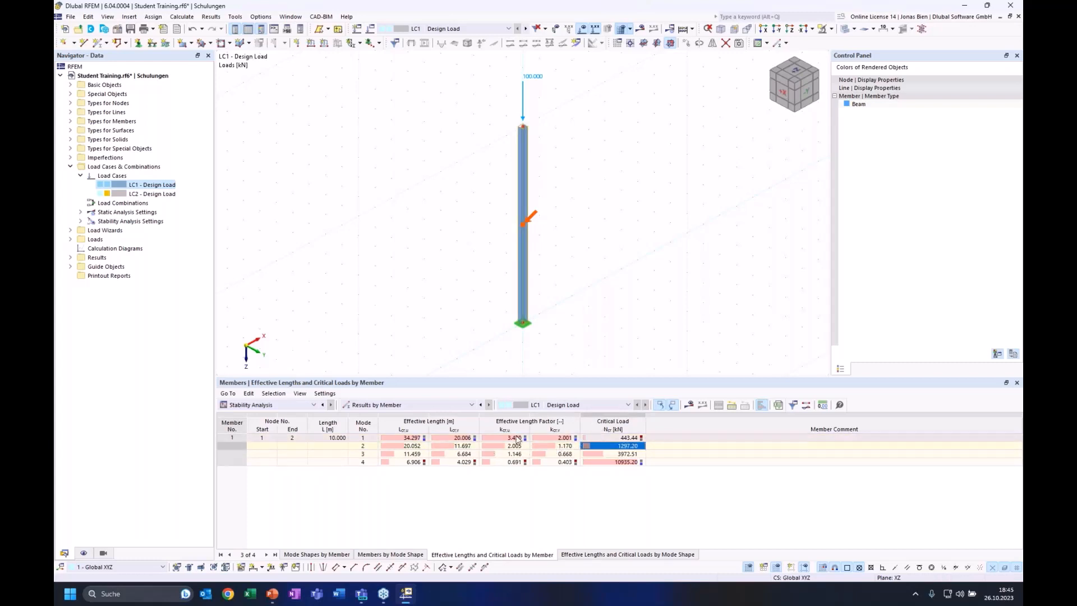
pyautogui.keyDown('ctrl'); pyautogui.moveTo(589, 273); pyautogui.dragTo(583, 278, button='middle'); pyautogui.keyUp('ctrl')
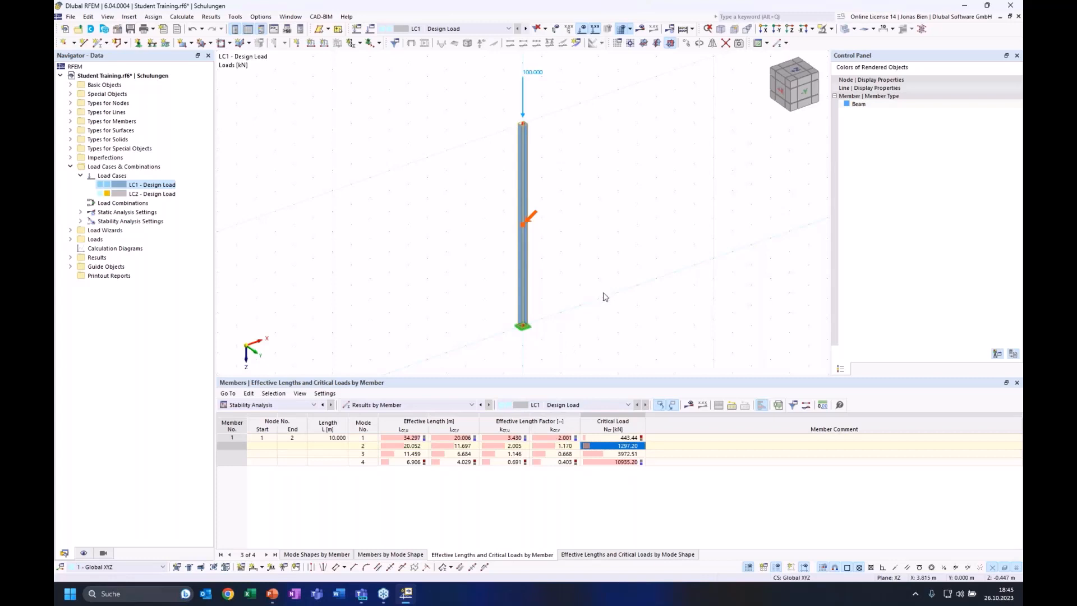
pyautogui.keyDown('ctrl'); pyautogui.moveTo(590, 274); pyautogui.dragTo(665, 296, button='middle'); pyautogui.keyUp('ctrl')
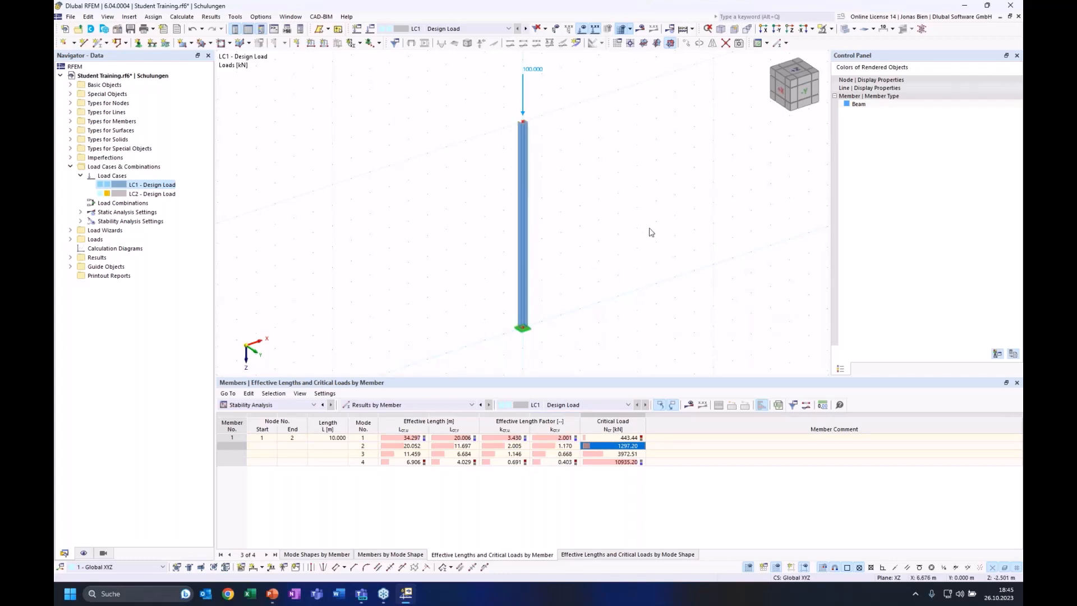
pyautogui.keyDown('ctrl'); pyautogui.moveTo(644, 226); pyautogui.dragTo(635, 225, button='middle'); pyautogui.keyUp('ctrl')
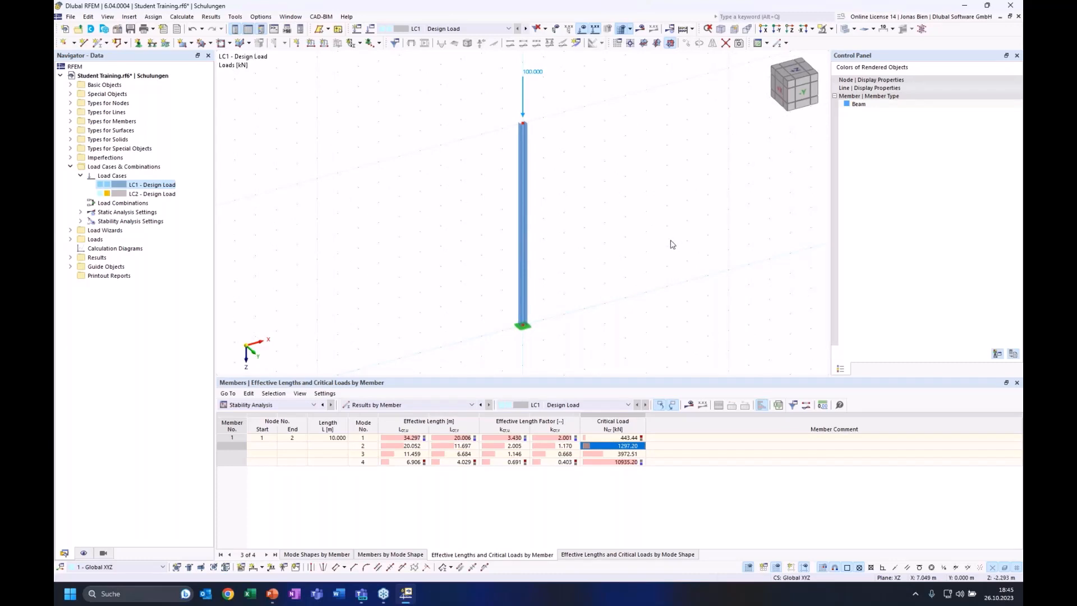
pyautogui.moveTo(637, 244)
pyautogui.keyDown('ctrl'); pyautogui.mouseDown(button='middle')
pyautogui.moveTo(583, 236)
pyautogui.moveTo(626, 245)
pyautogui.mouseUp(button='middle'); pyautogui.keyUp('ctrl')
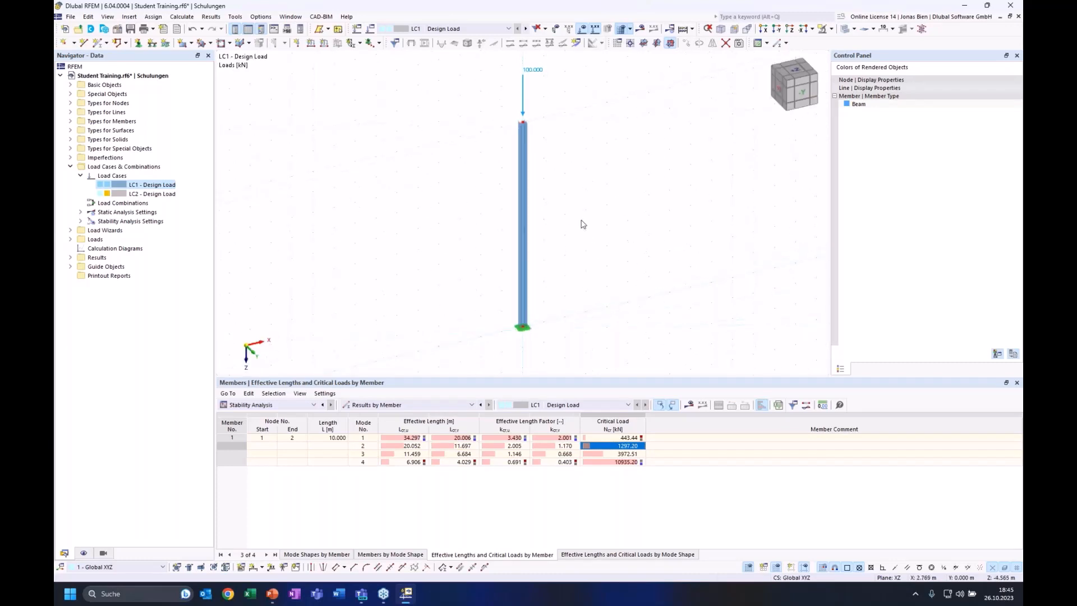
pyautogui.moveTo(487, 65); pyautogui.dragTo(604, 160)
pyautogui.click(617, 225)
pyautogui.moveTo(634, 246); pyautogui.dragTo(649, 264, button='middle')
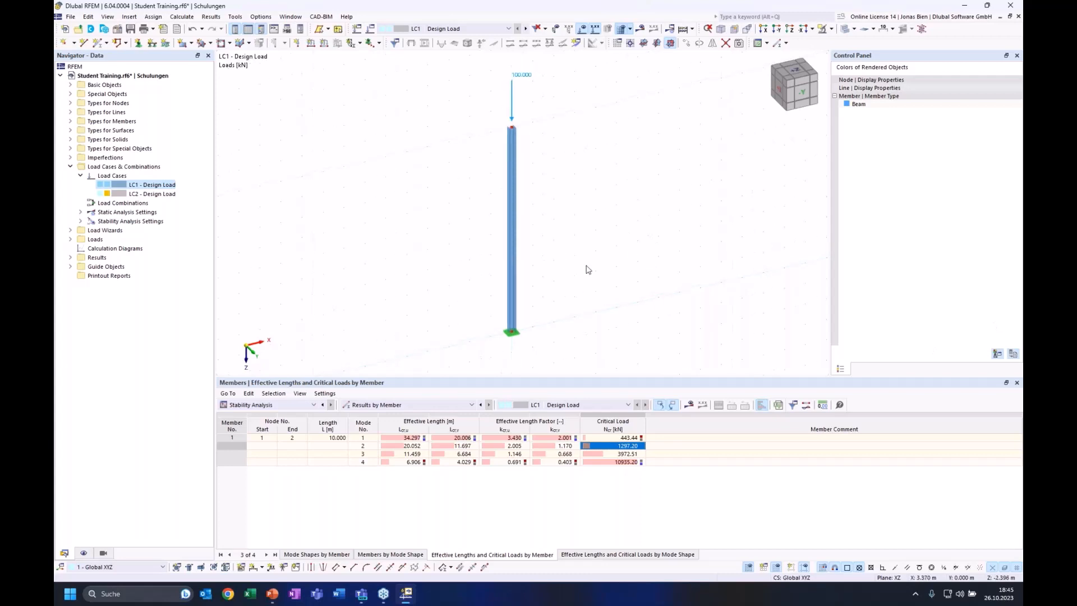
pyautogui.moveTo(475, 73); pyautogui.dragTo(561, 169)
pyautogui.moveTo(482, 66); pyautogui.dragTo(565, 144)
pyautogui.keyDown('ctrl'); pyautogui.moveTo(593, 226); pyautogui.dragTo(582, 213, button='middle'); pyautogui.keyUp('ctrl')
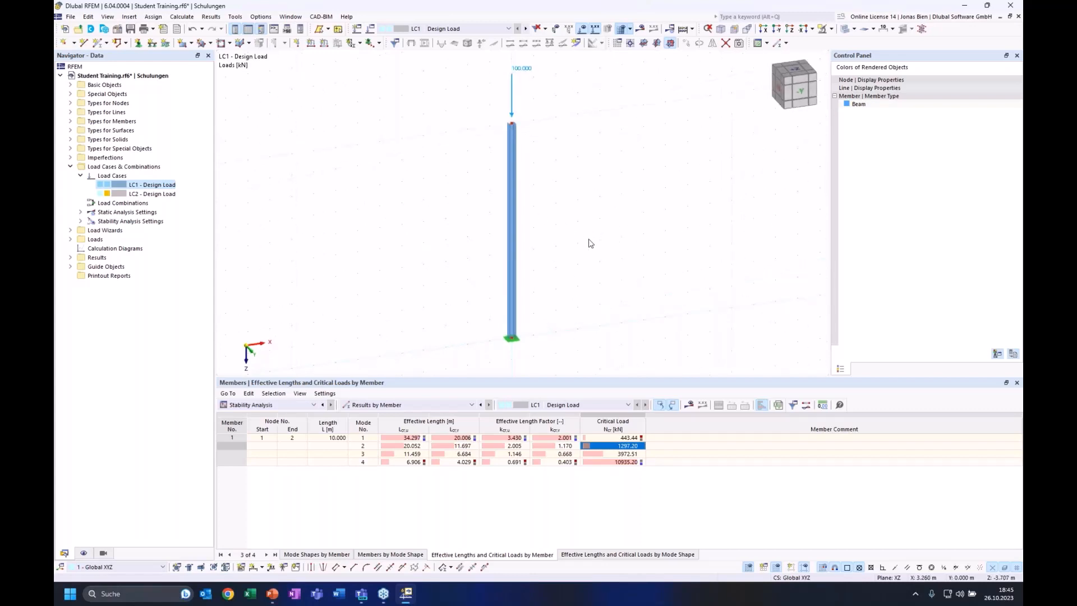
# Step: Shorten the column to a height of 4 m by moving its top node down together with the nodal load
pyautogui.moveTo(625, 256); pyautogui.dragTo(611, 256, button='middle')
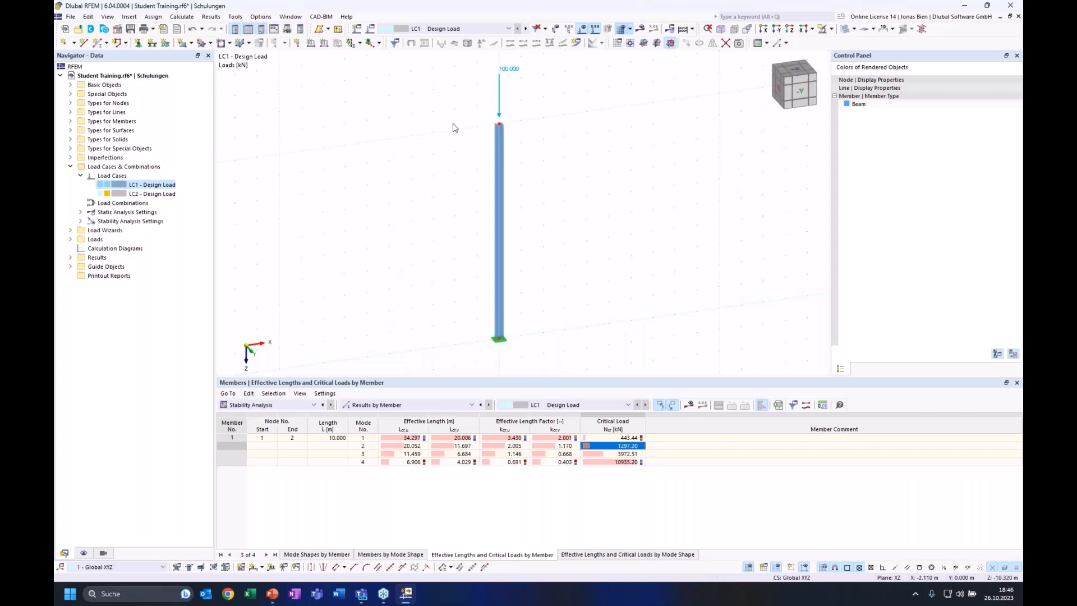
pyautogui.moveTo(468, 61); pyautogui.dragTo(562, 158)
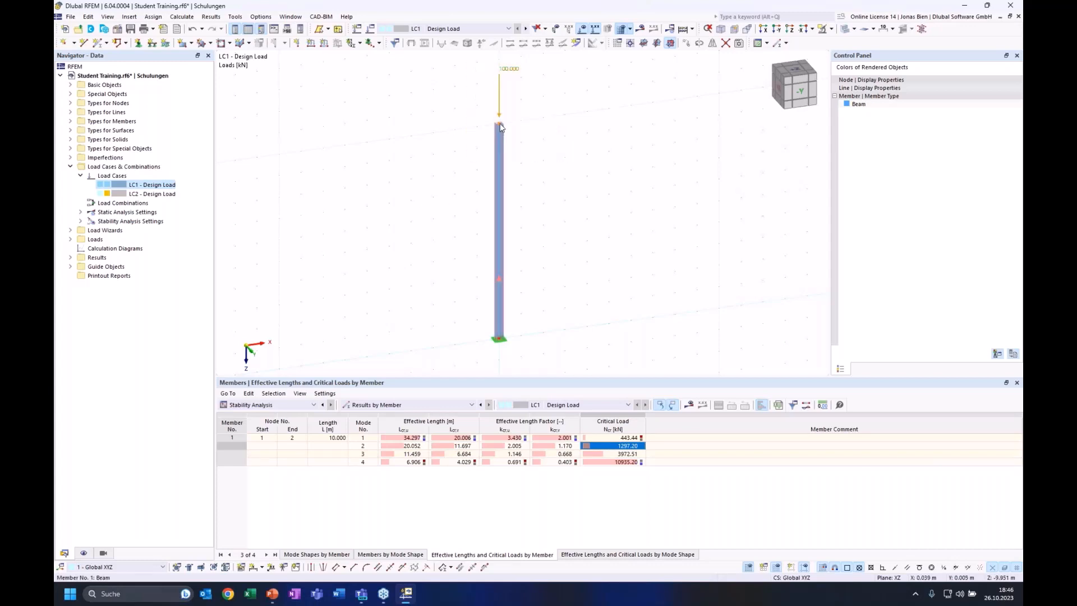
pyautogui.moveTo(499, 123); pyautogui.dragTo(499, 254)
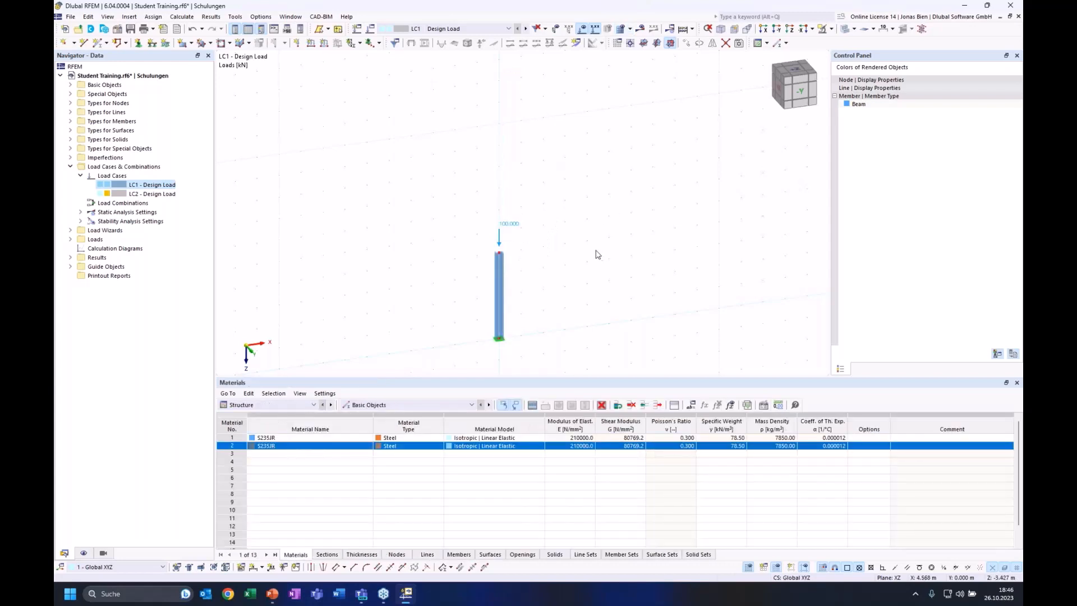
# Step: Copy the shortened column with its base support and nodal load along the X axis to form a second column
pyautogui.moveTo(579, 269)
pyautogui.keyDown('ctrl'); pyautogui.mouseDown(button='middle')
pyautogui.moveTo(596, 275)
pyautogui.moveTo(578, 272)
pyautogui.mouseUp(button='middle'); pyautogui.keyUp('ctrl')
pyautogui.moveTo(409, 180); pyautogui.dragTo(628, 384)
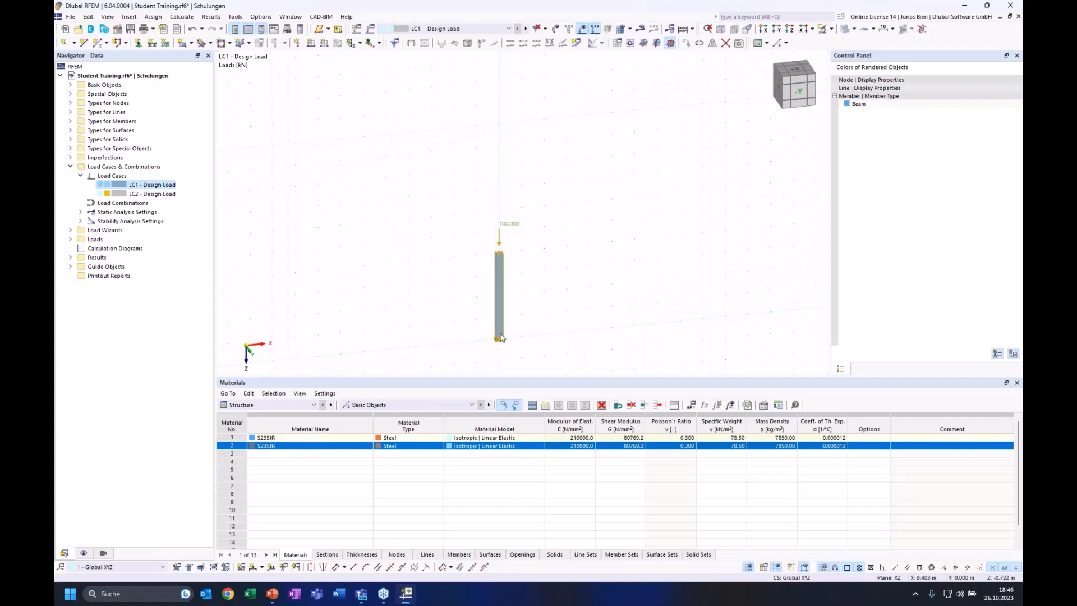
pyautogui.keyDown('ctrl'); pyautogui.moveTo(538, 326); pyautogui.dragTo(724, 318); pyautogui.keyUp('ctrl')
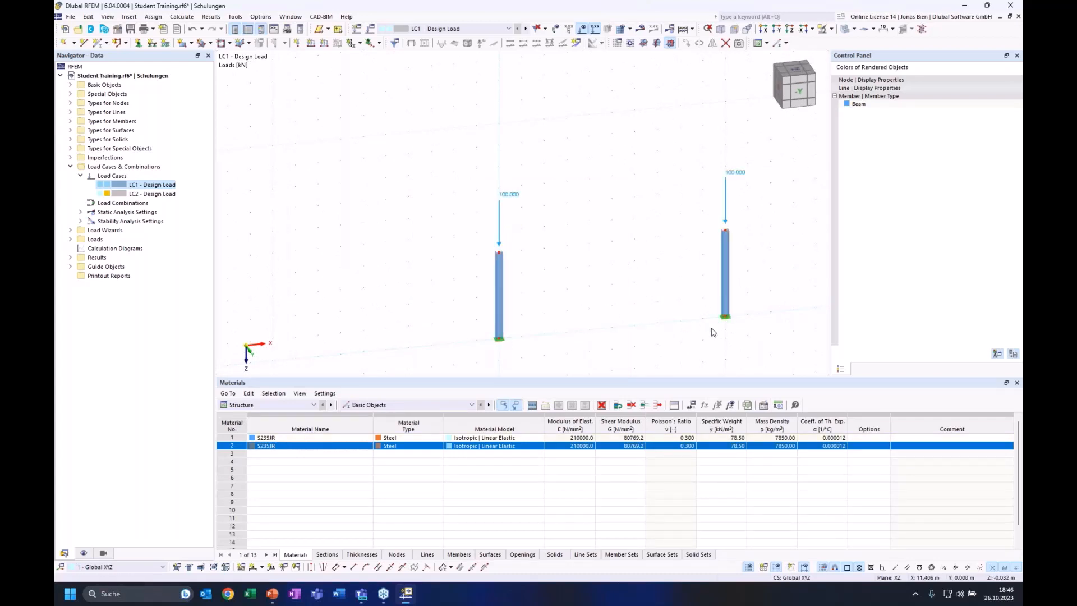
# Step: Add a horizontal HEB 300 beam member in S235JR between the top nodes of the two columns
pyautogui.keyDown('ctrl'); pyautogui.moveTo(675, 208); pyautogui.dragTo(722, 209, button='middle'); pyautogui.keyUp('ctrl')
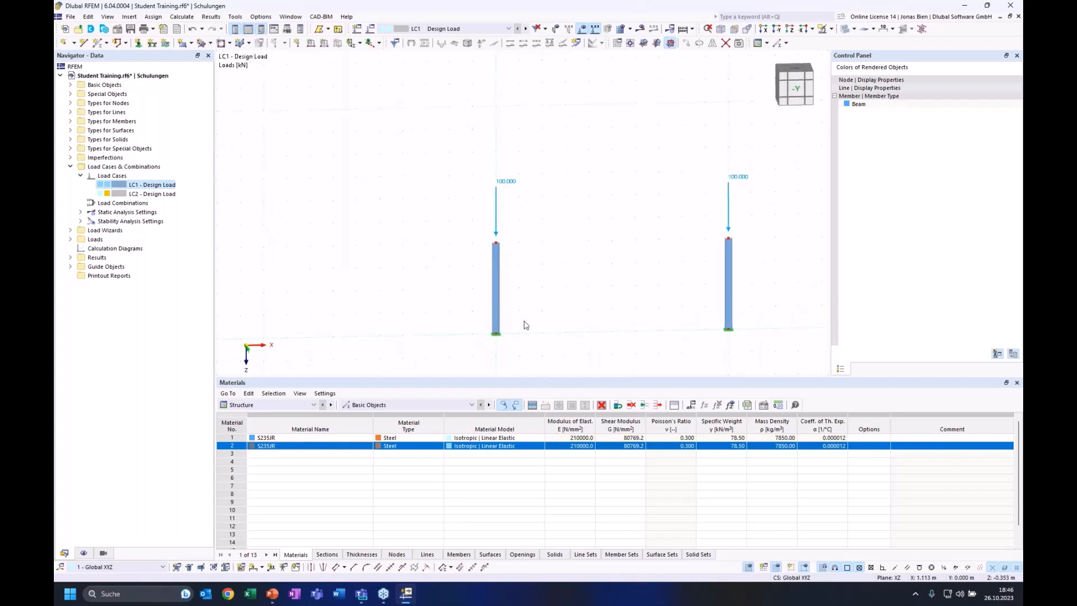
pyautogui.click(99, 42)
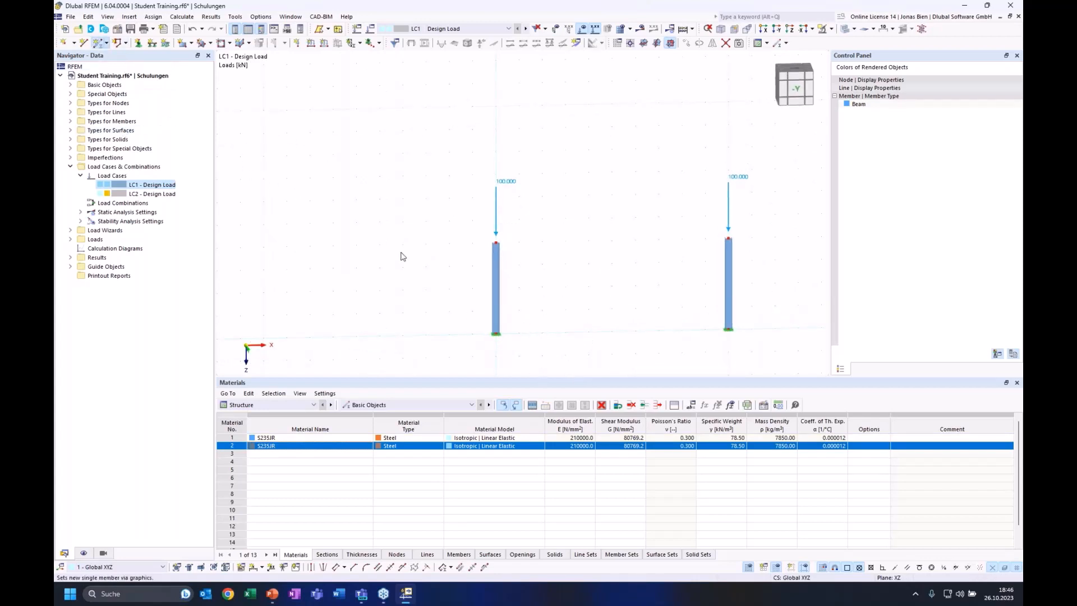
pyautogui.click(234, 123)
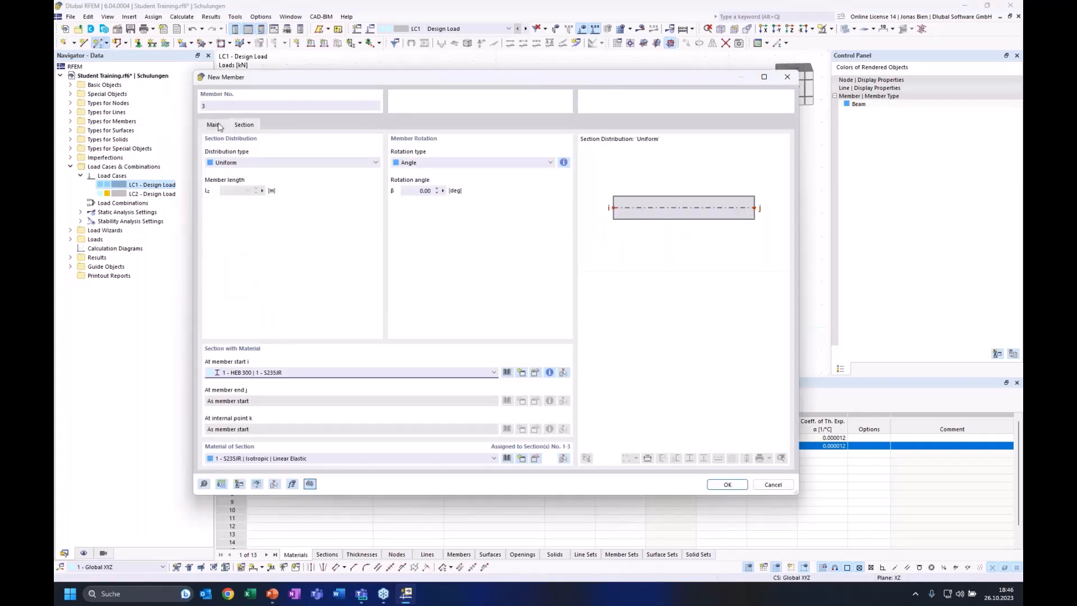
pyautogui.click(214, 125)
pyautogui.click(727, 484)
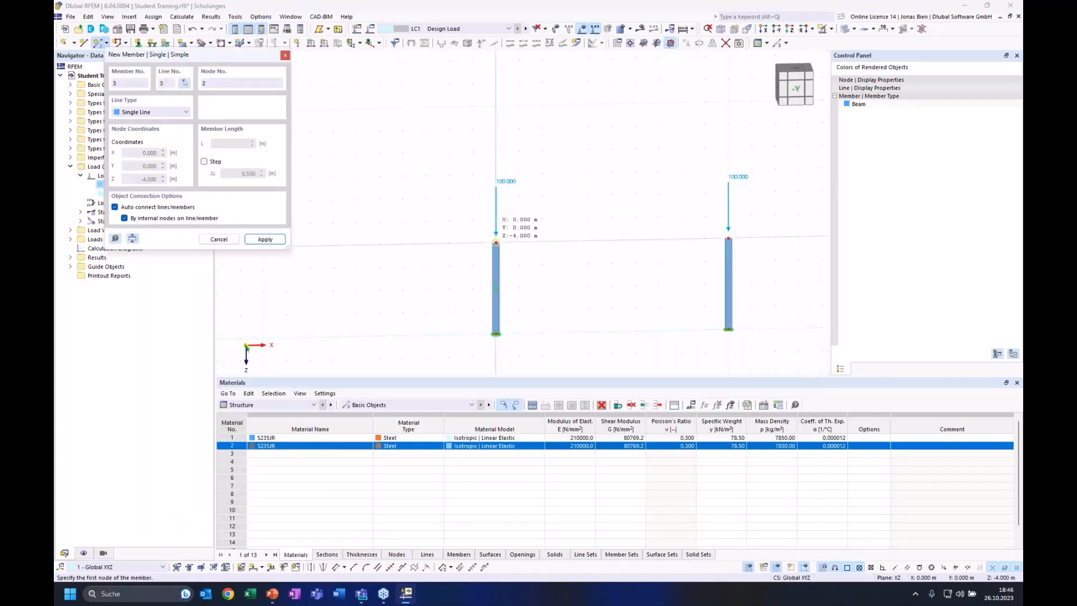
pyautogui.click(495, 242)
pyautogui.click(728, 238)
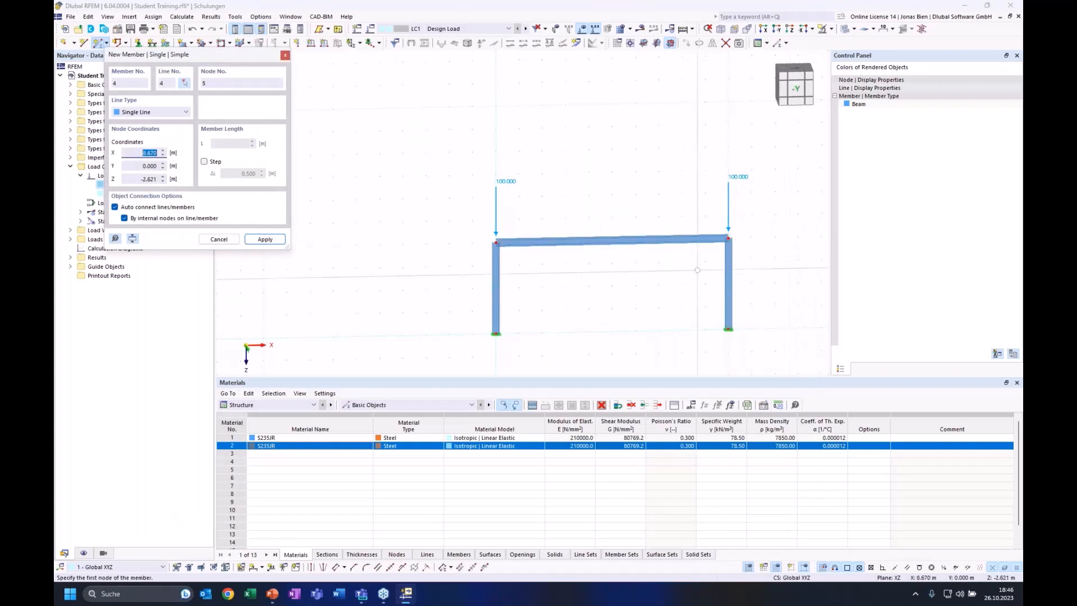
pyautogui.press('Escape')
# Step: Calculate the portal frame for LC1 and display its stability analysis results
pyautogui.keyDown('ctrl'); pyautogui.moveTo(704, 288); pyautogui.dragTo(616, 303, button='middle'); pyautogui.keyUp('ctrl')
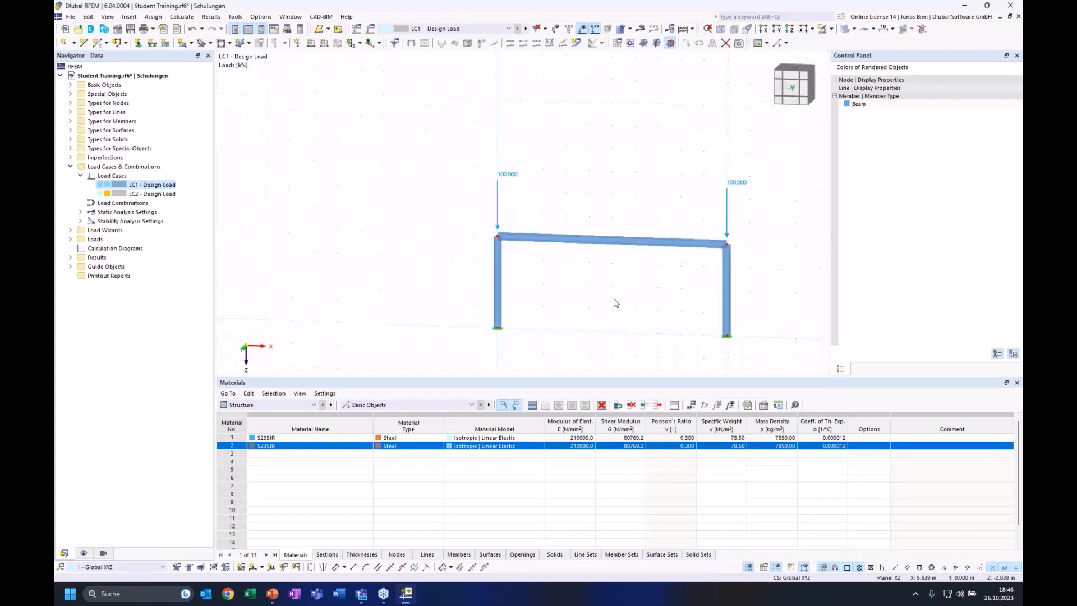
pyautogui.scroll(1, 616, 303)
pyautogui.click(791, 88)
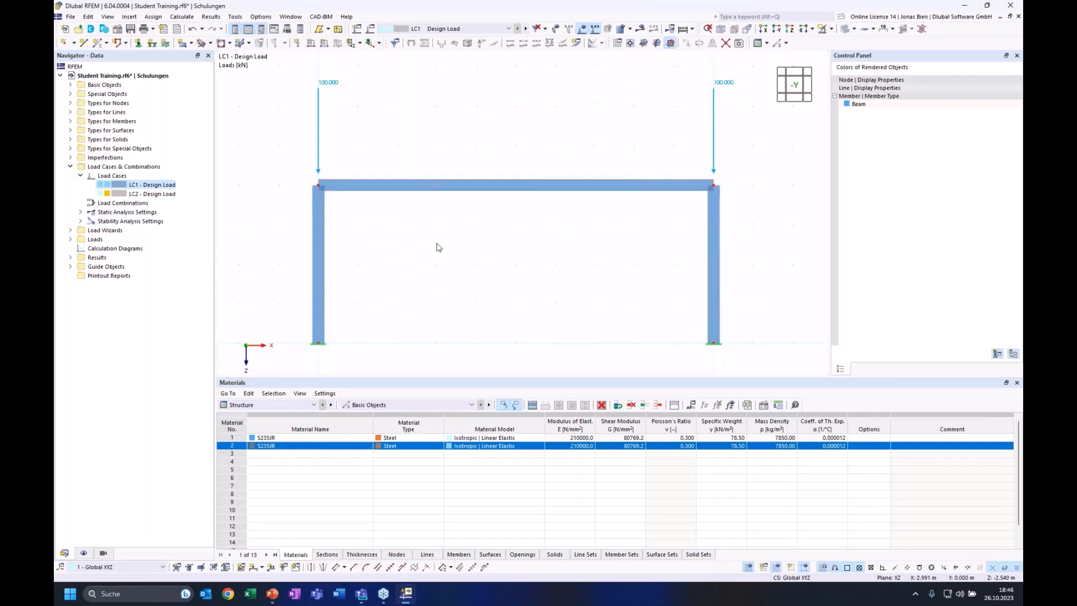
pyautogui.keyDown('ctrl'); pyautogui.moveTo(455, 282); pyautogui.dragTo(515, 286, button='middle'); pyautogui.keyUp('ctrl')
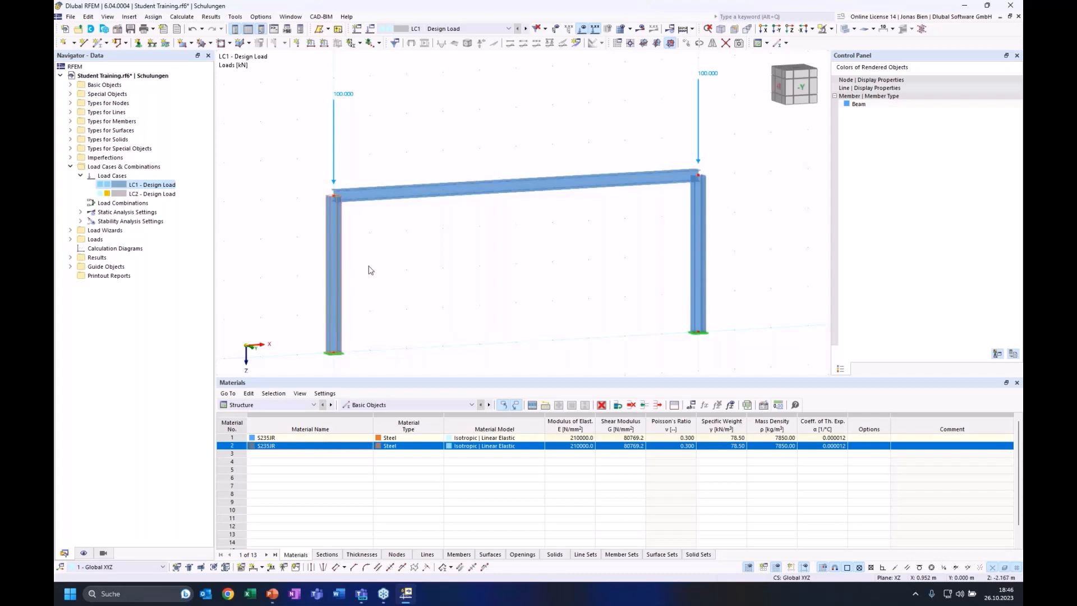
pyautogui.click(334, 277)
pyautogui.moveTo(523, 234); pyautogui.dragTo(527, 232, button='middle')
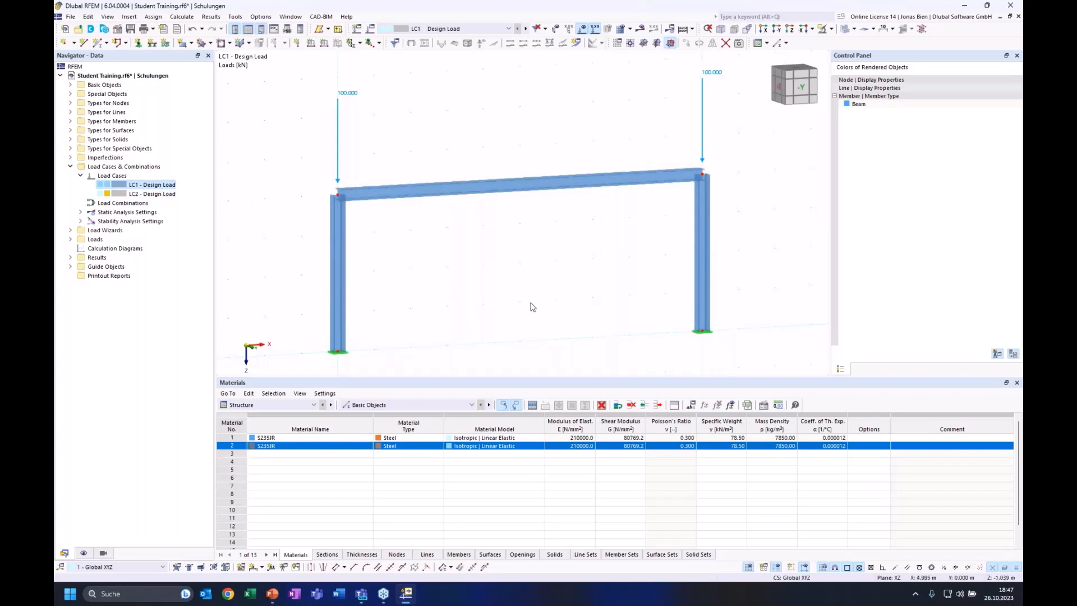
pyautogui.click(640, 31)
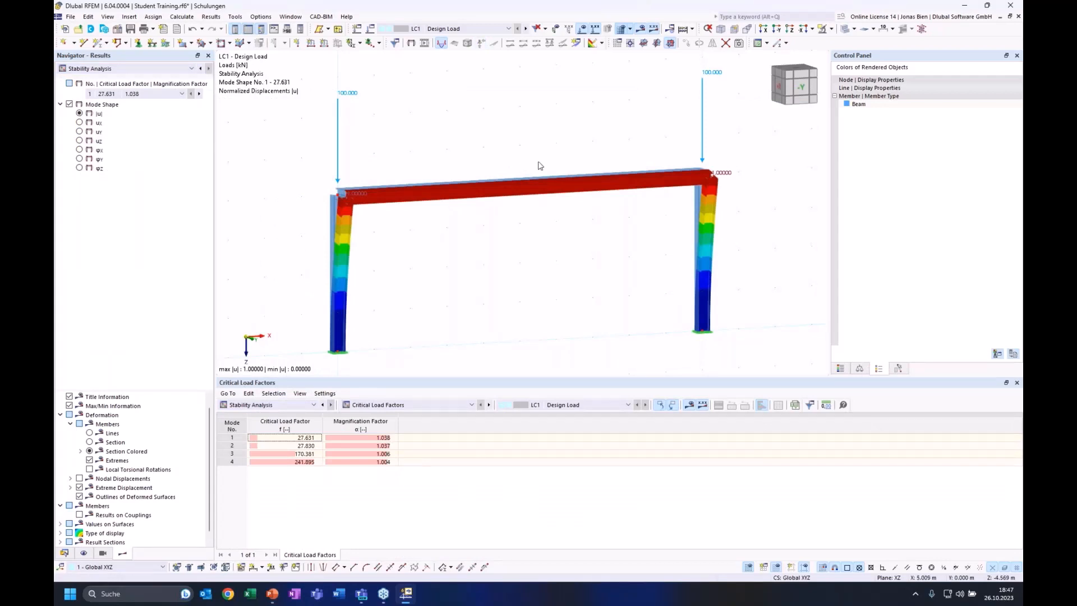
# Step: Examine the critical load factor and buckling shape of mode 1, viewing the deformed frame from the X direction and obliquely
pyautogui.keyDown('ctrl'); pyautogui.moveTo(533, 146); pyautogui.dragTo(652, 130, button='middle'); pyautogui.keyUp('ctrl')
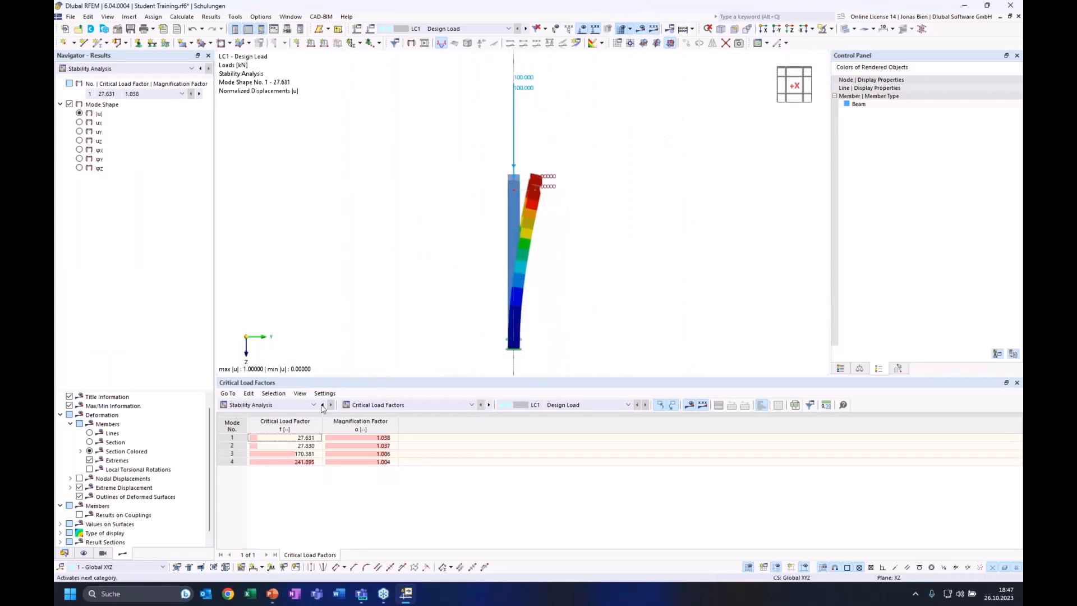
pyautogui.click(302, 439)
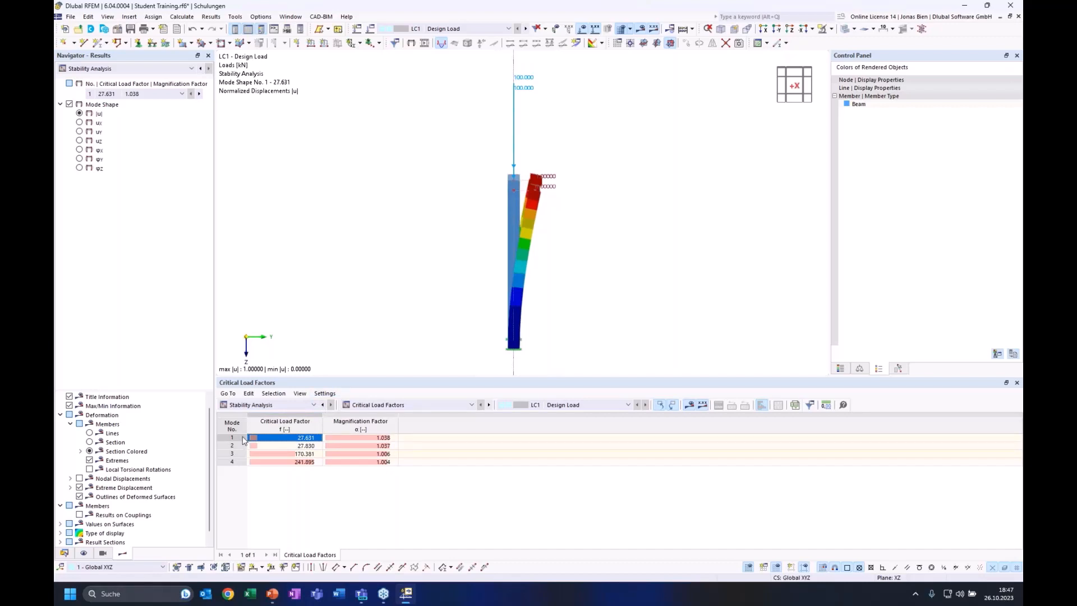
pyautogui.keyDown('ctrl'); pyautogui.moveTo(642, 220); pyautogui.dragTo(633, 209, button='middle'); pyautogui.keyUp('ctrl')
pyautogui.keyDown('ctrl'); pyautogui.moveTo(614, 171); pyautogui.dragTo(624, 174, button='middle'); pyautogui.keyUp('ctrl')
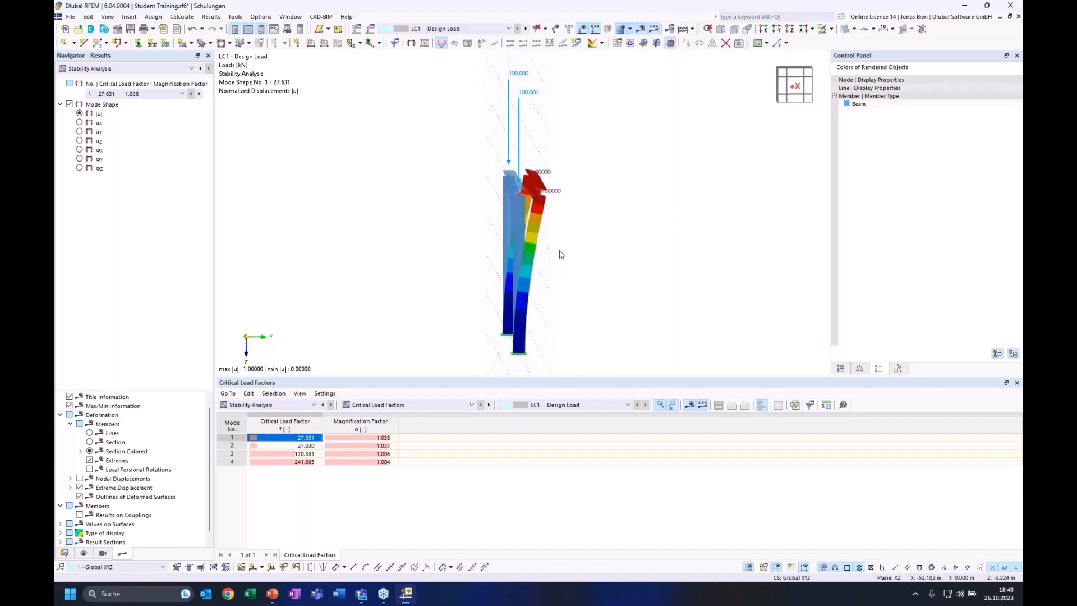
pyautogui.keyDown('ctrl'); pyautogui.moveTo(562, 255); pyautogui.dragTo(526, 227, button='middle'); pyautogui.keyUp('ctrl')
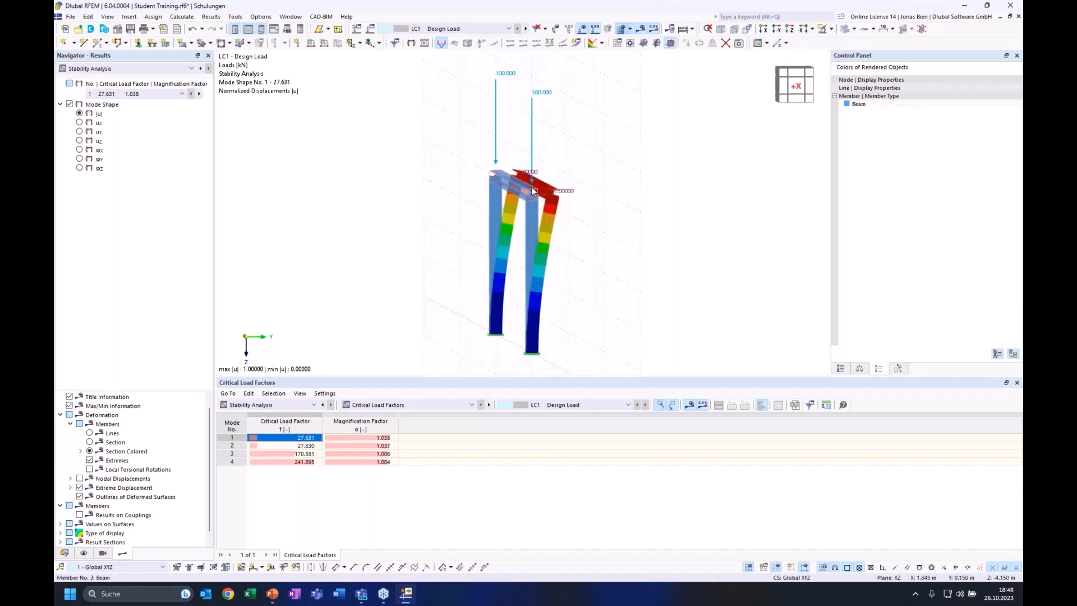
pyautogui.keyDown('ctrl'); pyautogui.moveTo(613, 207); pyautogui.dragTo(526, 180, button='middle'); pyautogui.keyUp('ctrl')
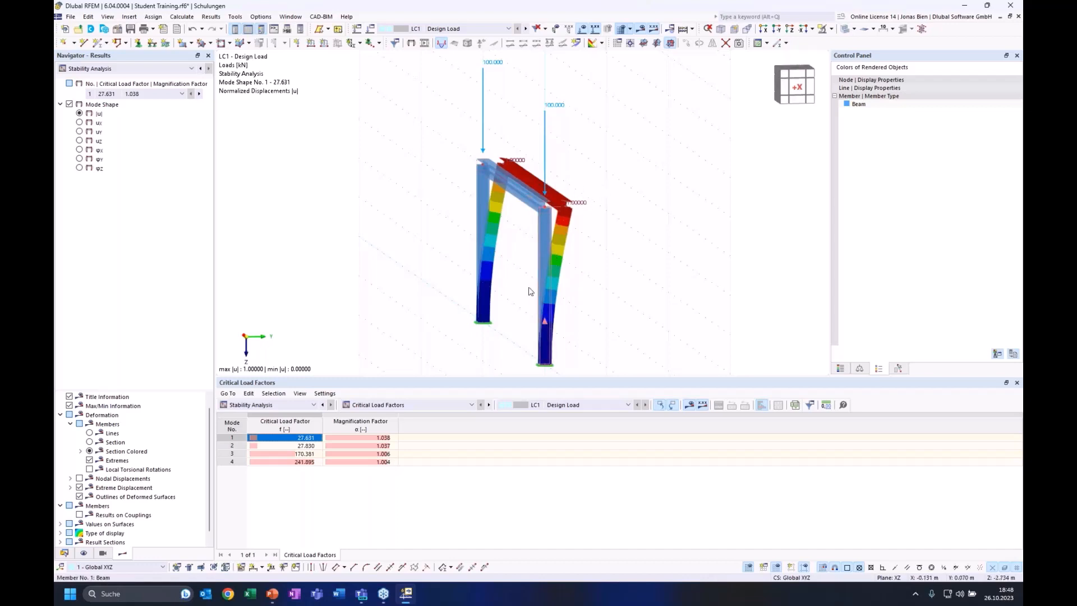
pyautogui.keyDown('ctrl'); pyautogui.moveTo(554, 240); pyautogui.dragTo(558, 255, button='middle'); pyautogui.keyUp('ctrl')
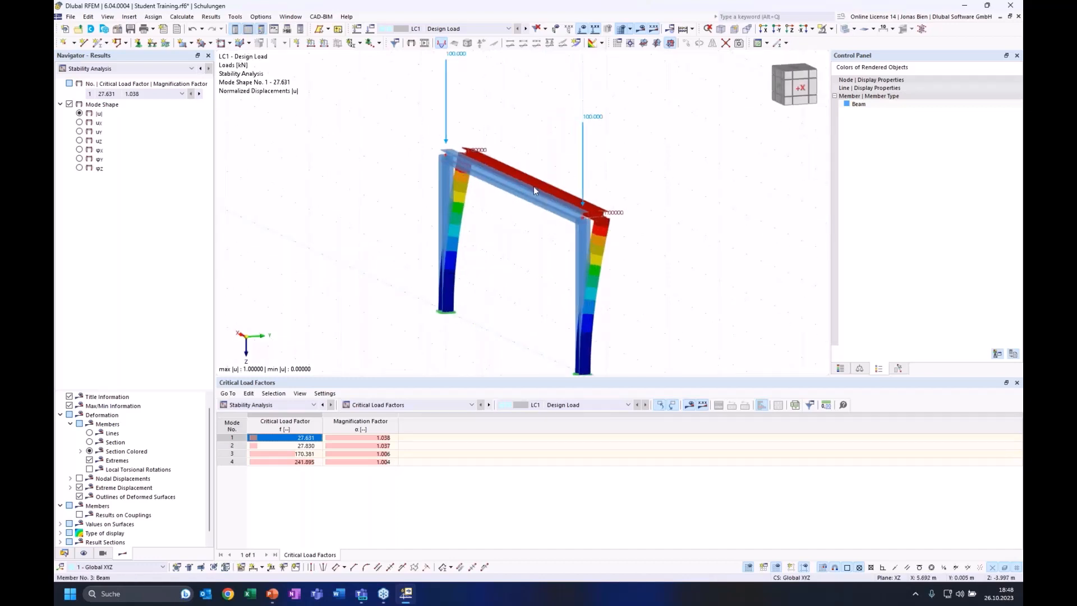
# Step: Examine the portal frame's buckling shapes for modes 2 and 3, viewing the frame obliquely and then from the -Y direction
pyautogui.click(288, 446)
pyautogui.click(287, 440)
pyautogui.press('Down')
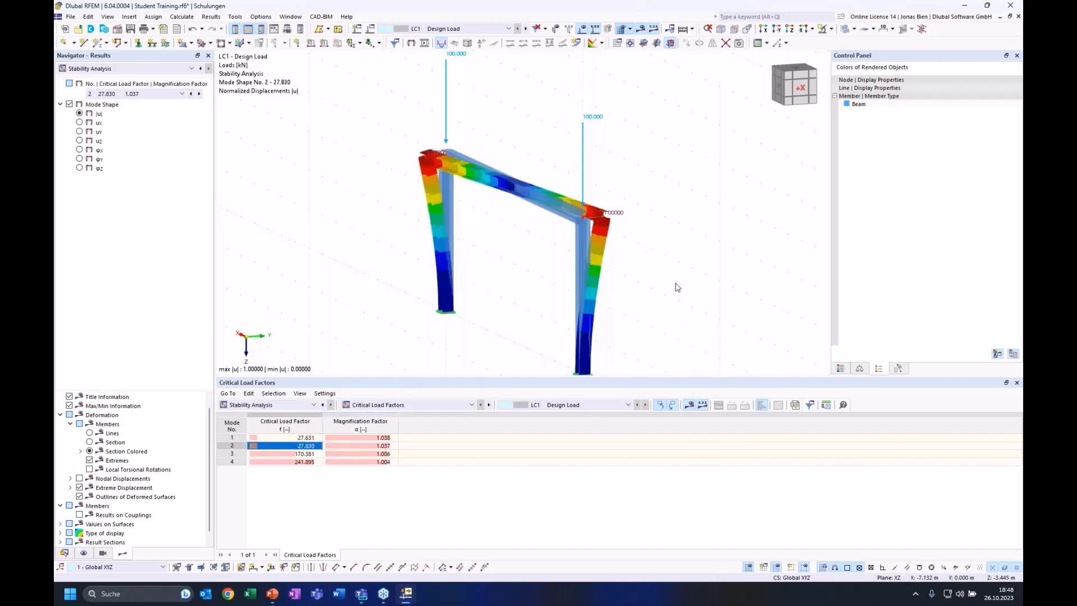
pyautogui.moveTo(677, 287)
pyautogui.keyDown('ctrl'); pyautogui.mouseDown(button='middle')
pyautogui.moveTo(661, 308)
pyautogui.moveTo(696, 305)
pyautogui.moveTo(712, 248)
pyautogui.moveTo(735, 277)
pyautogui.moveTo(618, 288)
pyautogui.moveTo(667, 272)
pyautogui.mouseUp(button='middle'); pyautogui.keyUp('ctrl')
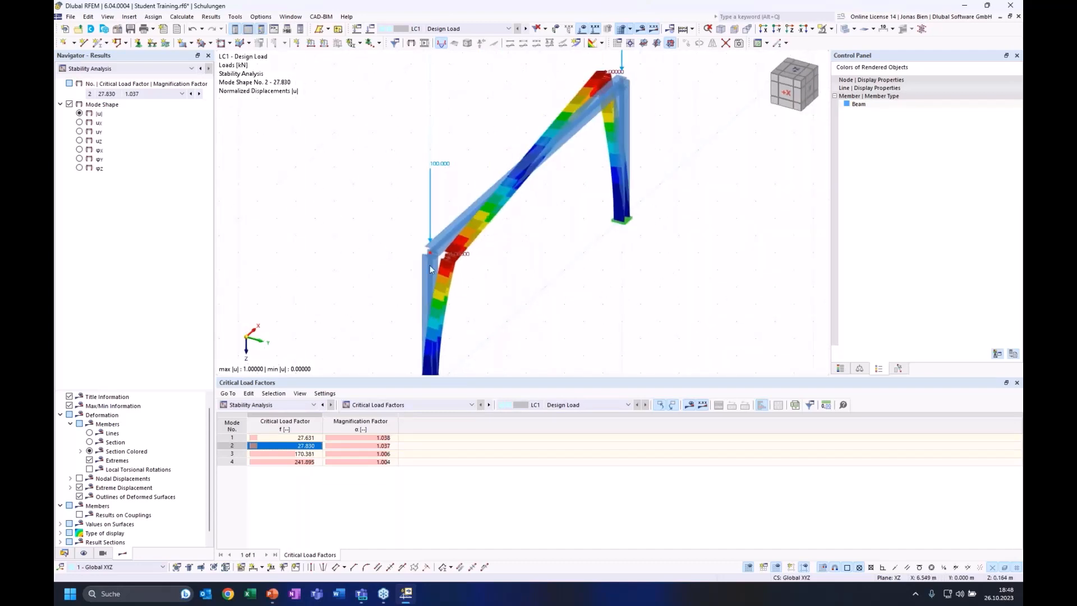
pyautogui.keyDown('ctrl'); pyautogui.moveTo(596, 305); pyautogui.dragTo(563, 277, button='middle'); pyautogui.keyUp('ctrl')
pyautogui.click(303, 454)
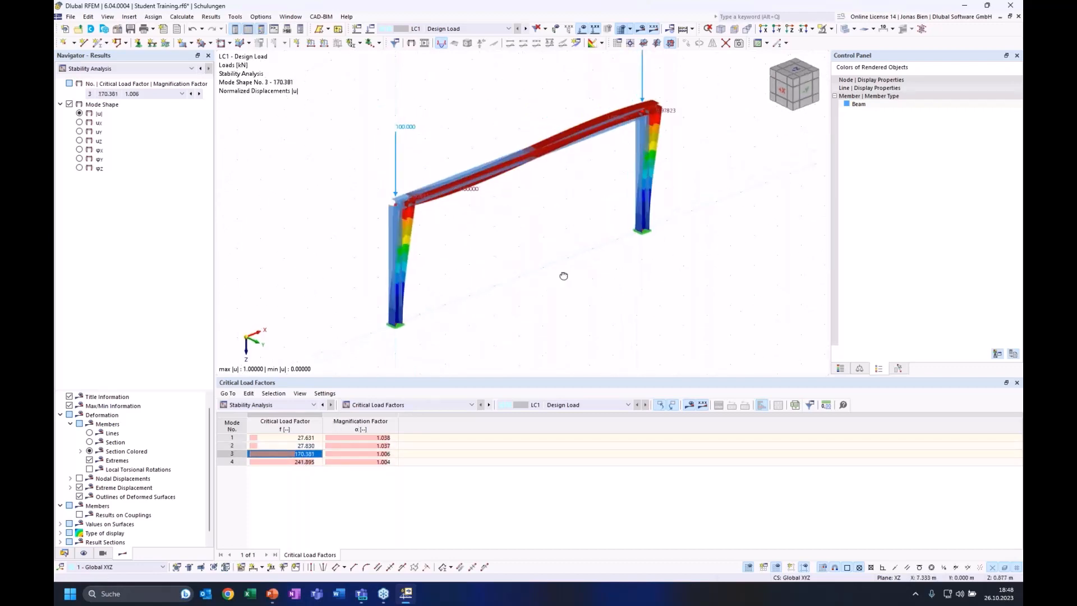
pyautogui.click(791, 99)
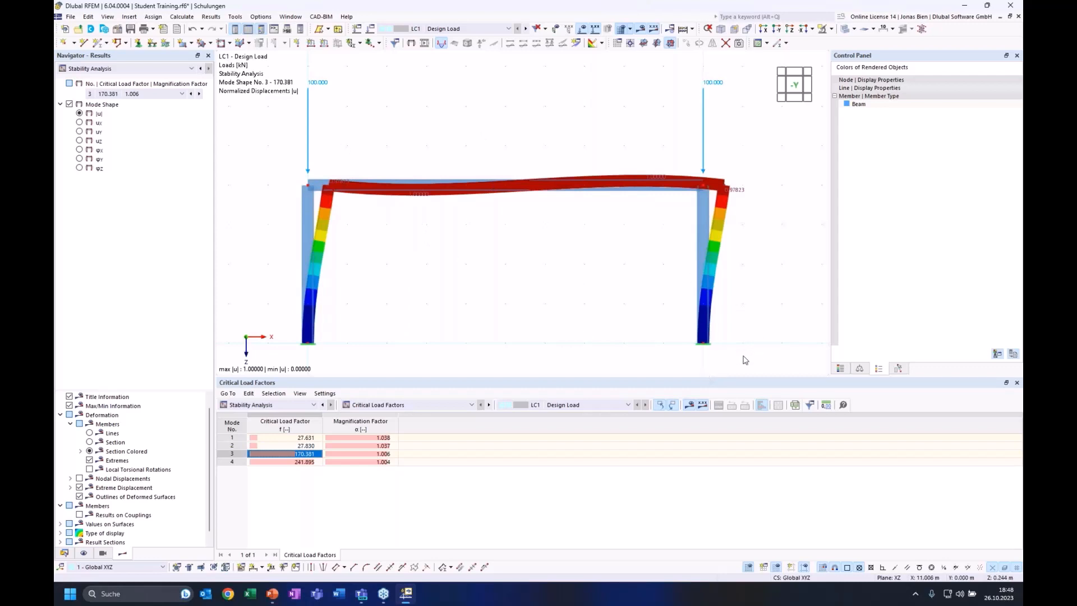
# Step: Delete the beam and second column with its load and support, and calculate the single column's stability results for LC1
pyautogui.moveTo(746, 362); pyautogui.dragTo(633, 218)
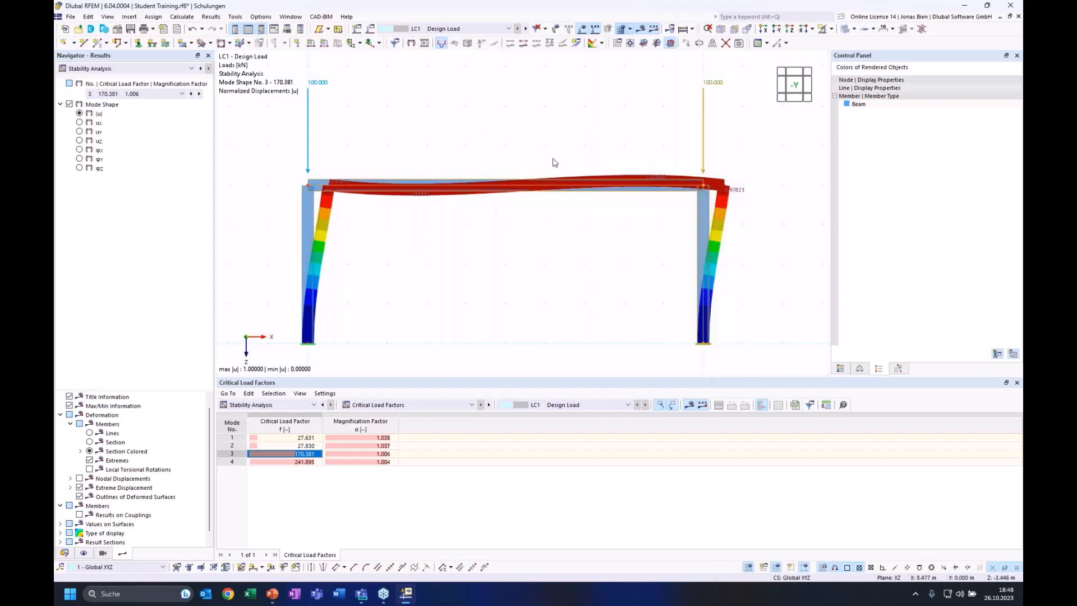
pyautogui.press('Delete')
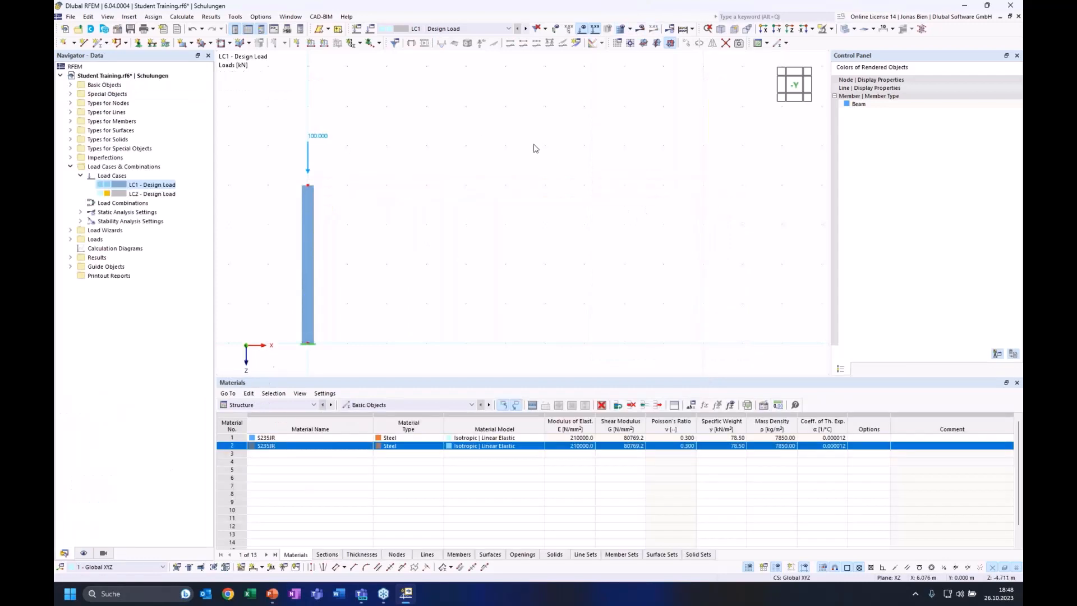
pyautogui.click(641, 29)
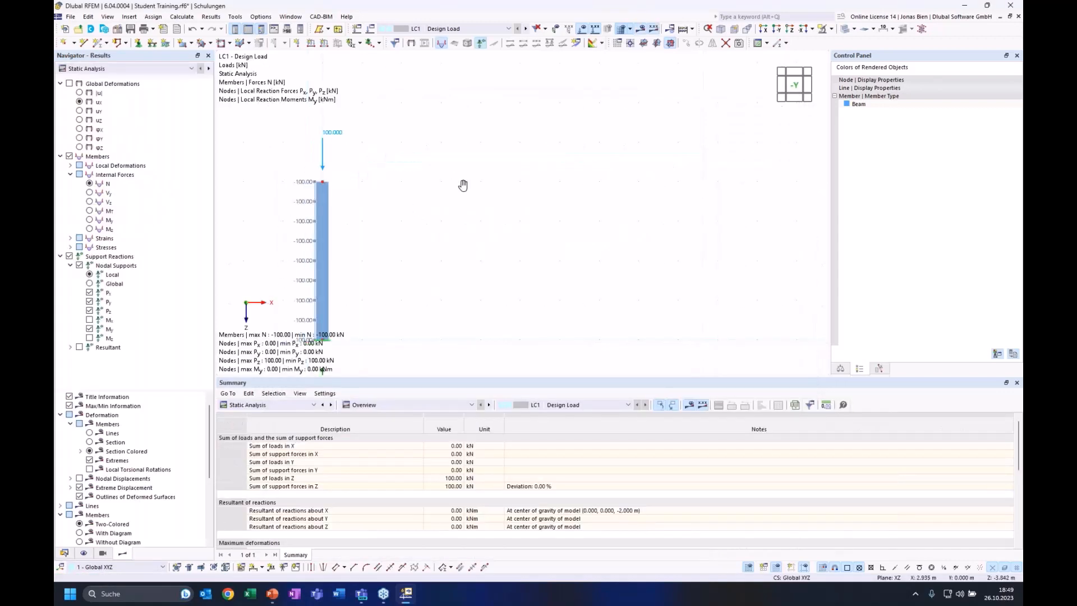
pyautogui.moveTo(463, 186); pyautogui.dragTo(596, 136, button='middle')
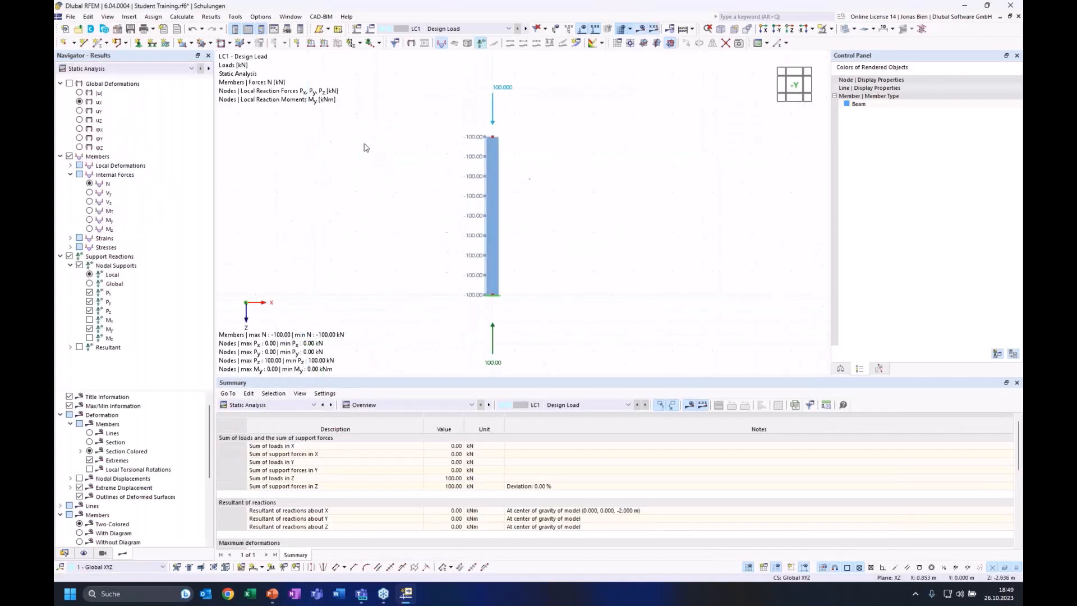
pyautogui.click(112, 70)
pyautogui.click(101, 91)
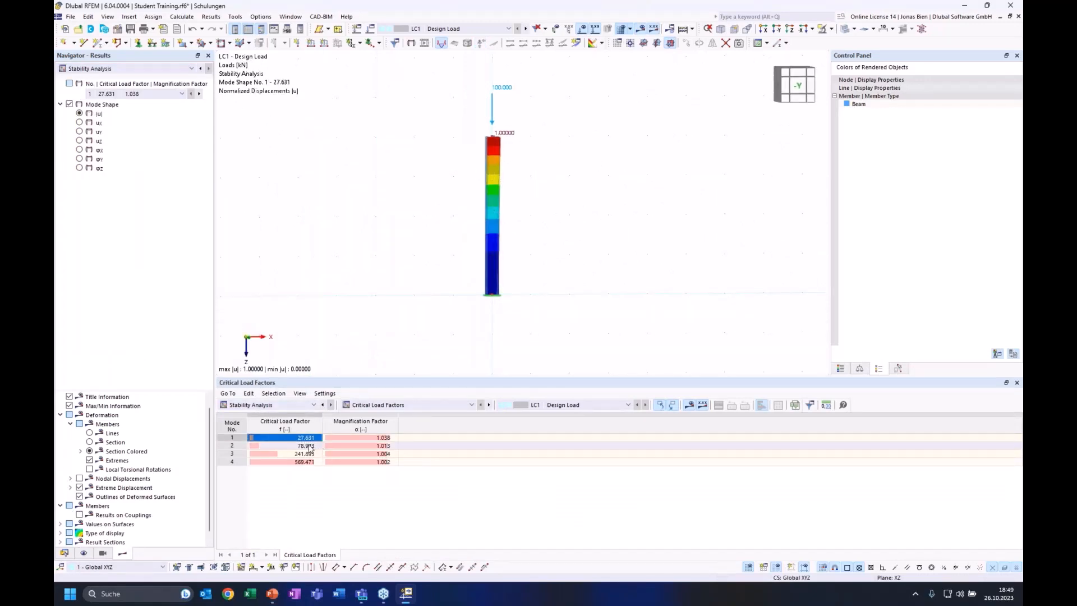
# Step: Examine the single column's mode 1 and 2 shapes along X and Y, and its effective lengths and critical loads by member
pyautogui.keyDown('ctrl'); pyautogui.moveTo(490, 232); pyautogui.dragTo(555, 229, button='middle'); pyautogui.keyUp('ctrl')
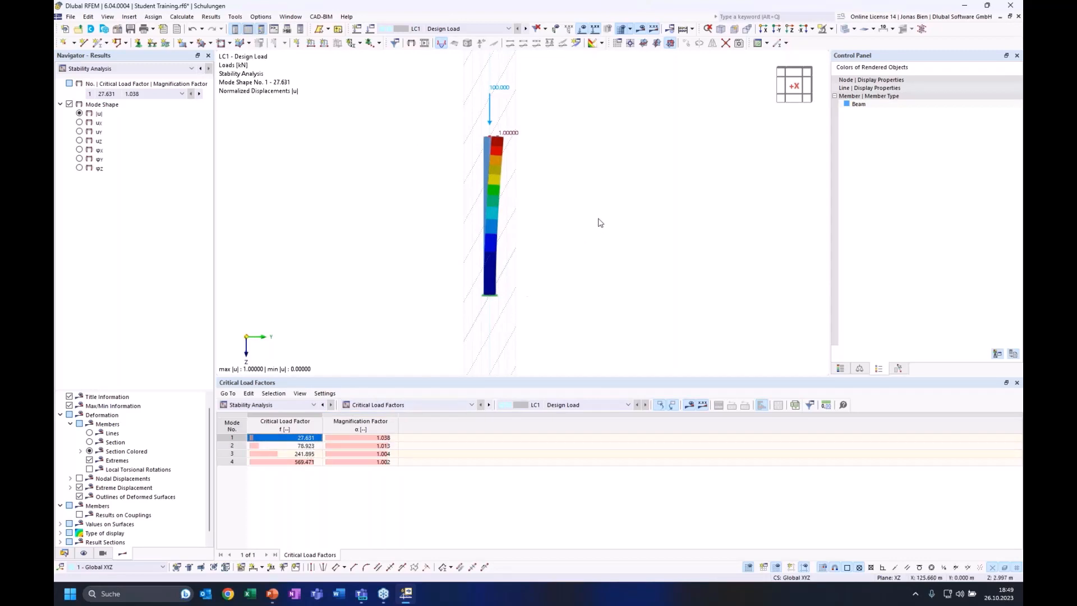
pyautogui.click(294, 446)
pyautogui.keyDown('ctrl'); pyautogui.moveTo(491, 222); pyautogui.dragTo(396, 225, button='middle'); pyautogui.keyUp('ctrl')
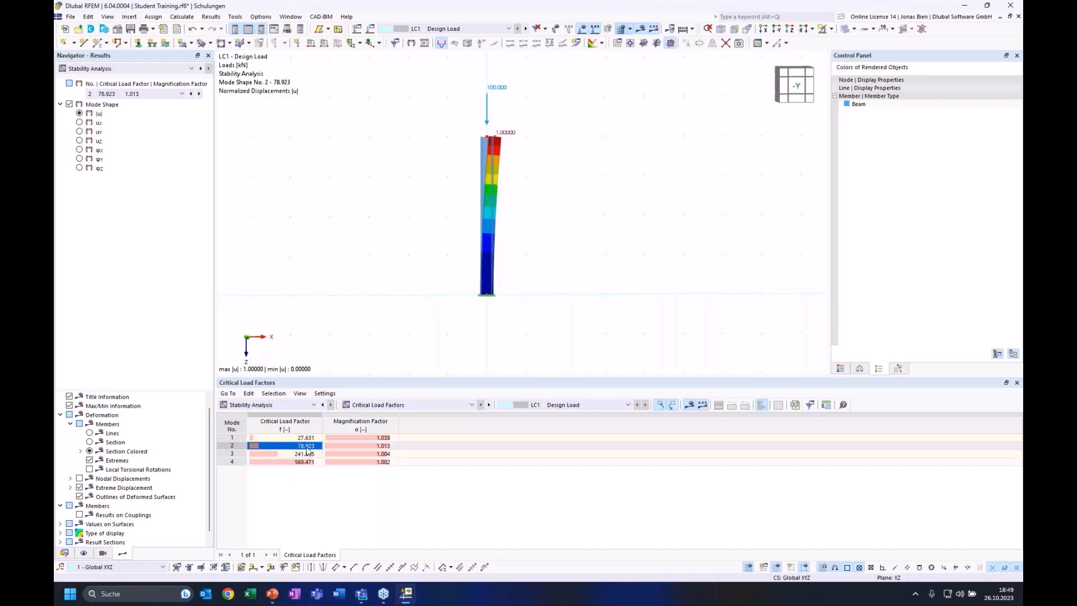
pyautogui.click(392, 404)
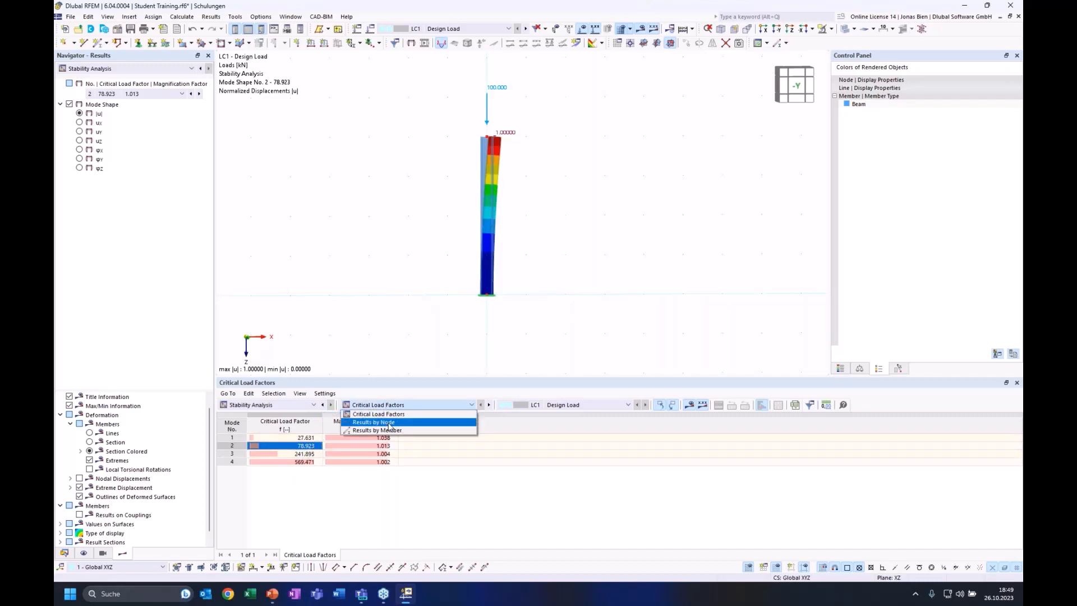
pyautogui.click(385, 431)
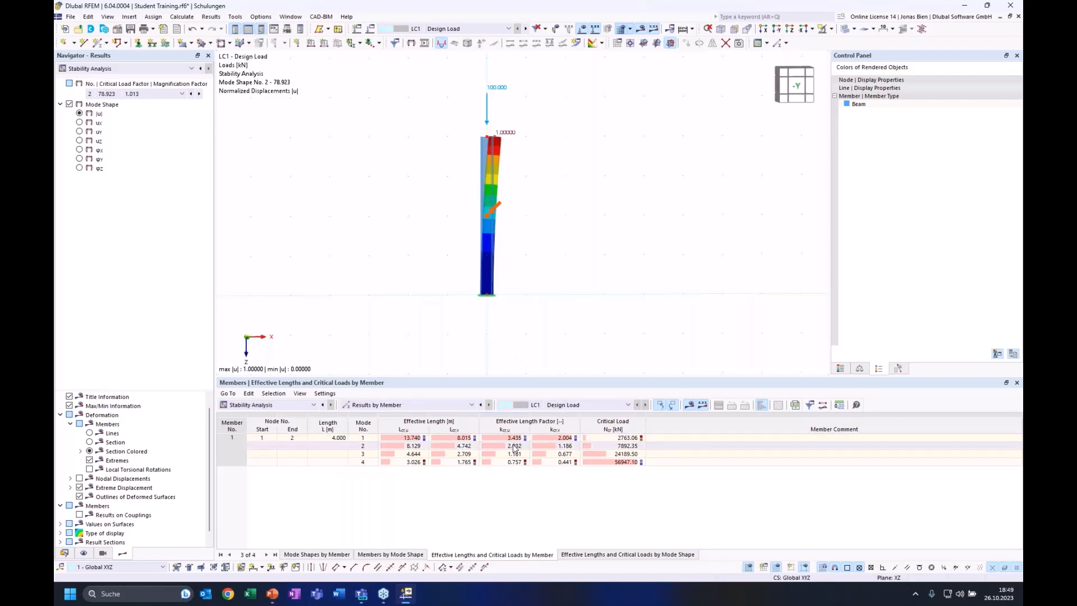
pyautogui.click(514, 446)
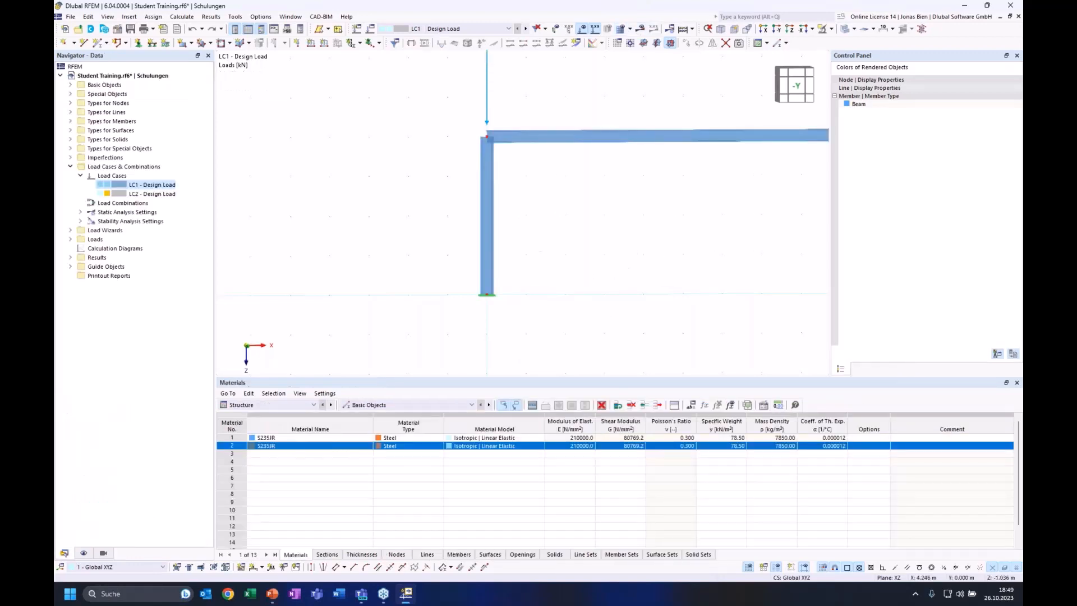
# Step: Undo the deletion of the beam and second column, and recalculate the portal frame's stability results for LC1
pyautogui.scroll(-3, 506, 250)
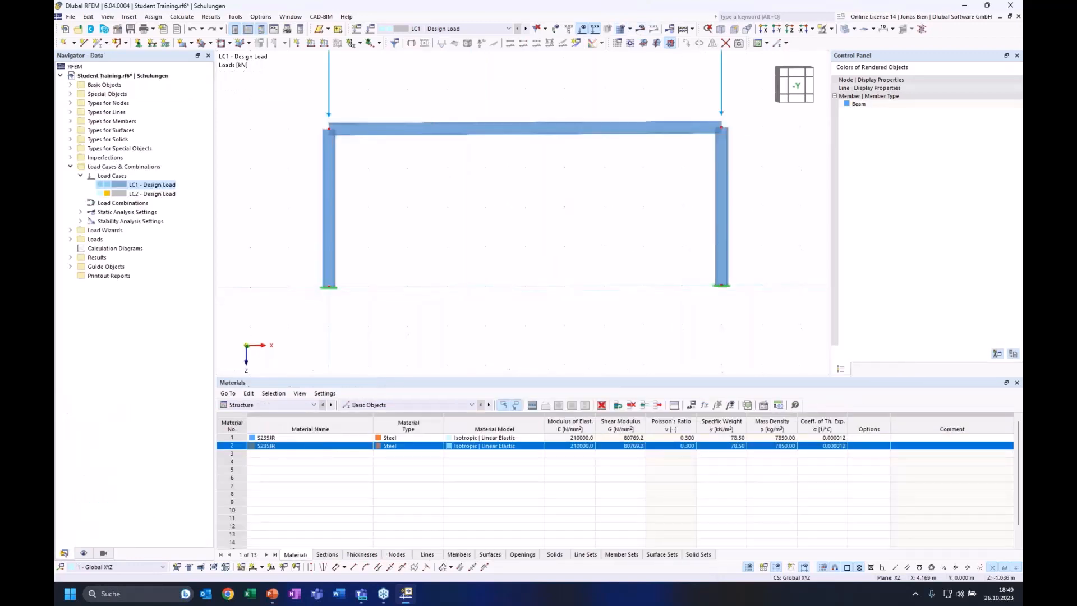
pyautogui.moveTo(508, 250); pyautogui.dragTo(525, 271, button='middle')
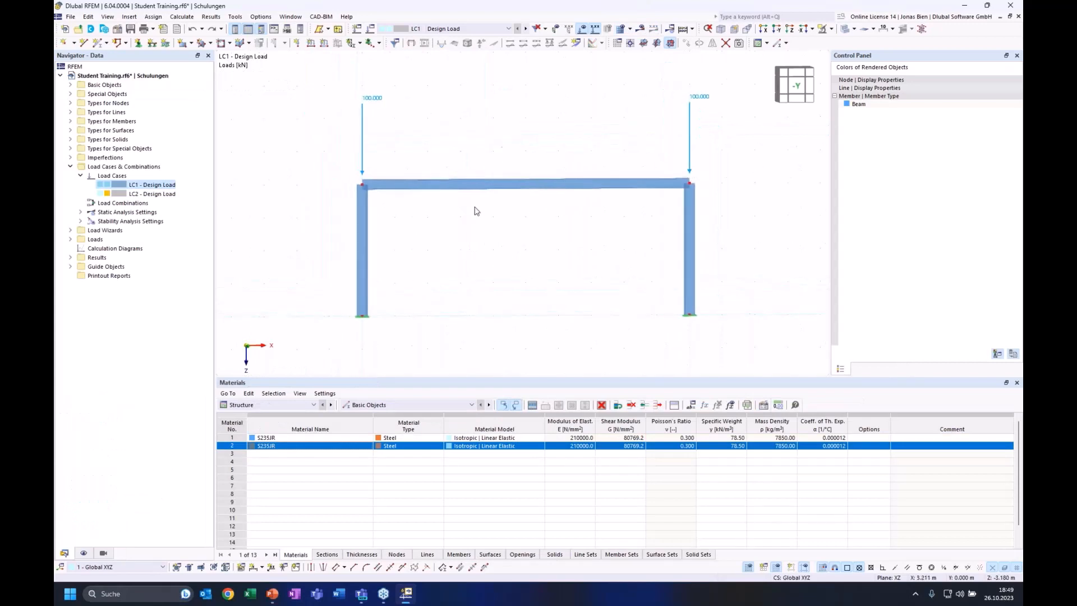
pyautogui.click(640, 28)
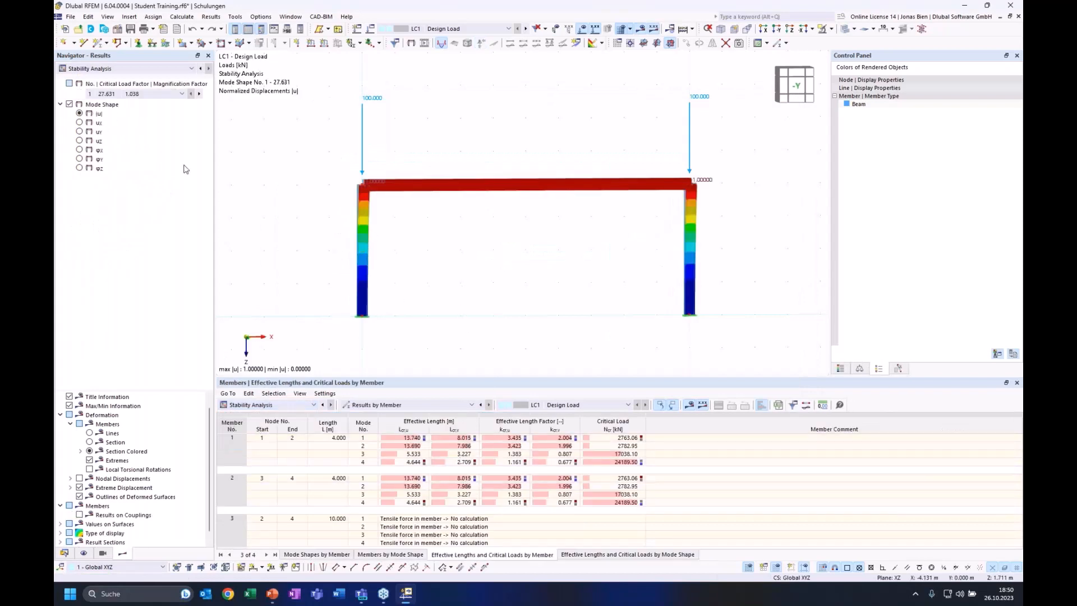
# Step: Examine the frame's mode 3 shape together with the mode 3 effective lengths and effective length factors of column member 1
pyautogui.click(182, 94)
pyautogui.click(112, 117)
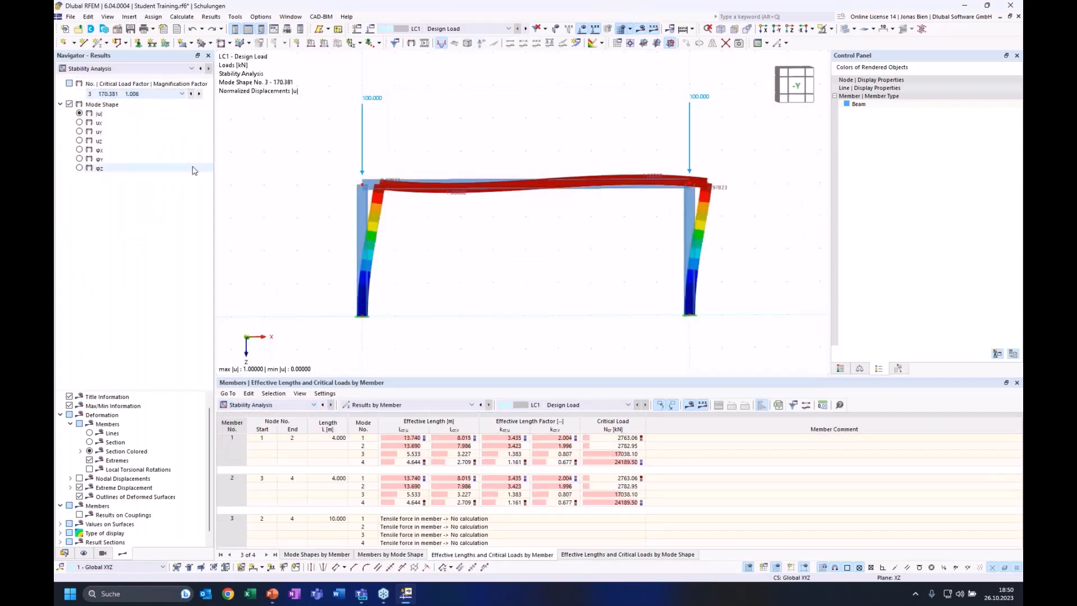
pyautogui.click(263, 405)
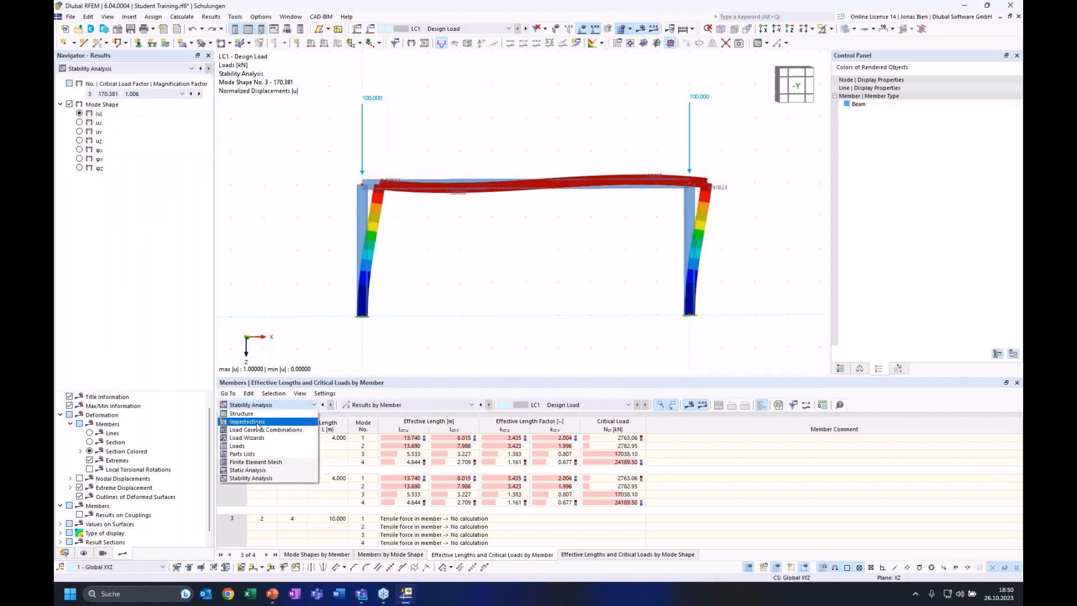
pyautogui.click(422, 251)
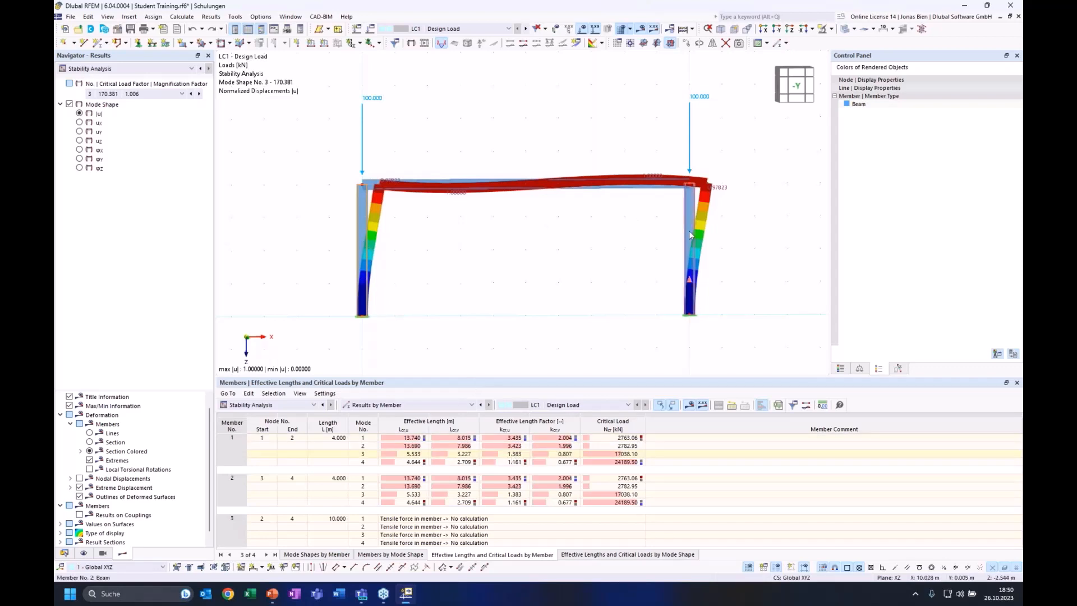
pyautogui.click(369, 455)
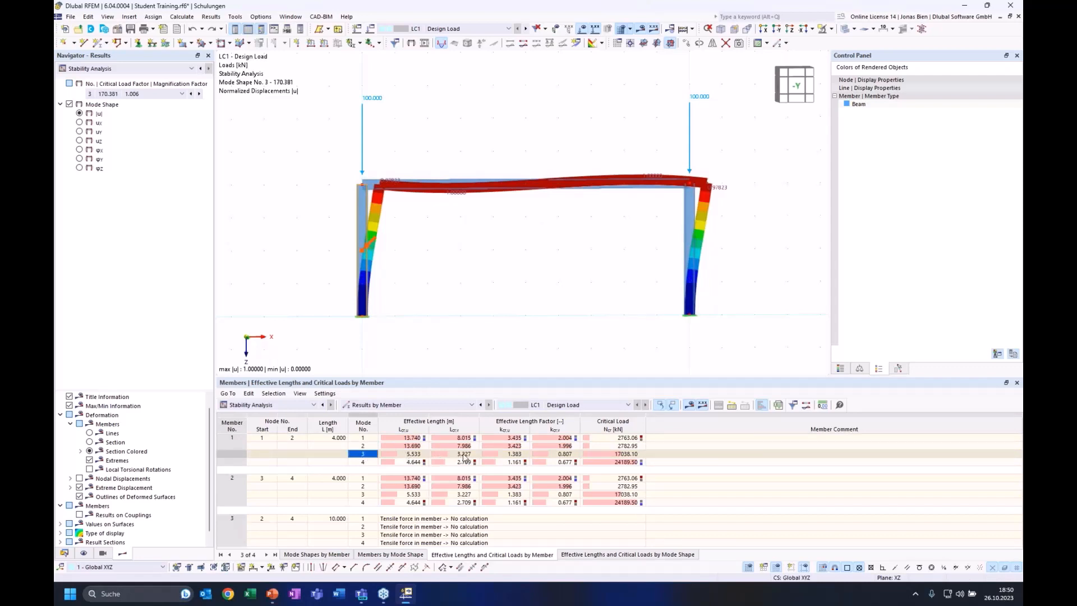
pyautogui.click(460, 455)
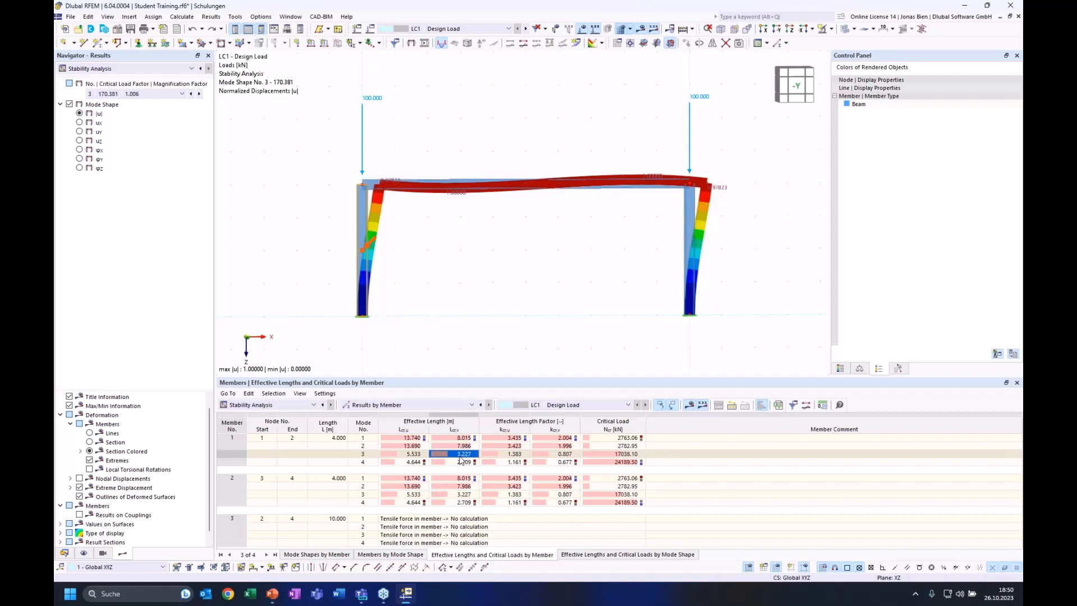
pyautogui.click(509, 455)
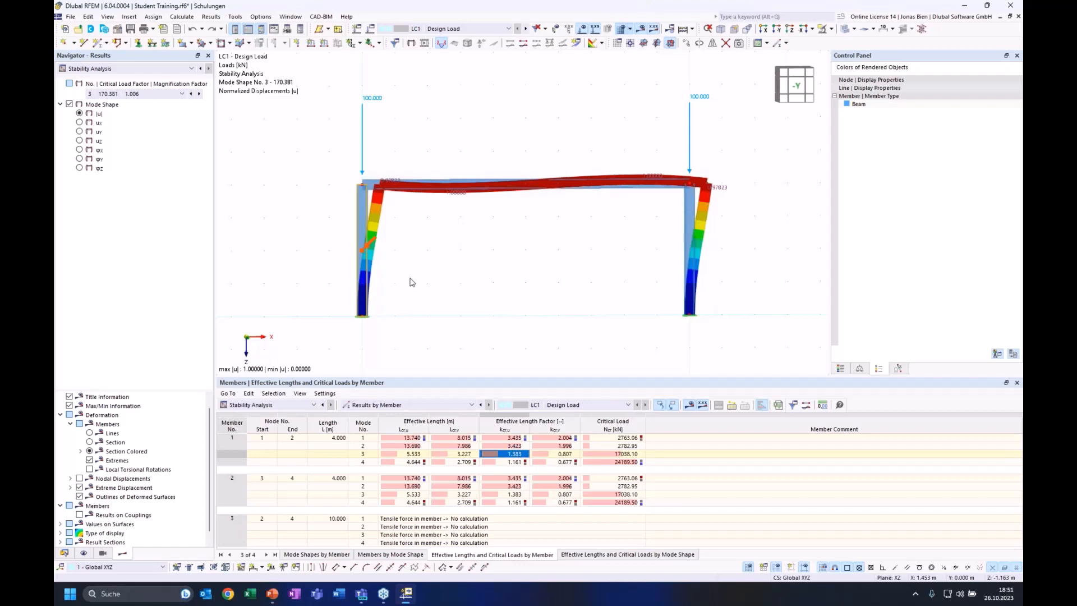
pyautogui.keyDown('ctrl'); pyautogui.moveTo(418, 278); pyautogui.dragTo(465, 288, button='middle'); pyautogui.keyUp('ctrl')
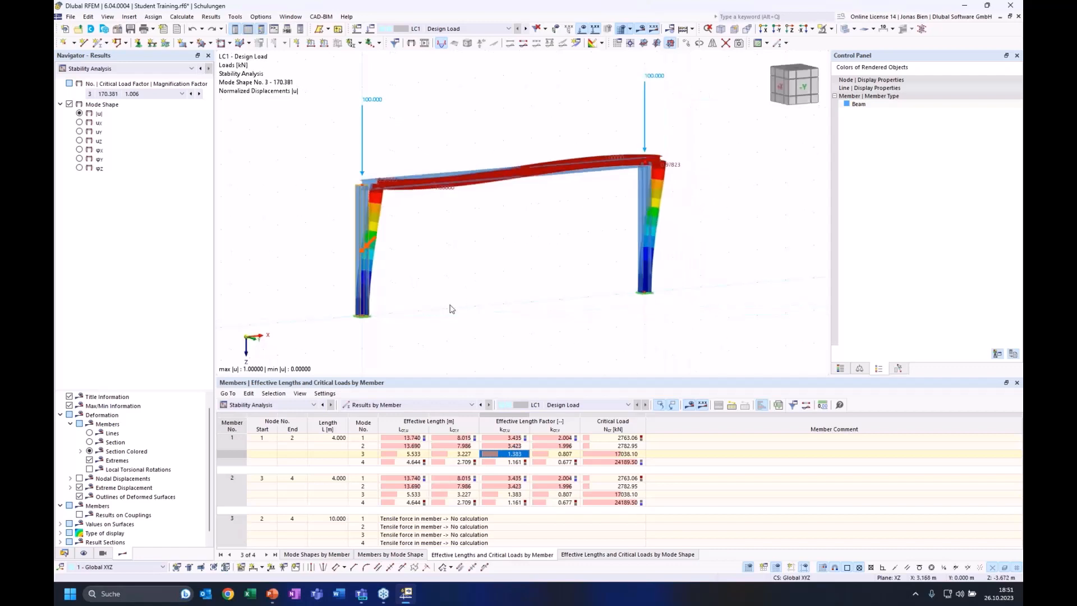
pyautogui.keyDown('ctrl'); pyautogui.moveTo(552, 248); pyautogui.dragTo(545, 291, button='middle'); pyautogui.keyUp('ctrl')
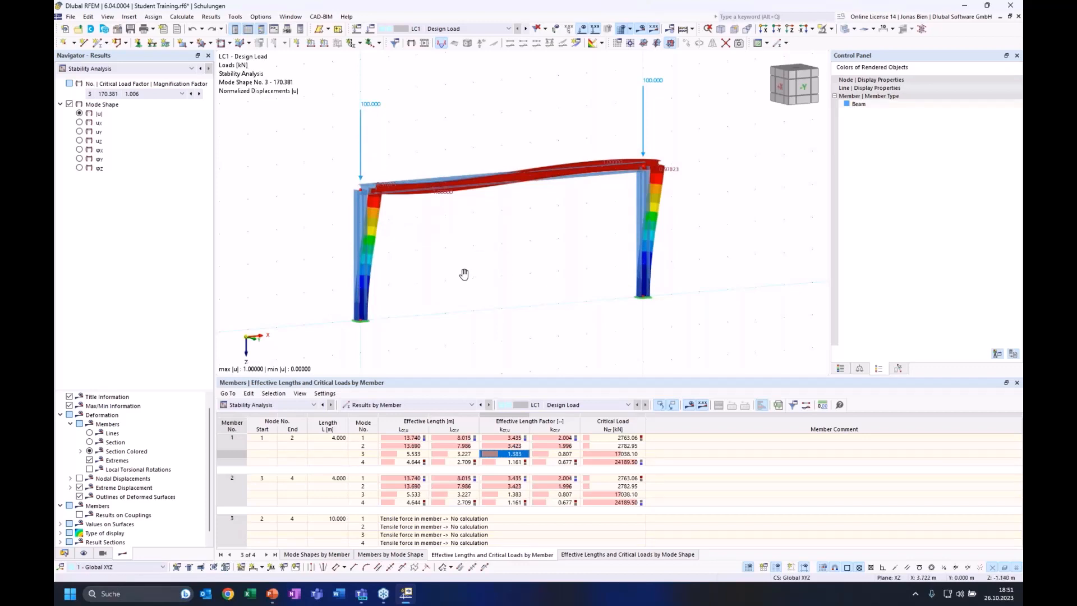
pyautogui.moveTo(457, 279); pyautogui.dragTo(501, 299, button='middle')
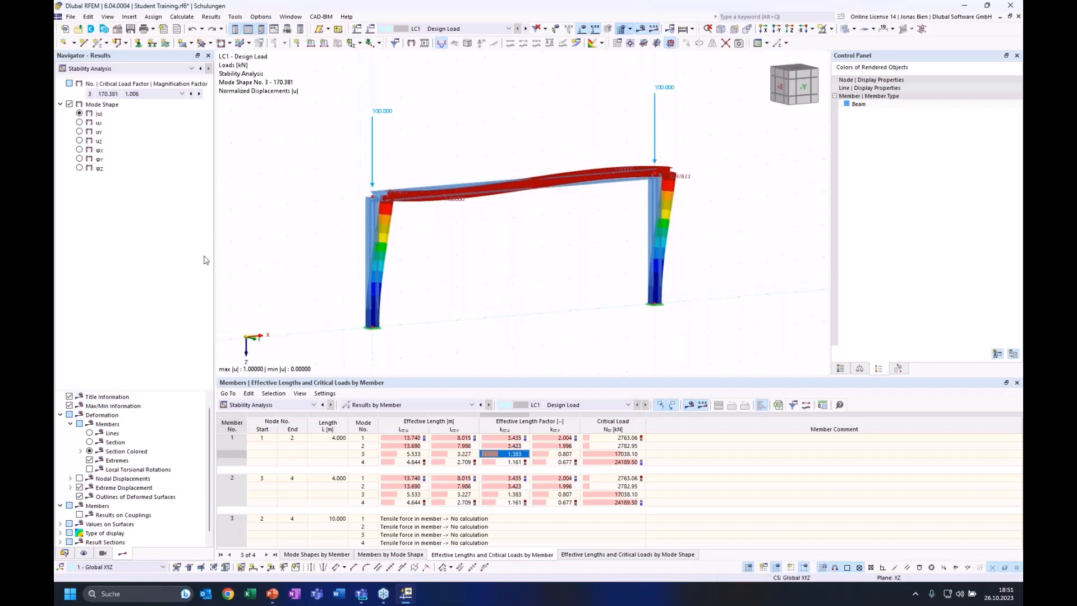
# Step: Create a new nodal support in the Global XYZ system that restrains only uY, leaving all other translations and rotations free
pyautogui.click(138, 43)
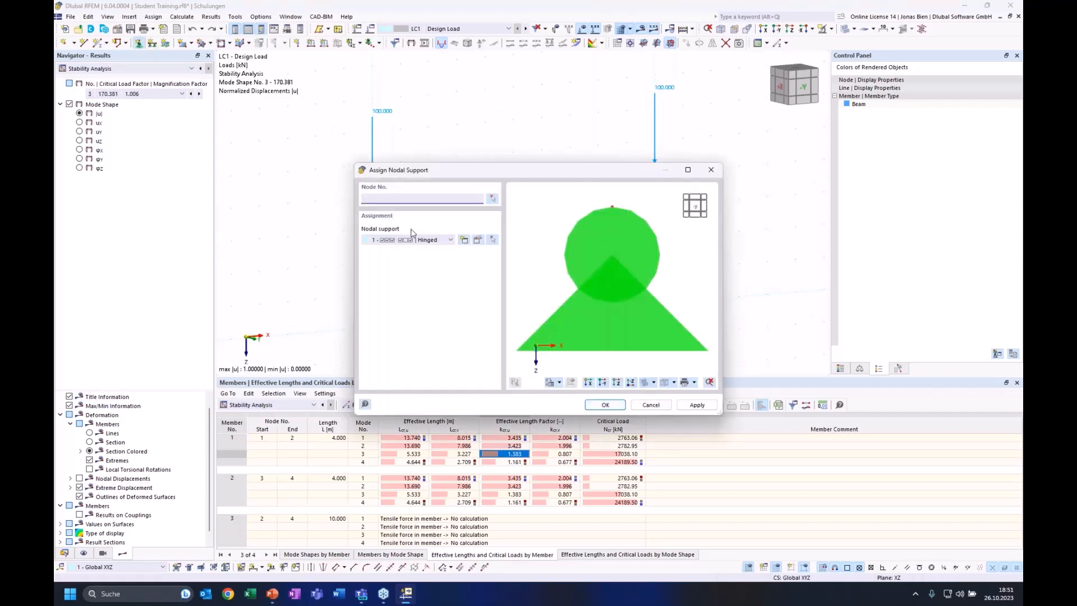
pyautogui.click(425, 241)
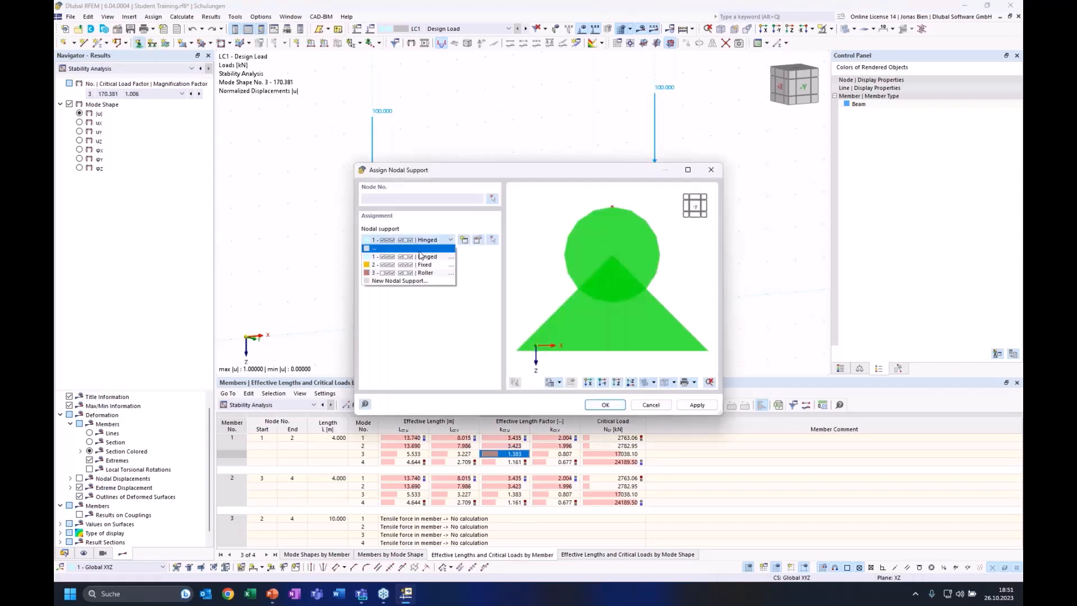
pyautogui.click(411, 286)
pyautogui.click(464, 240)
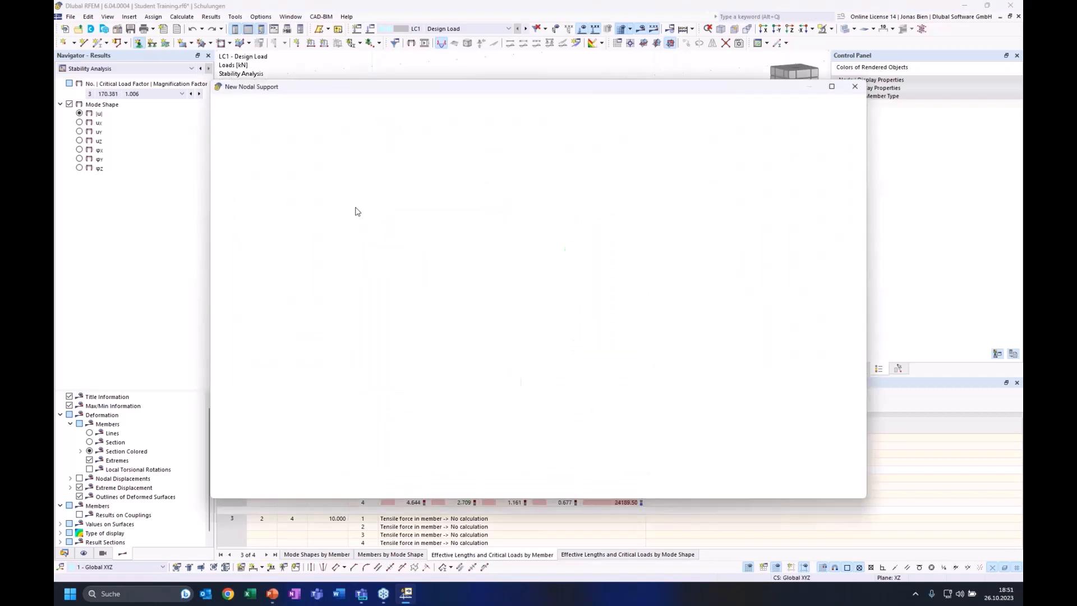
pyautogui.click(336, 213)
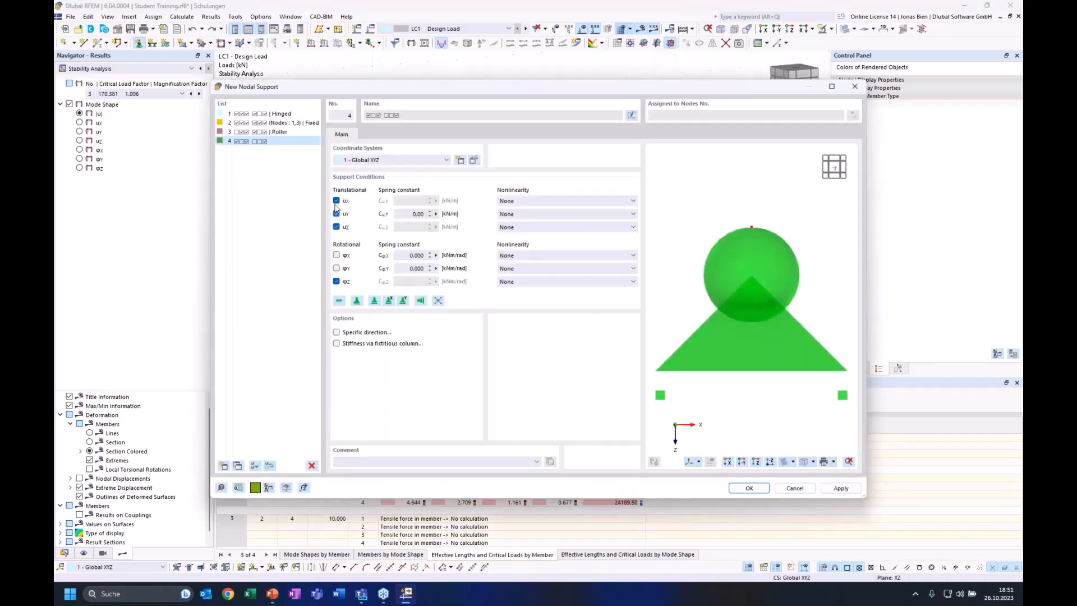
pyautogui.moveTo(372, 94); pyautogui.dragTo(495, 116)
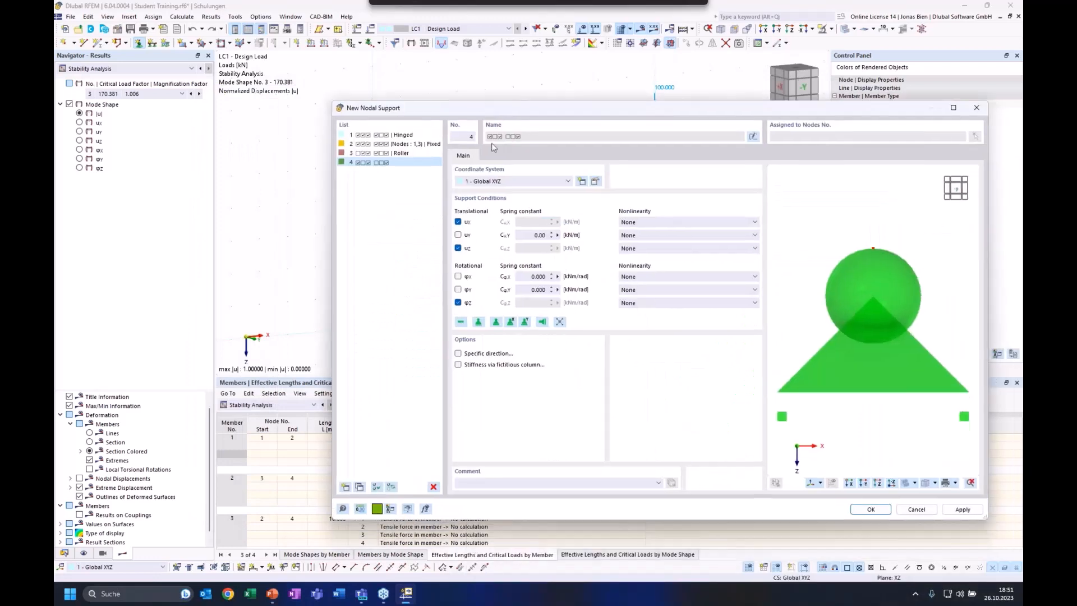
pyautogui.click(458, 235)
pyautogui.click(457, 221)
pyautogui.click(458, 248)
pyautogui.click(458, 302)
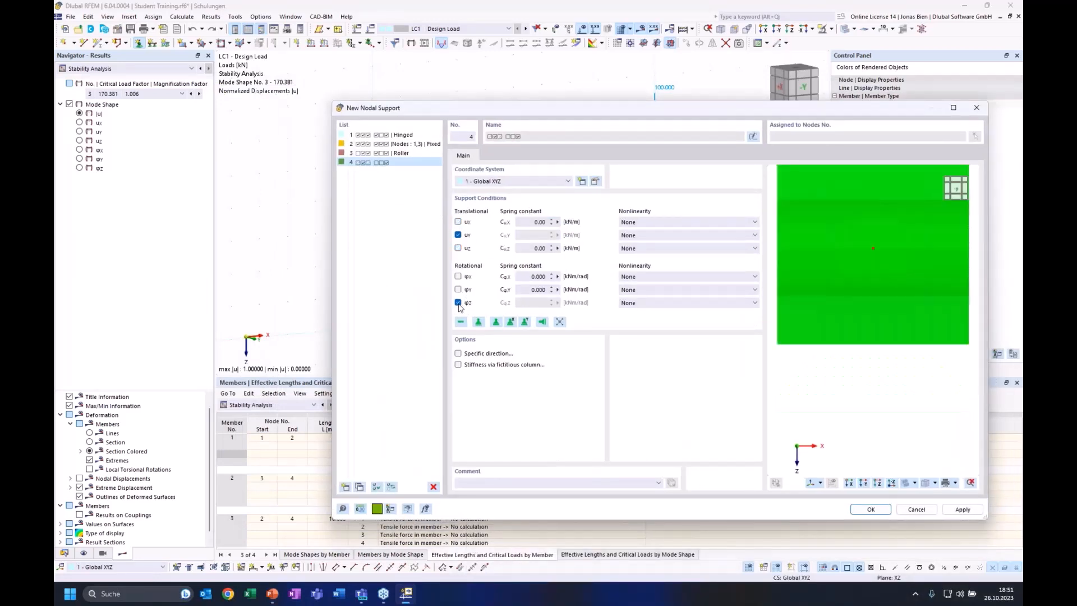
pyautogui.click(871, 509)
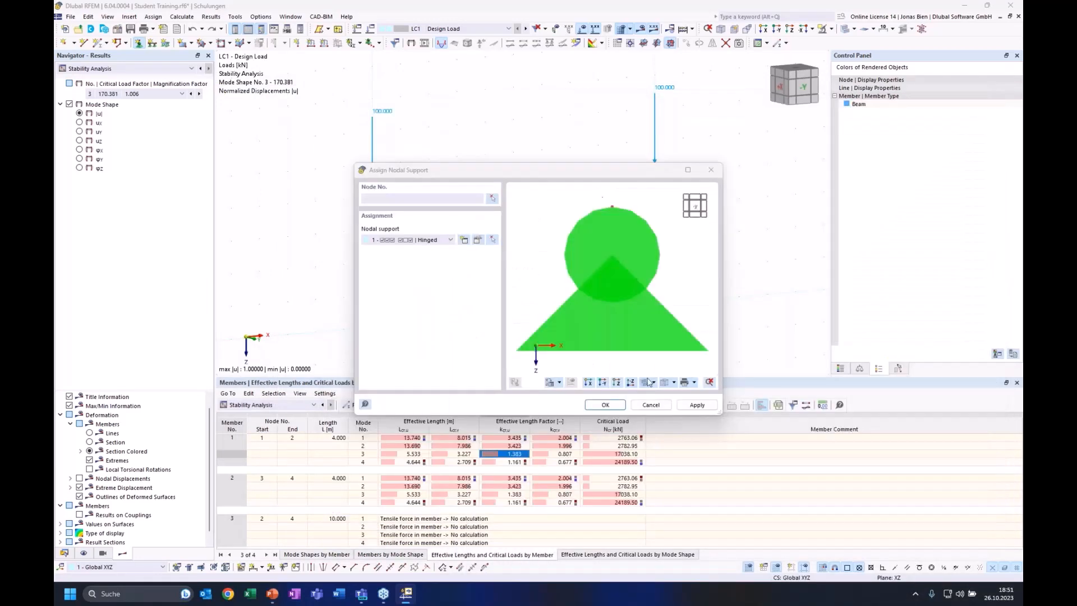
# Step: Assign the new uY-only nodal support to the frame's corner nodes 2 and 4
pyautogui.click(492, 198)
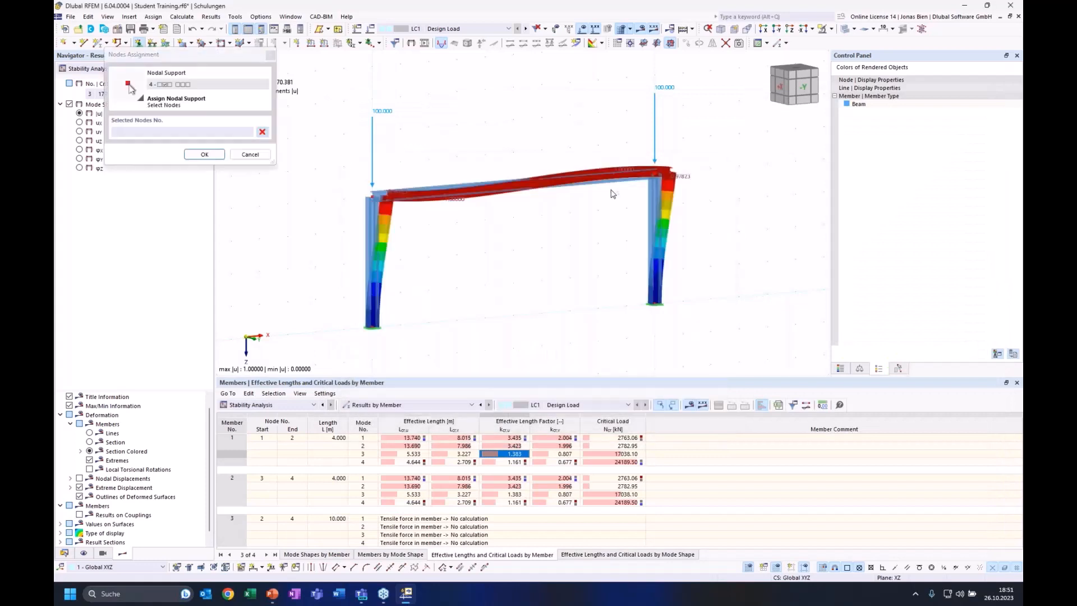
pyautogui.click(204, 155)
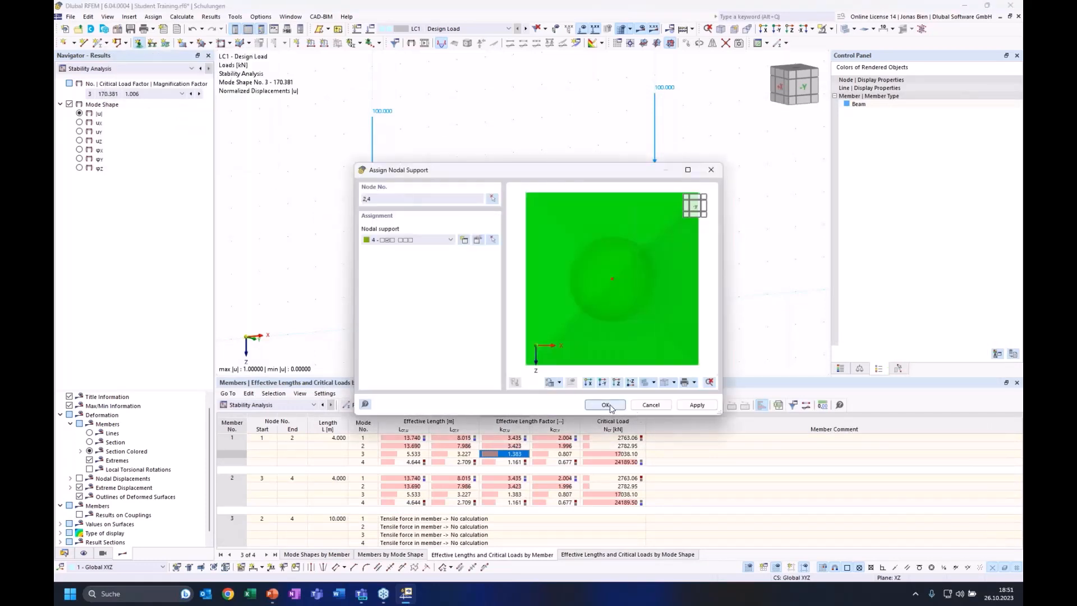
pyautogui.click(611, 405)
# Step: Recalculate the laterally supported portal frame and display the Stability Analysis results for LC1
pyautogui.keyDown('ctrl'); pyautogui.moveTo(496, 274); pyautogui.dragTo(534, 274, button='middle'); pyautogui.keyUp('ctrl')
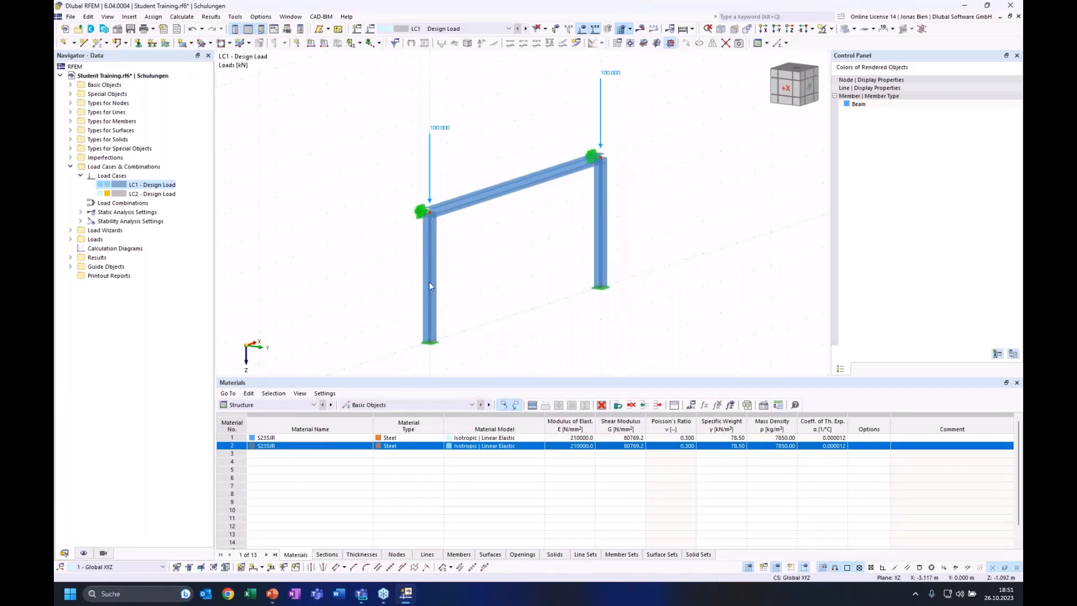
pyautogui.click(640, 29)
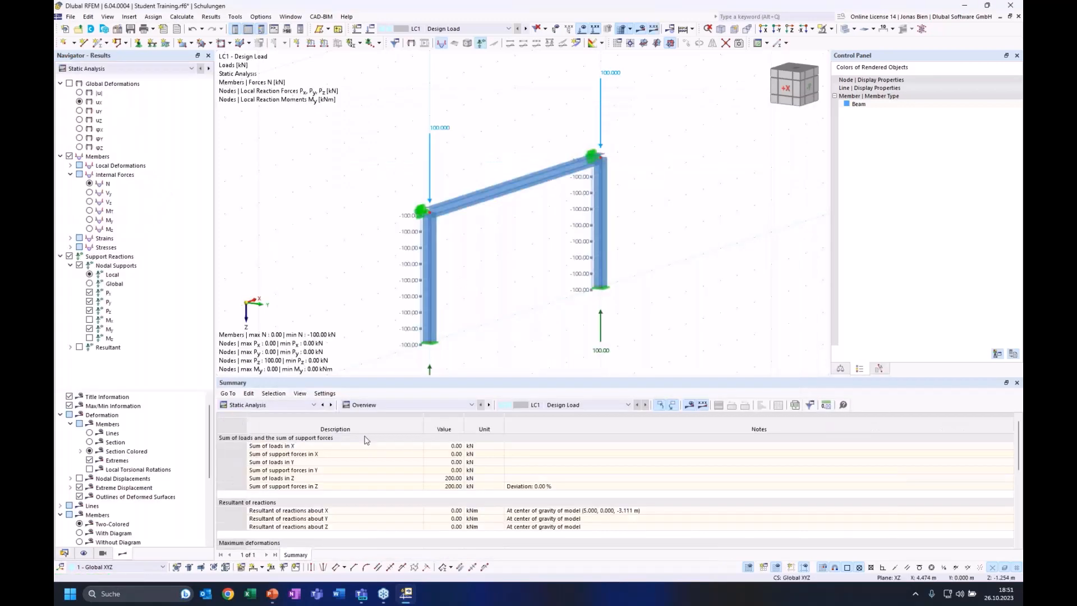
pyautogui.click(286, 406)
pyautogui.click(270, 477)
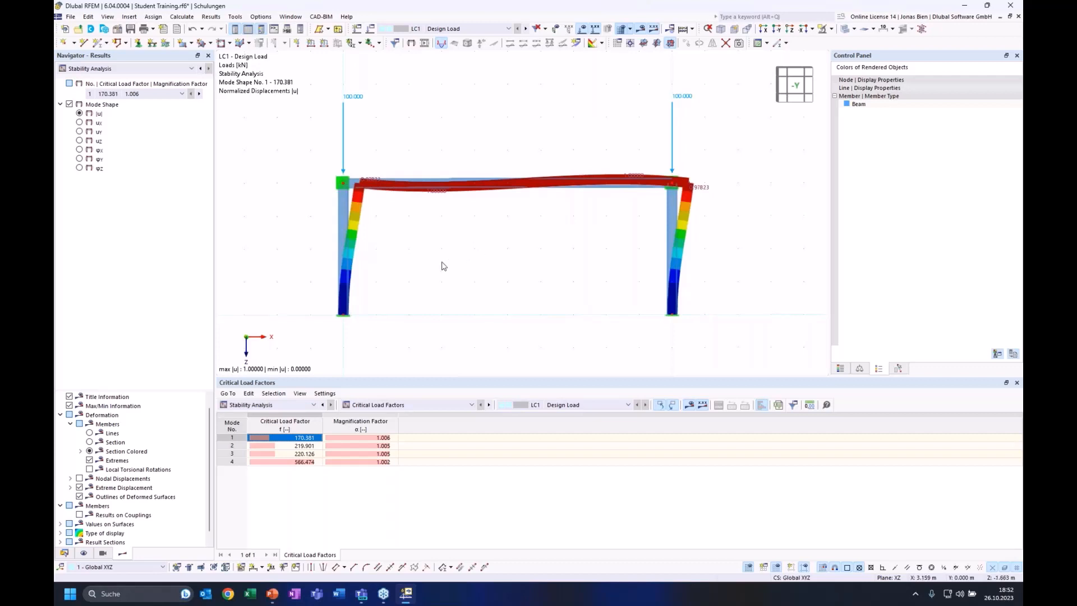
# Step: Examine the supported frame's mode 2 shape in side view along the X-axis
pyautogui.click(305, 446)
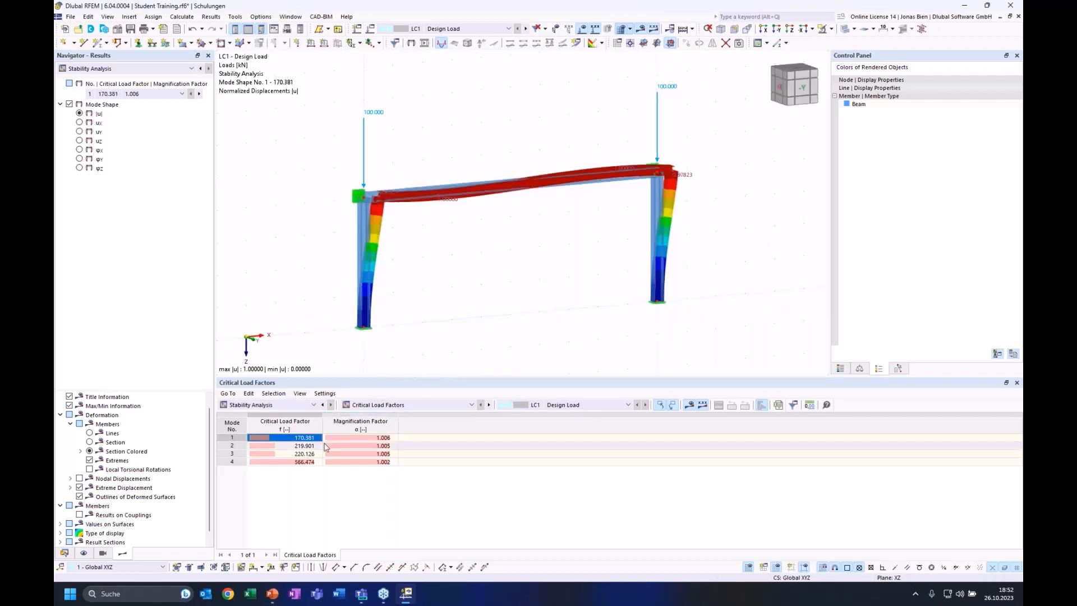
pyautogui.keyDown('ctrl'); pyautogui.moveTo(443, 293); pyautogui.dragTo(662, 275, button='middle'); pyautogui.keyUp('ctrl')
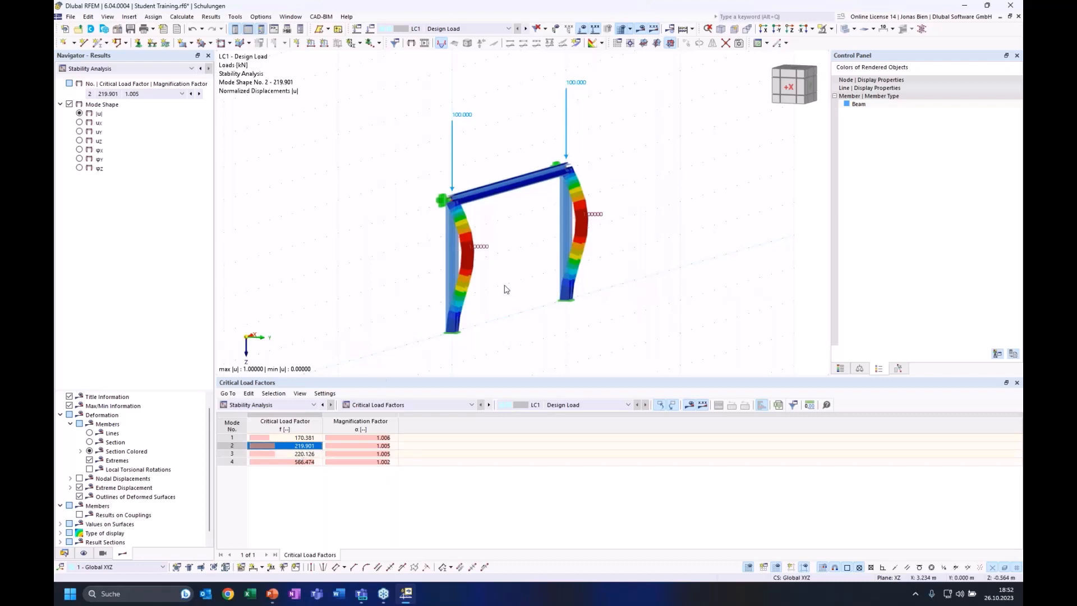
pyautogui.keyDown('ctrl'); pyautogui.moveTo(488, 292); pyautogui.dragTo(529, 264, button='middle'); pyautogui.keyUp('ctrl')
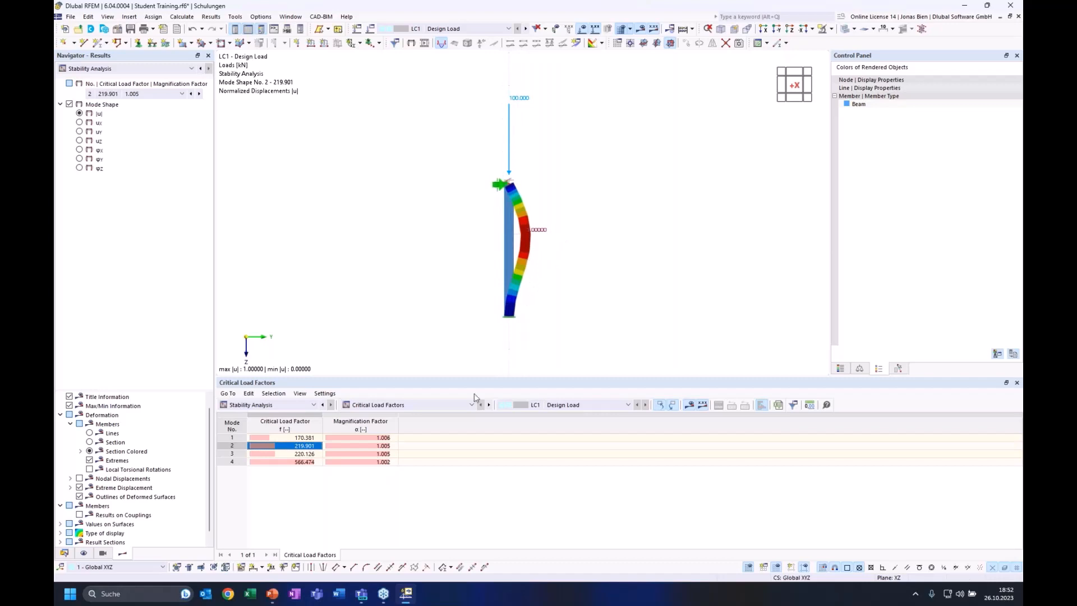
# Step: List the effective lengths and critical loads by member and compare column member 1's mode 2 effective length factors with its buckling shape
pyautogui.click(400, 404)
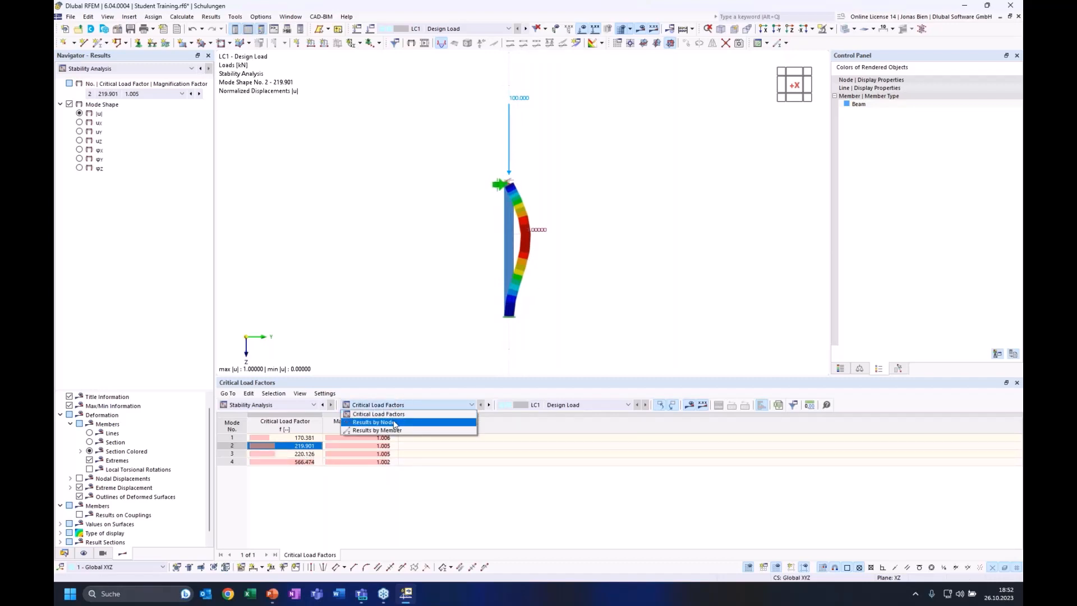
pyautogui.click(377, 429)
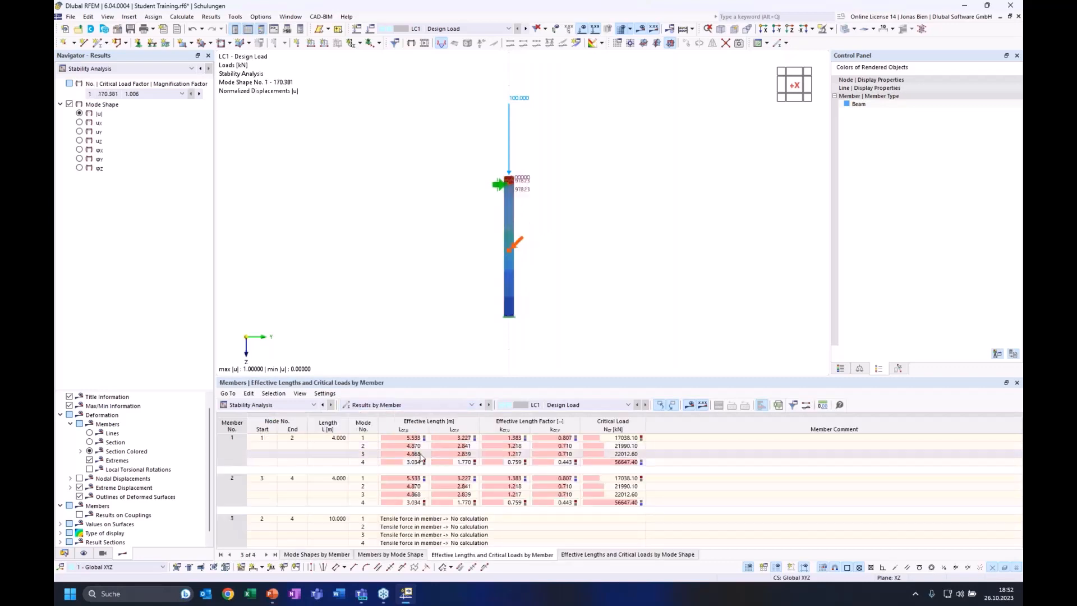
pyautogui.click(420, 455)
pyautogui.keyDown('ctrl'); pyautogui.moveTo(585, 277); pyautogui.dragTo(487, 265, button='middle'); pyautogui.keyUp('ctrl')
pyautogui.click(540, 446)
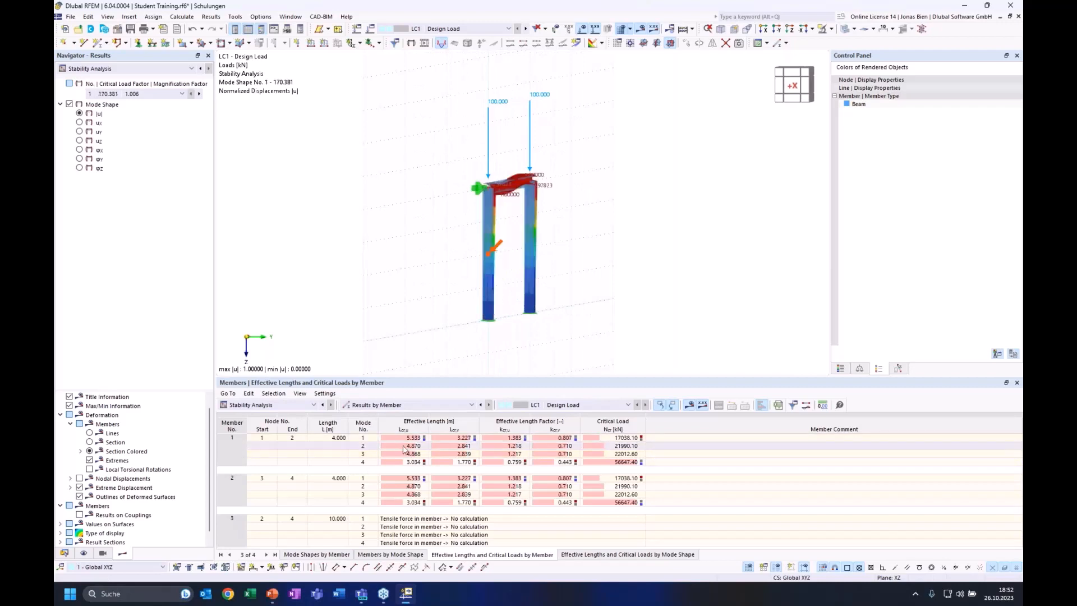
pyautogui.click(565, 448)
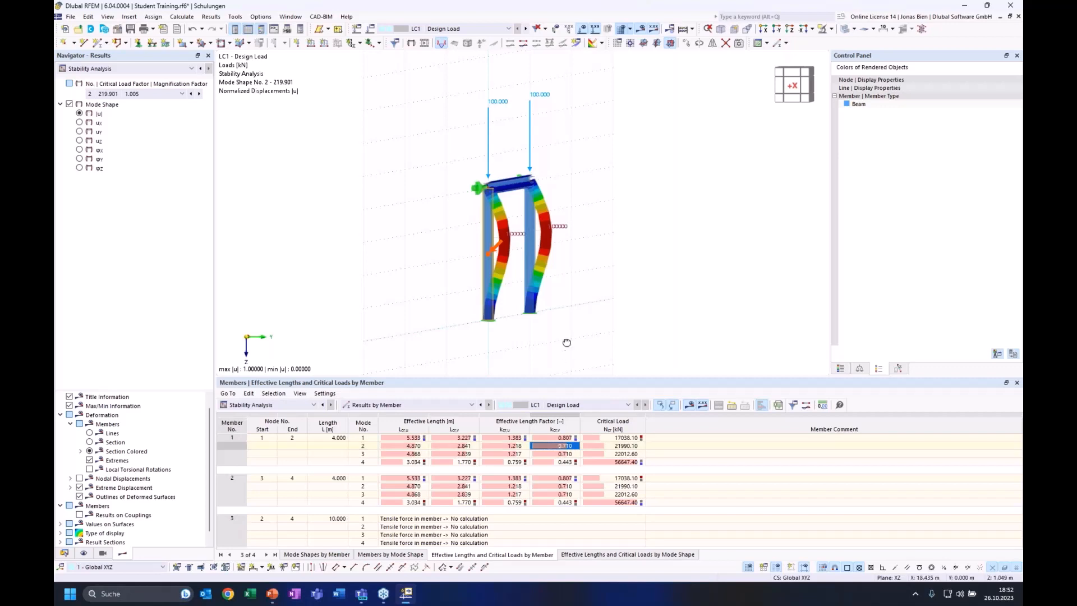
pyautogui.keyDown('ctrl'); pyautogui.moveTo(567, 343); pyautogui.dragTo(578, 345, button='middle'); pyautogui.keyUp('ctrl')
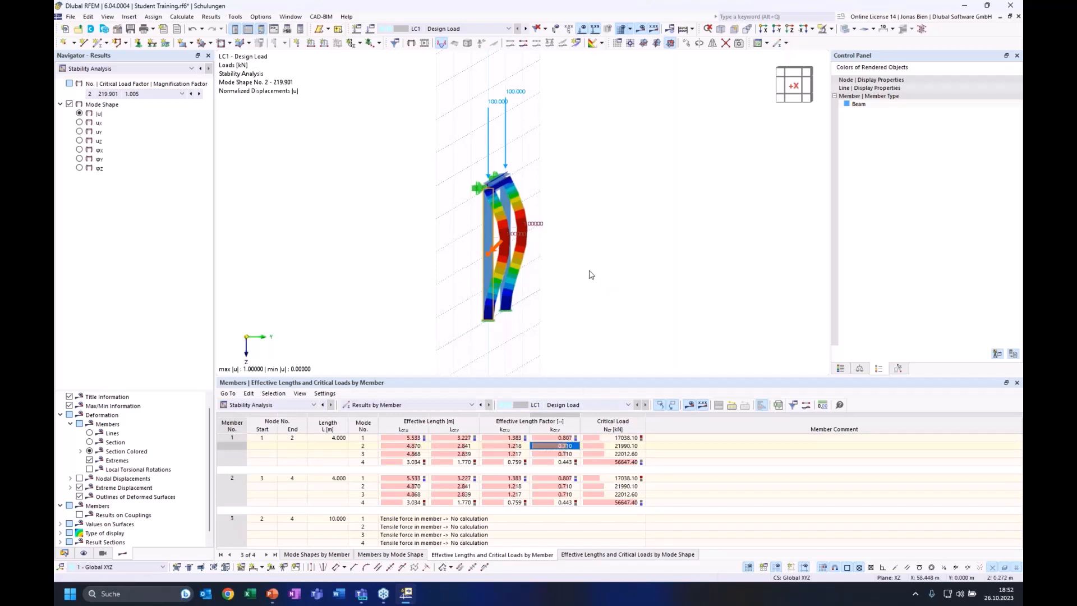
pyautogui.keyDown('ctrl'); pyautogui.moveTo(600, 278); pyautogui.dragTo(555, 292, button='middle'); pyautogui.keyUp('ctrl')
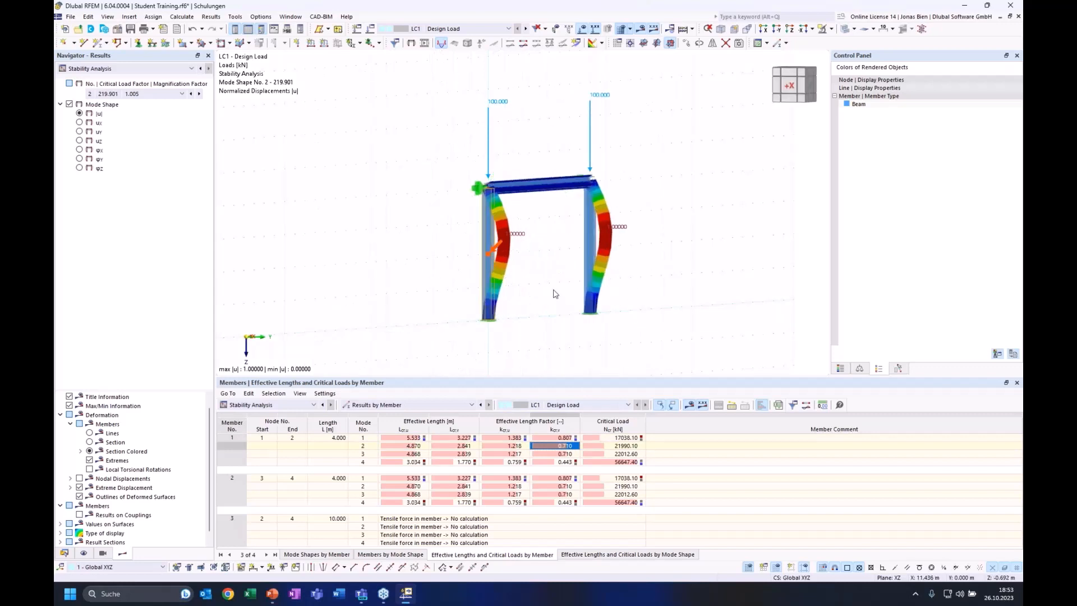
pyautogui.keyDown('ctrl'); pyautogui.moveTo(628, 232); pyautogui.dragTo(519, 224, button='middle'); pyautogui.keyUp('ctrl')
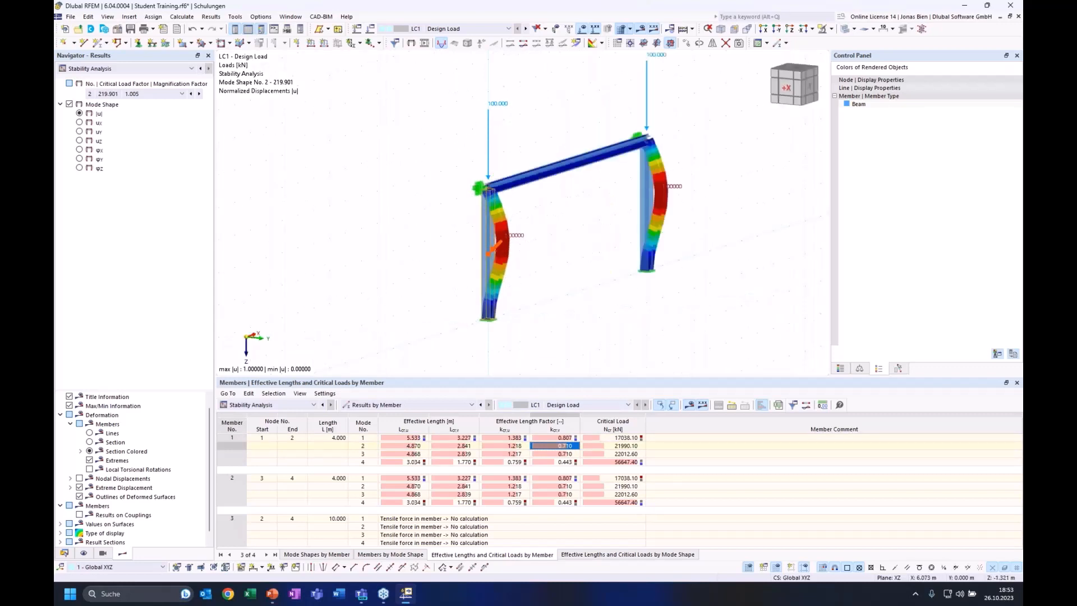
pyautogui.keyDown('ctrl'); pyautogui.moveTo(553, 126); pyautogui.dragTo(538, 122, button='middle'); pyautogui.keyUp('ctrl')
pyautogui.moveTo(578, 203); pyautogui.dragTo(544, 228, button='middle')
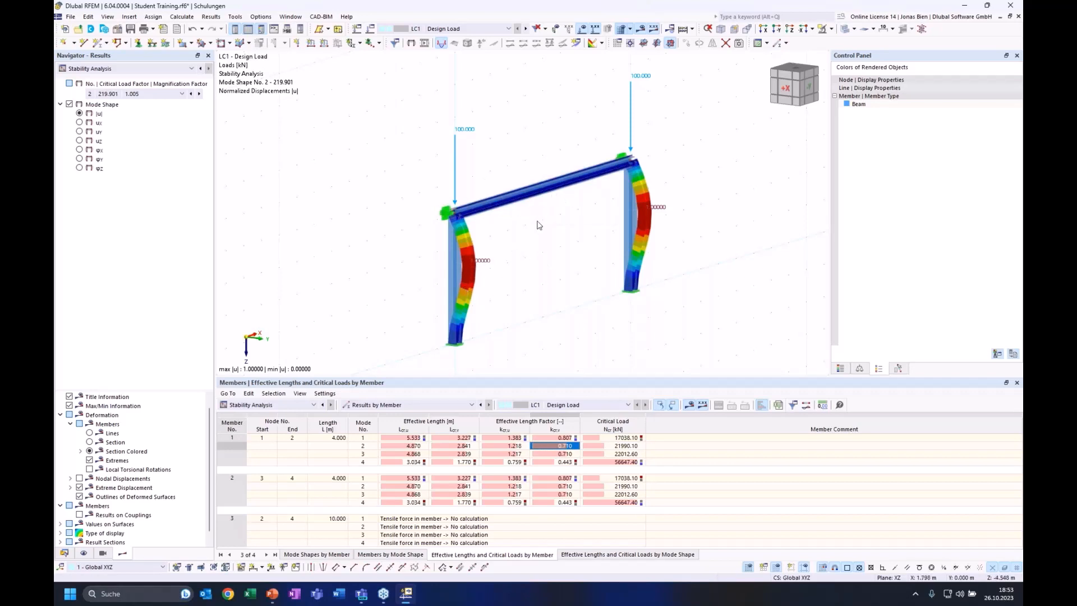
pyautogui.keyDown('ctrl'); pyautogui.moveTo(581, 262); pyautogui.dragTo(581, 233, button='middle'); pyautogui.keyUp('ctrl')
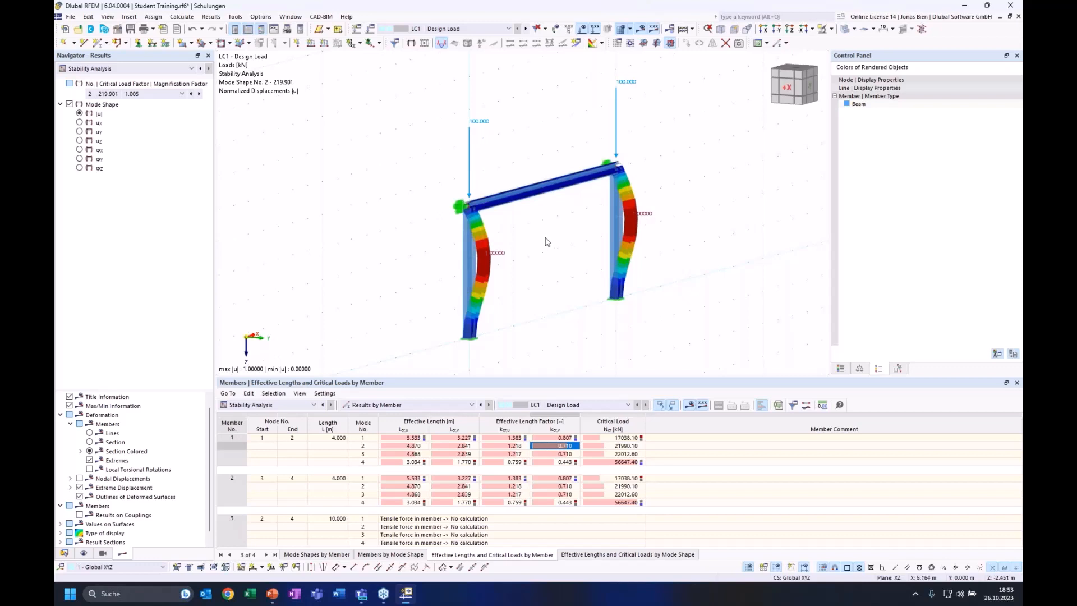
pyautogui.keyDown('ctrl'); pyautogui.moveTo(544, 230); pyautogui.dragTo(529, 247, button='middle'); pyautogui.keyUp('ctrl')
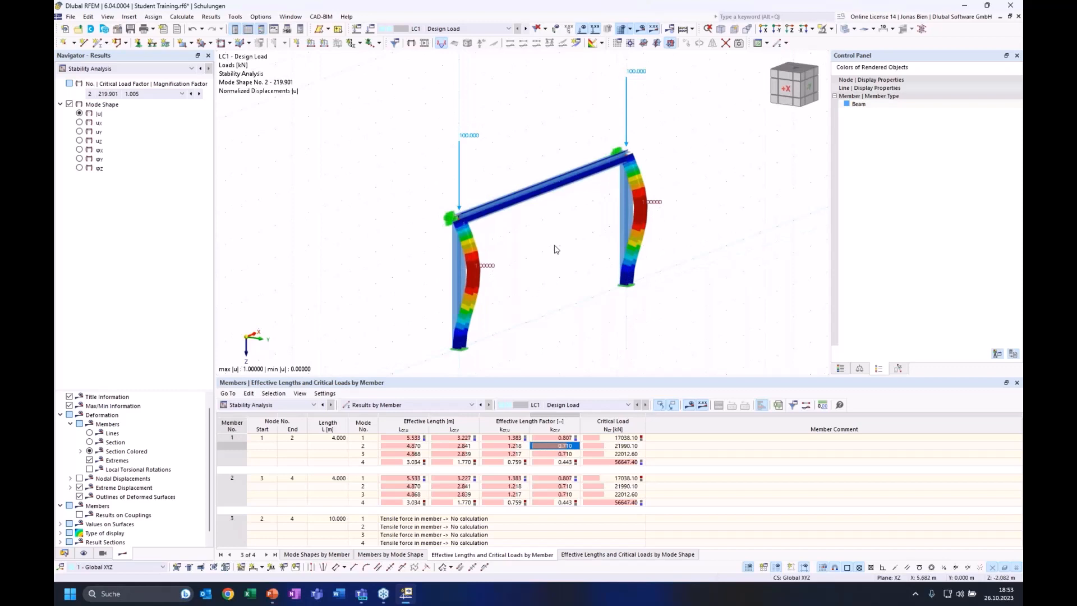
pyautogui.moveTo(573, 235); pyautogui.dragTo(572, 233, button='middle')
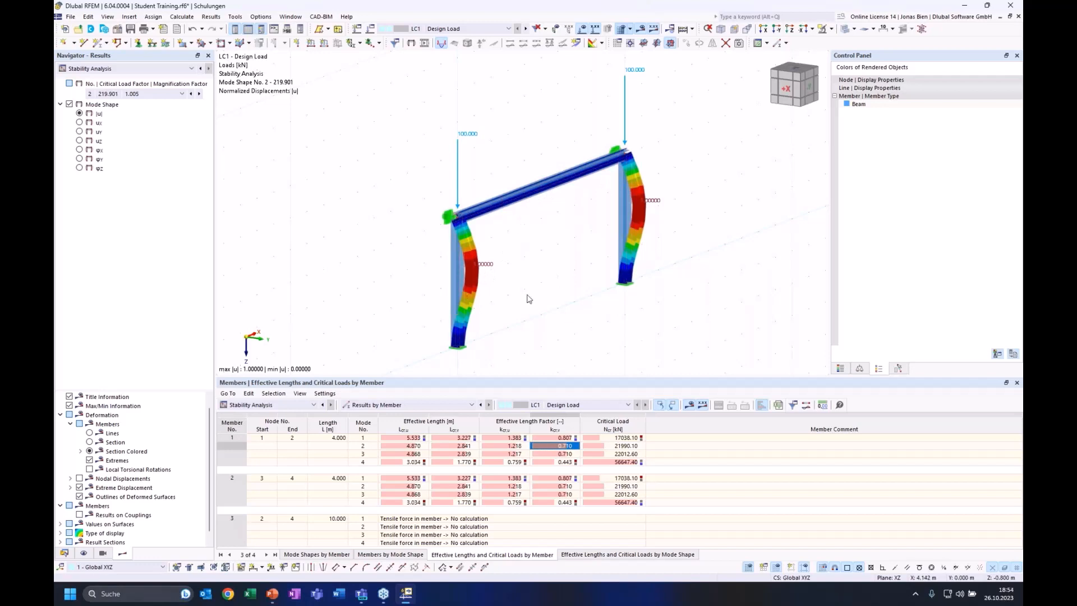
pyautogui.moveTo(545, 266); pyautogui.dragTo(542, 267, button='middle')
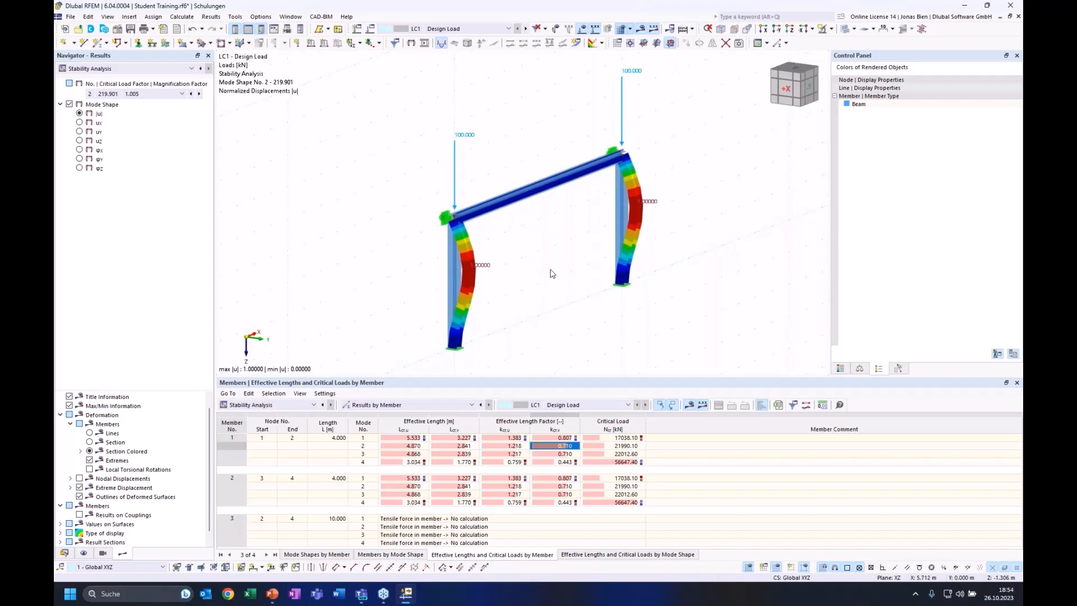
# Step: Review the analysis and design add-ons in the model's base data, leaving the settings as they are
pyautogui.click(63, 553)
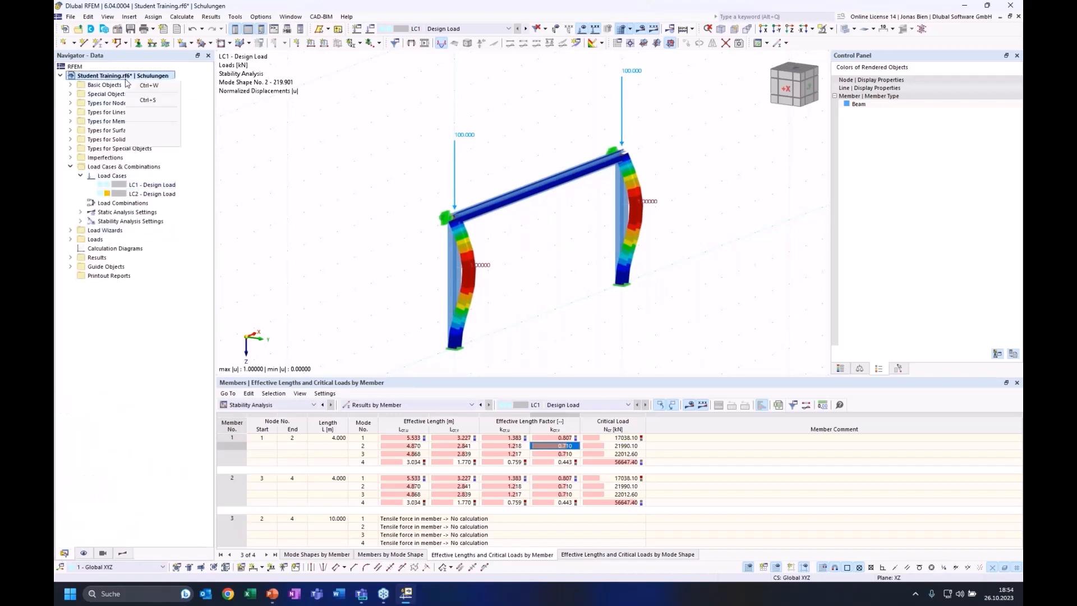
pyautogui.rightClick(127, 77)
pyautogui.click(143, 87)
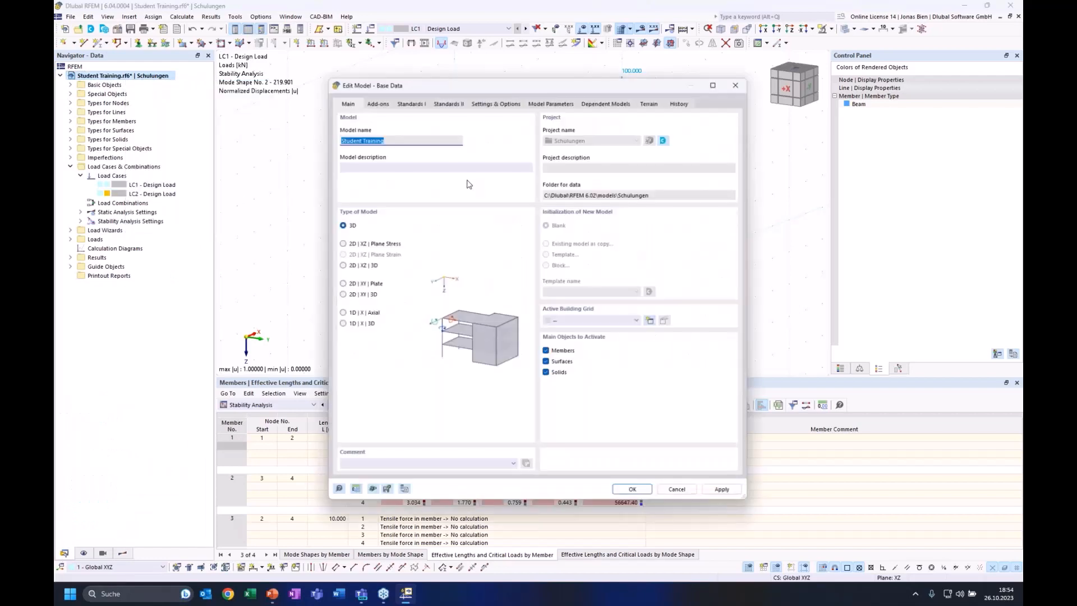
pyautogui.click(377, 100)
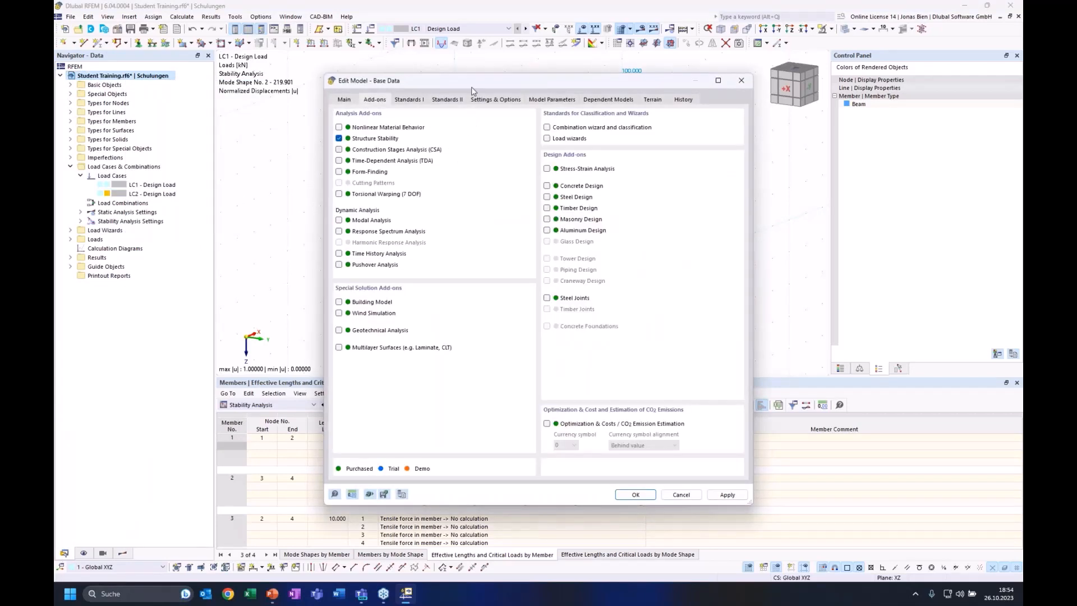
pyautogui.moveTo(472, 85); pyautogui.dragTo(669, 96)
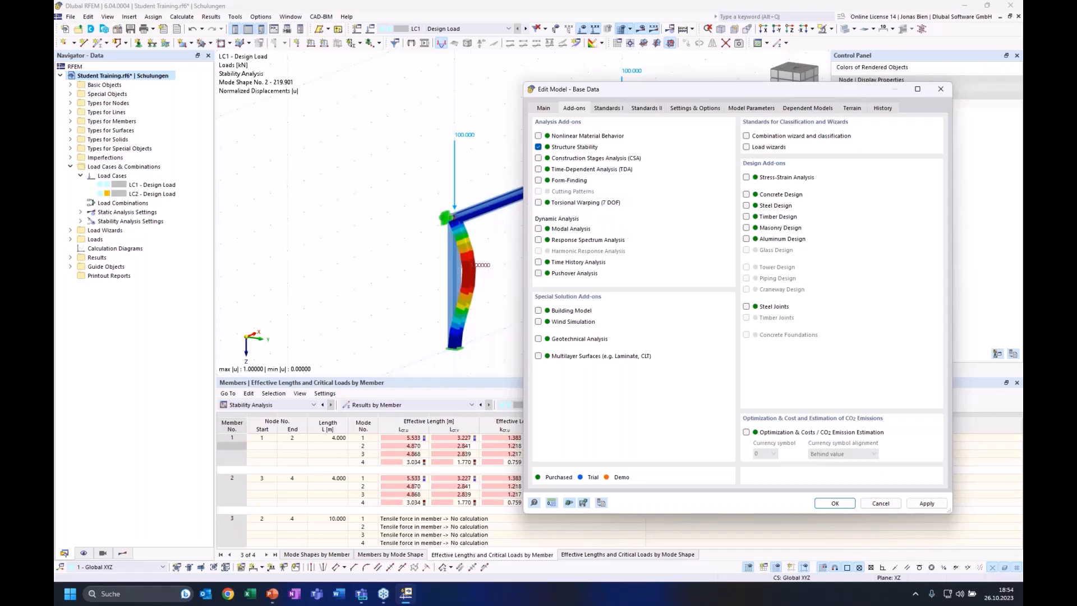
pyautogui.click(881, 504)
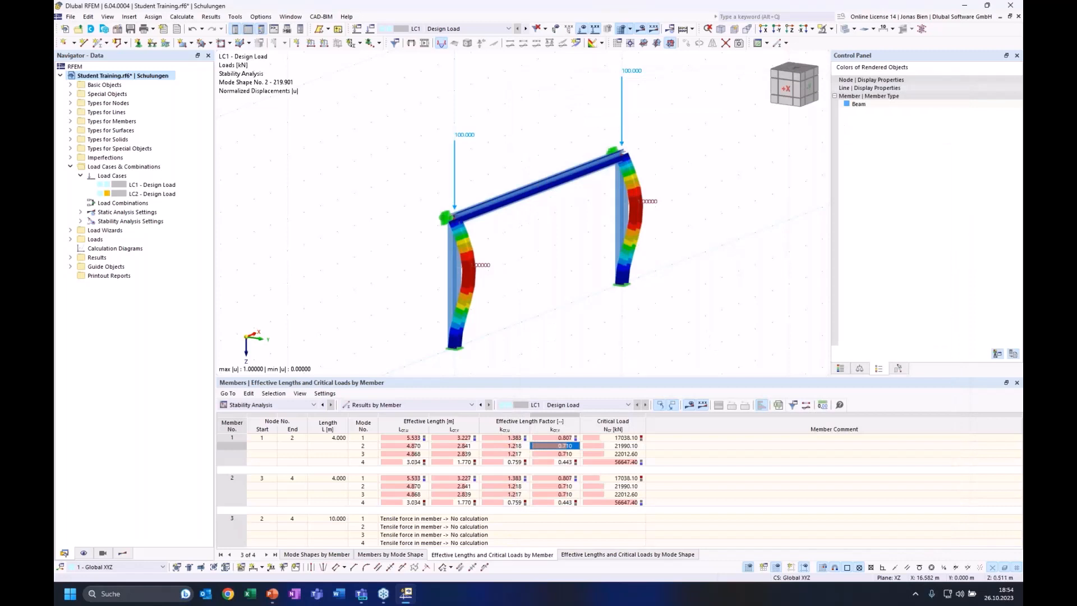
pyautogui.moveTo(738, 273); pyautogui.dragTo(732, 291, button='middle')
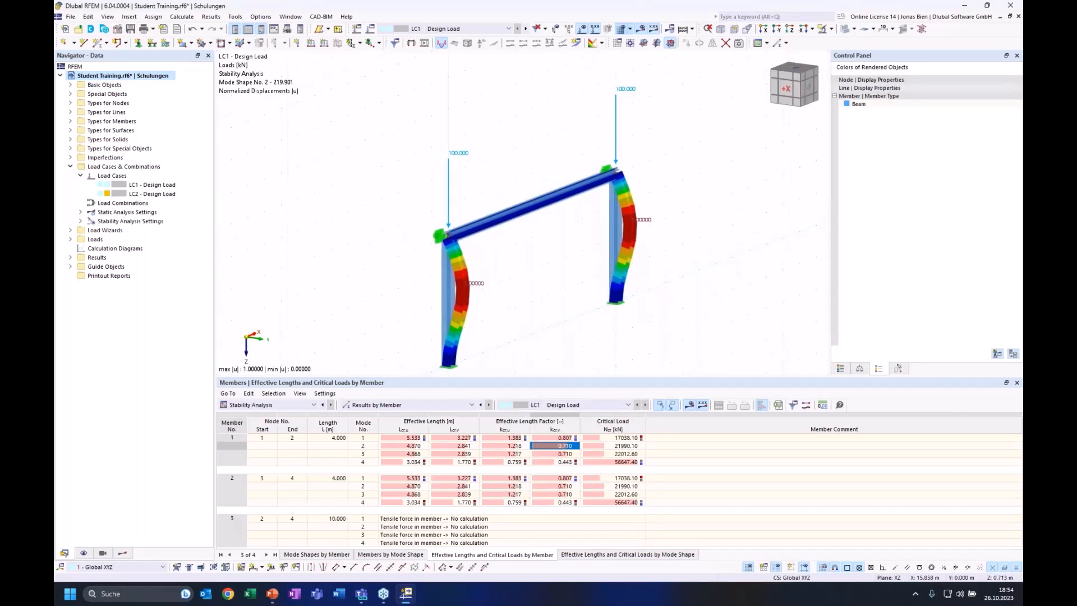
pyautogui.moveTo(716, 283)
pyautogui.mouseDown(button='middle')
pyautogui.moveTo(705, 262)
pyautogui.moveTo(716, 272)
pyautogui.mouseUp(button='middle')
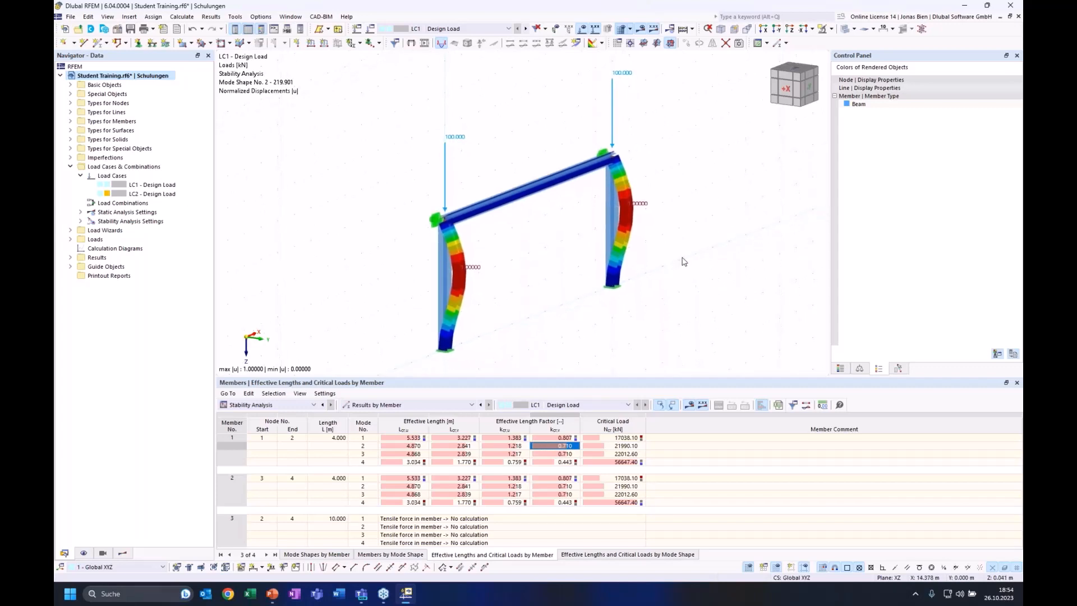
pyautogui.moveTo(683, 238); pyautogui.dragTo(680, 275, button='middle')
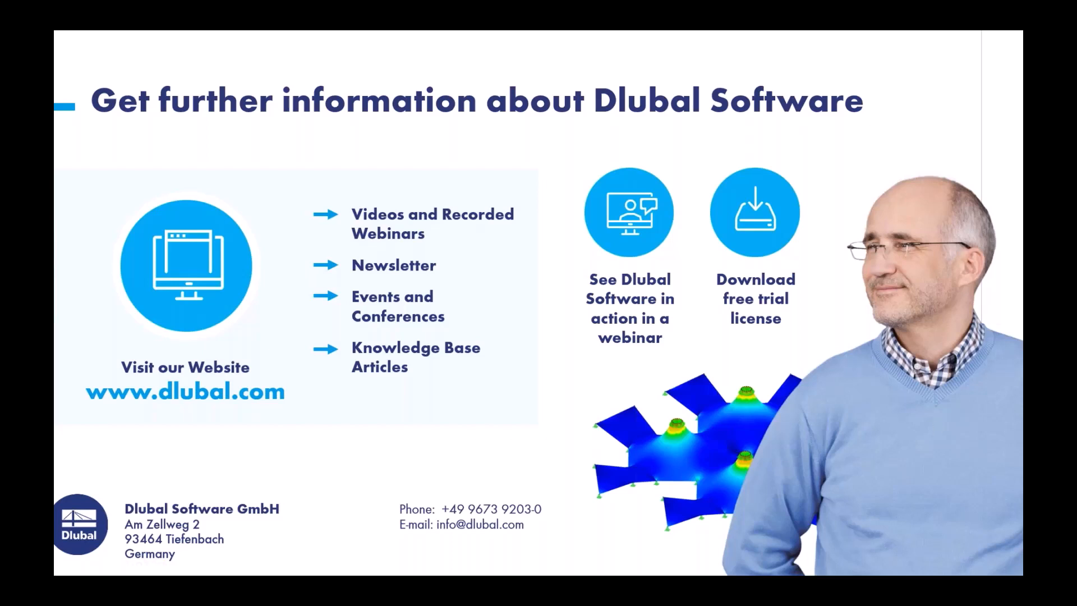
pyautogui.click(608, 289)
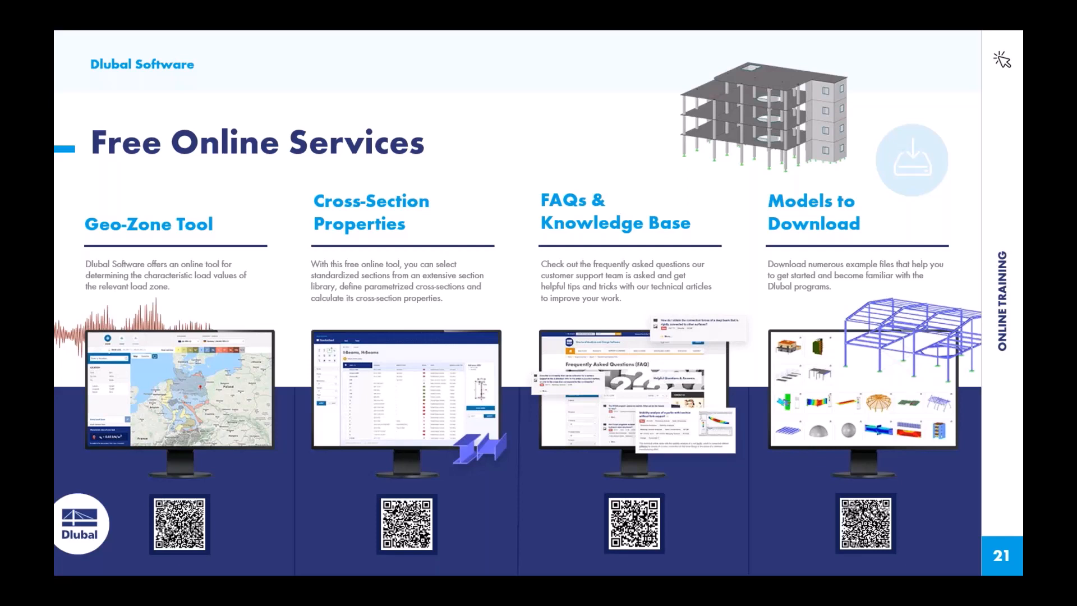
pyautogui.press('Right')
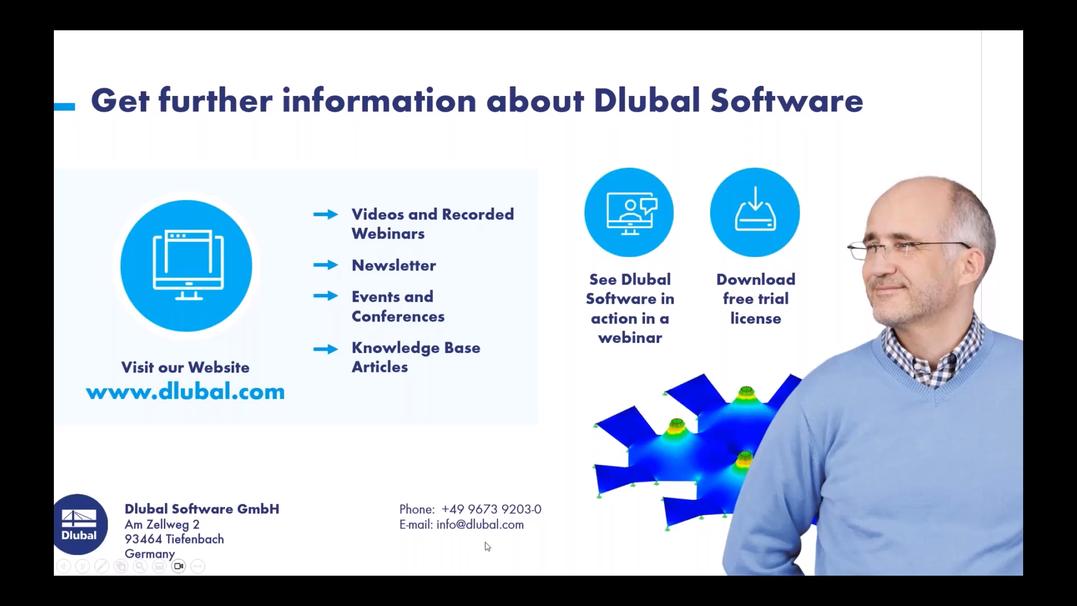
pyautogui.click(487, 545)
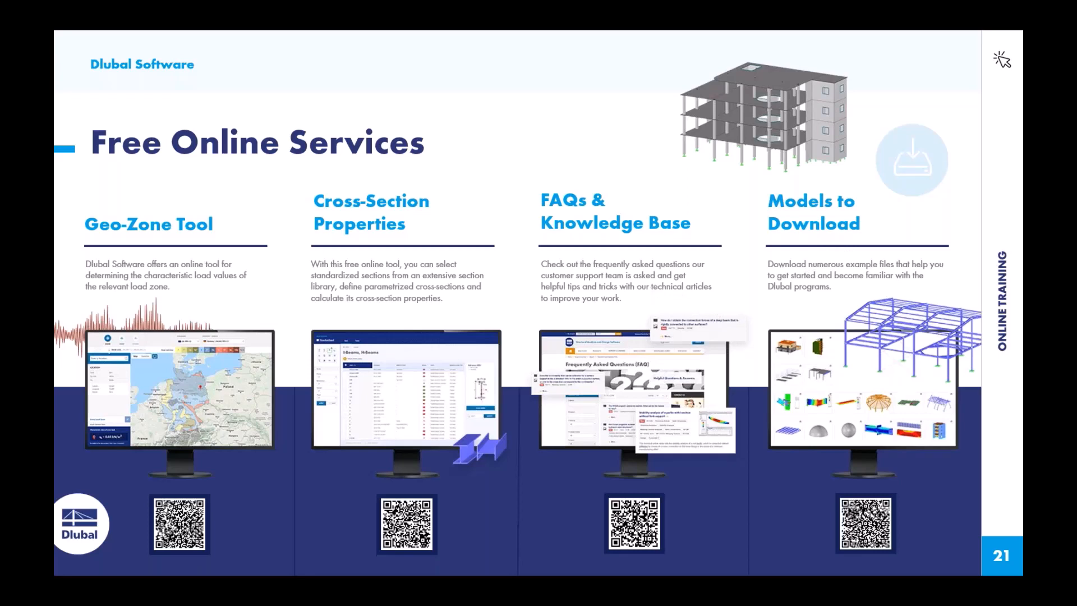
pyautogui.press('Right')
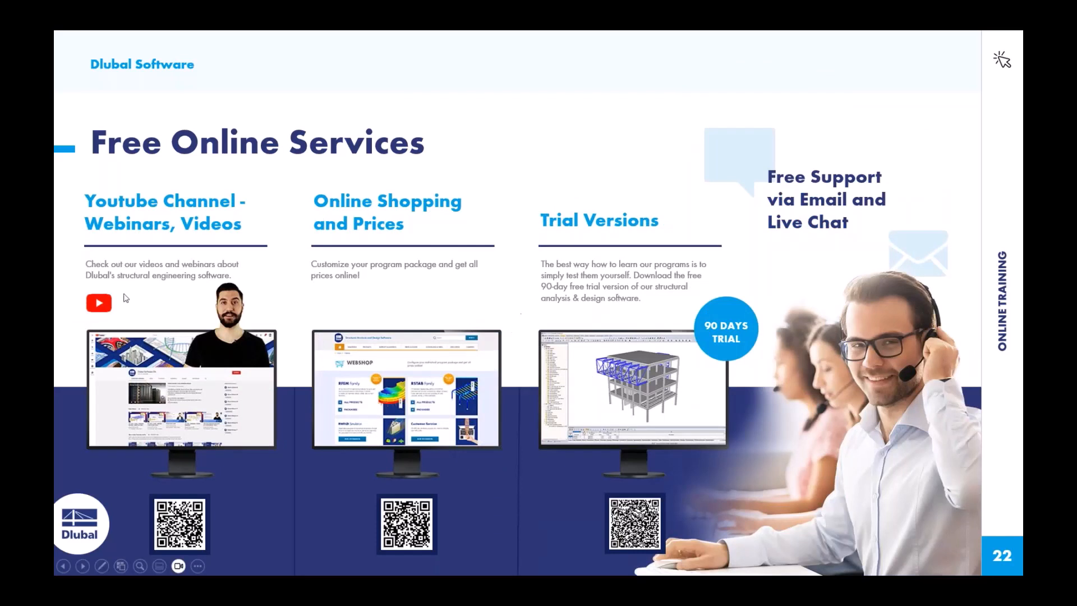